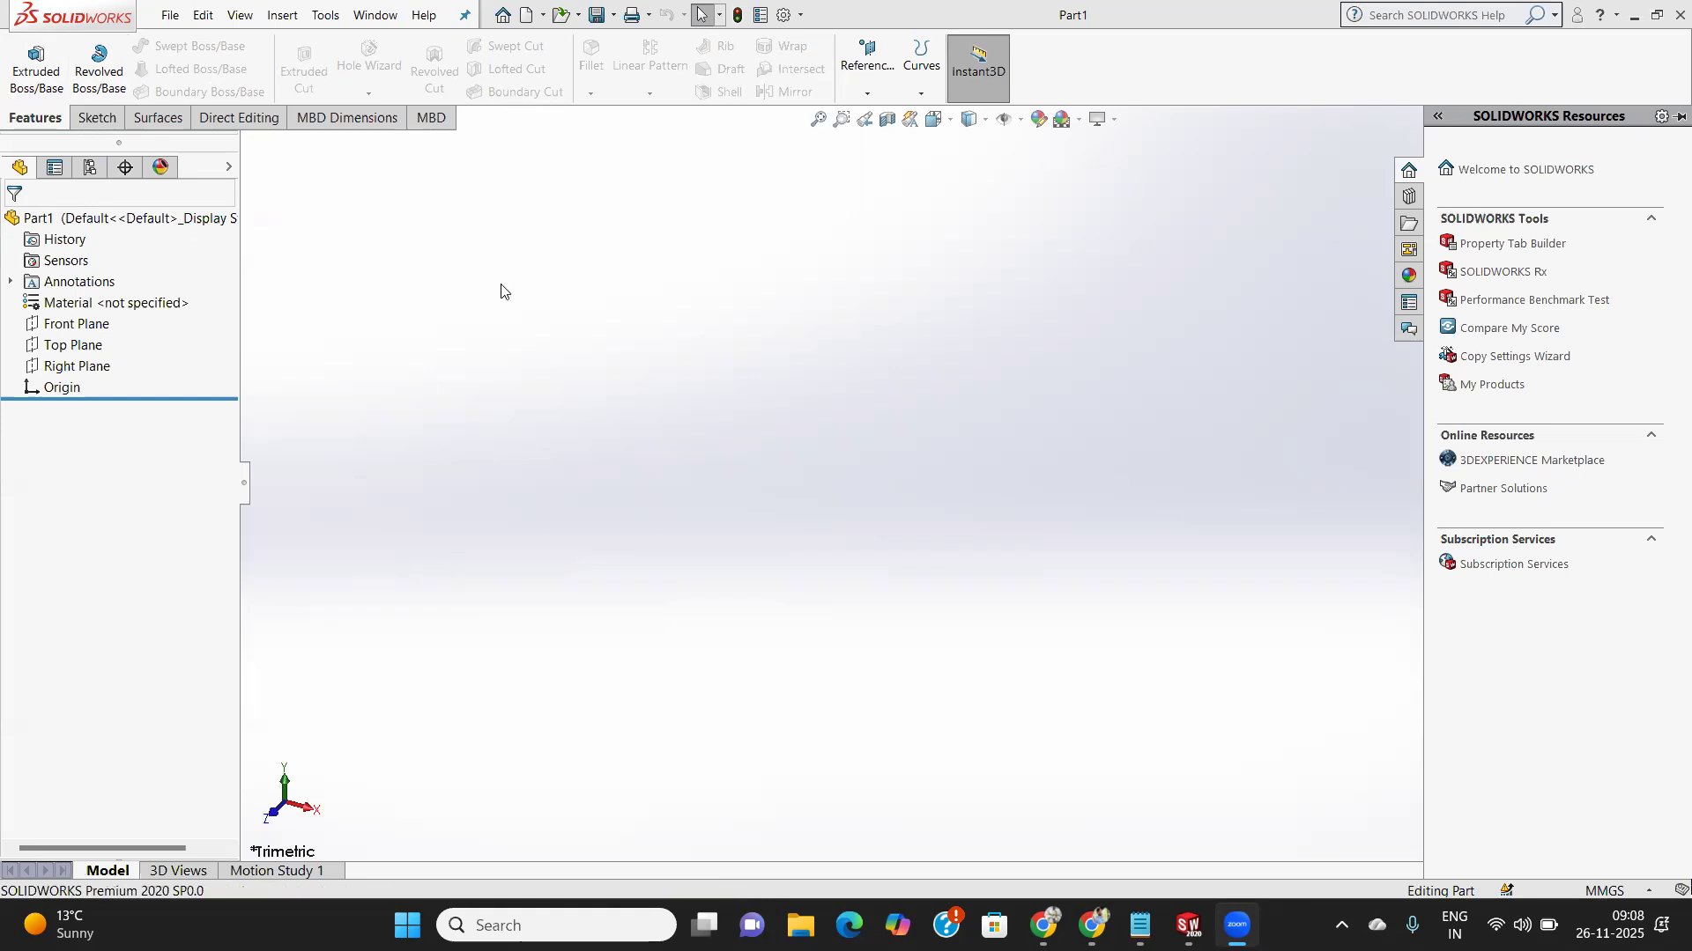
Sketch a centre rectangle about 141 by 77 mm on the Top Plane, centred on the origin, and close the sketch.
{"action": "left_click", "coordinate": [551, 251]}
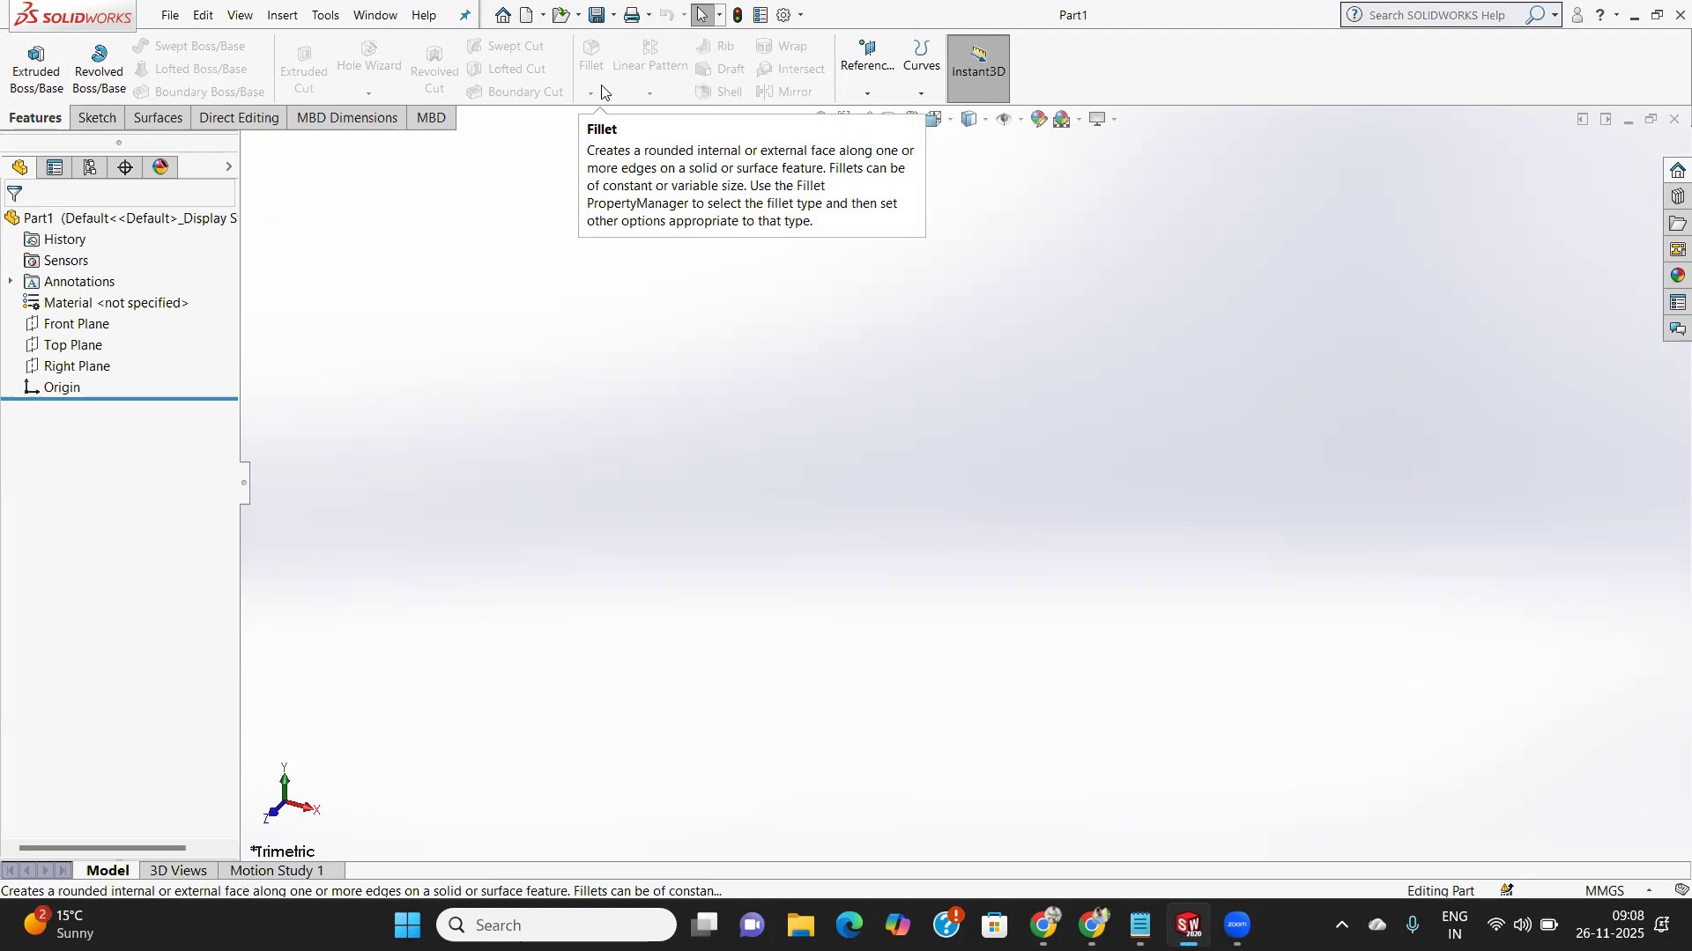
{"action": "left_click", "coordinate": [89, 336]}
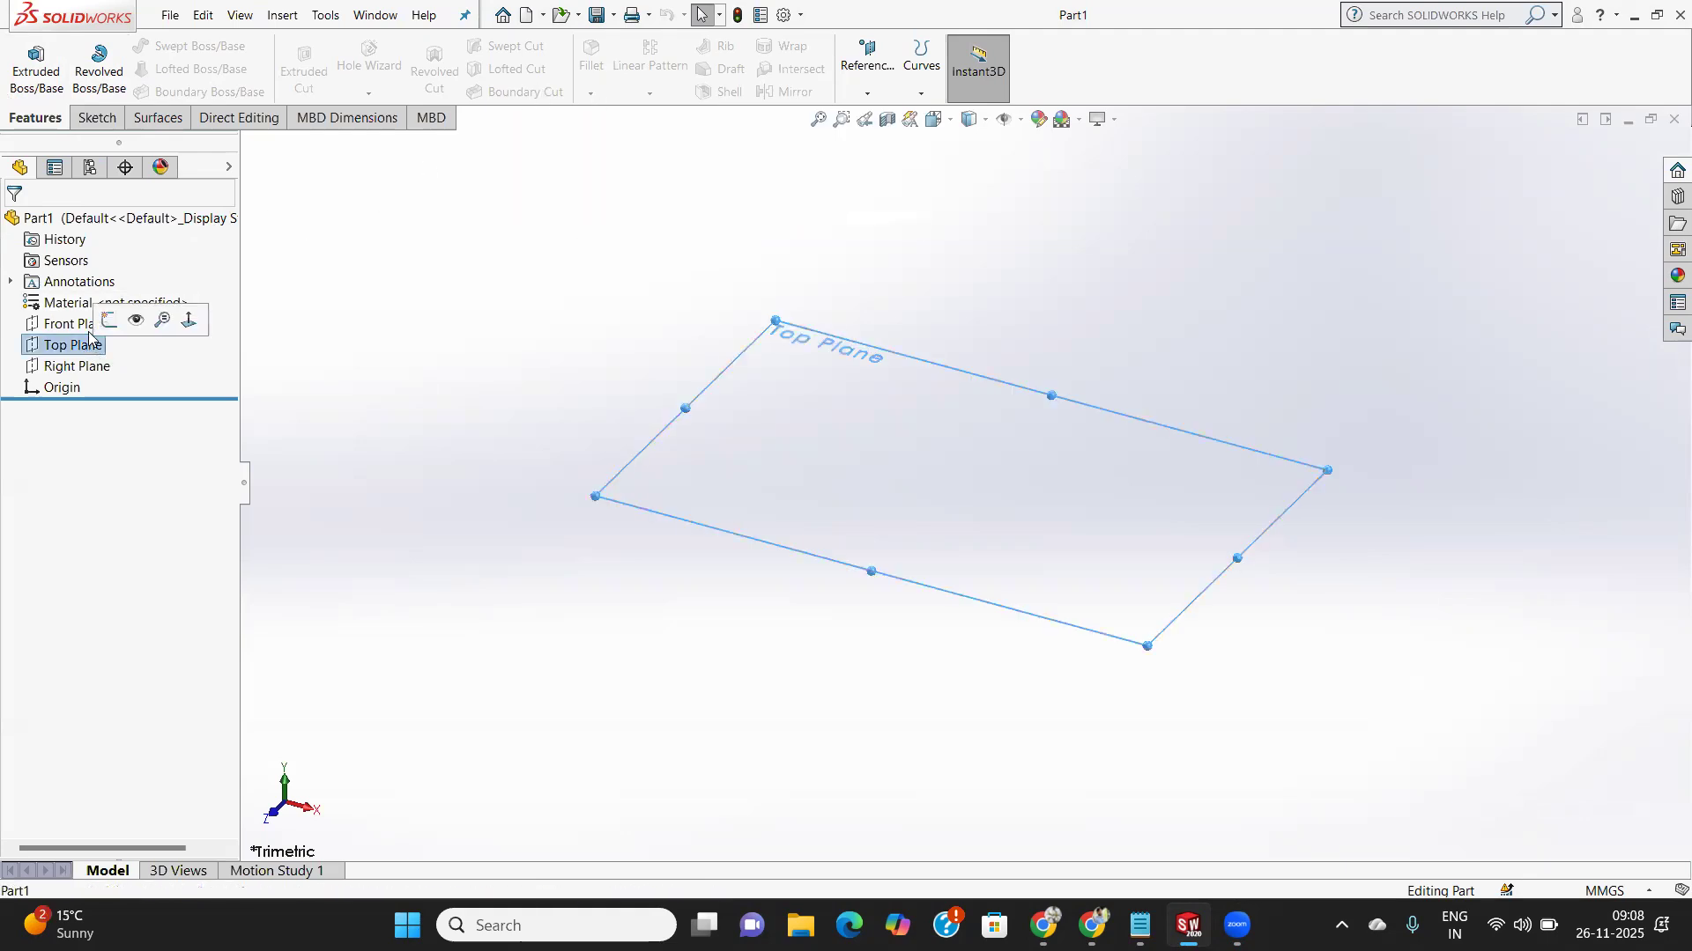
{"action": "left_click", "coordinate": [97, 117]}
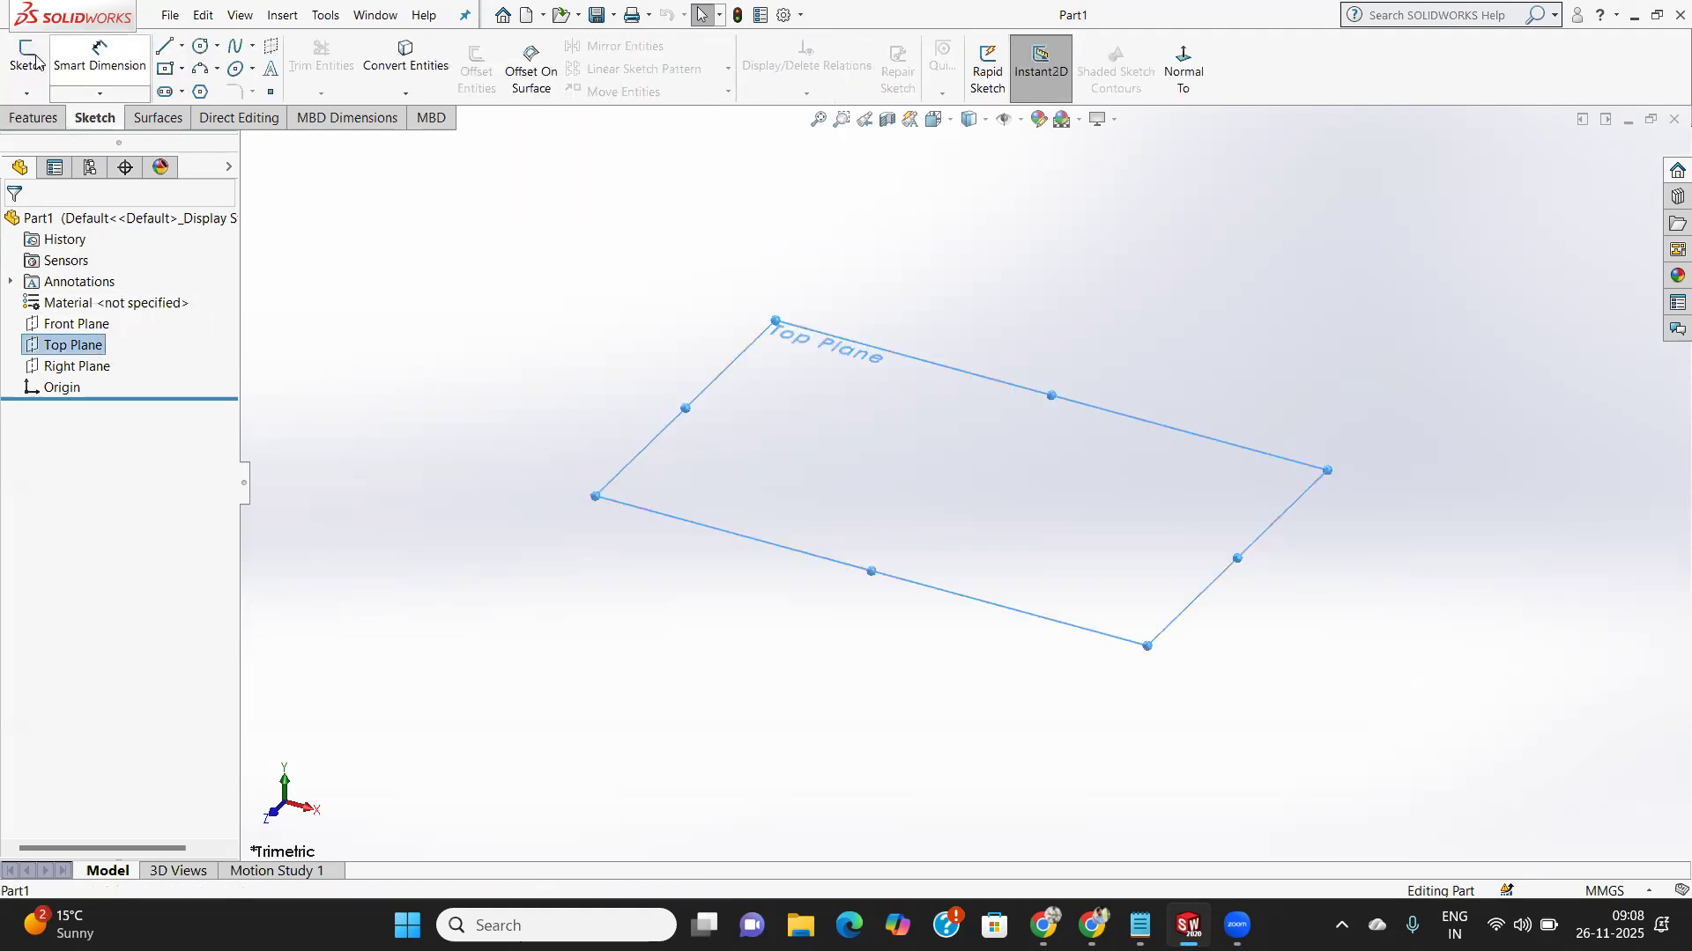
{"action": "left_click", "coordinate": [33, 58]}
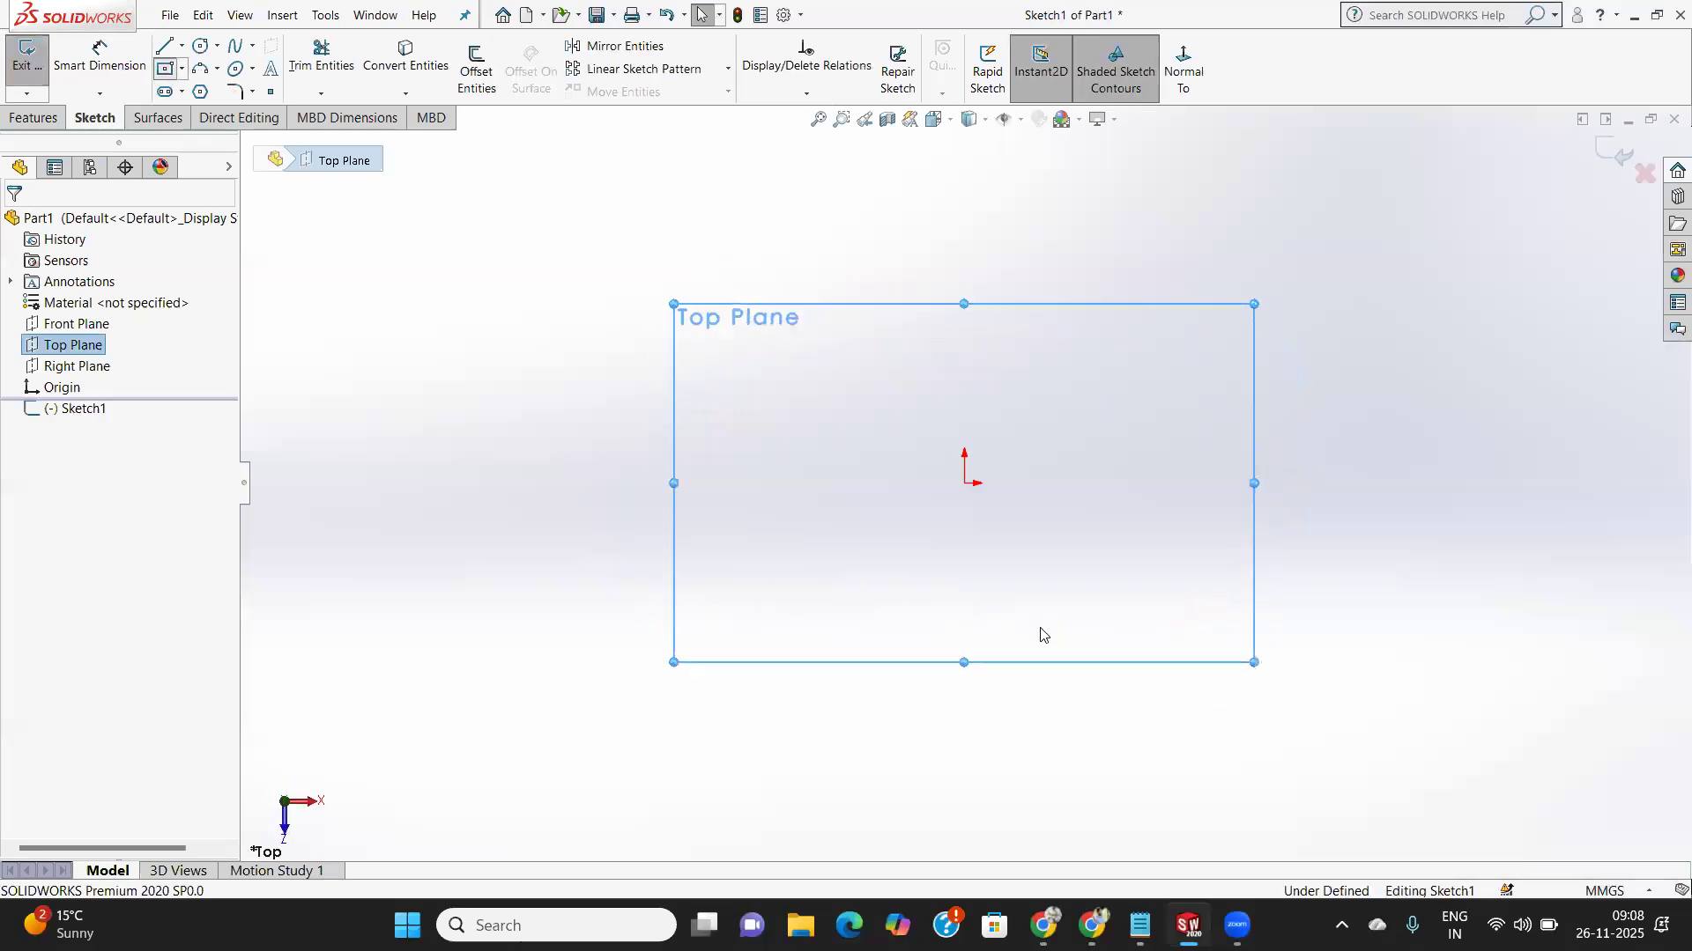
{"action": "left_click", "coordinate": [965, 483]}
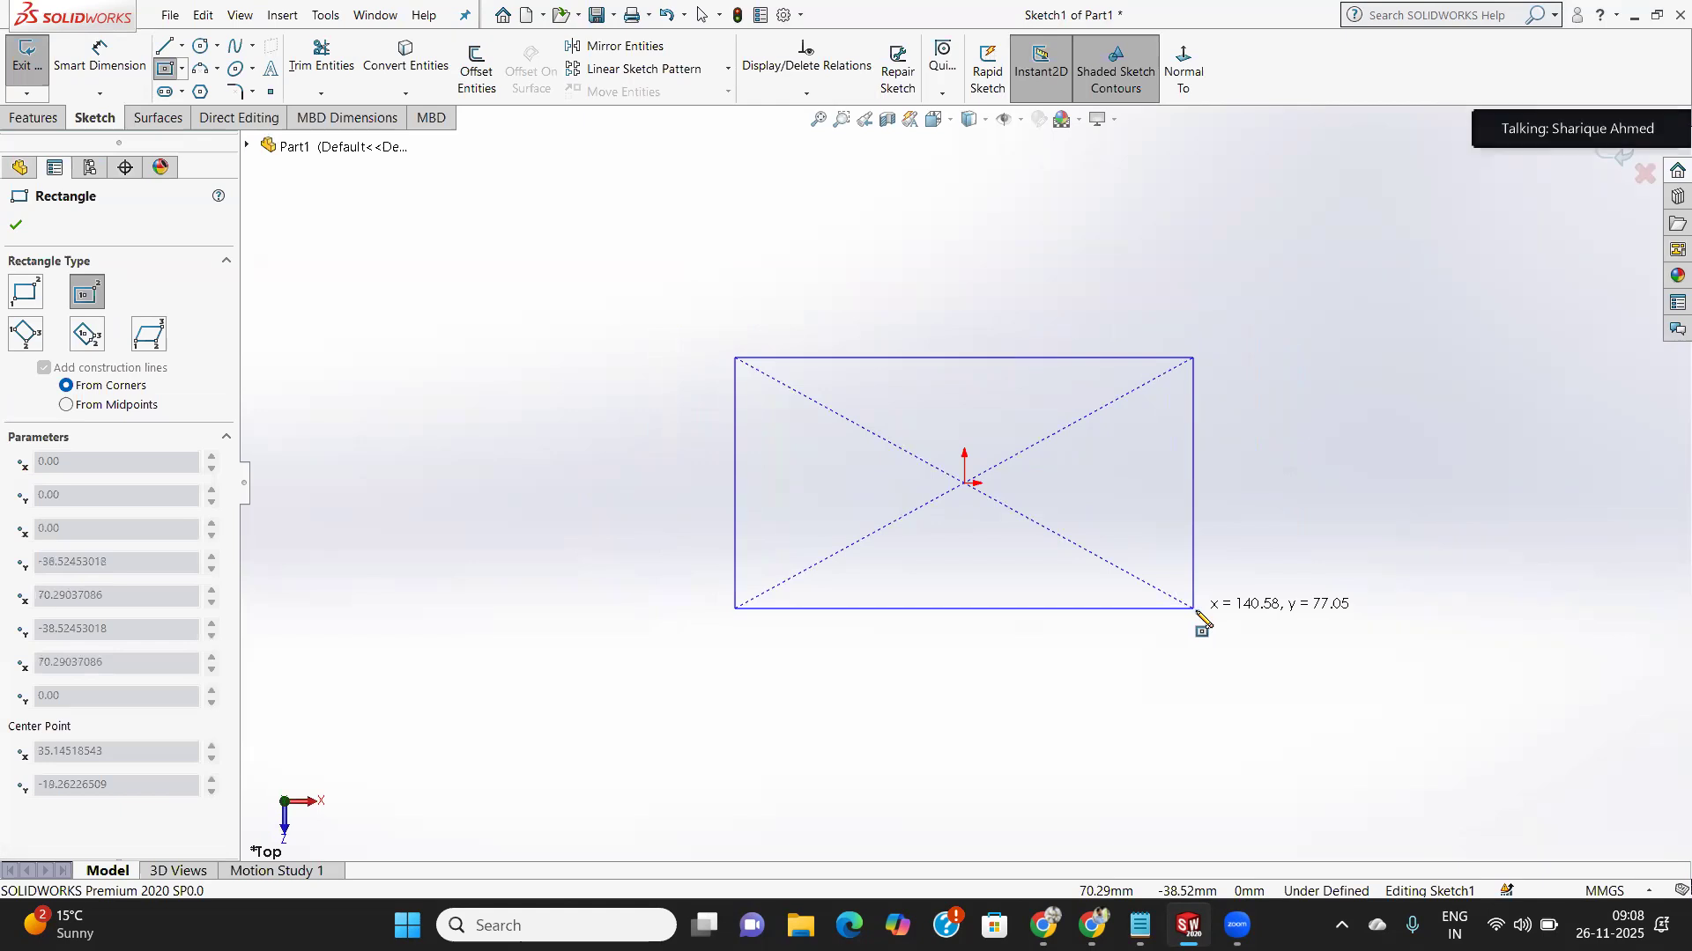
{"action": "left_click", "coordinate": [1194, 608]}
{"action": "left_click", "coordinate": [15, 226]}
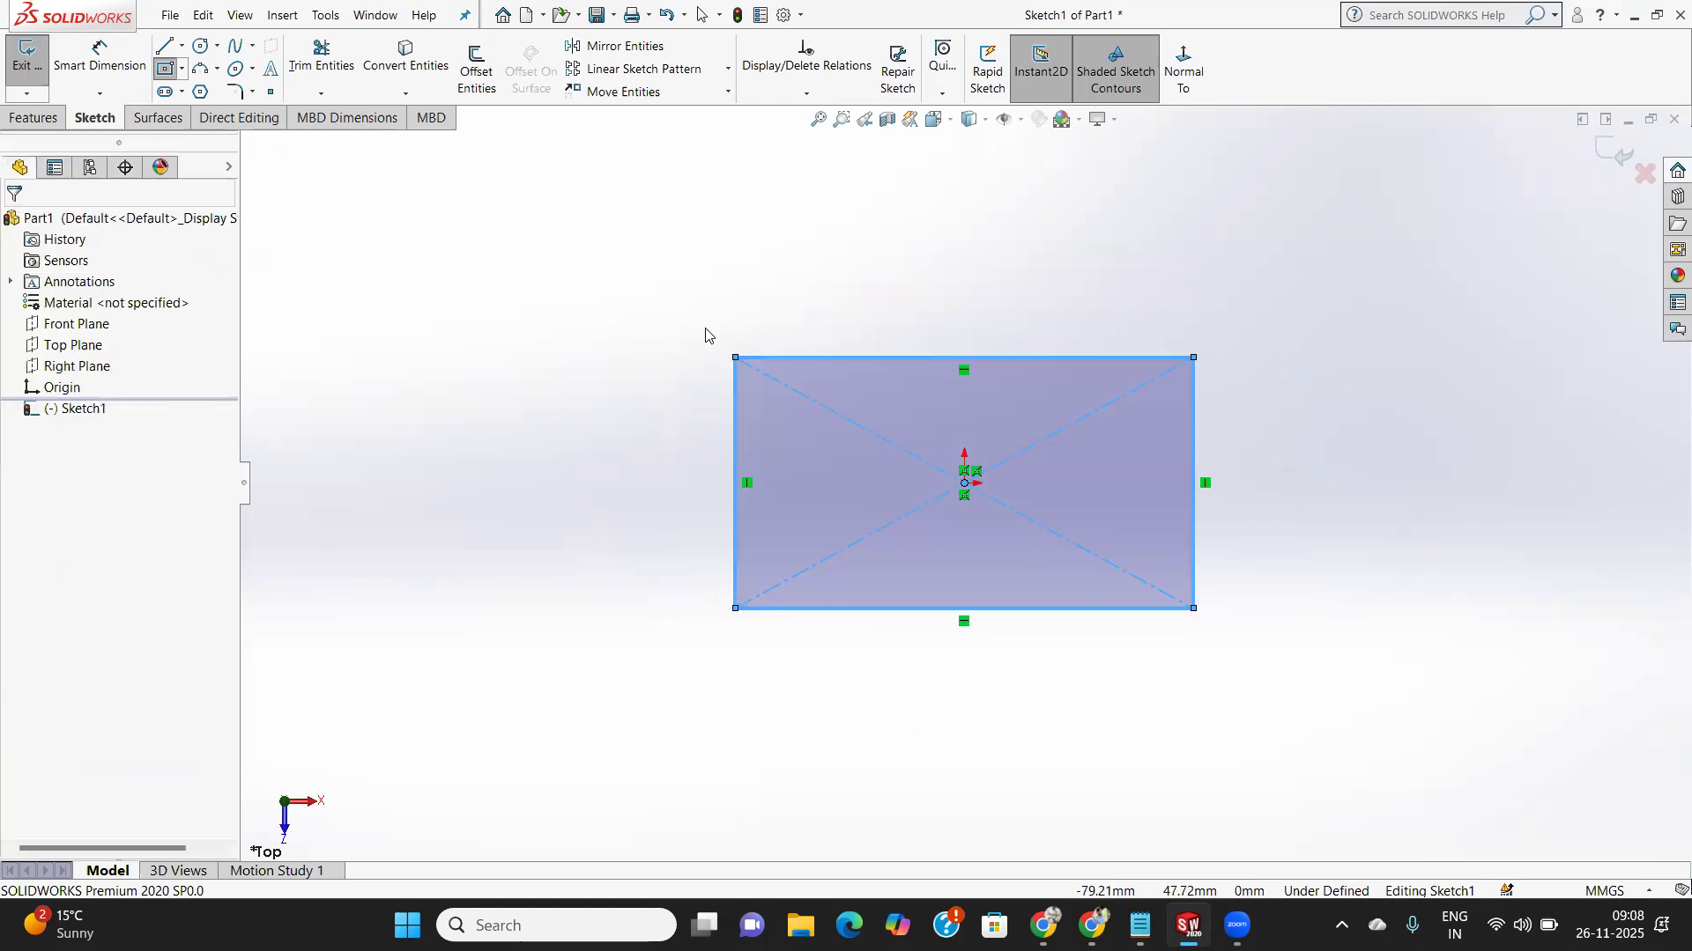
{"action": "left_click", "coordinate": [32, 58]}
Extrude the rectangle as a 20 mm Blind boss.
{"action": "left_click", "coordinate": [40, 117]}
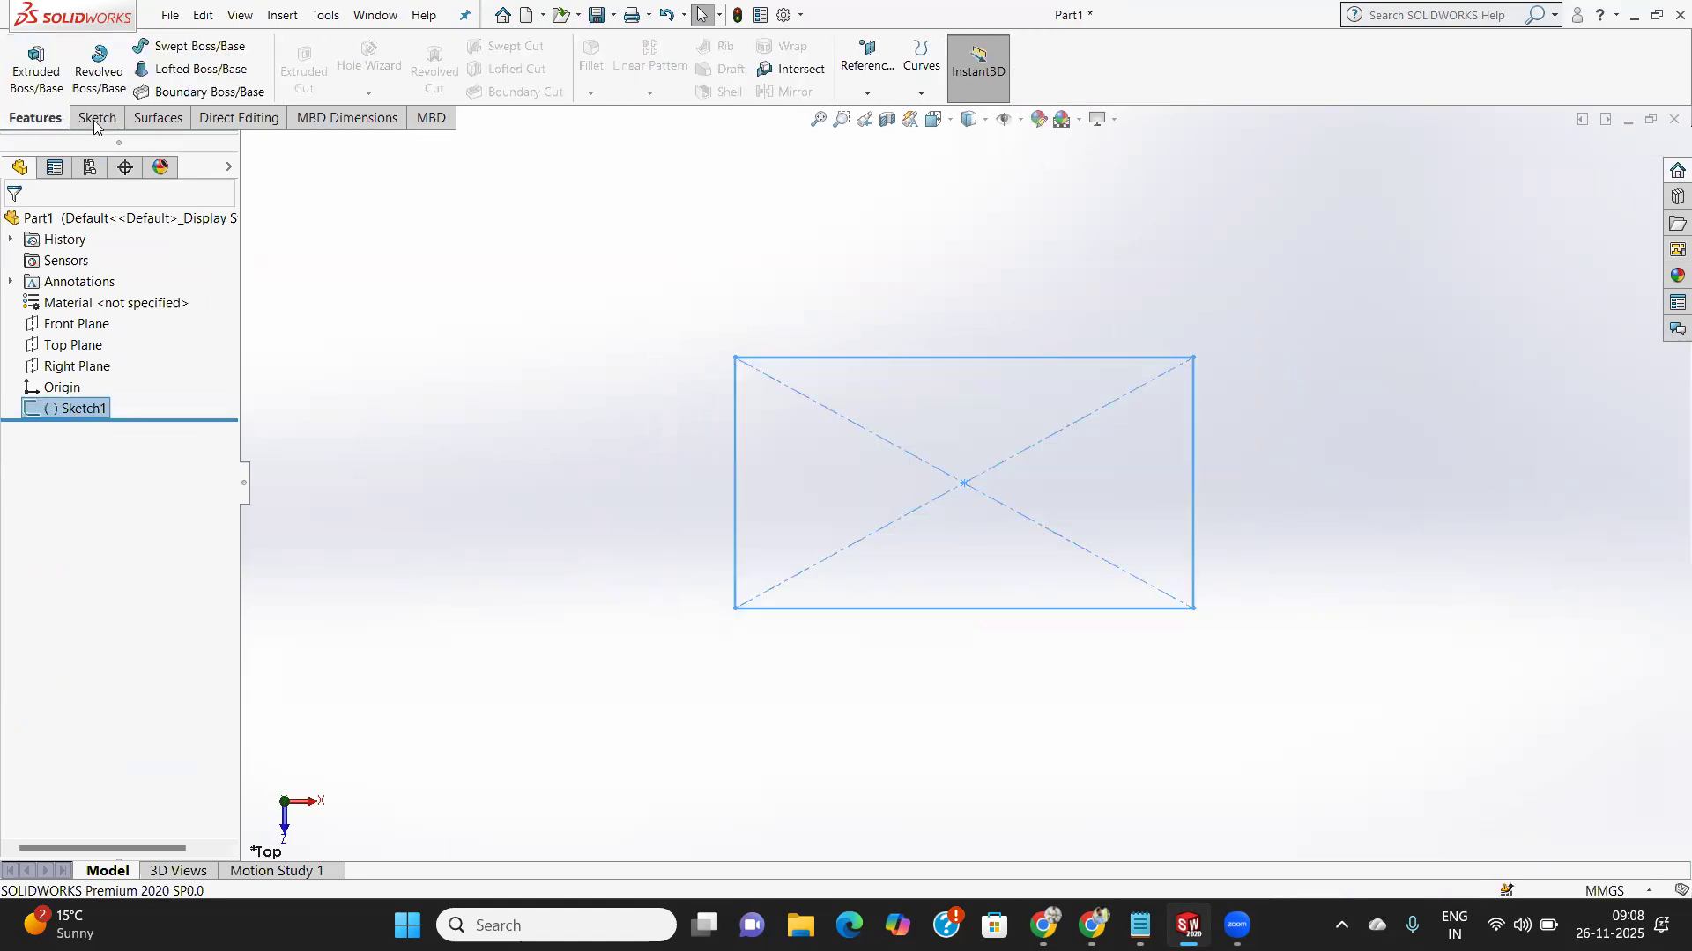
{"action": "left_click", "coordinate": [33, 78]}
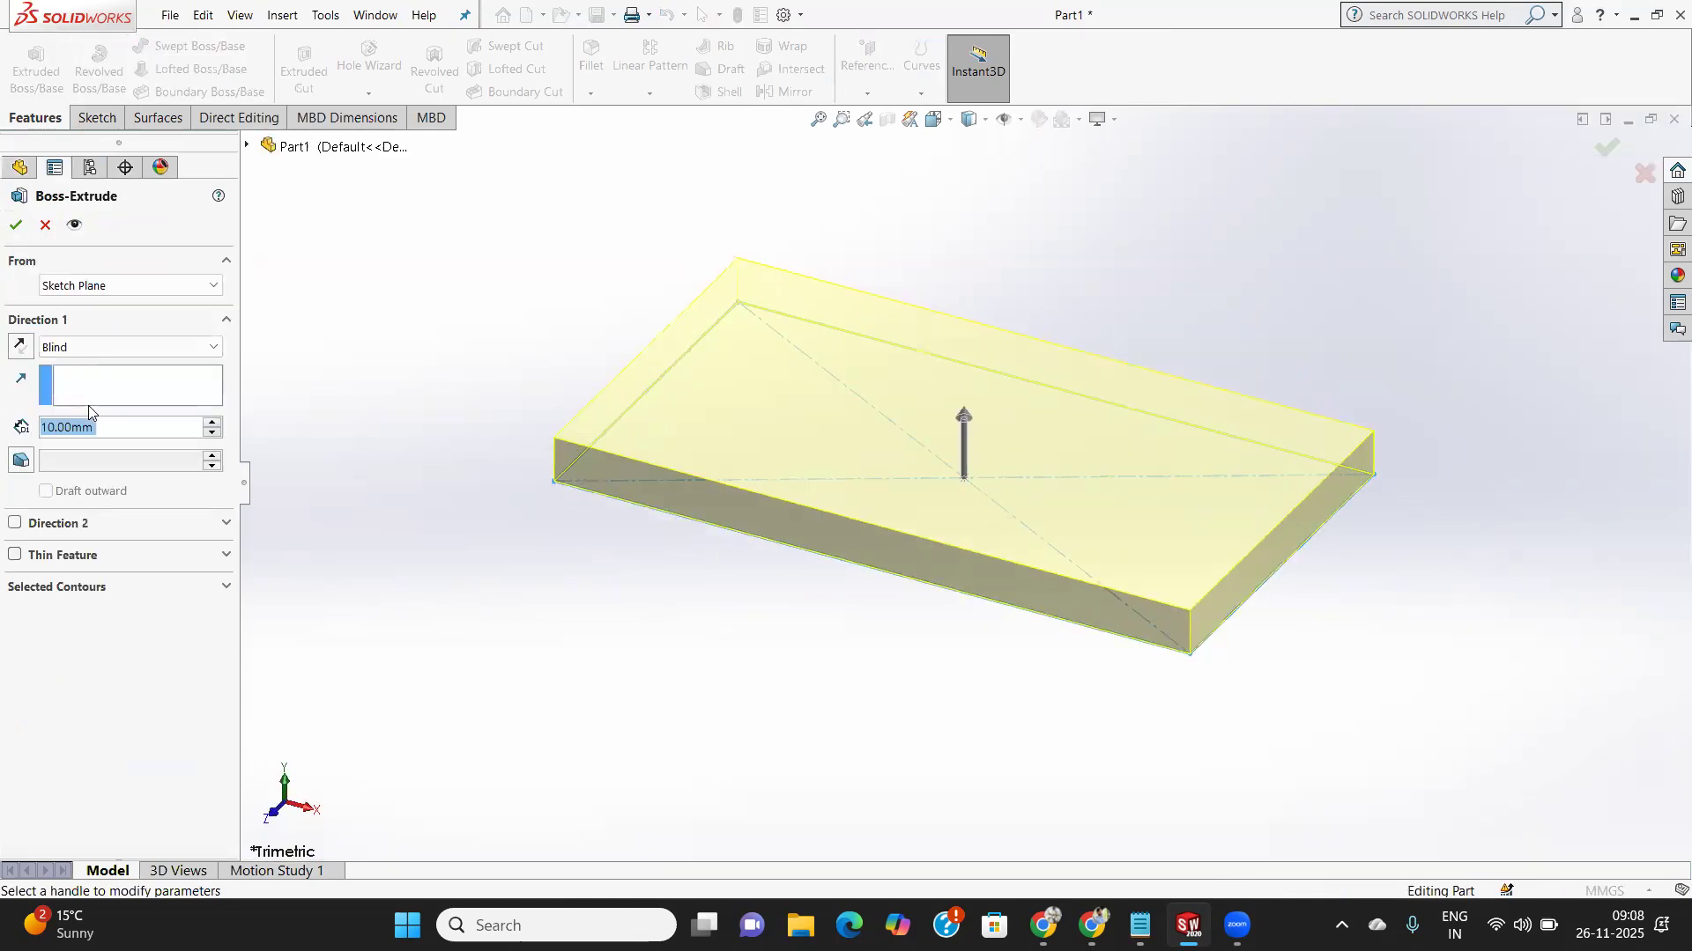
{"action": "type", "text": "20"}
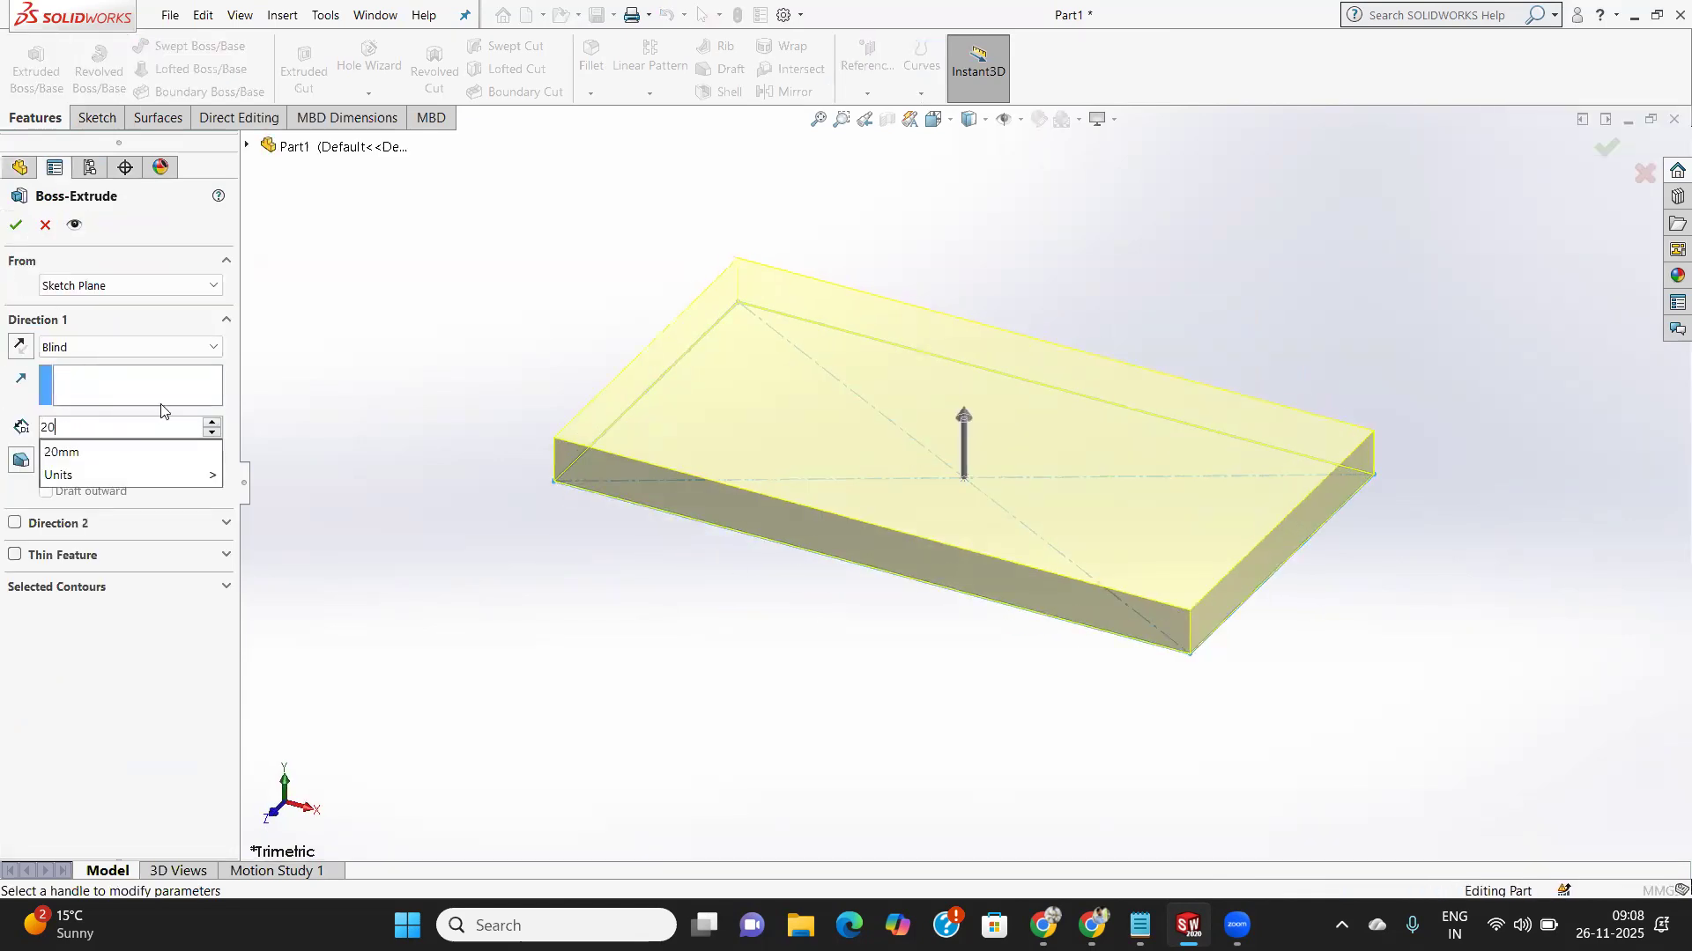
{"action": "key", "text": "Return"}
{"action": "left_click", "coordinate": [13, 227]}
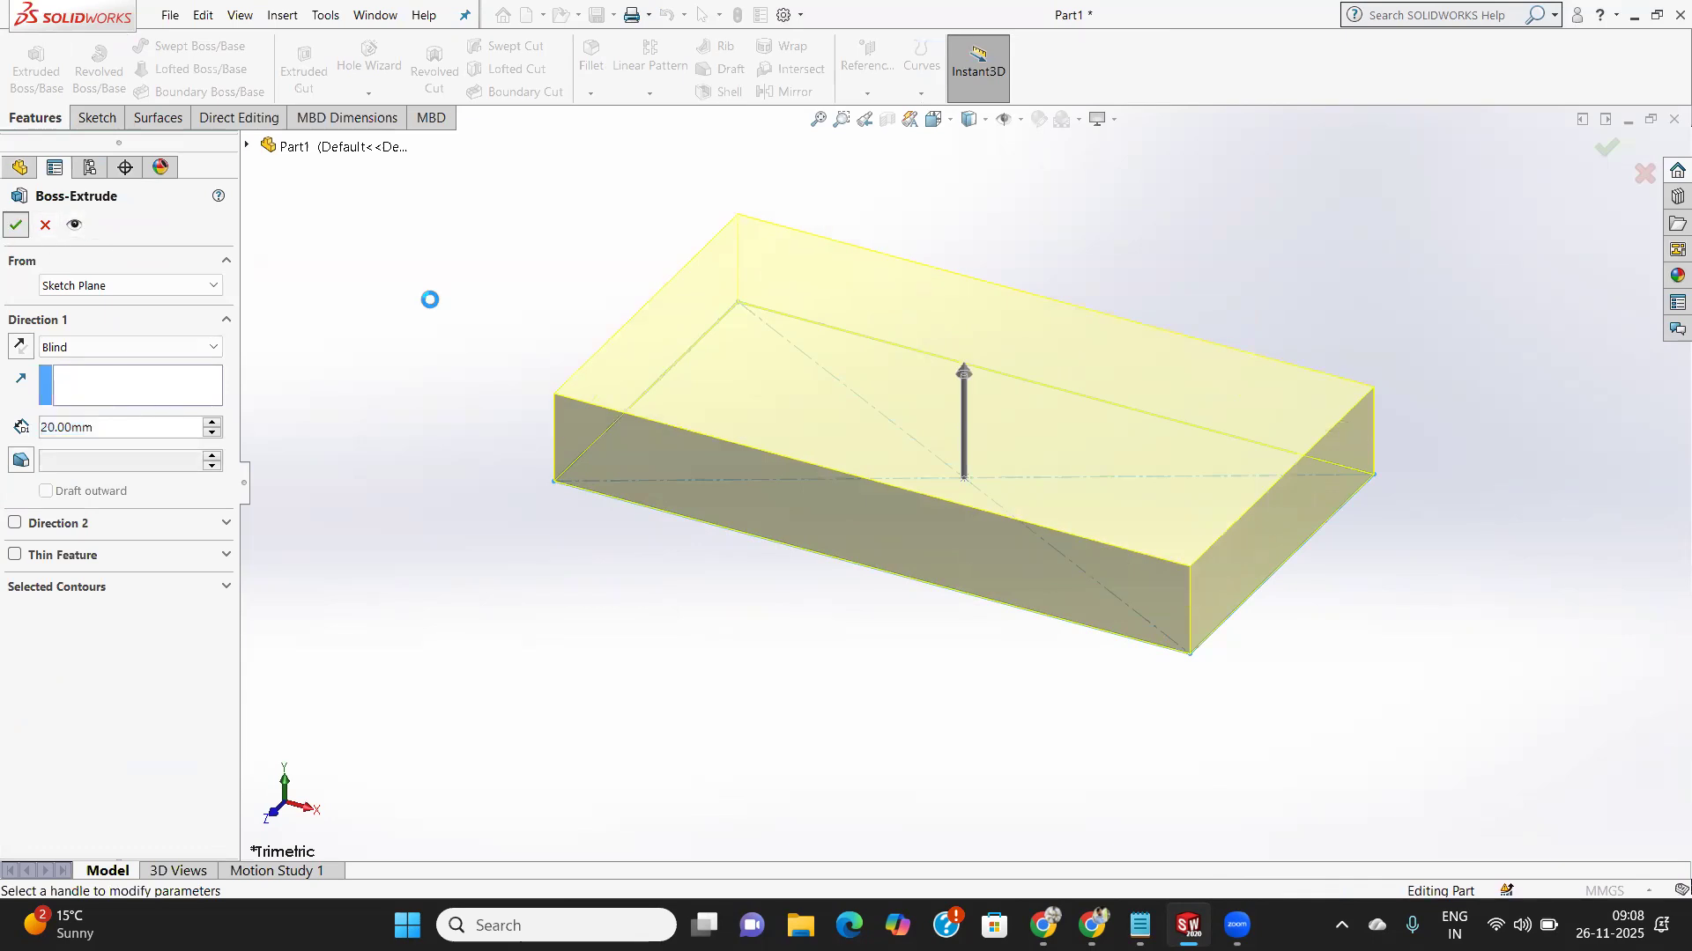
{"action": "mouse_move", "coordinate": [1113, 440]}
{"action": "middle_mouse_down"}
{"action": "mouse_move", "coordinate": [1080, 393]}
{"action": "mouse_move", "coordinate": [1101, 445]}
{"action": "middle_mouse_up"}
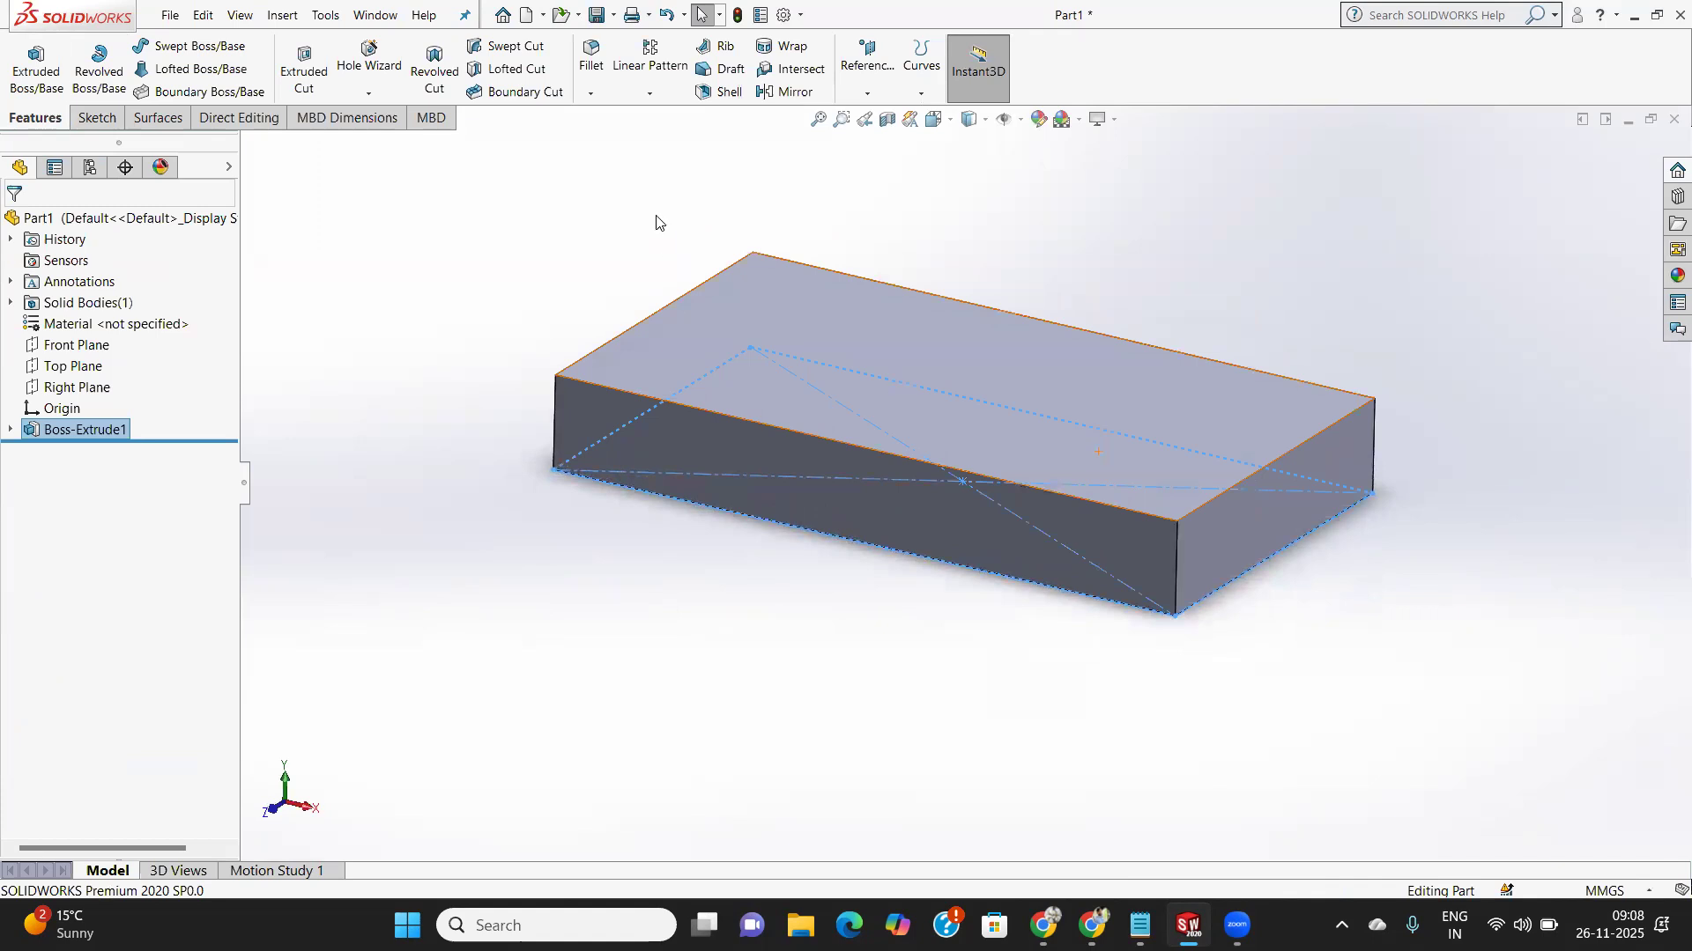
Start a Fillet feature on the extruded block.
{"action": "left_click", "coordinate": [598, 92]}
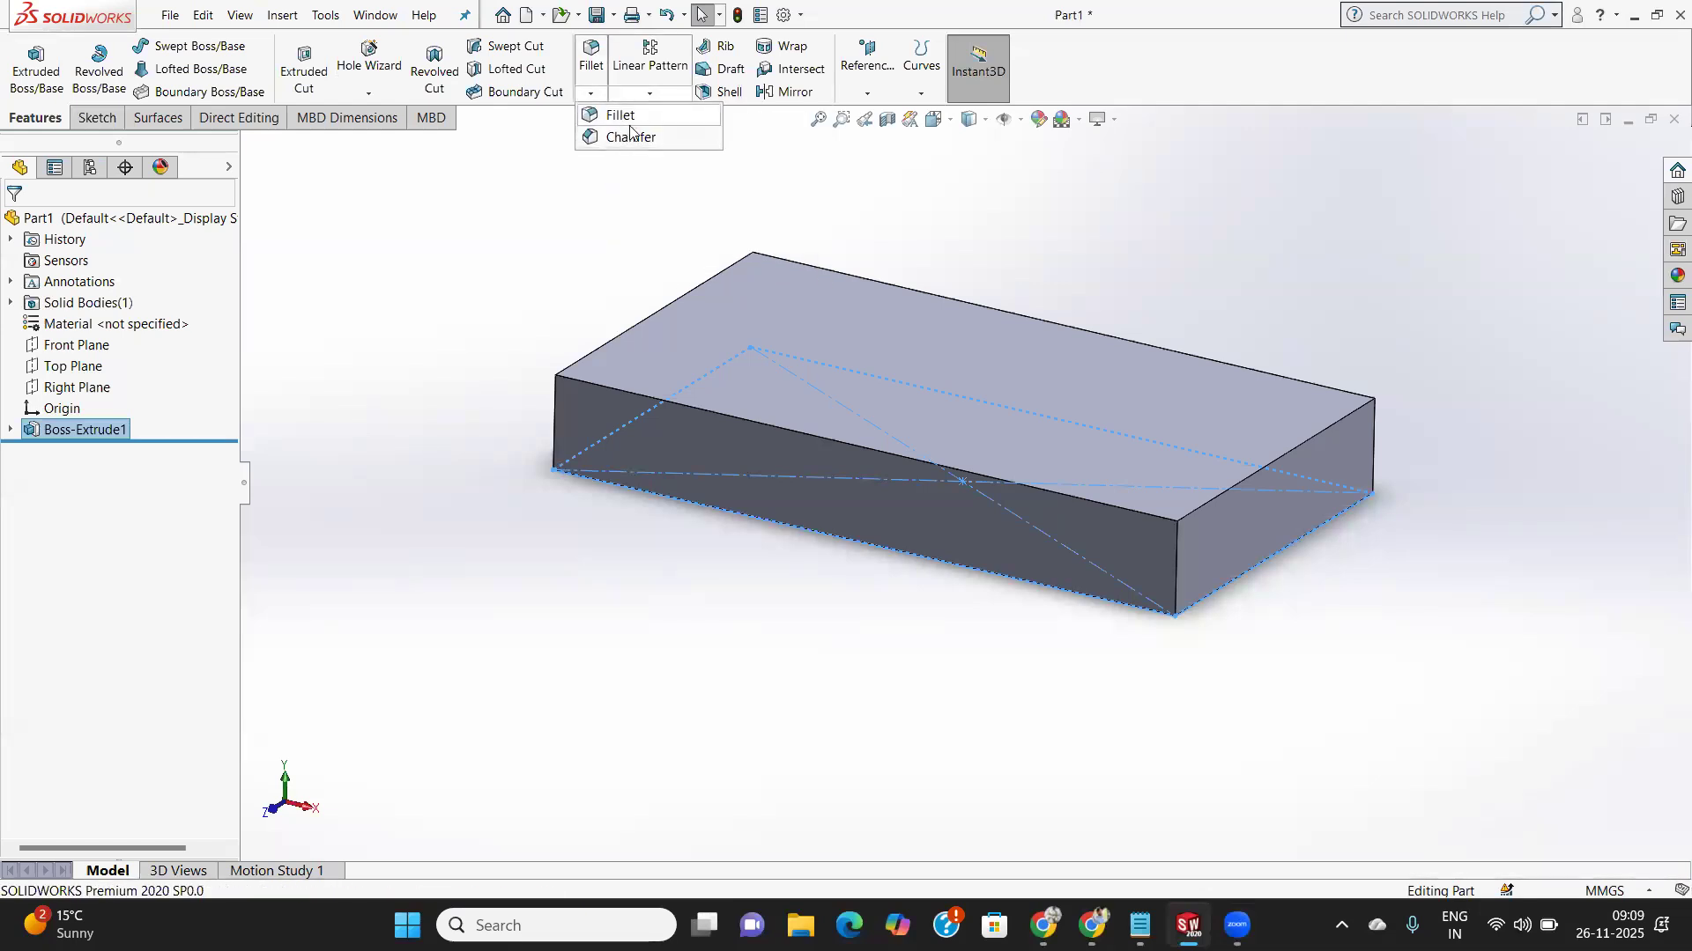
{"action": "left_click", "coordinate": [548, 146]}
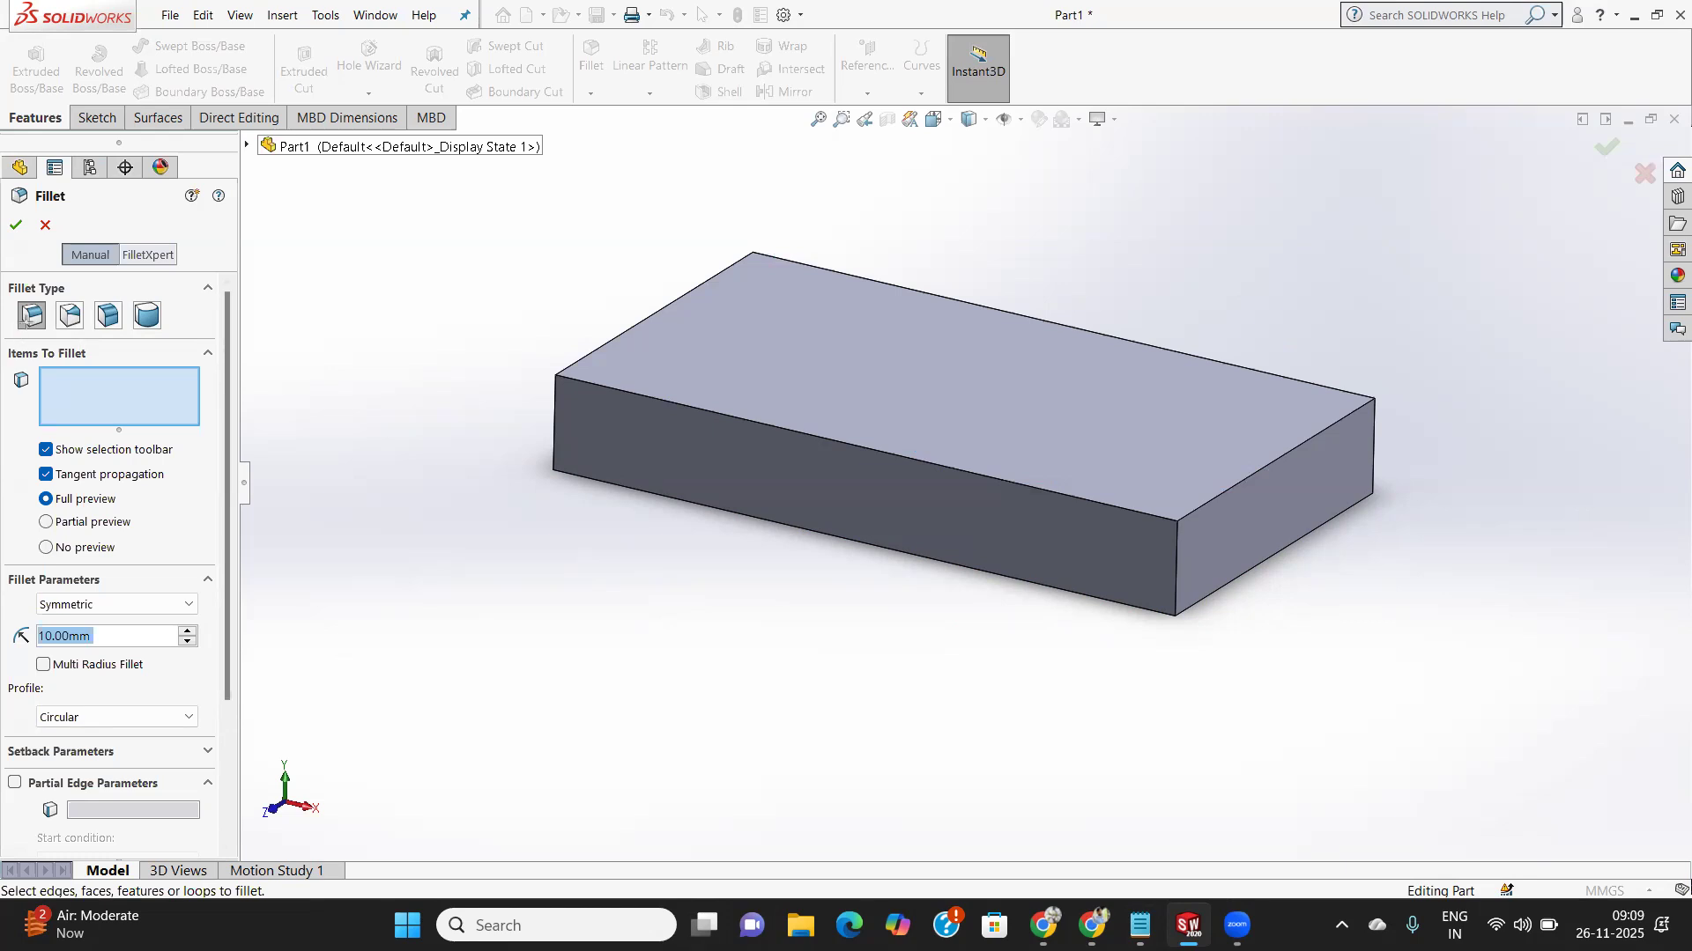
{"action": "left_click_drag", "start_coordinate": [31, 316], "coordinate": [295, 533]}
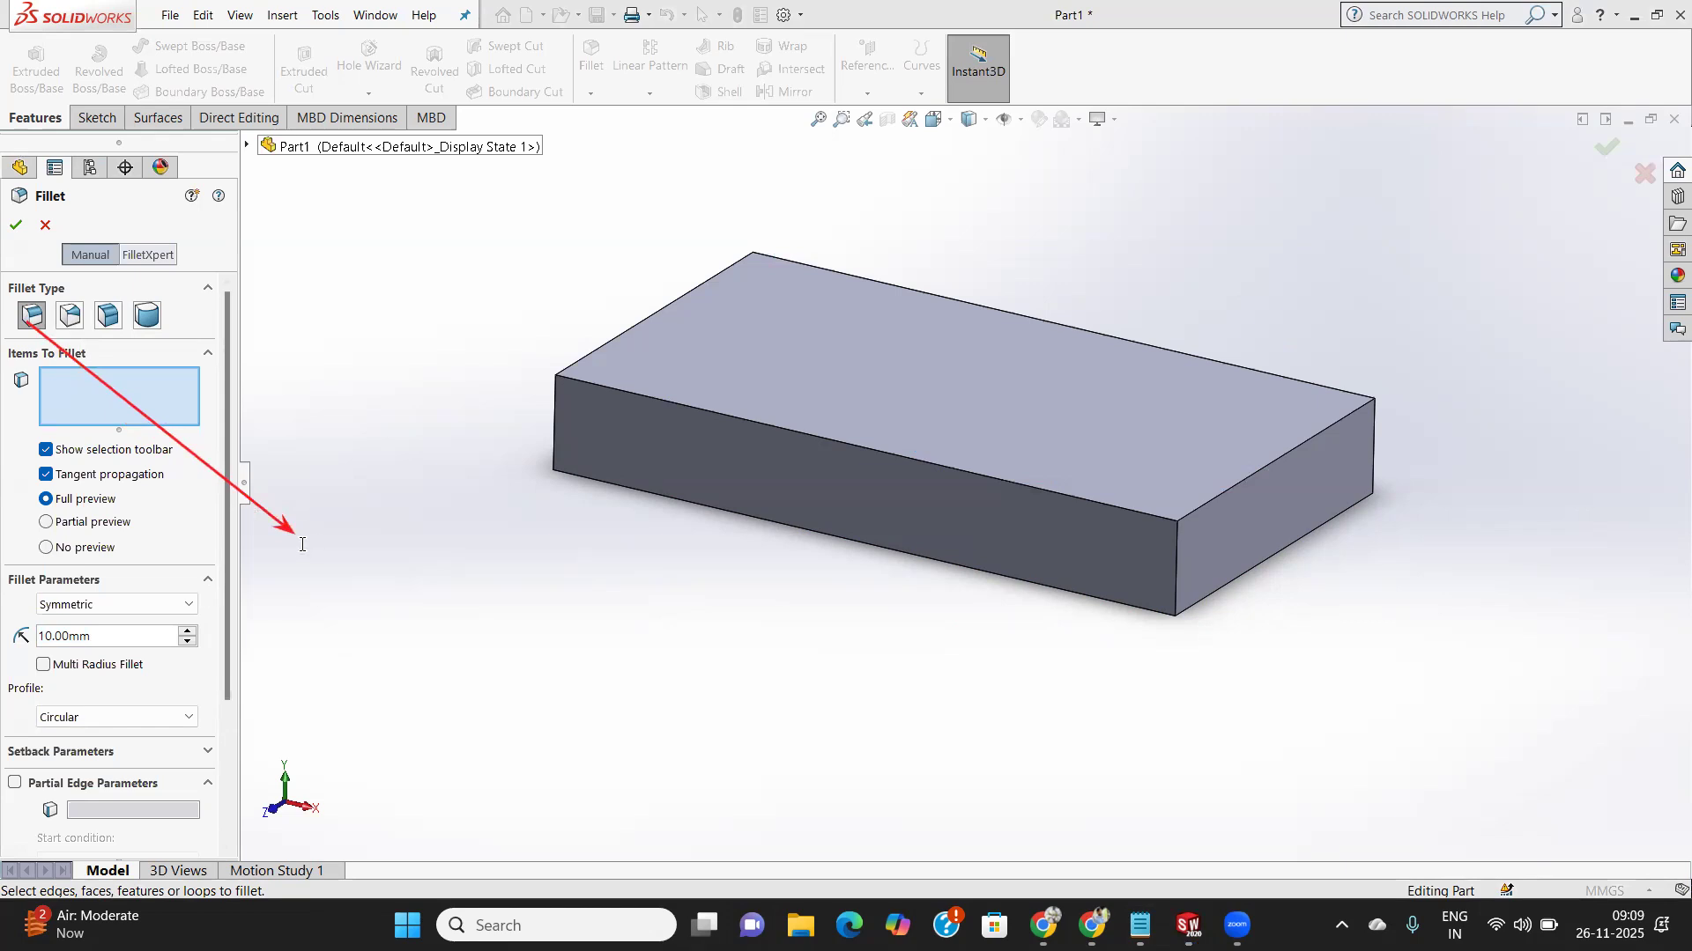
{"action": "left_click", "coordinate": [302, 545]}
{"action": "type", "text": "Constant fillet"}
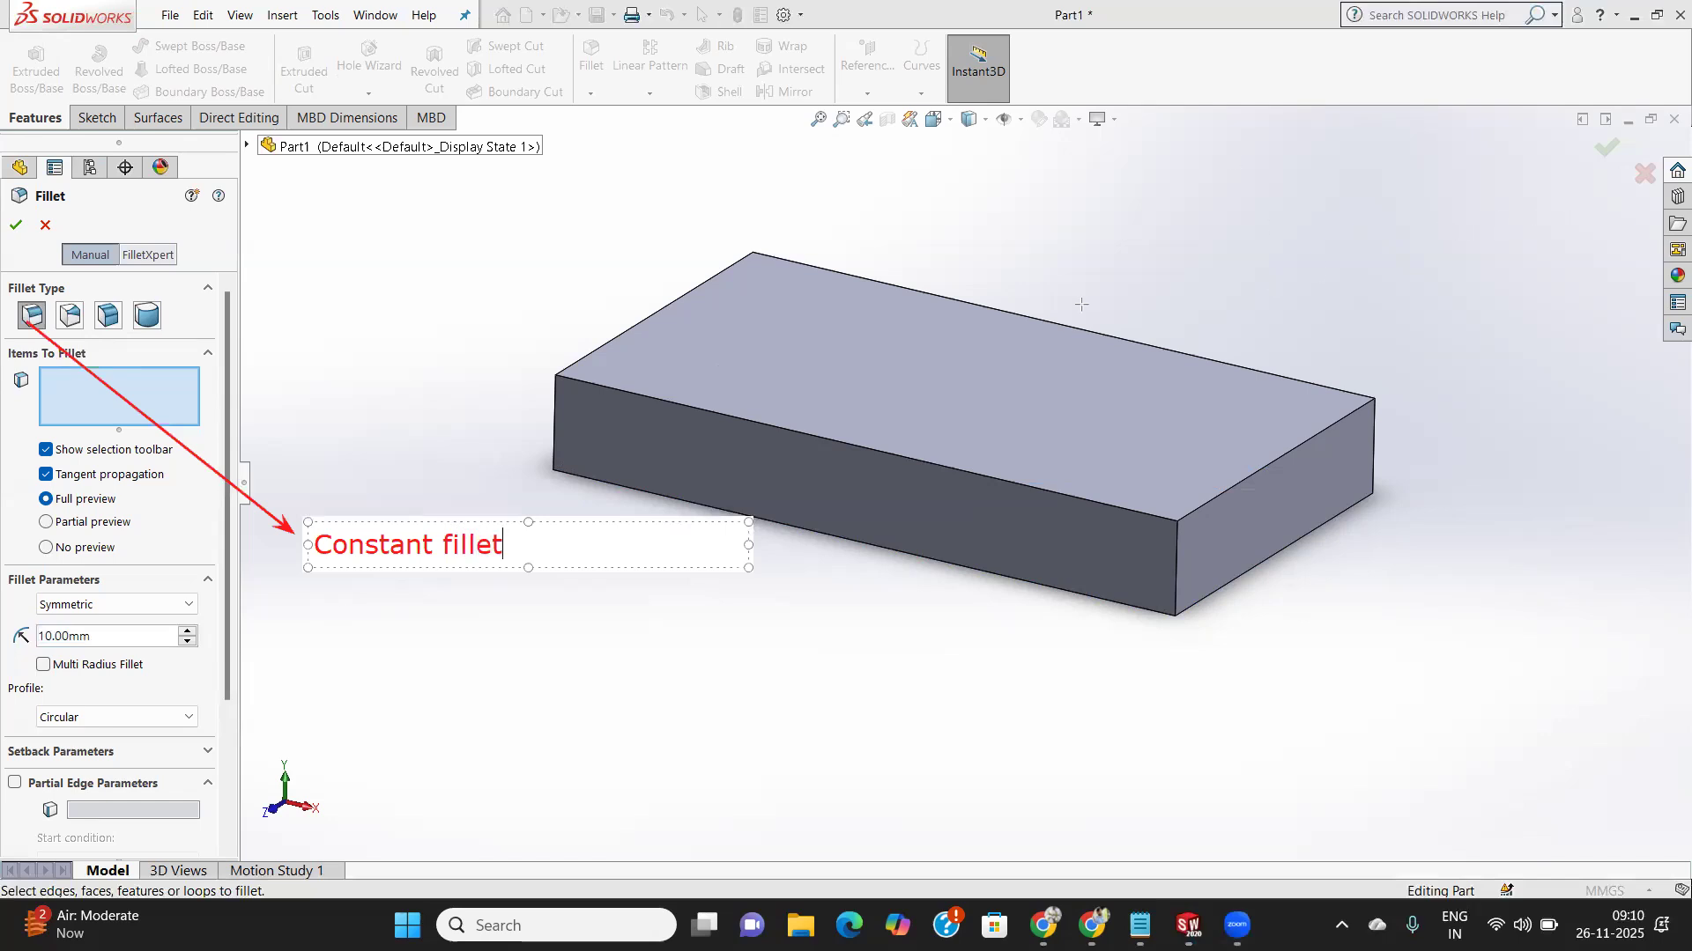
{"action": "mouse_move", "coordinate": [67, 313]}
{"action": "left_mouse_down"}
{"action": "mouse_move", "coordinate": [315, 457]}
{"action": "mouse_move", "coordinate": [297, 457]}
{"action": "left_mouse_up"}
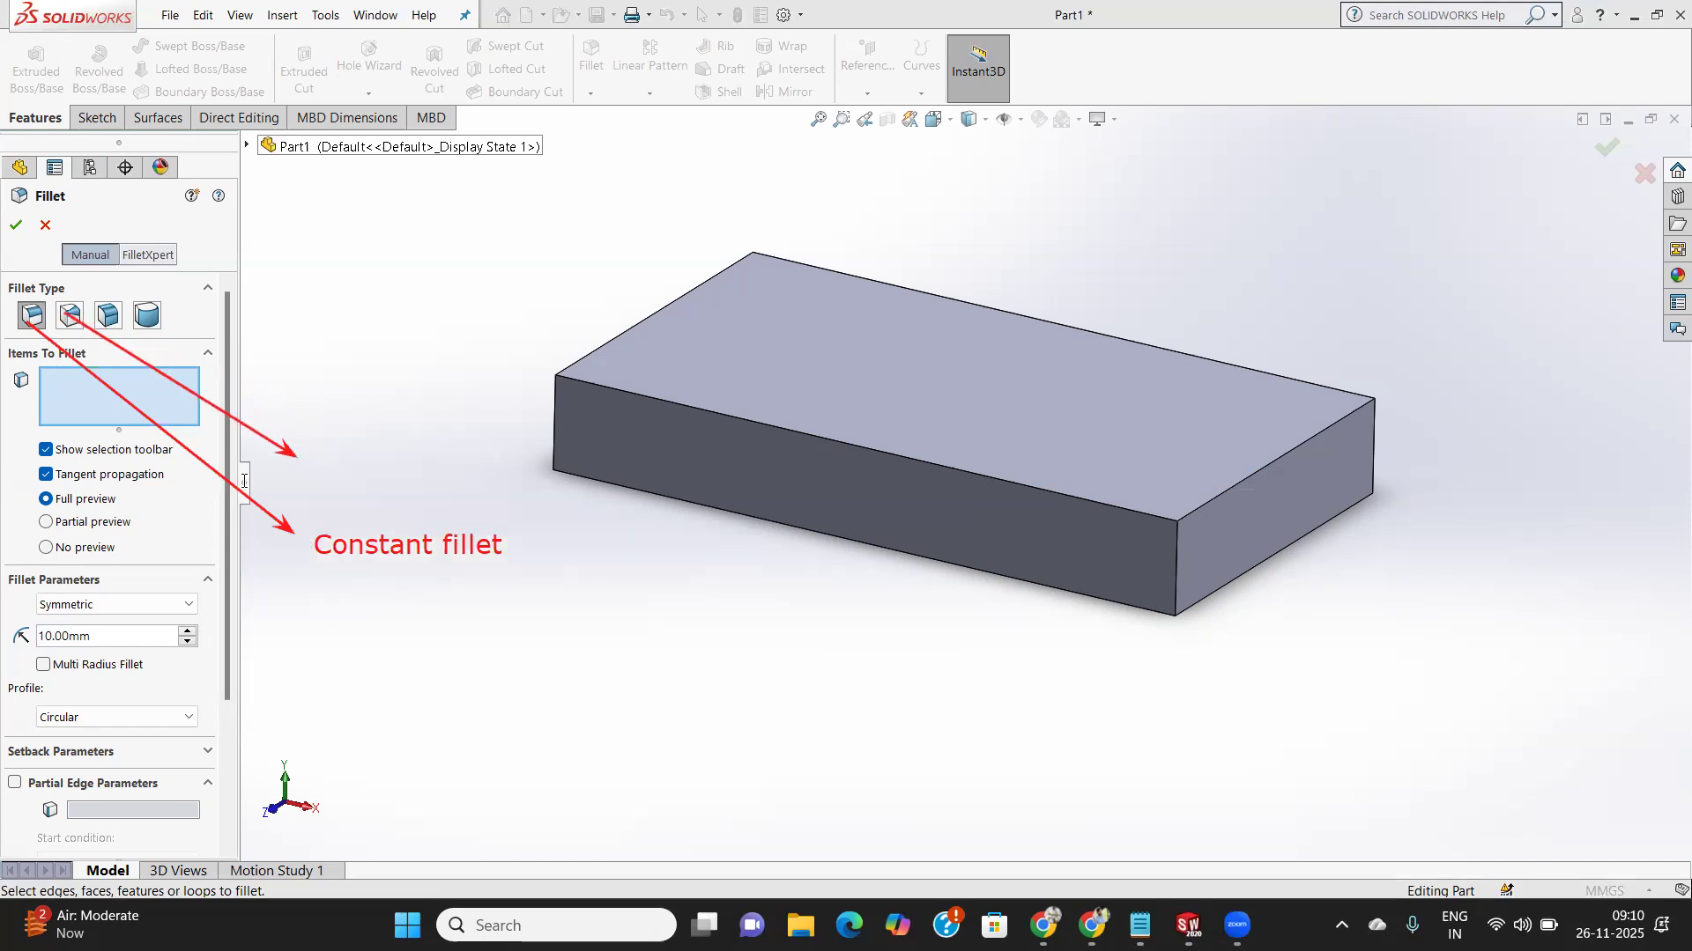
{"action": "left_click", "coordinate": [313, 449]}
{"action": "type", "text": "Variable "}
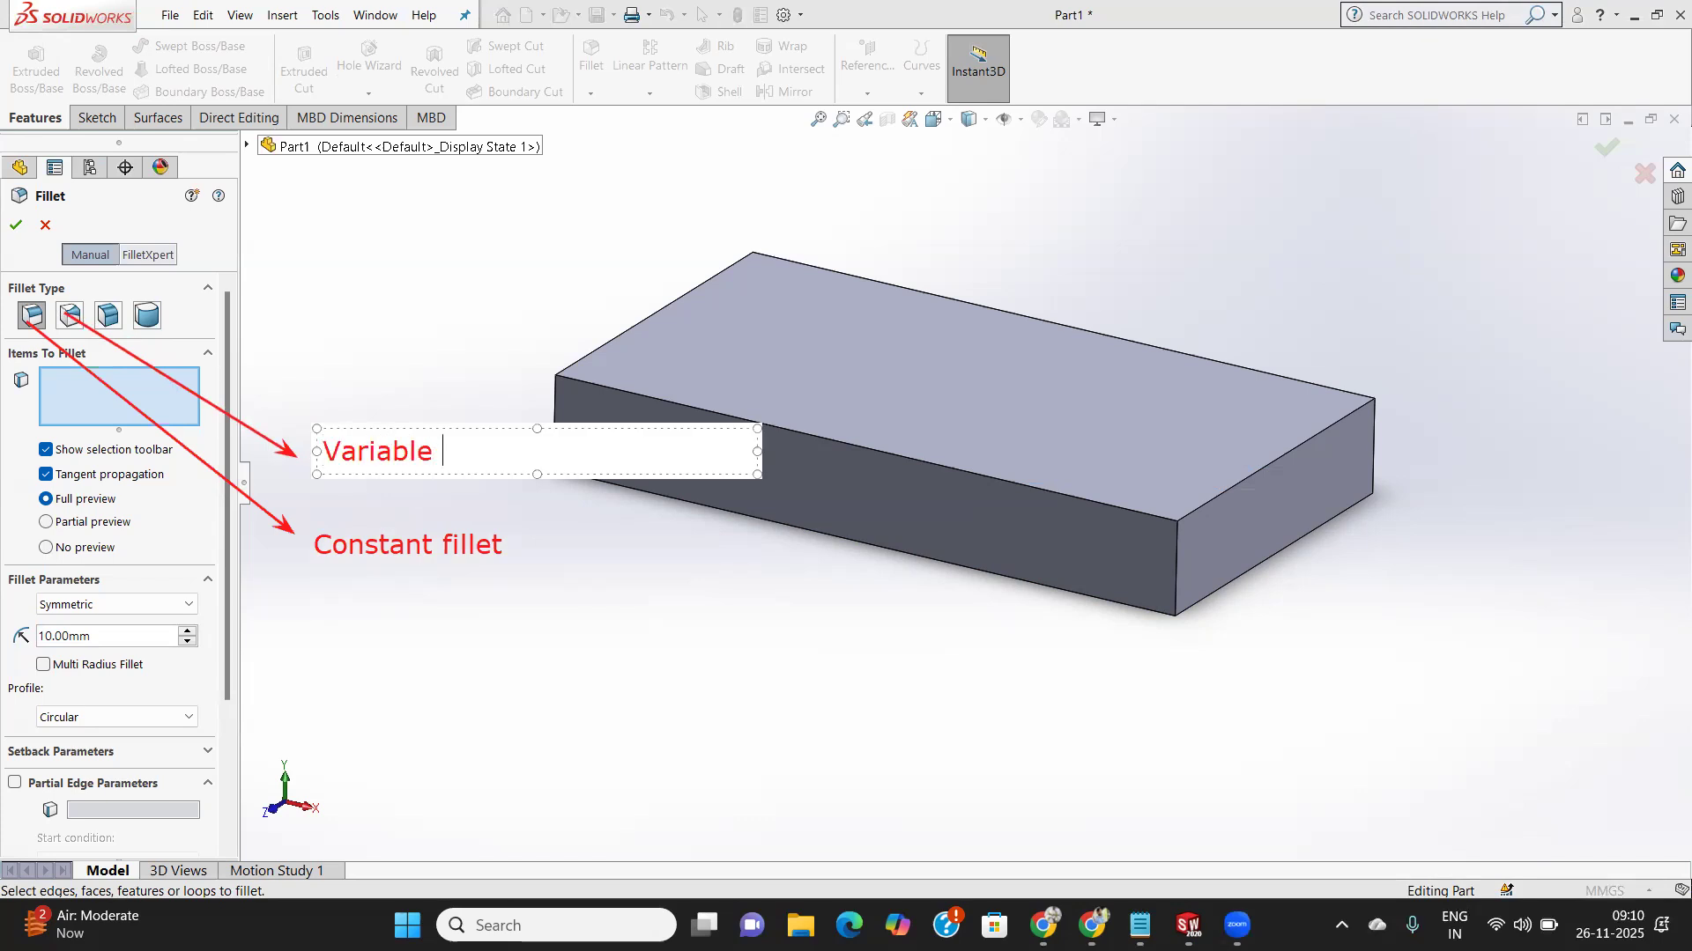
{"action": "type", "text": "Fillet"}
{"action": "left_click", "coordinate": [553, 537]}
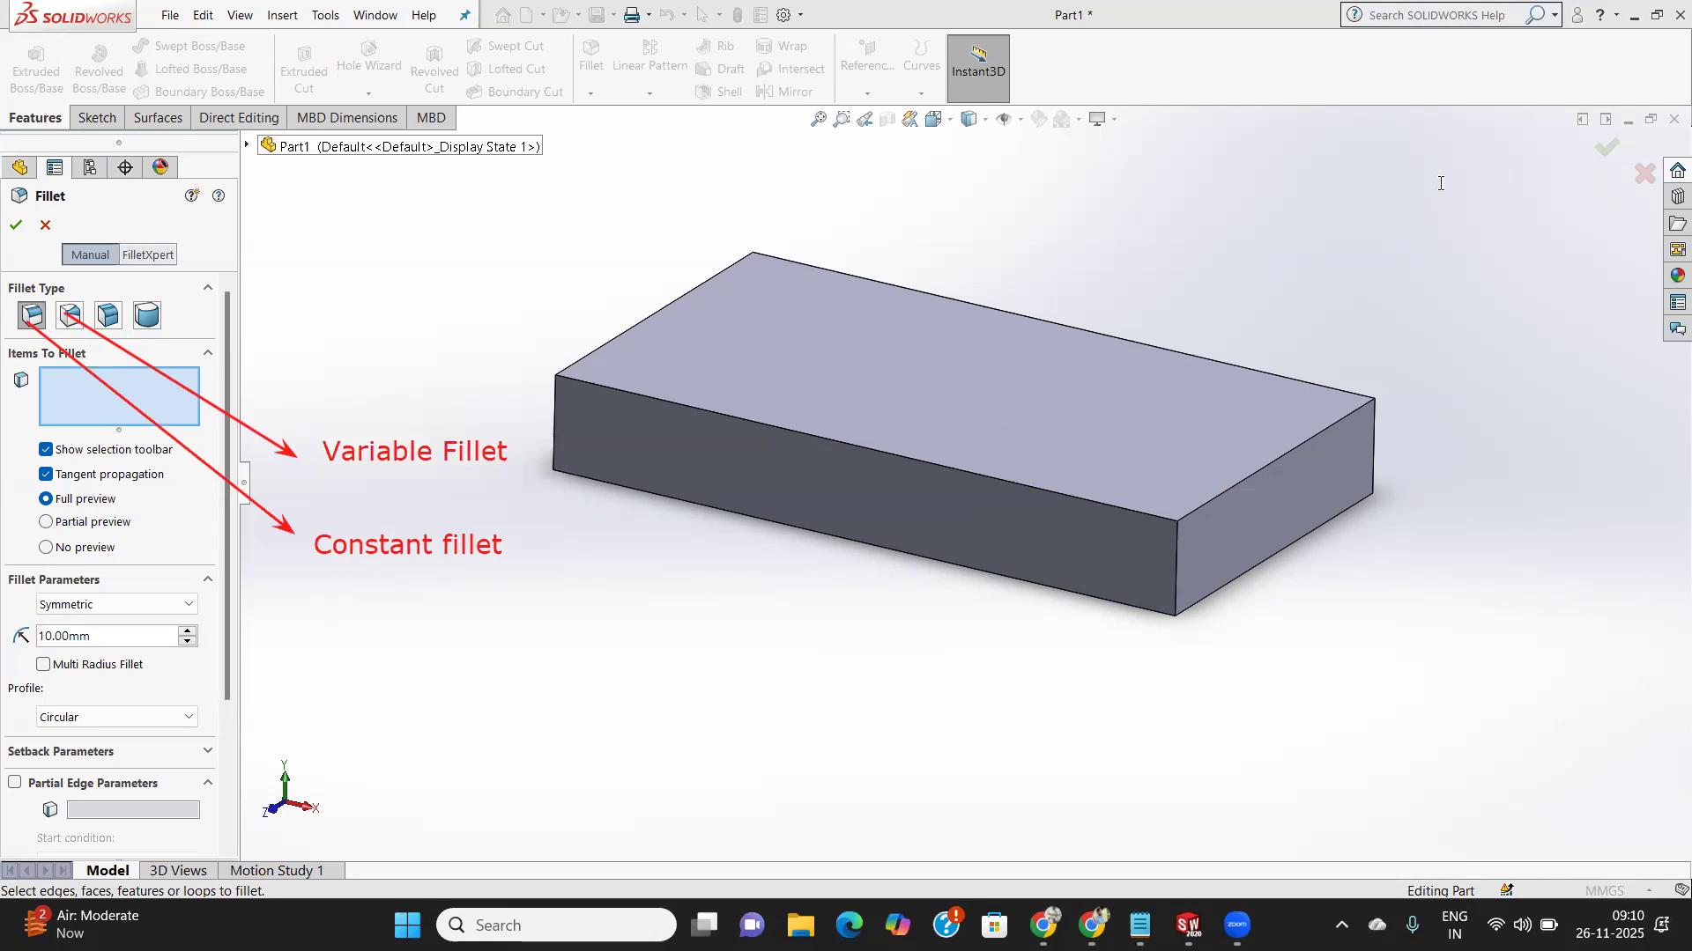
{"action": "left_click_drag", "start_coordinate": [108, 306], "coordinate": [282, 181]}
{"action": "left_click", "coordinate": [299, 178]}
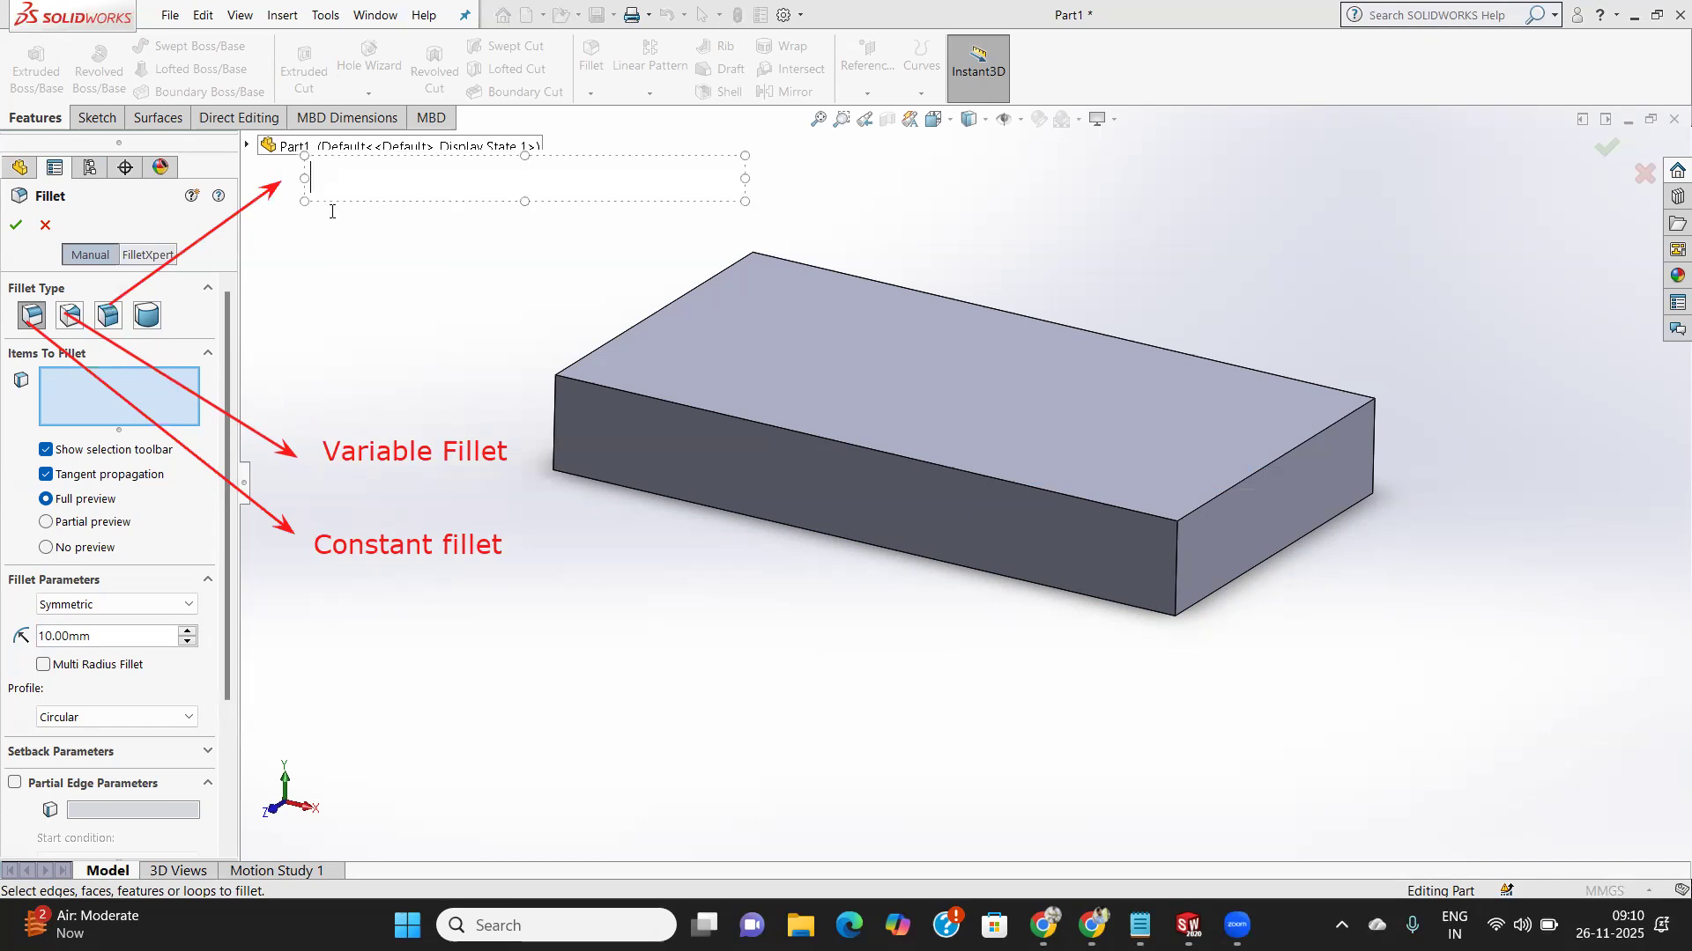
{"action": "type", "text": "Face Fillet"}
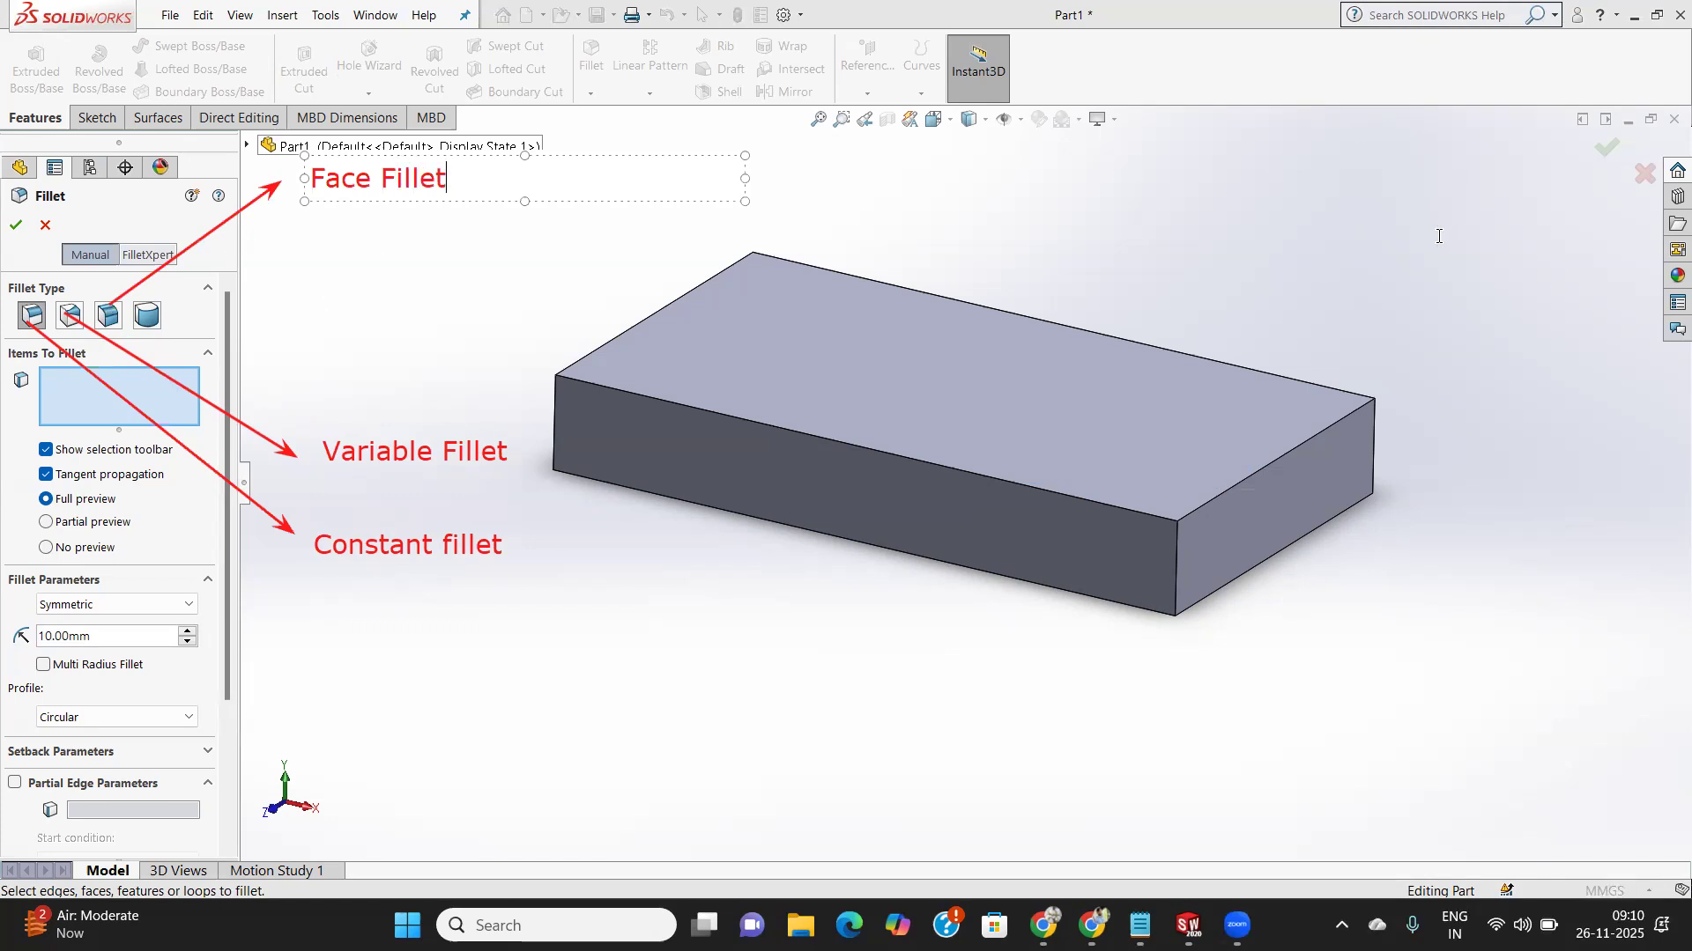
{"action": "left_click_drag", "start_coordinate": [146, 315], "coordinate": [352, 292]}
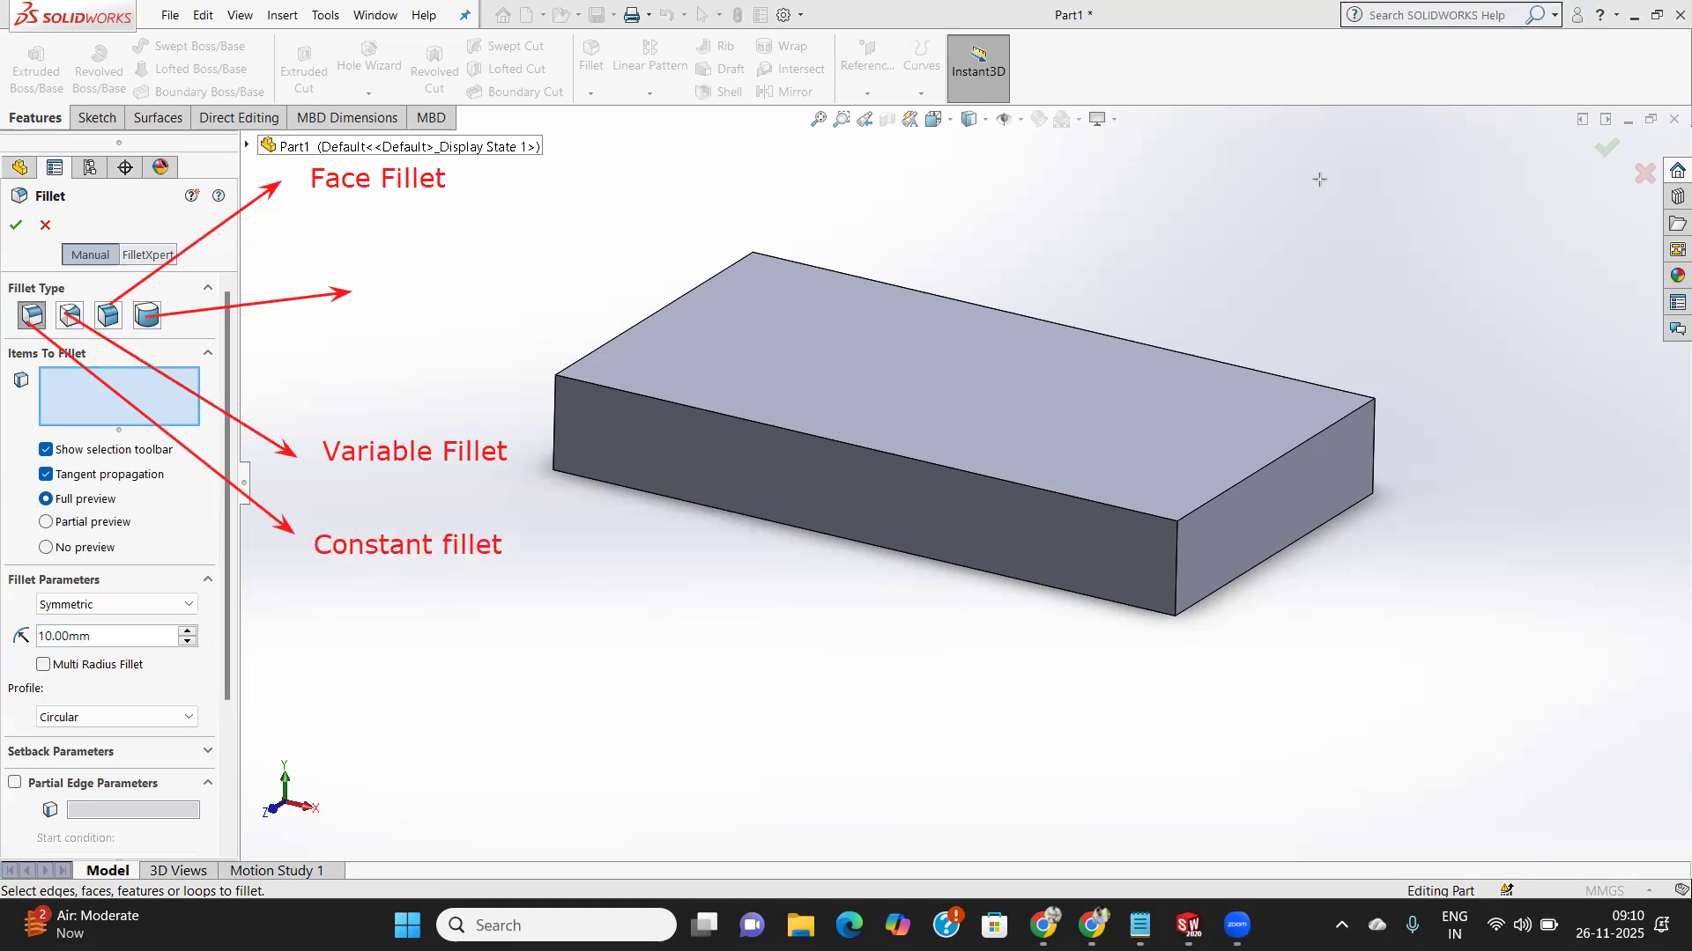
{"action": "left_click", "coordinate": [358, 294]}
{"action": "type", "text": "Full Round fillety"}
{"action": "key", "text": "BackSpace"}
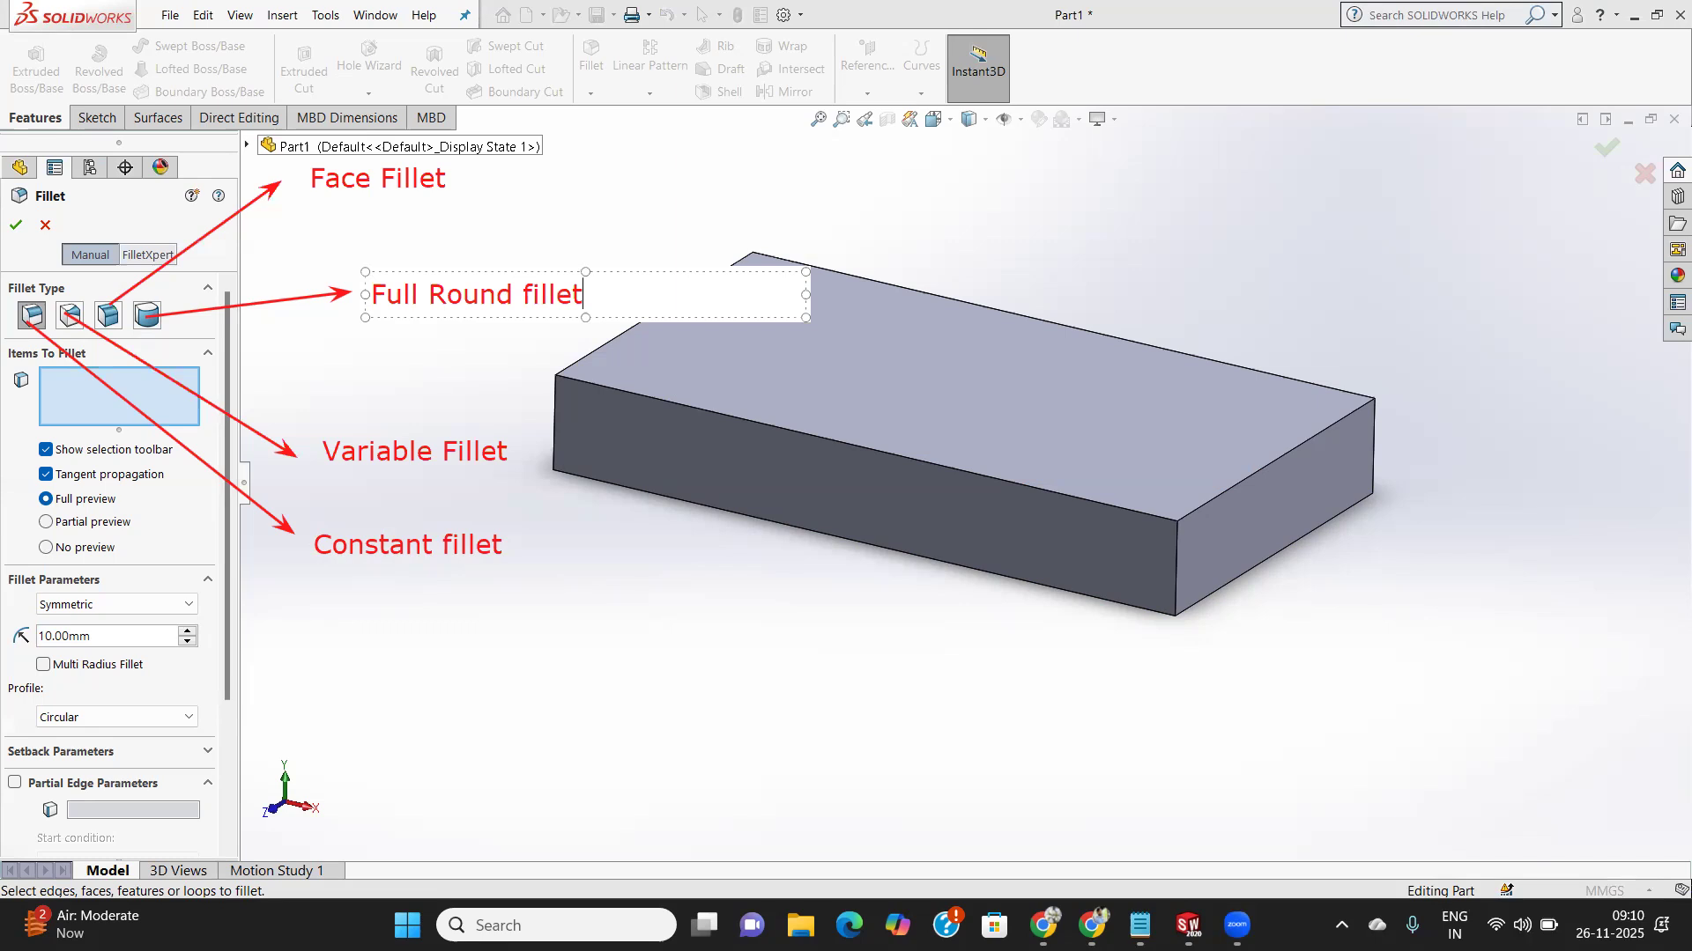
{"action": "left_click", "coordinate": [481, 404]}
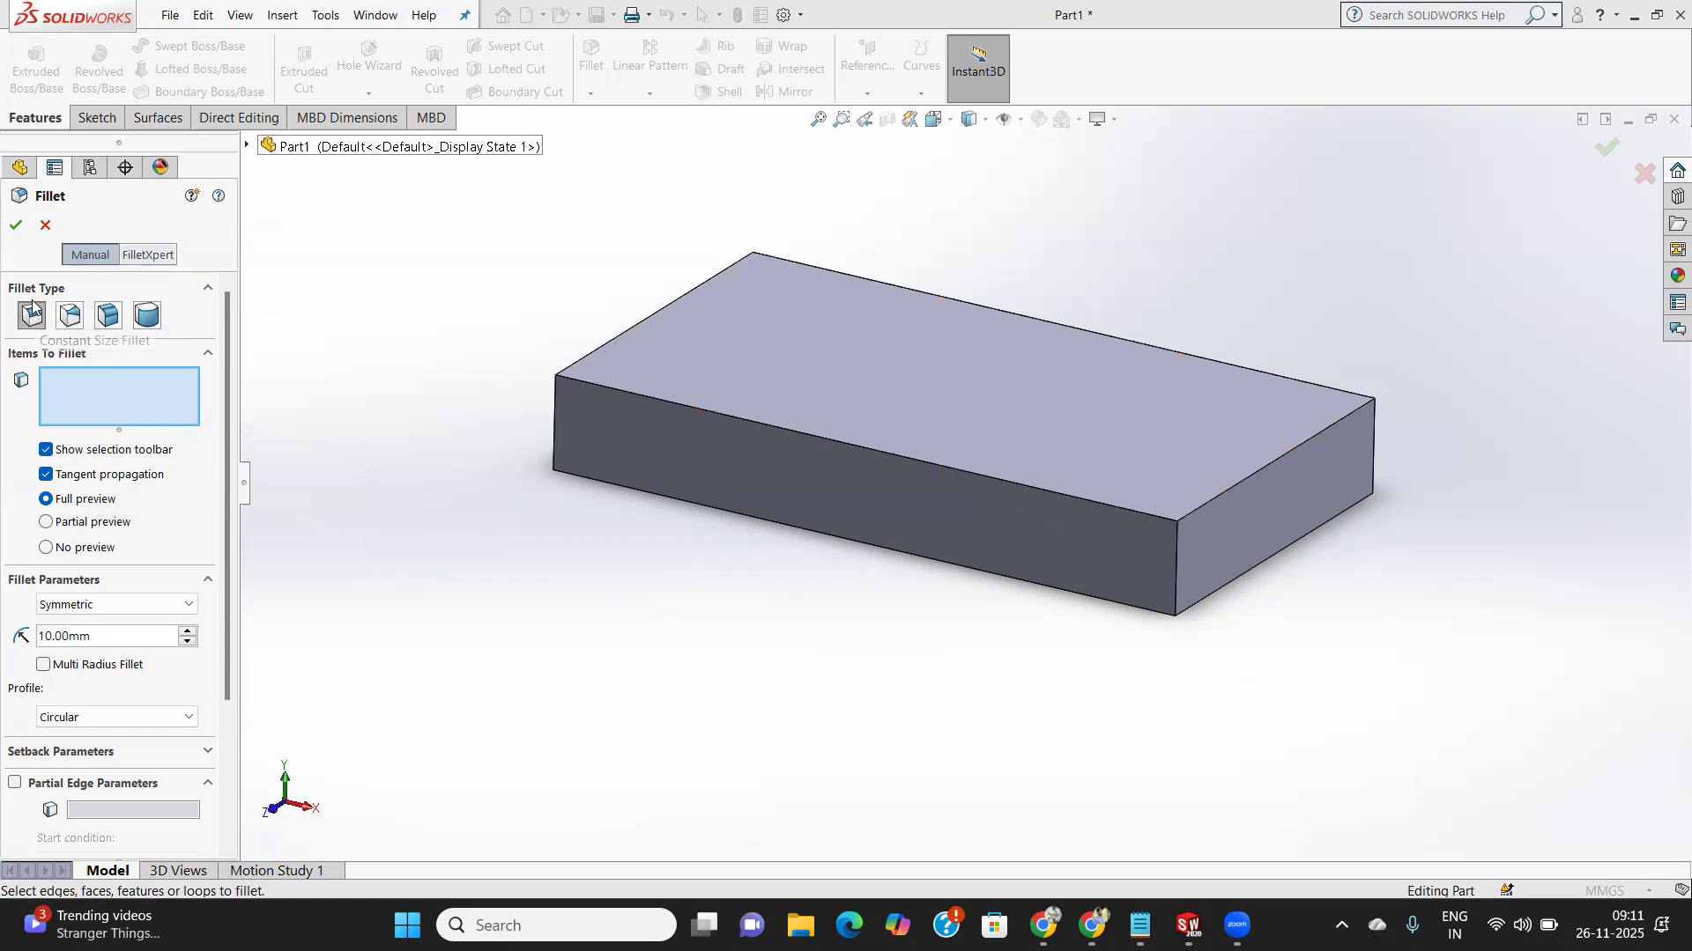
Select the block's four vertical corner edges for a constant size fillet with a 10 mm radius.
{"action": "left_click", "coordinate": [1177, 554]}
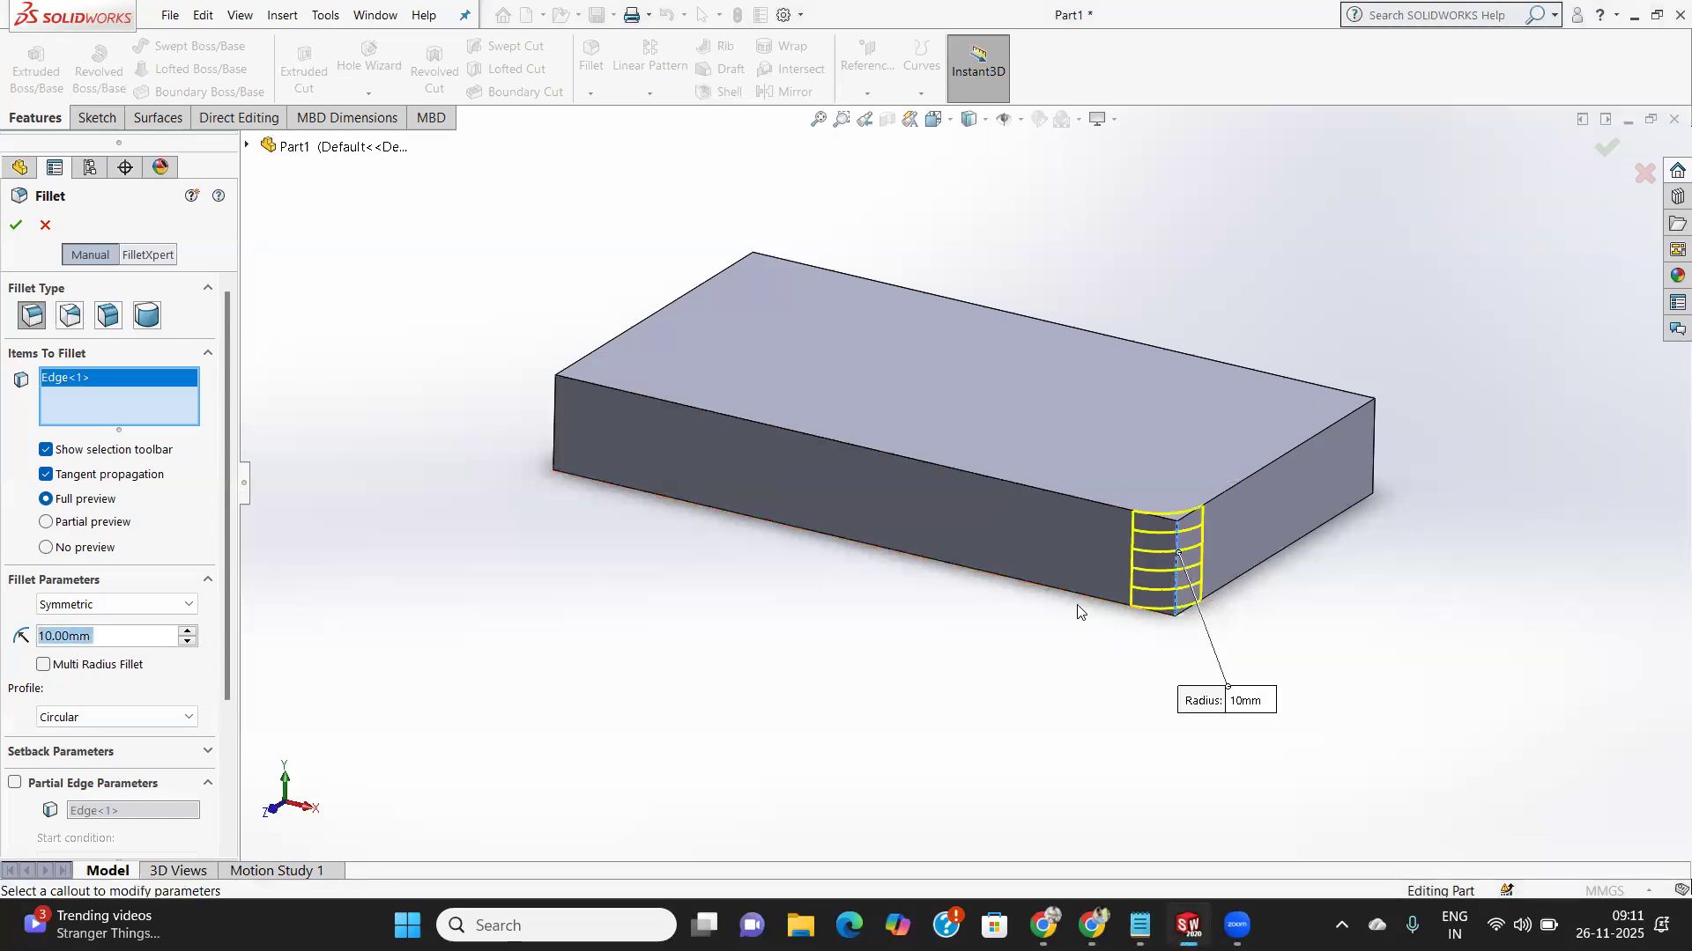
{"action": "middle_click_drag", "start_coordinate": [1216, 576], "coordinate": [929, 582]}
{"action": "left_click", "coordinate": [1171, 563]}
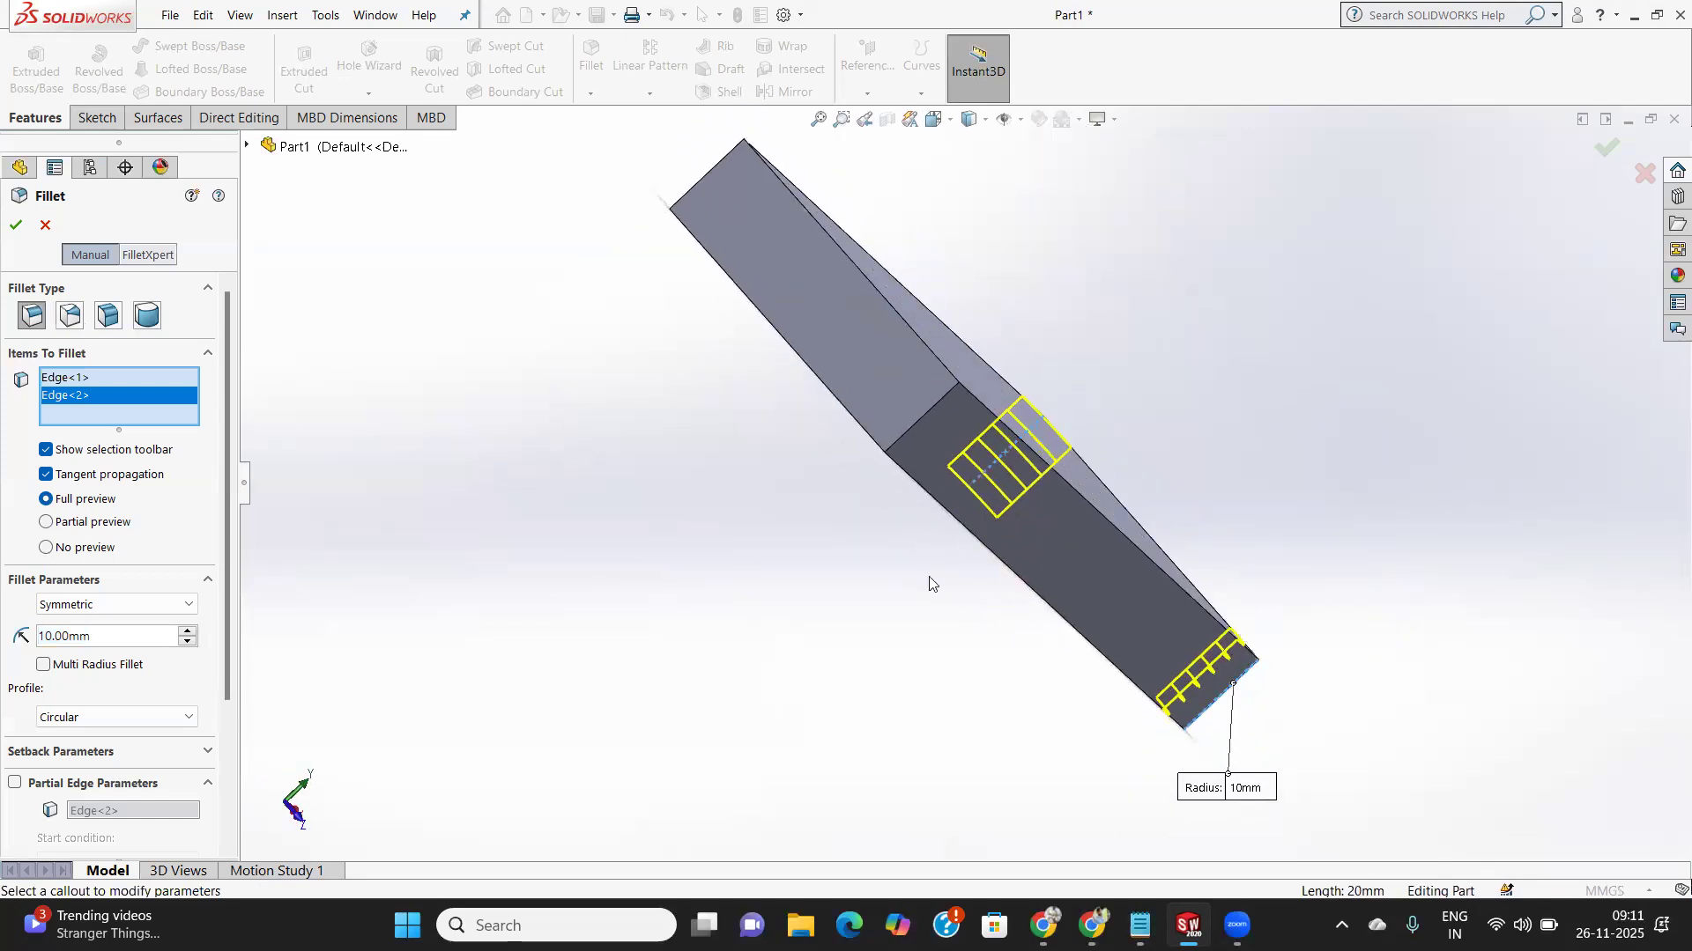
{"action": "left_click", "coordinate": [917, 427]}
{"action": "middle_click_drag", "start_coordinate": [916, 427], "coordinate": [860, 517]}
{"action": "left_click", "coordinate": [953, 487]}
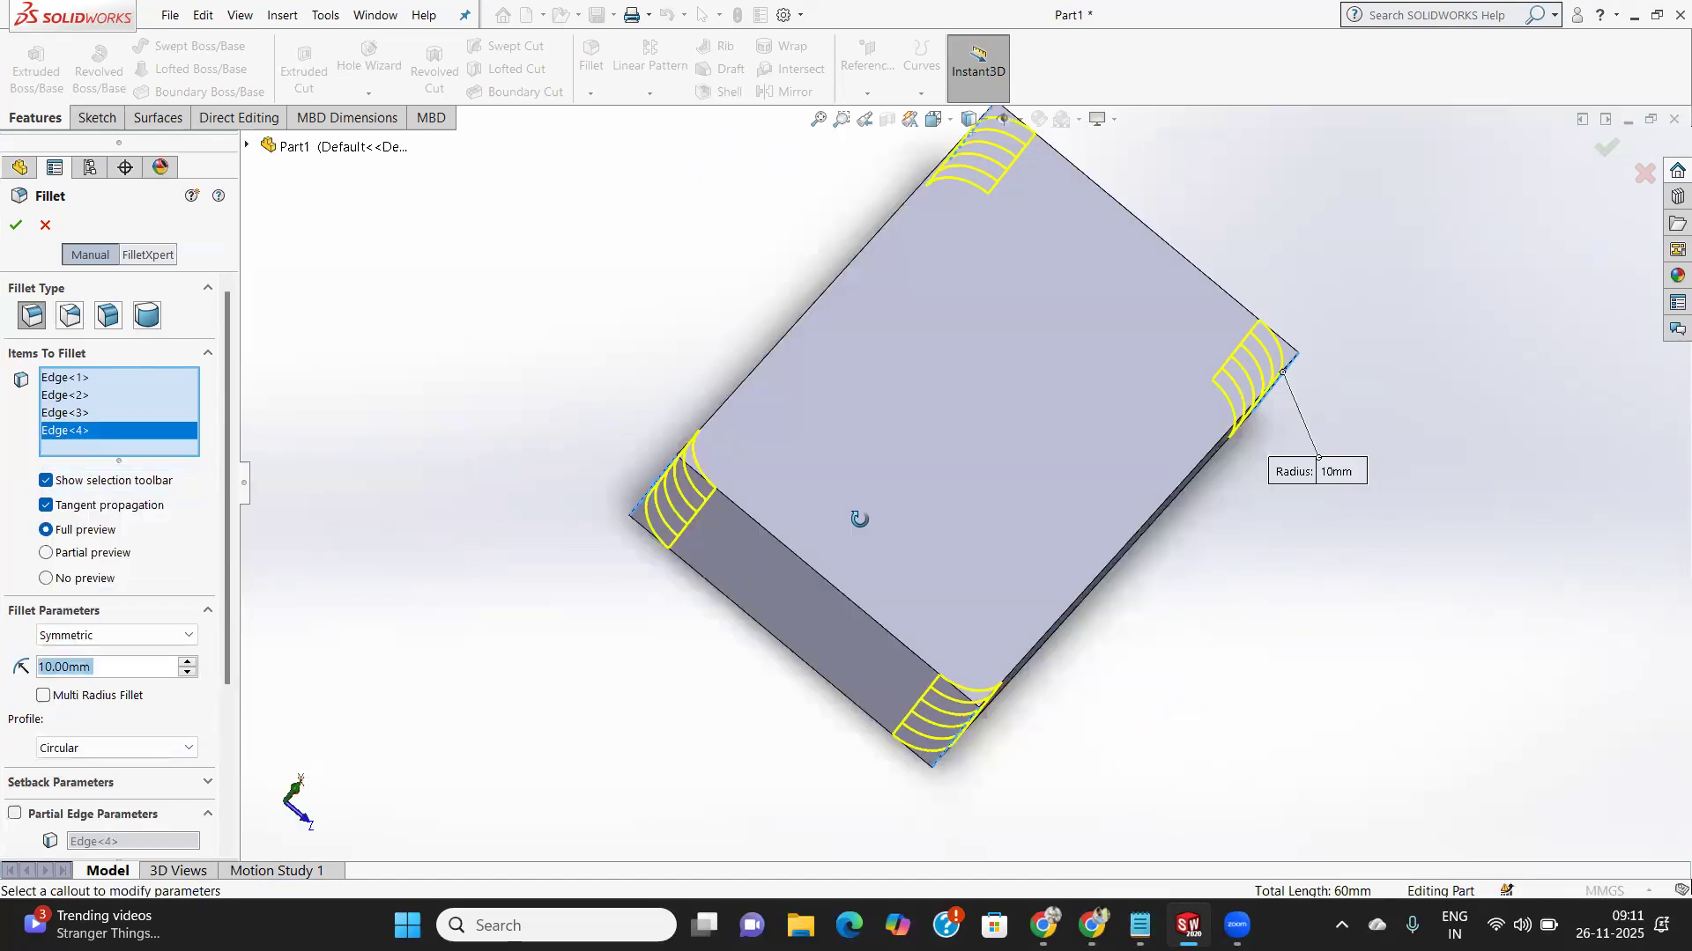
Add the four perimeter edges of the block's top face to the constant size fillet selection.
{"action": "left_click", "coordinate": [807, 561]}
{"action": "middle_click_drag", "start_coordinate": [999, 506], "coordinate": [967, 578]}
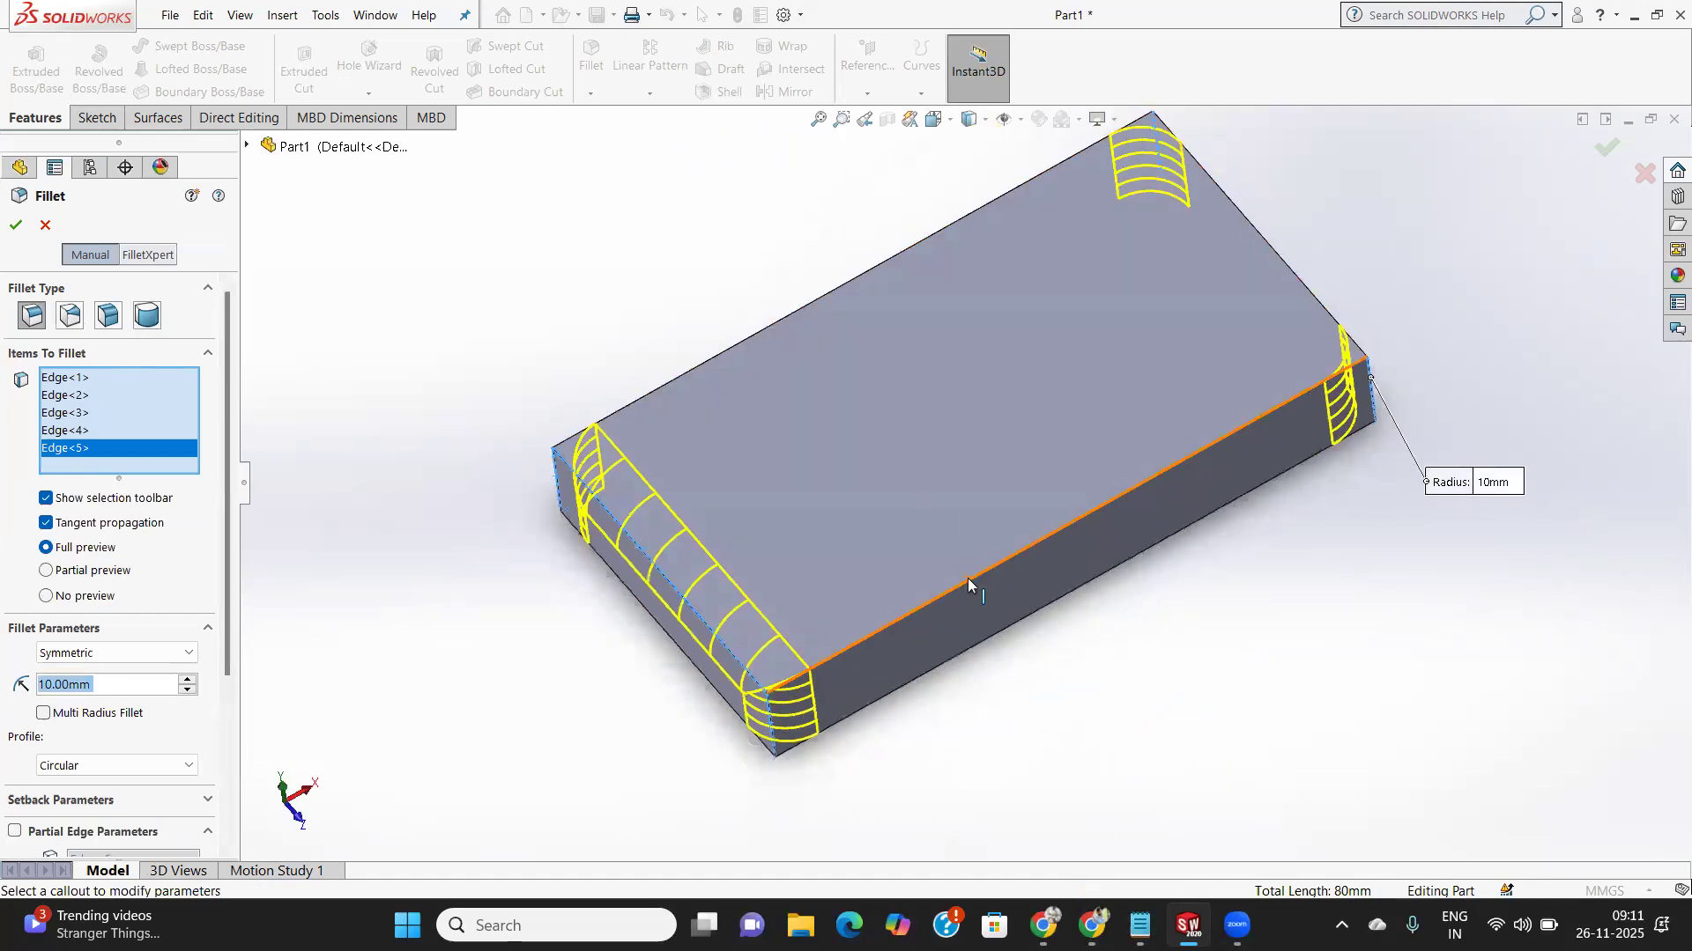
{"action": "left_click", "coordinate": [968, 578]}
{"action": "middle_click_drag", "start_coordinate": [1181, 564], "coordinate": [1232, 547]}
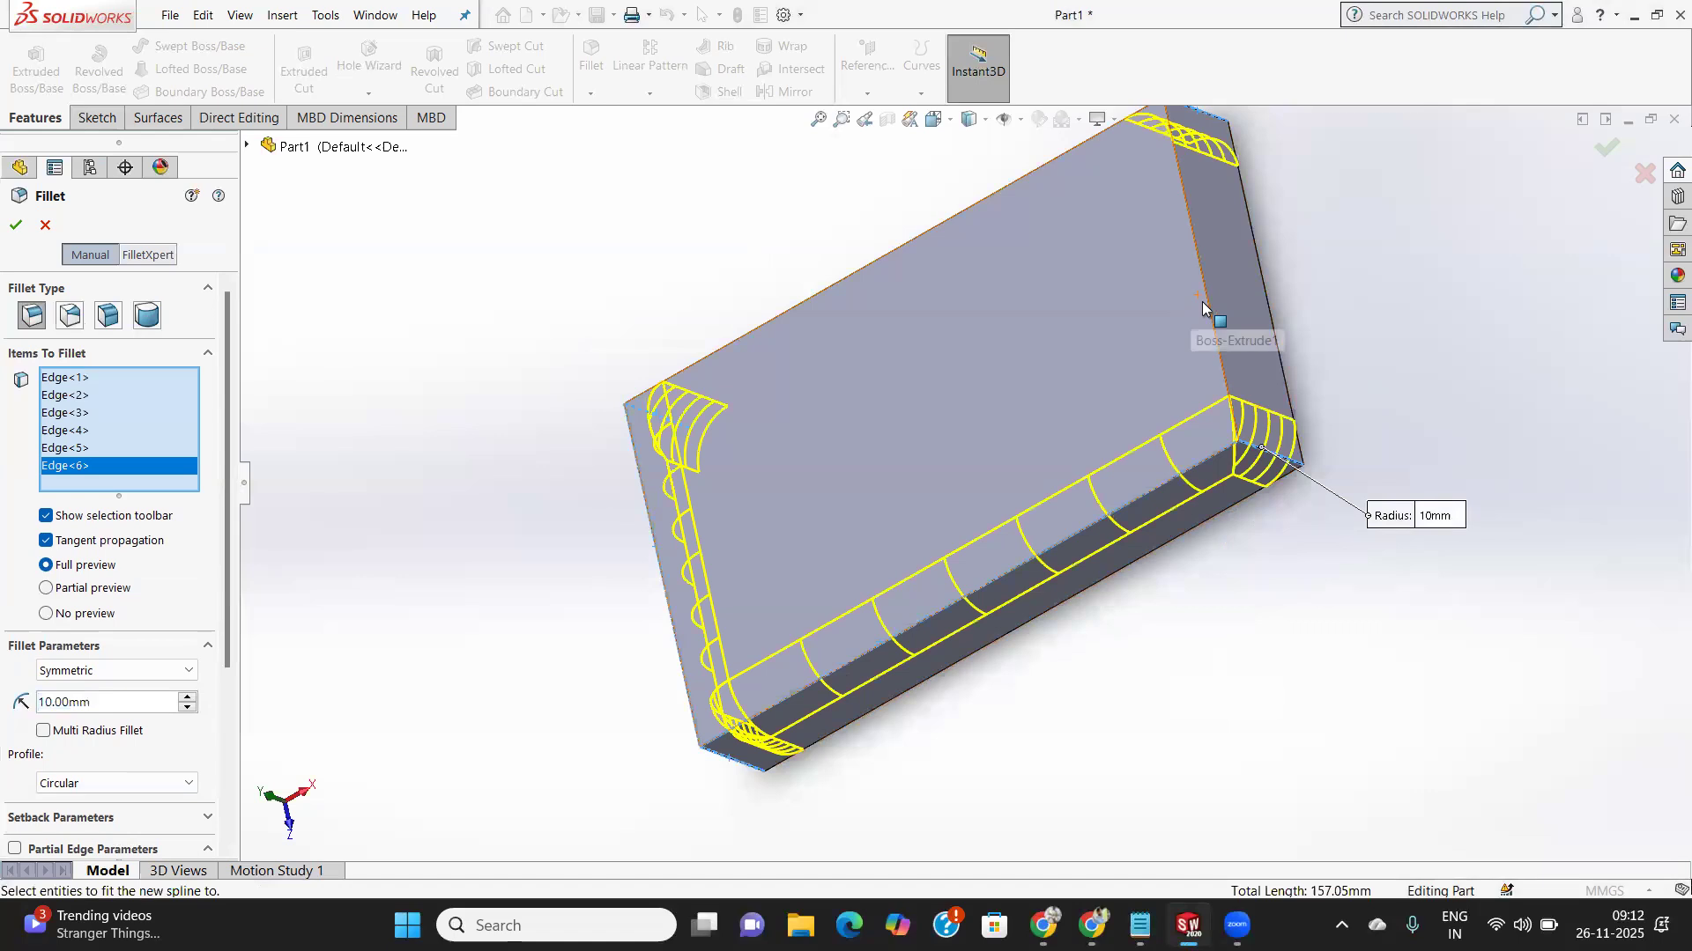
{"action": "left_click", "coordinate": [1191, 314]}
{"action": "middle_click_drag", "start_coordinate": [1050, 319], "coordinate": [1181, 441]}
{"action": "left_click", "coordinate": [1010, 224]}
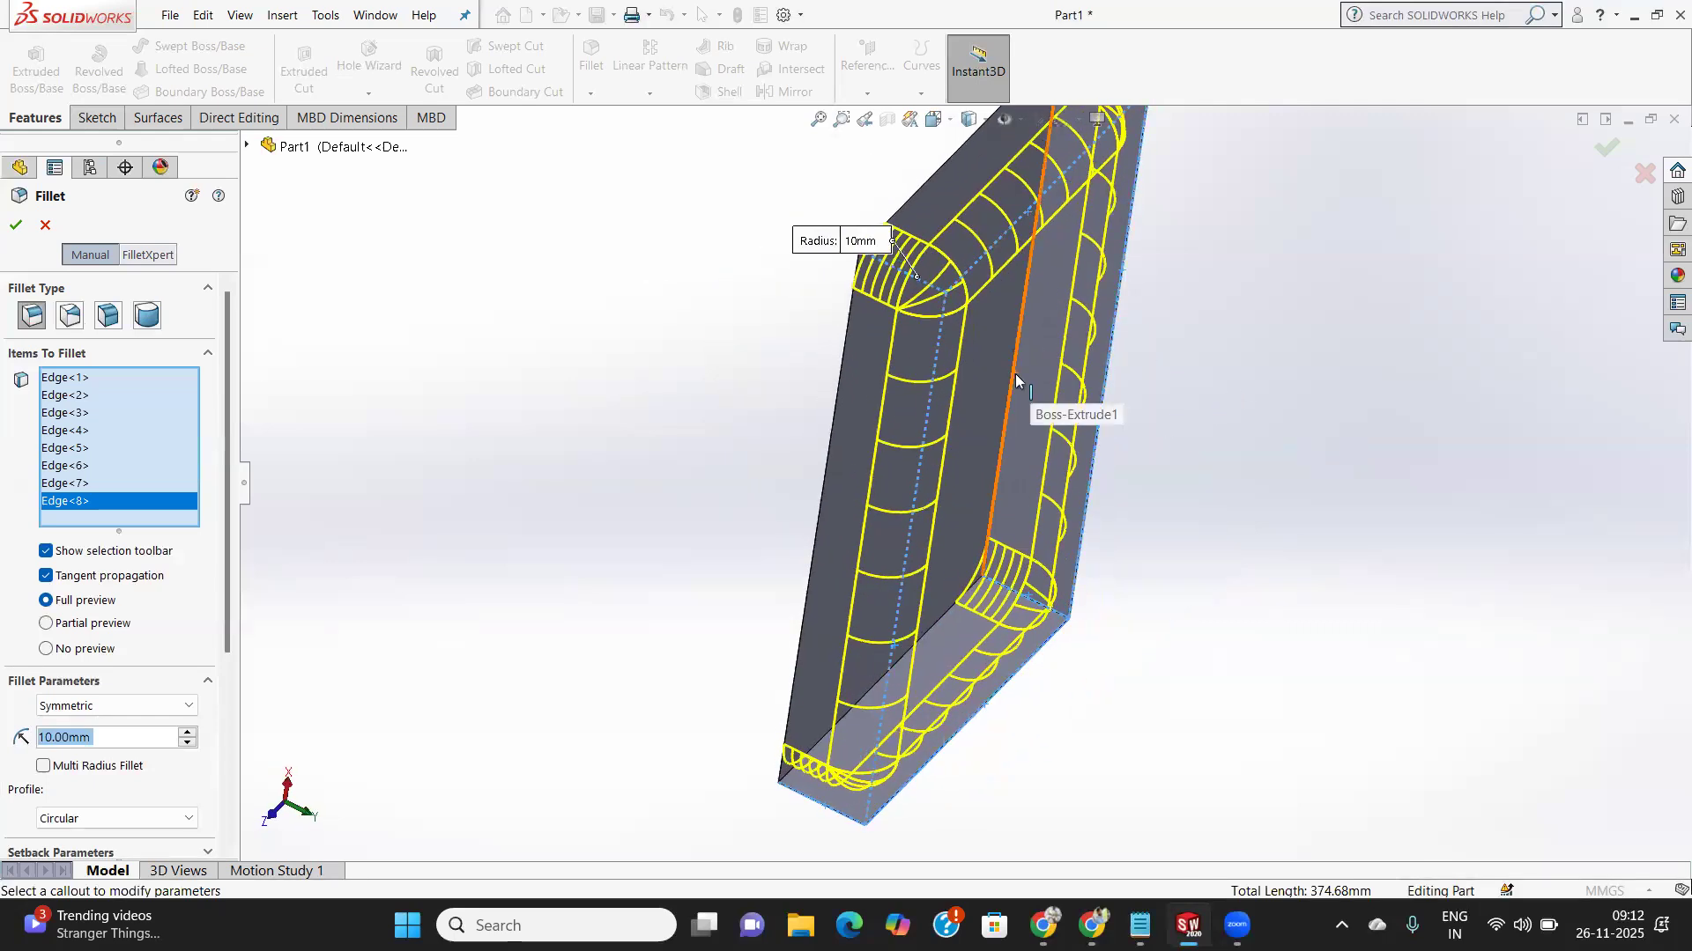
Add the bottom face and its perimeter edges to the selection and apply the 10 mm constant size fillet.
{"action": "left_click", "coordinate": [1015, 379]}
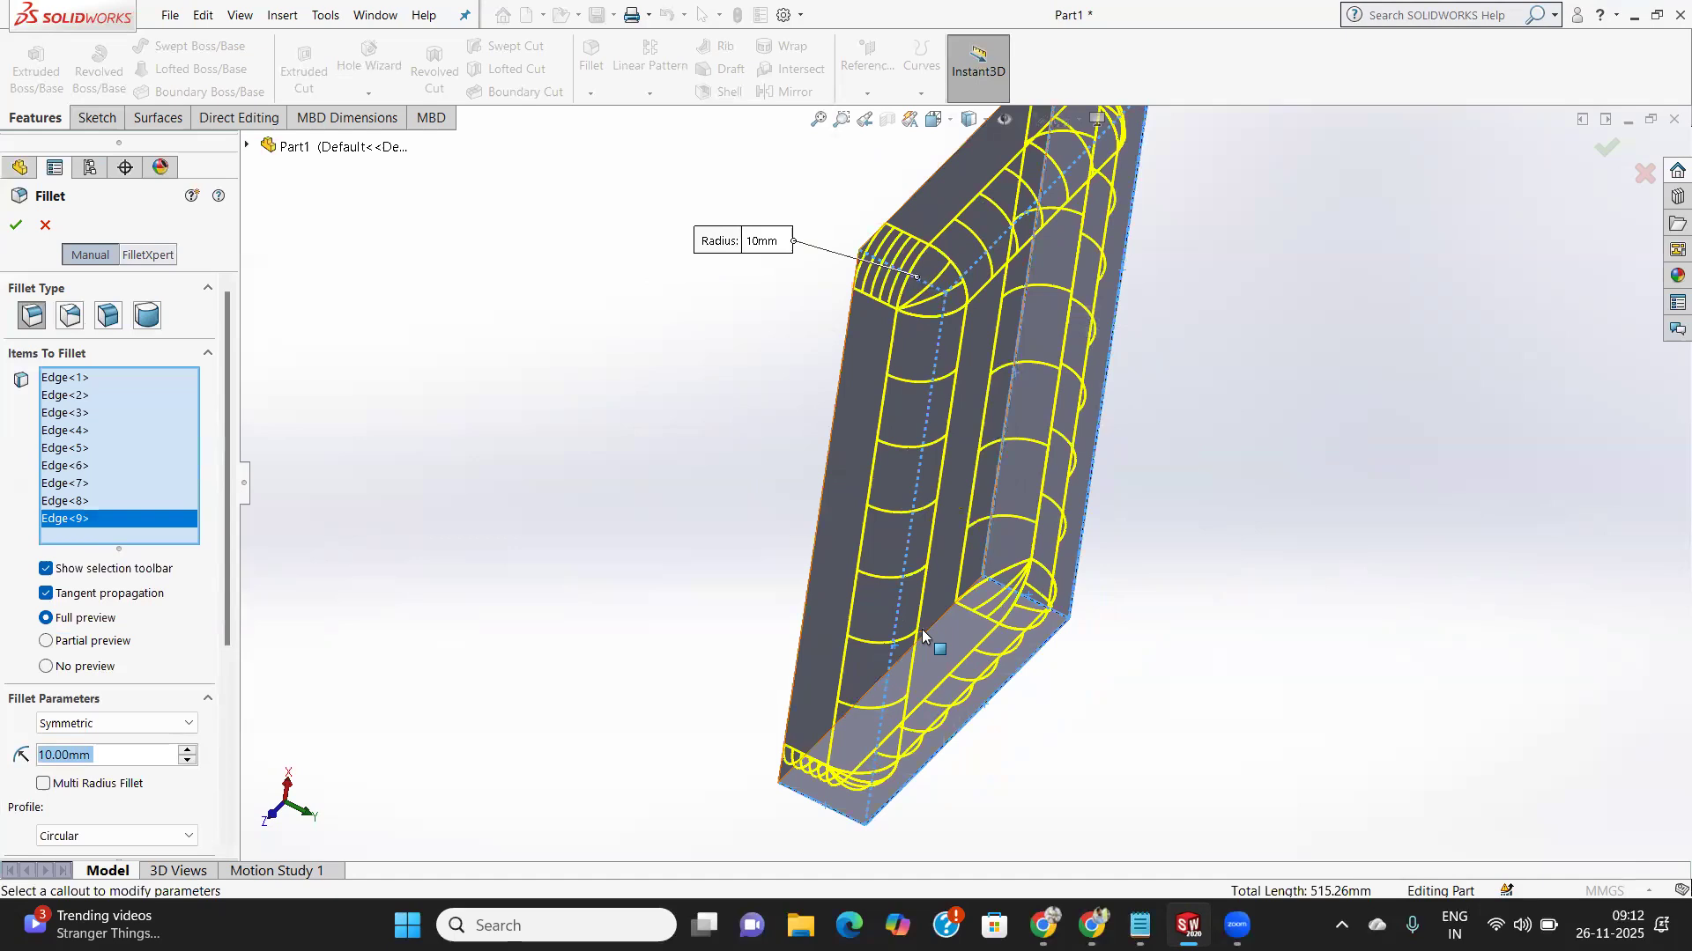
{"action": "left_click", "coordinate": [922, 634]}
{"action": "middle_click_drag", "start_coordinate": [859, 566], "coordinate": [1044, 415]}
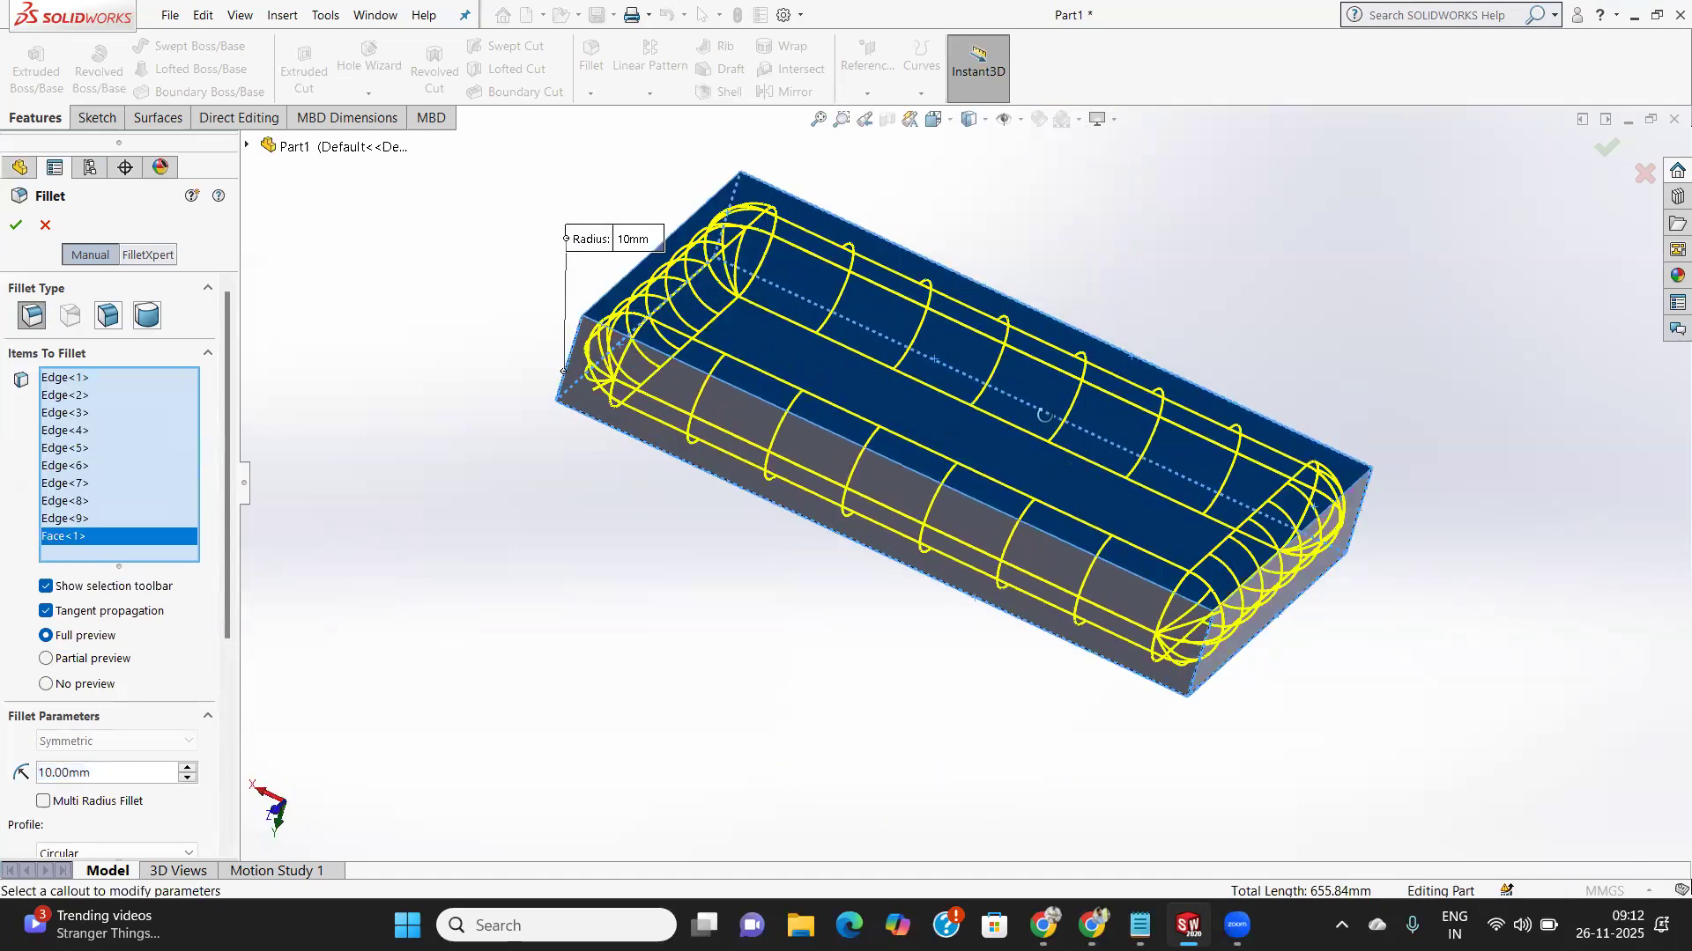
{"action": "left_click", "coordinate": [881, 453]}
{"action": "middle_click_drag", "start_coordinate": [793, 432], "coordinate": [764, 384]}
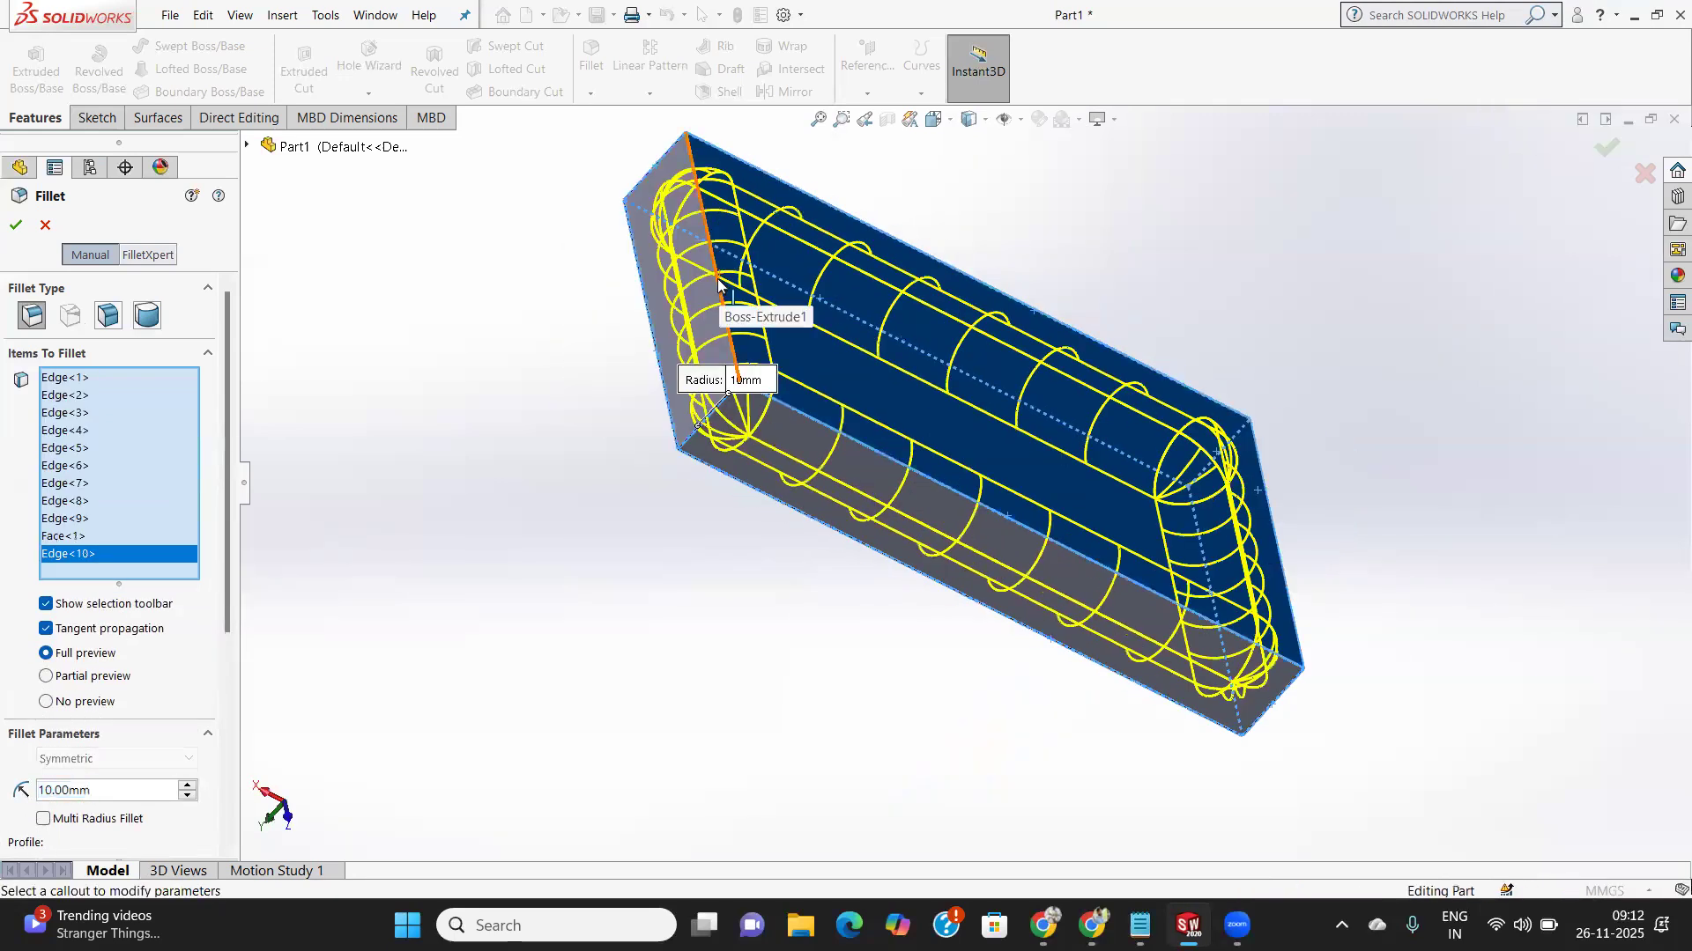
{"action": "left_click", "coordinate": [763, 309]}
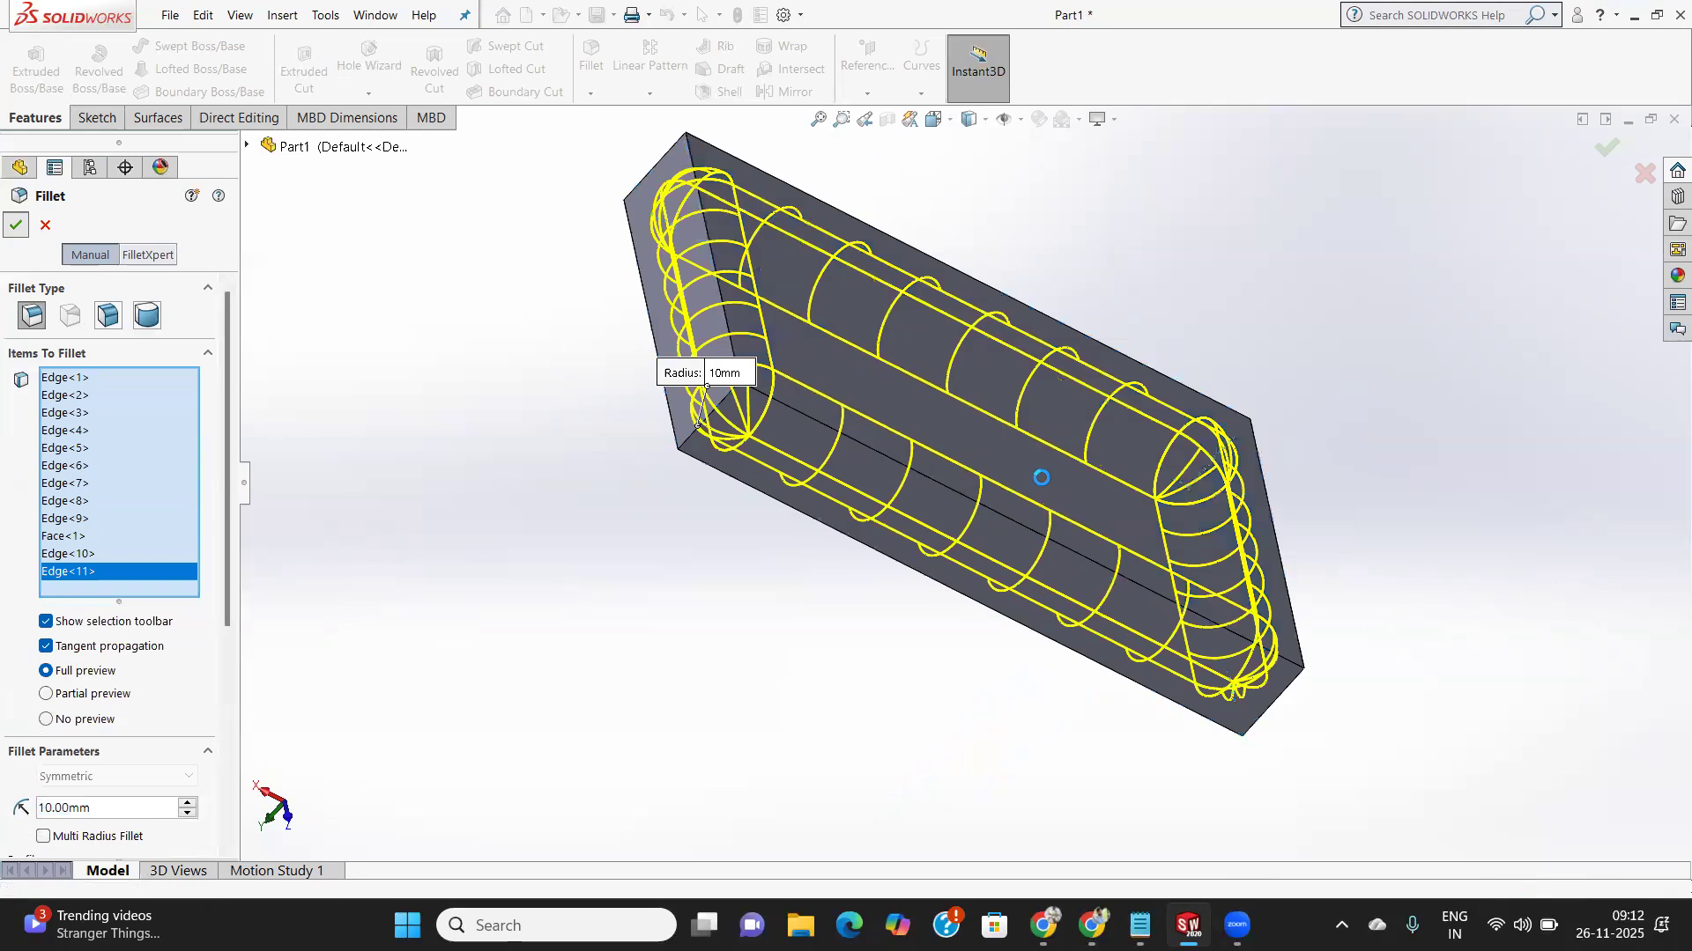
{"action": "key", "text": "Return"}
{"action": "middle_click_drag", "start_coordinate": [1066, 465], "coordinate": [1387, 397]}
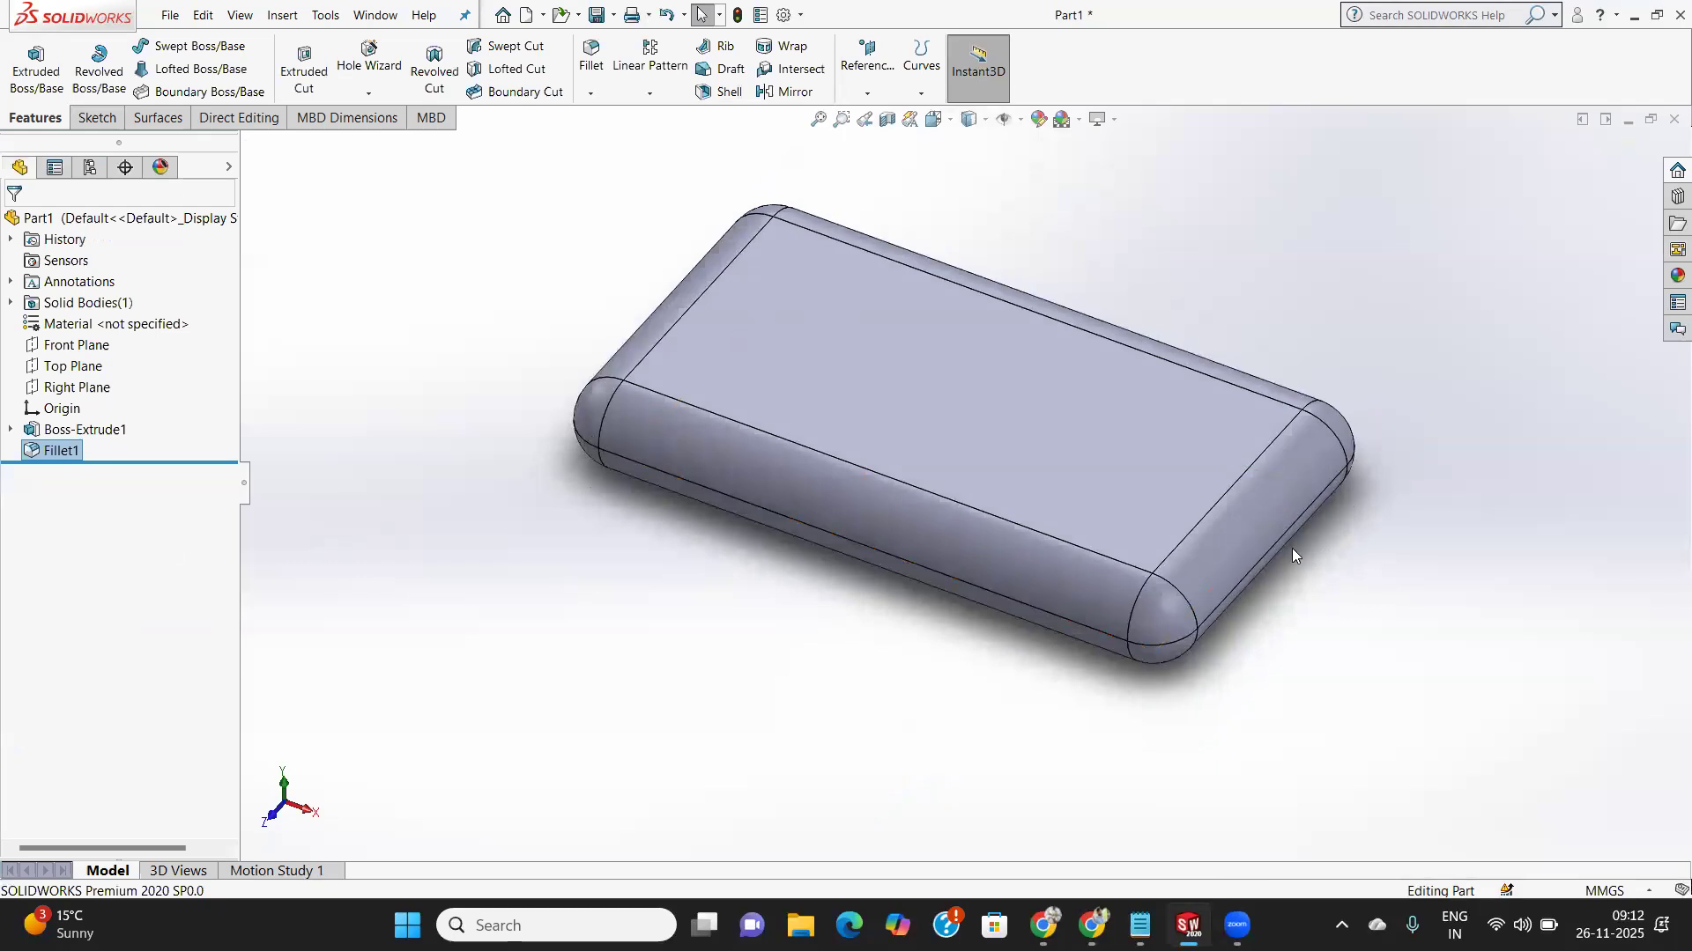
{"action": "middle_click_drag", "start_coordinate": [1293, 548], "coordinate": [1233, 497]}
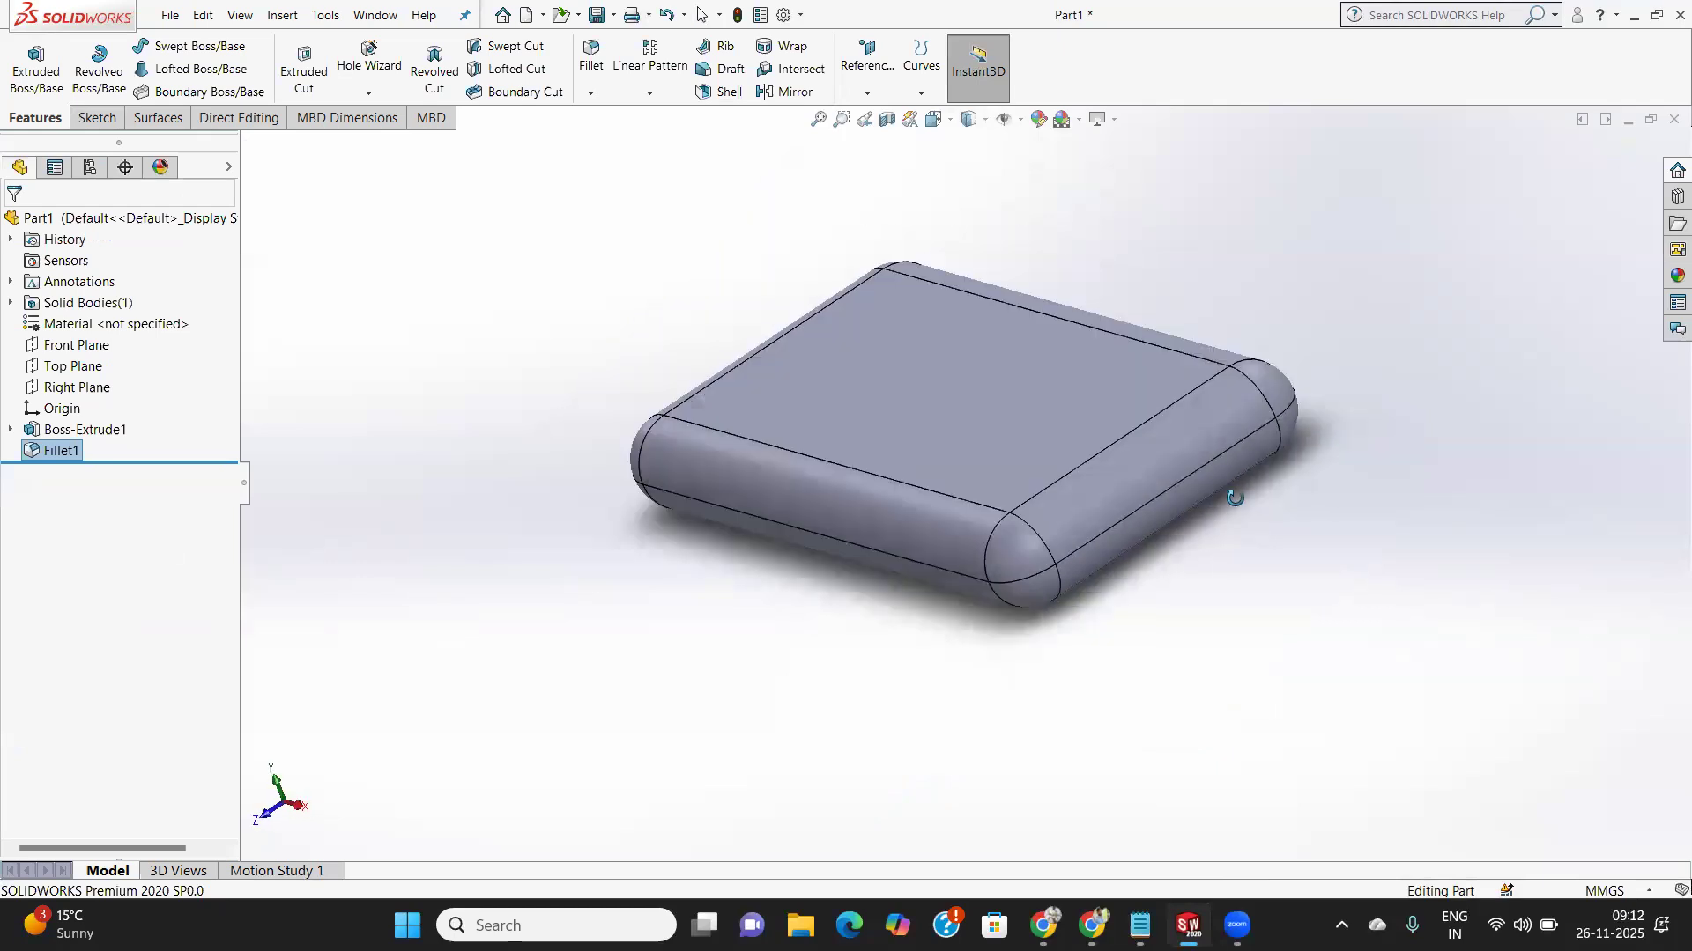
Delete the constant size fillet feature from the block, including confirmation of the deletion.
{"action": "middle_click_drag", "start_coordinate": [1131, 518], "coordinate": [1189, 494]}
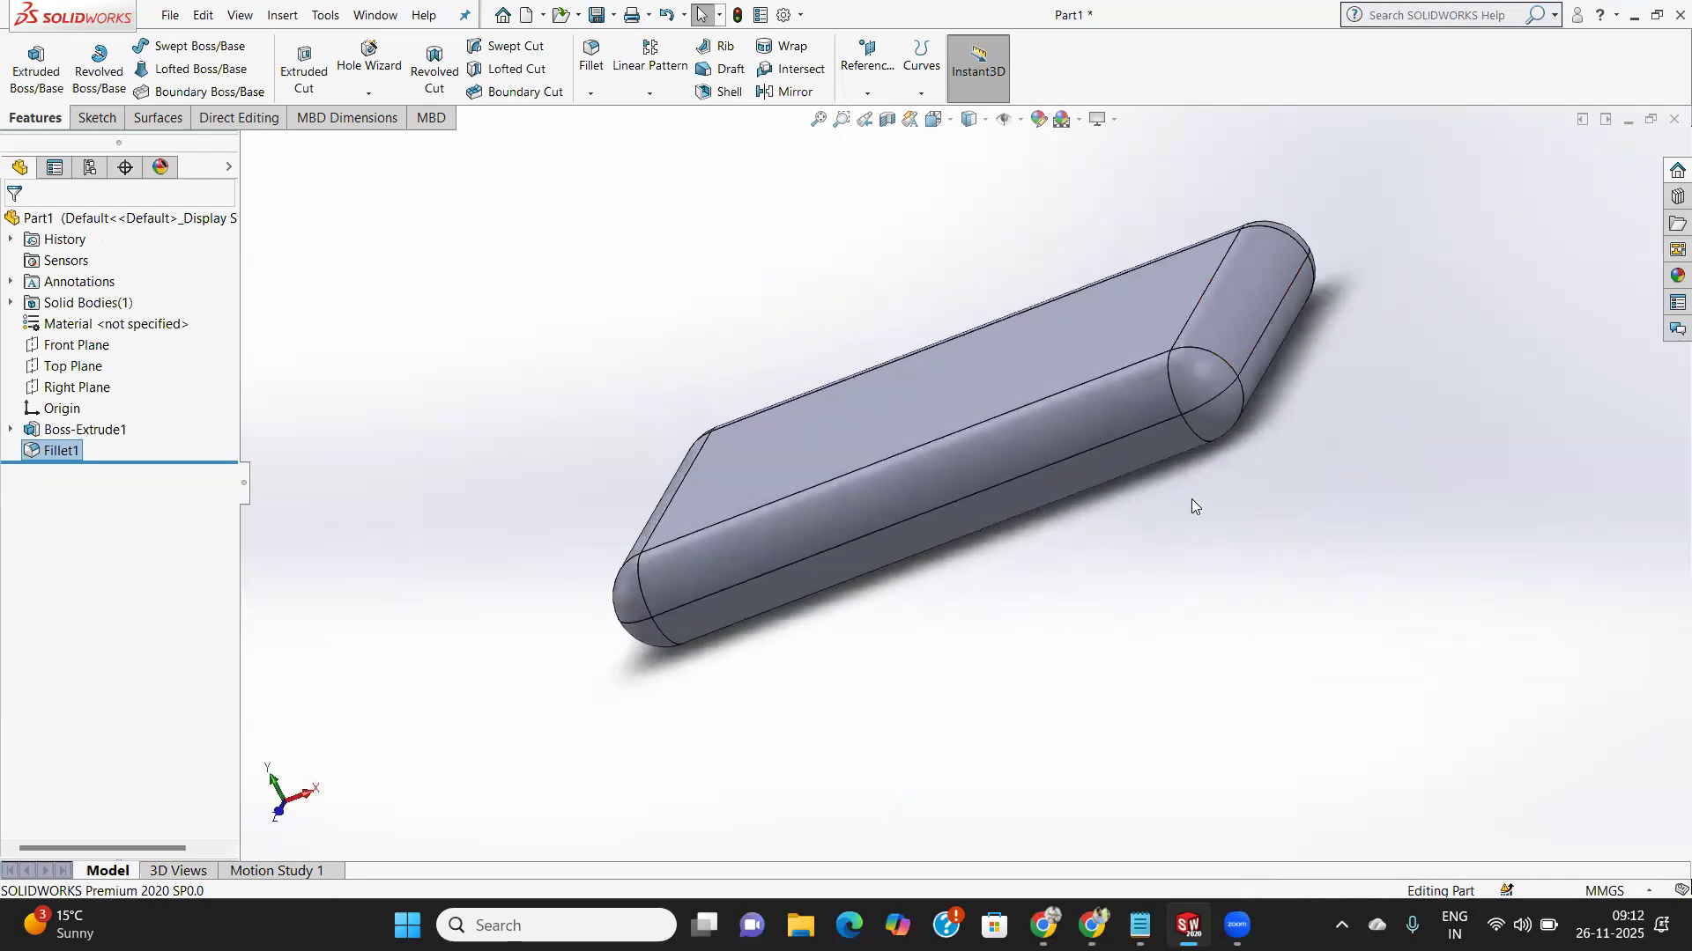
{"action": "middle_click_drag", "start_coordinate": [1197, 499], "coordinate": [989, 494]}
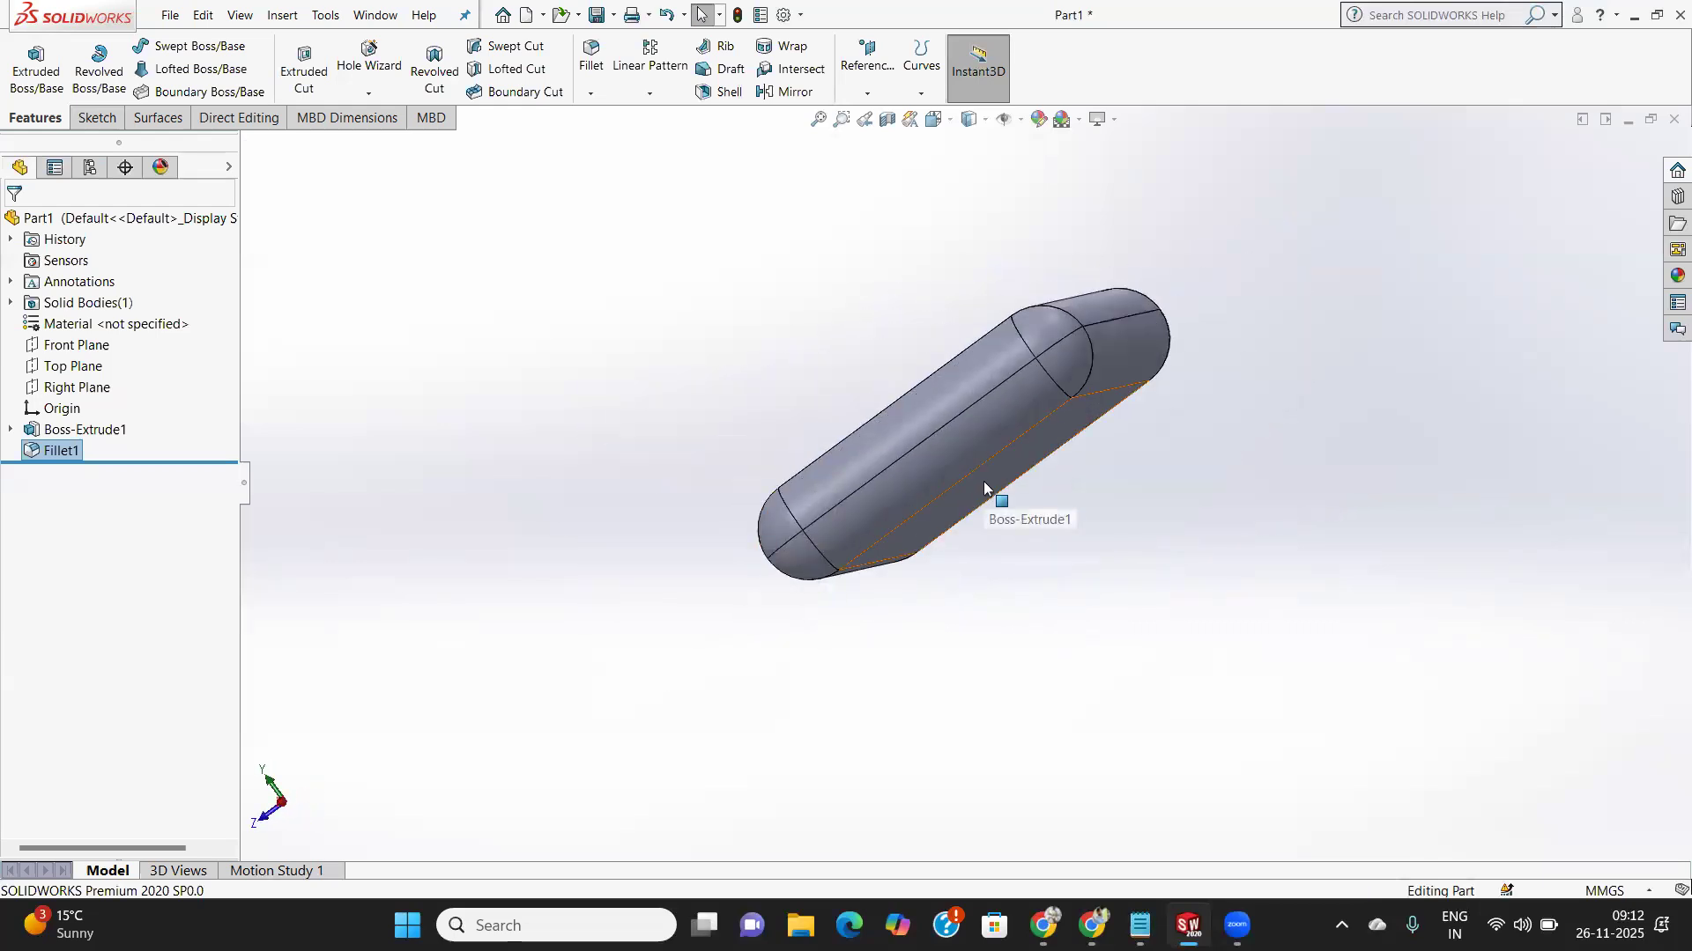
{"action": "mouse_move", "coordinate": [984, 487]}
{"action": "middle_mouse_down"}
{"action": "mouse_move", "coordinate": [1228, 573]}
{"action": "mouse_move", "coordinate": [1208, 573]}
{"action": "middle_mouse_up"}
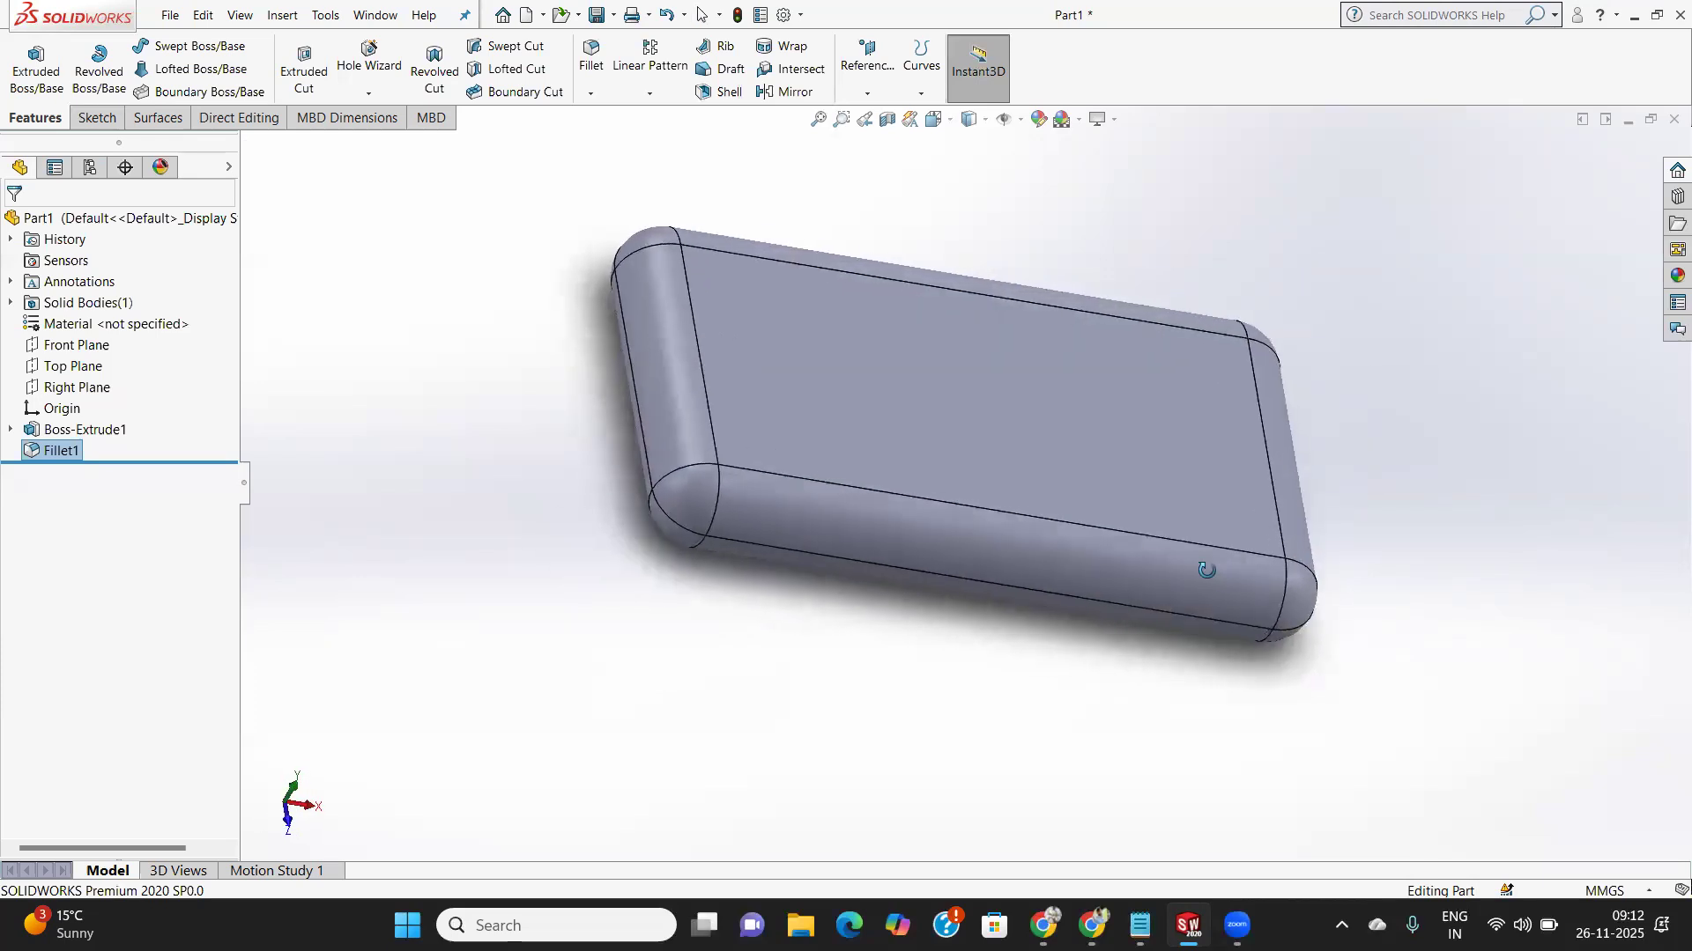
{"action": "right_click", "coordinate": [50, 453]}
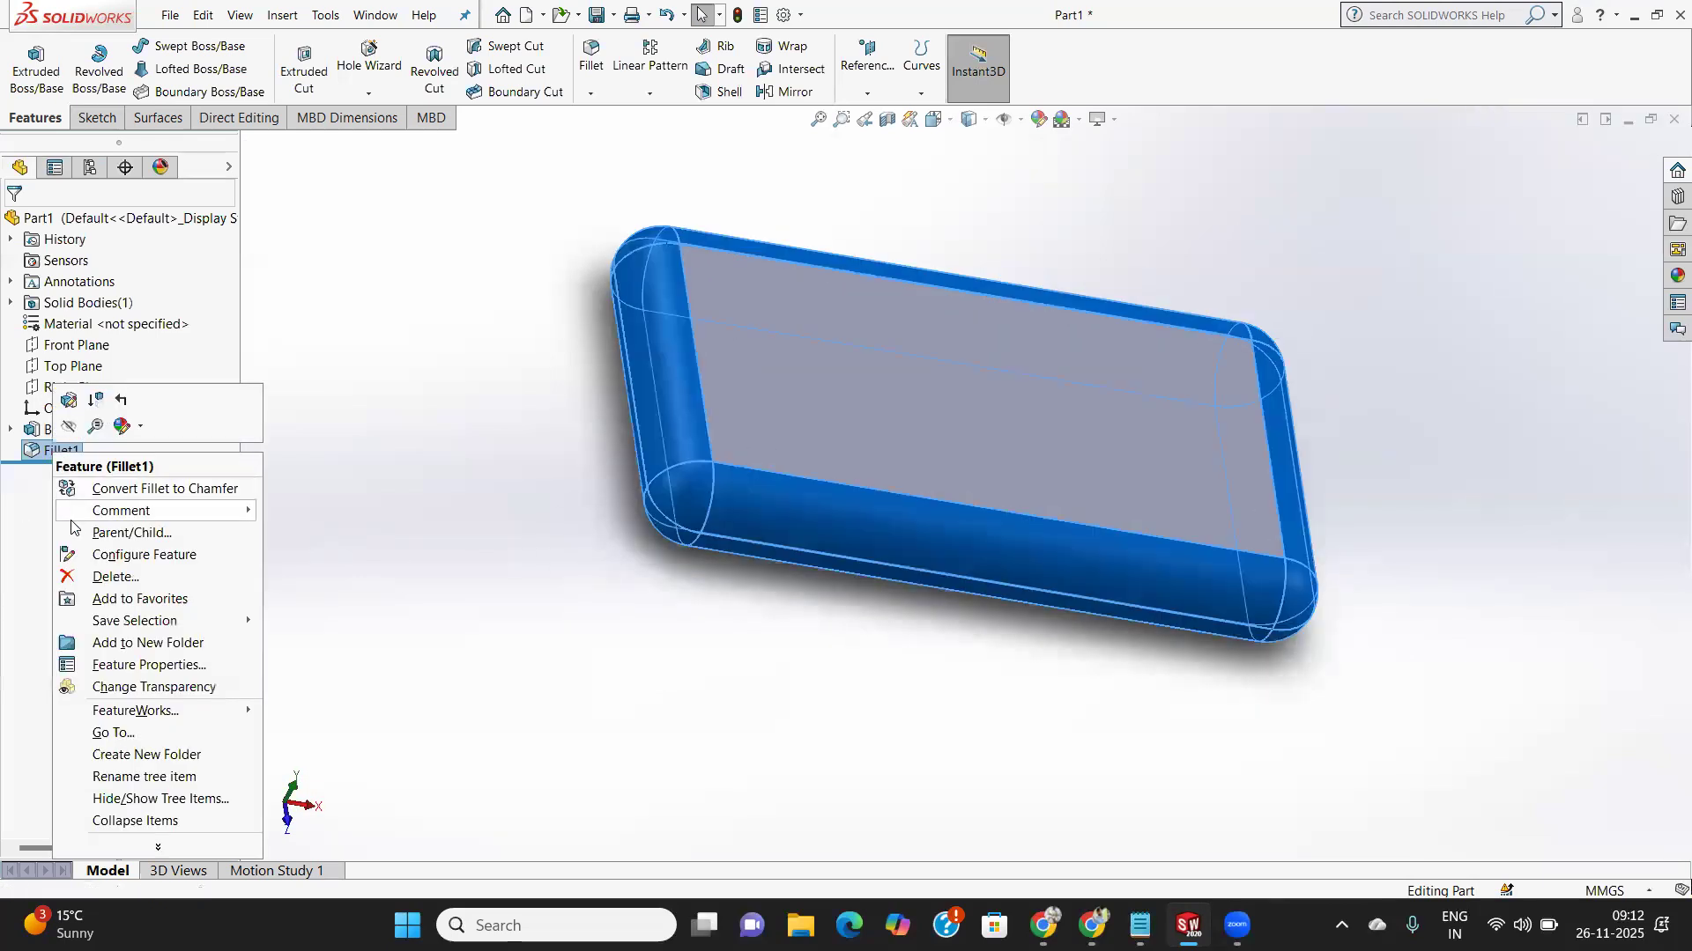
{"action": "left_click", "coordinate": [115, 577]}
{"action": "left_click", "coordinate": [976, 347]}
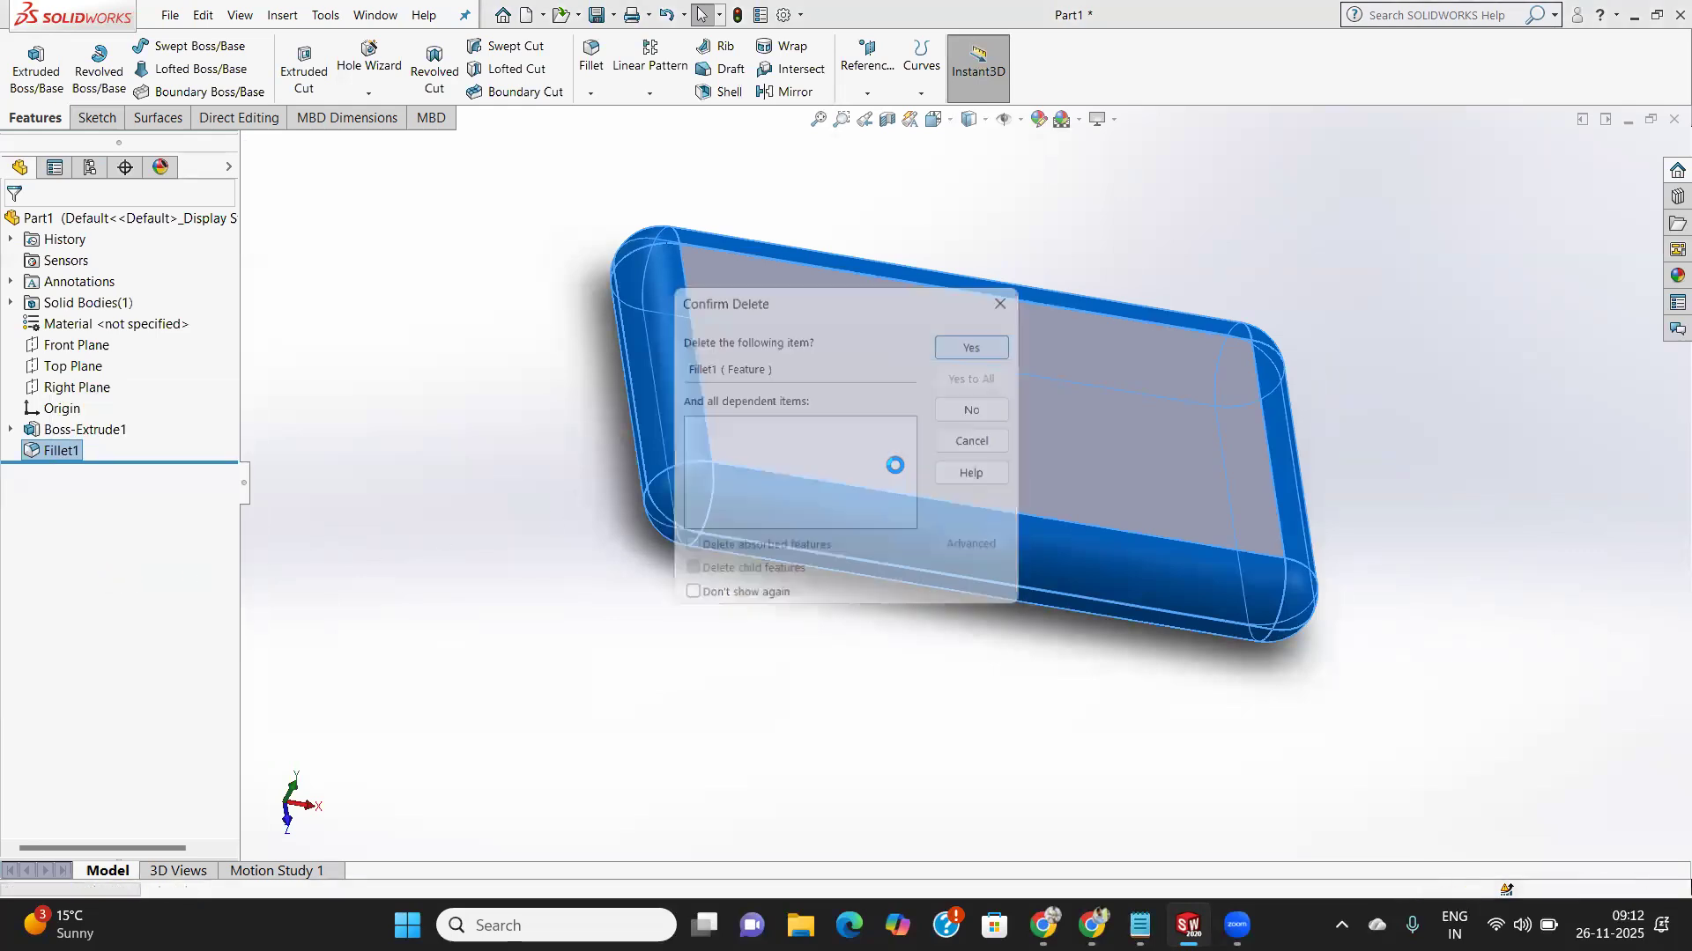
Start a variable size fillet and select one vertical corner edge at the front of the block.
{"action": "middle_click_drag", "start_coordinate": [818, 354], "coordinate": [853, 290]}
{"action": "left_click", "coordinate": [592, 55]}
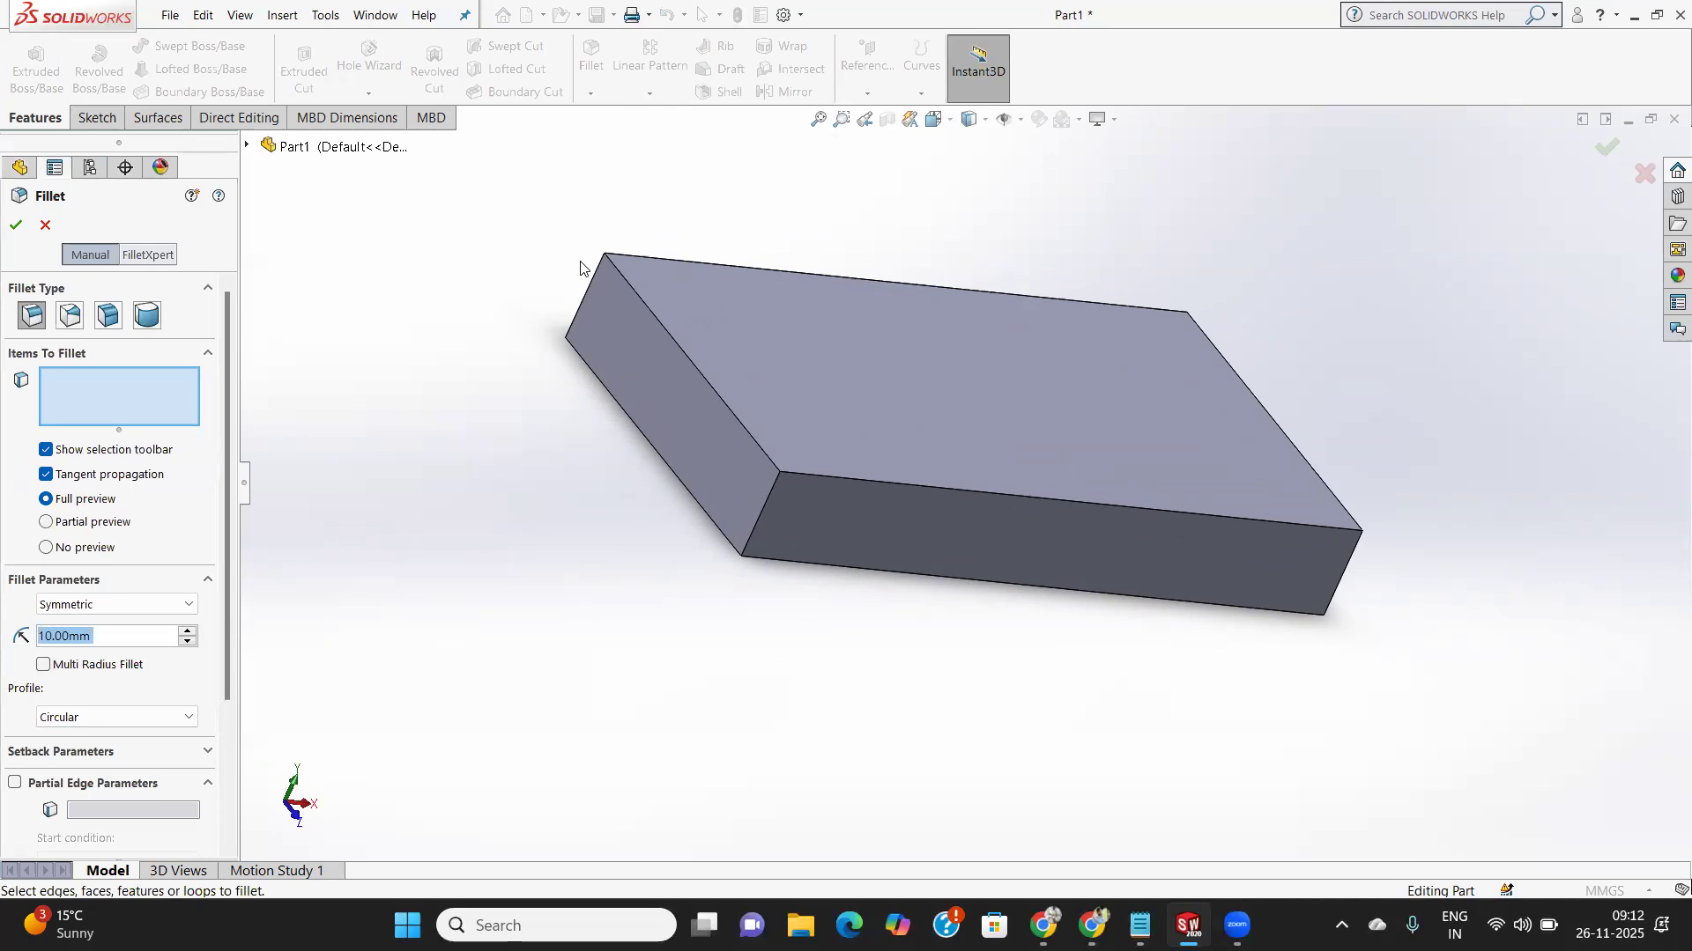
{"action": "left_click", "coordinate": [72, 315]}
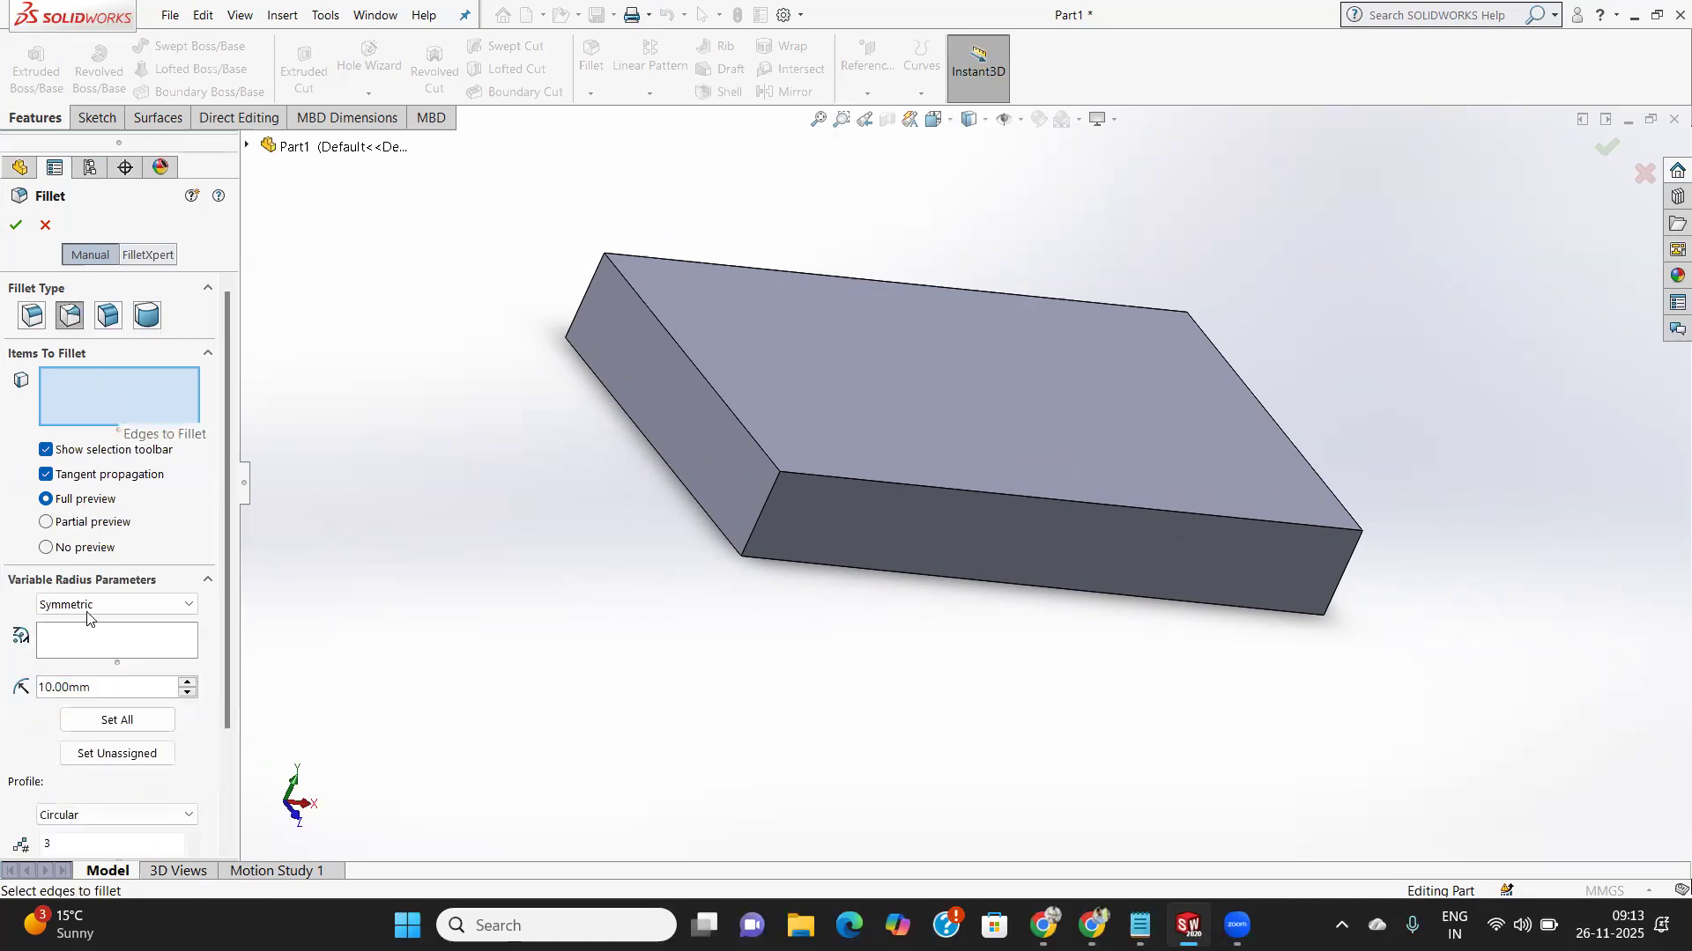
{"action": "left_click", "coordinate": [762, 517]}
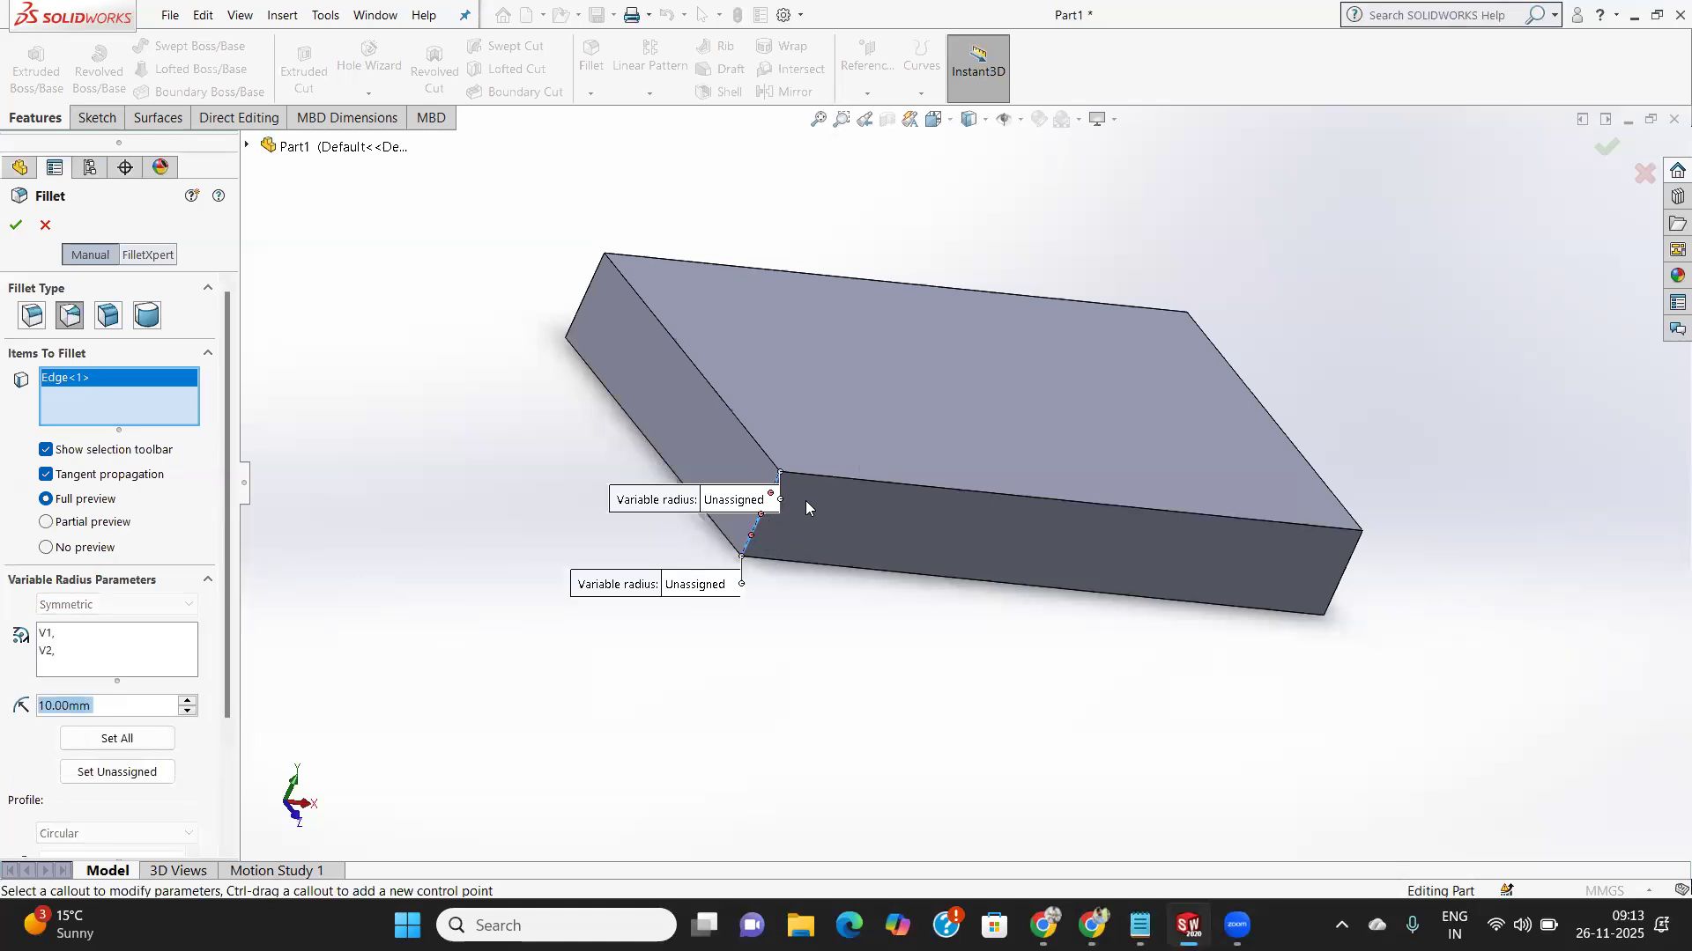
{"action": "scroll", "coordinate": [803, 498], "scroll_direction": "down", "scroll_amount": 4}
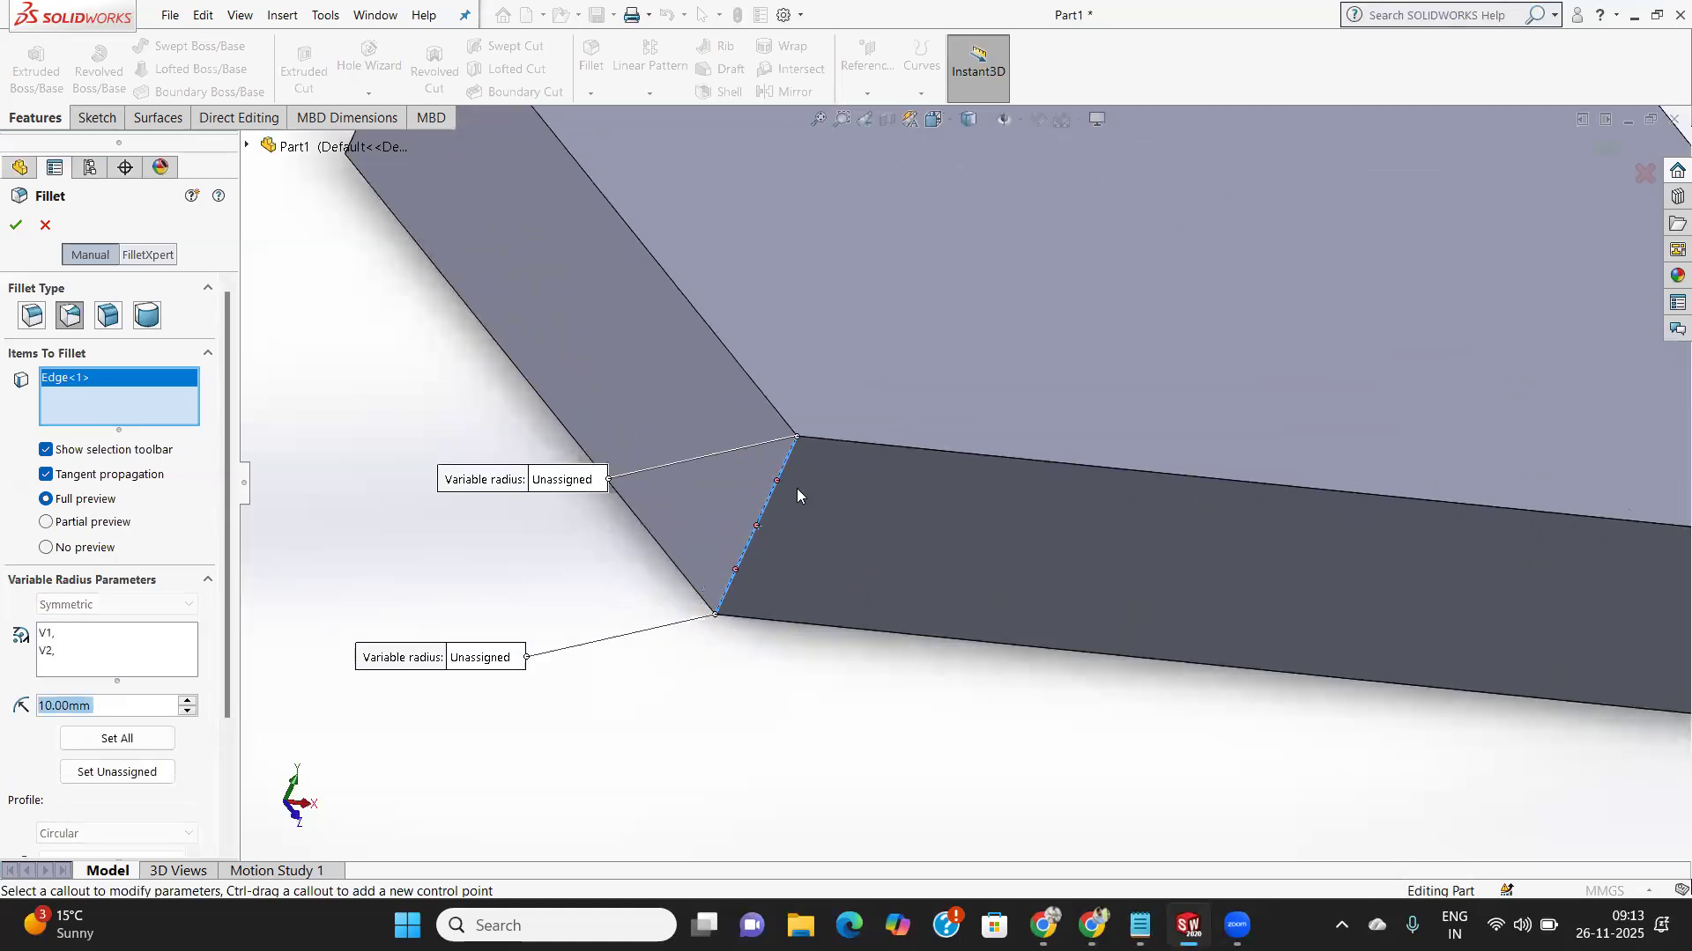
Set the variable radius to 10 mm at the edge's upper end and 20 mm at its lower end, and apply the fillet.
{"action": "left_click", "coordinate": [50, 633]}
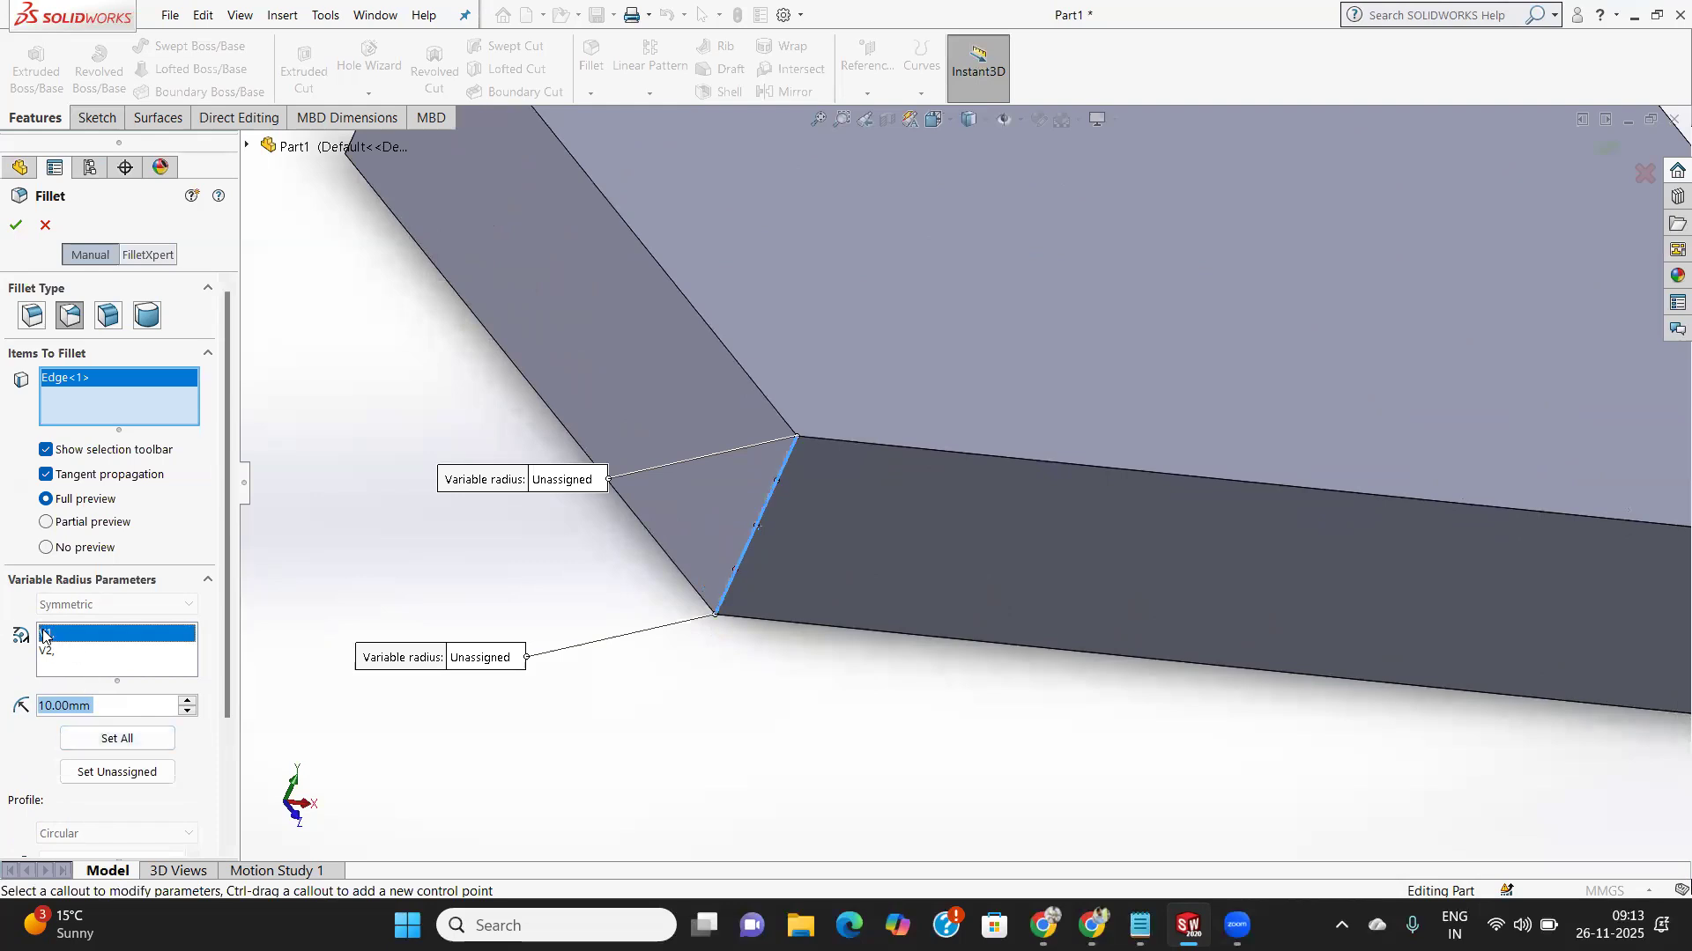
{"action": "type", "text": "10"}
{"action": "key", "text": "Return"}
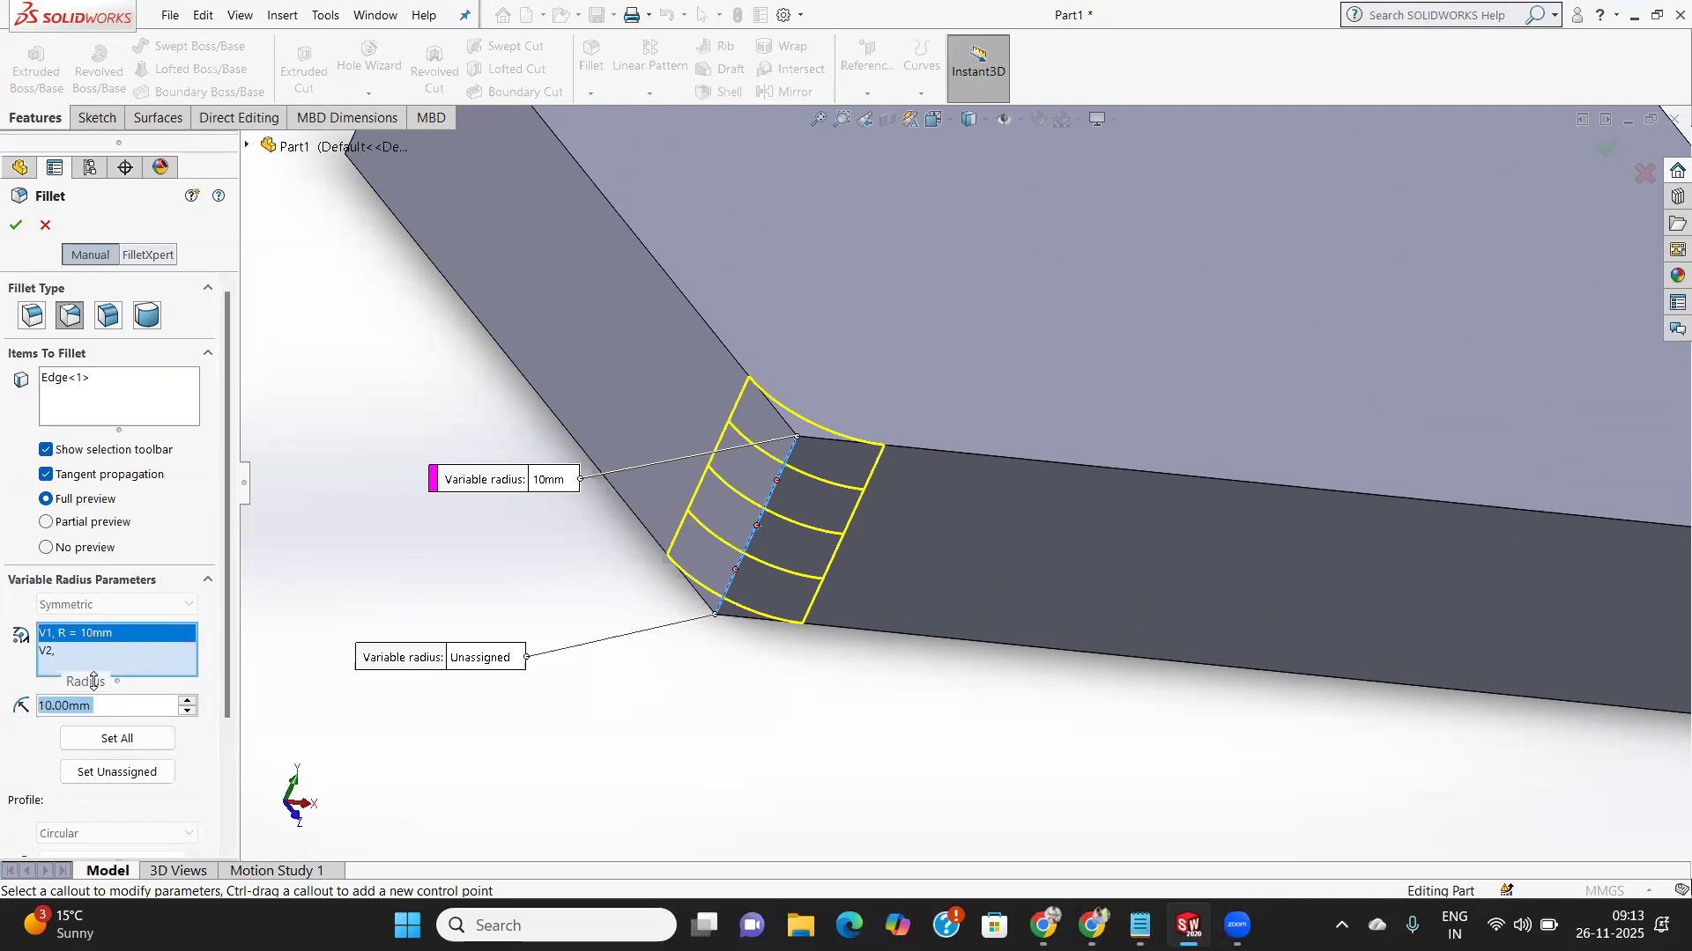
{"action": "left_click", "coordinate": [48, 652]}
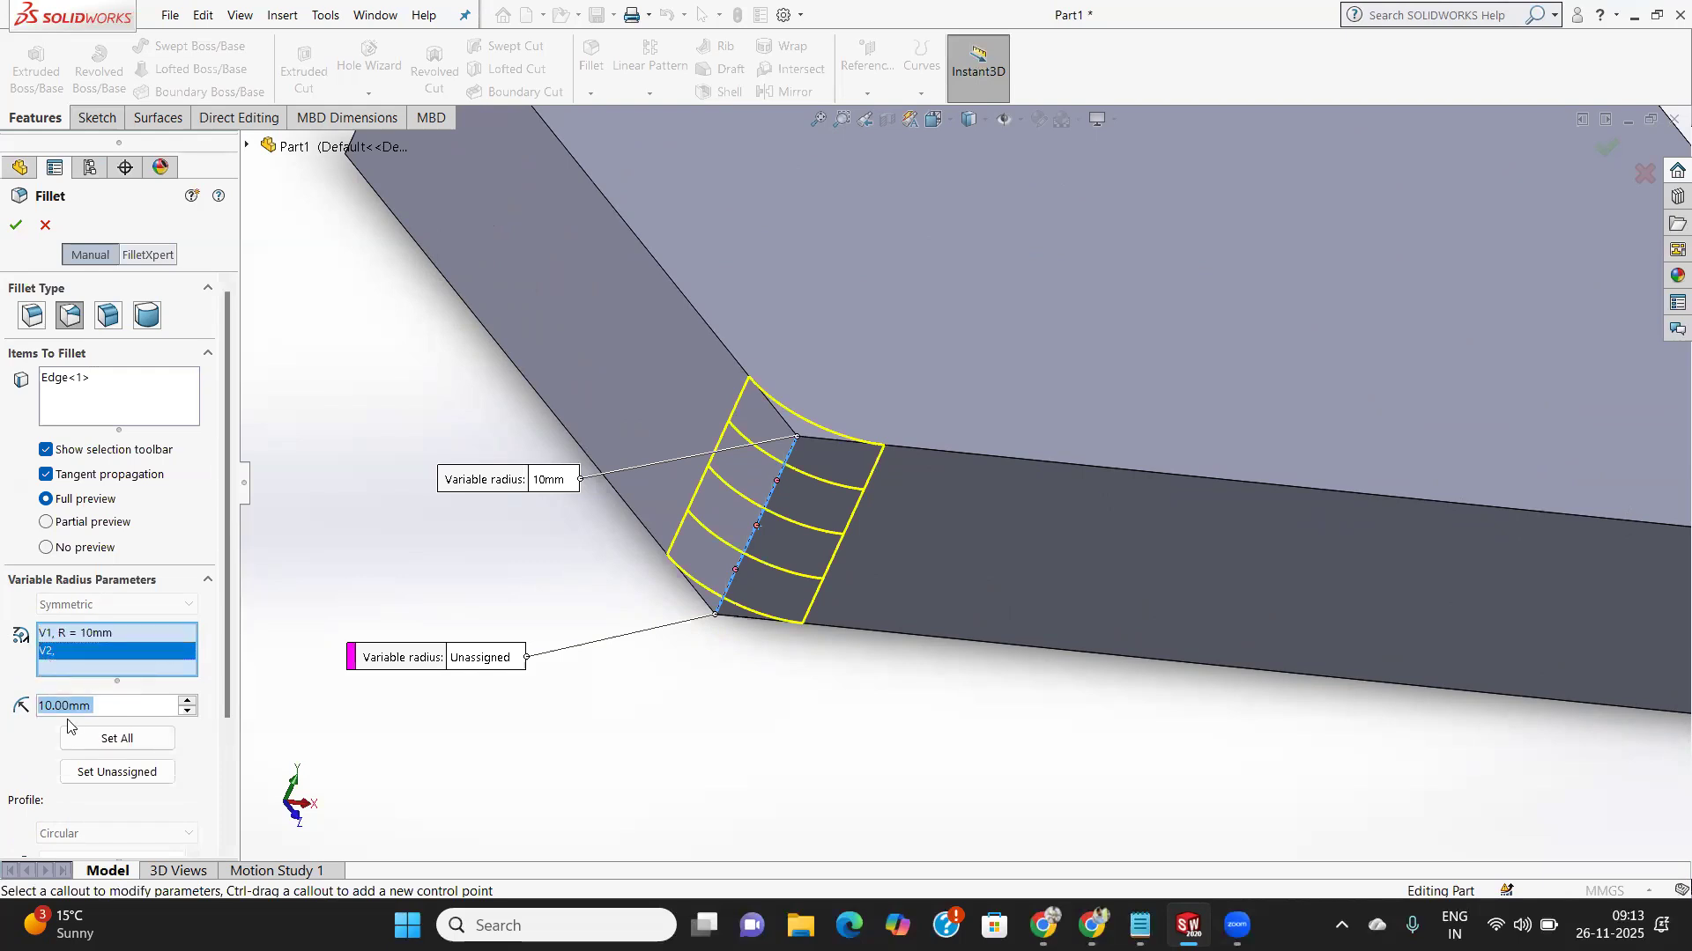
{"action": "type", "text": "20"}
{"action": "key", "text": "Return"}
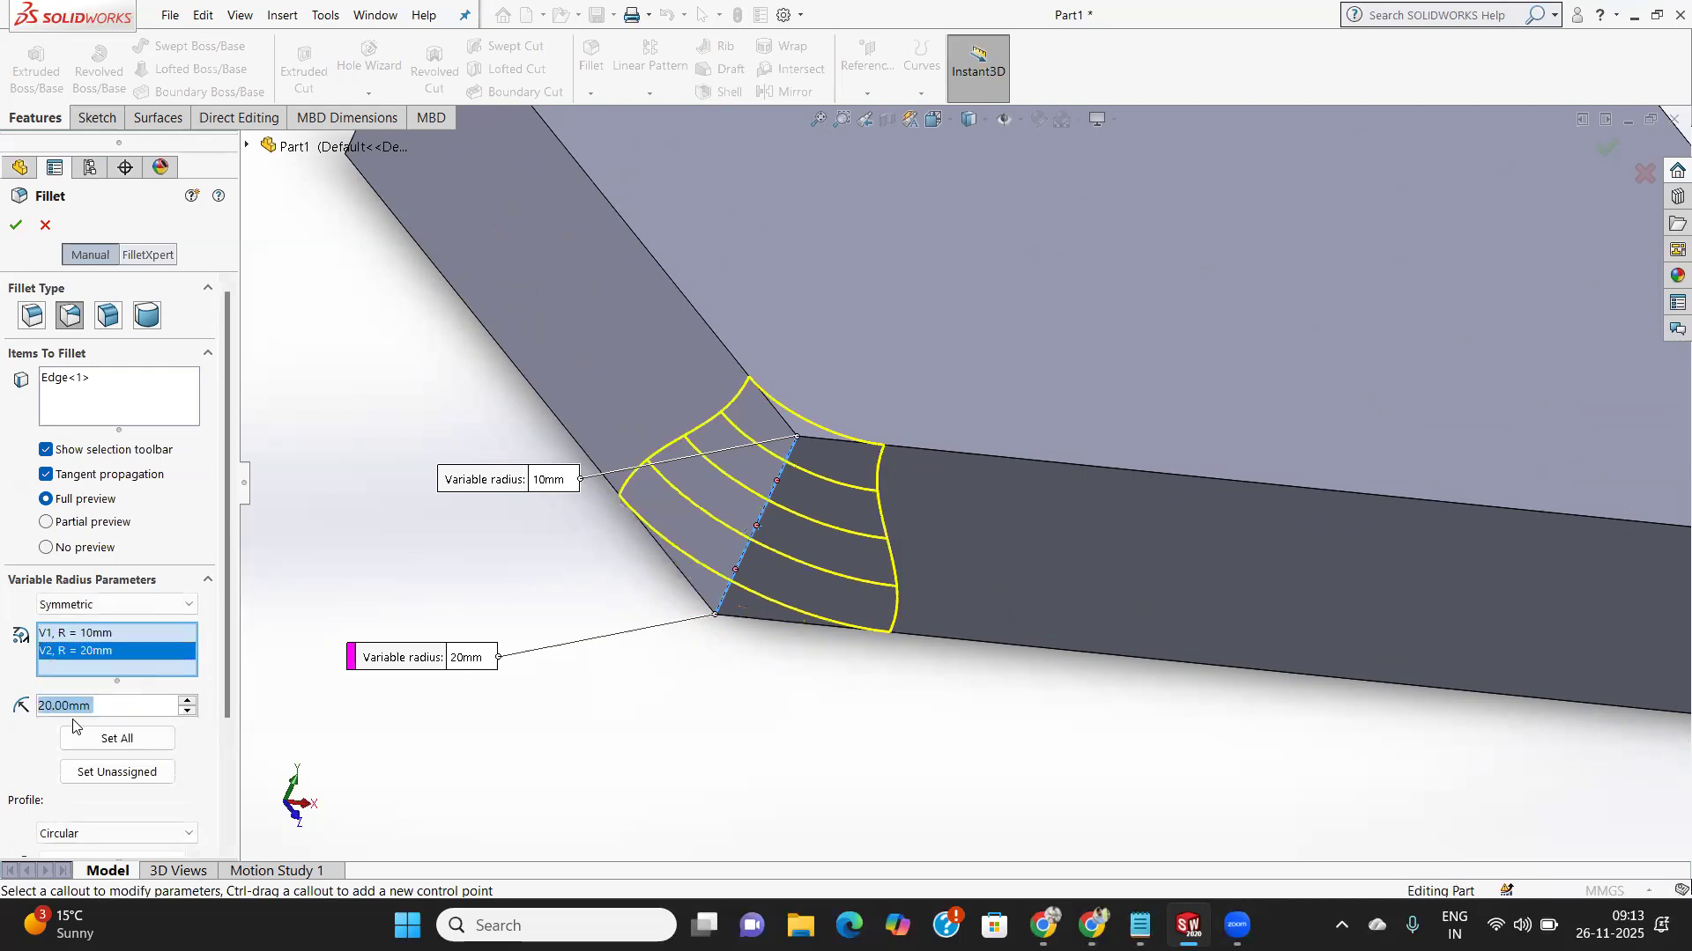
{"action": "left_click", "coordinate": [17, 228]}
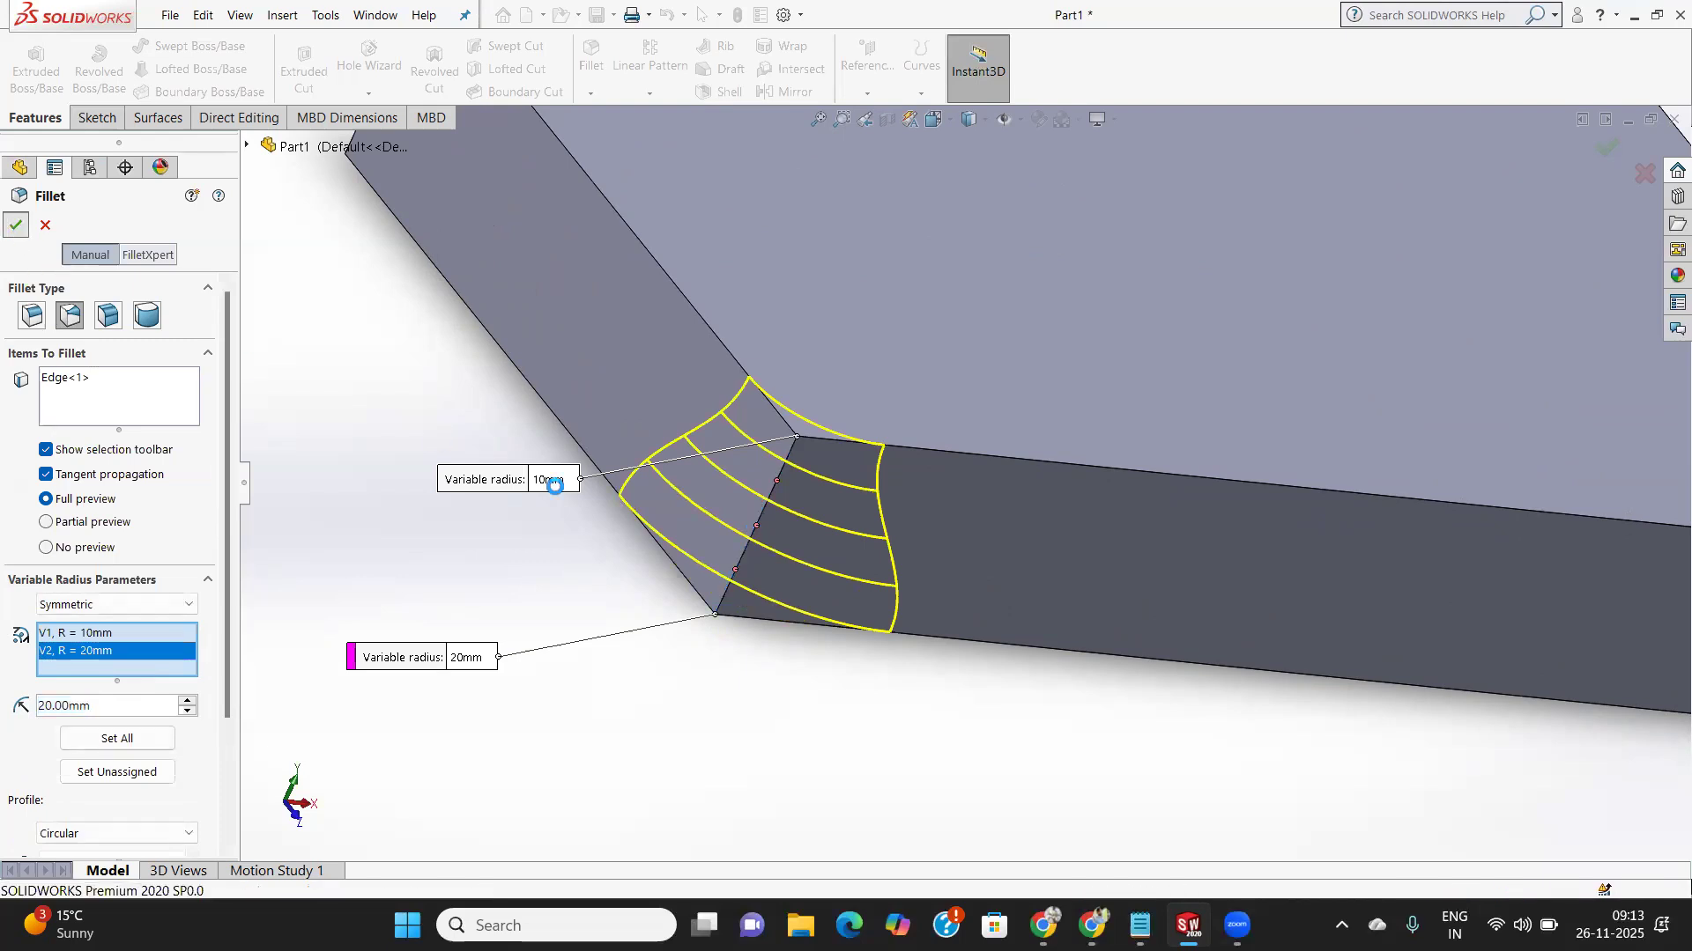
Examine the shape of the variable radius fillet on the block's corner from several angles.
{"action": "scroll", "coordinate": [798, 539], "scroll_direction": "up", "scroll_amount": 3}
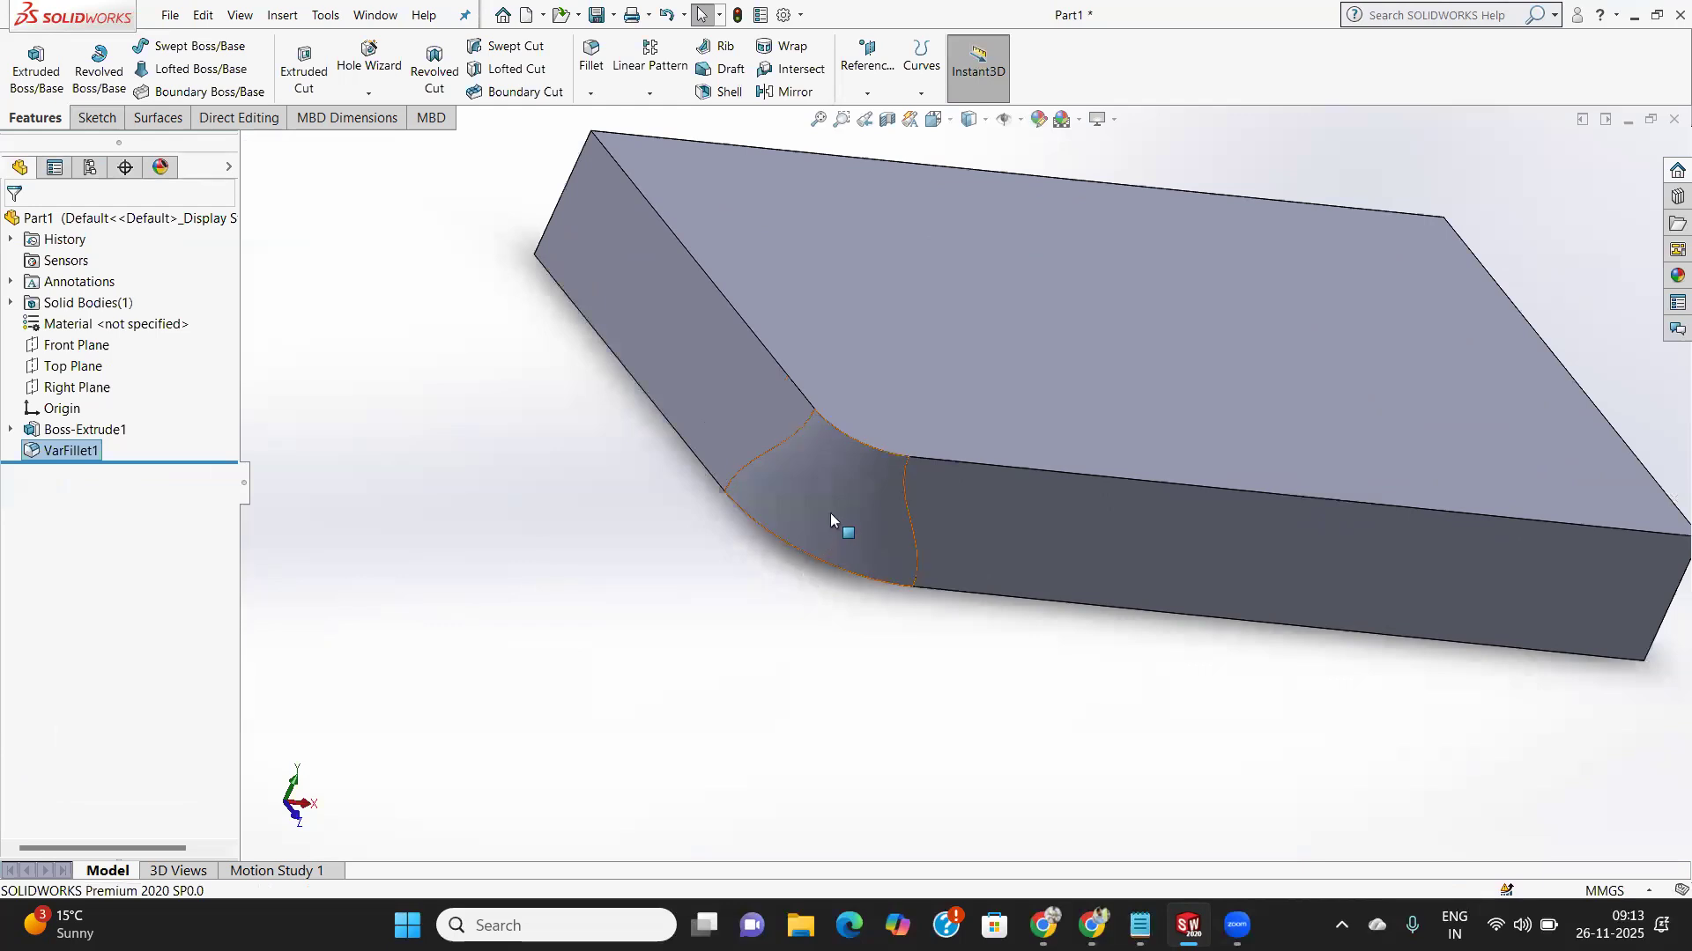
{"action": "middle_click_drag", "start_coordinate": [831, 511], "coordinate": [815, 542]}
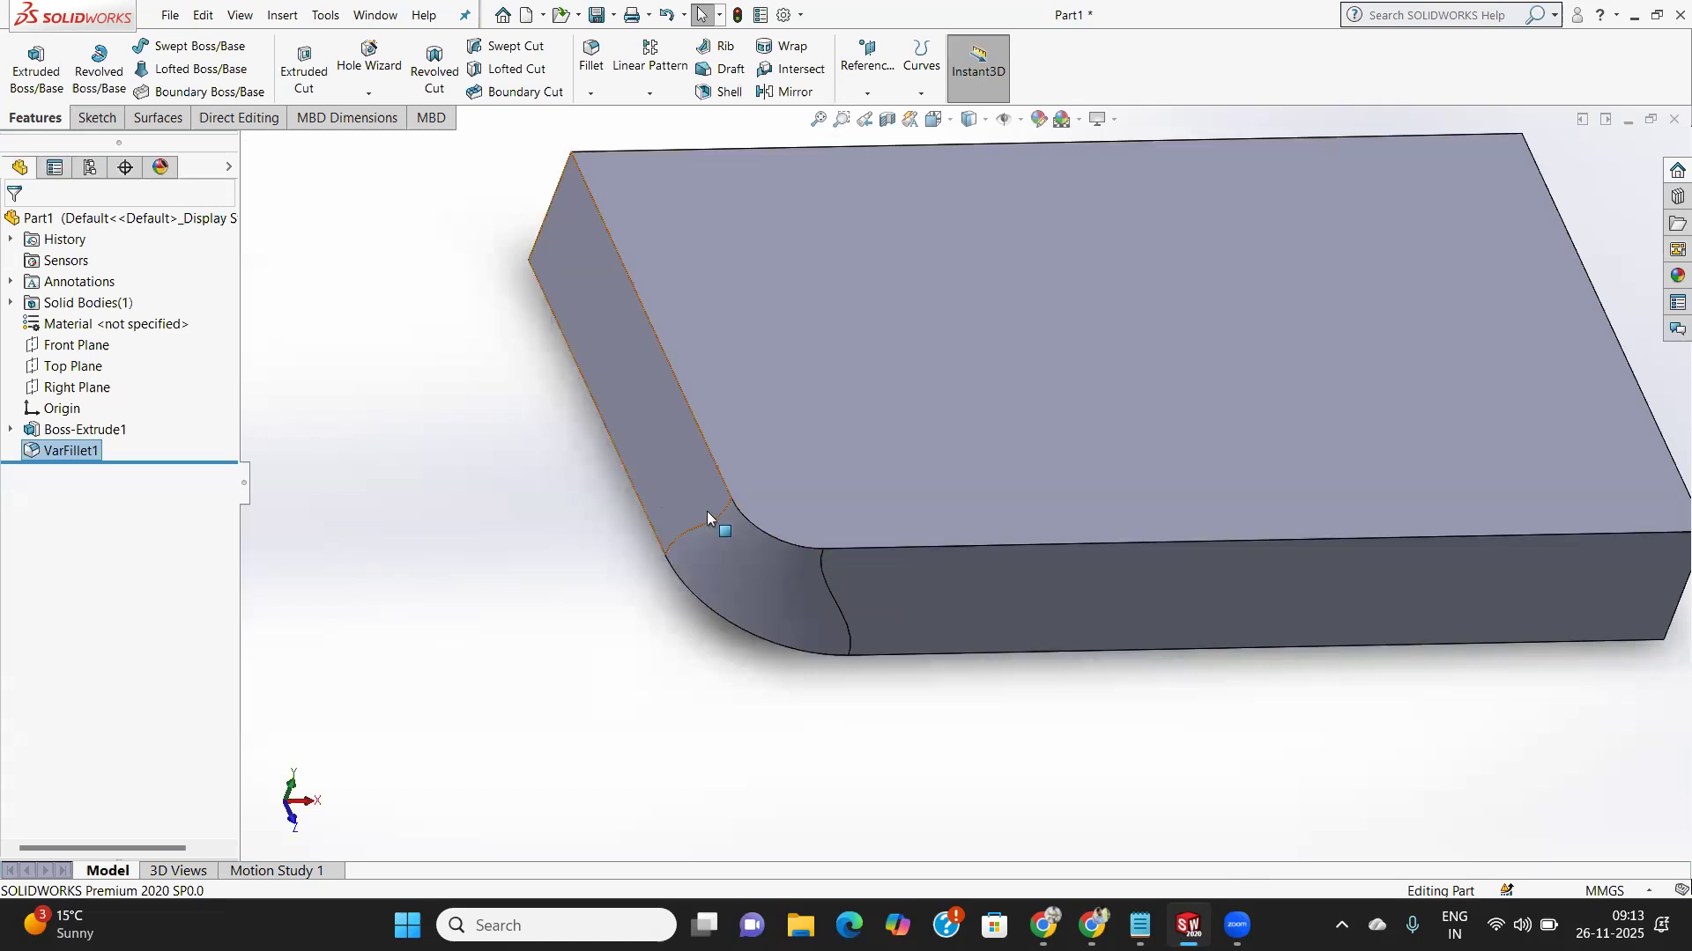
{"action": "scroll", "coordinate": [832, 573], "scroll_direction": "up", "scroll_amount": 2}
{"action": "scroll", "coordinate": [847, 563], "scroll_direction": "down", "scroll_amount": 3}
{"action": "scroll", "coordinate": [1086, 539], "scroll_direction": "up", "scroll_amount": 4}
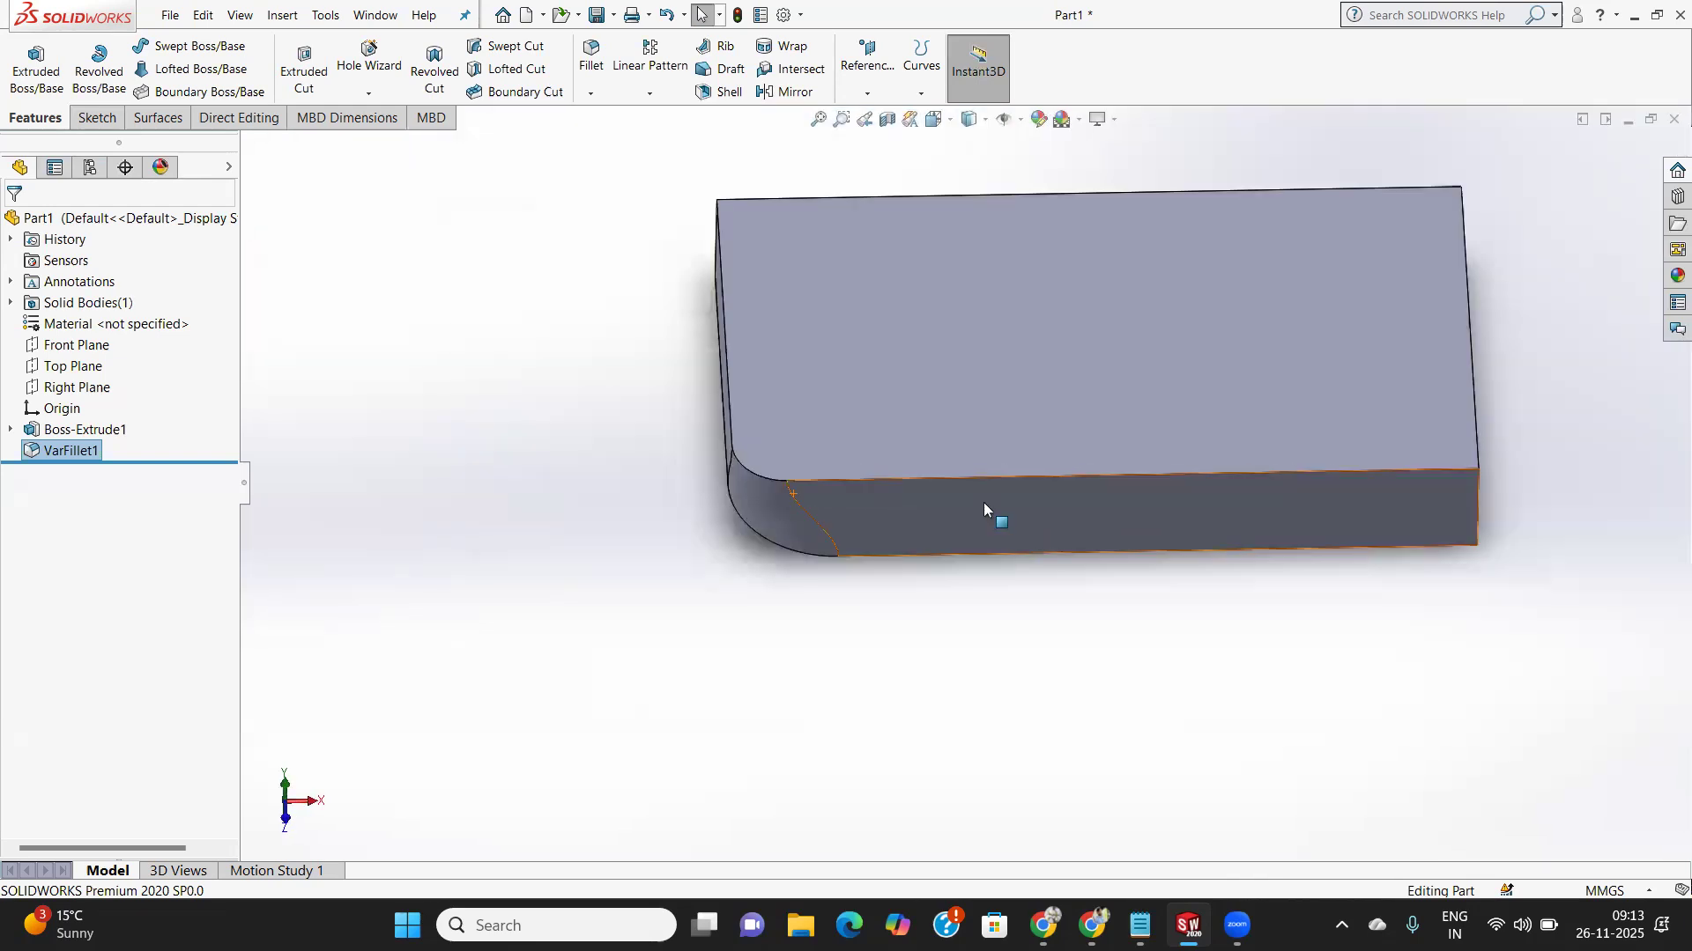
{"action": "middle_click_drag", "start_coordinate": [983, 502], "coordinate": [934, 394]}
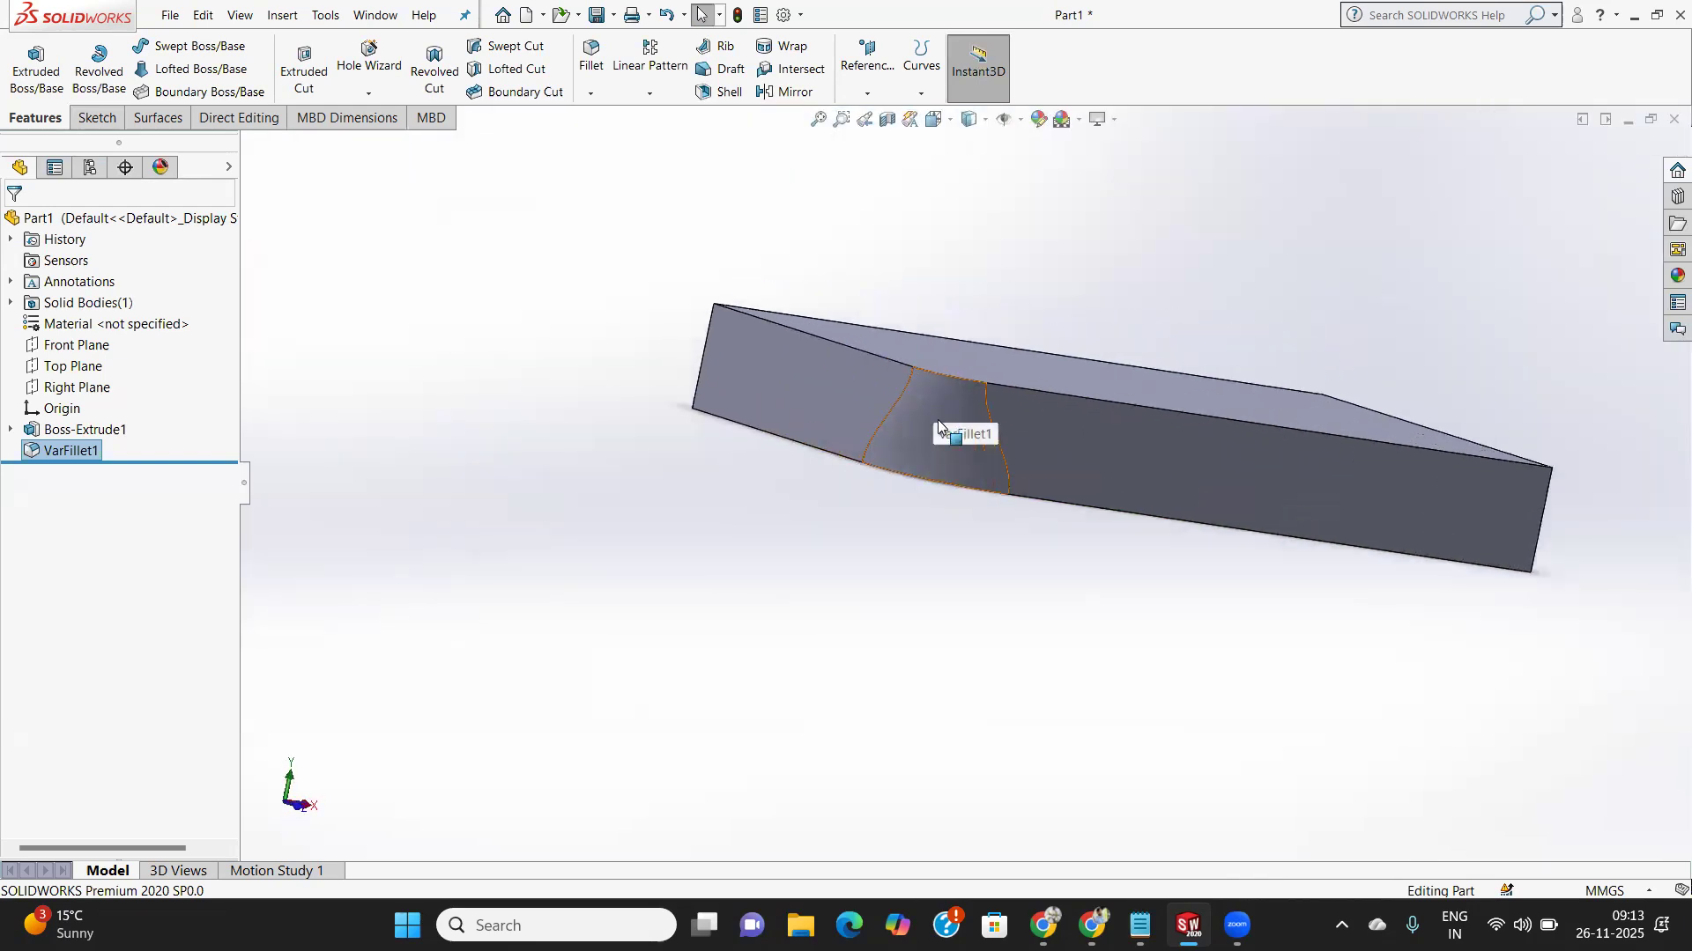
{"action": "scroll", "coordinate": [938, 419], "scroll_direction": "down", "scroll_amount": 2}
{"action": "scroll", "coordinate": [1025, 437], "scroll_direction": "down", "scroll_amount": 3}
{"action": "mouse_move", "coordinate": [1033, 437]}
{"action": "middle_mouse_down"}
{"action": "mouse_move", "coordinate": [853, 459]}
{"action": "mouse_move", "coordinate": [1001, 447]}
{"action": "middle_mouse_up"}
{"action": "scroll", "coordinate": [1022, 451], "scroll_direction": "down", "scroll_amount": 3}
{"action": "scroll", "coordinate": [1019, 430], "scroll_direction": "up", "scroll_amount": 5}
{"action": "scroll", "coordinate": [1018, 430], "scroll_direction": "up", "scroll_amount": 3}
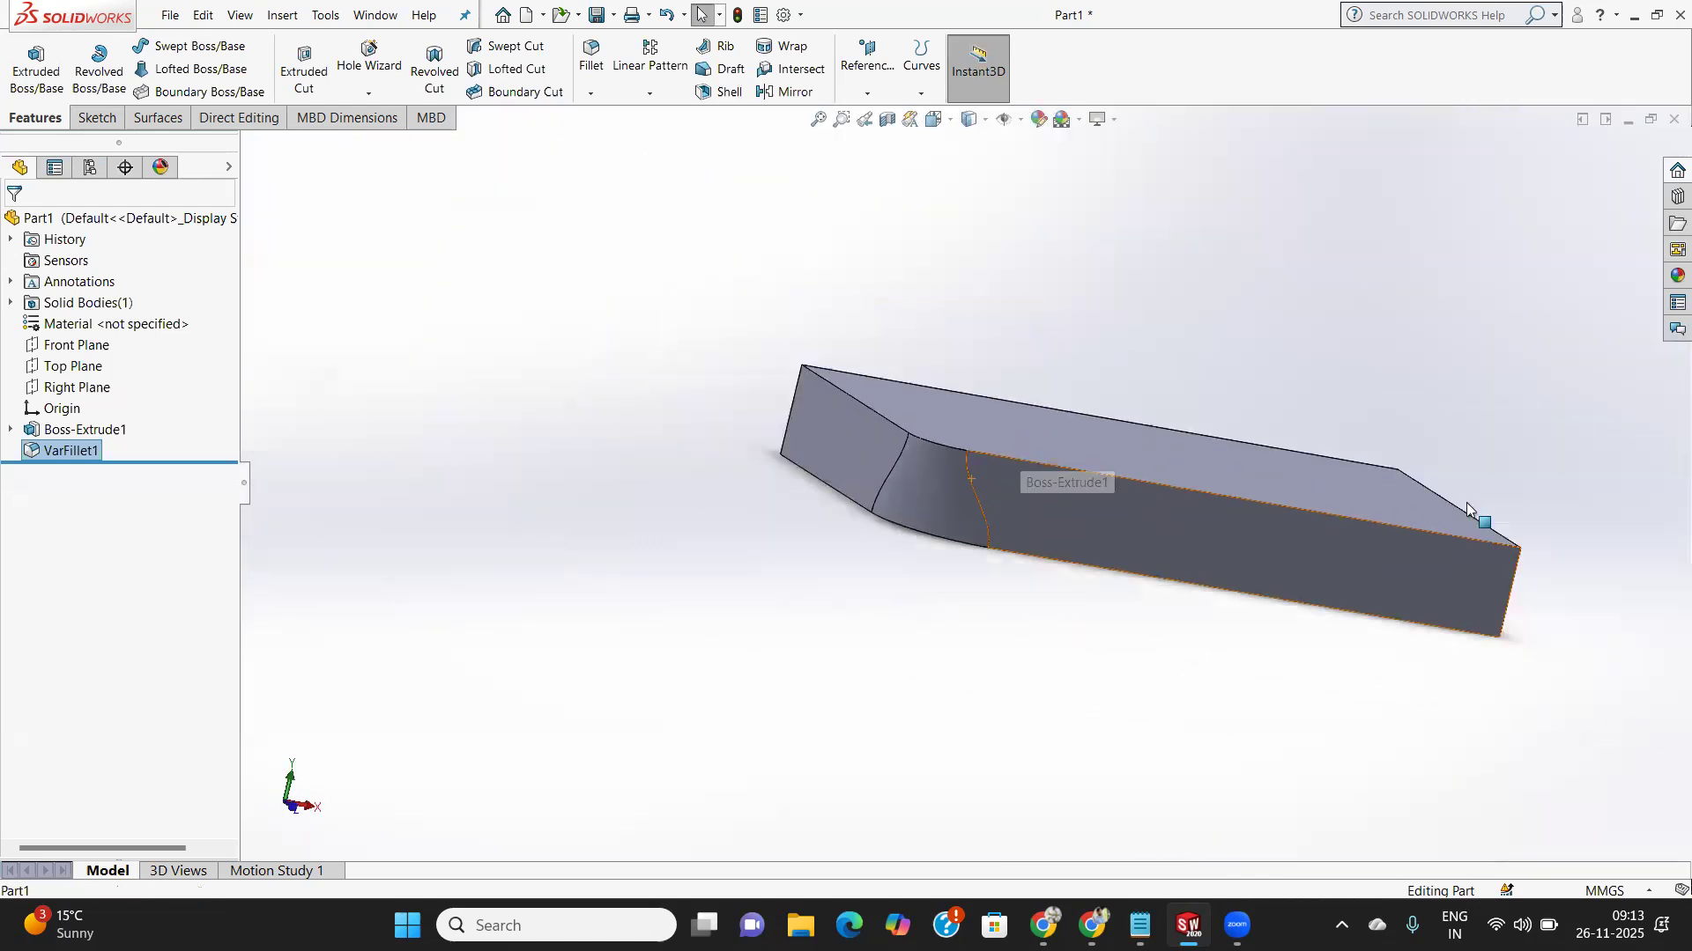
{"action": "middle_click_drag", "start_coordinate": [1518, 558], "coordinate": [986, 464]}
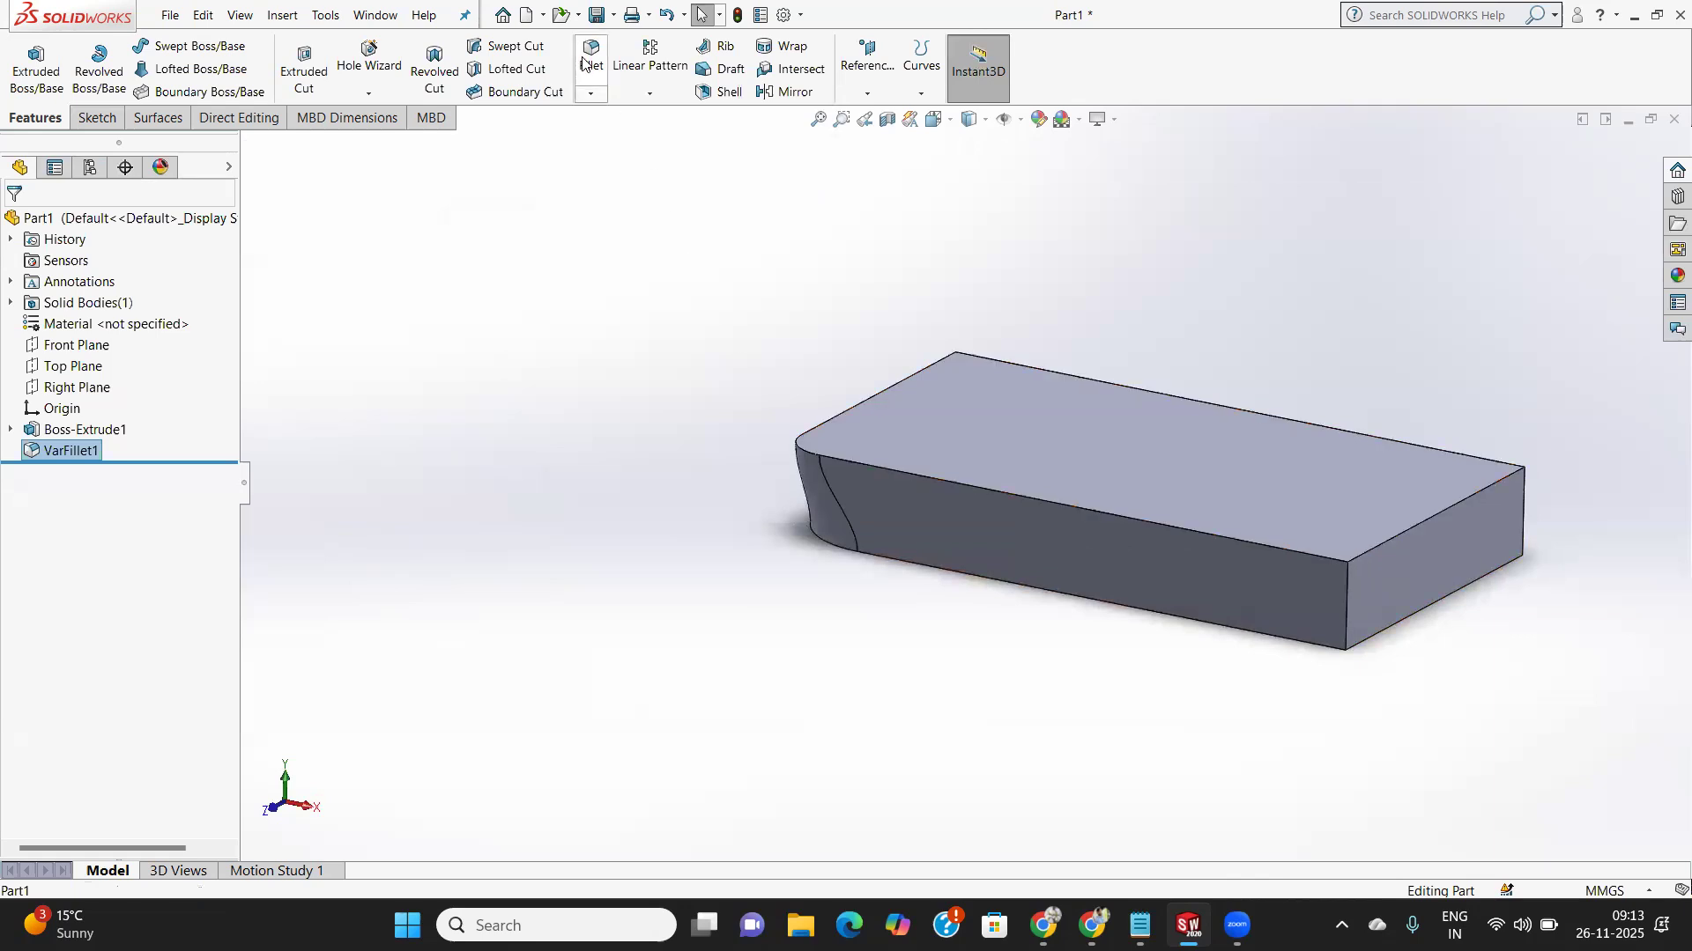
Delete the variable size fillet feature from the block.
{"action": "right_click", "coordinate": [74, 452]}
{"action": "left_click", "coordinate": [134, 555]}
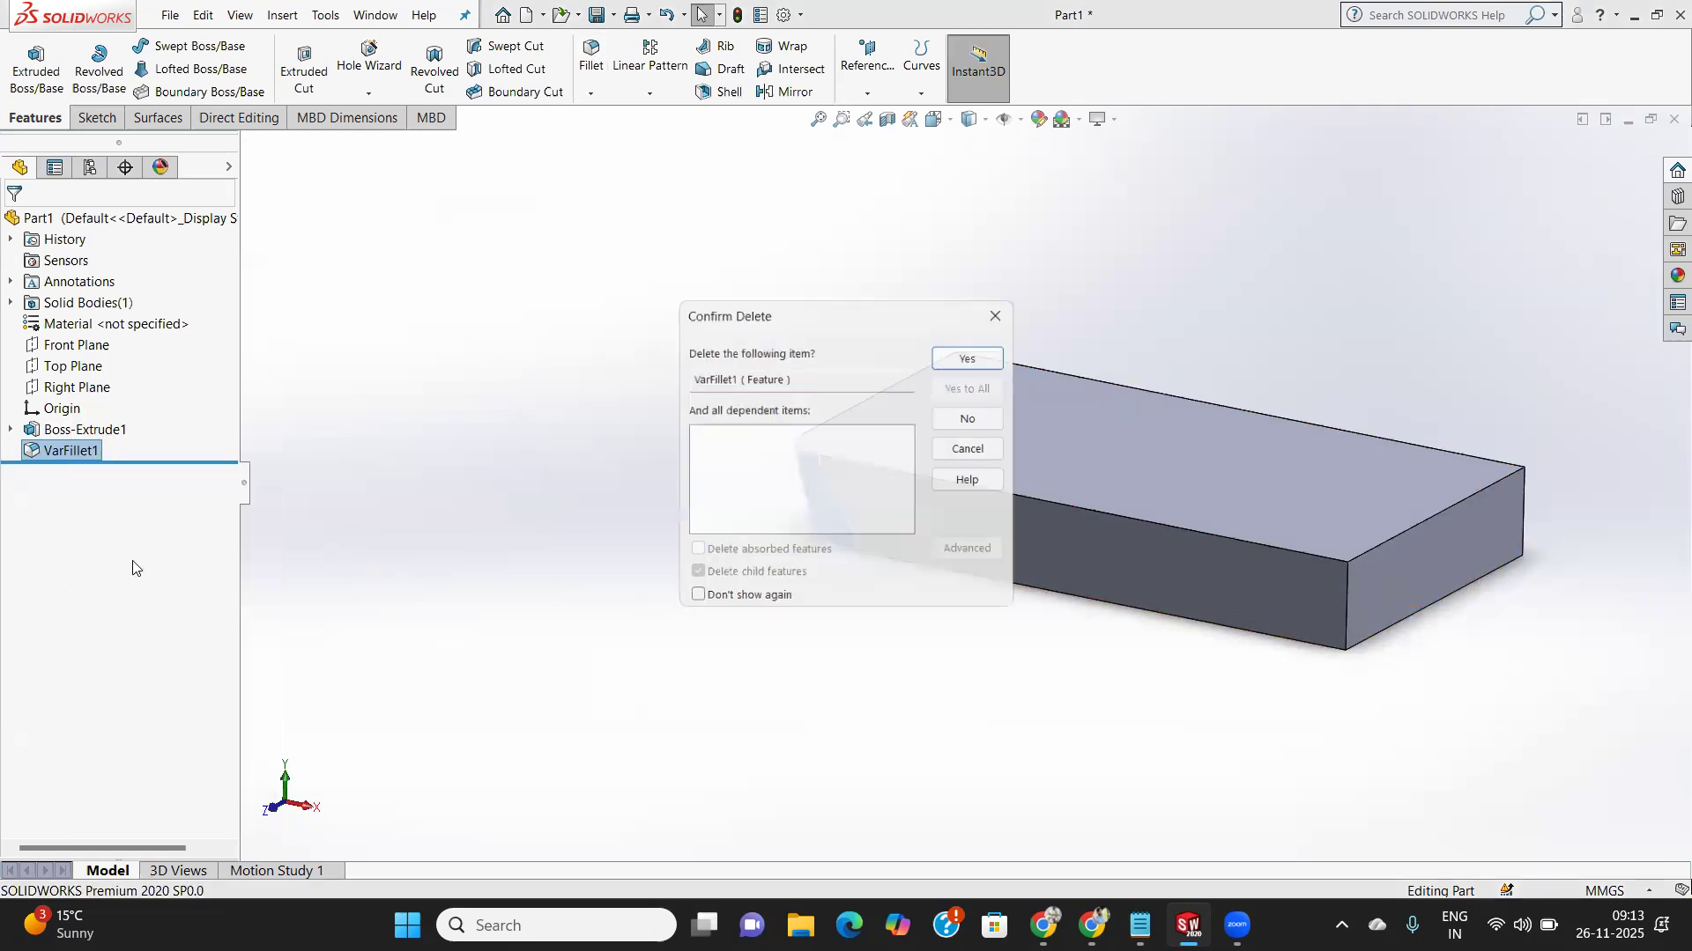
{"action": "left_click", "coordinate": [974, 344]}
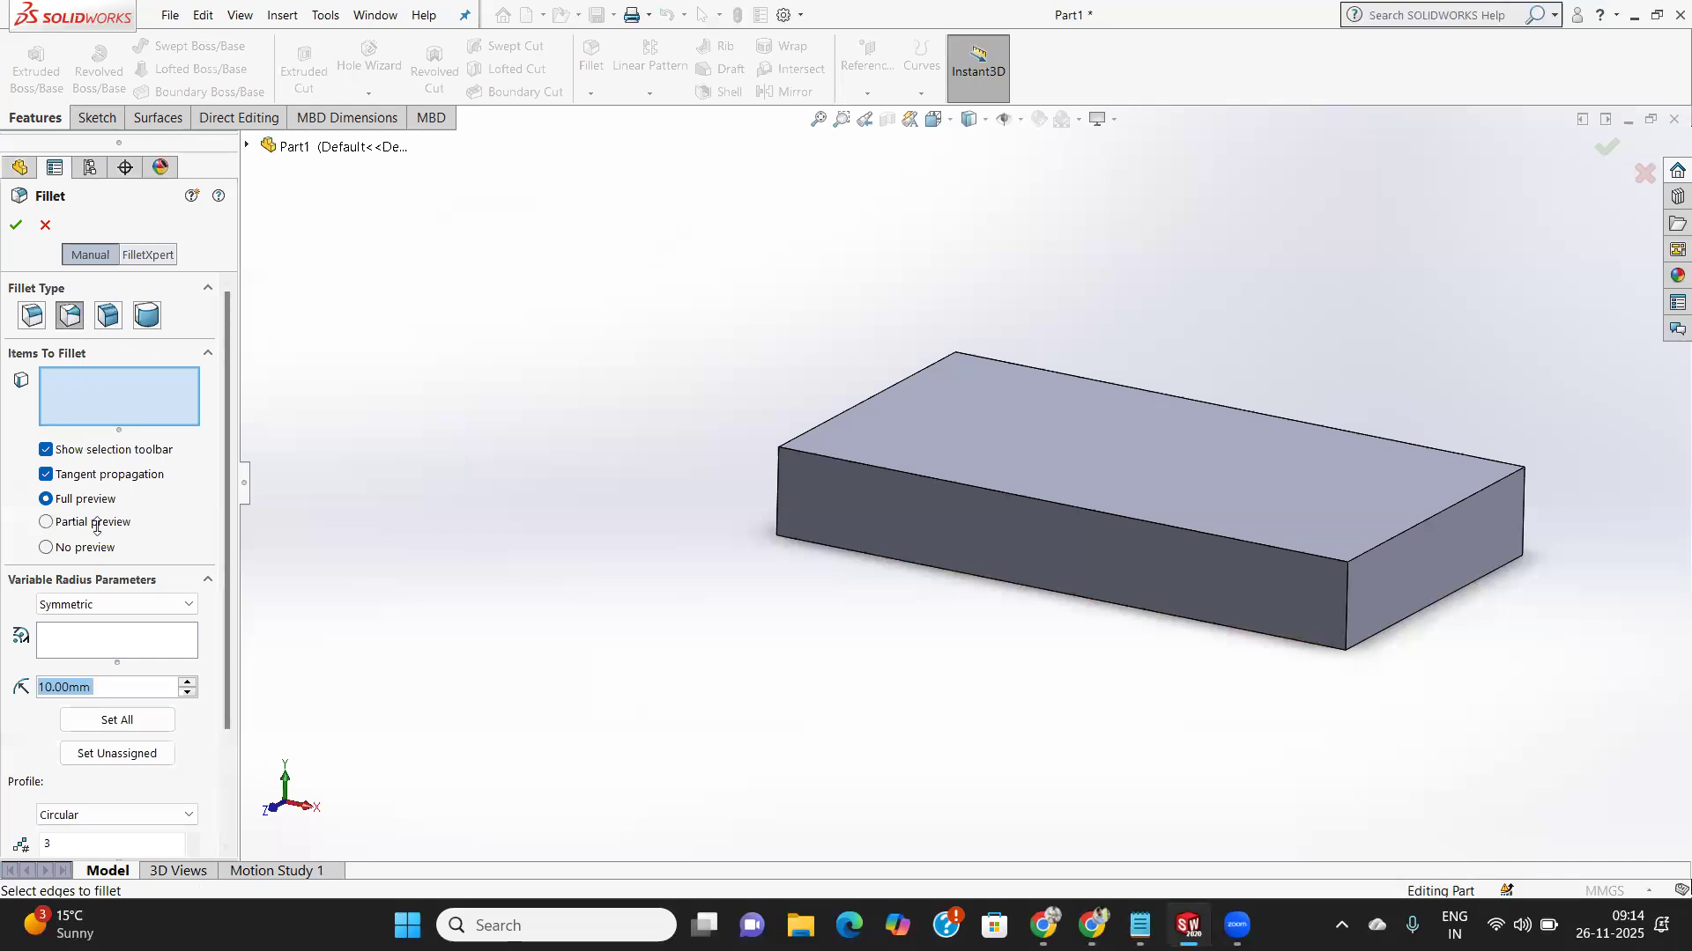
Select the block's nearest vertical corner edge for a new variable size fillet and assign a 10 mm radius to both its ends.
{"action": "left_click", "coordinate": [1347, 597]}
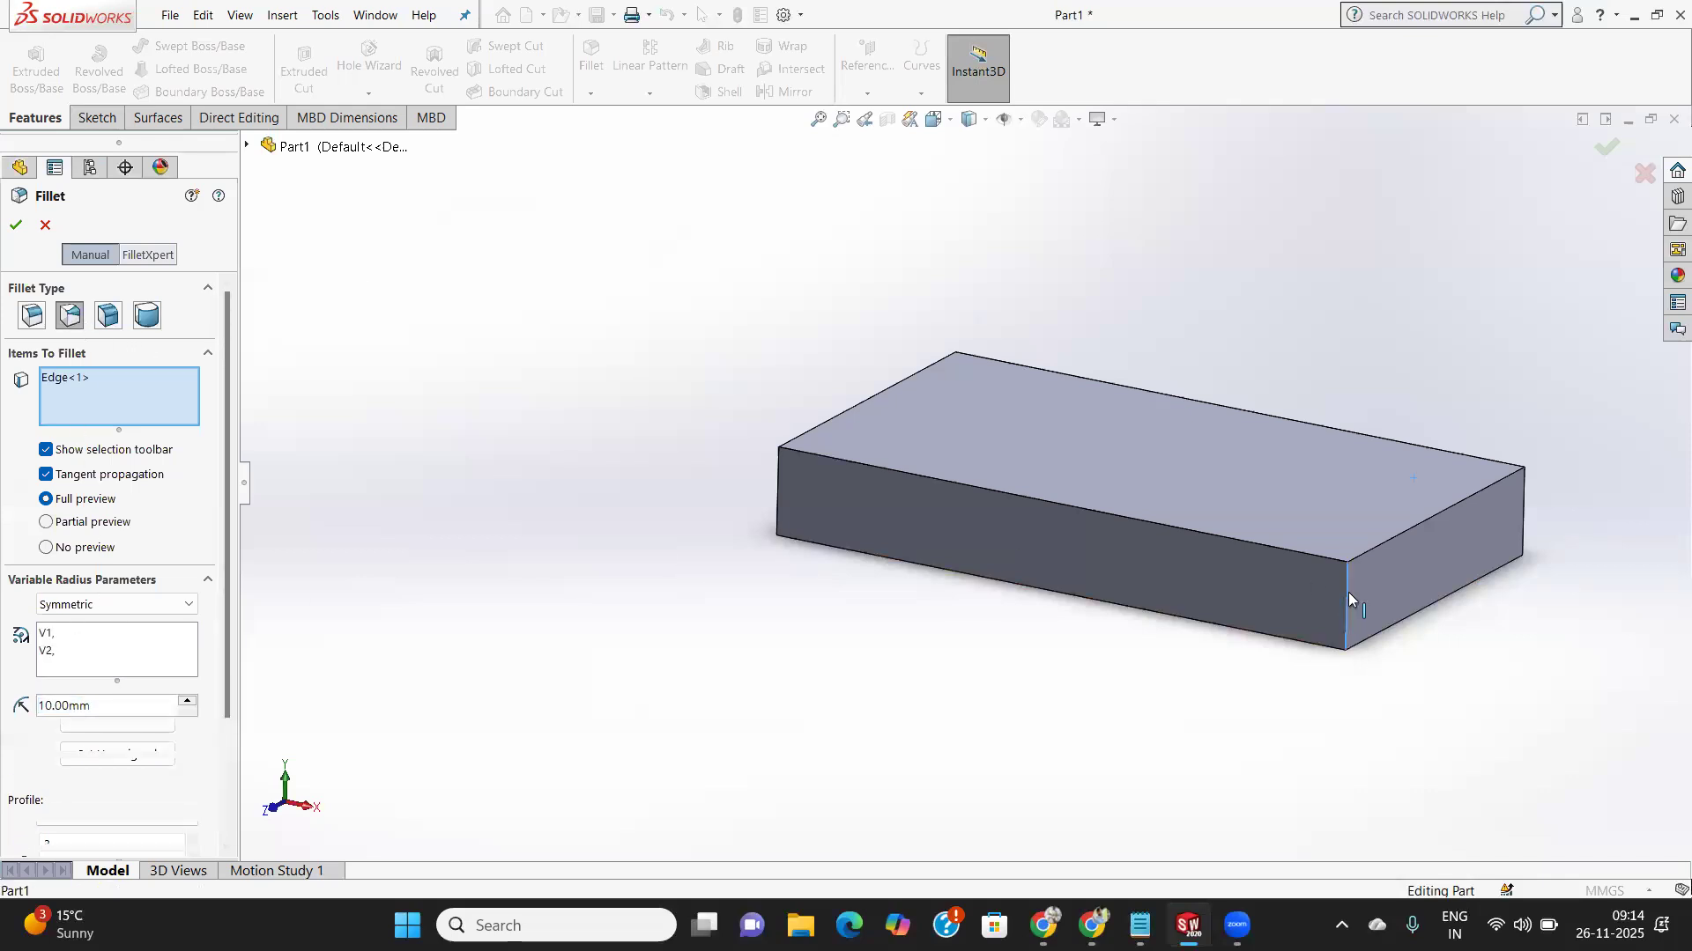
{"action": "left_click", "coordinate": [51, 651]}
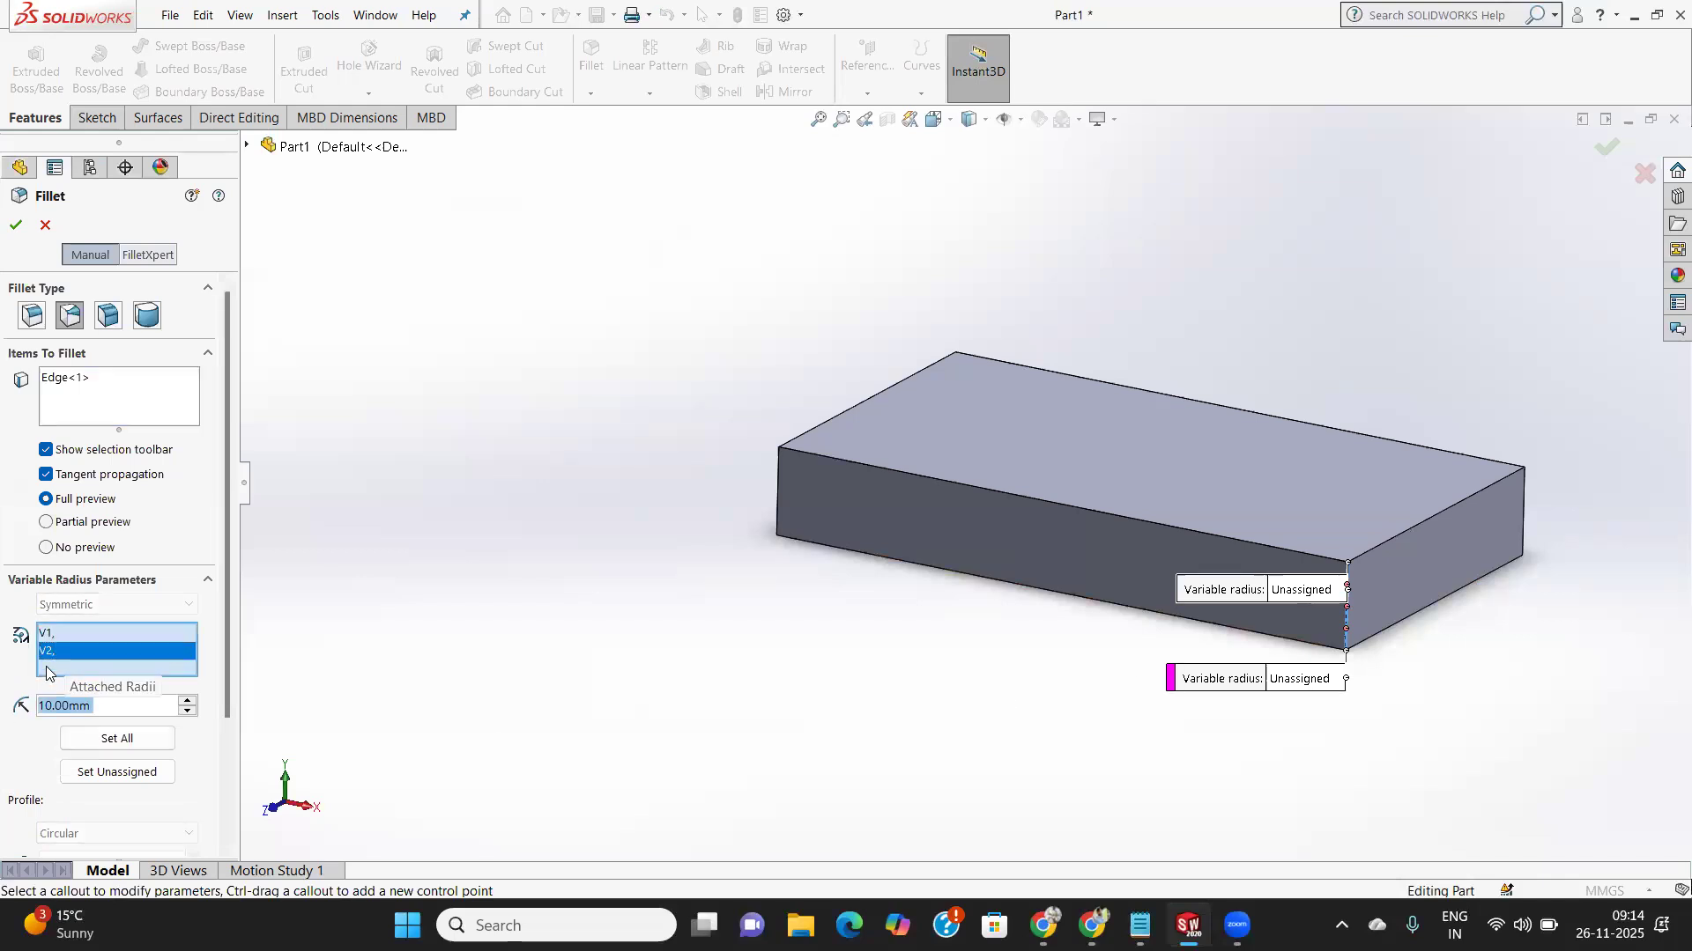
{"action": "left_click", "coordinate": [57, 636]}
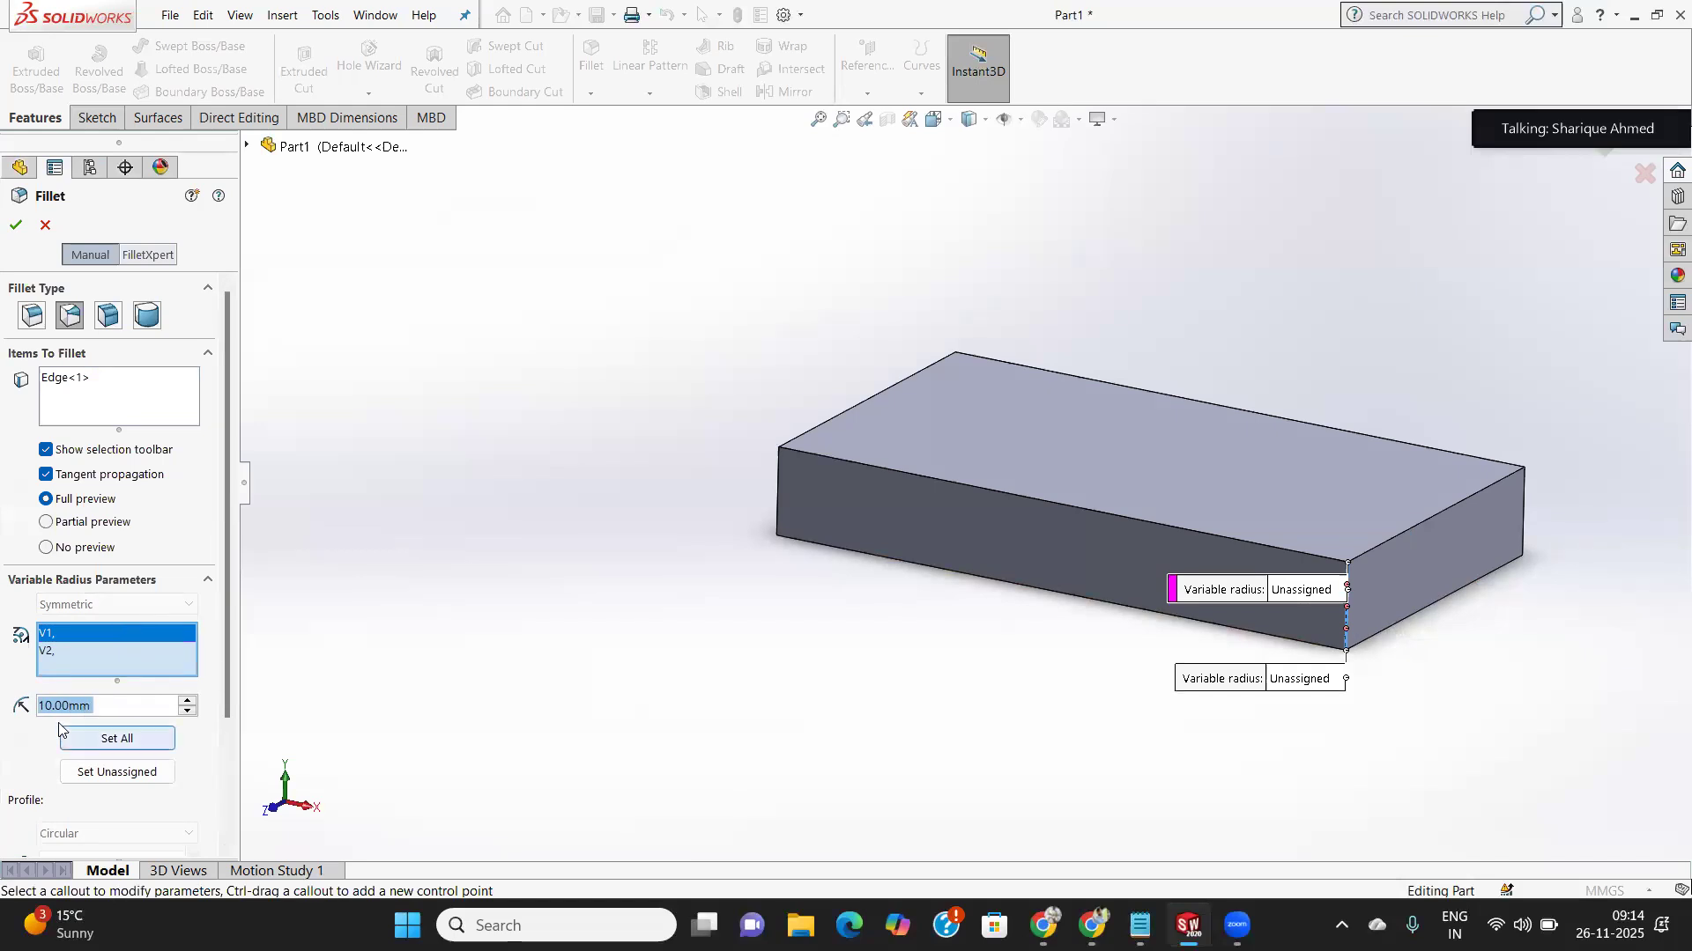
{"action": "left_click", "coordinate": [126, 748]}
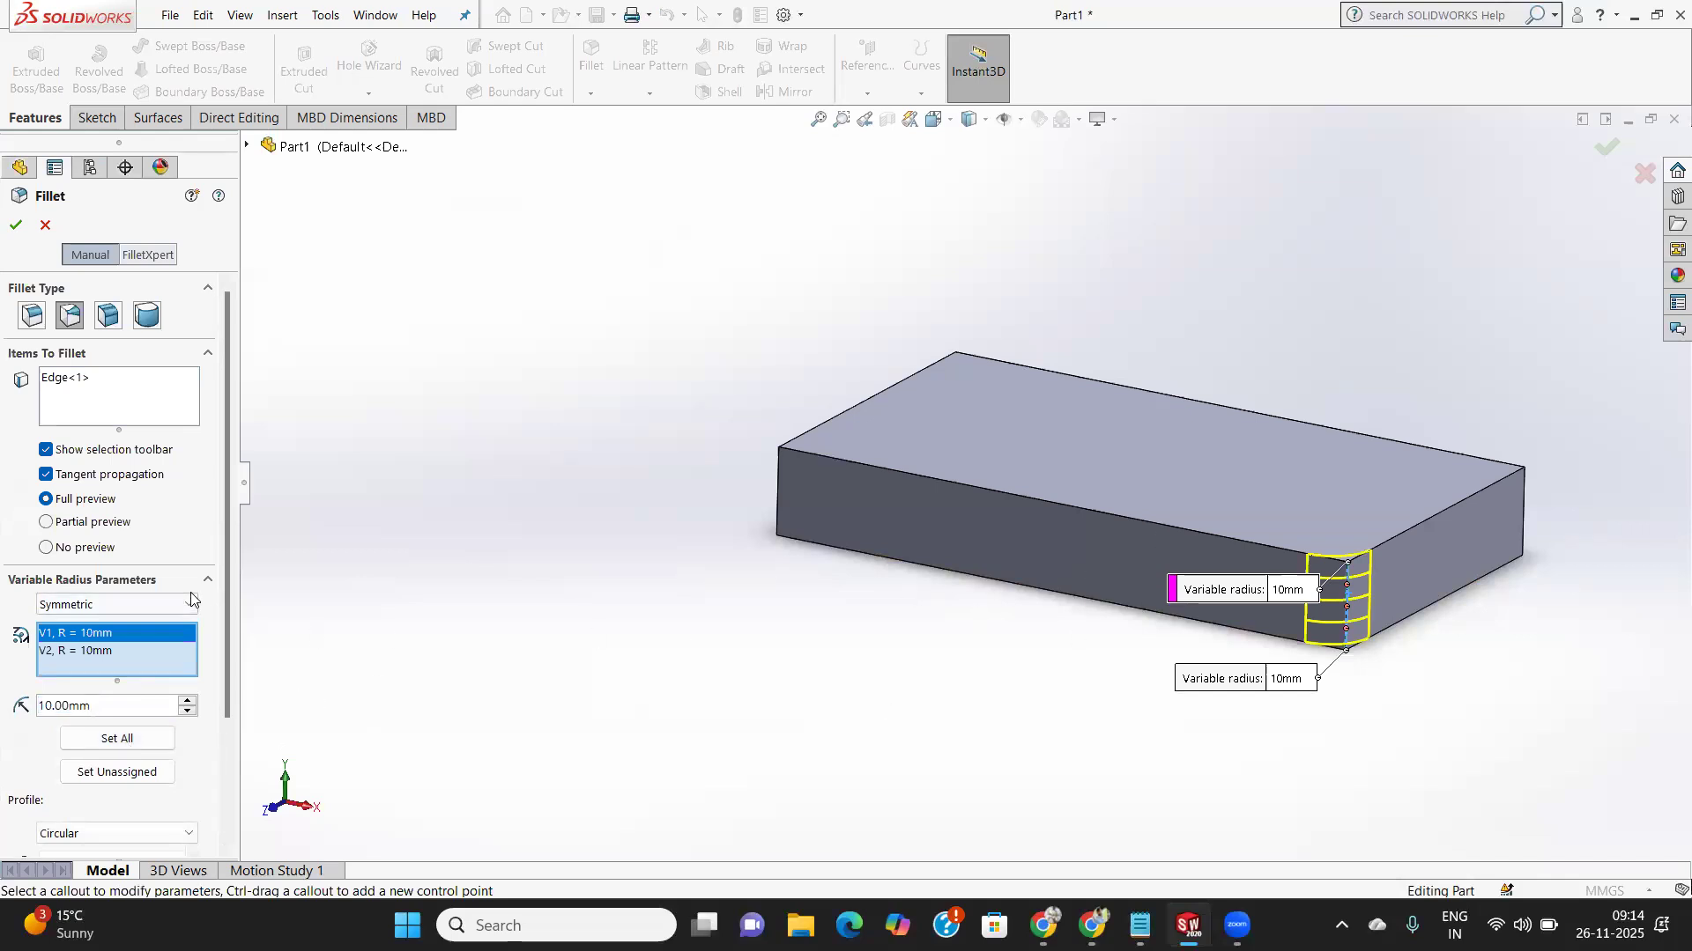
Make the variable size fillet asymmetric and set the second radius at the edge's upper end to 15 mm.
{"action": "left_click", "coordinate": [86, 653]}
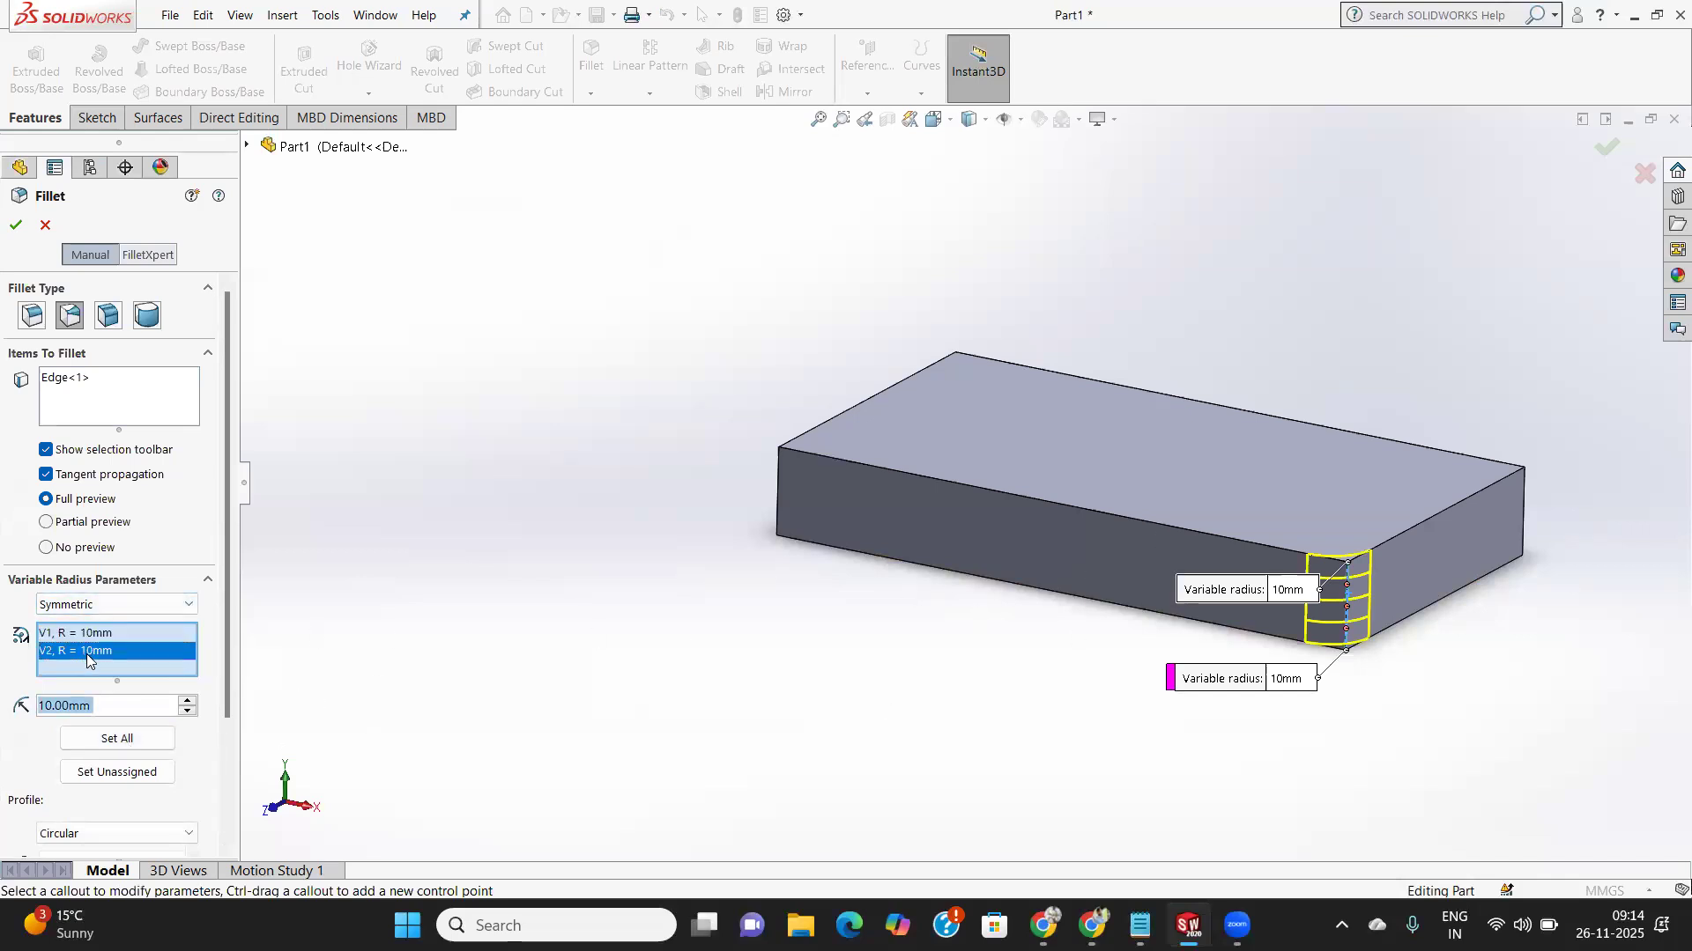
{"action": "left_click", "coordinate": [117, 604]}
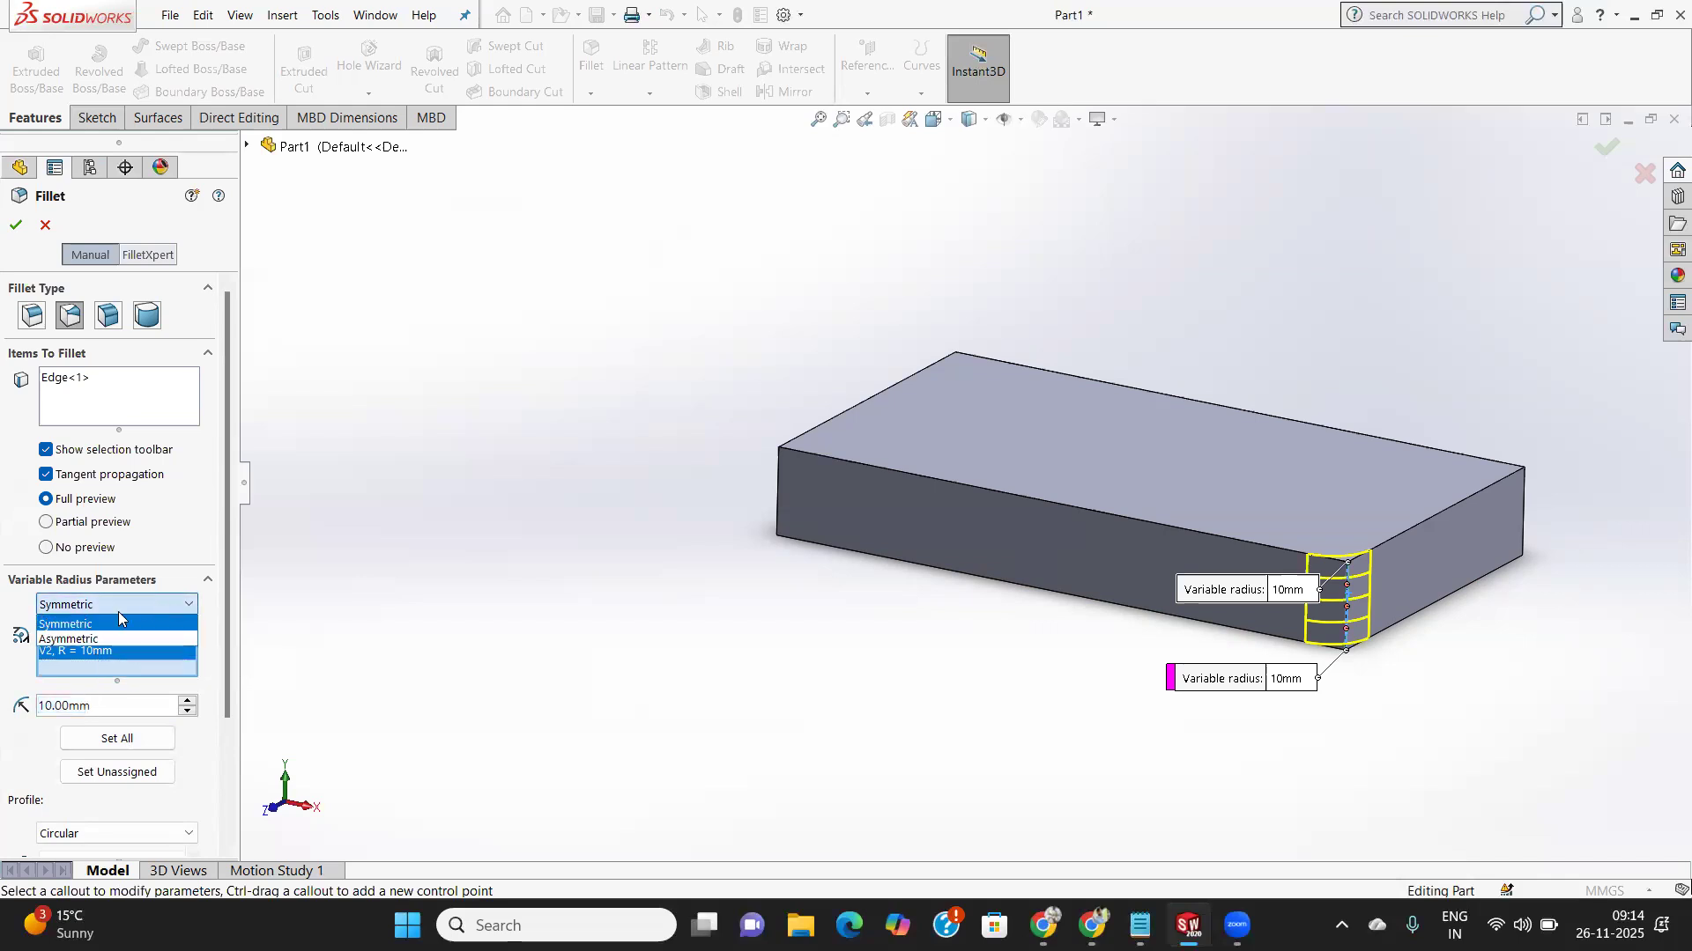
{"action": "left_click", "coordinate": [84, 643]}
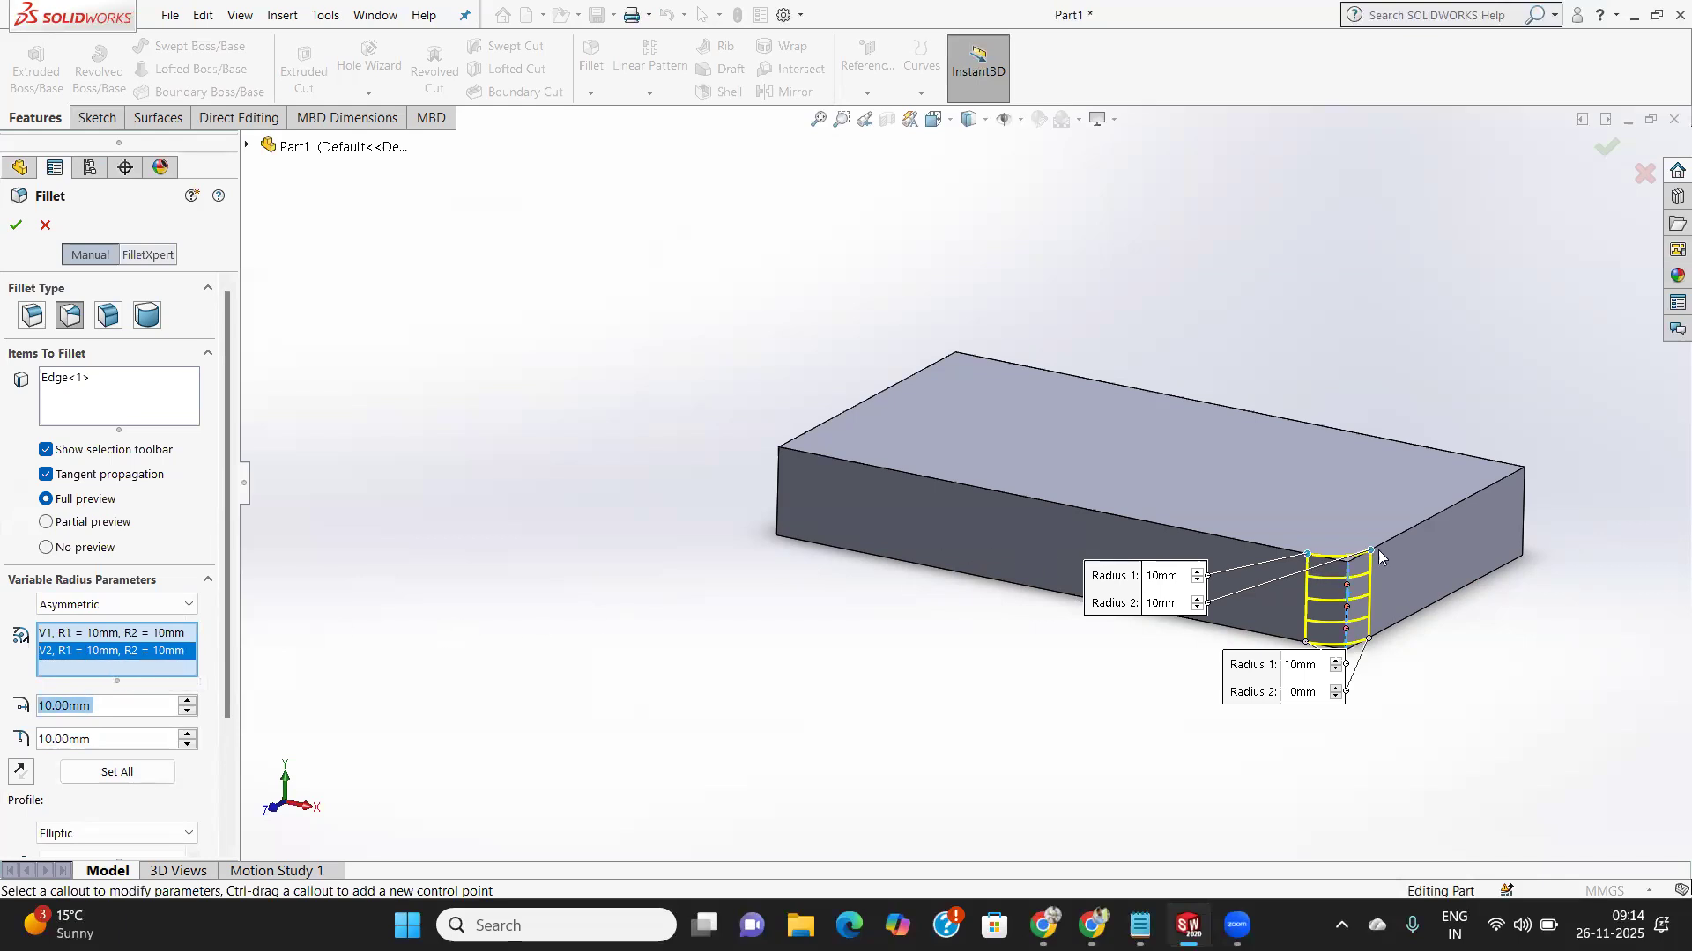
{"action": "left_click", "coordinate": [176, 632]}
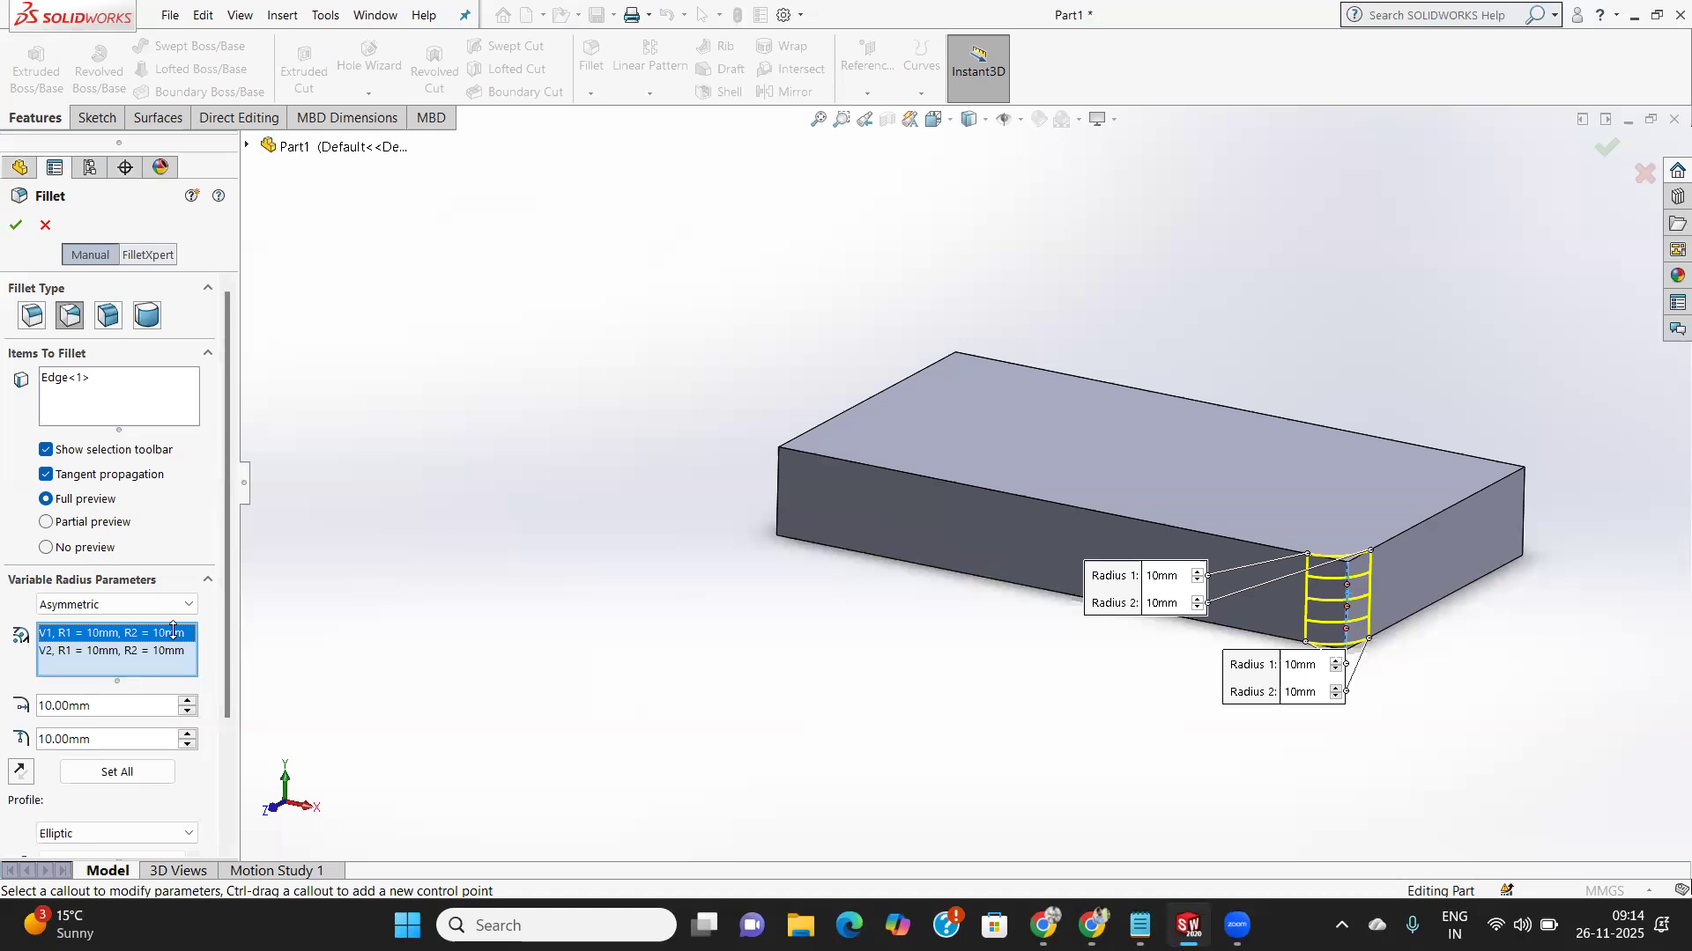
{"action": "left_click", "coordinate": [89, 741]}
{"action": "double_click", "coordinate": [92, 747]}
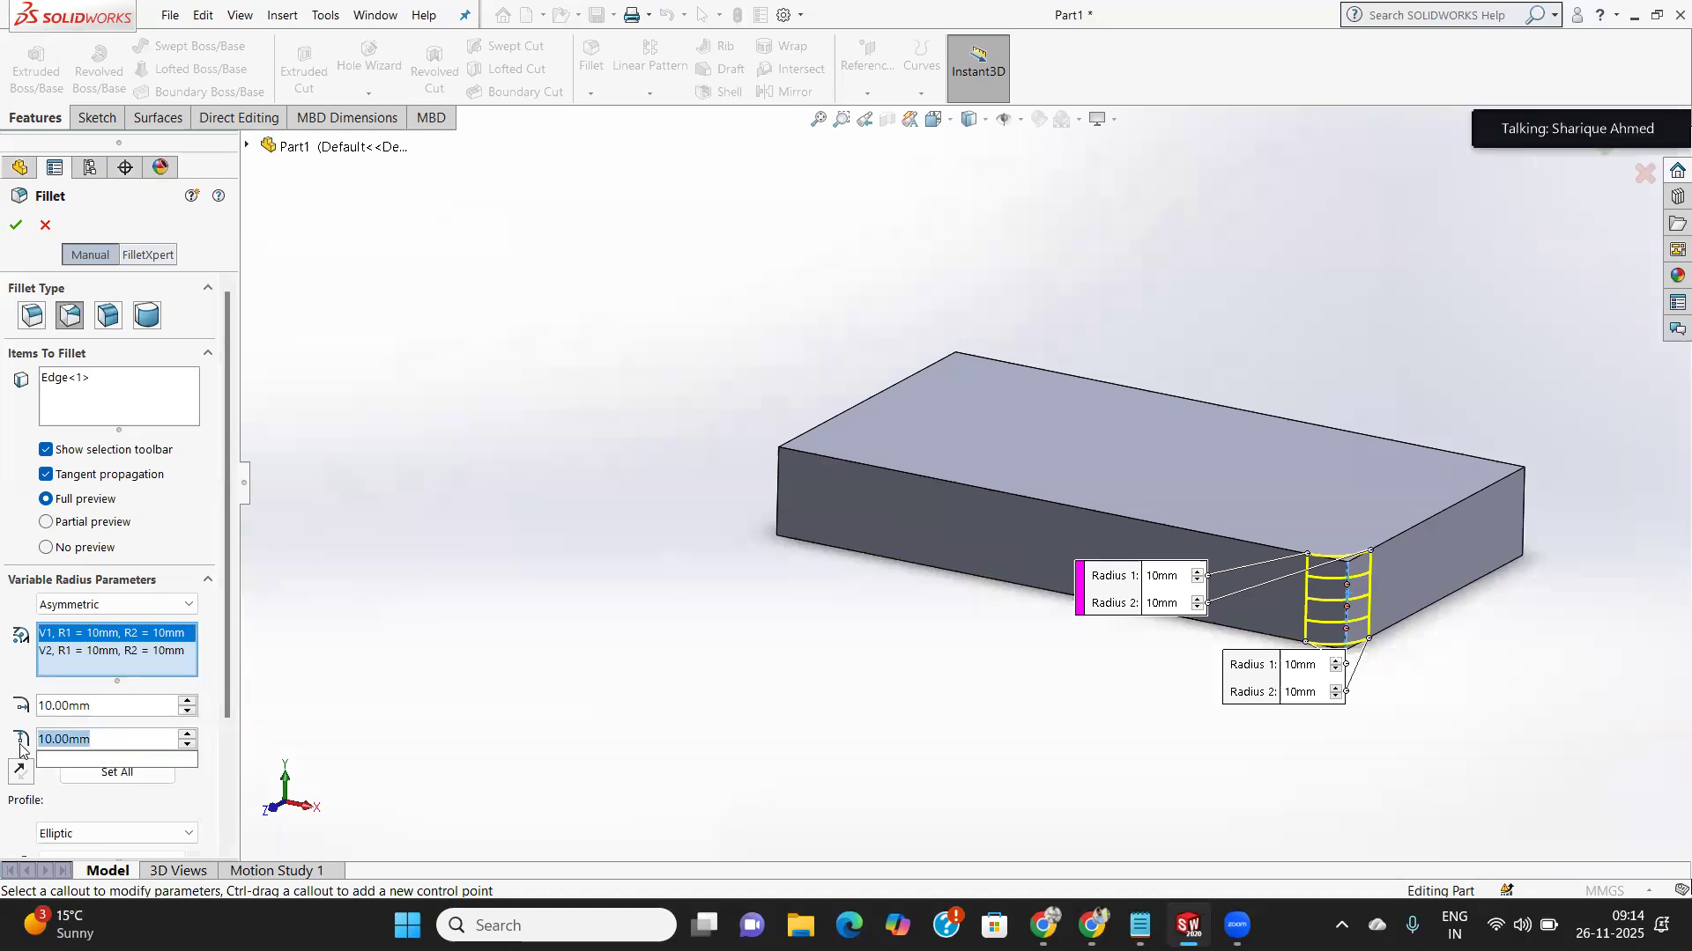
{"action": "type", "text": "15"}
{"action": "key", "text": "Return"}
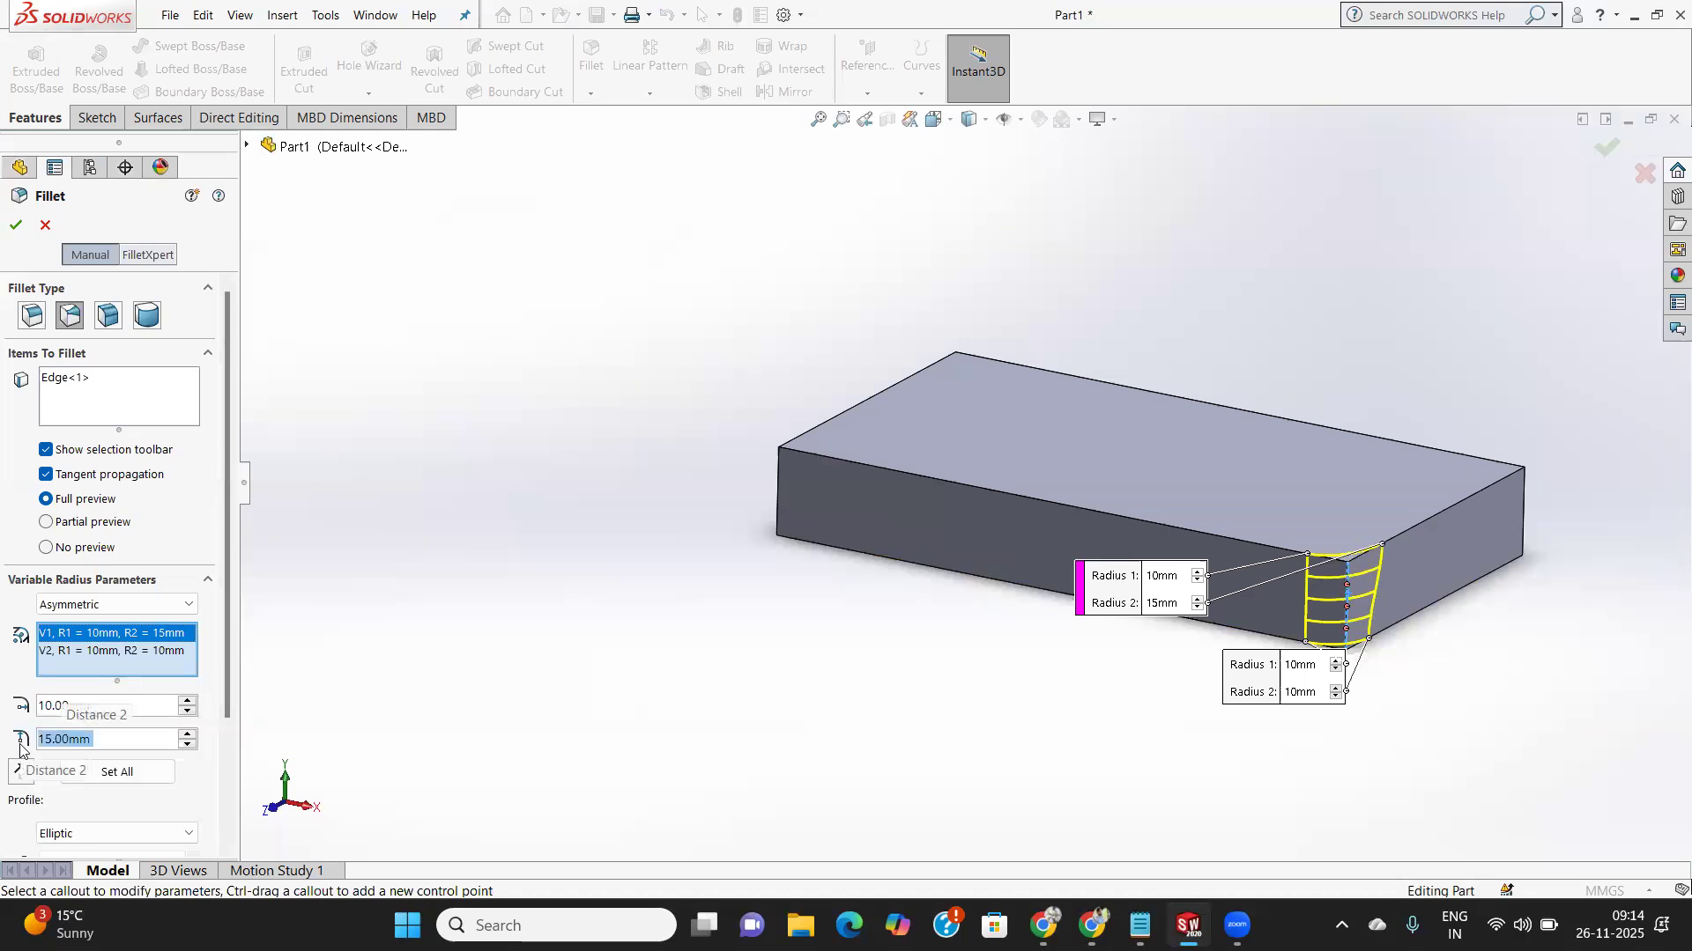
Set the first radius at the edge's lower end to 20 mm and apply the asymmetric variable size fillet.
{"action": "left_click", "coordinate": [107, 653]}
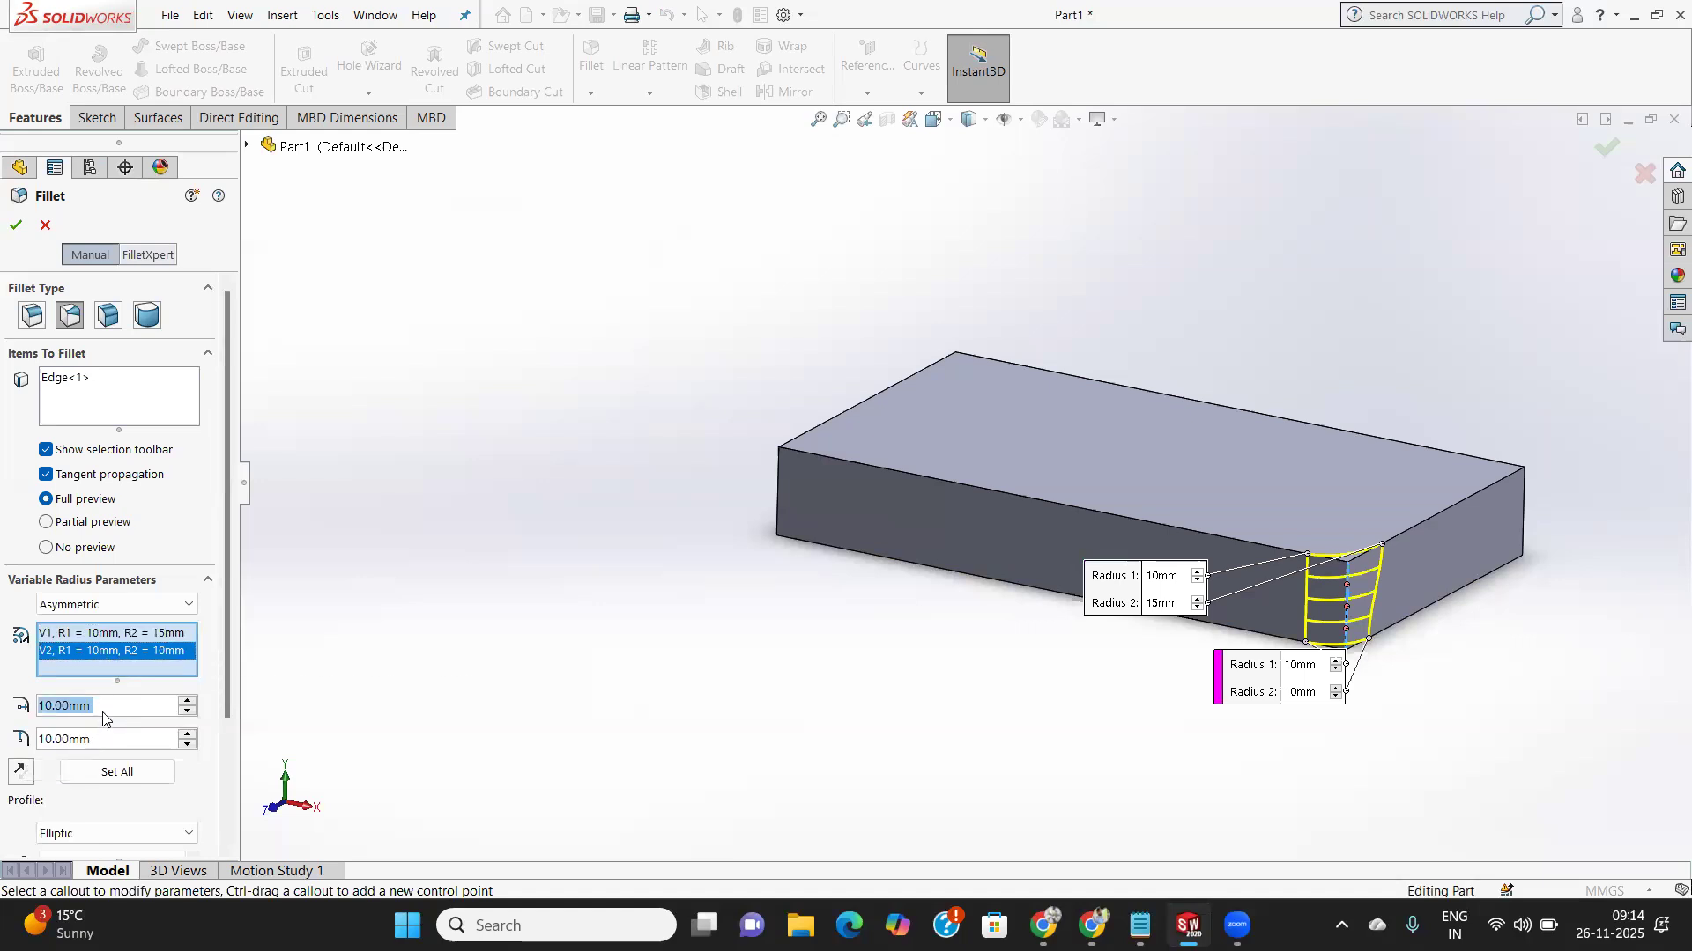
{"action": "type", "text": "20"}
{"action": "key", "text": "Return"}
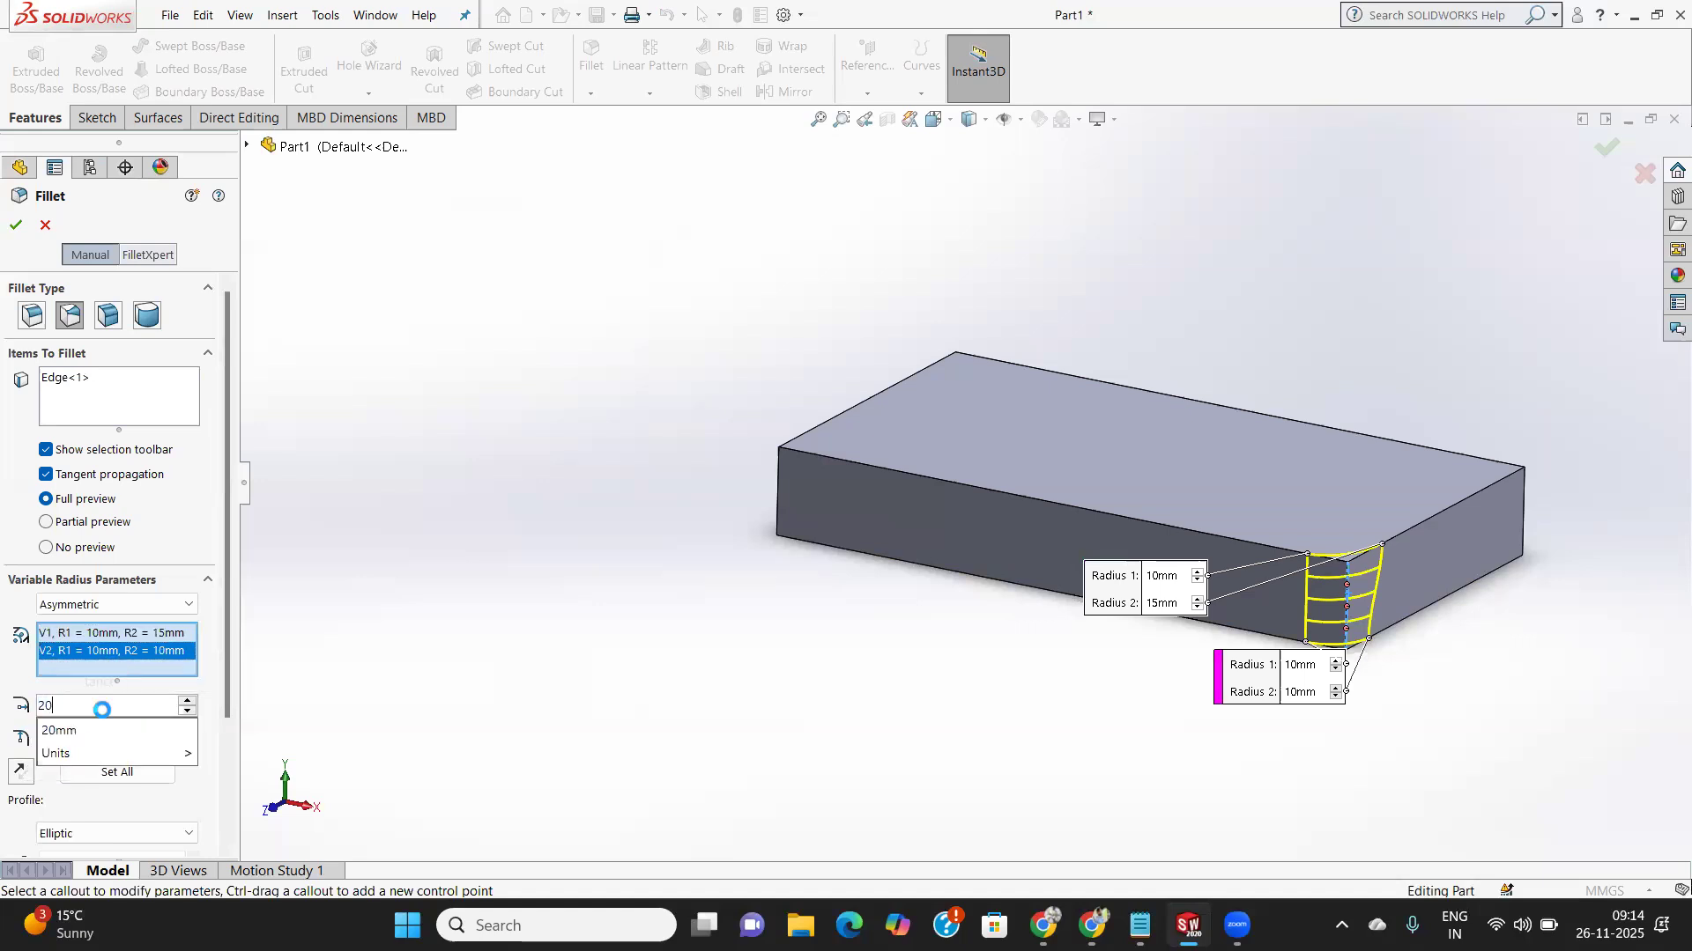
{"action": "left_click", "coordinate": [15, 228]}
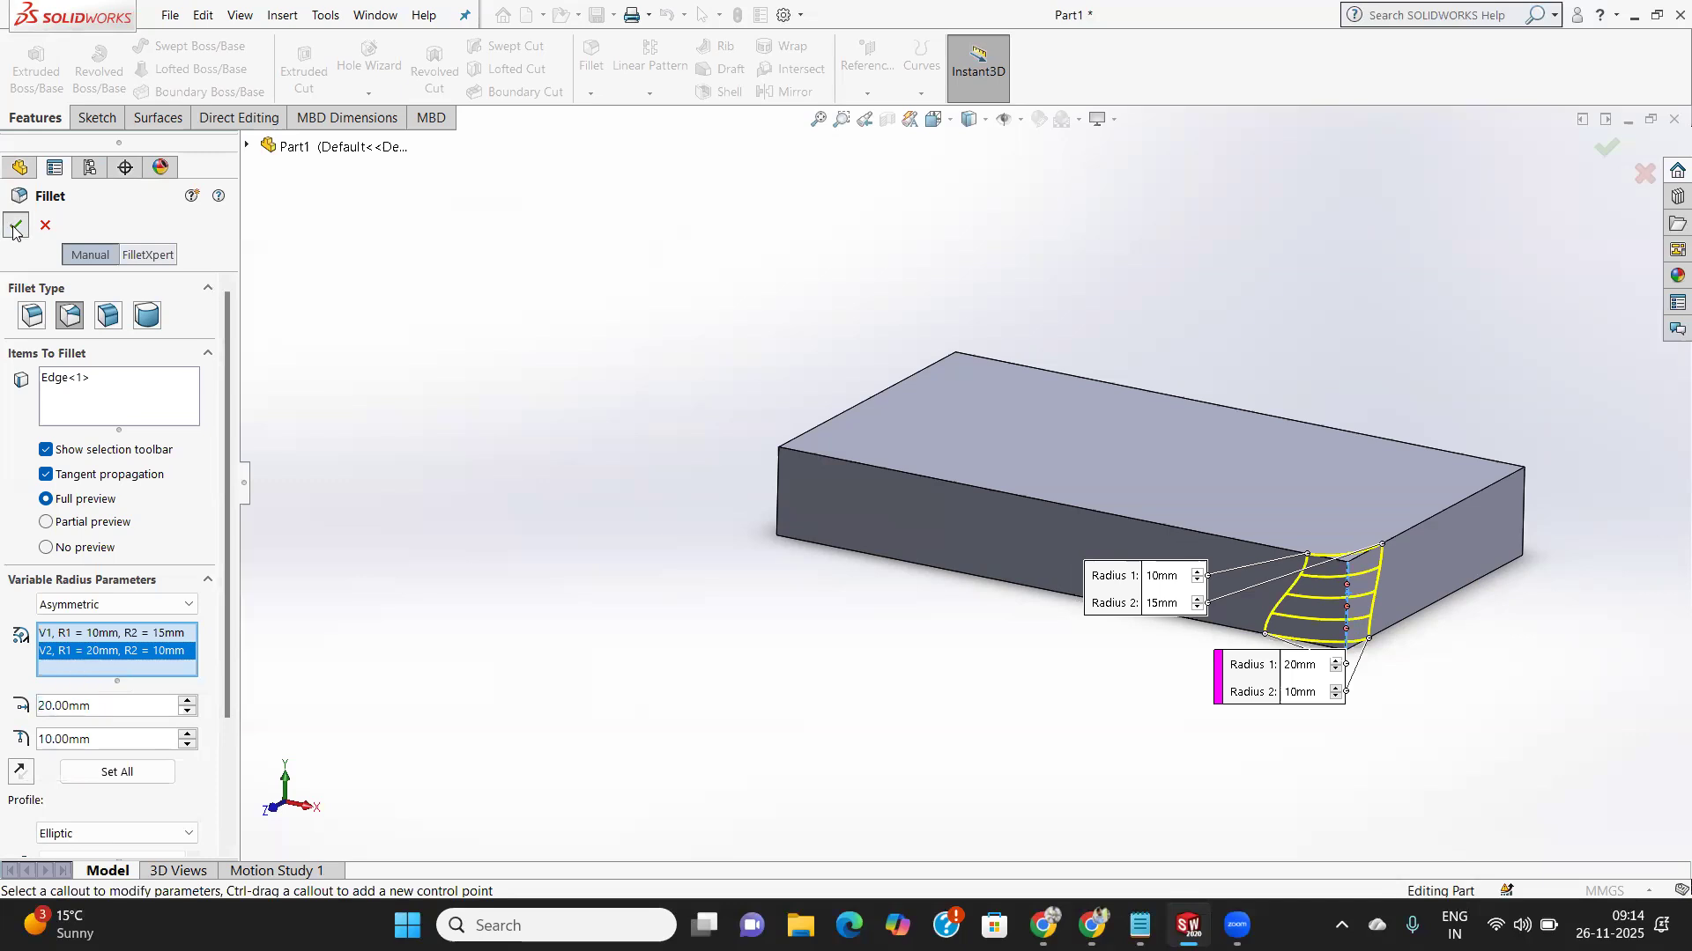
Start a constant size fillet on the vertical edge at the front corner opposite the variable size fillet.
{"action": "scroll", "coordinate": [1392, 617], "scroll_direction": "up", "scroll_amount": 2}
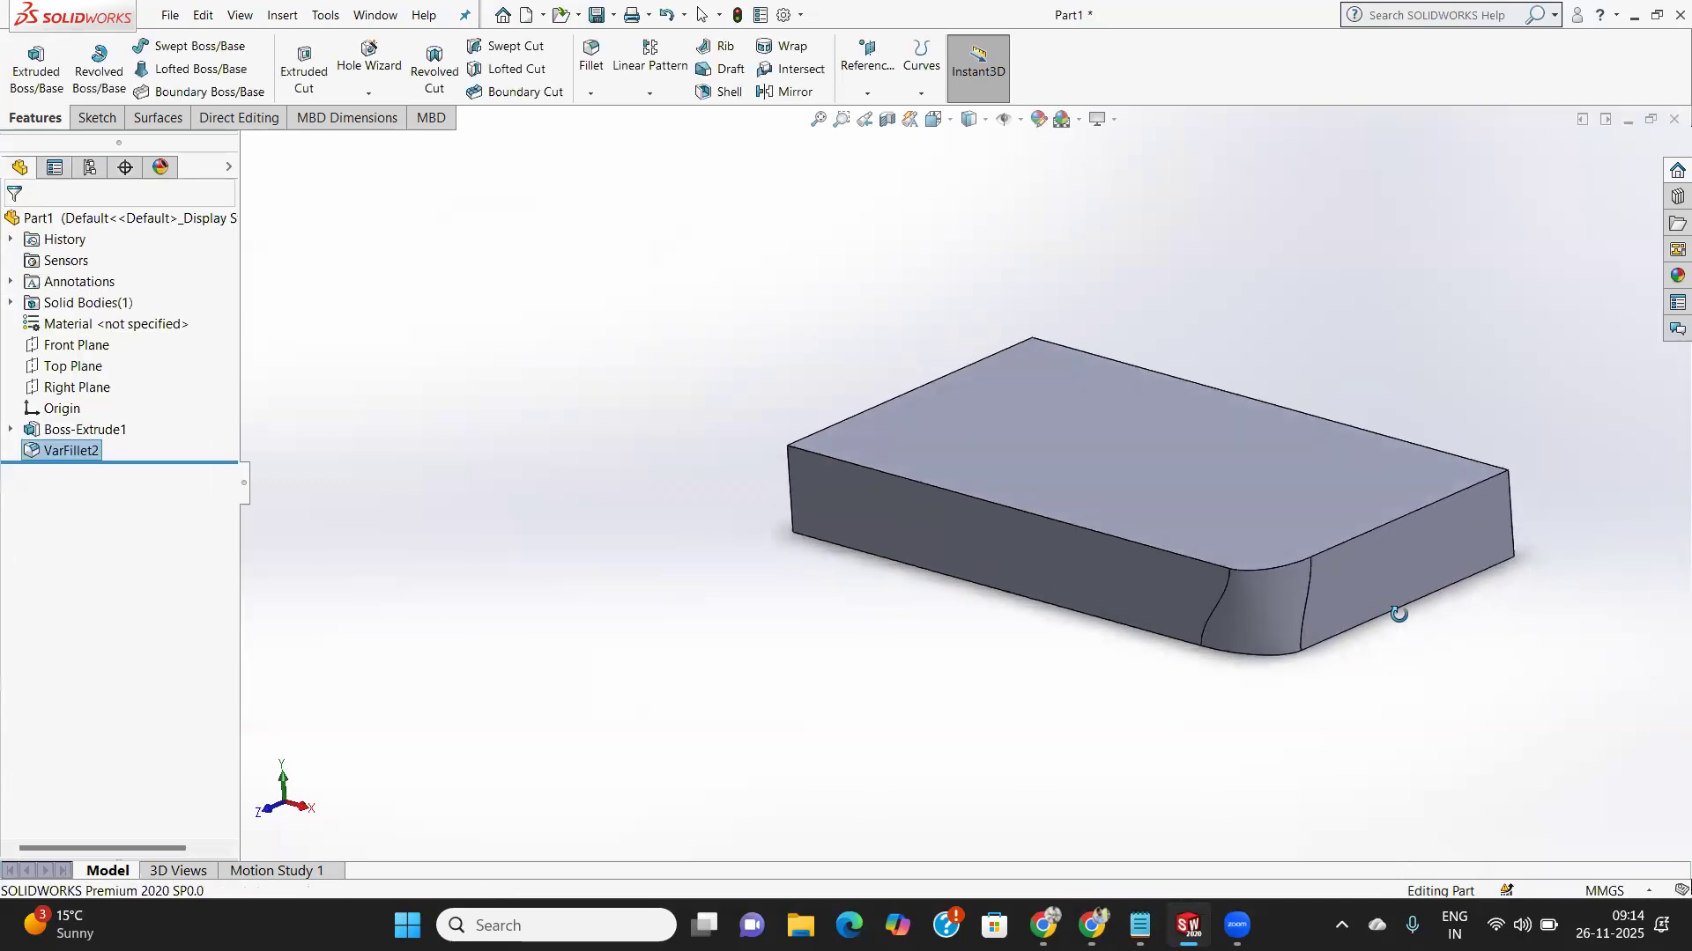
{"action": "scroll", "coordinate": [1237, 610], "scroll_direction": "down", "scroll_amount": 5}
{"action": "middle_click_drag", "start_coordinate": [1093, 498], "coordinate": [1114, 505]}
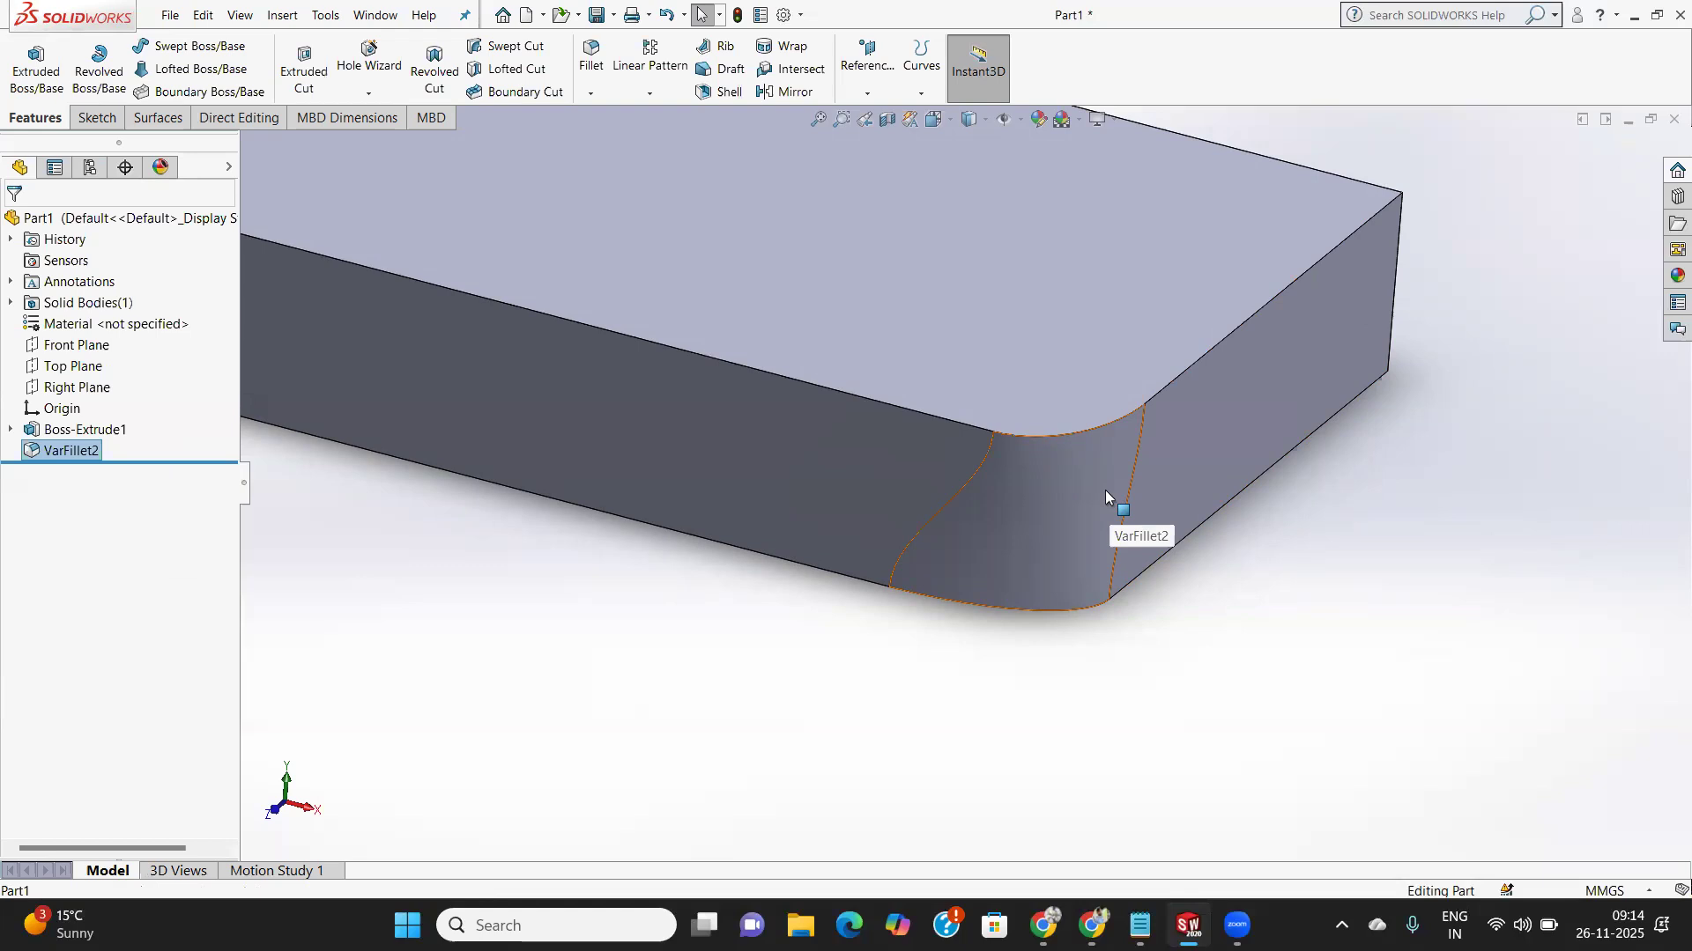
{"action": "scroll", "coordinate": [929, 363], "scroll_direction": "up", "scroll_amount": 5}
{"action": "middle_click_drag", "start_coordinate": [911, 364], "coordinate": [631, 410]}
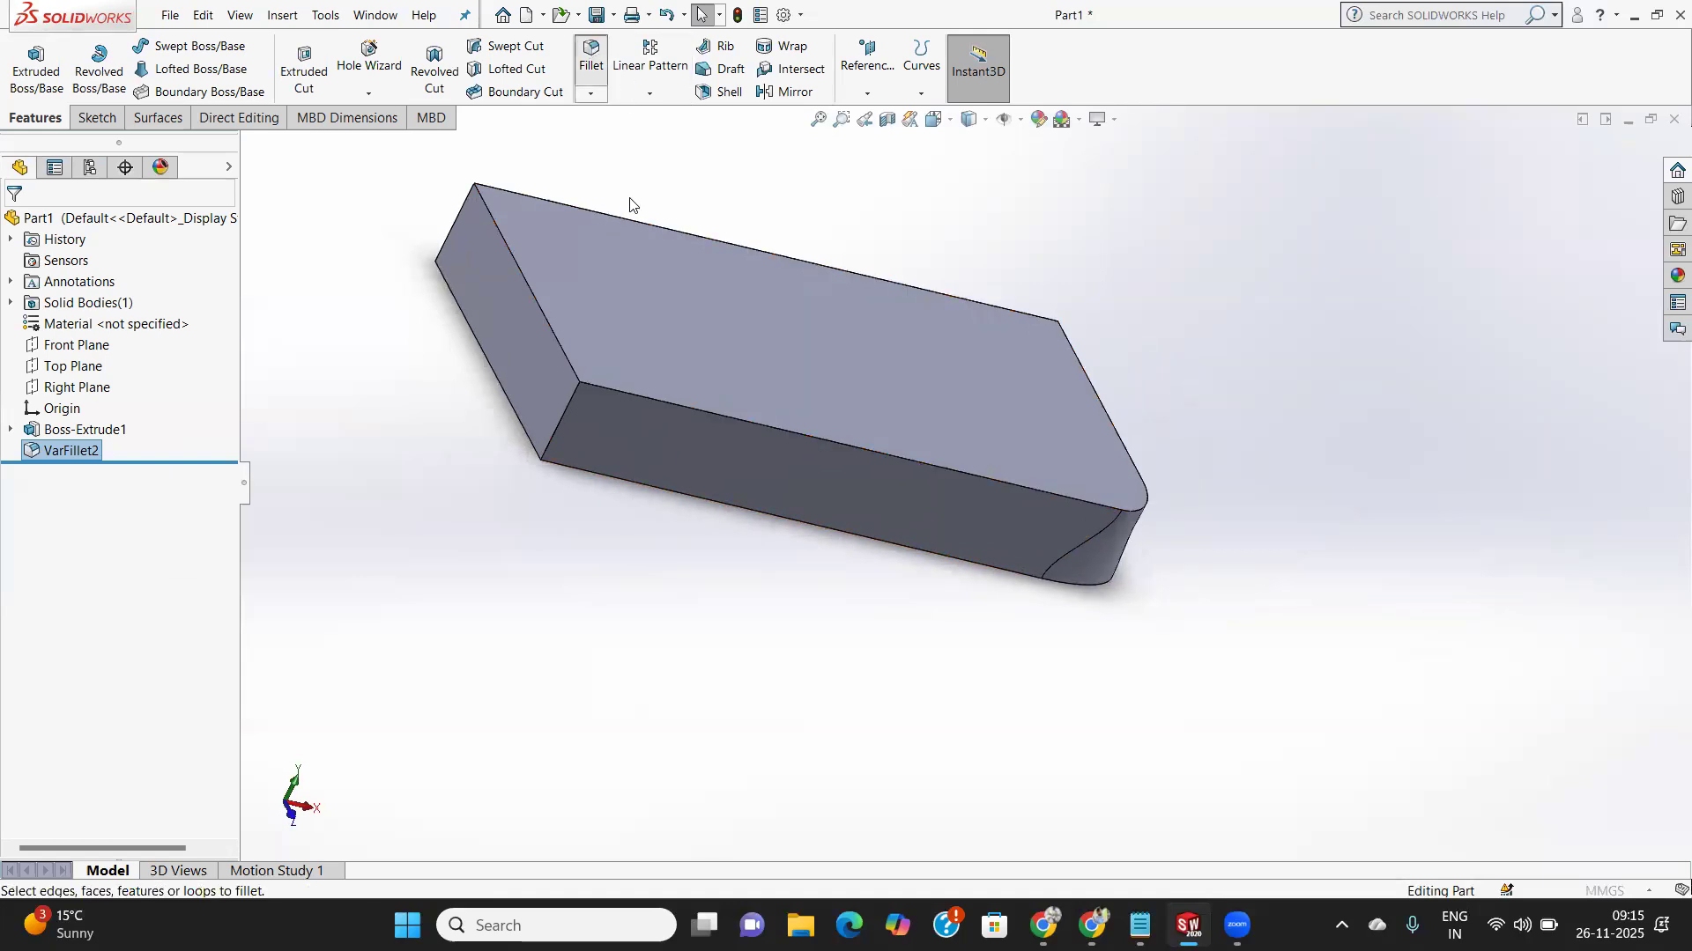
{"action": "left_click", "coordinate": [33, 315]}
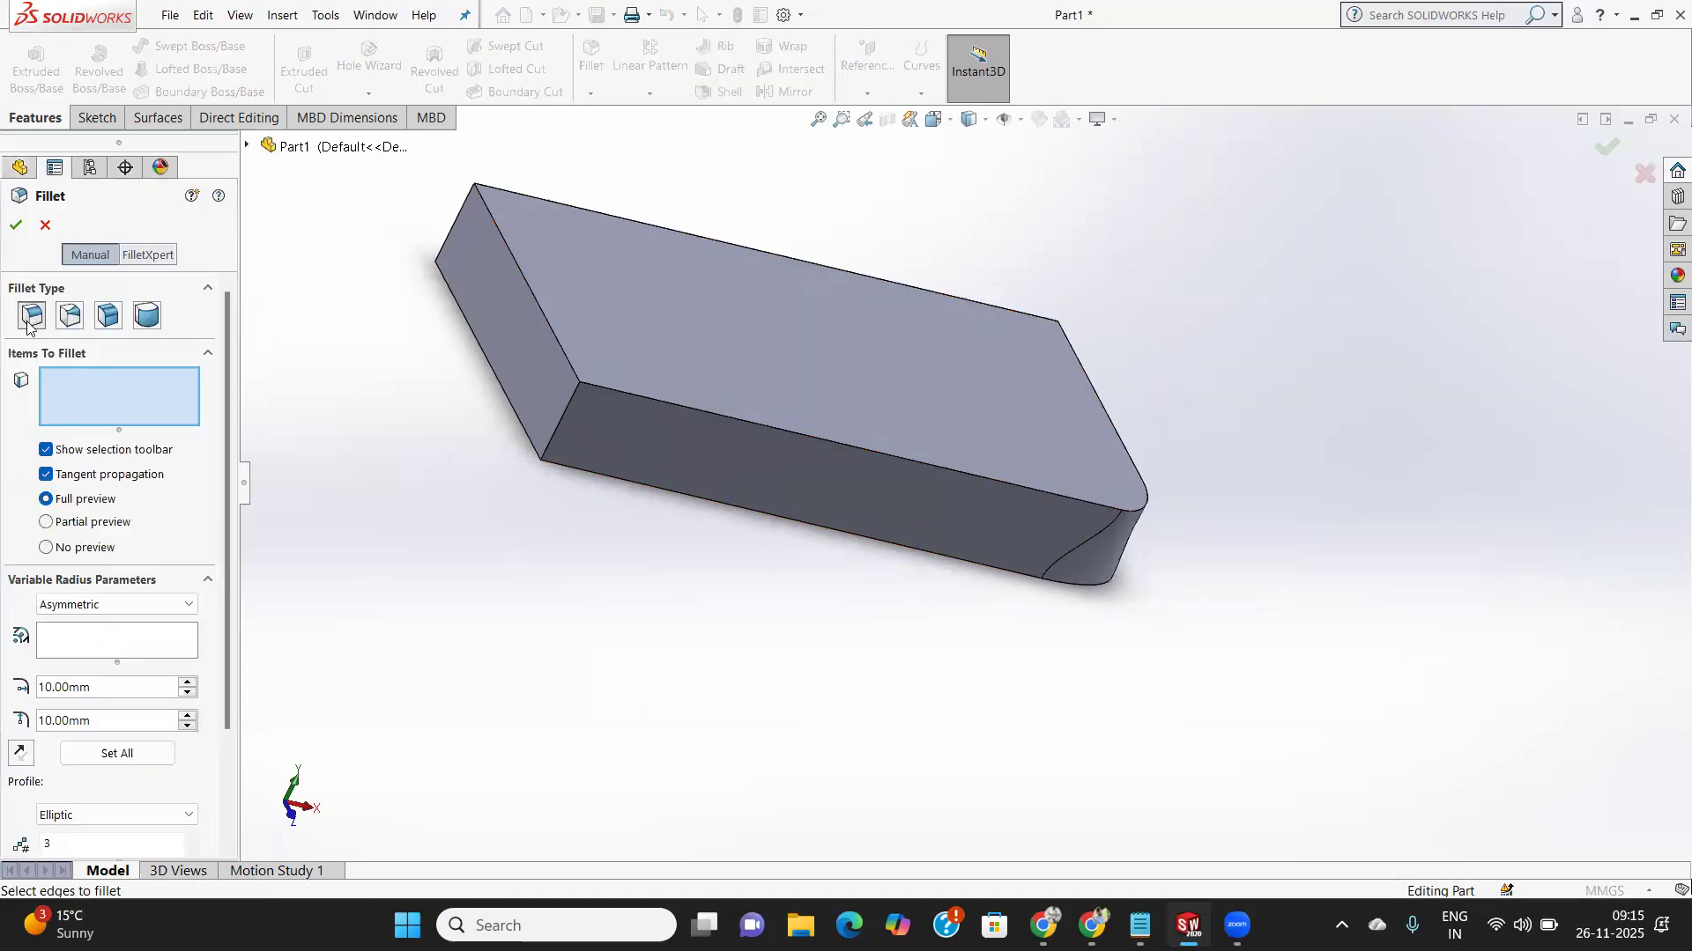
{"action": "left_click", "coordinate": [566, 414]}
Make the constant size fillet asymmetric with radii of 10 mm and 20 mm and apply it.
{"action": "left_click", "coordinate": [84, 604]}
{"action": "left_click", "coordinate": [79, 626]}
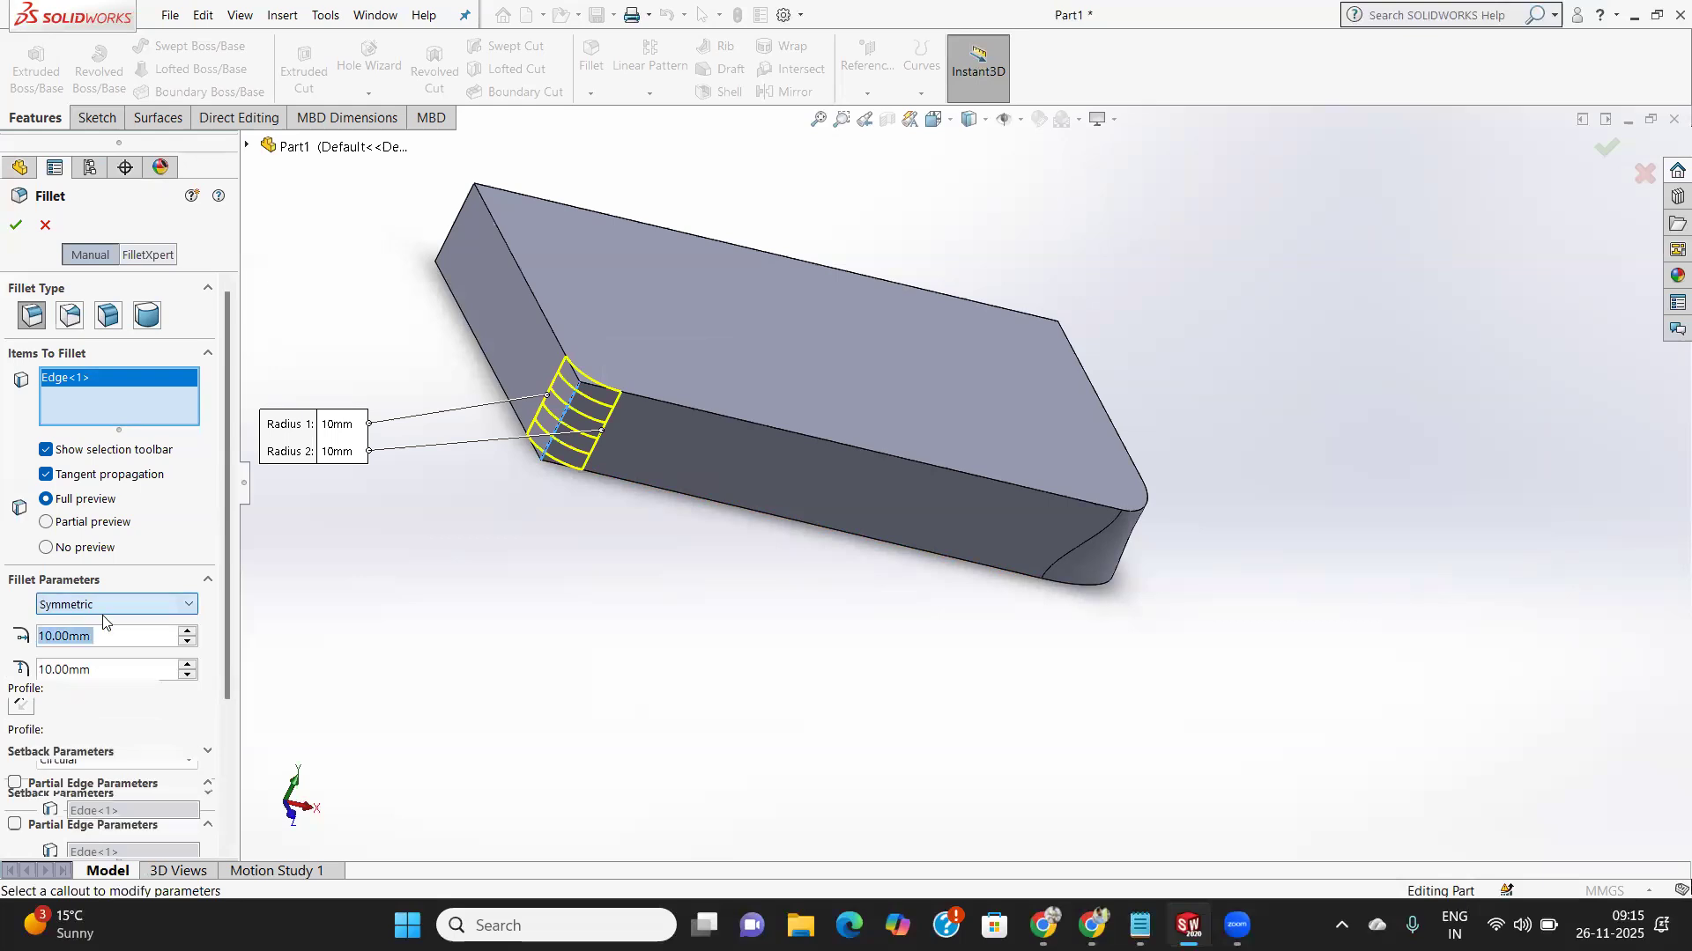
{"action": "left_click", "coordinate": [122, 606]}
{"action": "left_click", "coordinate": [80, 635]}
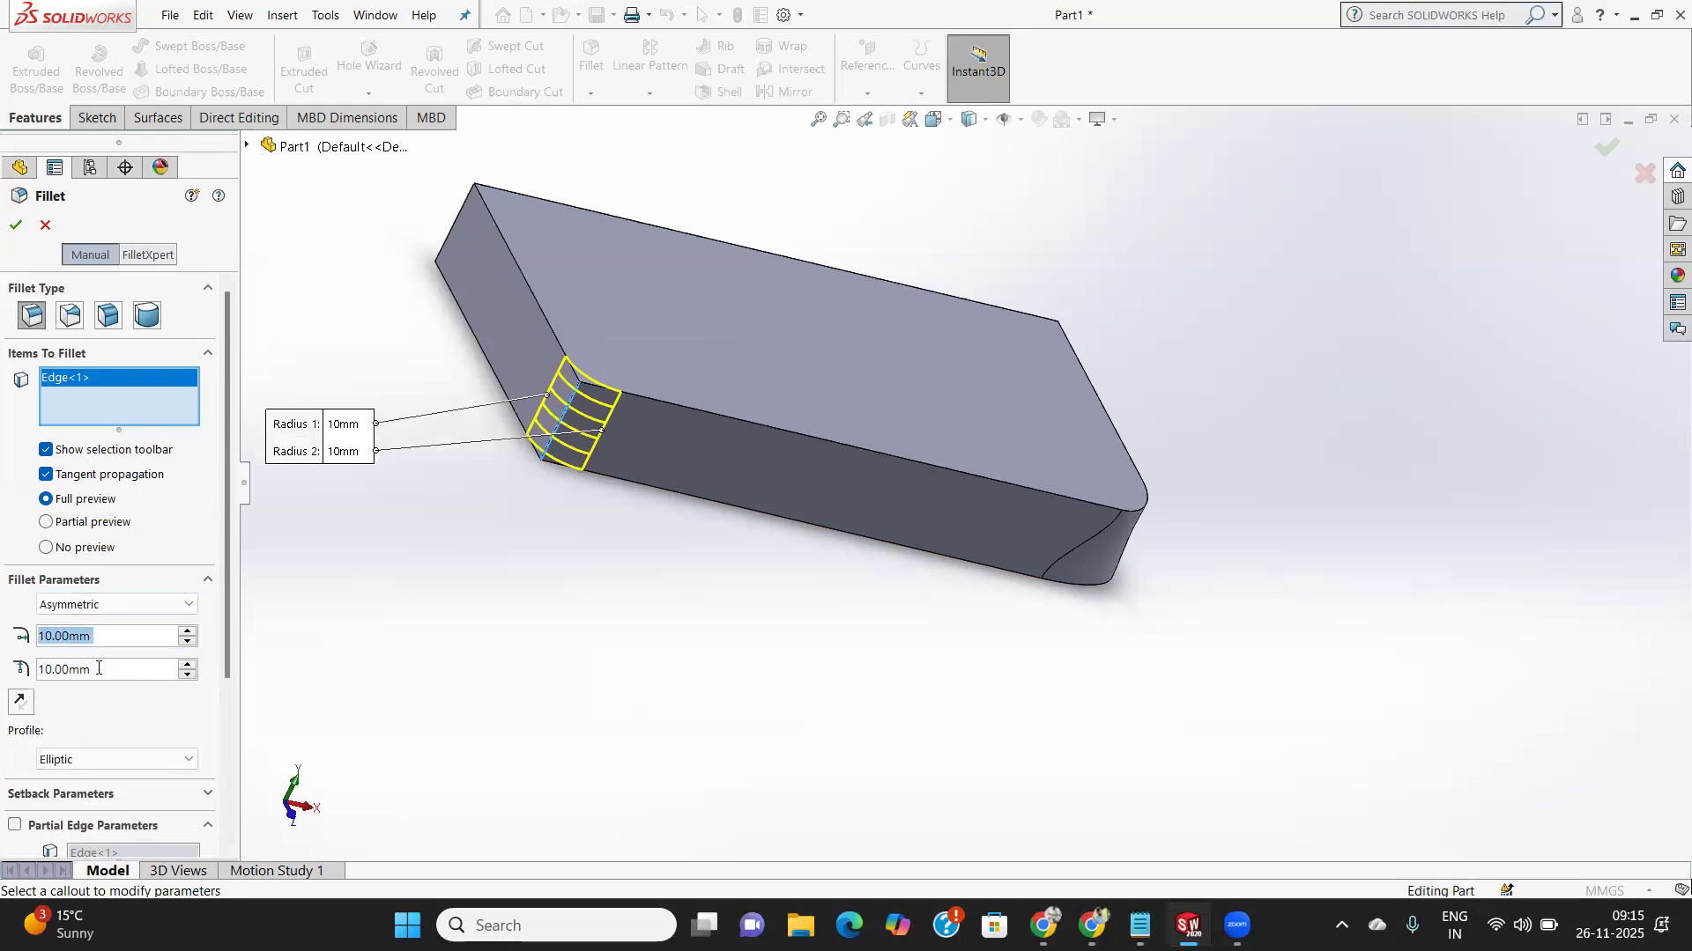
{"action": "left_click_drag", "start_coordinate": [99, 669], "coordinate": [30, 669]}
{"action": "type", "text": "20"}
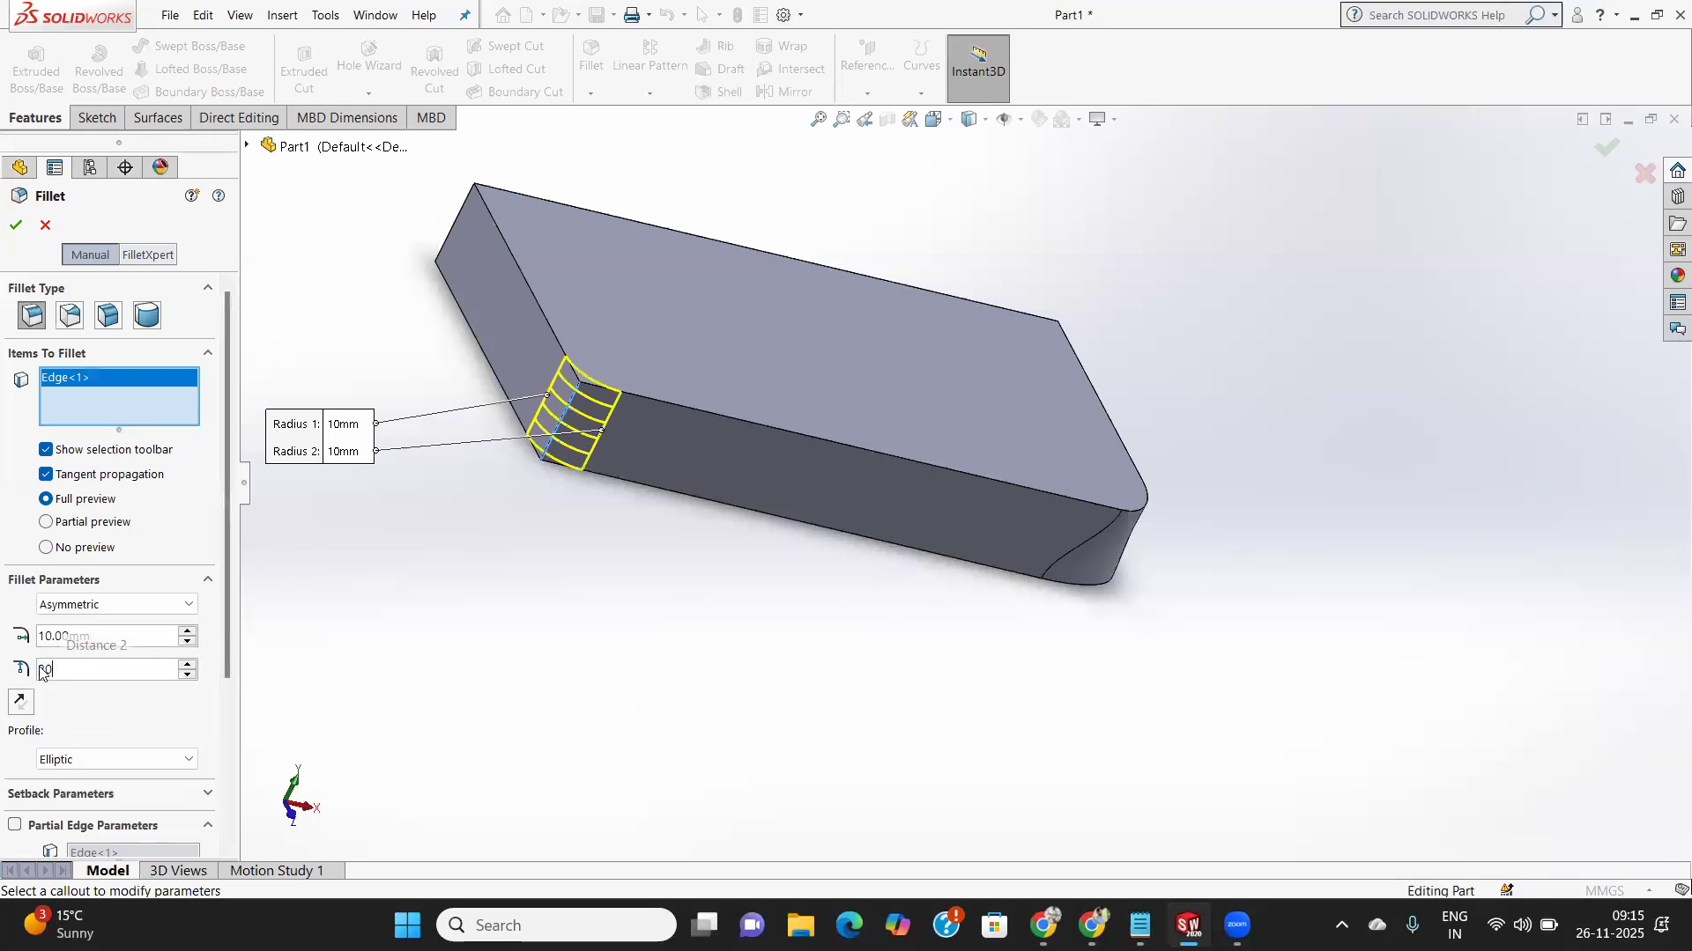
{"action": "key", "text": "Return"}
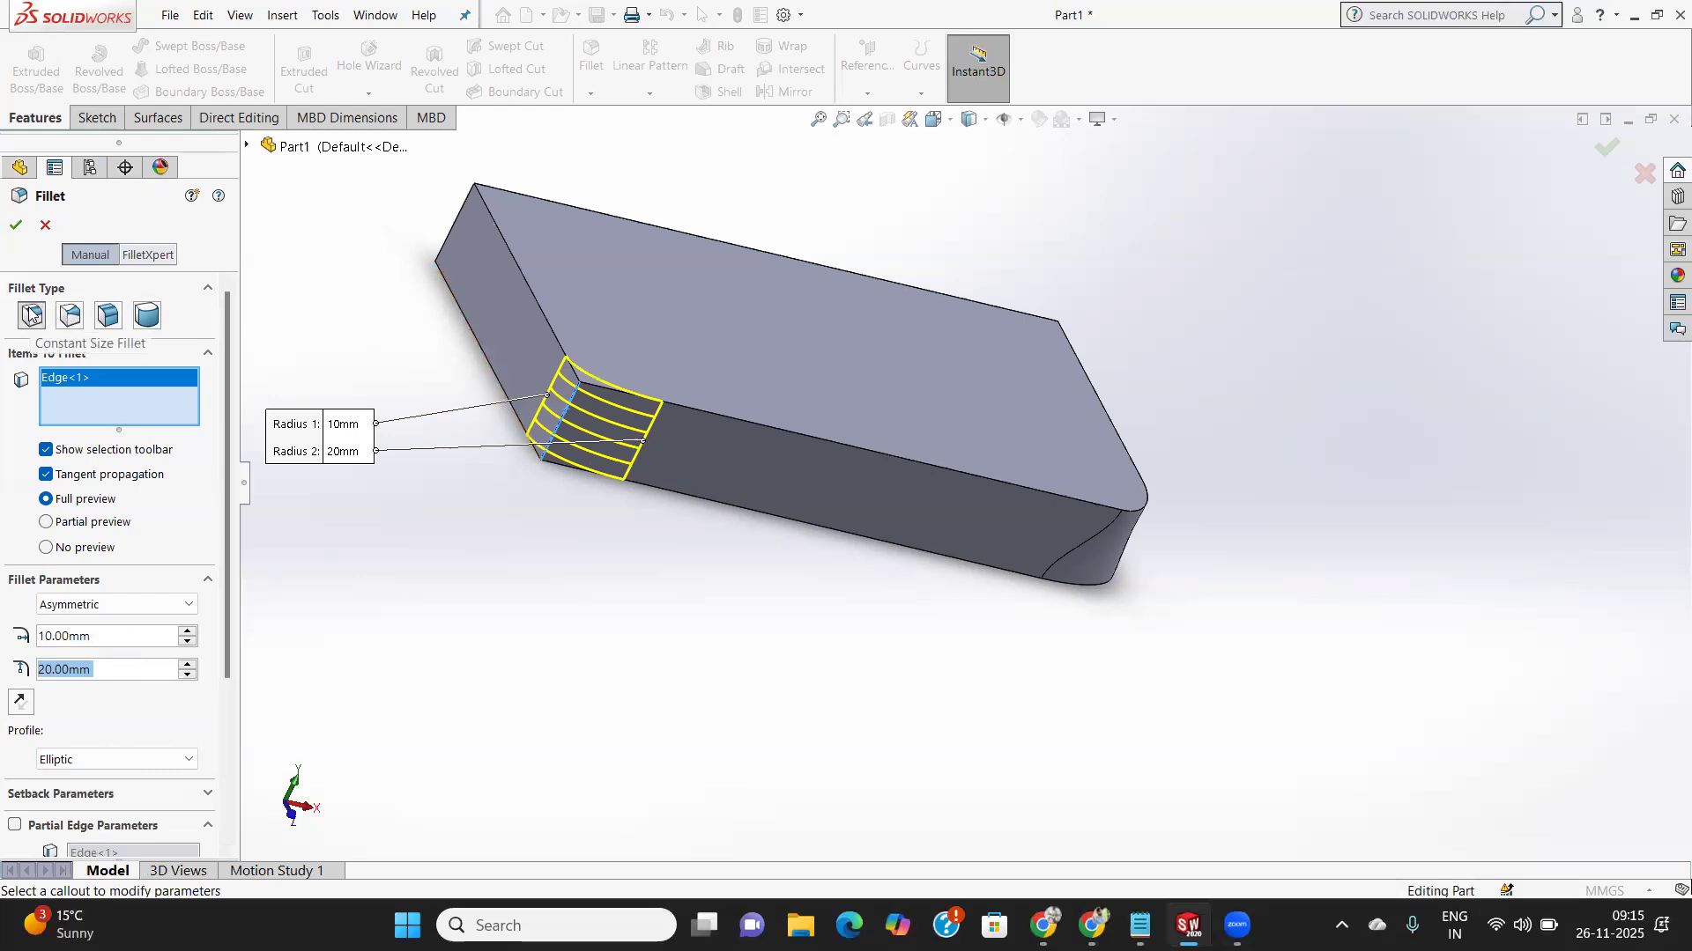
{"action": "left_click", "coordinate": [15, 224]}
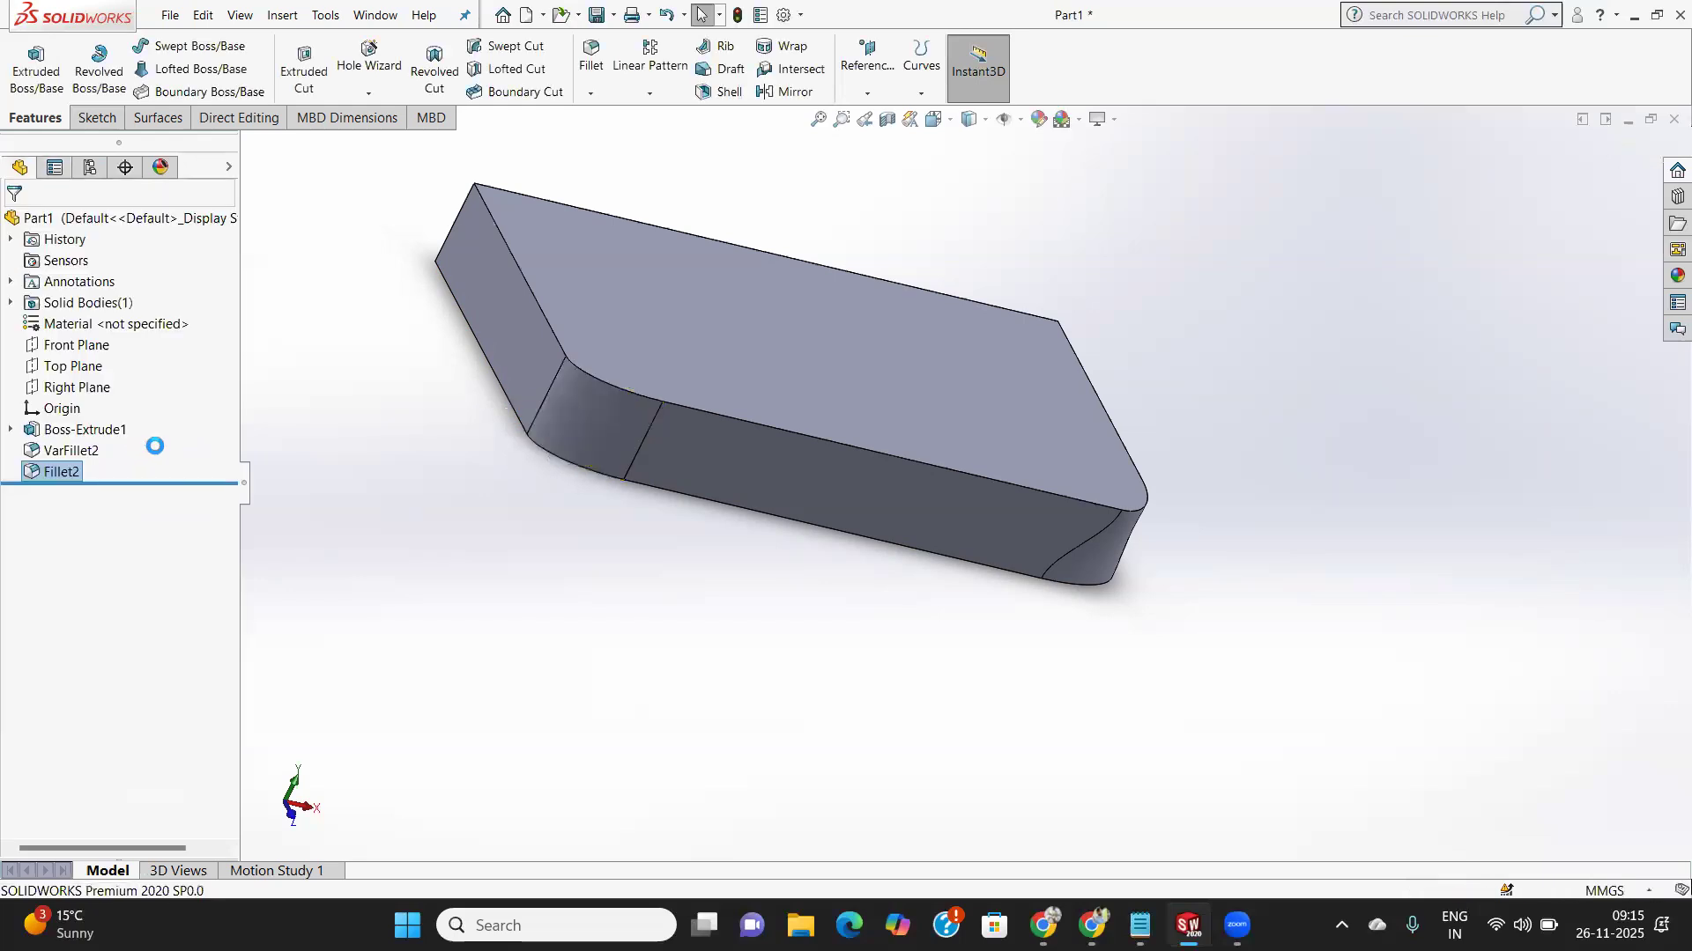
Delete the asymmetric constant size fillet feature from the block.
{"action": "middle_click_drag", "start_coordinate": [573, 416], "coordinate": [574, 473]}
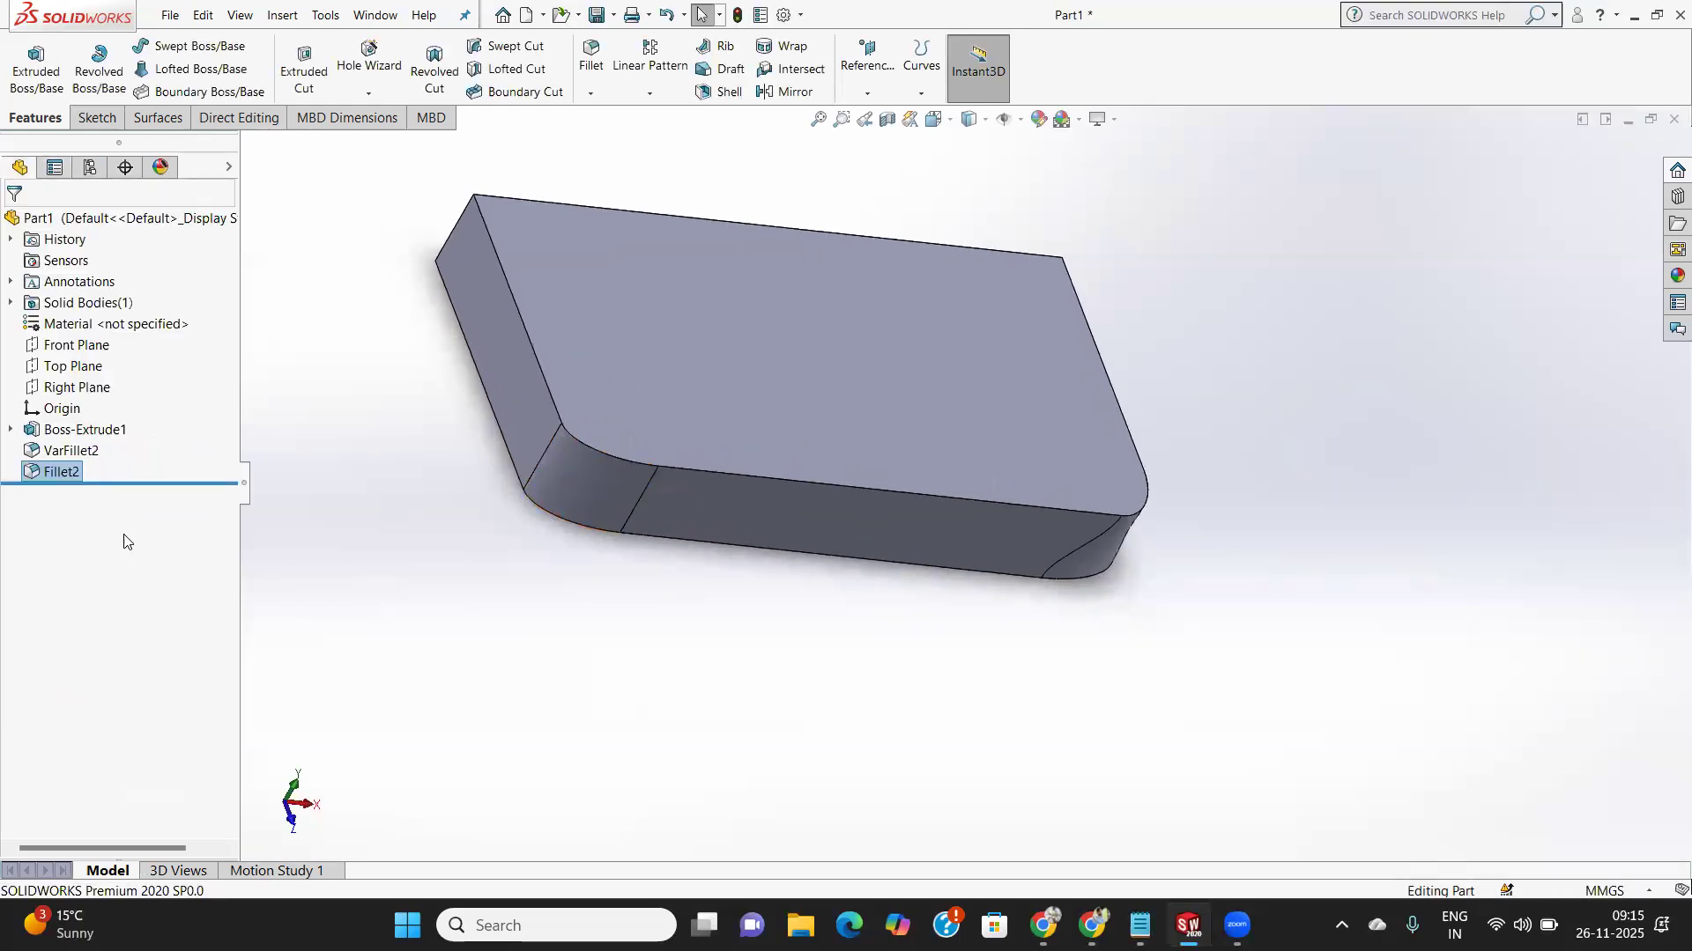
{"action": "right_click", "coordinate": [51, 476]}
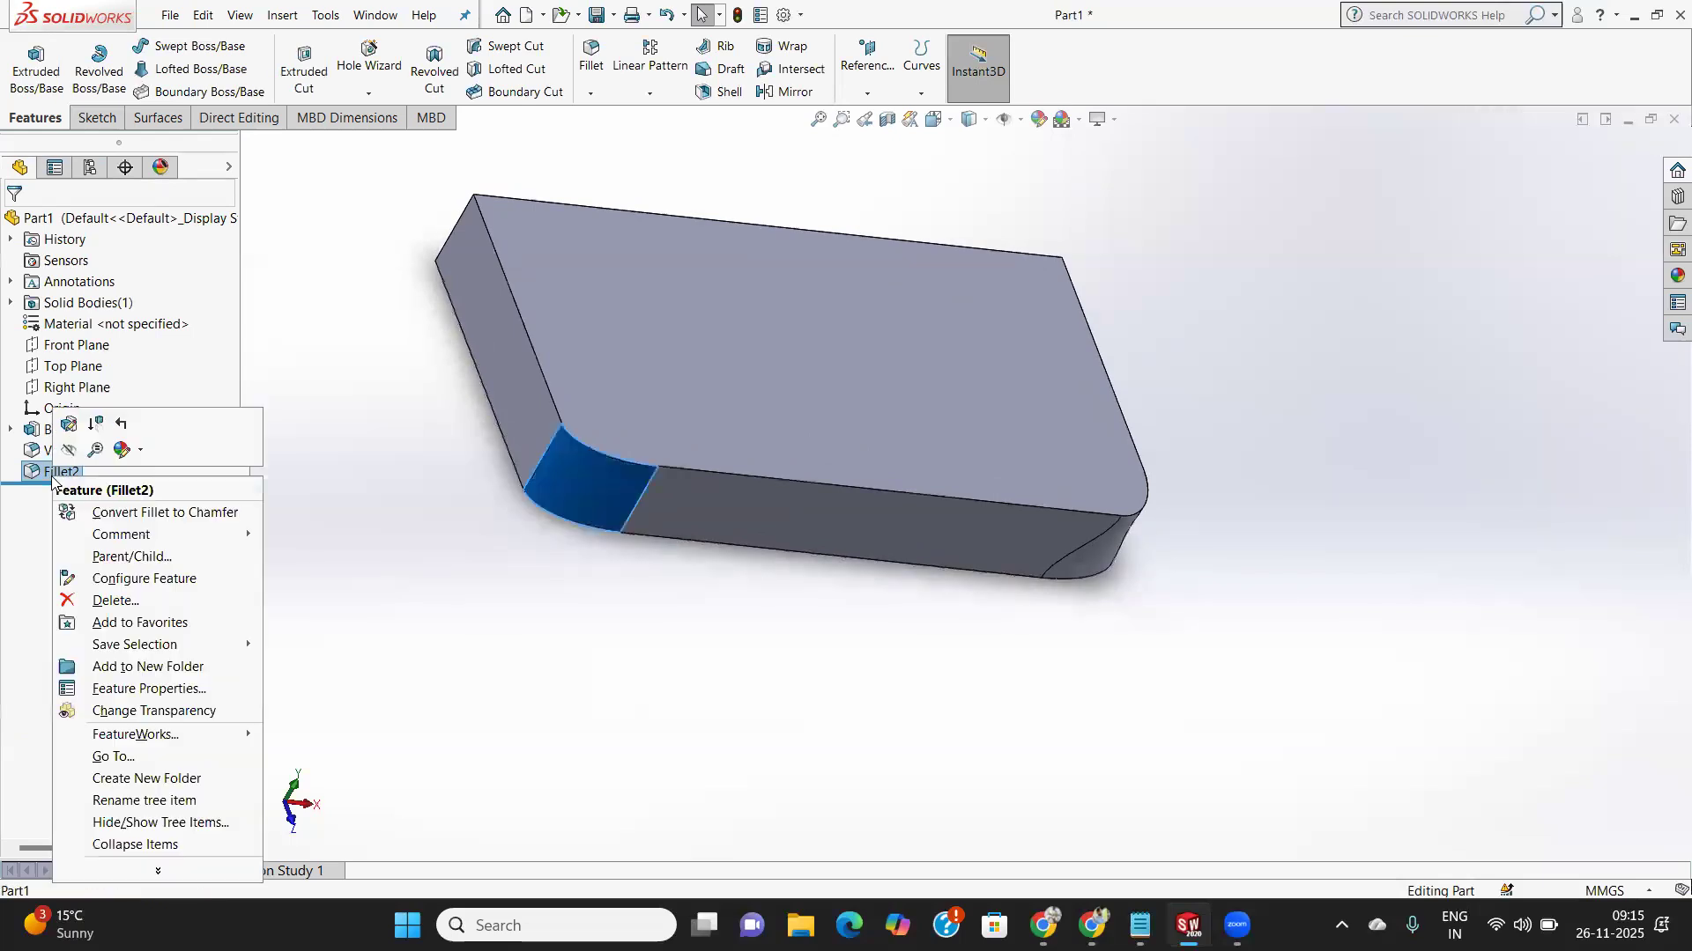
{"action": "left_click", "coordinate": [120, 602]}
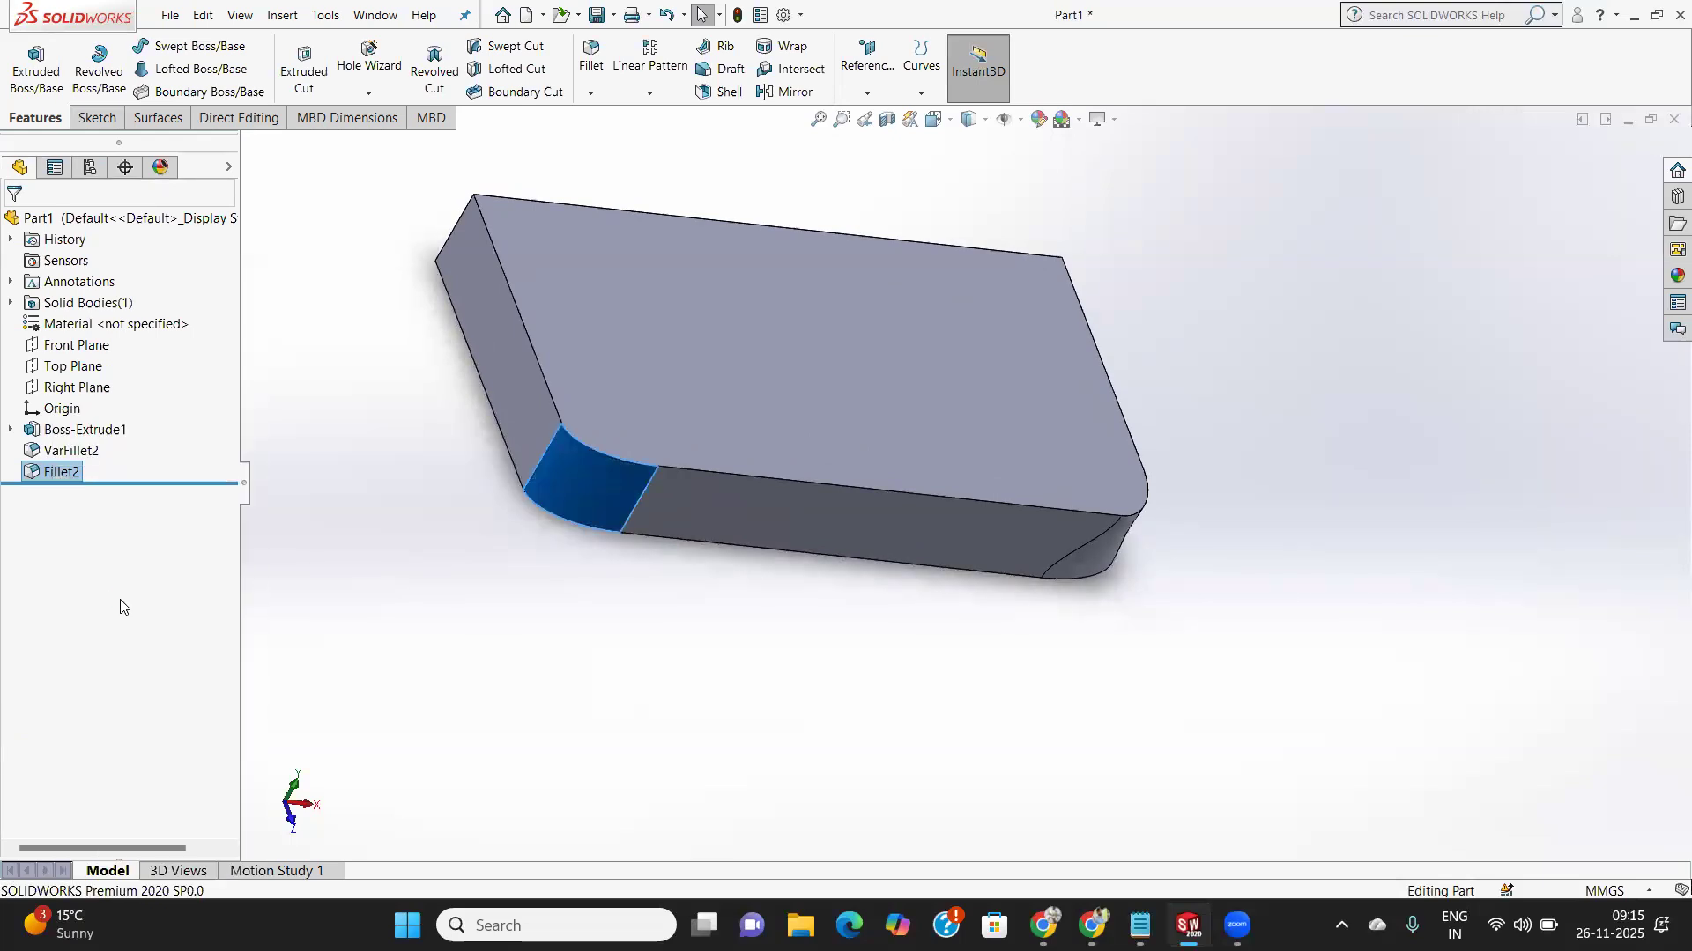
{"action": "left_click", "coordinate": [951, 353]}
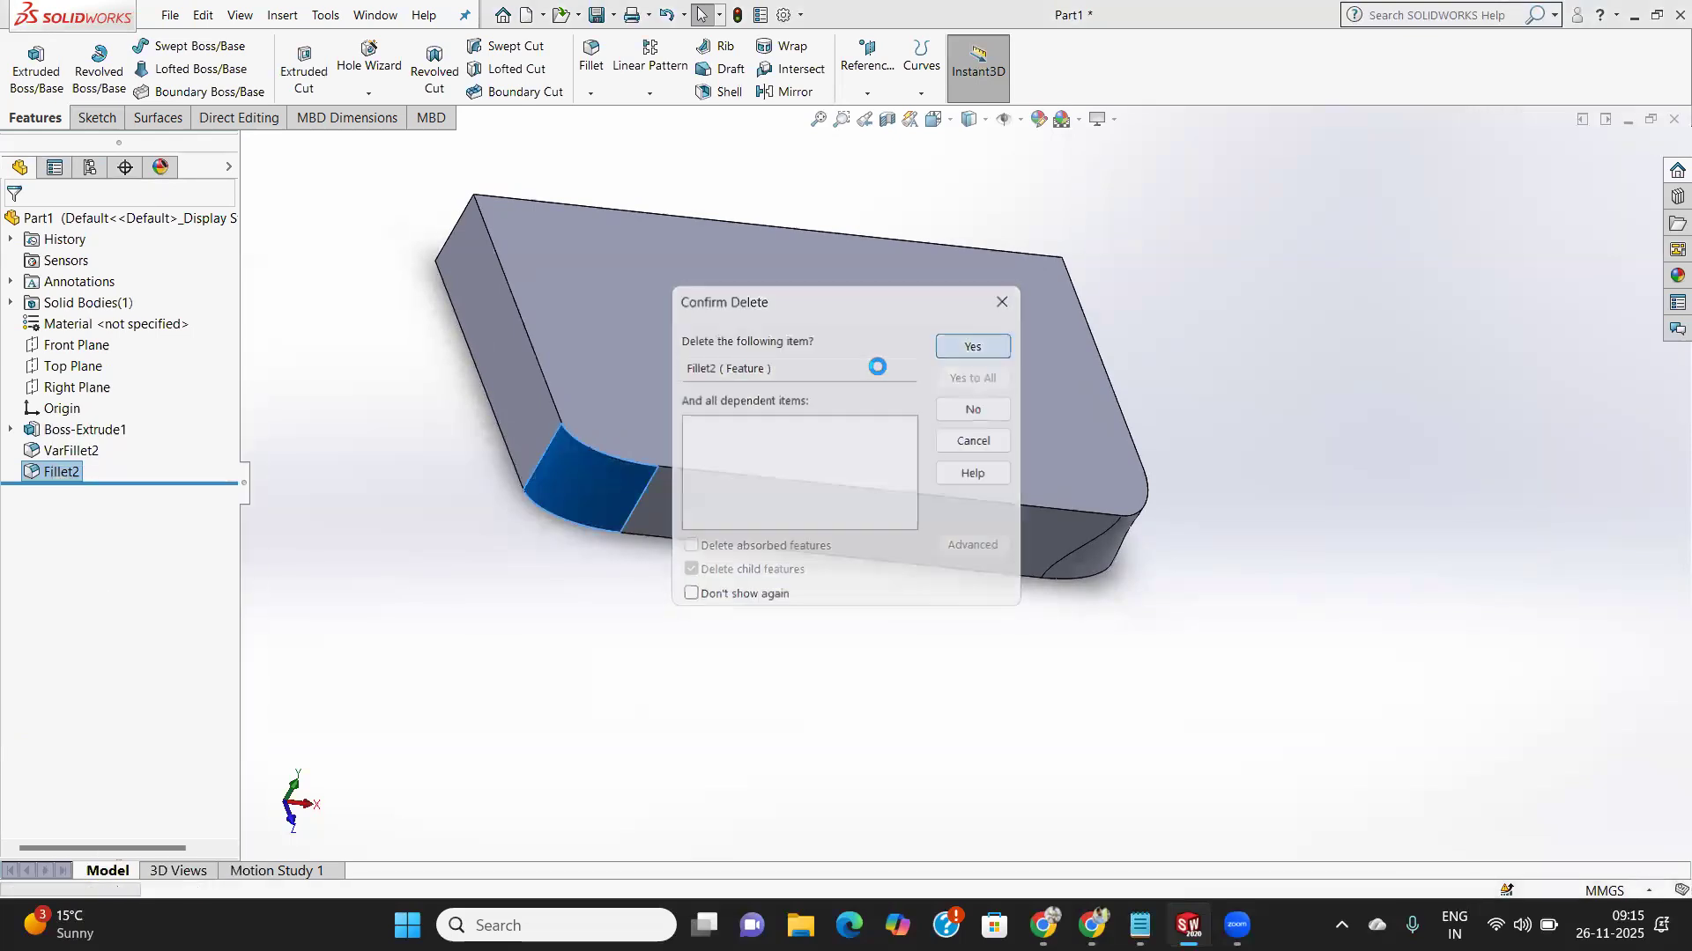
Delete the remaining asymmetric variable size fillet feature, restoring the plain block.
{"action": "left_click", "coordinate": [67, 452]}
{"action": "right_click", "coordinate": [66, 457]}
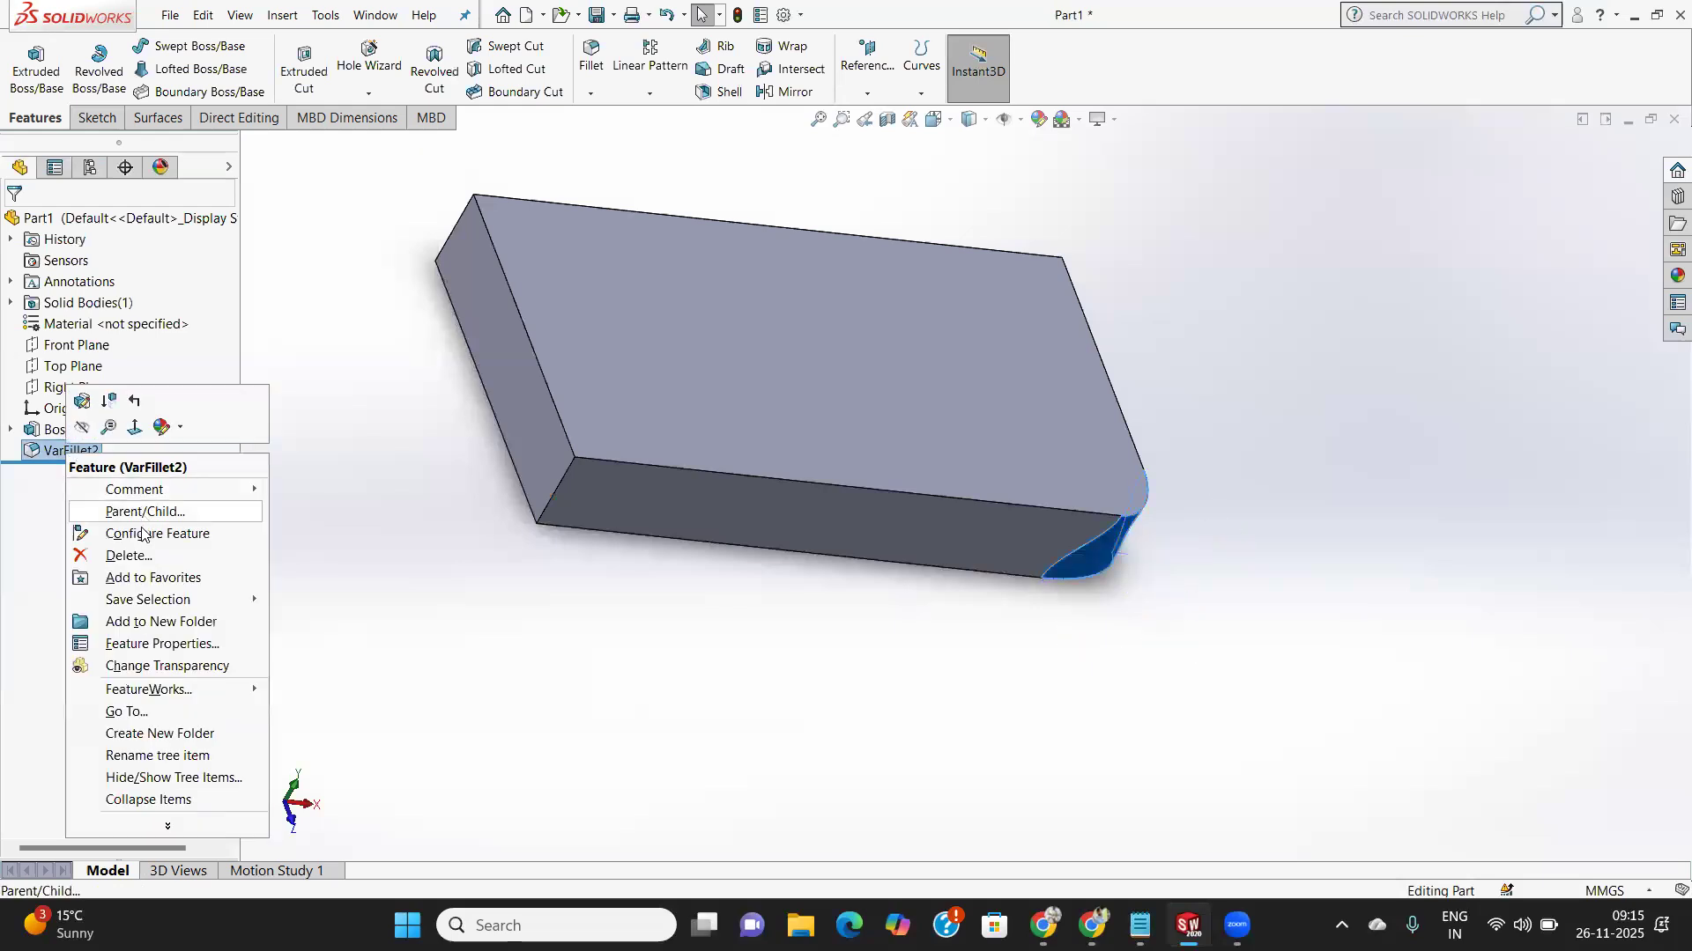
{"action": "left_click", "coordinate": [139, 557]}
{"action": "left_click", "coordinate": [970, 352]}
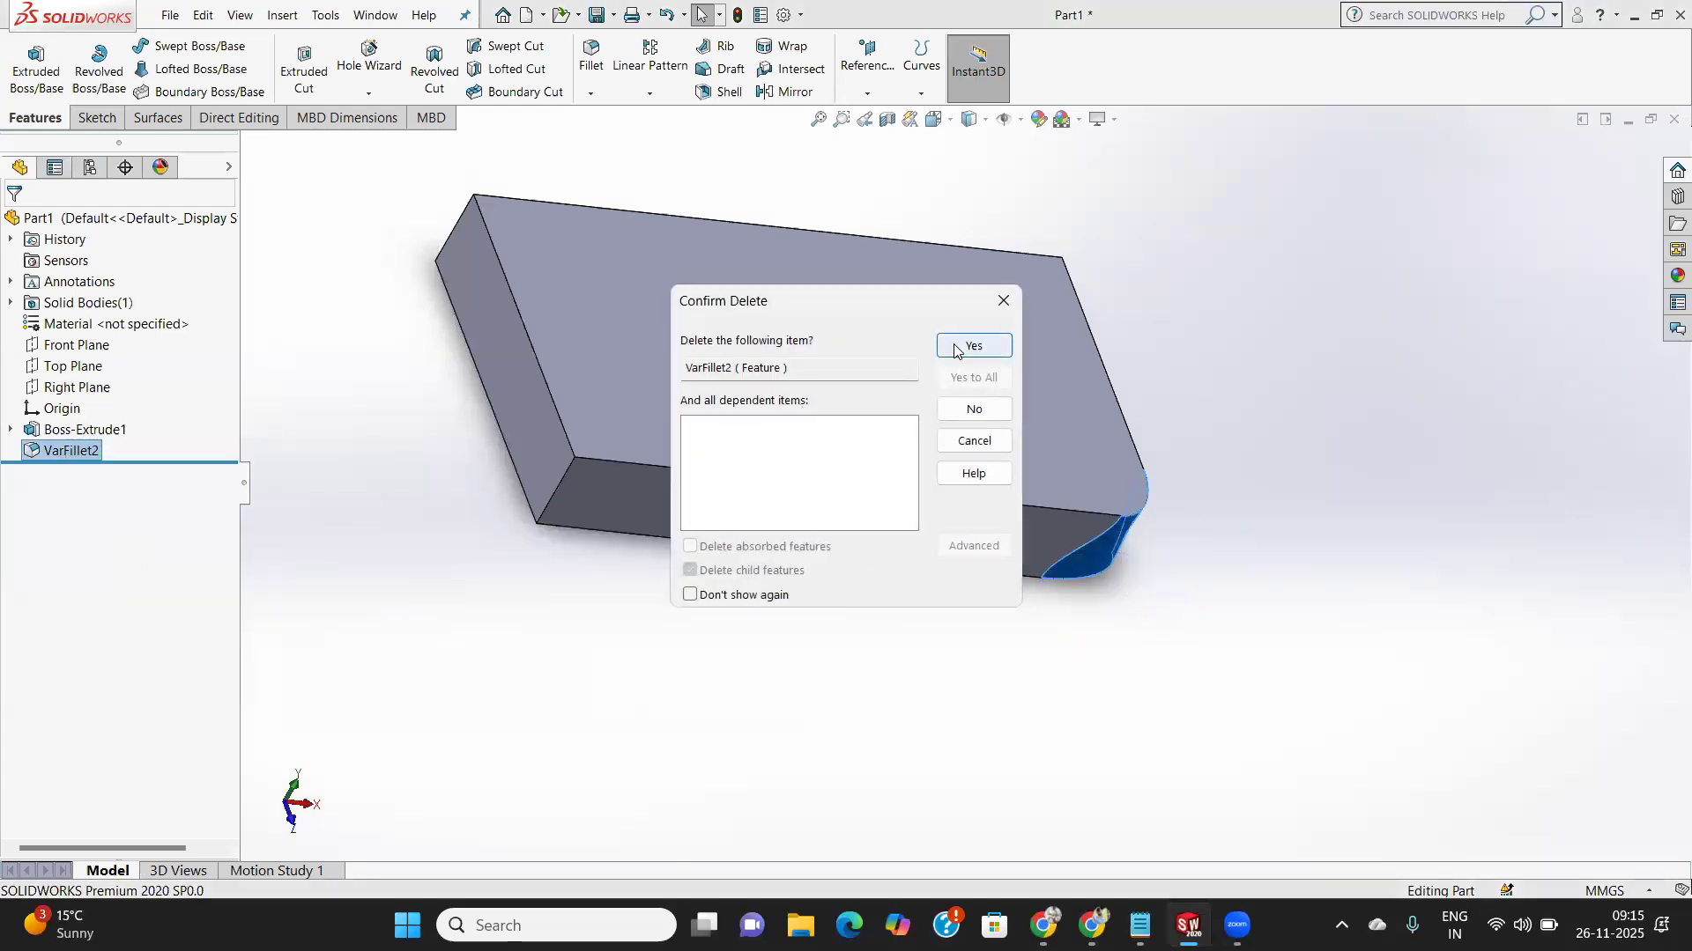
Start a face fillet with the block's right end face as face set 1 and its top face as face set 2.
{"action": "left_click", "coordinate": [592, 62]}
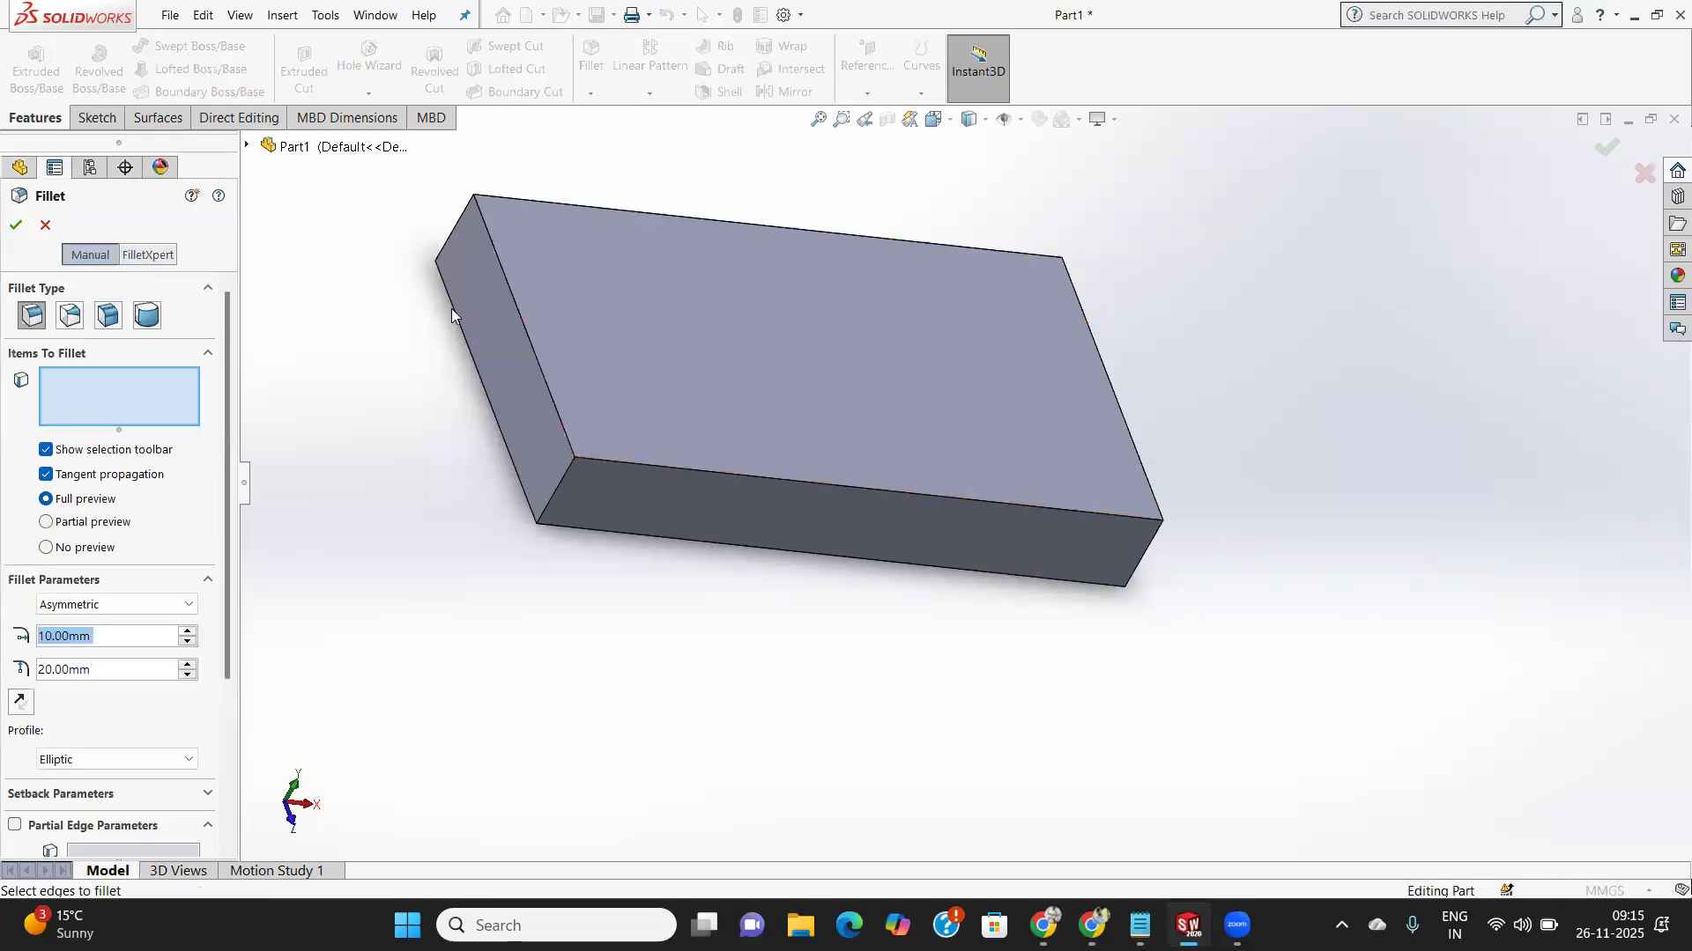
{"action": "left_click", "coordinate": [109, 315]}
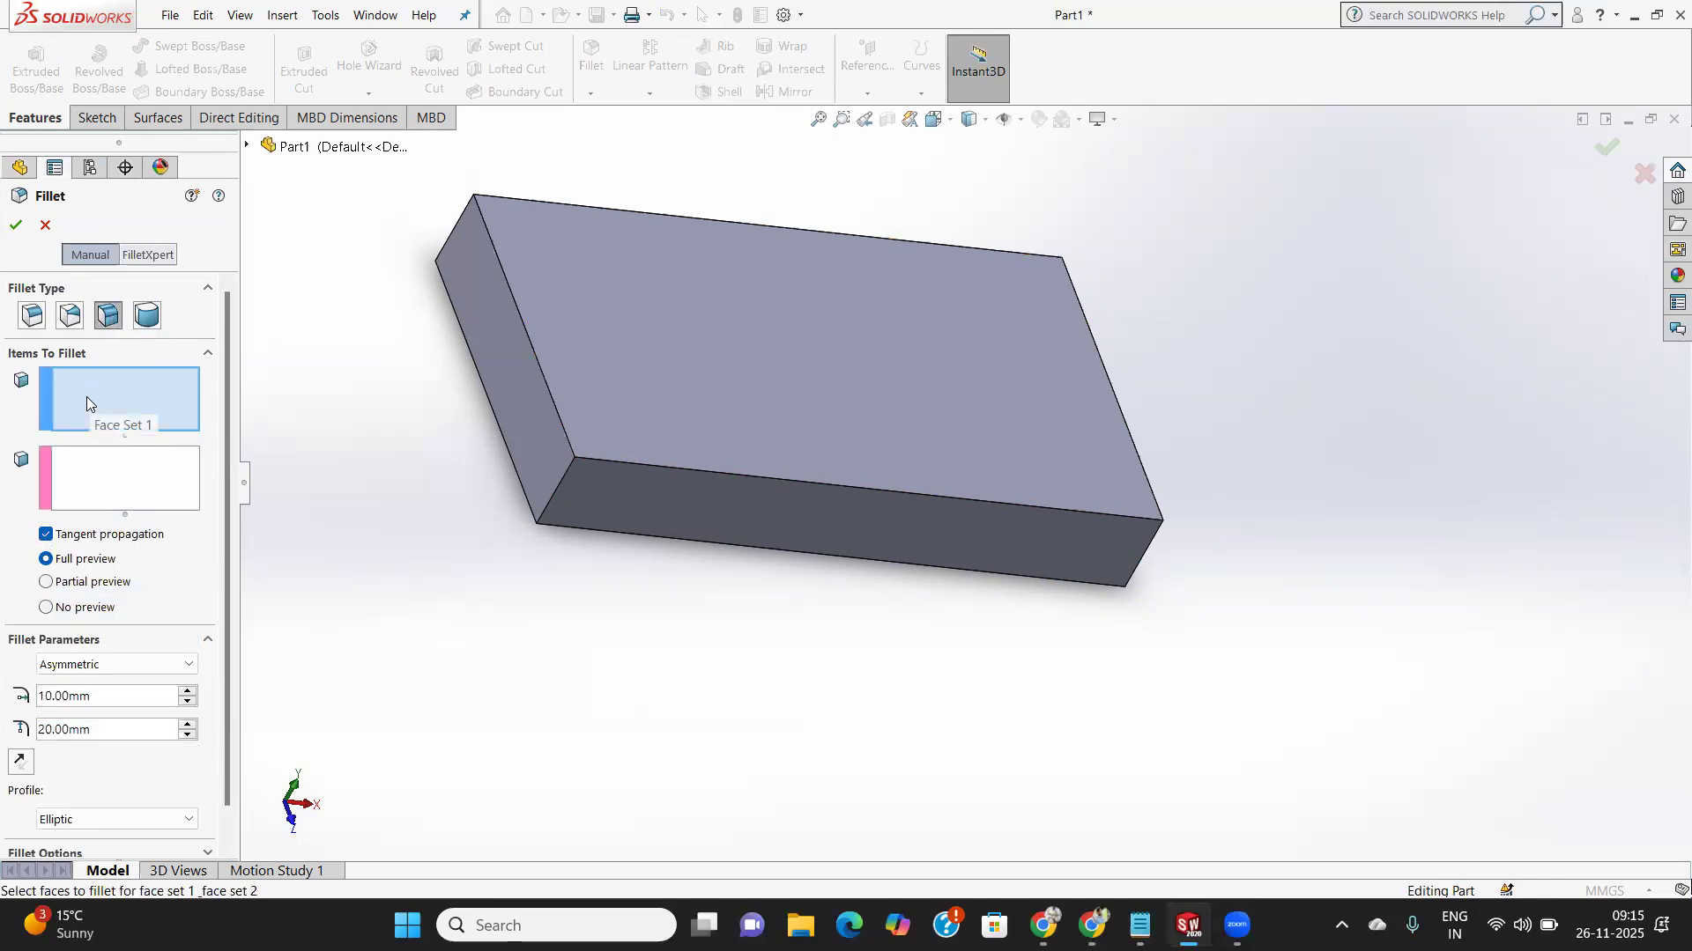
{"action": "middle_click_drag", "start_coordinate": [1219, 485], "coordinate": [1062, 439]}
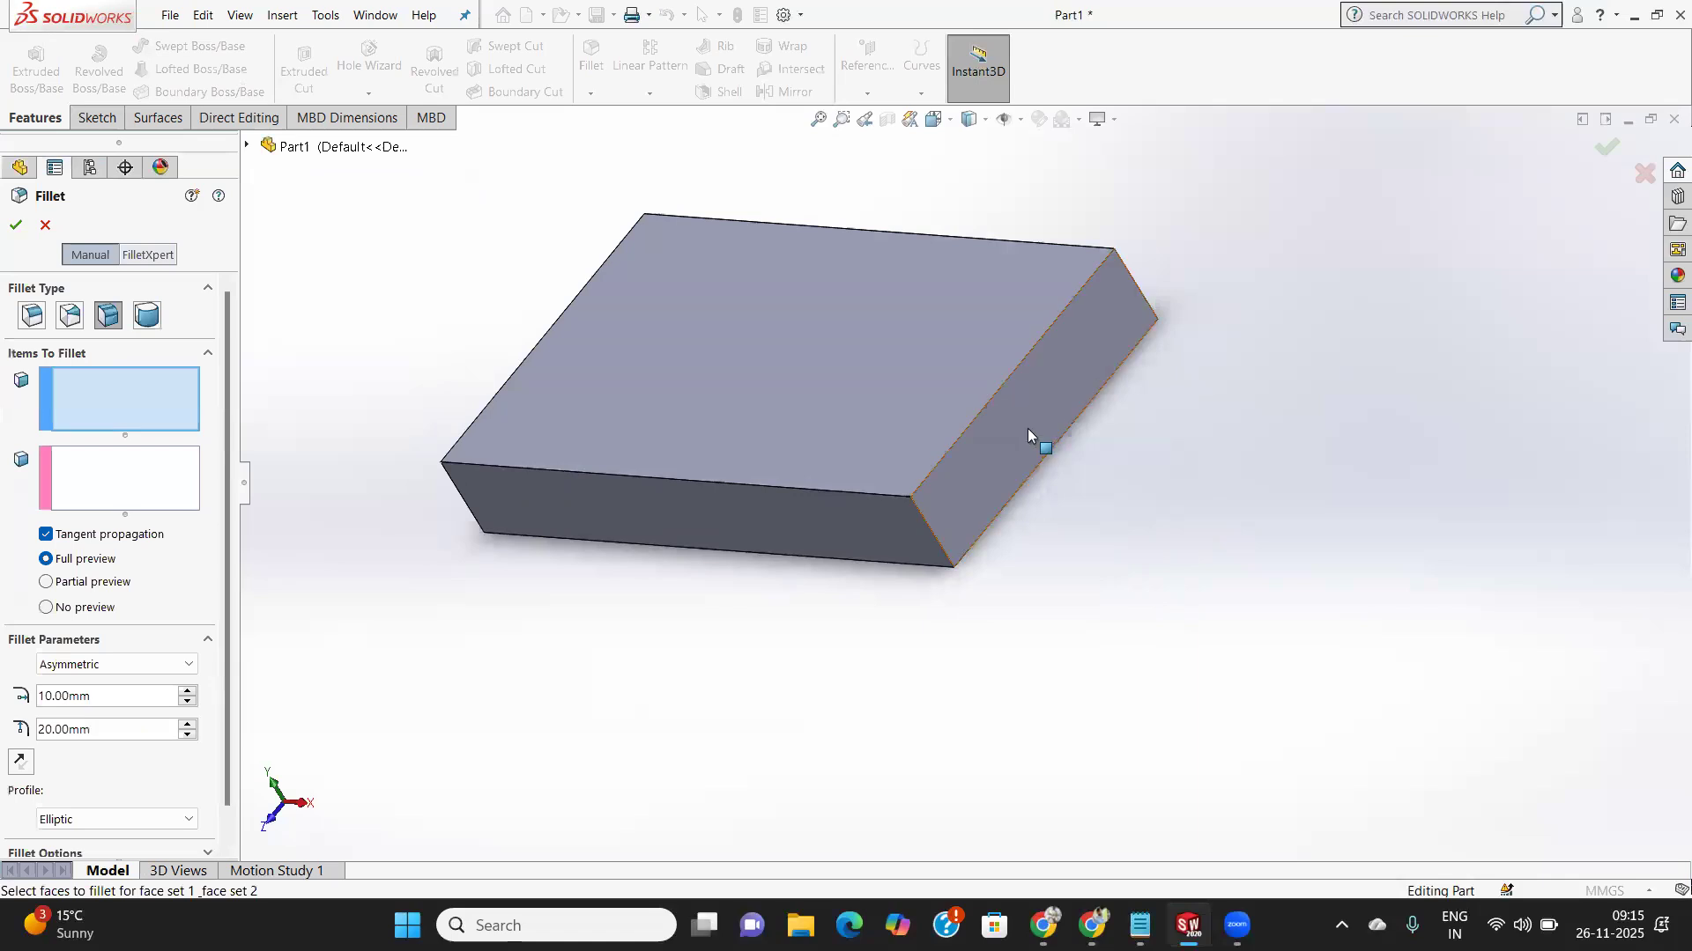
{"action": "left_click", "coordinate": [1022, 428]}
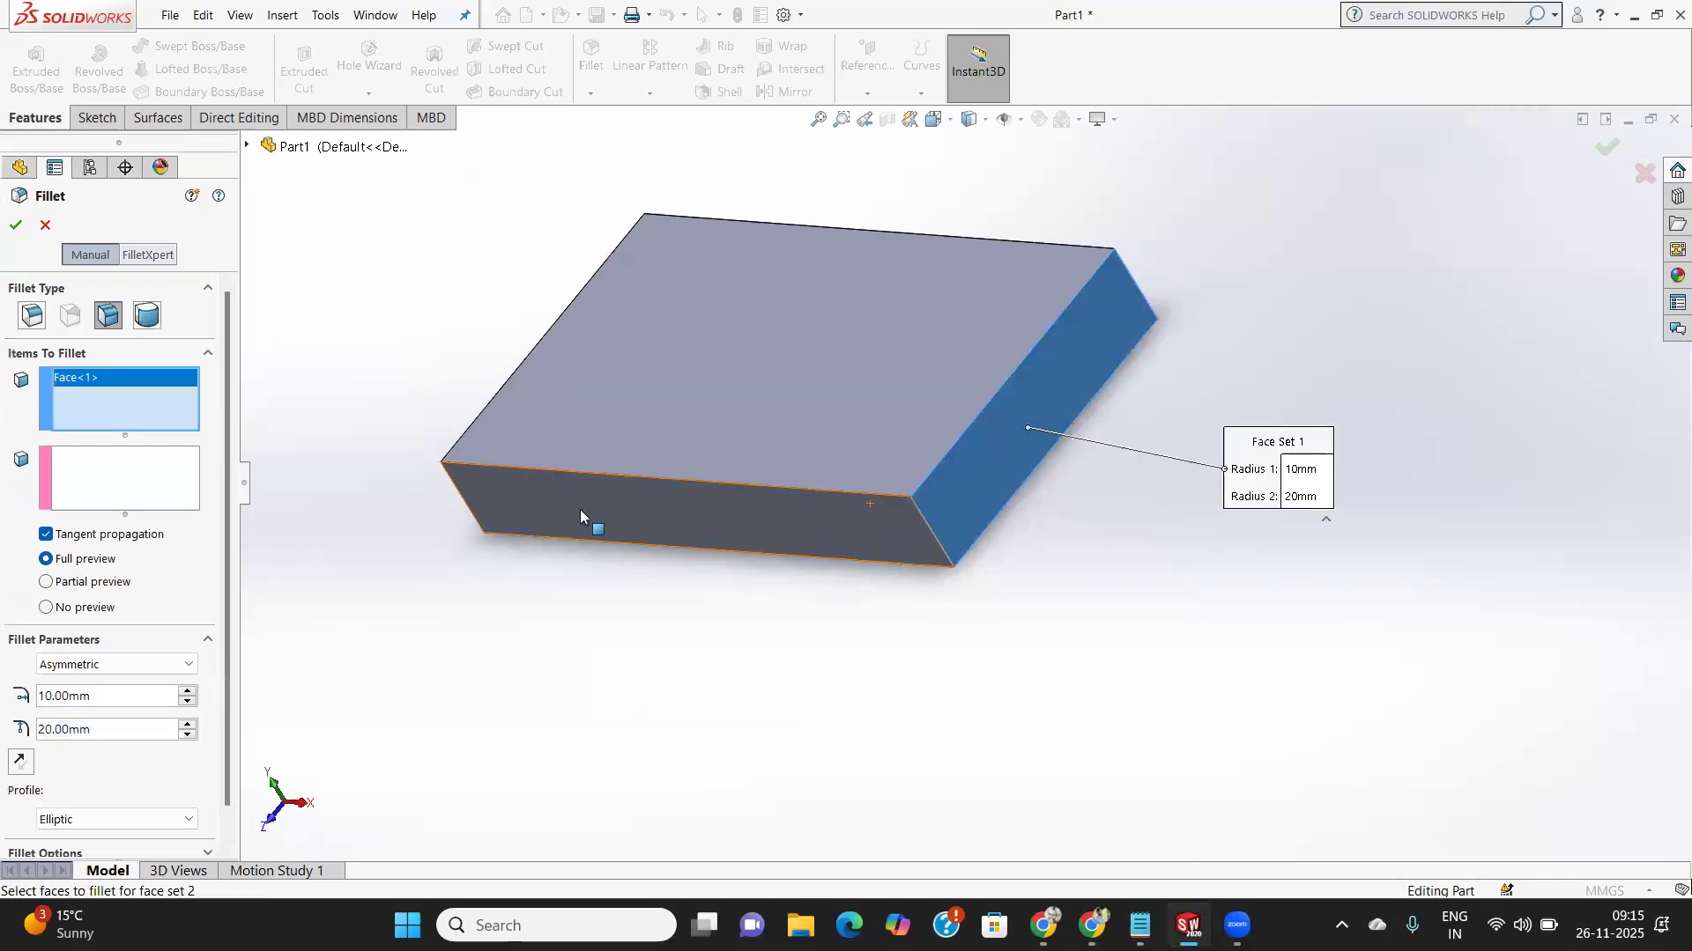
{"action": "left_click", "coordinate": [65, 477]}
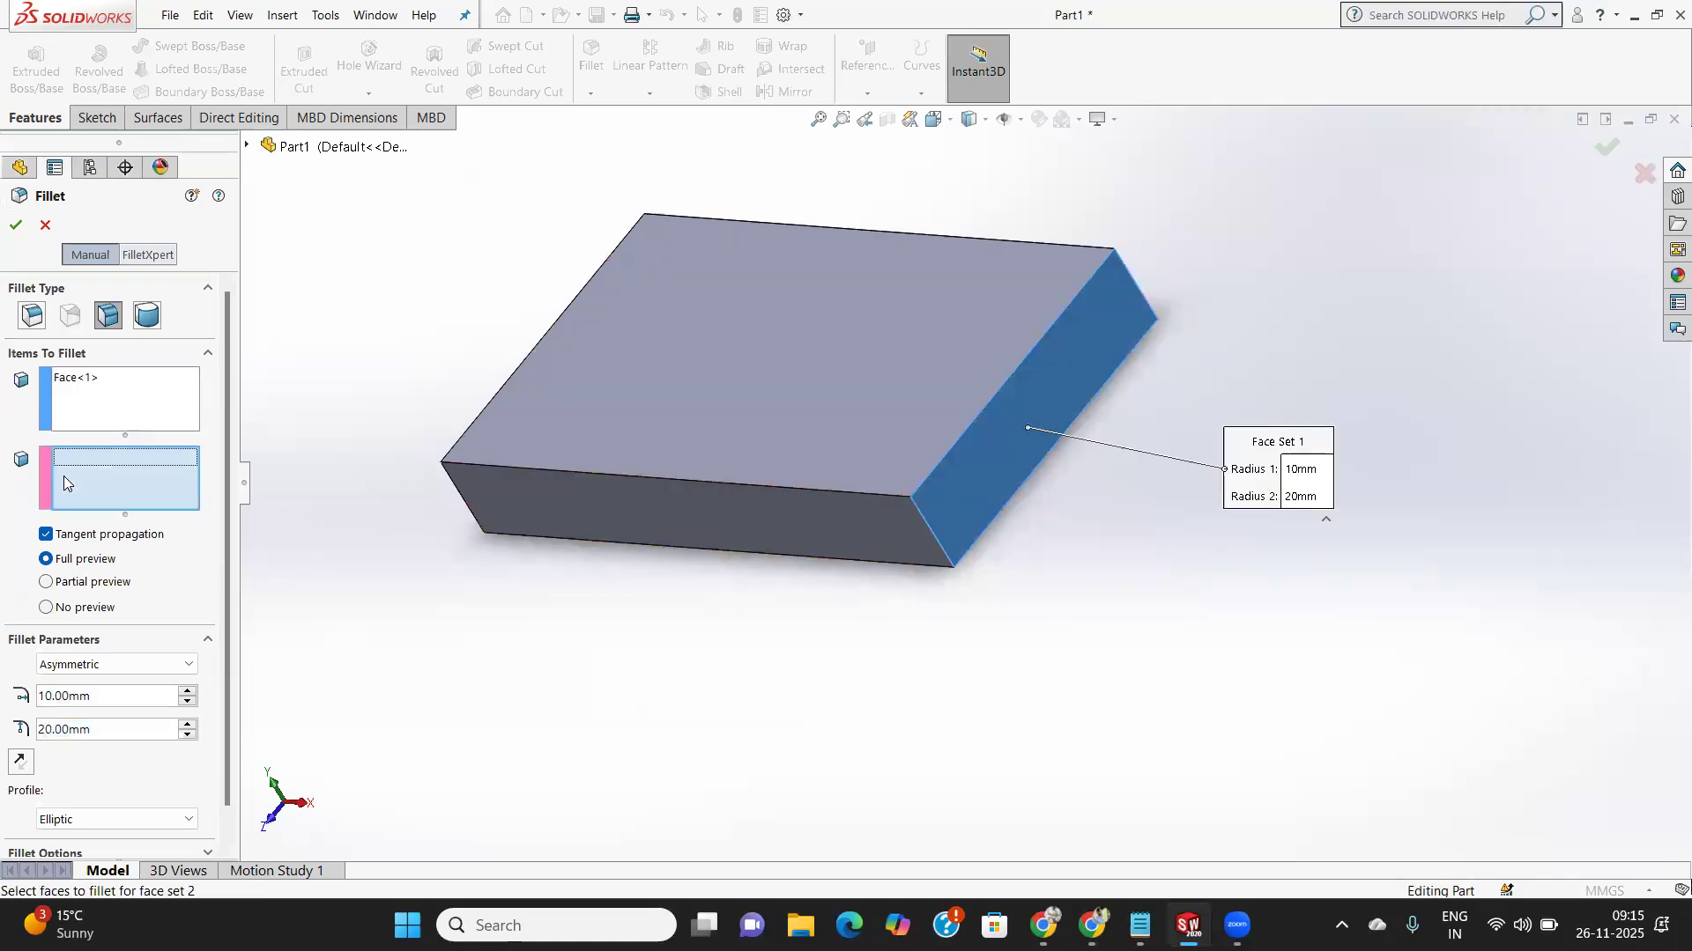
{"action": "left_click", "coordinate": [976, 420]}
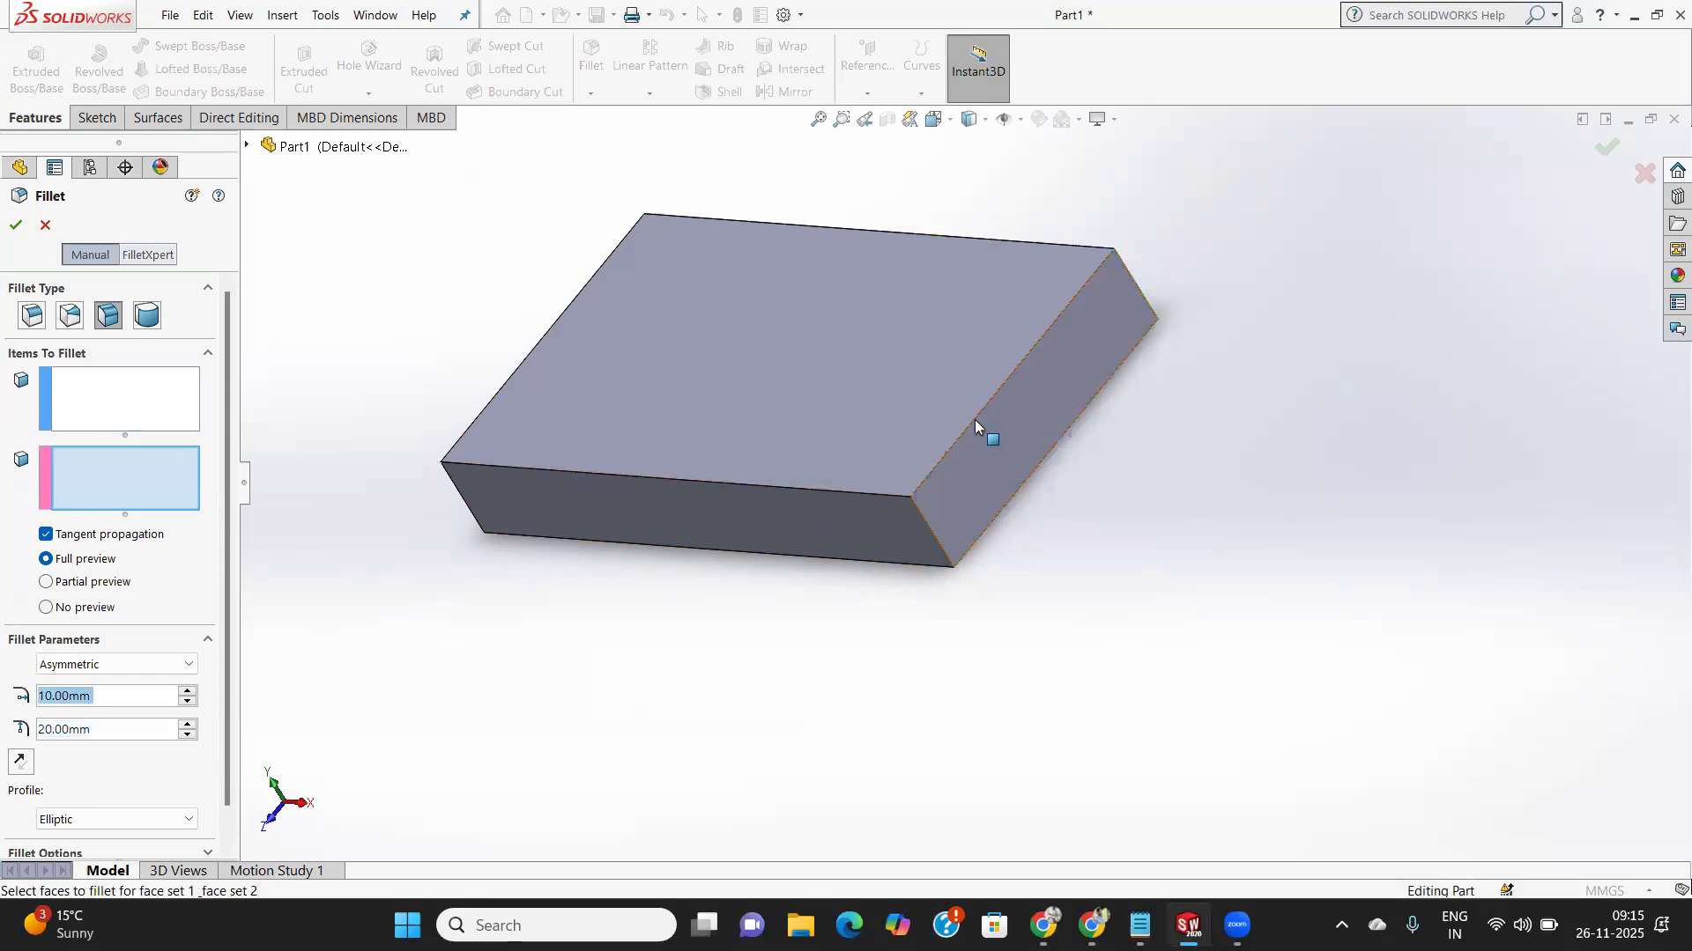
{"action": "left_click", "coordinate": [973, 420]}
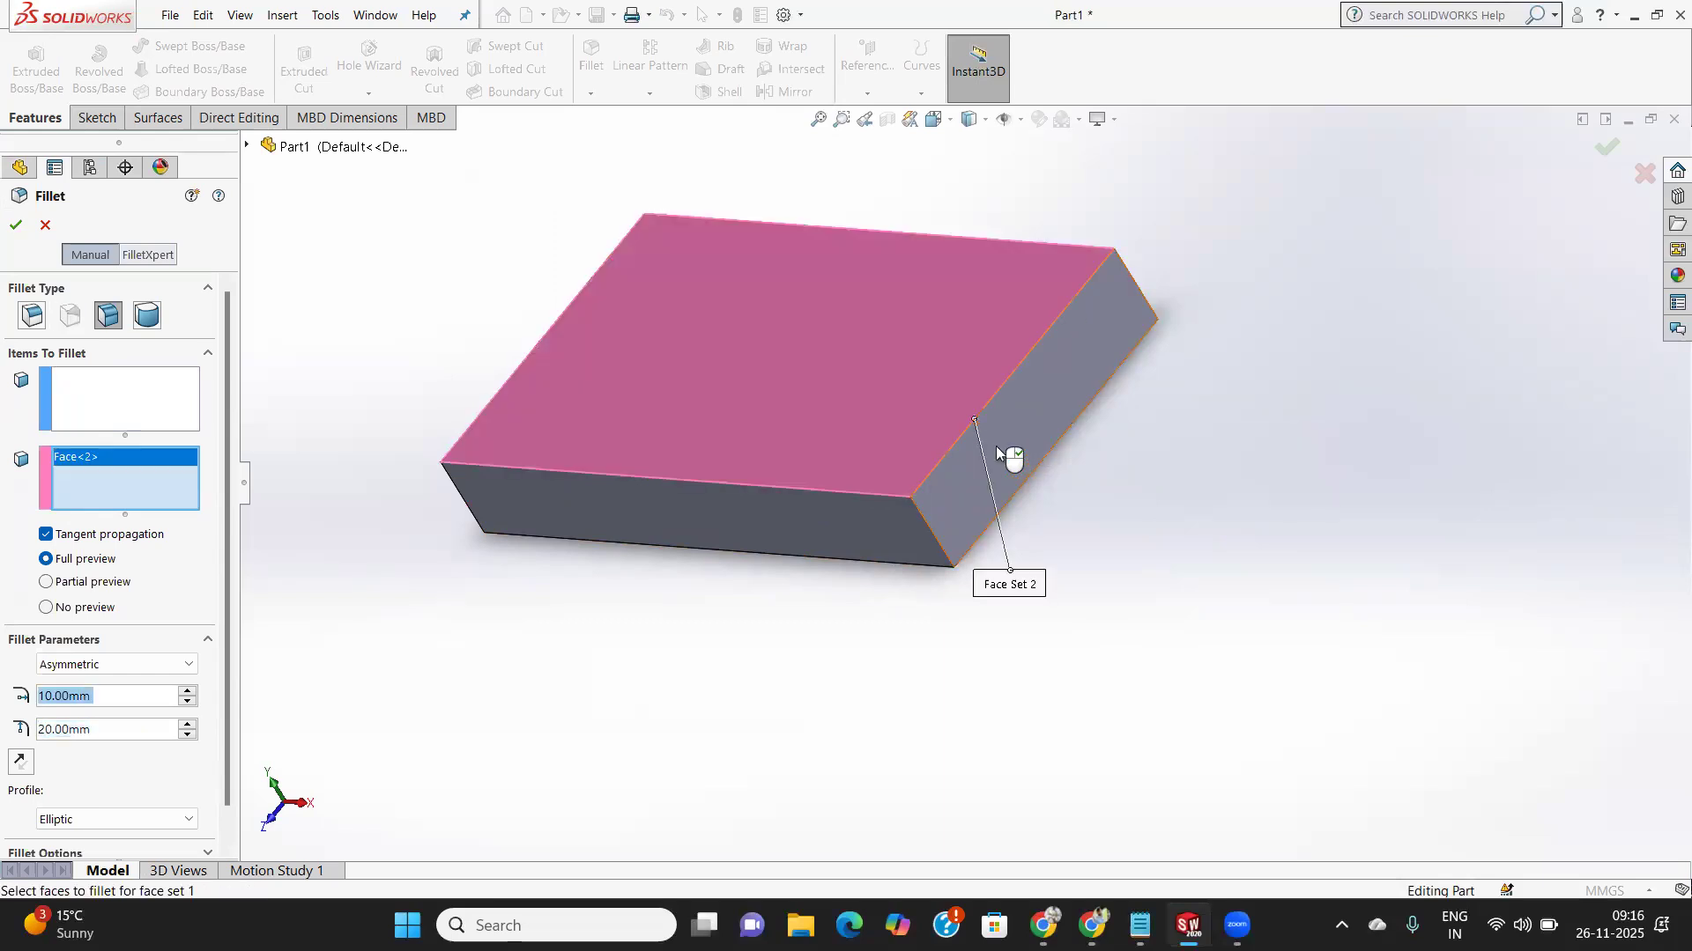
{"action": "left_click", "coordinate": [82, 397]}
{"action": "left_click", "coordinate": [1003, 437]}
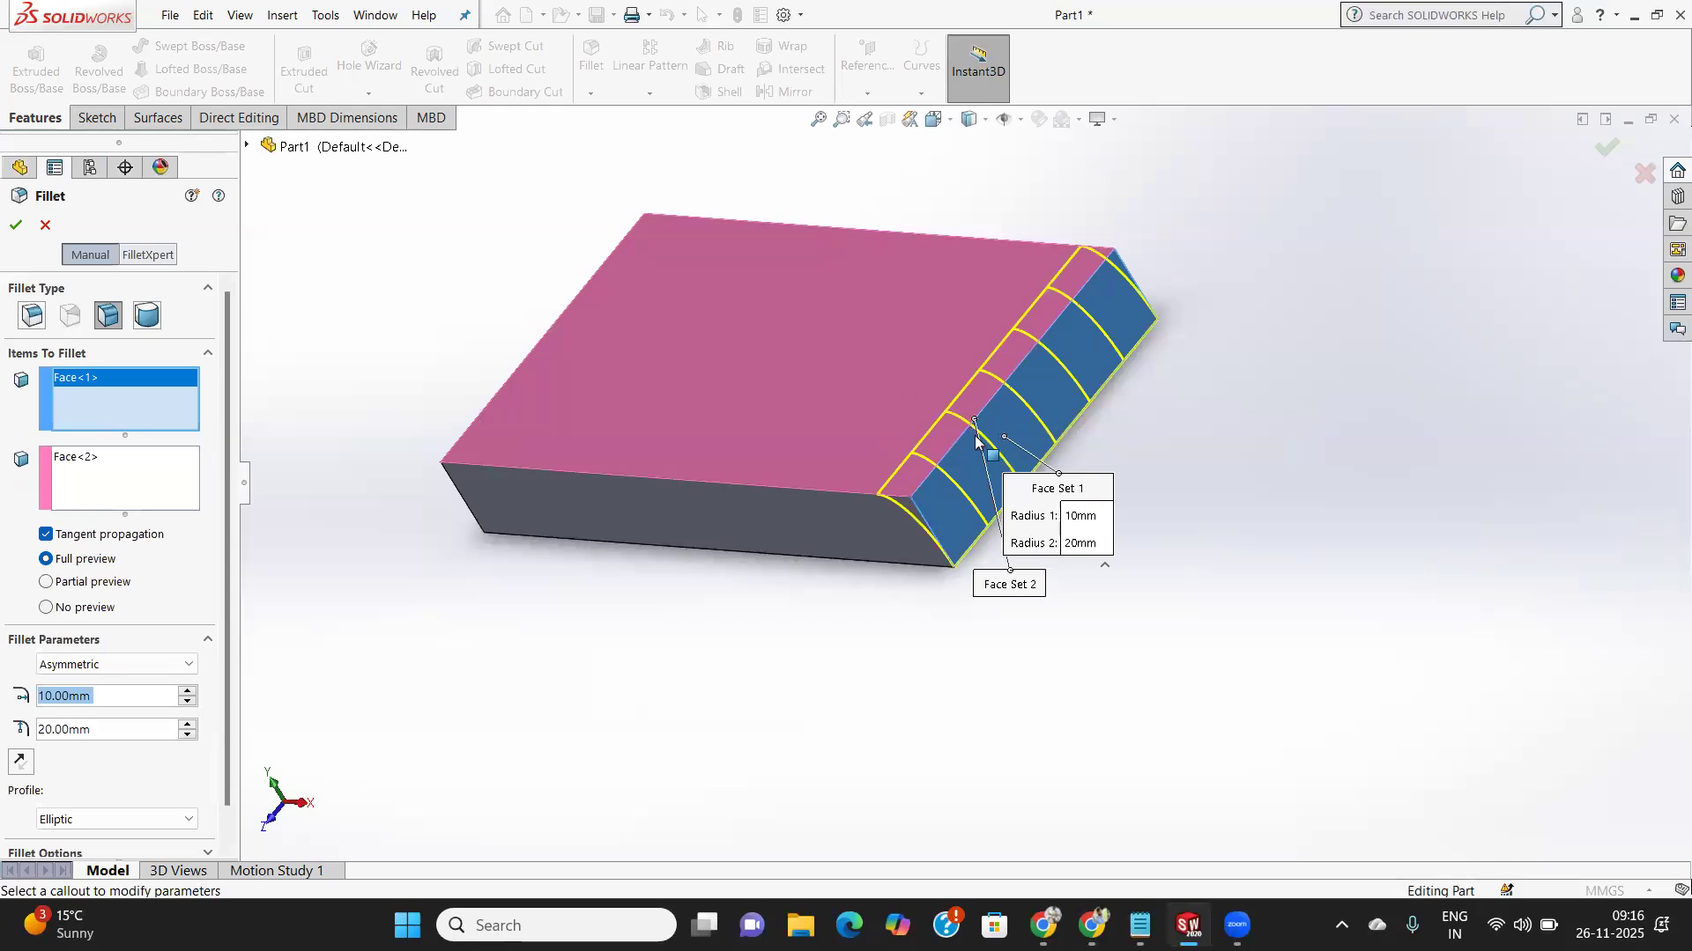
Make the face fillet symmetric with a 10 mm radius and apply it.
{"action": "left_click", "coordinate": [145, 664]}
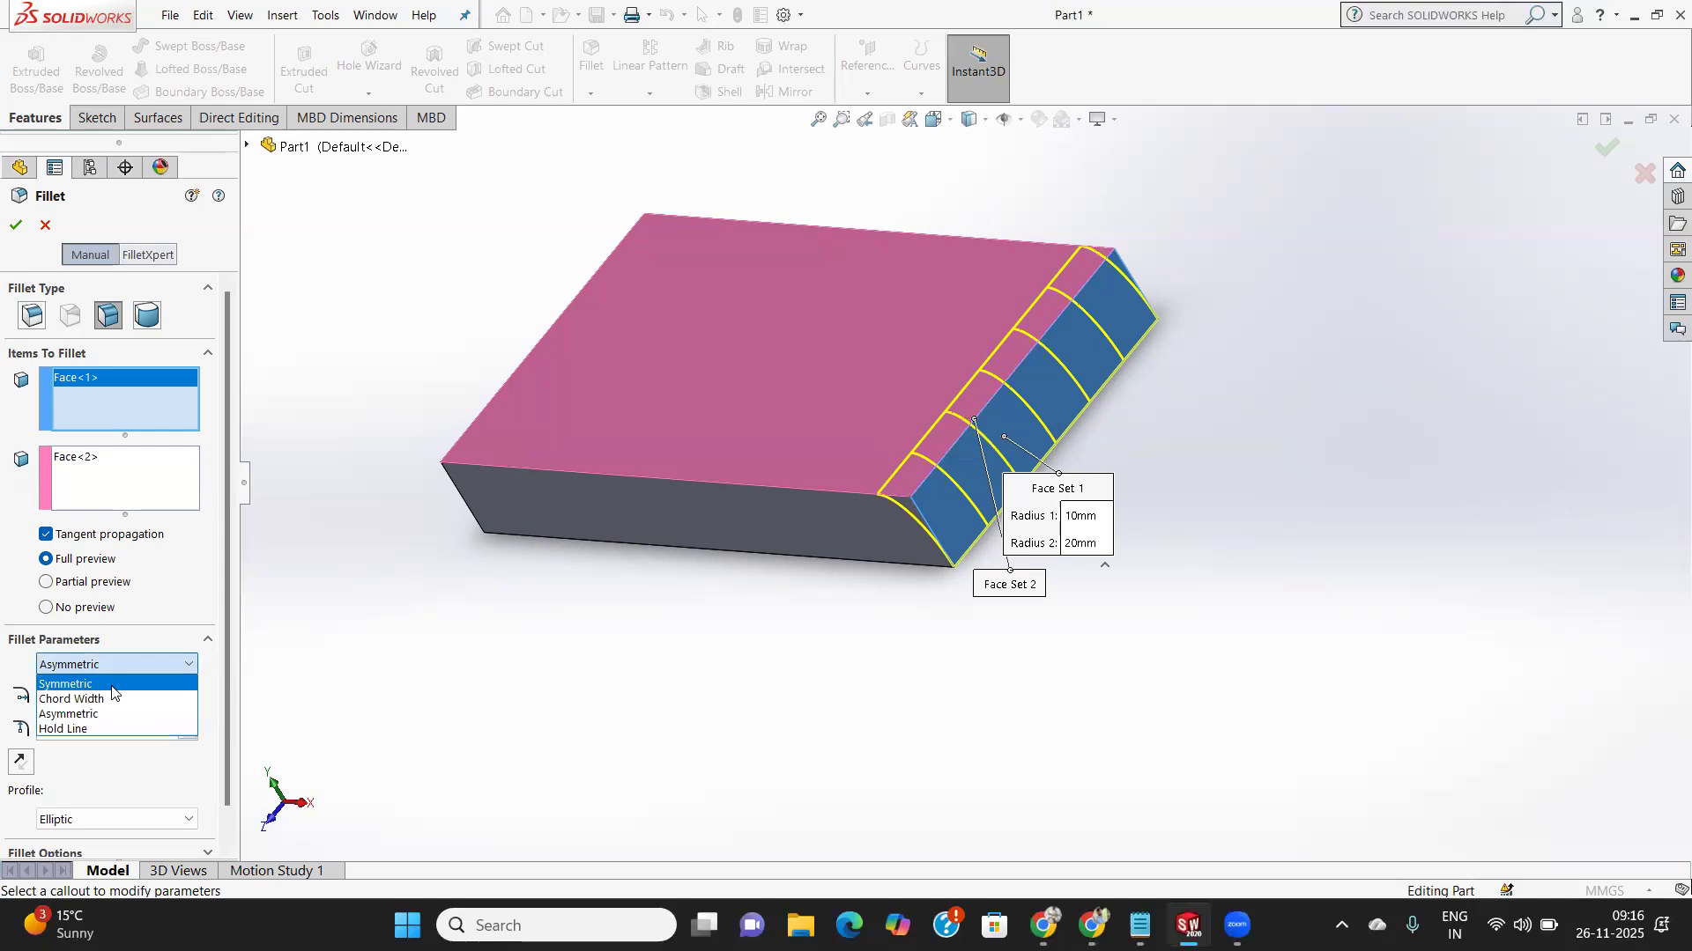
{"action": "left_click", "coordinate": [111, 685]}
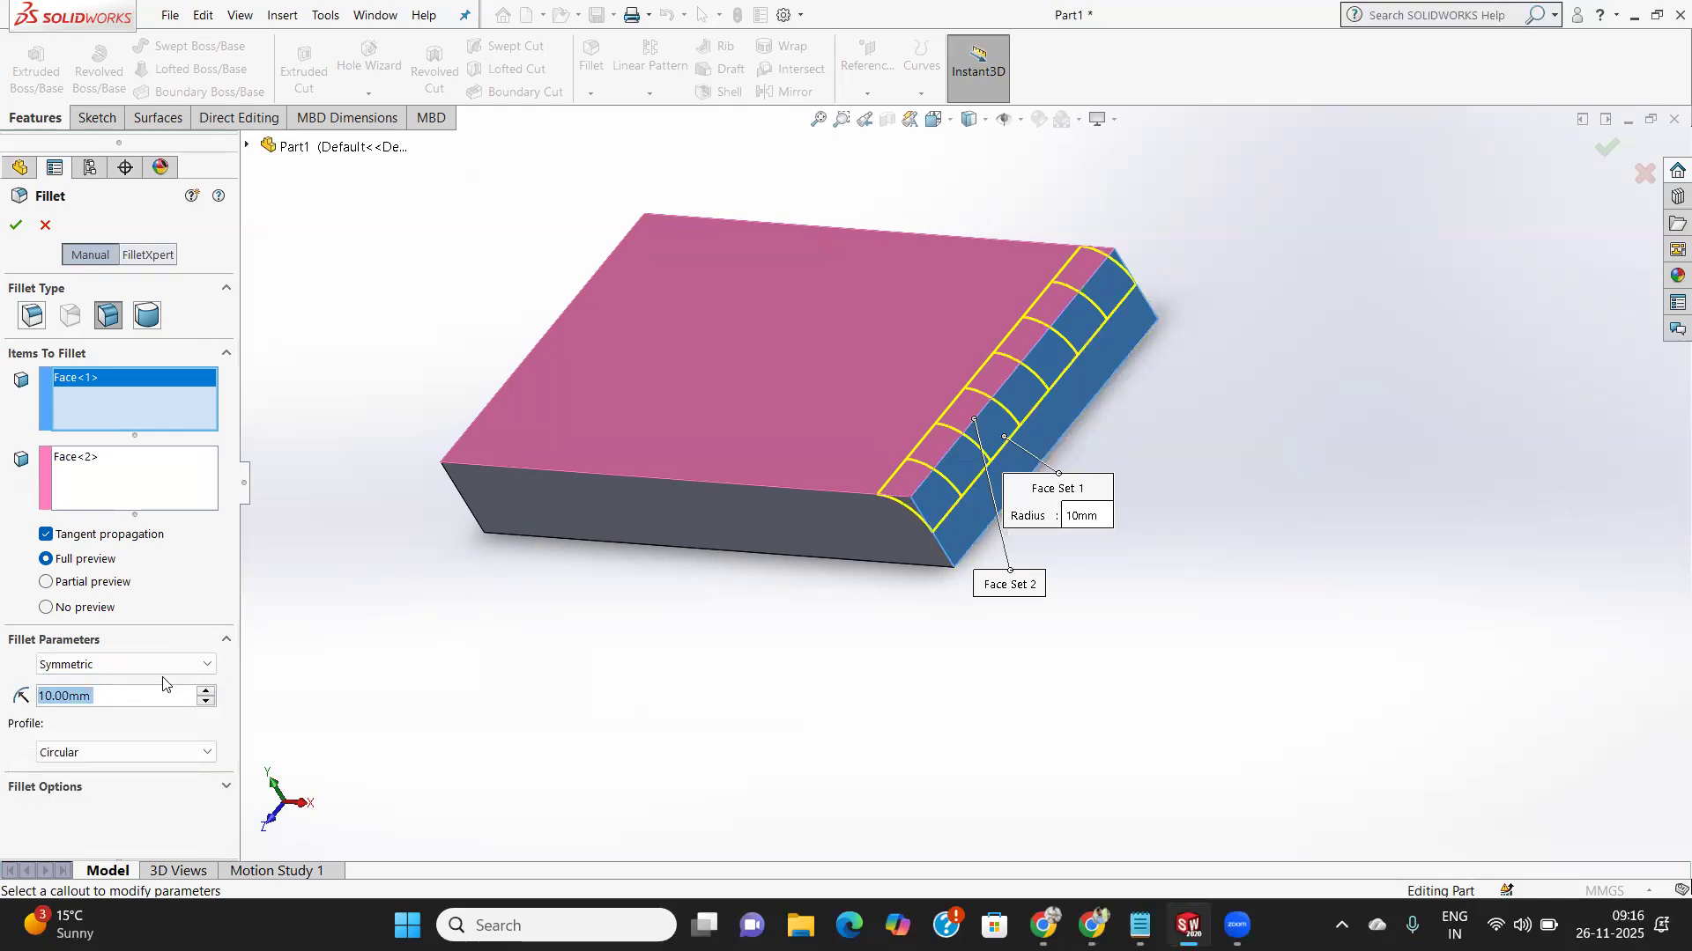
{"action": "left_click", "coordinate": [18, 225]}
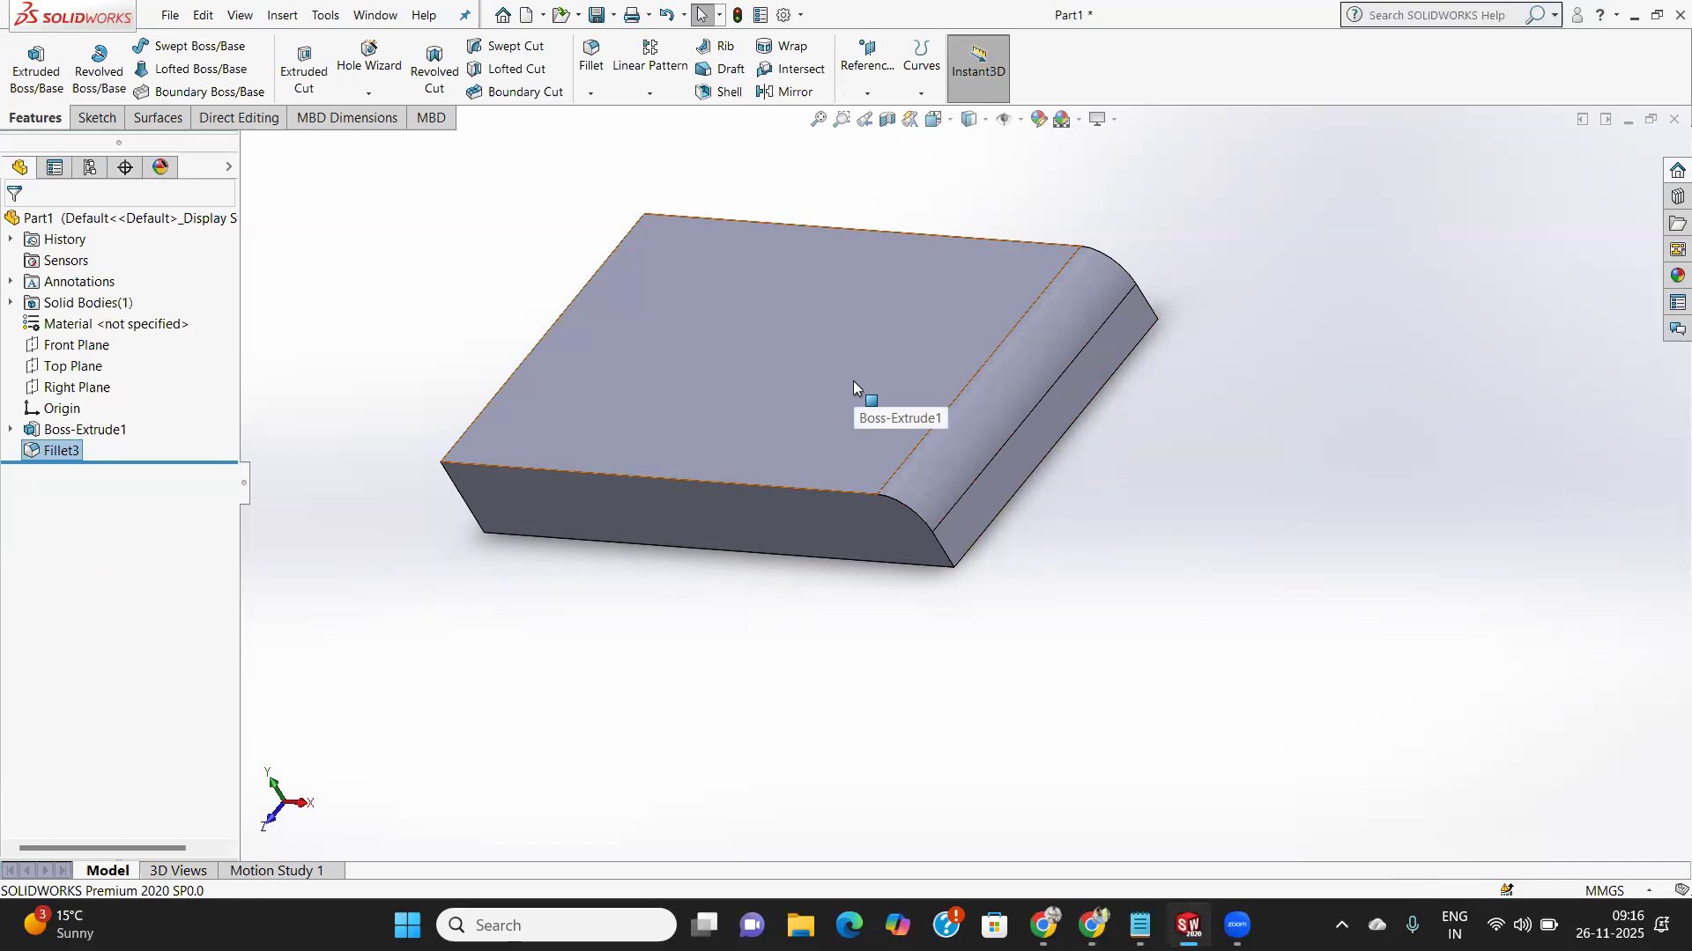
Edit the face fillet to be asymmetric, set its second radius to 20 mm, and apply the change.
{"action": "right_click", "coordinate": [56, 452]}
{"action": "left_click", "coordinate": [359, 473]}
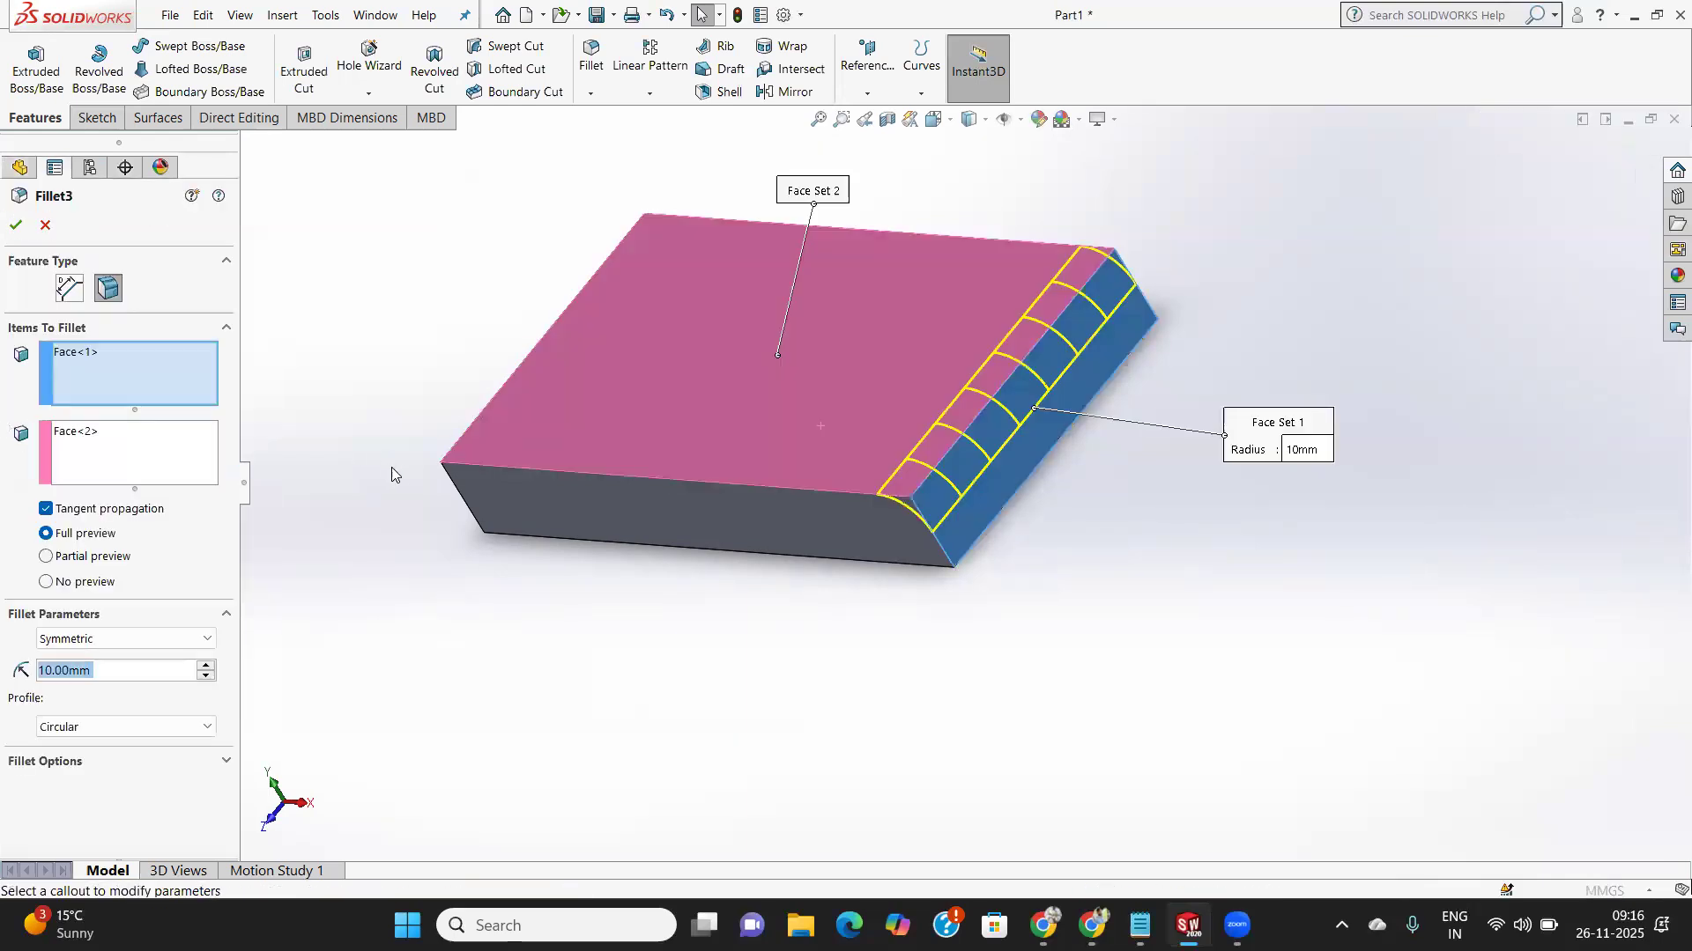
{"action": "left_click", "coordinate": [119, 640]}
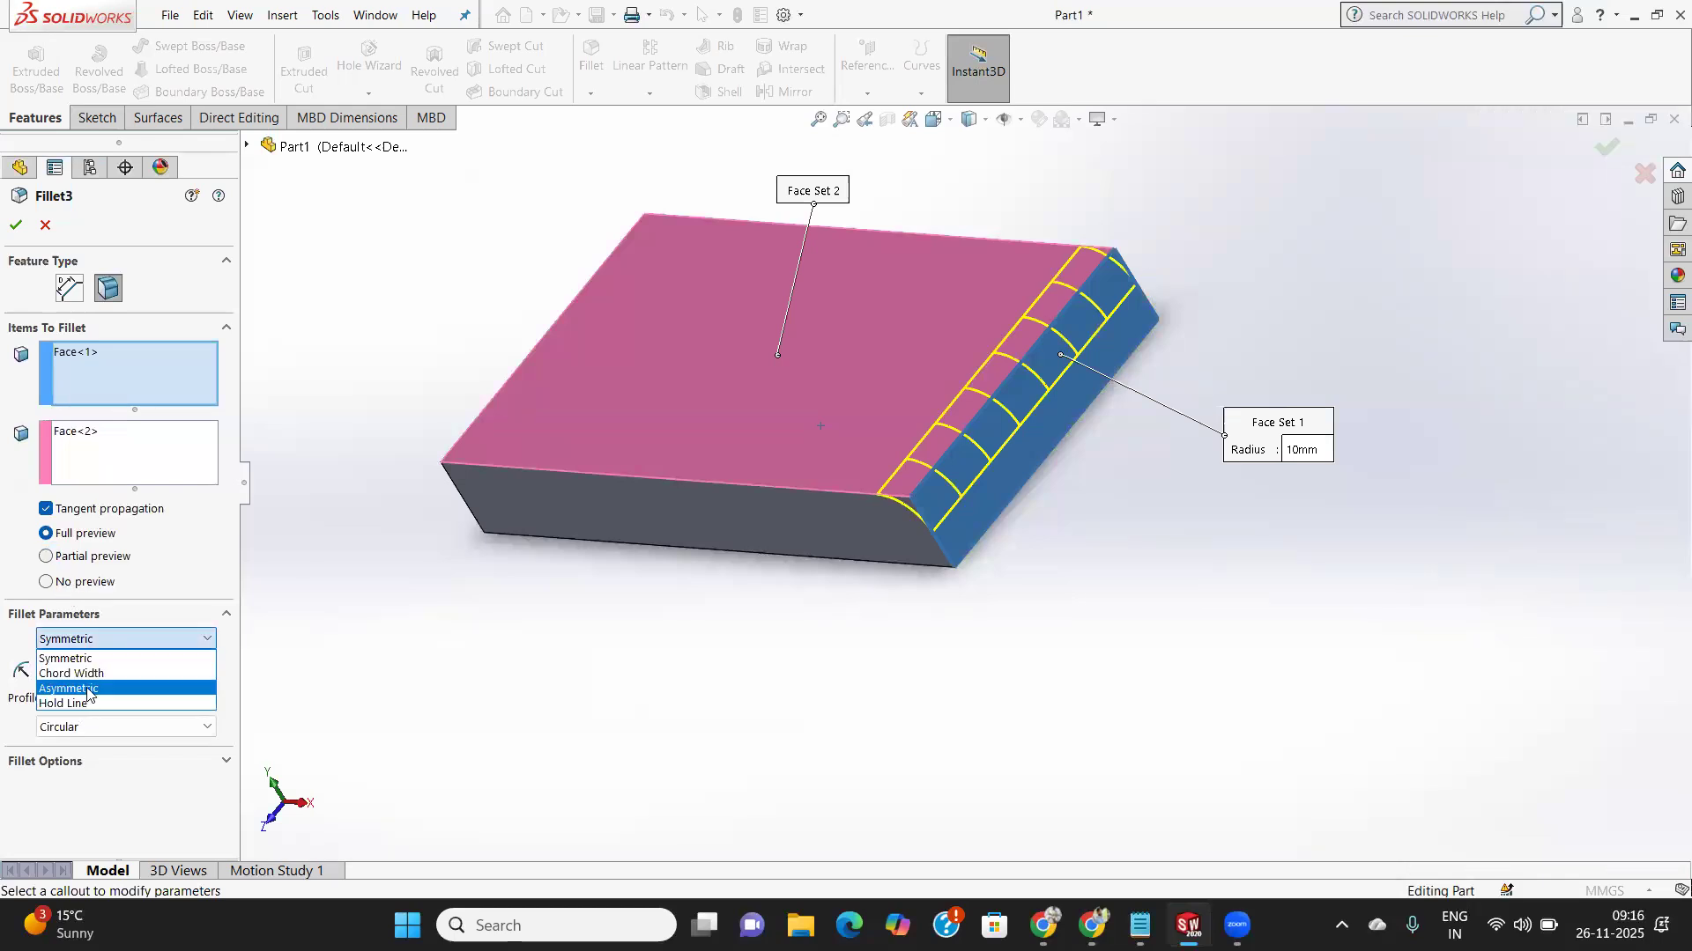
{"action": "left_click", "coordinate": [85, 689]}
{"action": "left_click", "coordinate": [65, 705]}
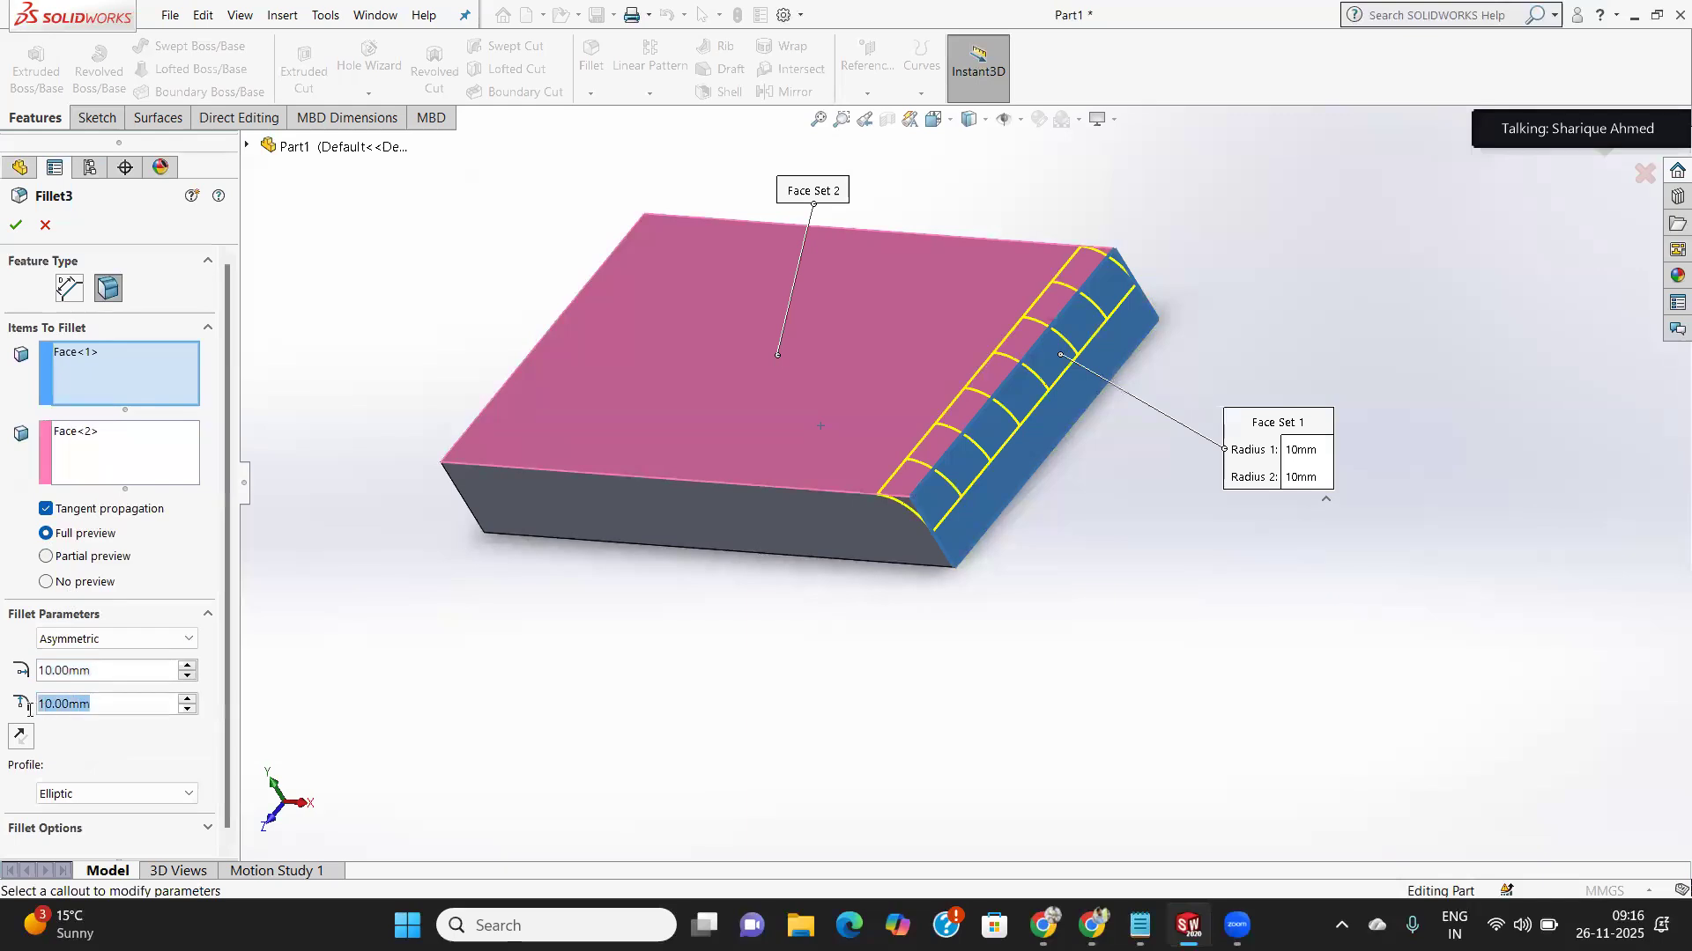
{"action": "type", "text": "20"}
{"action": "key", "text": "Return"}
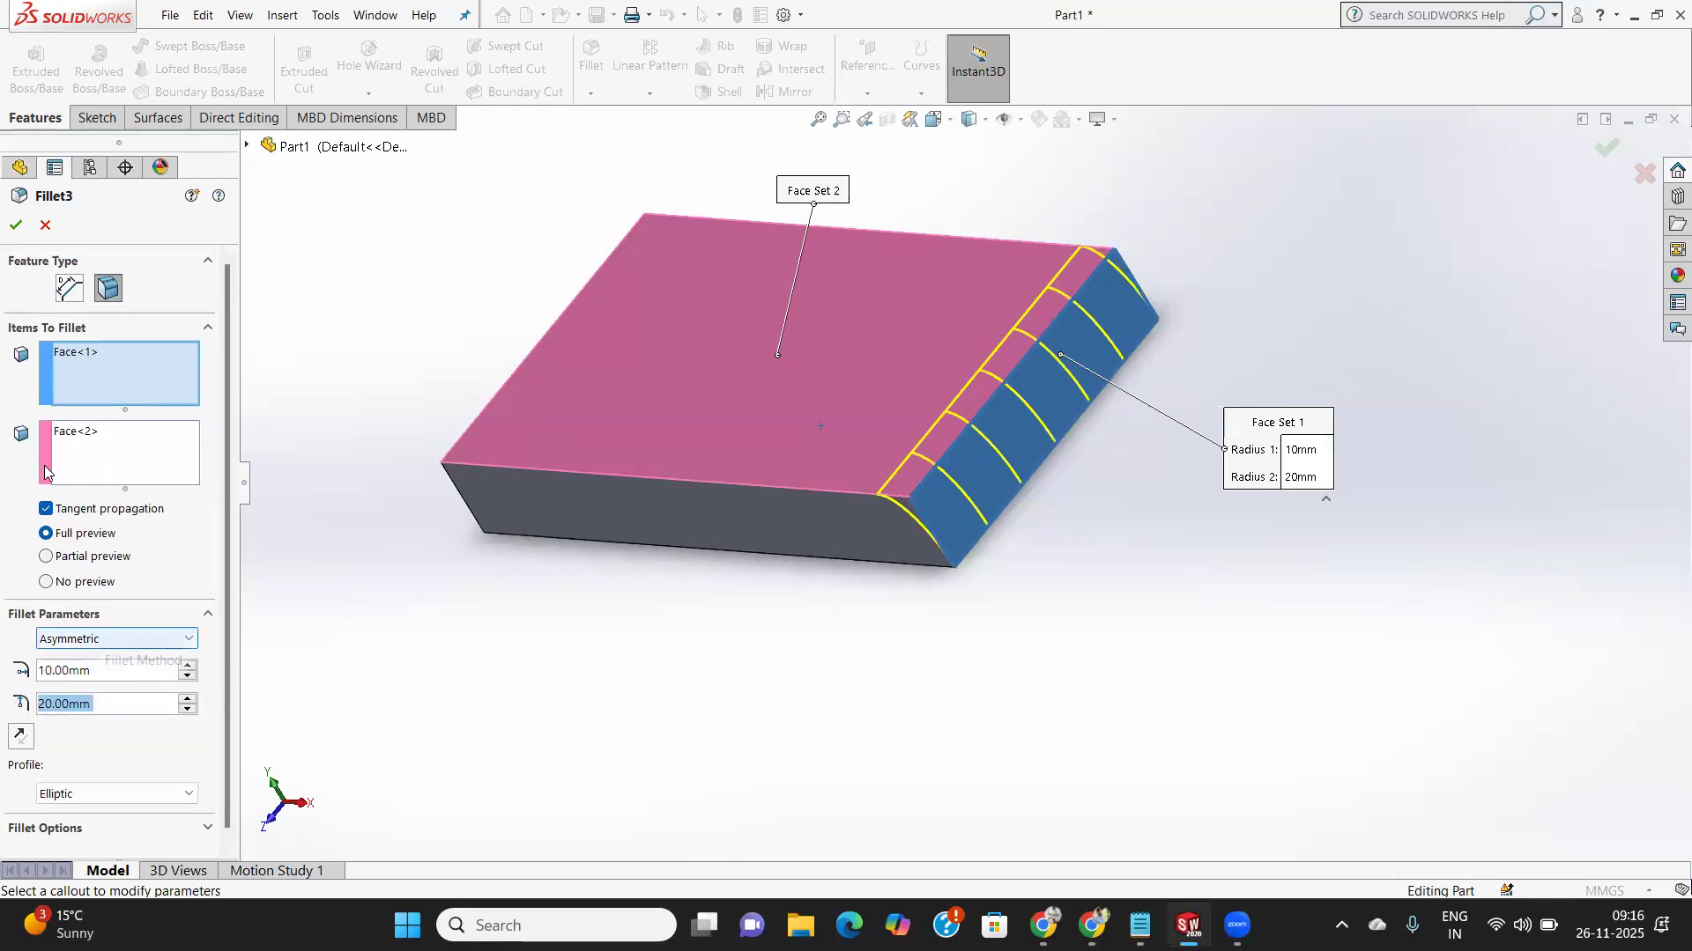
{"action": "left_click", "coordinate": [15, 227]}
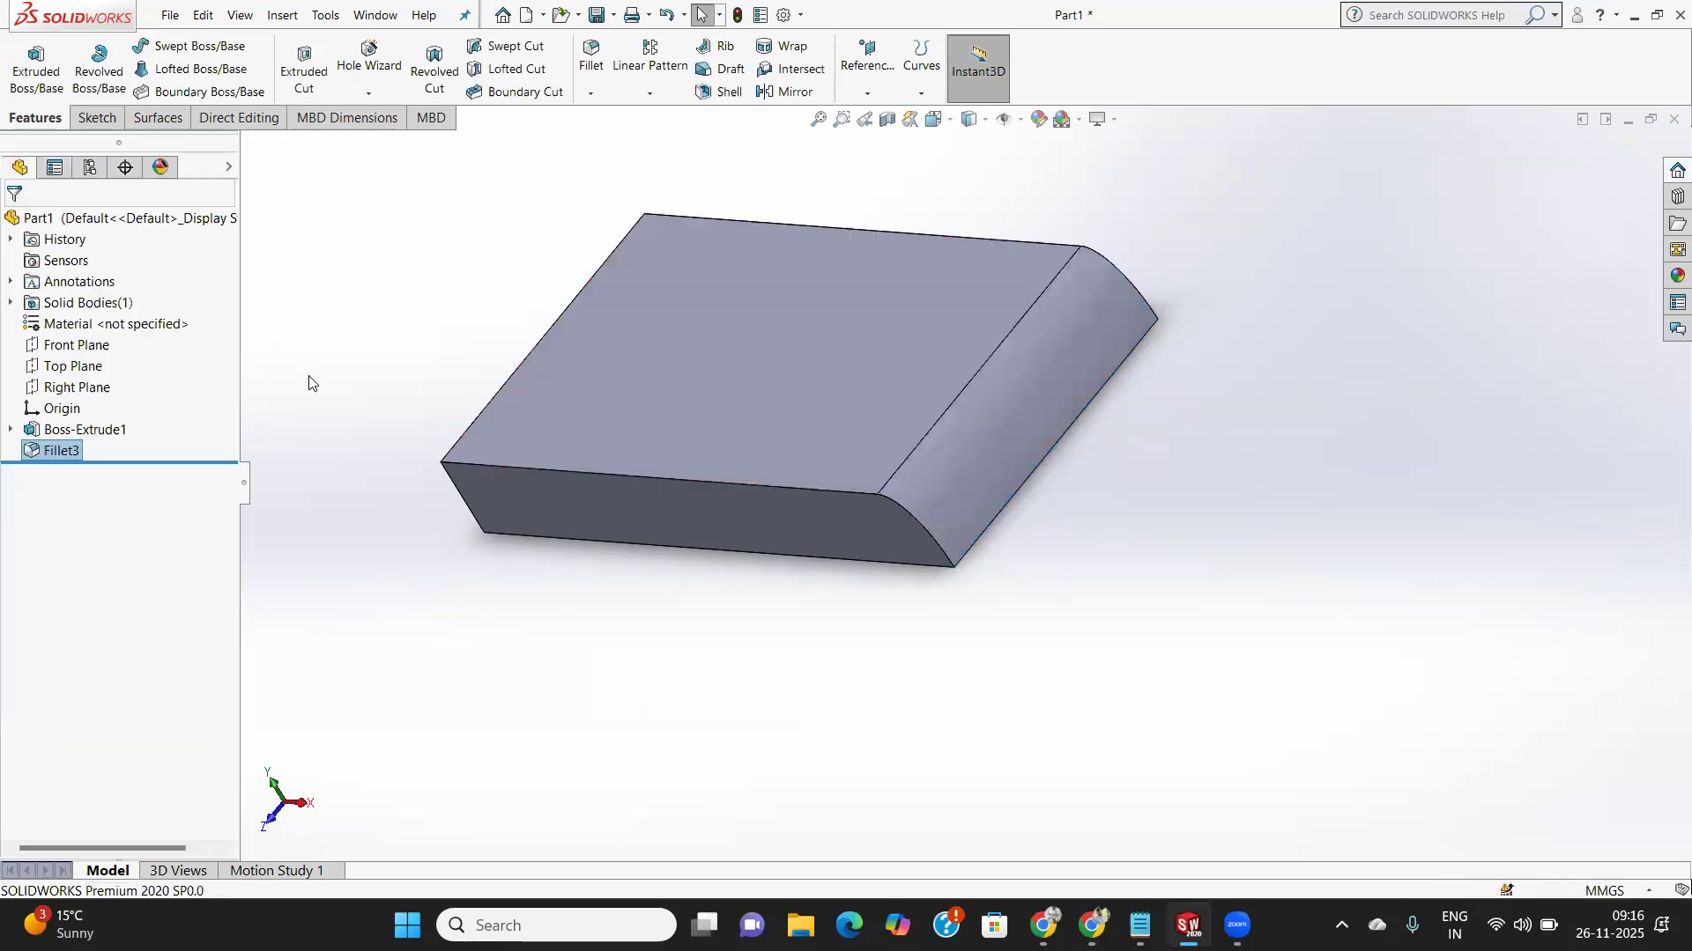
Edit the existing face fillet and change its fillet method from Asymmetric to Chord Width.
{"action": "middle_click_drag", "start_coordinate": [749, 396], "coordinate": [994, 327]}
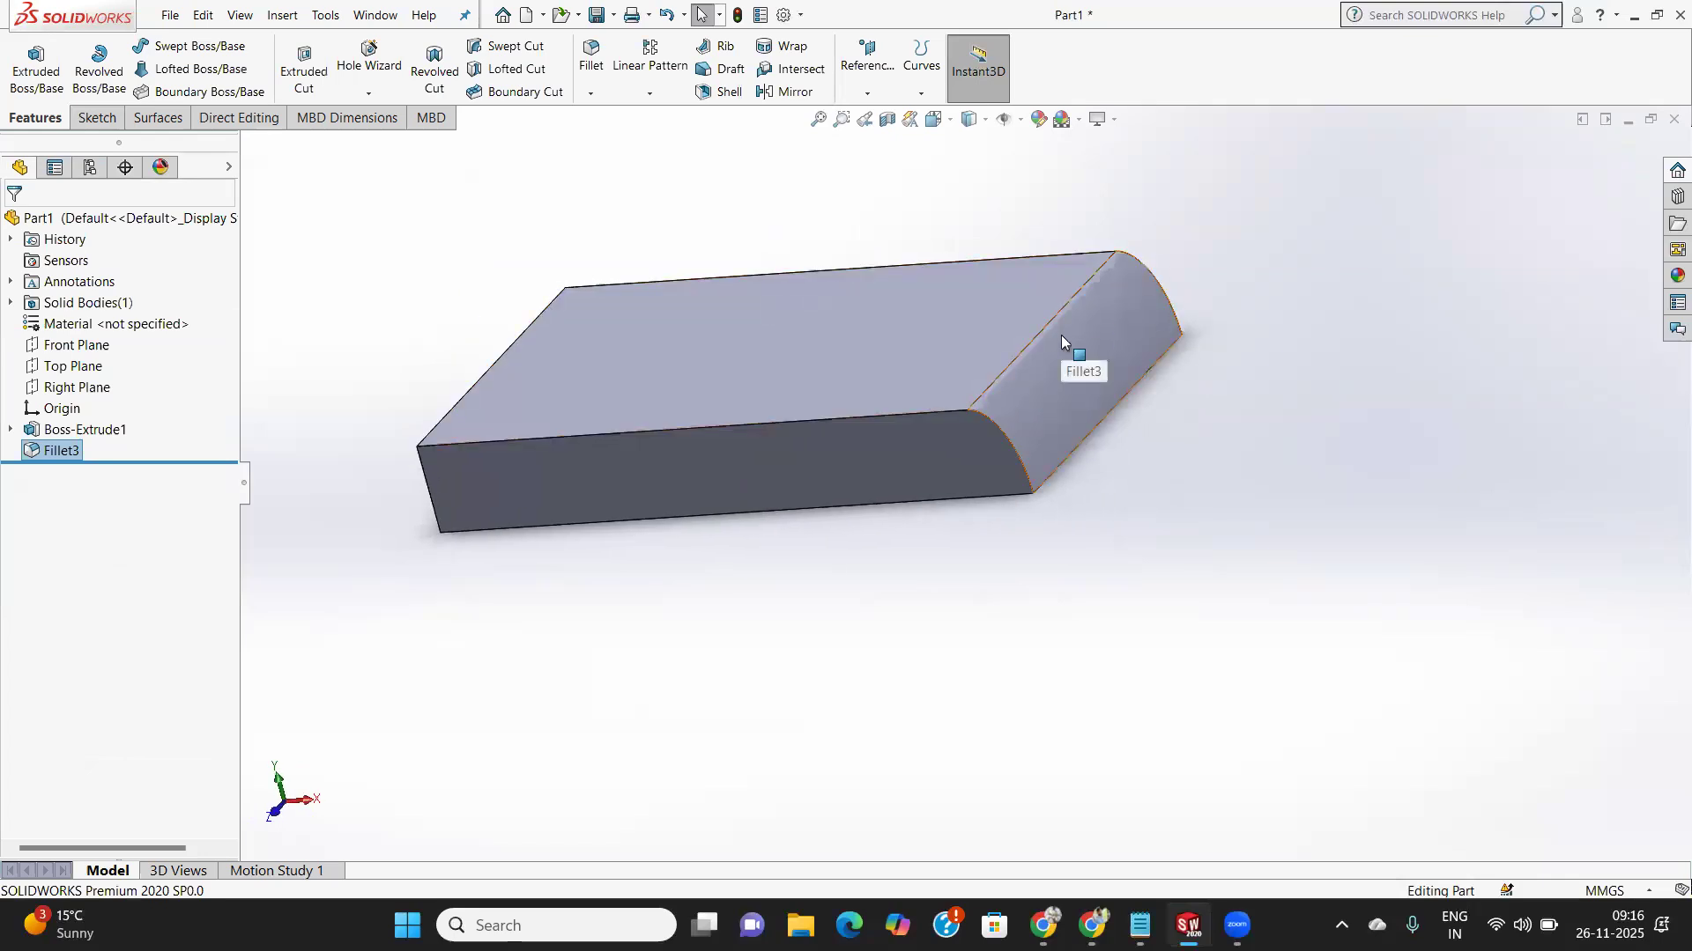
{"action": "right_click", "coordinate": [57, 452]}
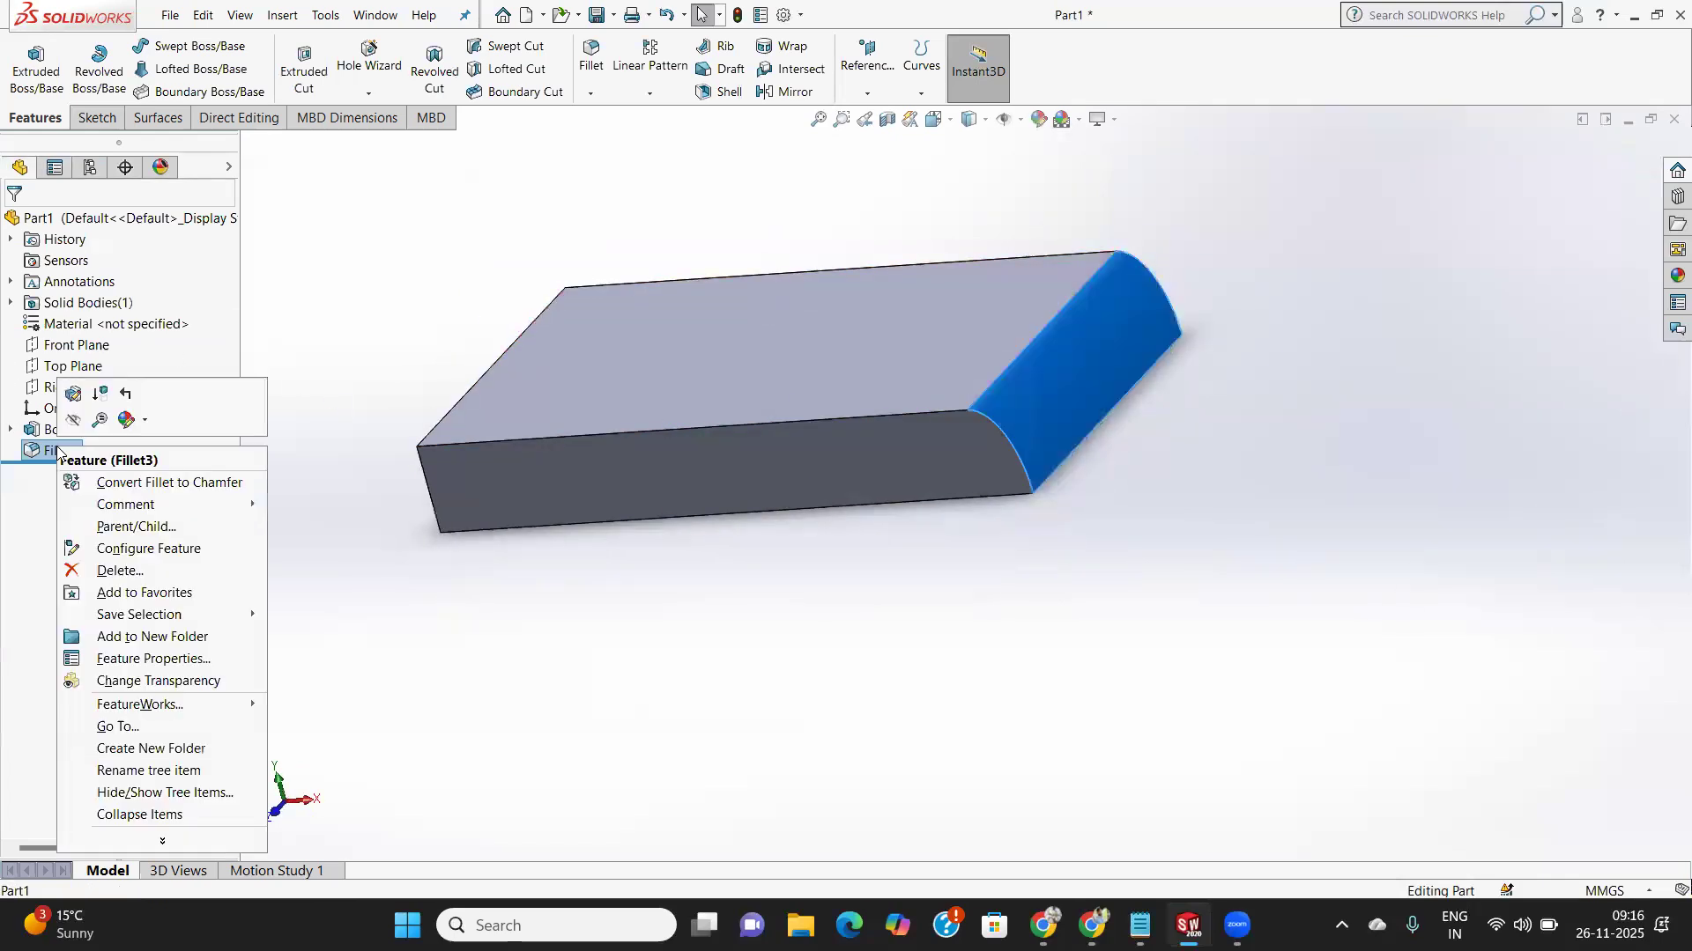
{"action": "key", "text": "Escape"}
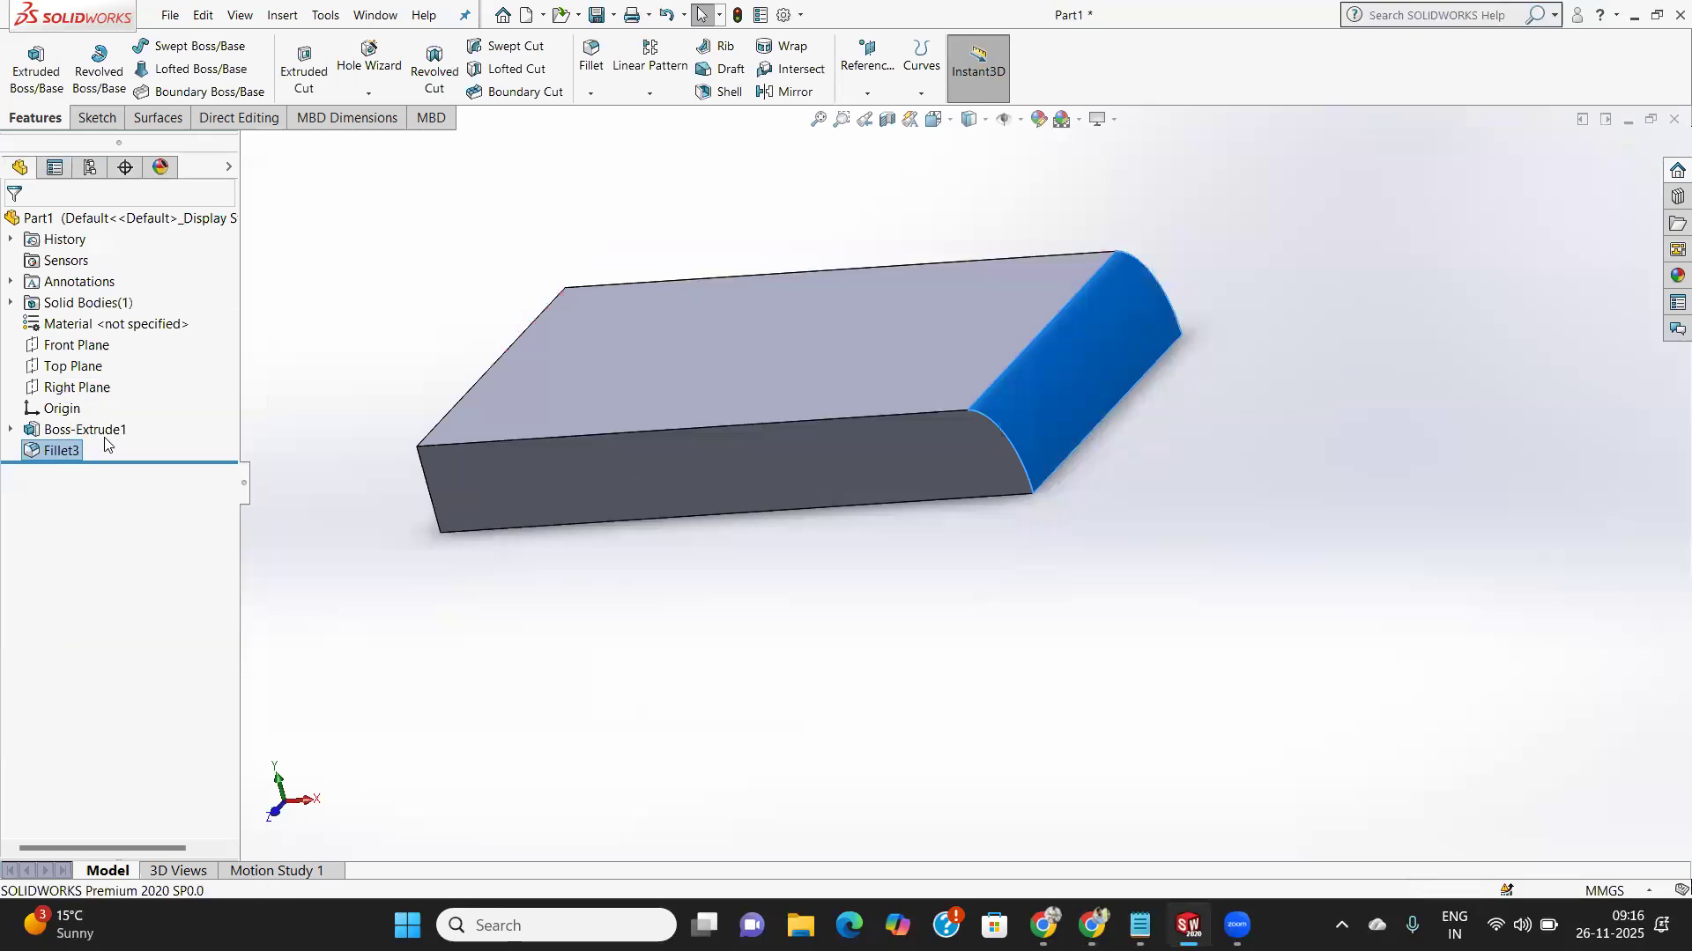
{"action": "double_click", "coordinate": [151, 451]}
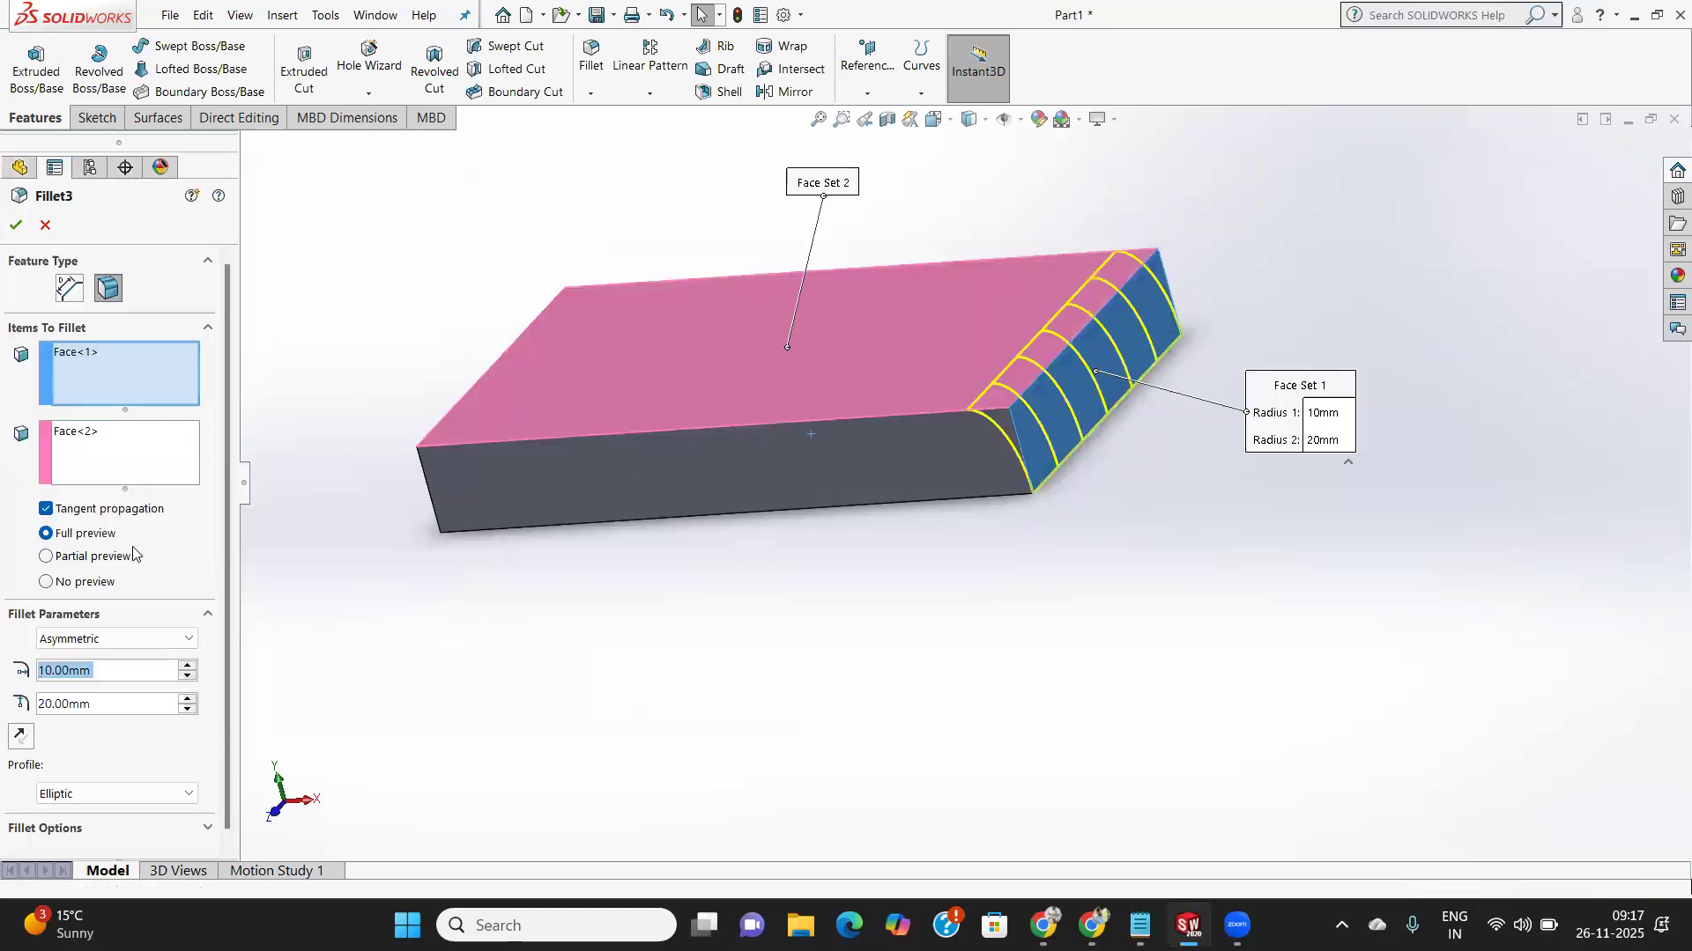
{"action": "left_click", "coordinate": [110, 640]}
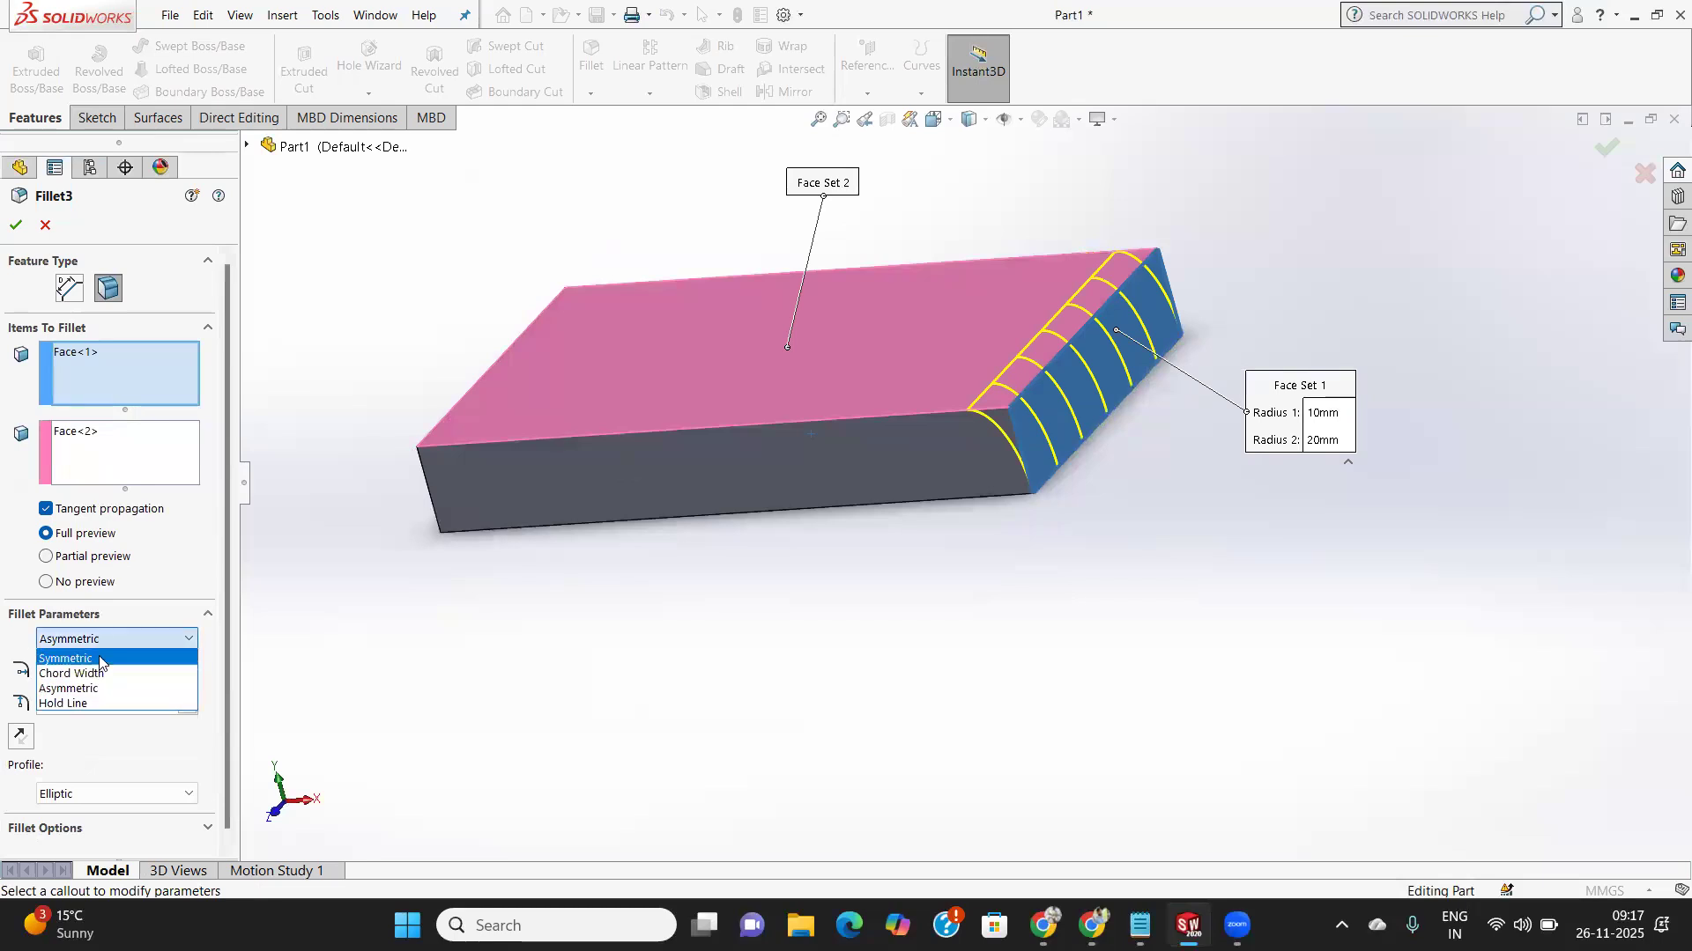
{"action": "left_click", "coordinate": [89, 674]}
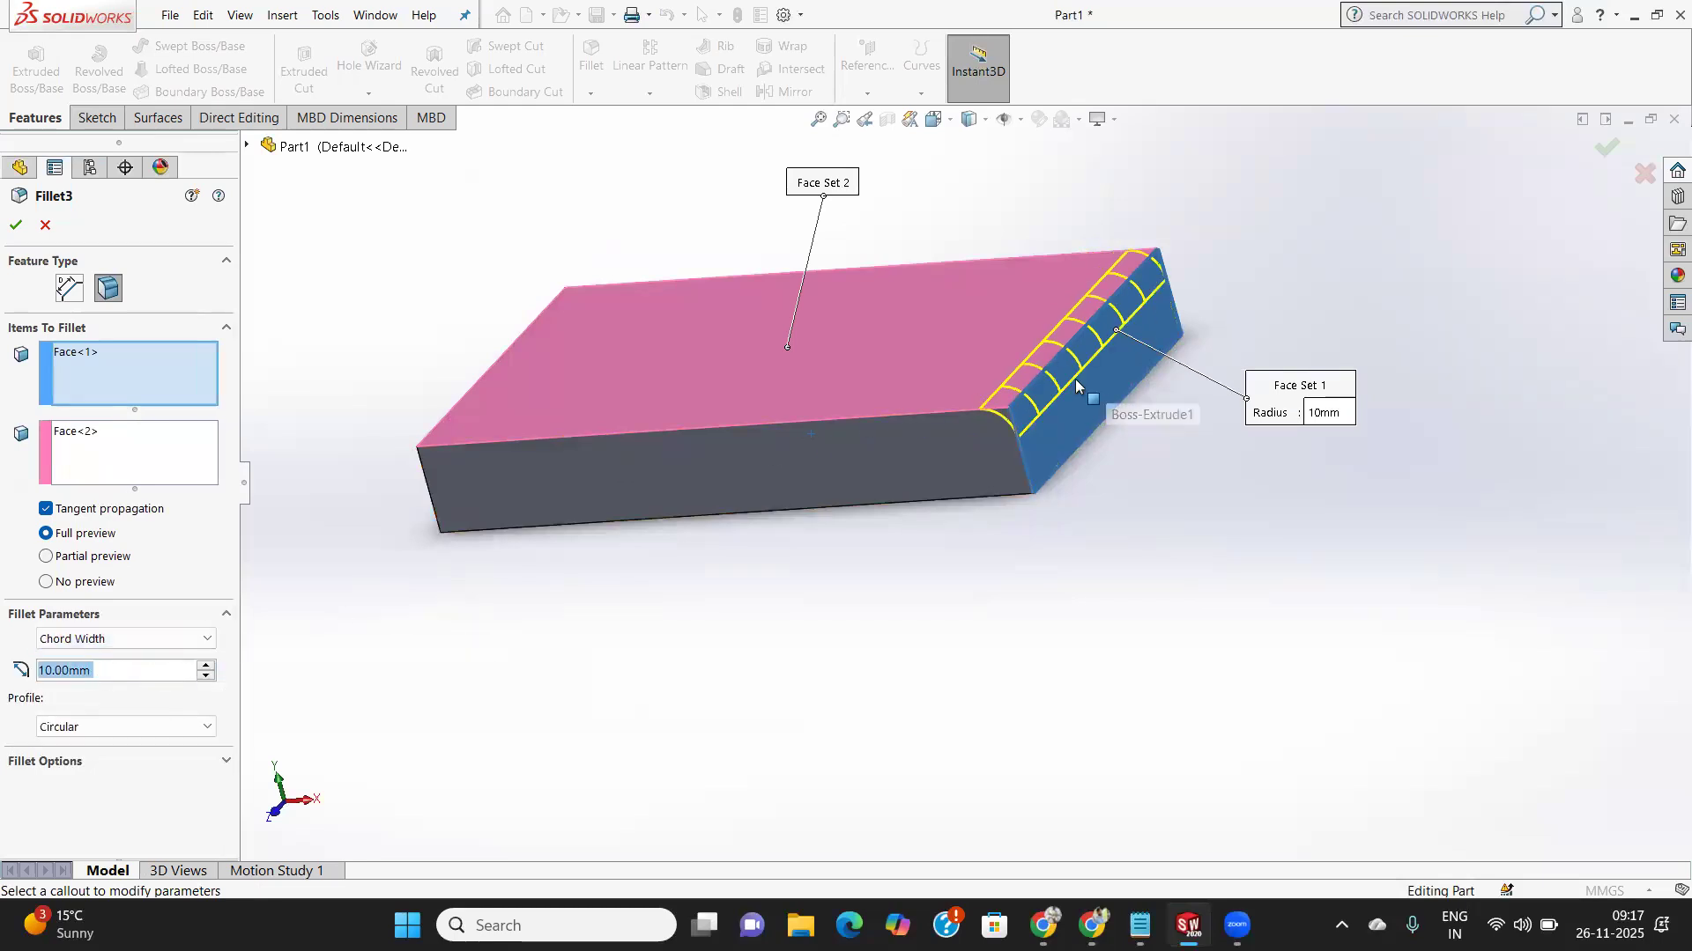
Try the Conic Rho, Conic Radius and Curvature Continuous profiles on the chord width face fillet.
{"action": "left_click", "coordinate": [129, 728]}
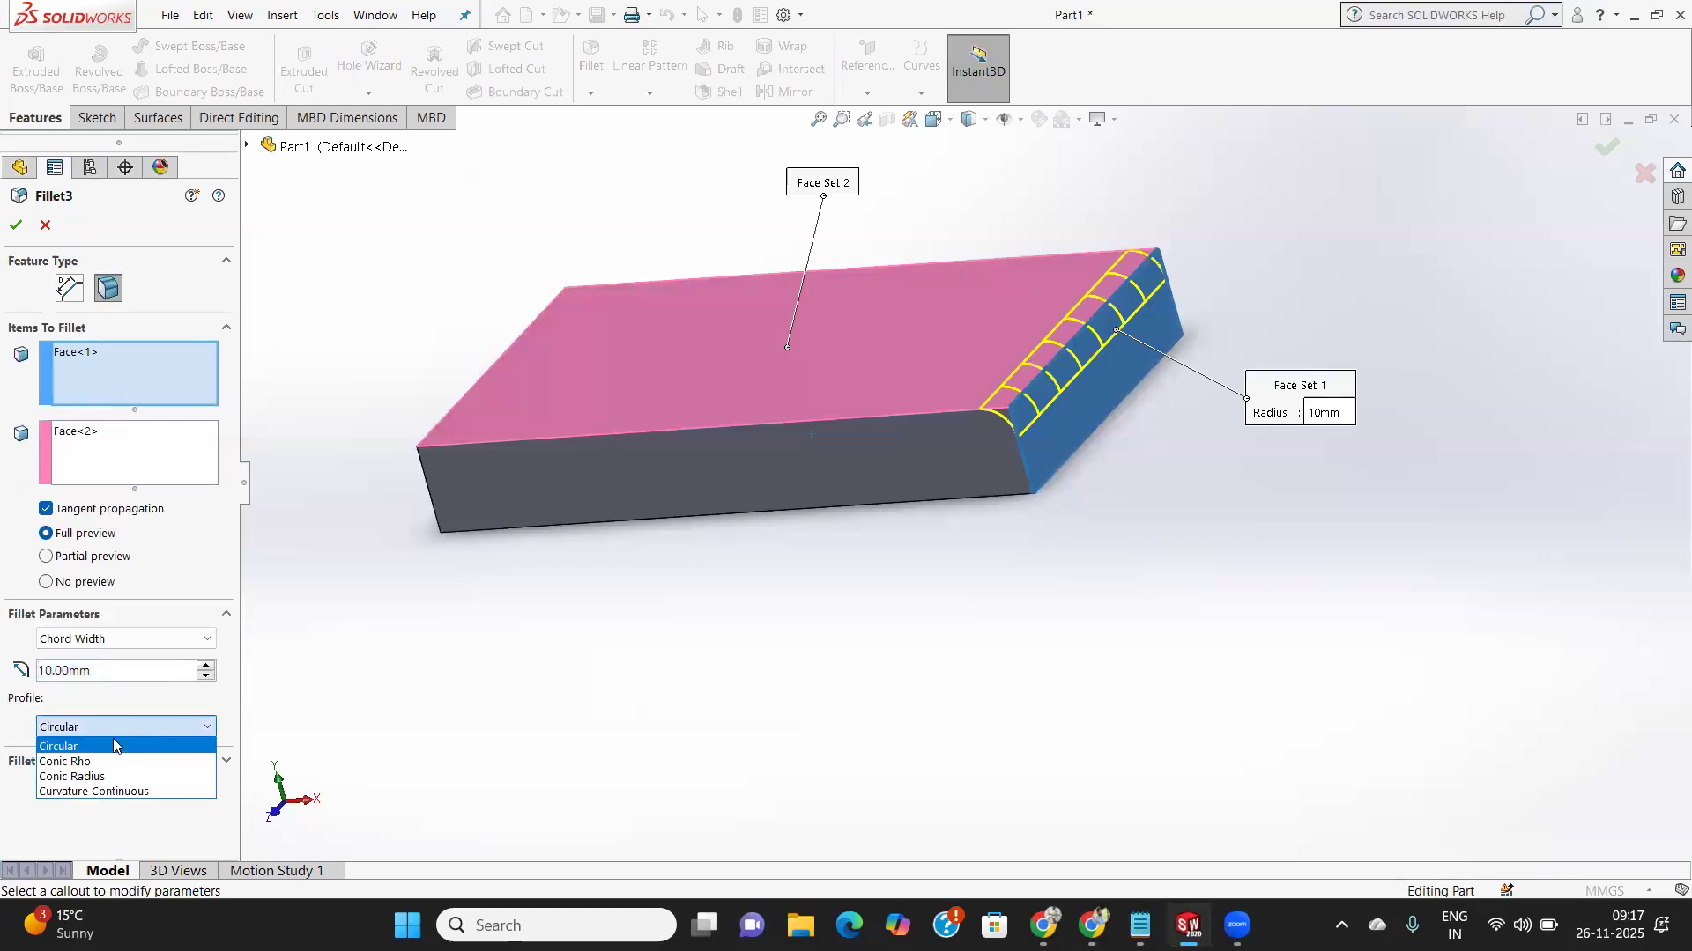
{"action": "left_click", "coordinate": [86, 762]}
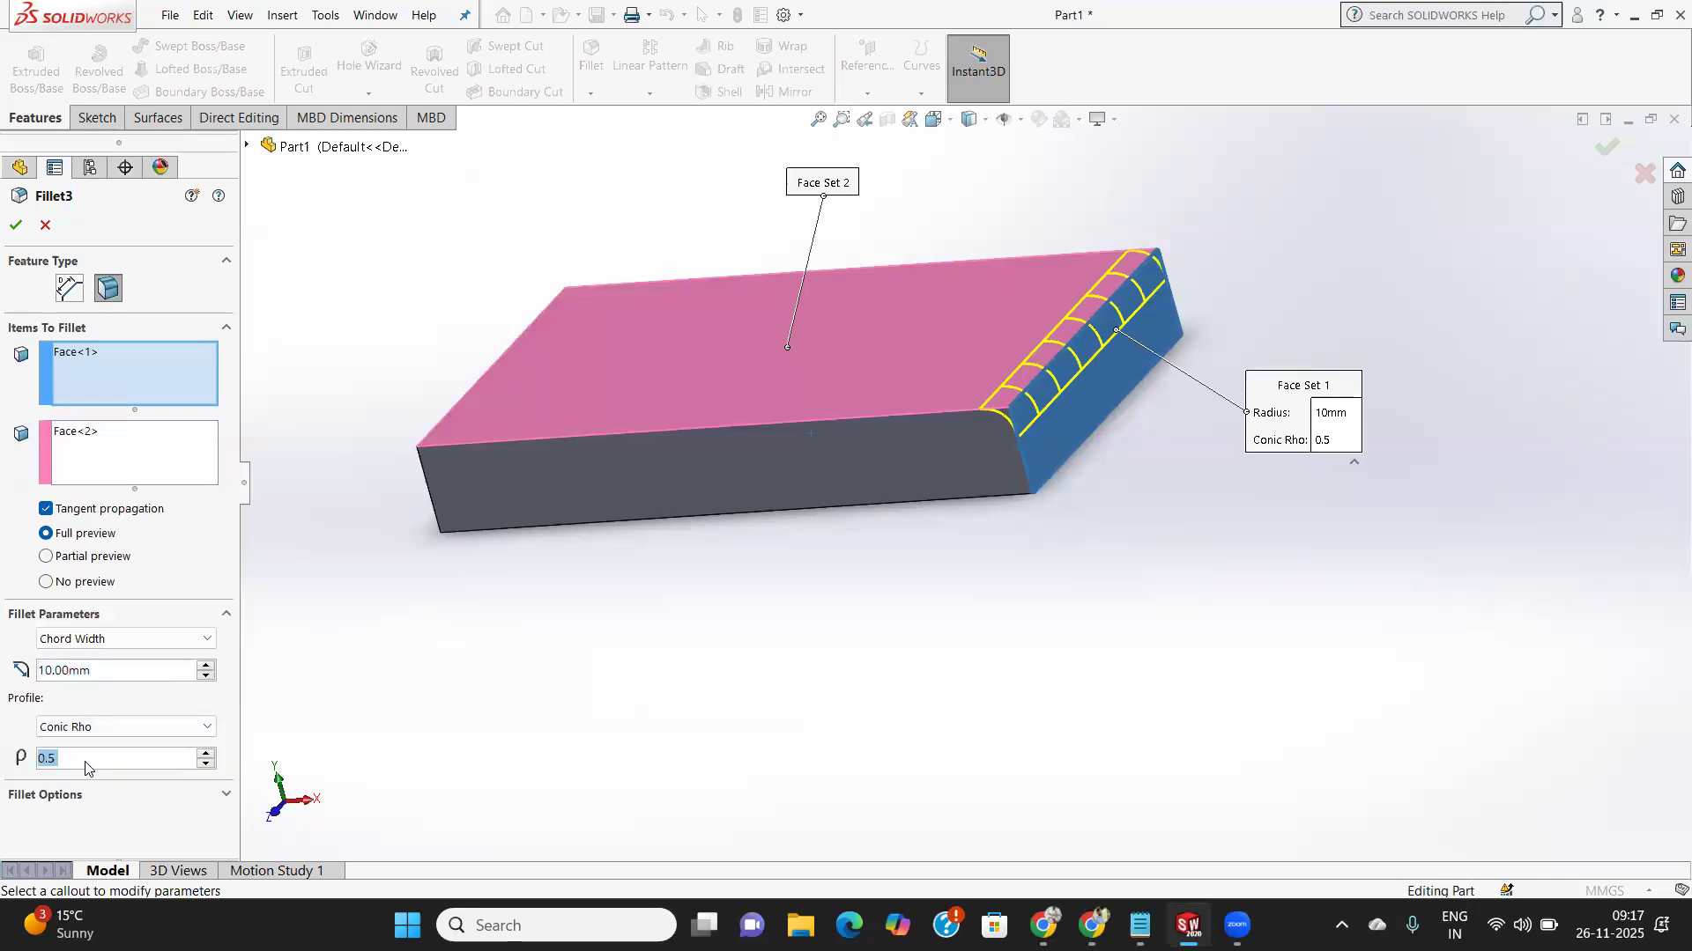
{"action": "left_click", "coordinate": [103, 728]}
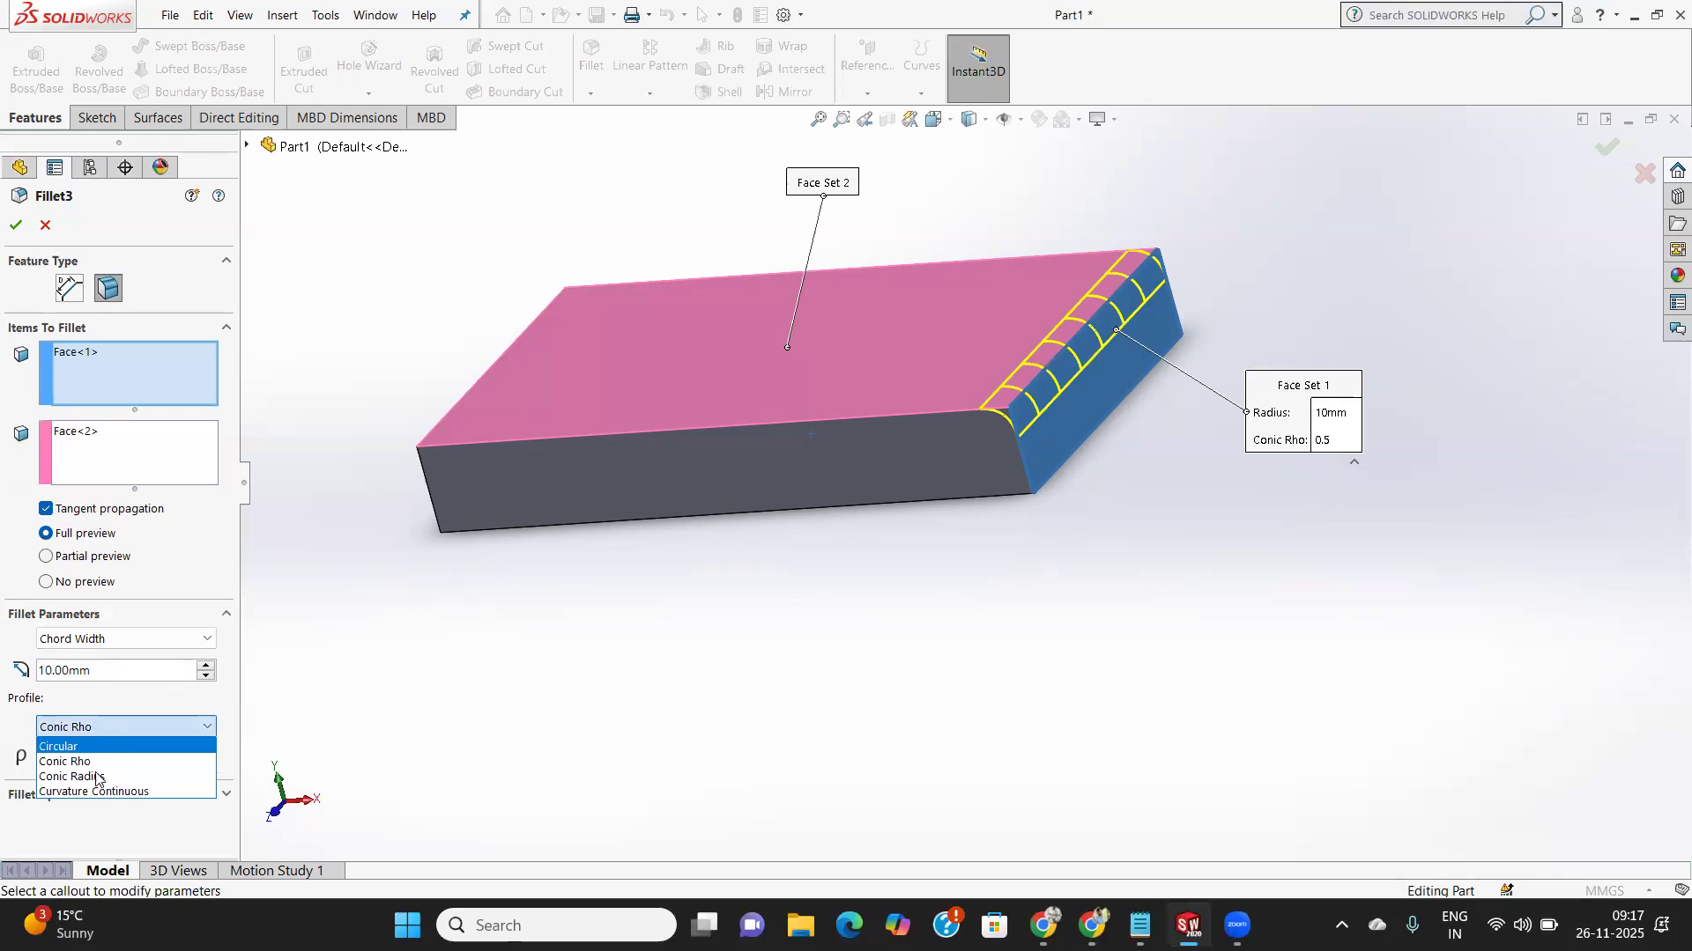
{"action": "left_click", "coordinate": [96, 779]}
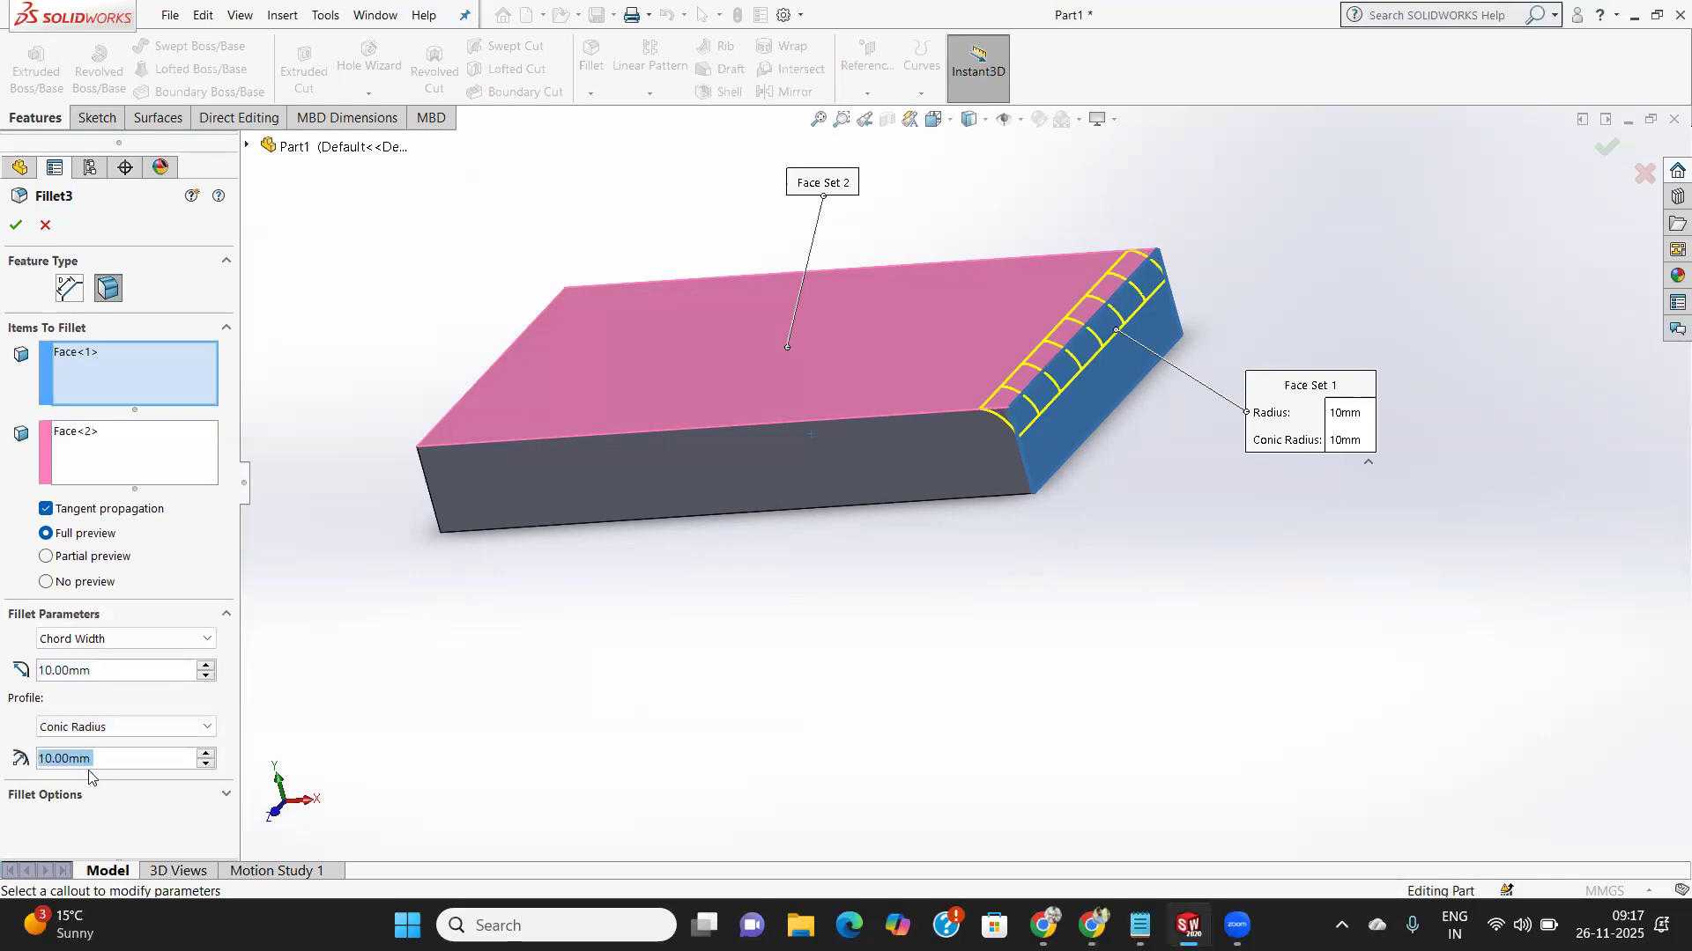
{"action": "left_click", "coordinate": [129, 727]}
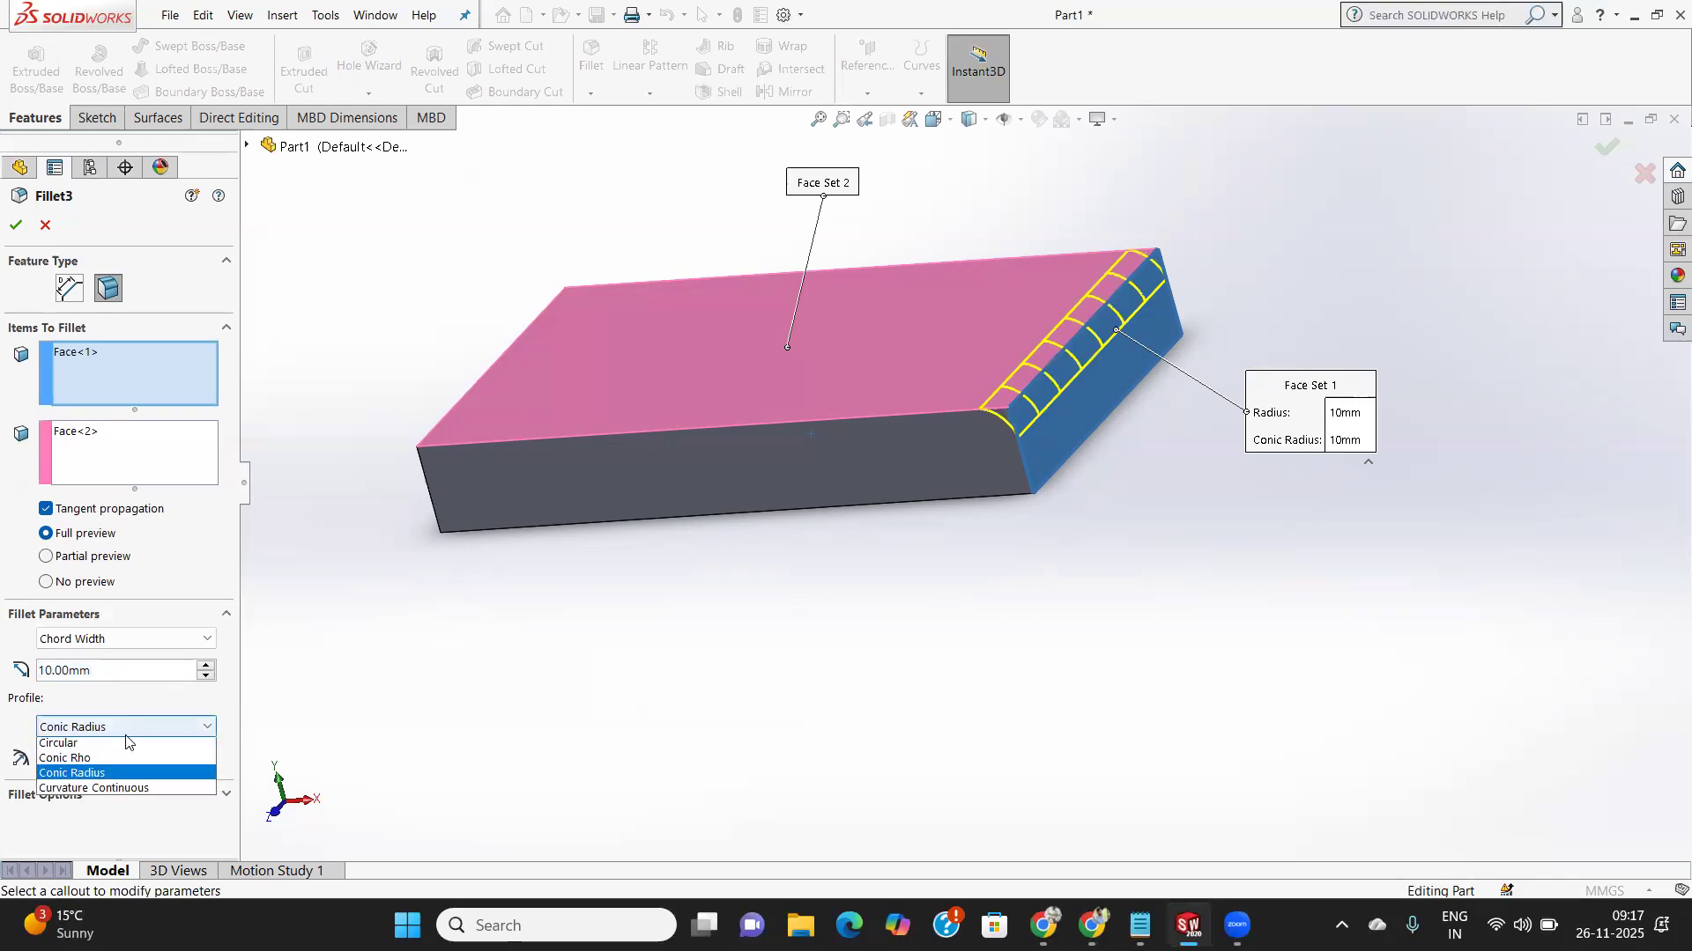
{"action": "left_click", "coordinate": [121, 794]}
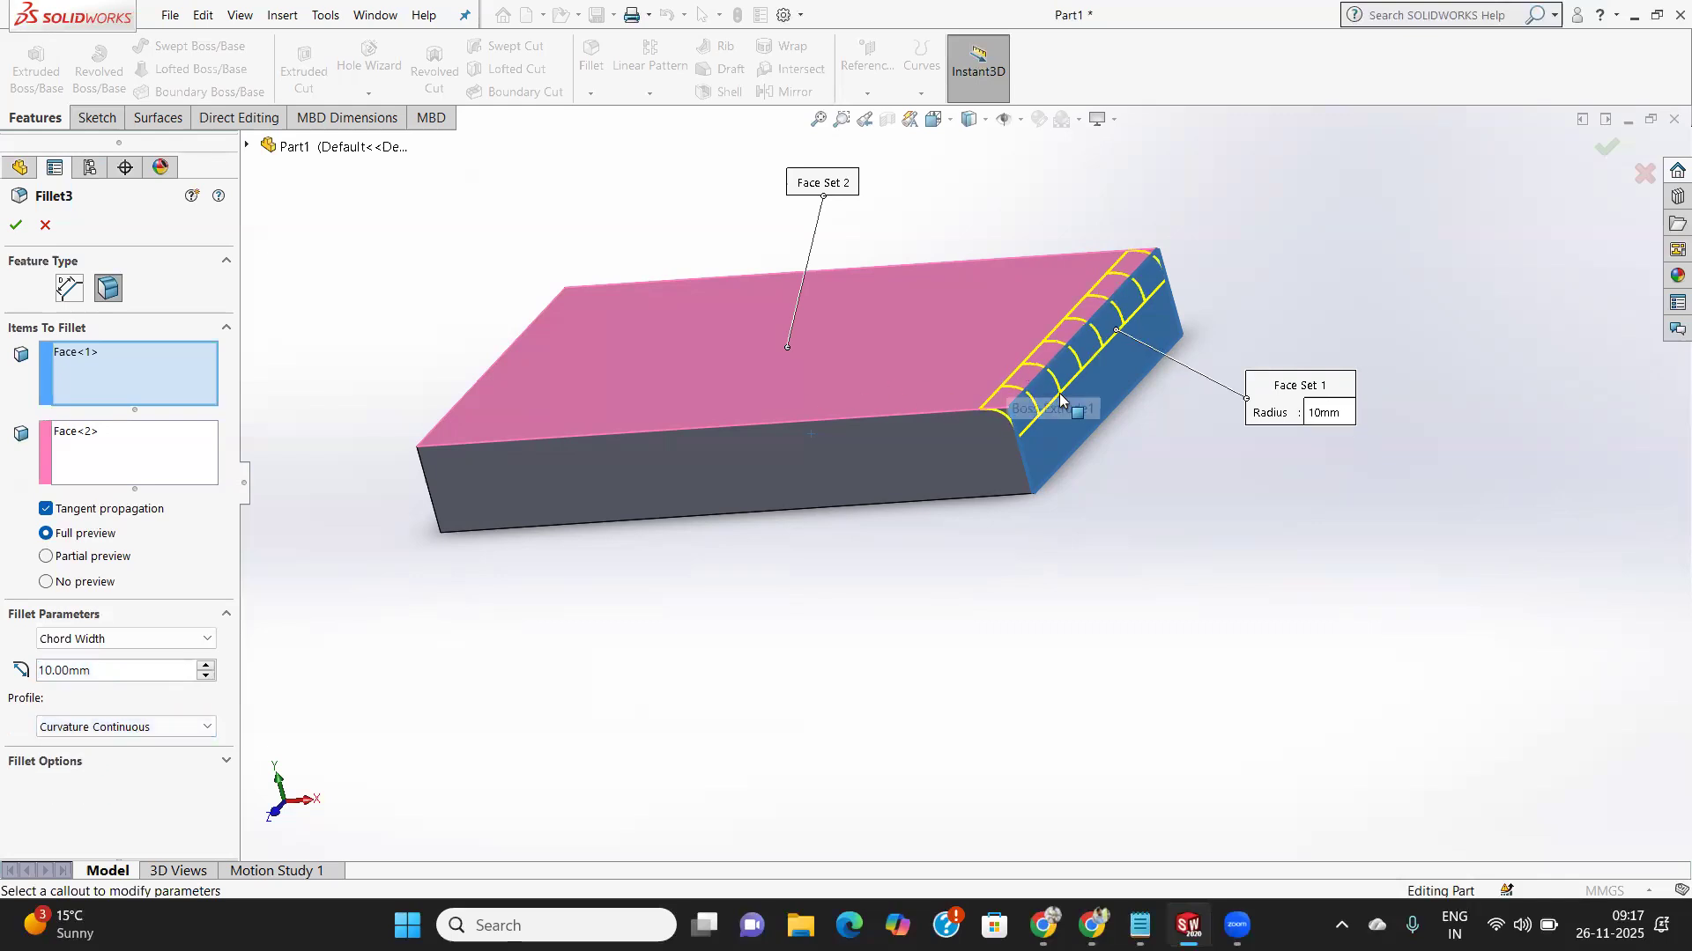
Set the face fillet's chord width to 15 mm.
{"action": "left_click", "coordinate": [161, 640]}
{"action": "left_click", "coordinate": [160, 640]}
{"action": "left_click_drag", "start_coordinate": [102, 670], "coordinate": [24, 670]}
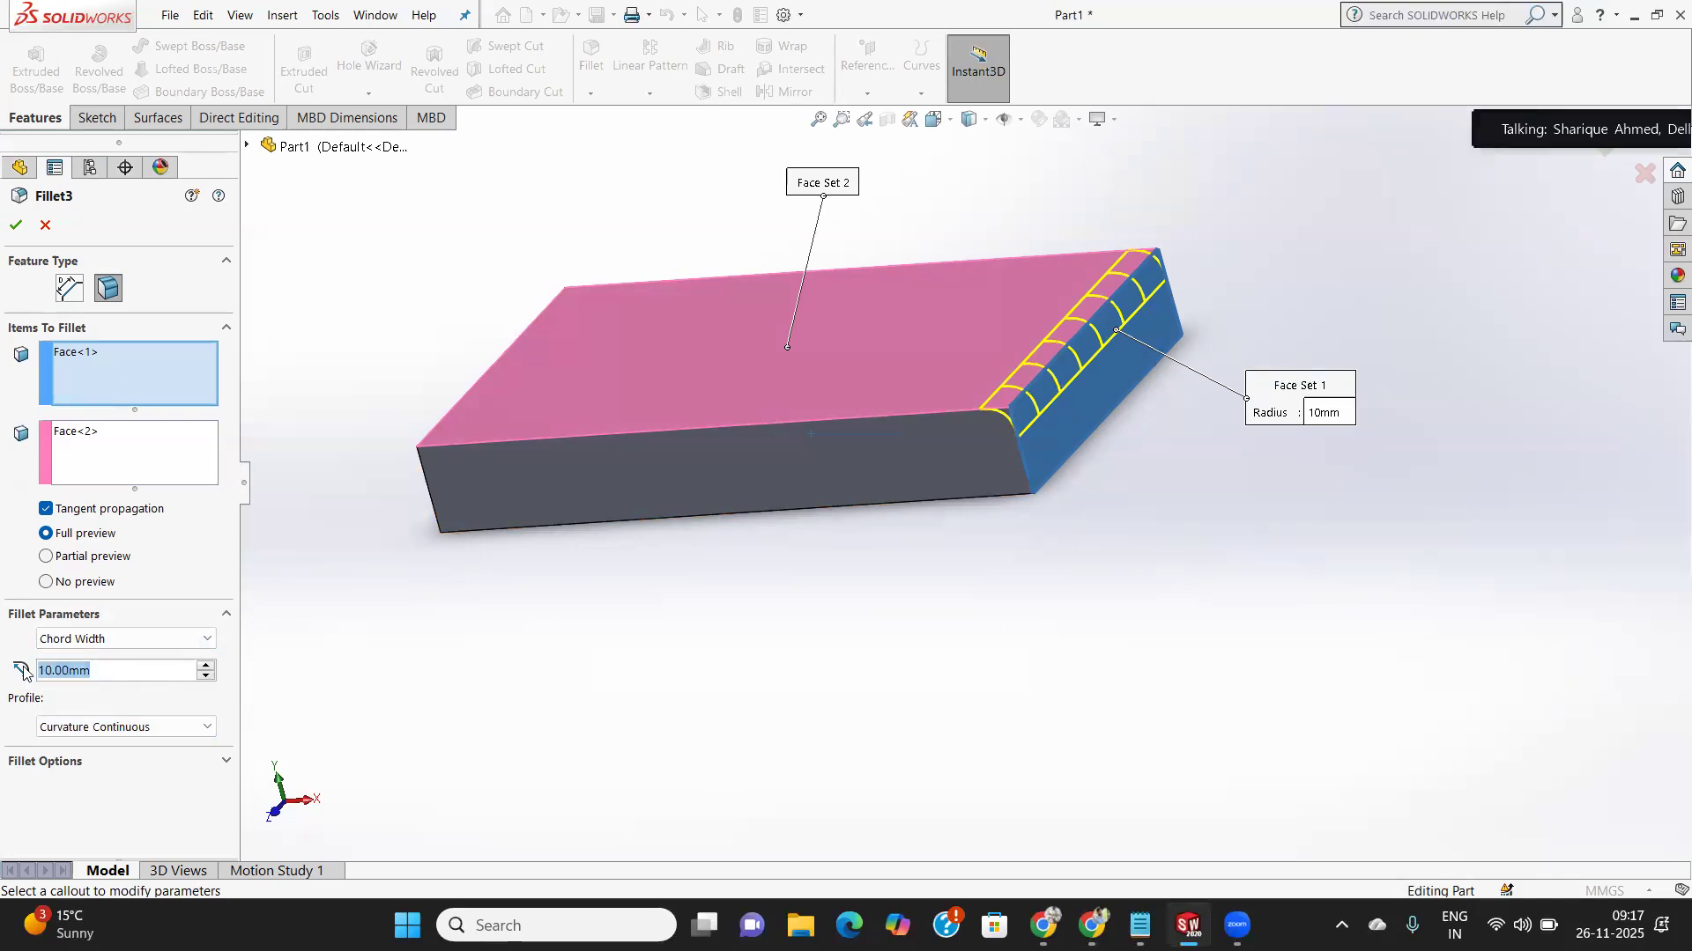
{"action": "type", "text": "15"}
{"action": "key", "text": "Return"}
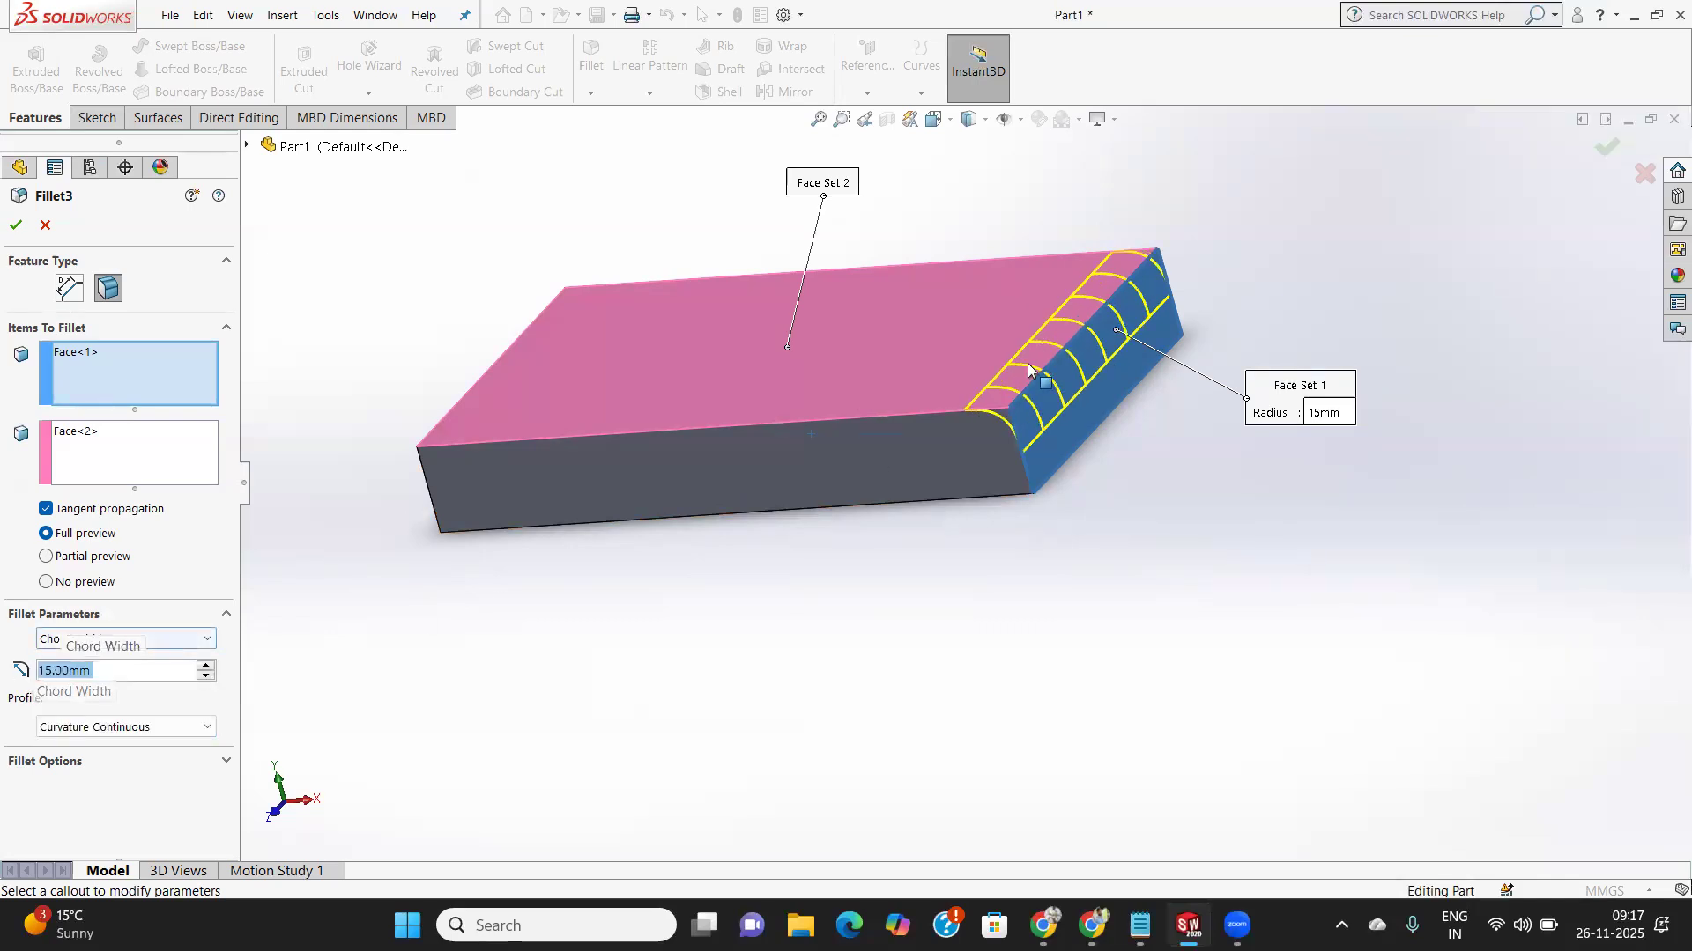
Set the chord width fillet's profile to Conic Rho with a rho of 0.5 and apply the change.
{"action": "left_click", "coordinate": [123, 727]}
{"action": "left_click", "coordinate": [79, 761]}
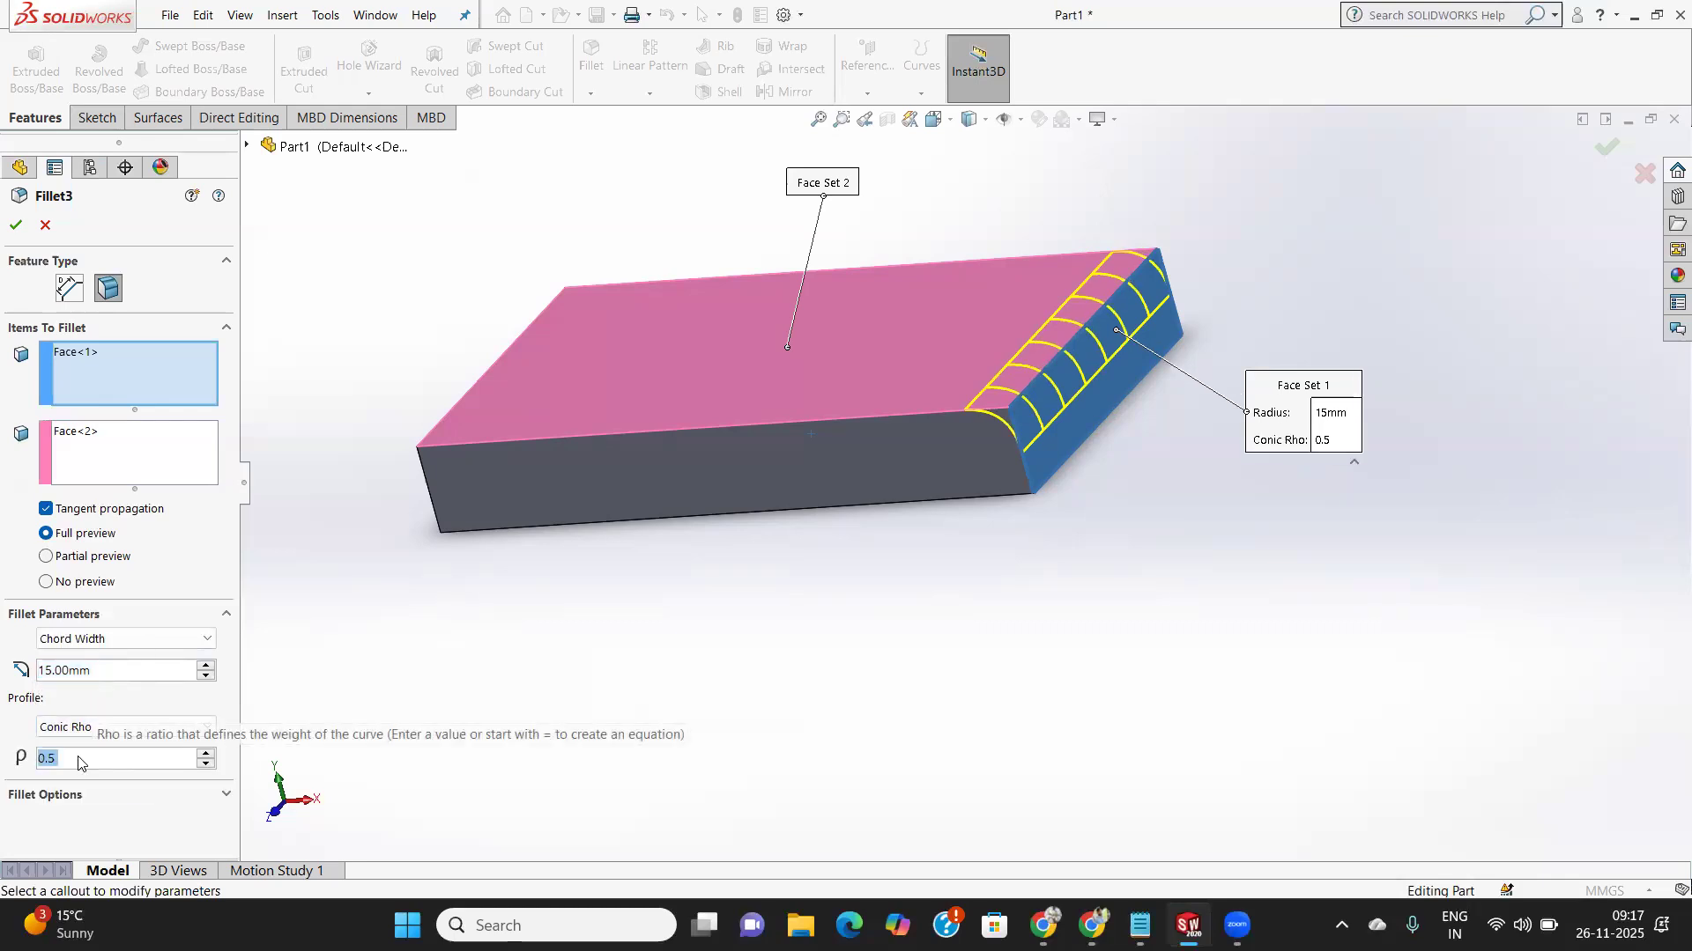
{"action": "type", "text": "1"}
{"action": "key", "text": "Return"}
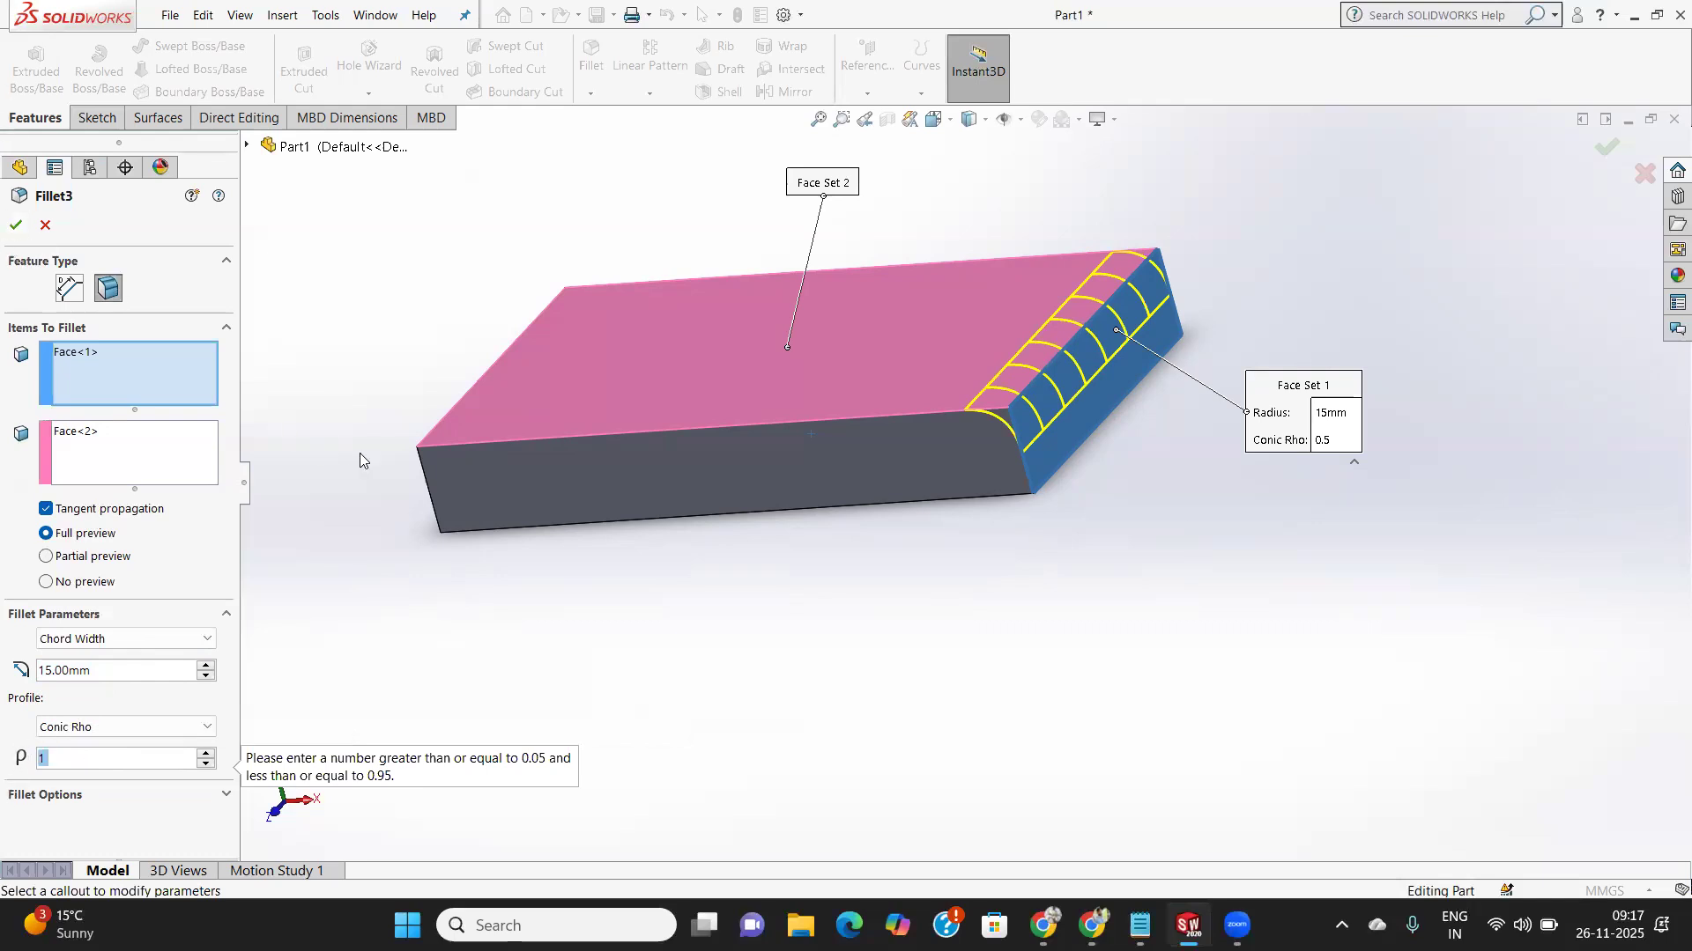
{"action": "type", "text": "0.5"}
{"action": "key", "text": "Return"}
{"action": "left_click", "coordinate": [17, 227]}
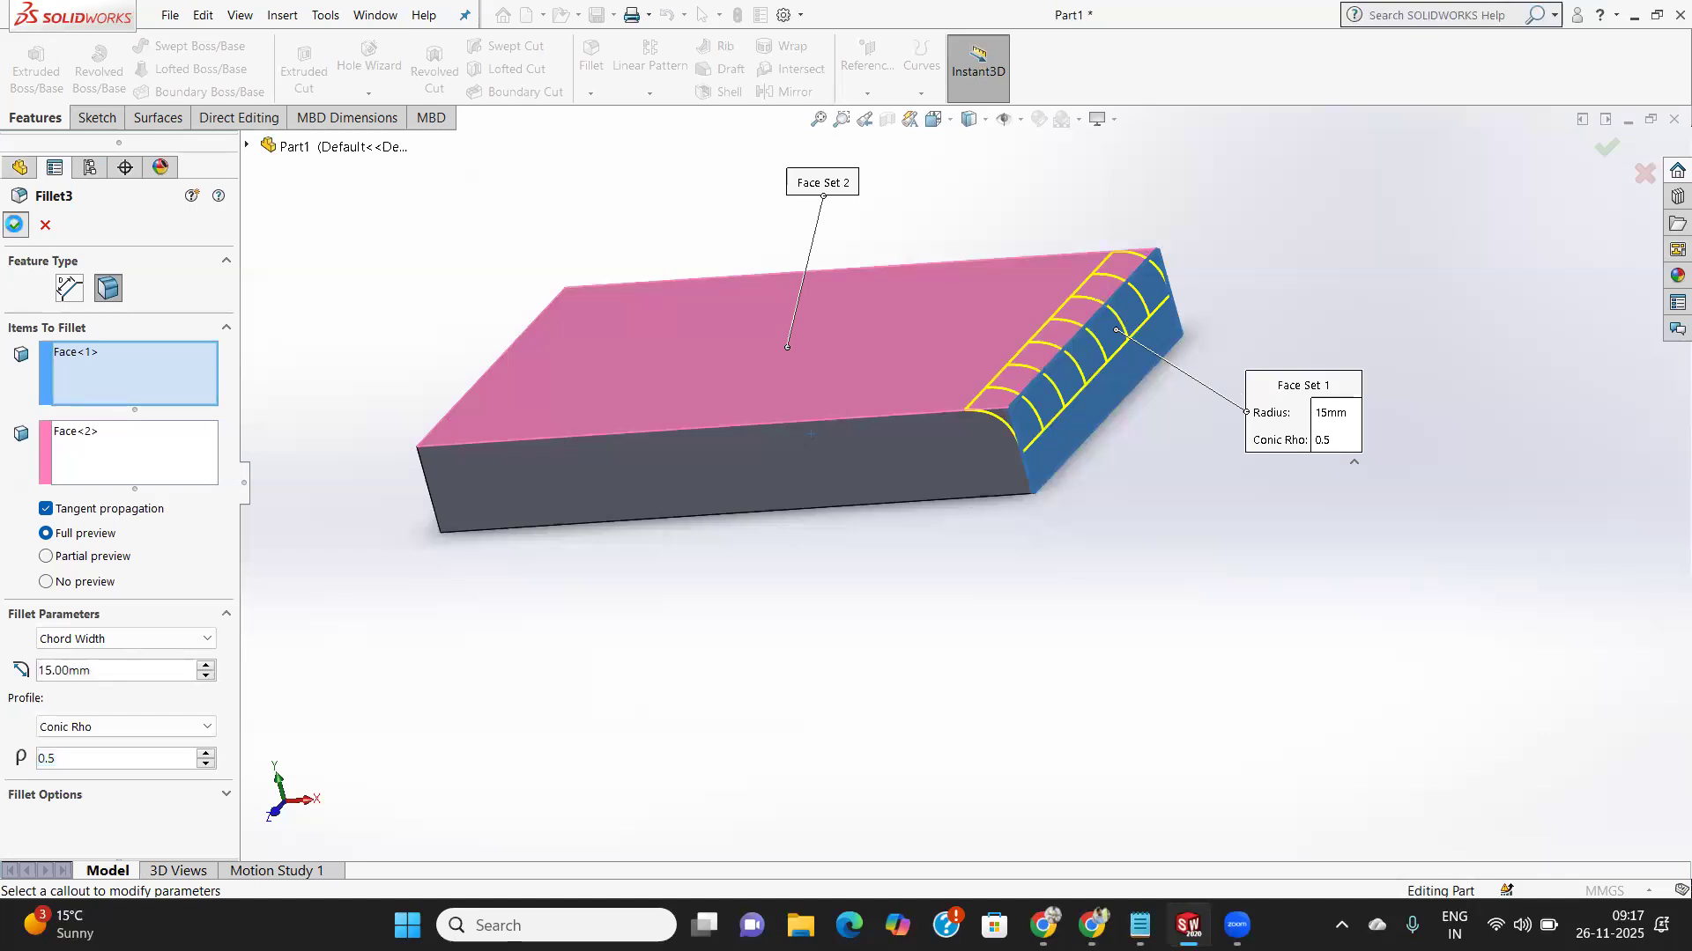
Reopen the face fillet for editing and change its fillet method to Hold Line, ready to pick edges.
{"action": "middle_click_drag", "start_coordinate": [1126, 344], "coordinate": [1059, 375]}
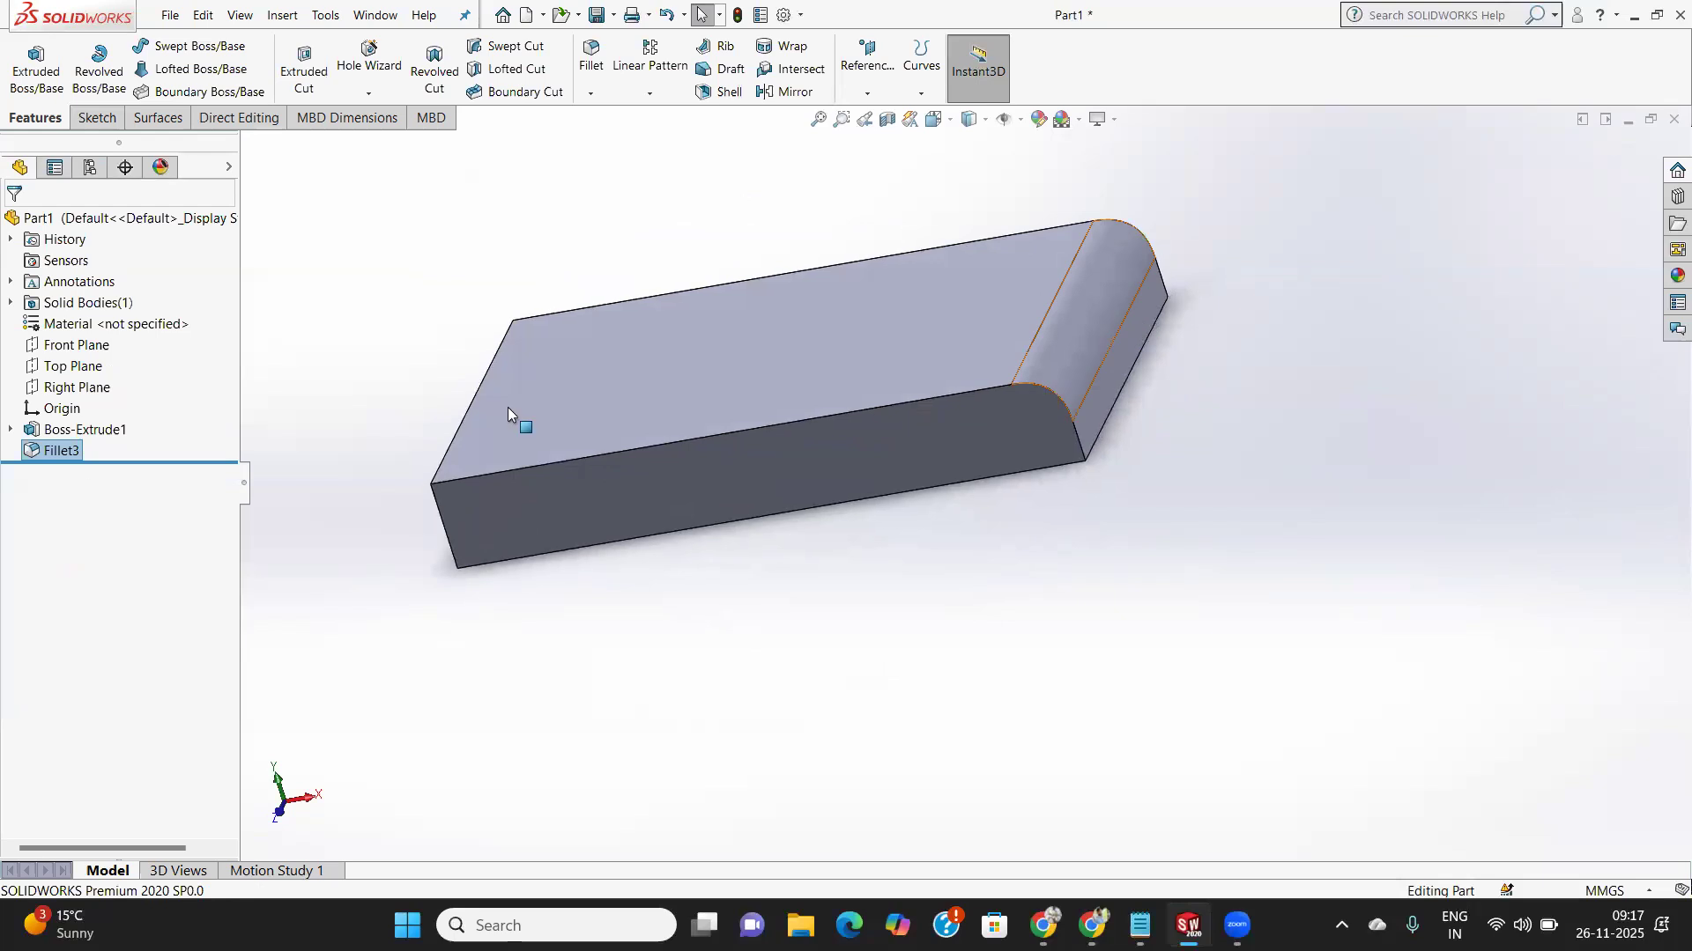
{"action": "right_click", "coordinate": [66, 454]}
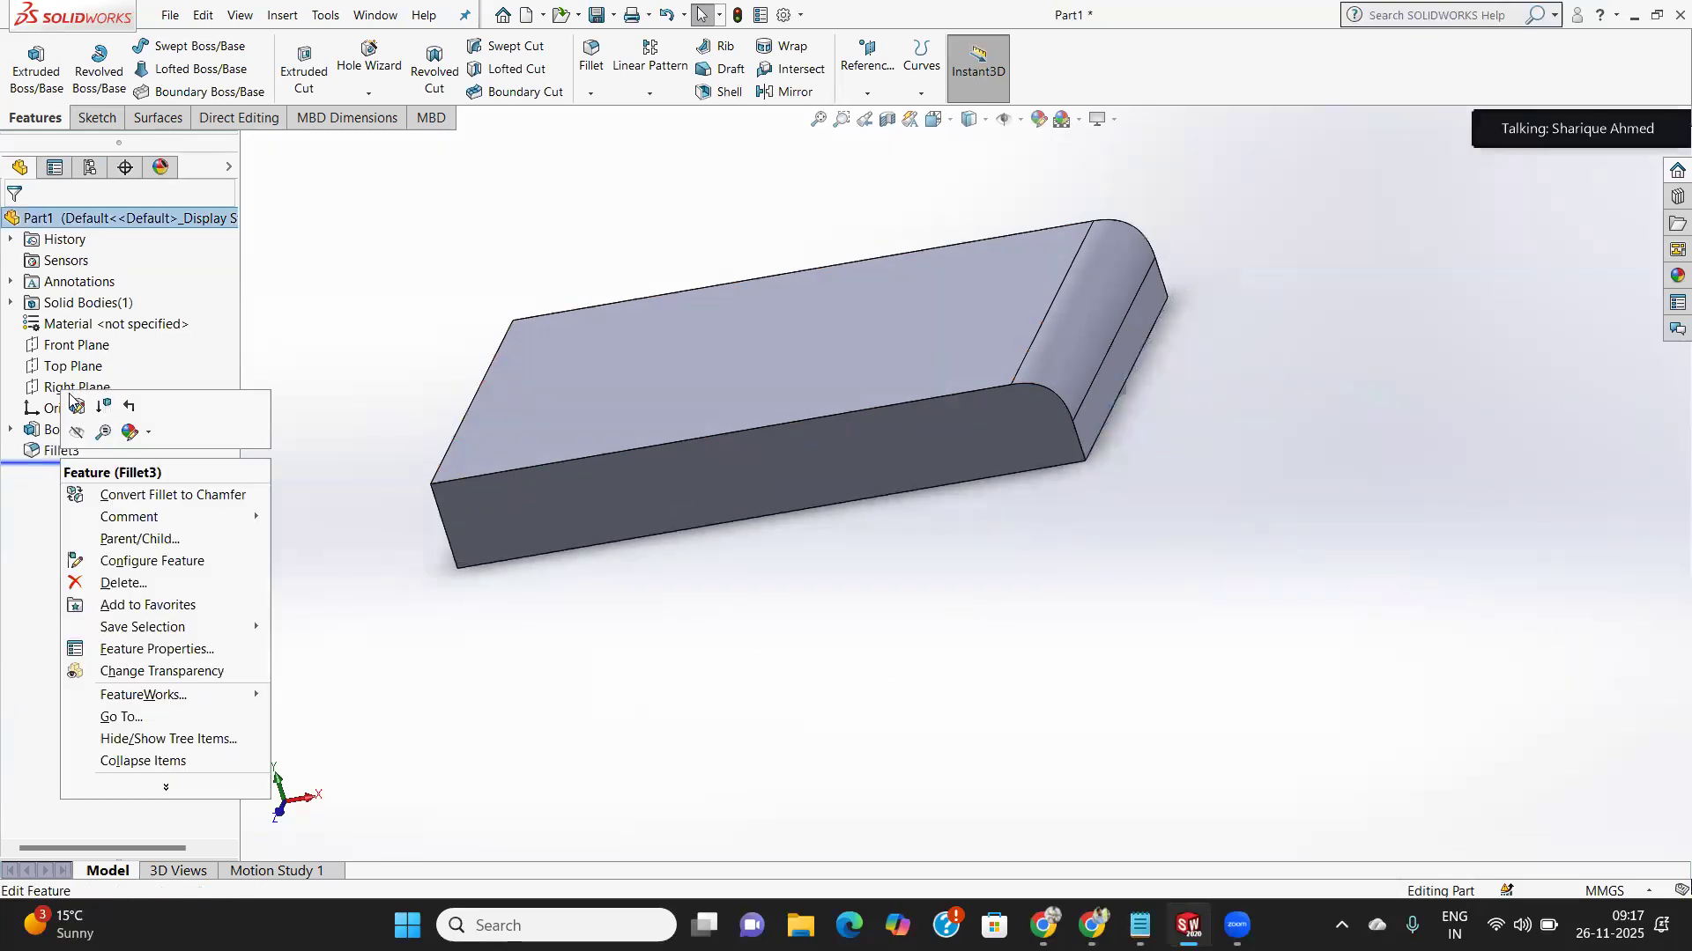
{"action": "key", "text": "Escape"}
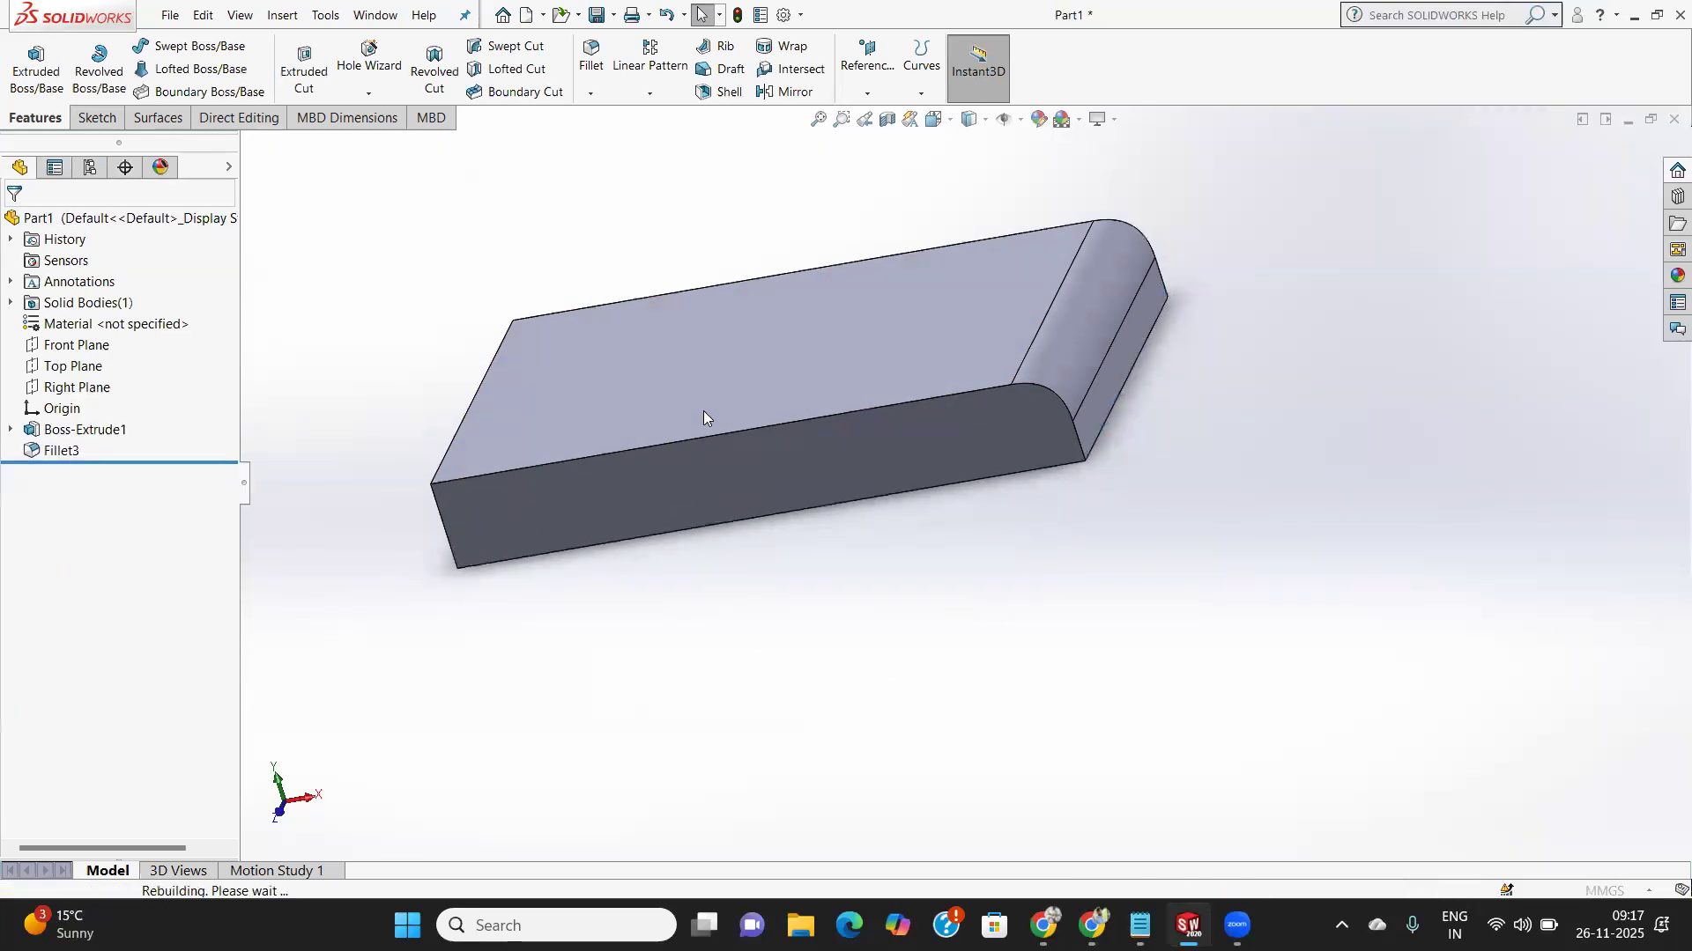
{"action": "left_click", "coordinate": [104, 636]}
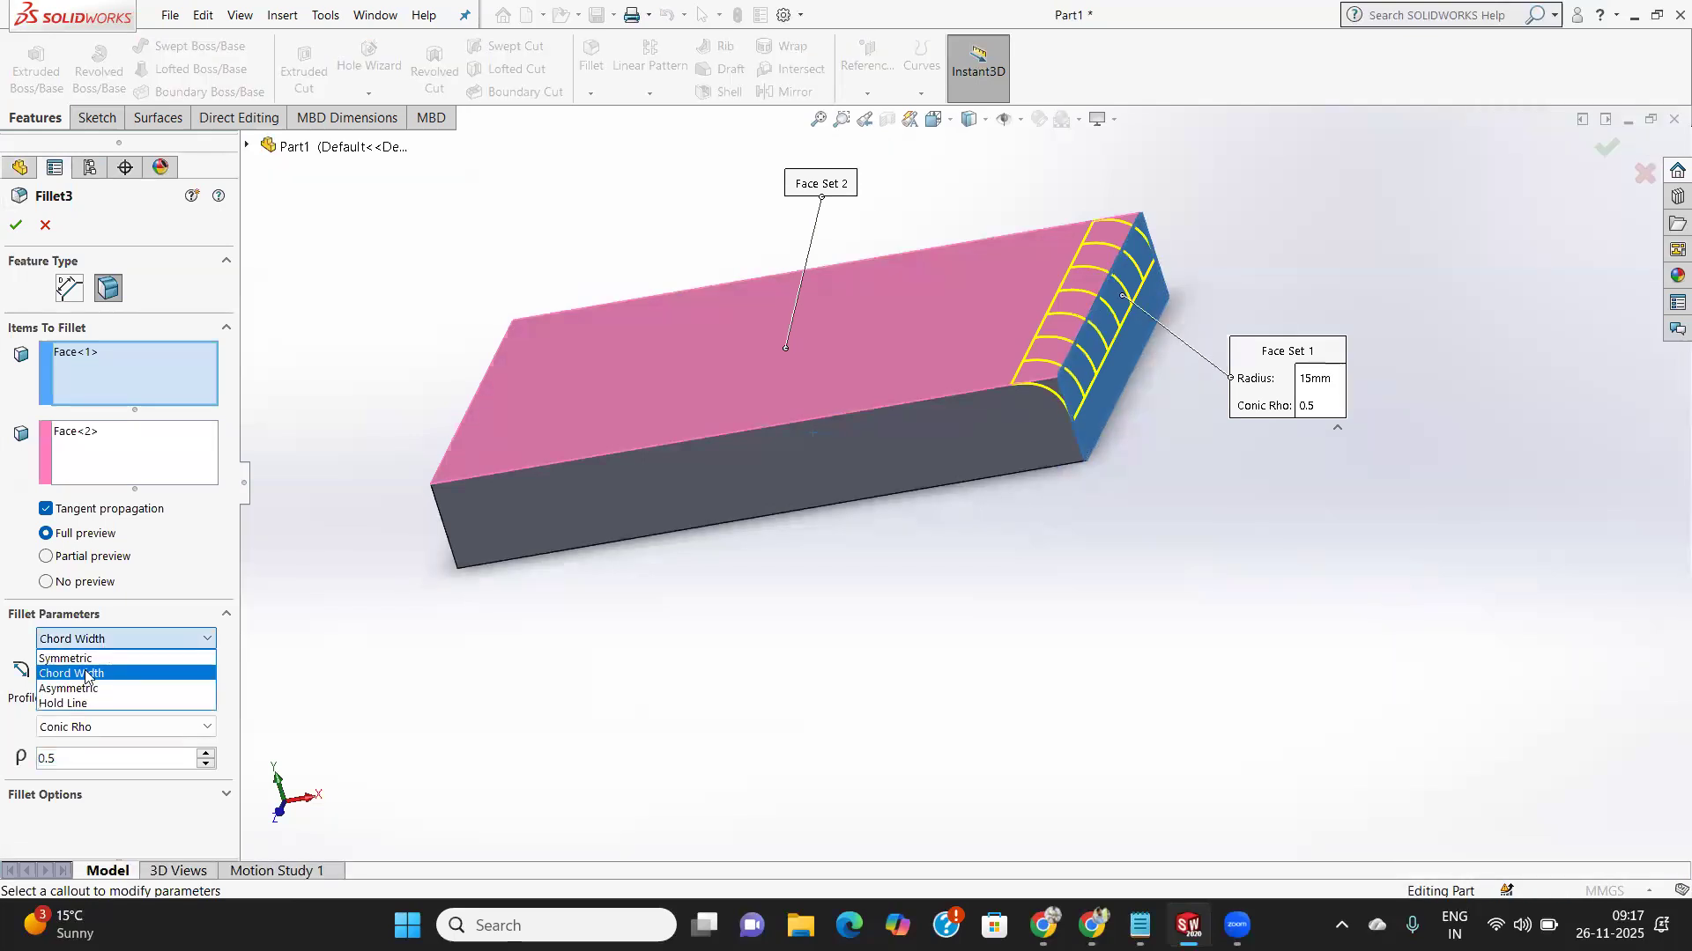
{"action": "left_click", "coordinate": [80, 703]}
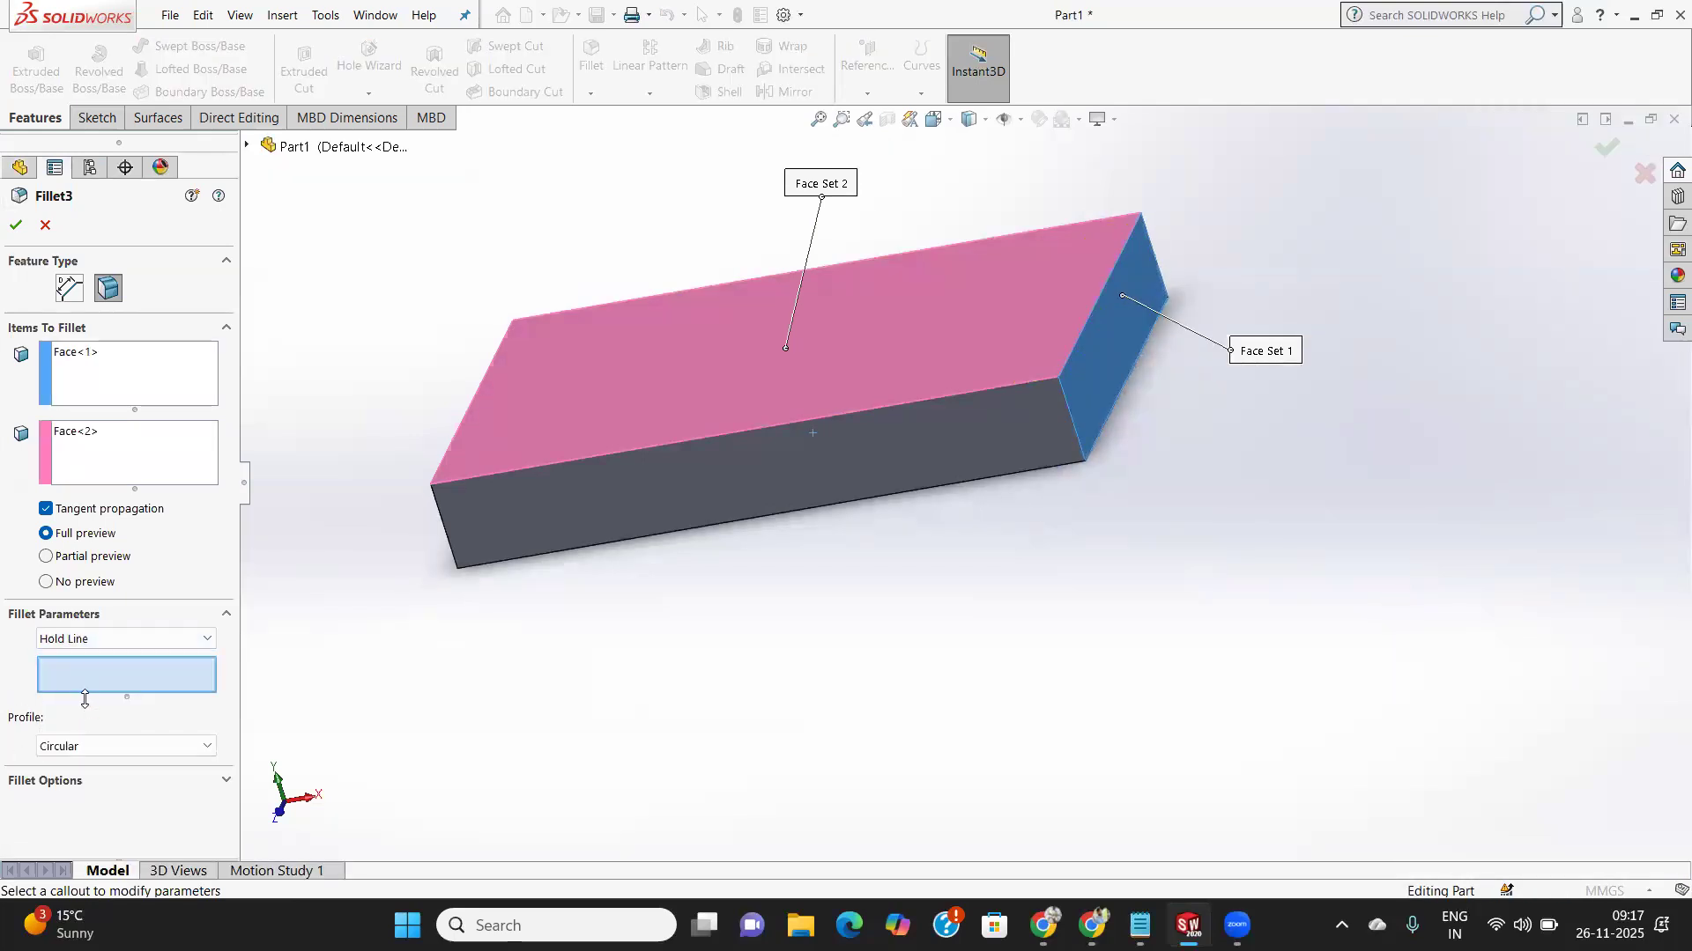
{"action": "left_click", "coordinate": [86, 680]}
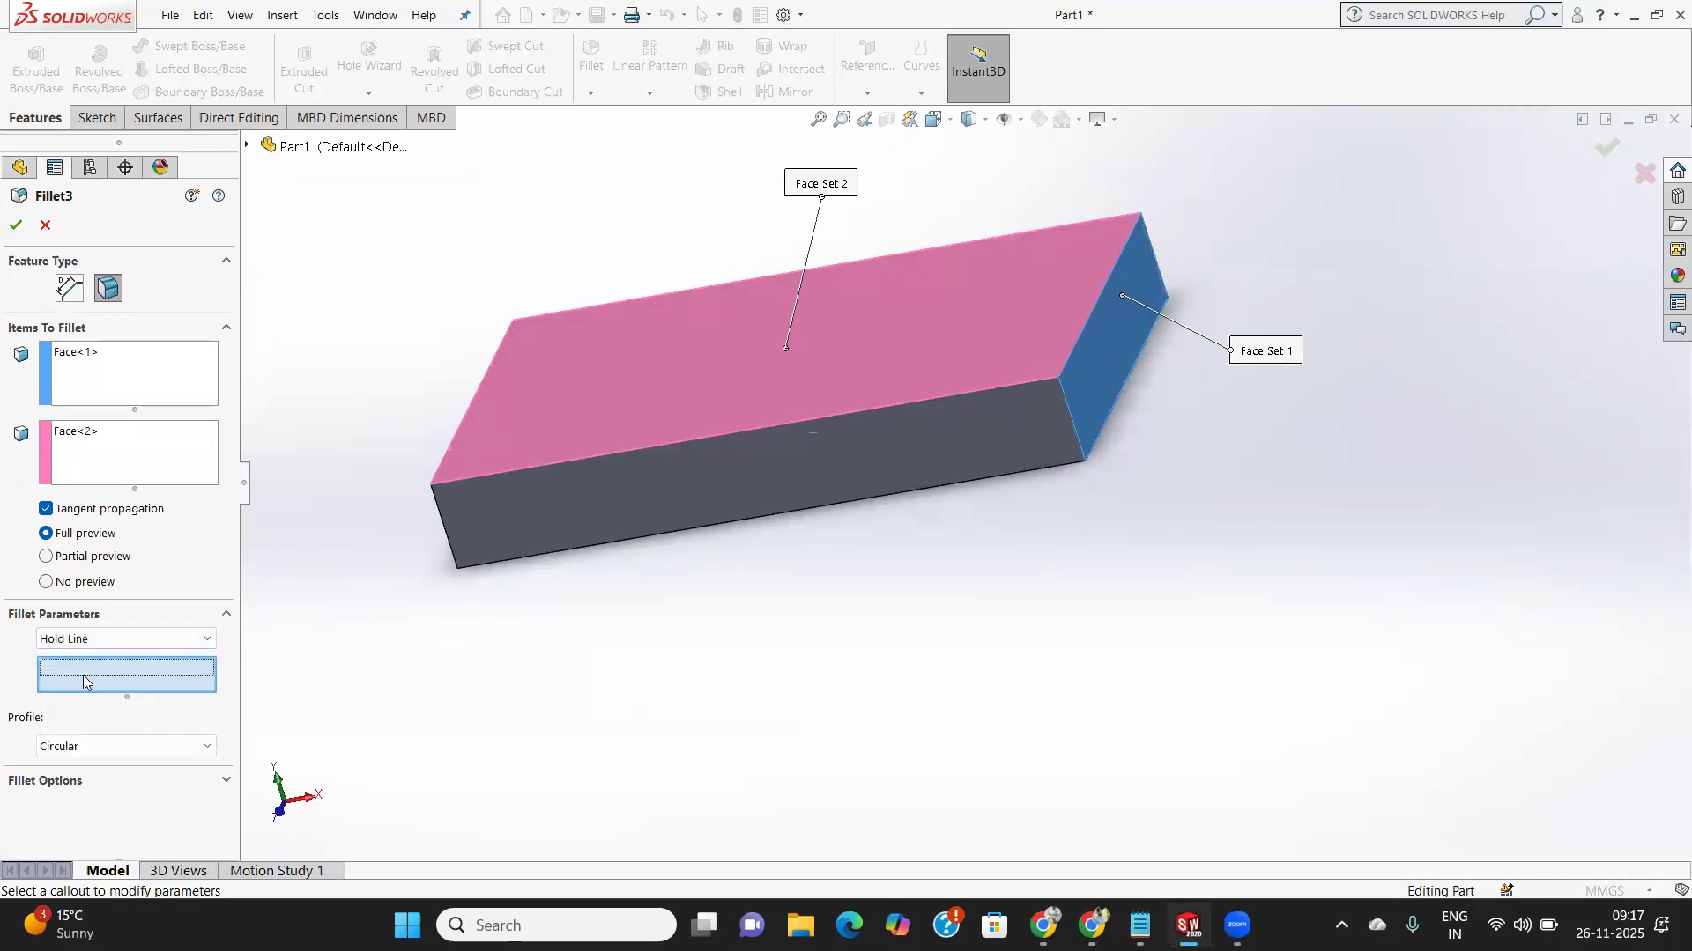
{"action": "left_click", "coordinate": [1068, 406]}
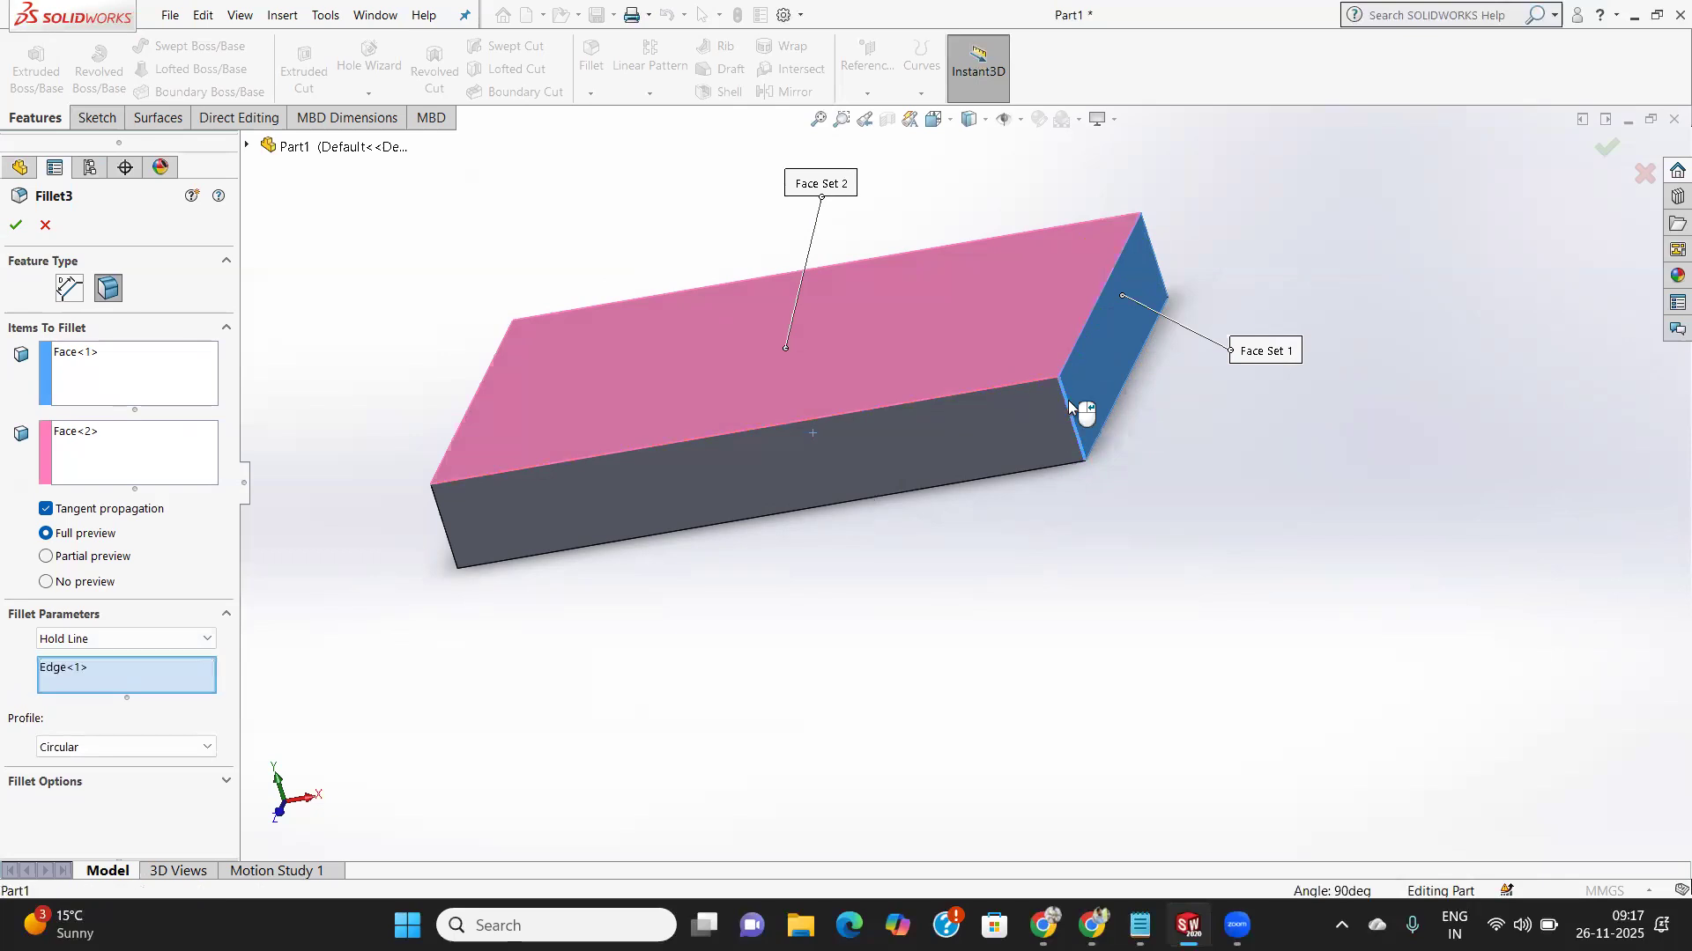
{"action": "left_click", "coordinate": [1073, 355]}
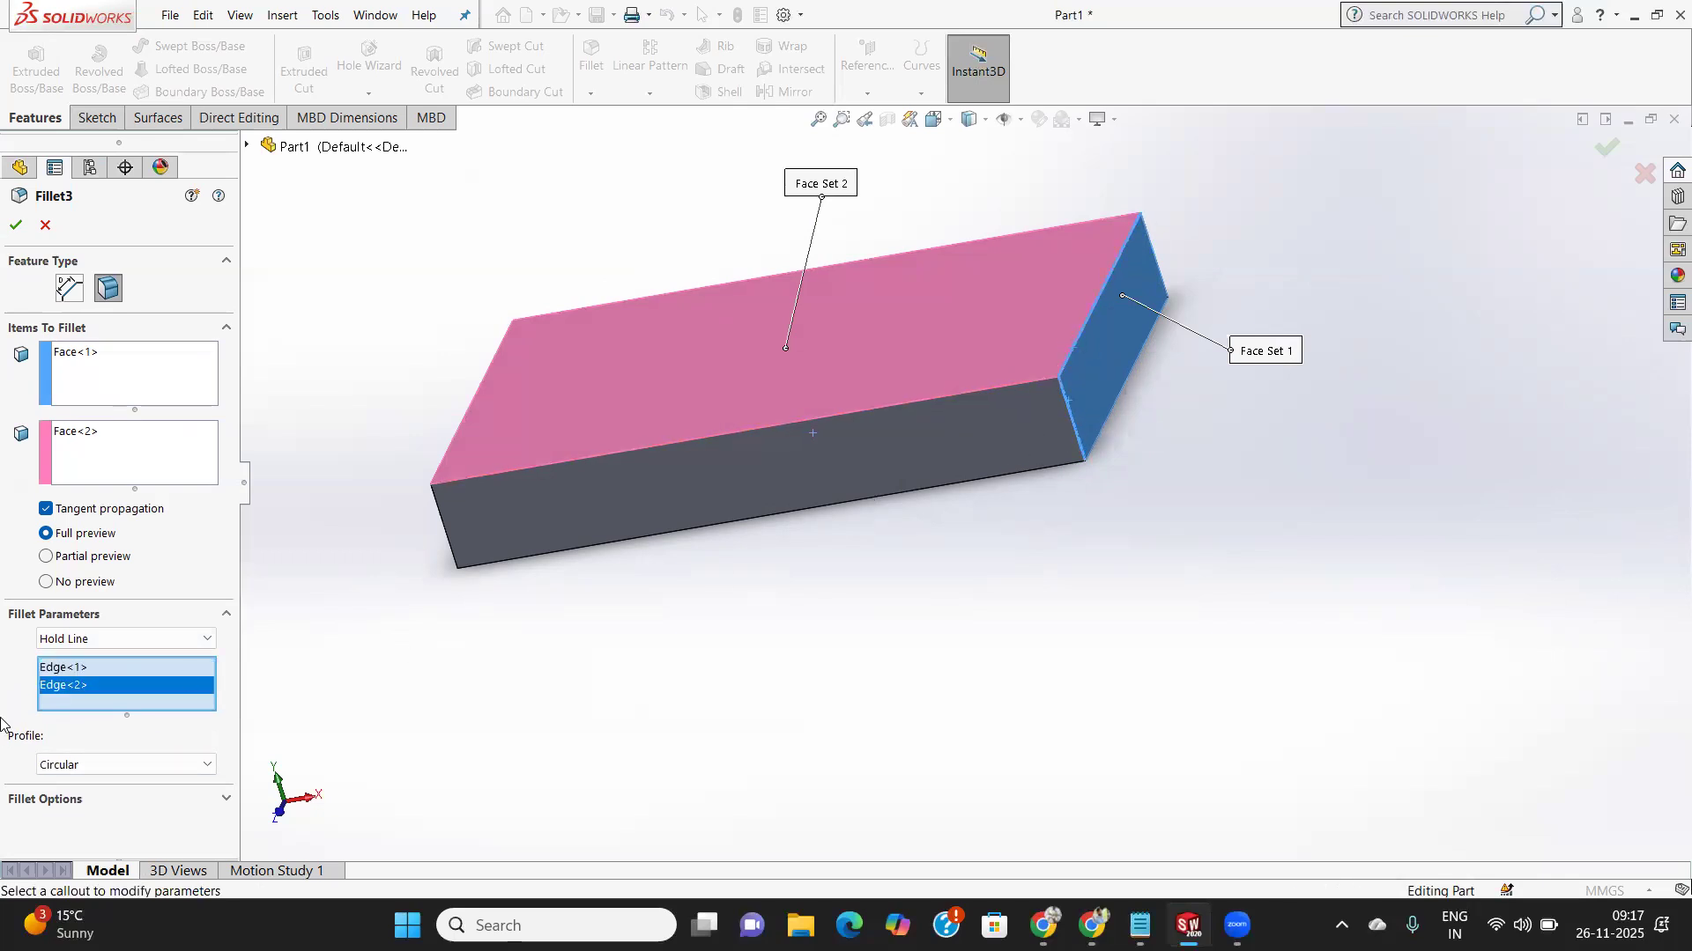
{"action": "right_click", "coordinate": [88, 684]}
{"action": "left_click", "coordinate": [145, 707]}
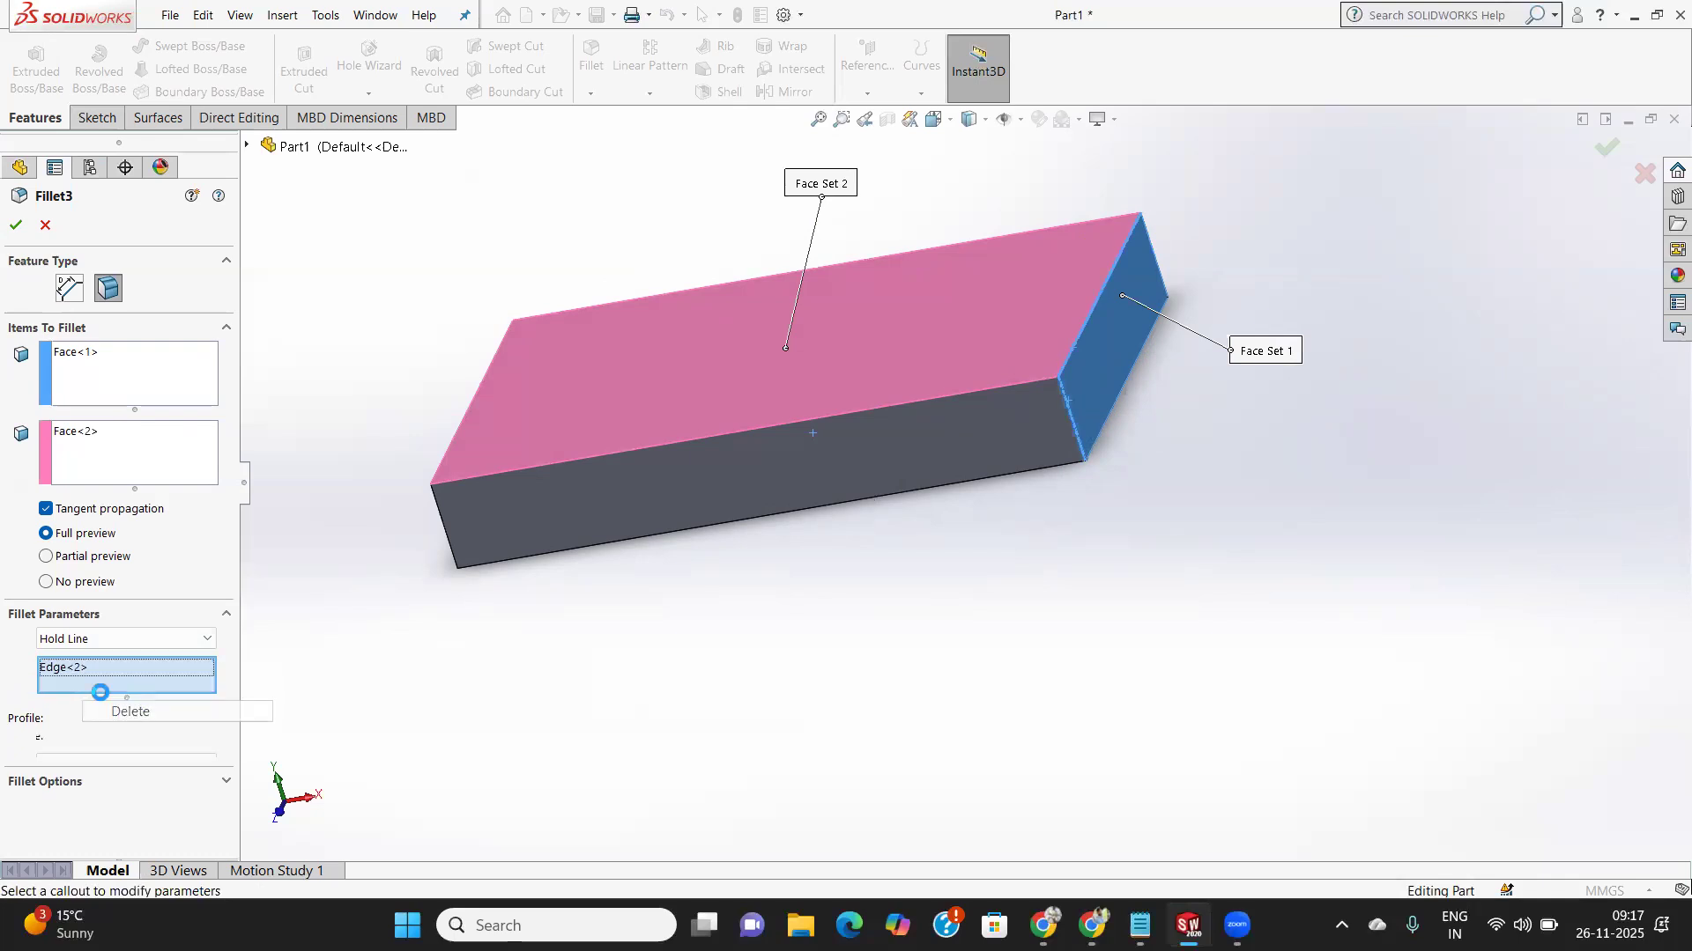
{"action": "right_click", "coordinate": [81, 665]}
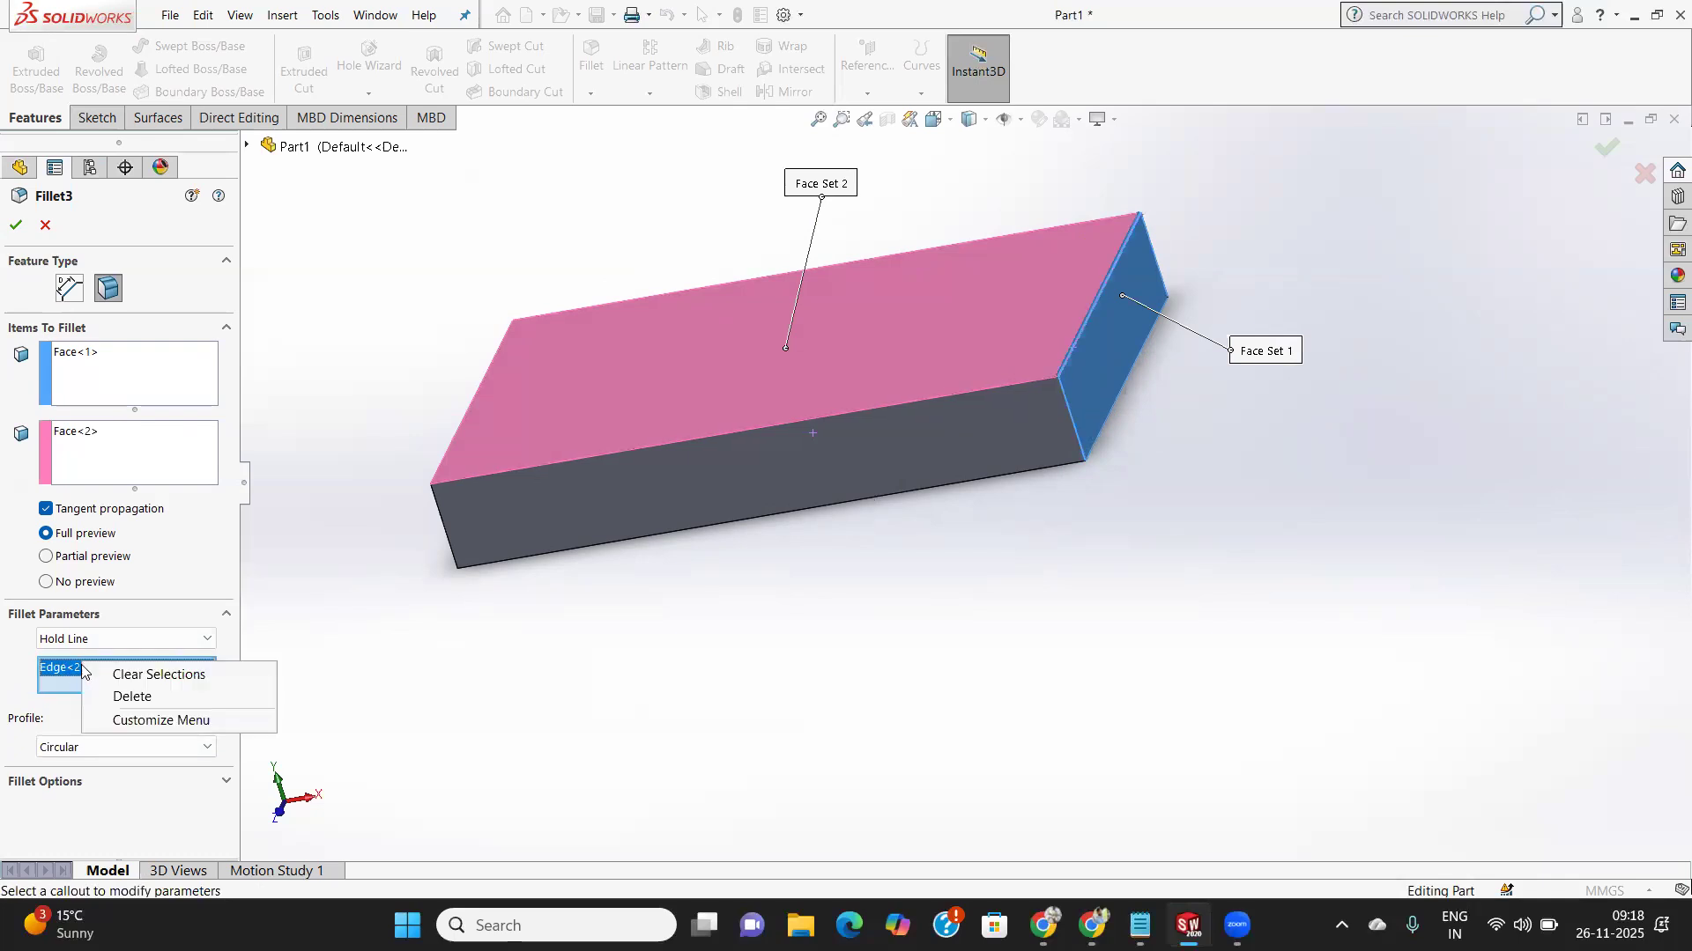
{"action": "left_click", "coordinate": [123, 696]}
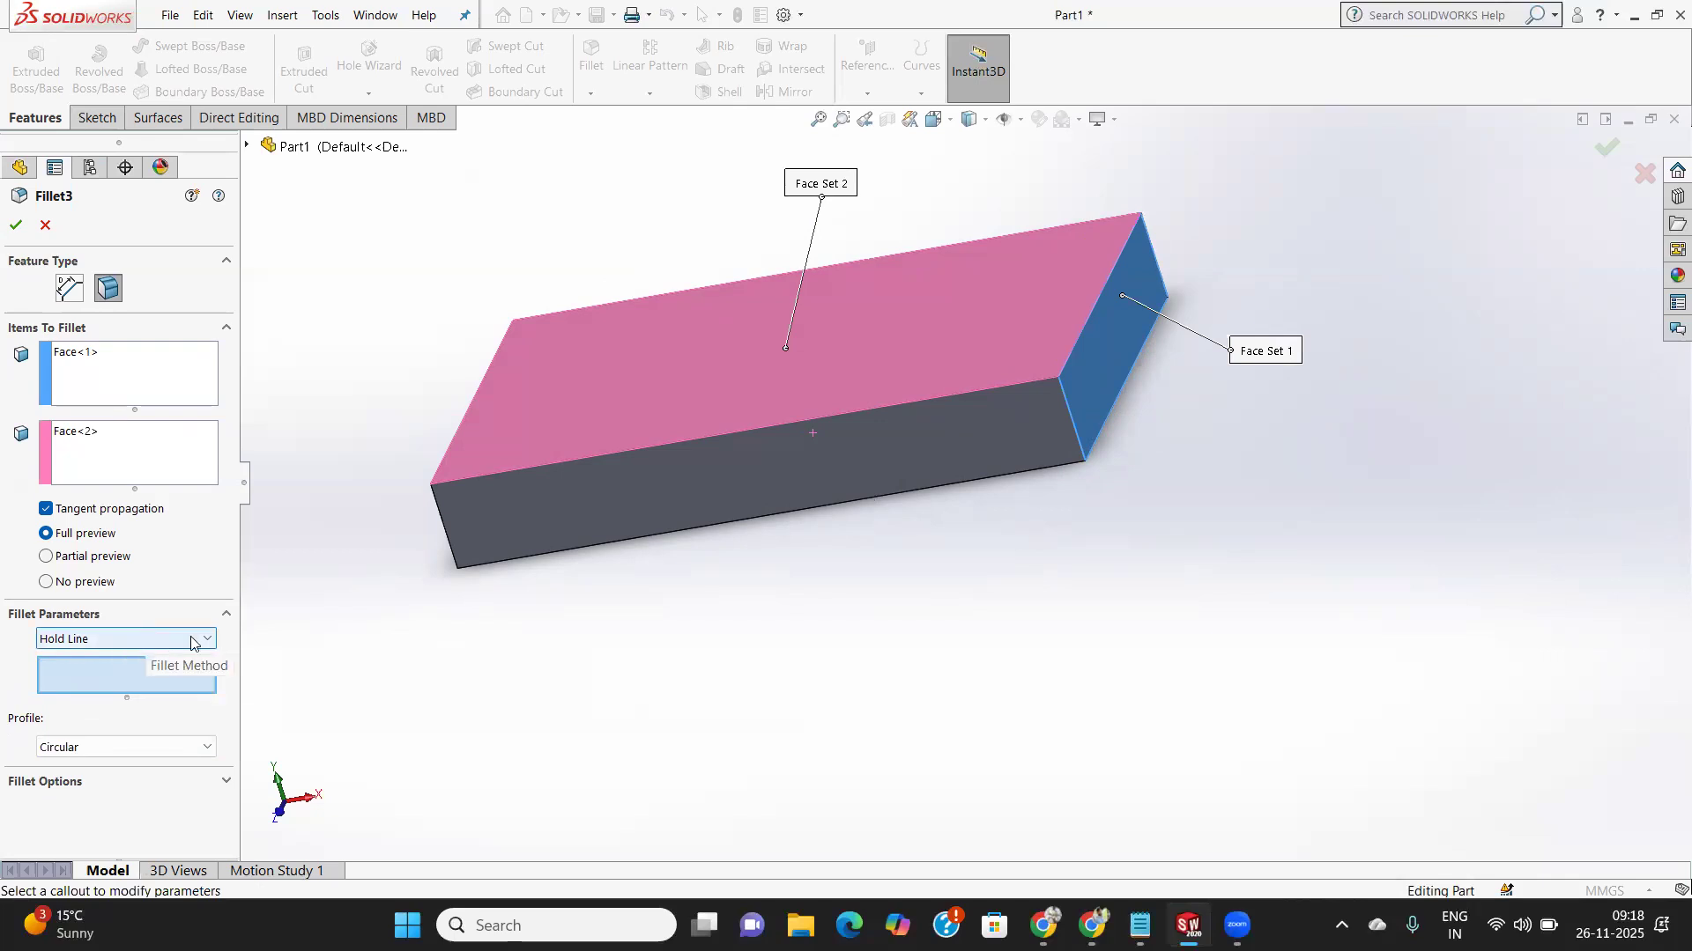
Use the right end face's long upper and lower edges as hold lines with a Circular profile, and apply the face fillet.
{"action": "left_click", "coordinate": [1085, 319]}
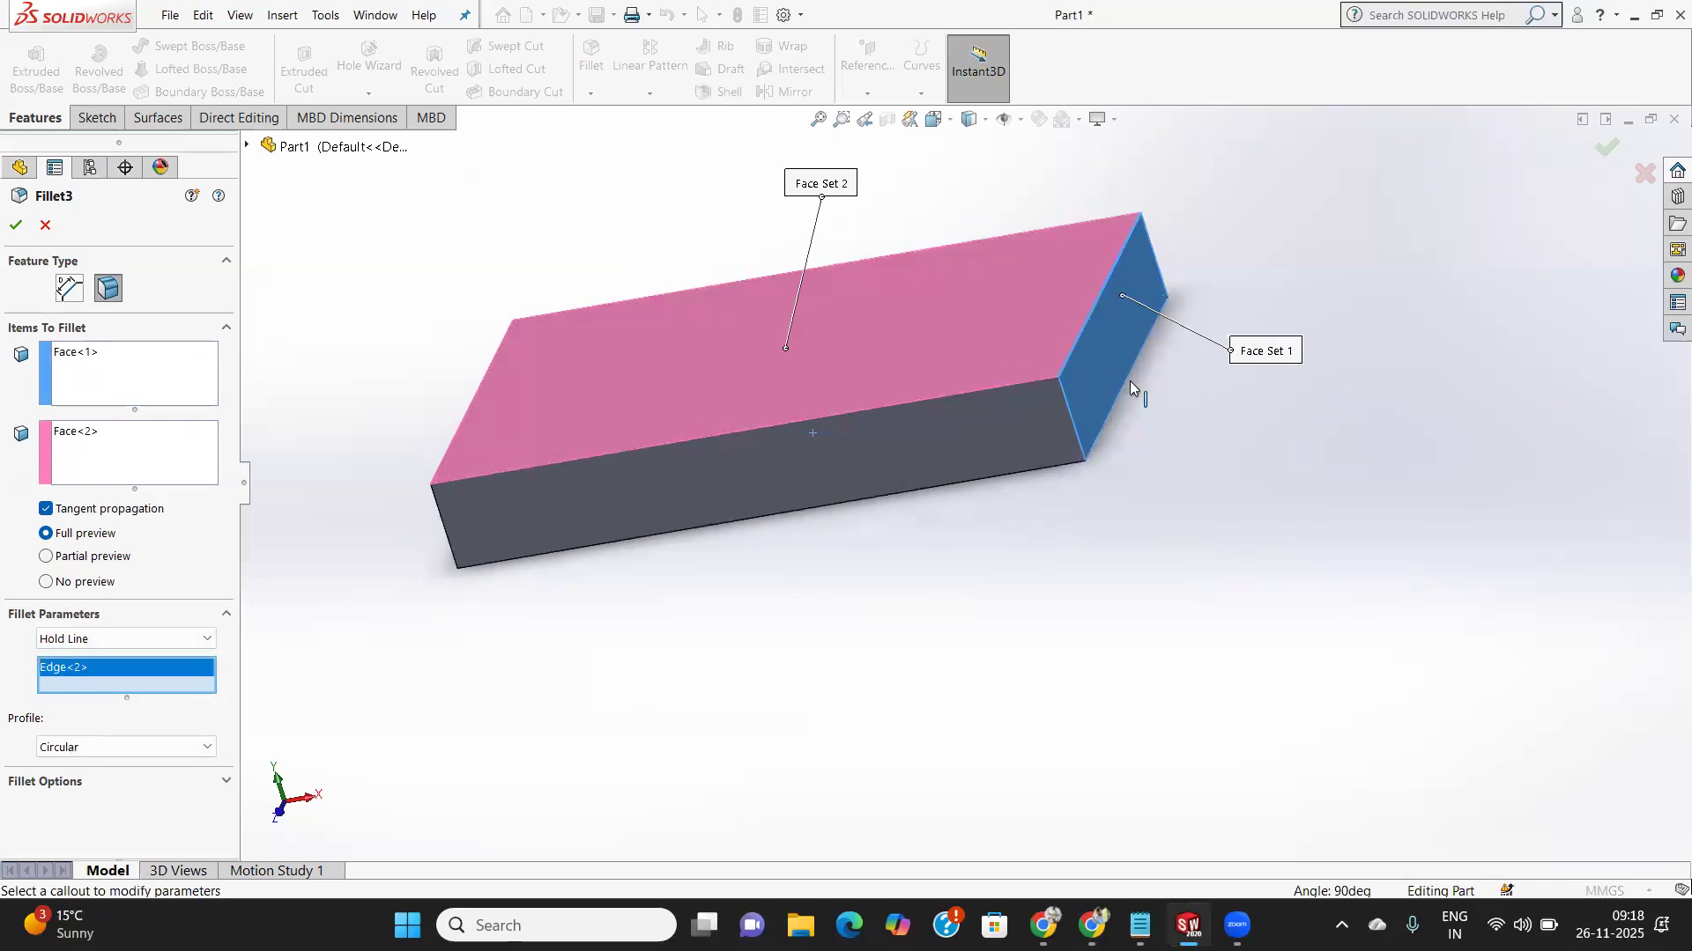
{"action": "left_click", "coordinate": [1114, 402]}
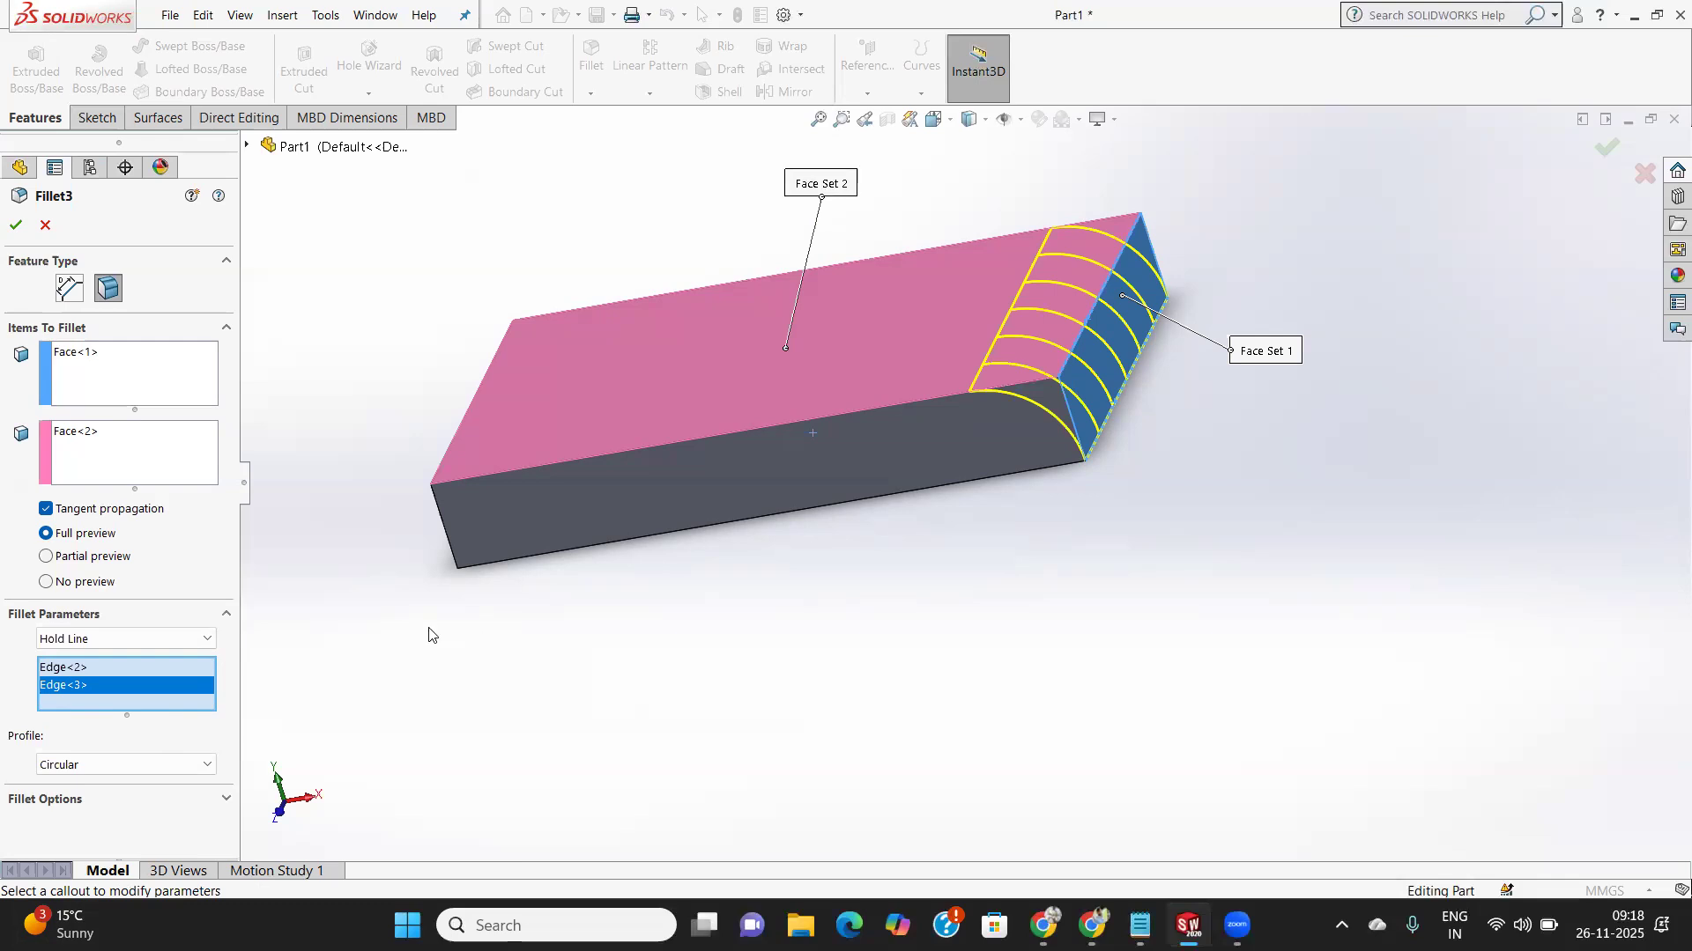
{"action": "left_click", "coordinate": [146, 764]}
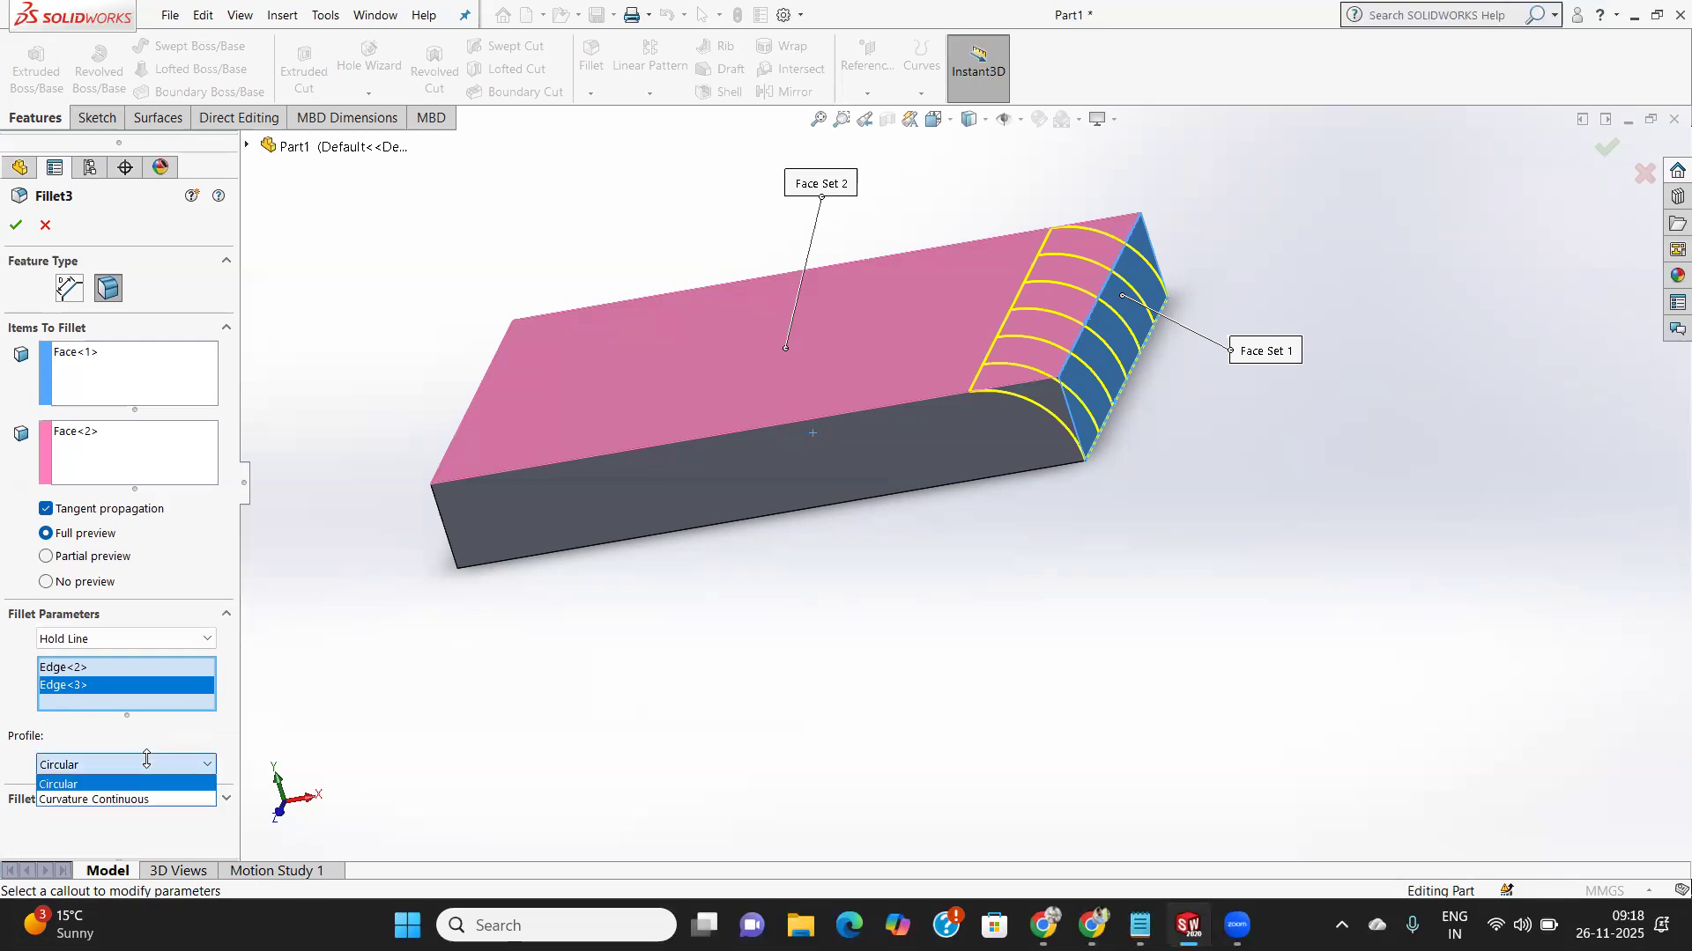
{"action": "left_click", "coordinate": [115, 795]}
{"action": "left_click", "coordinate": [114, 764]}
{"action": "left_click", "coordinate": [96, 782]}
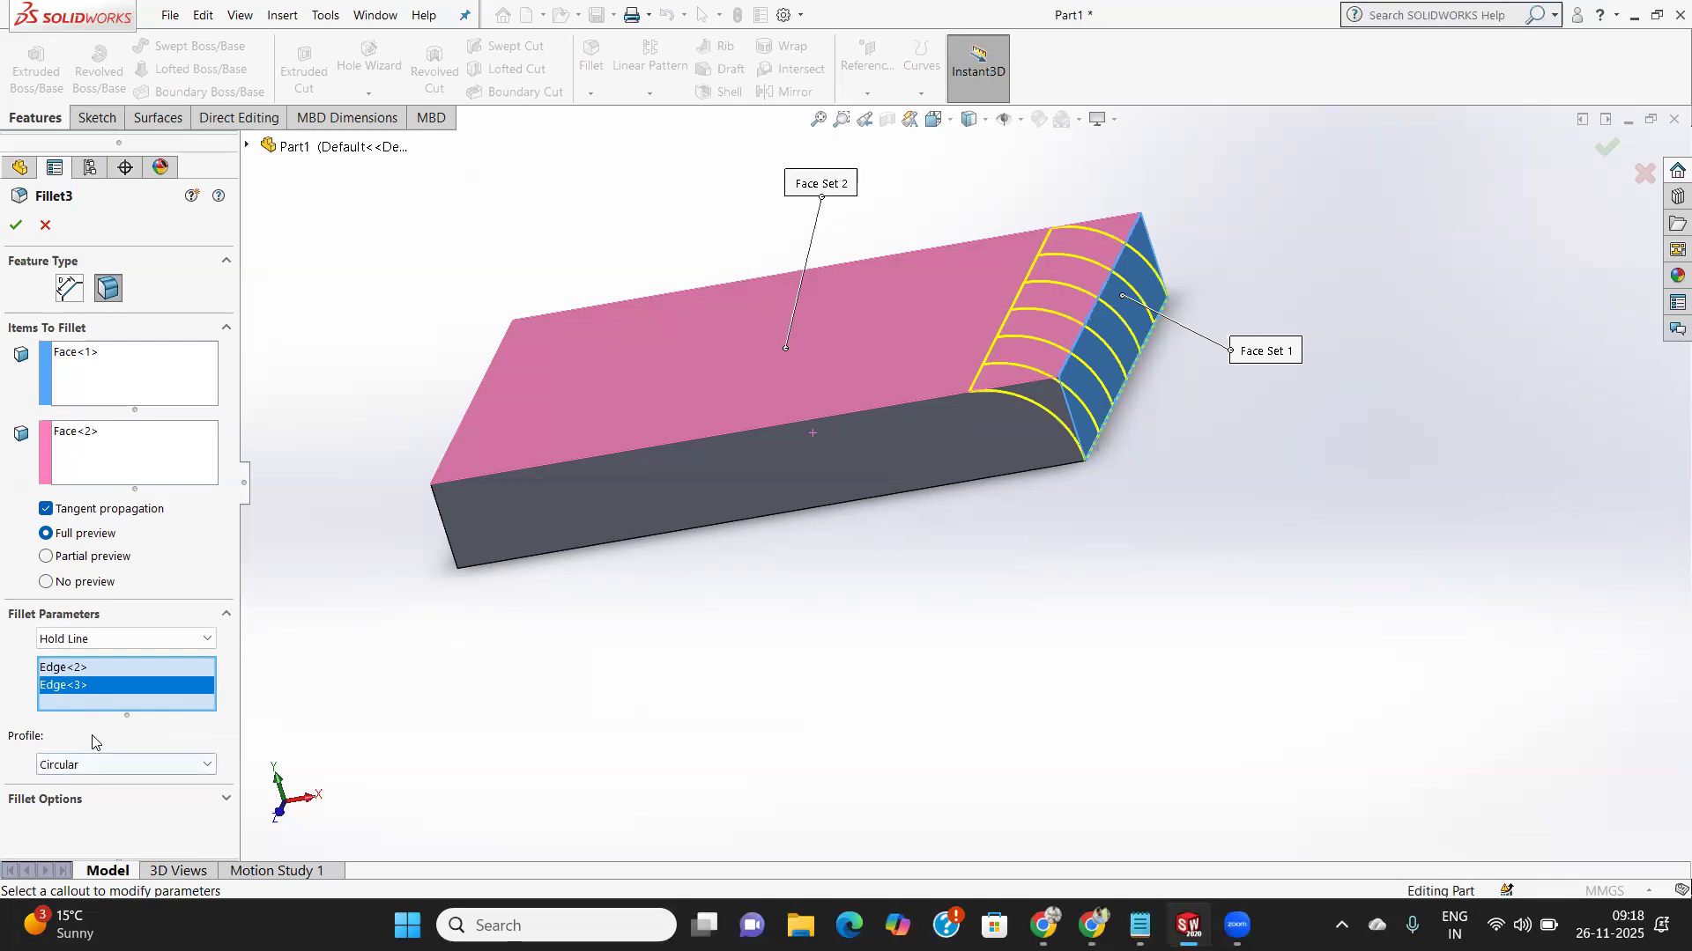
{"action": "left_click", "coordinate": [15, 229]}
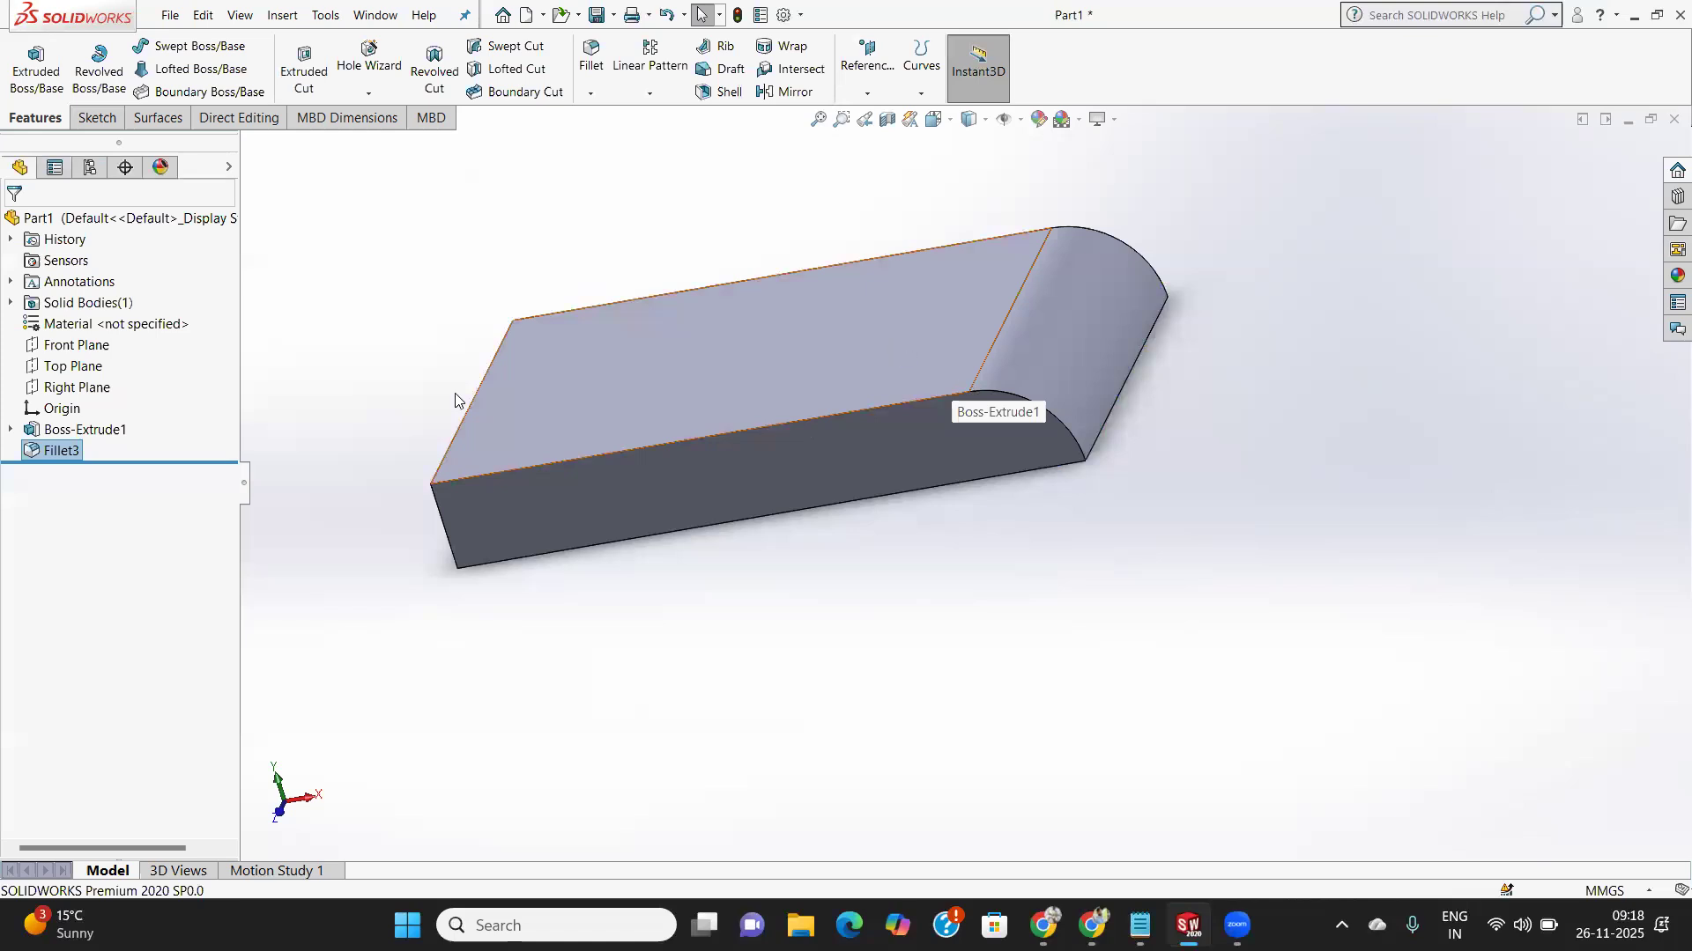
Delete the hold line face fillet feature from the block.
{"action": "right_click", "coordinate": [63, 453]}
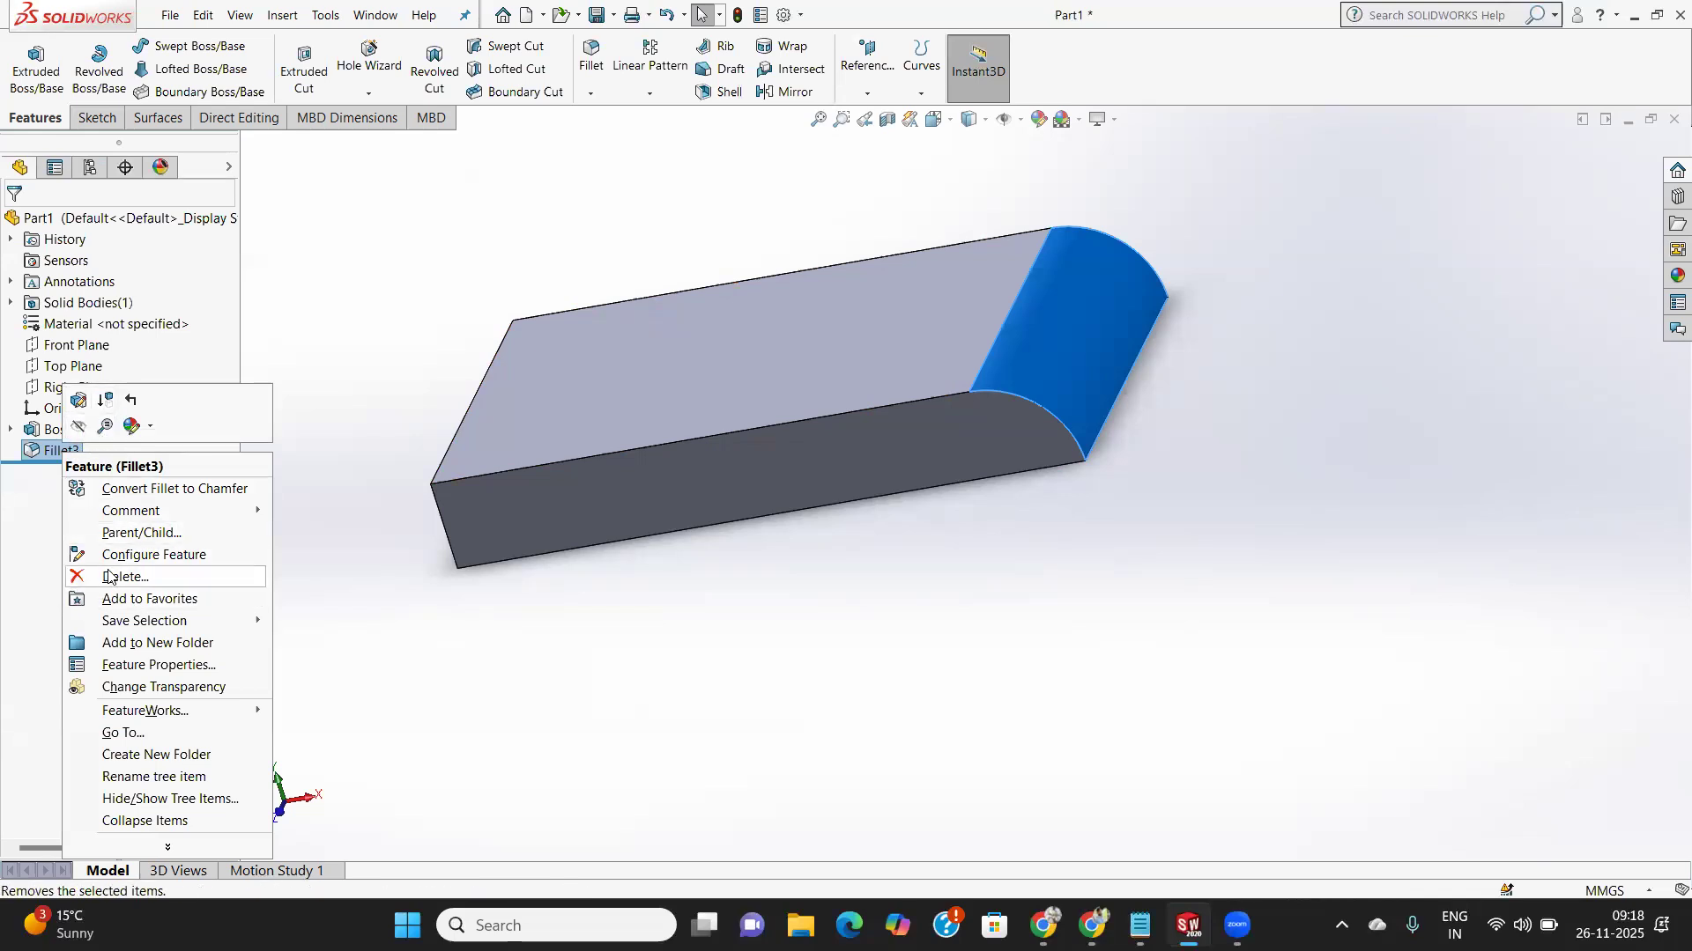
{"action": "left_click", "coordinate": [136, 577]}
{"action": "left_click", "coordinate": [972, 347]}
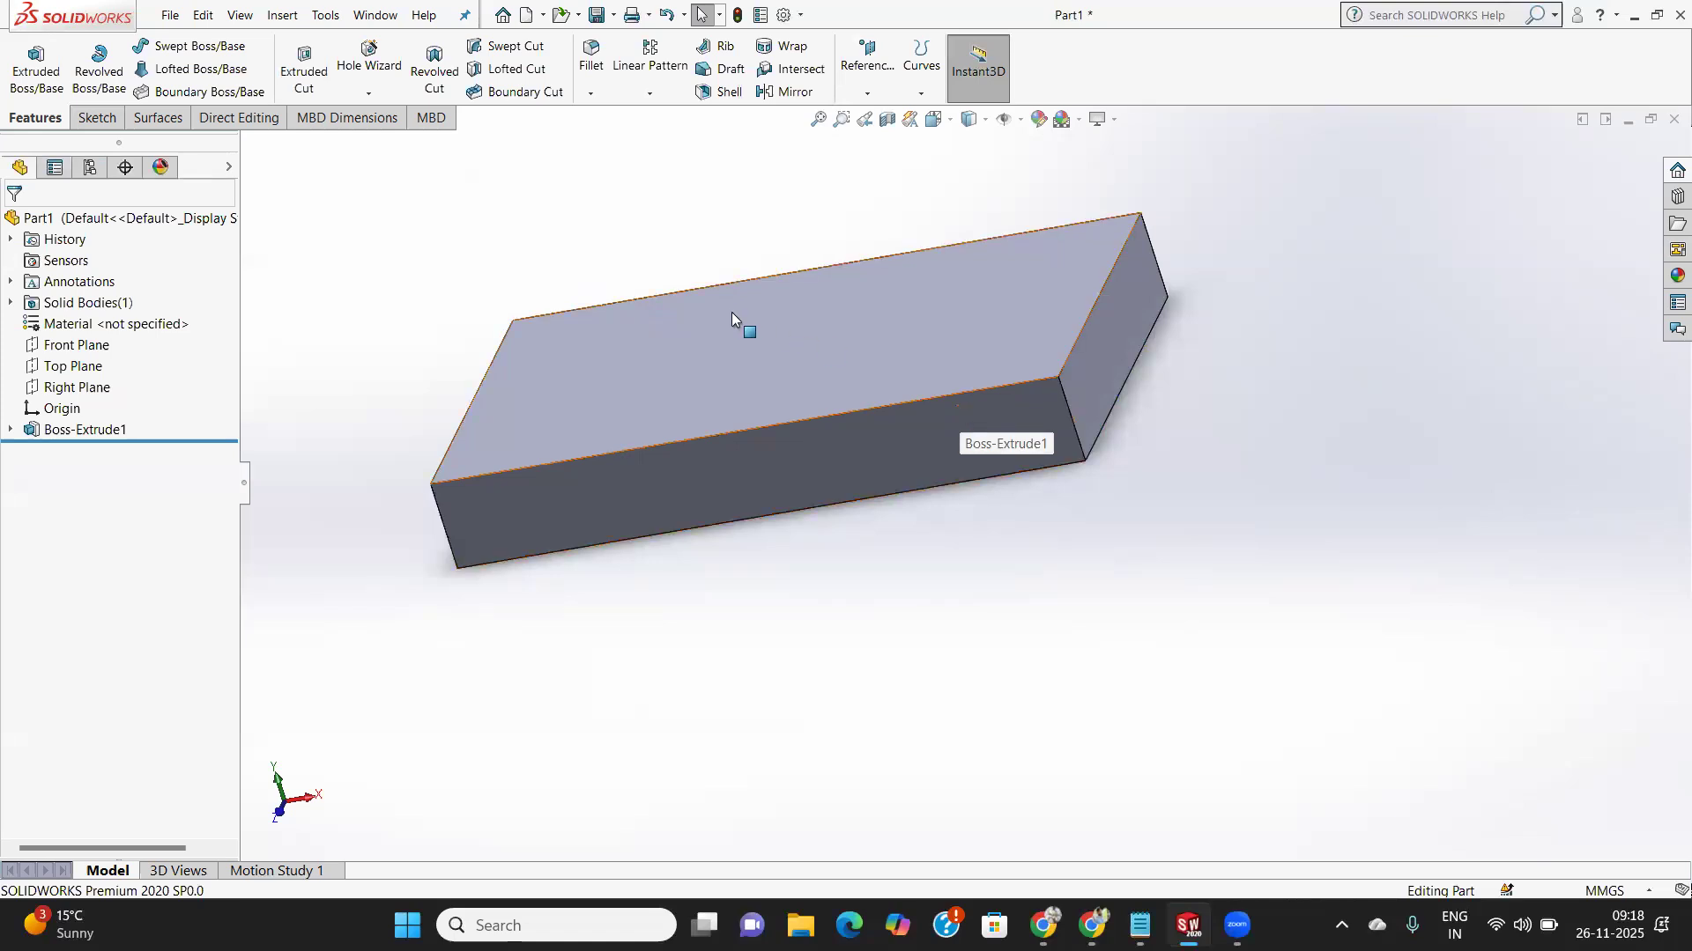
Start a variable size fillet on the block's front right vertical edge and assign a 15 mm radius to both unassigned end points.
{"action": "left_click", "coordinate": [590, 66]}
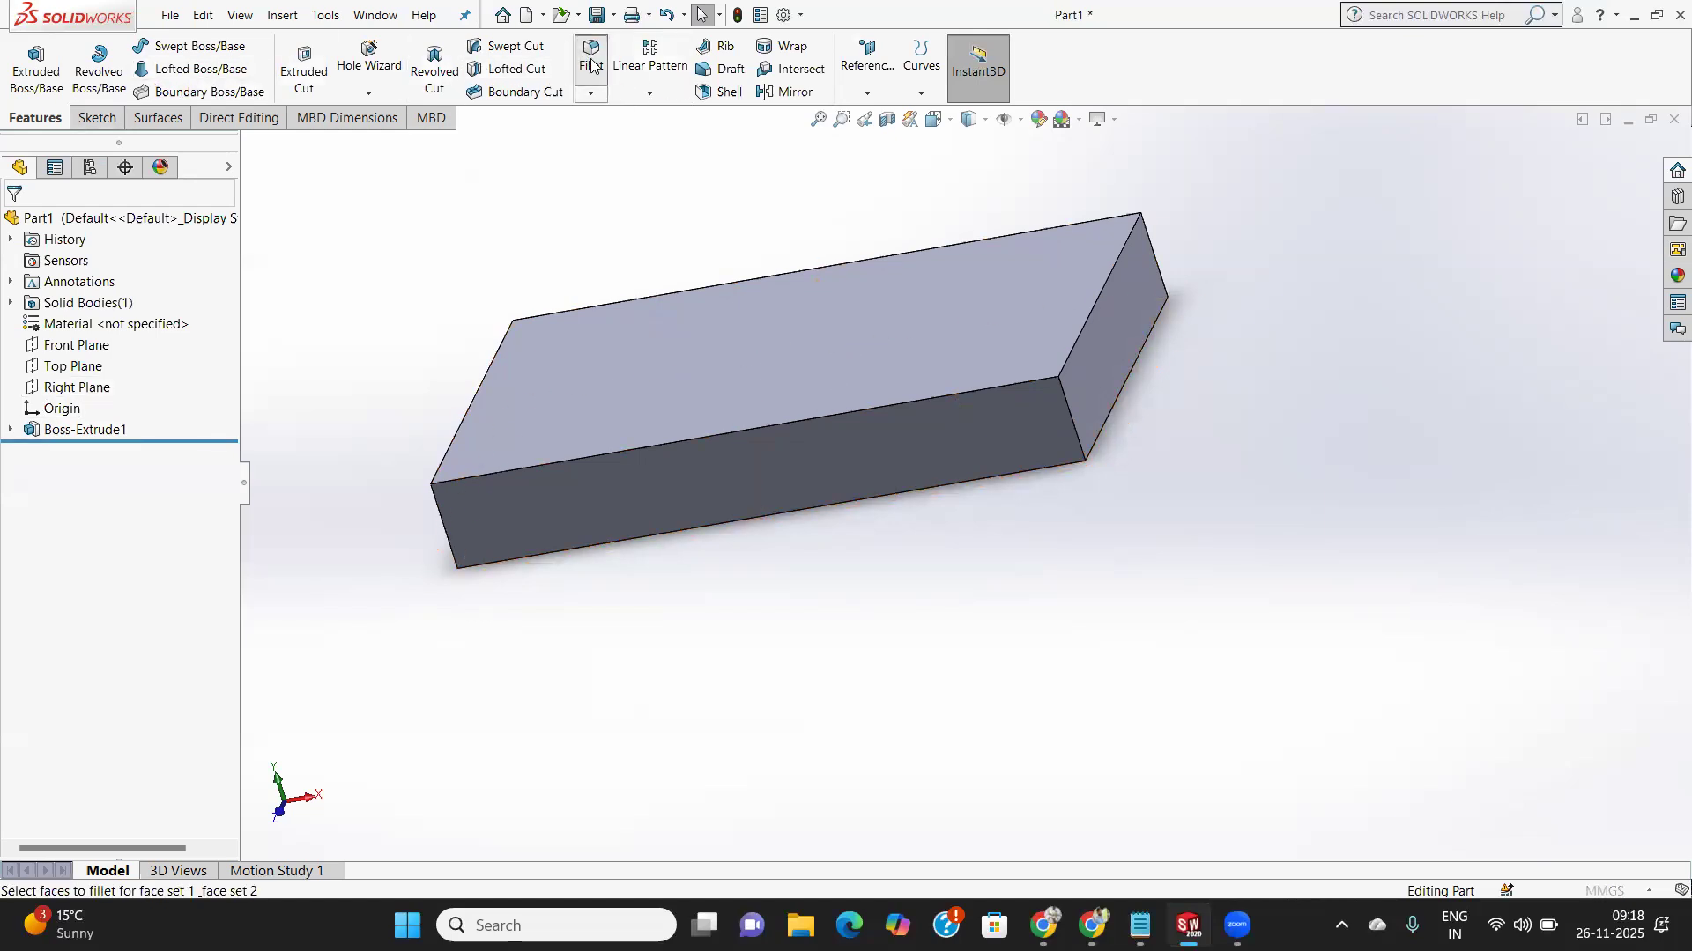
{"action": "left_click", "coordinate": [69, 314]}
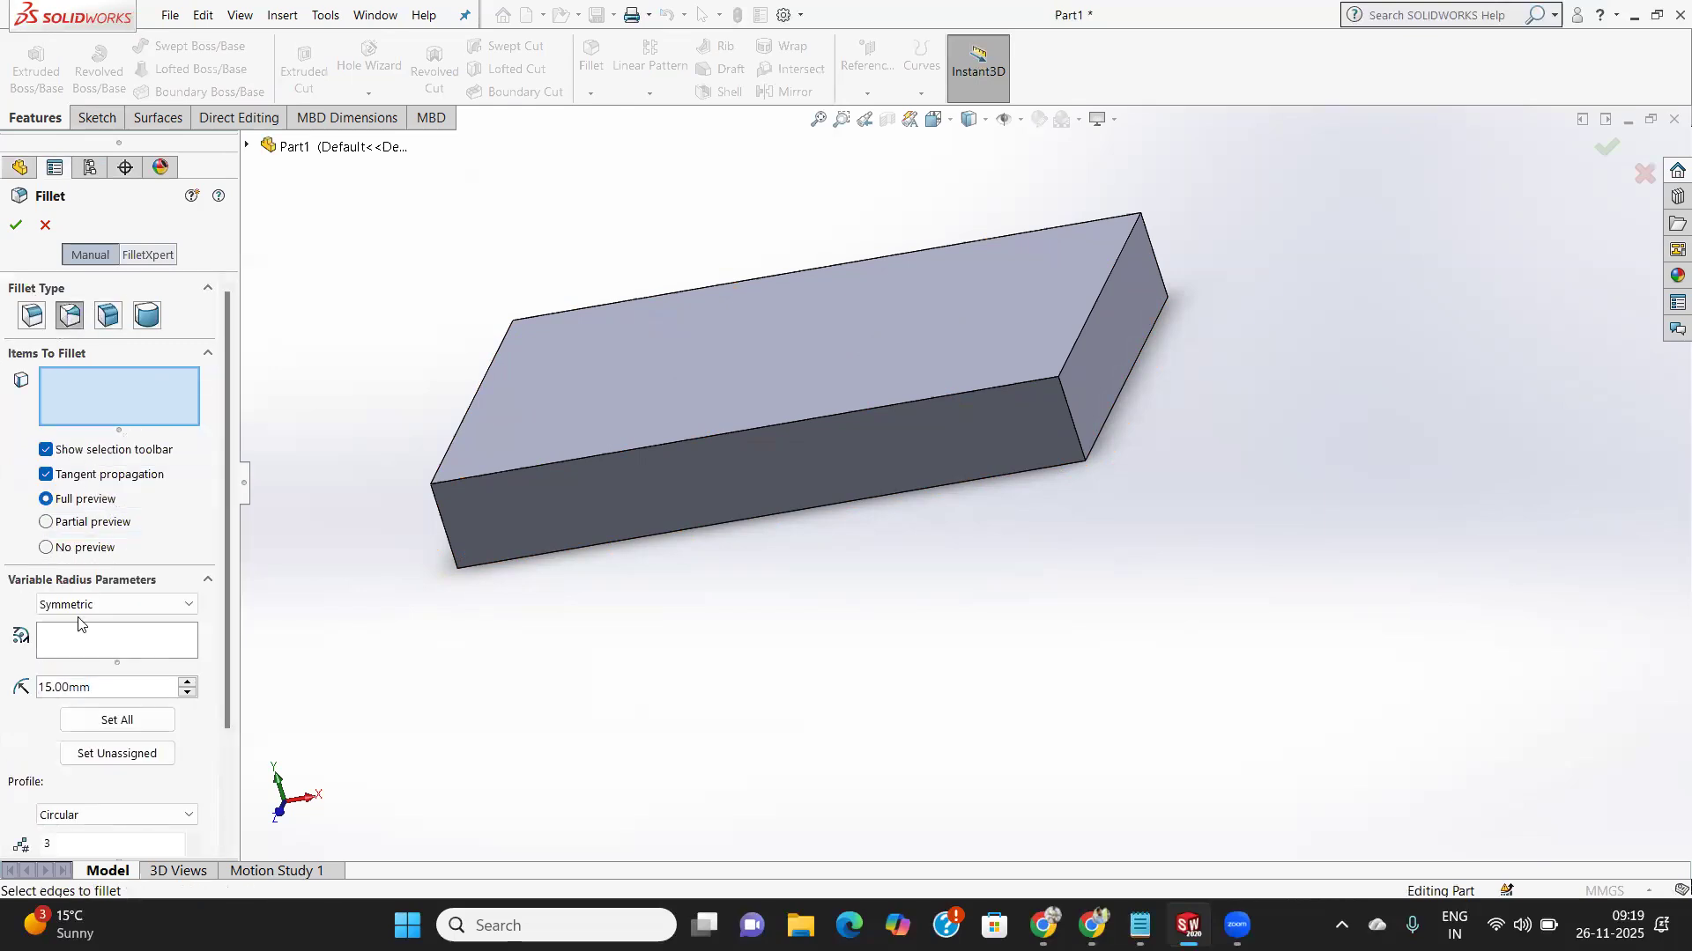
{"action": "left_click", "coordinate": [56, 637]}
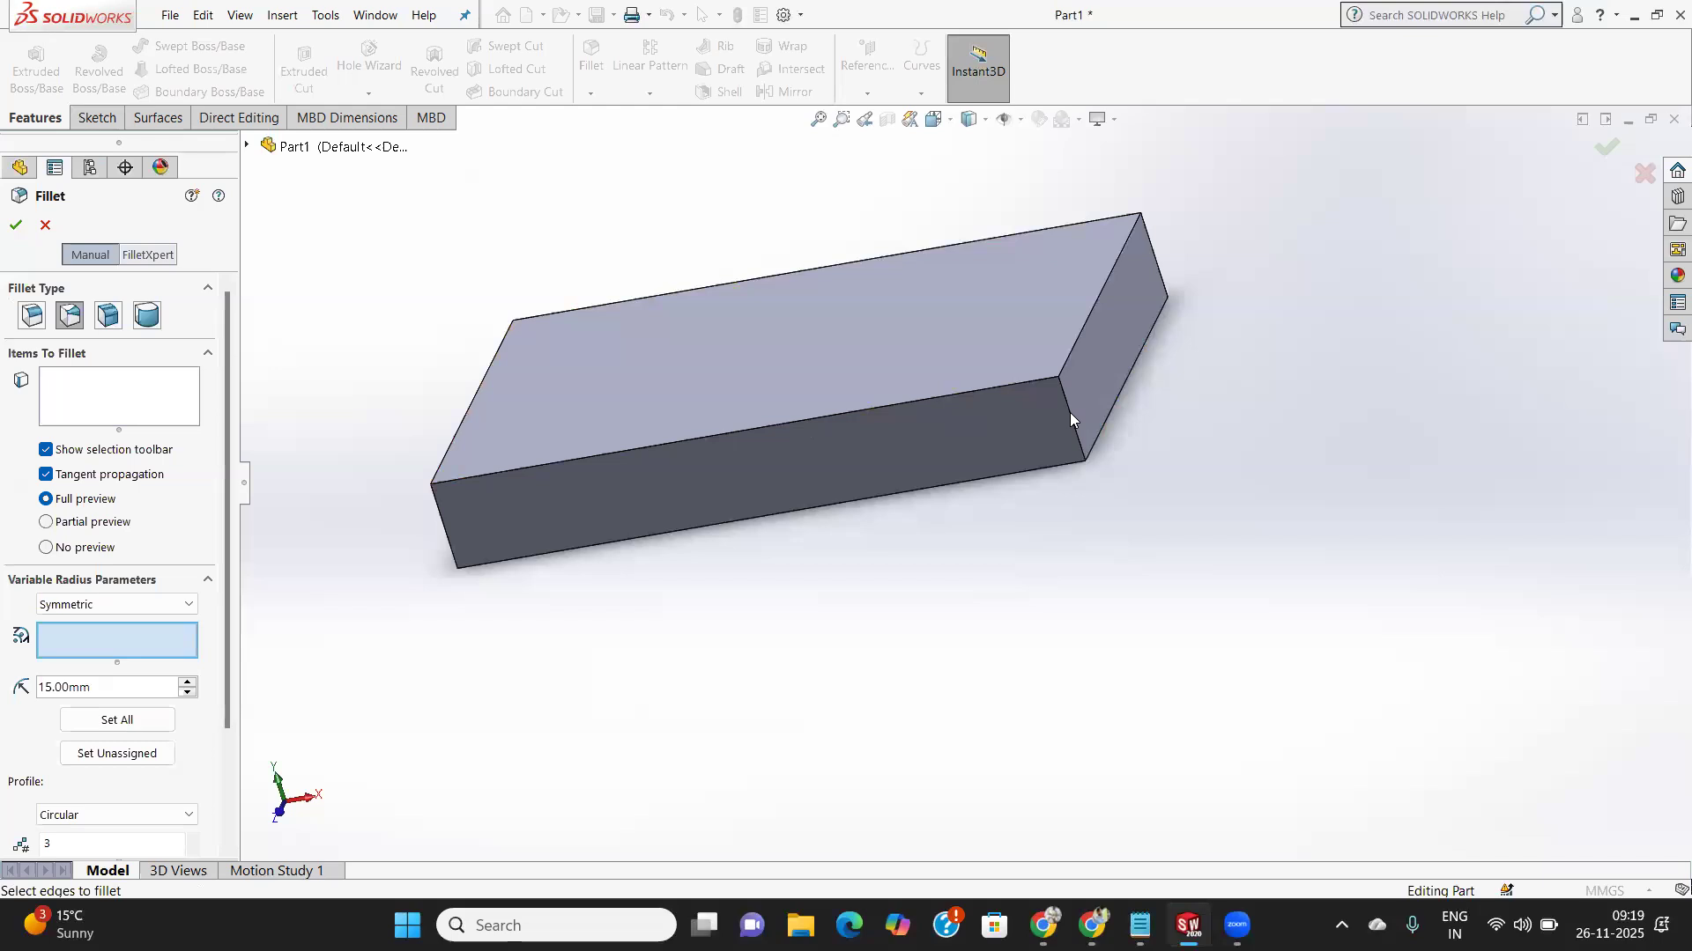
{"action": "left_click", "coordinate": [69, 390]}
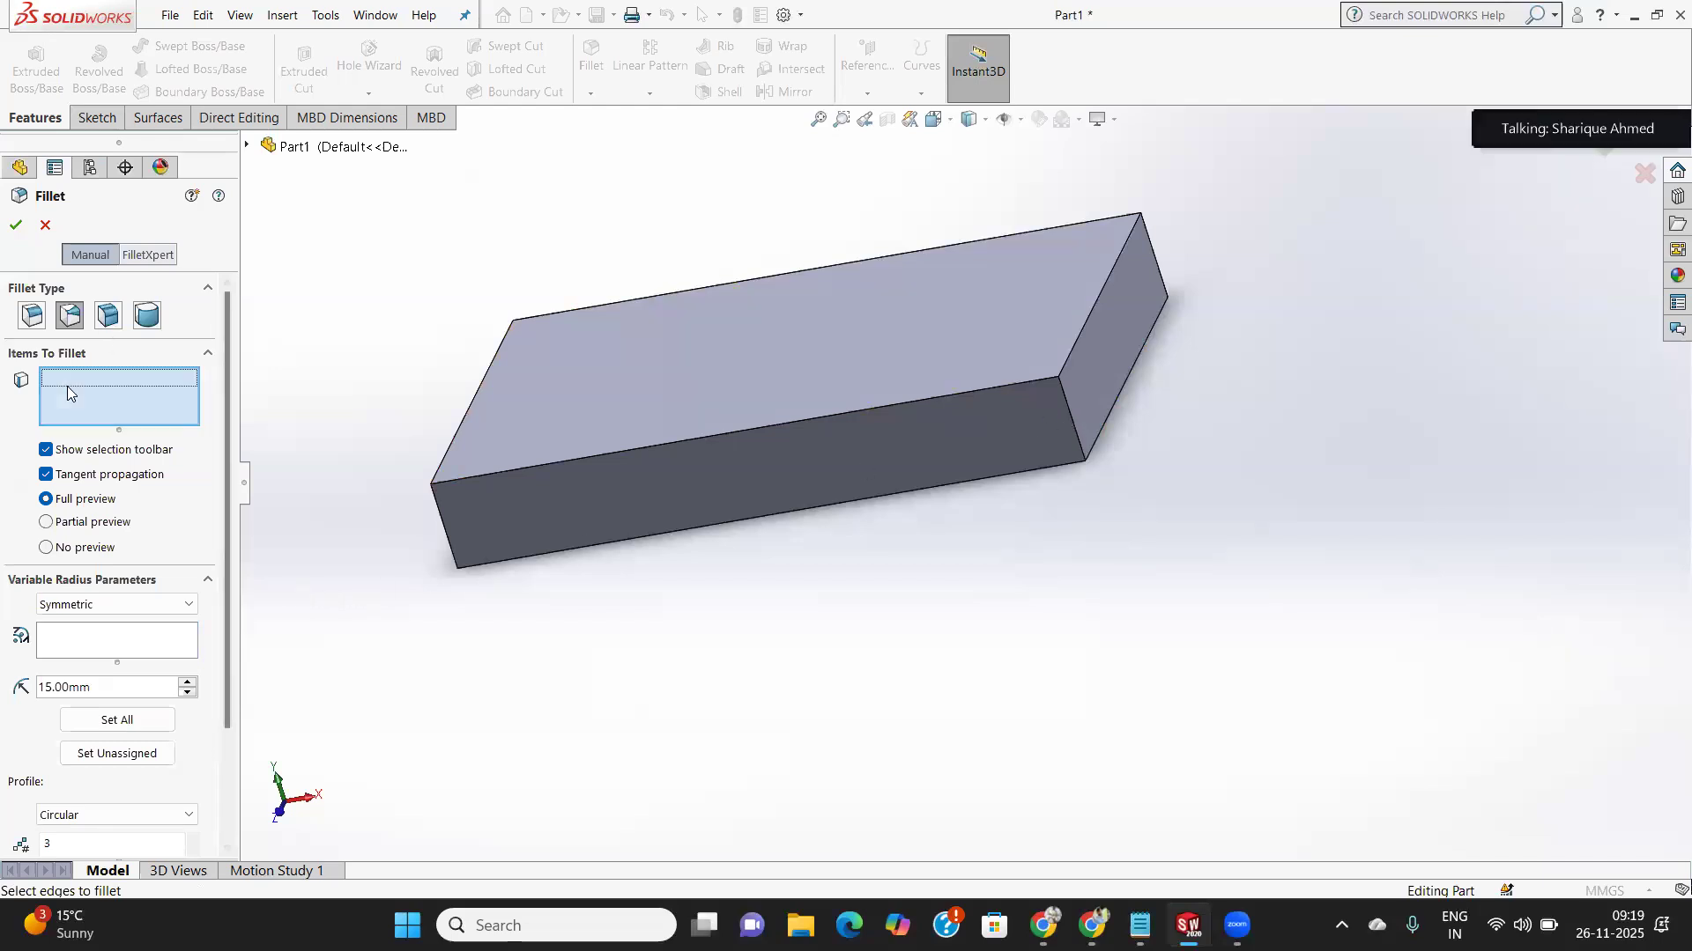
{"action": "left_click", "coordinate": [1065, 414]}
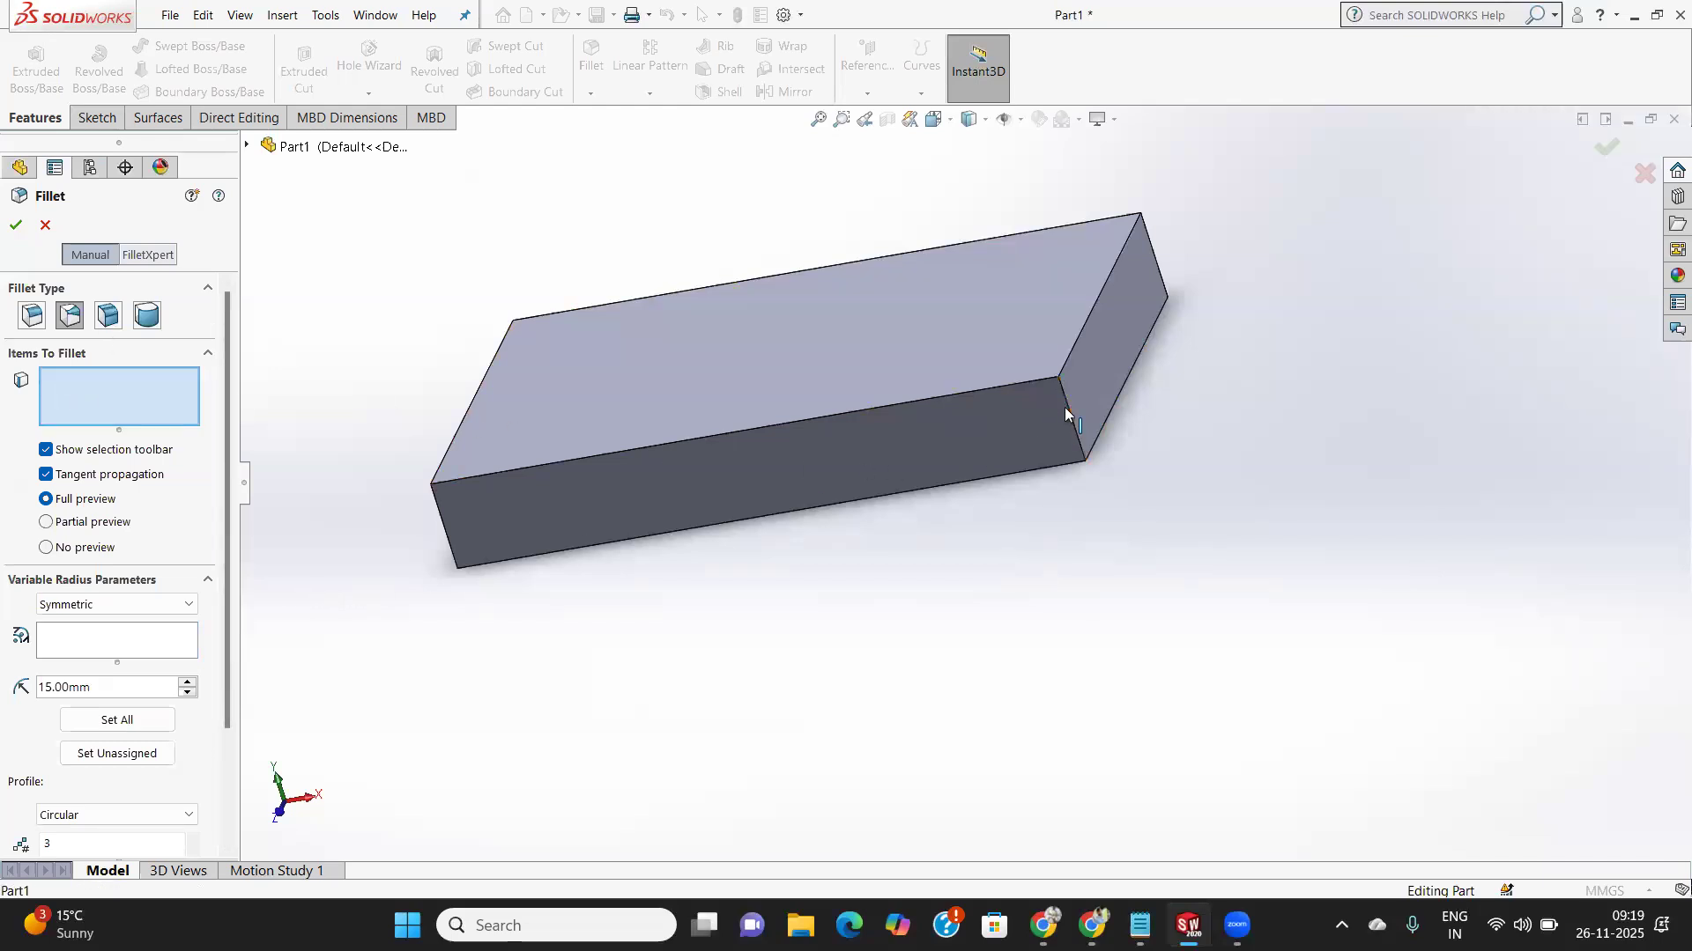
{"action": "left_click", "coordinate": [49, 655]}
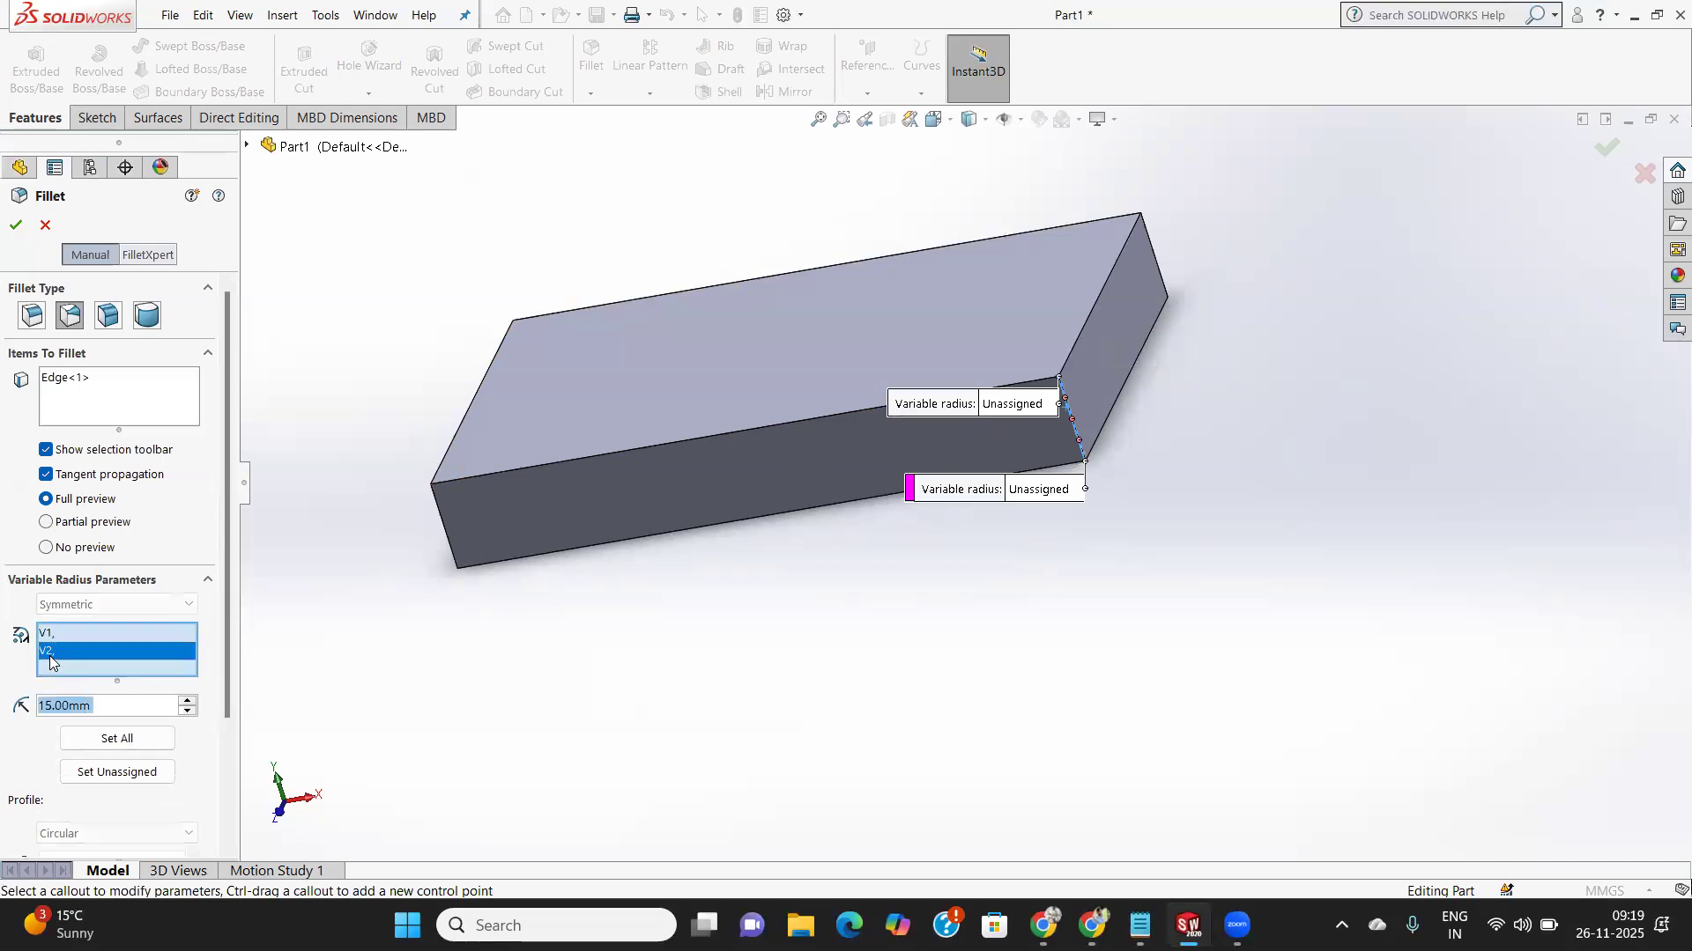
{"action": "left_click", "coordinate": [47, 634]}
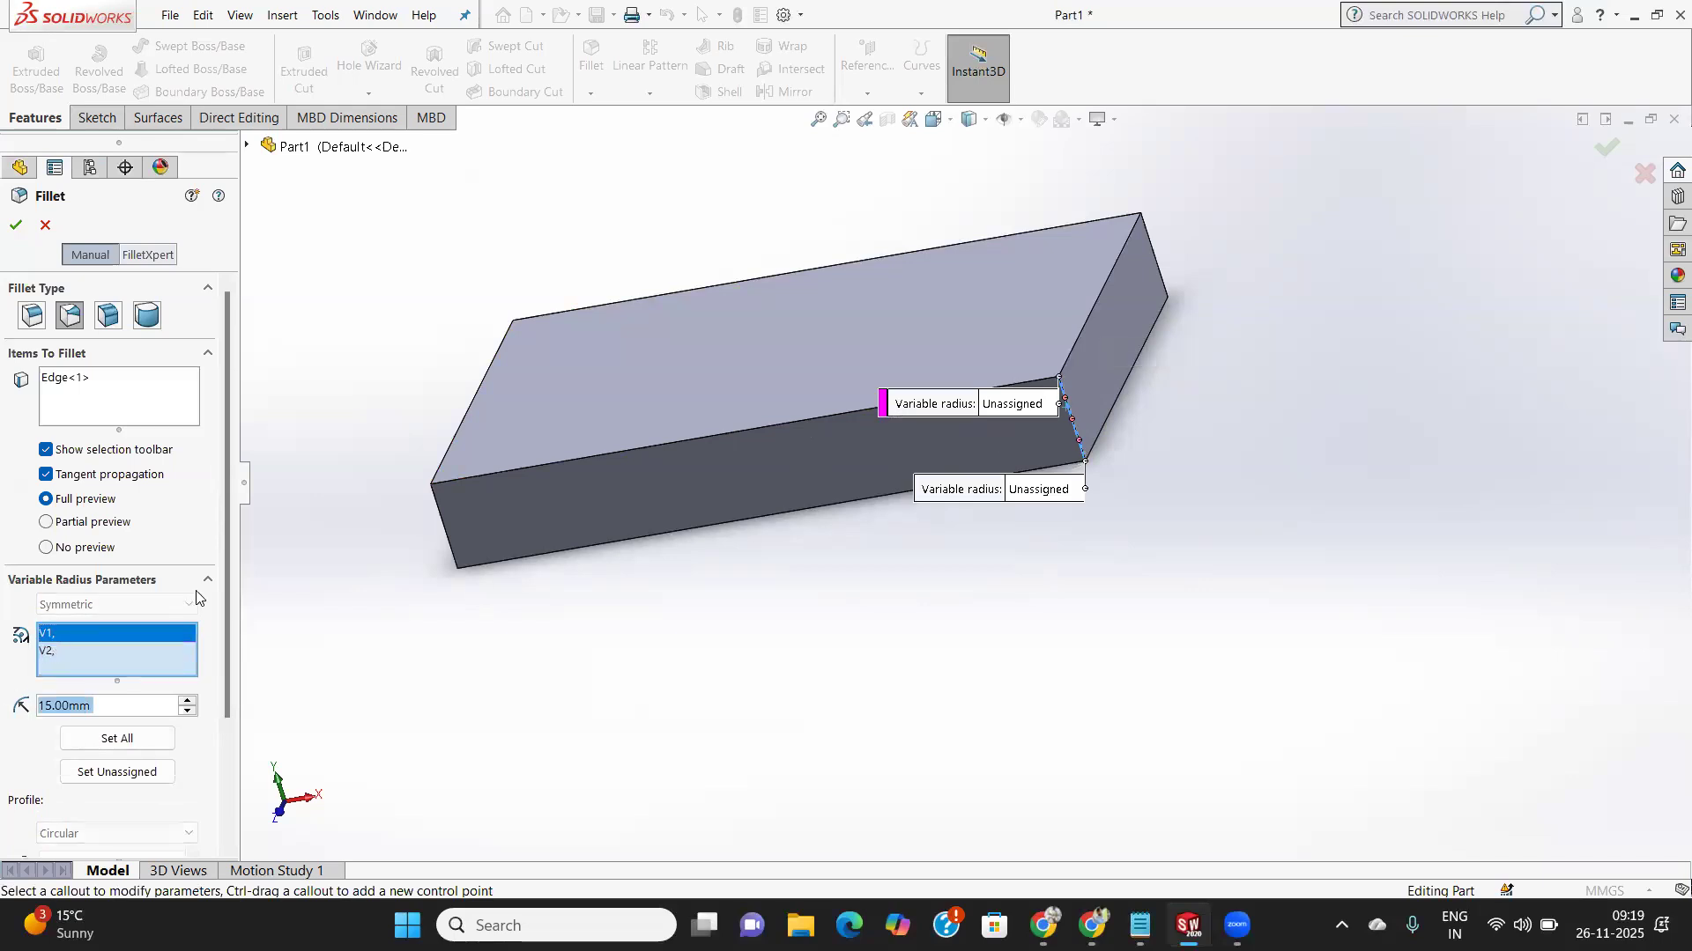
{"action": "left_click", "coordinate": [116, 772]}
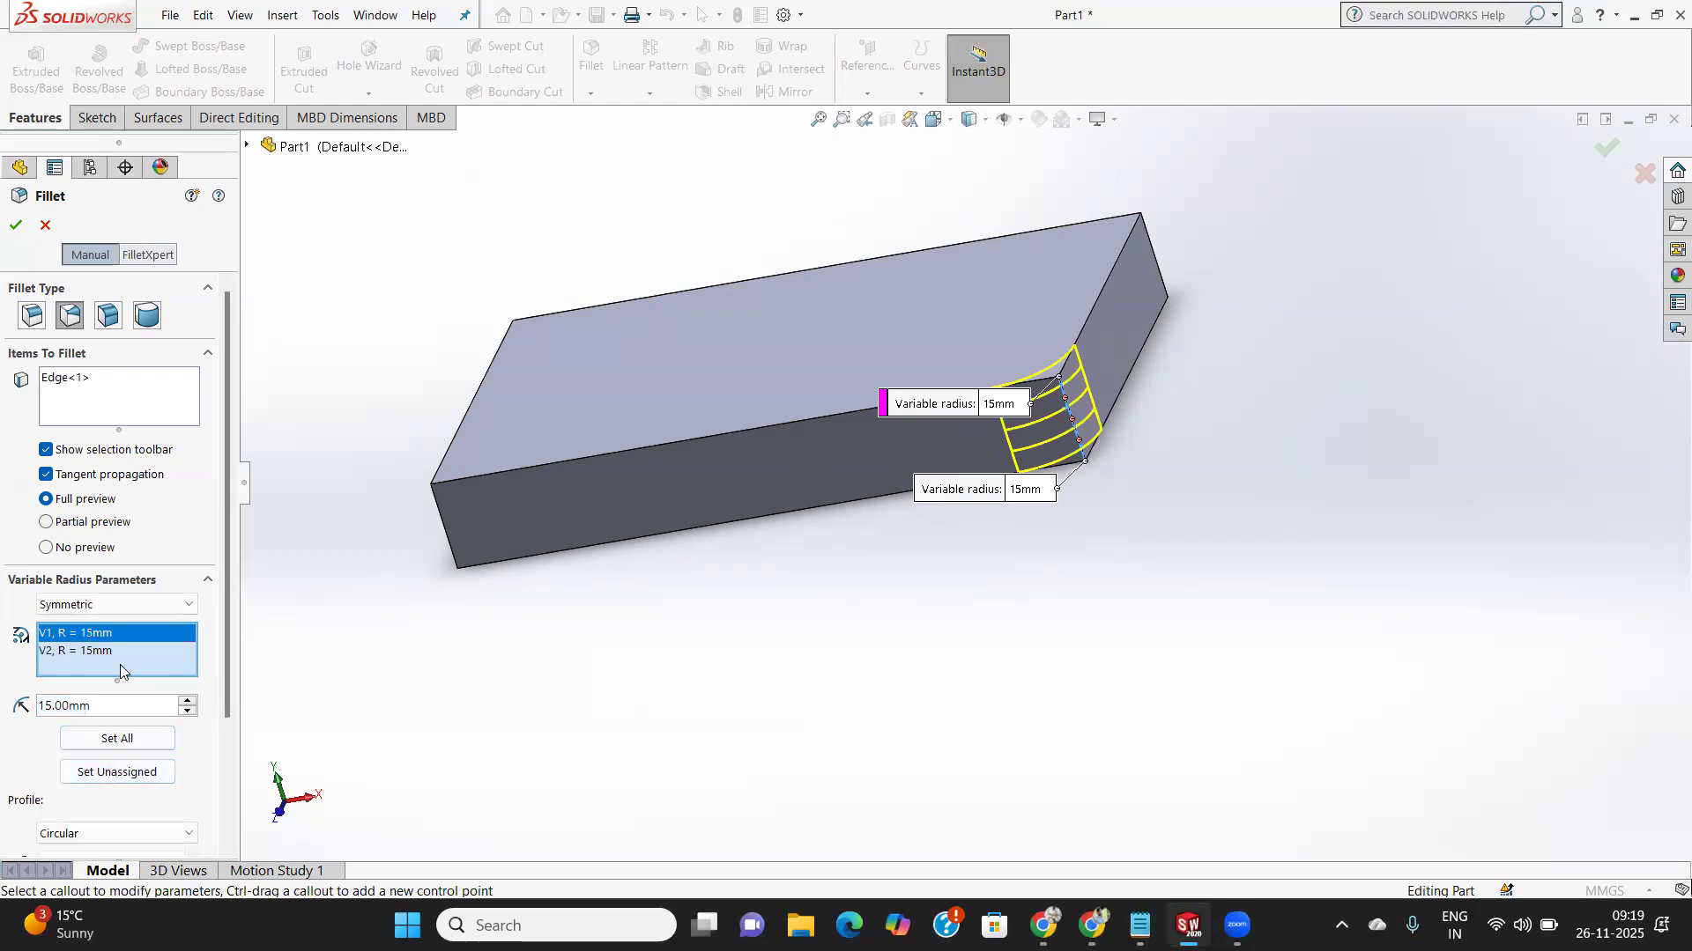
{"action": "left_click", "coordinate": [180, 607]}
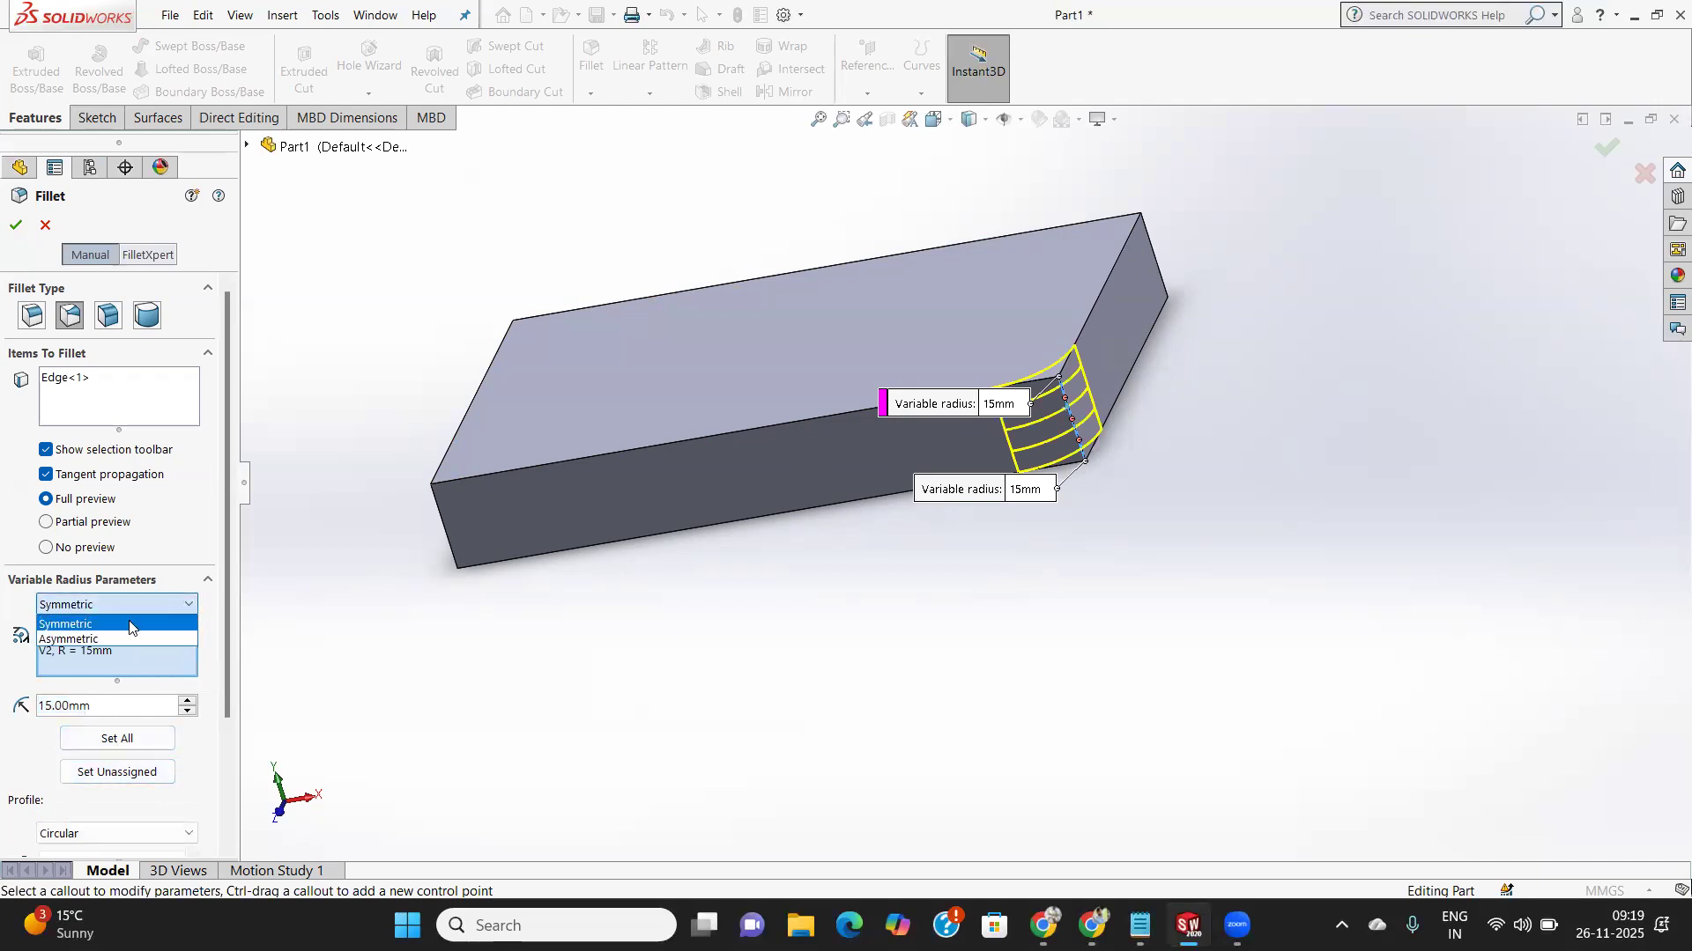
{"action": "left_click", "coordinate": [186, 609]}
{"action": "left_click", "coordinate": [210, 583]}
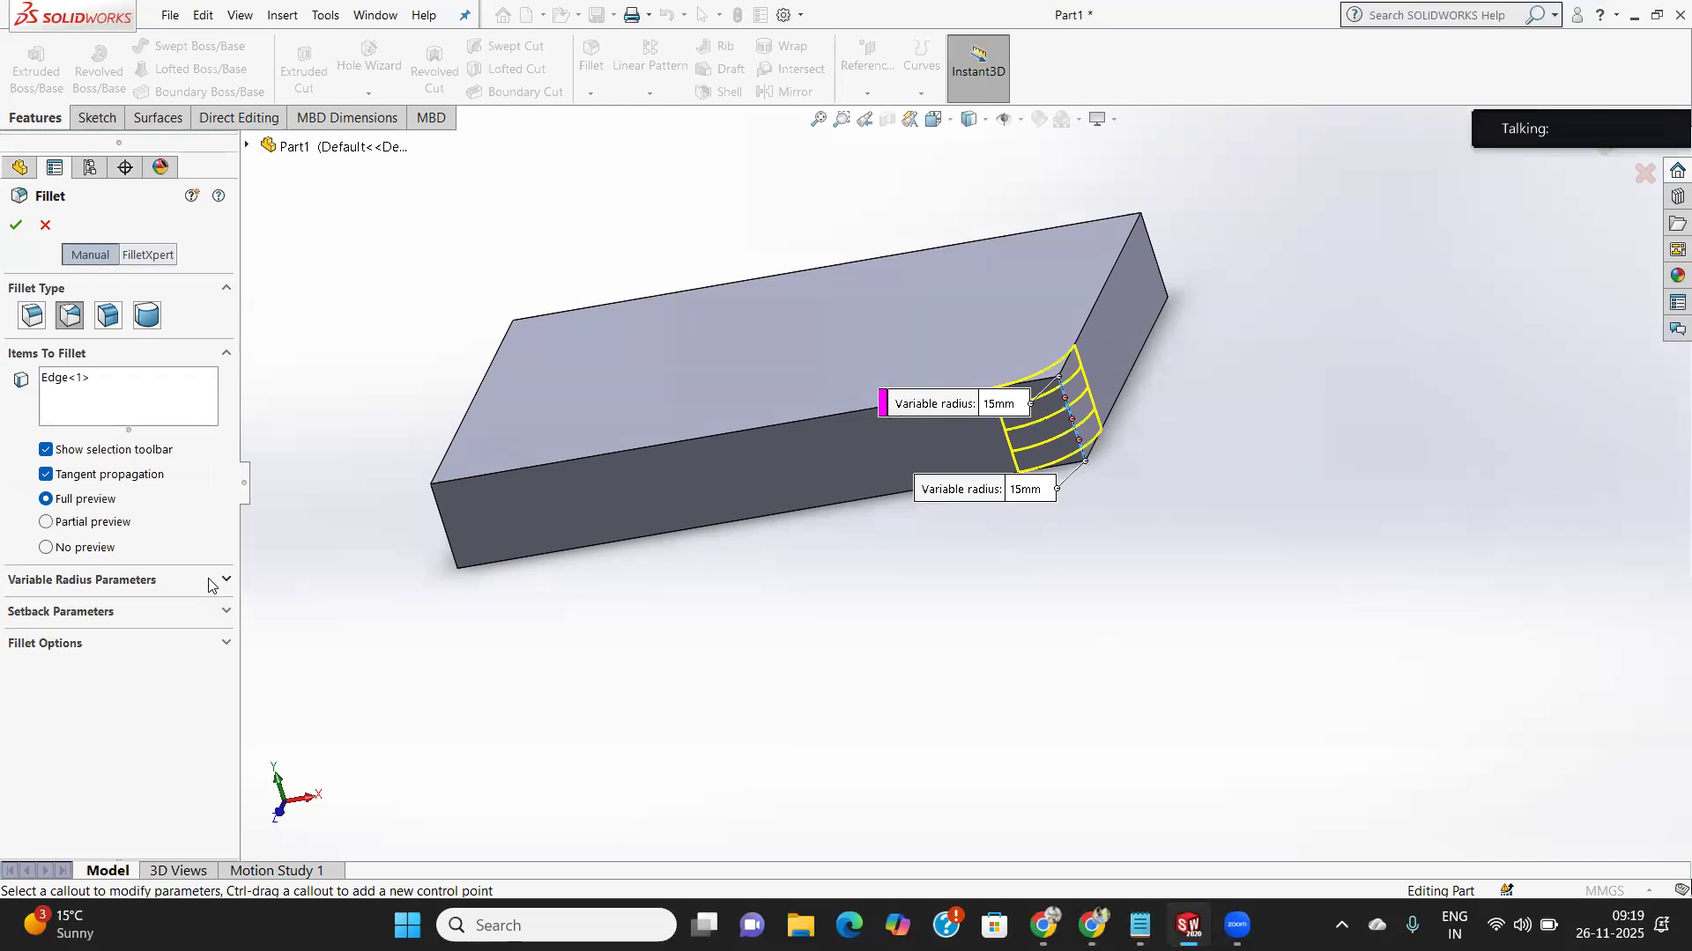
{"action": "left_click", "coordinate": [209, 582]}
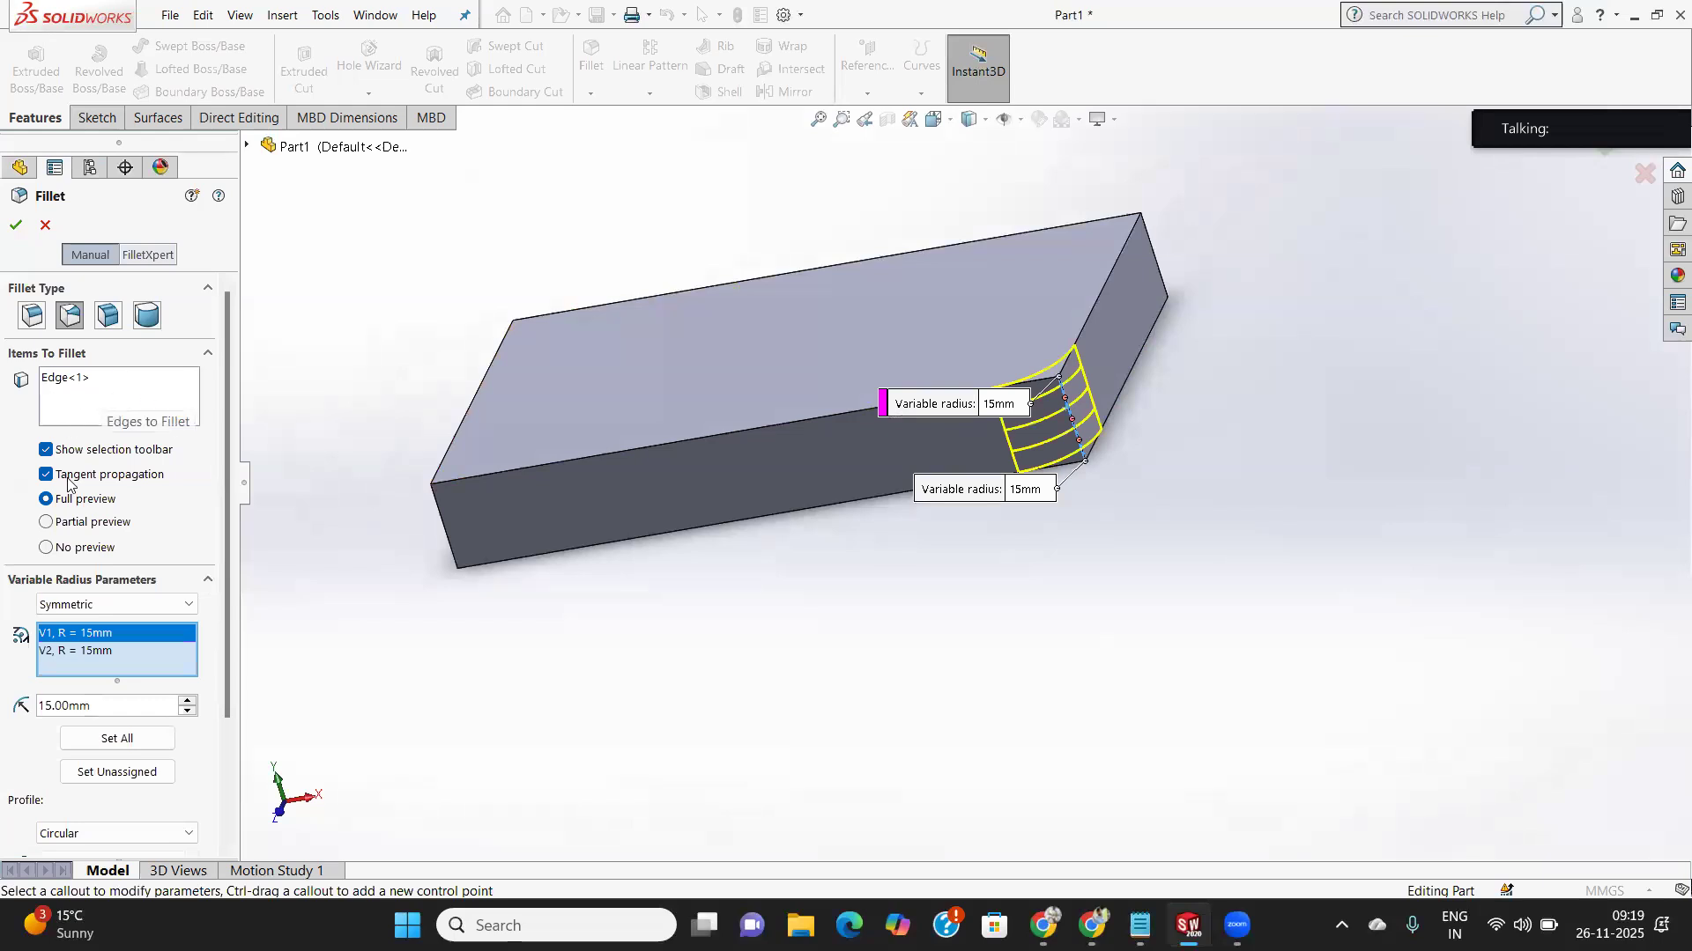
Try the Conic Rho and Conic Radius profiles on the variable size fillet and return the profile to Circular.
{"action": "left_click", "coordinate": [78, 841]}
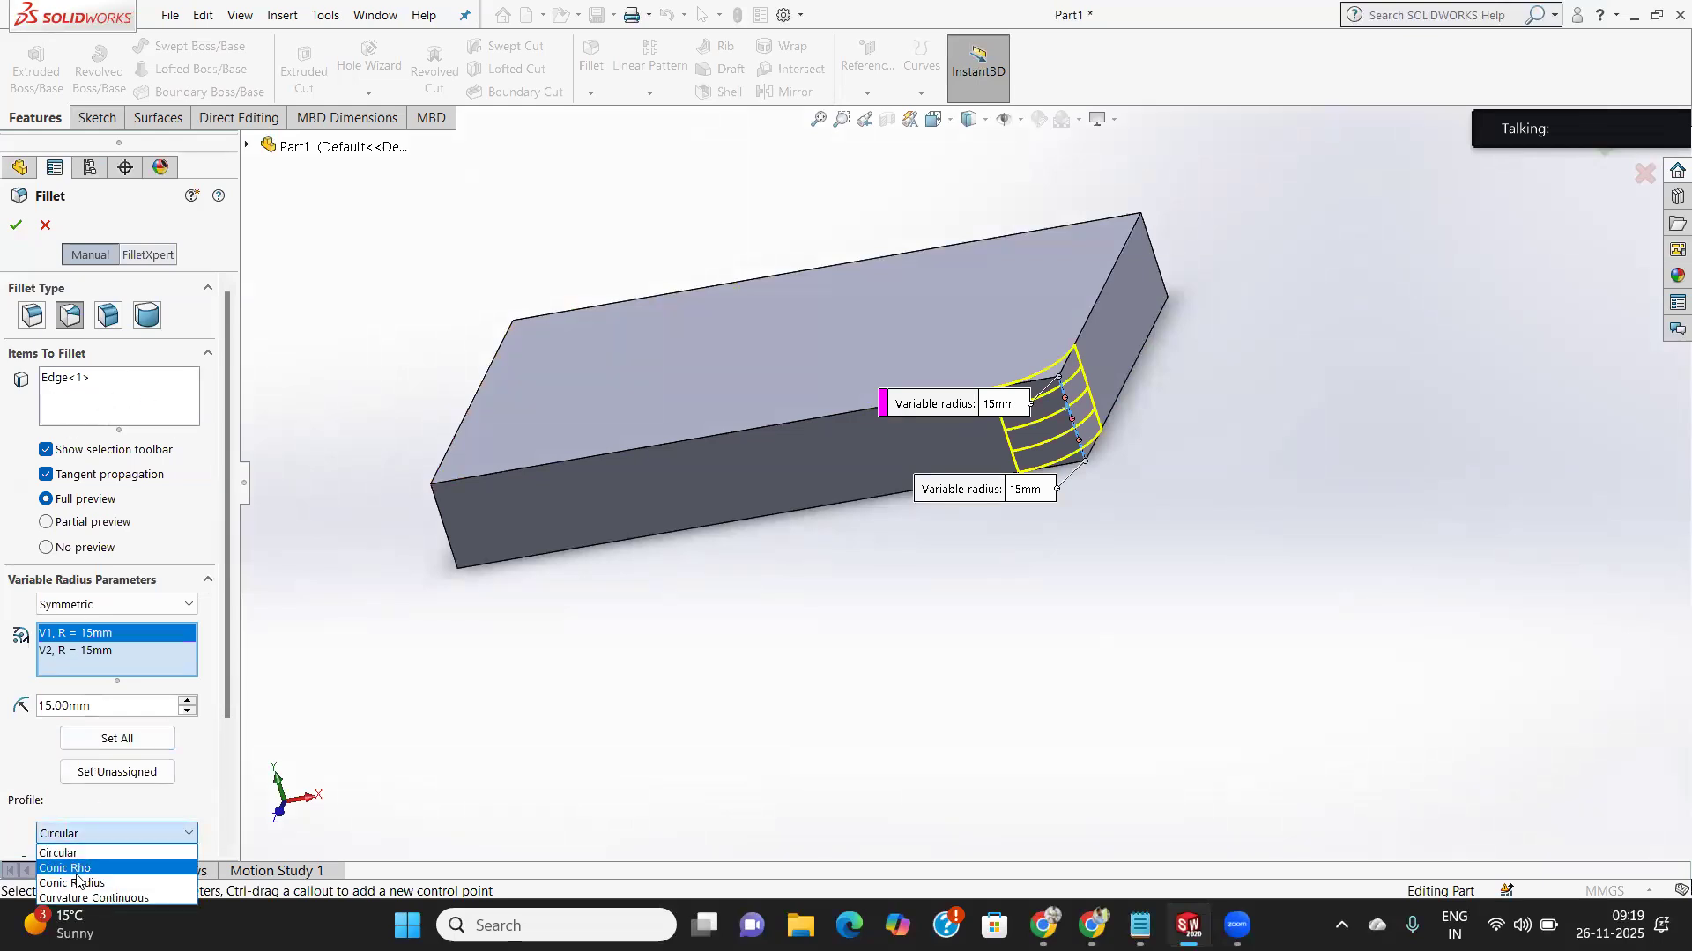
{"action": "left_click", "coordinate": [75, 868]}
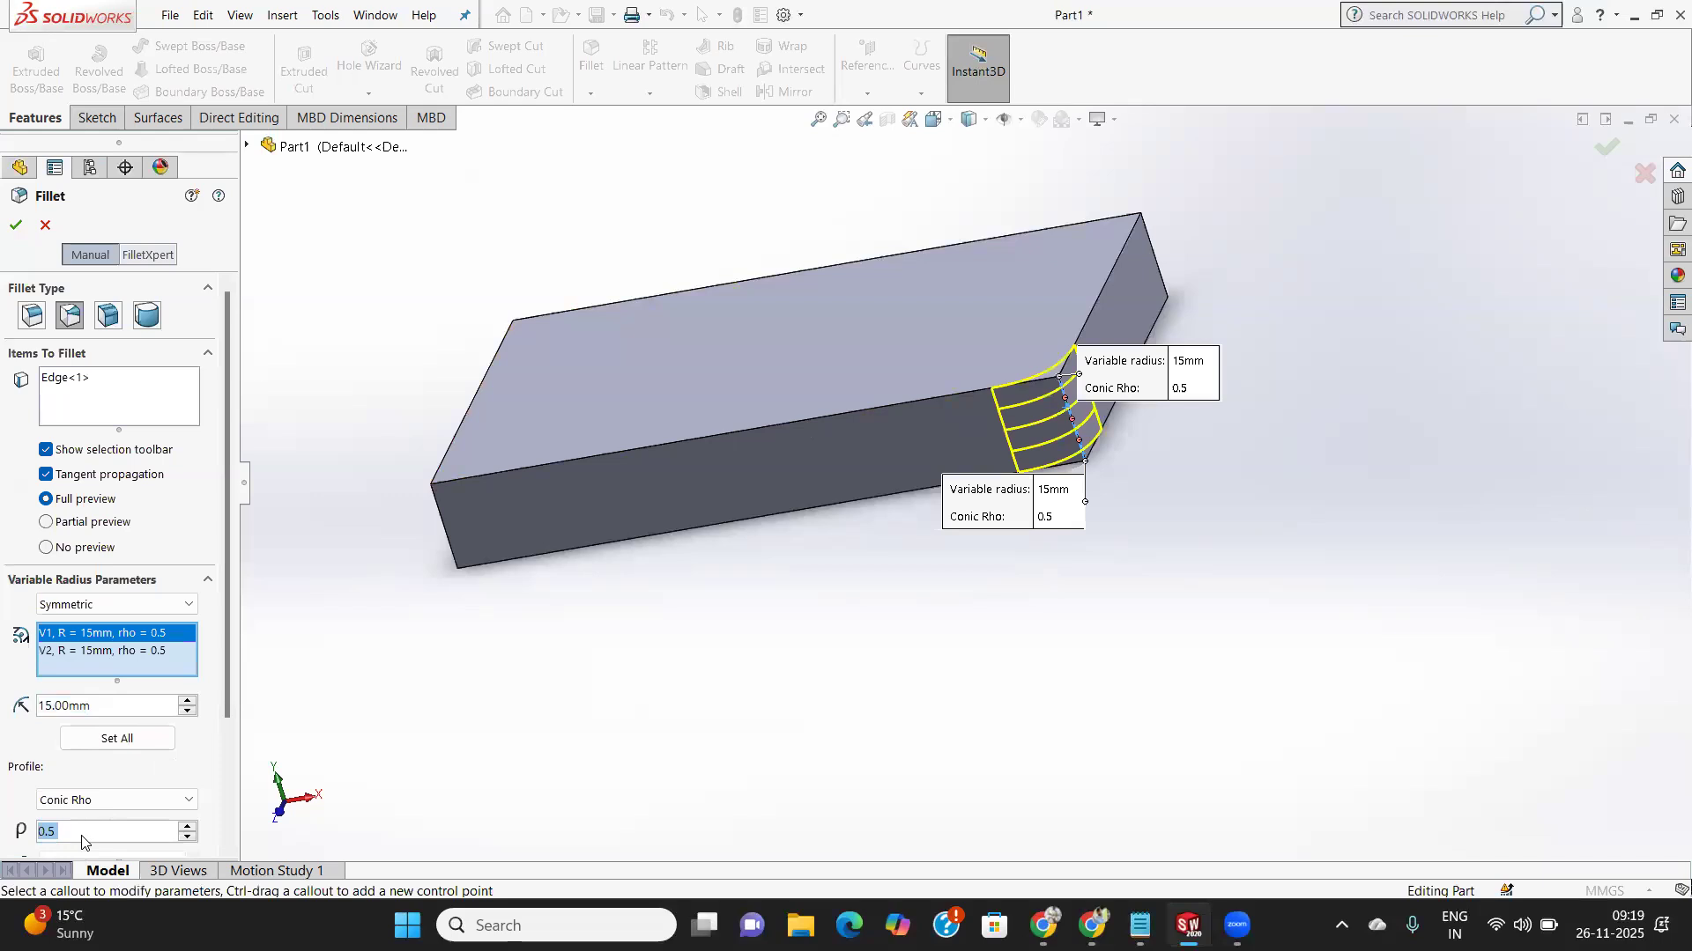
{"action": "left_click", "coordinate": [98, 801]}
{"action": "left_click", "coordinate": [98, 816]}
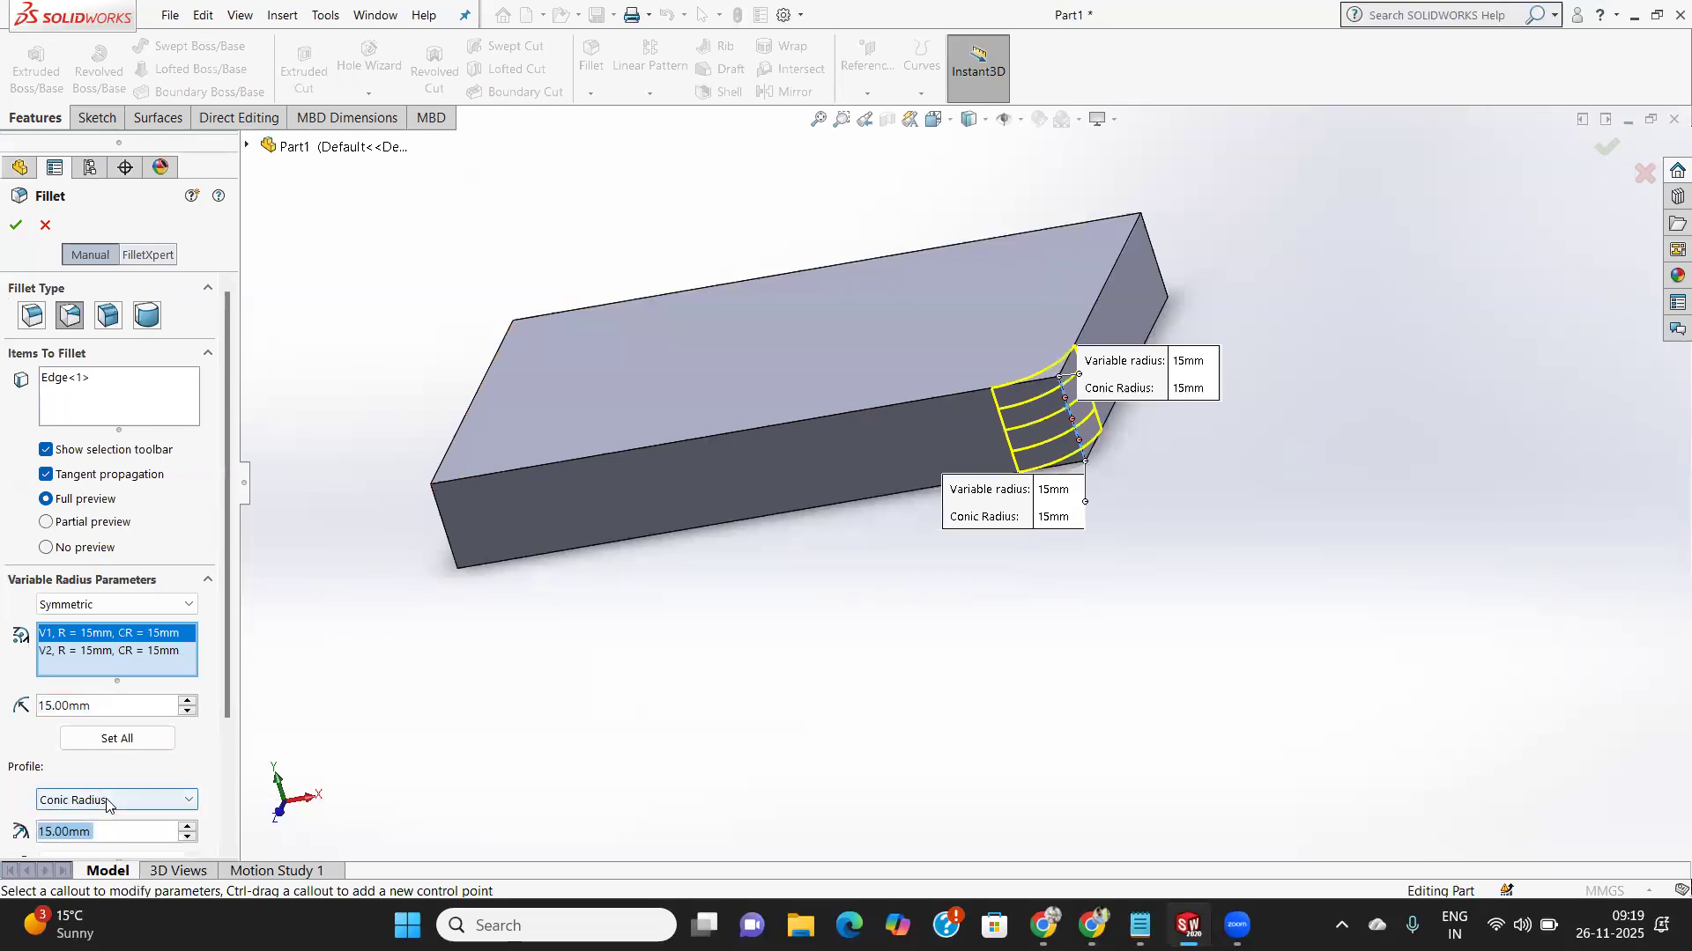
{"action": "left_click", "coordinate": [106, 800]}
{"action": "left_click", "coordinate": [93, 844]}
{"action": "left_click", "coordinate": [115, 803]}
{"action": "left_click", "coordinate": [91, 818]}
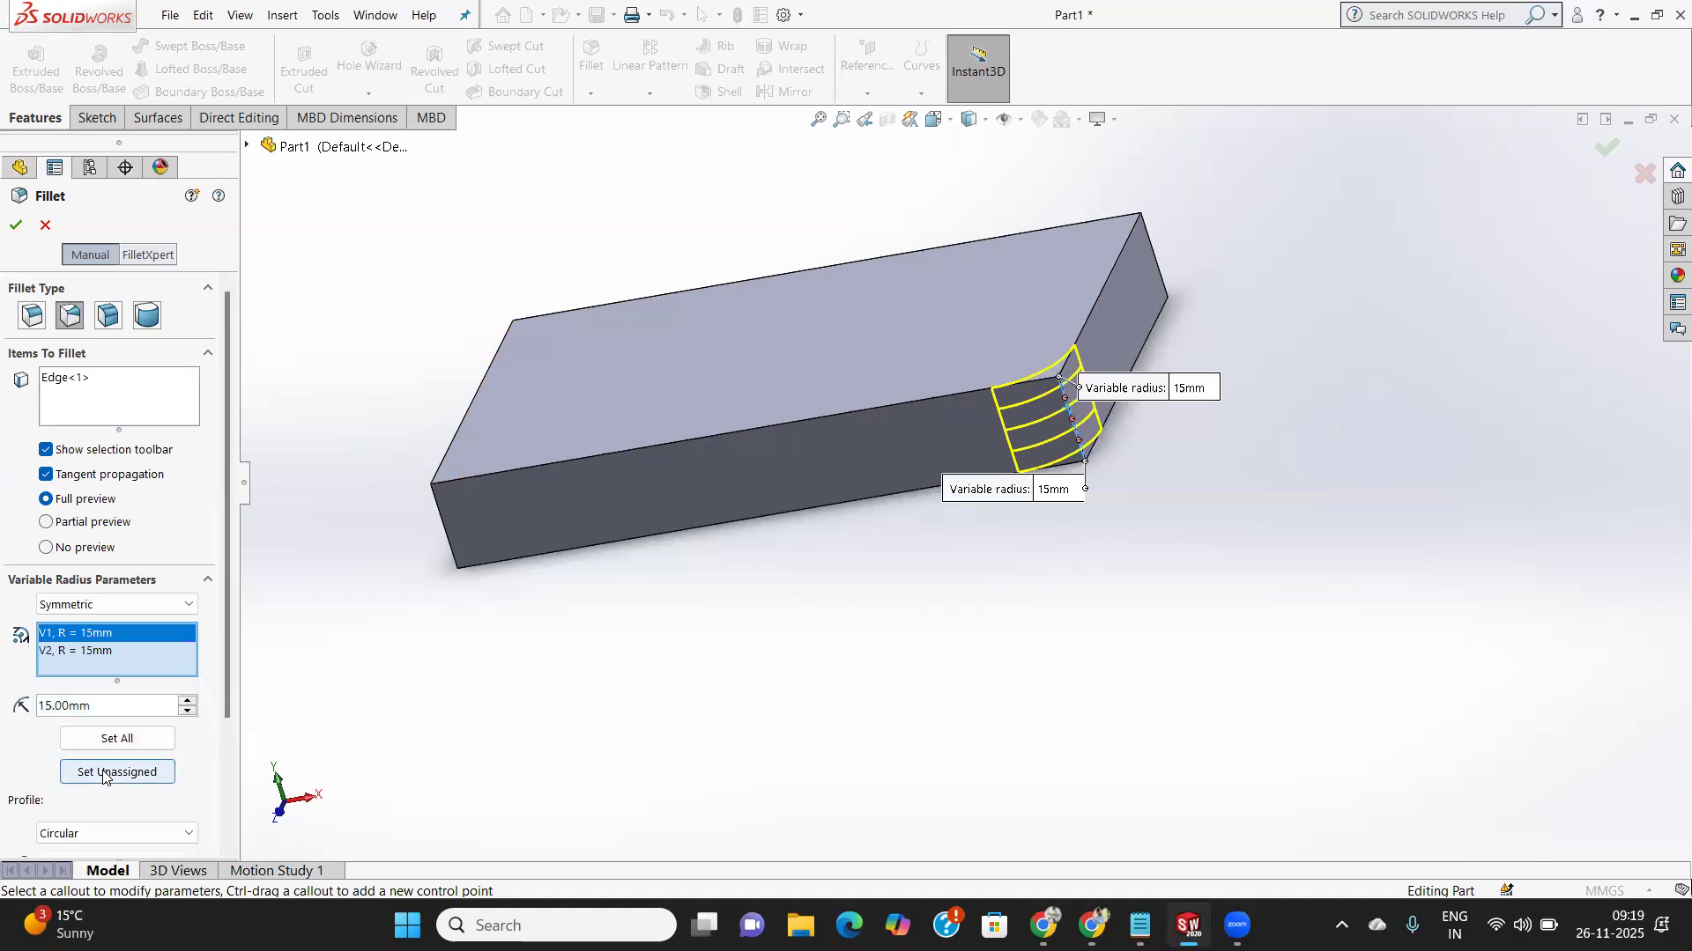
Set the variable size fillet's profile to Curvature Continuous with 5 instances.
{"action": "left_click", "coordinate": [99, 833]}
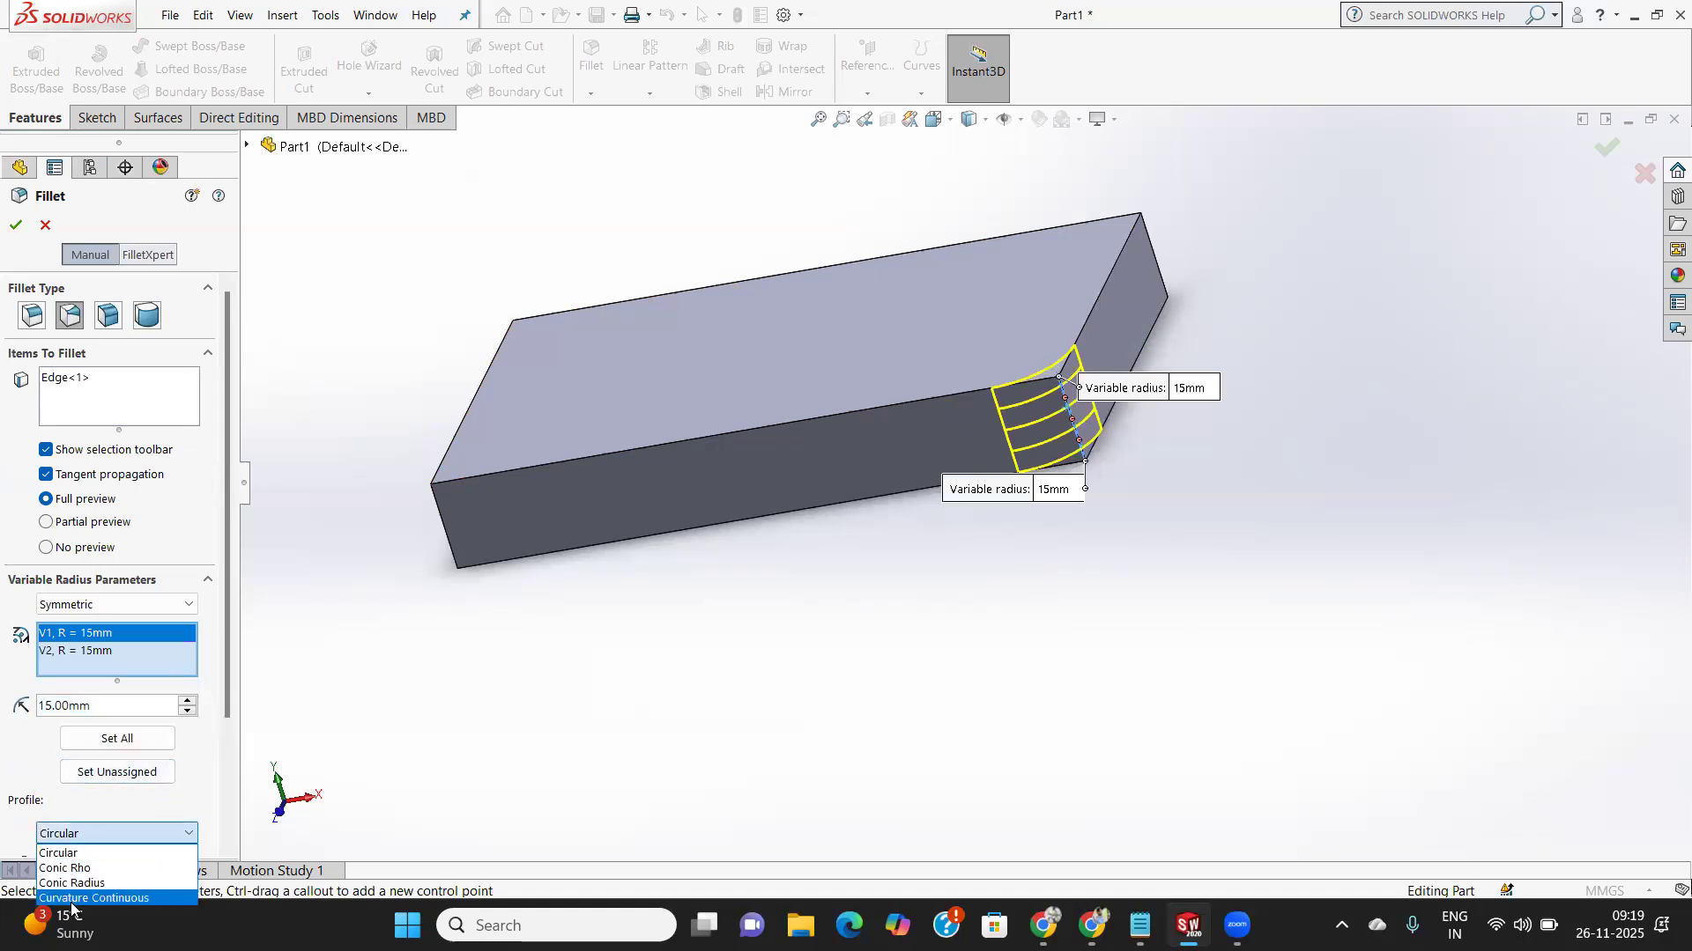
{"action": "left_click", "coordinate": [74, 897]}
{"action": "left_click", "coordinate": [62, 834]}
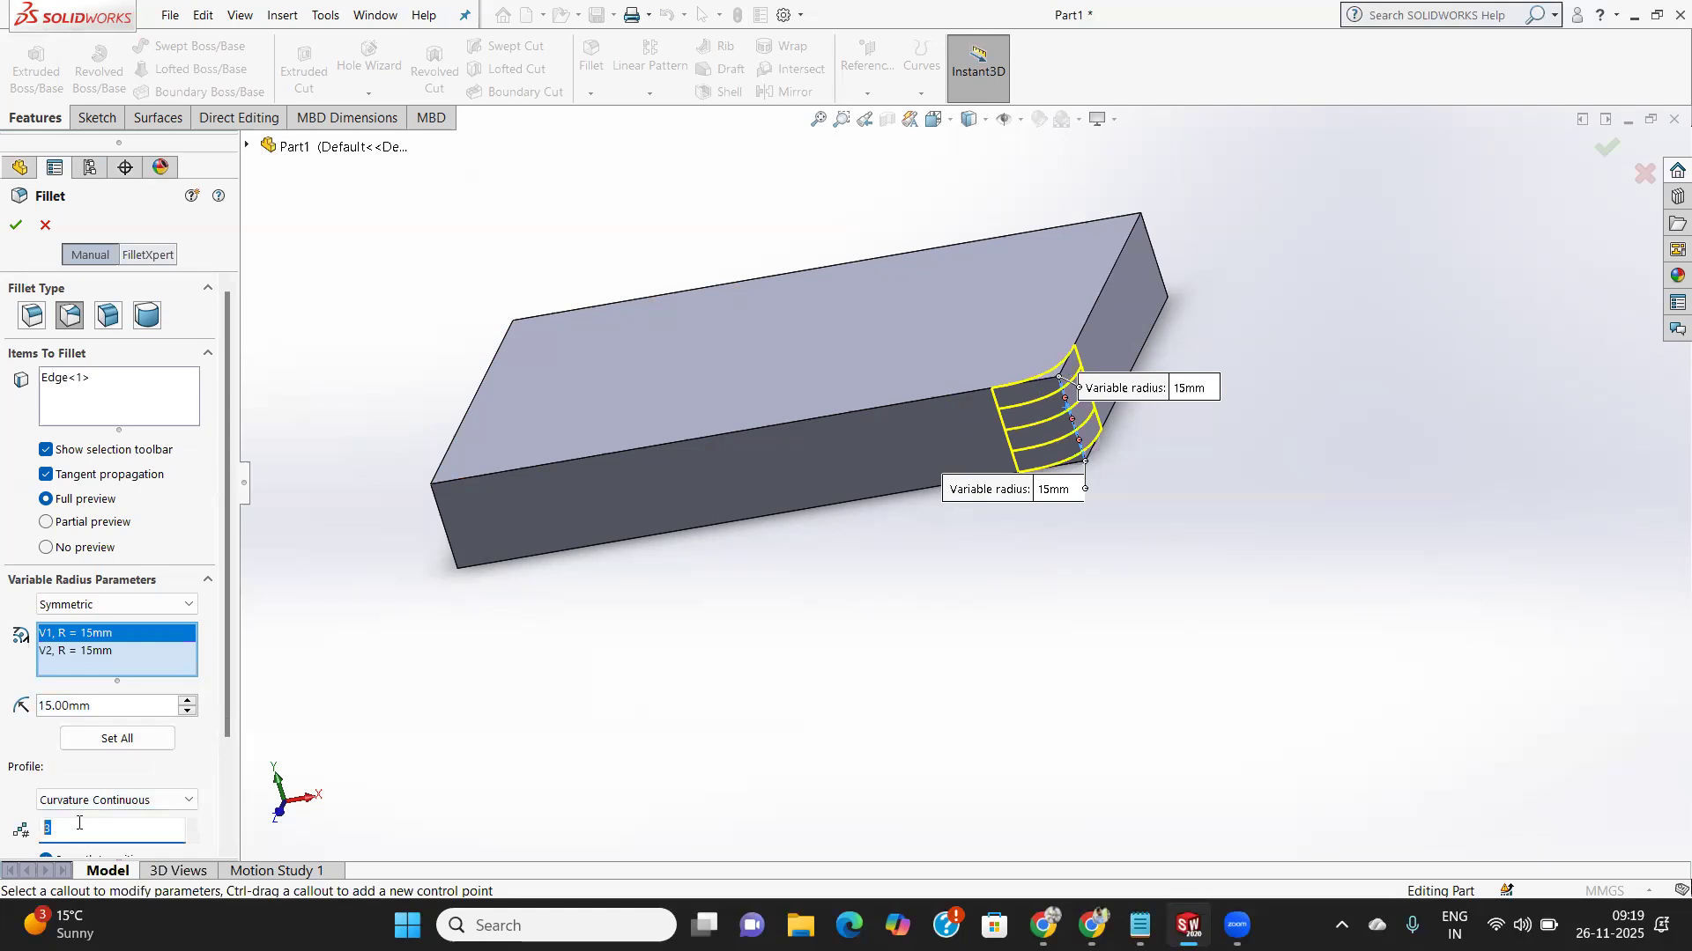
{"action": "scroll", "coordinate": [231, 779], "scroll_direction": "down", "scroll_amount": 3}
{"action": "type", "text": "5"}
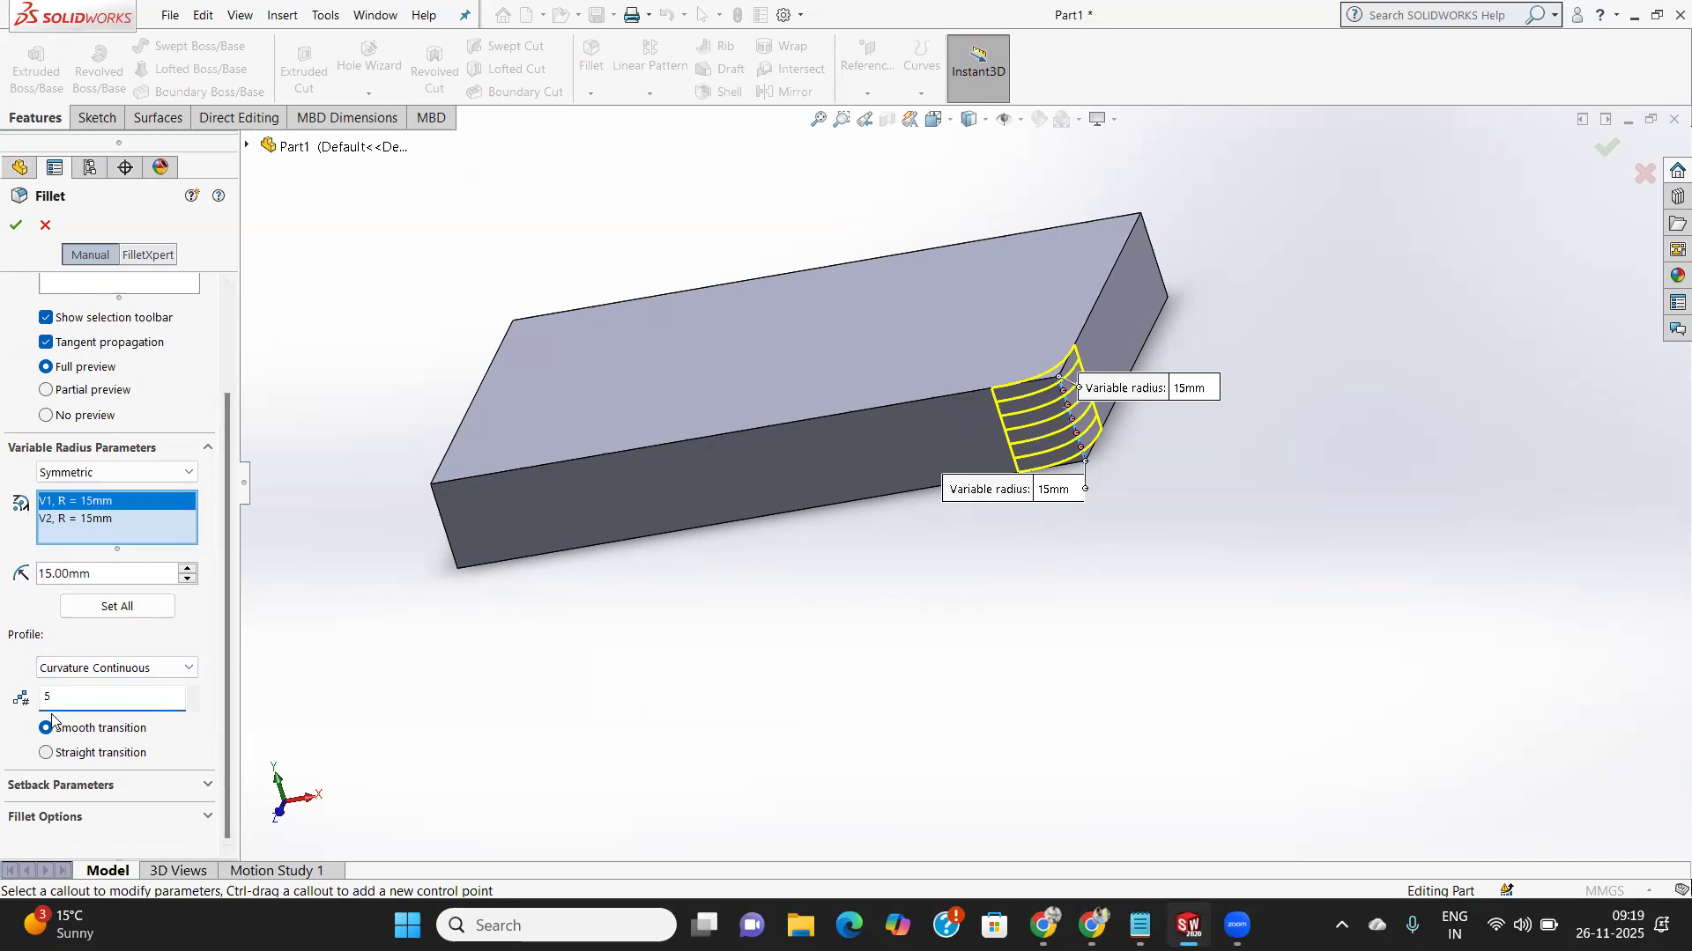
Check the setback parameters, expand the fillet options and apply the variable size fillet.
{"action": "left_click", "coordinate": [202, 791]}
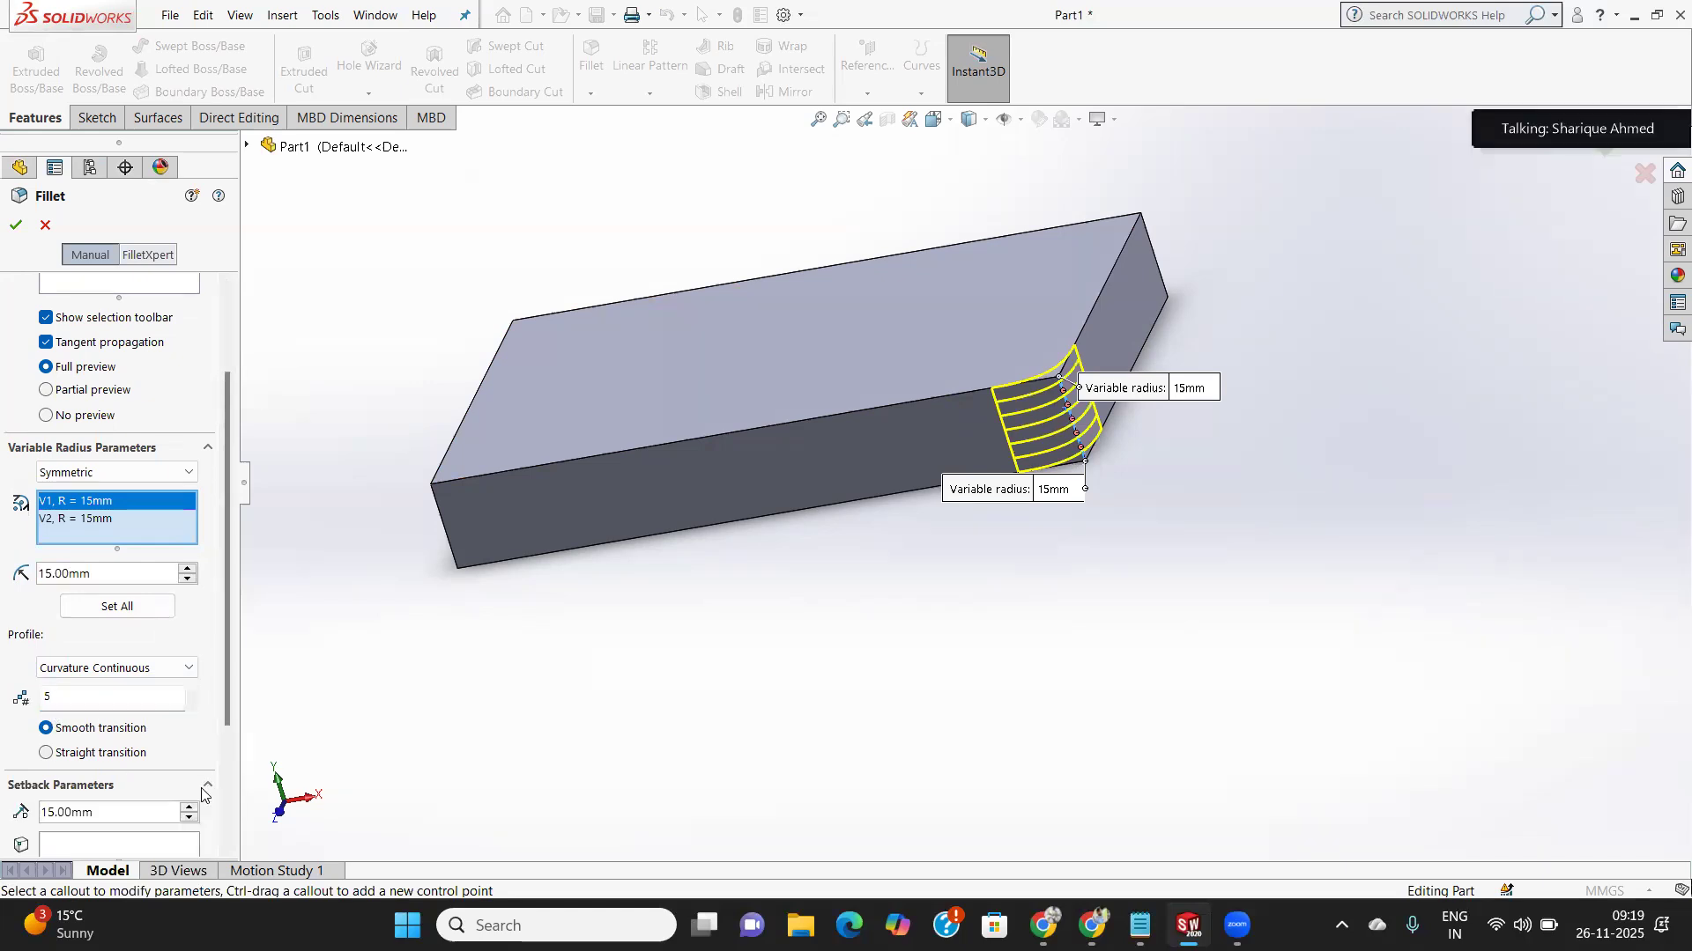
{"action": "left_click", "coordinate": [206, 785]}
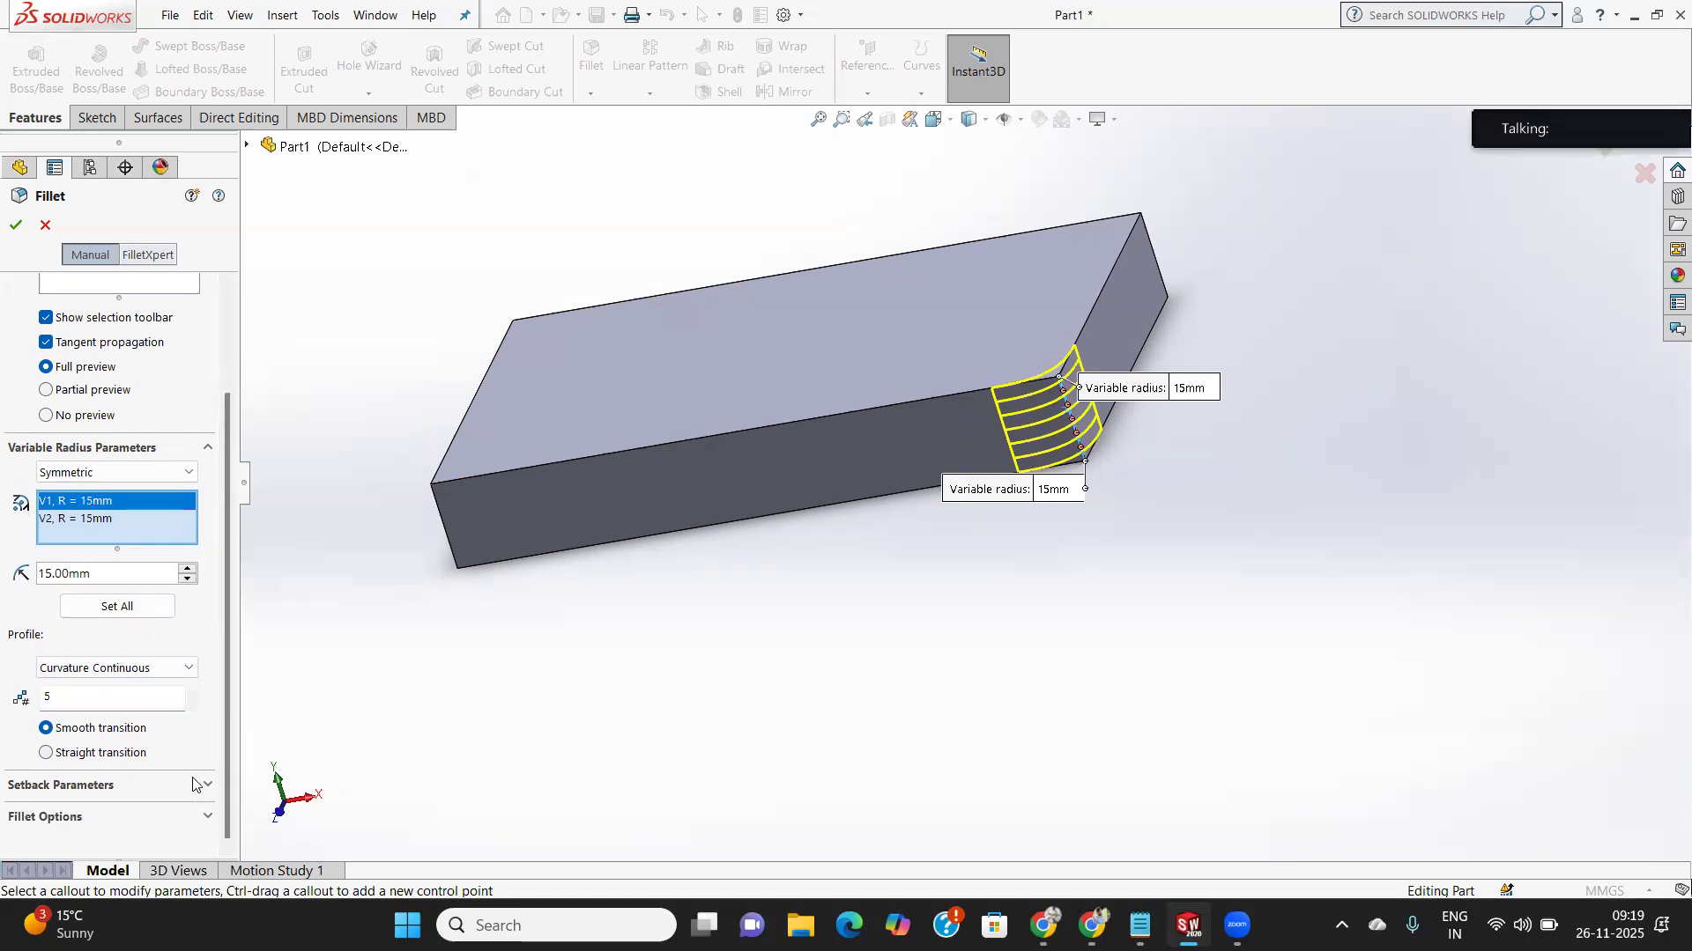
{"action": "left_click", "coordinate": [206, 819]}
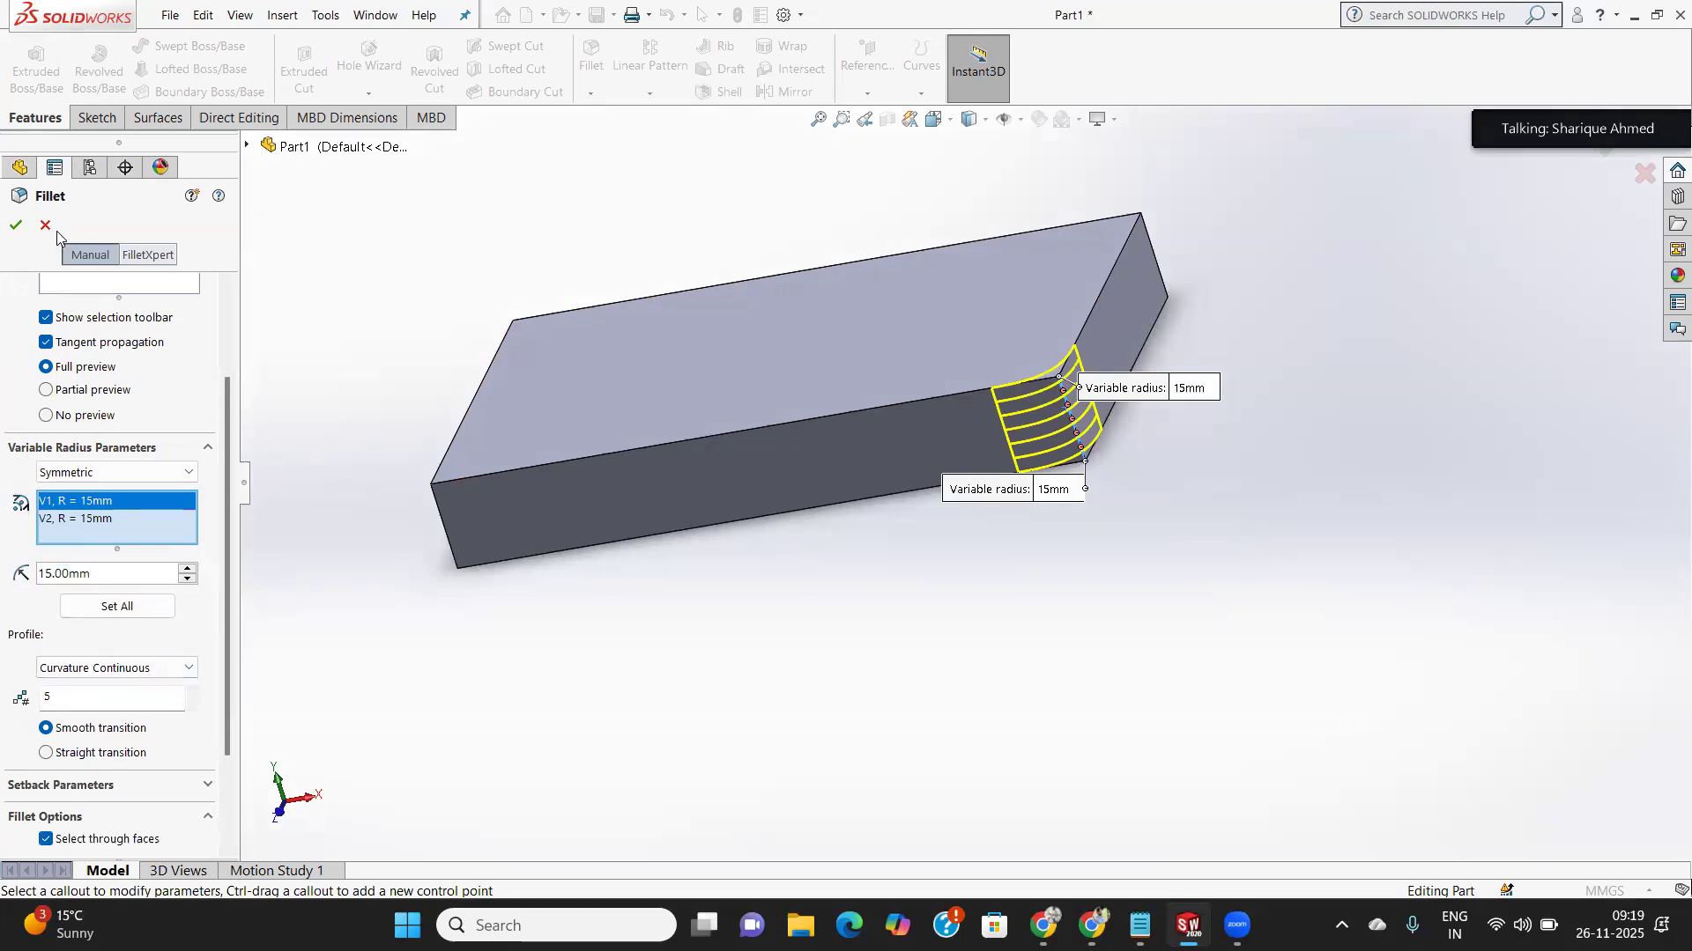
{"action": "left_click", "coordinate": [106, 523]}
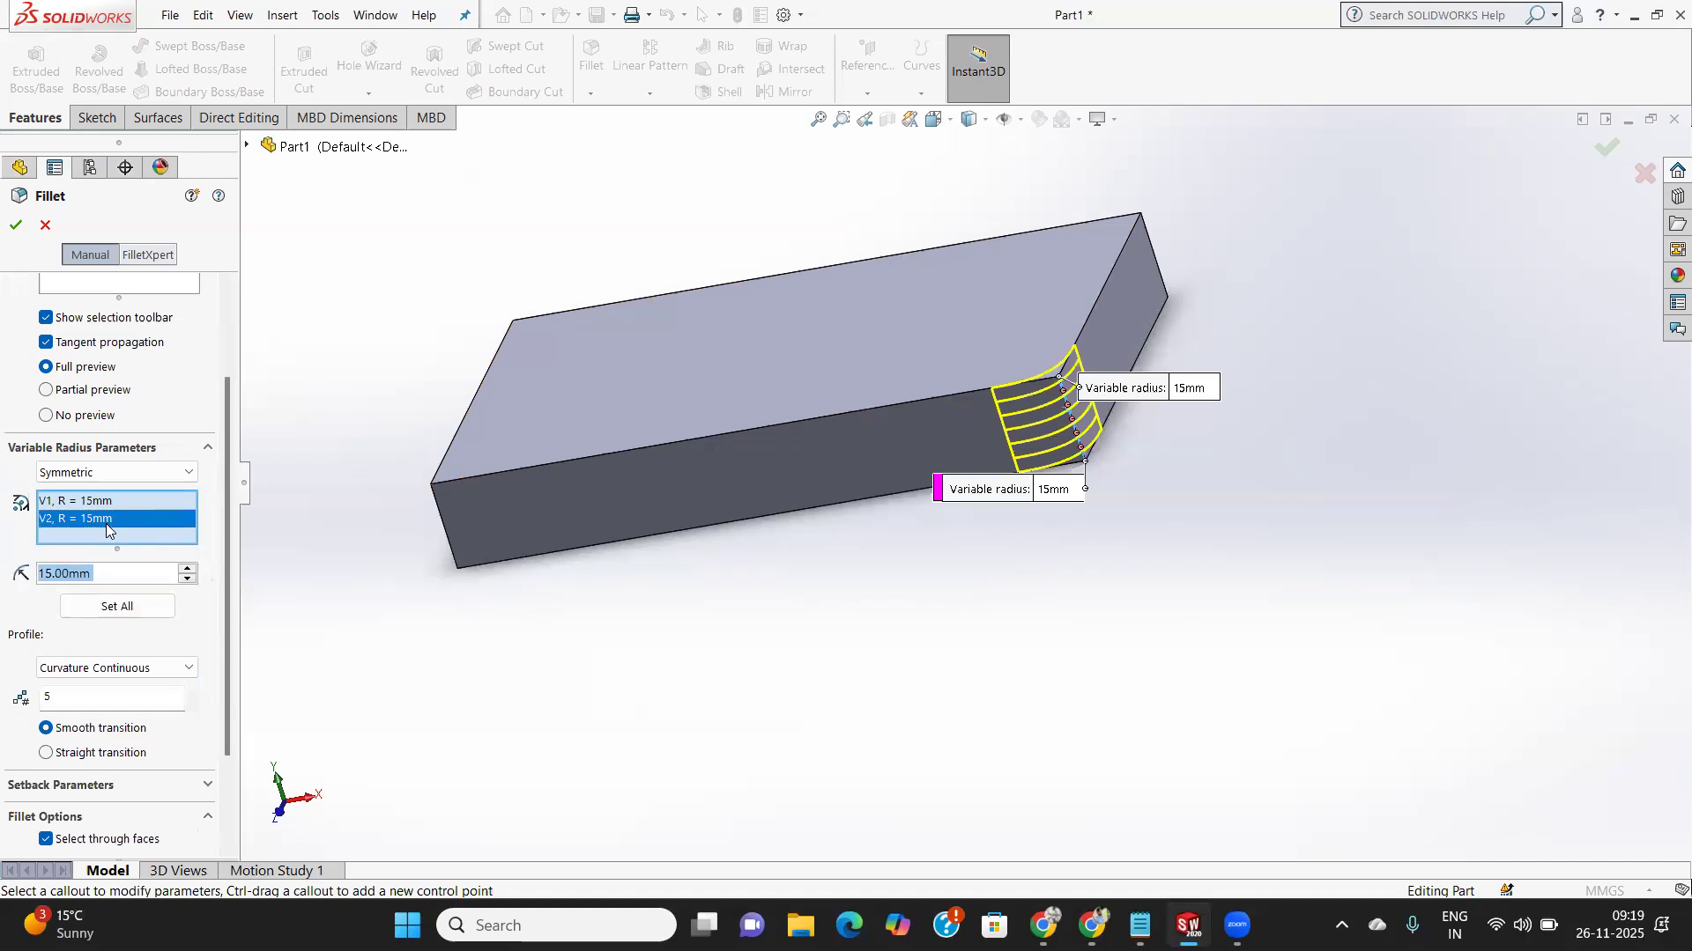
{"action": "key", "text": "Return"}
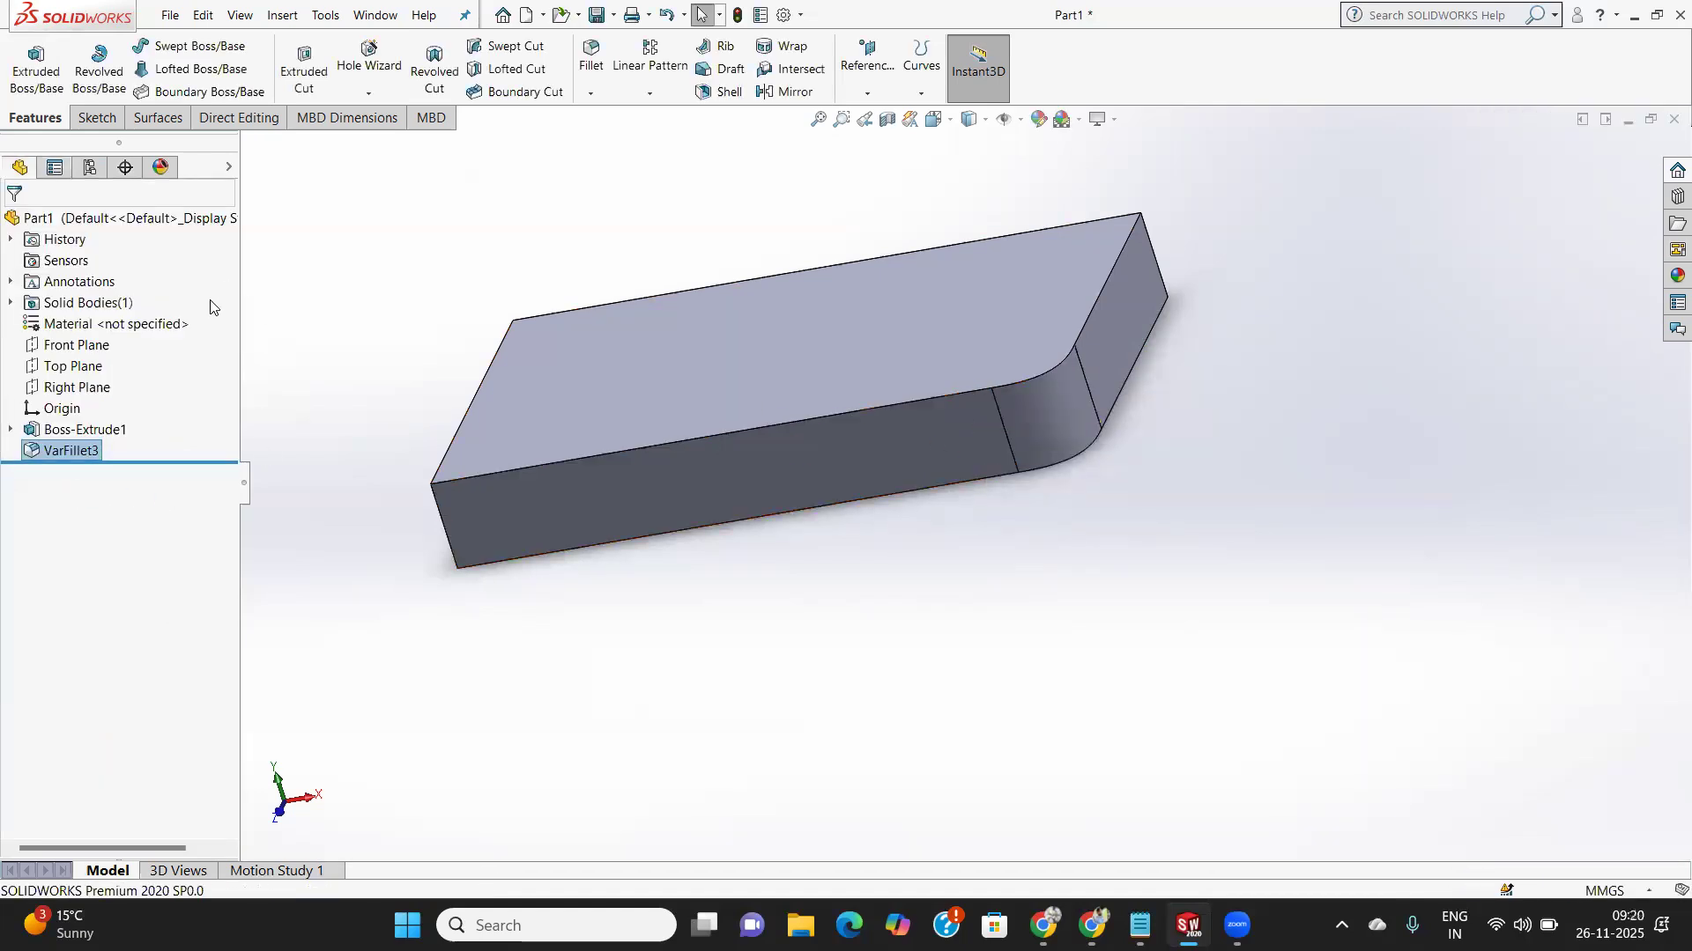
Delete the variable size fillet feature from the block.
{"action": "right_click", "coordinate": [67, 449]}
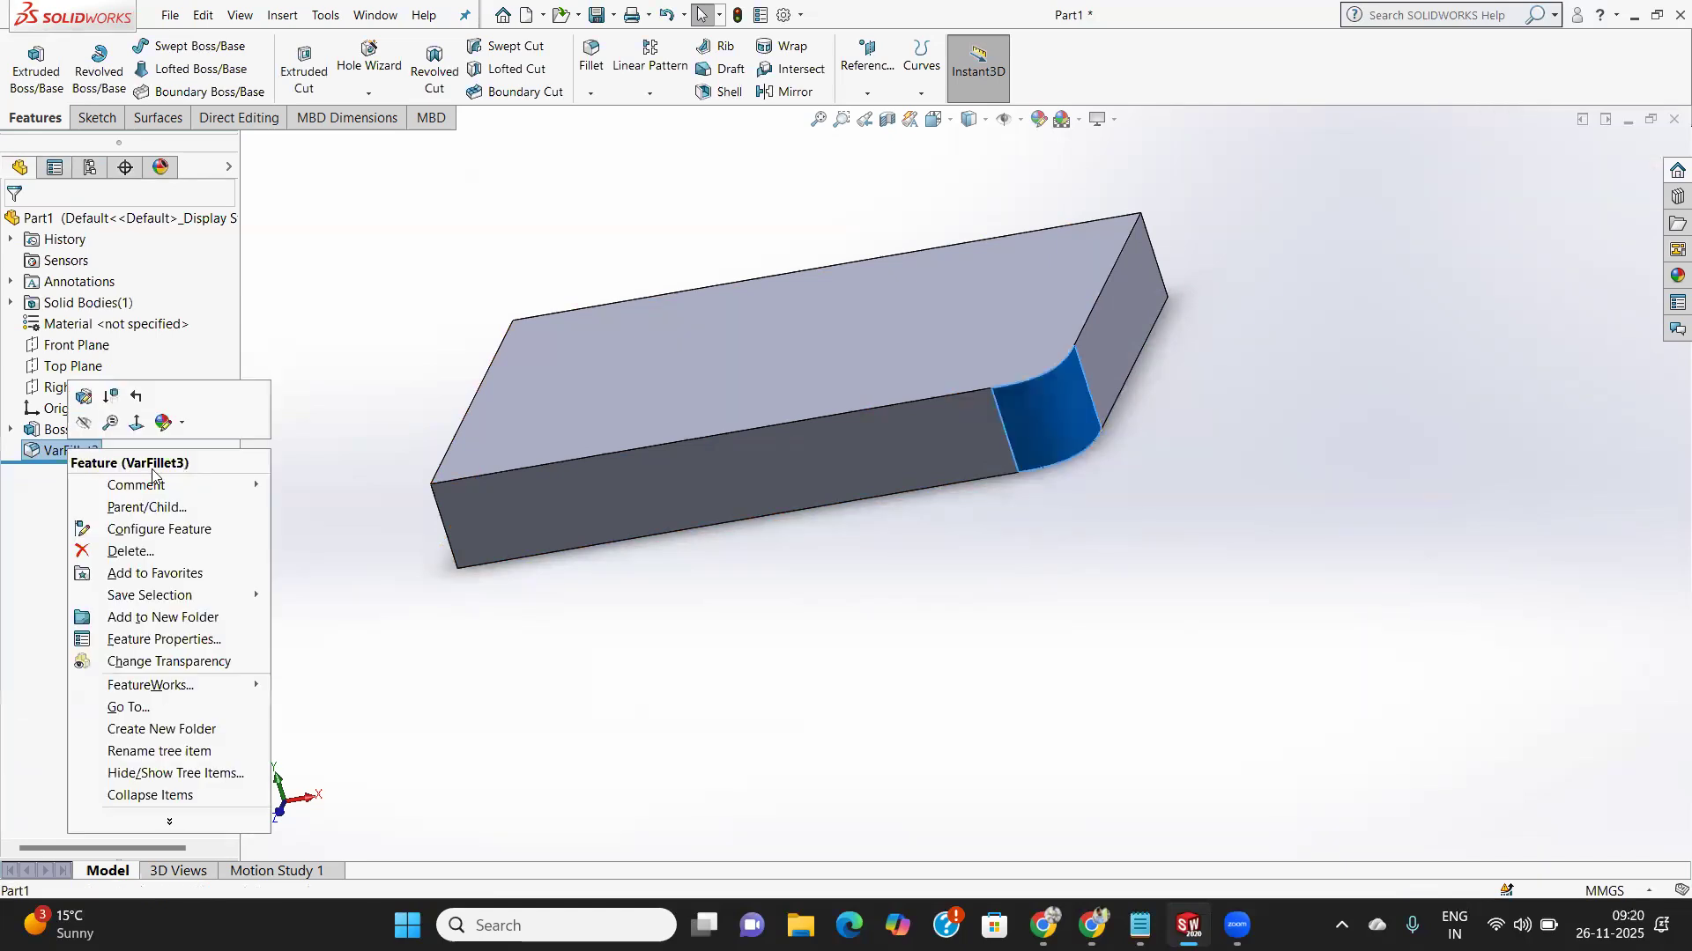
{"action": "left_click", "coordinate": [131, 550]}
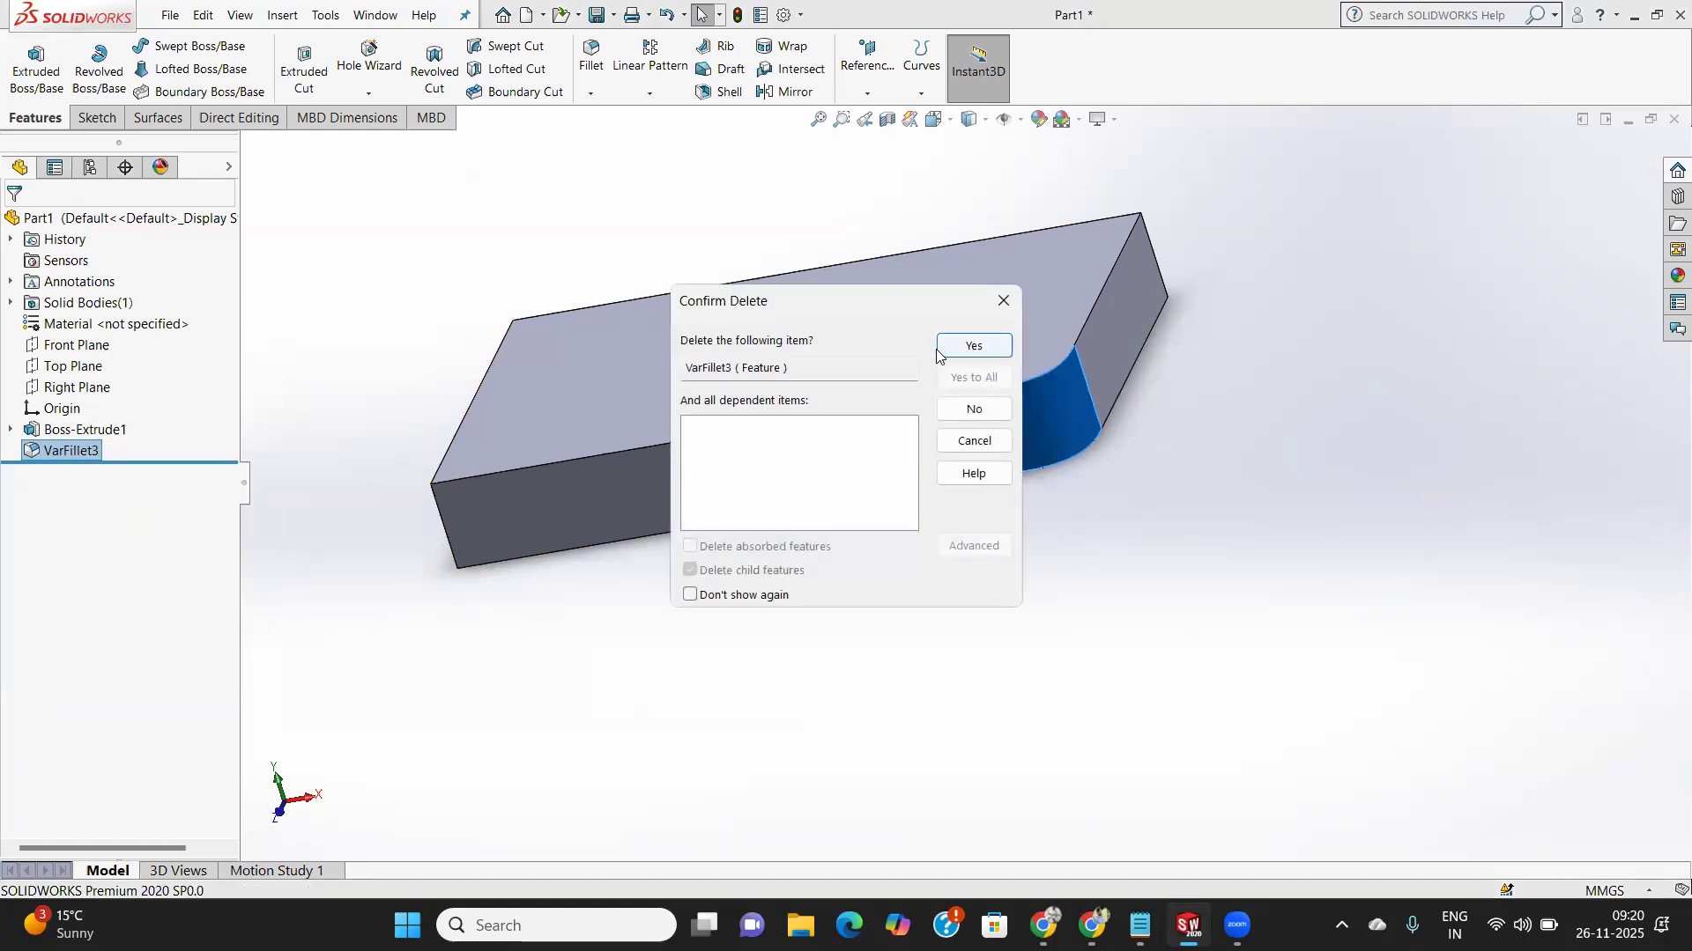
{"action": "left_click", "coordinate": [967, 346]}
Start a new fillet of the Full Round type.
{"action": "left_click", "coordinate": [590, 70]}
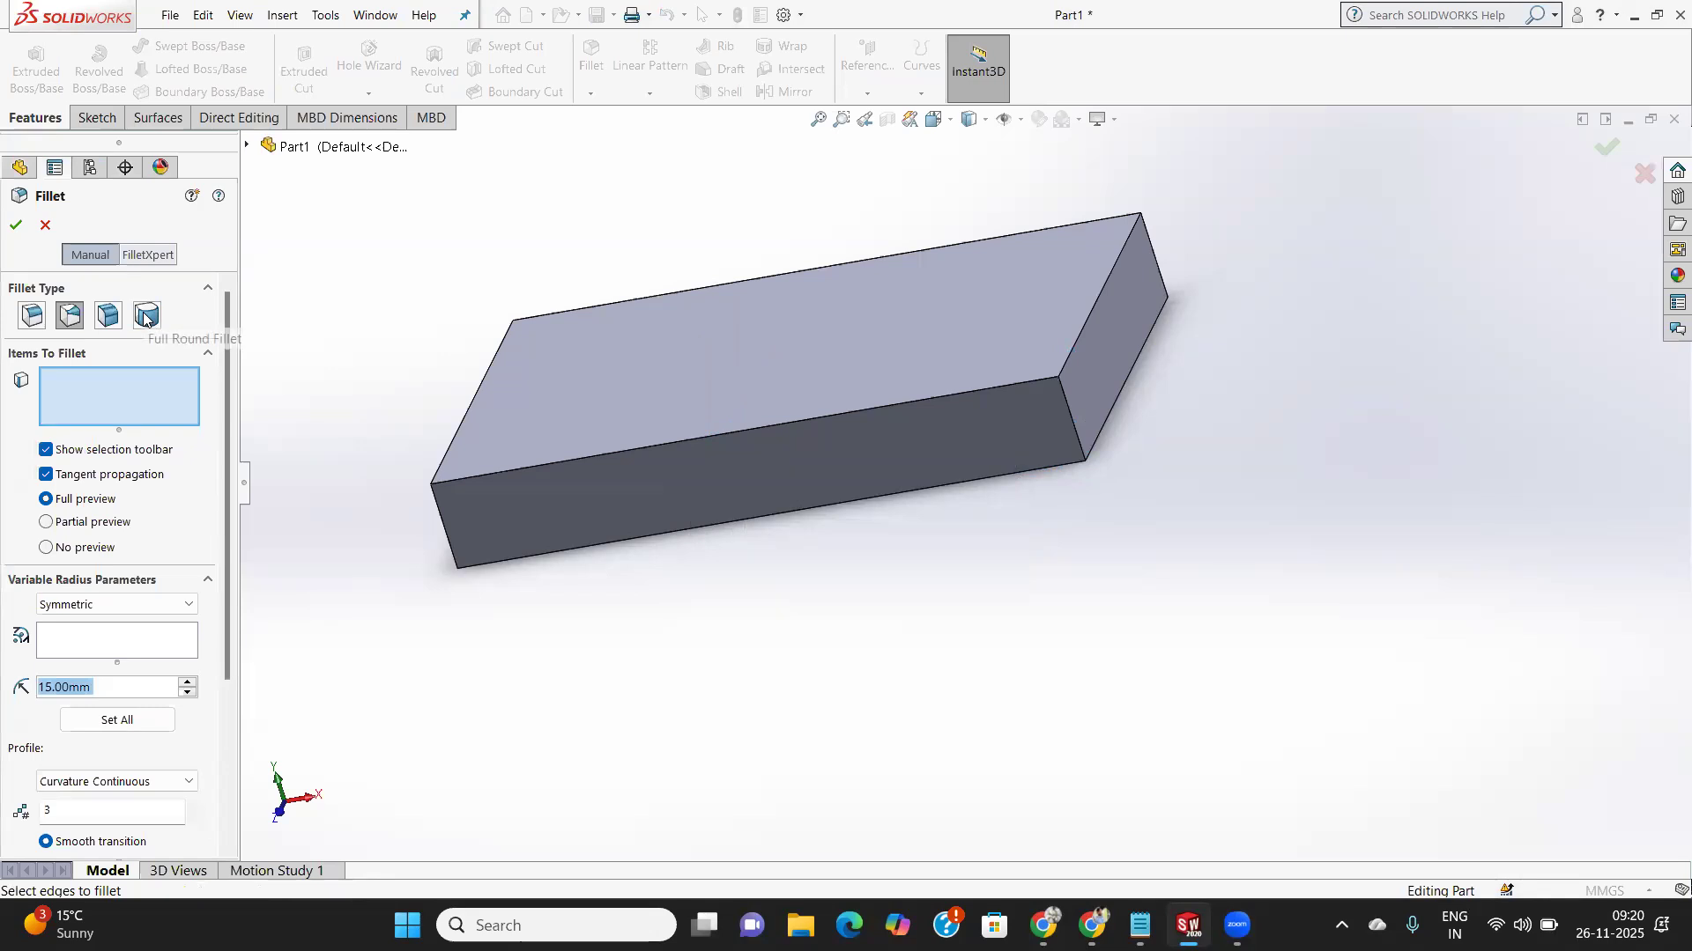
{"action": "left_click", "coordinate": [146, 316]}
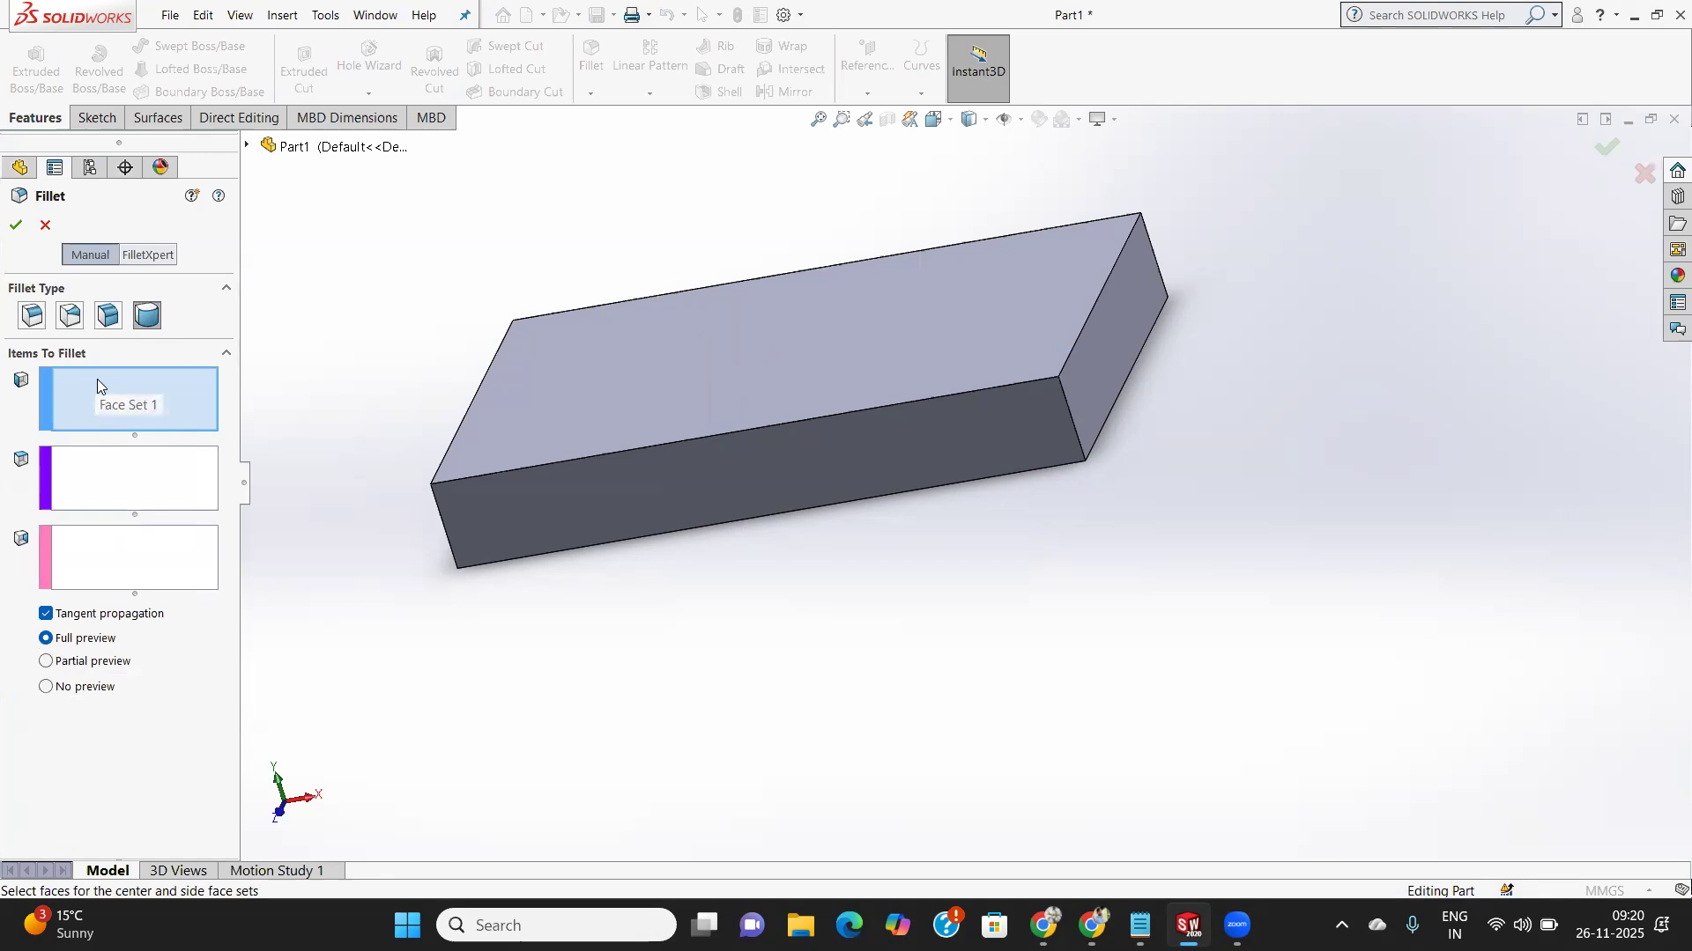
{"action": "left_click", "coordinate": [1080, 363]}
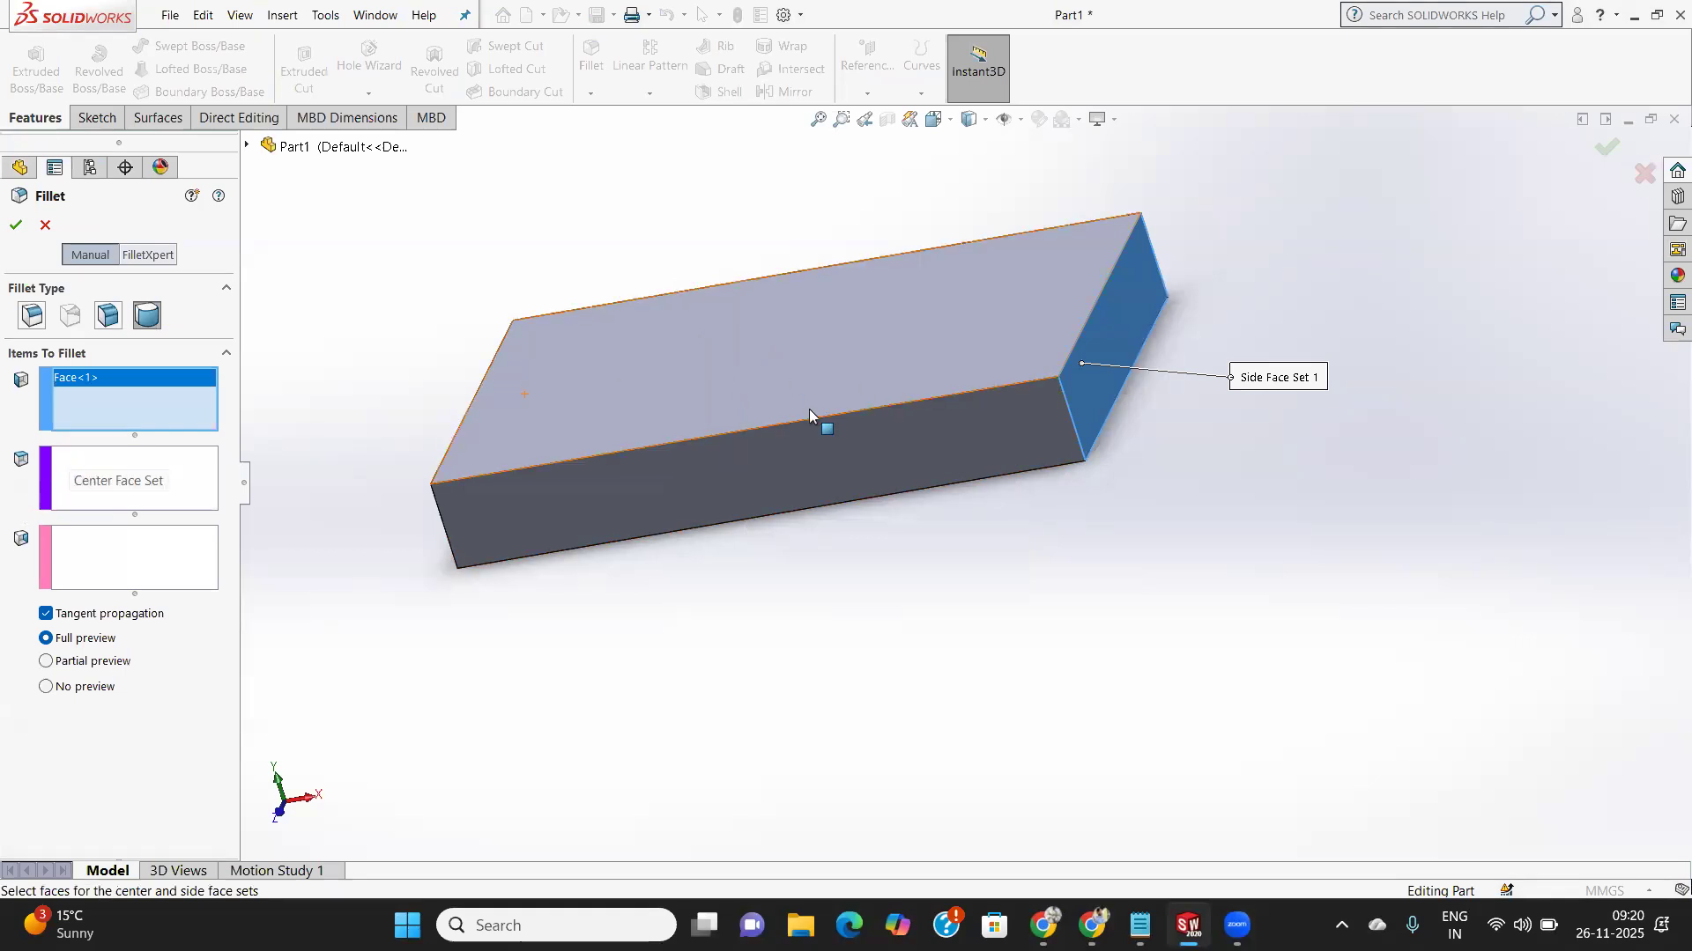
{"action": "right_click", "coordinate": [102, 377]}
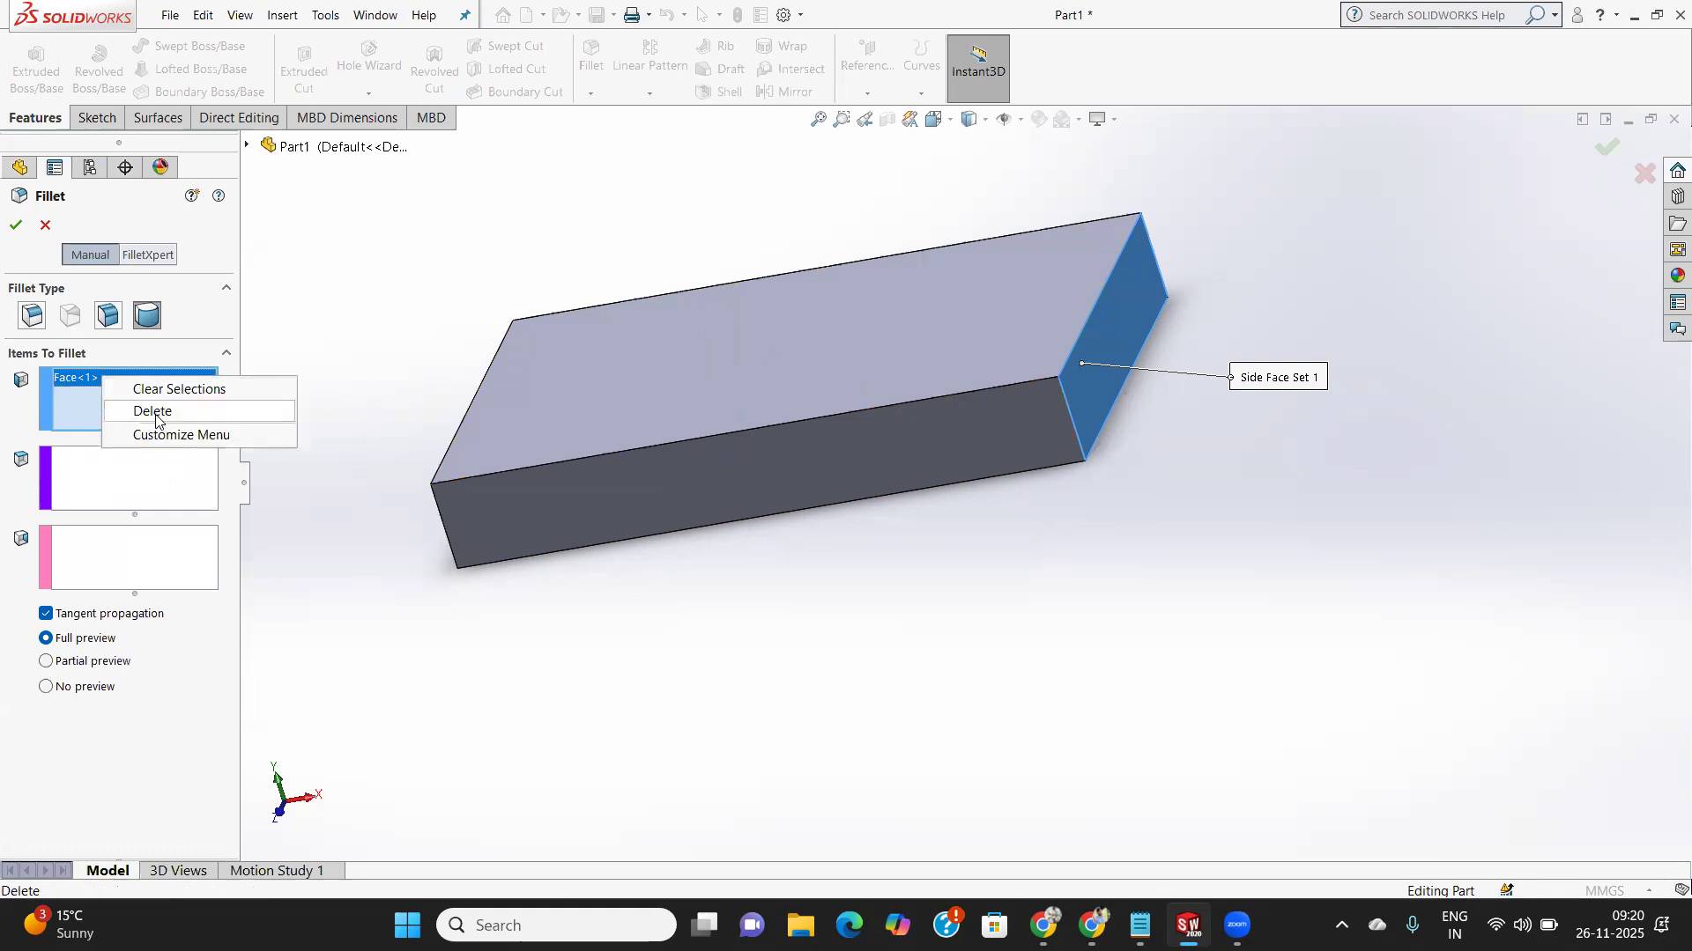
{"action": "left_click", "coordinate": [184, 389]}
Create the full round fillet with the front and rear long faces as side face sets and the right end face as center face set.
{"action": "left_click", "coordinate": [826, 462]}
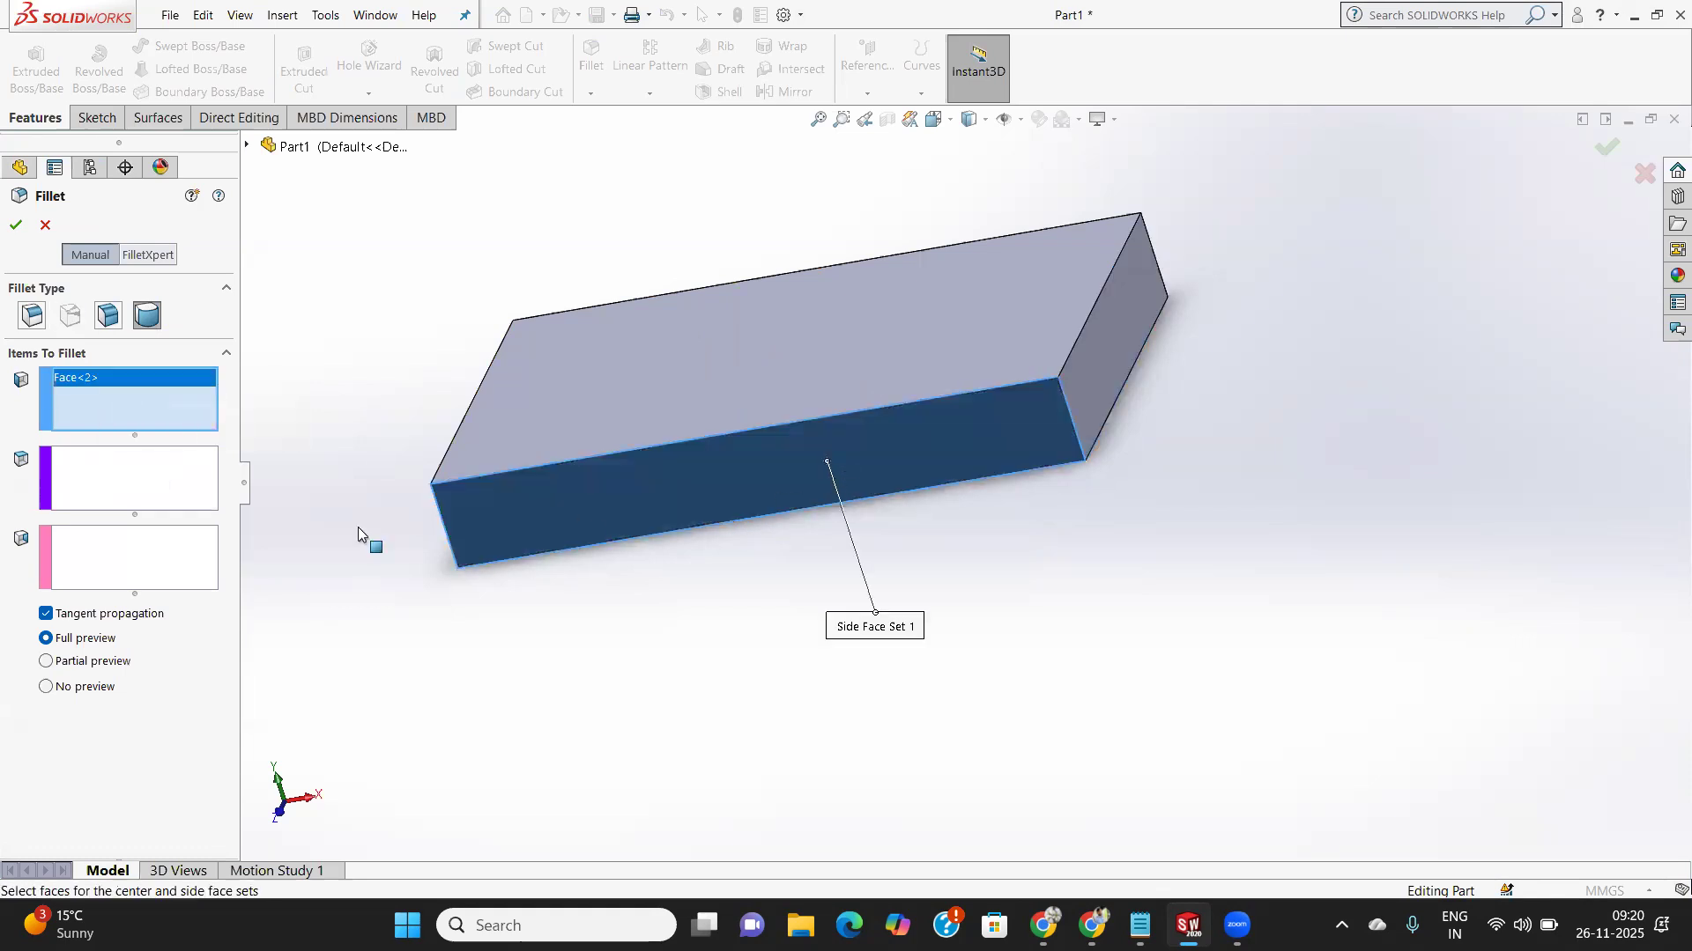
{"action": "left_click", "coordinate": [93, 474]}
{"action": "left_click", "coordinate": [1104, 333]}
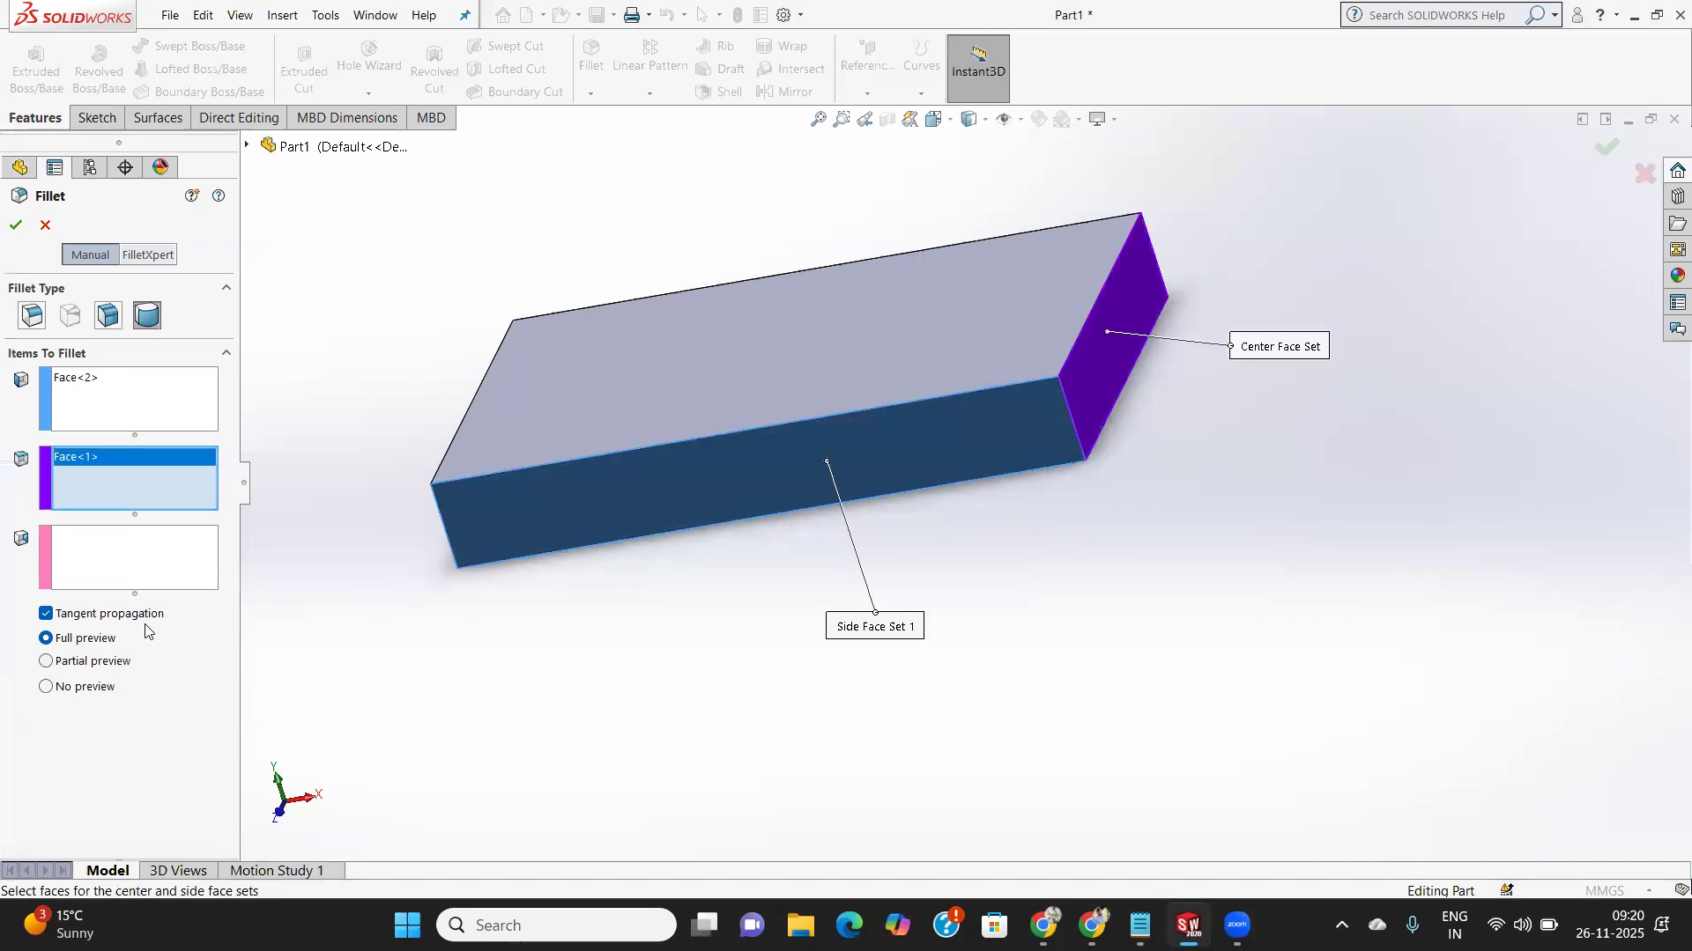
{"action": "left_click", "coordinate": [88, 544]}
{"action": "middle_click_drag", "start_coordinate": [1165, 343], "coordinate": [1051, 537]}
{"action": "left_click", "coordinate": [968, 306]}
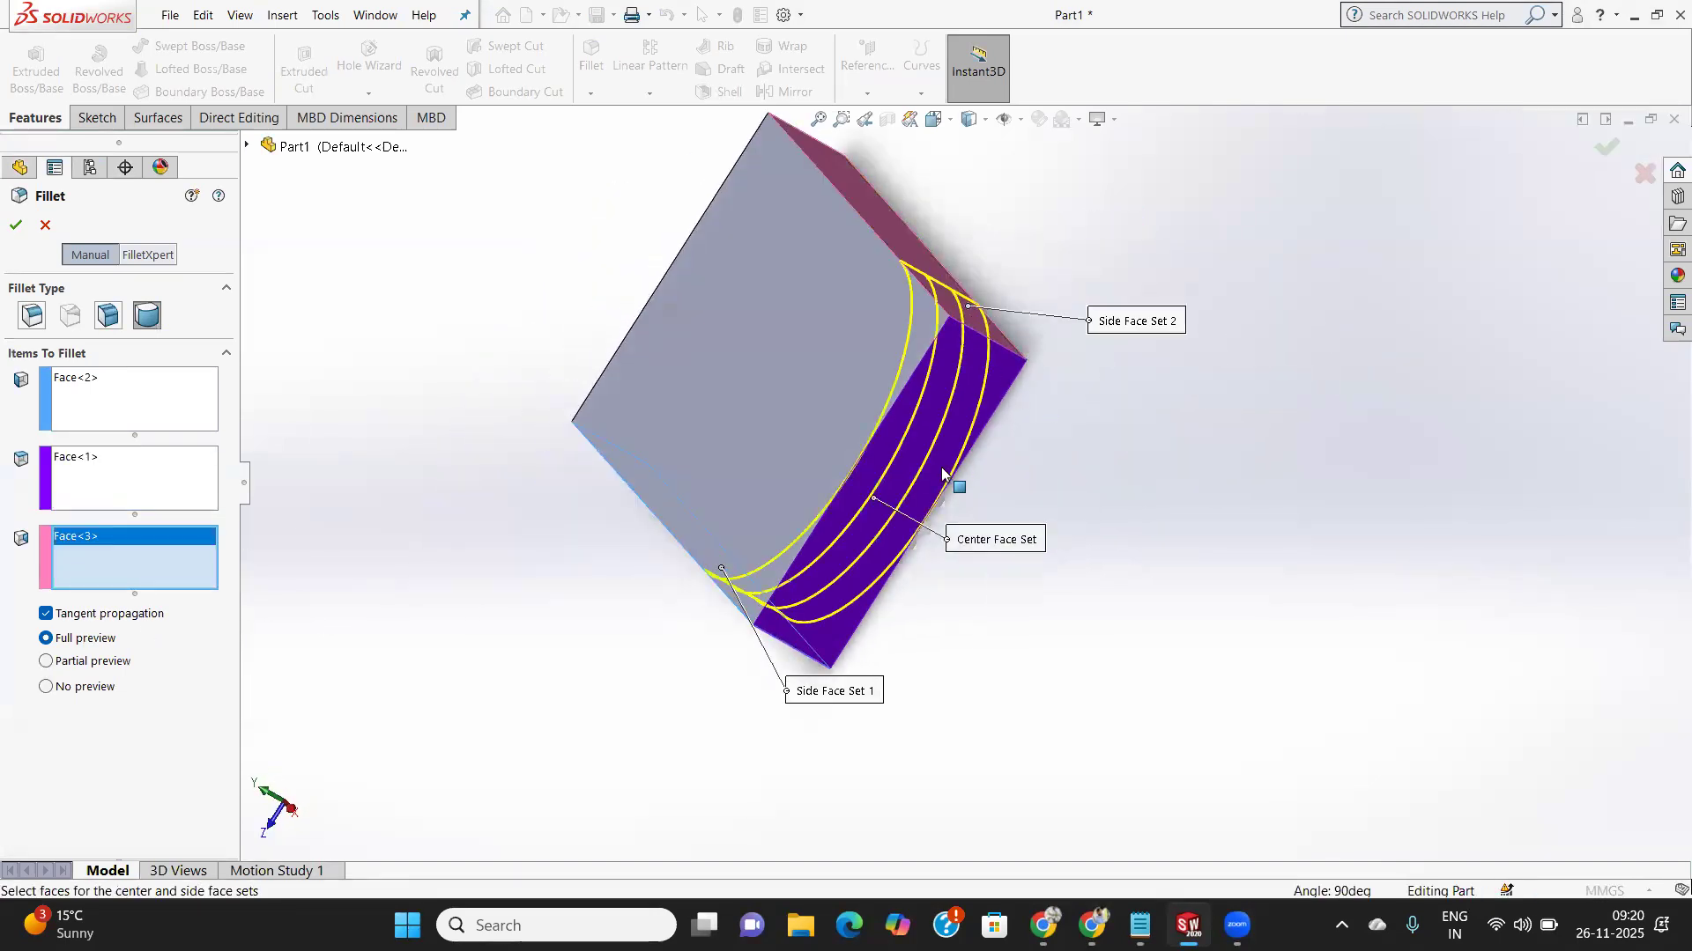
{"action": "middle_click_drag", "start_coordinate": [944, 485], "coordinate": [1060, 319]}
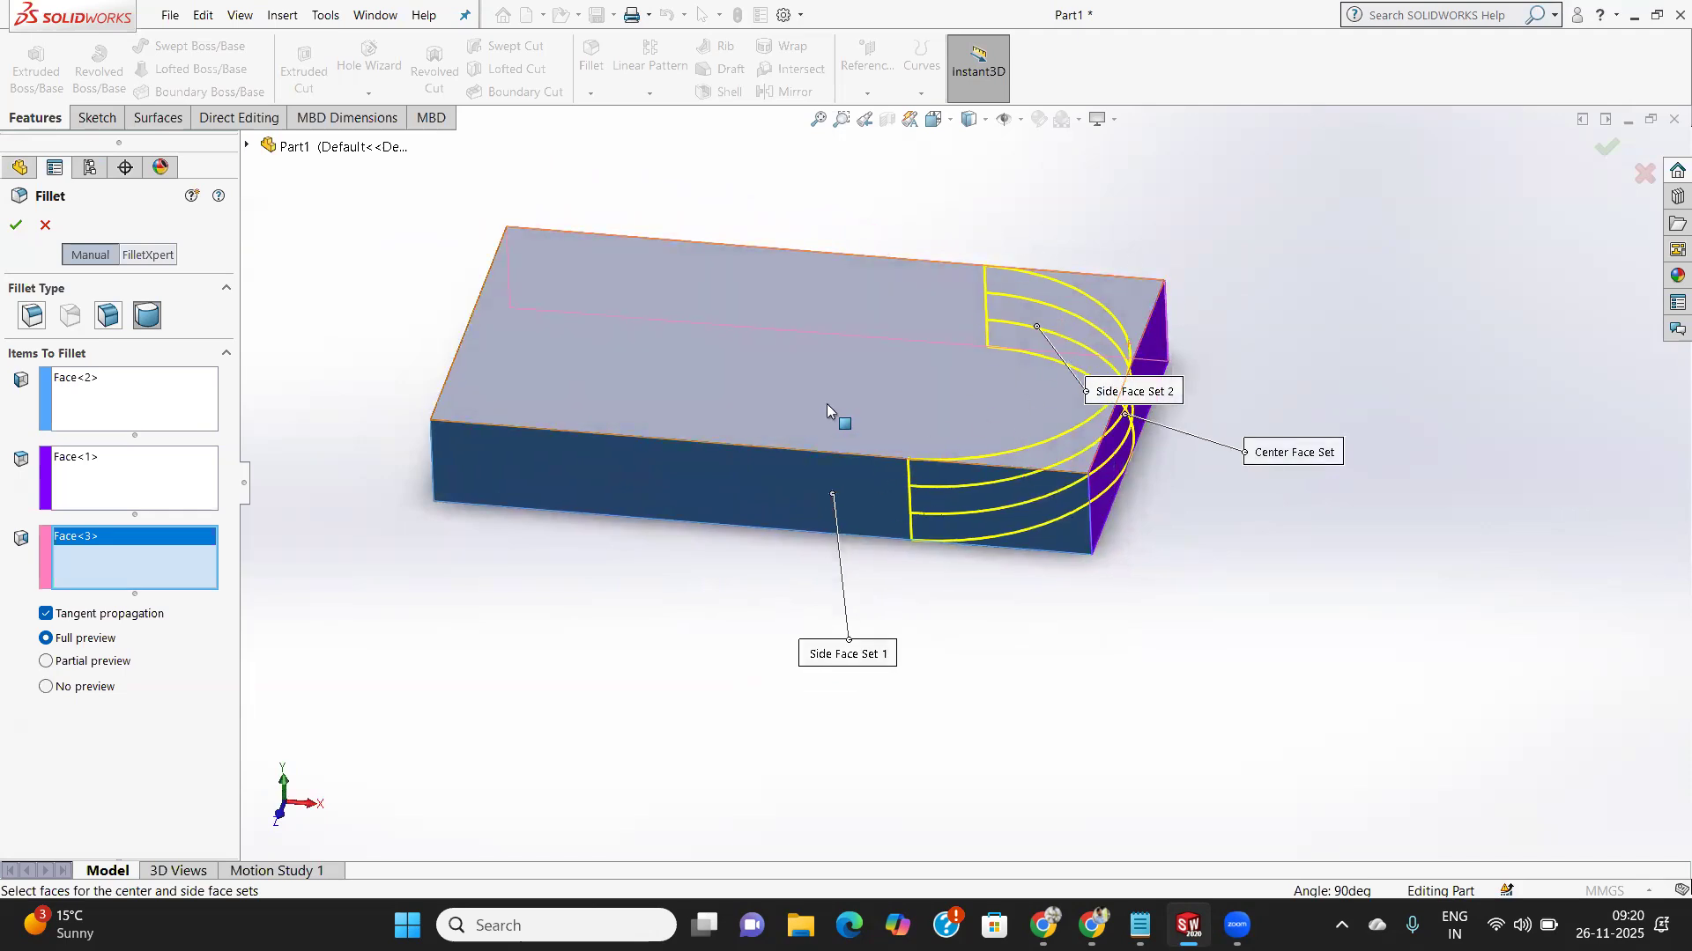
{"action": "left_click", "coordinate": [16, 224]}
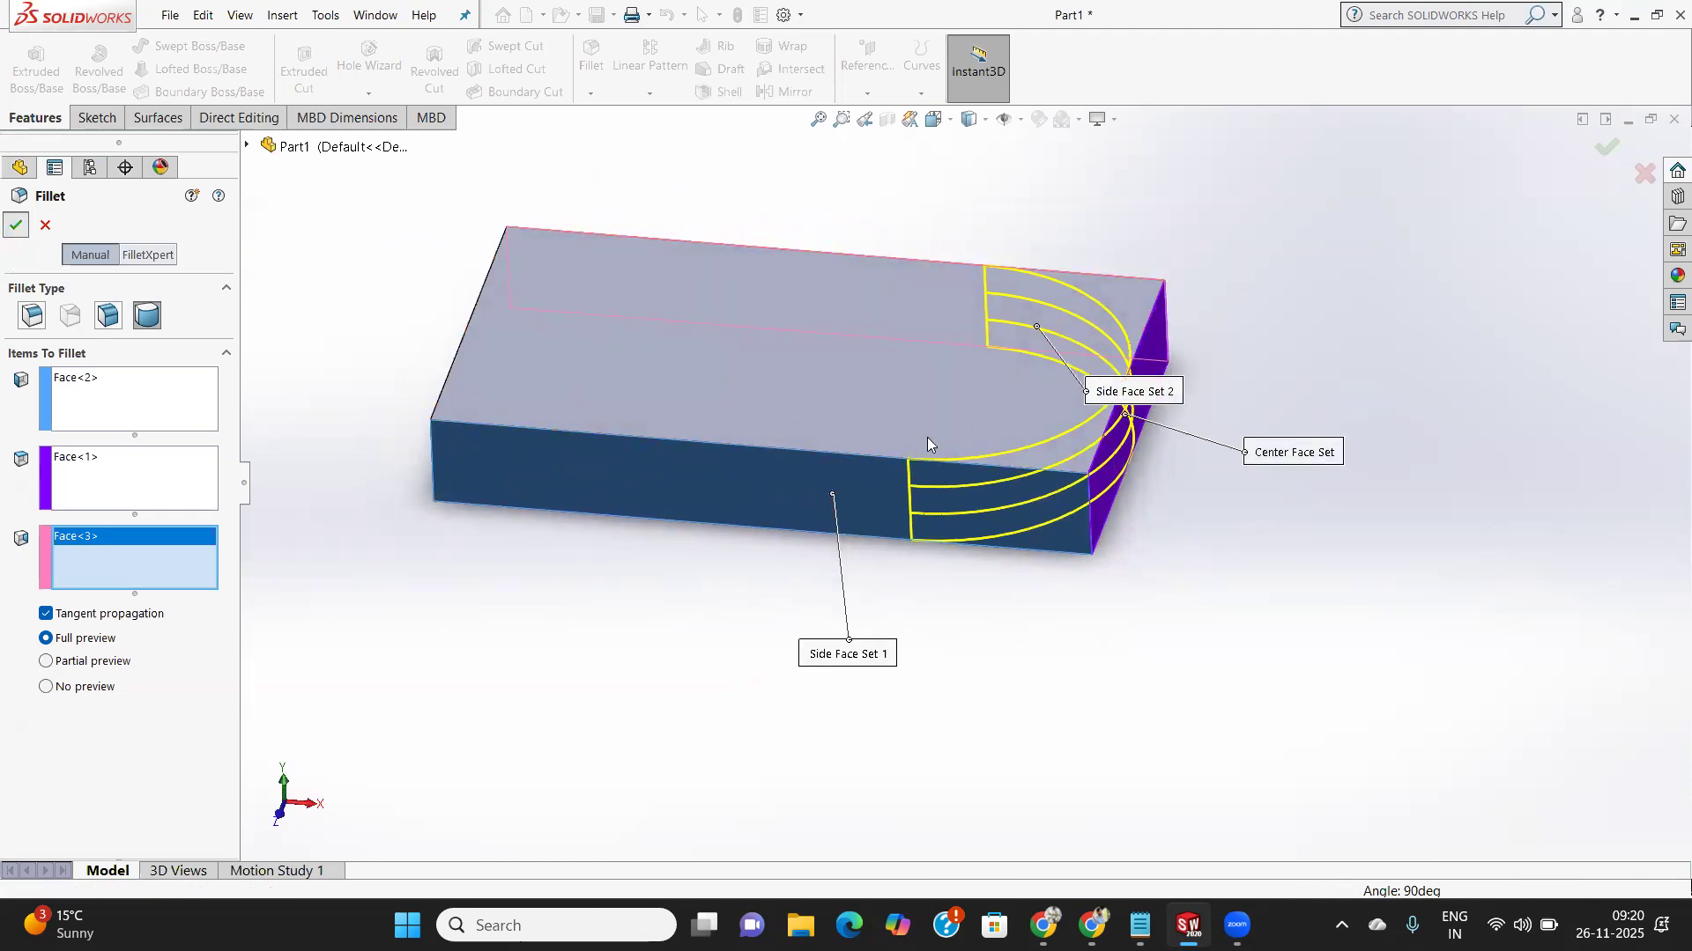
{"action": "scroll", "coordinate": [1162, 503], "scroll_direction": "up", "scroll_amount": 3}
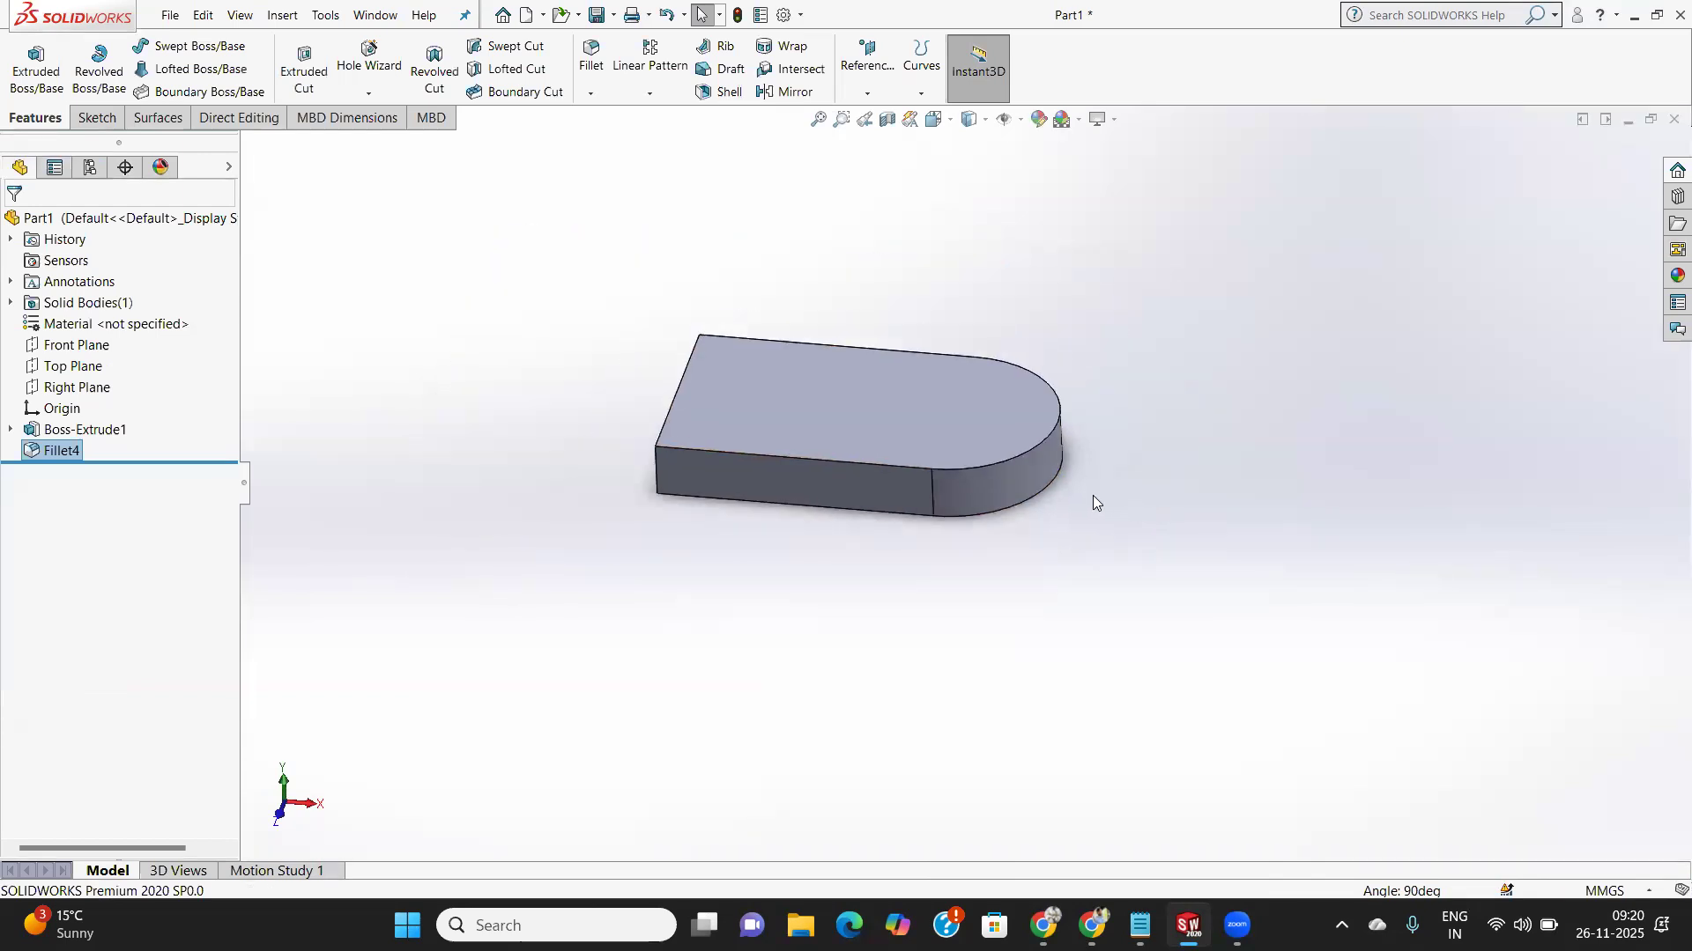
Examine the full round fillet on the block's rounded end from several angles.
{"action": "scroll", "coordinate": [895, 449], "scroll_direction": "down", "scroll_amount": 5}
{"action": "scroll", "coordinate": [911, 421], "scroll_direction": "up", "scroll_amount": 2}
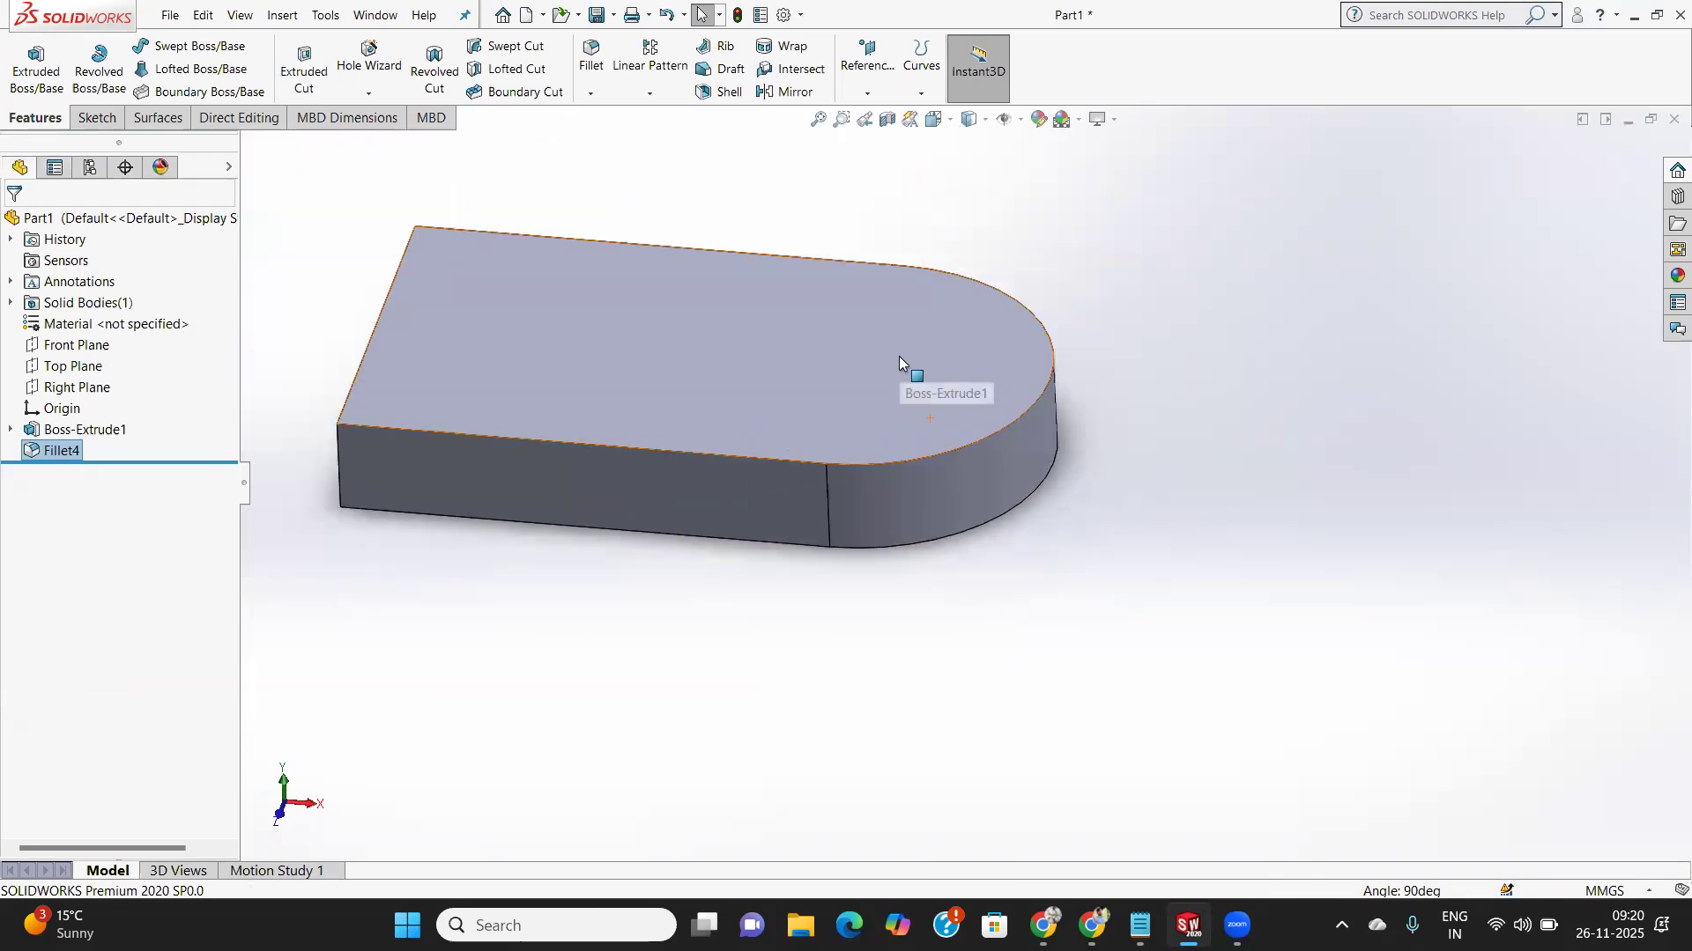
{"action": "mouse_move", "coordinate": [898, 356]}
{"action": "middle_mouse_down"}
{"action": "mouse_move", "coordinate": [943, 355]}
{"action": "mouse_move", "coordinate": [876, 365]}
{"action": "middle_mouse_up"}
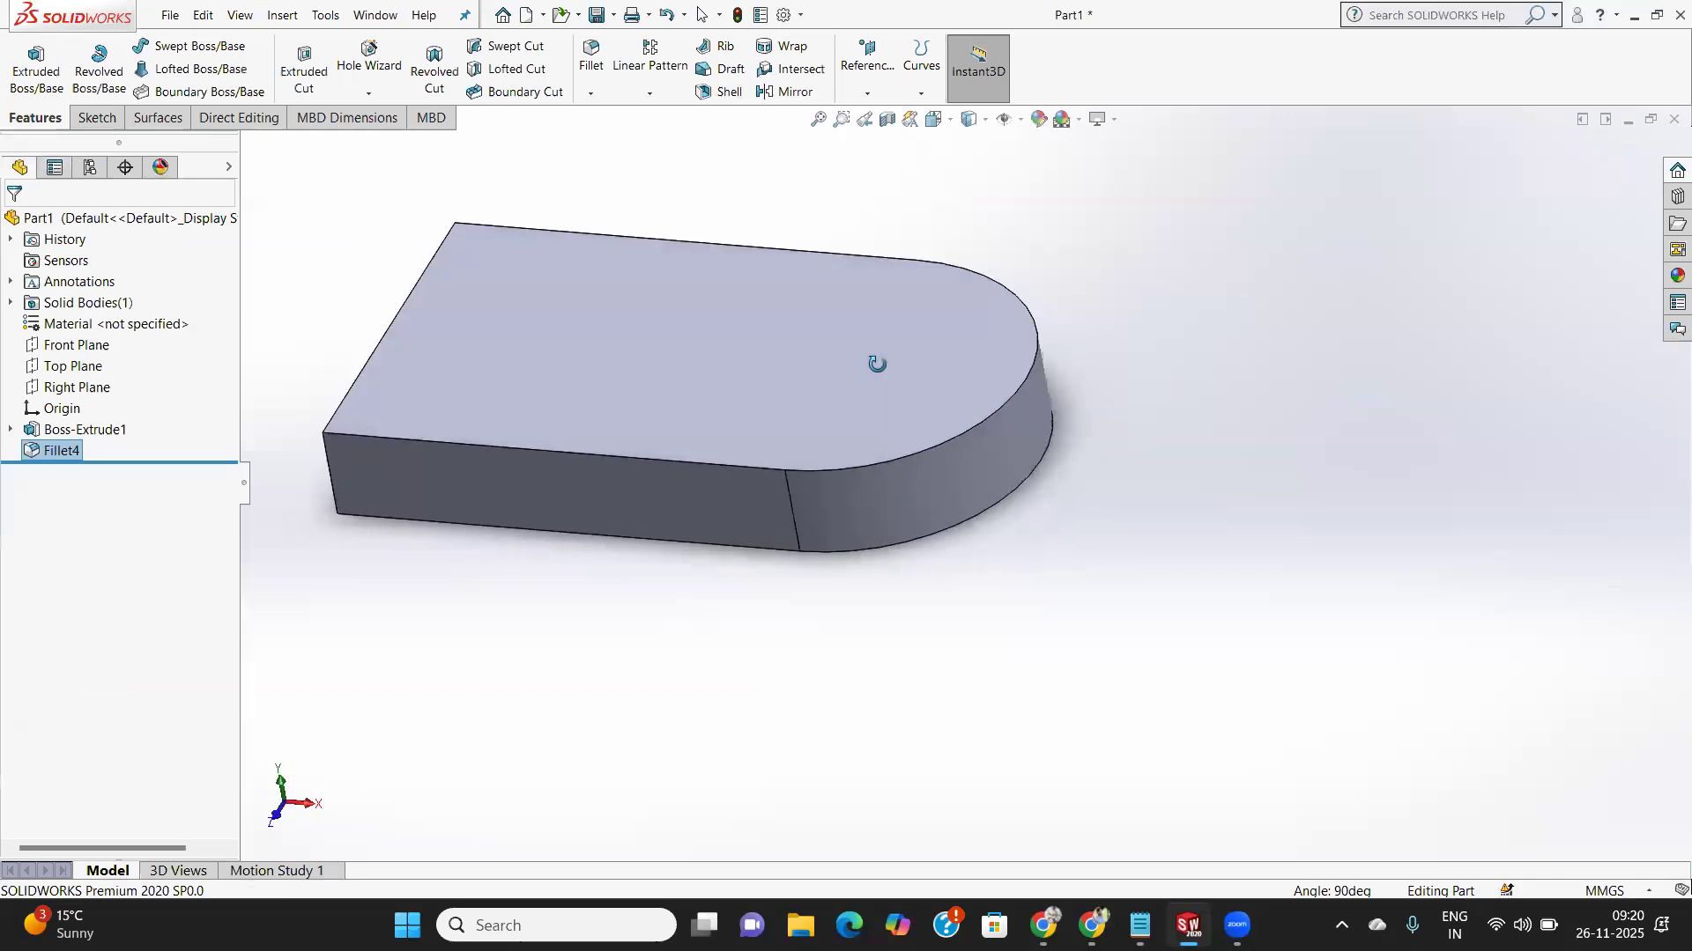
{"action": "scroll", "coordinate": [878, 365], "scroll_direction": "up", "scroll_amount": 2}
{"action": "scroll", "coordinate": [878, 364], "scroll_direction": "down", "scroll_amount": 3}
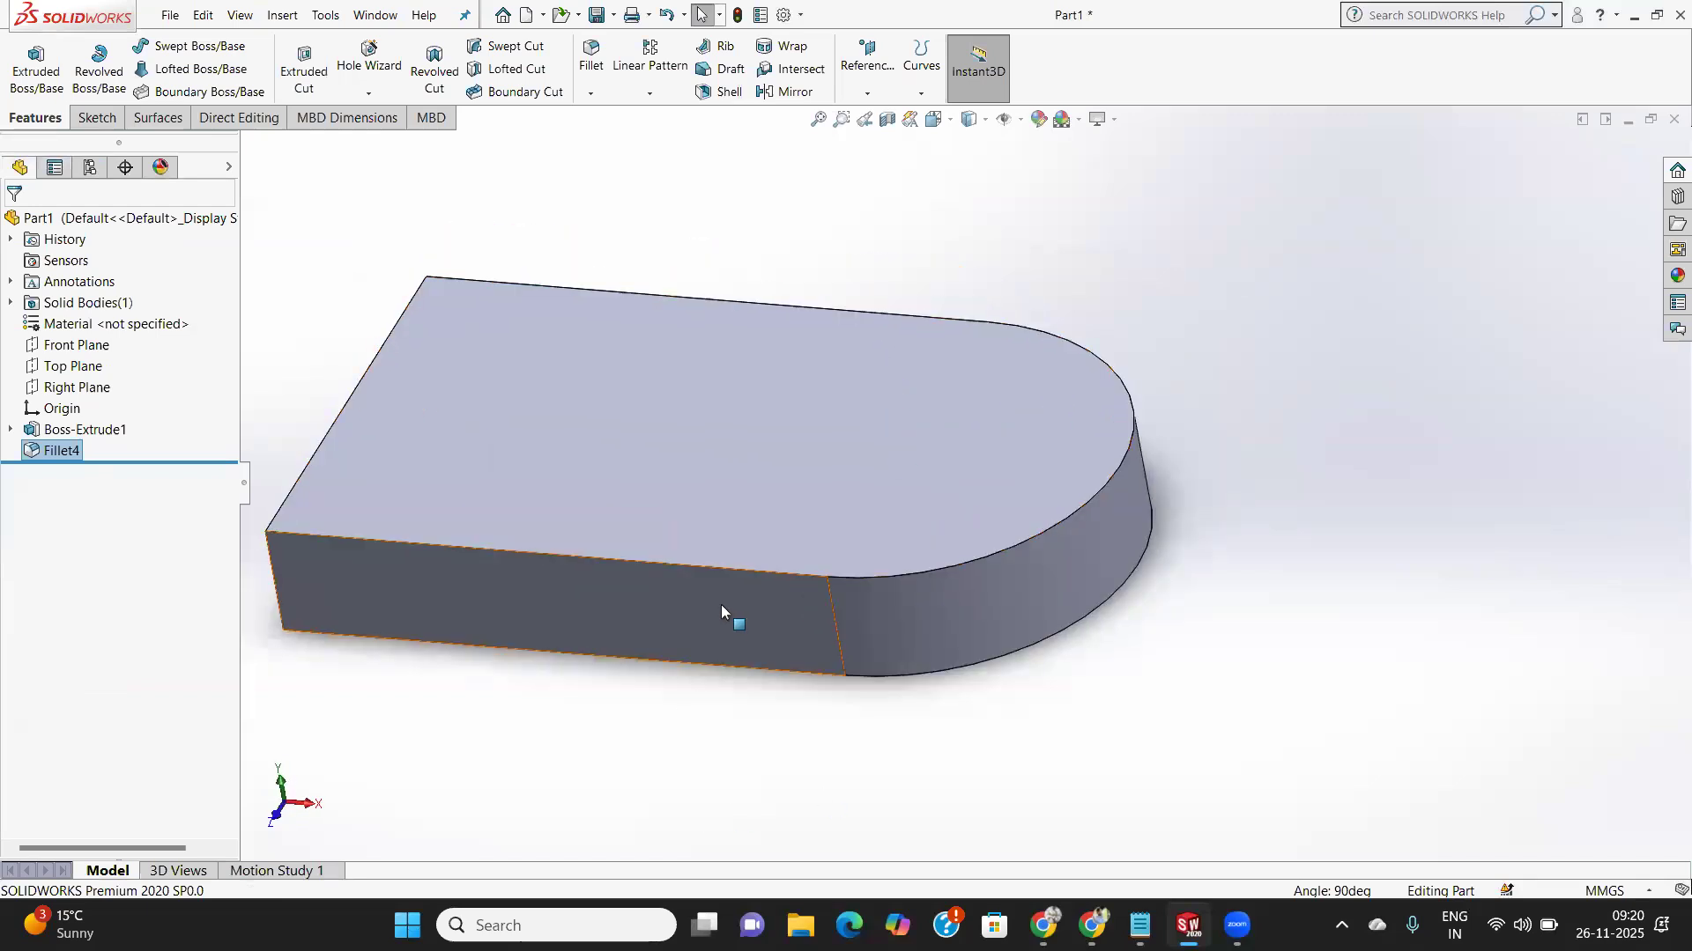
{"action": "middle_click_drag", "start_coordinate": [965, 454], "coordinate": [869, 552]}
{"action": "scroll", "coordinate": [622, 562], "scroll_direction": "down", "scroll_amount": 5}
{"action": "scroll", "coordinate": [622, 565], "scroll_direction": "up", "scroll_amount": 9}
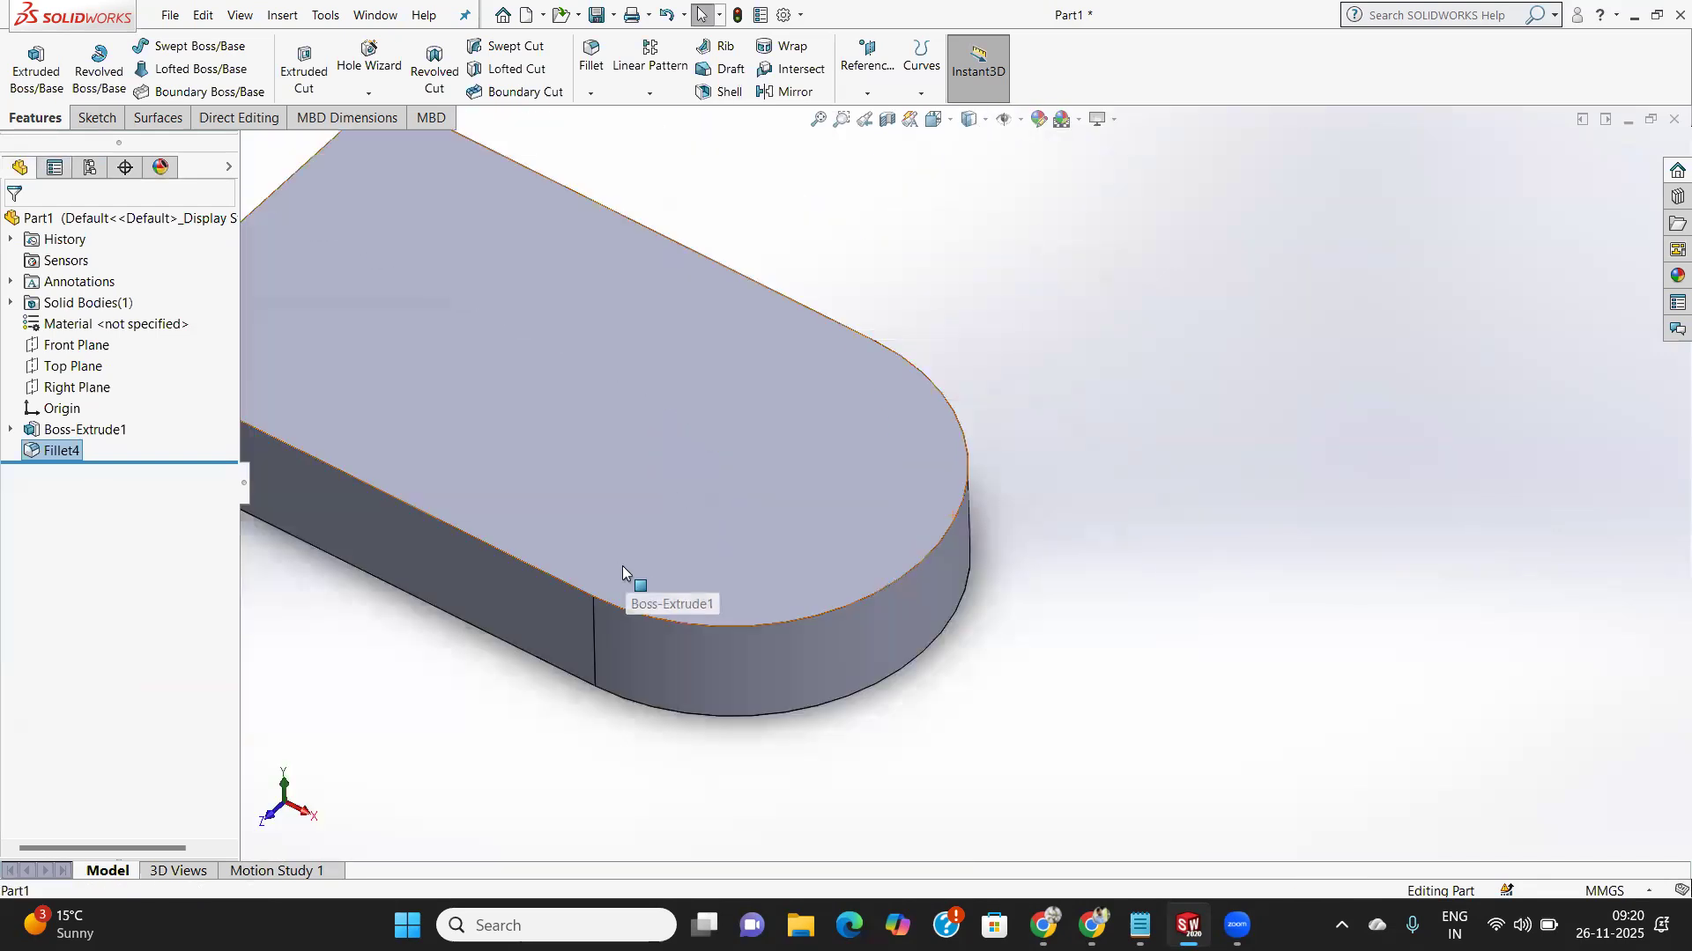
{"action": "middle_click_drag", "start_coordinate": [662, 495], "coordinate": [721, 523]}
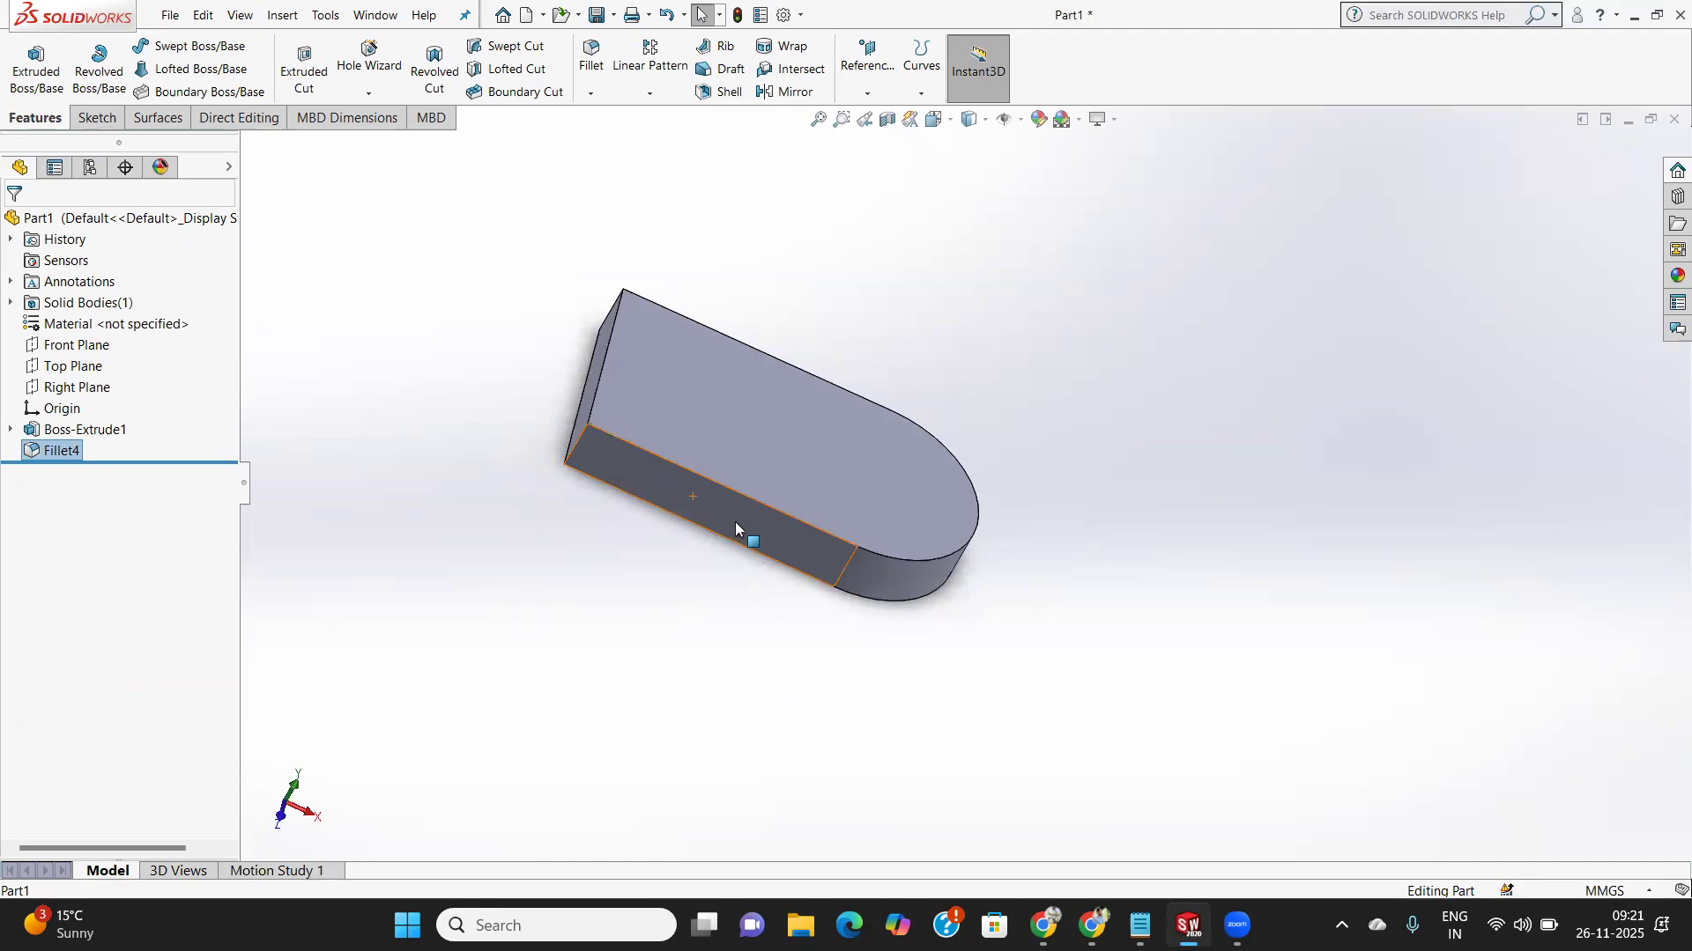
{"action": "scroll", "coordinate": [775, 458], "scroll_direction": "up", "scroll_amount": 2}
{"action": "scroll", "coordinate": [756, 375], "scroll_direction": "down", "scroll_amount": 5}
{"action": "middle_click_drag", "start_coordinate": [929, 497], "coordinate": [948, 460]}
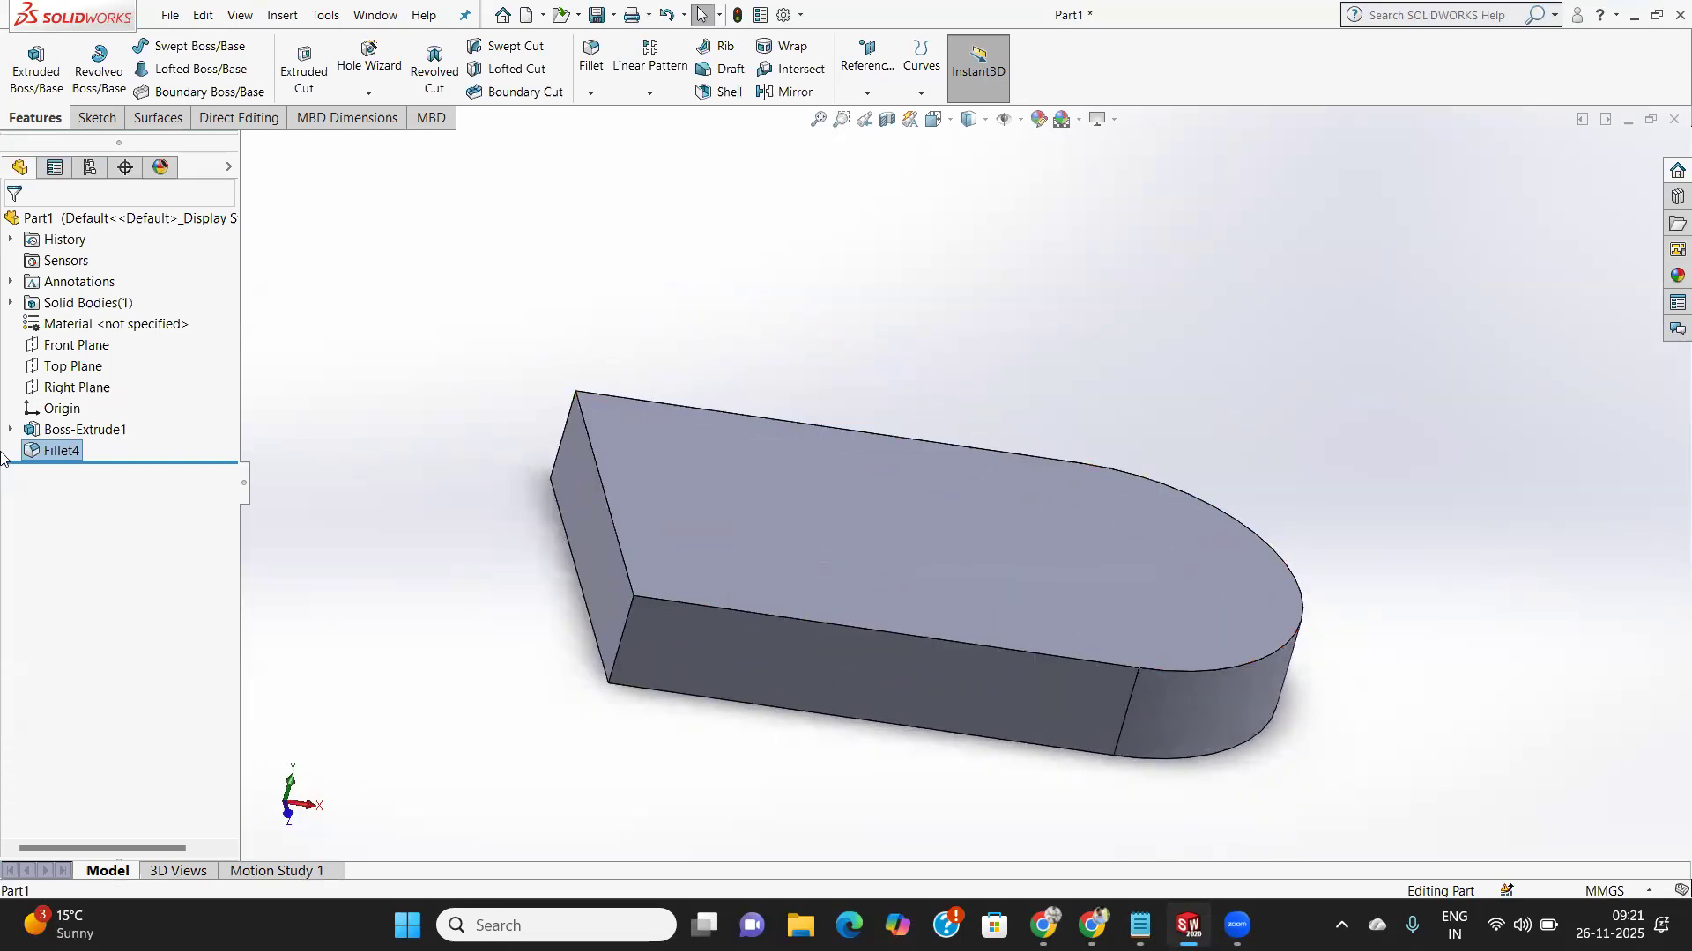
Delete the full round fillet feature from the block.
{"action": "right_click", "coordinate": [49, 451]}
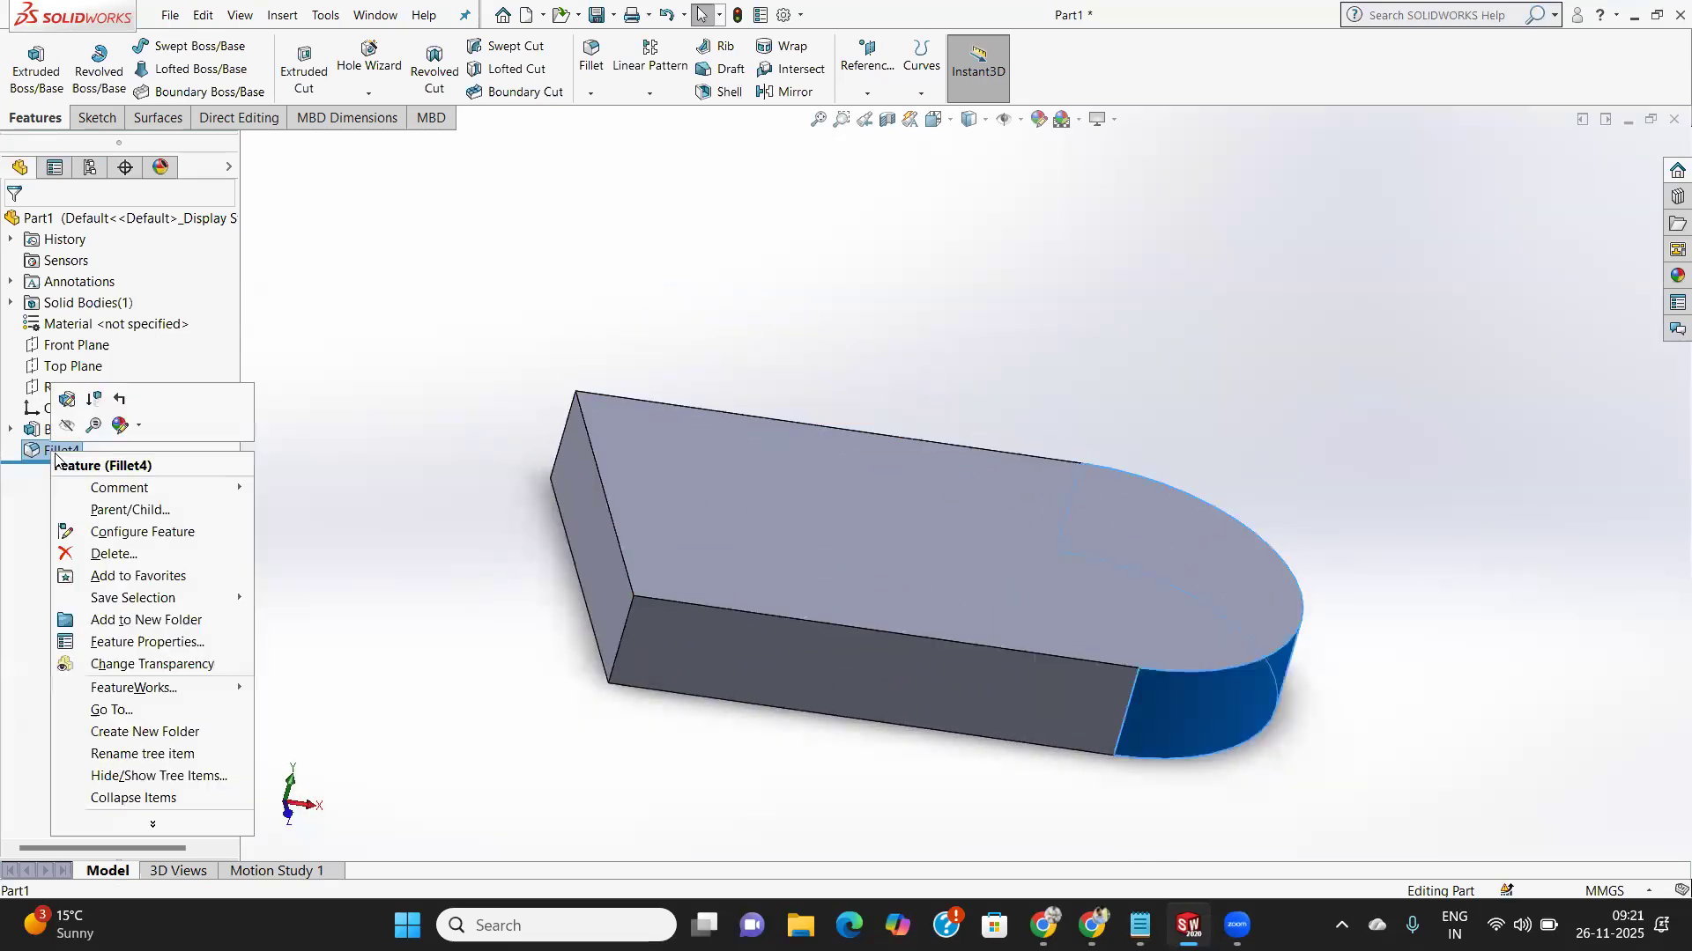
{"action": "left_click", "coordinate": [132, 553]}
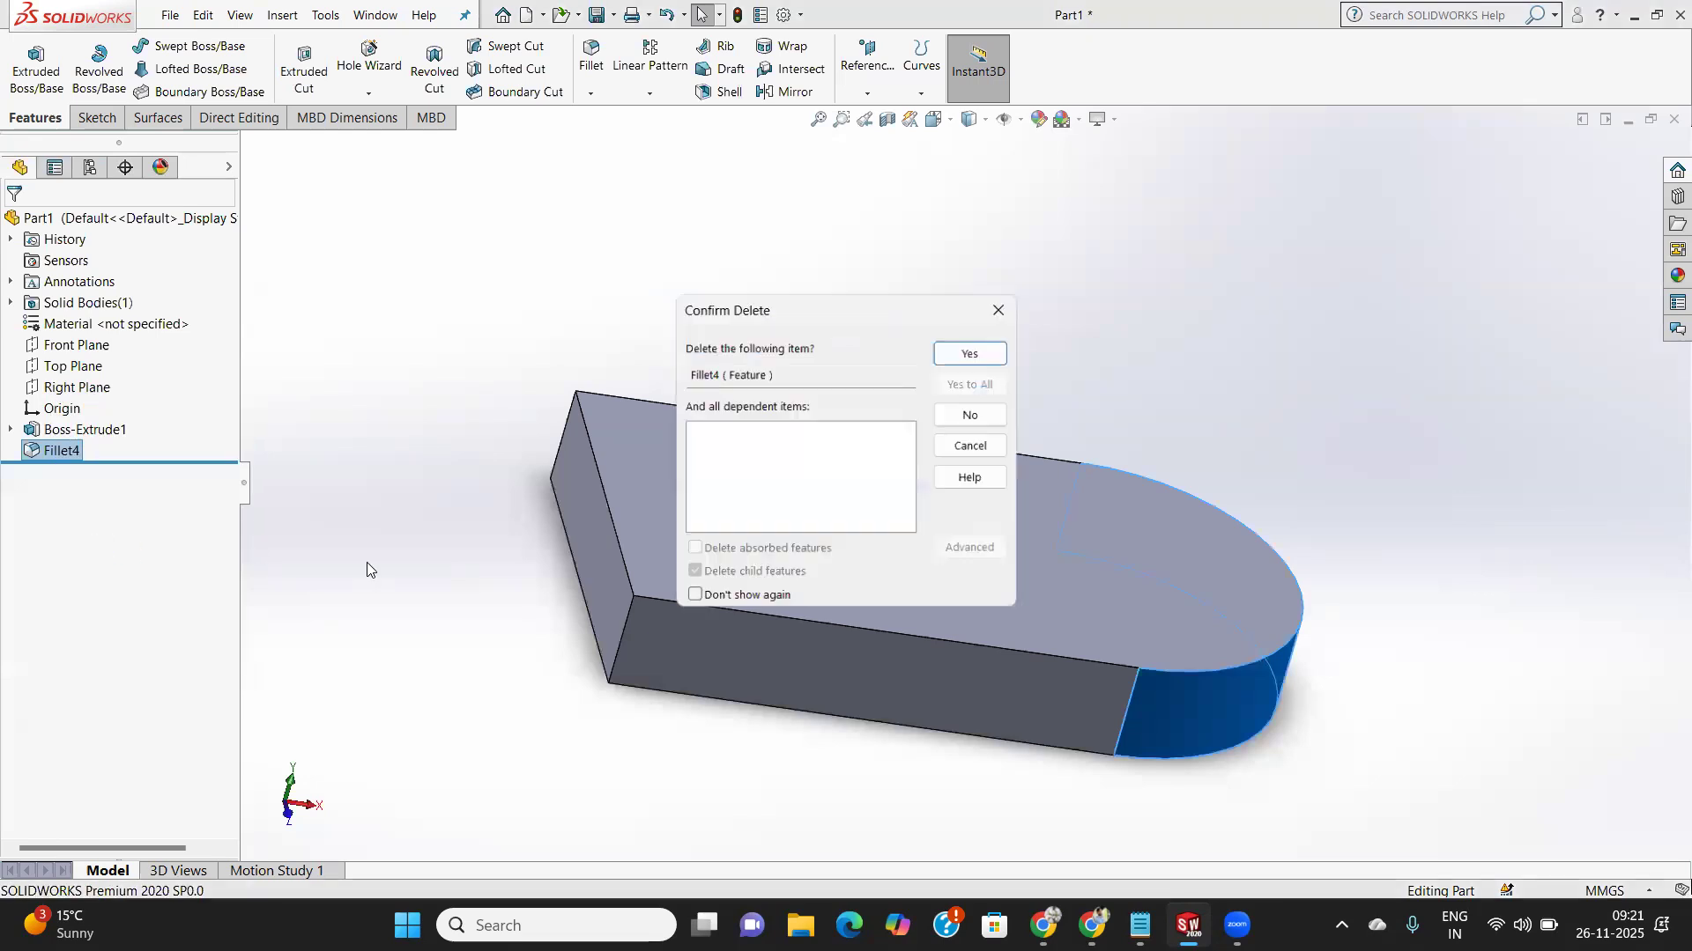
{"action": "left_click", "coordinate": [976, 347]}
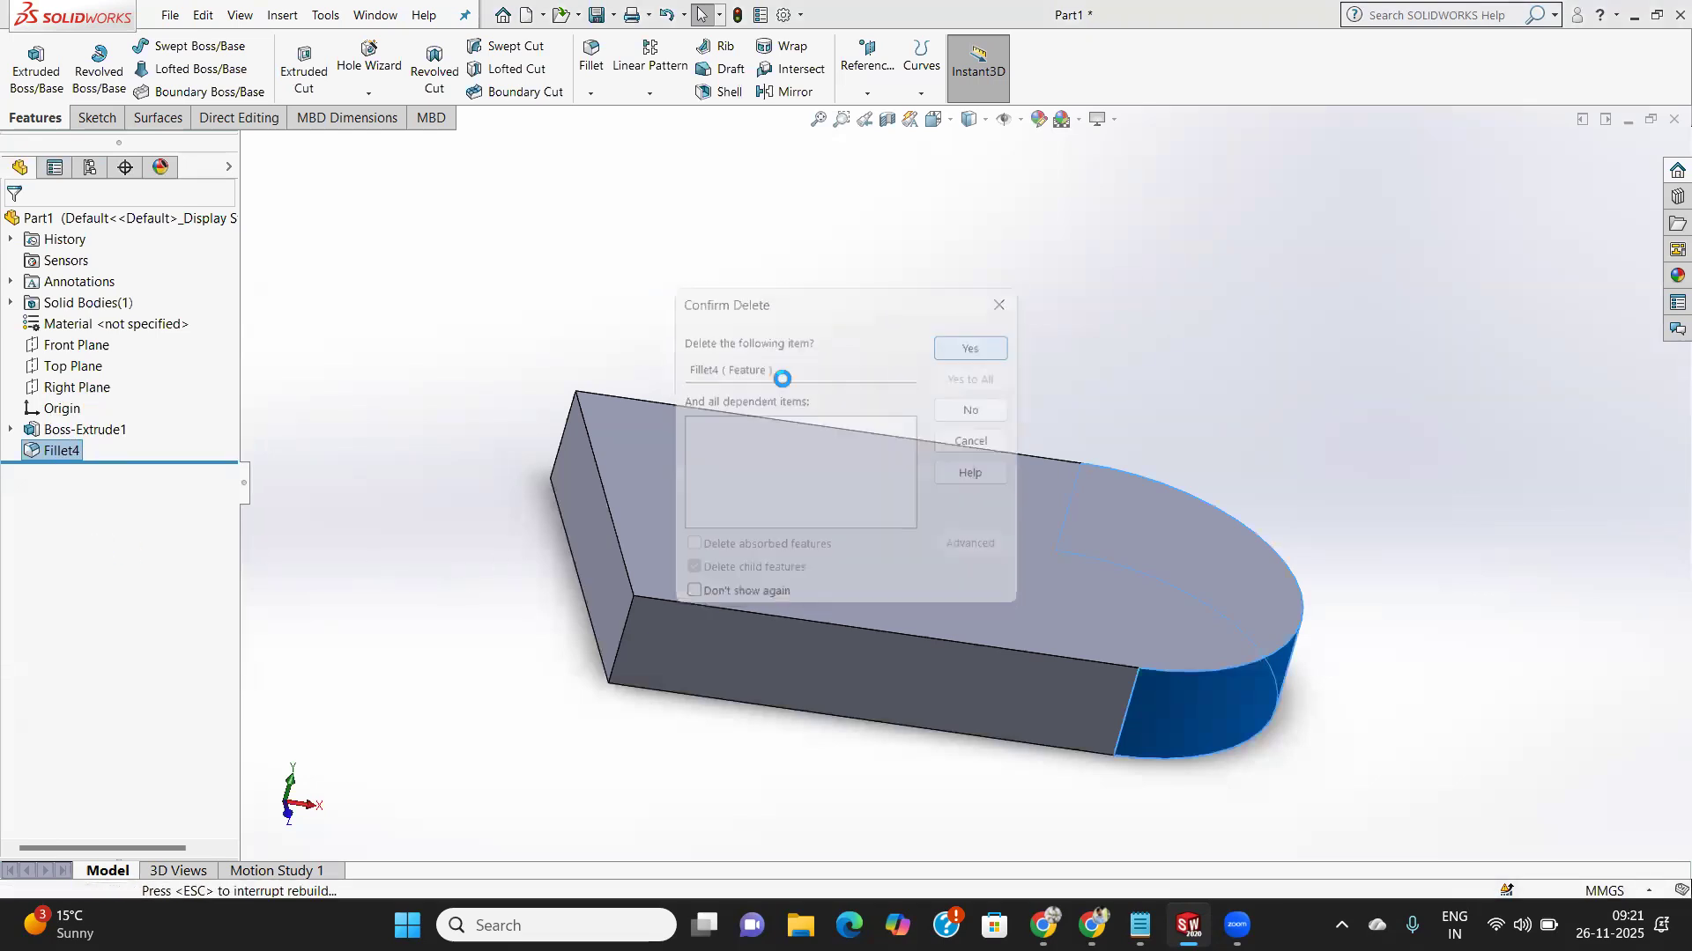
Chamfer the upper short edge of the block's left end using Angle Distance with 10 mm and 45°.
{"action": "left_click", "coordinate": [591, 93]}
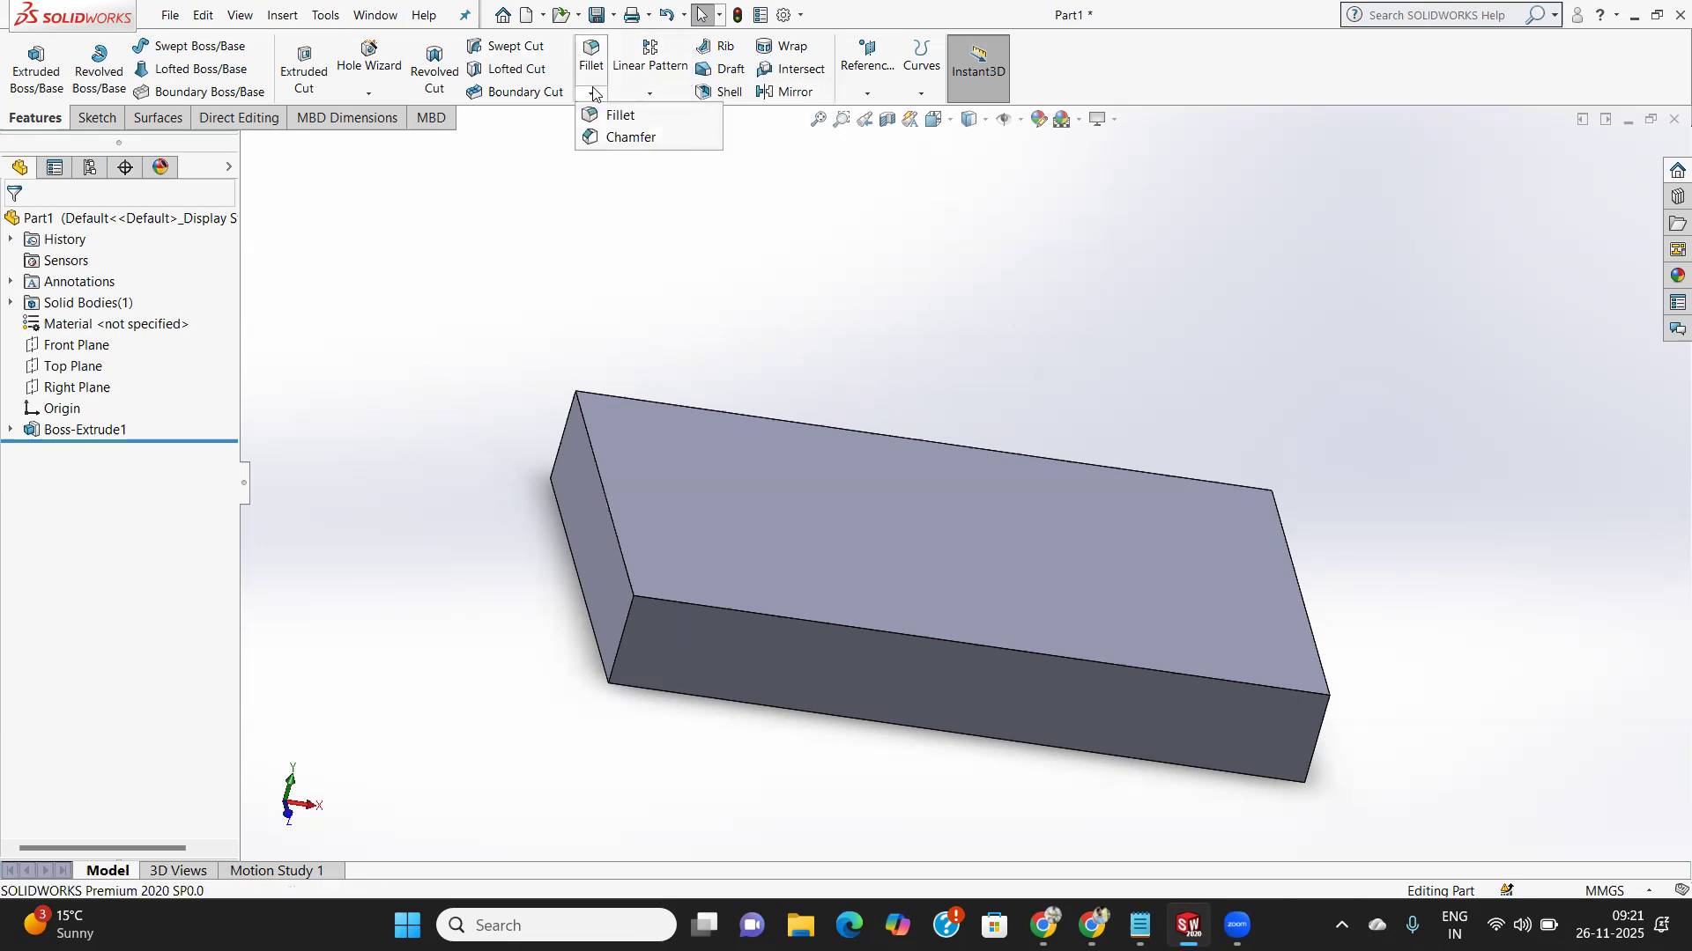
{"action": "left_click", "coordinate": [630, 137]}
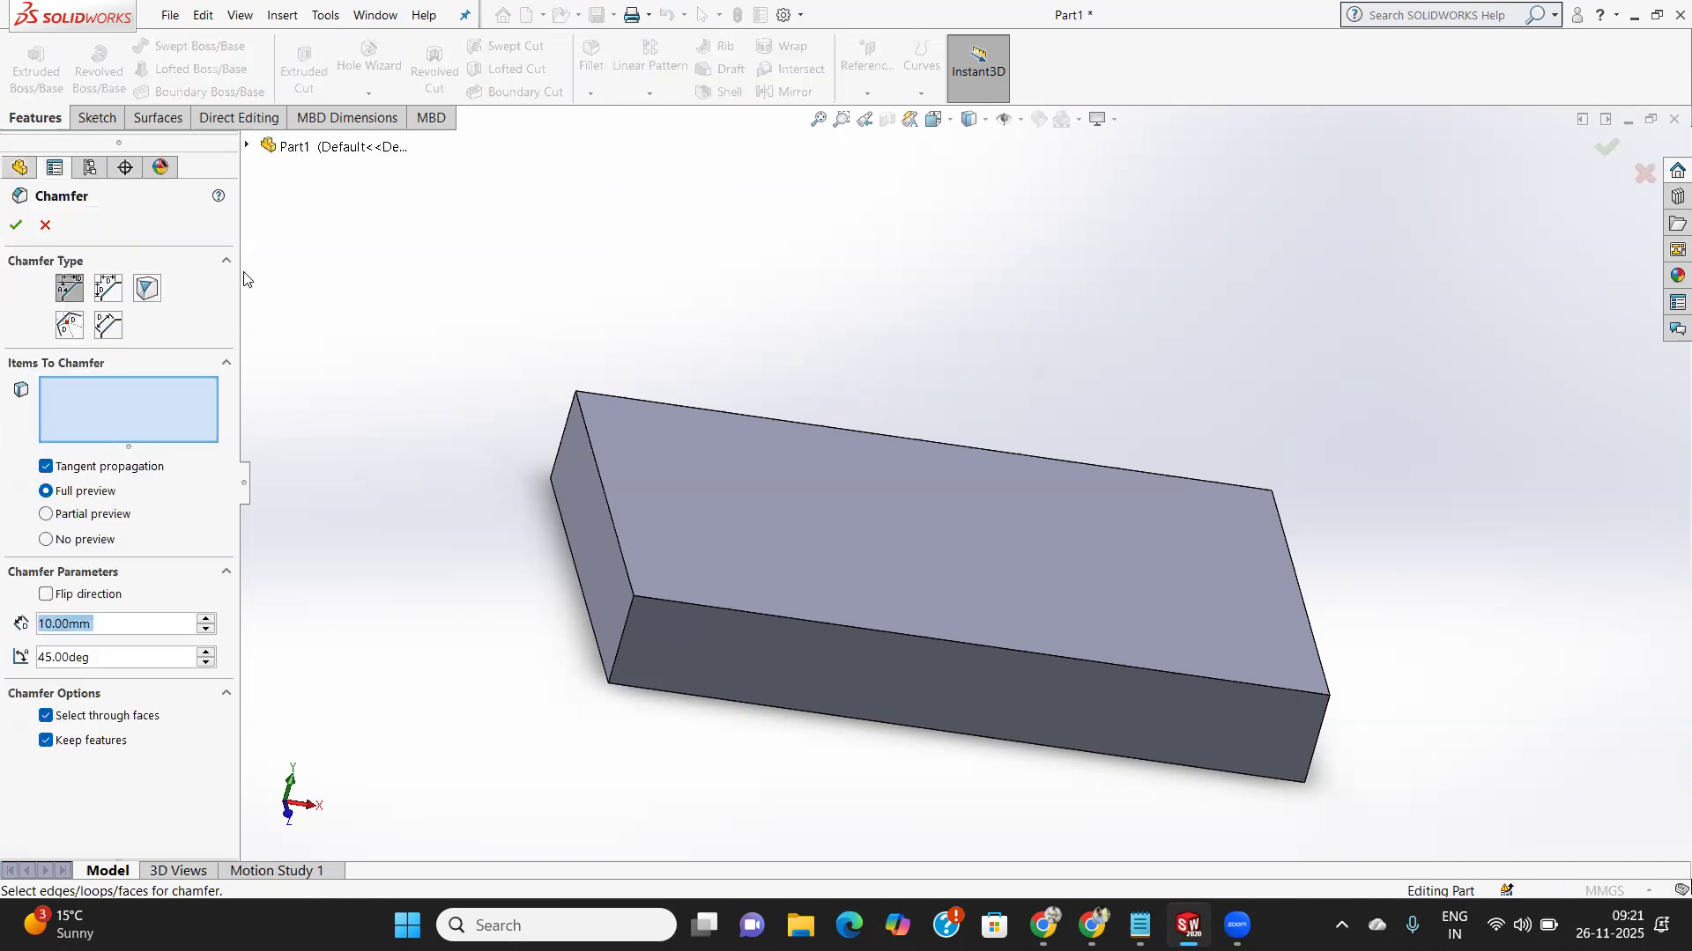
{"action": "mouse_move", "coordinate": [536, 375]}
{"action": "middle_mouse_down"}
{"action": "mouse_move", "coordinate": [502, 359]}
{"action": "mouse_move", "coordinate": [578, 325]}
{"action": "mouse_move", "coordinate": [613, 370]}
{"action": "mouse_move", "coordinate": [540, 370]}
{"action": "middle_mouse_up"}
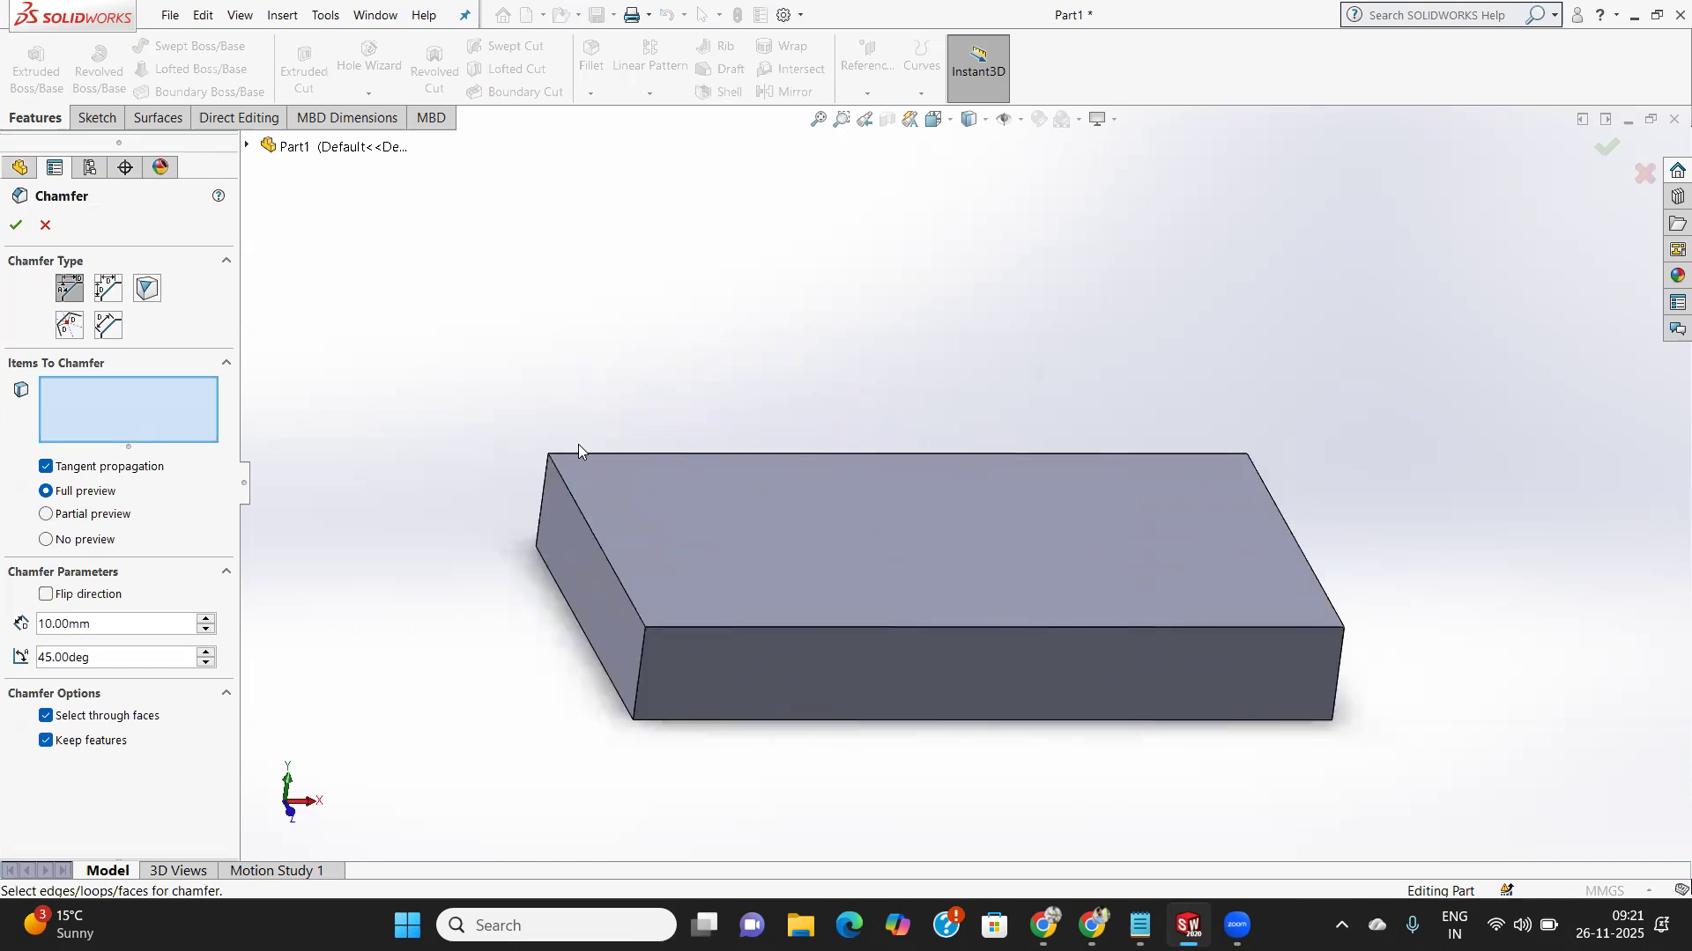
{"action": "left_click", "coordinate": [603, 555]}
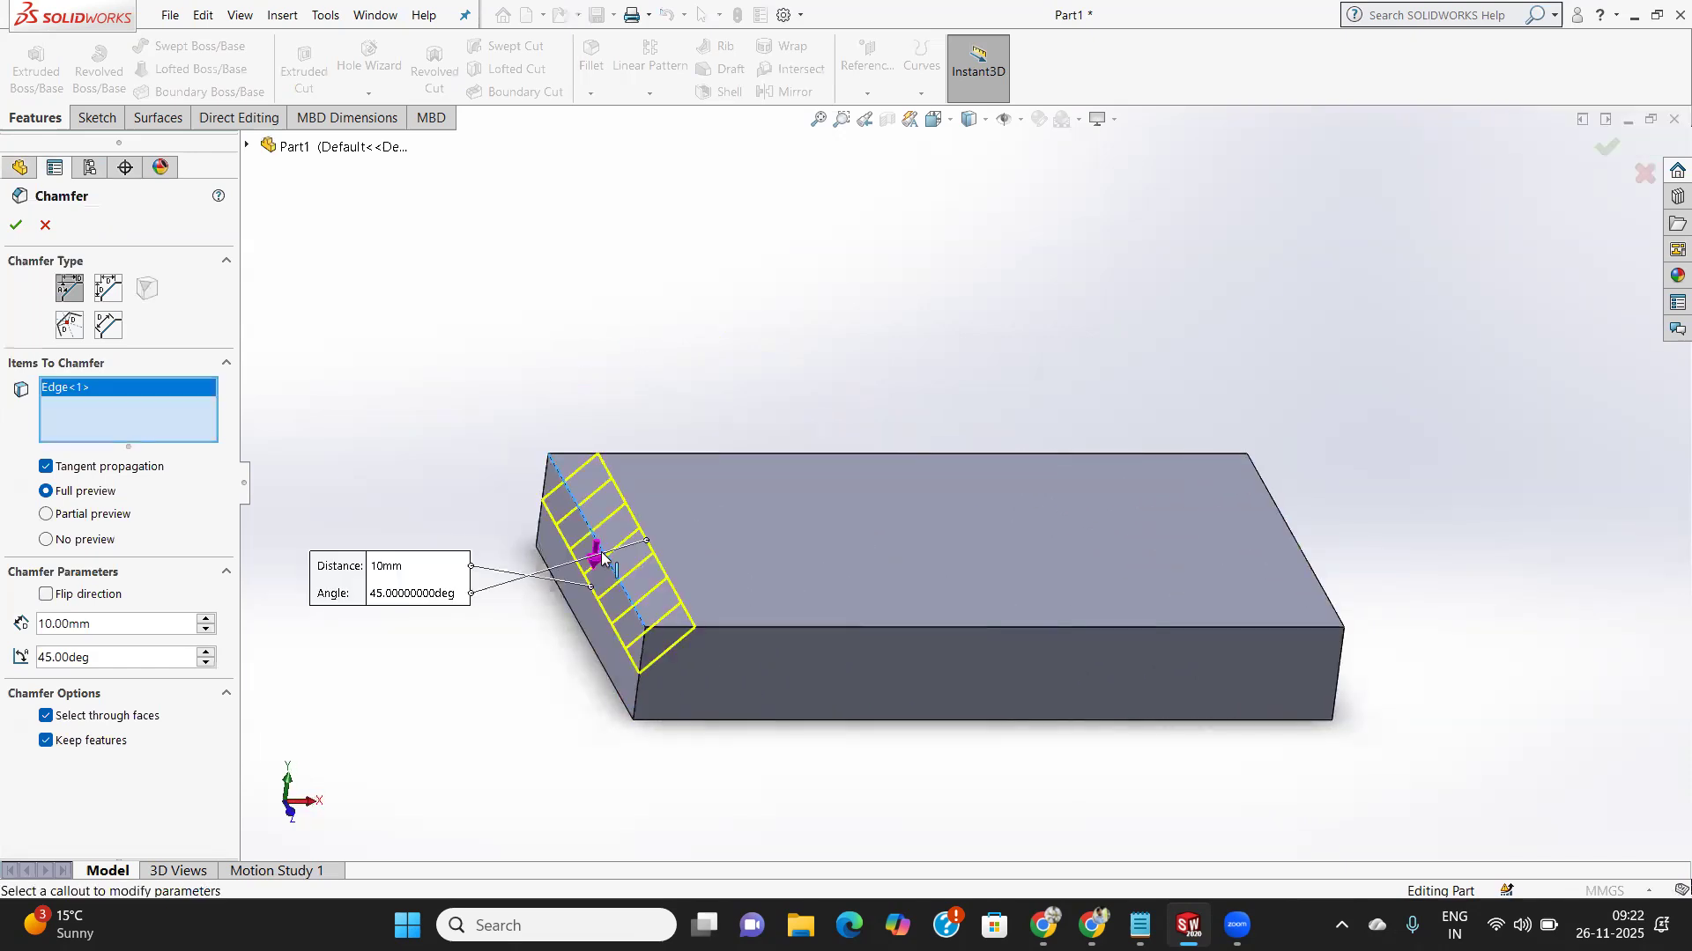
{"action": "mouse_move", "coordinate": [760, 539]}
{"action": "middle_mouse_down"}
{"action": "mouse_move", "coordinate": [828, 565]}
{"action": "mouse_move", "coordinate": [793, 510]}
{"action": "mouse_move", "coordinate": [787, 528]}
{"action": "middle_mouse_up"}
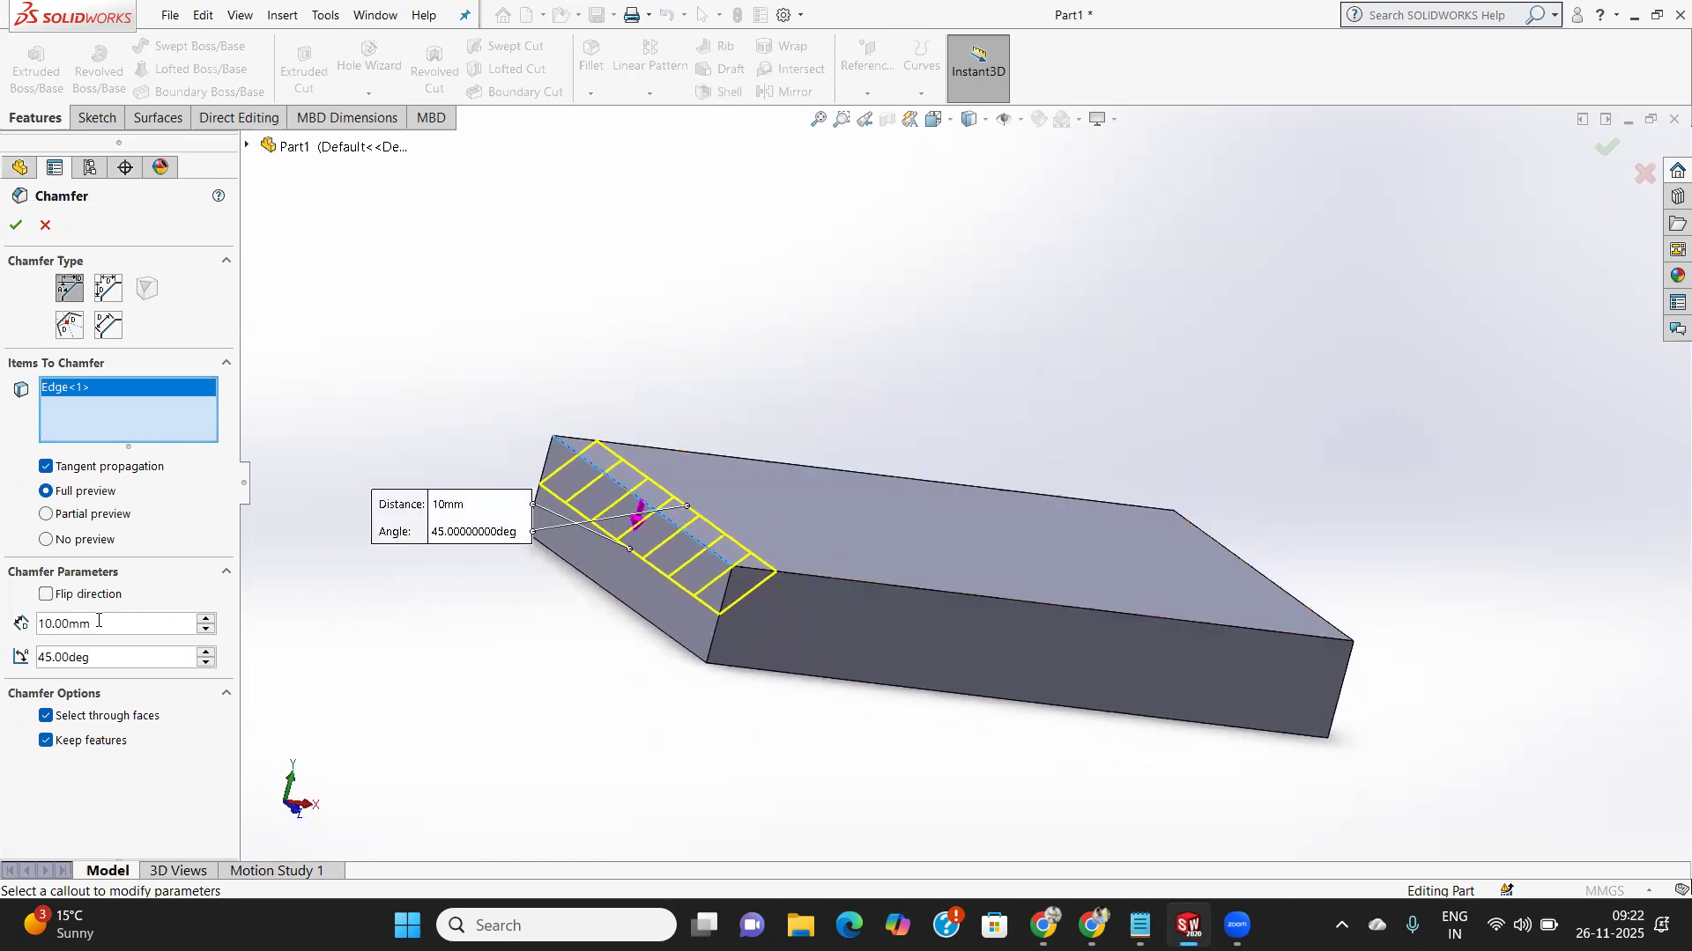
{"action": "left_click", "coordinate": [14, 224]}
Examine the chamfered face at the block's left end up close and from a distance.
{"action": "middle_click_drag", "start_coordinate": [668, 551], "coordinate": [616, 642]}
{"action": "scroll", "coordinate": [683, 743], "scroll_direction": "up", "scroll_amount": 3}
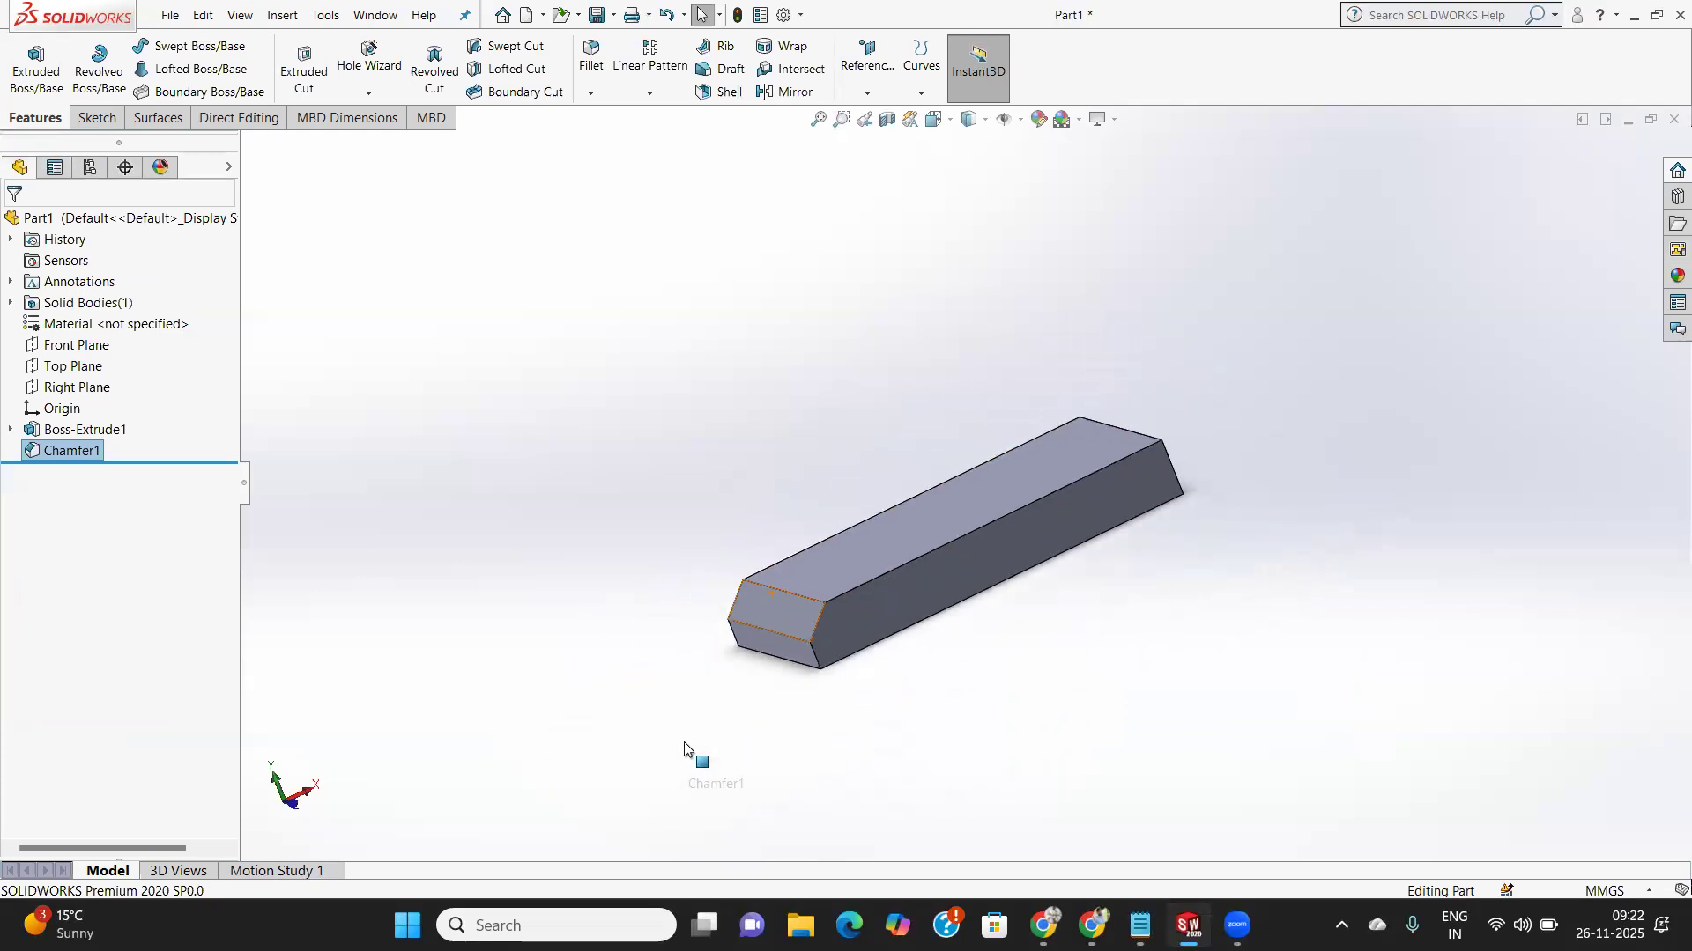
{"action": "scroll", "coordinate": [773, 667], "scroll_direction": "down", "scroll_amount": 4}
{"action": "scroll", "coordinate": [810, 629], "scroll_direction": "down", "scroll_amount": 3}
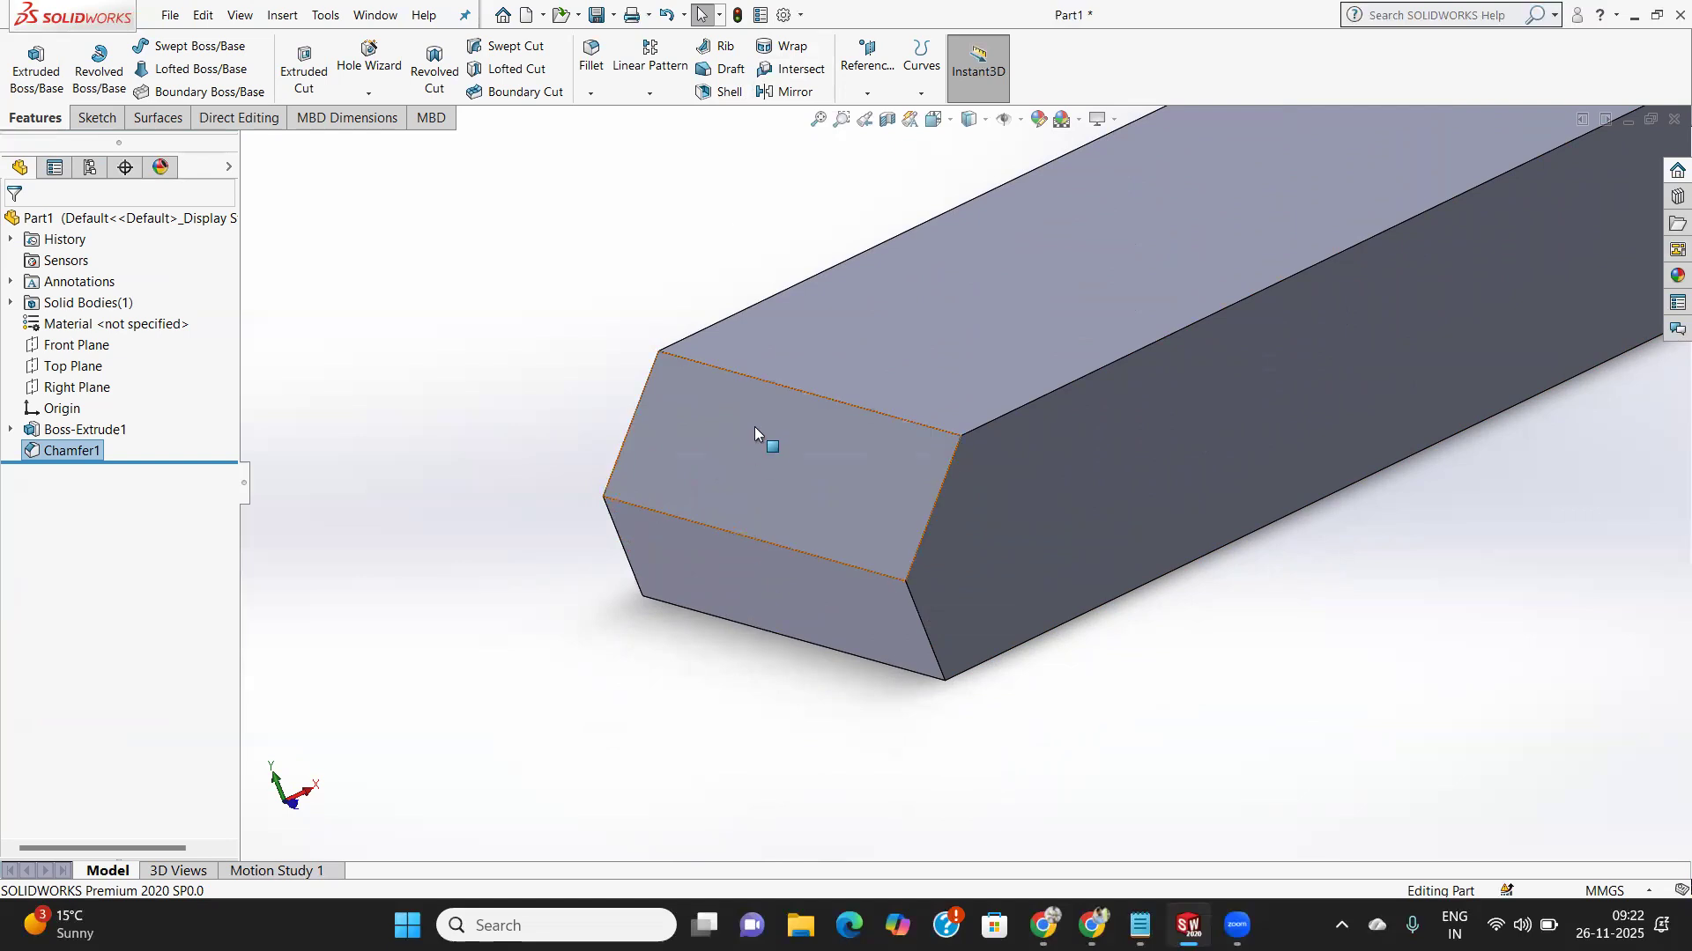
{"action": "scroll", "coordinate": [755, 427], "scroll_direction": "up", "scroll_amount": 1}
{"action": "scroll", "coordinate": [747, 381], "scroll_direction": "down", "scroll_amount": 1}
{"action": "scroll", "coordinate": [884, 410], "scroll_direction": "down", "scroll_amount": 1}
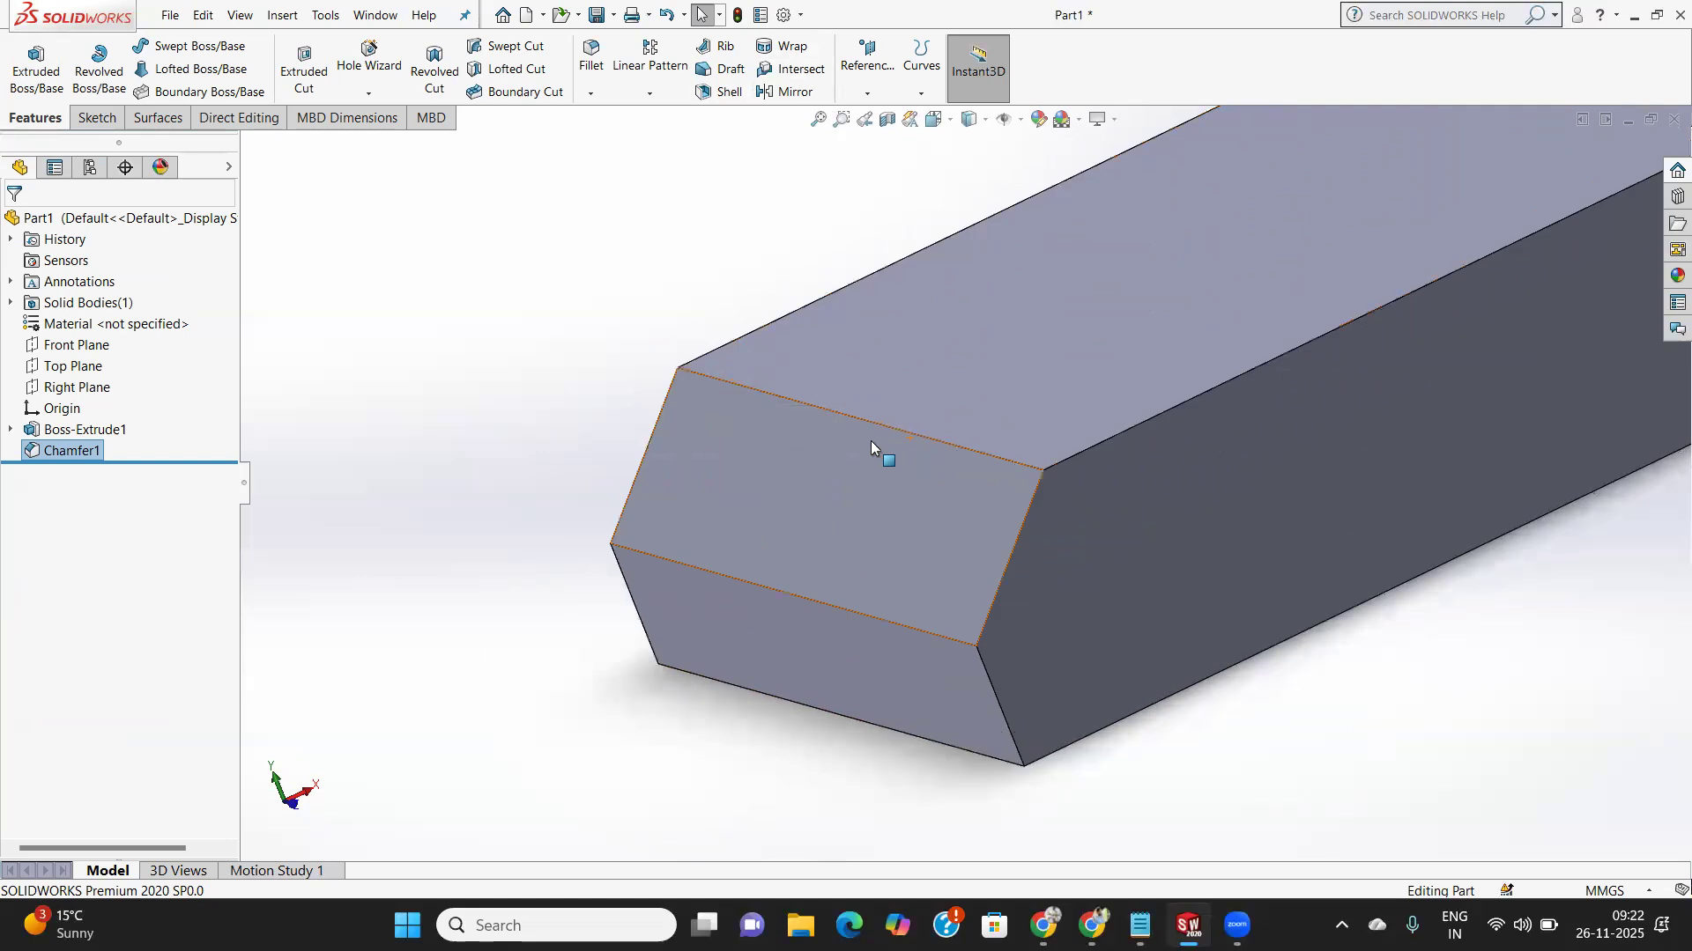
{"action": "scroll", "coordinate": [871, 440], "scroll_direction": "up", "scroll_amount": 4}
{"action": "scroll", "coordinate": [1156, 407], "scroll_direction": "up", "scroll_amount": 2}
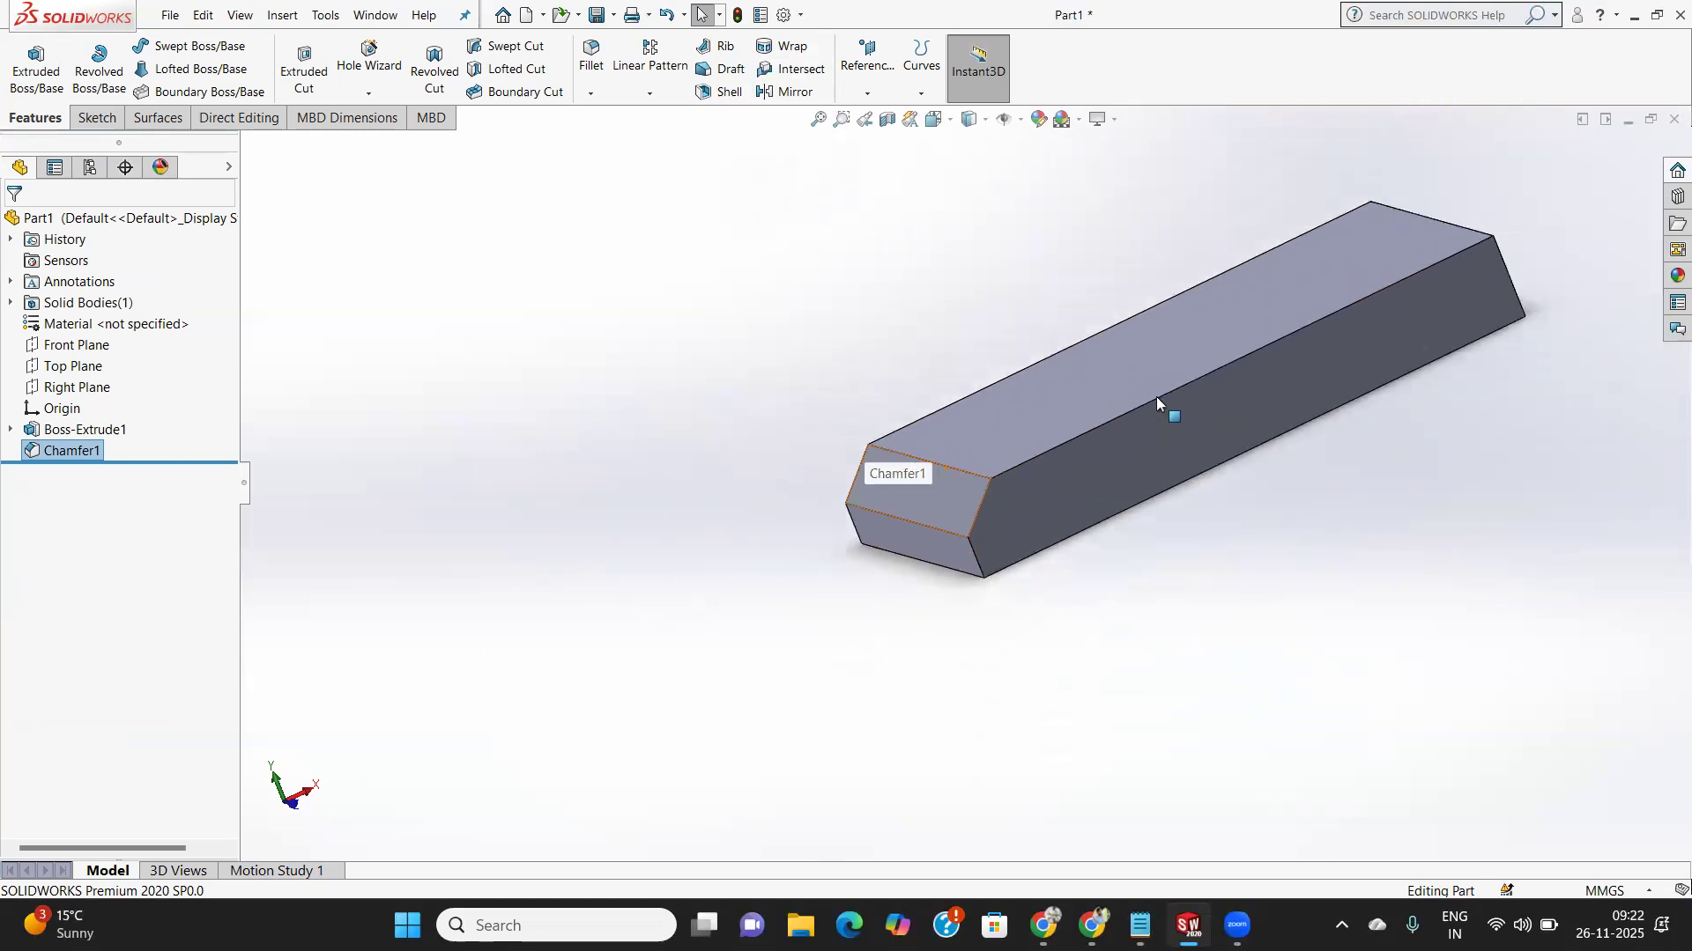
Delete the chamfer on the upper short edge of the block's left end.
{"action": "right_click", "coordinate": [62, 453]}
{"action": "left_click", "coordinate": [123, 559]}
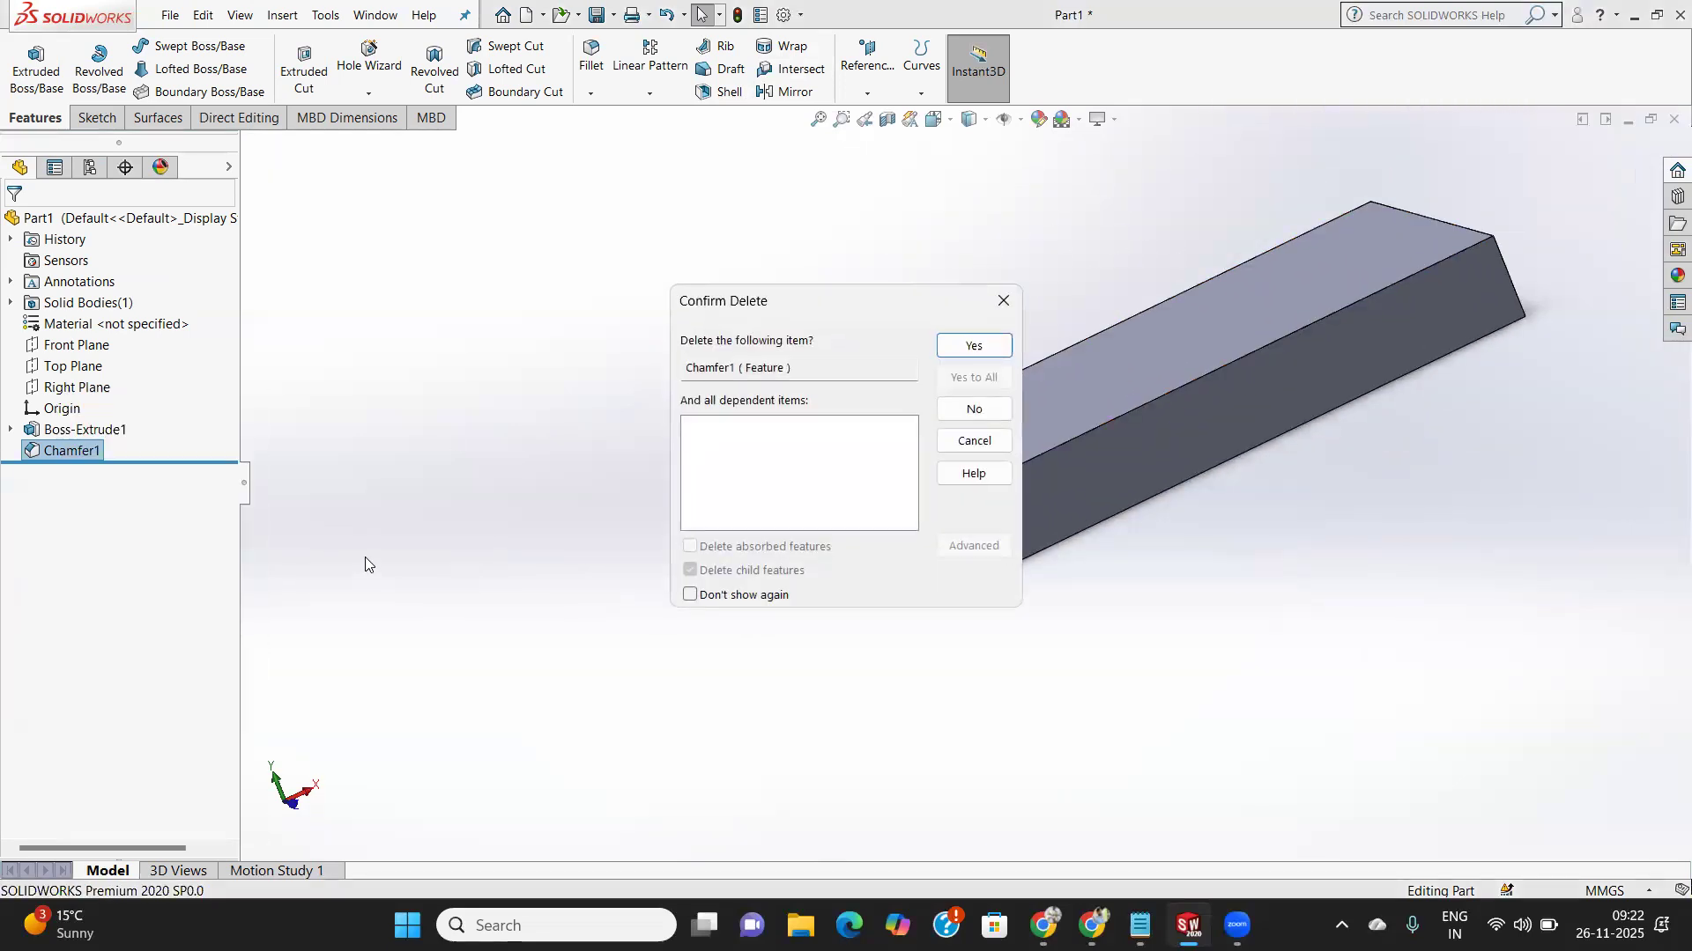
{"action": "left_click", "coordinate": [969, 345]}
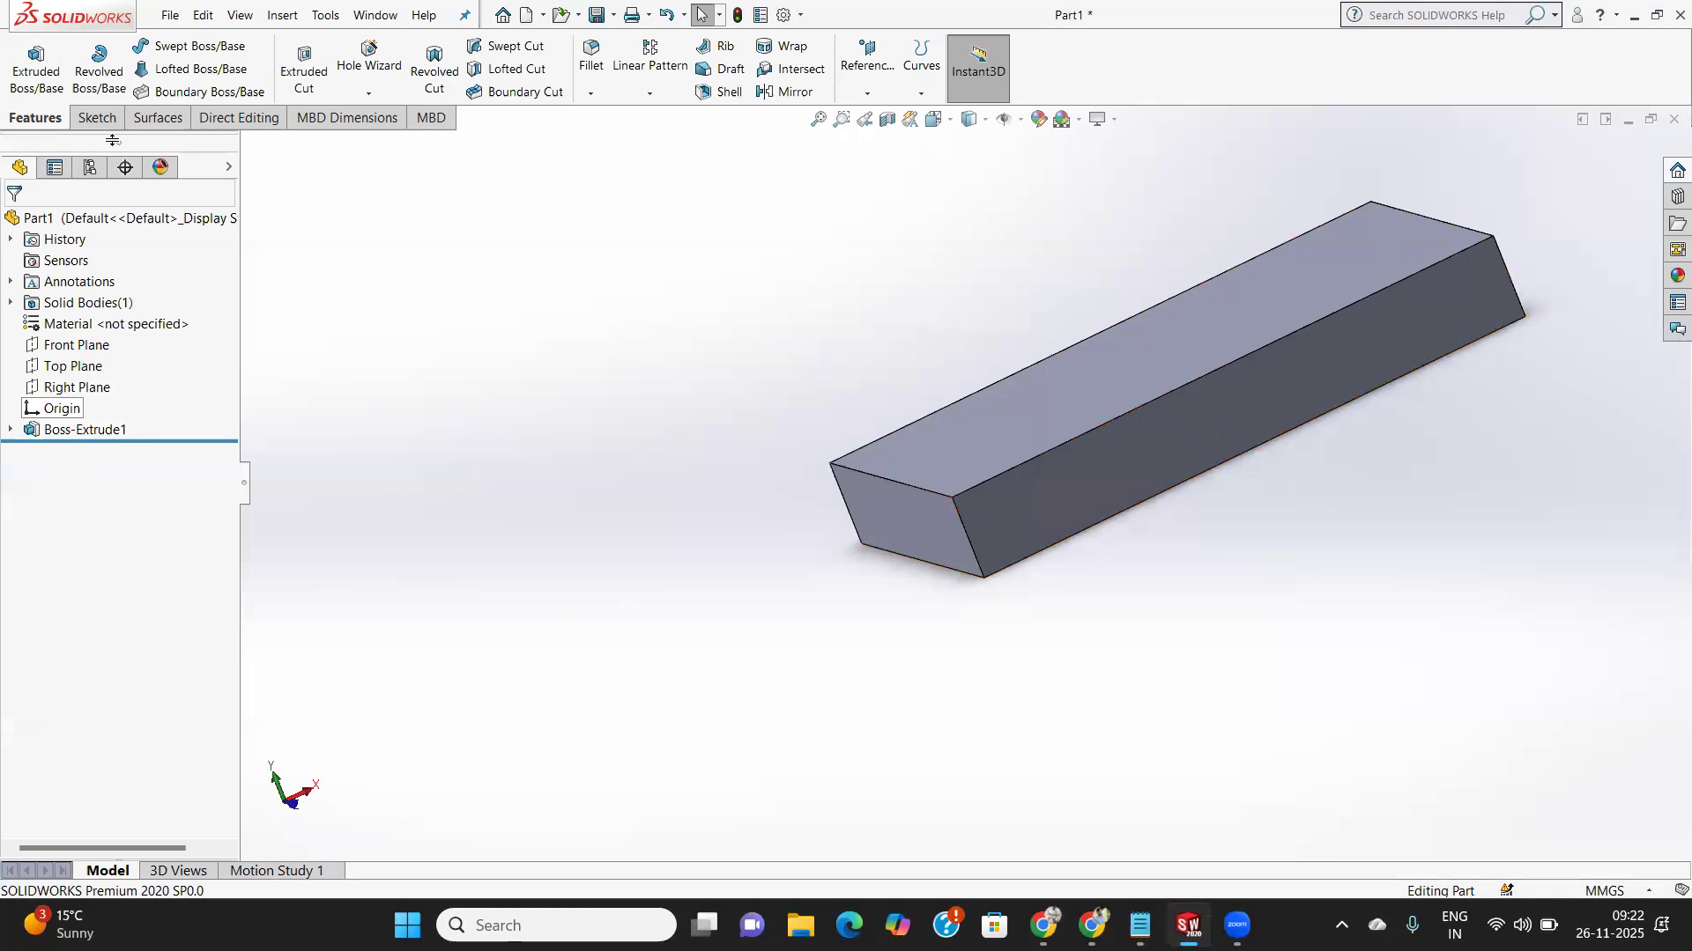
Start an Angle Distance chamfer on the vertical edge between the left end and front long face, with distance 15 mm and angle 30°.
{"action": "left_click", "coordinate": [590, 92]}
{"action": "left_click", "coordinate": [620, 138]}
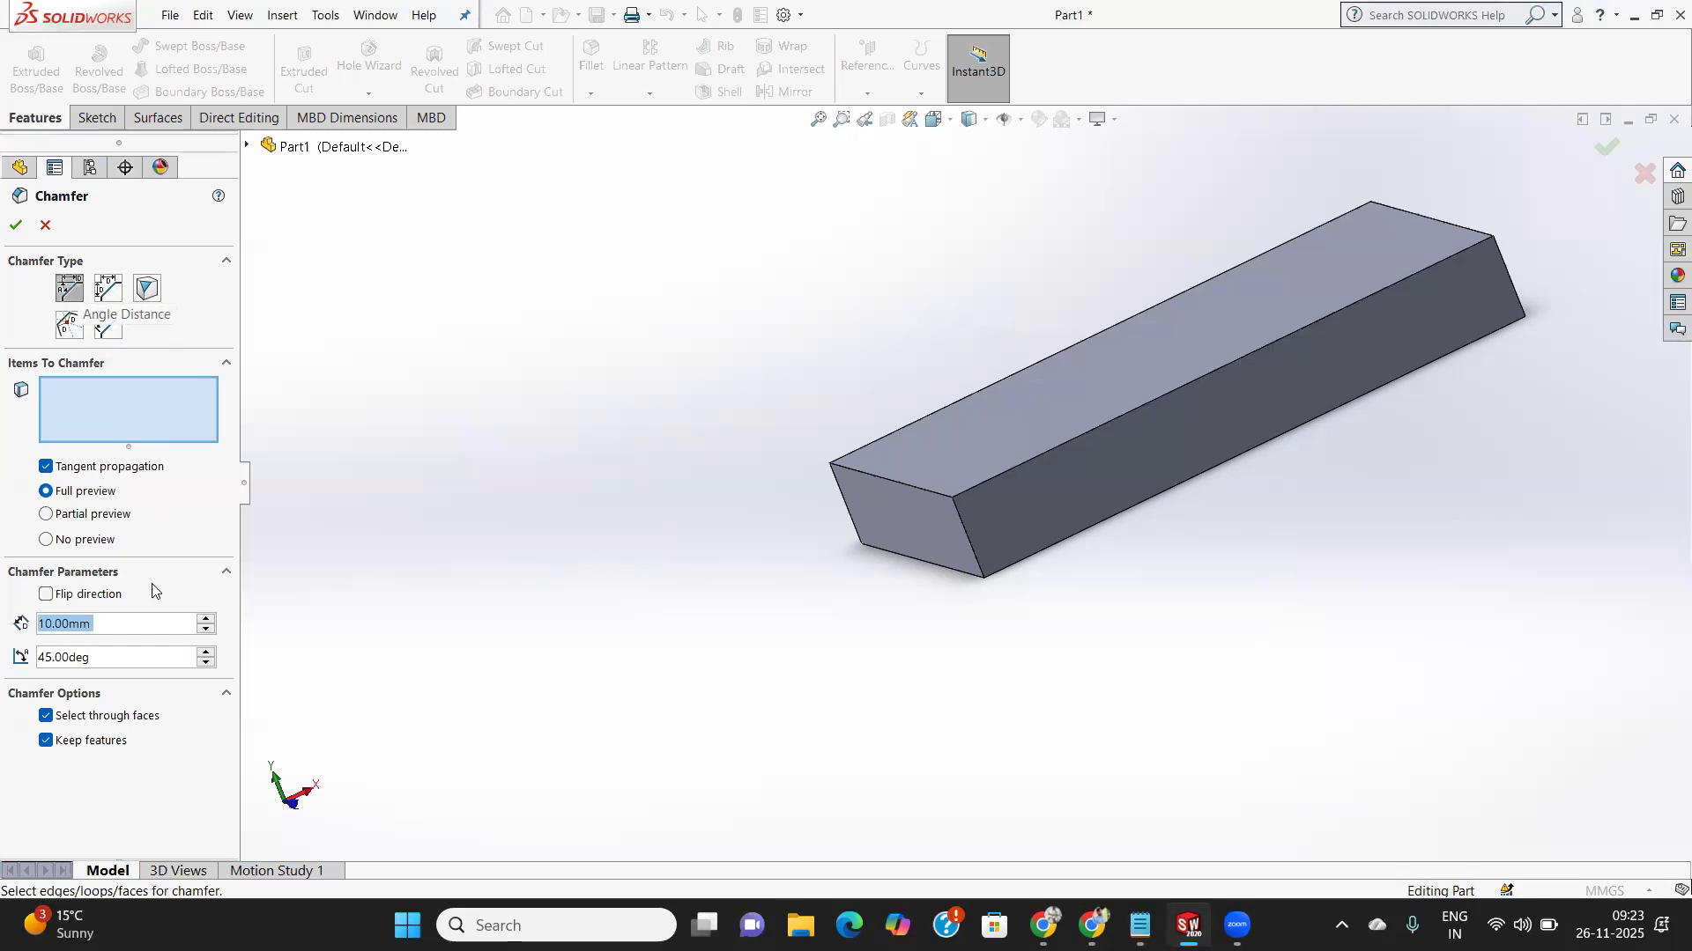
{"action": "left_click", "coordinate": [965, 530]}
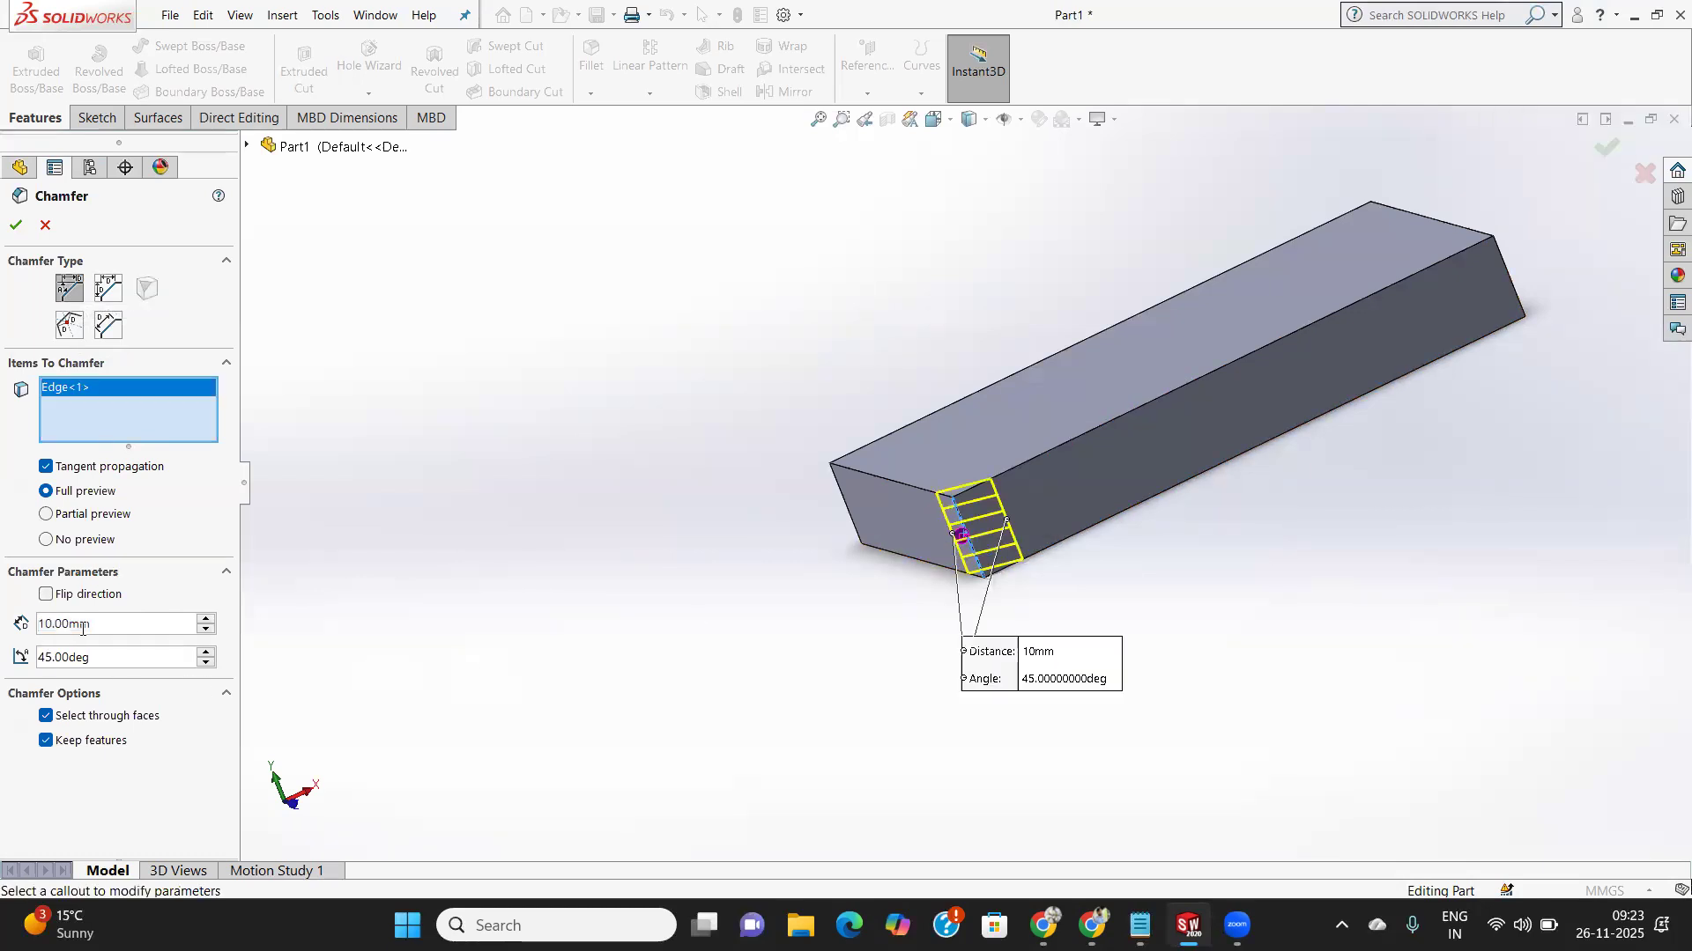
{"action": "left_click_drag", "start_coordinate": [111, 627], "coordinate": [18, 629]}
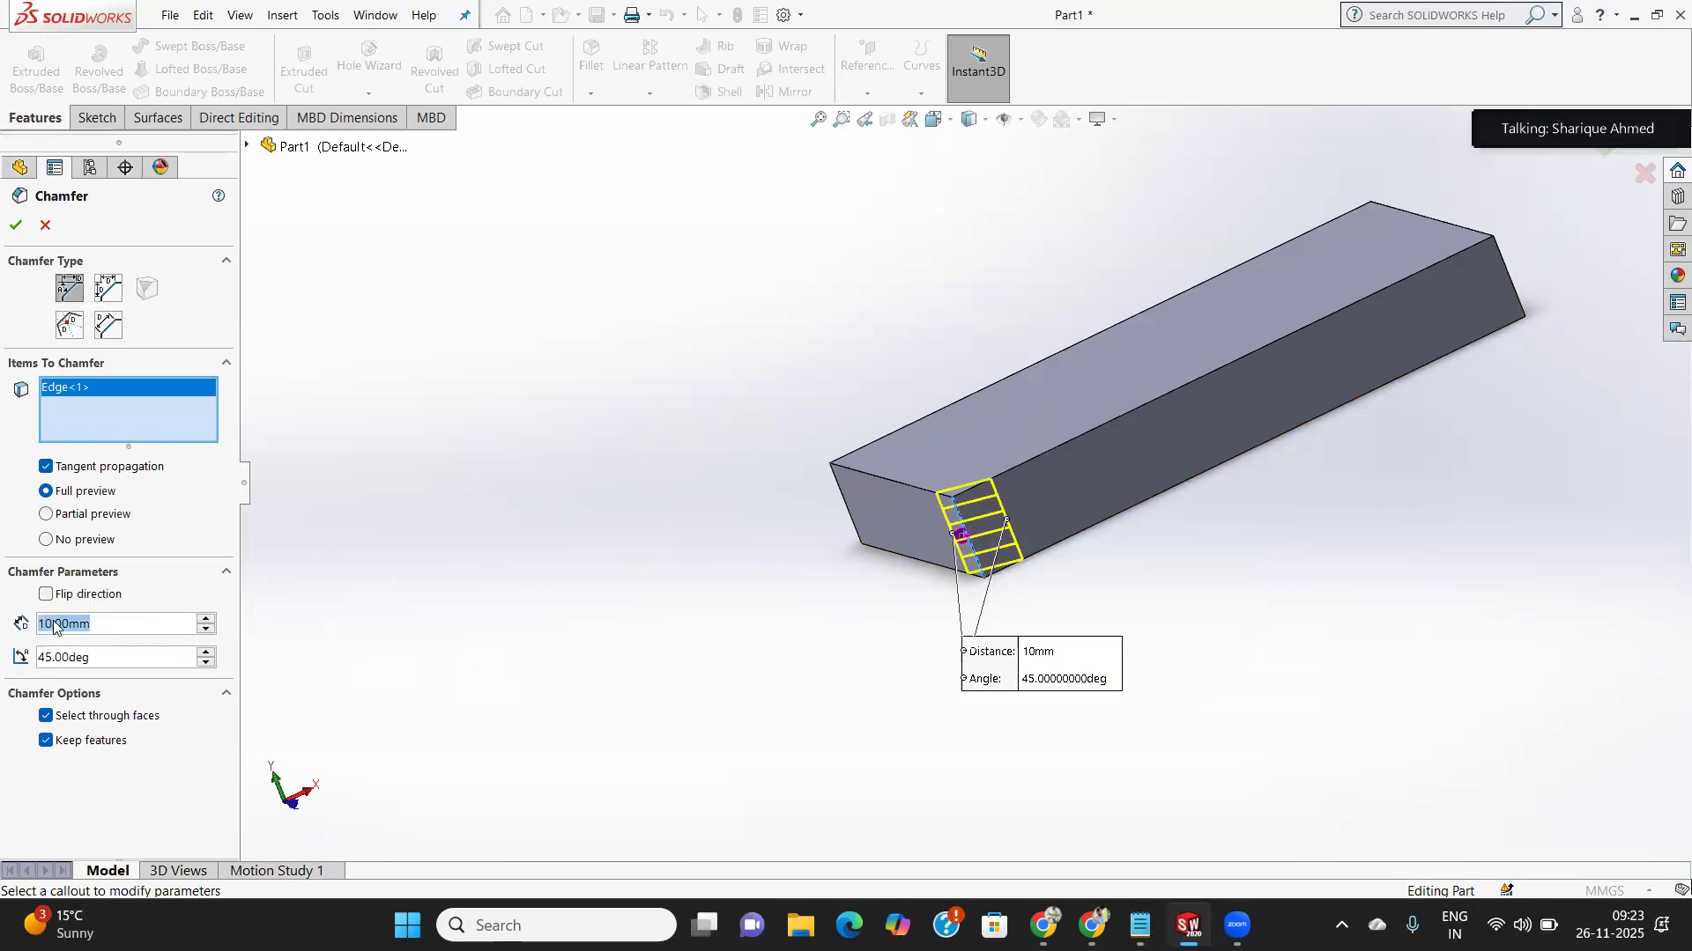
{"action": "type", "text": "15"}
{"action": "key", "text": "Return"}
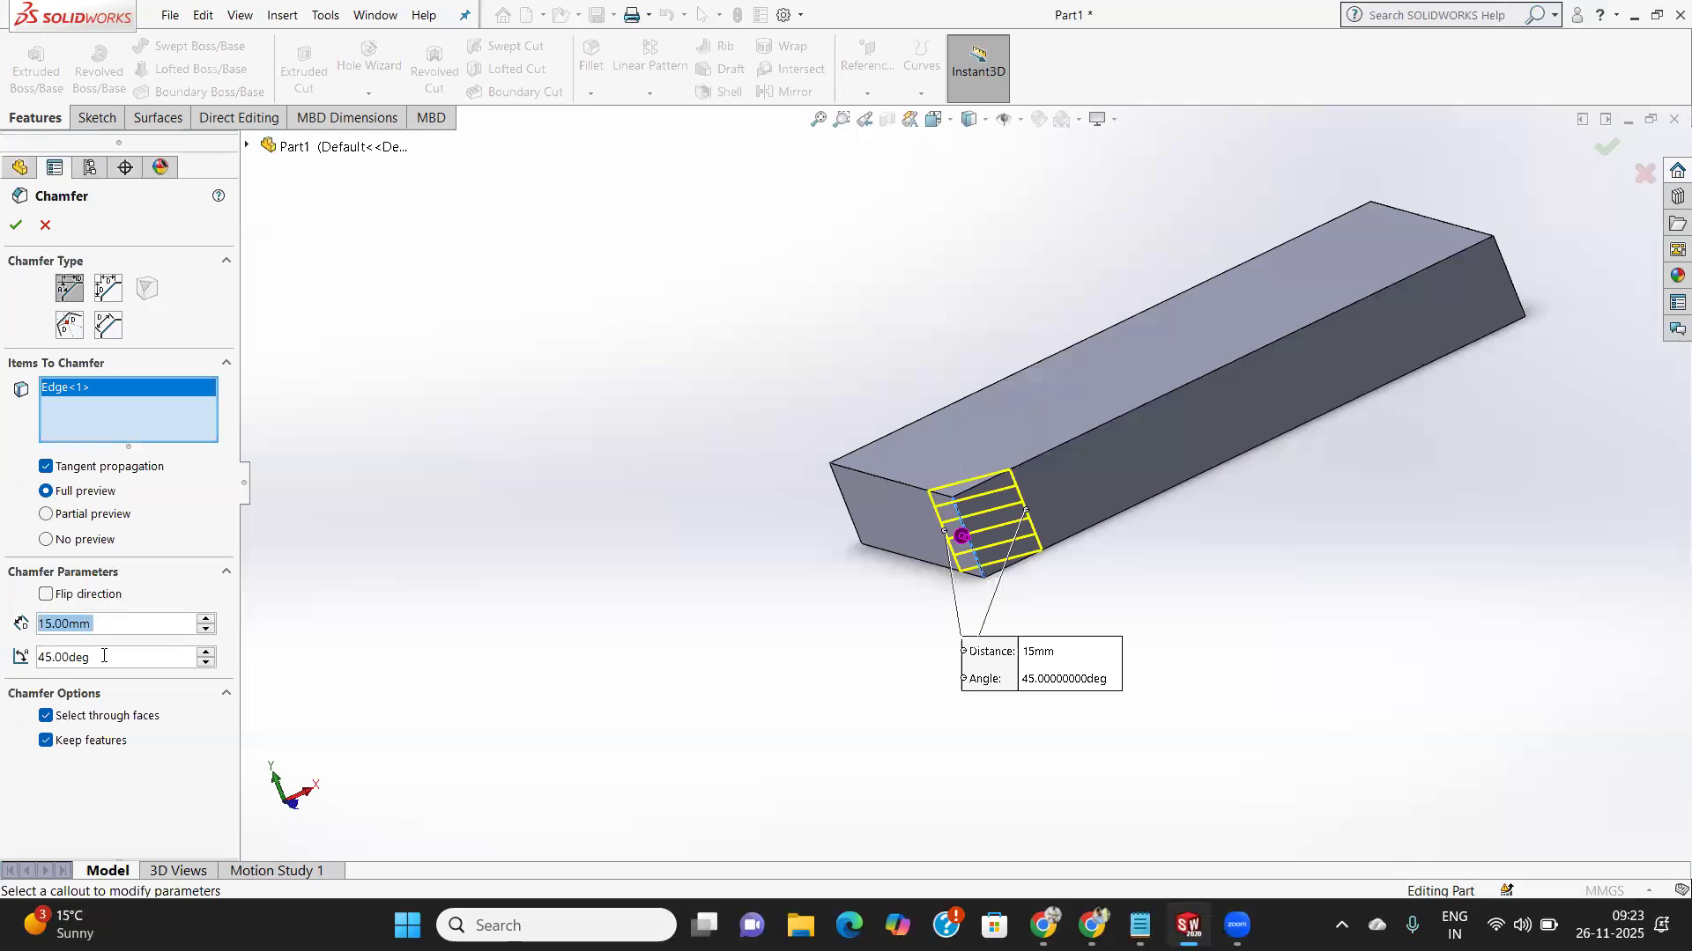
{"action": "left_click_drag", "start_coordinate": [104, 656], "coordinate": [26, 667]}
{"action": "type", "text": "30"}
{"action": "key", "text": "Return"}
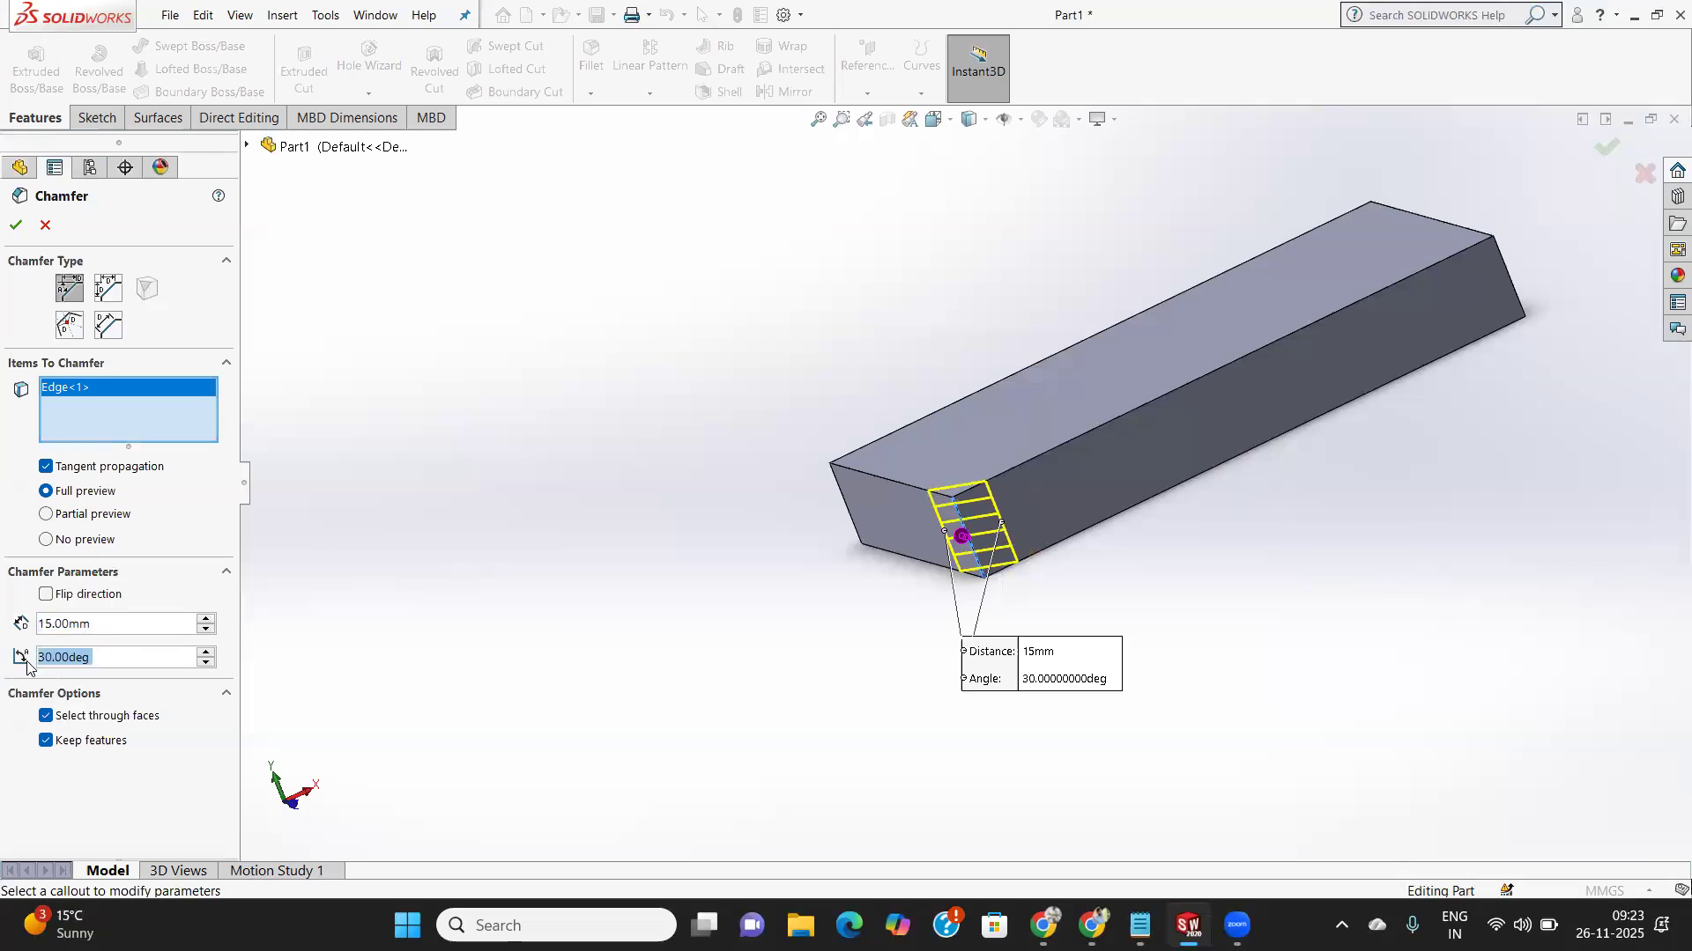
Compare the chamfer with flip direction on and off, then apply it with flip direction off.
{"action": "left_click", "coordinate": [46, 594]}
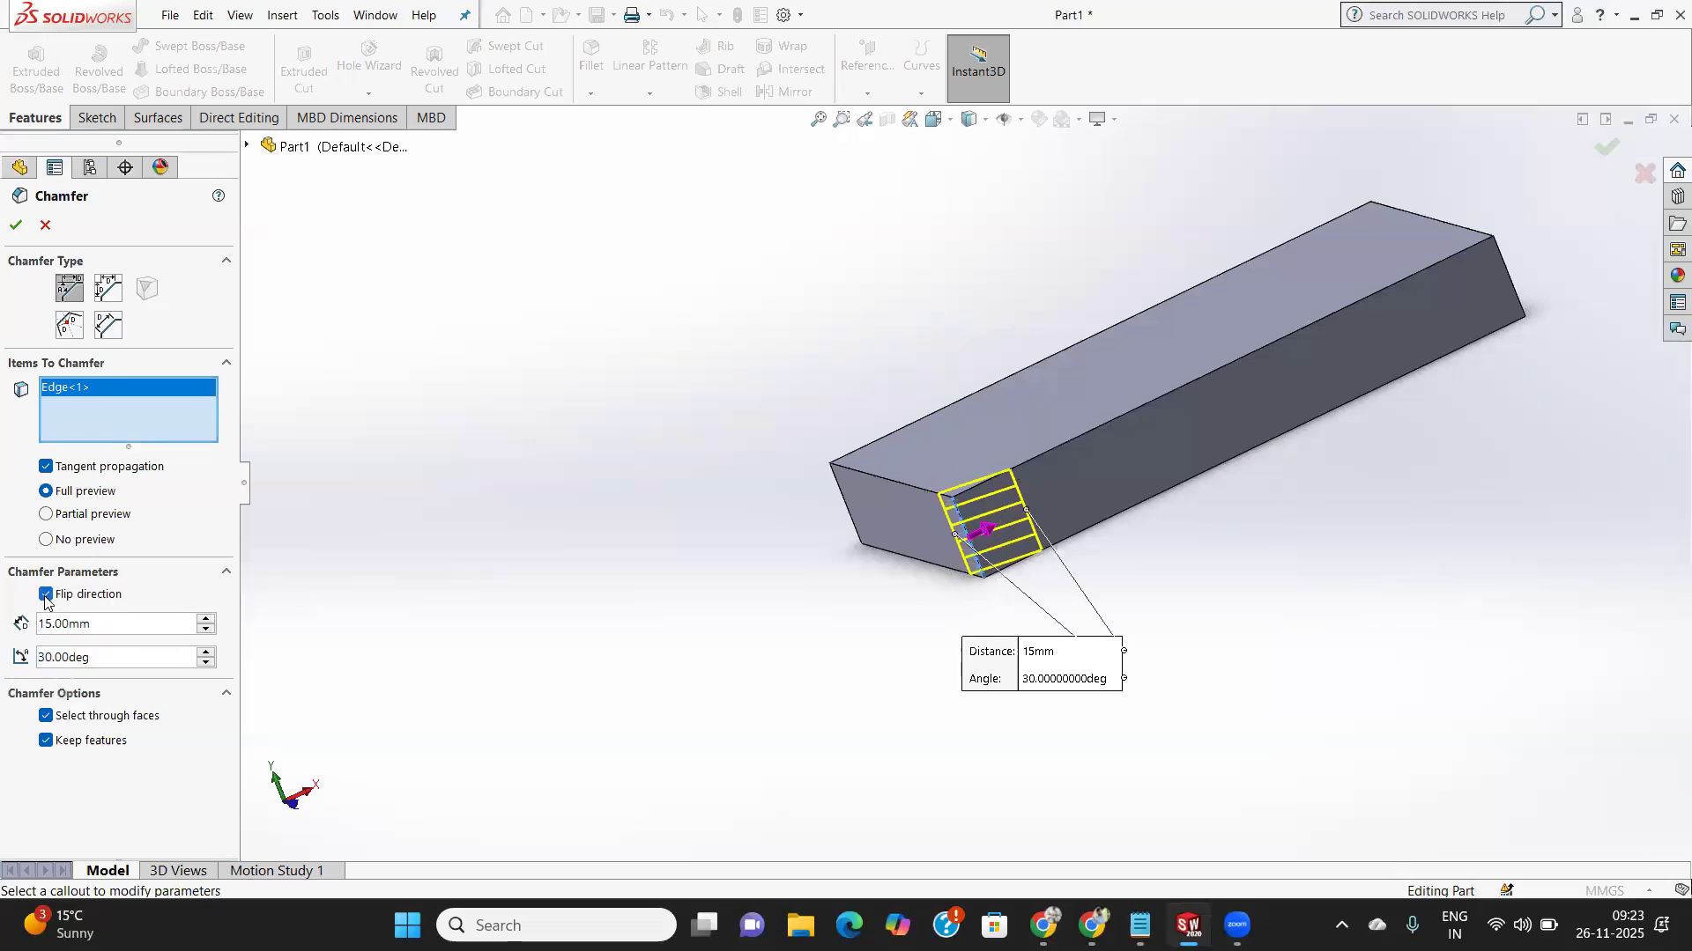
{"action": "left_click", "coordinate": [46, 596]}
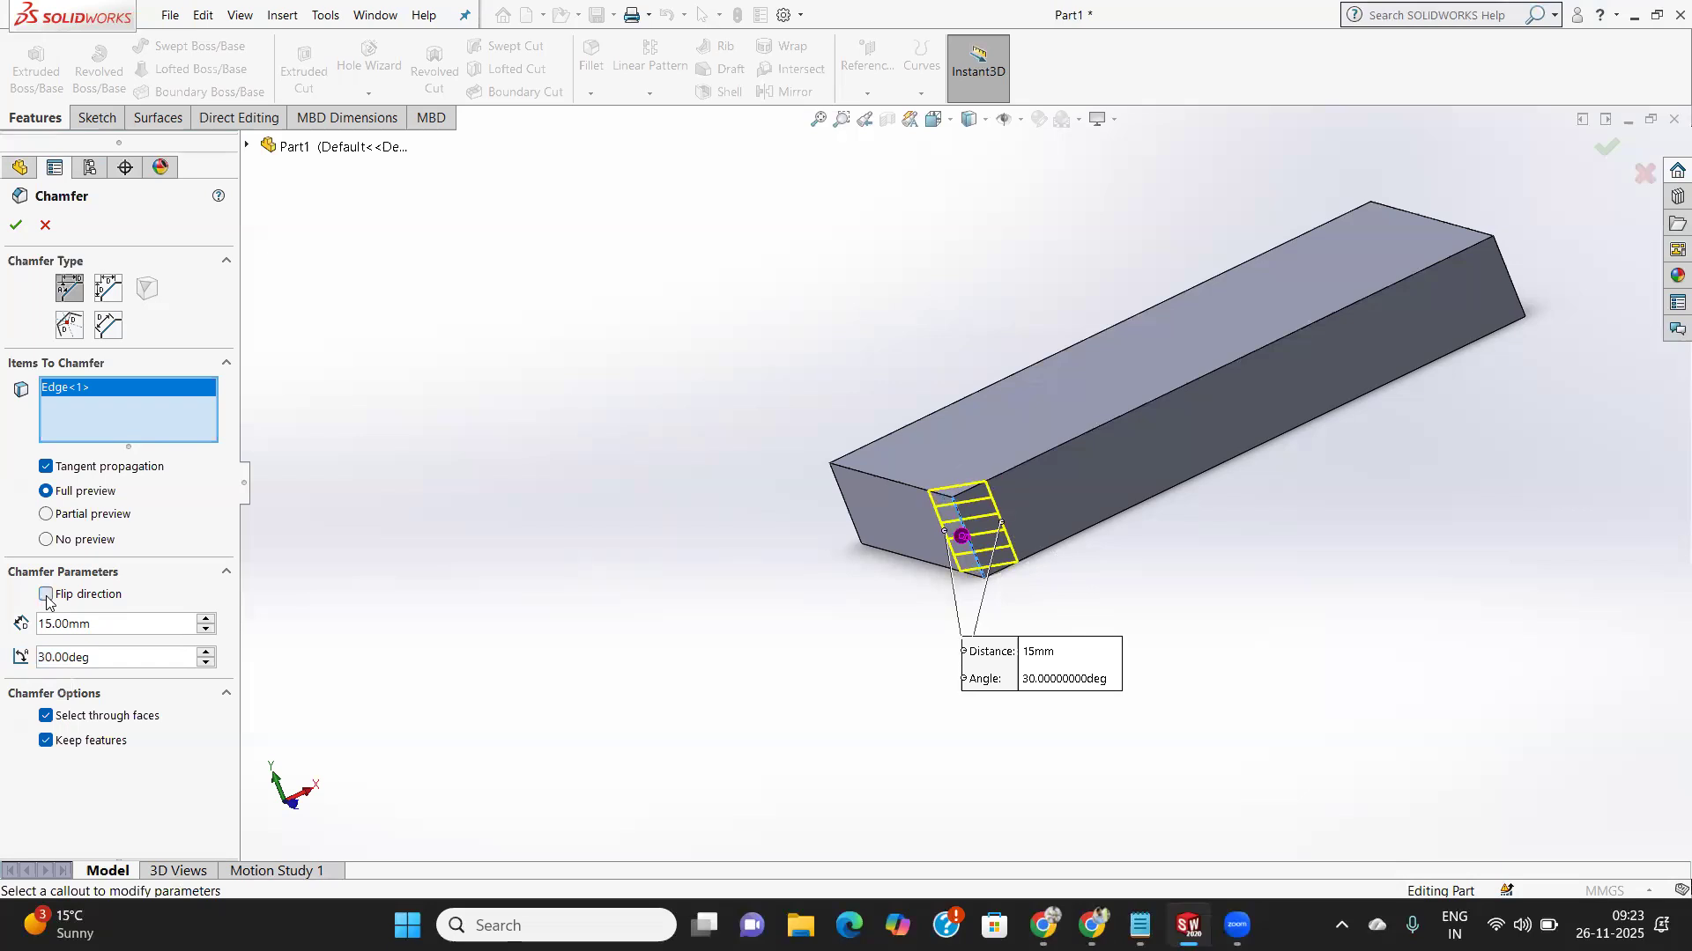
{"action": "left_click", "coordinate": [47, 597]}
{"action": "left_click", "coordinate": [47, 597]}
{"action": "left_click", "coordinate": [16, 225]}
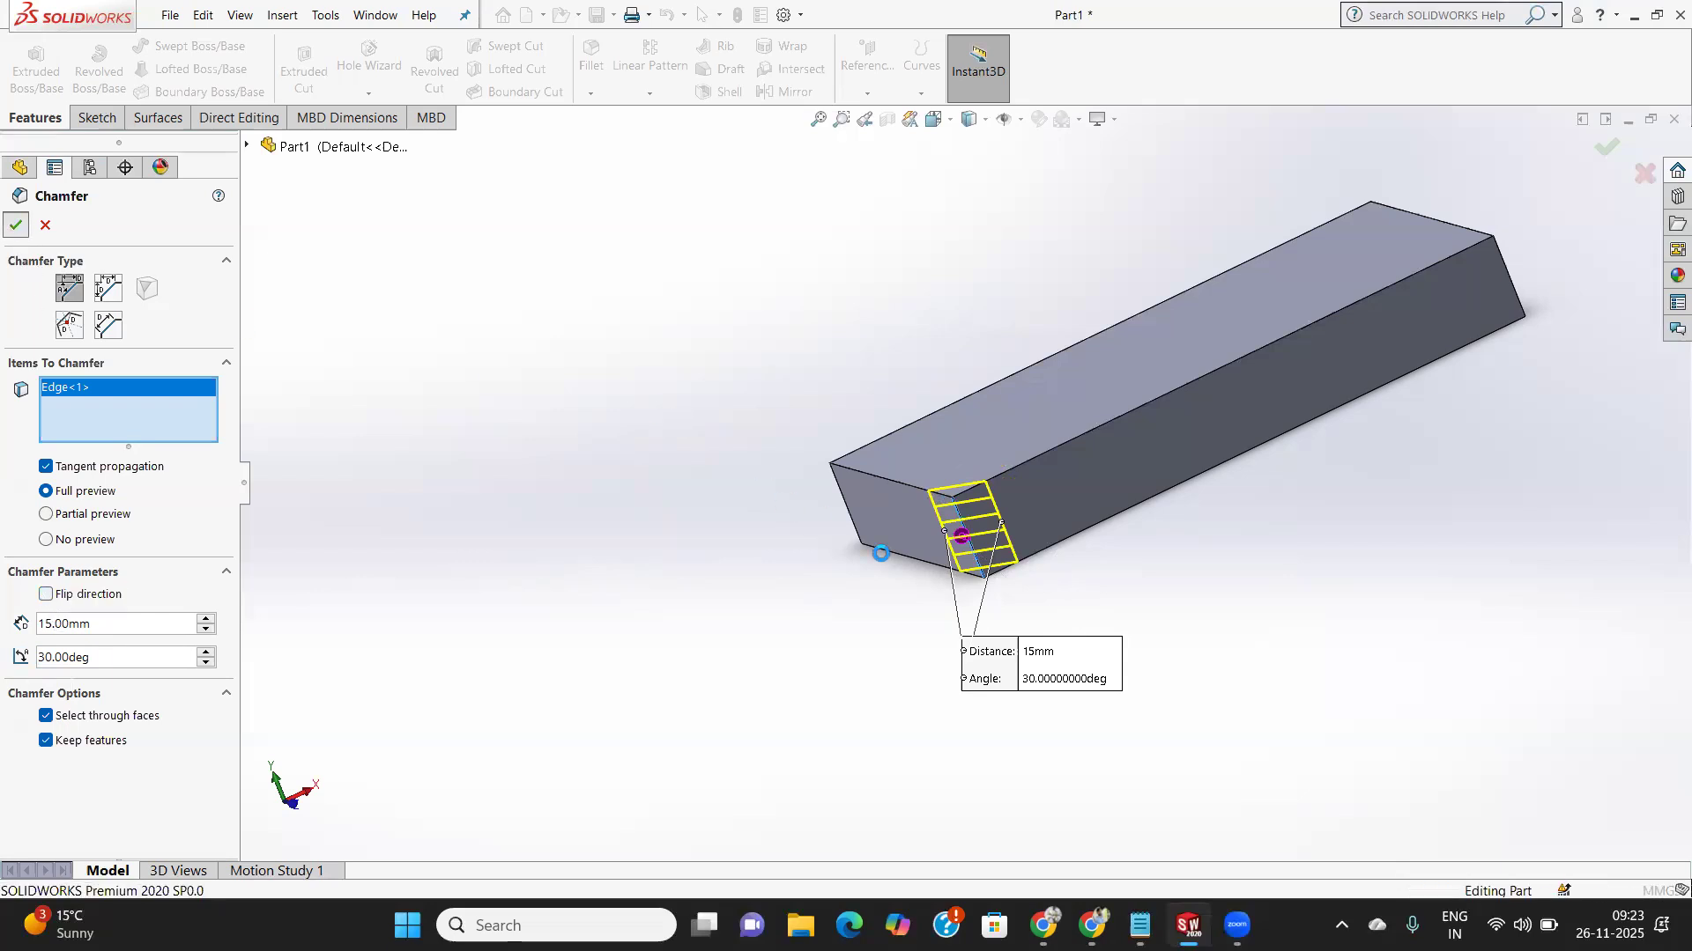
{"action": "scroll", "coordinate": [1001, 558], "scroll_direction": "down", "scroll_amount": 3}
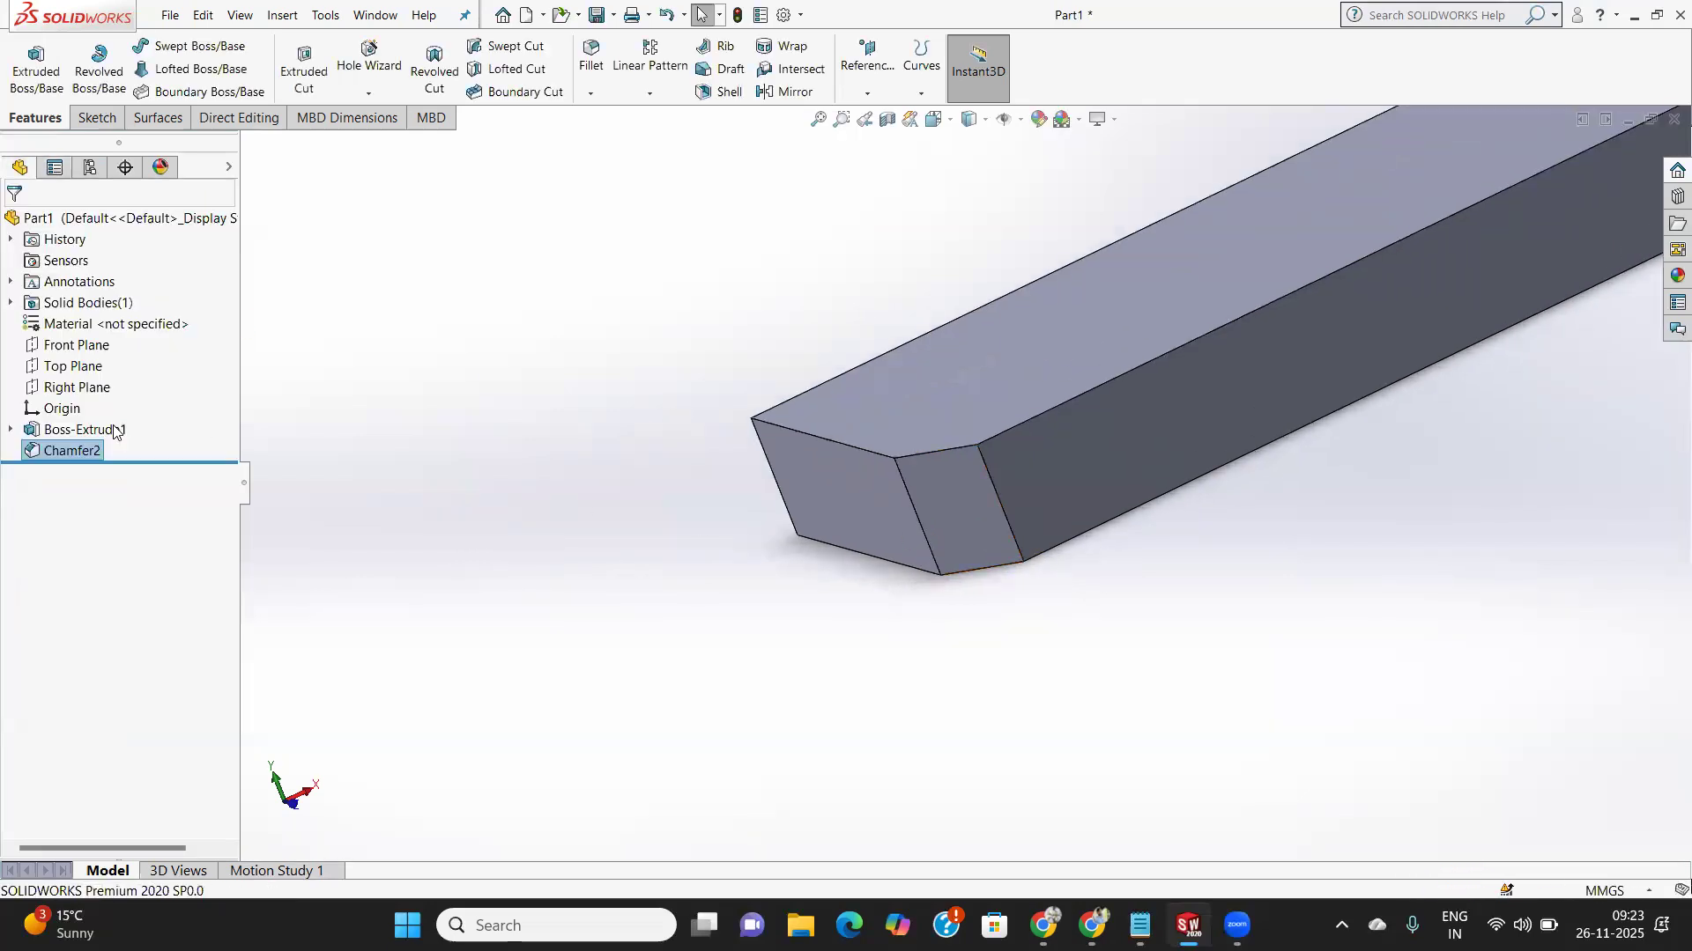
Delete the vertical corner edge's chamfer from the block.
{"action": "right_click", "coordinate": [63, 450]}
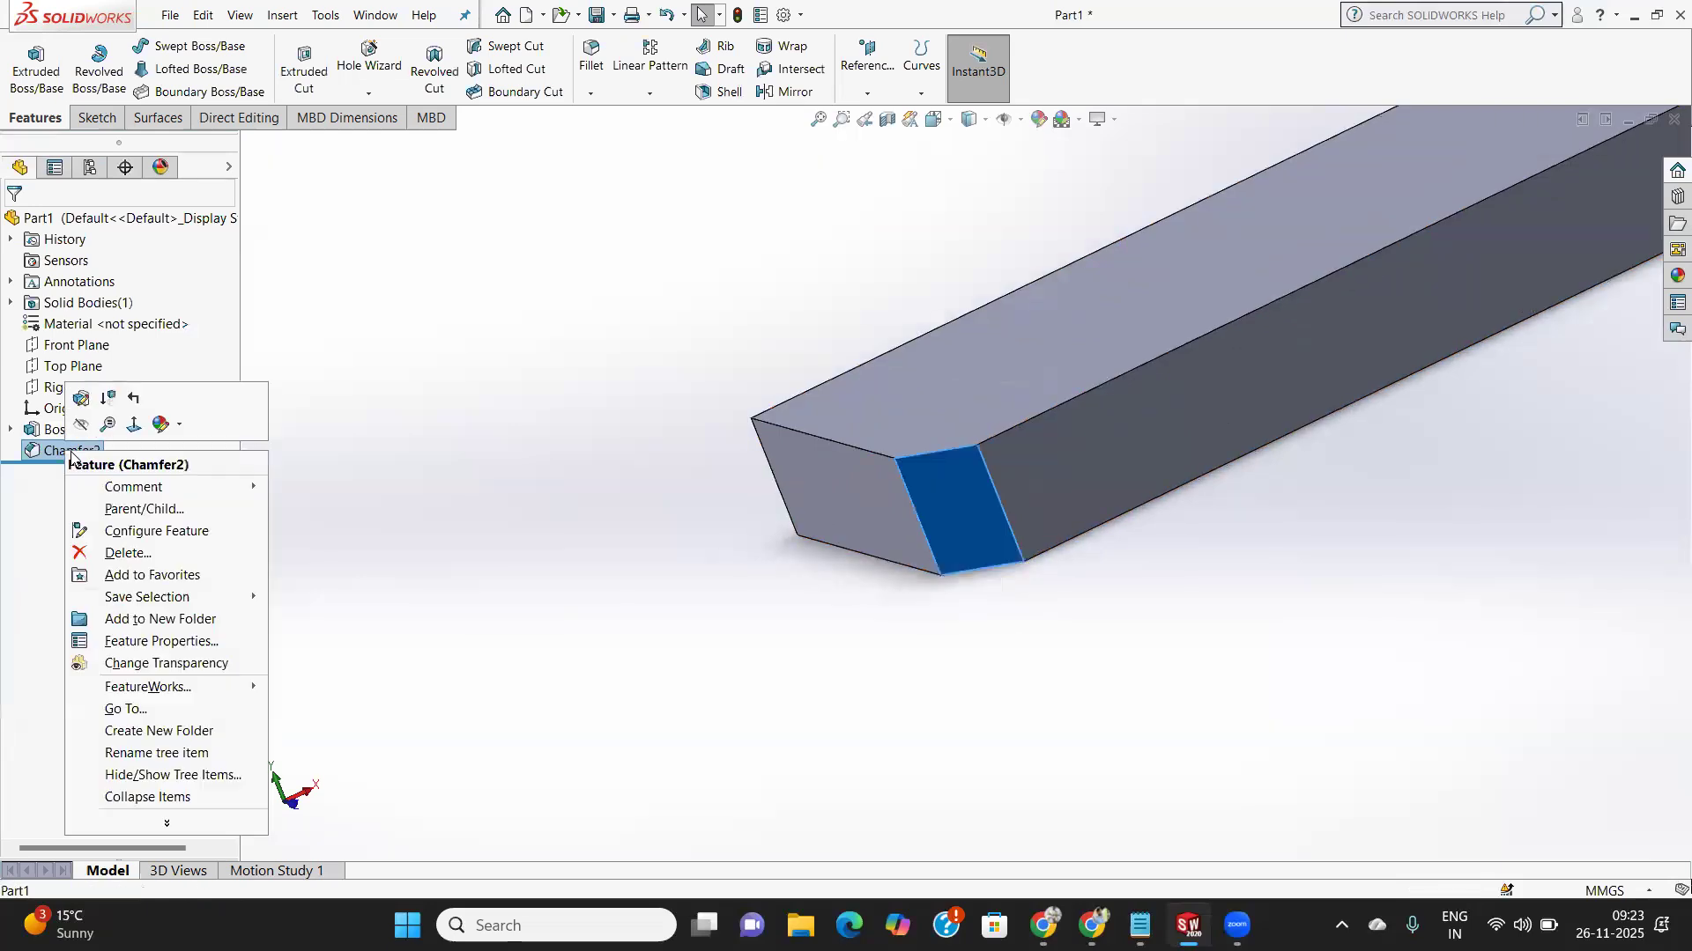
{"action": "left_click", "coordinate": [131, 553]}
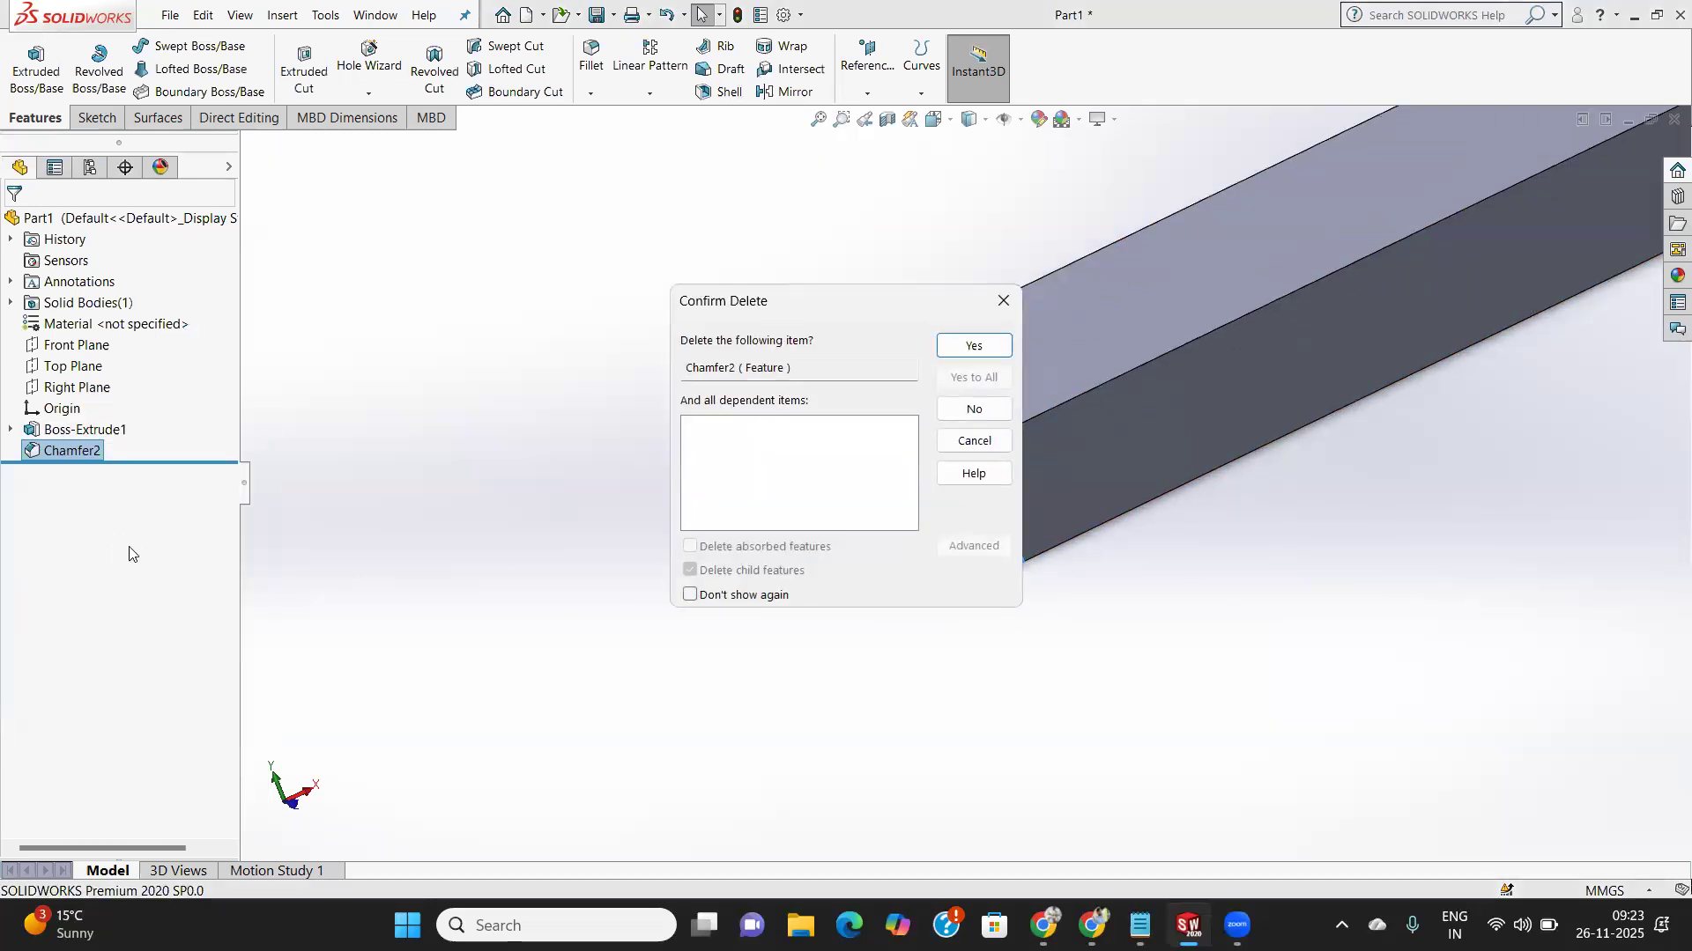
{"action": "left_click", "coordinate": [992, 349]}
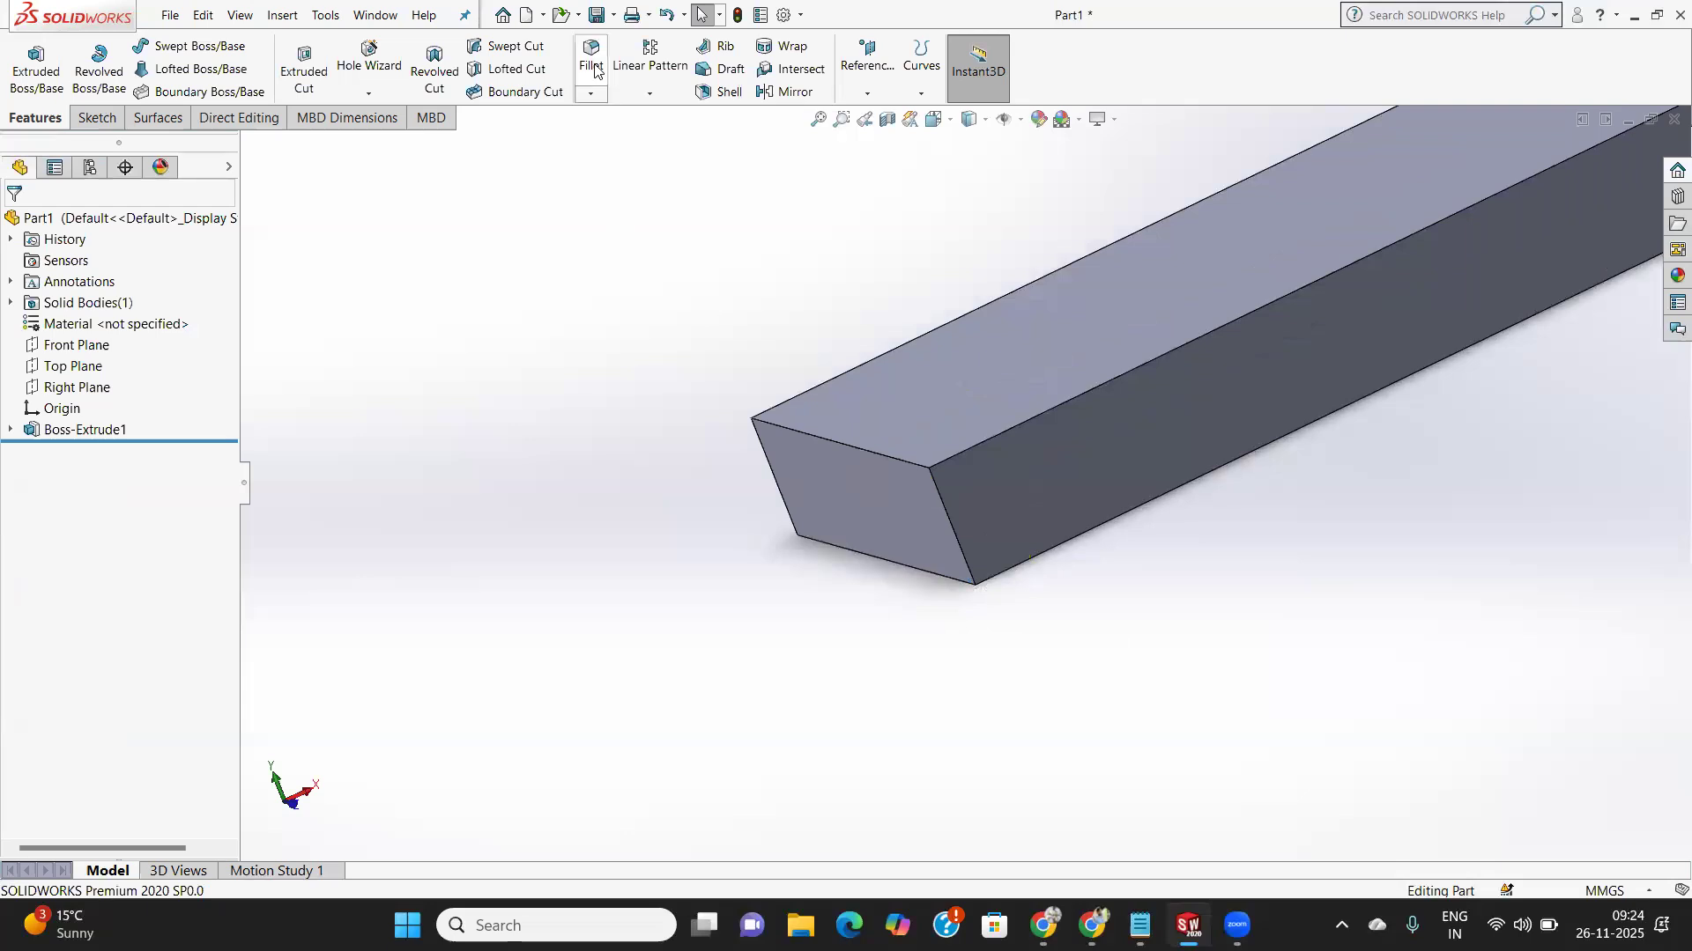
Start a symmetric Distance Distance chamfer of 10 mm on the vertical edge between the block's left end and front long face.
{"action": "left_click", "coordinate": [590, 93]}
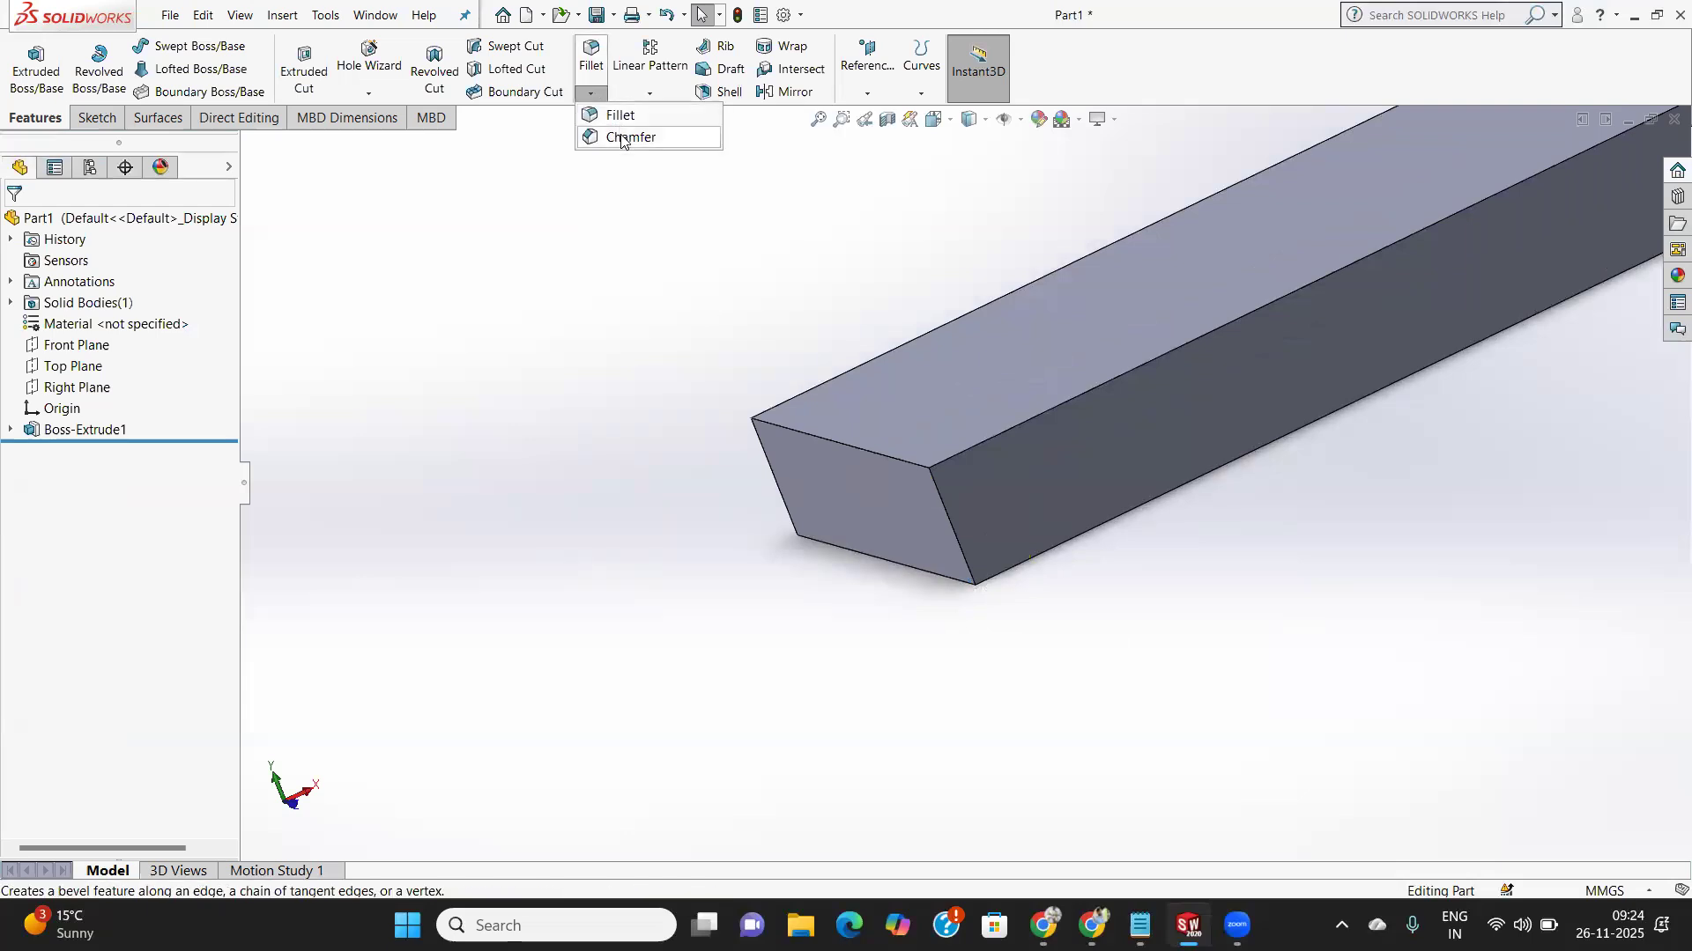
{"action": "left_click", "coordinate": [619, 132]}
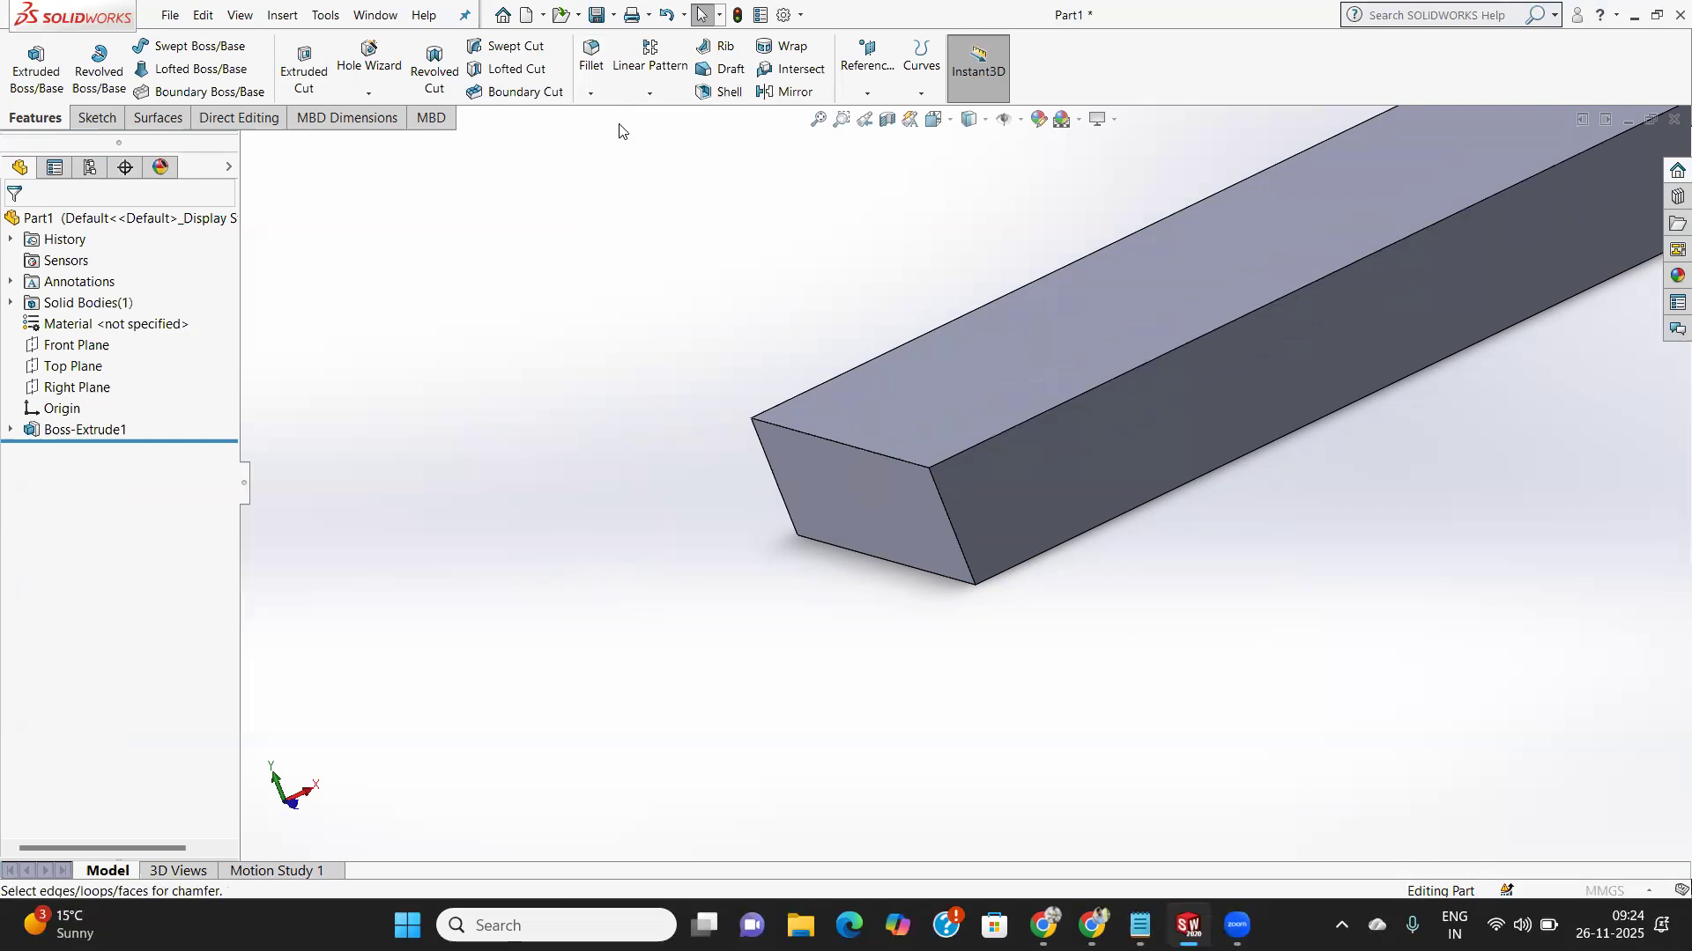
{"action": "left_click", "coordinate": [109, 288]}
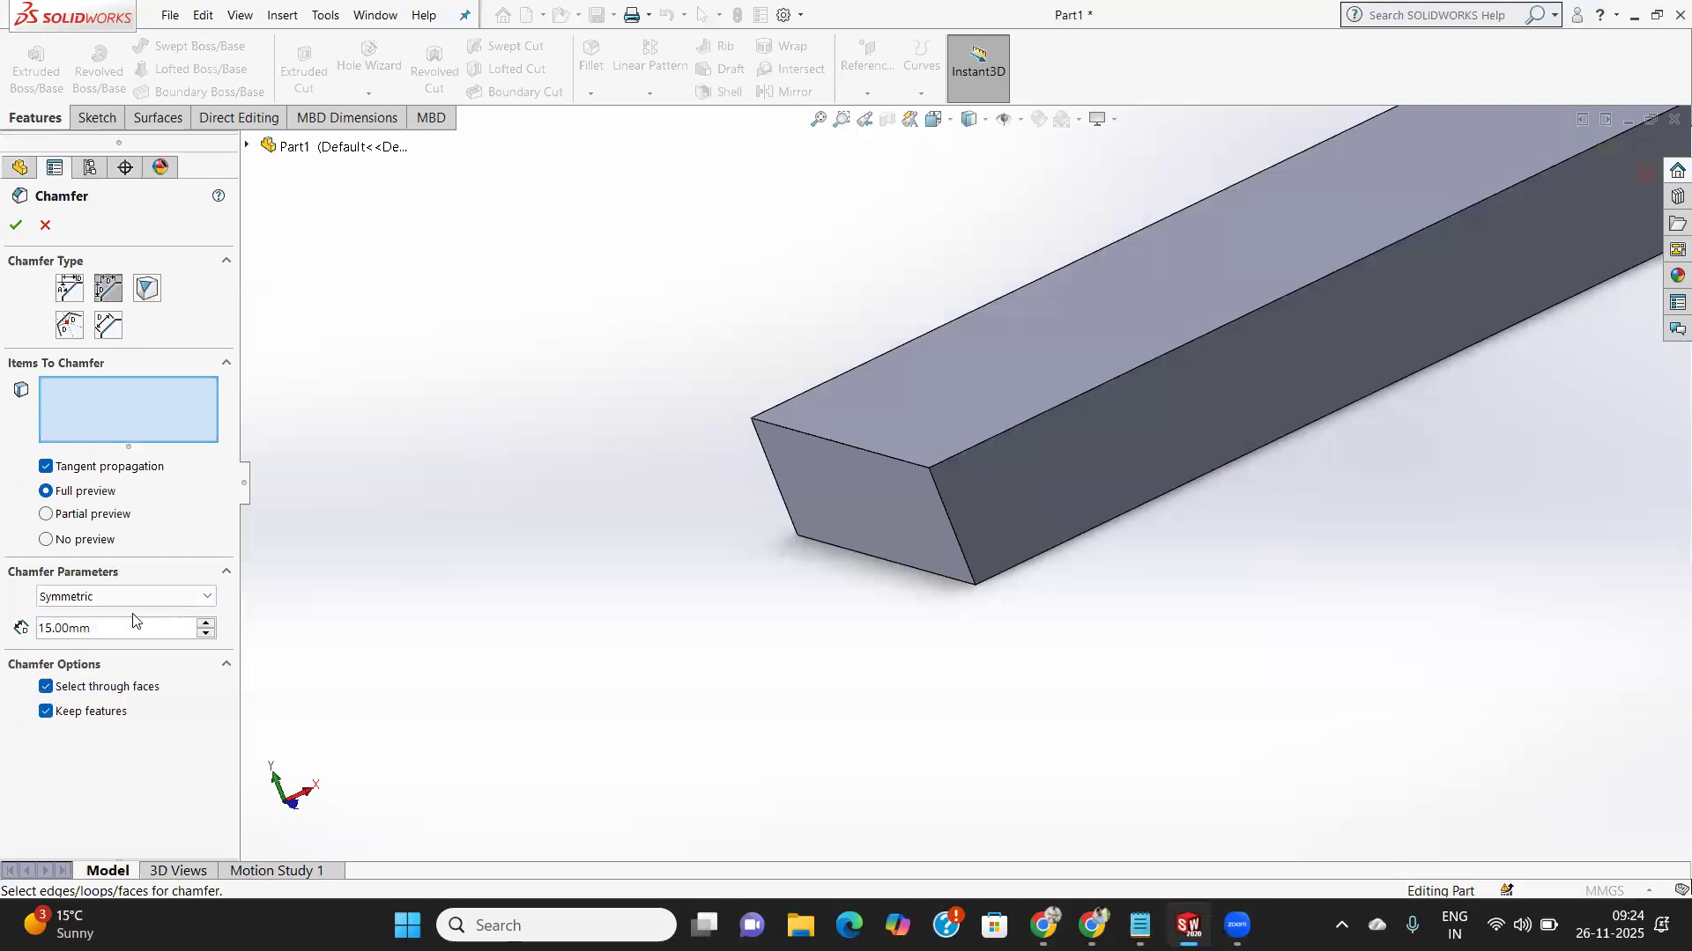
{"action": "left_click", "coordinate": [940, 508]}
{"action": "double_click", "coordinate": [49, 628]}
{"action": "type", "text": "10"}
{"action": "key", "text": "Return"}
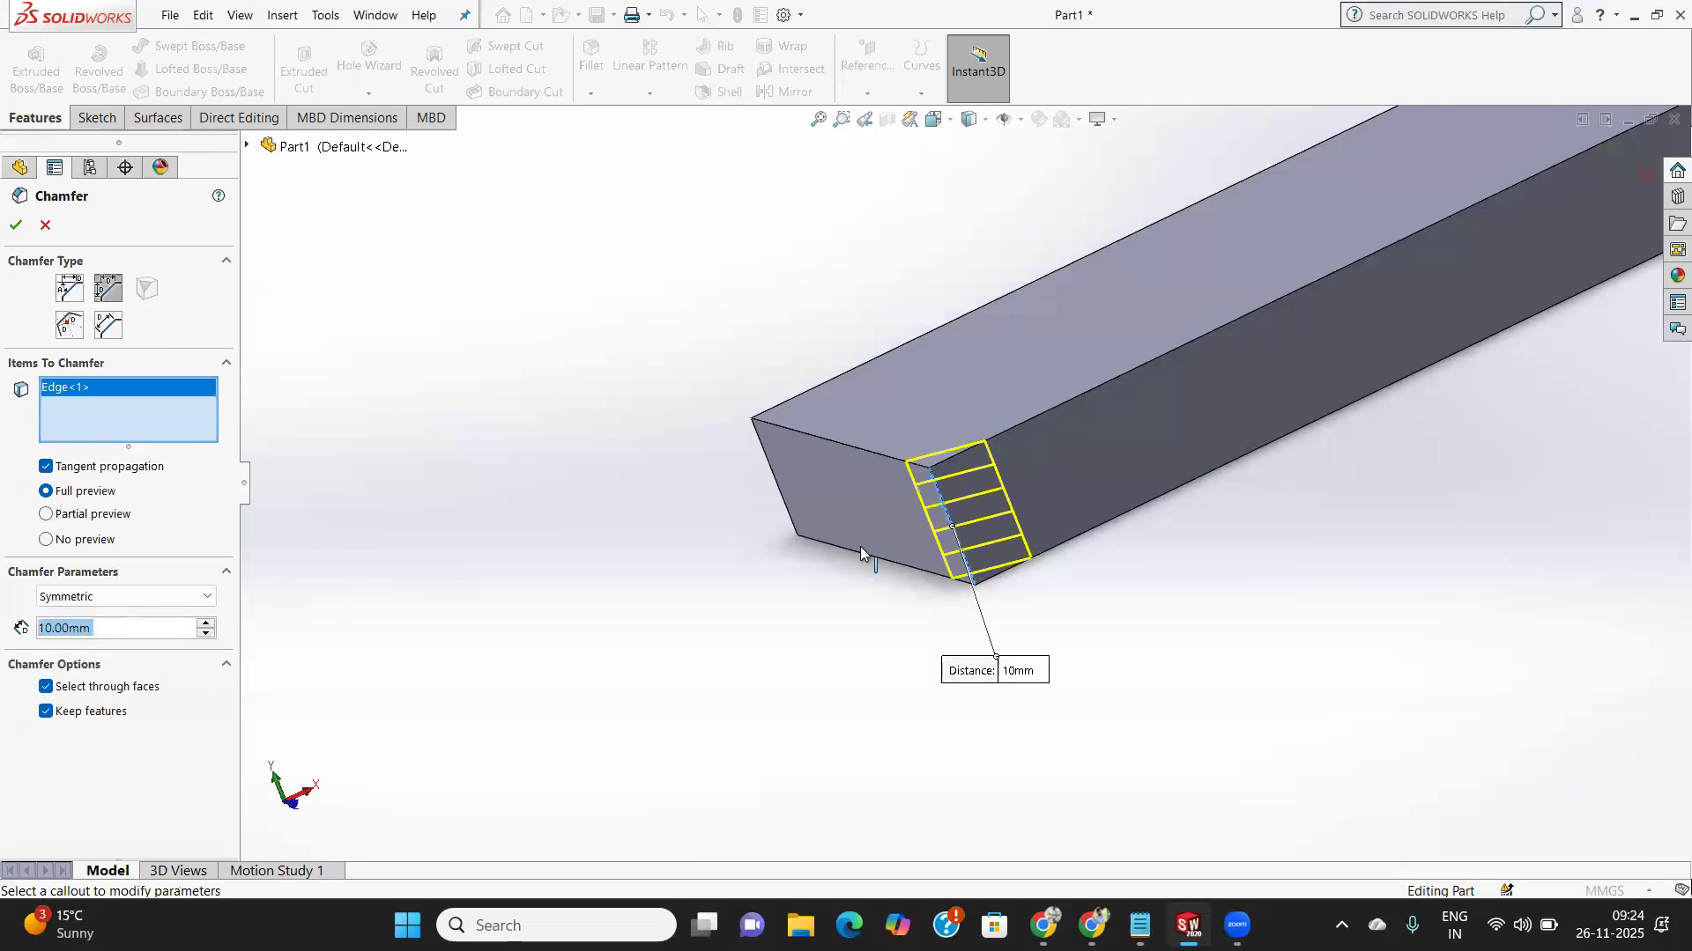
{"action": "middle_click_drag", "start_coordinate": [898, 564], "coordinate": [973, 539]}
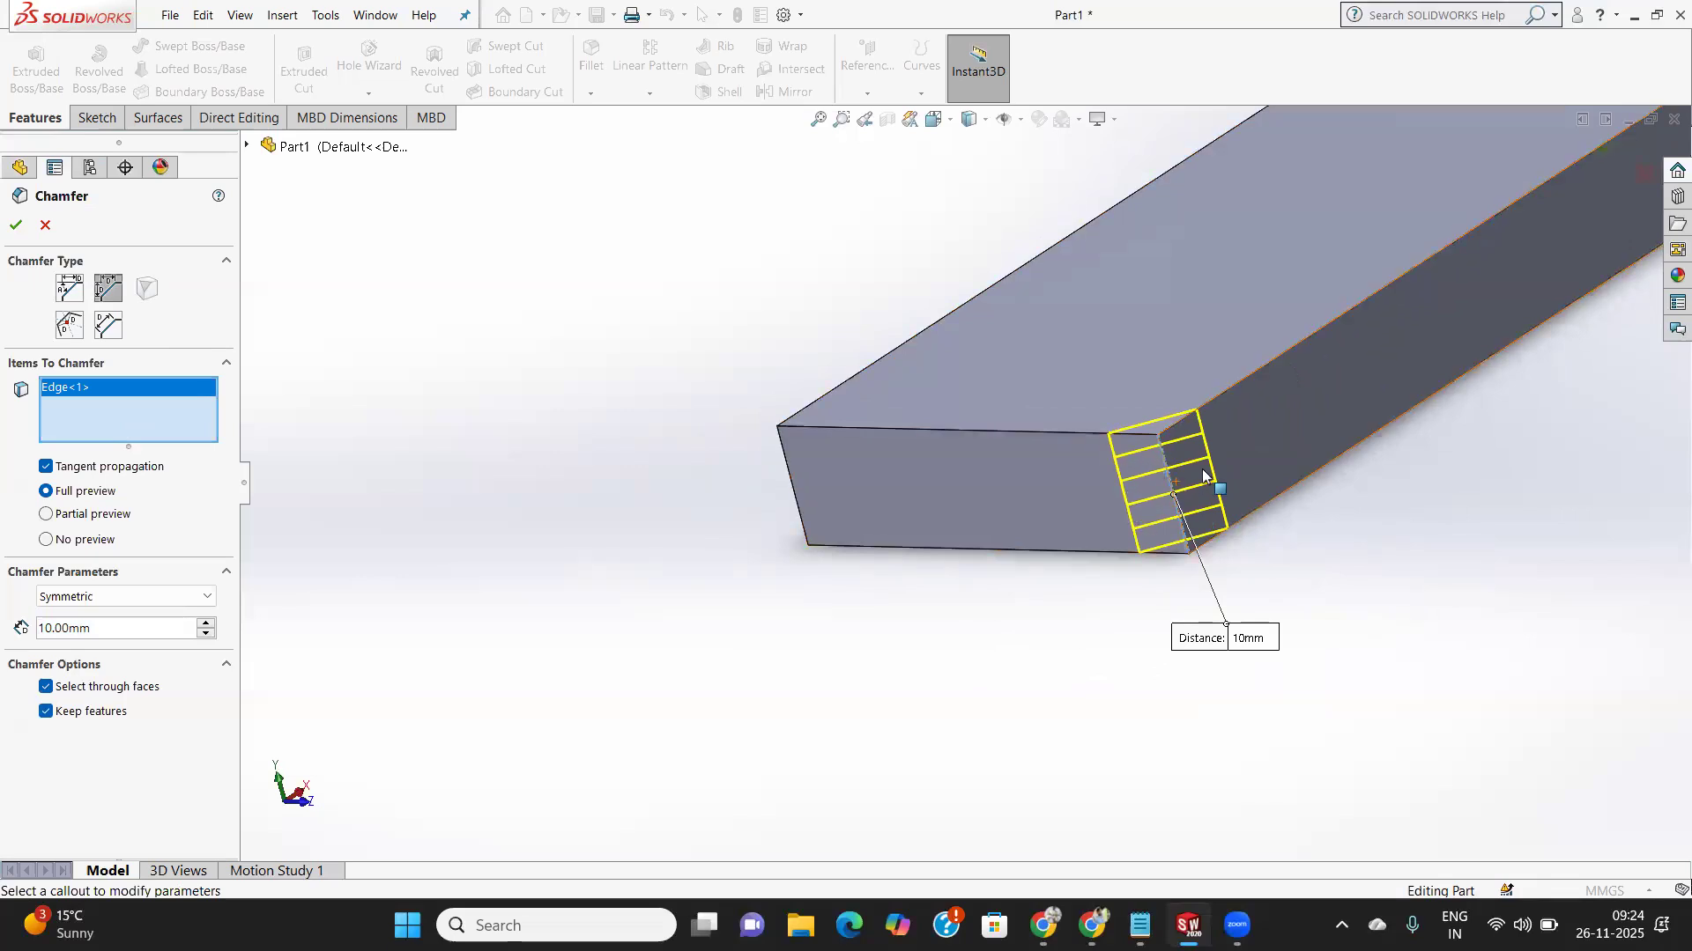
Switch the chamfer to Asymmetric, set Distance 2 to 15 mm, and apply it.
{"action": "left_click", "coordinate": [131, 597]}
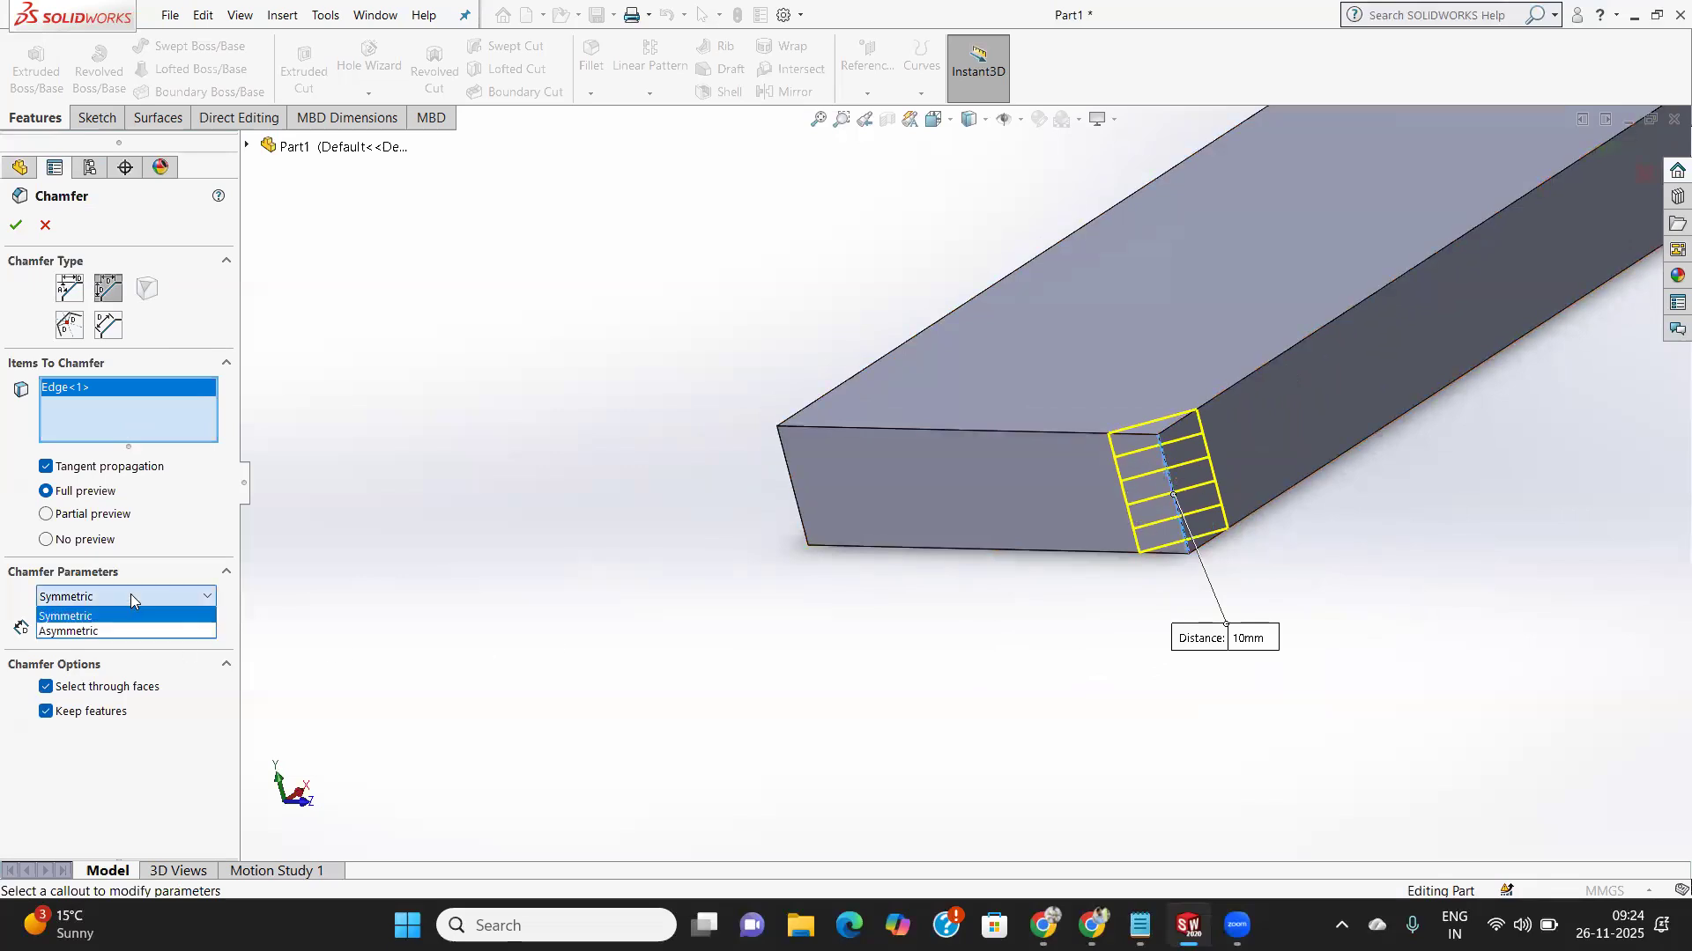
{"action": "left_click", "coordinate": [103, 631]}
{"action": "left_click_drag", "start_coordinate": [92, 661], "coordinate": [9, 679]}
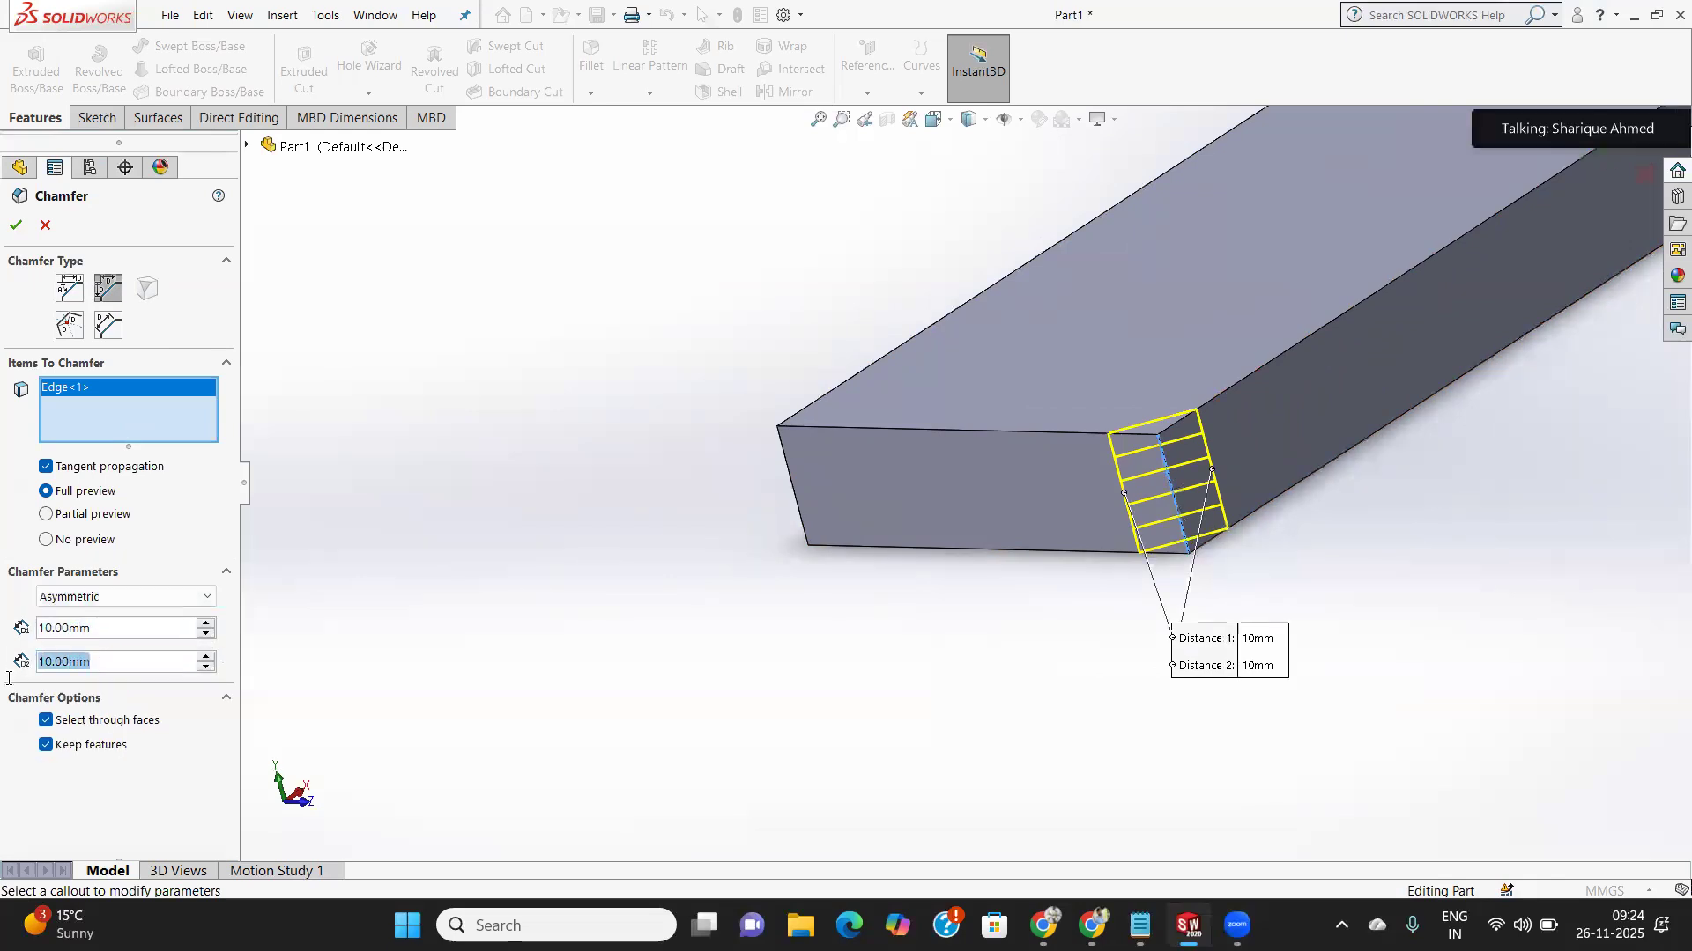
{"action": "type", "text": "15"}
{"action": "key", "text": "Return"}
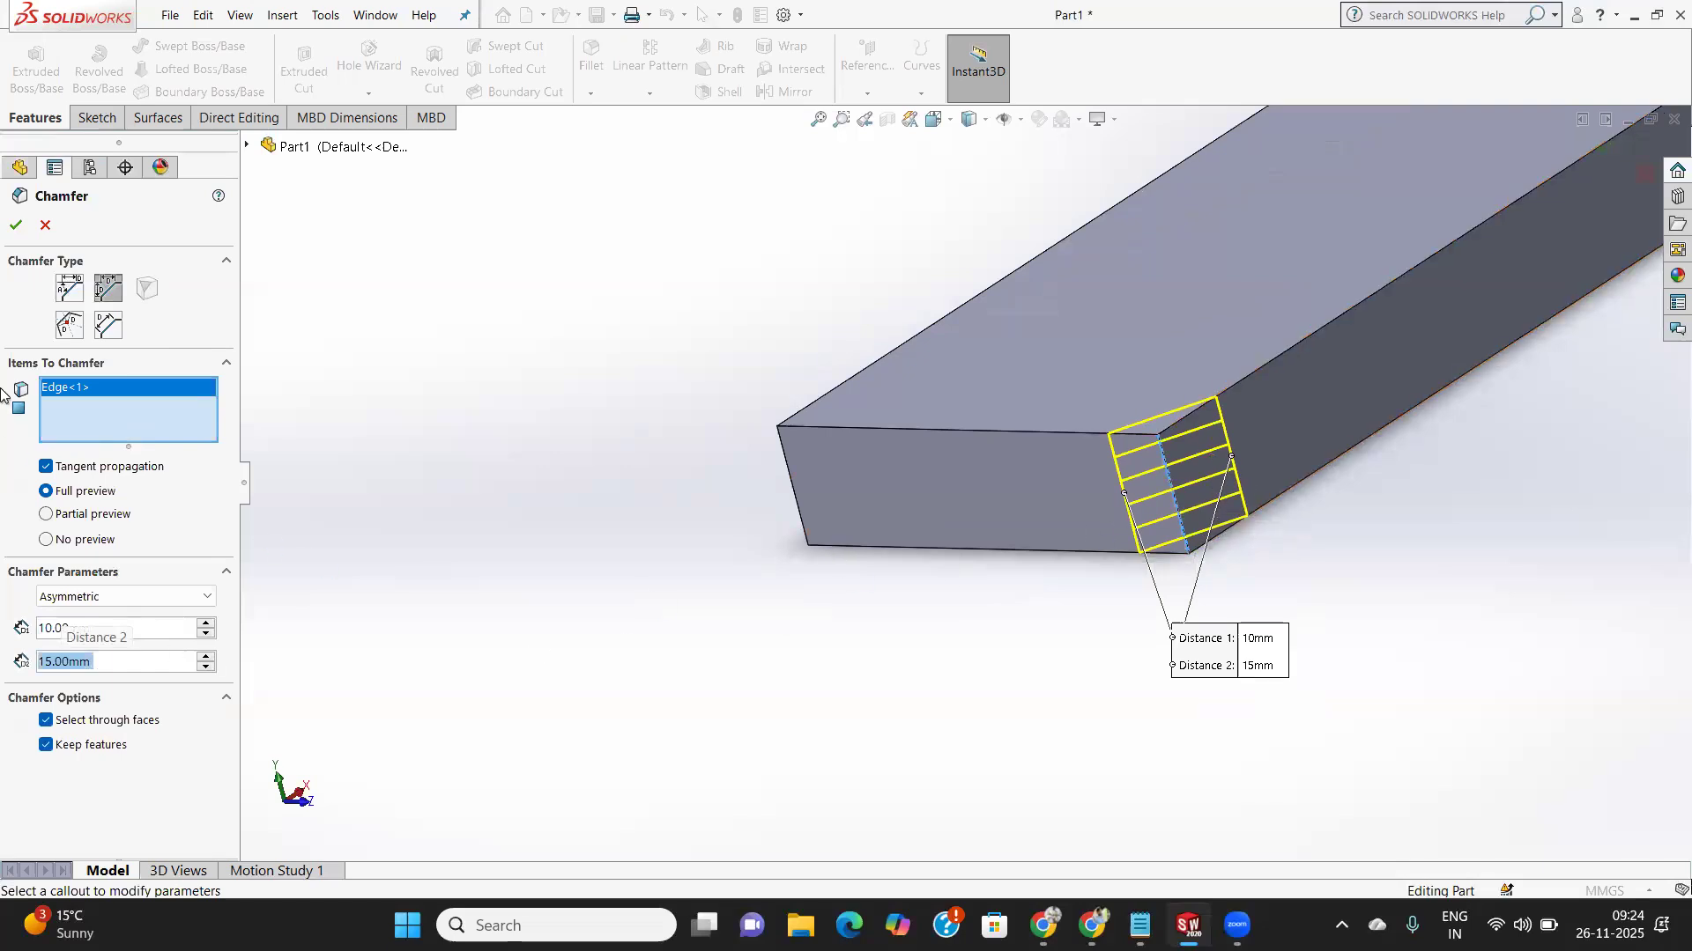
{"action": "left_click", "coordinate": [16, 224]}
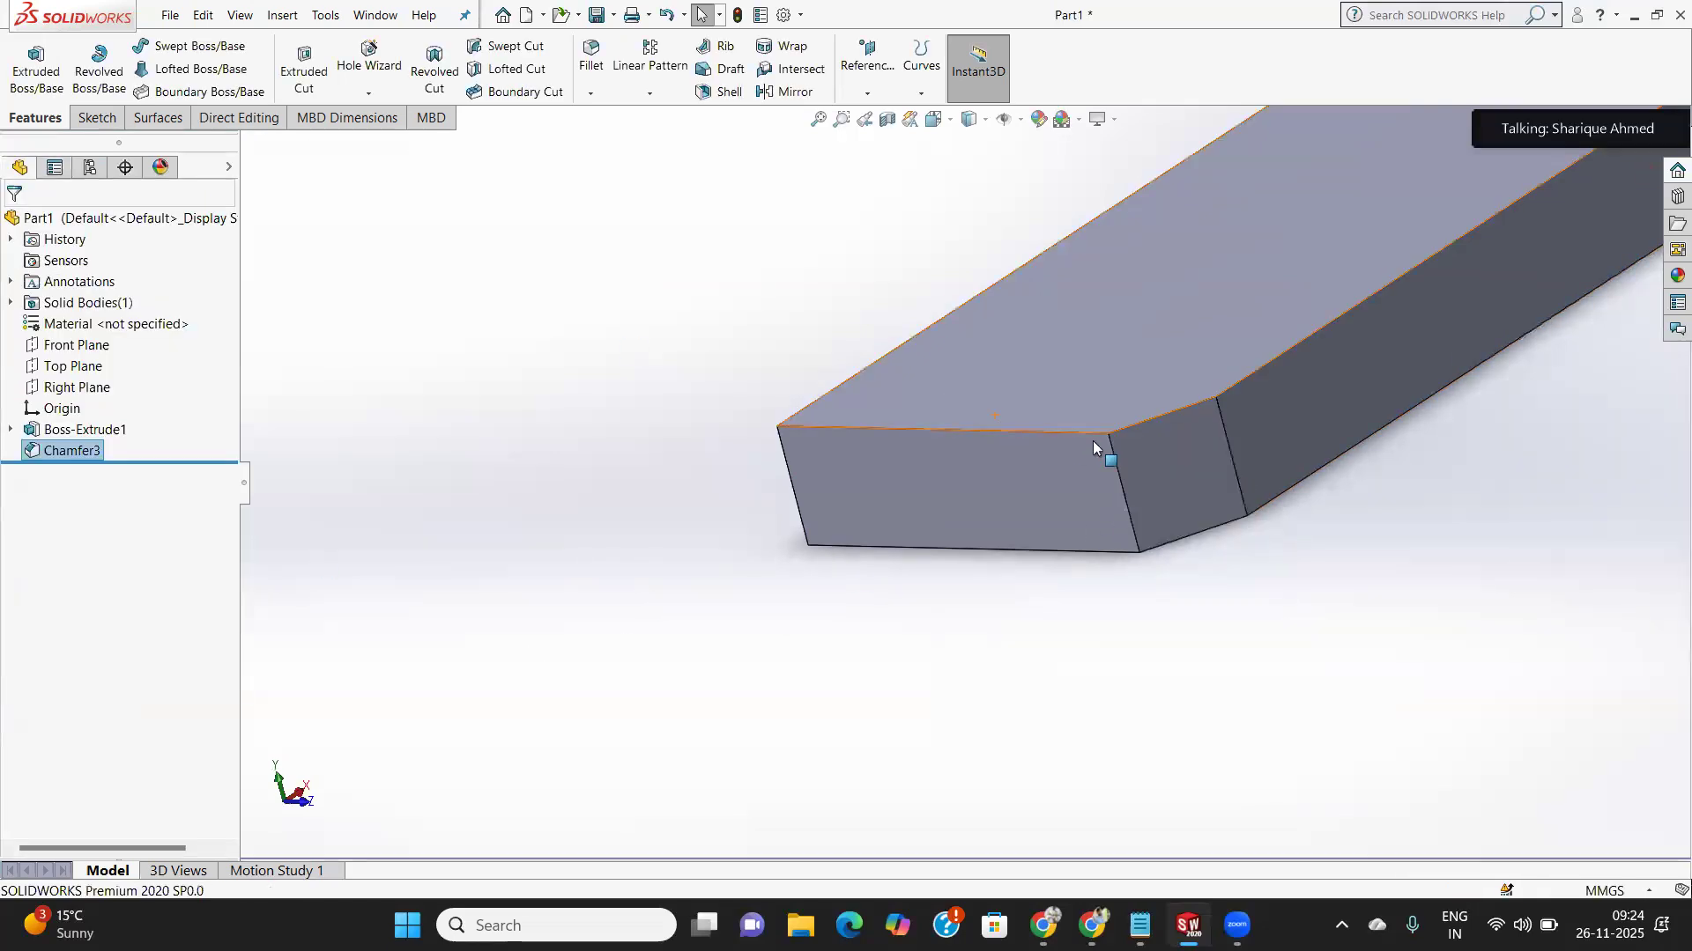
{"action": "scroll", "coordinate": [1092, 441], "scroll_direction": "up", "scroll_amount": 3}
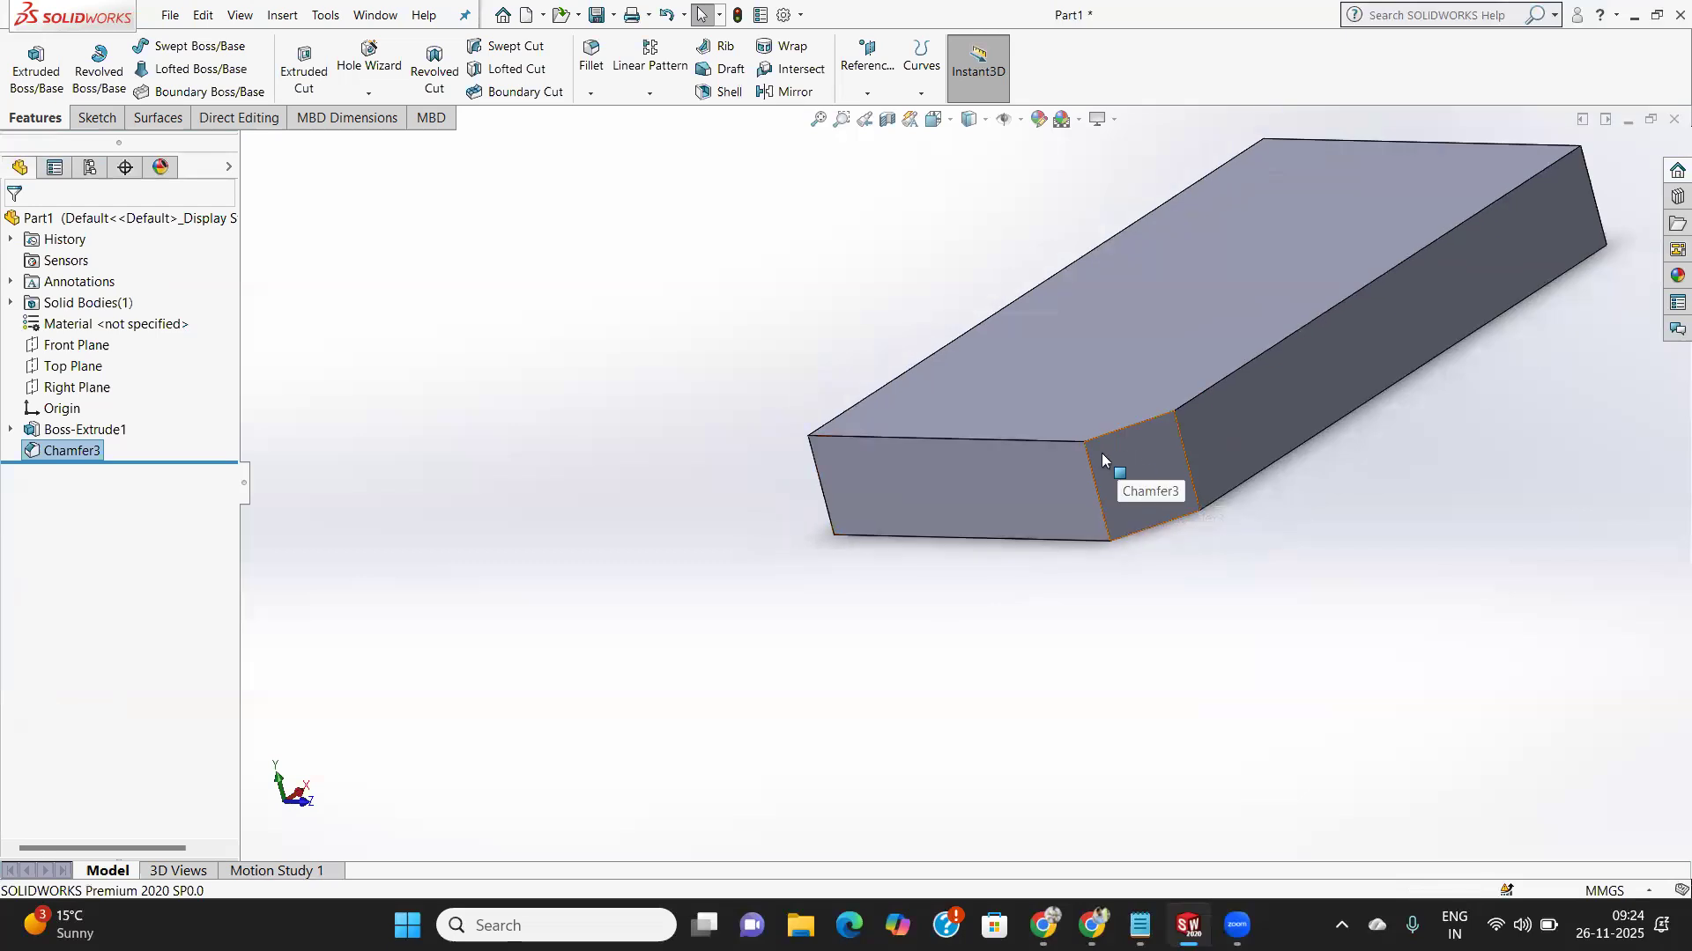
{"action": "scroll", "coordinate": [1102, 458], "scroll_direction": "down", "scroll_amount": 4}
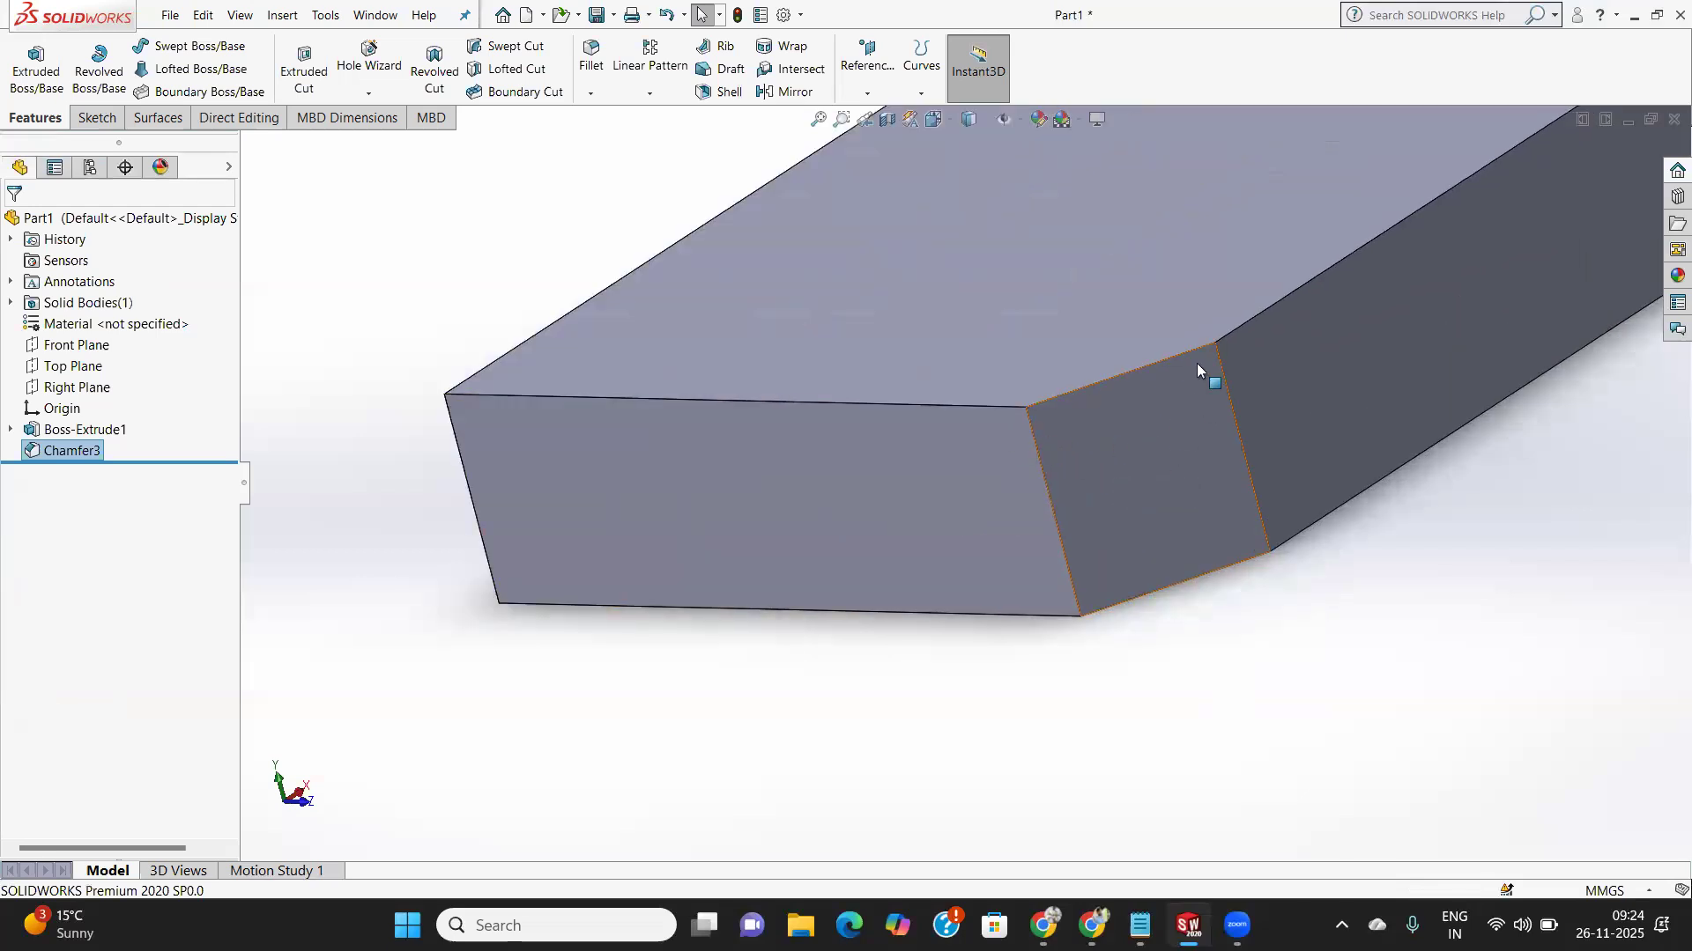
{"action": "scroll", "coordinate": [1031, 466], "scroll_direction": "up", "scroll_amount": 3}
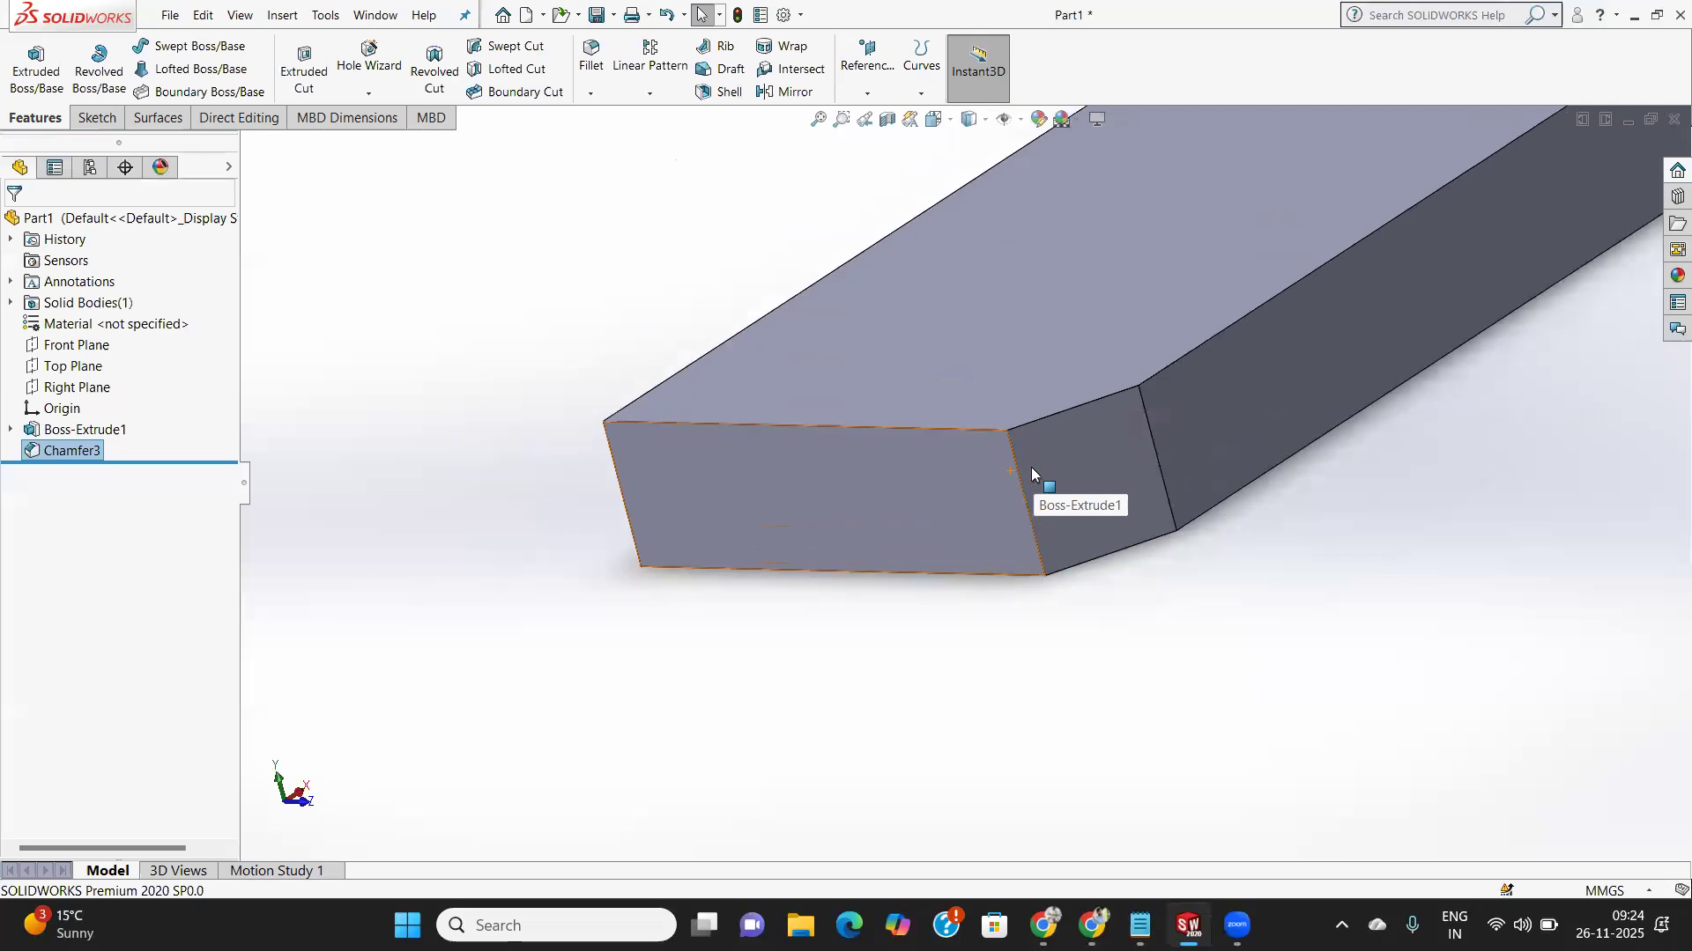
Delete the asymmetric chamfer from the block's vertical corner edge.
{"action": "right_click", "coordinate": [67, 451]}
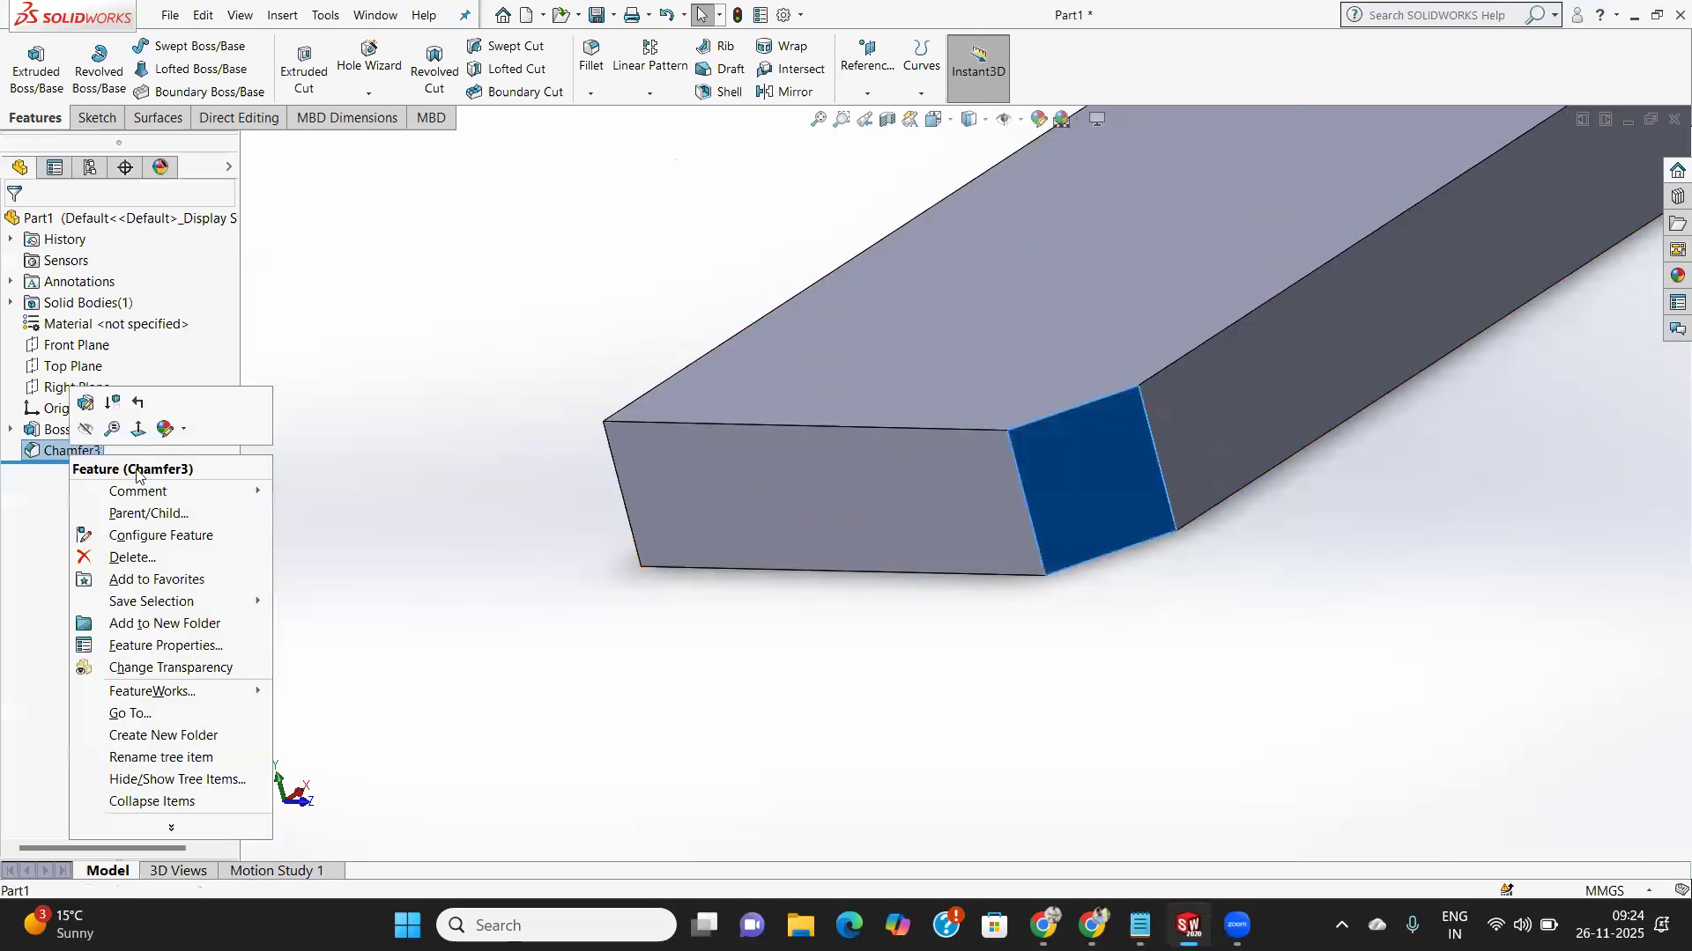
{"action": "left_click", "coordinate": [148, 558]}
{"action": "left_click", "coordinate": [970, 346]}
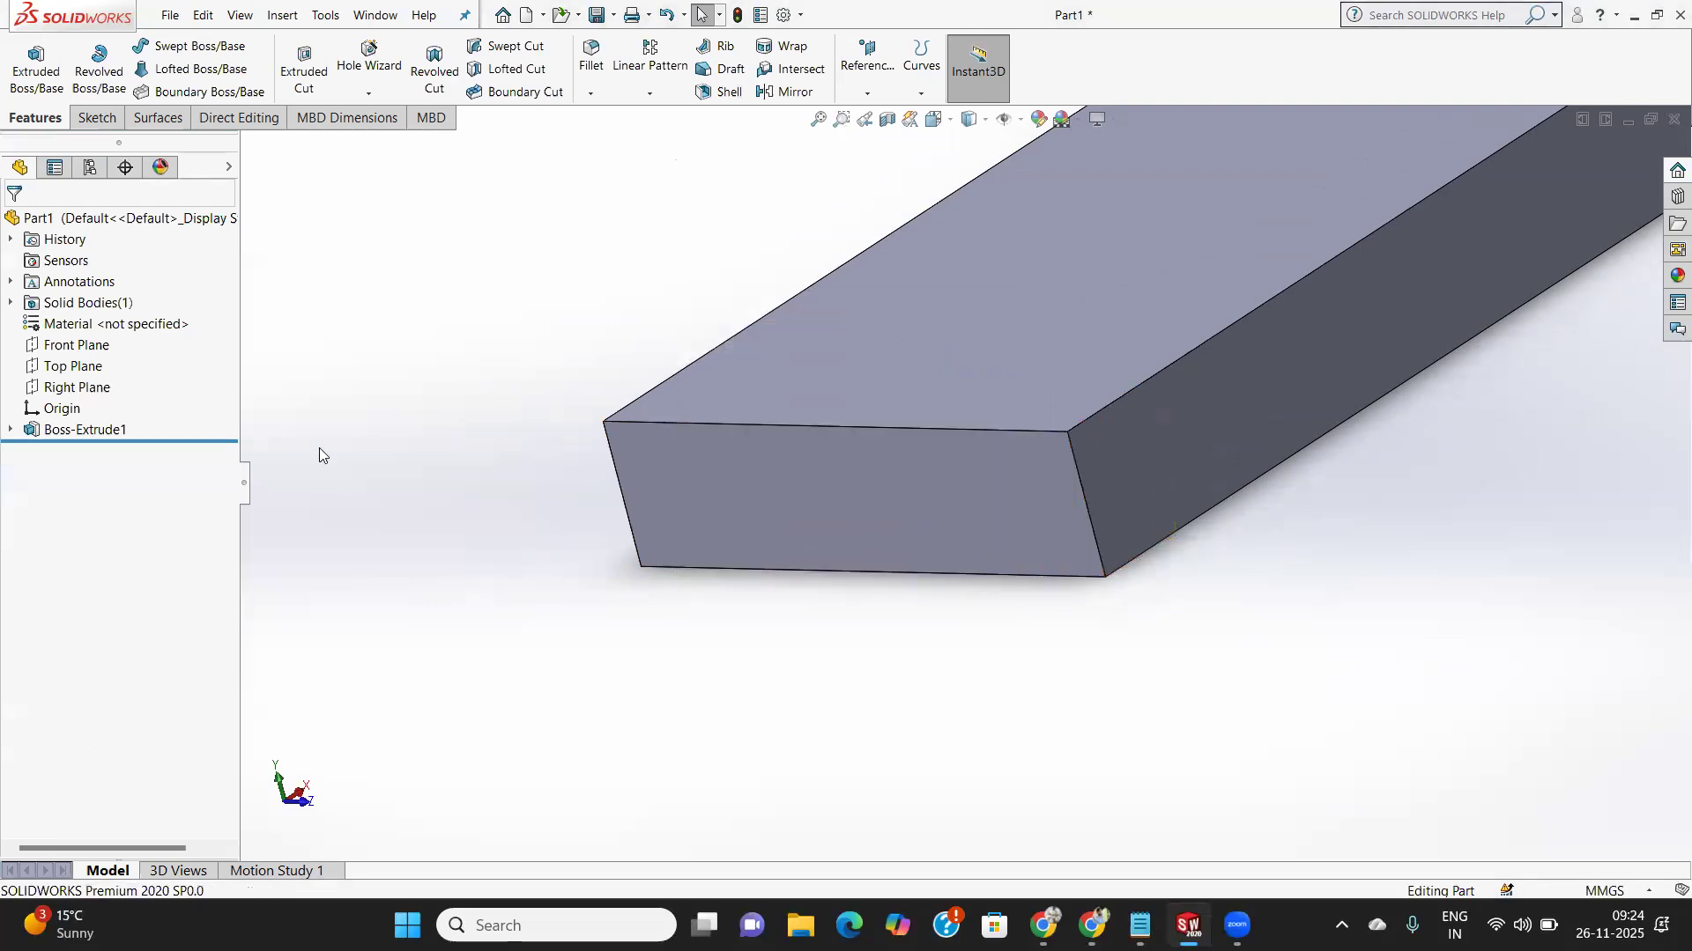
Apply a Vertex chamfer with all three distances at 10 mm to the upper corner between the left end and front long face.
{"action": "scroll", "coordinate": [718, 342], "scroll_direction": "up", "scroll_amount": 2}
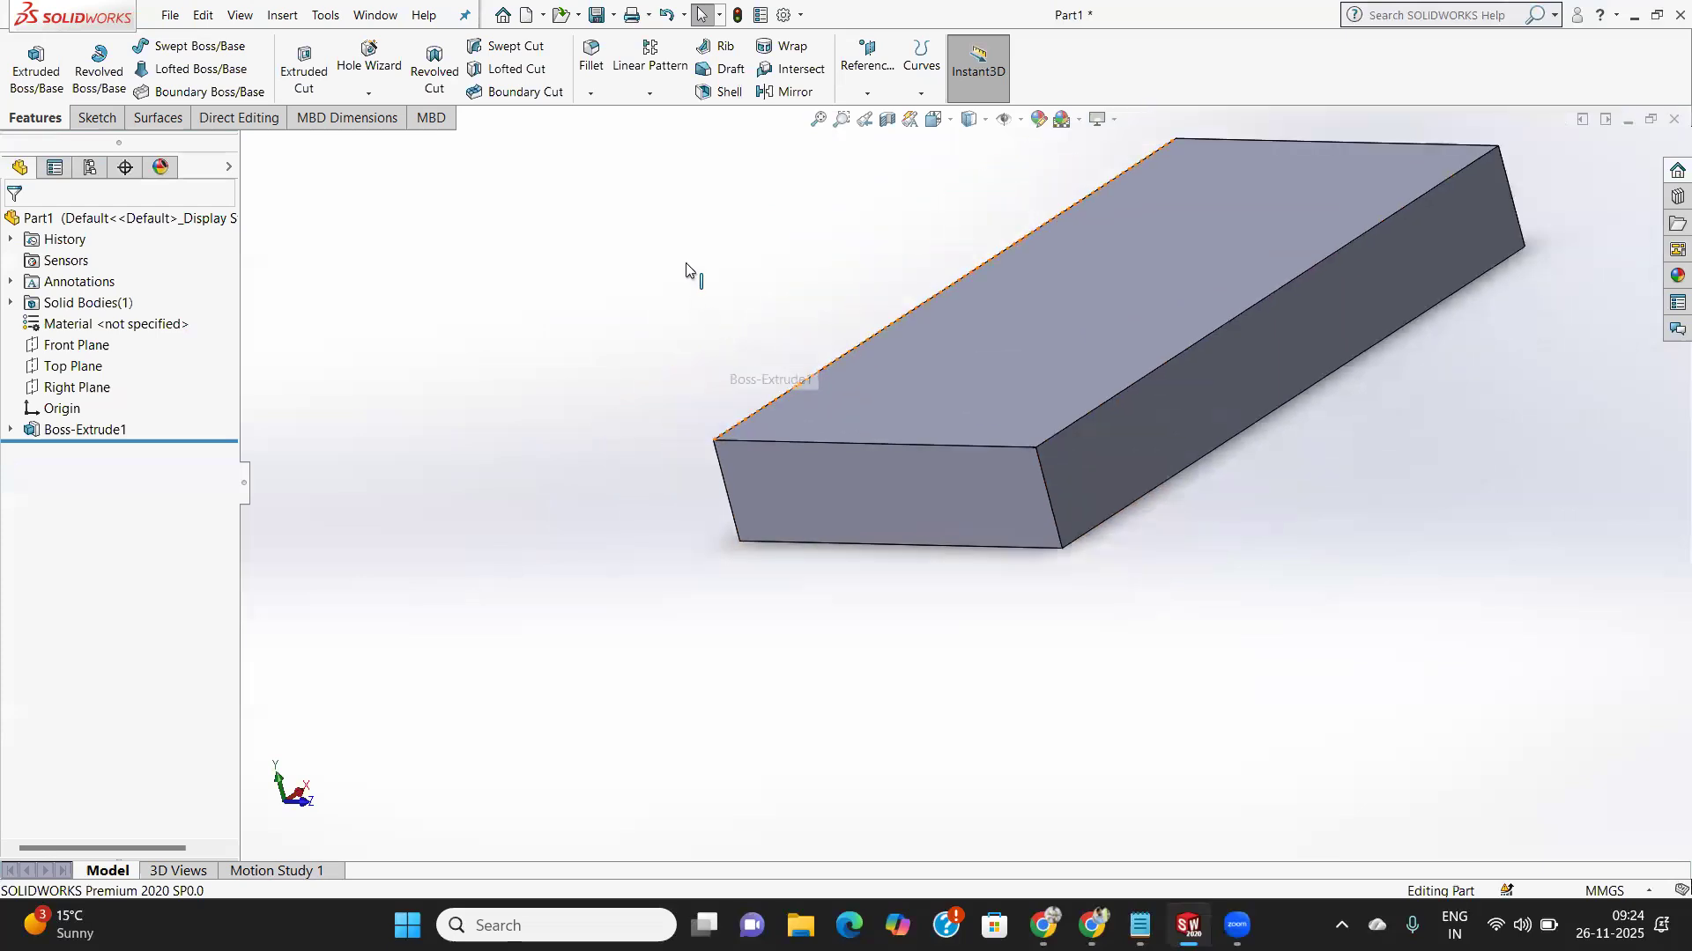
{"action": "left_click", "coordinate": [590, 93]}
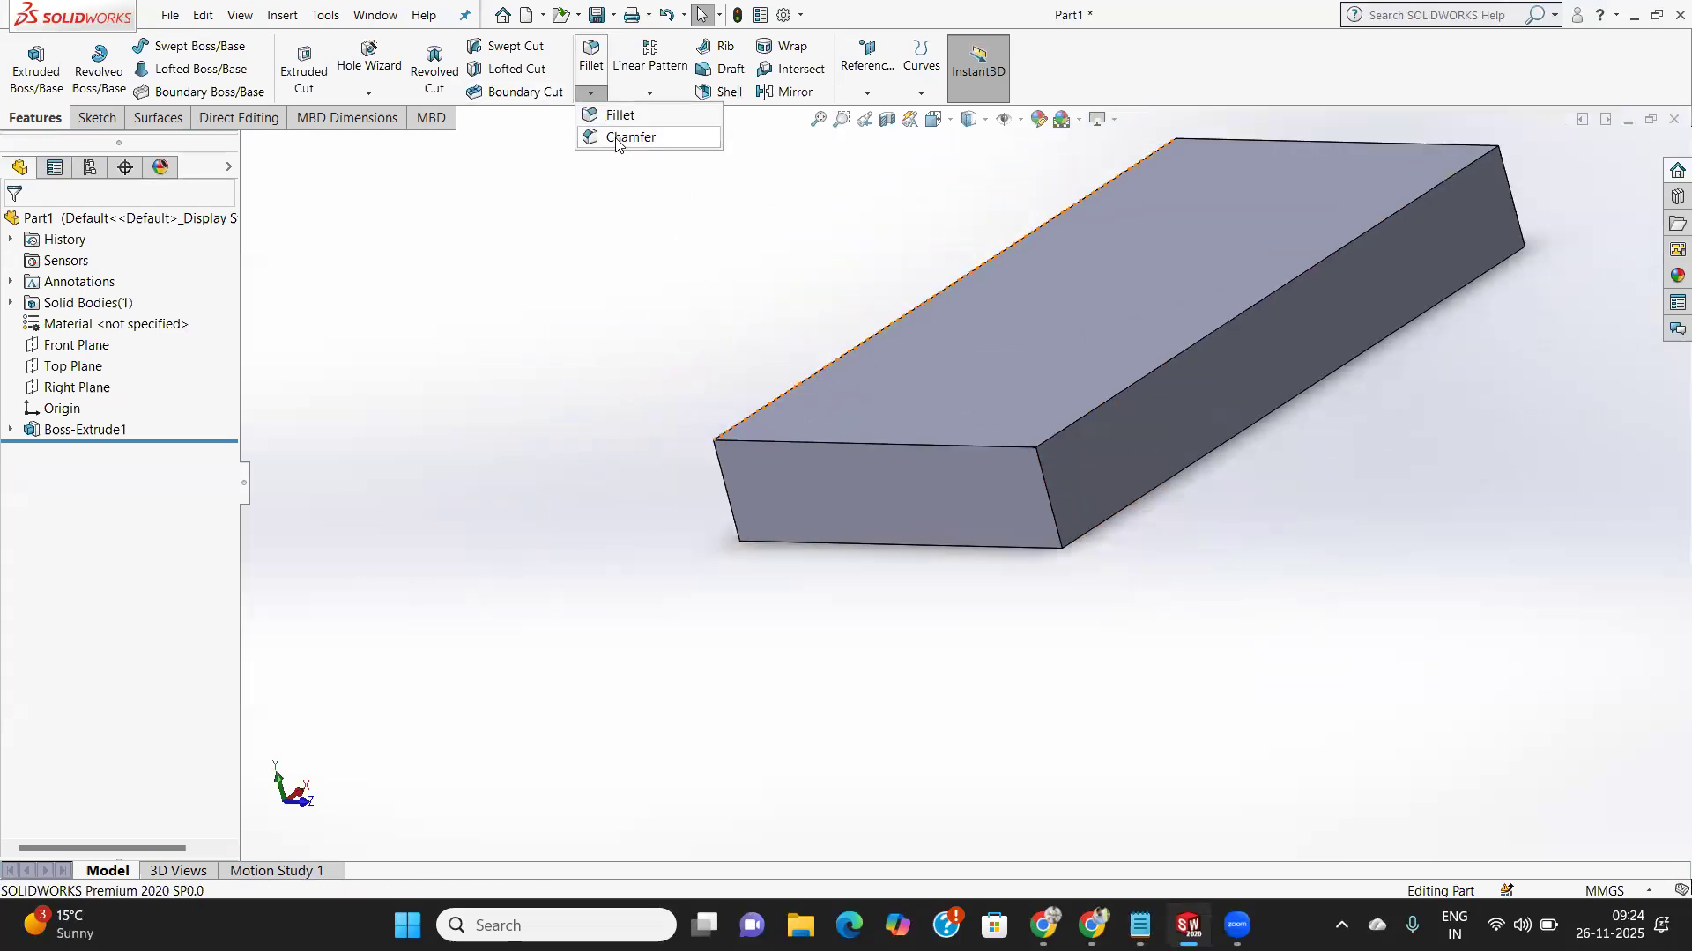
{"action": "left_click", "coordinate": [616, 138]}
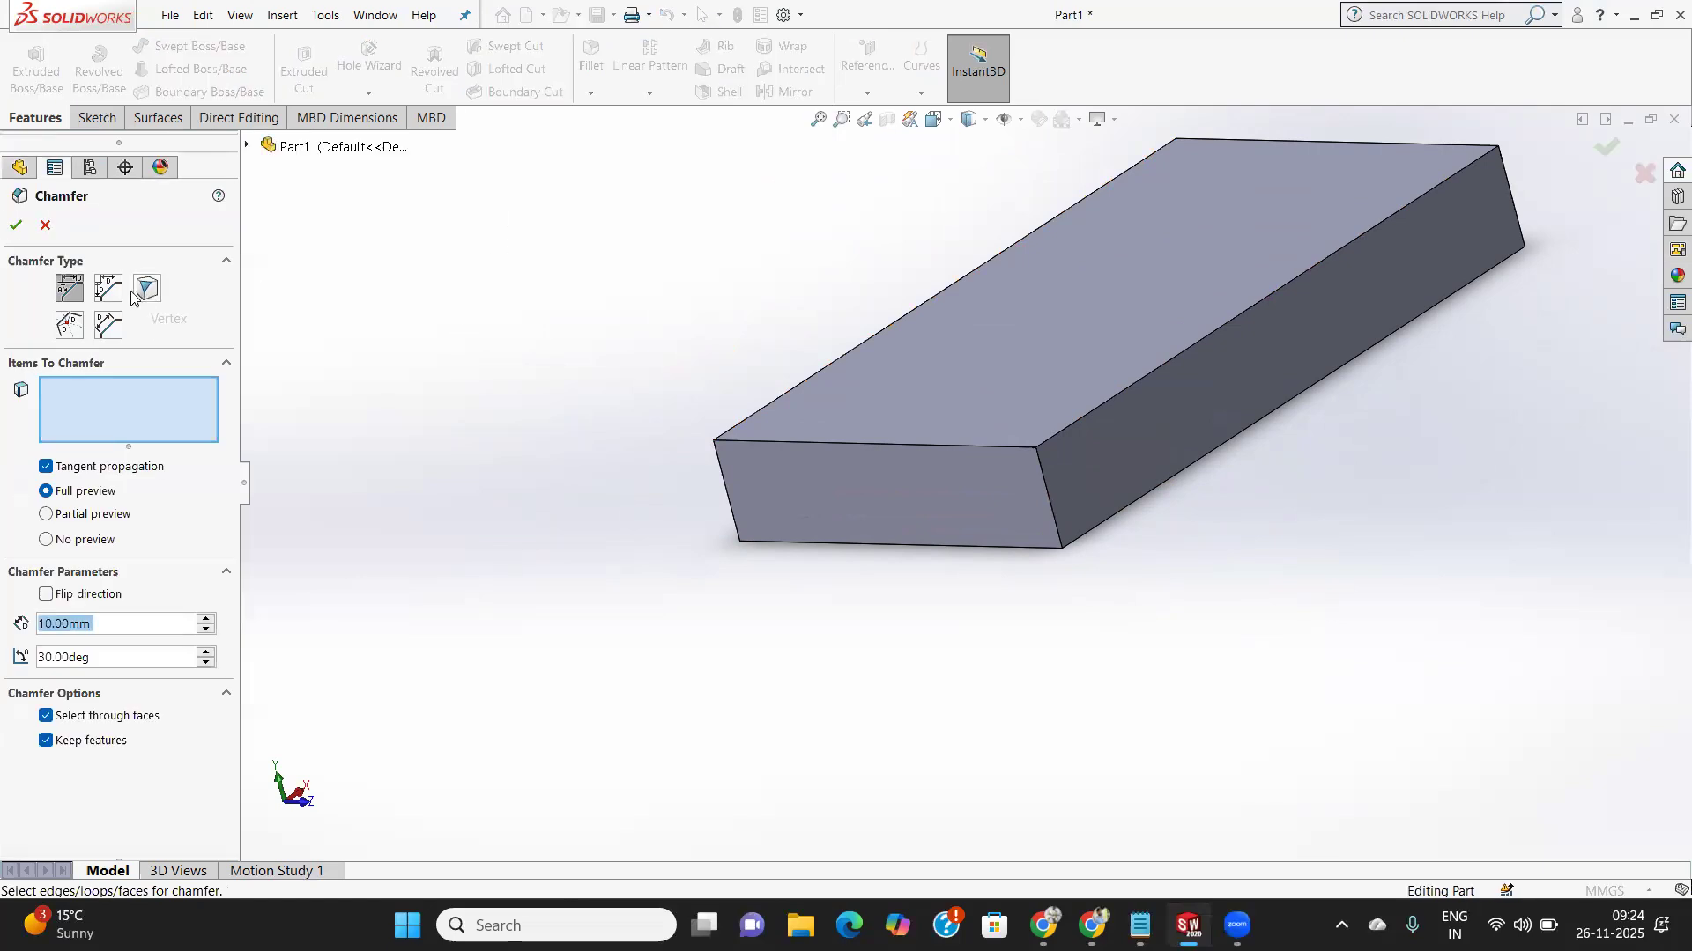
{"action": "left_click", "coordinate": [113, 298]}
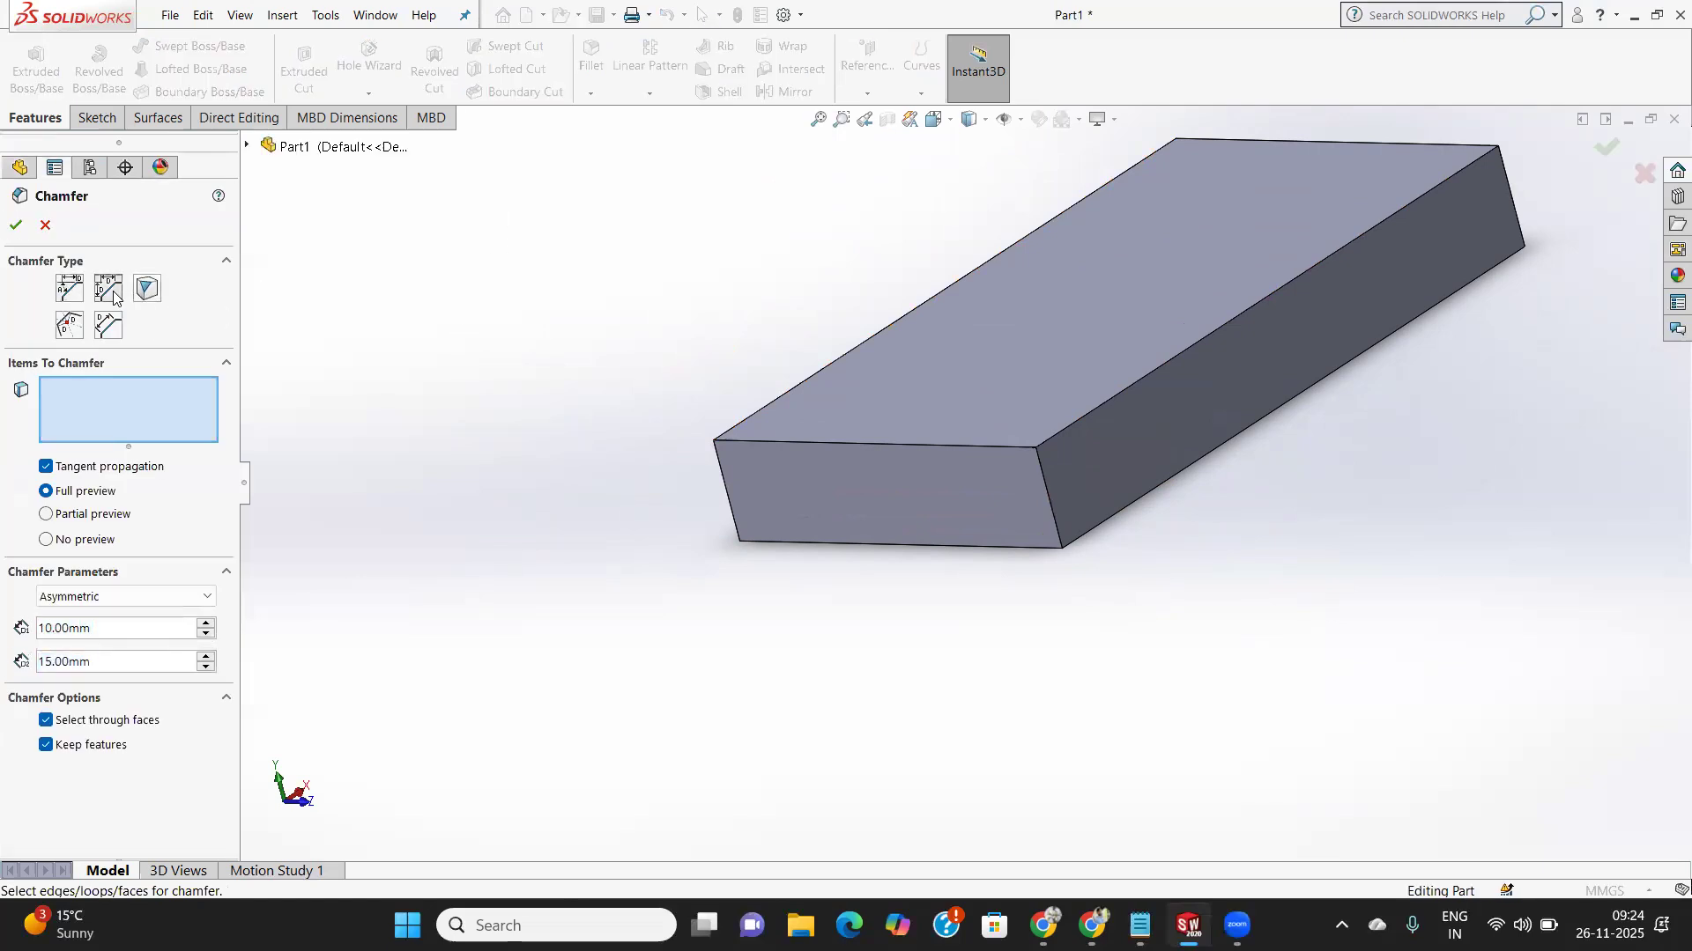
{"action": "left_click", "coordinate": [147, 288]}
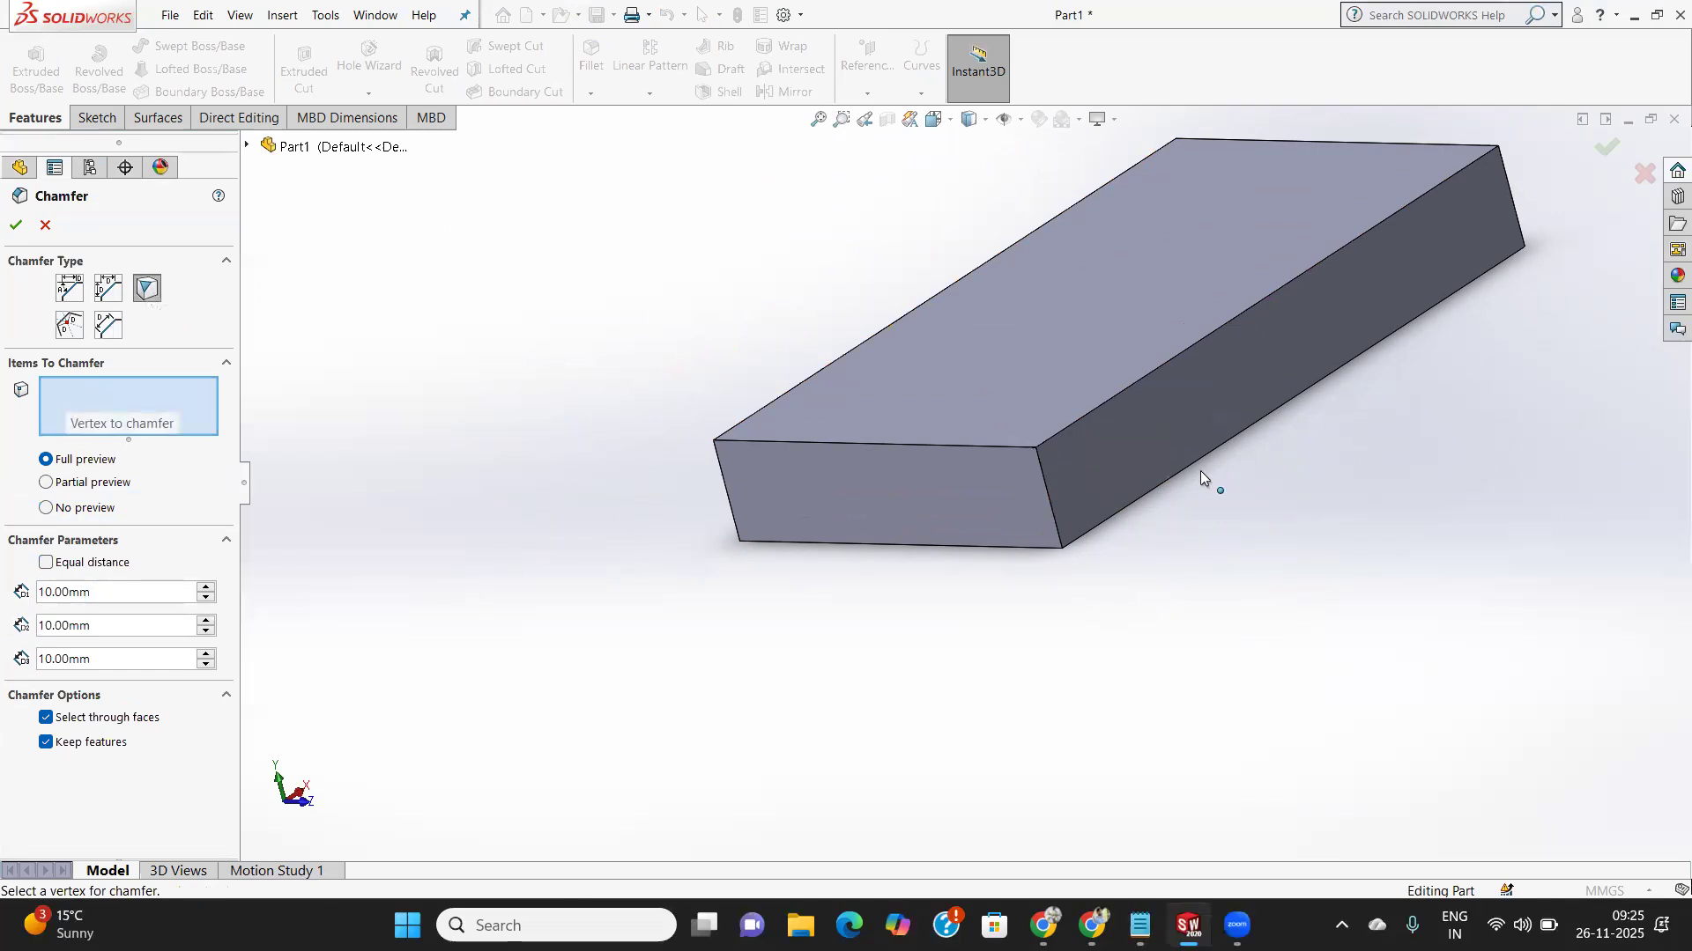
{"action": "left_click", "coordinate": [1036, 446]}
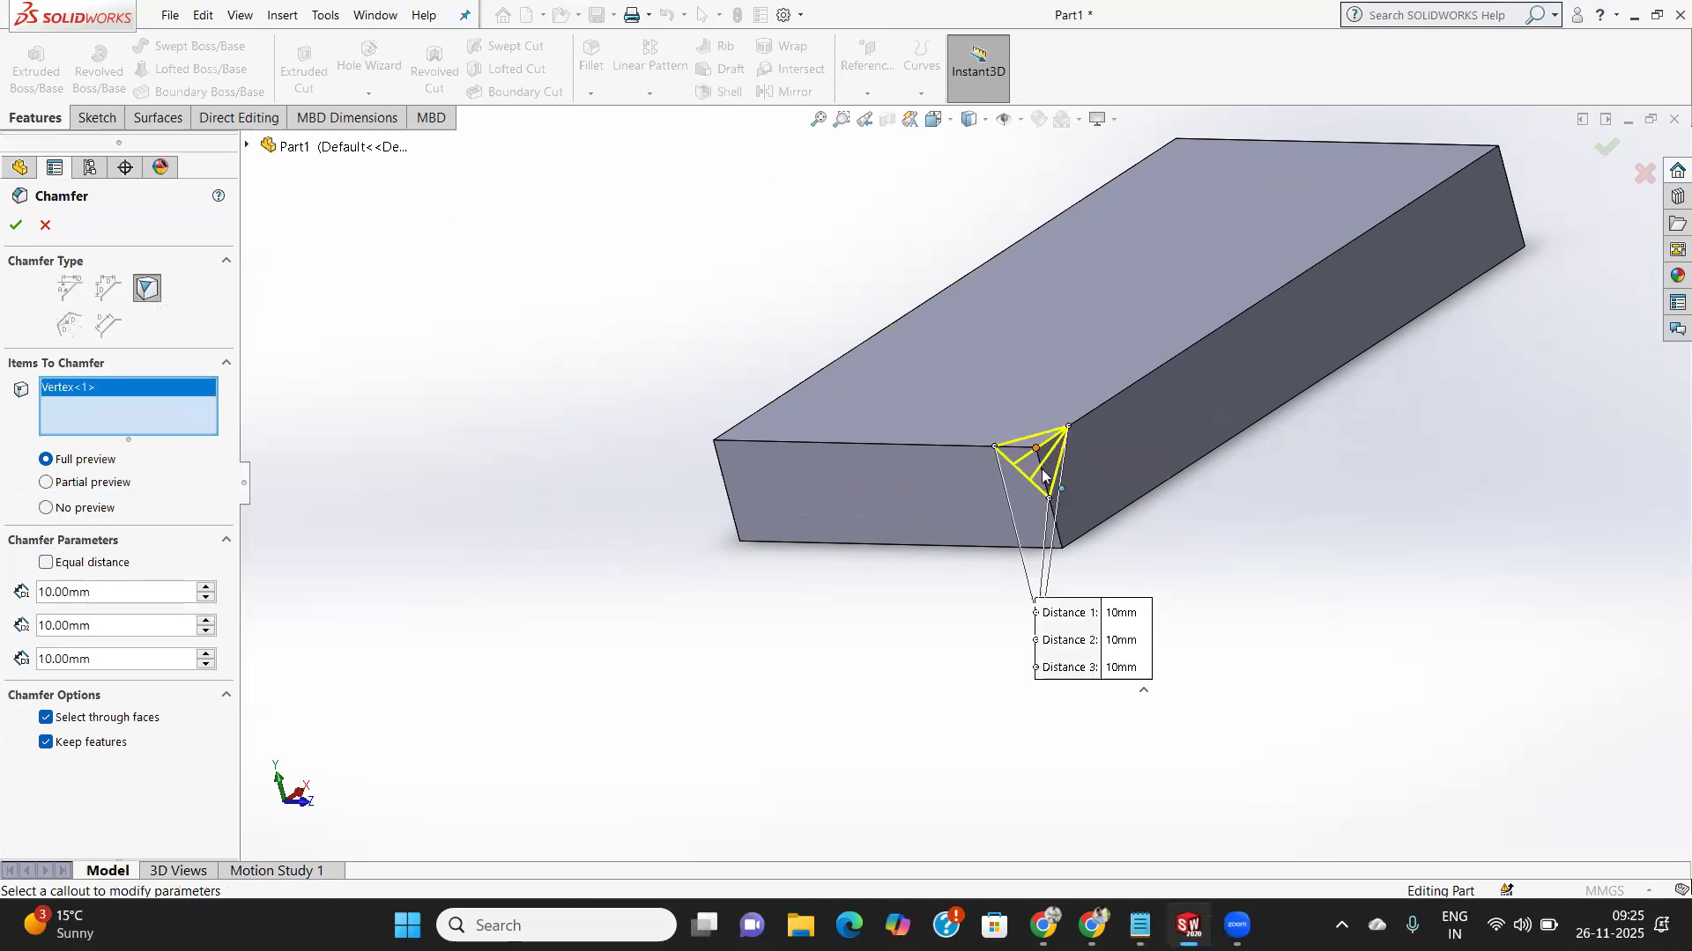
{"action": "scroll", "coordinate": [1042, 467], "scroll_direction": "down", "scroll_amount": 1}
{"action": "scroll", "coordinate": [1042, 467], "scroll_direction": "down", "scroll_amount": 4}
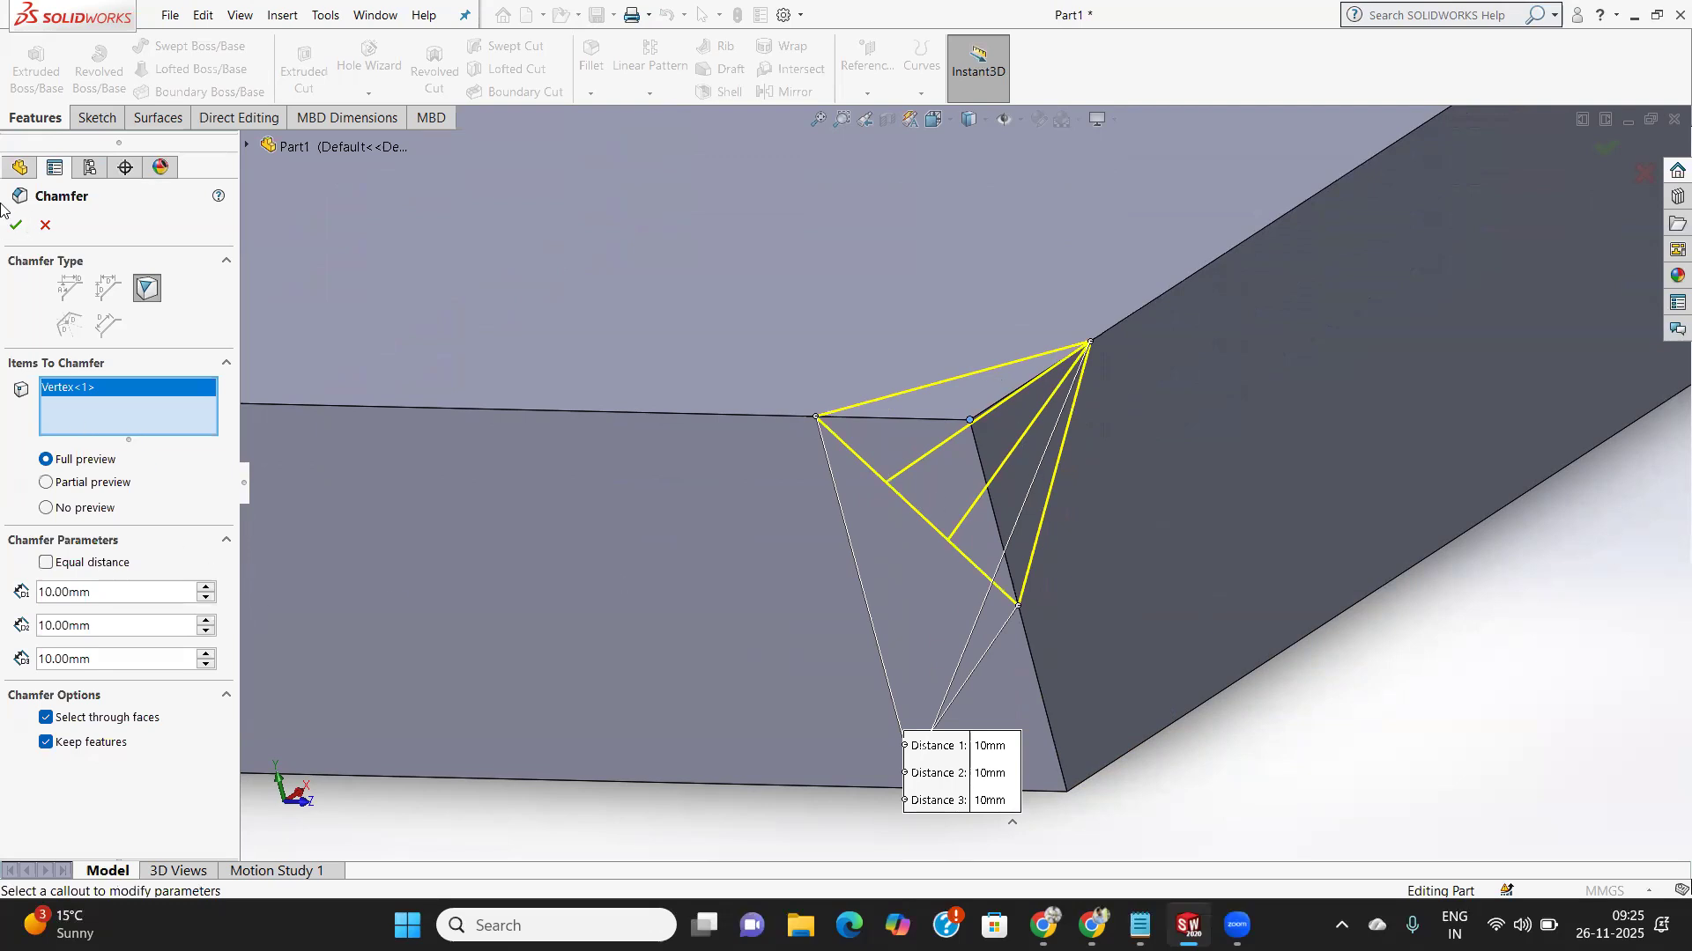
{"action": "left_click", "coordinate": [16, 225]}
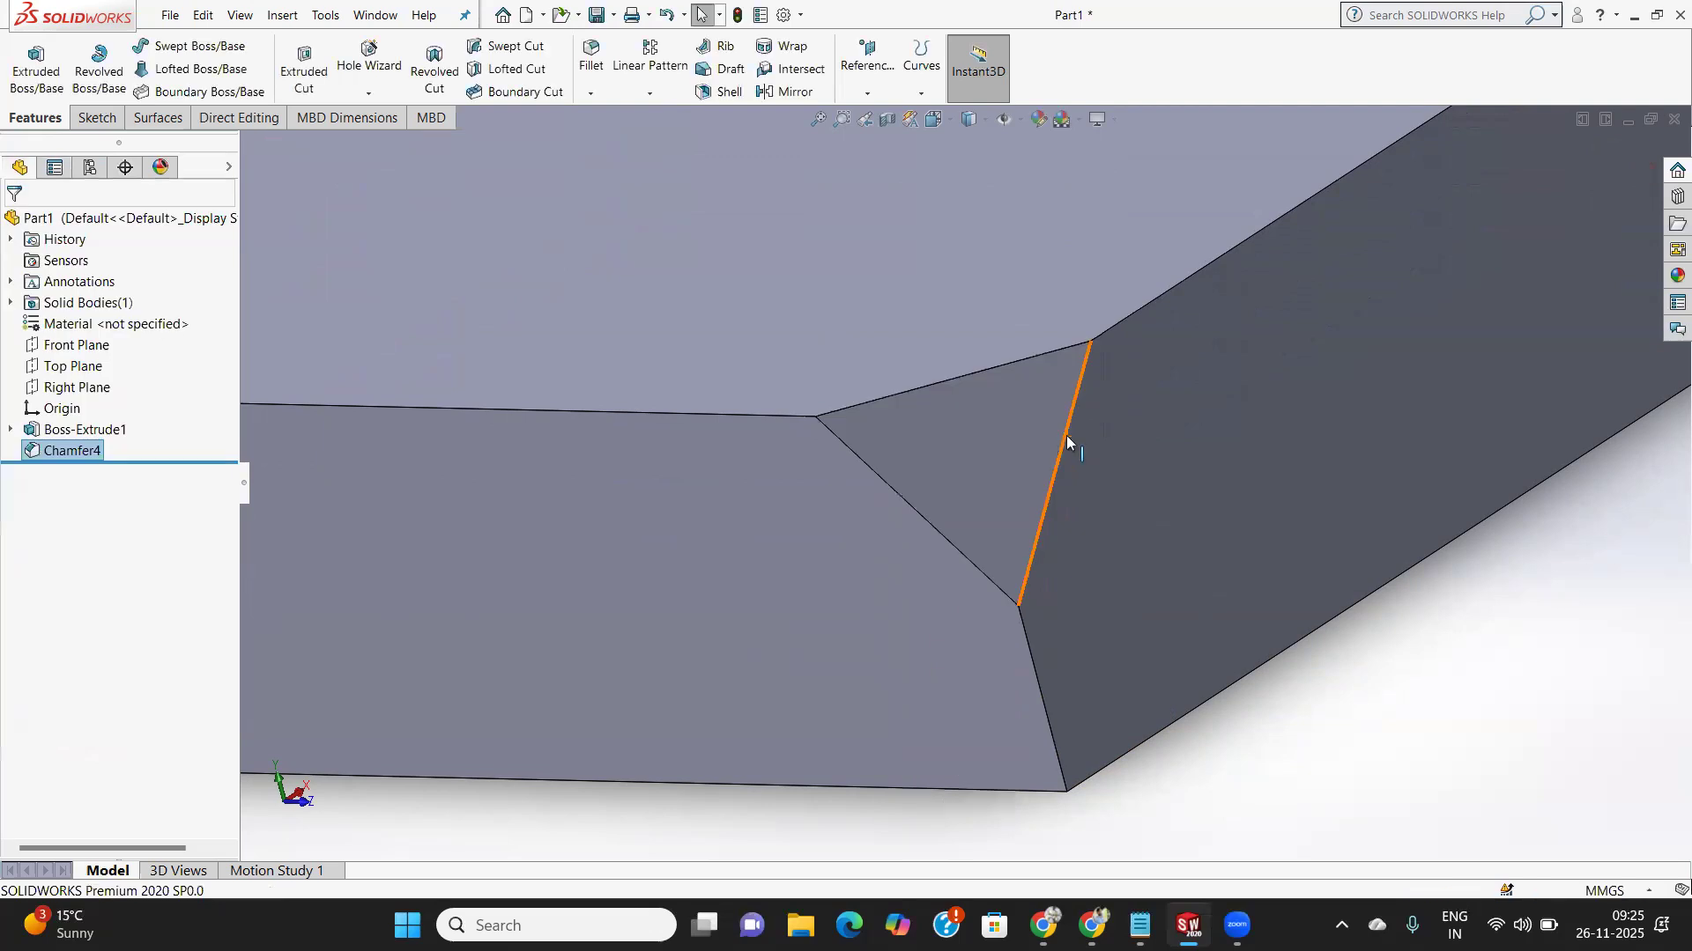
{"action": "scroll", "coordinate": [998, 457], "scroll_direction": "up", "scroll_amount": 6}
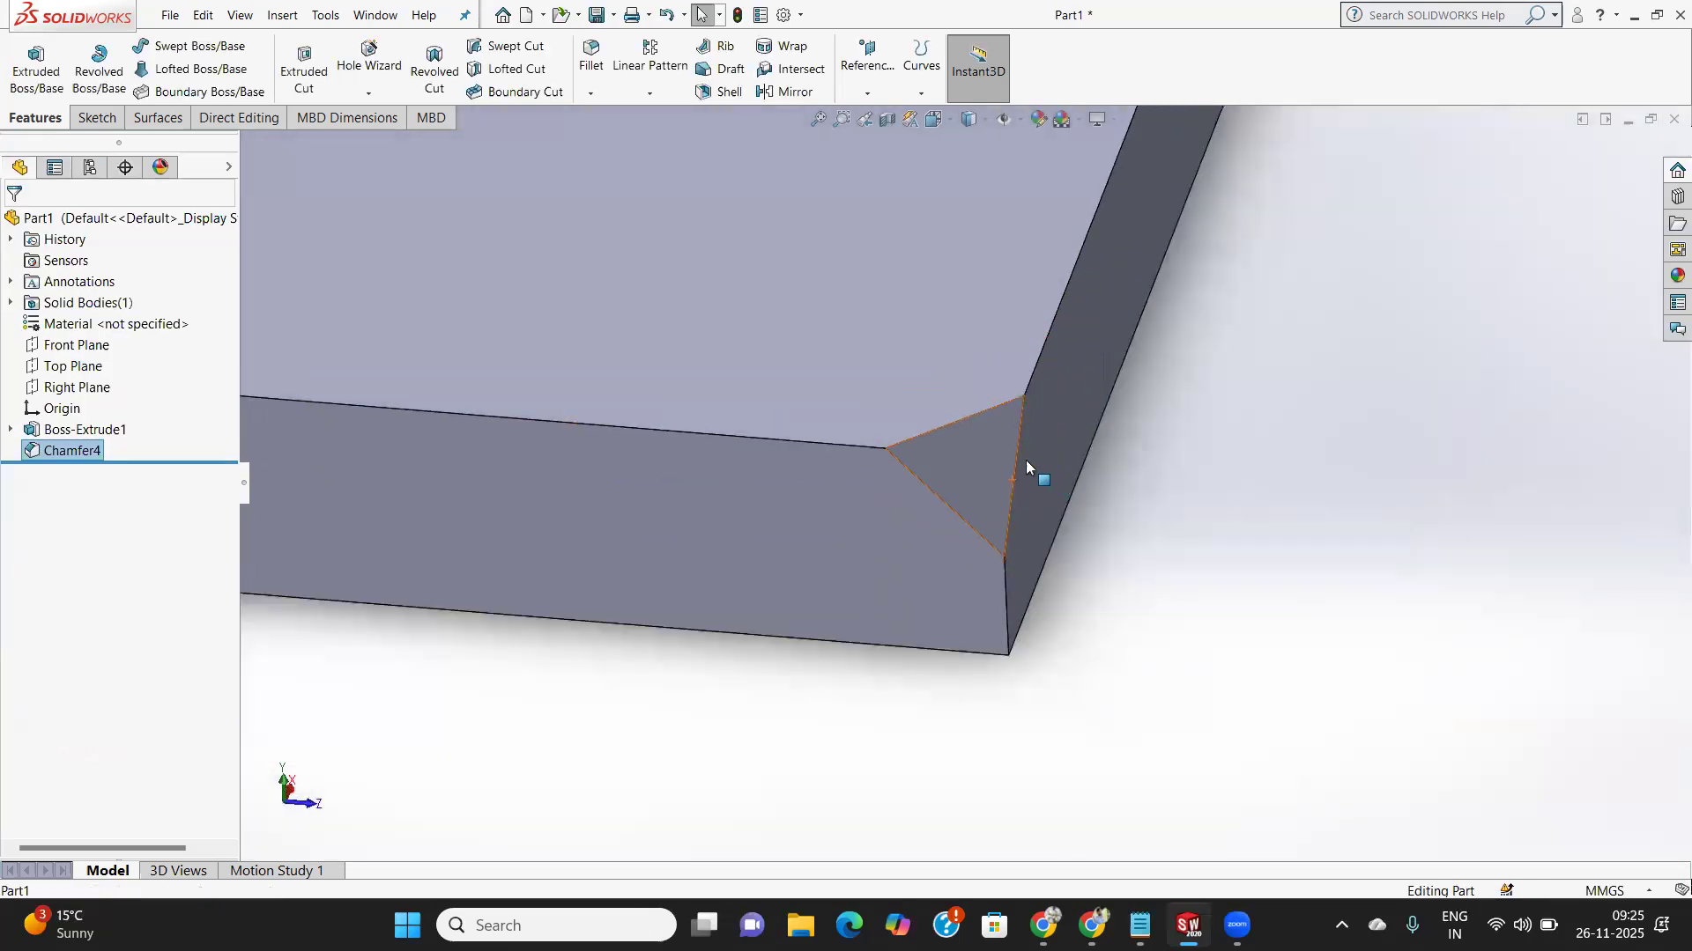
{"action": "scroll", "coordinate": [955, 464], "scroll_direction": "down", "scroll_amount": 2}
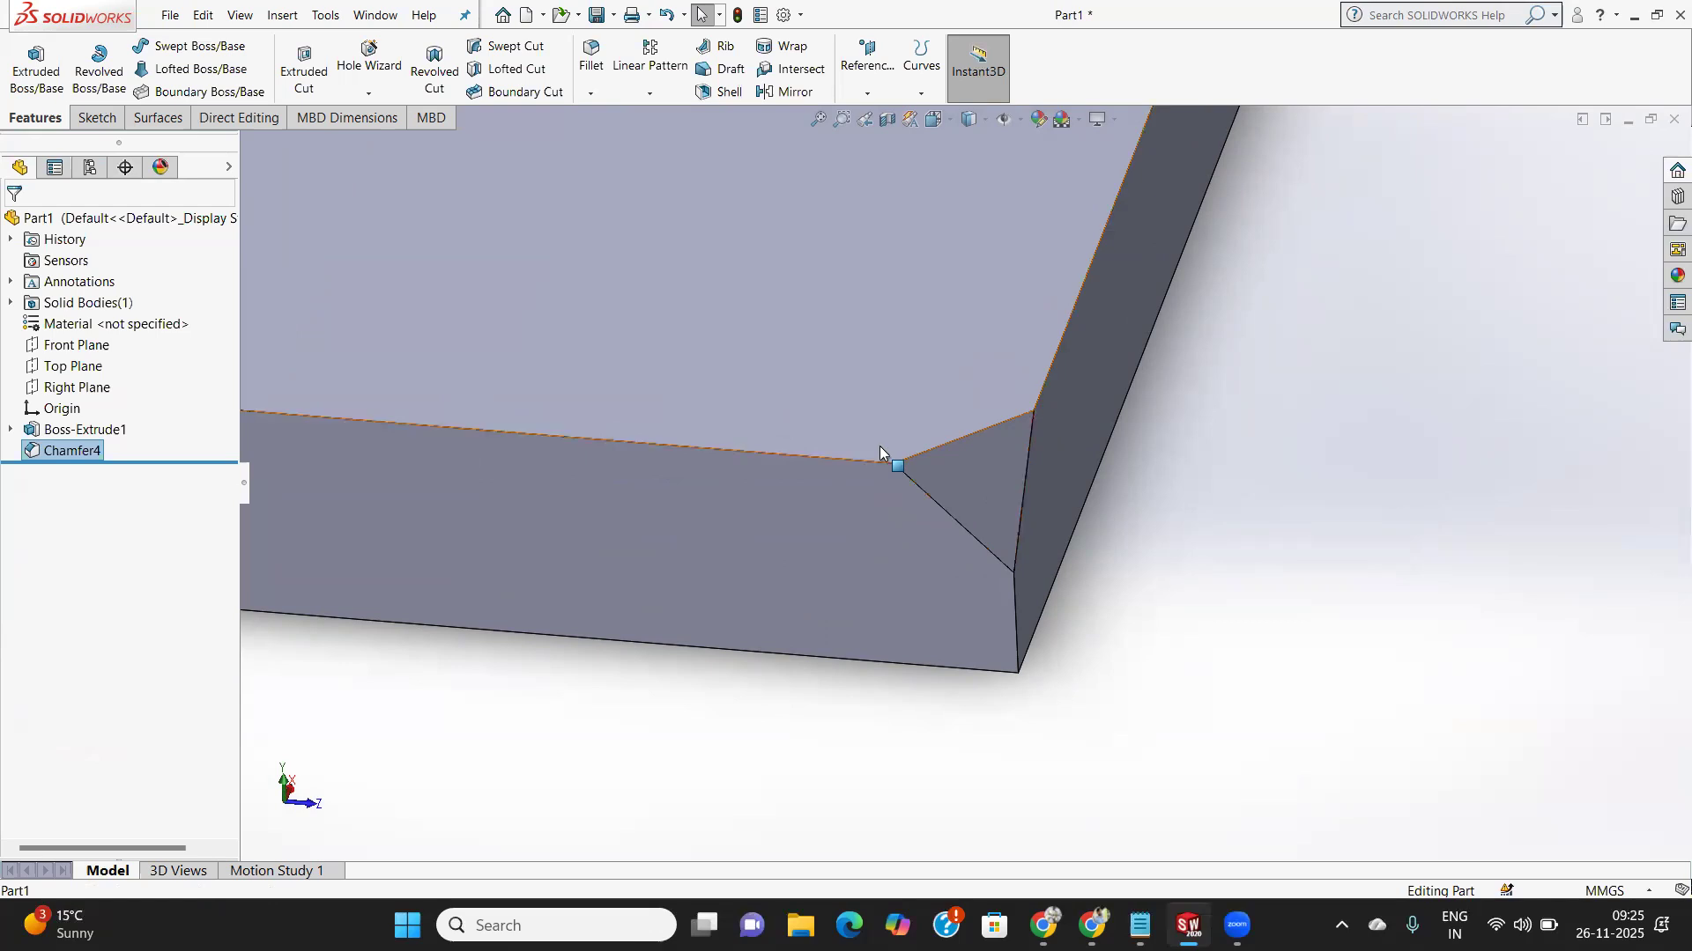
{"action": "scroll", "coordinate": [1007, 485], "scroll_direction": "down", "scroll_amount": 2}
{"action": "scroll", "coordinate": [1008, 493], "scroll_direction": "up", "scroll_amount": 4}
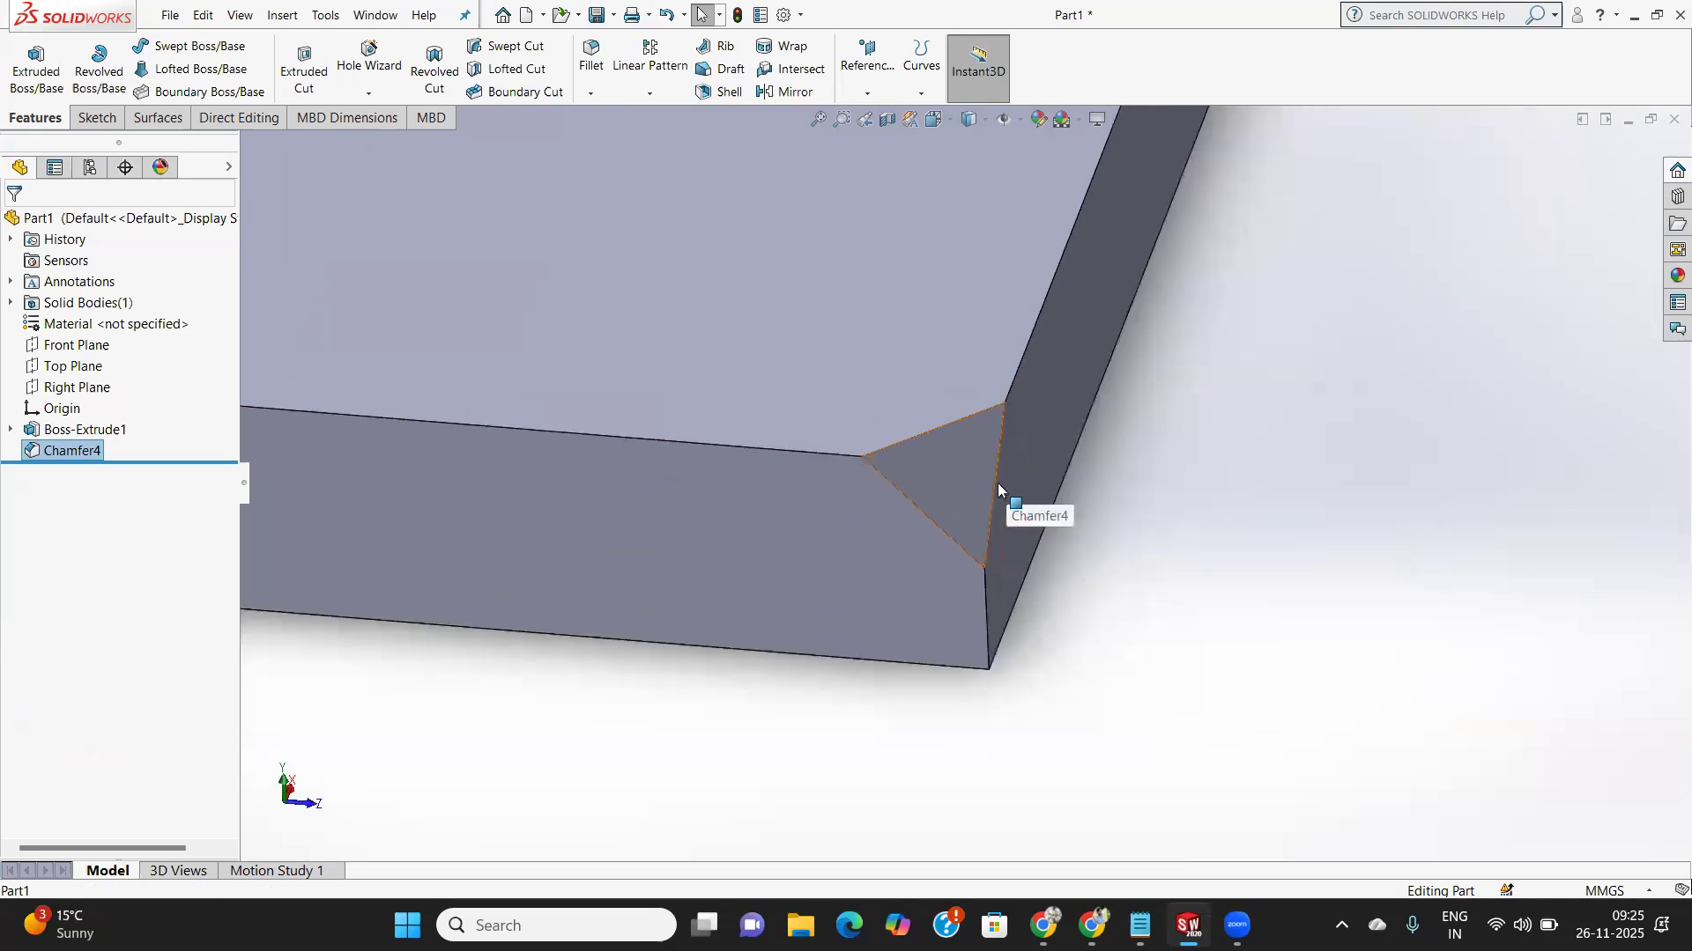
Delete the vertex chamfer from the block's upper corner.
{"action": "right_click", "coordinate": [76, 453]}
{"action": "left_click", "coordinate": [141, 563]}
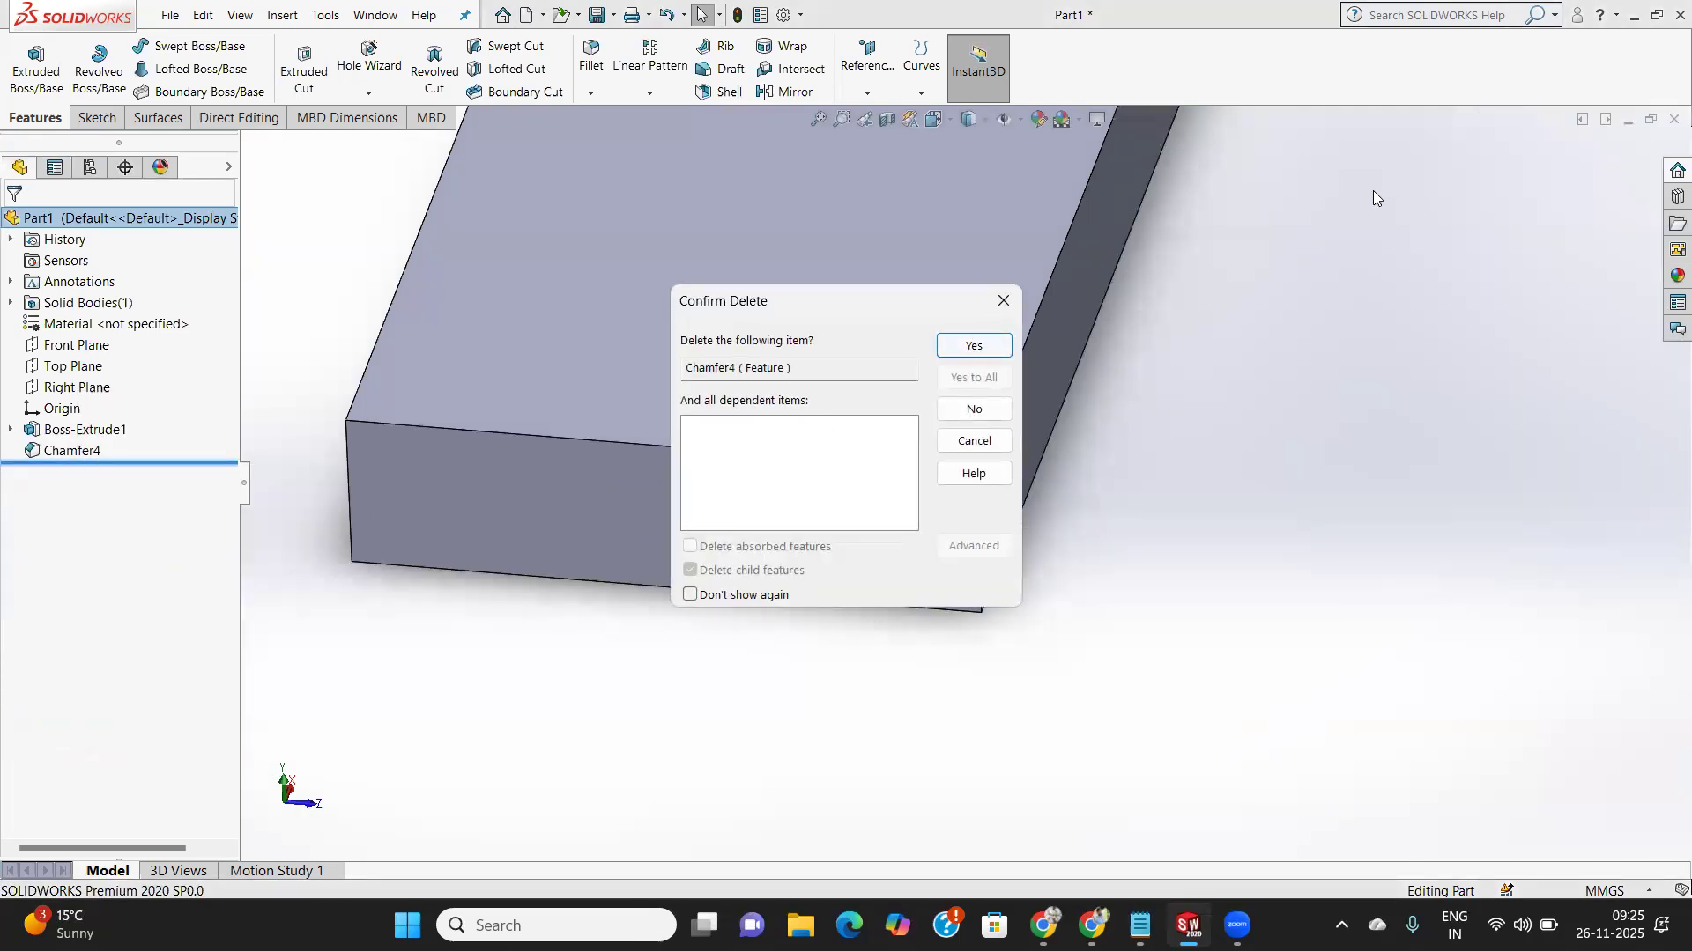
{"action": "left_click", "coordinate": [955, 349]}
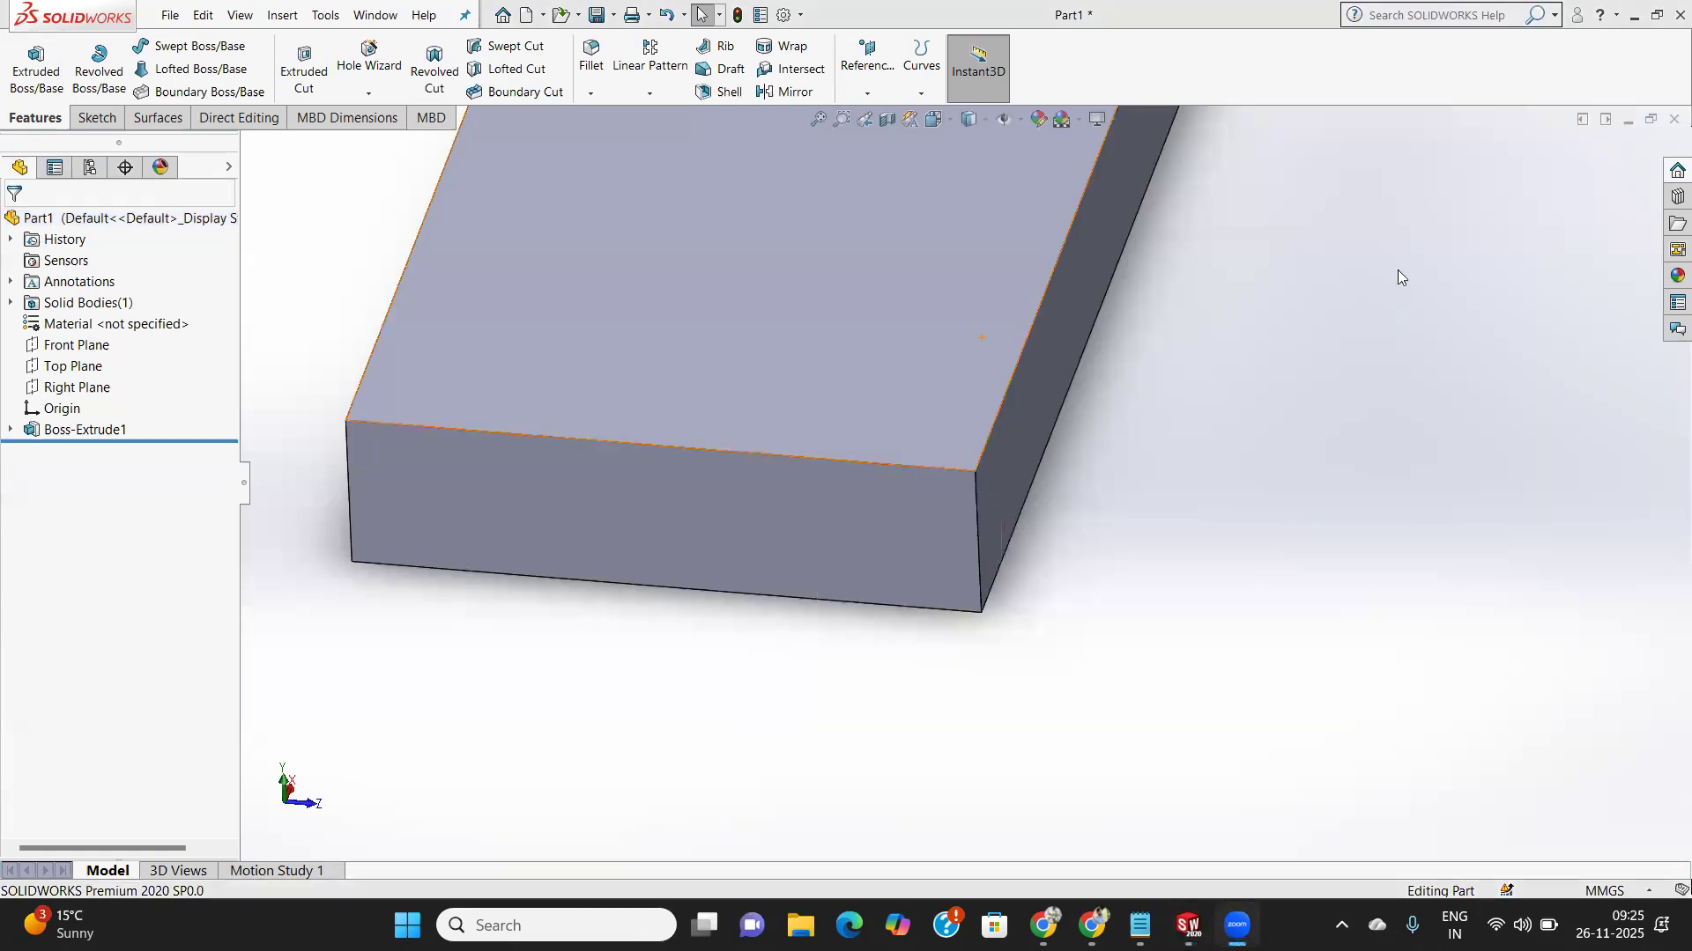
Start another Vertex chamfer on the upper corner where the left end meets the front long face.
{"action": "left_click", "coordinate": [595, 56]}
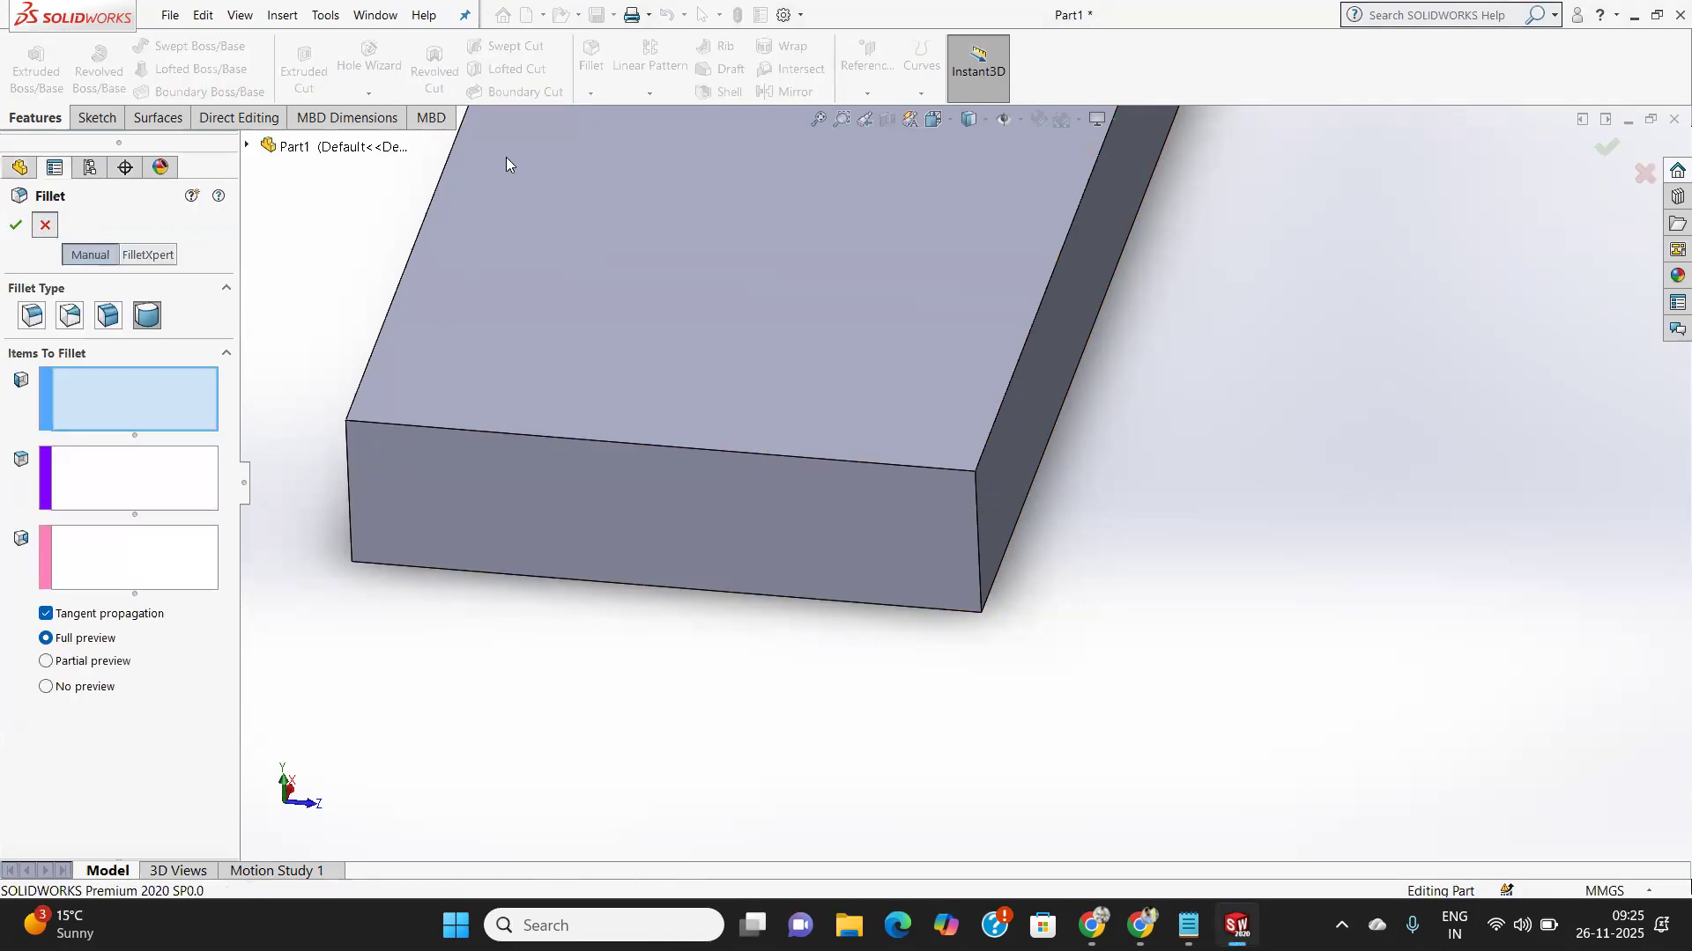
{"action": "key", "text": "Escape"}
{"action": "left_click", "coordinate": [591, 95]}
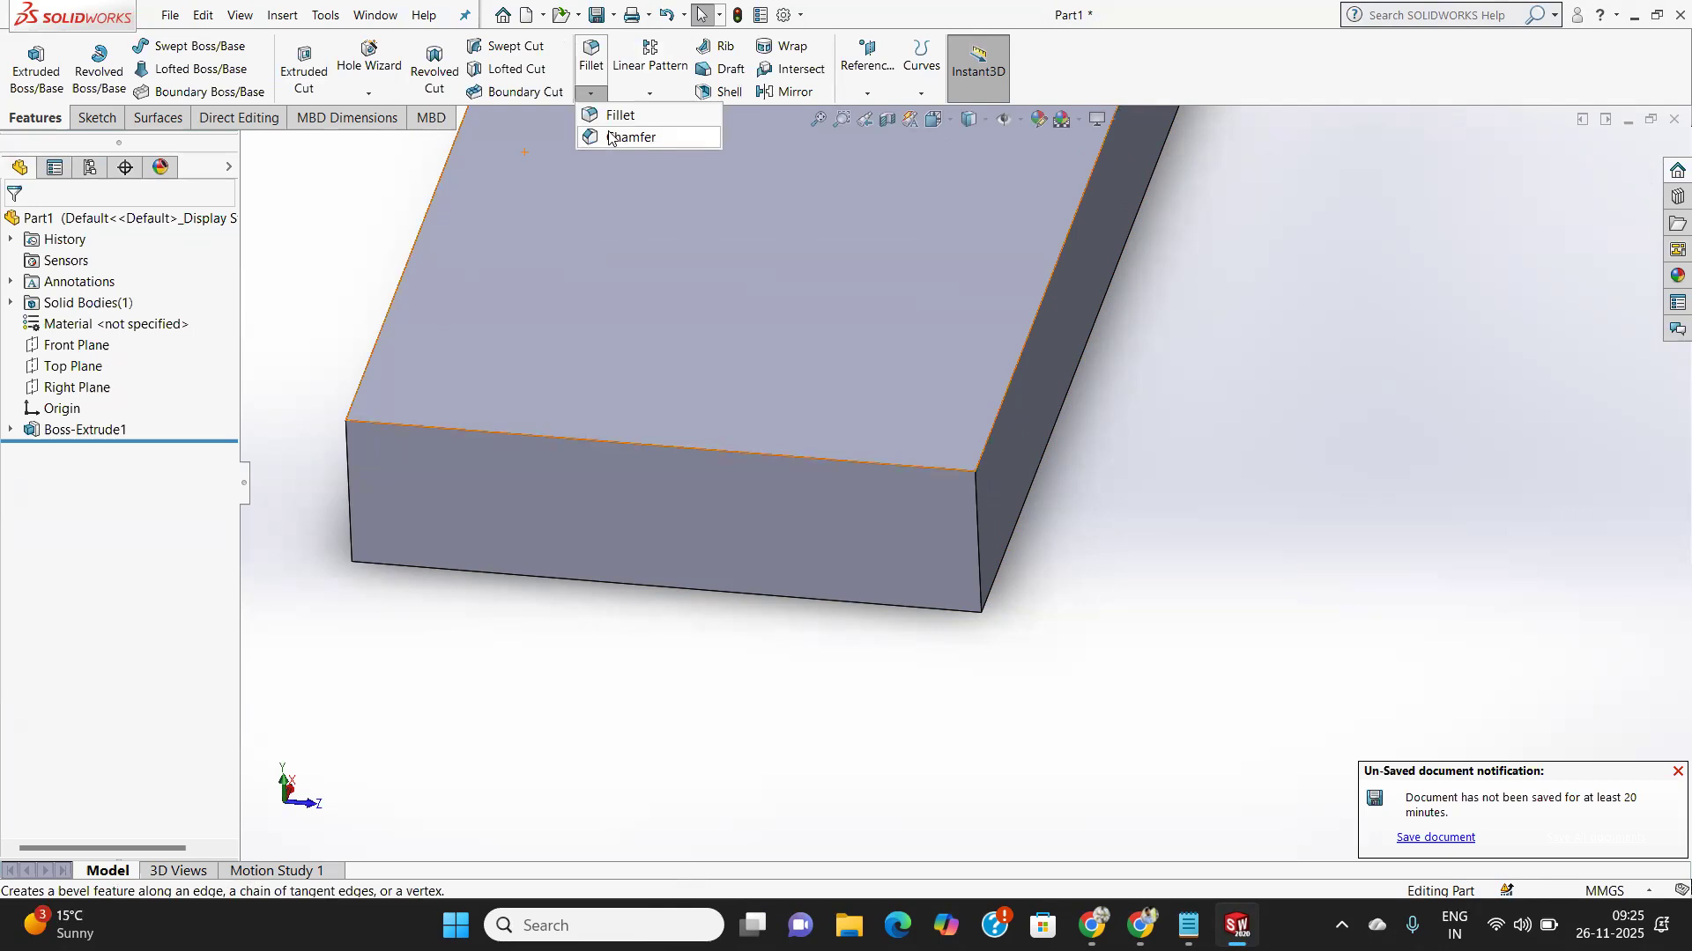
{"action": "left_click", "coordinate": [617, 138]}
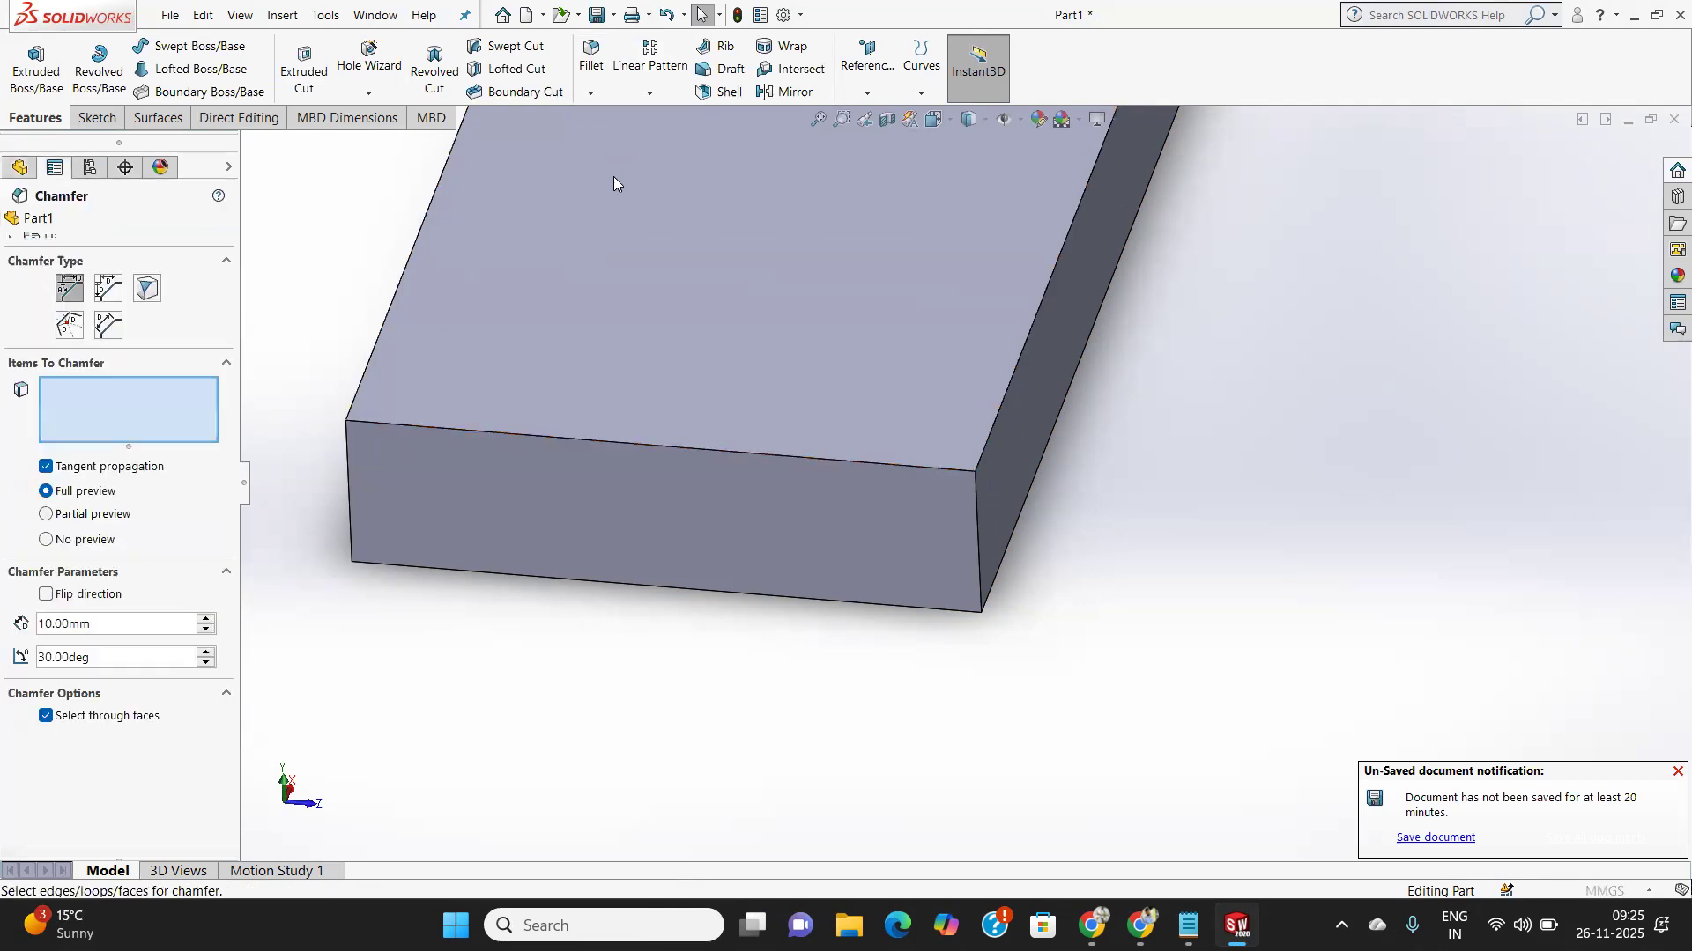
{"action": "left_click", "coordinate": [136, 289]}
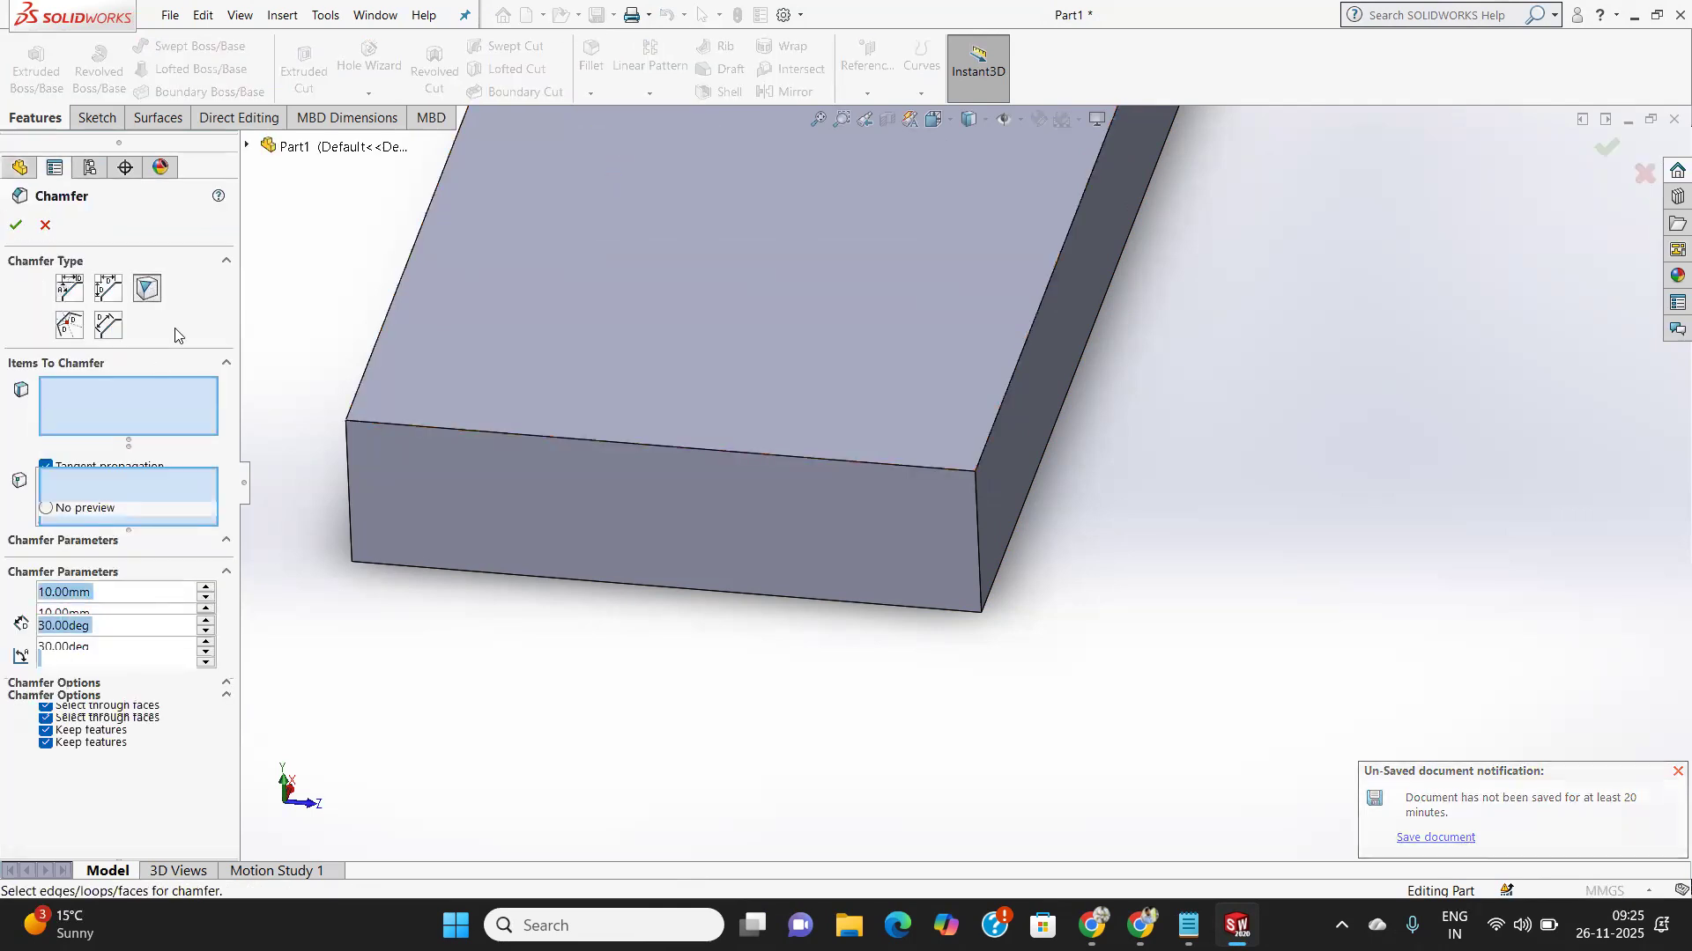
{"action": "scroll", "coordinate": [971, 571], "scroll_direction": "down", "scroll_amount": 1}
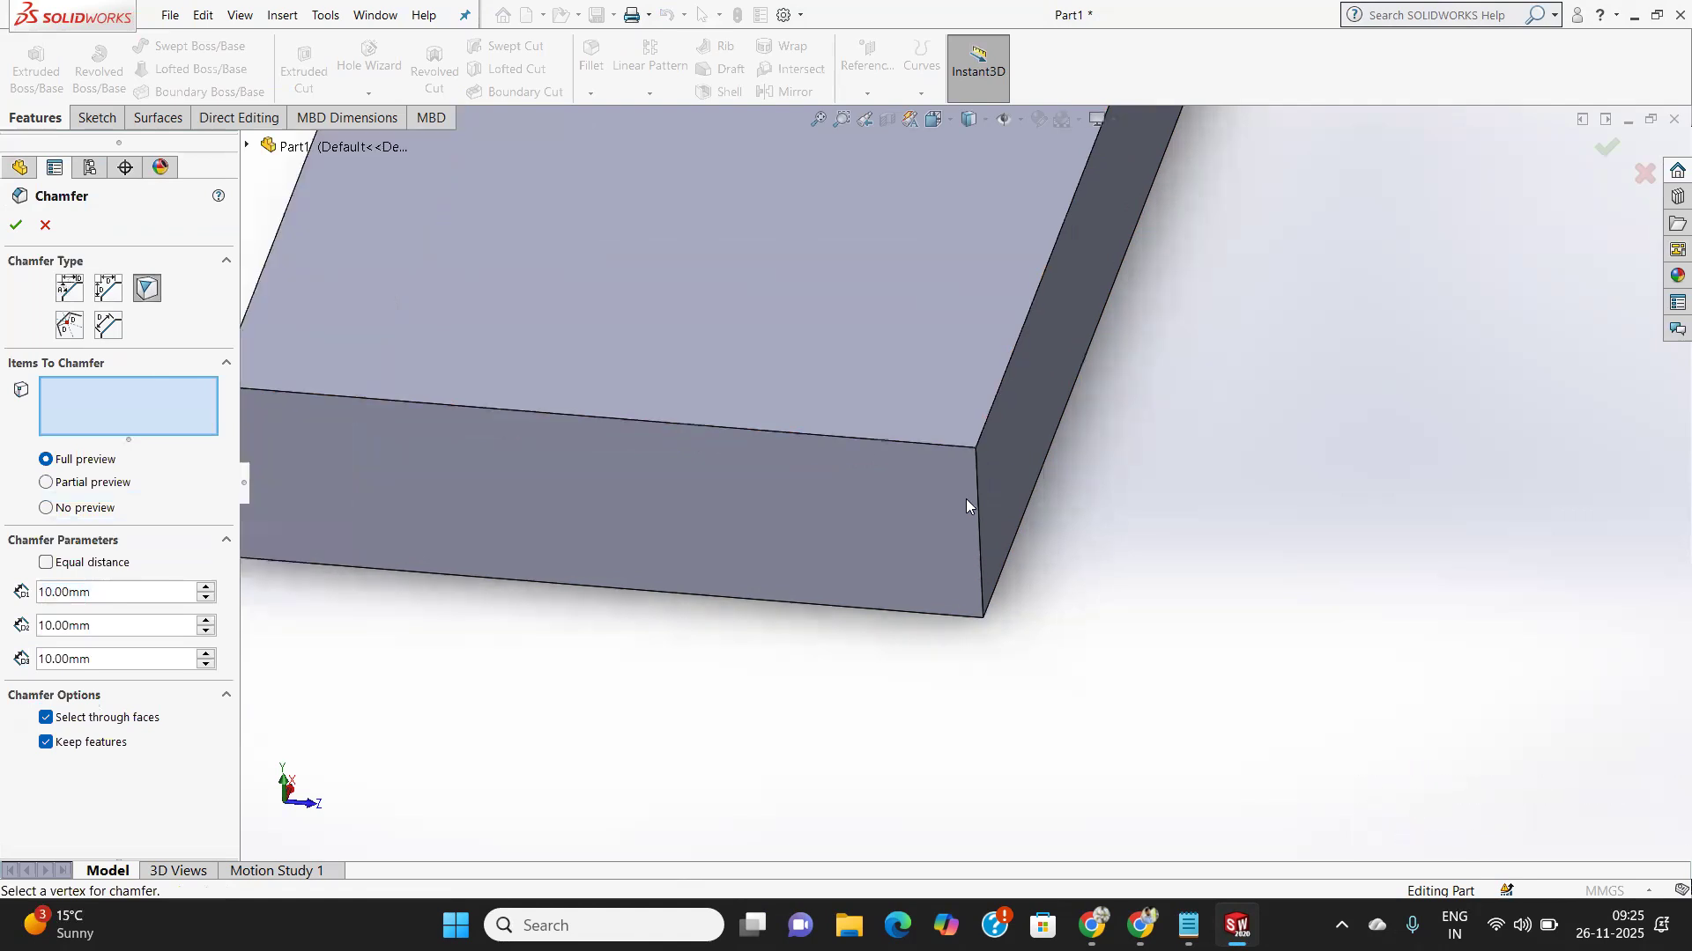
{"action": "left_click", "coordinate": [976, 449]}
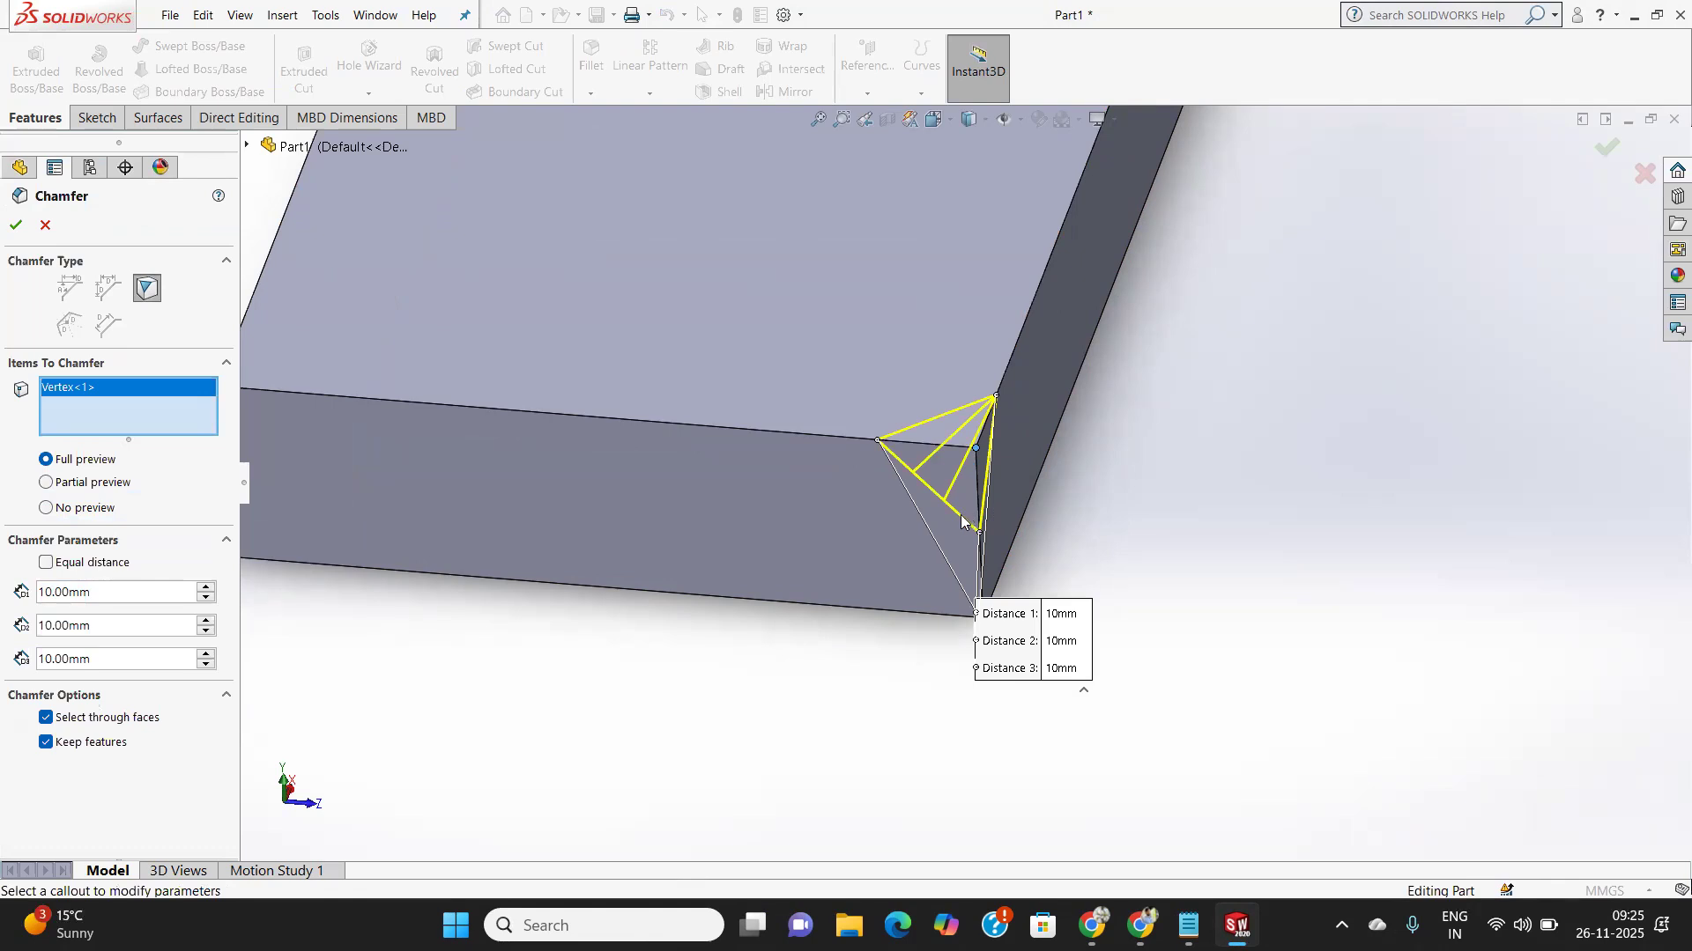
Set the vertex chamfer's second distance to 15 mm and third distance to 20 mm, and apply it to the block's corner.
{"action": "left_click", "coordinate": [107, 630]}
{"action": "type", "text": "15"}
{"action": "key", "text": "Return"}
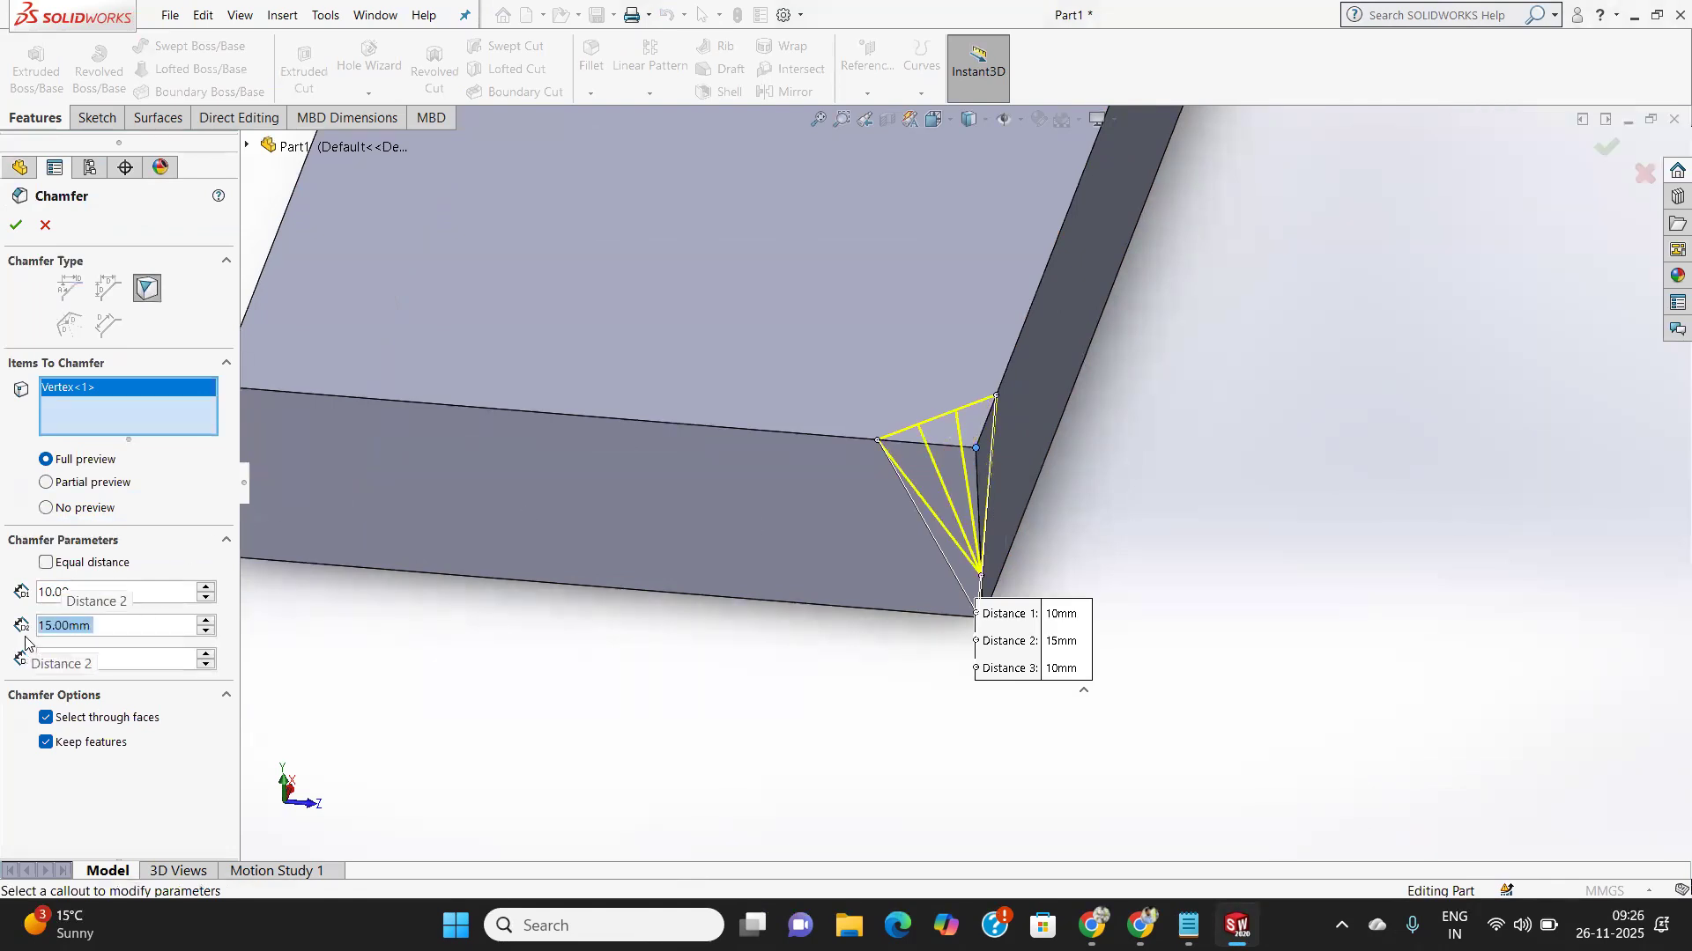
{"action": "left_click", "coordinate": [107, 658]}
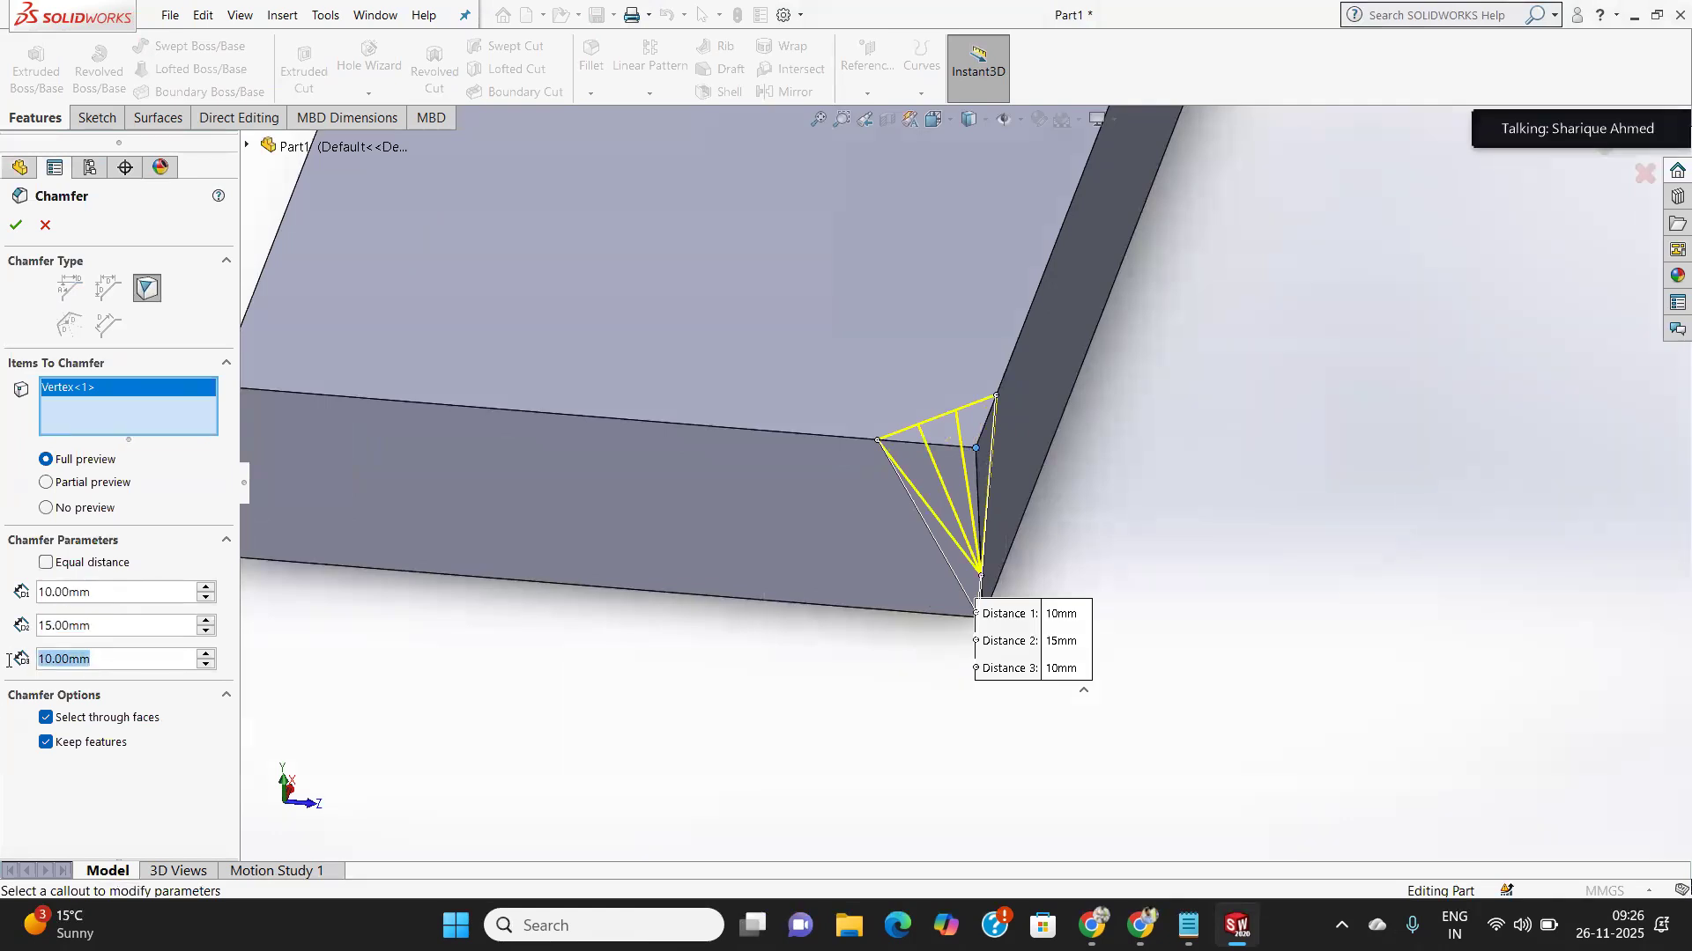
{"action": "type", "text": "20"}
{"action": "key", "text": "Return"}
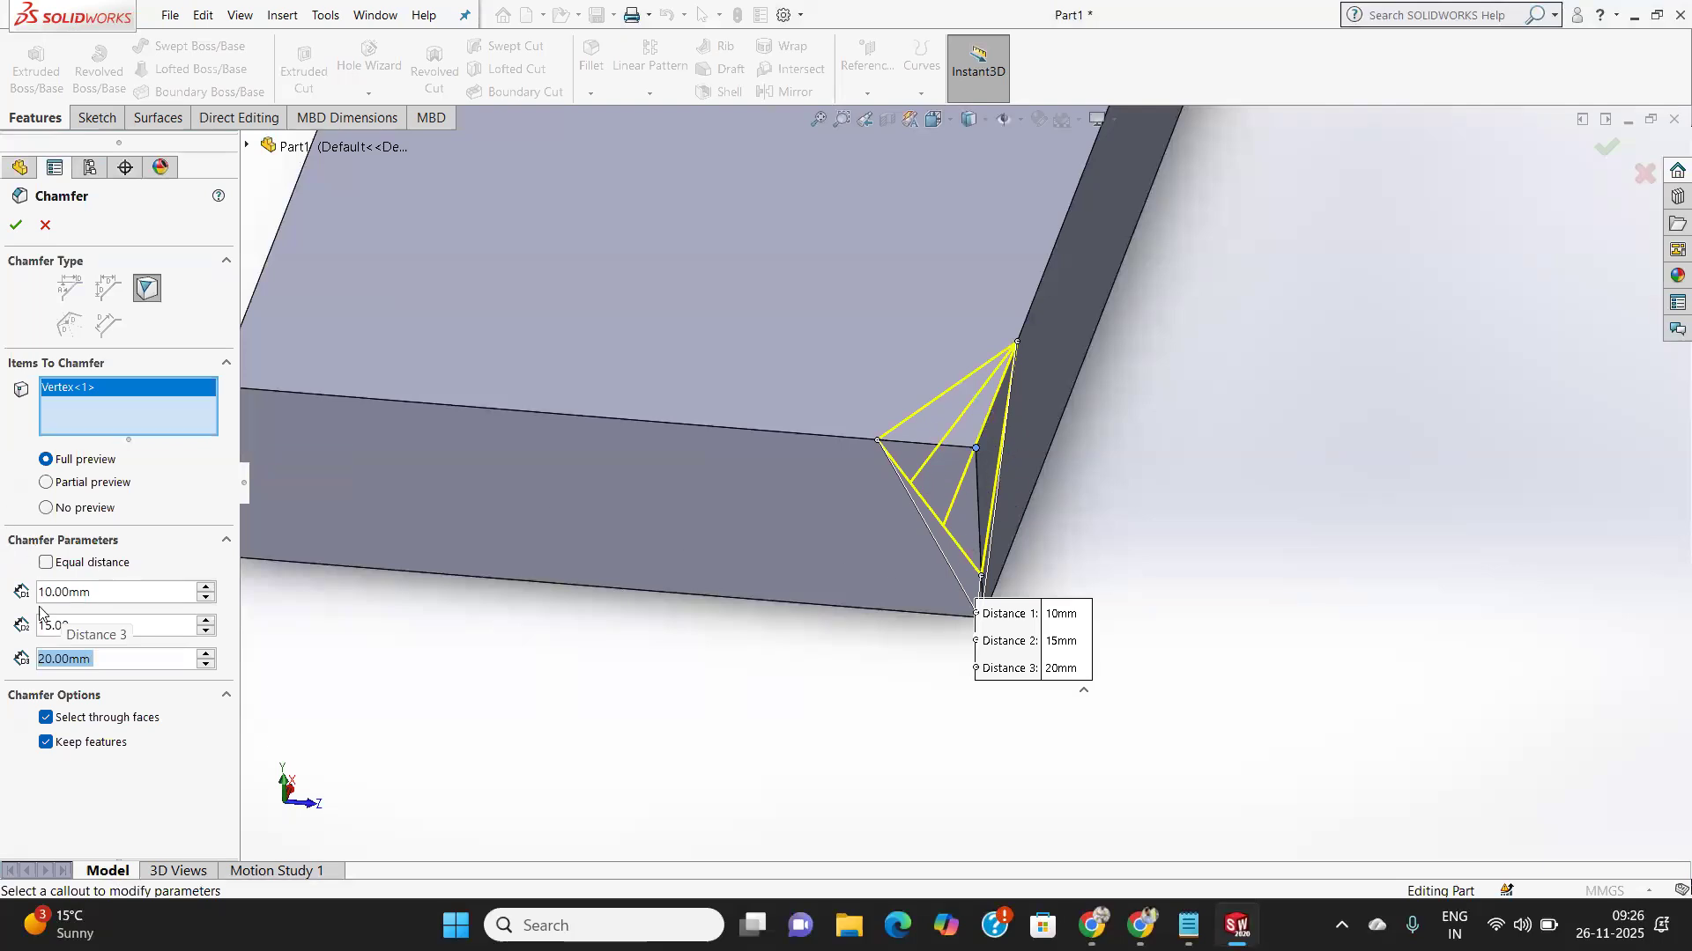
{"action": "left_click", "coordinate": [16, 224]}
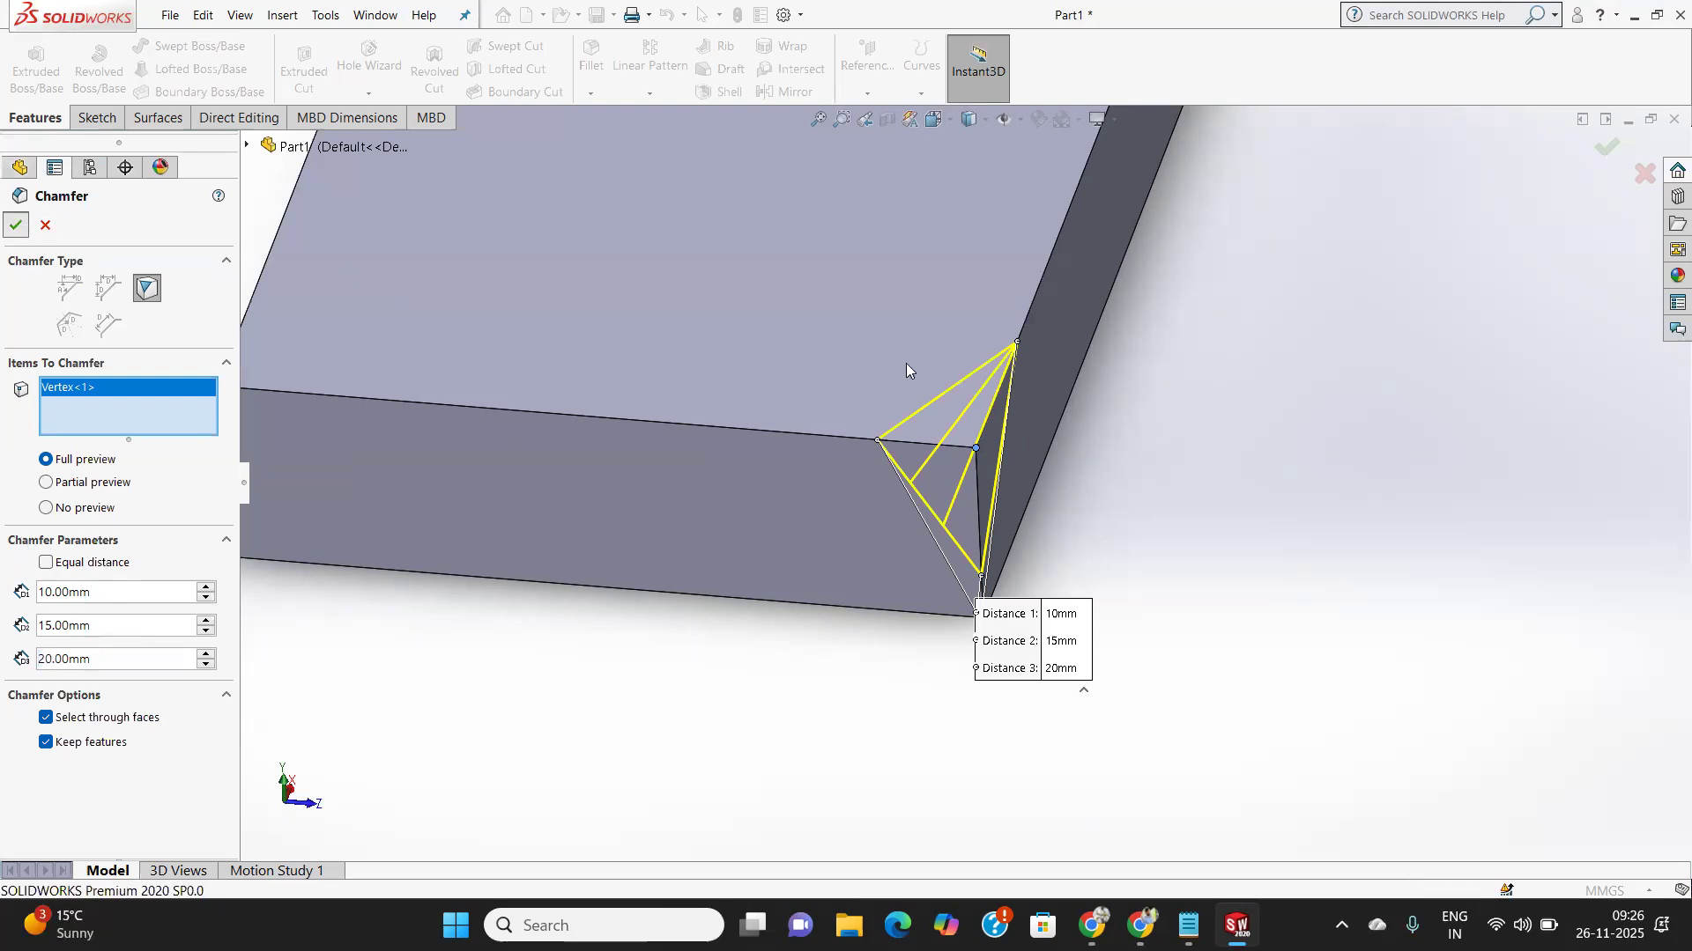
{"action": "middle_click_drag", "start_coordinate": [1035, 484], "coordinate": [898, 442]}
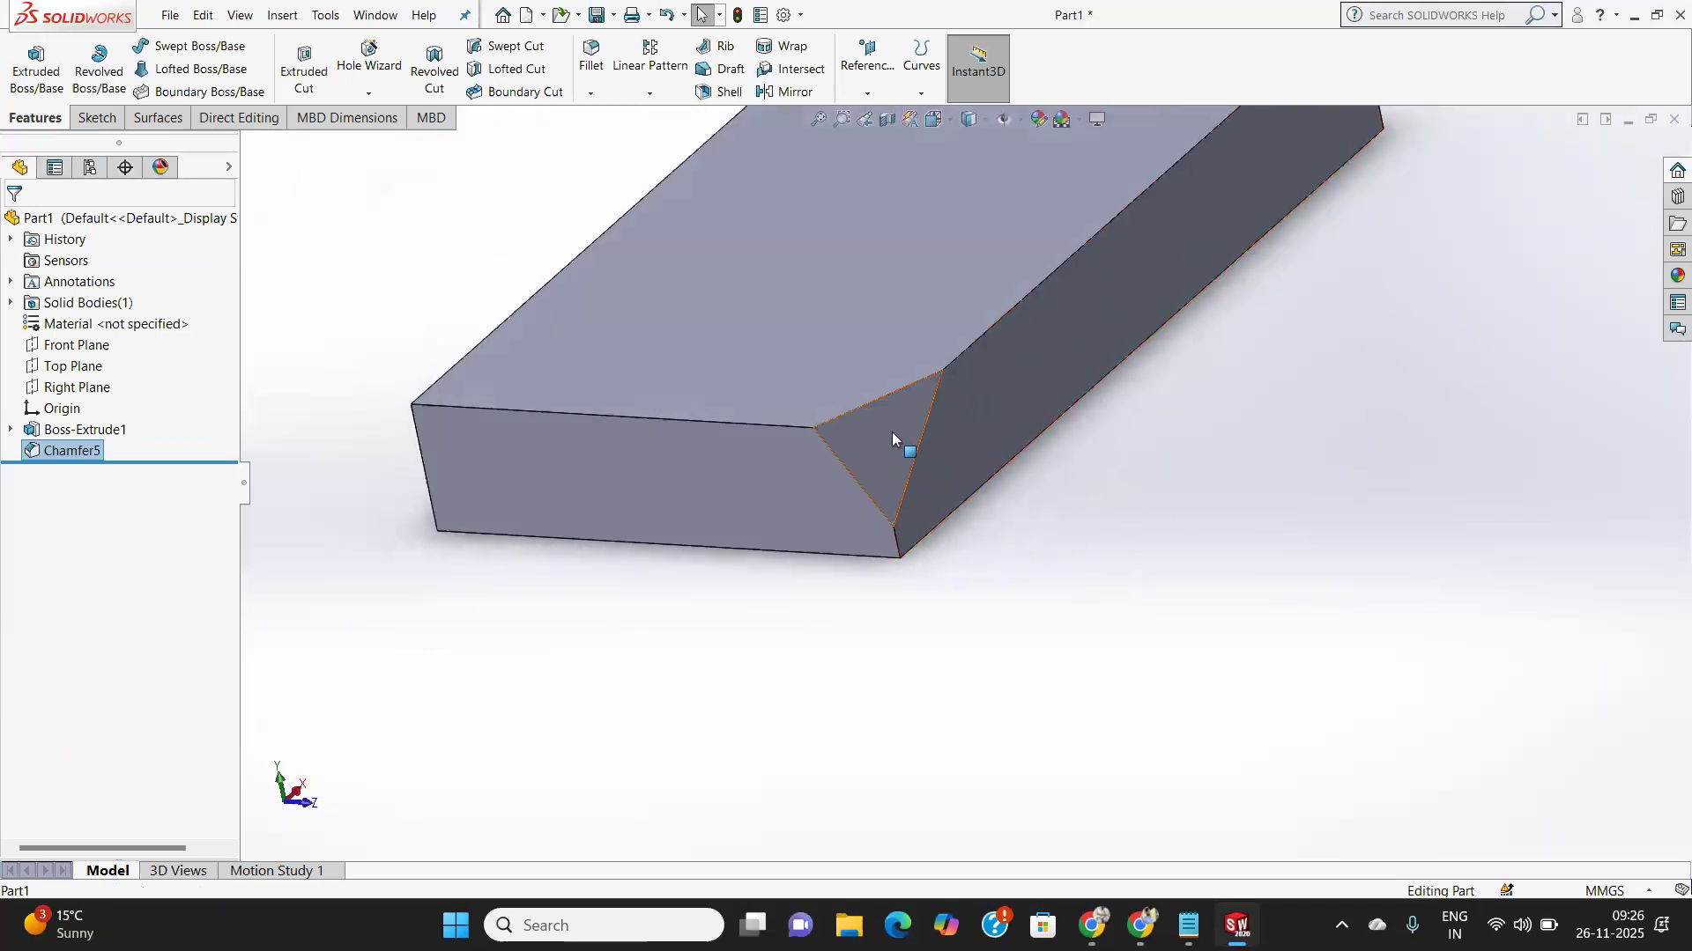
Delete the unequal-distance vertex chamfer from the block's upper corner.
{"action": "right_click", "coordinate": [88, 455]}
{"action": "left_click", "coordinate": [152, 563]}
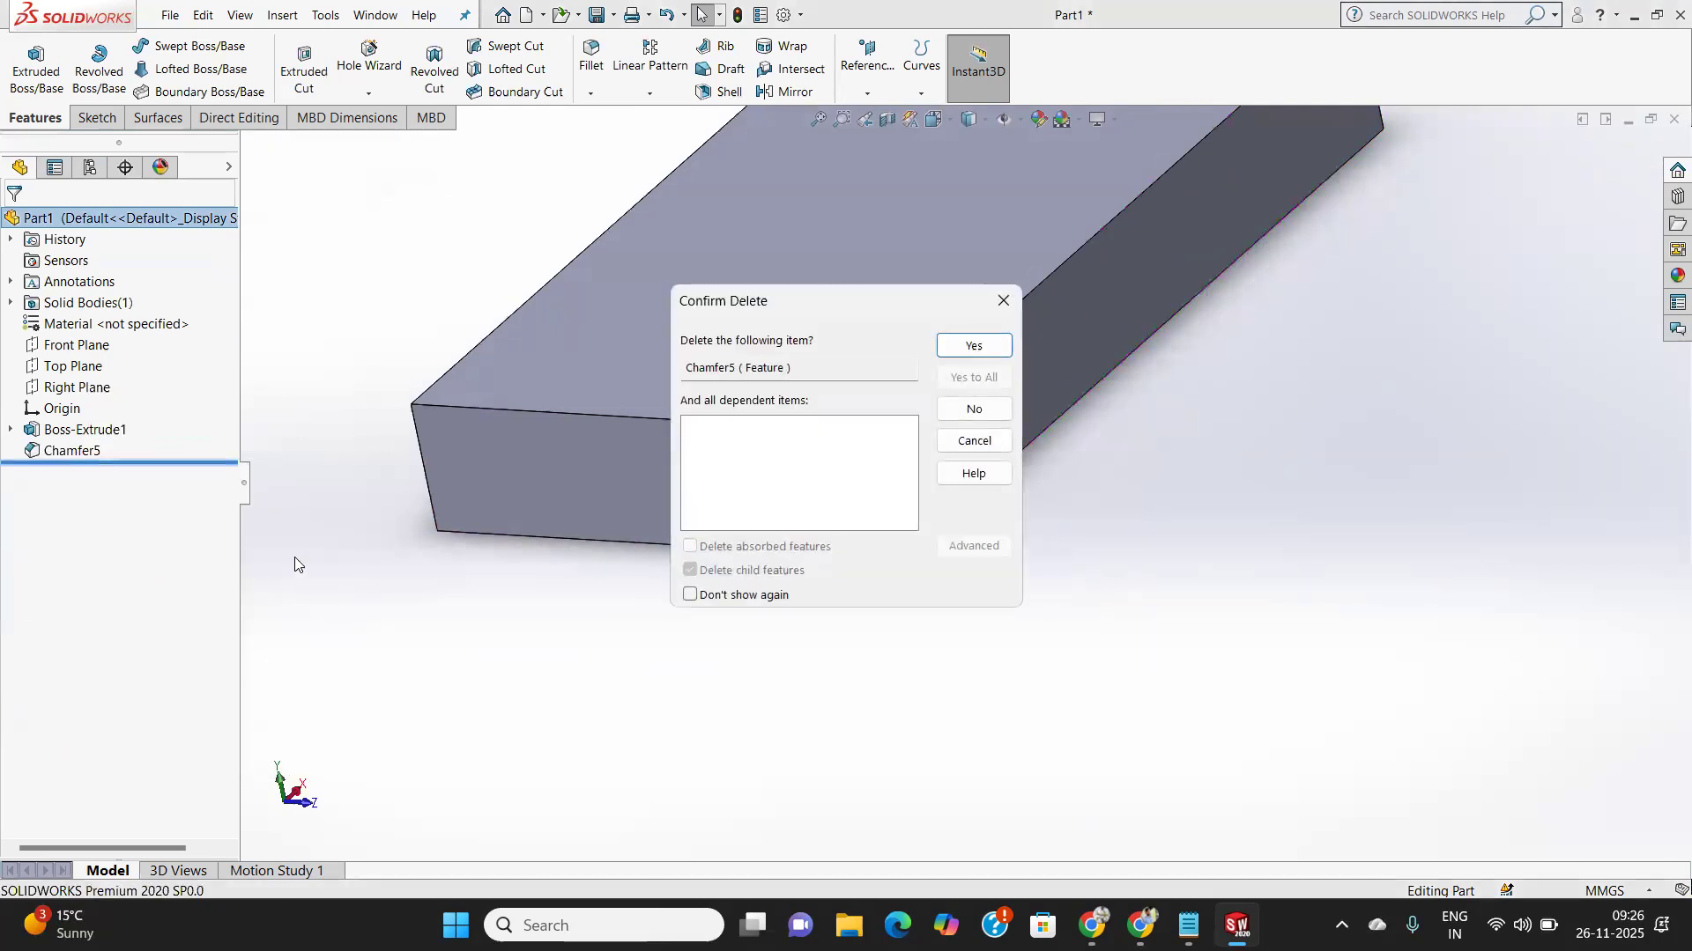
{"action": "left_click", "coordinate": [989, 354]}
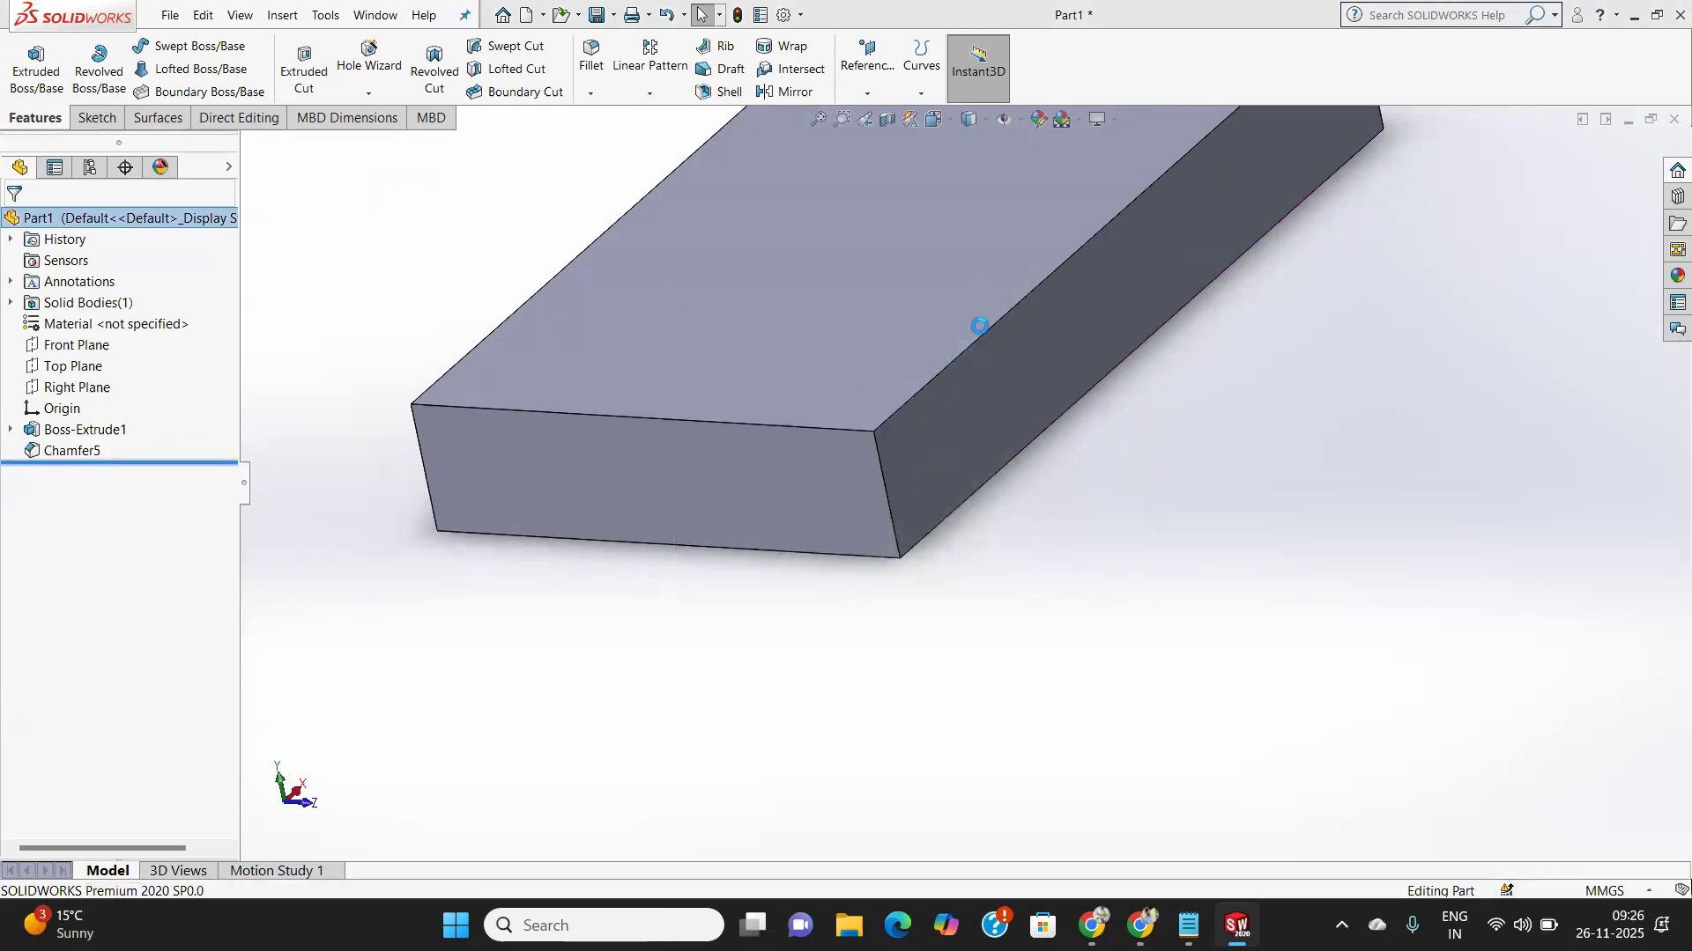
Start an Offset Face chamfer on the vertical corner edge between the block's end face and long side face.
{"action": "left_click", "coordinate": [590, 95]}
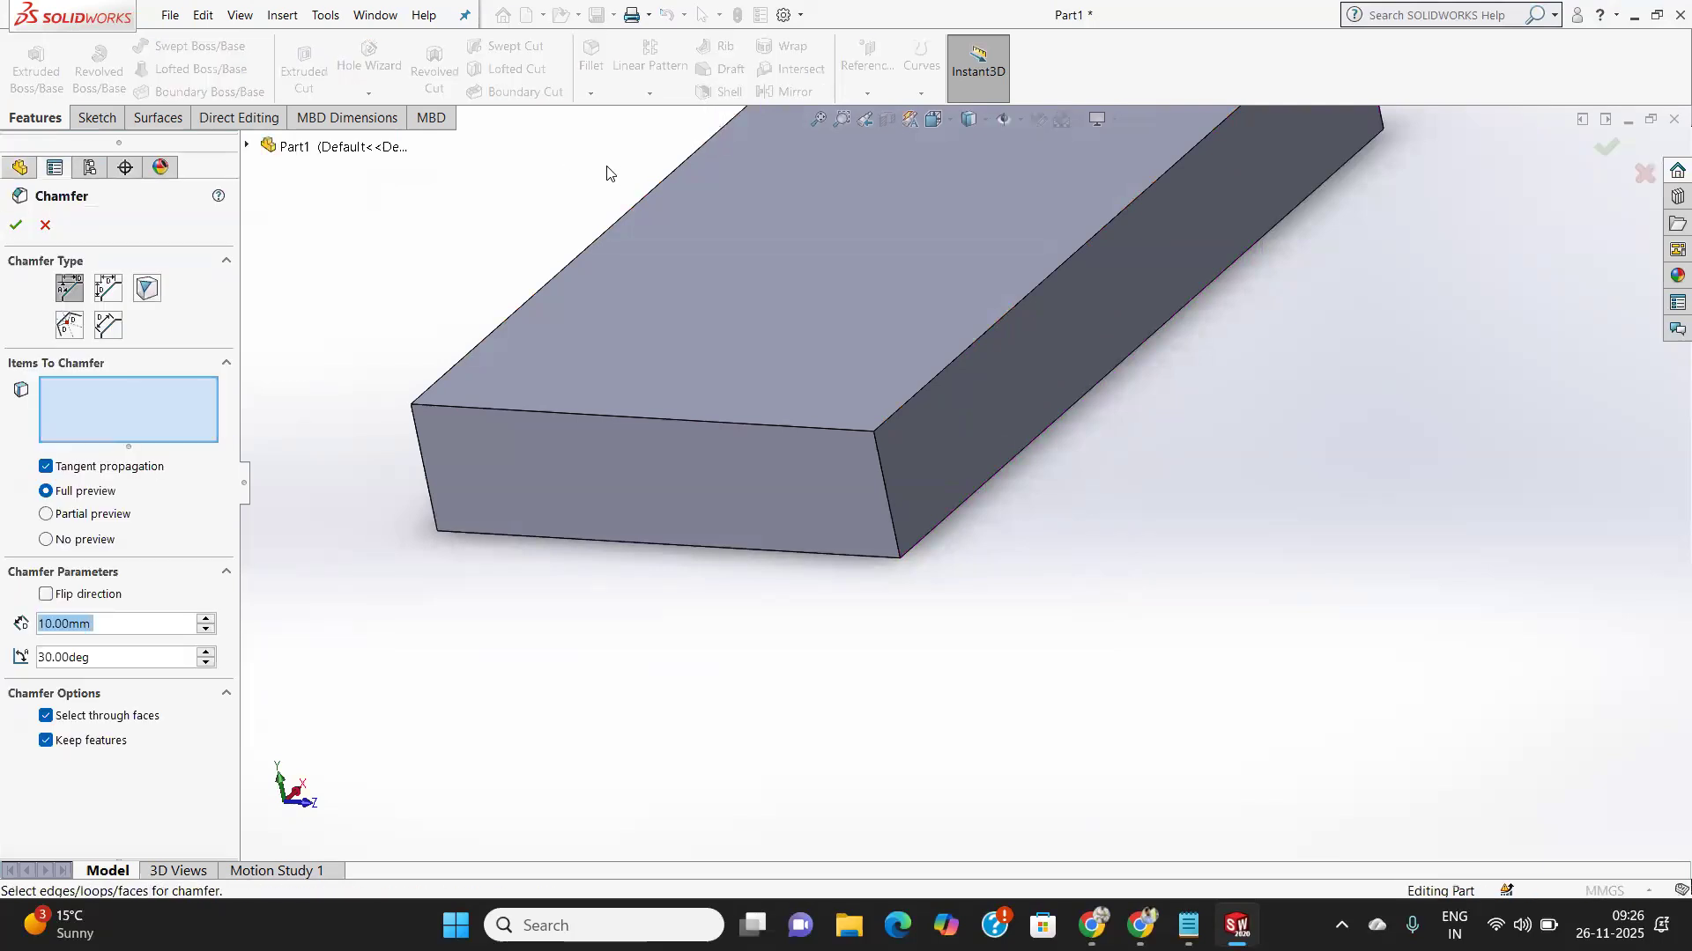
{"action": "left_click", "coordinate": [68, 326]}
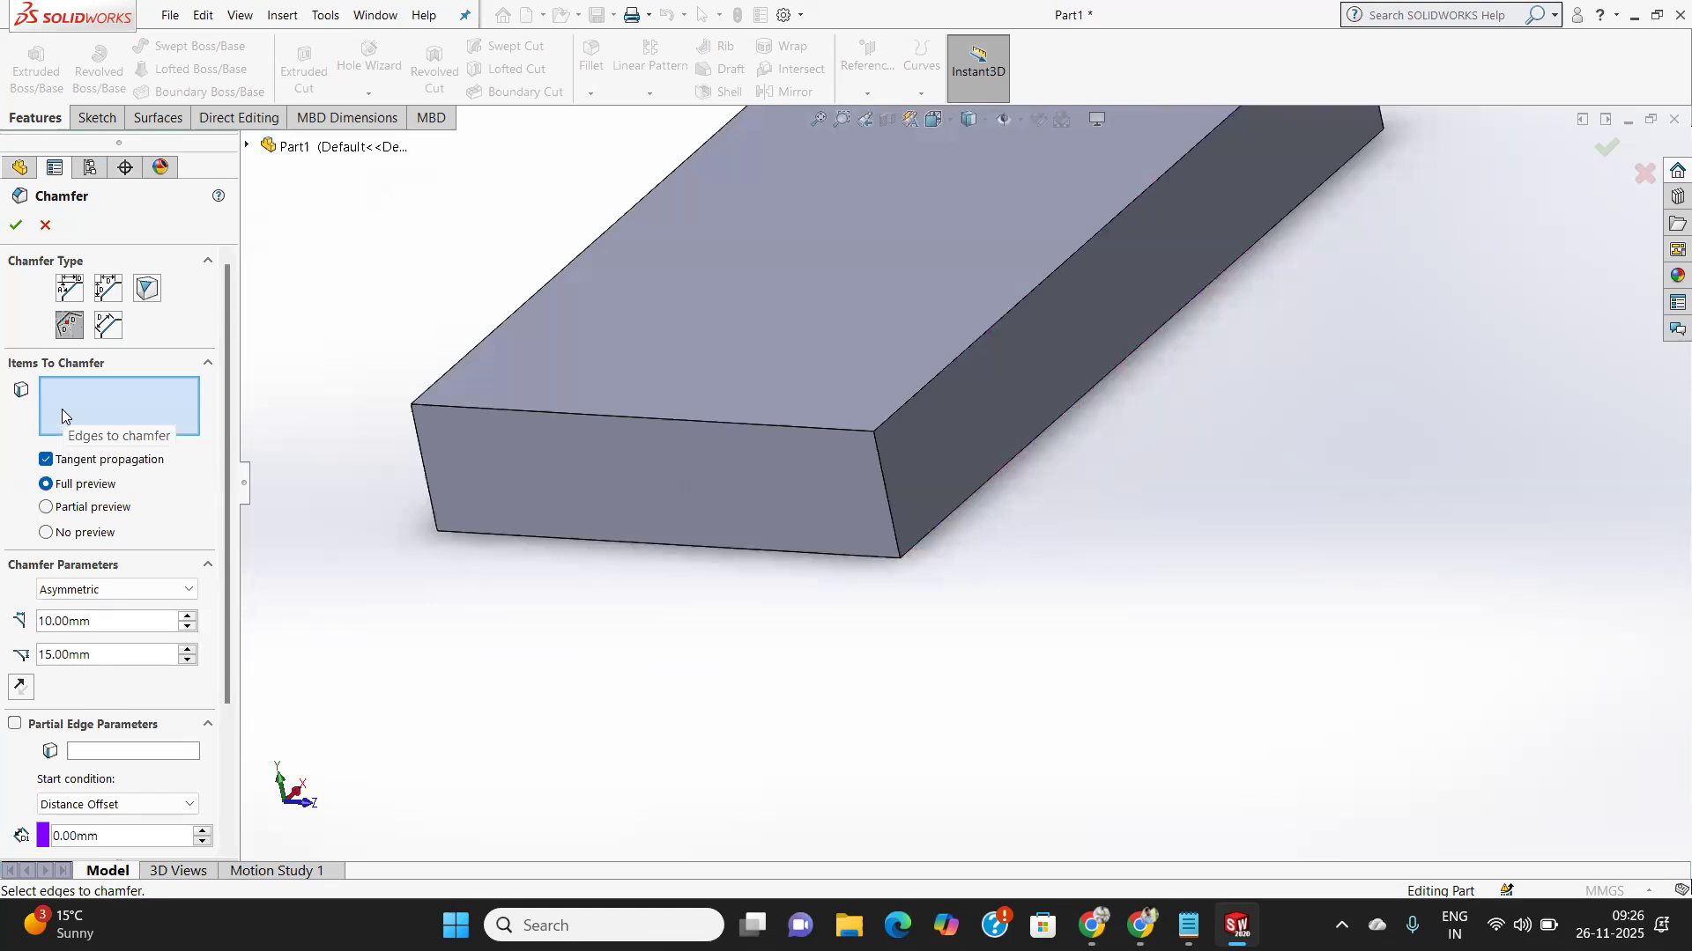
{"action": "left_click", "coordinate": [885, 503]}
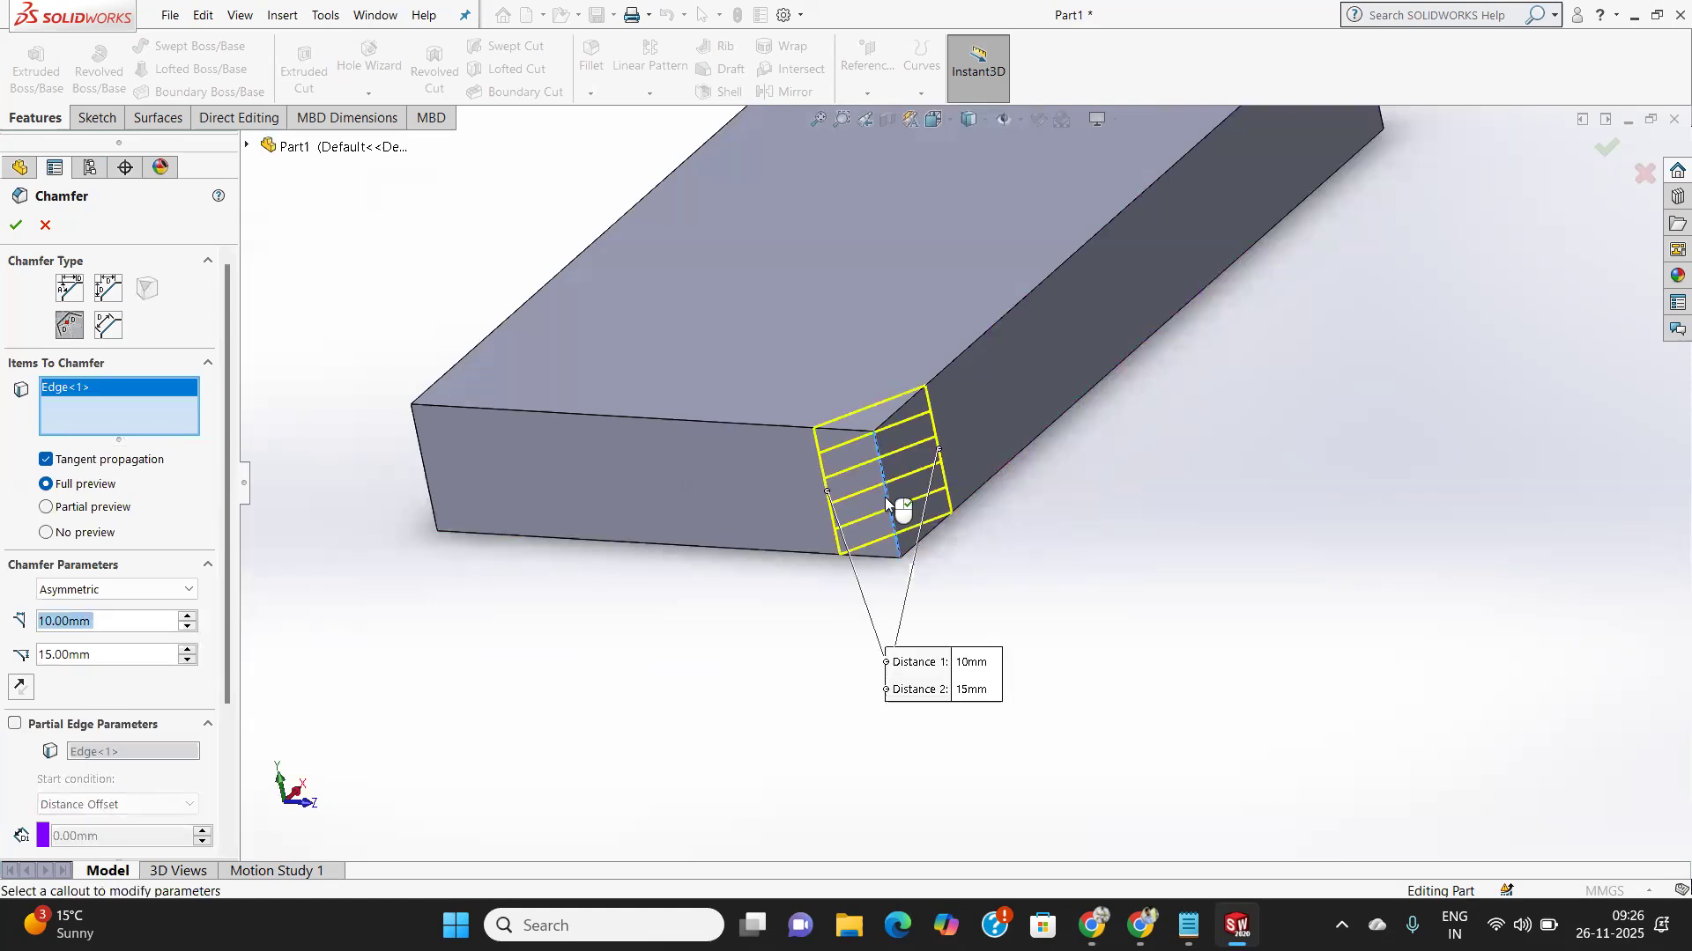
Switch the chamfer parameters to Symmetric and back to Asymmetric.
{"action": "left_click", "coordinate": [104, 590]}
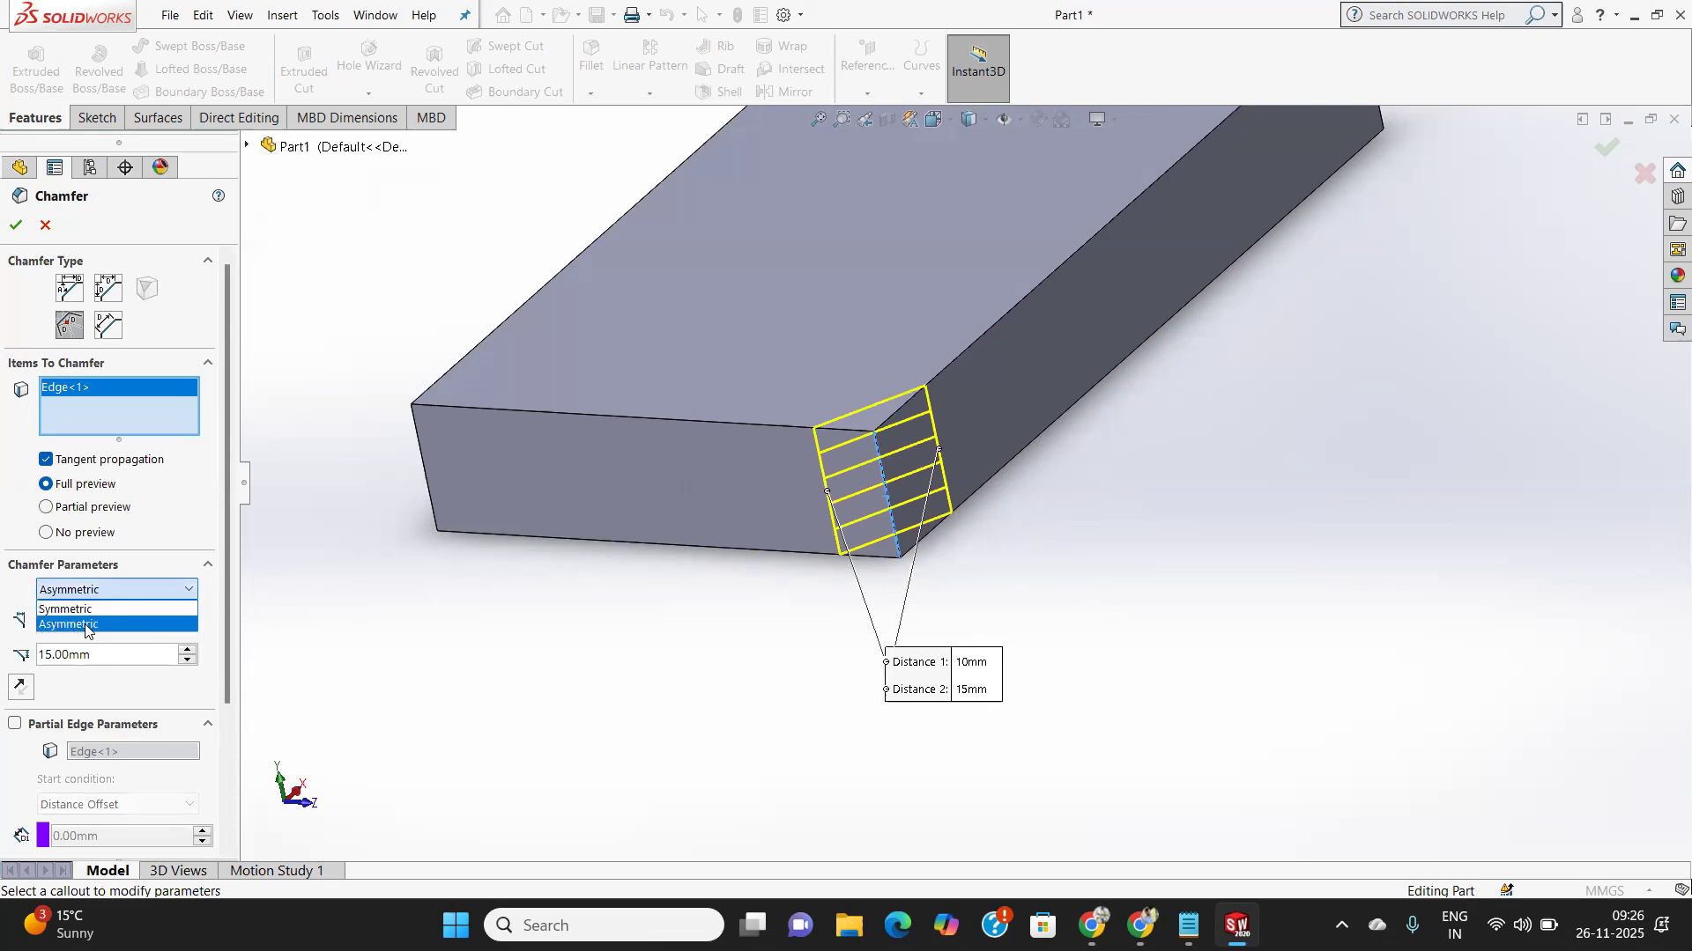
{"action": "left_click", "coordinate": [86, 610]}
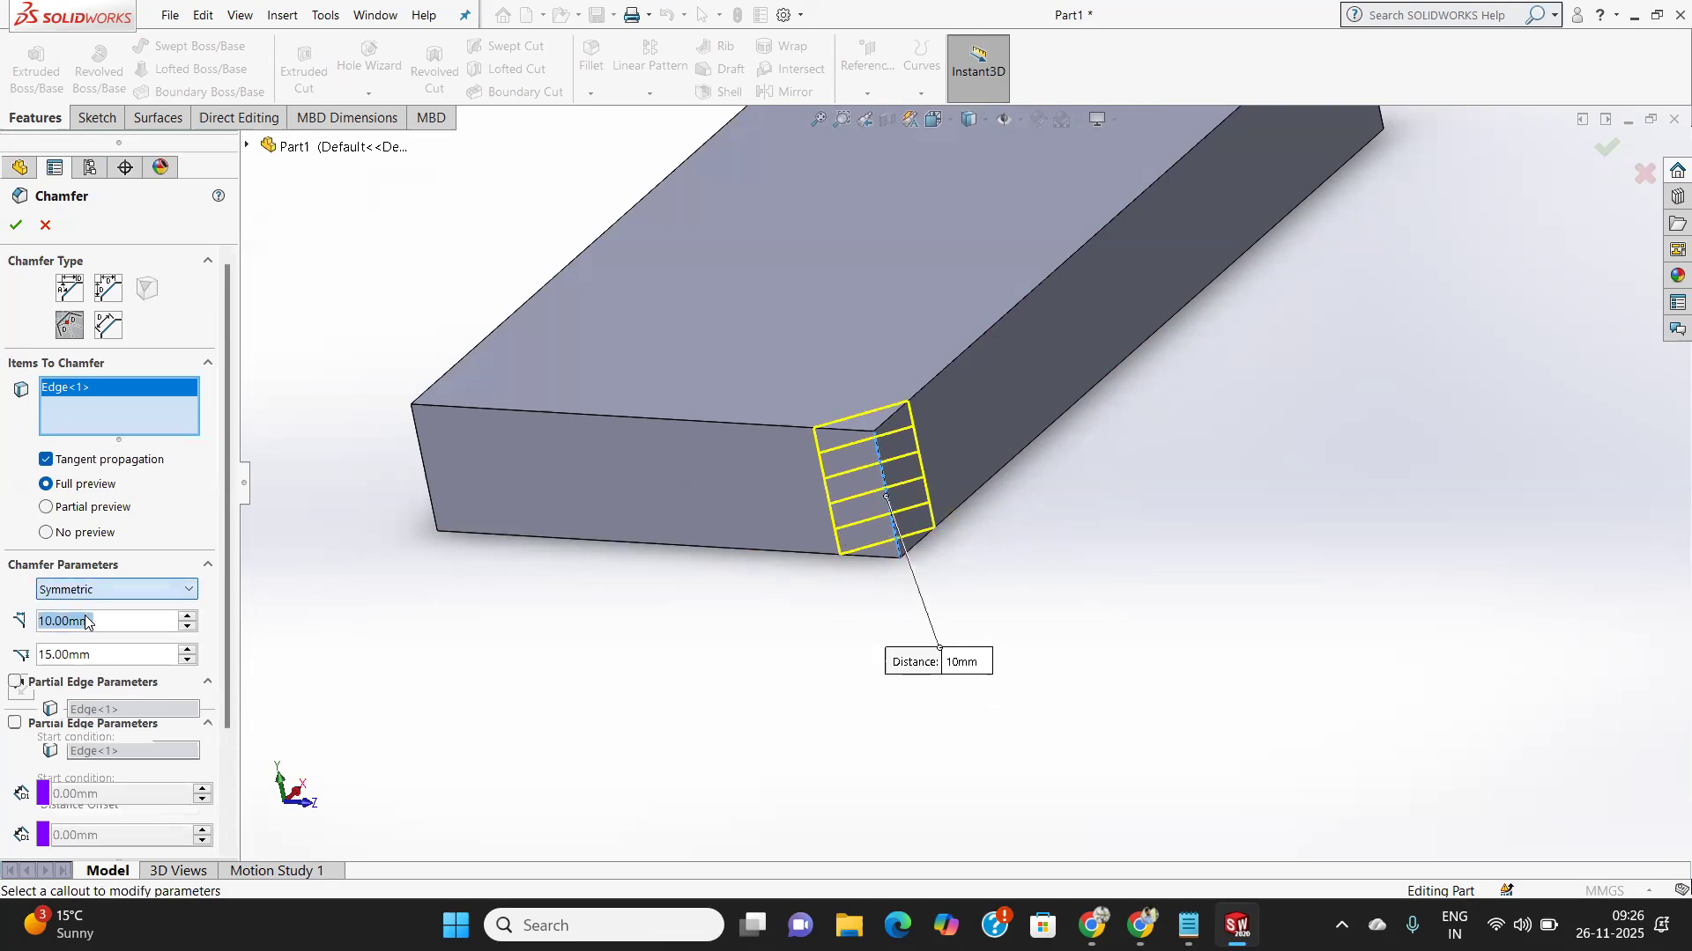
{"action": "left_click", "coordinate": [99, 590]}
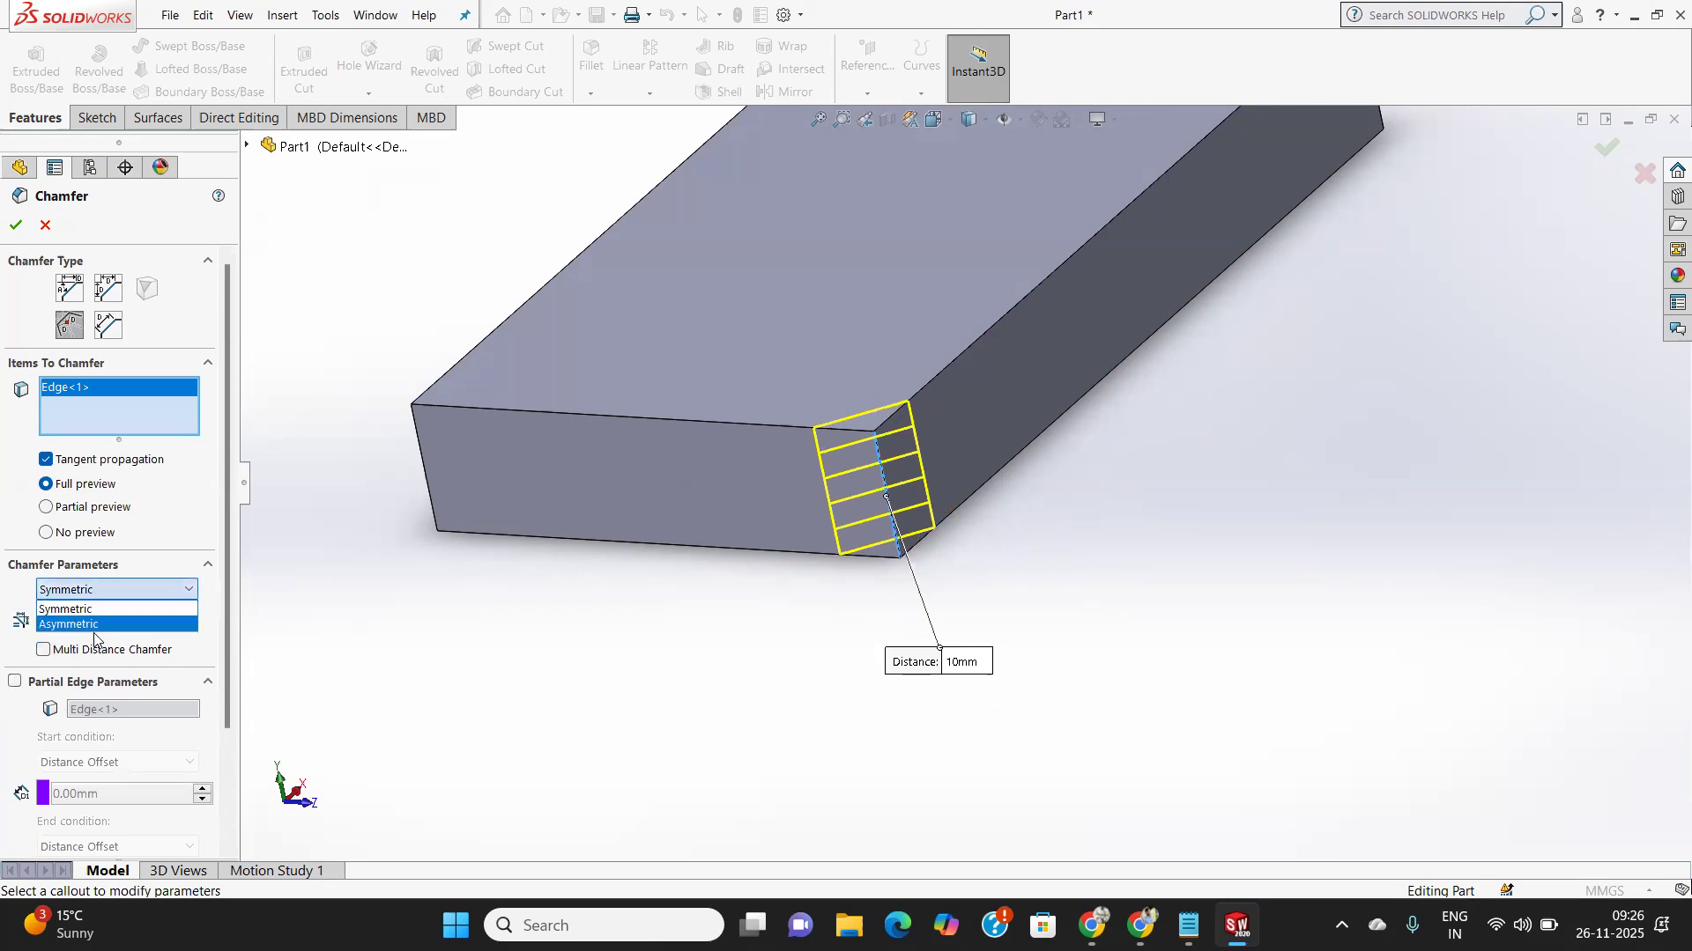
{"action": "left_click", "coordinate": [97, 621]}
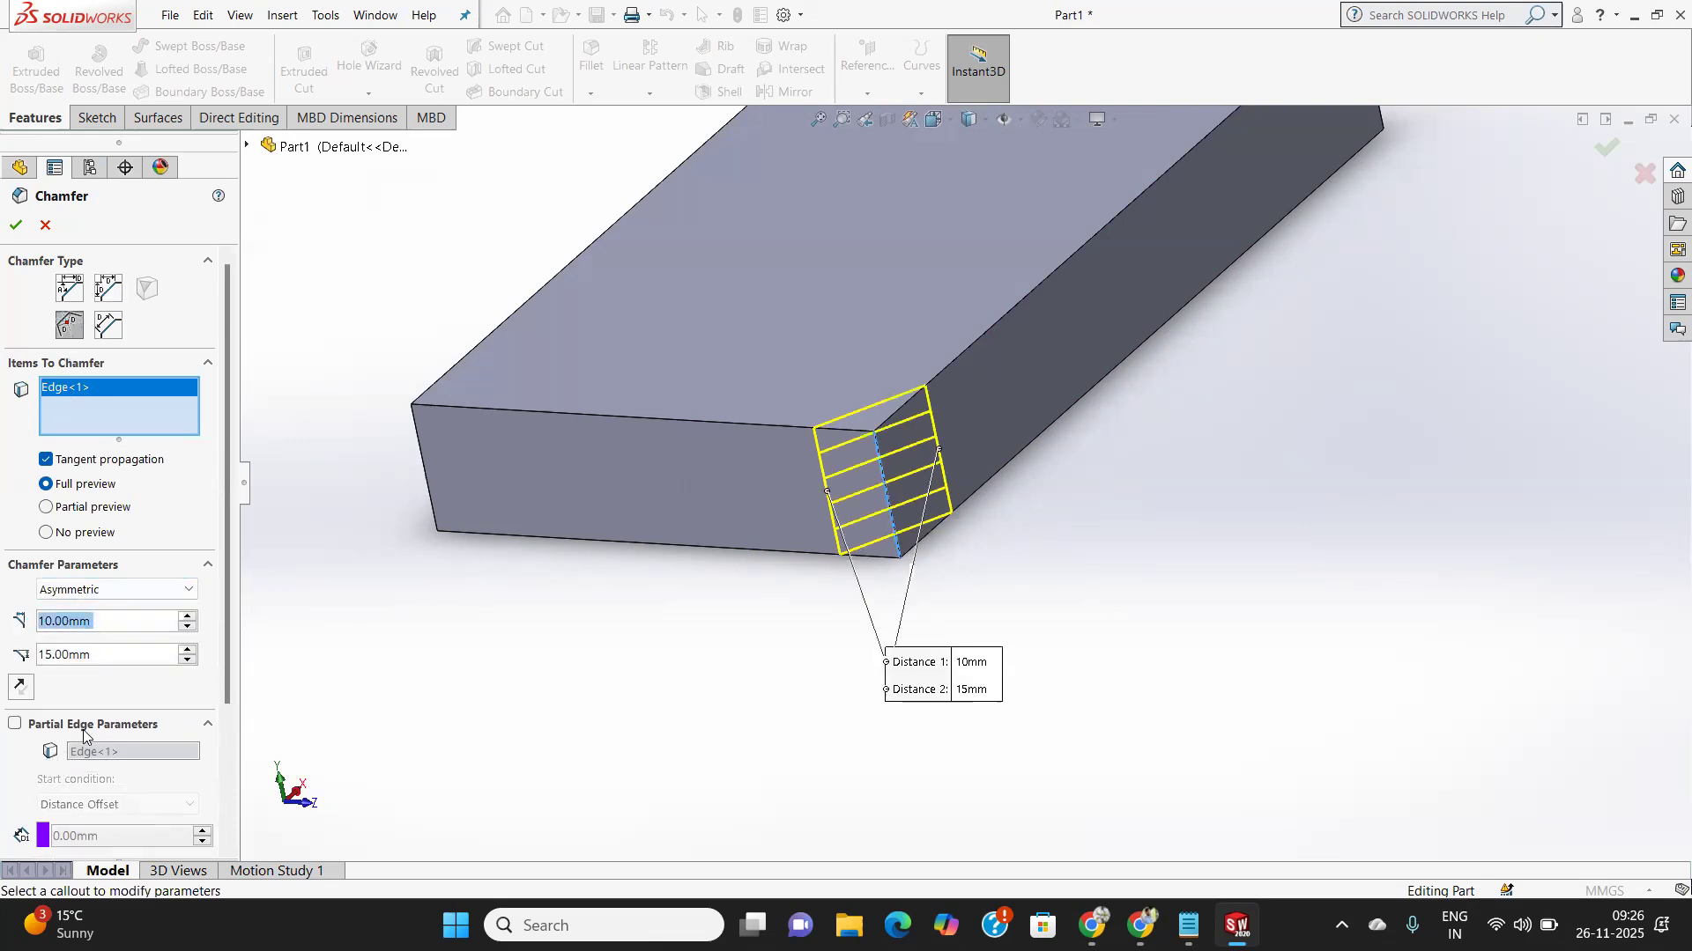
Set the chamfer's second distance to 10 mm and reverse the chamfer direction.
{"action": "left_click", "coordinate": [78, 656]}
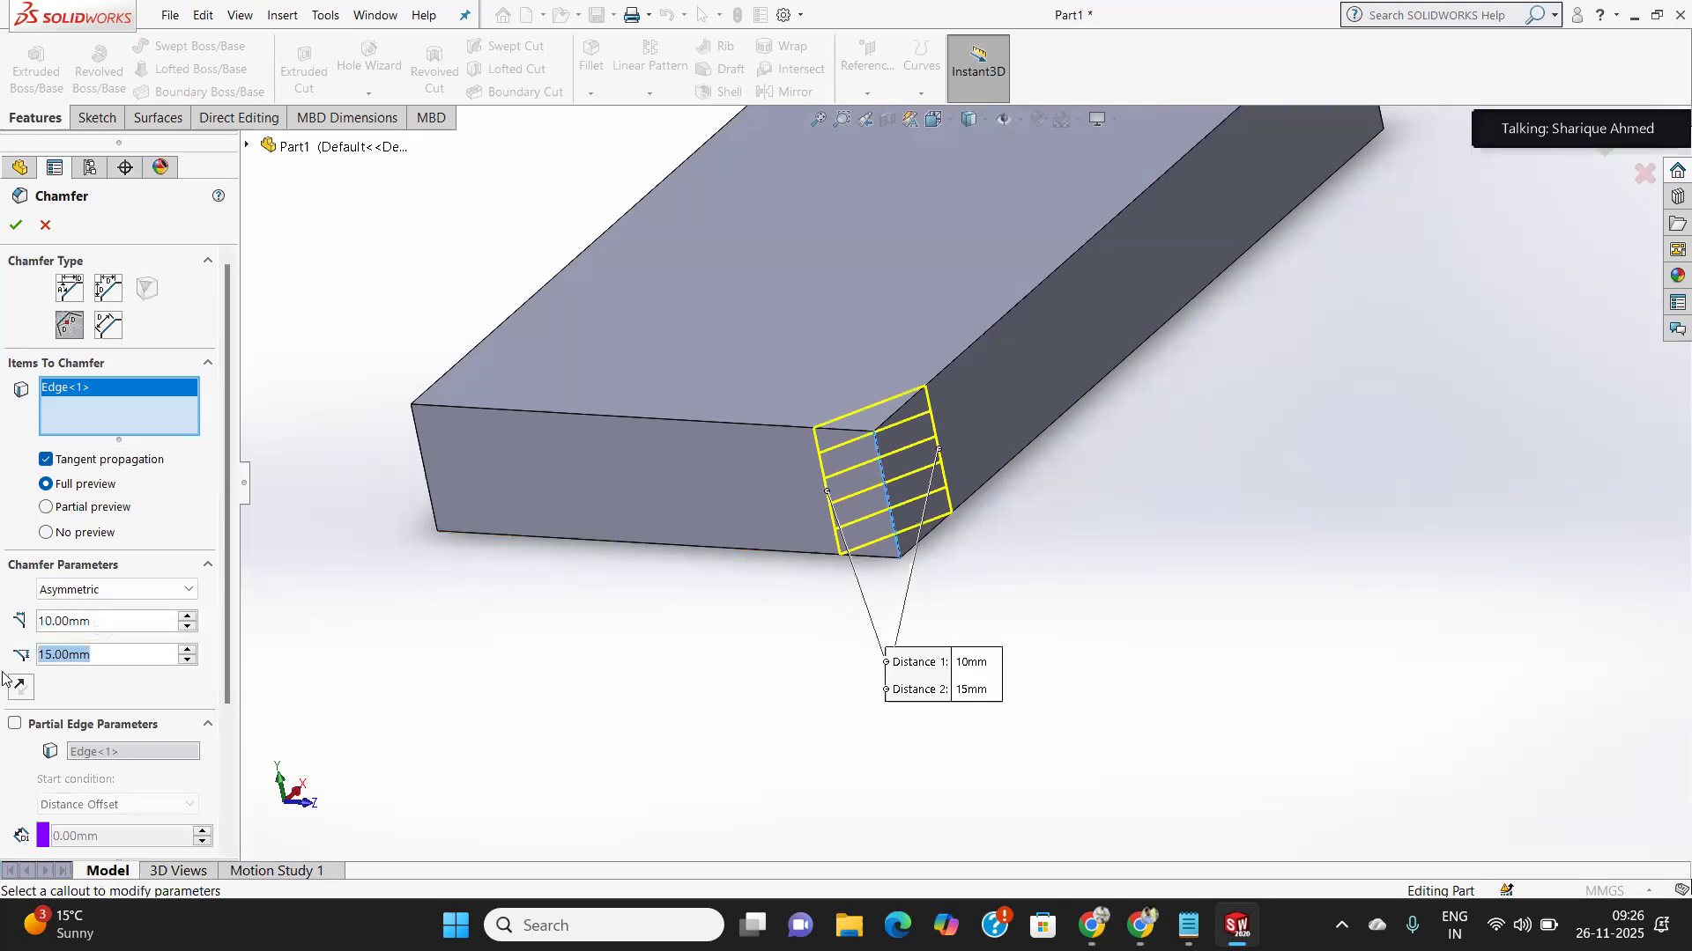
{"action": "type", "text": "10"}
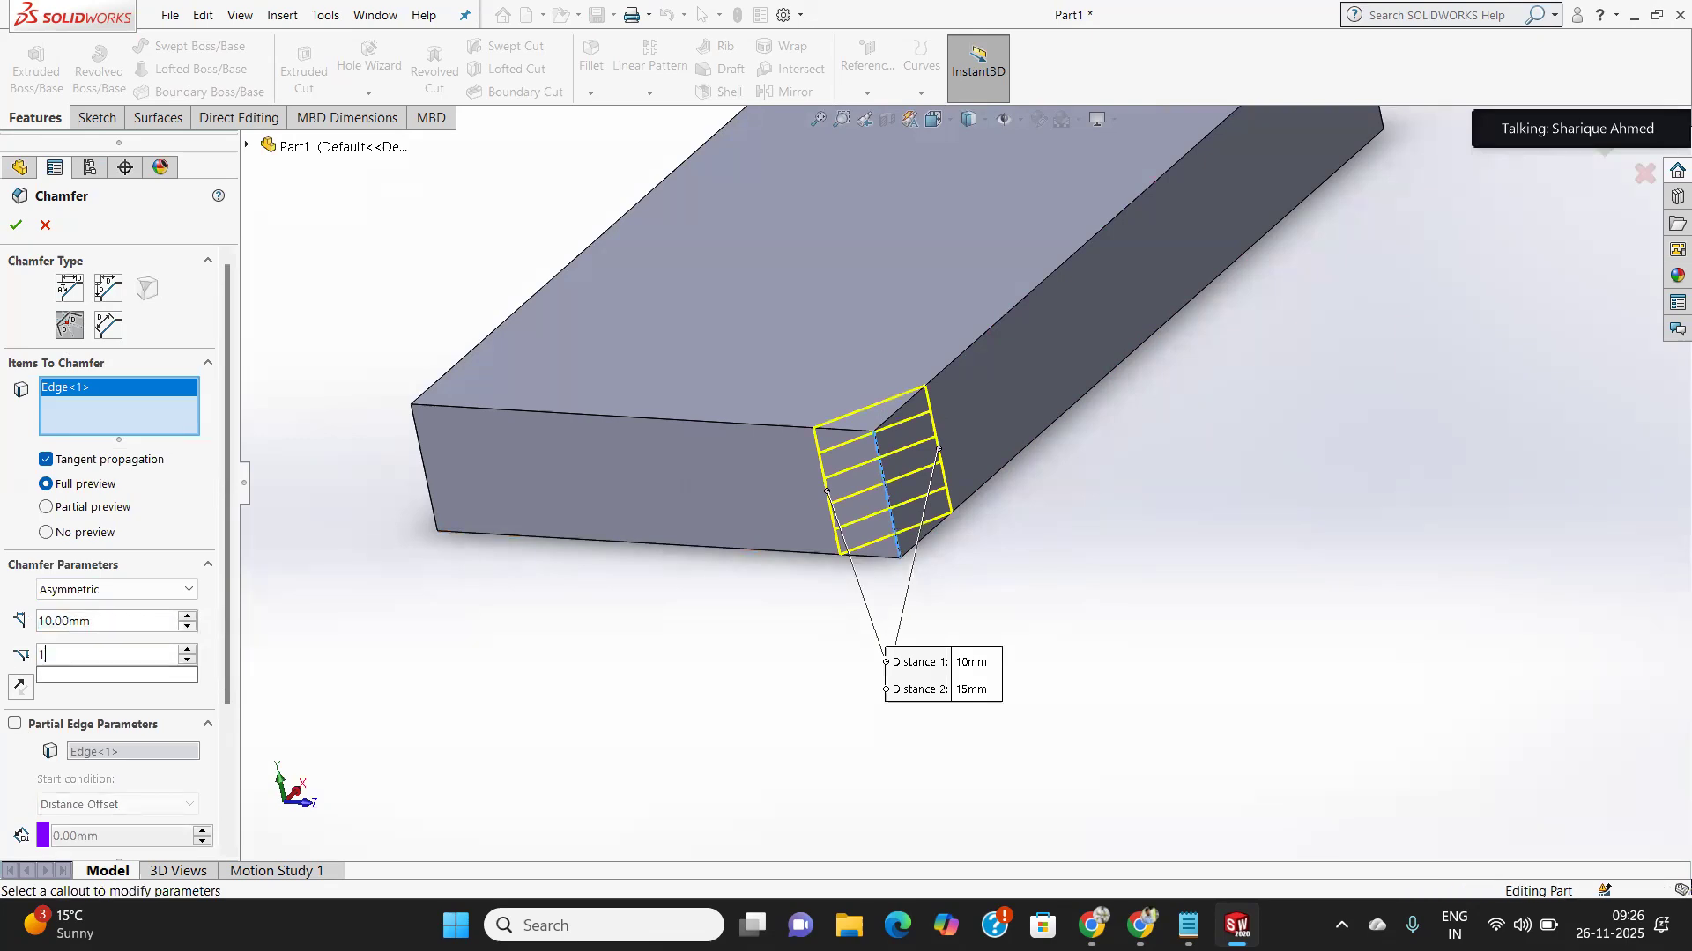
{"action": "key", "text": "Return"}
{"action": "left_click", "coordinate": [18, 688]}
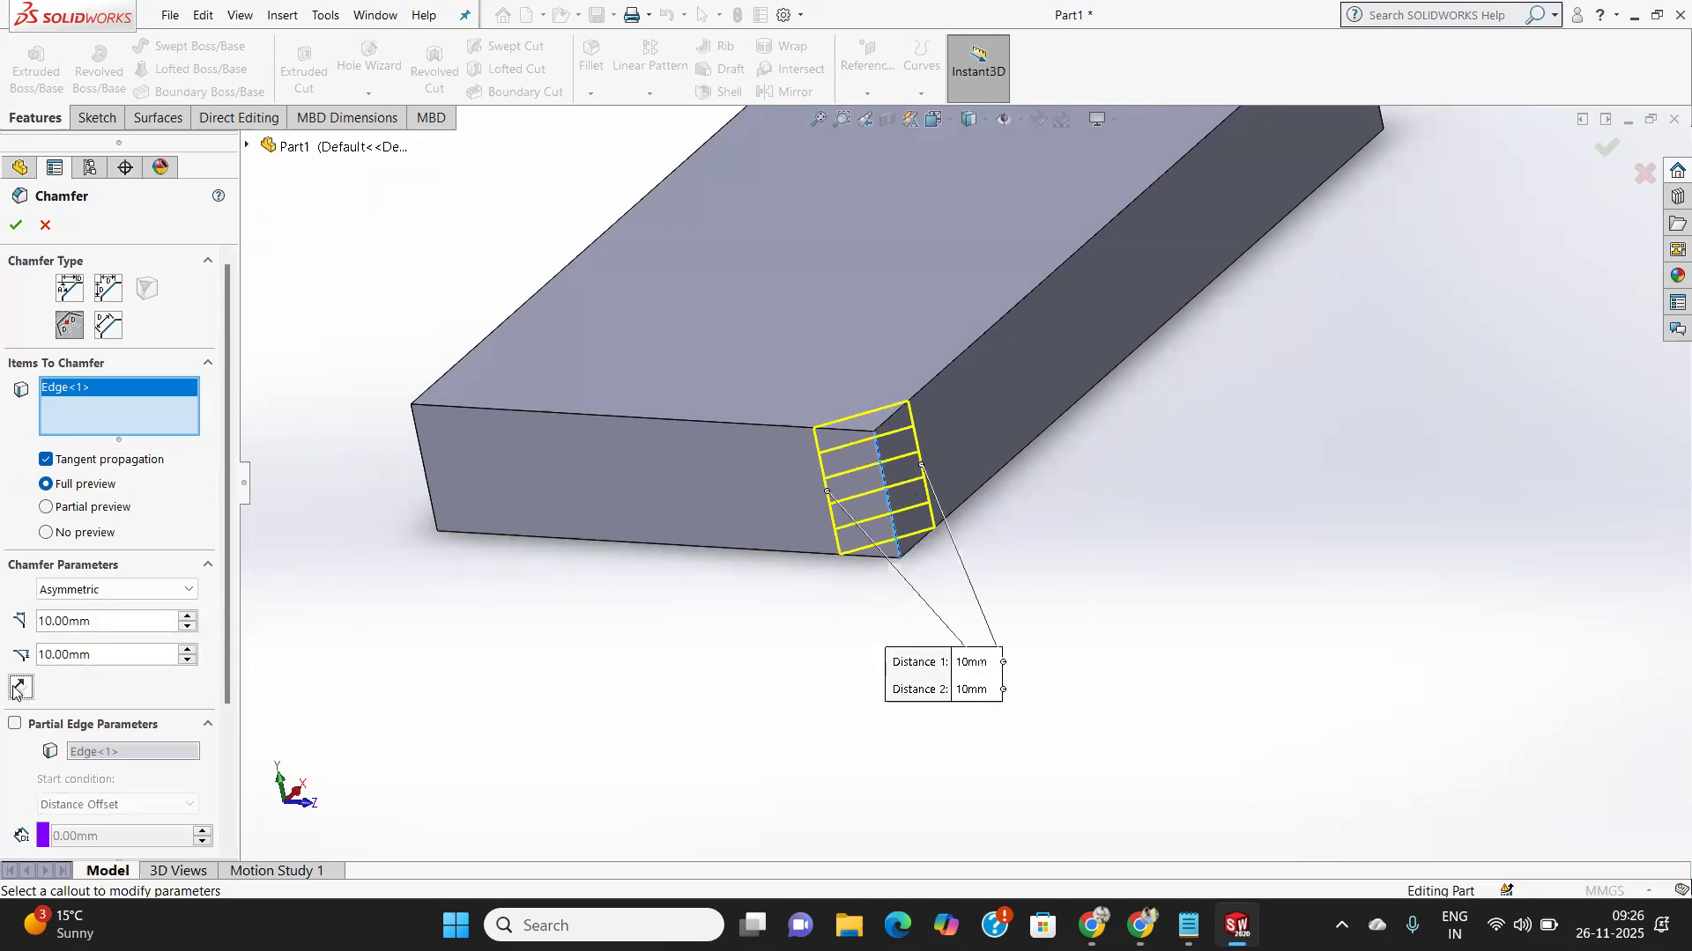
Set the chamfer's second distance to 15 mm and flip the chamfer direction twice.
{"action": "left_click", "coordinate": [78, 655]}
{"action": "type", "text": "1"}
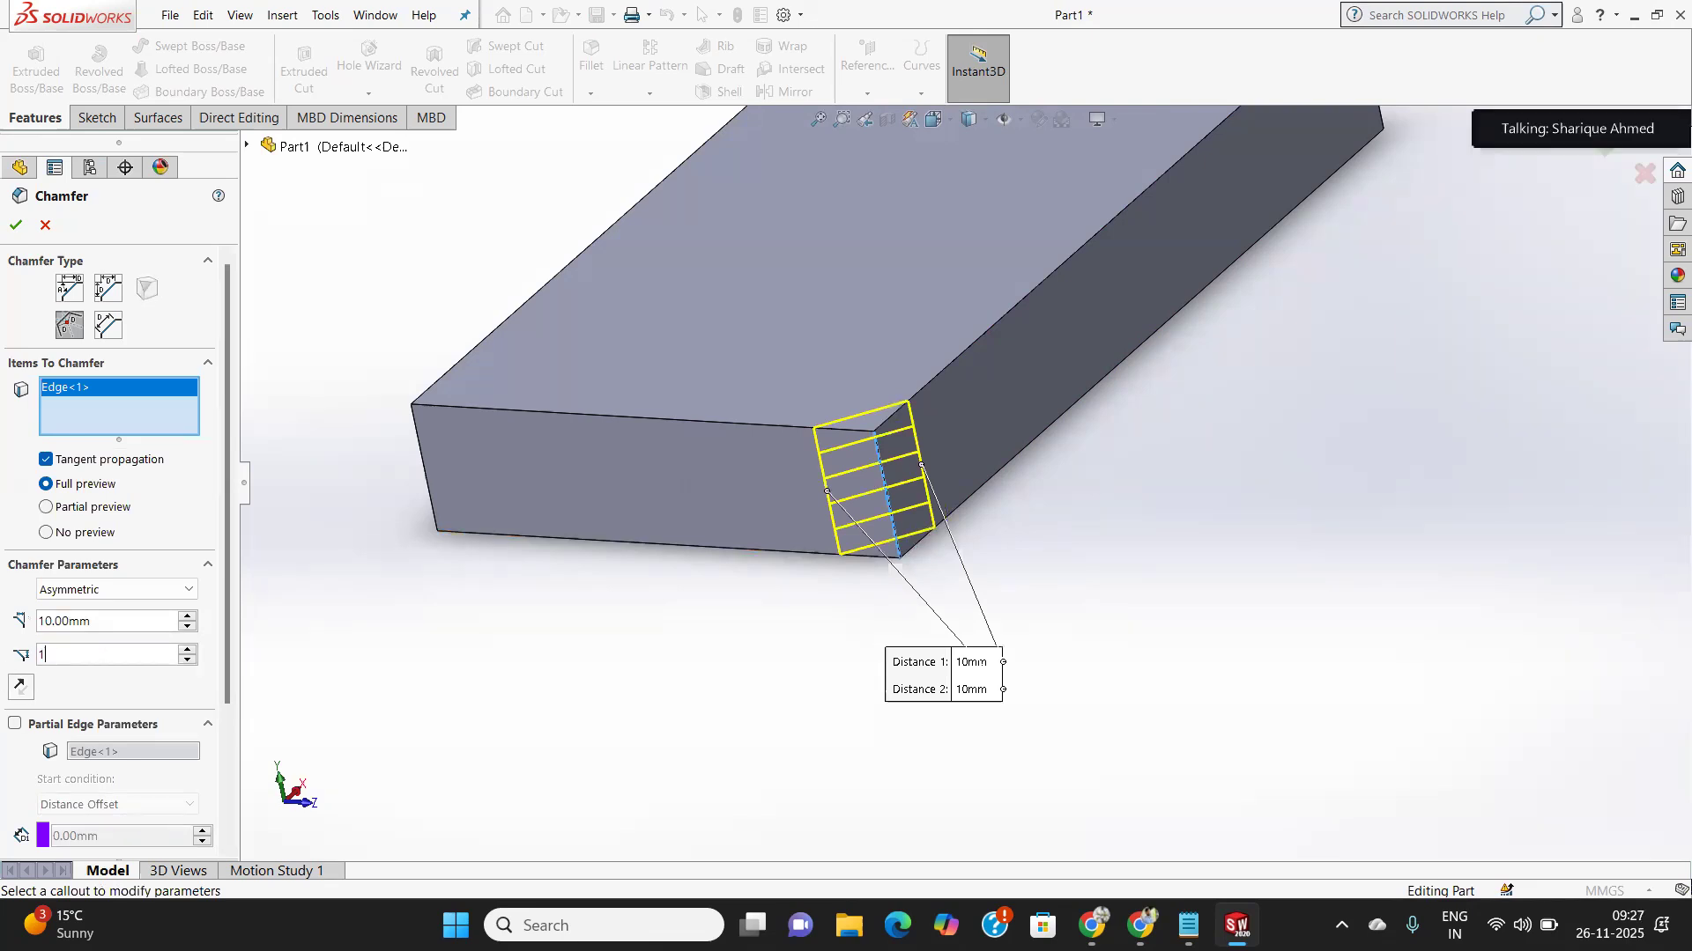
{"action": "type", "text": "5"}
{"action": "key", "text": "Return"}
{"action": "left_click", "coordinate": [20, 689]}
{"action": "left_click", "coordinate": [20, 691]}
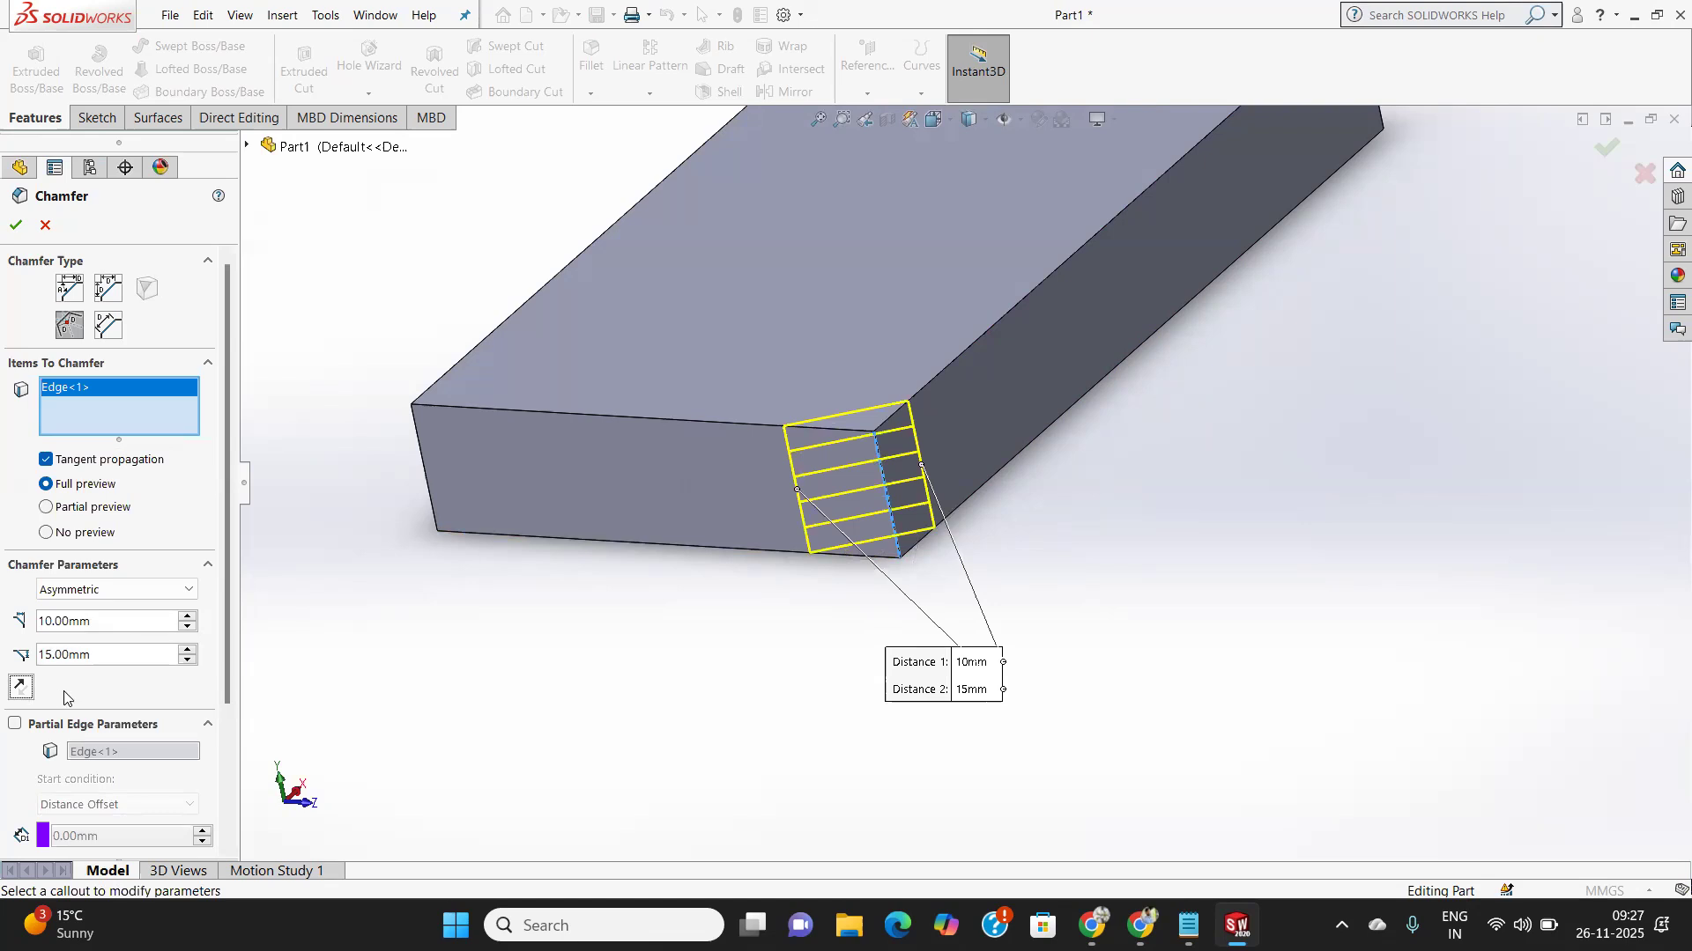
Toggle the partial edge parameters of the chamfer, leaving them enabled.
{"action": "left_click", "coordinate": [15, 725]}
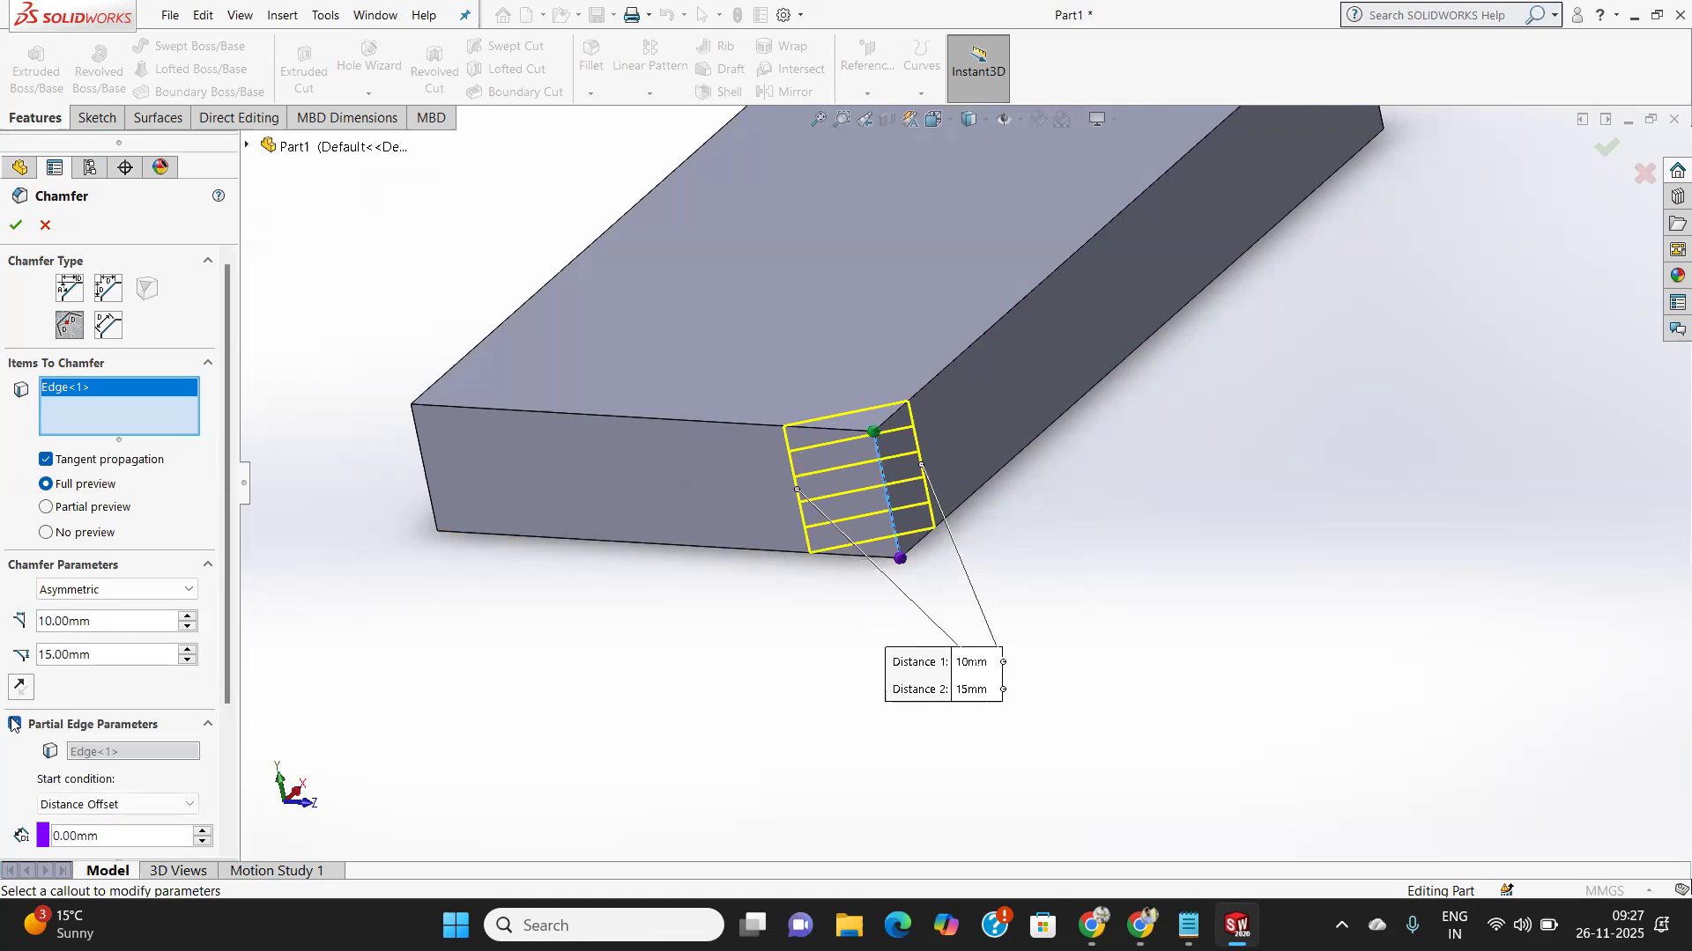
{"action": "left_click", "coordinate": [14, 725]}
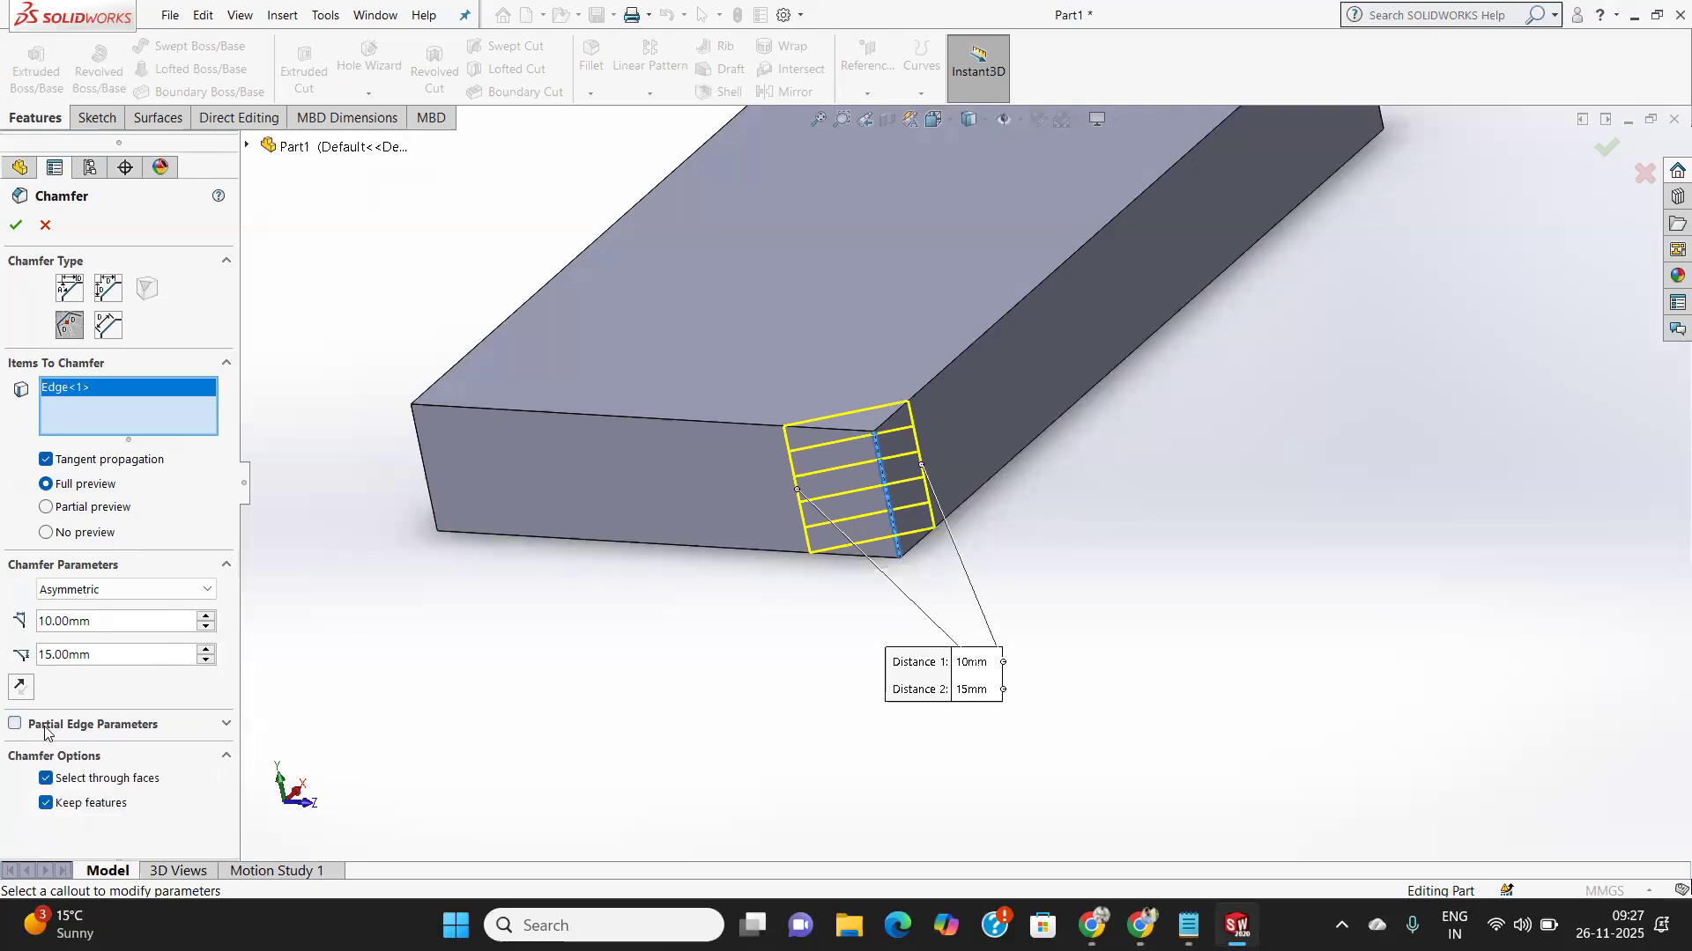
{"action": "left_click", "coordinate": [226, 723]}
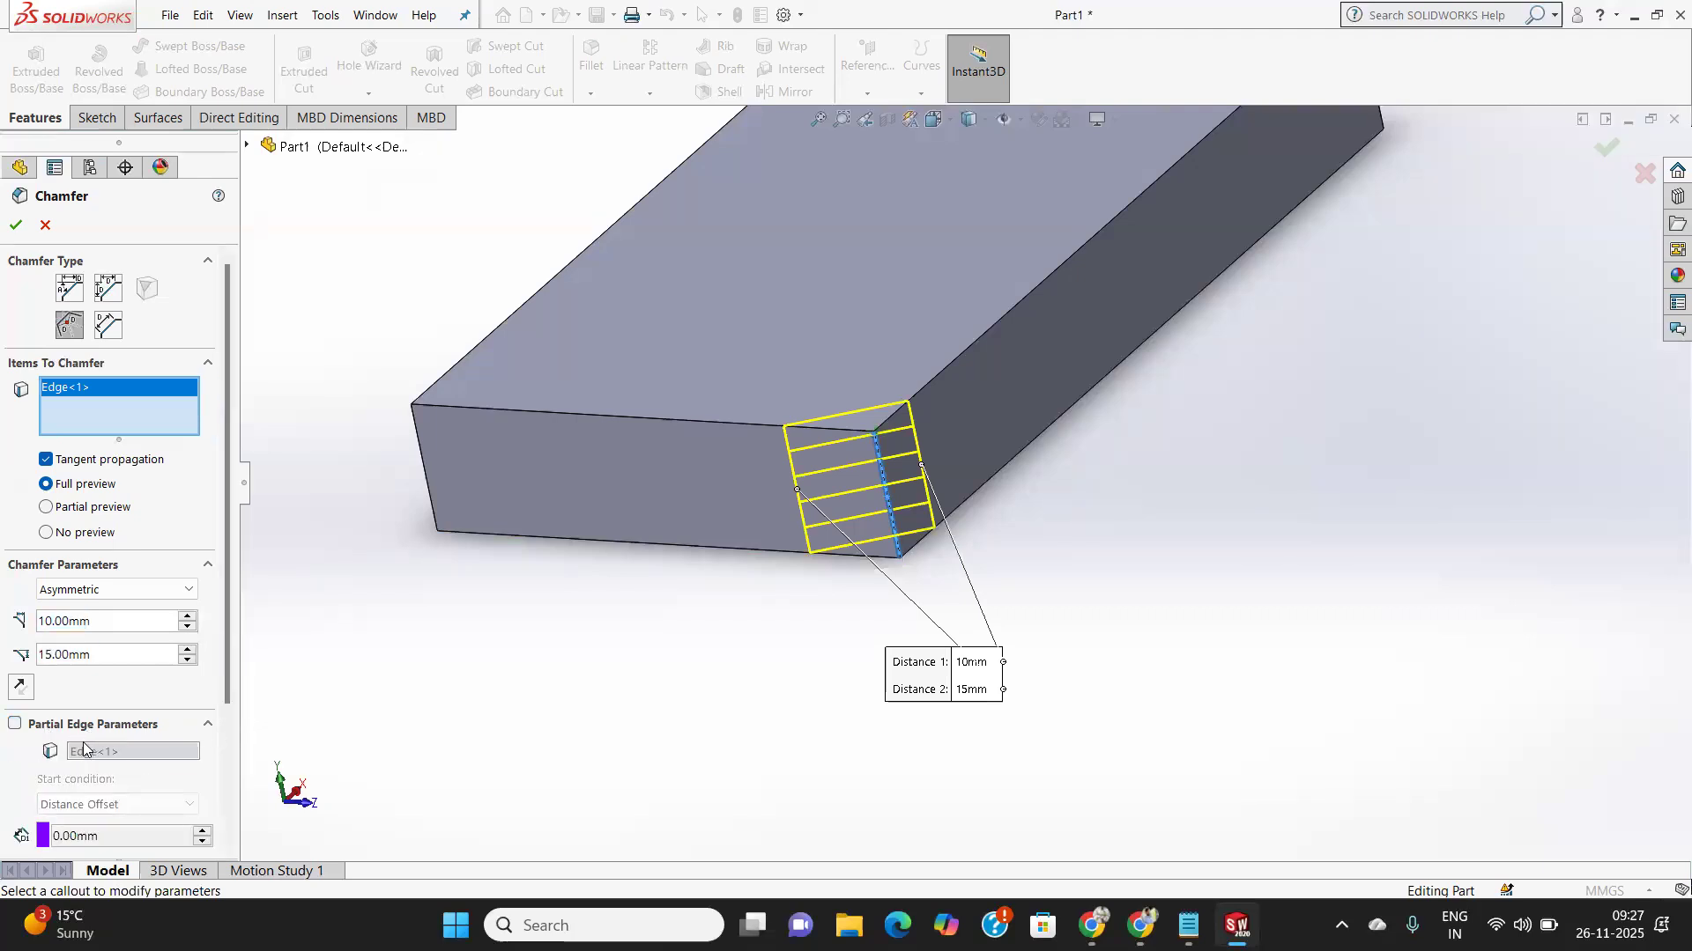
{"action": "left_click", "coordinate": [14, 726]}
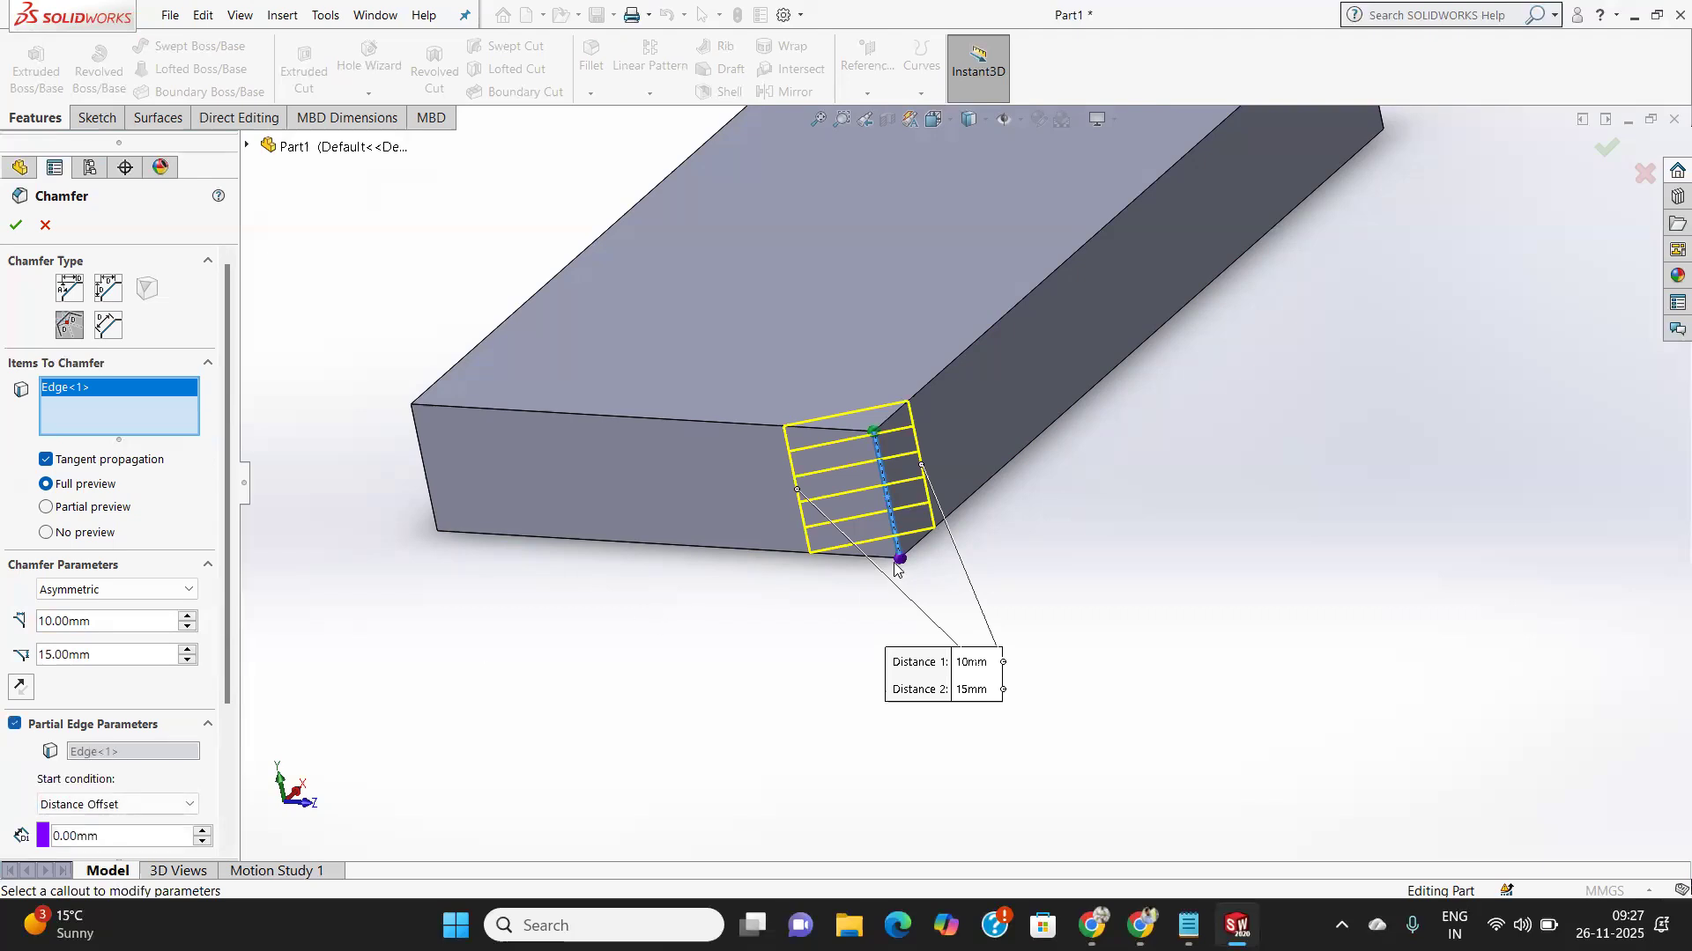
Add the other vertical edge of the block's front face to the asymmetric chamfer and accept it with a Distance Offset start condition.
{"action": "left_click", "coordinate": [427, 465]}
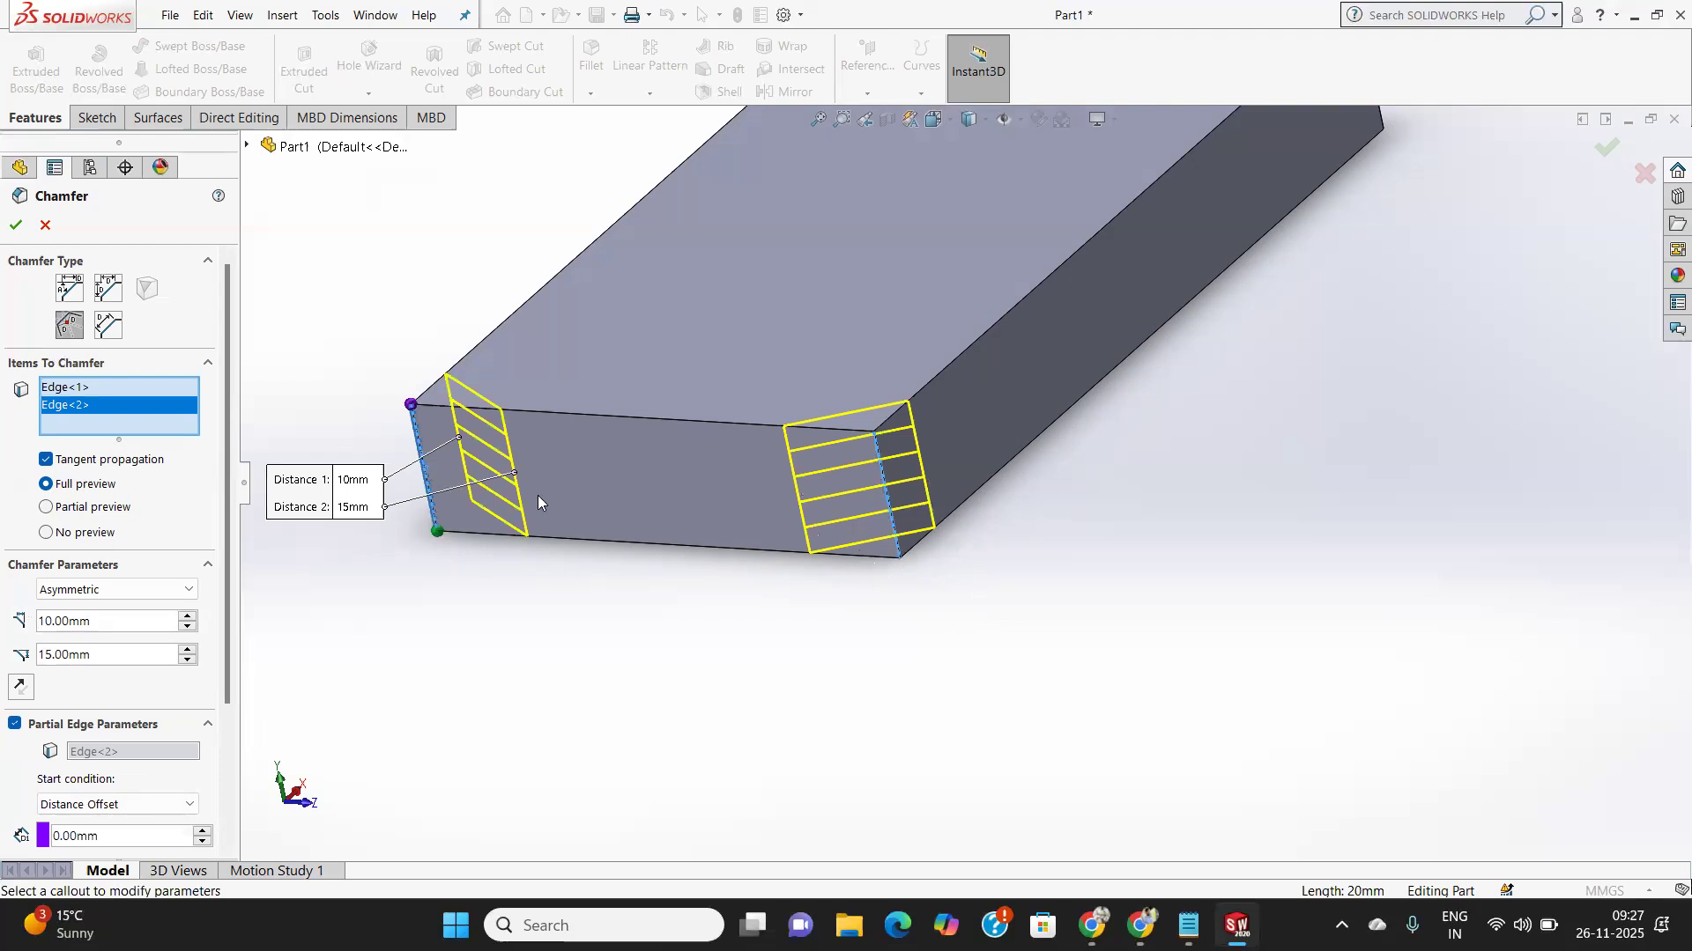
{"action": "left_click", "coordinate": [155, 799]}
{"action": "left_click", "coordinate": [115, 836]}
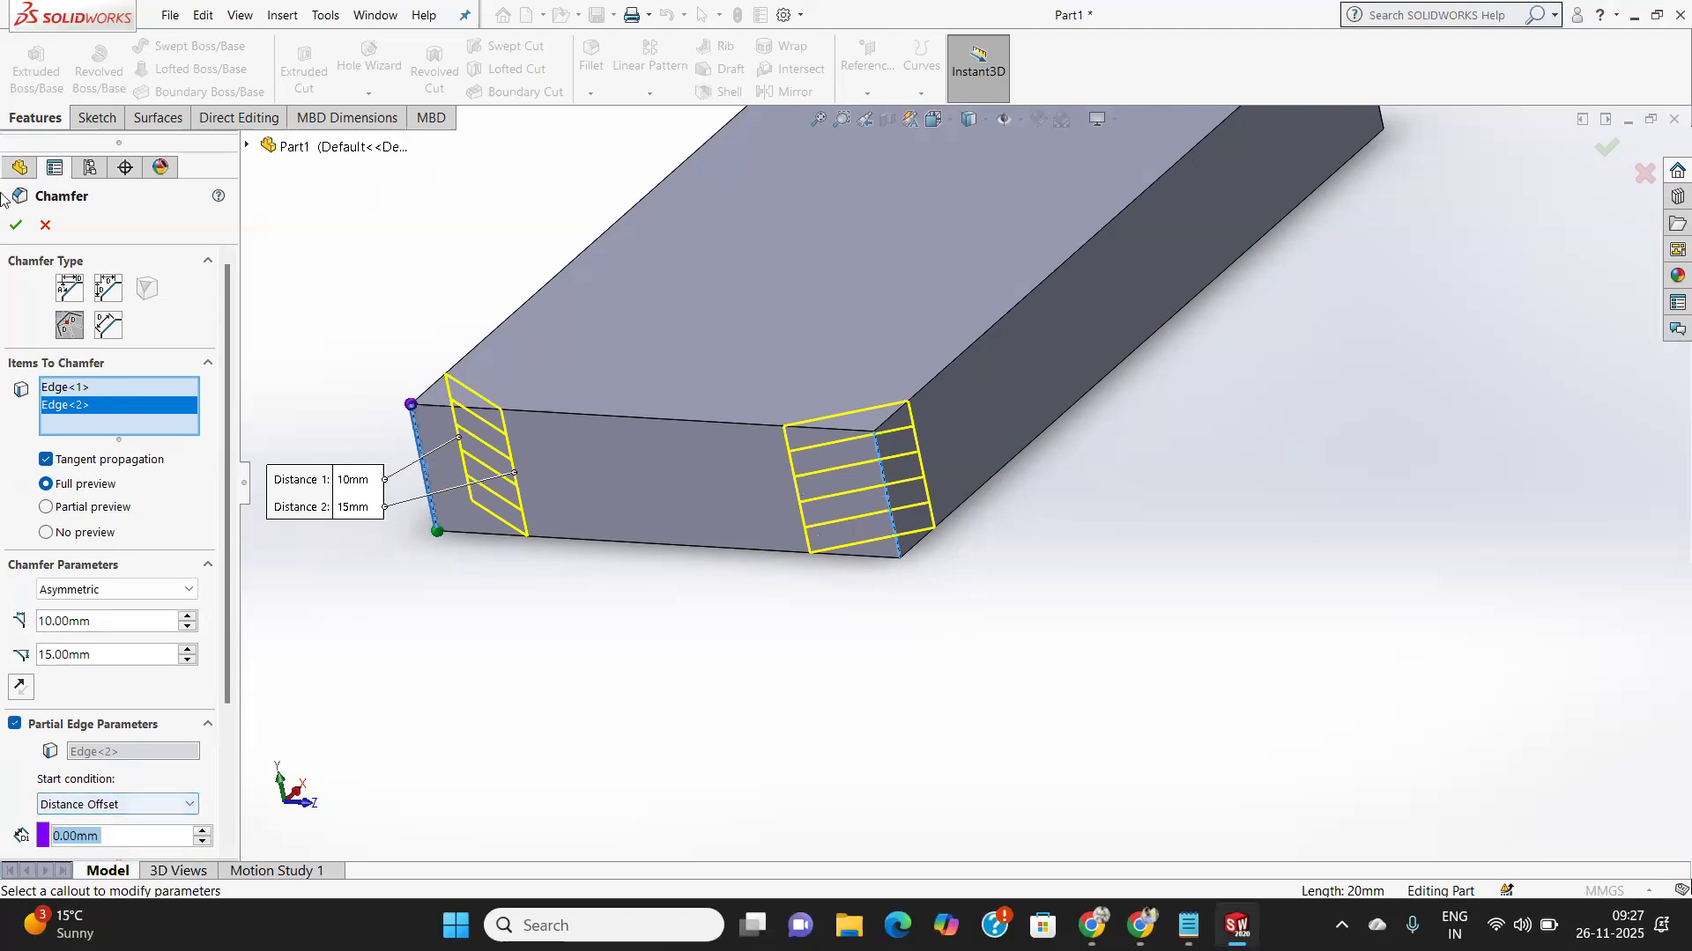
{"action": "key", "text": "Return"}
{"action": "middle_click_drag", "start_coordinate": [608, 604], "coordinate": [688, 552]}
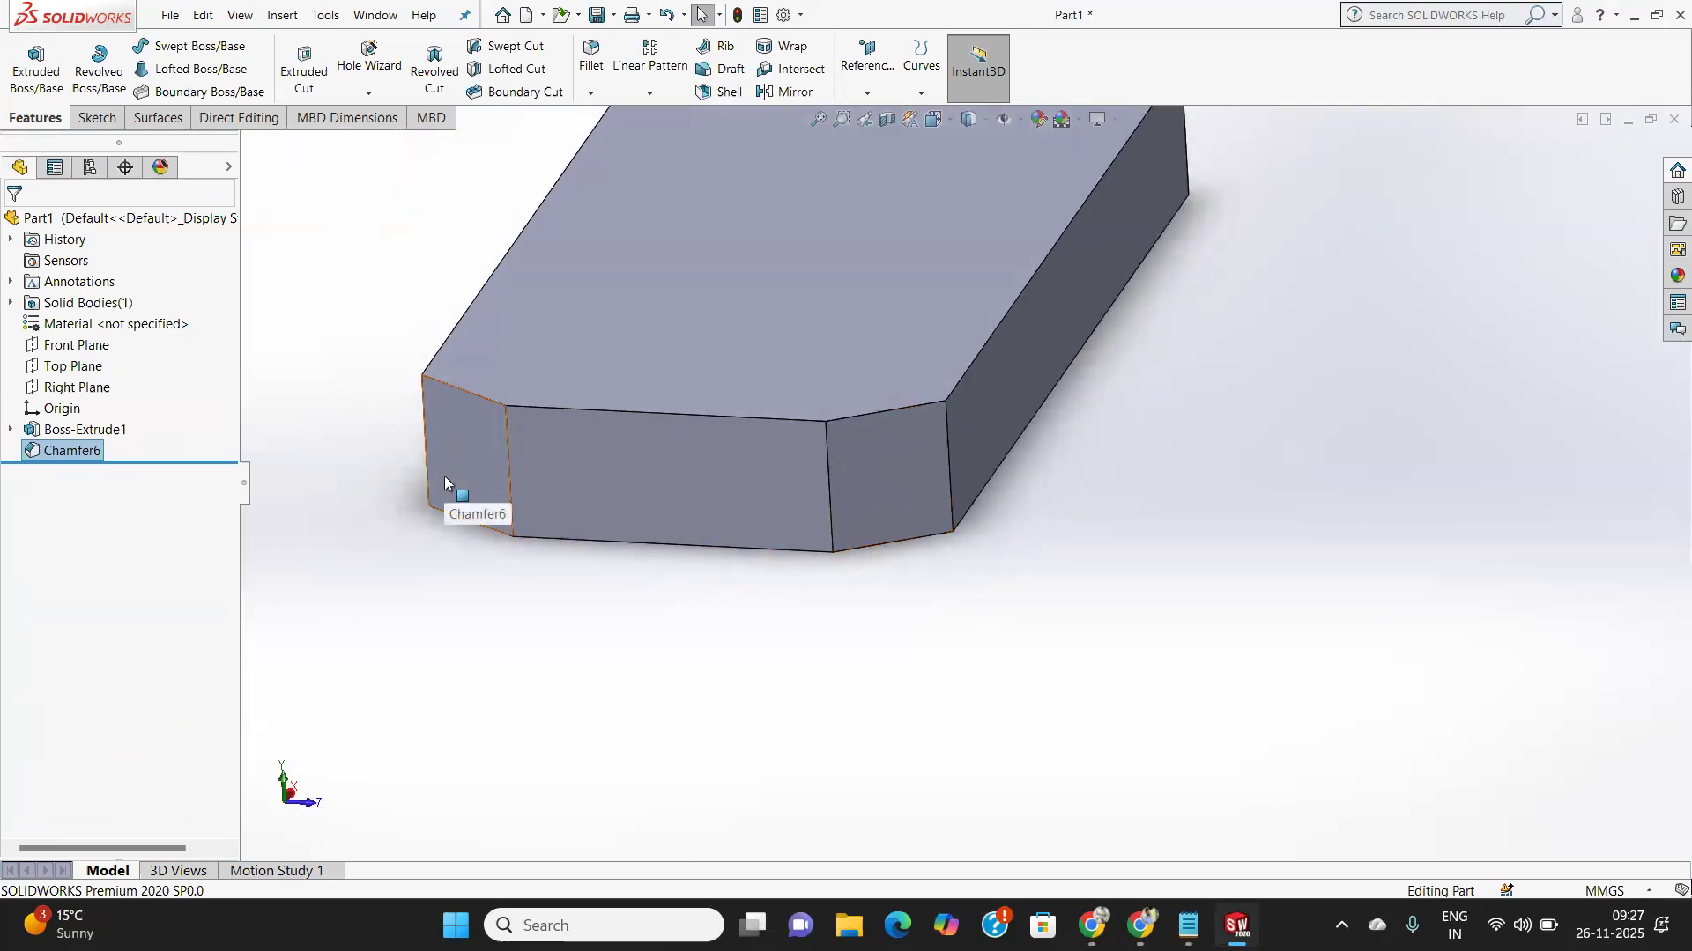
Delete the chamfer feature from the two vertical front edges of the block.
{"action": "right_click", "coordinate": [67, 454]}
{"action": "left_click", "coordinate": [136, 580]}
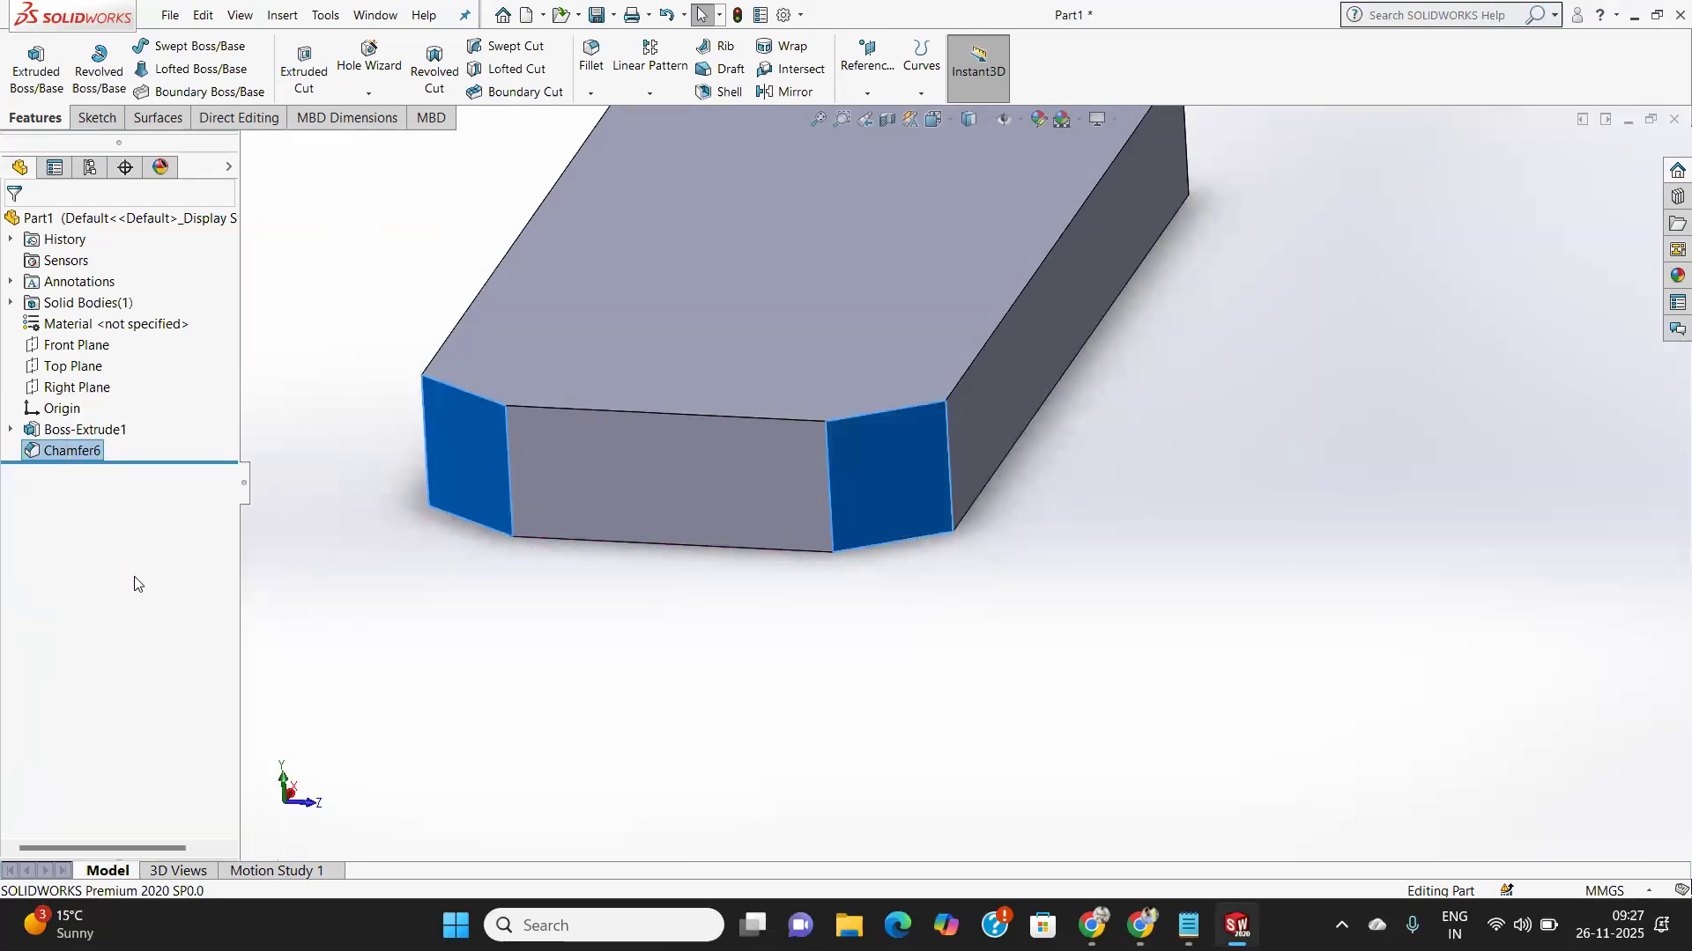
{"action": "left_click", "coordinate": [970, 347]}
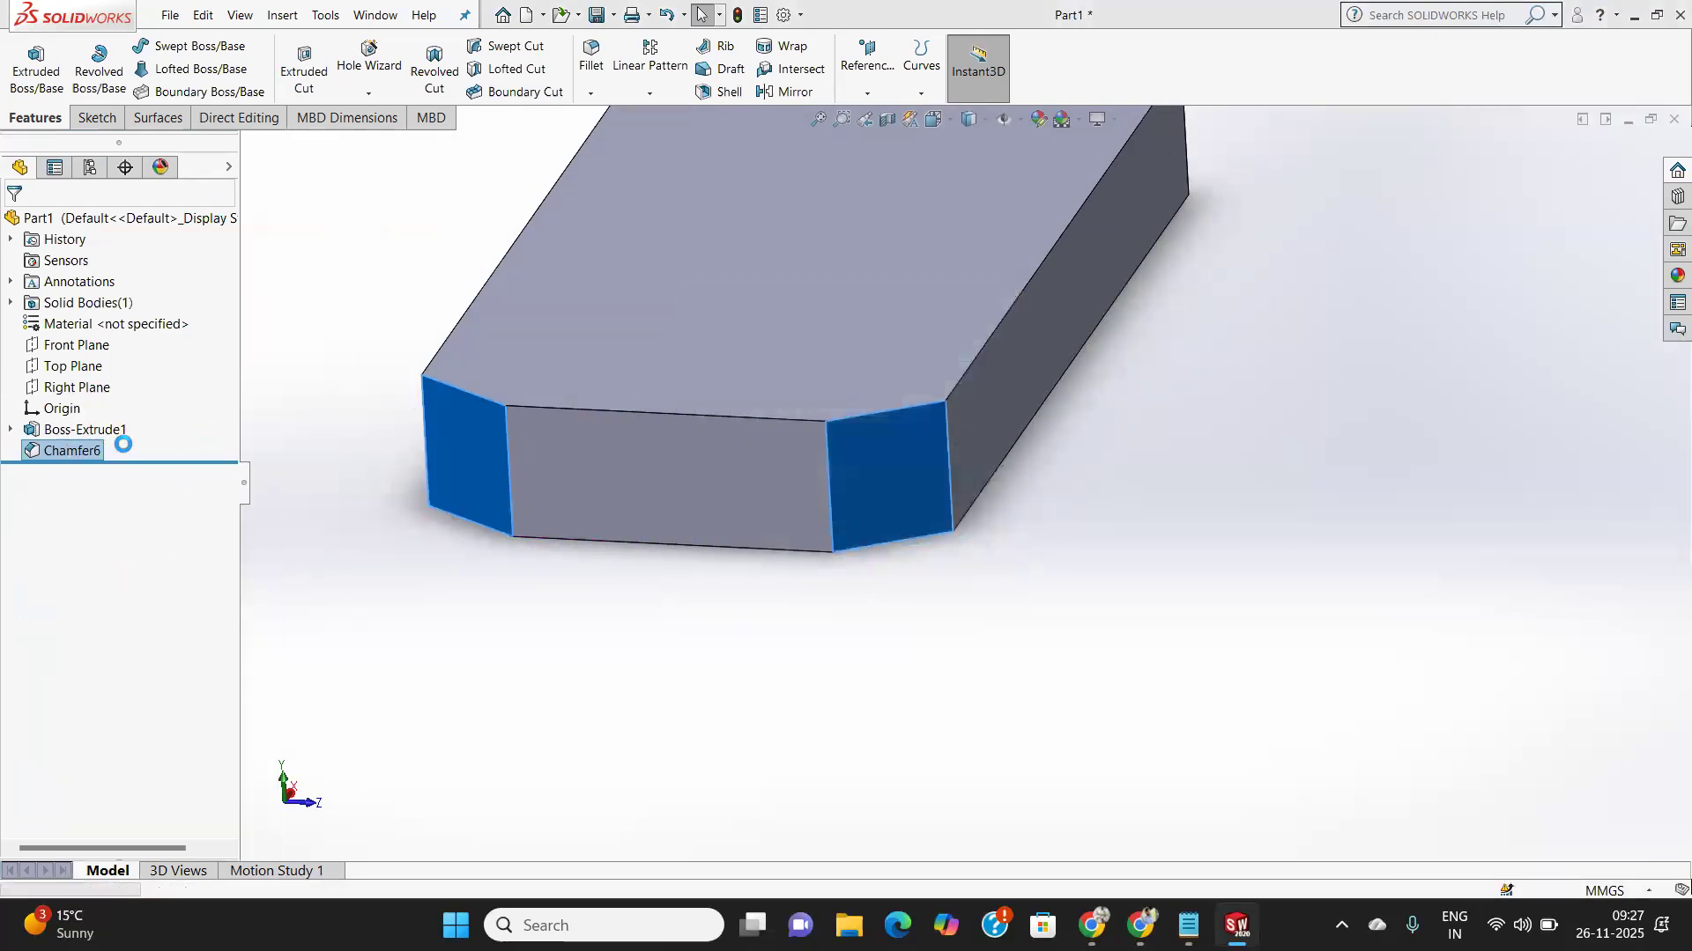
{"action": "left_click", "coordinate": [79, 432]}
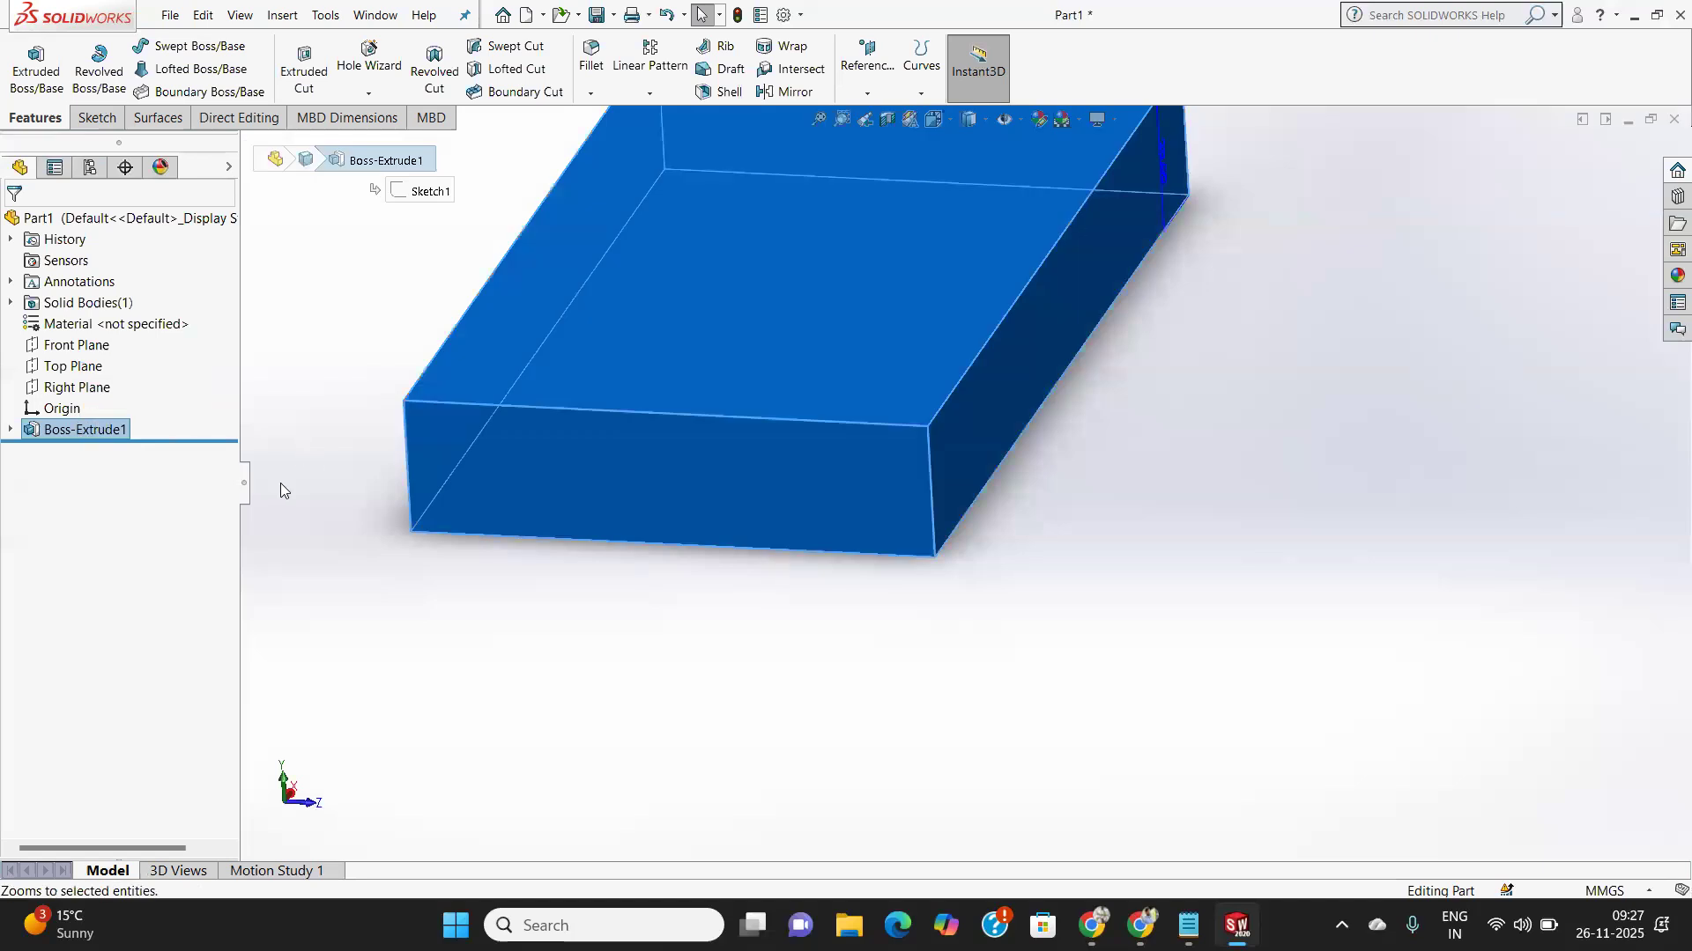
{"action": "left_click", "coordinate": [278, 484]}
Start an asymmetric Offset Face chamfer on the upper front edge of the block and set its second distance to 12 mm.
{"action": "left_click", "coordinate": [590, 93]}
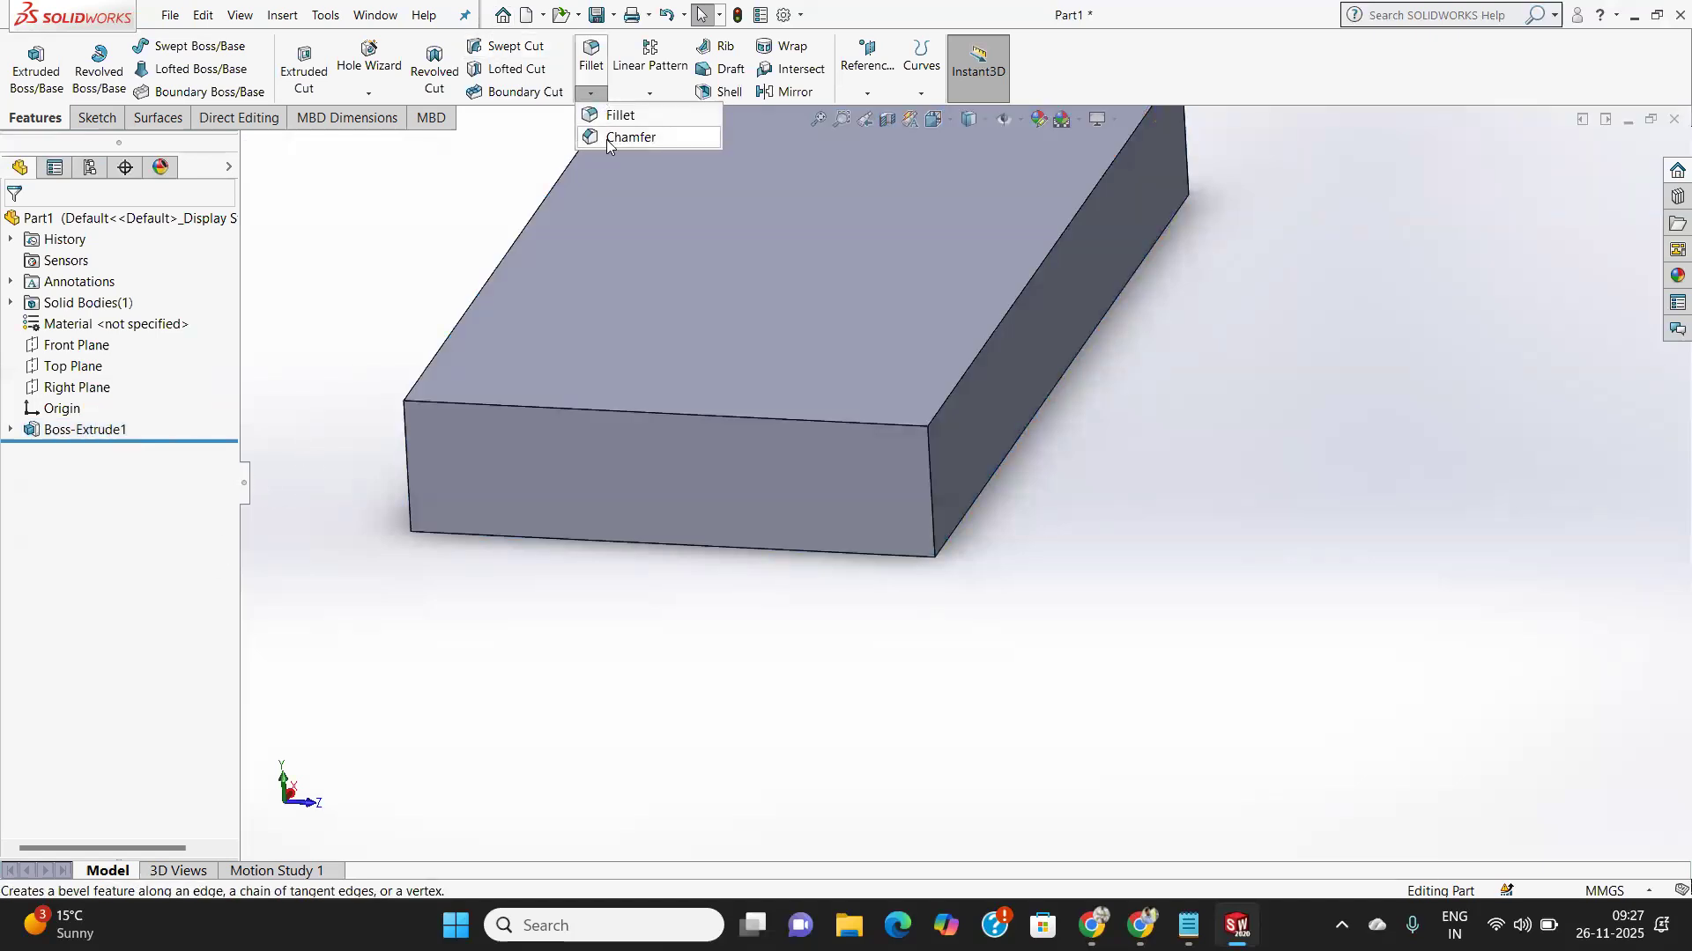
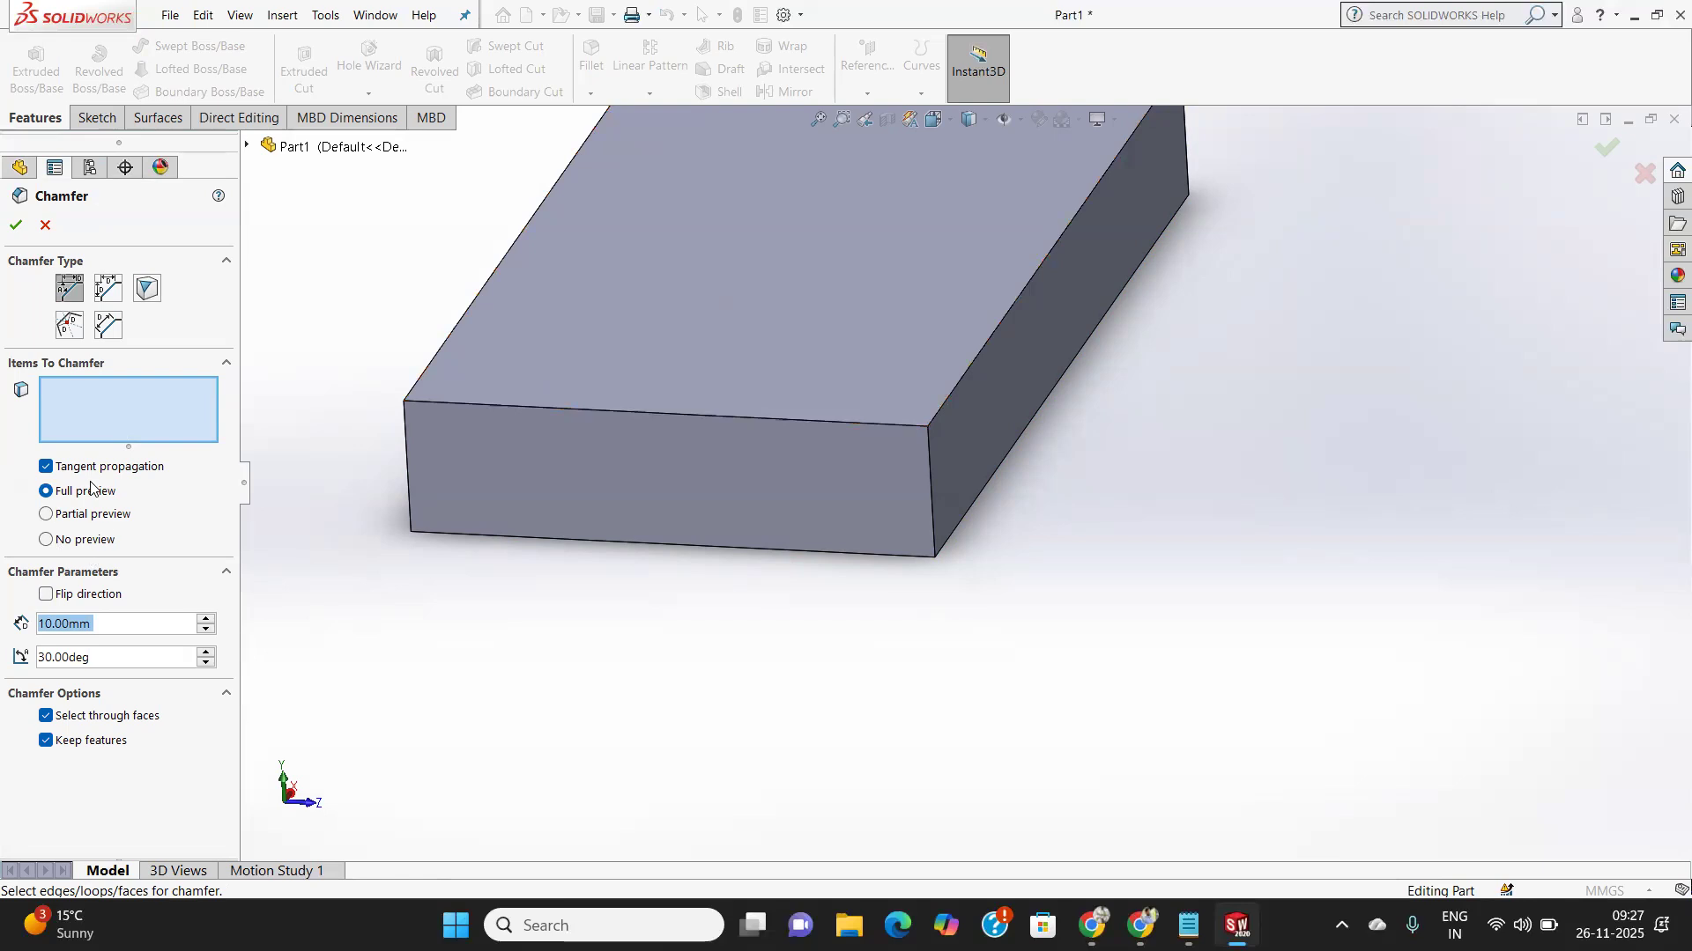
{"action": "left_click", "coordinate": [69, 325]}
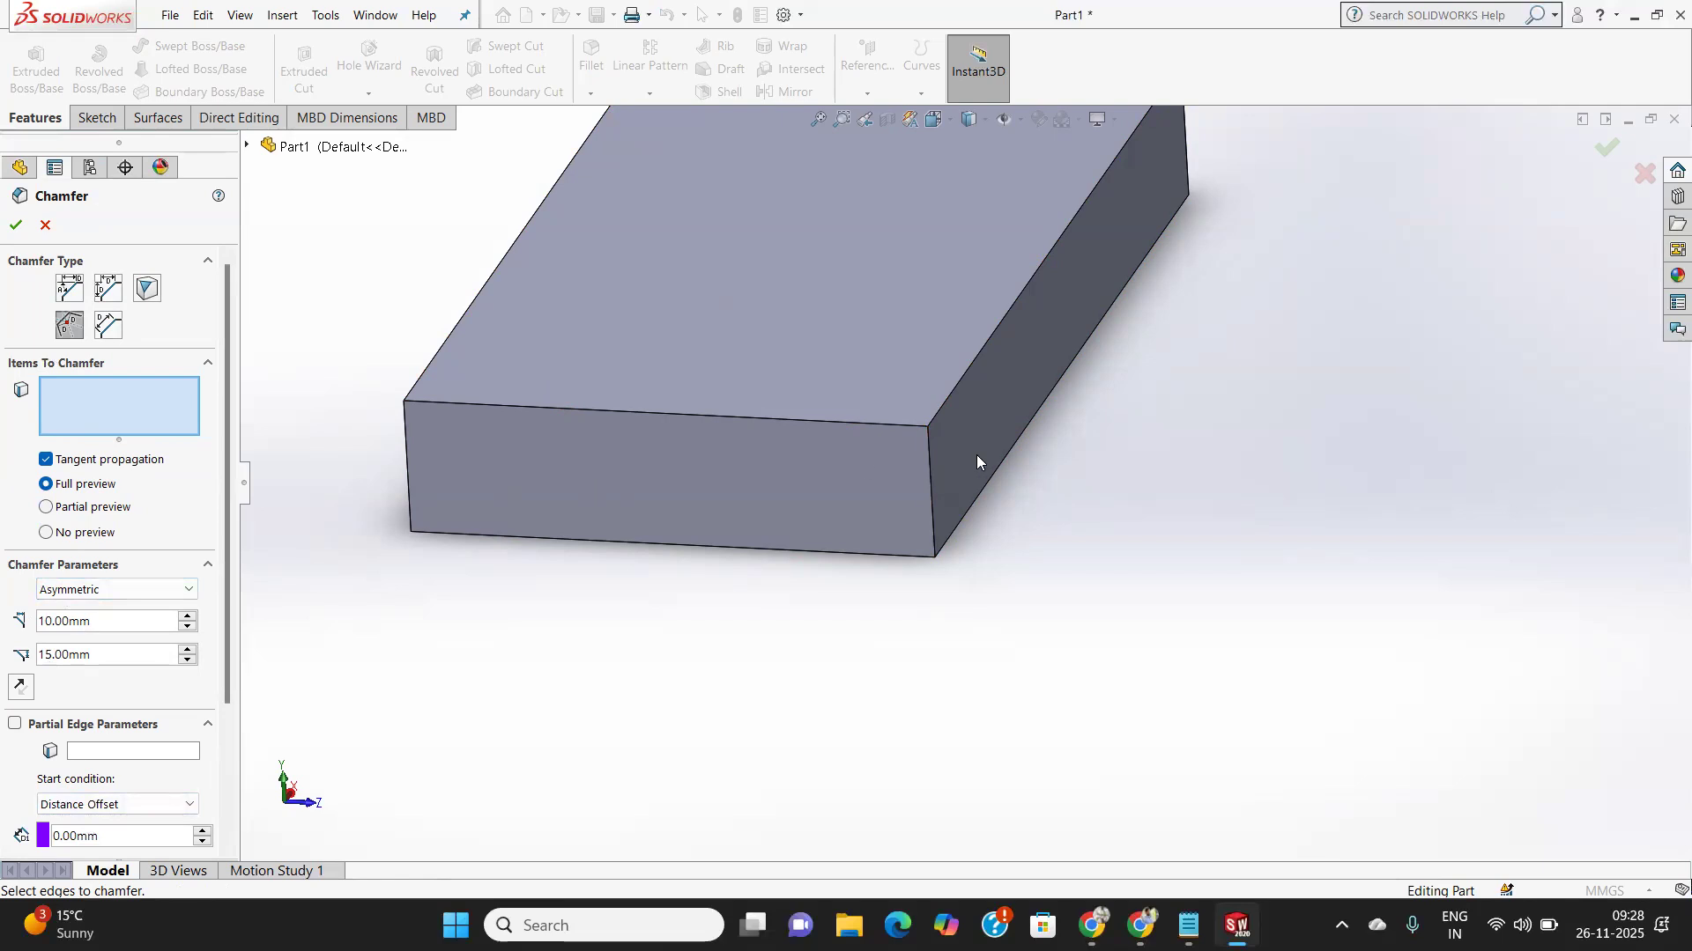
{"action": "left_click", "coordinate": [809, 422]}
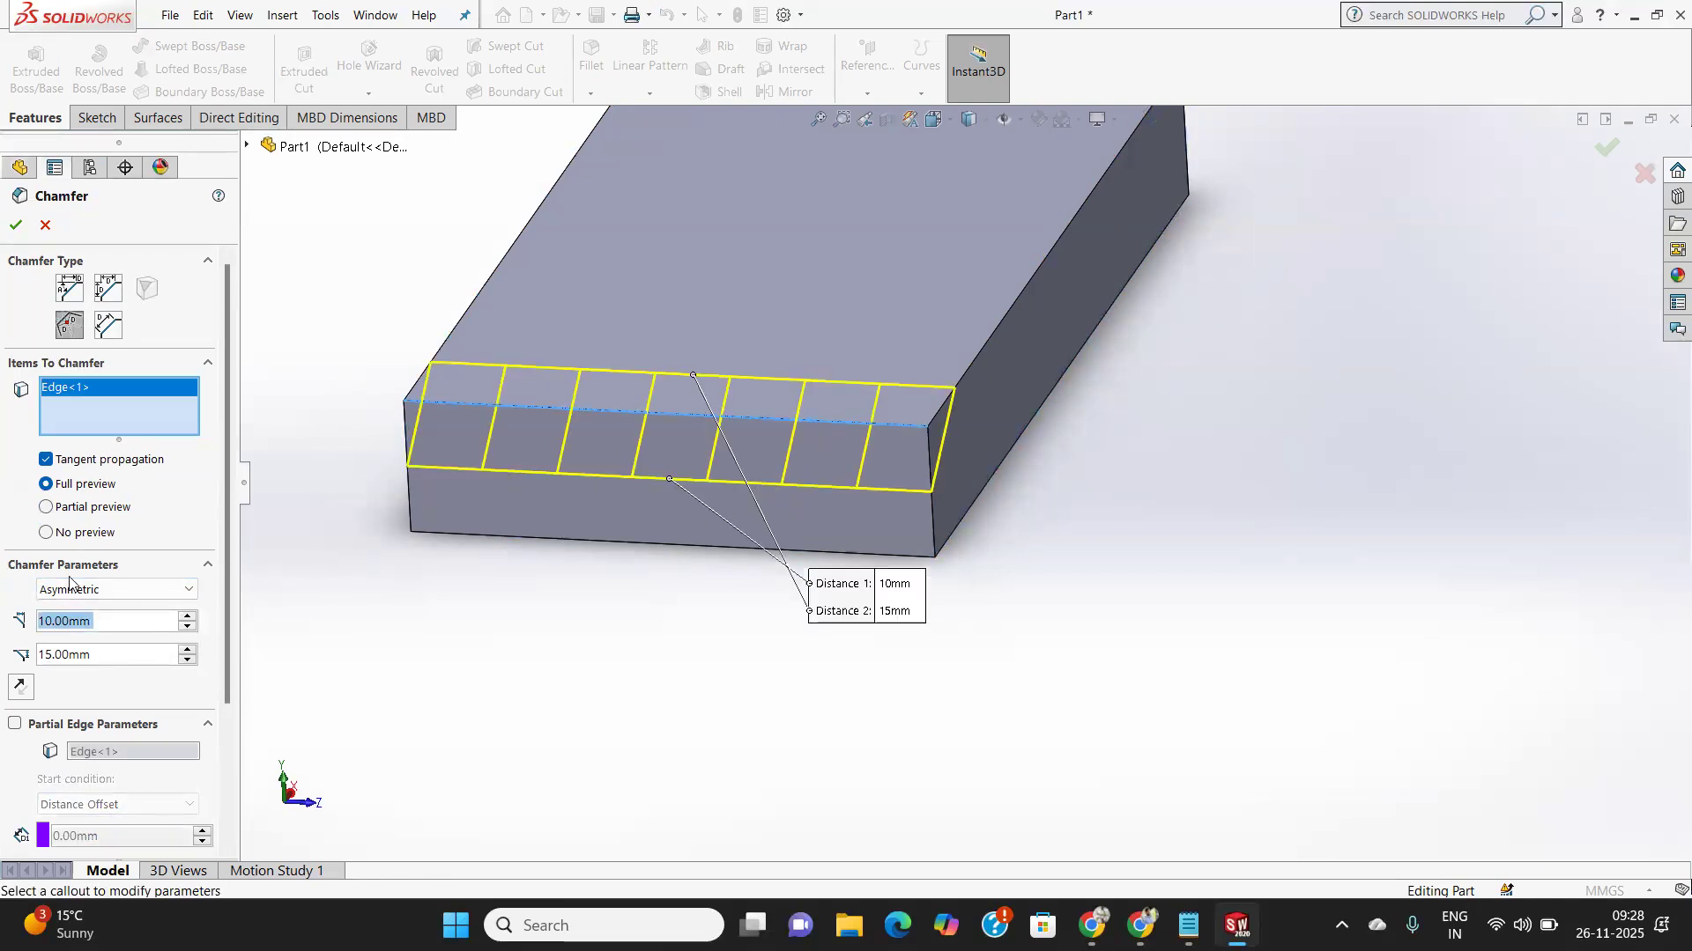
{"action": "left_click", "coordinate": [49, 659]}
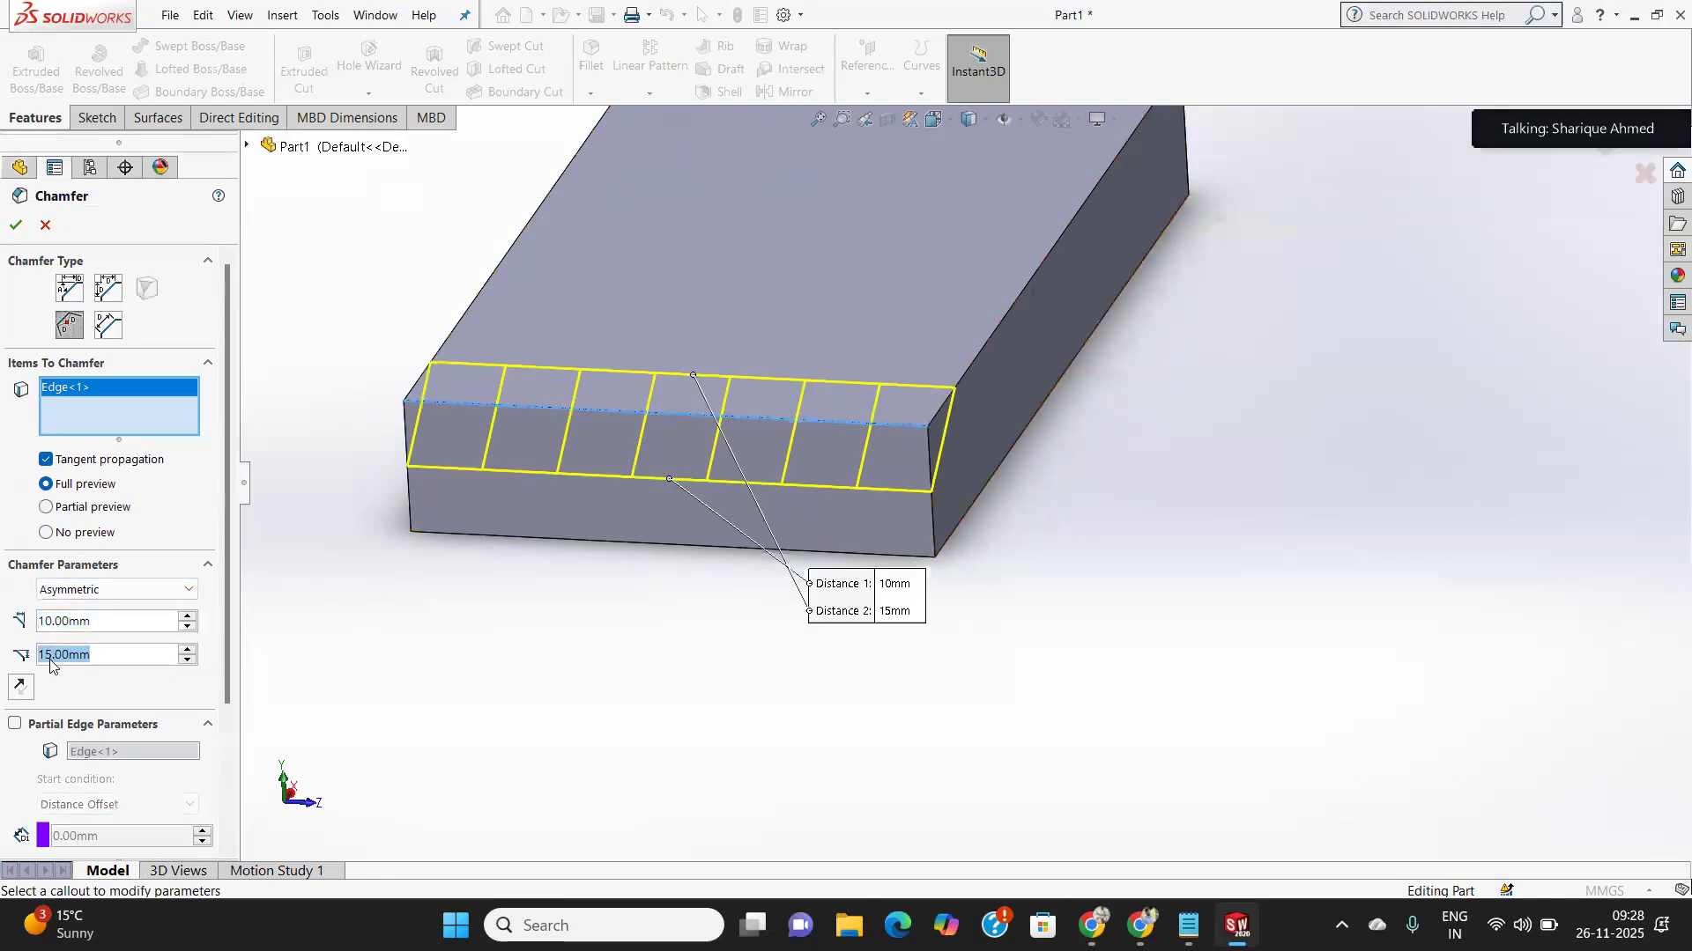
{"action": "type", "text": "12"}
{"action": "key", "text": "Return"}
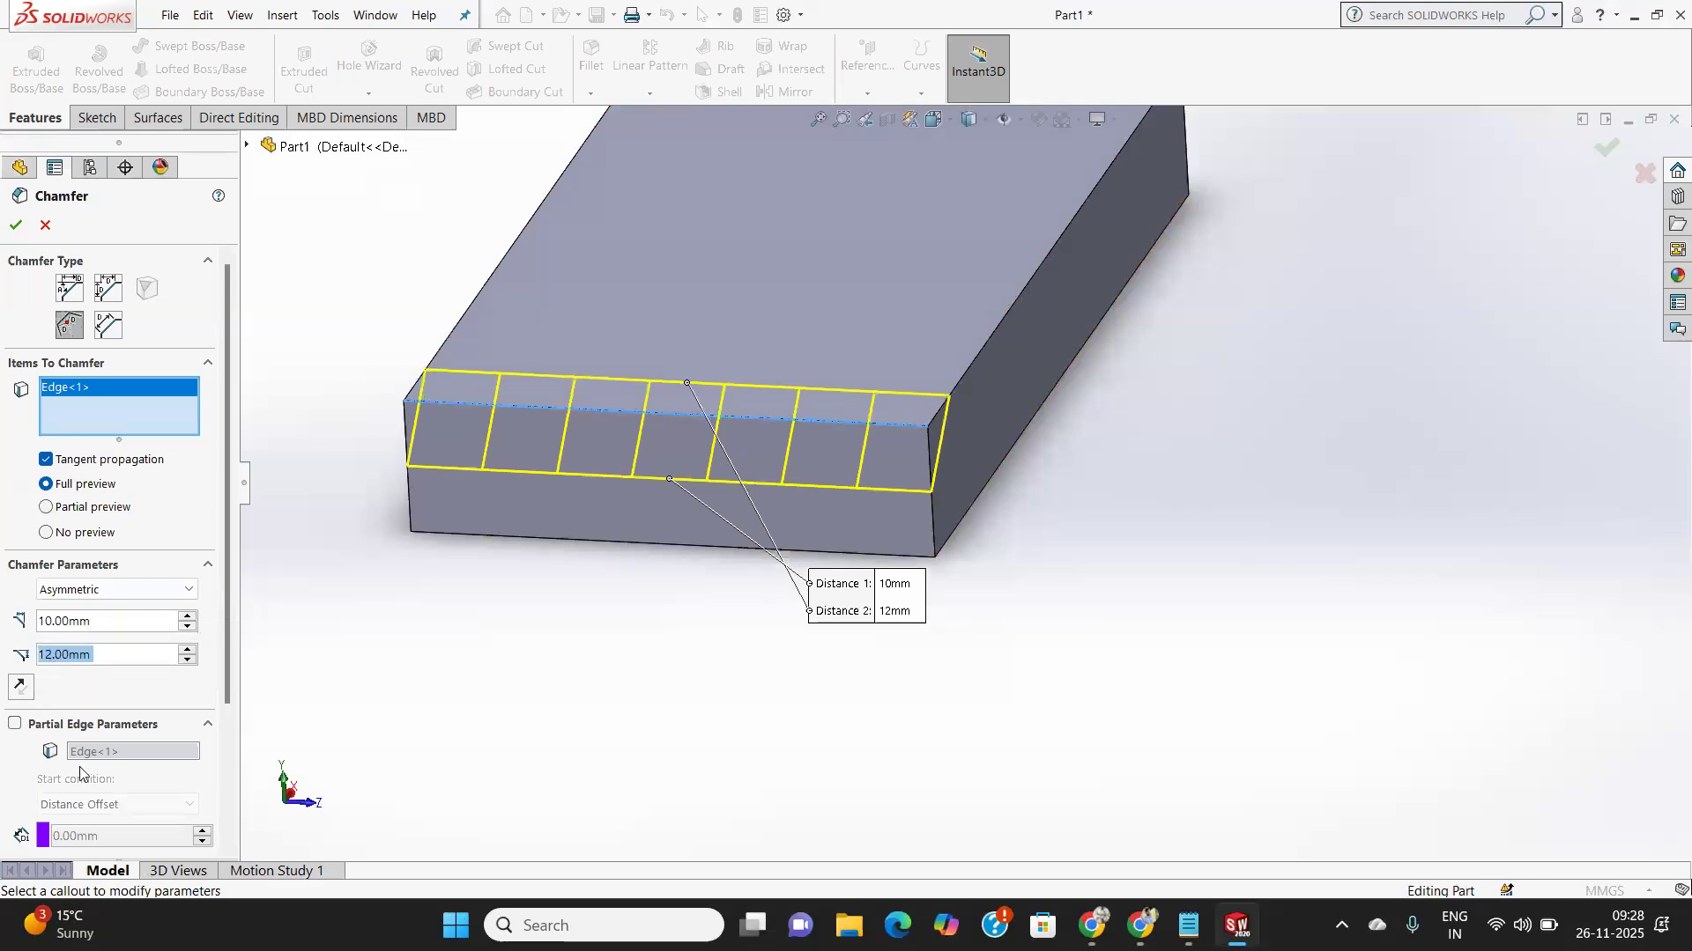
Enable partial edge parameters, set the start condition's distance offset to 30 mm, and accept the chamfer.
{"action": "left_click", "coordinate": [14, 726]}
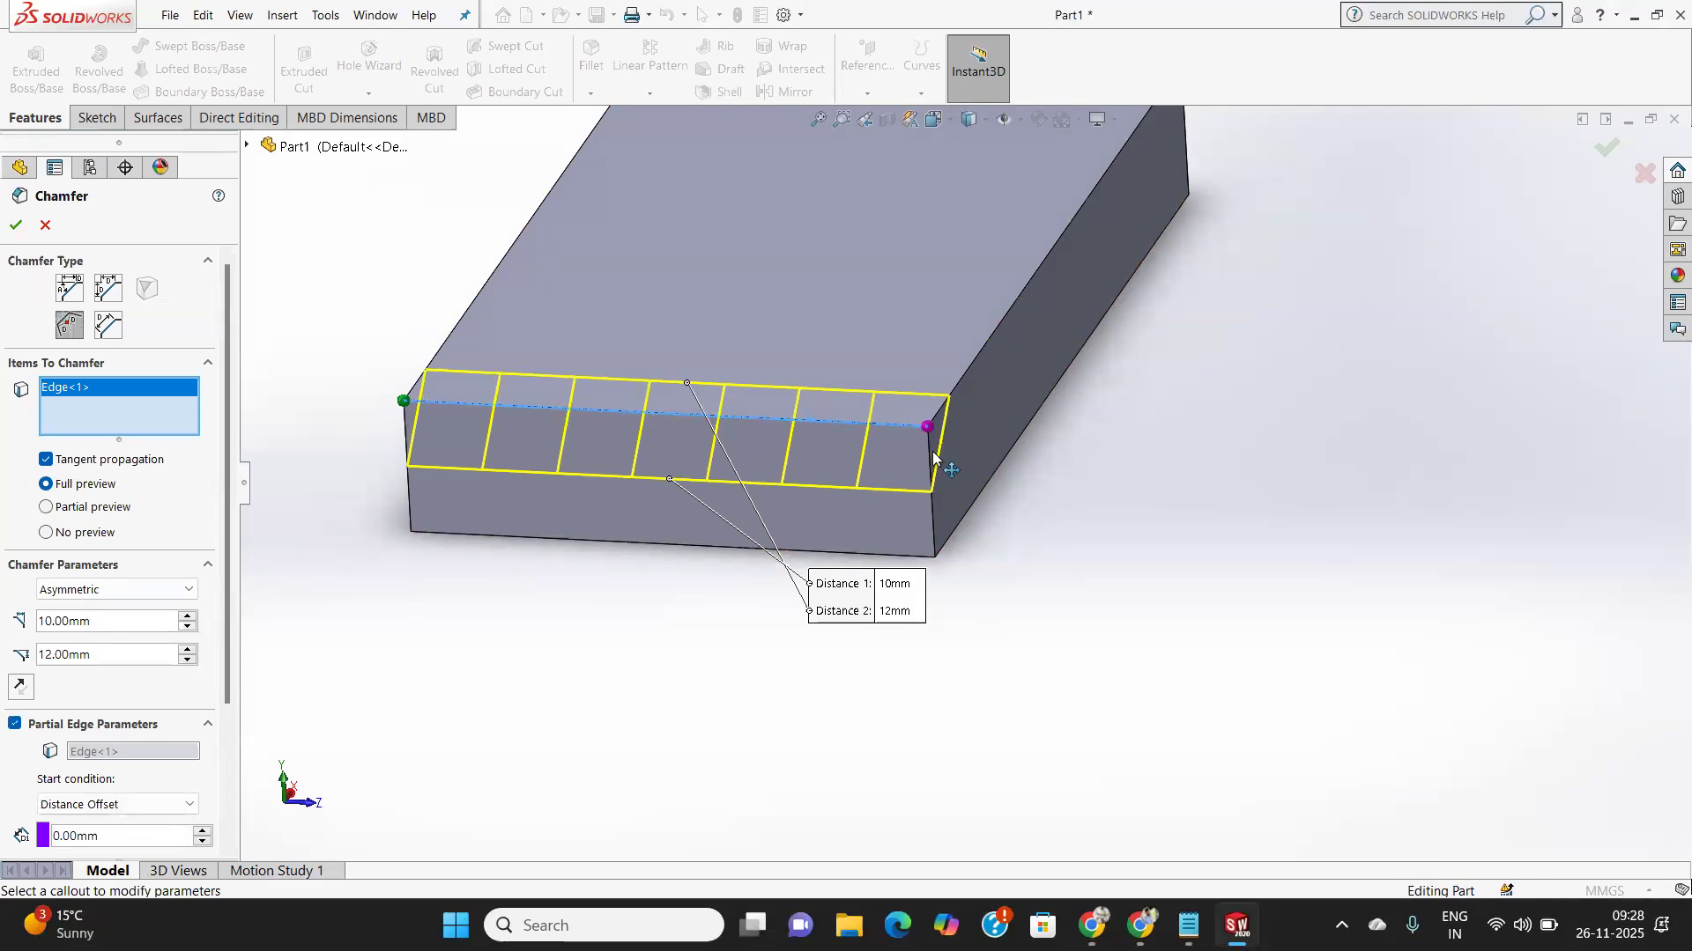
{"action": "left_click_drag", "start_coordinate": [889, 447], "coordinate": [687, 462]}
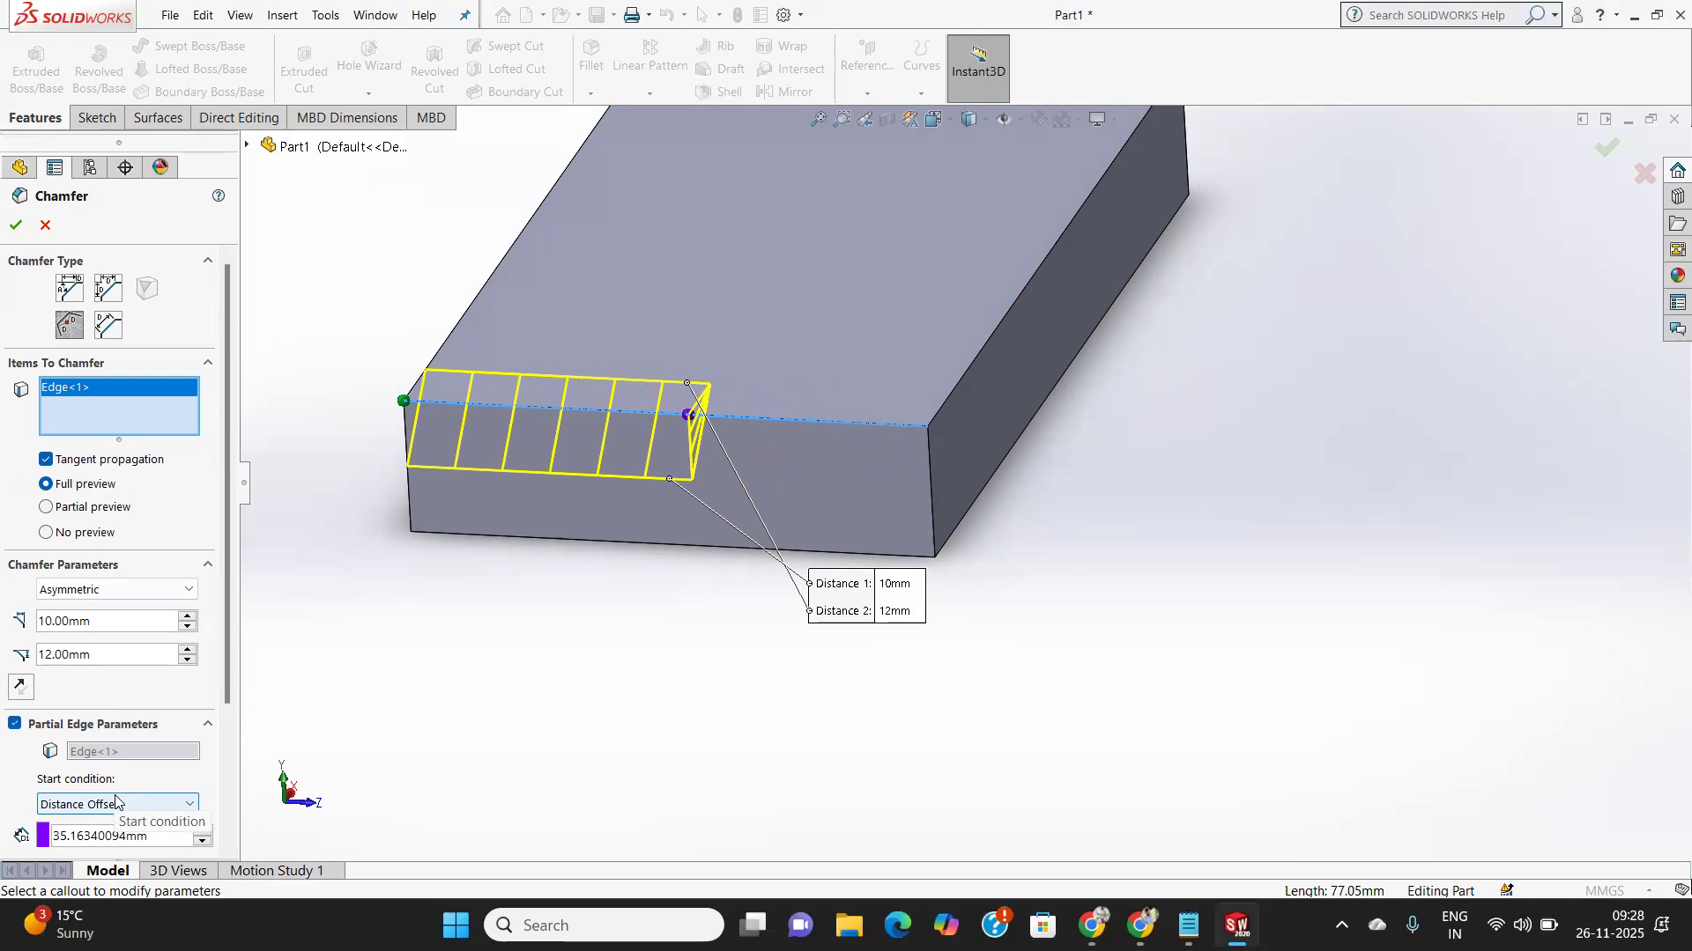
{"action": "left_click_drag", "start_coordinate": [148, 836], "coordinate": [9, 844]}
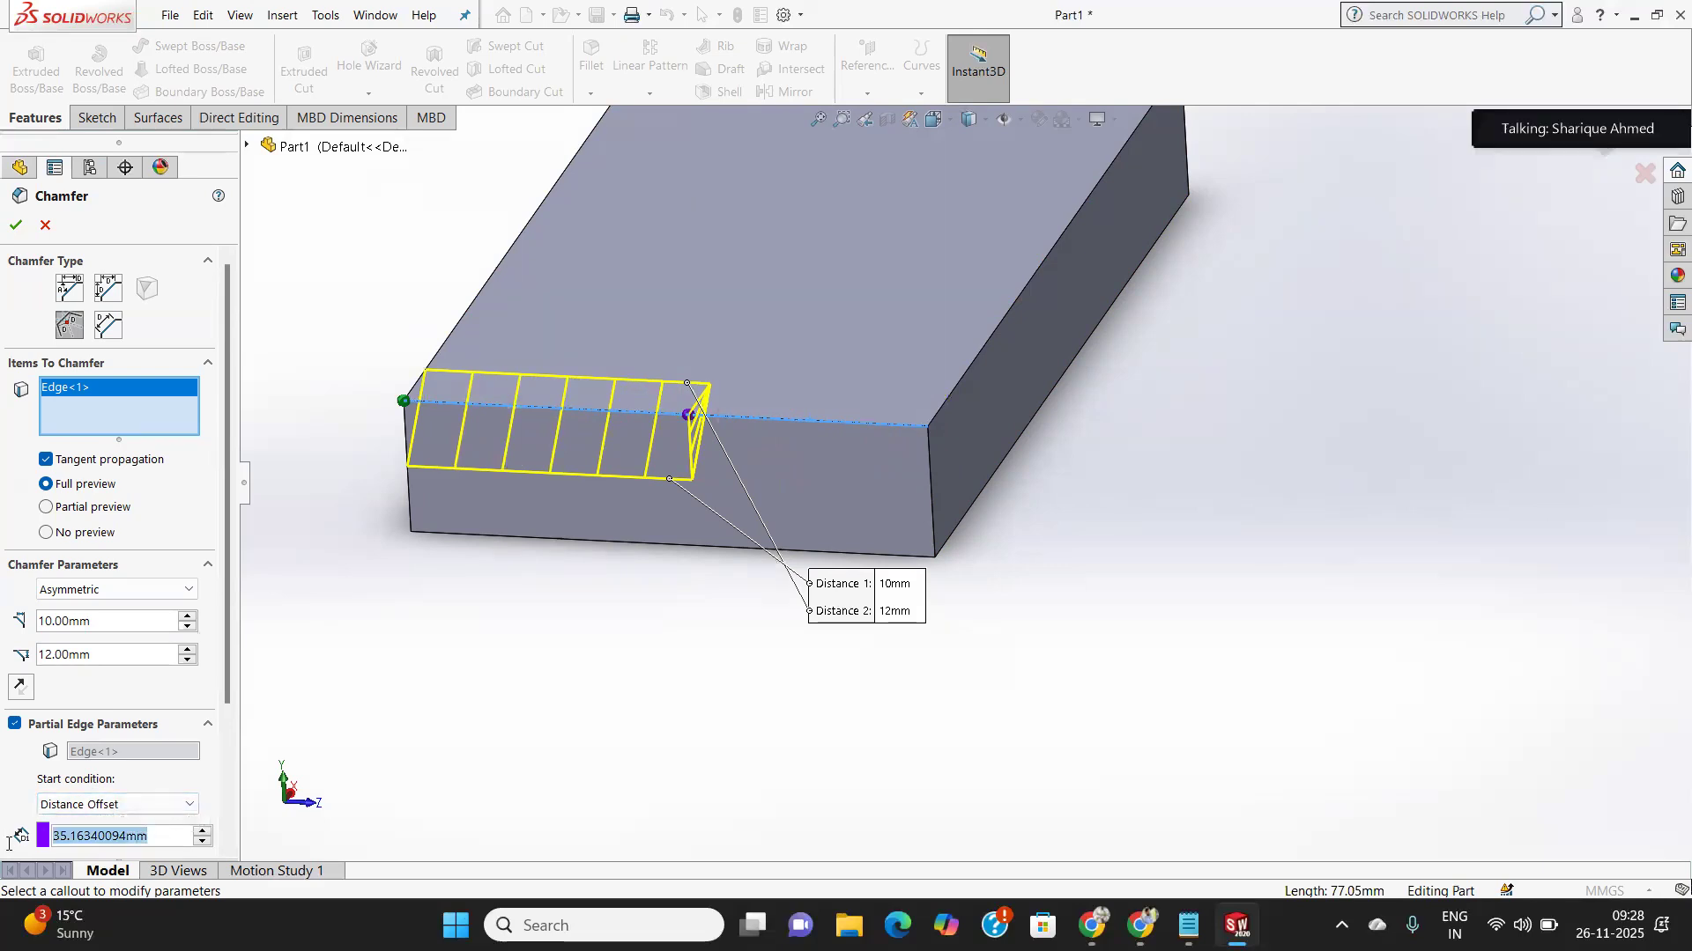
{"action": "type", "text": "30"}
{"action": "key", "text": "Return"}
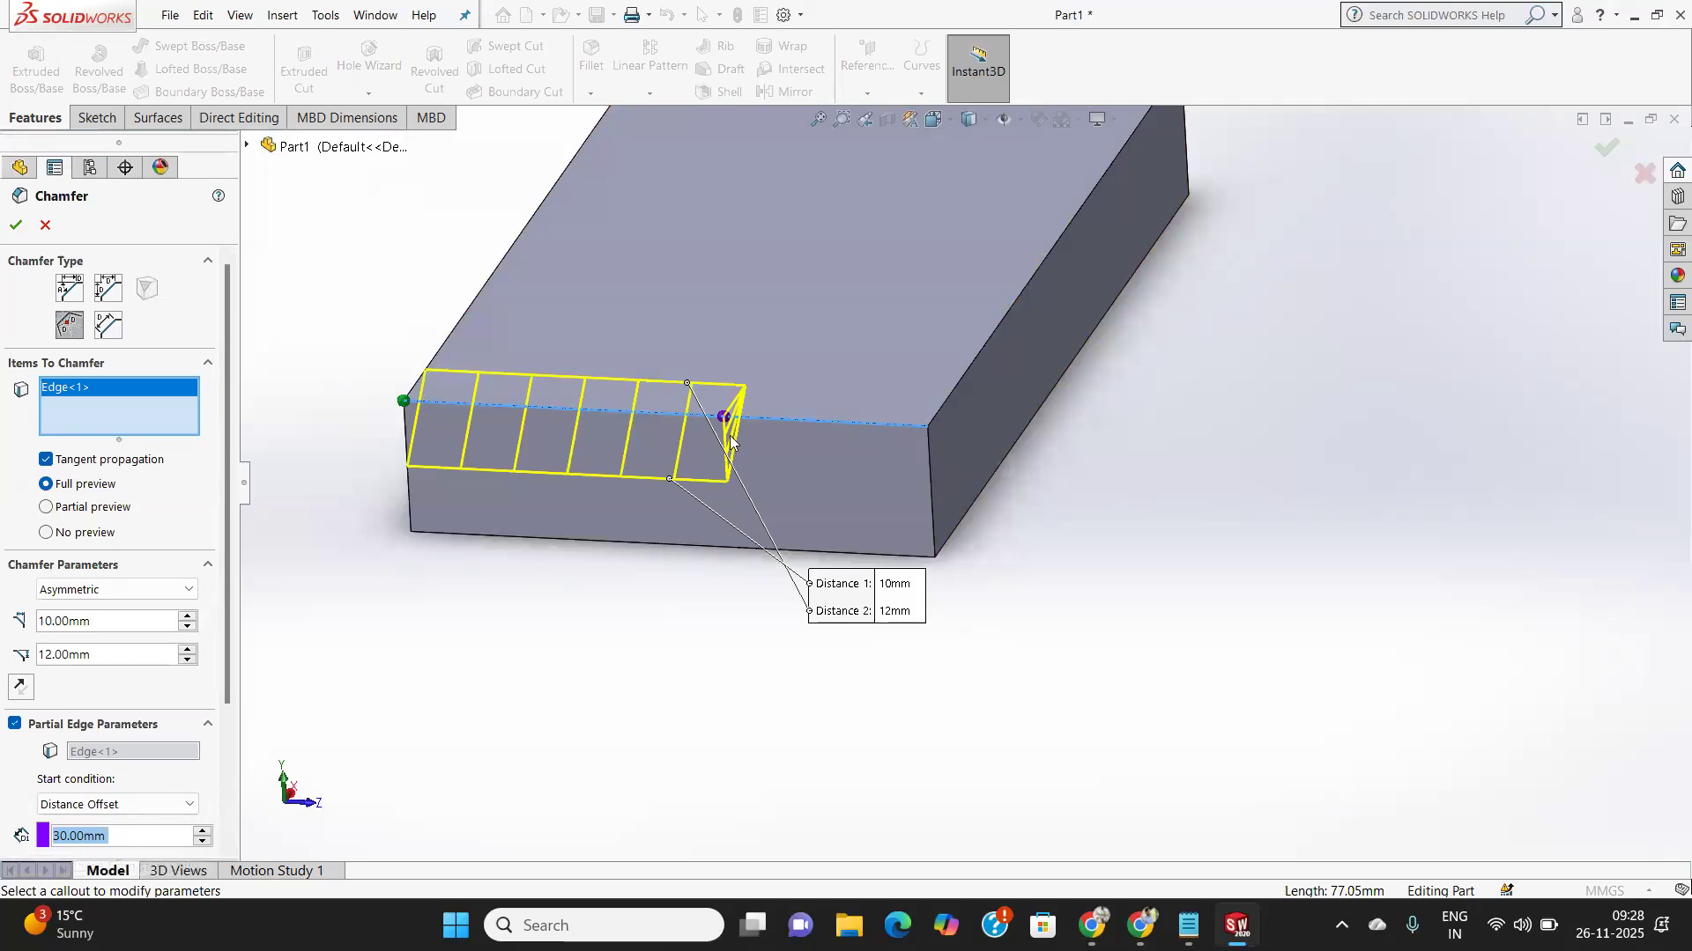
{"action": "left_click", "coordinate": [7, 226]}
Examine the partial chamfer on the block's upper front edge from several angles.
{"action": "mouse_move", "coordinate": [680, 476]}
{"action": "middle_mouse_down"}
{"action": "mouse_move", "coordinate": [752, 468]}
{"action": "mouse_move", "coordinate": [709, 480]}
{"action": "middle_mouse_up"}
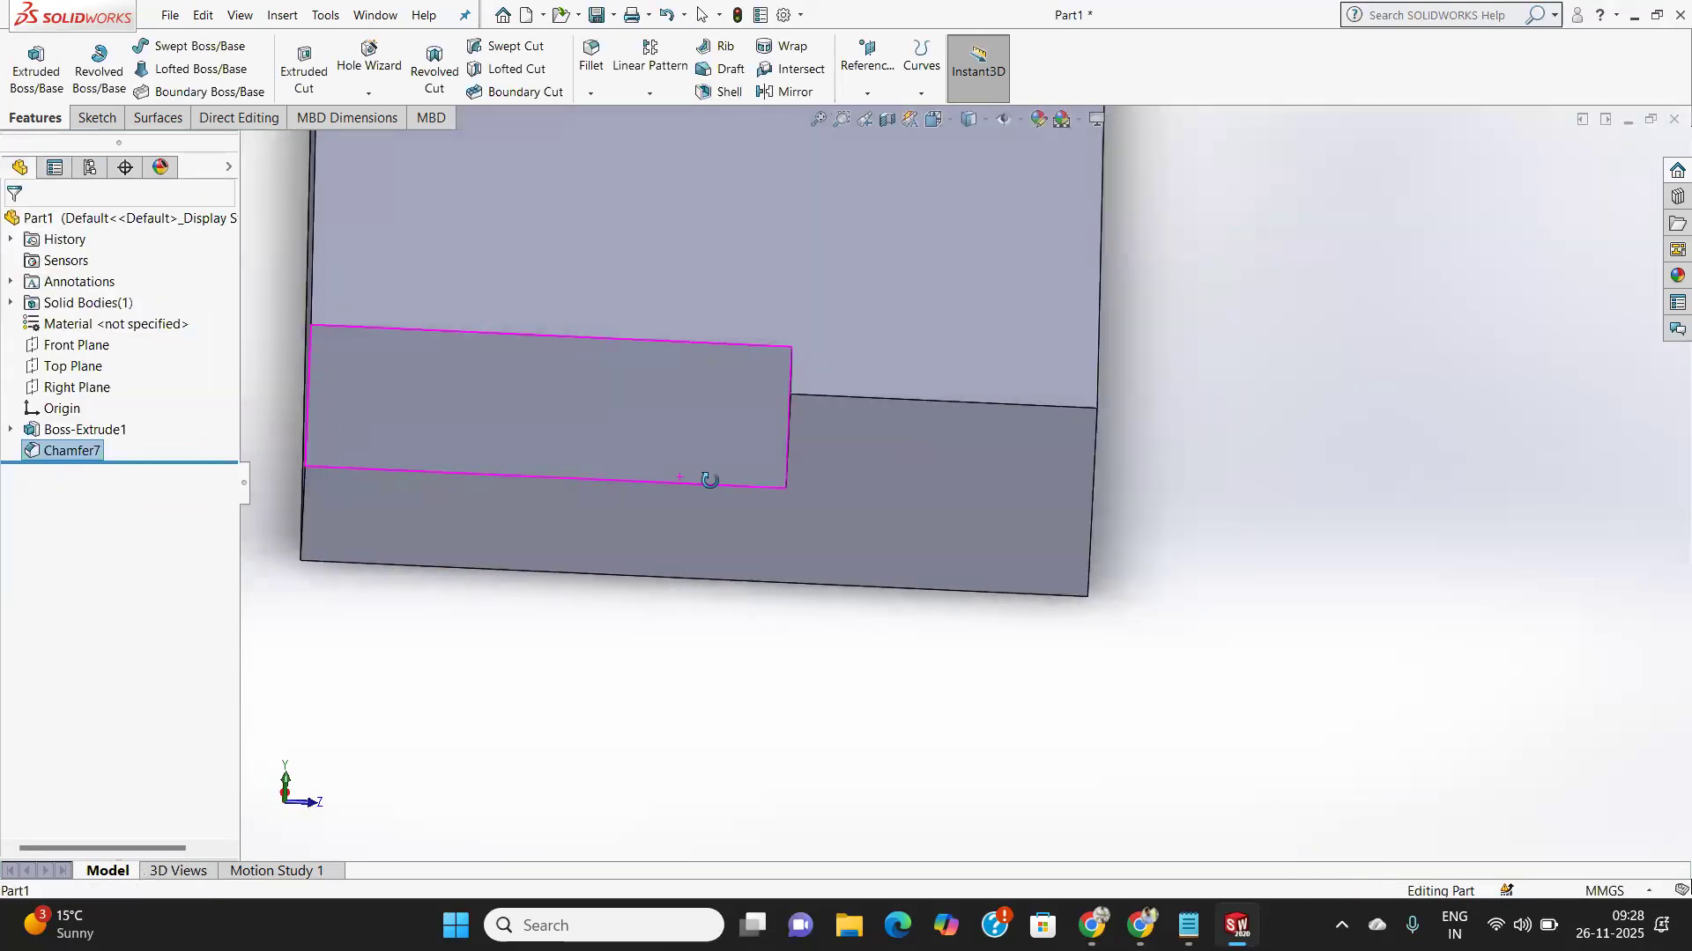
{"action": "scroll", "coordinate": [813, 456], "scroll_direction": "down", "scroll_amount": 1}
{"action": "scroll", "coordinate": [816, 458], "scroll_direction": "up", "scroll_amount": 2}
{"action": "middle_click_drag", "start_coordinate": [815, 458], "coordinate": [727, 467]}
{"action": "scroll", "coordinate": [728, 468], "scroll_direction": "down", "scroll_amount": 2}
{"action": "scroll", "coordinate": [727, 468], "scroll_direction": "up", "scroll_amount": 3}
{"action": "middle_click_drag", "start_coordinate": [899, 411], "coordinate": [867, 454]}
{"action": "scroll", "coordinate": [867, 455], "scroll_direction": "up", "scroll_amount": 2}
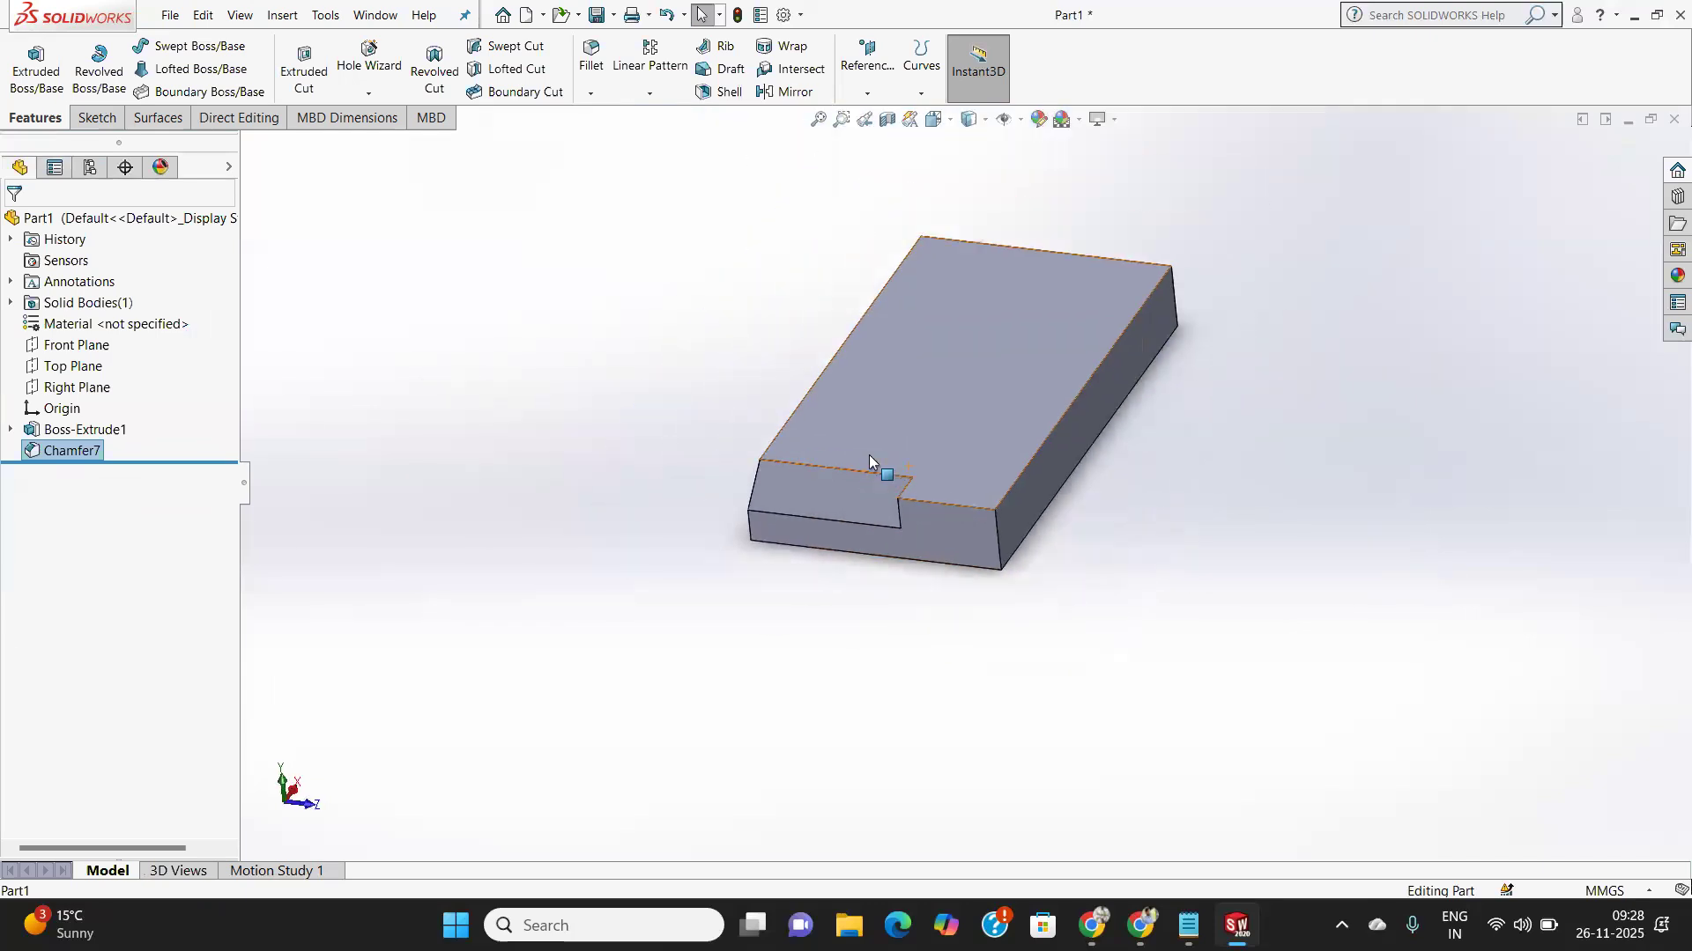
{"action": "scroll", "coordinate": [869, 454], "scroll_direction": "down", "scroll_amount": 2}
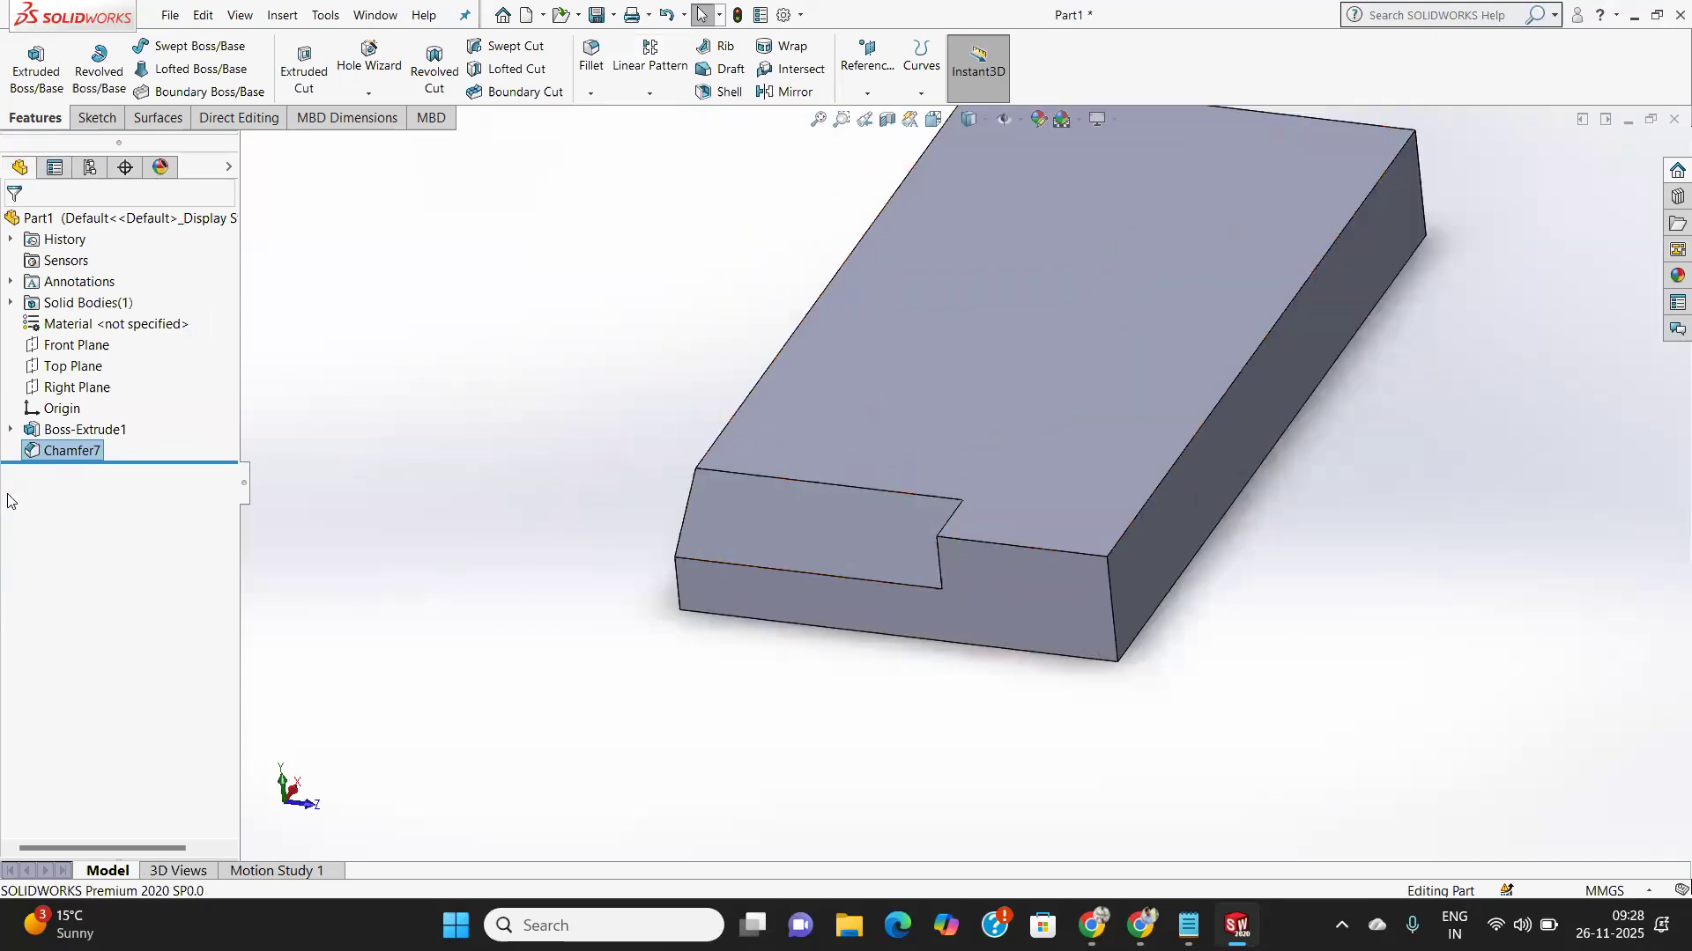
Delete the partial chamfer feature from the block's upper front edge.
{"action": "right_click", "coordinate": [68, 457]}
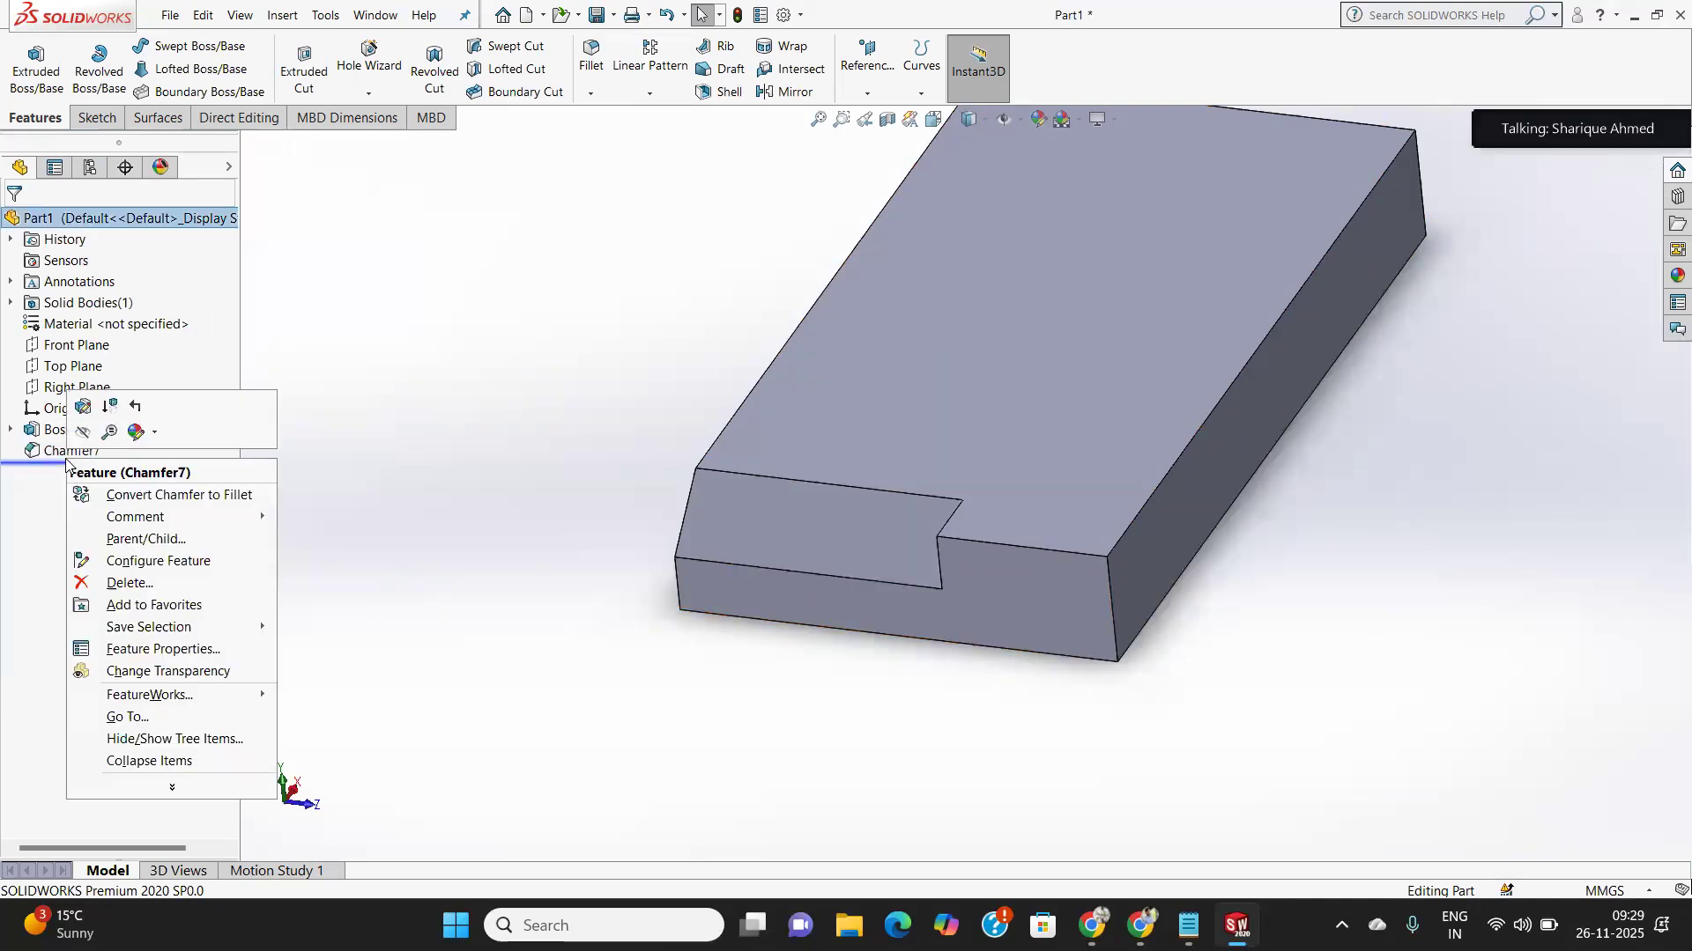
{"action": "left_click", "coordinate": [144, 582]}
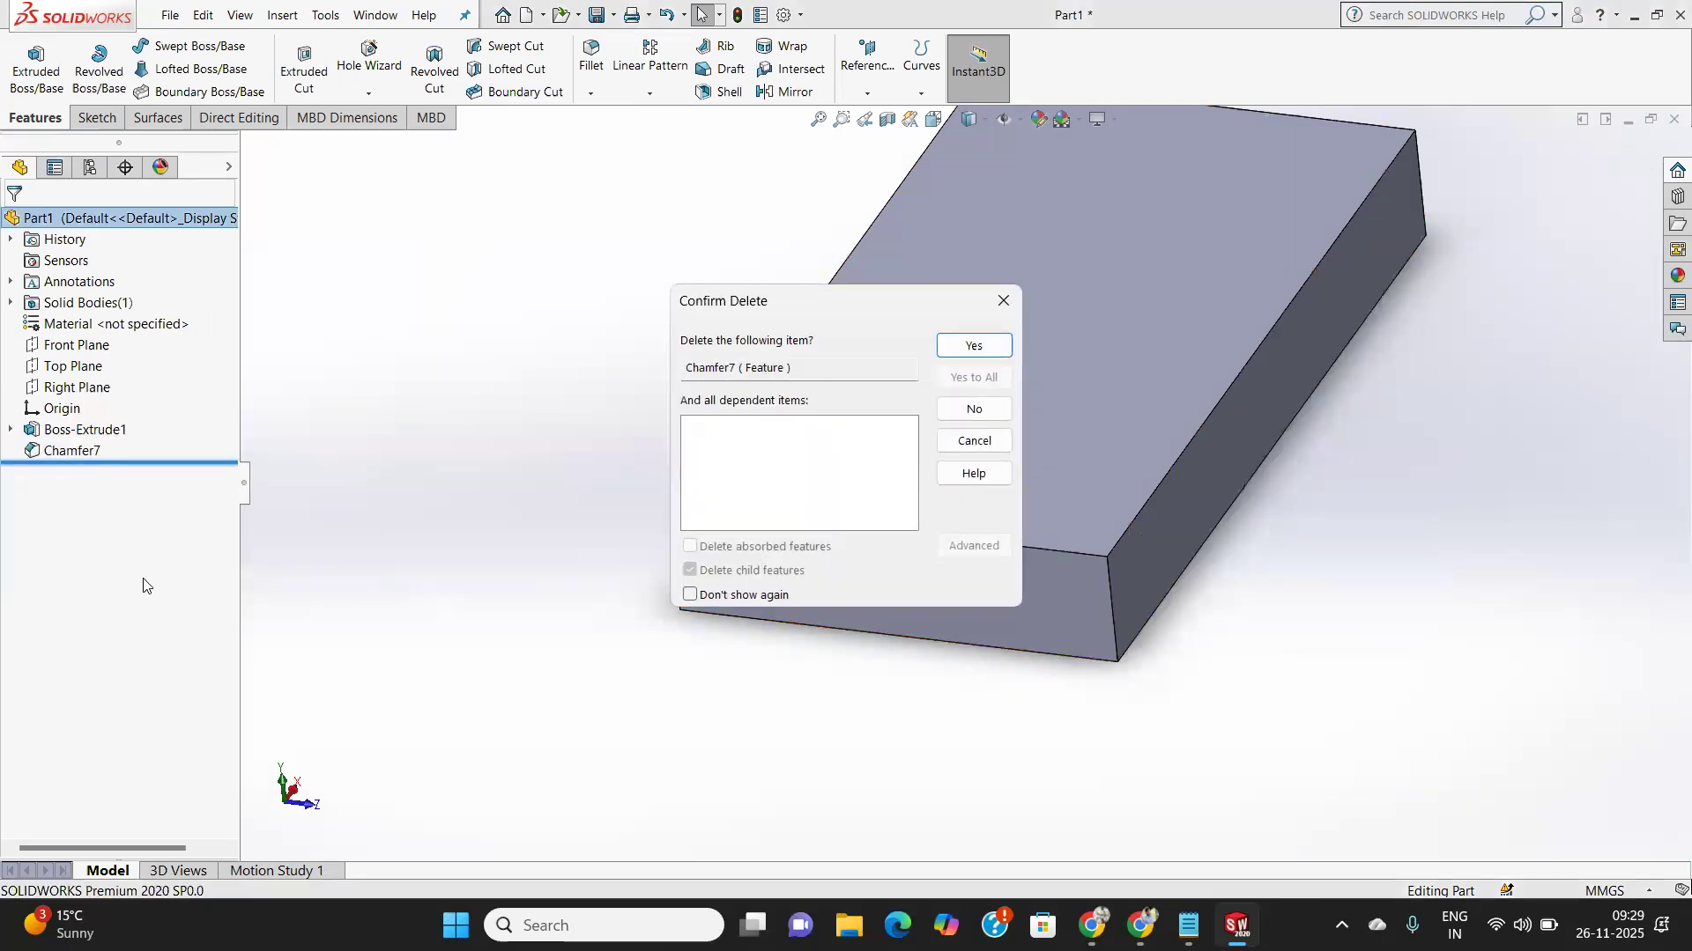
{"action": "left_click", "coordinate": [974, 345]}
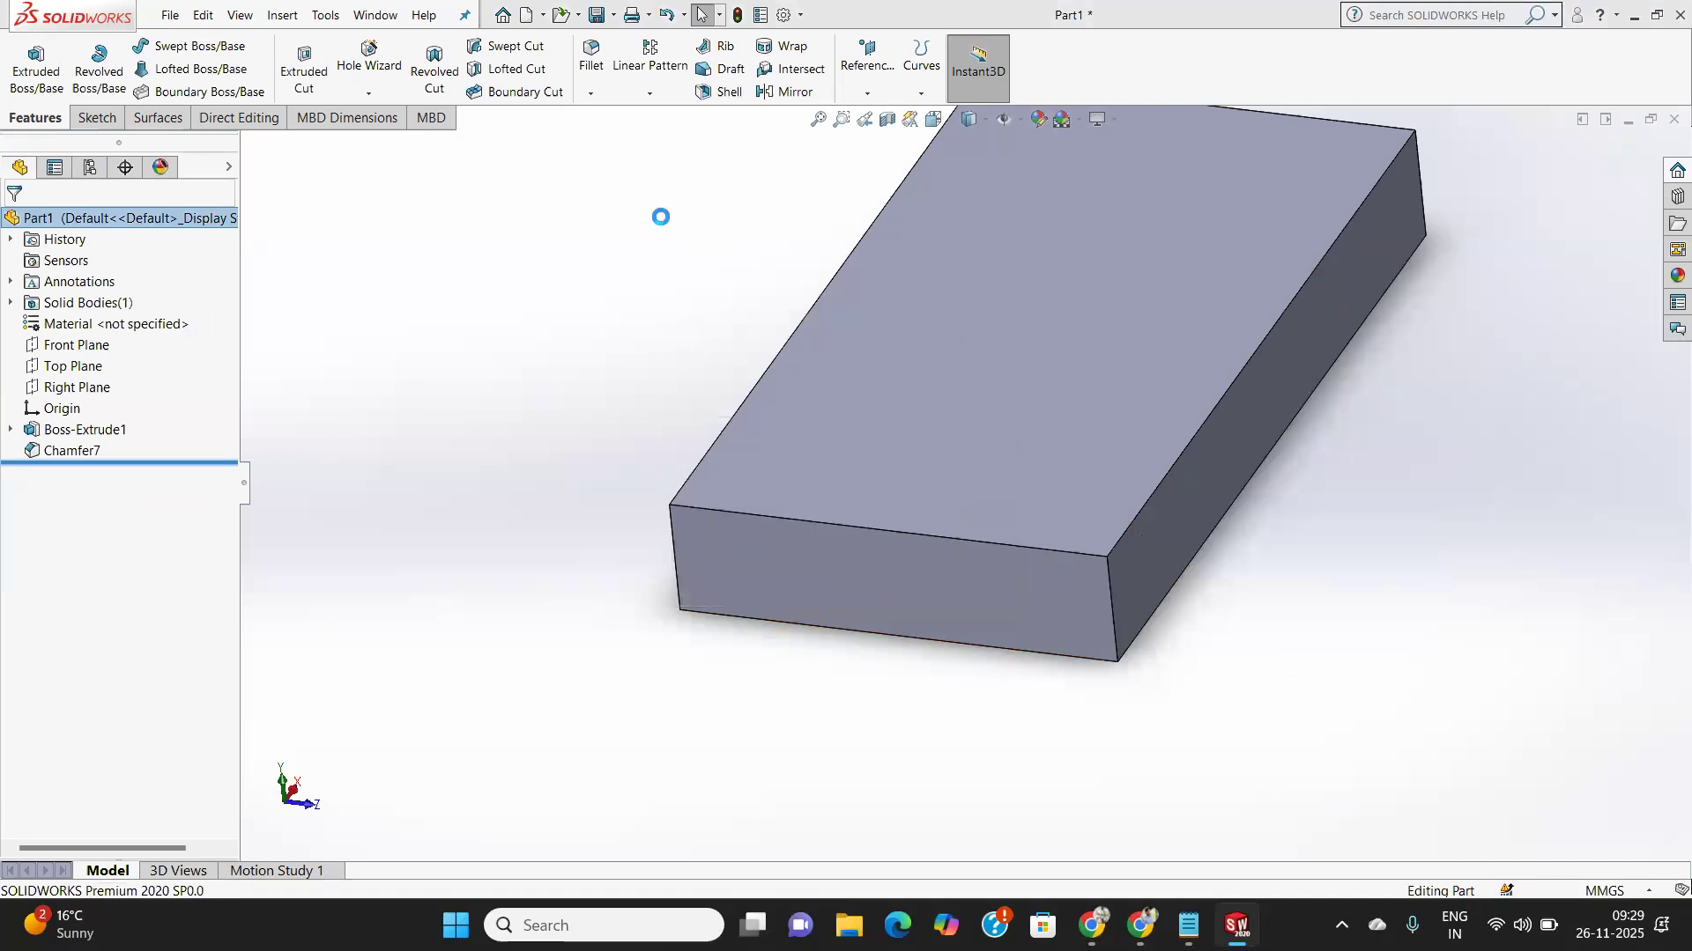
Start a Face Face chamfer with the block's top face as the first face set and its front face as the second.
{"action": "left_click", "coordinate": [591, 97]}
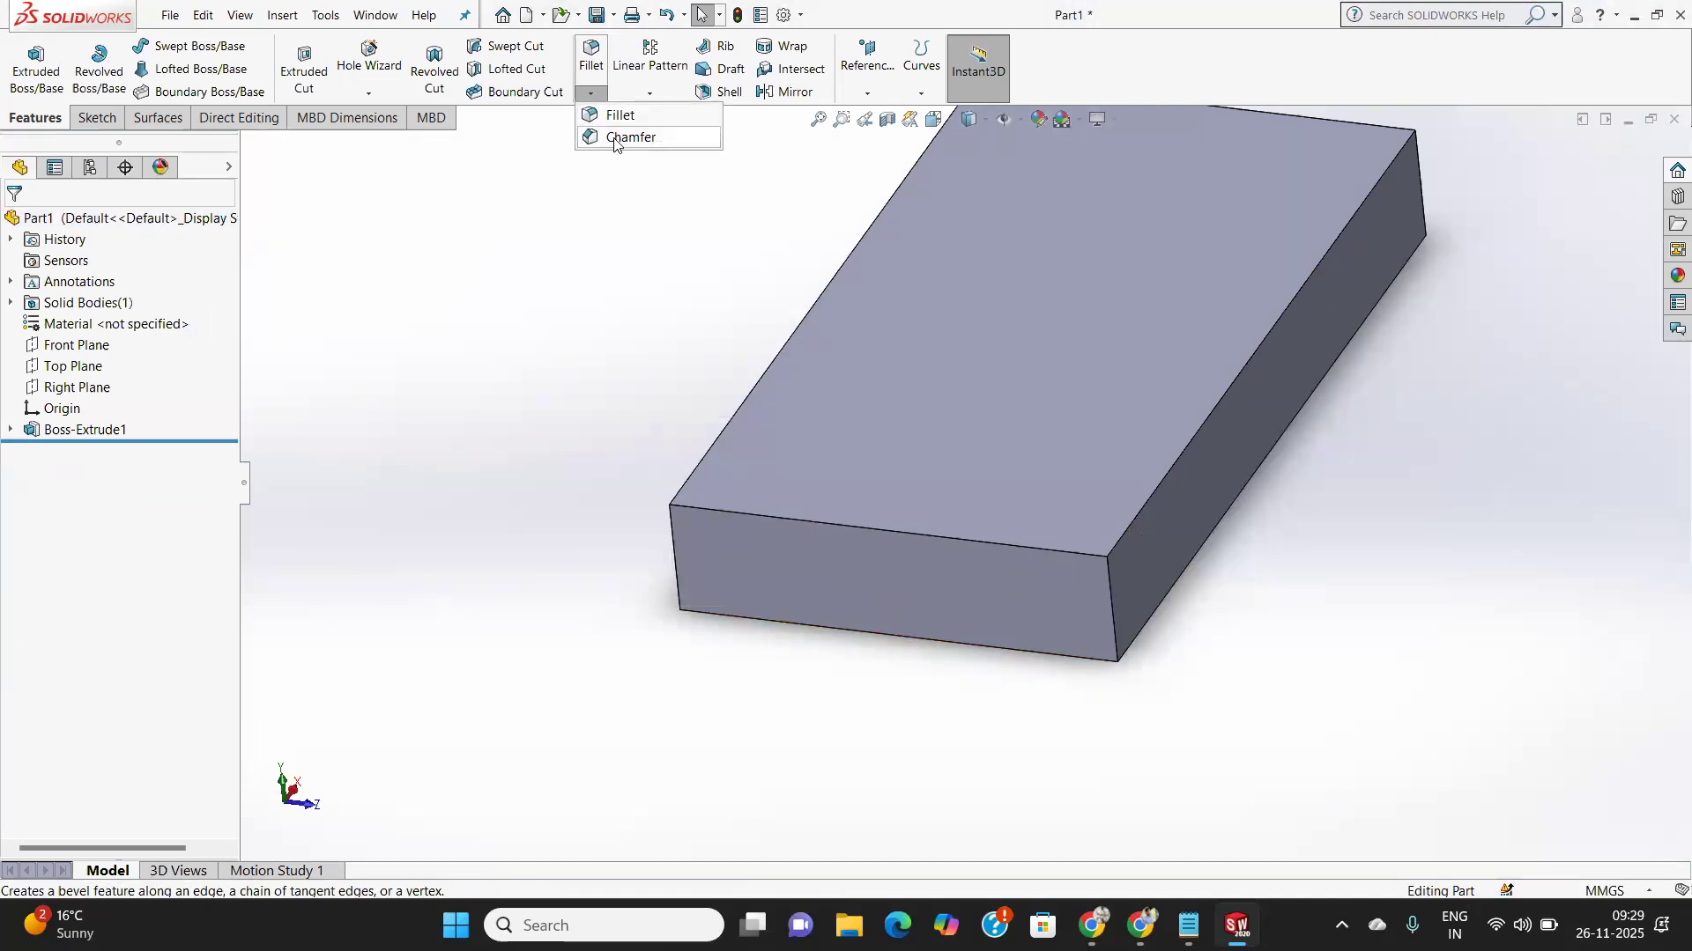
{"action": "left_click", "coordinate": [623, 141]}
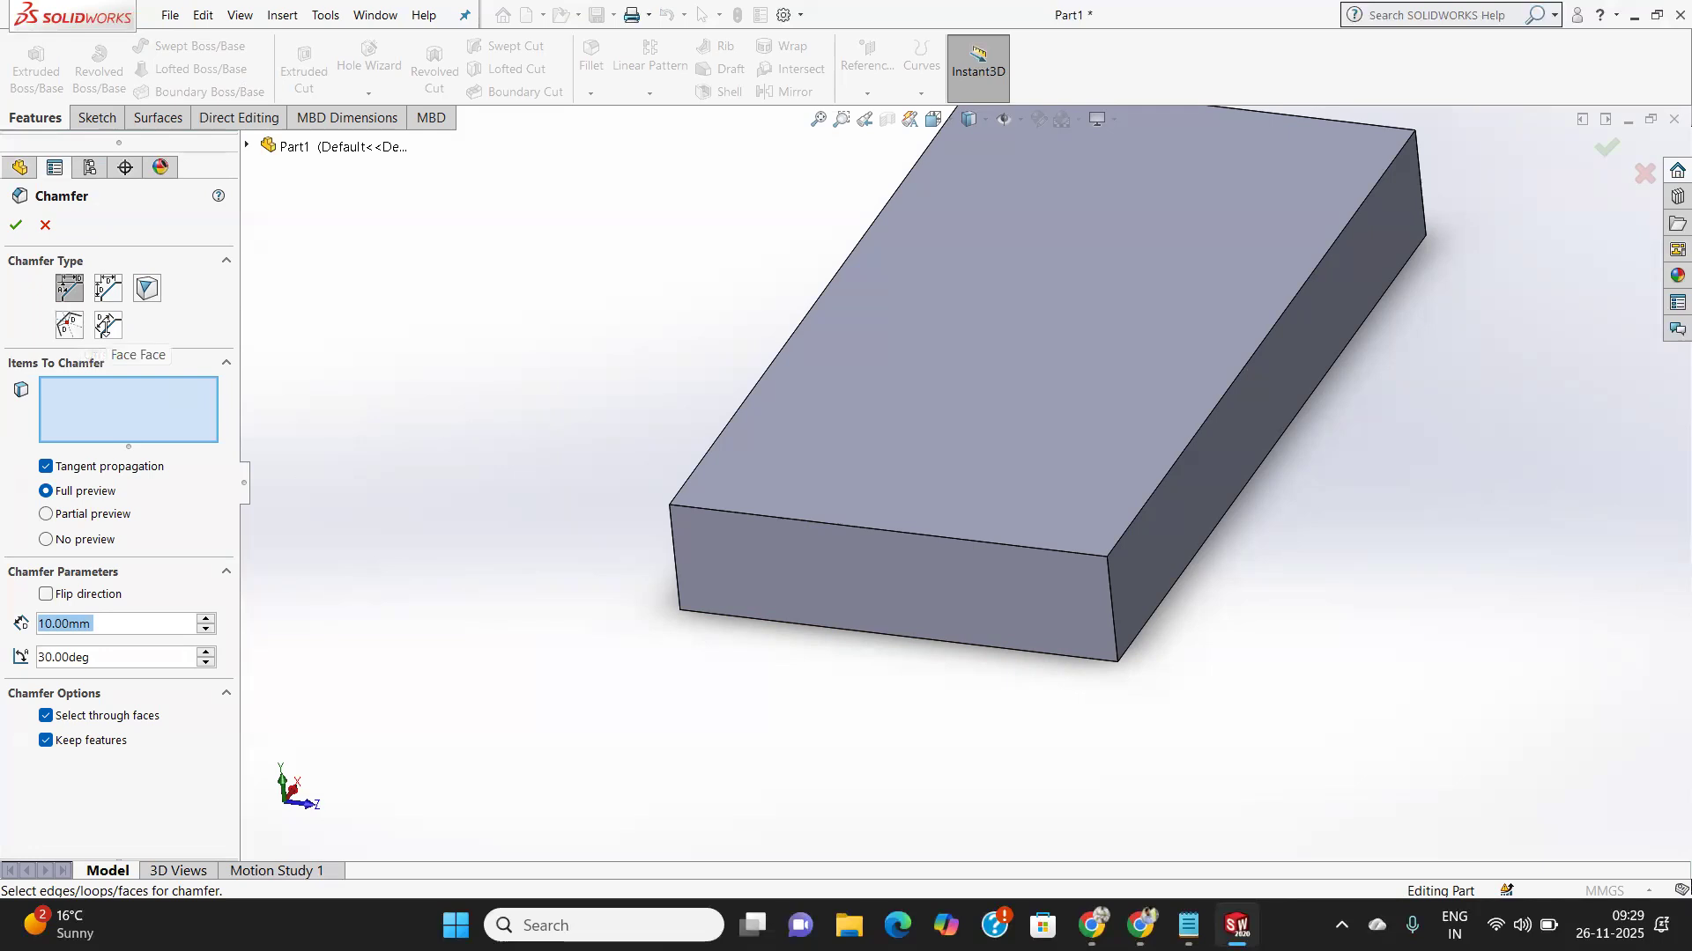
{"action": "left_click", "coordinate": [105, 326]}
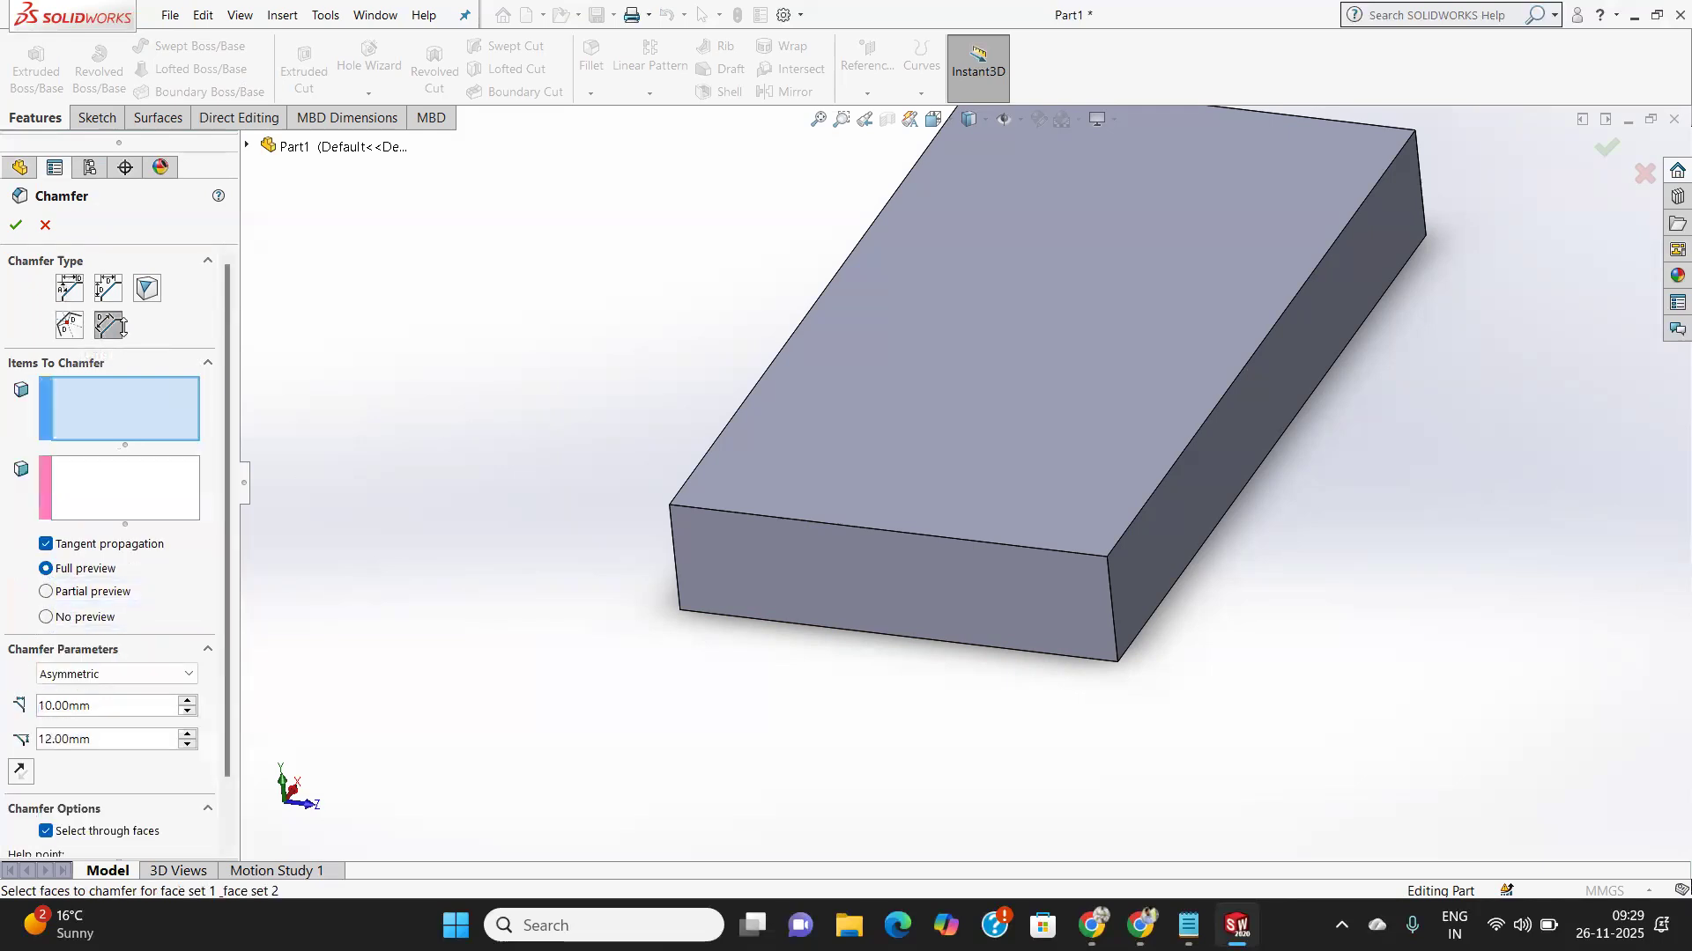
{"action": "left_click", "coordinate": [950, 470]}
{"action": "left_click", "coordinate": [896, 584]}
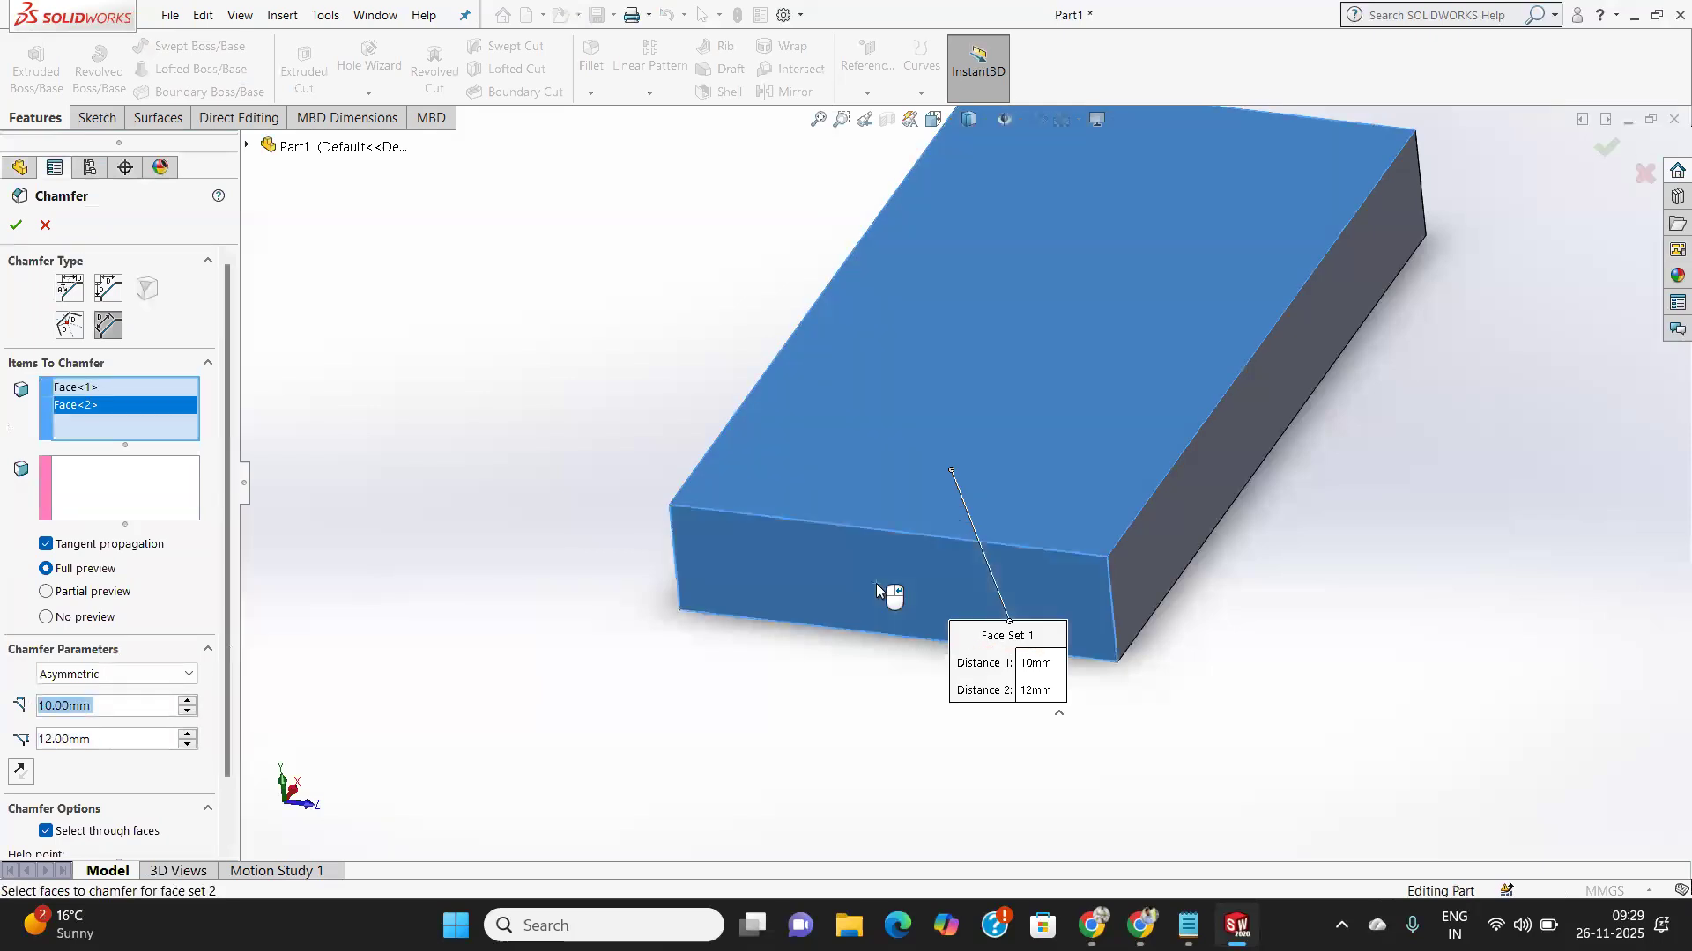
{"action": "right_click", "coordinate": [76, 421]}
{"action": "left_click", "coordinate": [97, 434]}
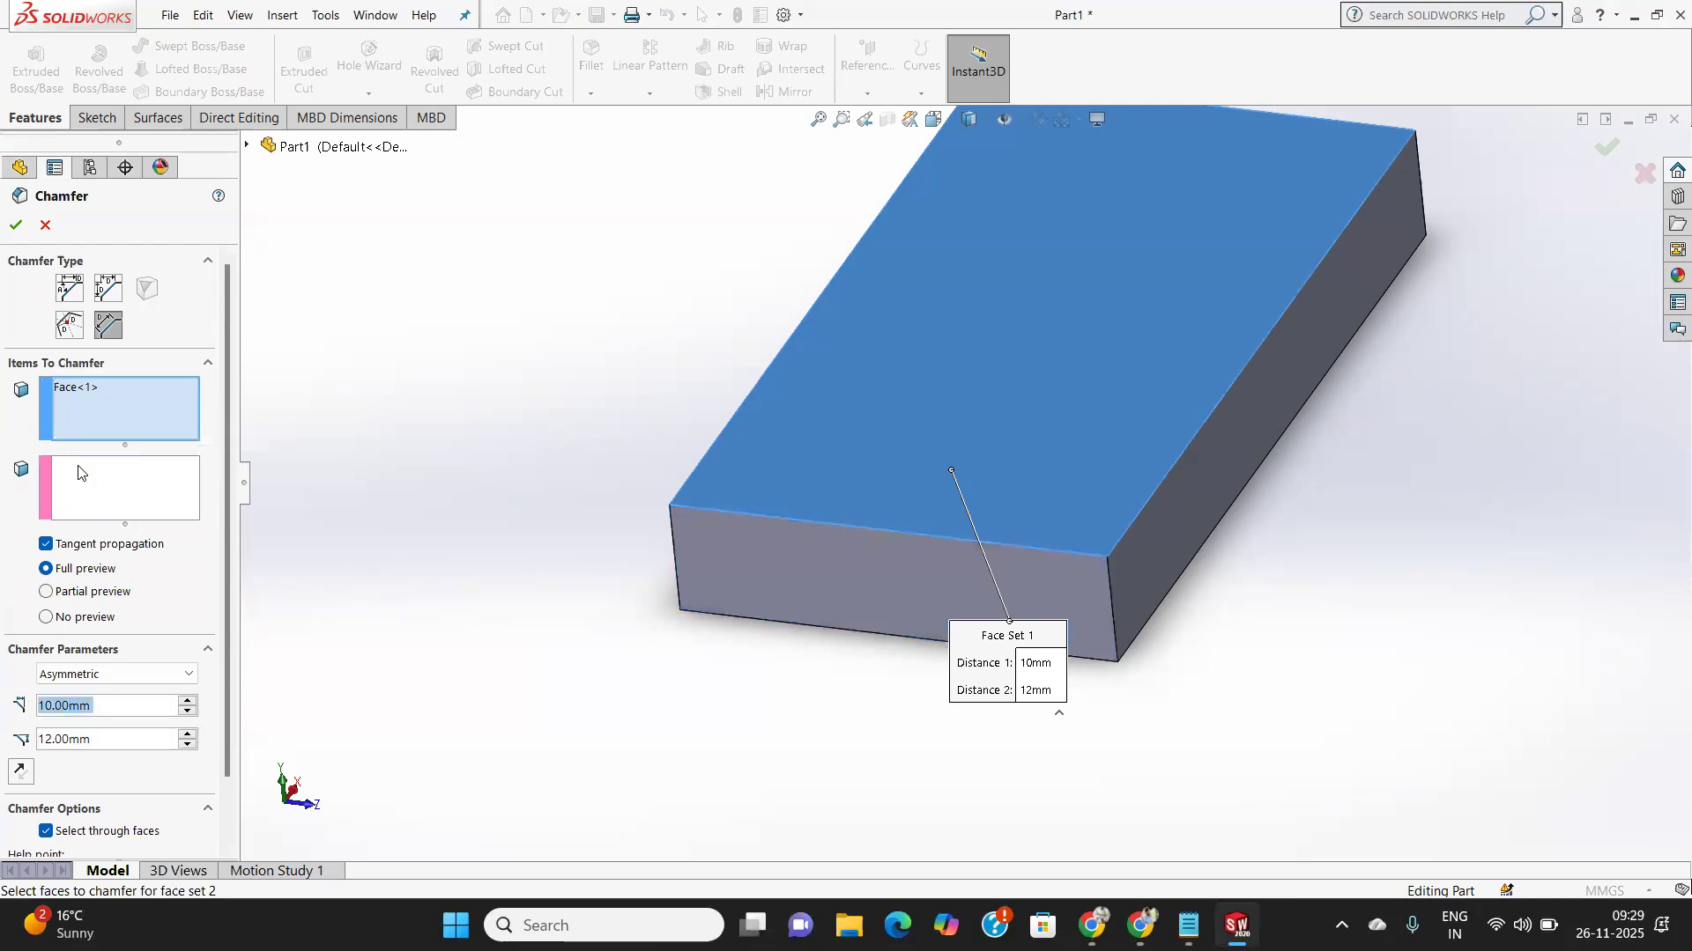
{"action": "left_click", "coordinate": [78, 473]}
{"action": "left_click", "coordinate": [874, 583]}
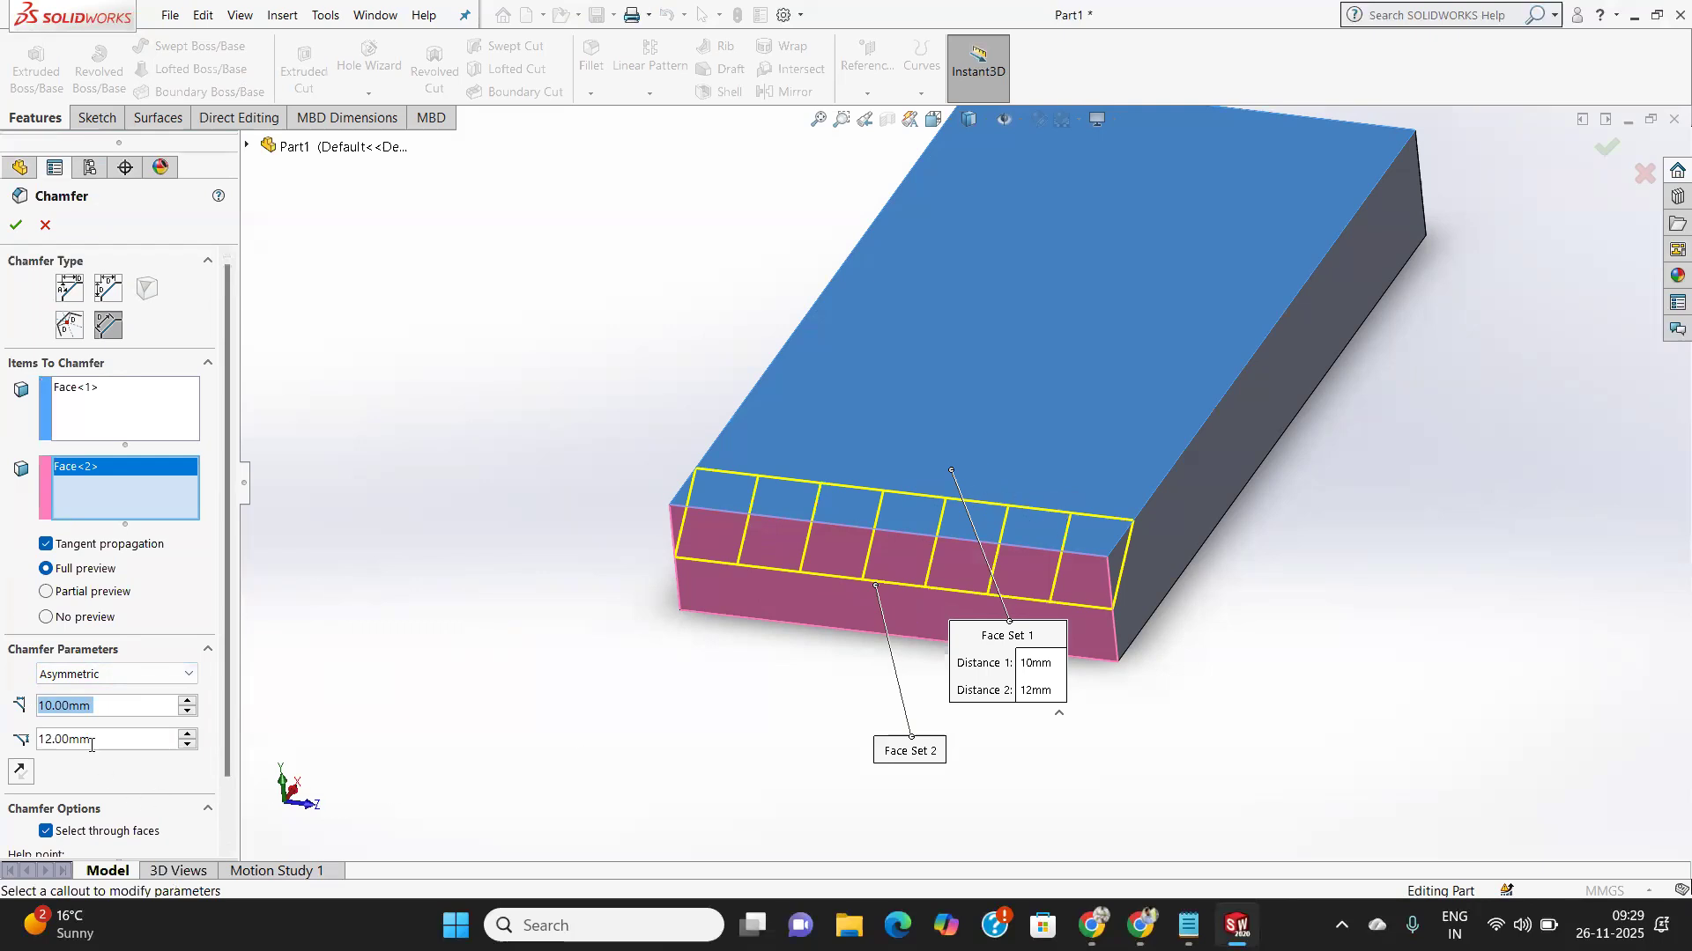
Try reversing the asymmetric distances and applying the Chord Width and Symmetric methods to the face-face chamfer.
{"action": "left_click", "coordinate": [31, 772]}
{"action": "left_click", "coordinate": [31, 772]}
{"action": "left_click", "coordinate": [144, 675]}
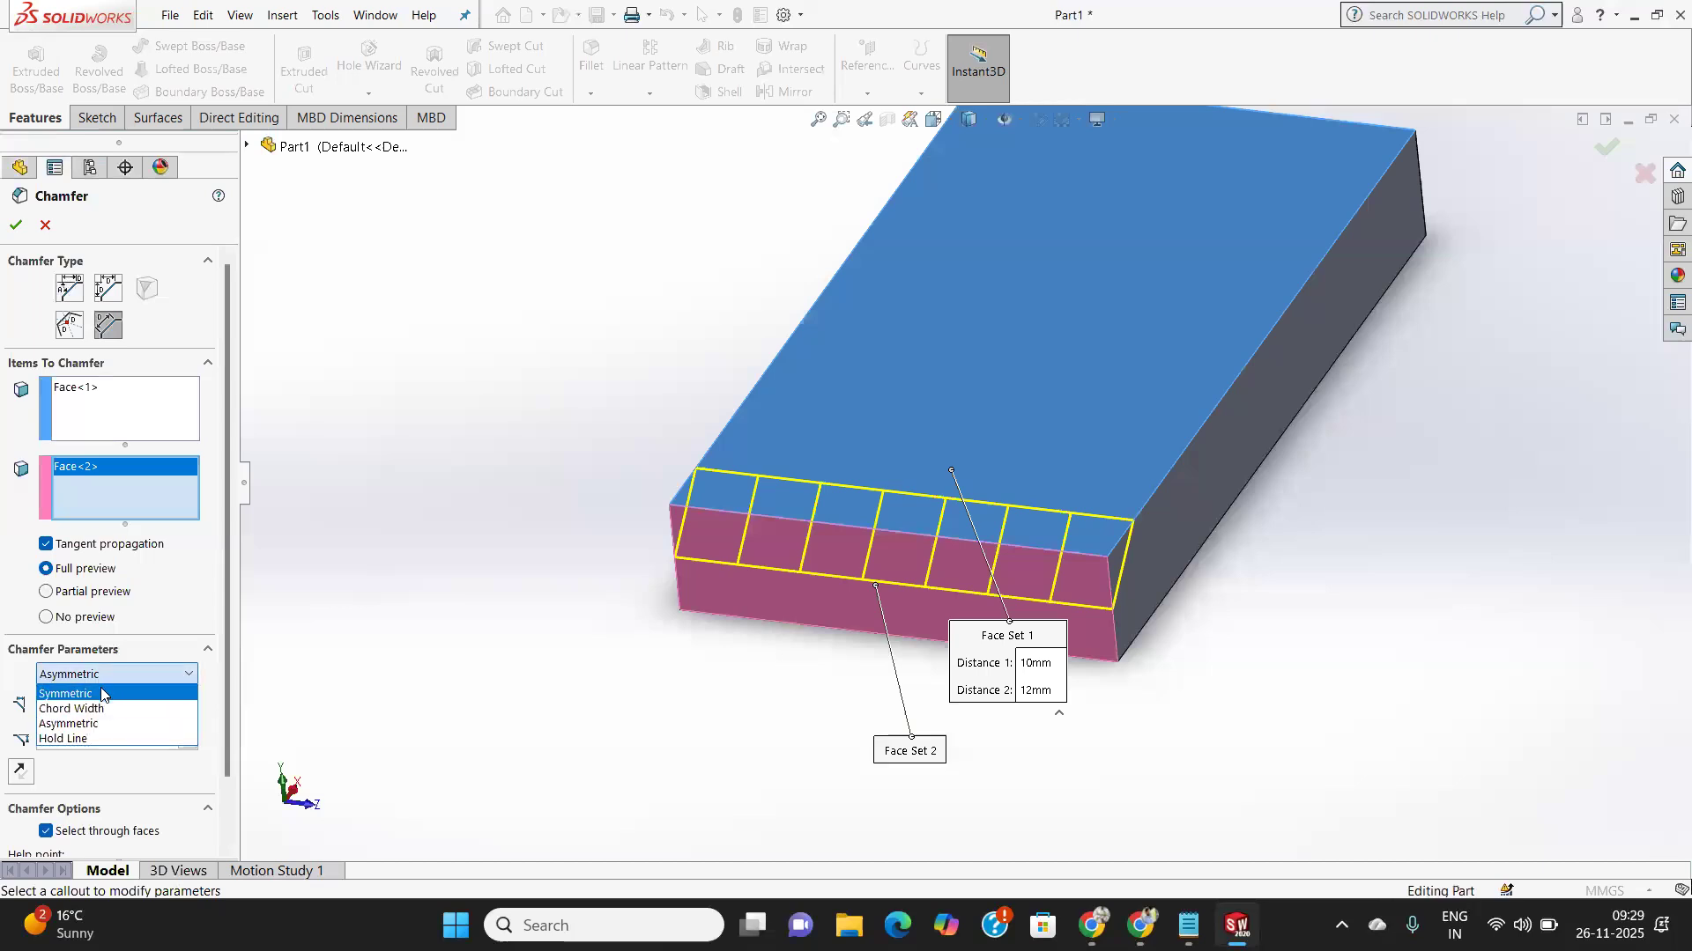
{"action": "left_click", "coordinate": [105, 710]}
{"action": "left_click", "coordinate": [123, 675]}
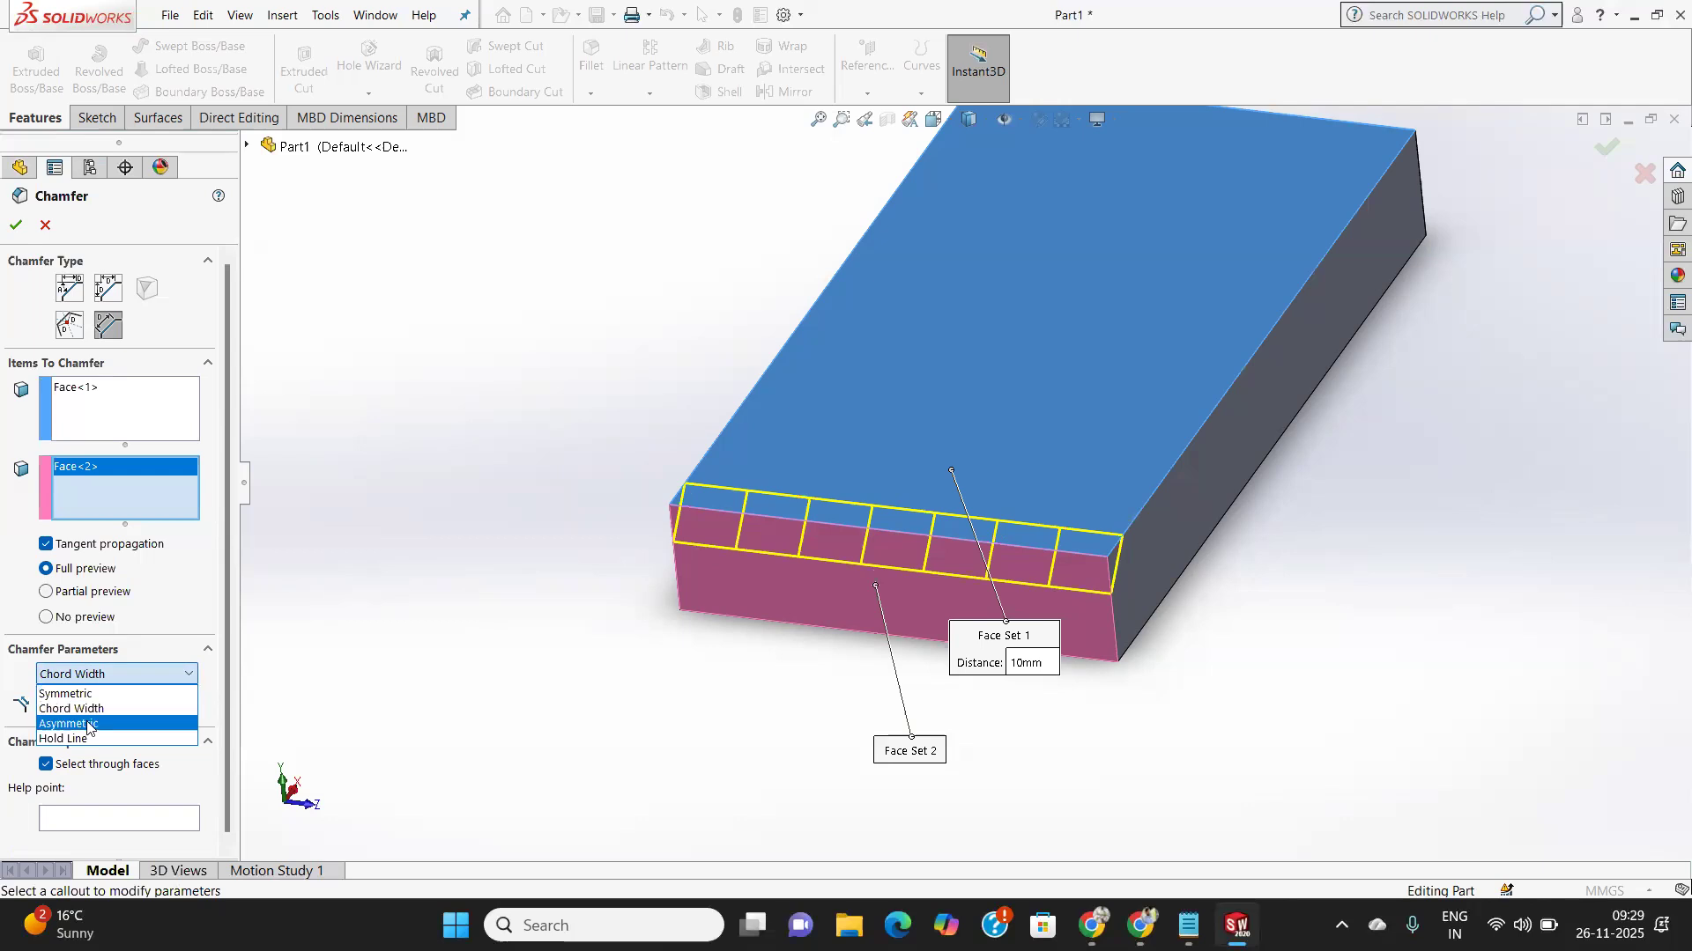
{"action": "left_click", "coordinate": [86, 697]}
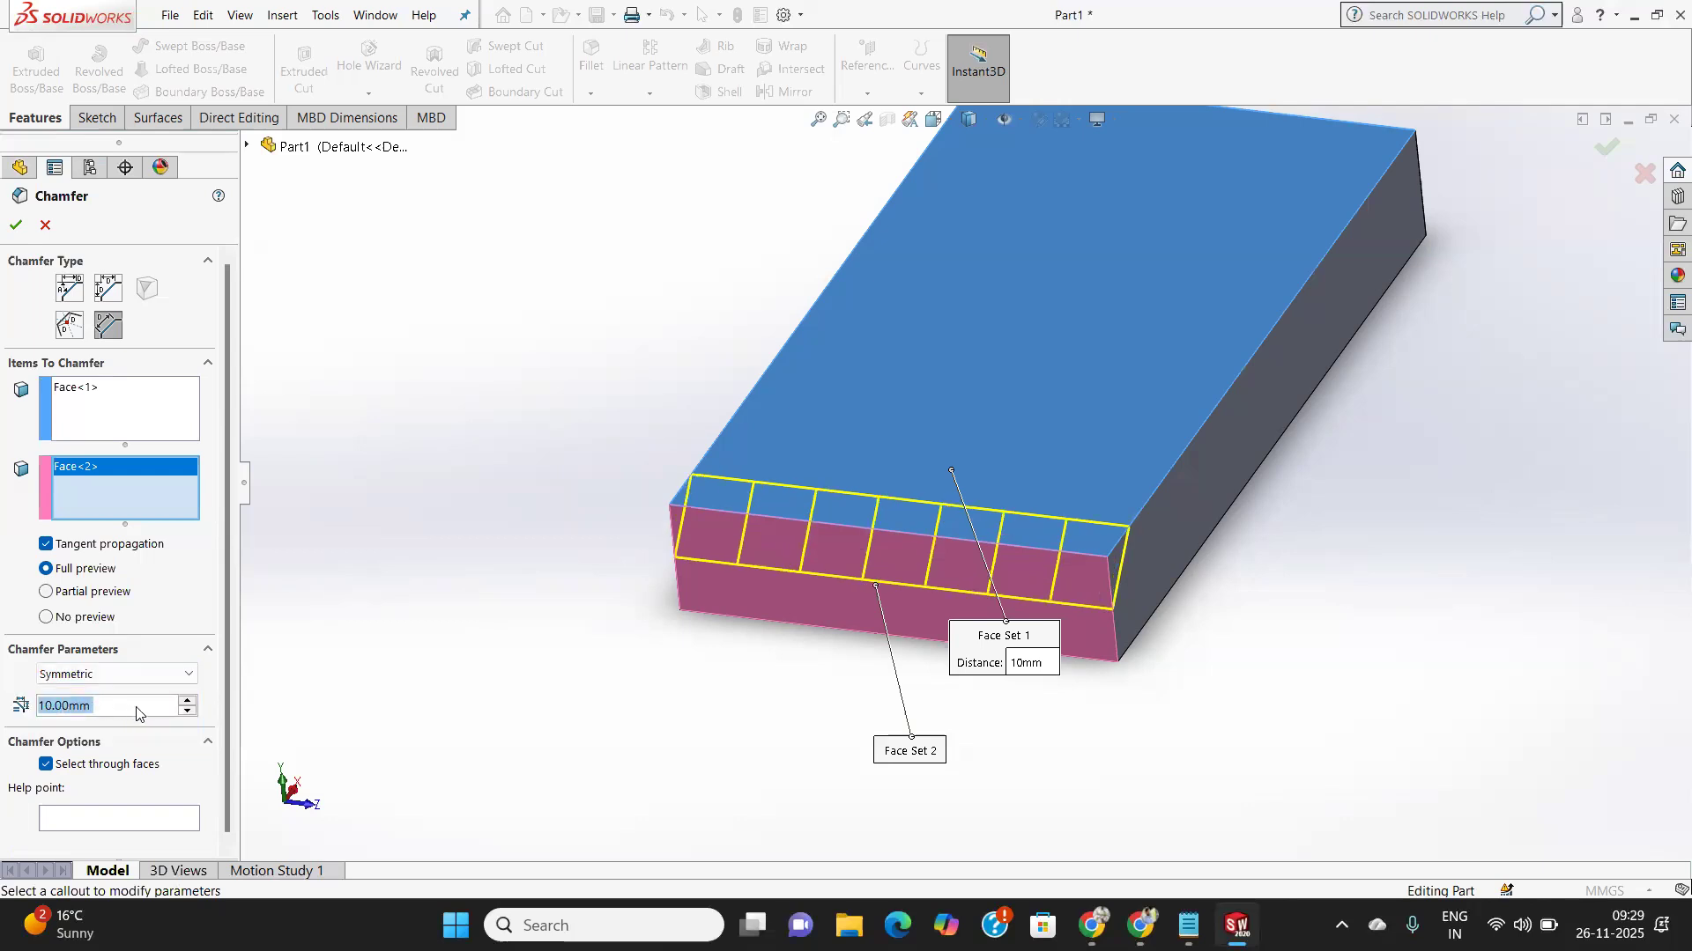
Switch the chamfer method to Hold Line, use the front face's lower edge as the hold line, and accept the chamfer.
{"action": "left_click", "coordinate": [115, 675]}
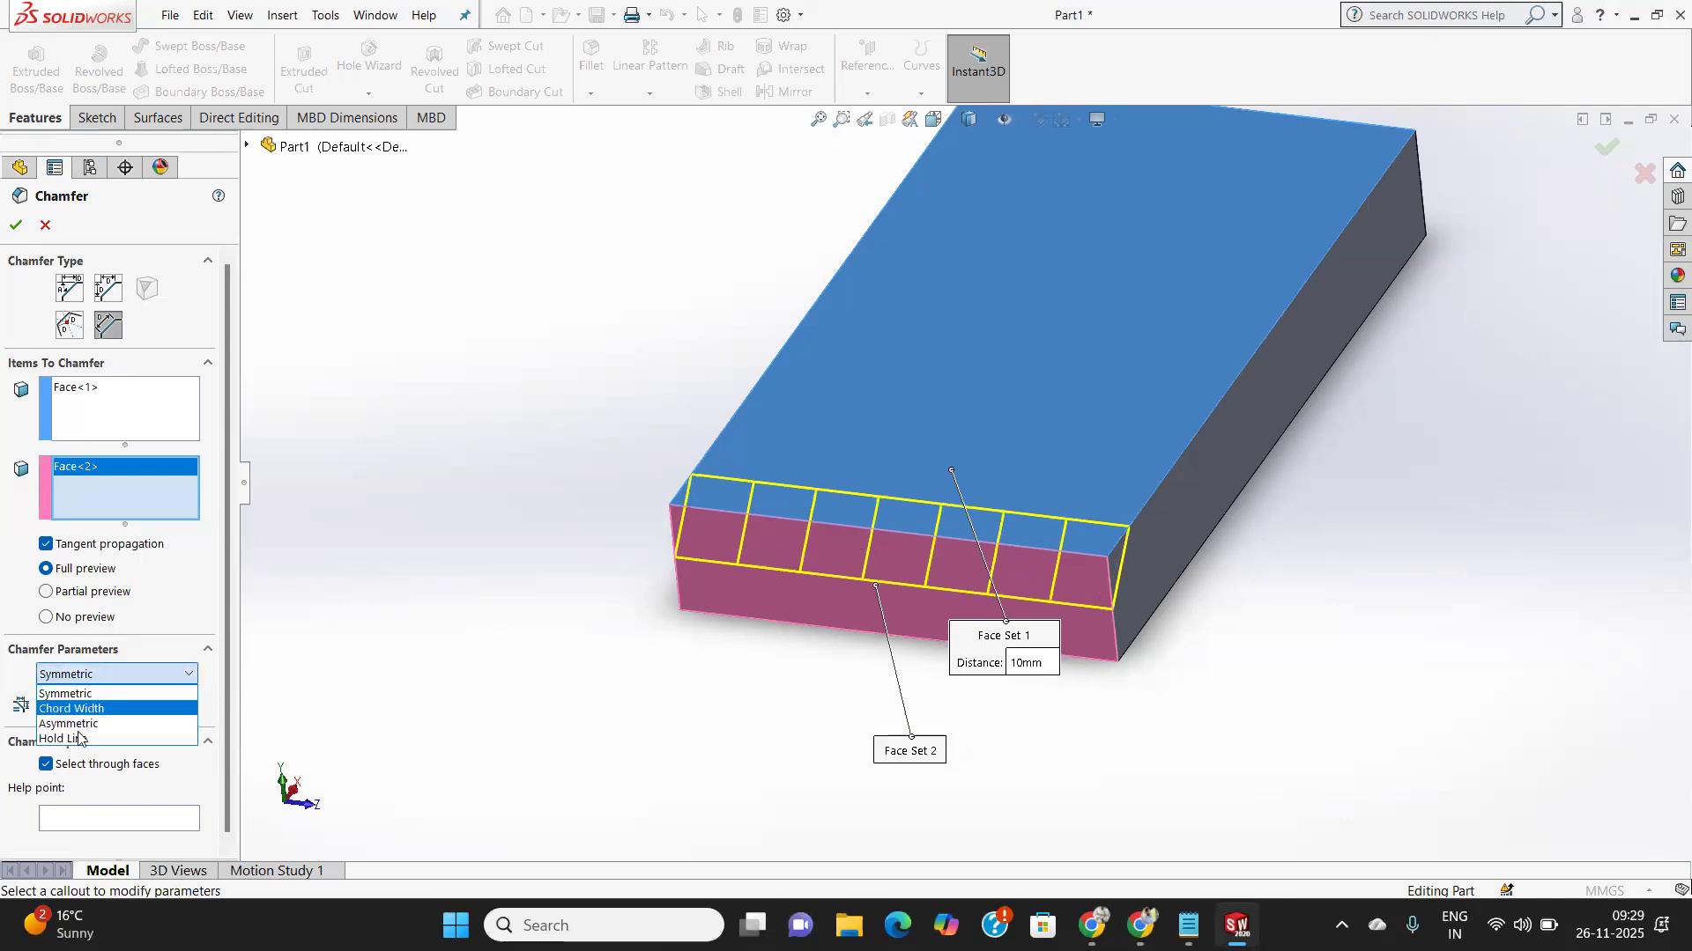
{"action": "left_click", "coordinate": [80, 738]}
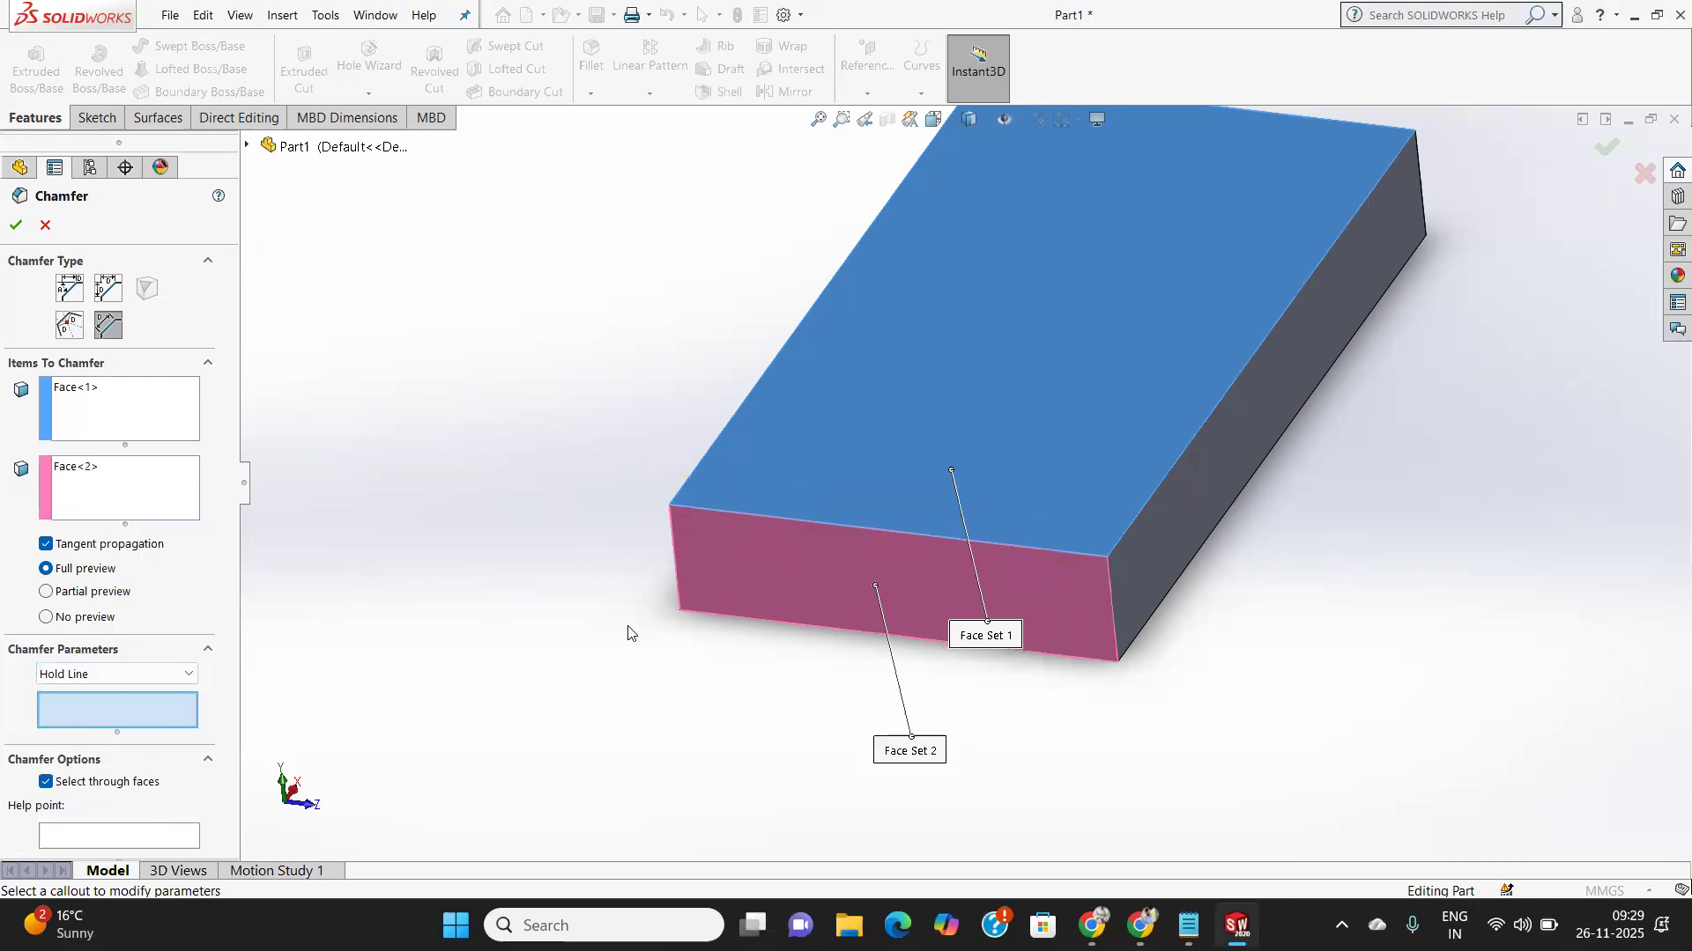
{"action": "left_click", "coordinate": [828, 525]}
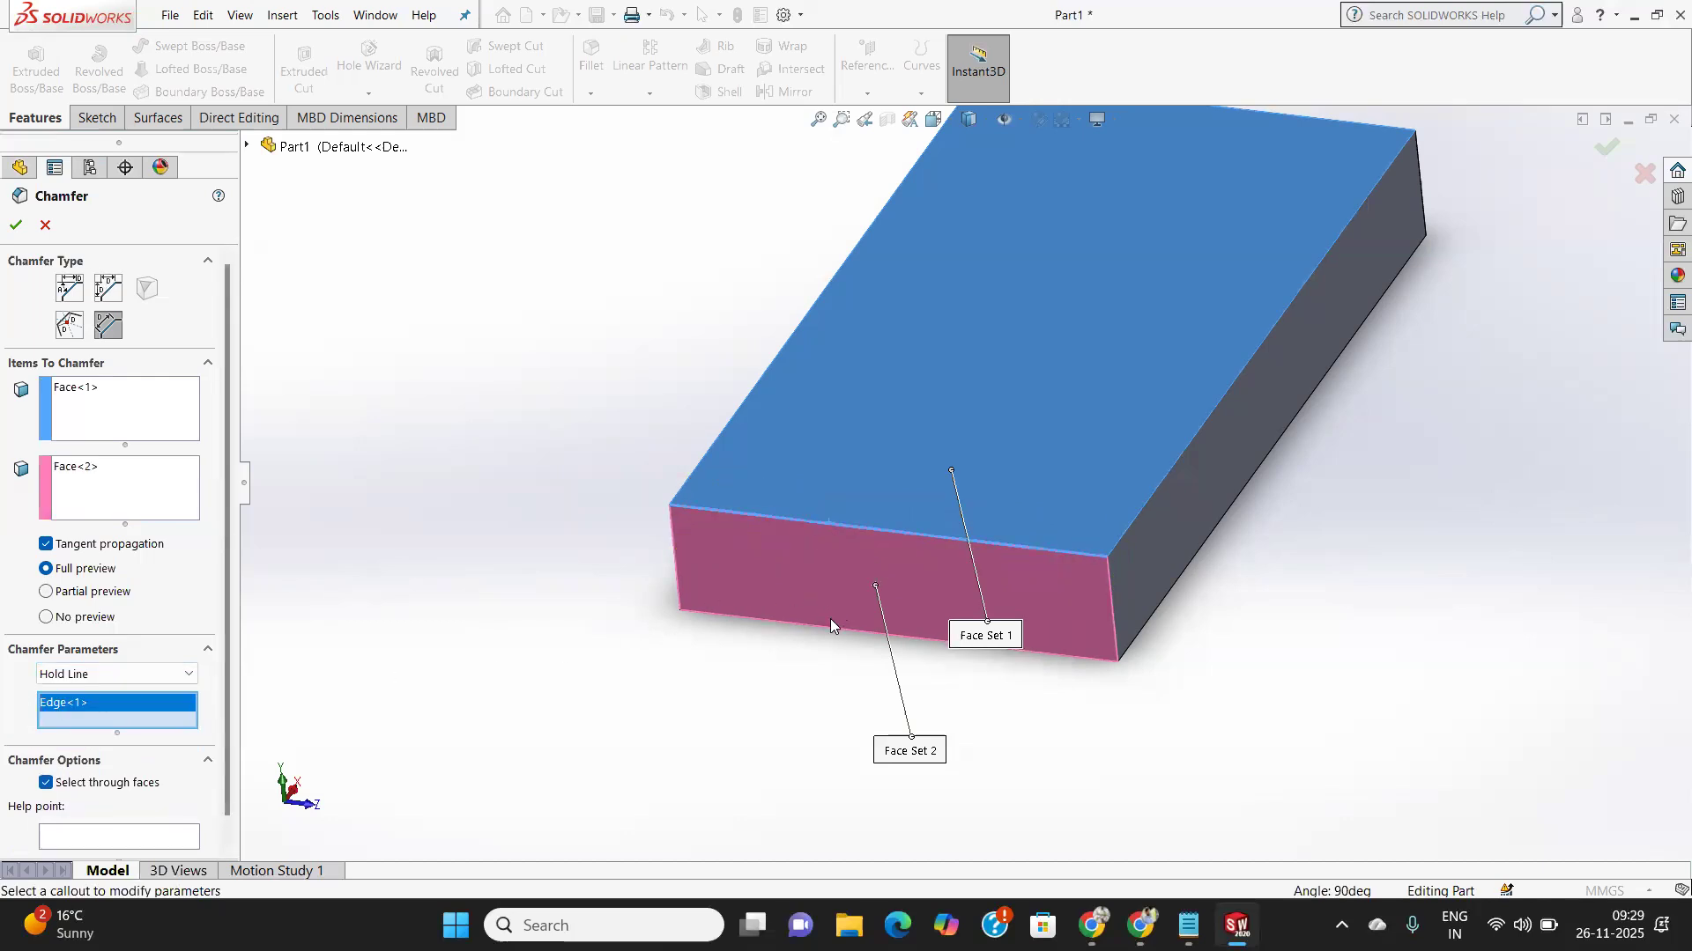
{"action": "left_click", "coordinate": [828, 634]}
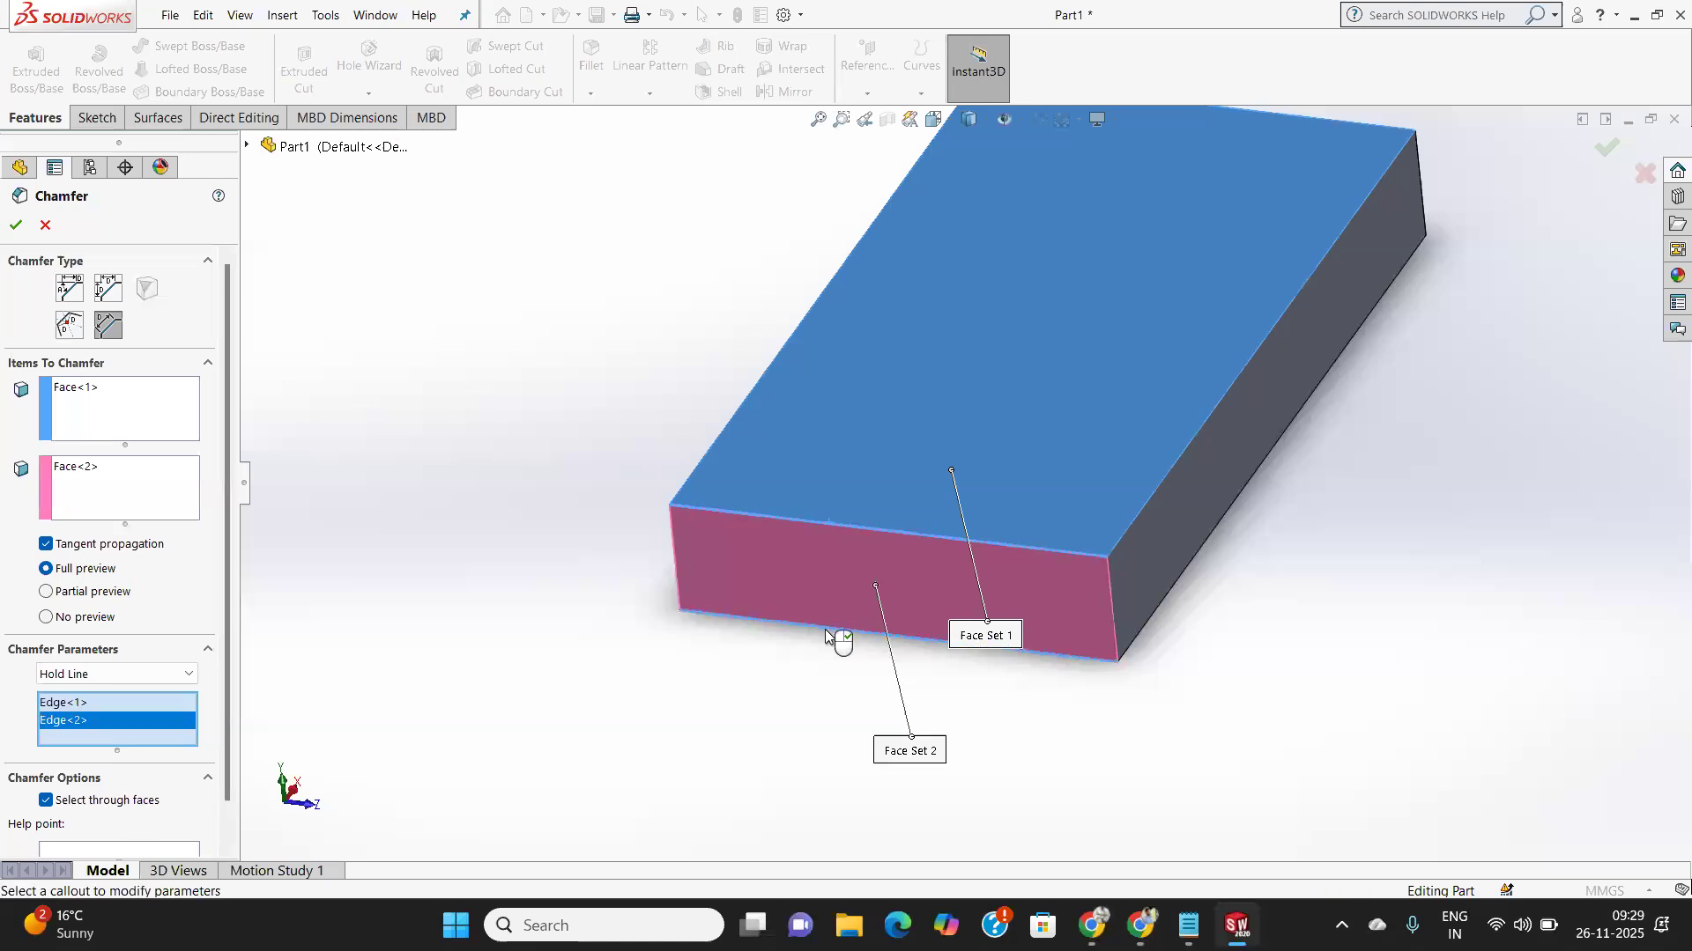
{"action": "left_click", "coordinate": [858, 527]}
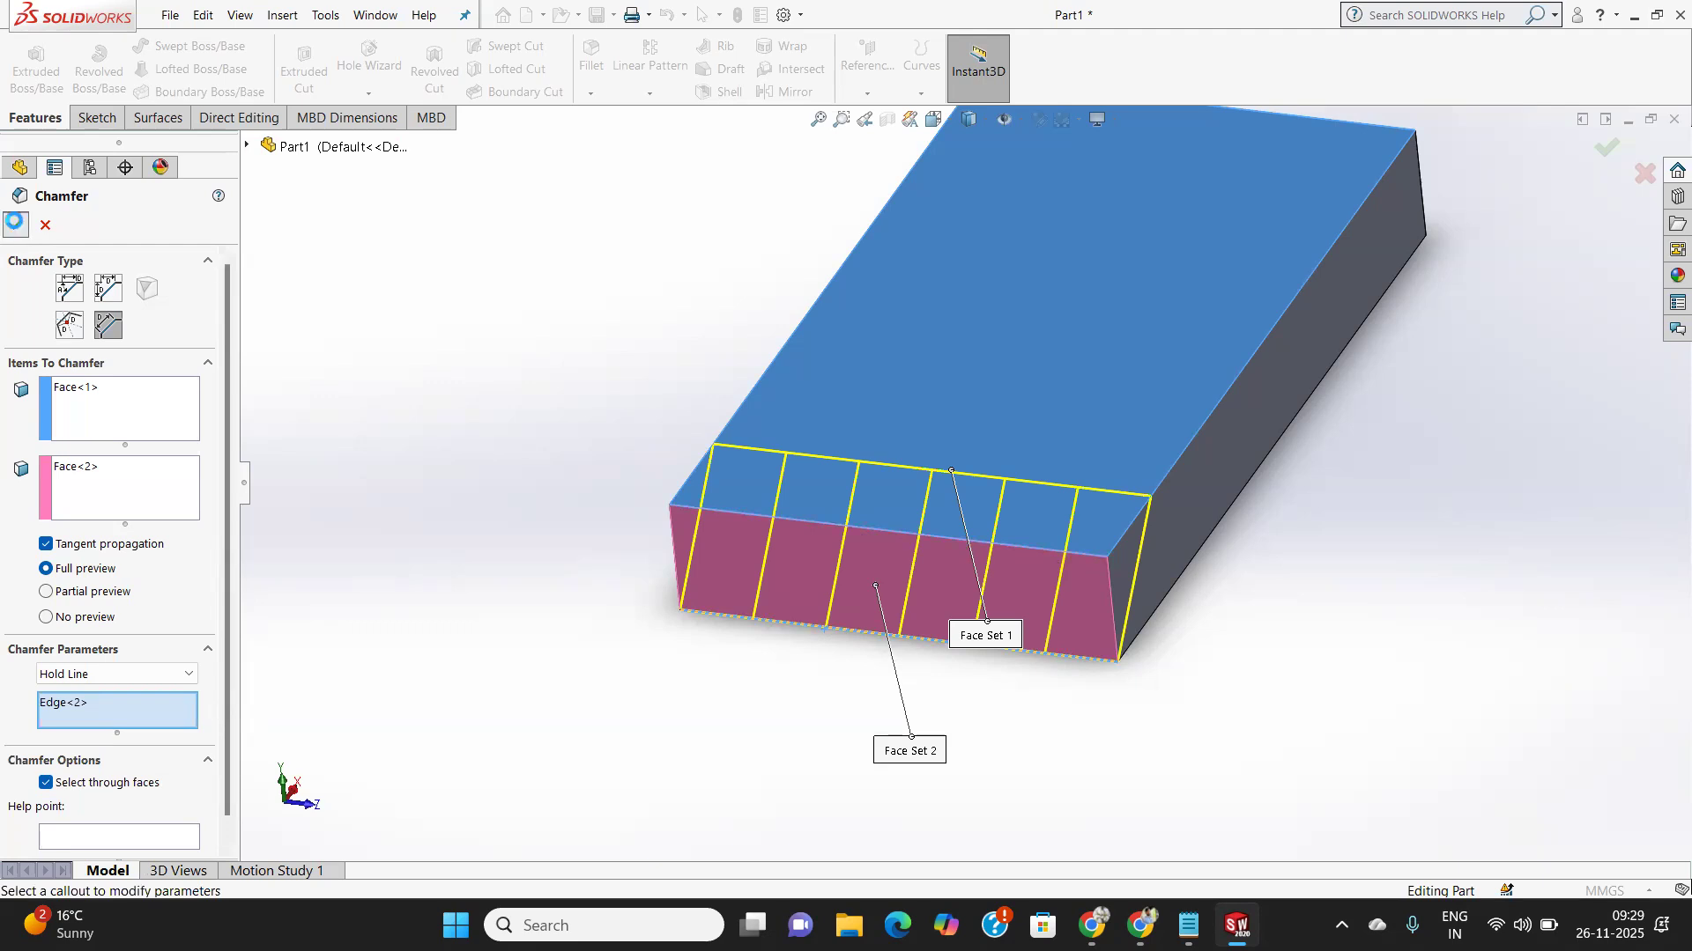
{"action": "middle_click_drag", "start_coordinate": [866, 509], "coordinate": [769, 582]}
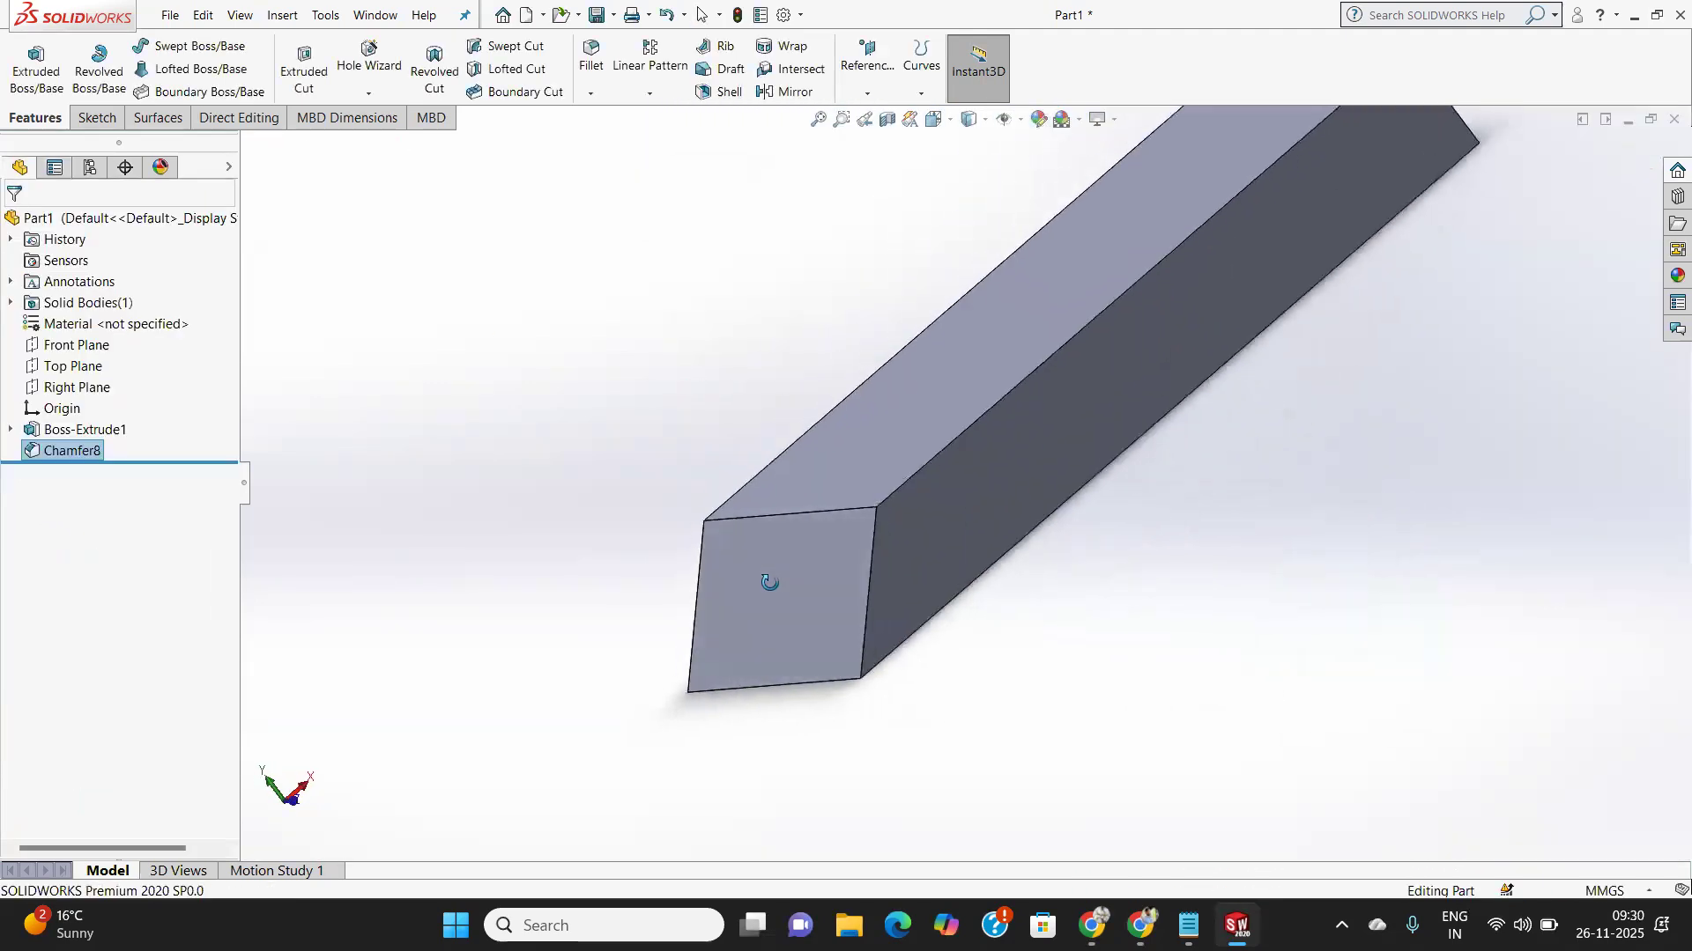
{"action": "middle_click_drag", "start_coordinate": [1122, 527], "coordinate": [1420, 534]}
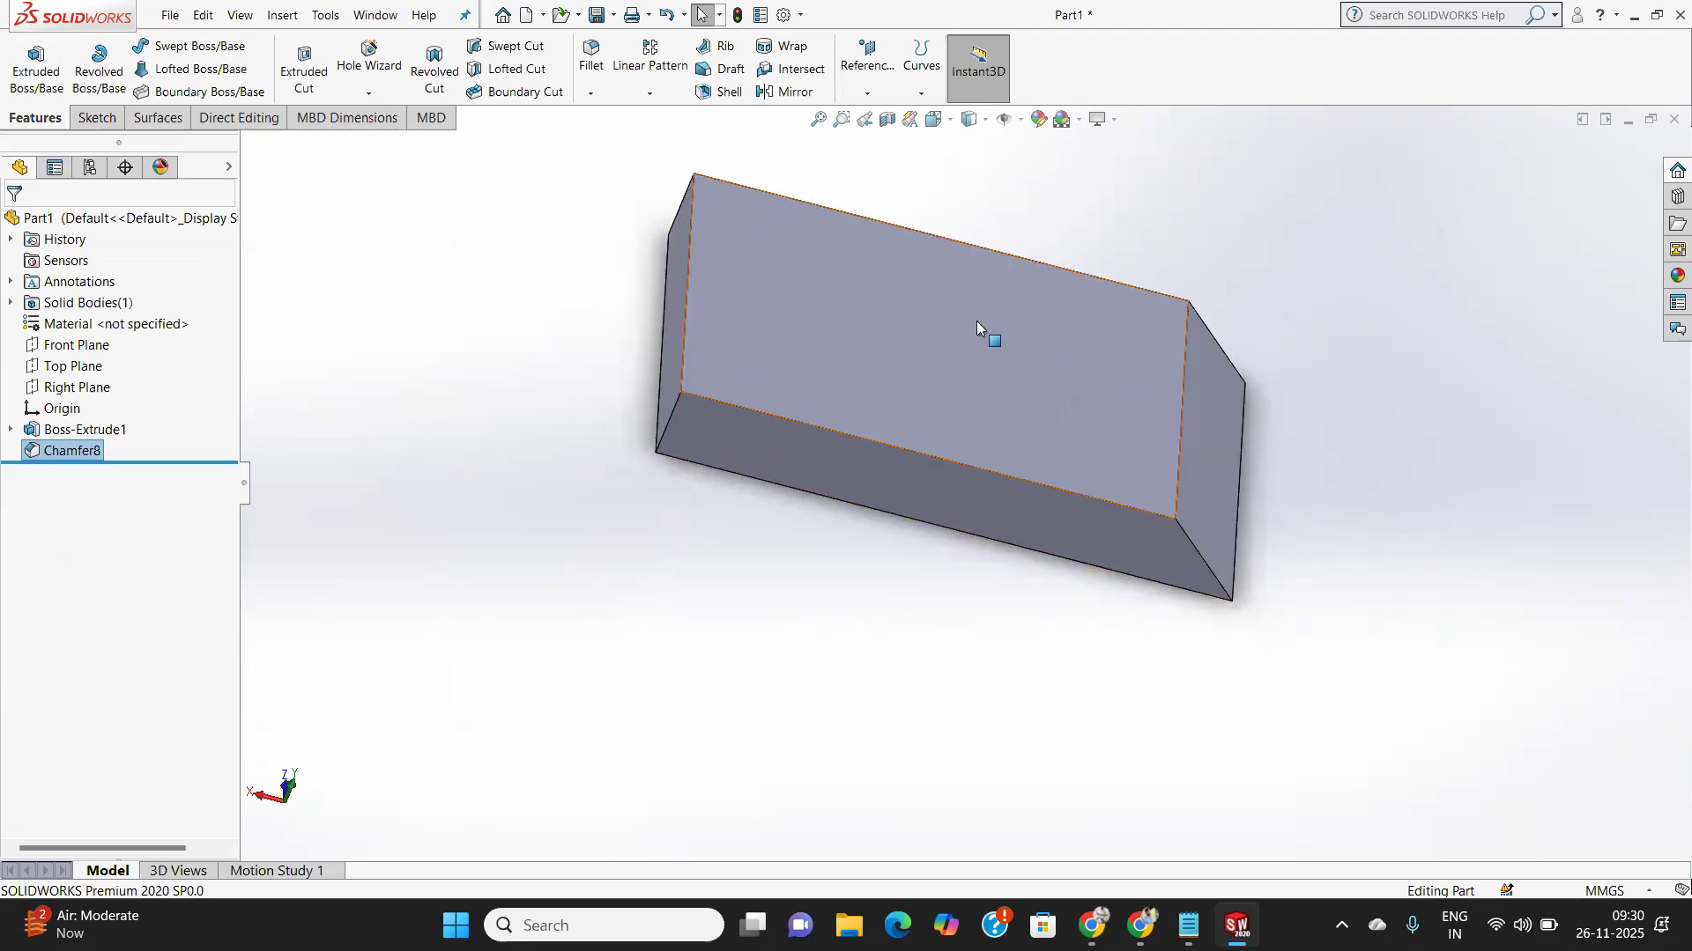
Sketch a circle about 39.33 mm in diameter, centred on the origin, on the block's top face.
{"action": "left_click", "coordinate": [937, 365]}
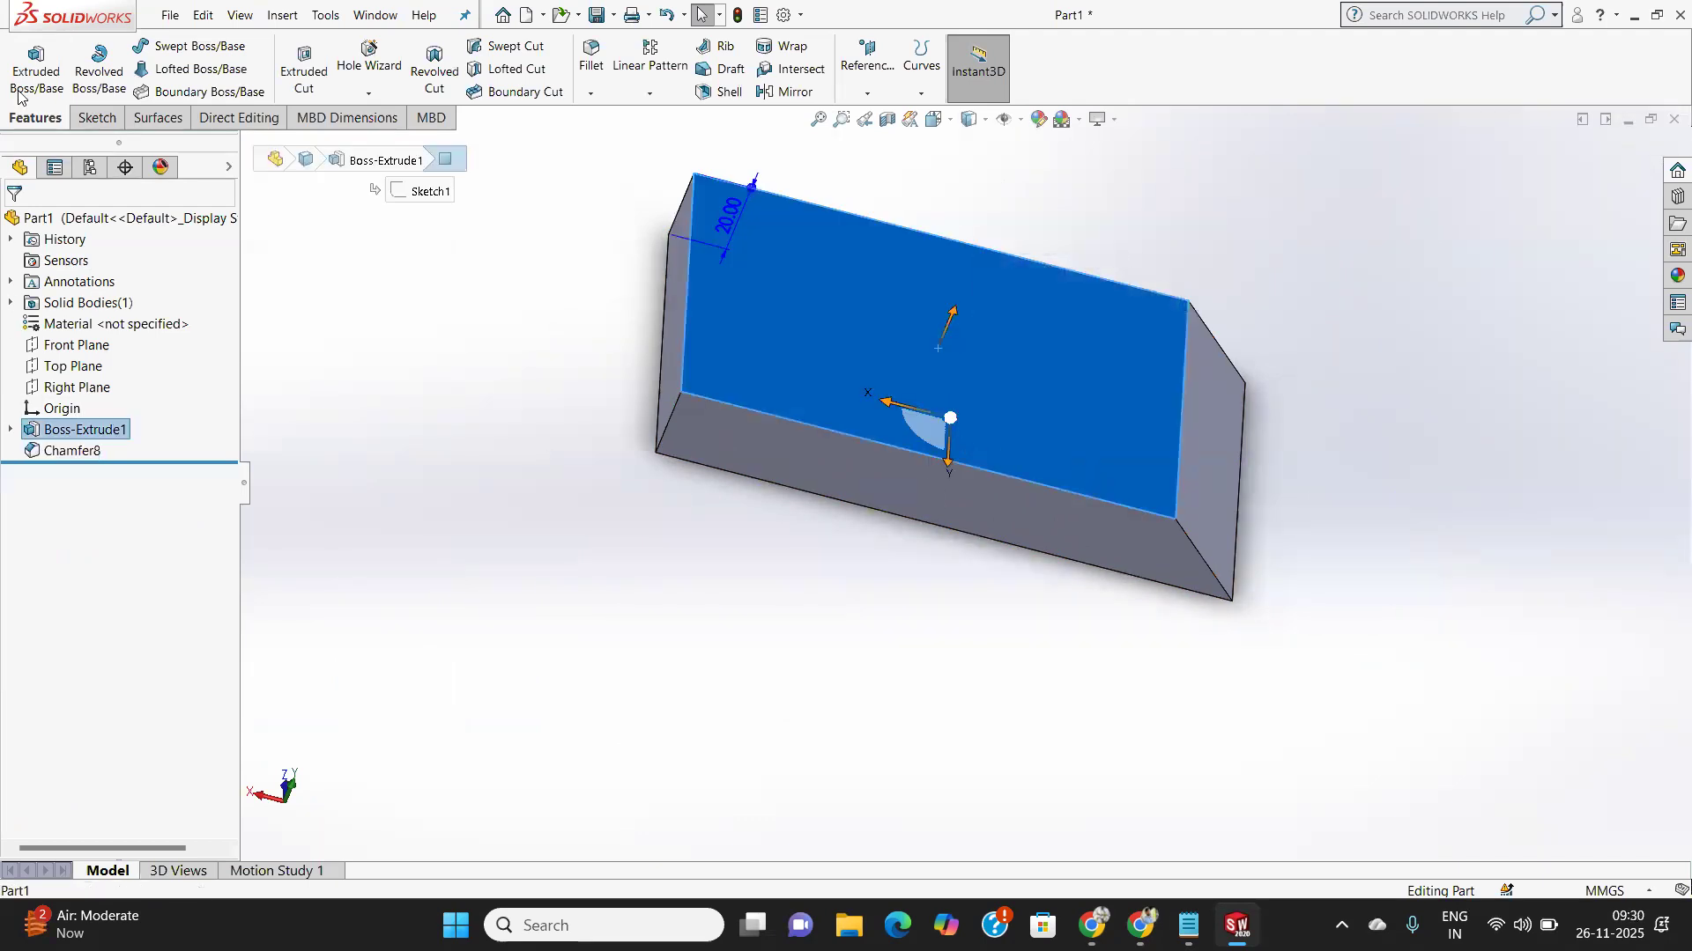
{"action": "left_click", "coordinate": [95, 118]}
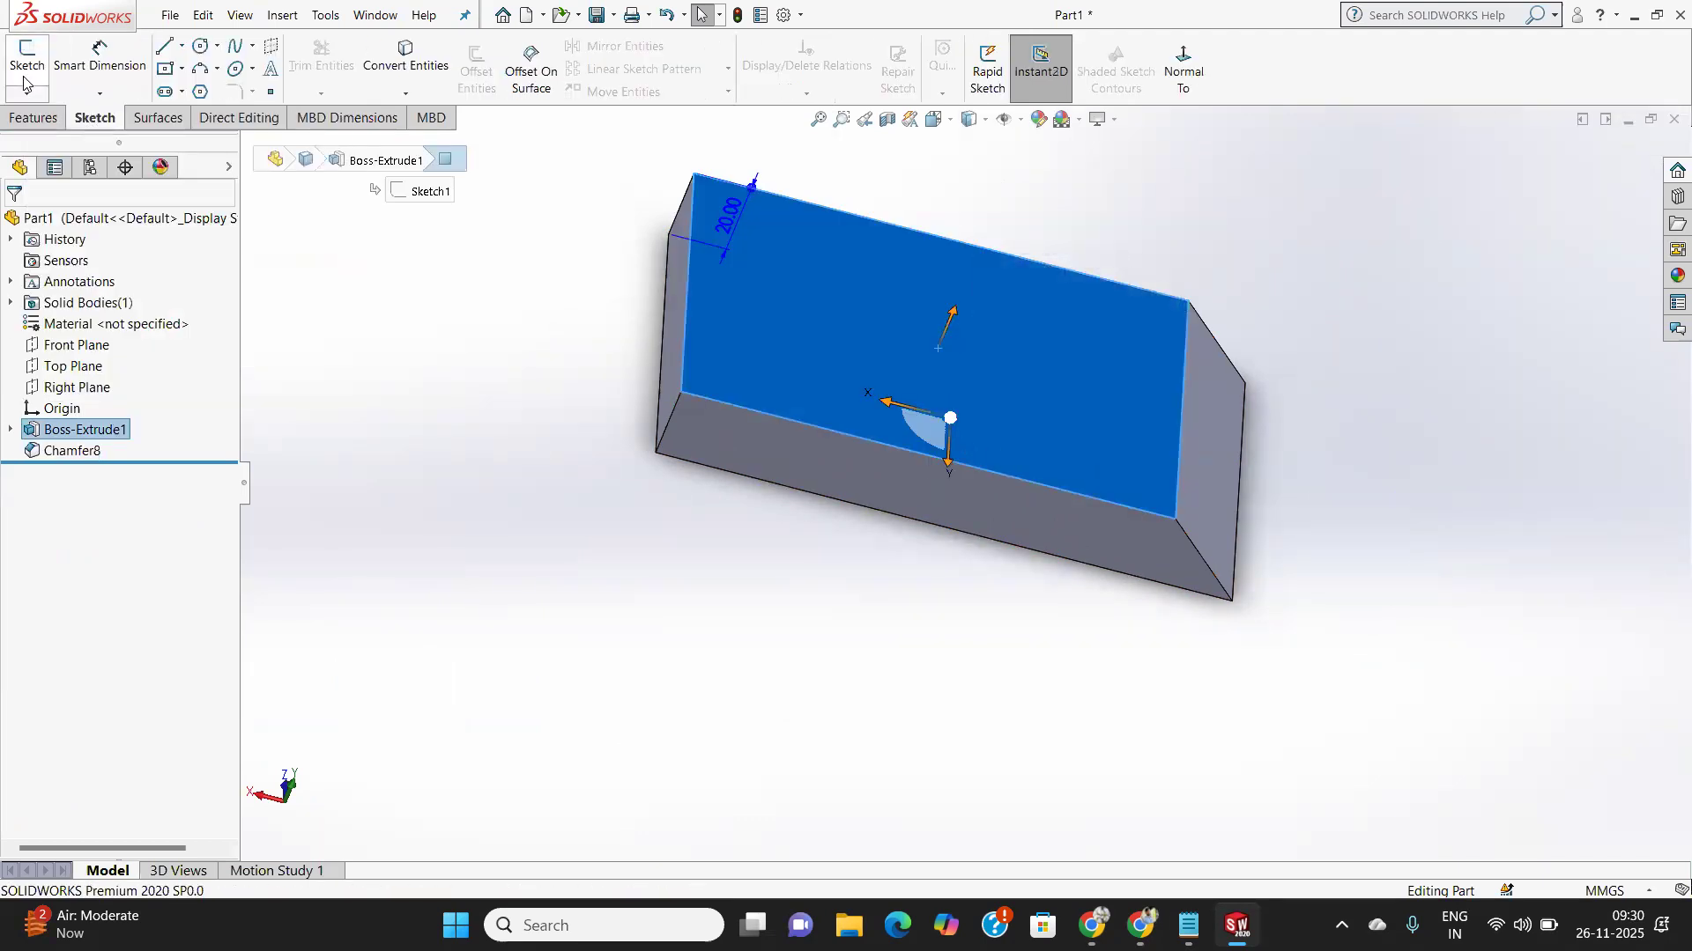
{"action": "left_click", "coordinate": [25, 54]}
{"action": "left_click", "coordinate": [1183, 64]}
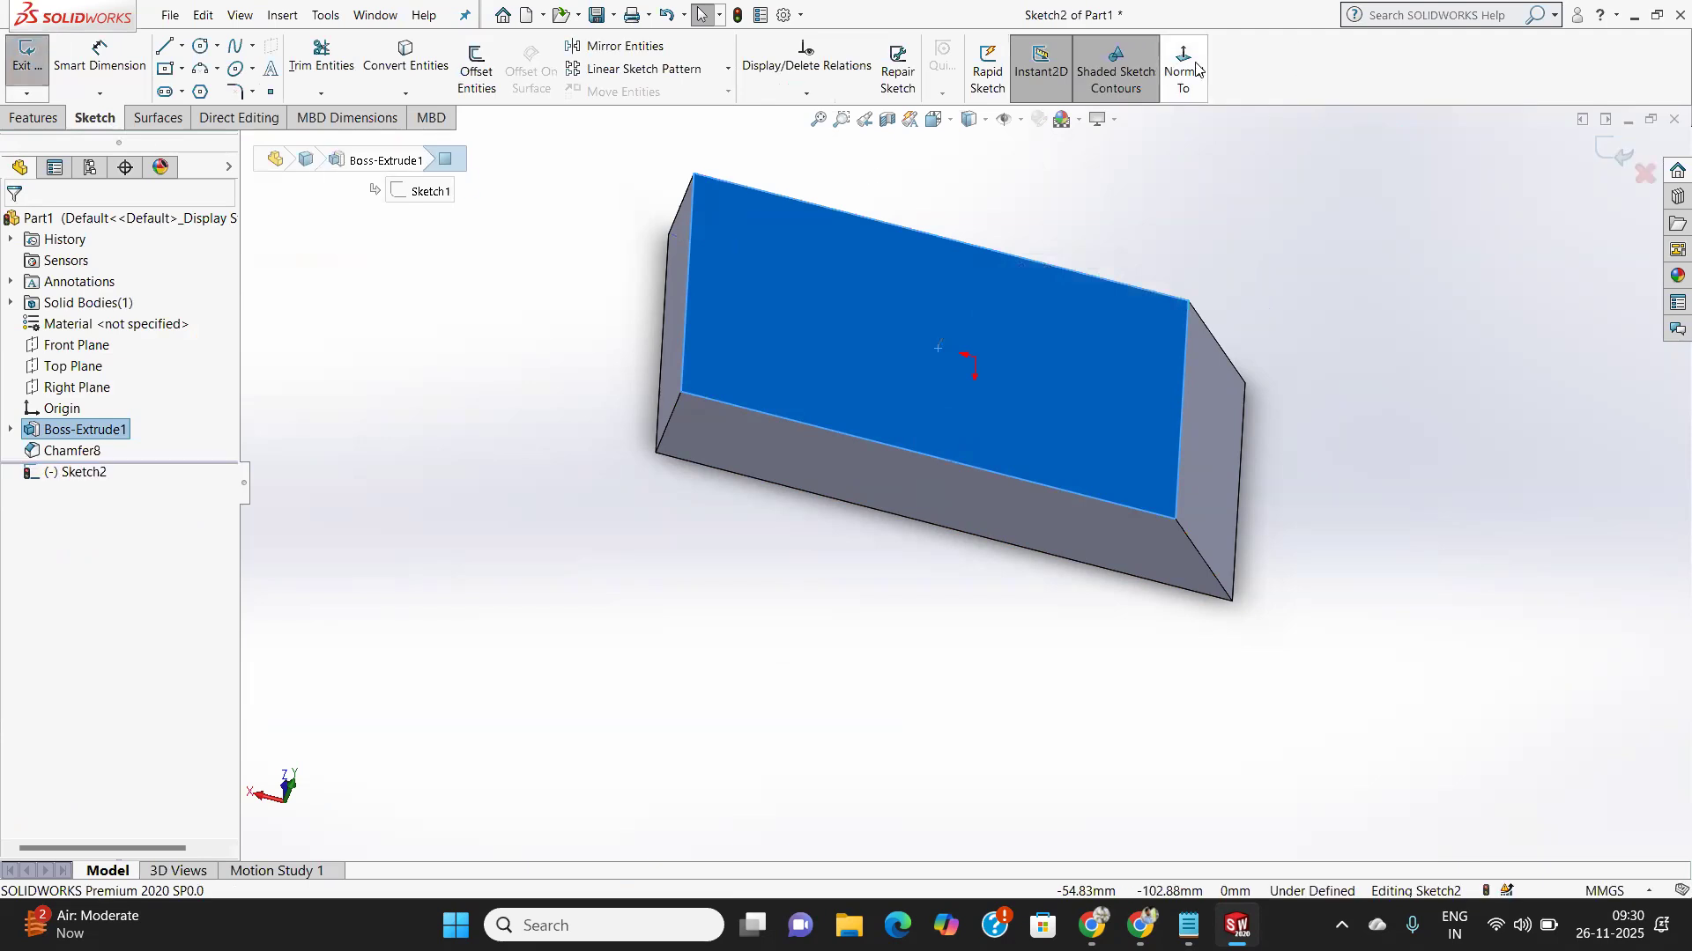
{"action": "left_click", "coordinate": [200, 48]}
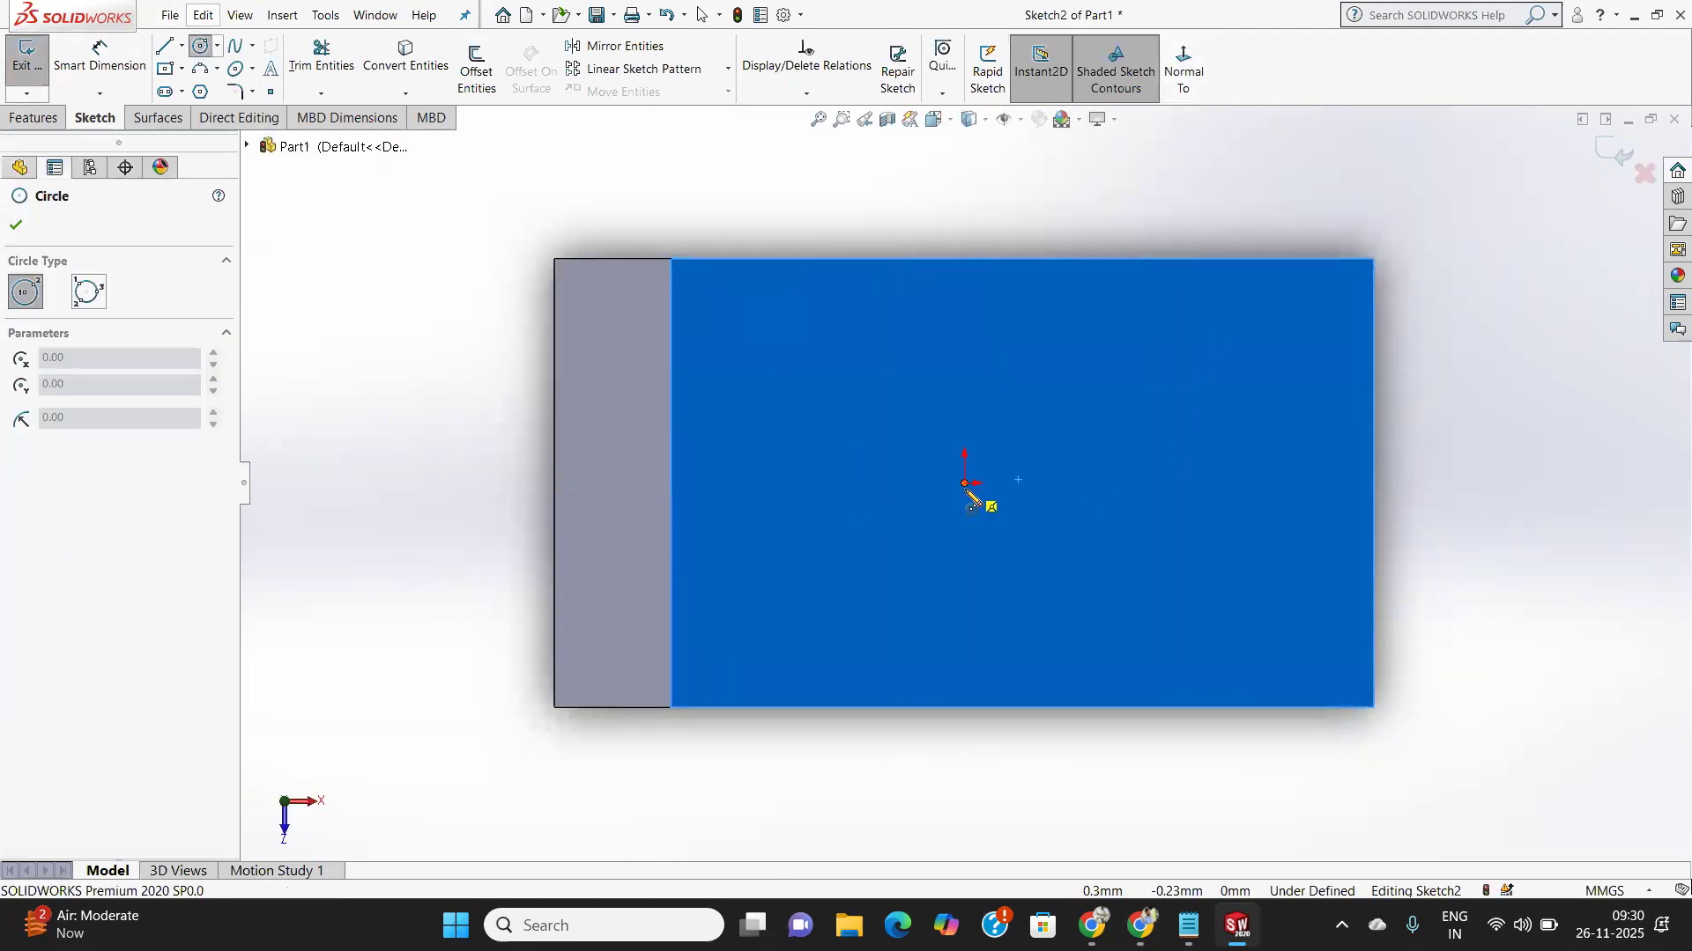
{"action": "left_click", "coordinate": [965, 484]}
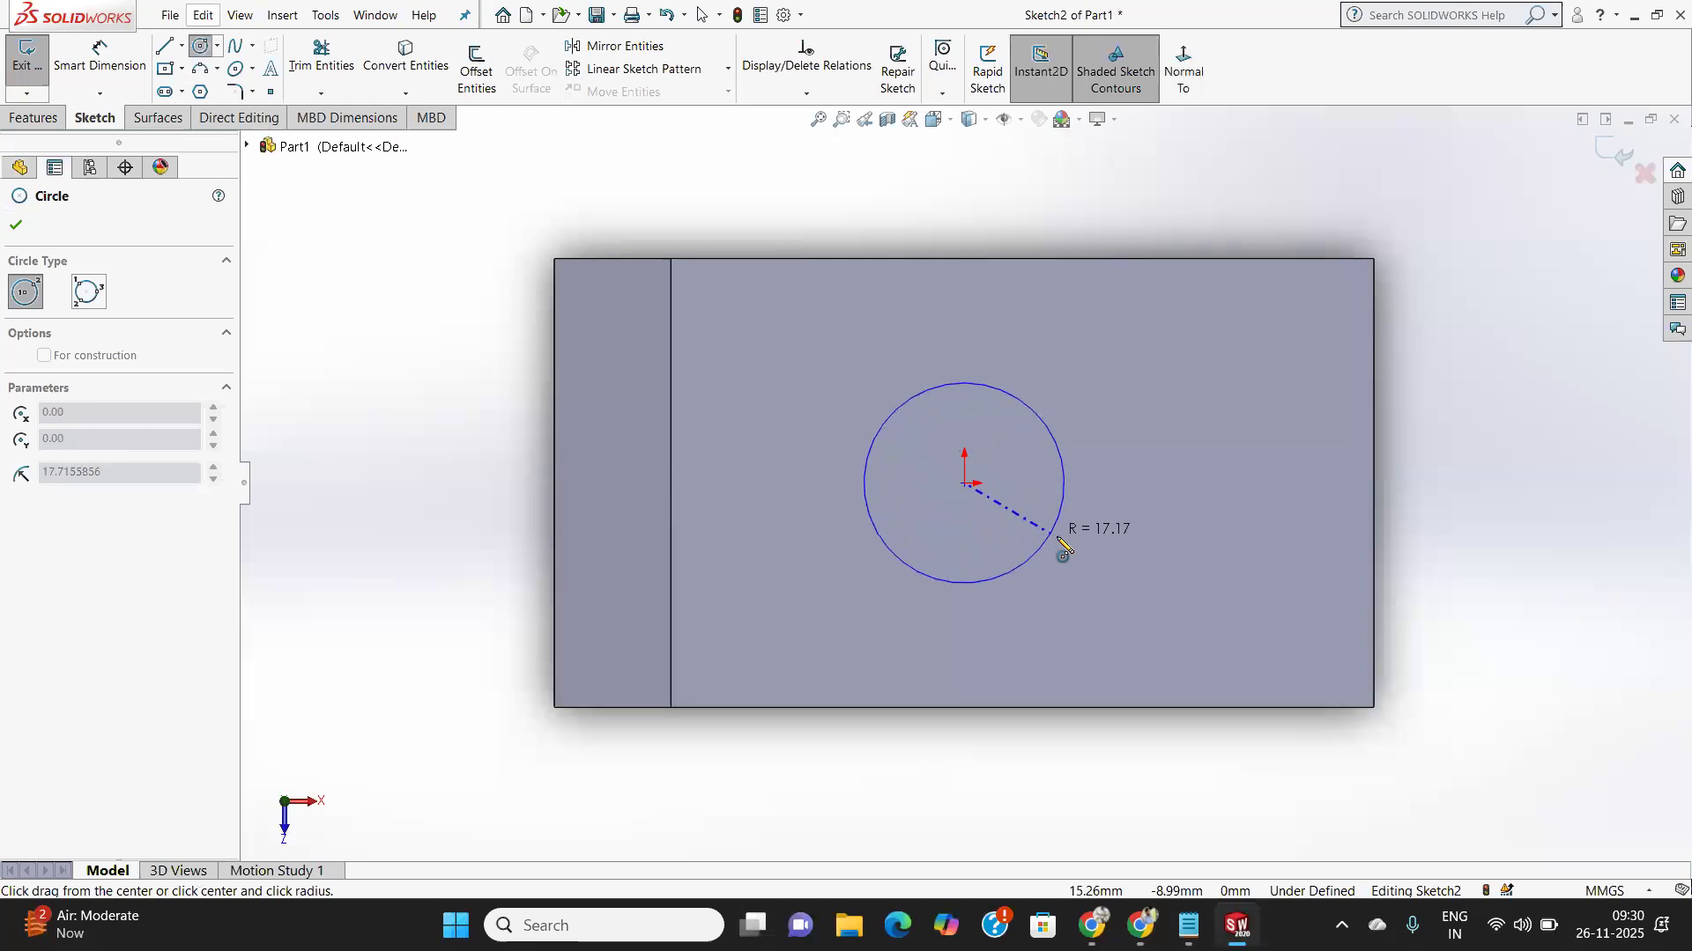
{"action": "left_click", "coordinate": [1053, 557]}
{"action": "left_click", "coordinate": [16, 225]}
Dimension the circle's diameter and set it to 40 mm.
{"action": "left_click", "coordinate": [99, 55]}
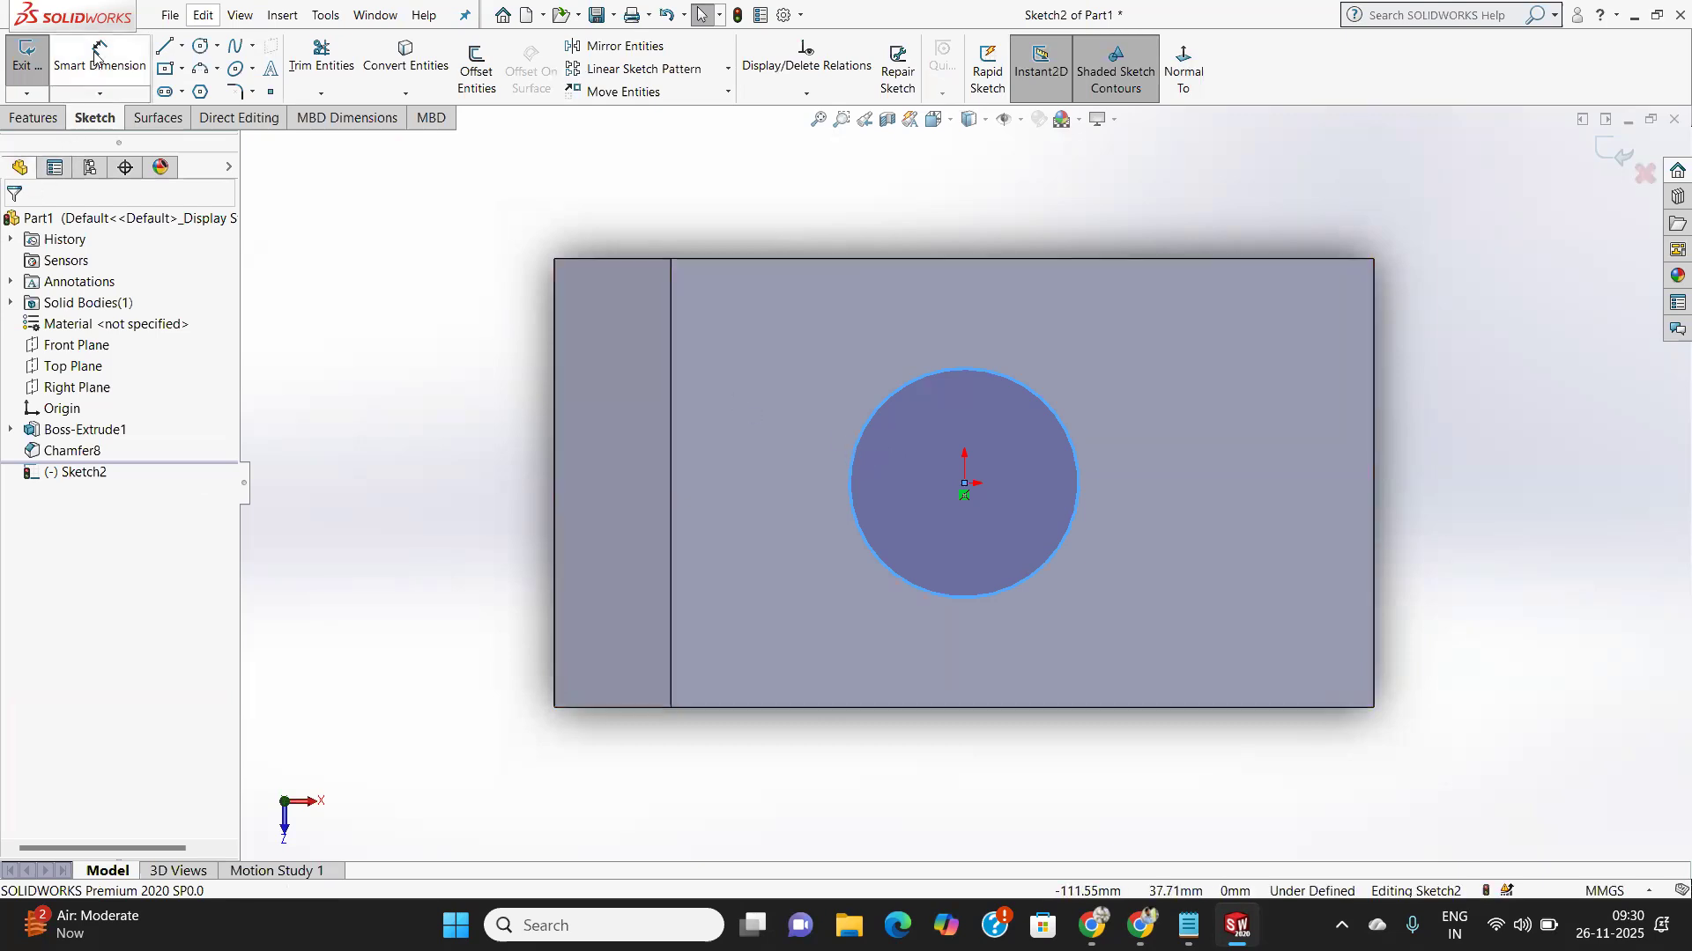
{"action": "left_click", "coordinate": [854, 467]}
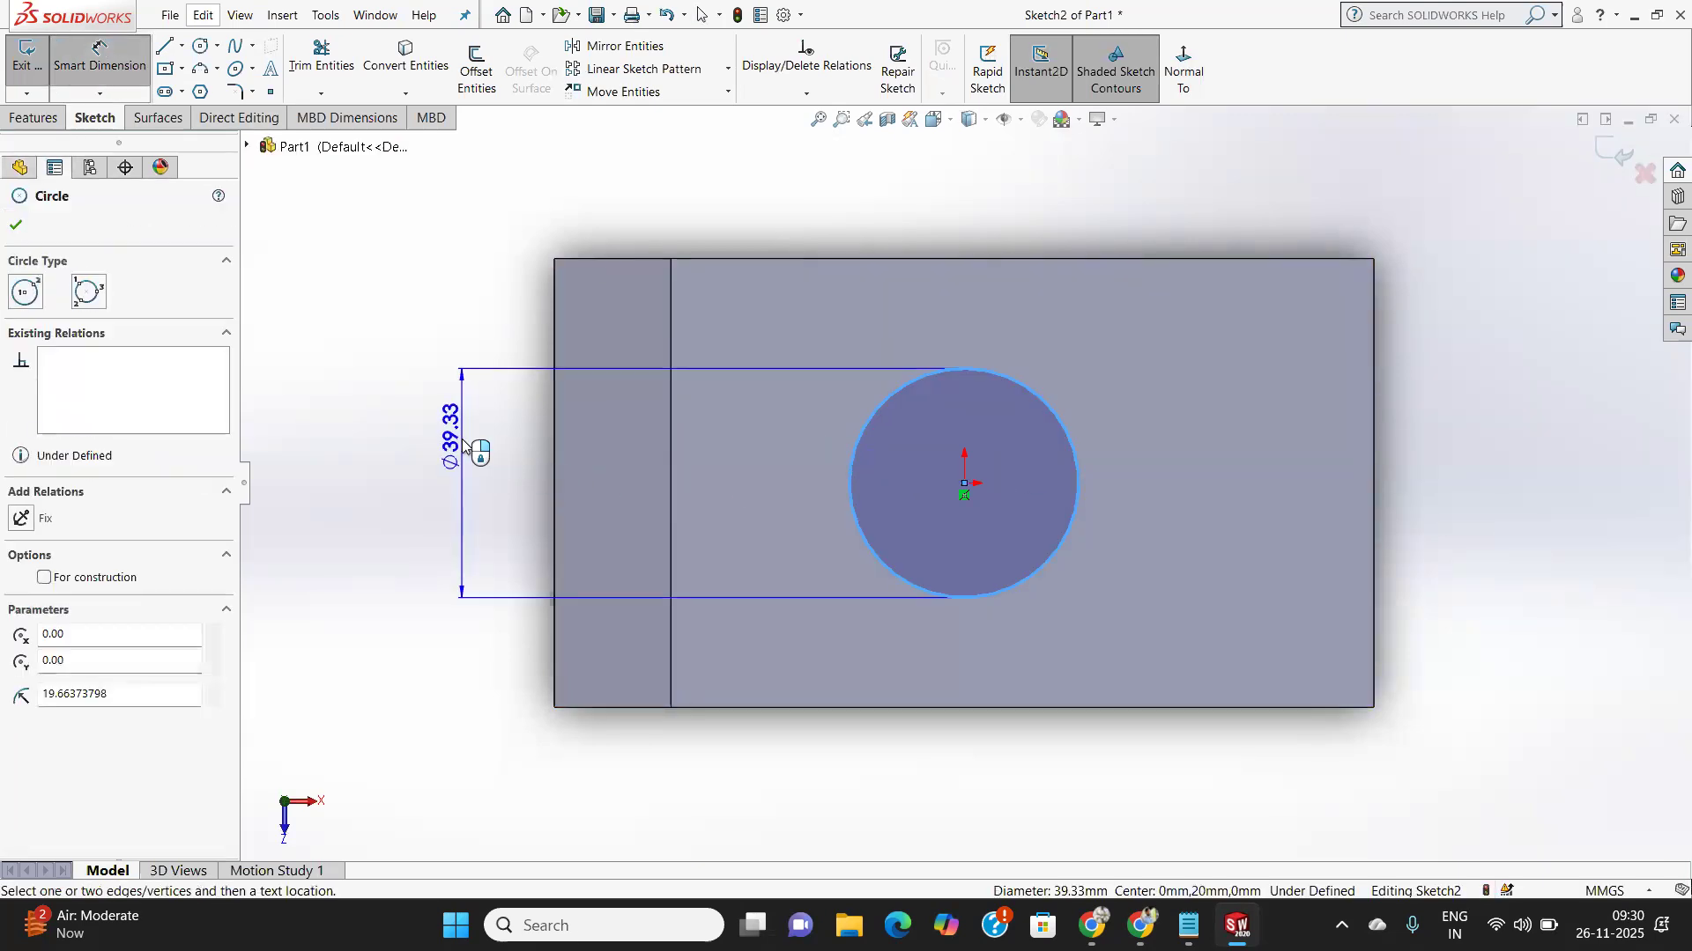
{"action": "left_click", "coordinate": [462, 439]}
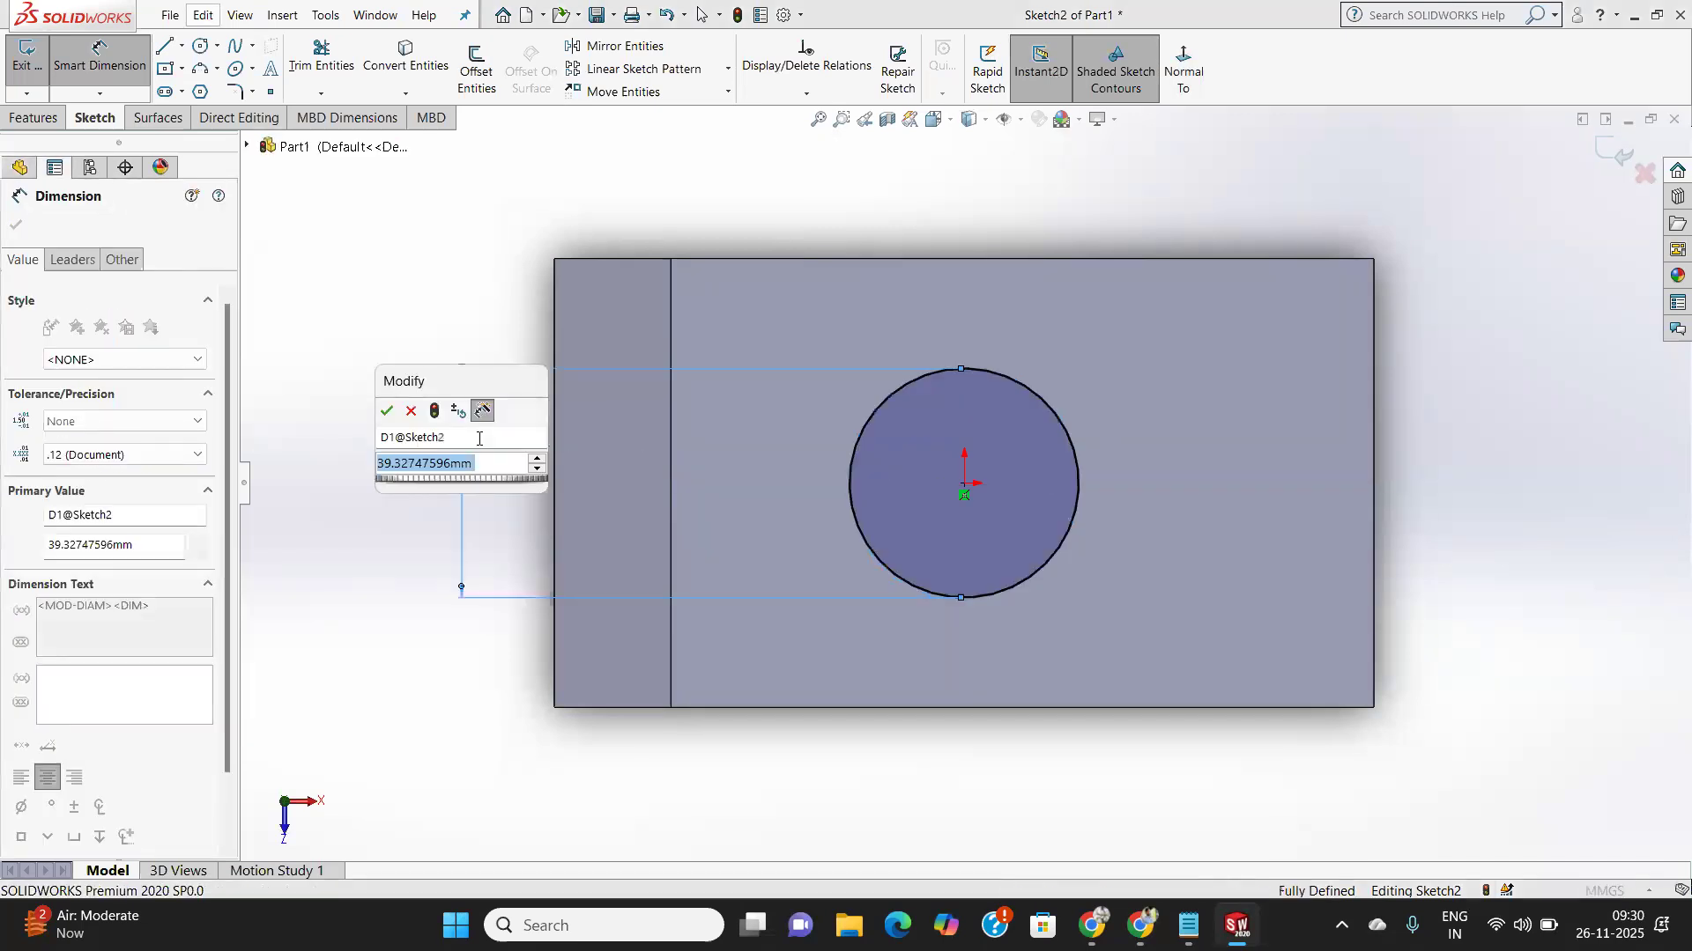
{"action": "type", "text": "40"}
{"action": "key", "text": "Return"}
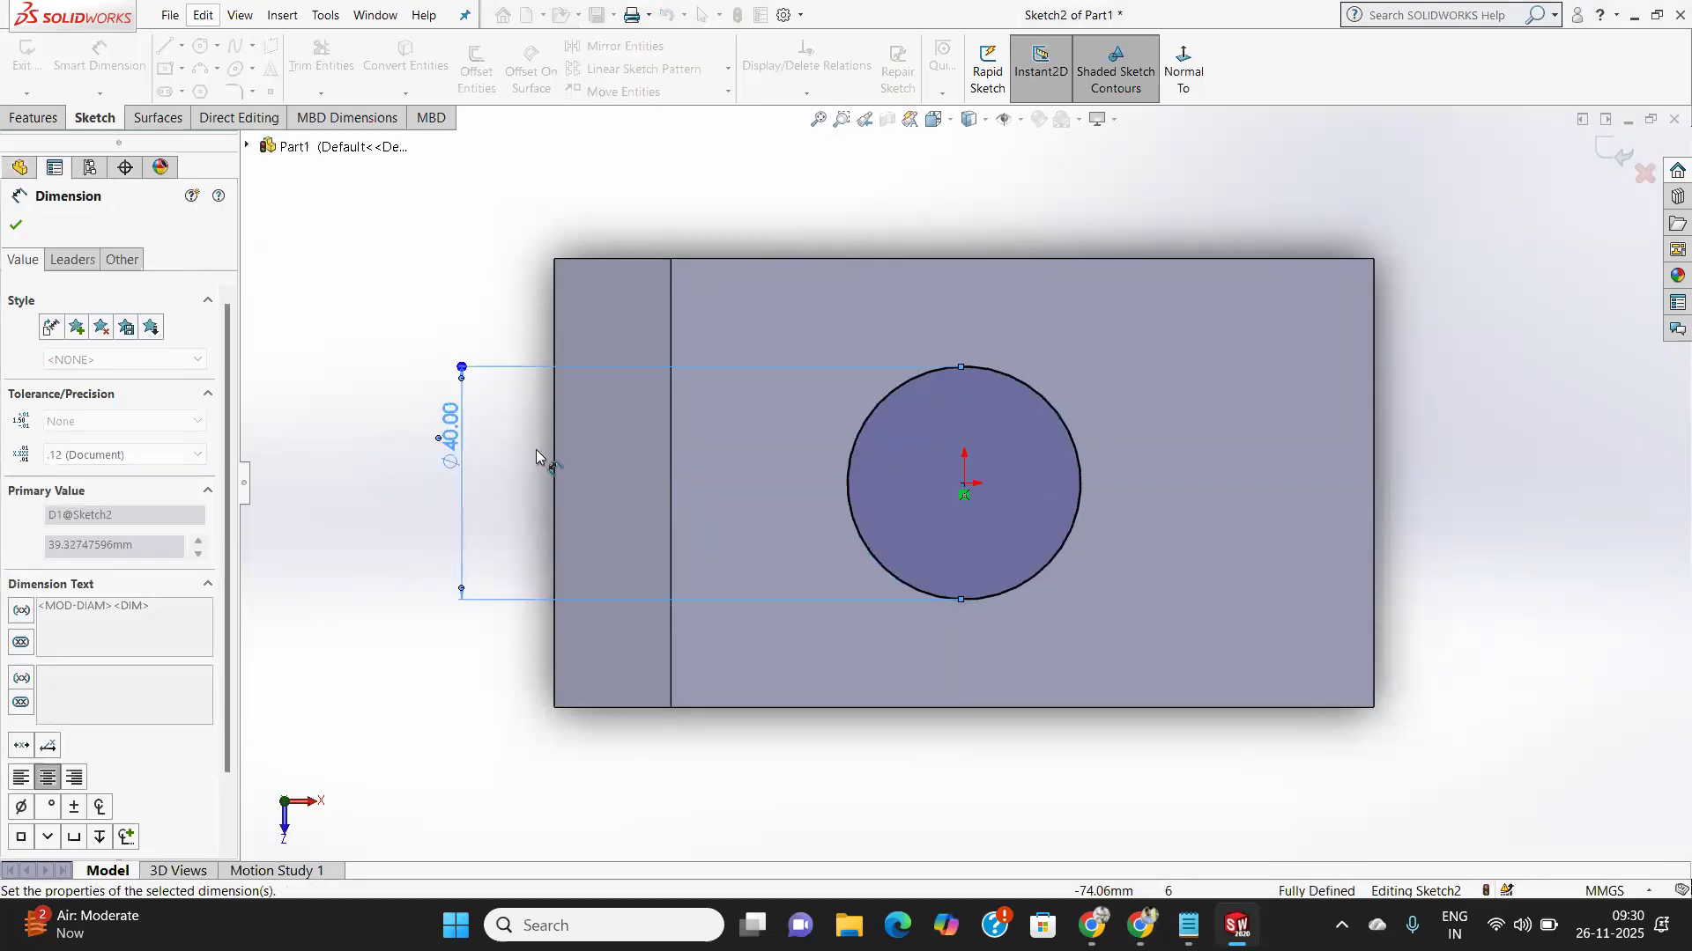
{"action": "left_click", "coordinate": [17, 227]}
{"action": "key", "text": "Escape"}
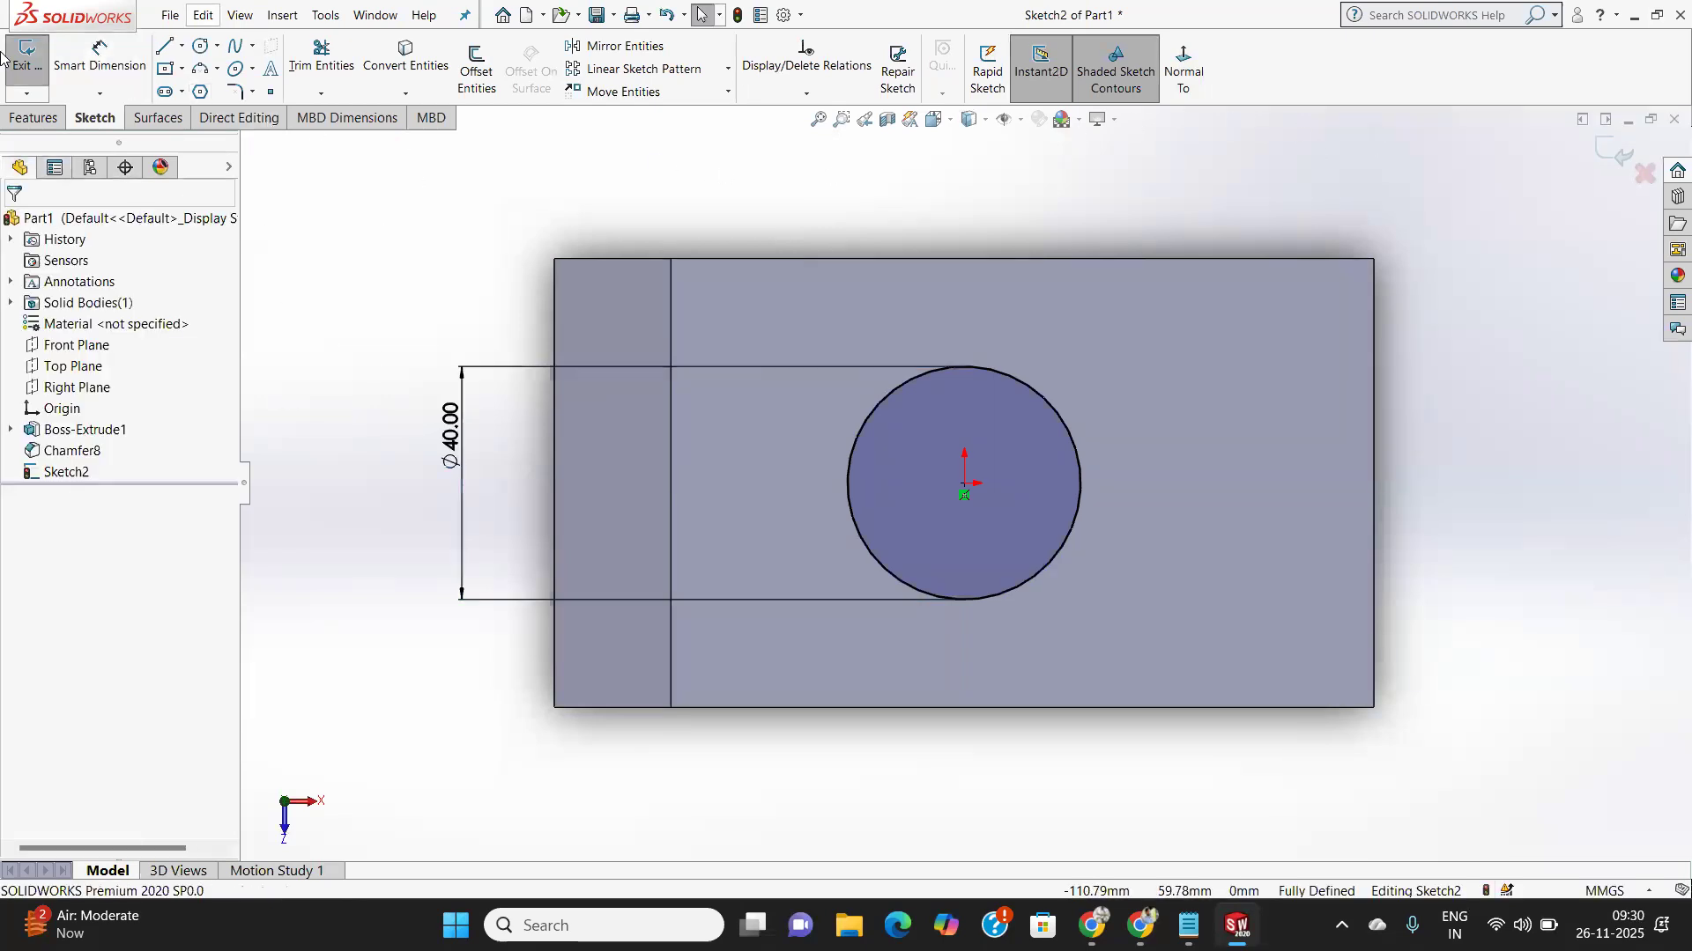
Exit the sketch and extrude the 40 mm circle as a blind boss 10 mm high.
{"action": "left_click", "coordinate": [16, 62]}
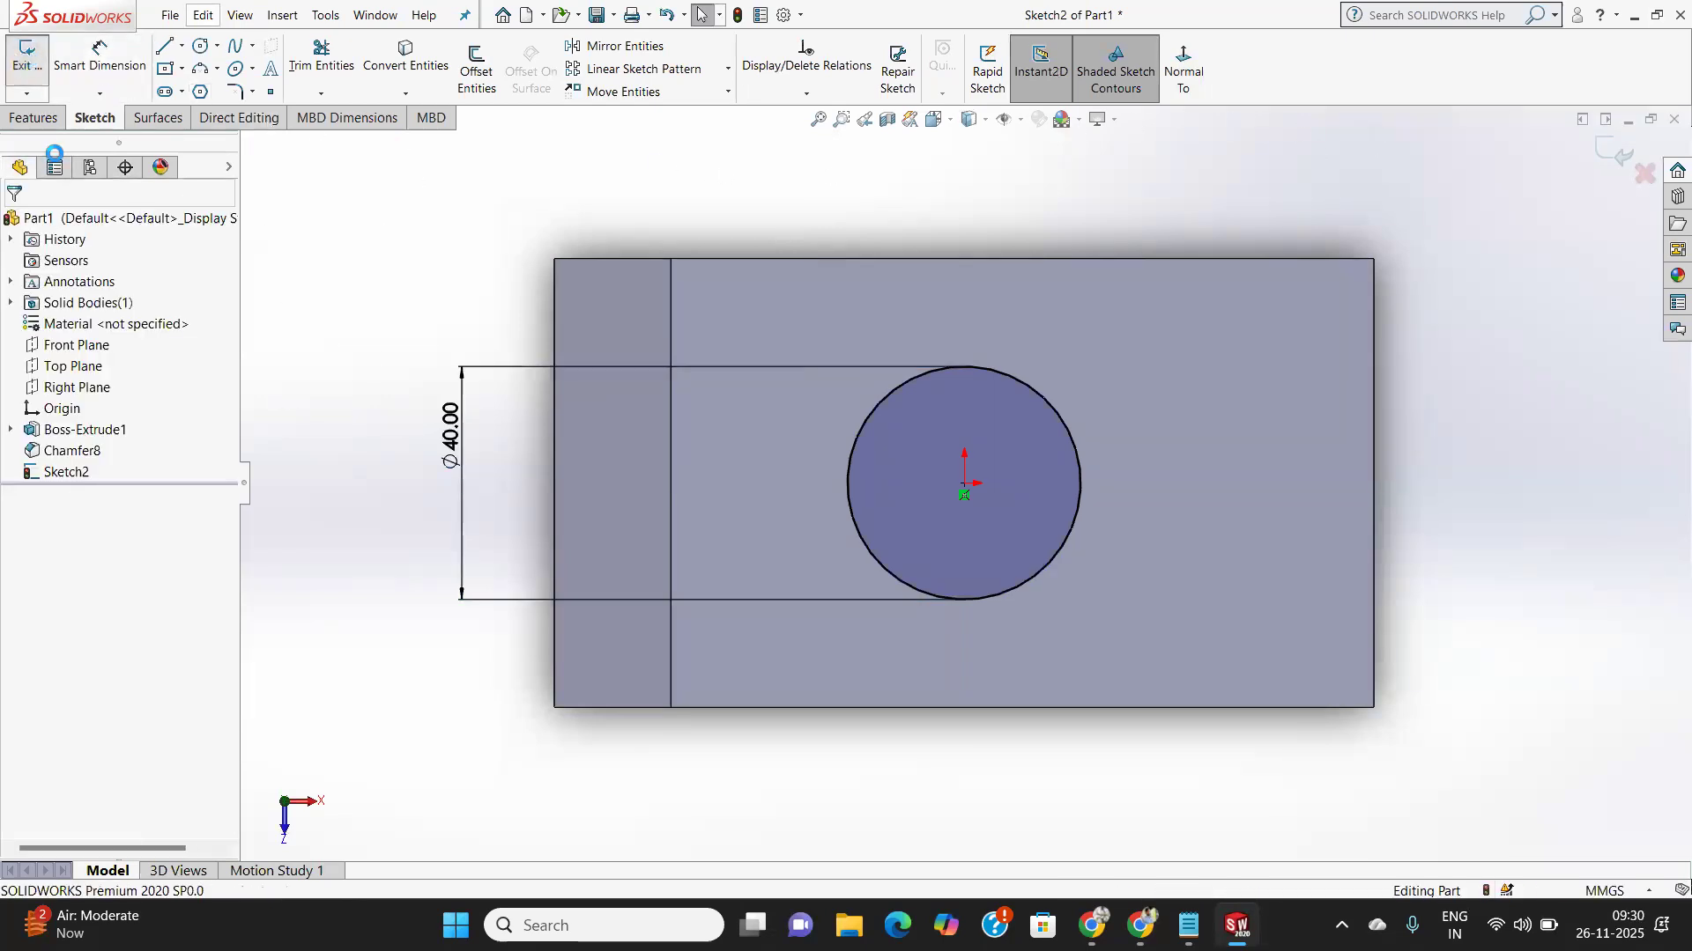
{"action": "left_click", "coordinate": [32, 118]}
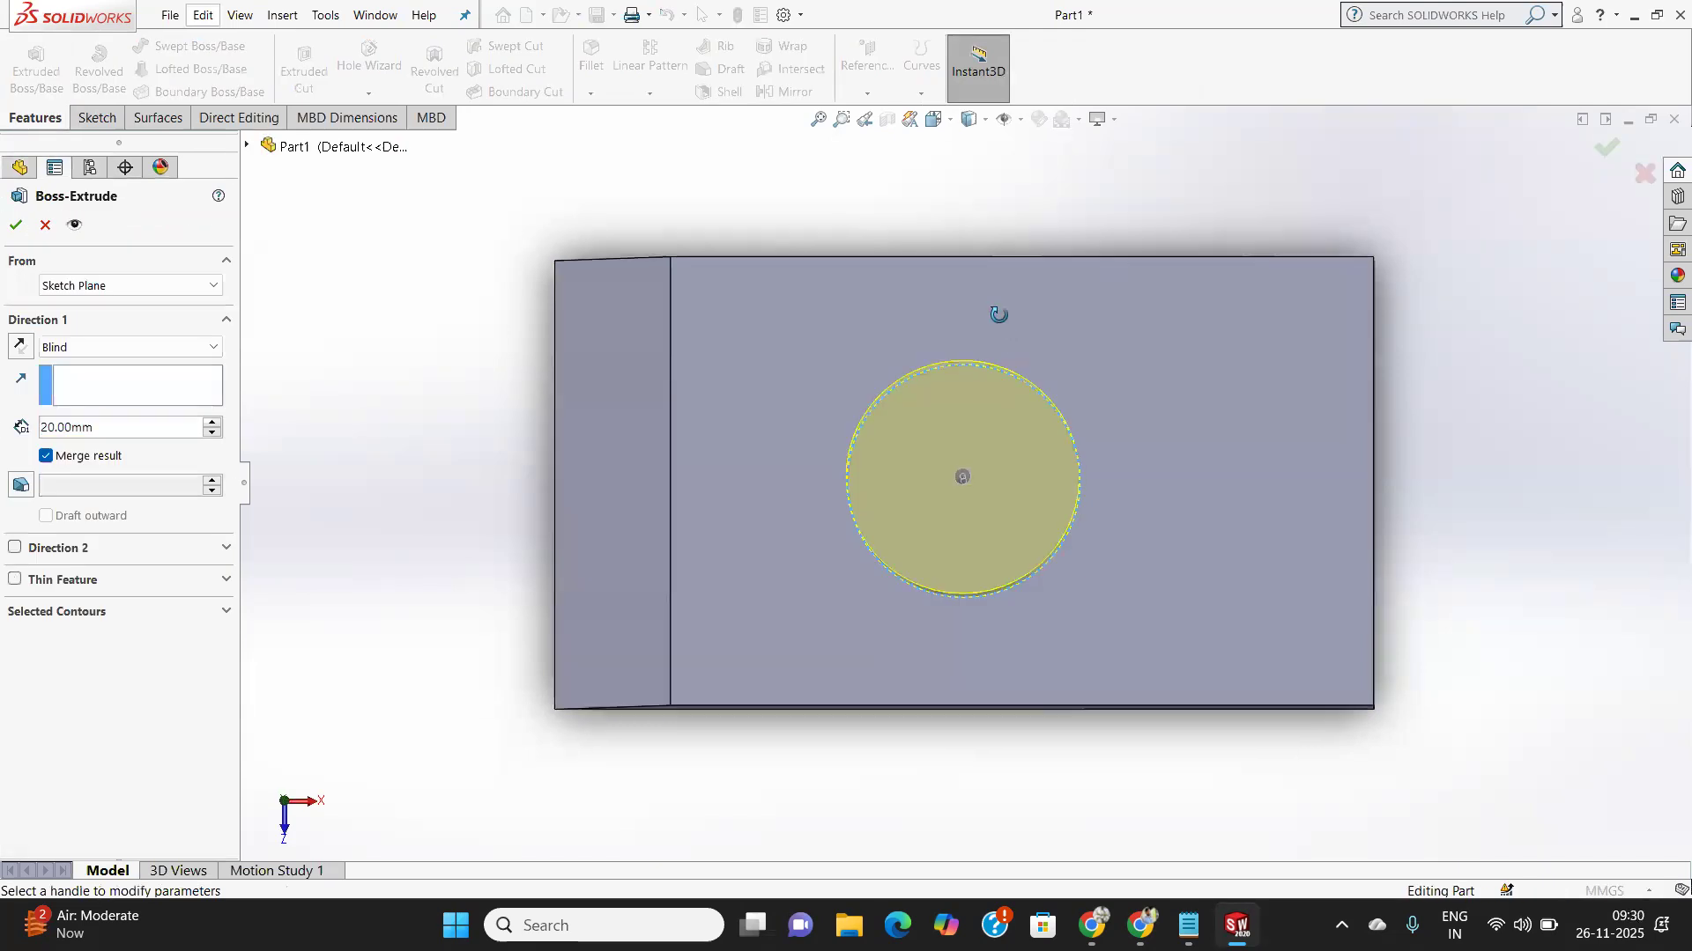
{"action": "left_click_drag", "start_coordinate": [126, 428], "coordinate": [39, 443]}
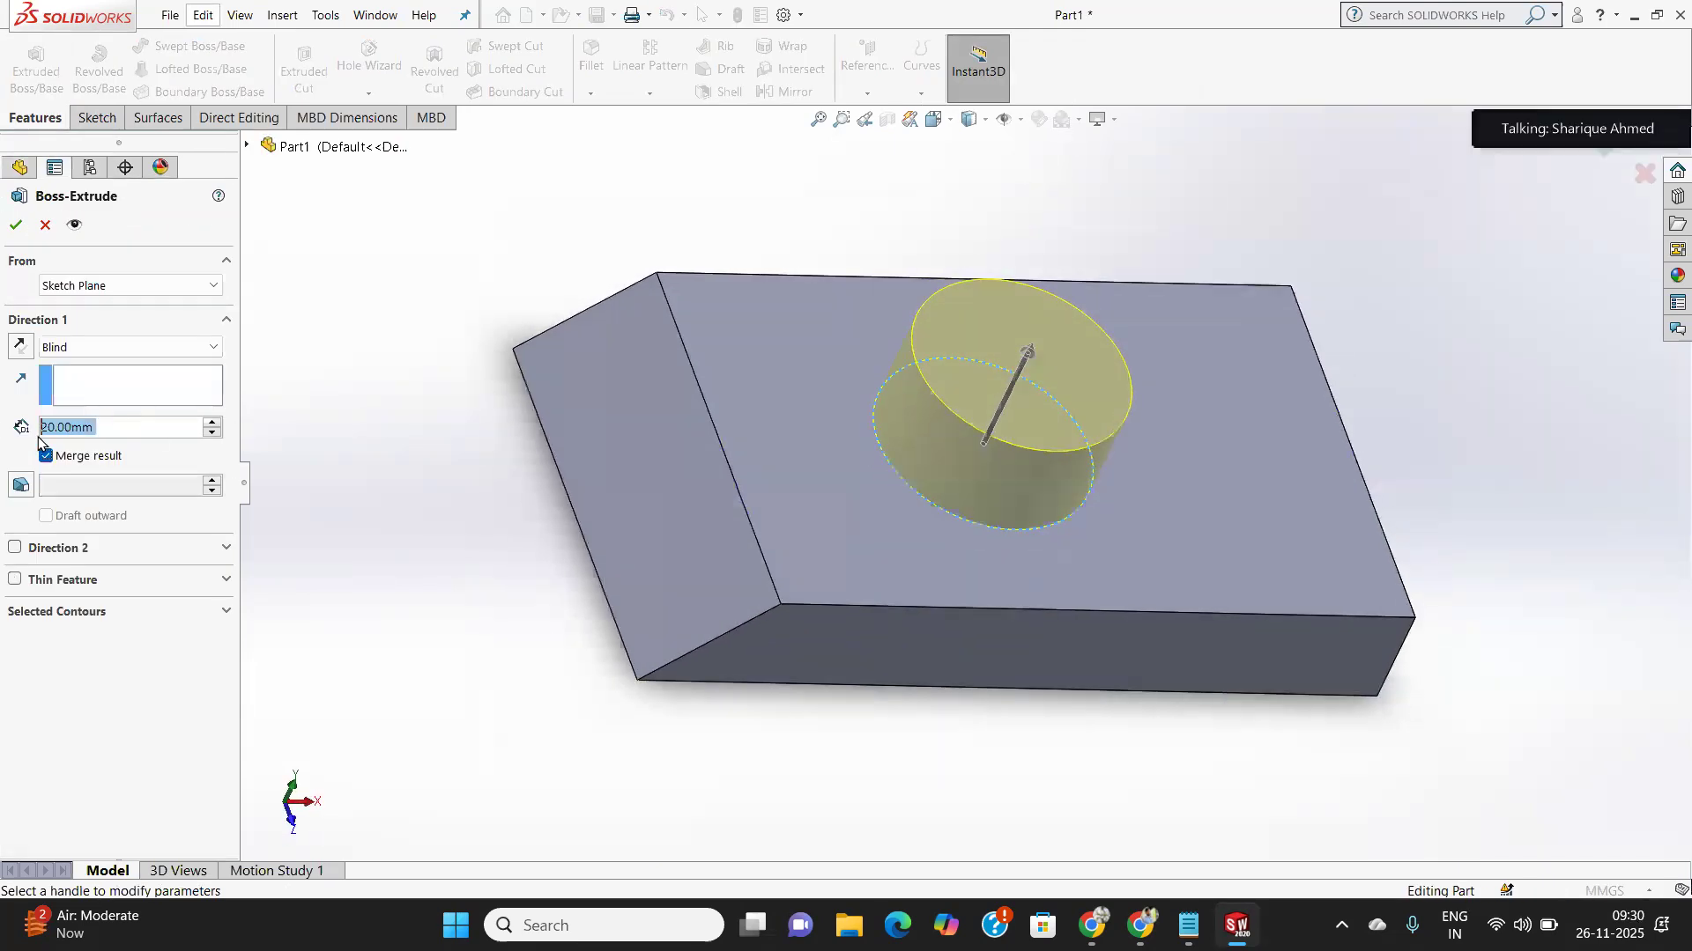
{"action": "type", "text": "10"}
{"action": "key", "text": "Return"}
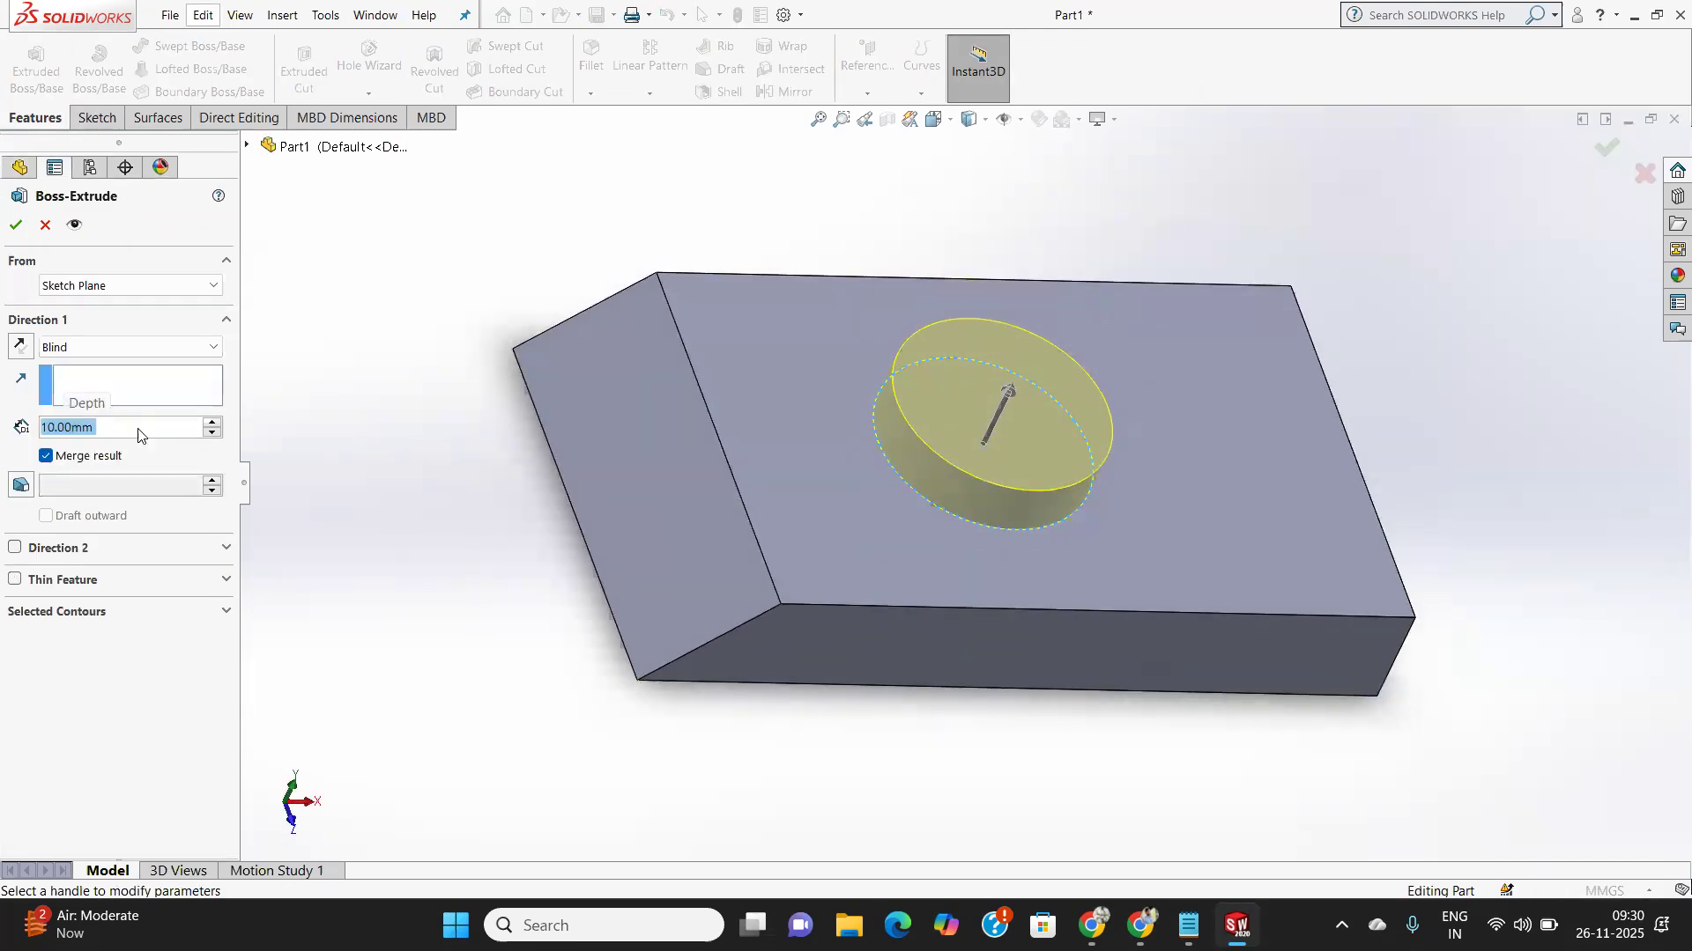
{"action": "key", "text": "Return"}
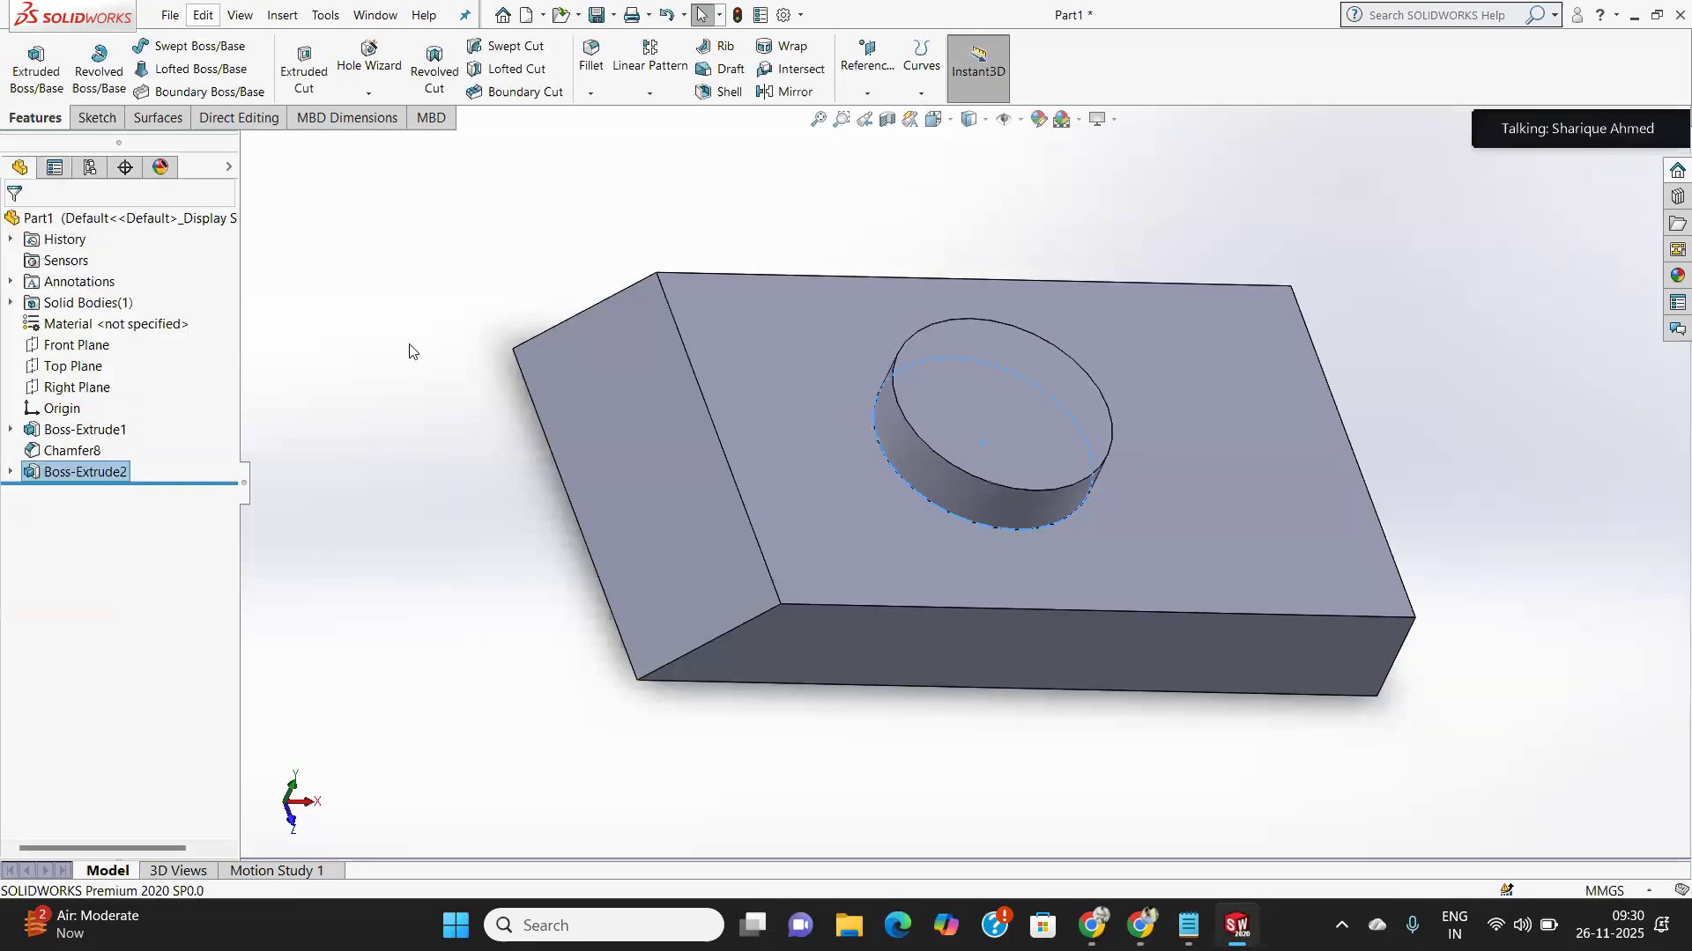
Sketch a circle with a 20 mm radius, centred on the origin, on the top face of the 10 mm high boss.
{"action": "left_click", "coordinate": [1031, 476]}
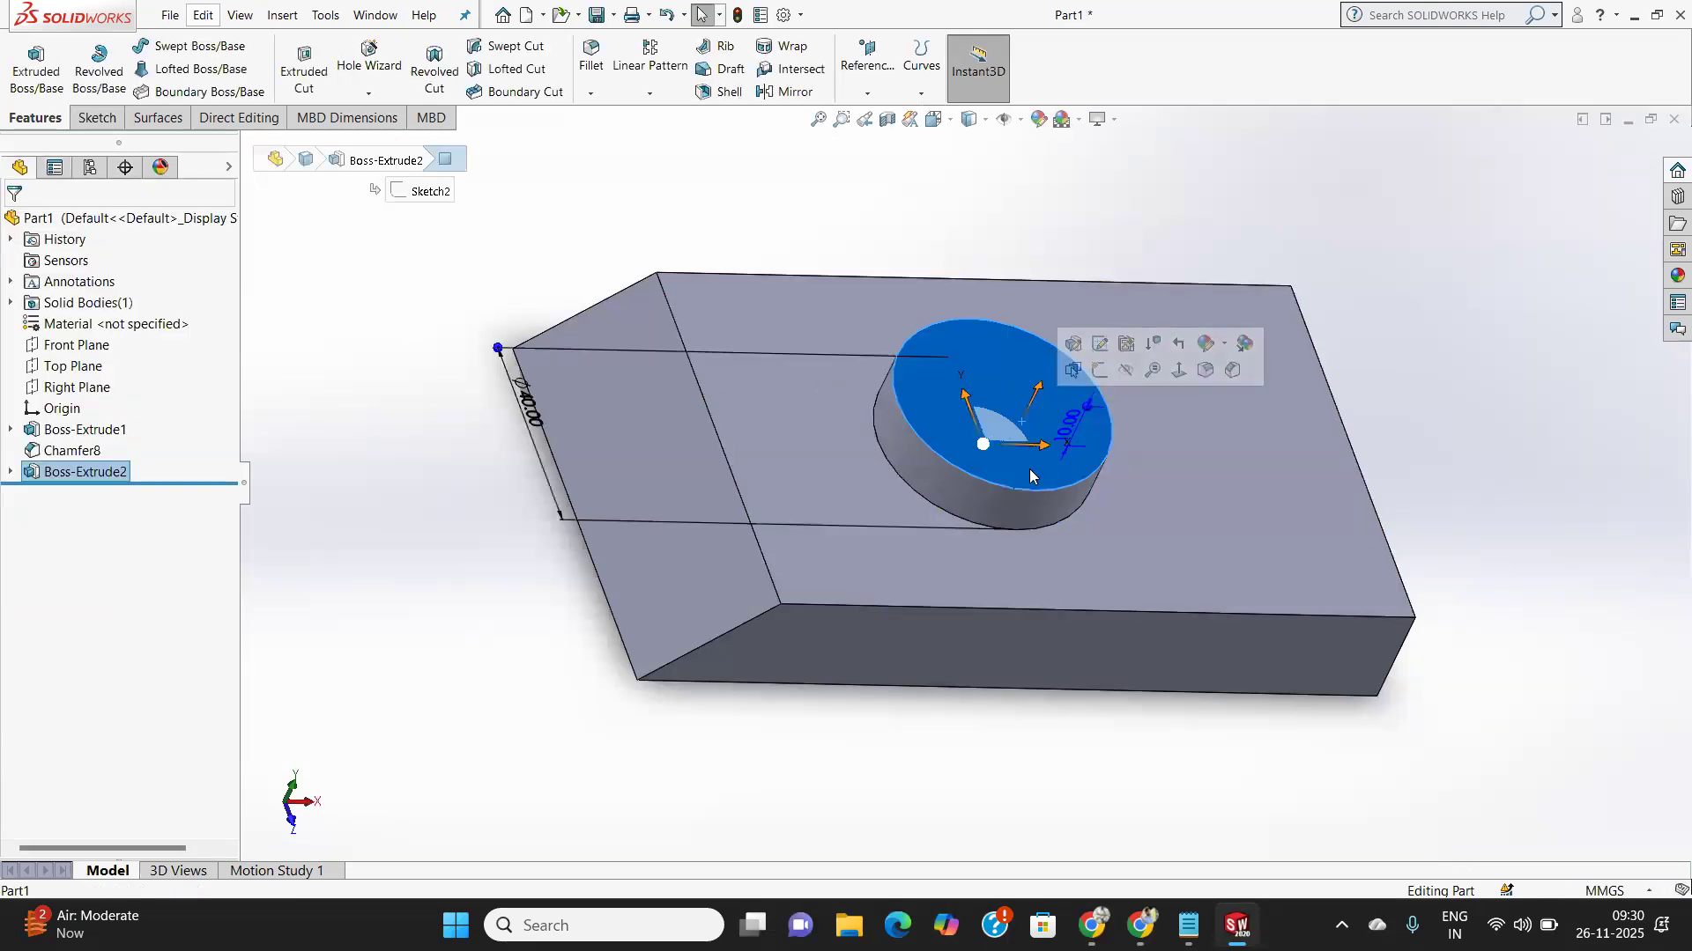
{"action": "left_click", "coordinate": [96, 123]}
{"action": "left_click", "coordinate": [28, 62]}
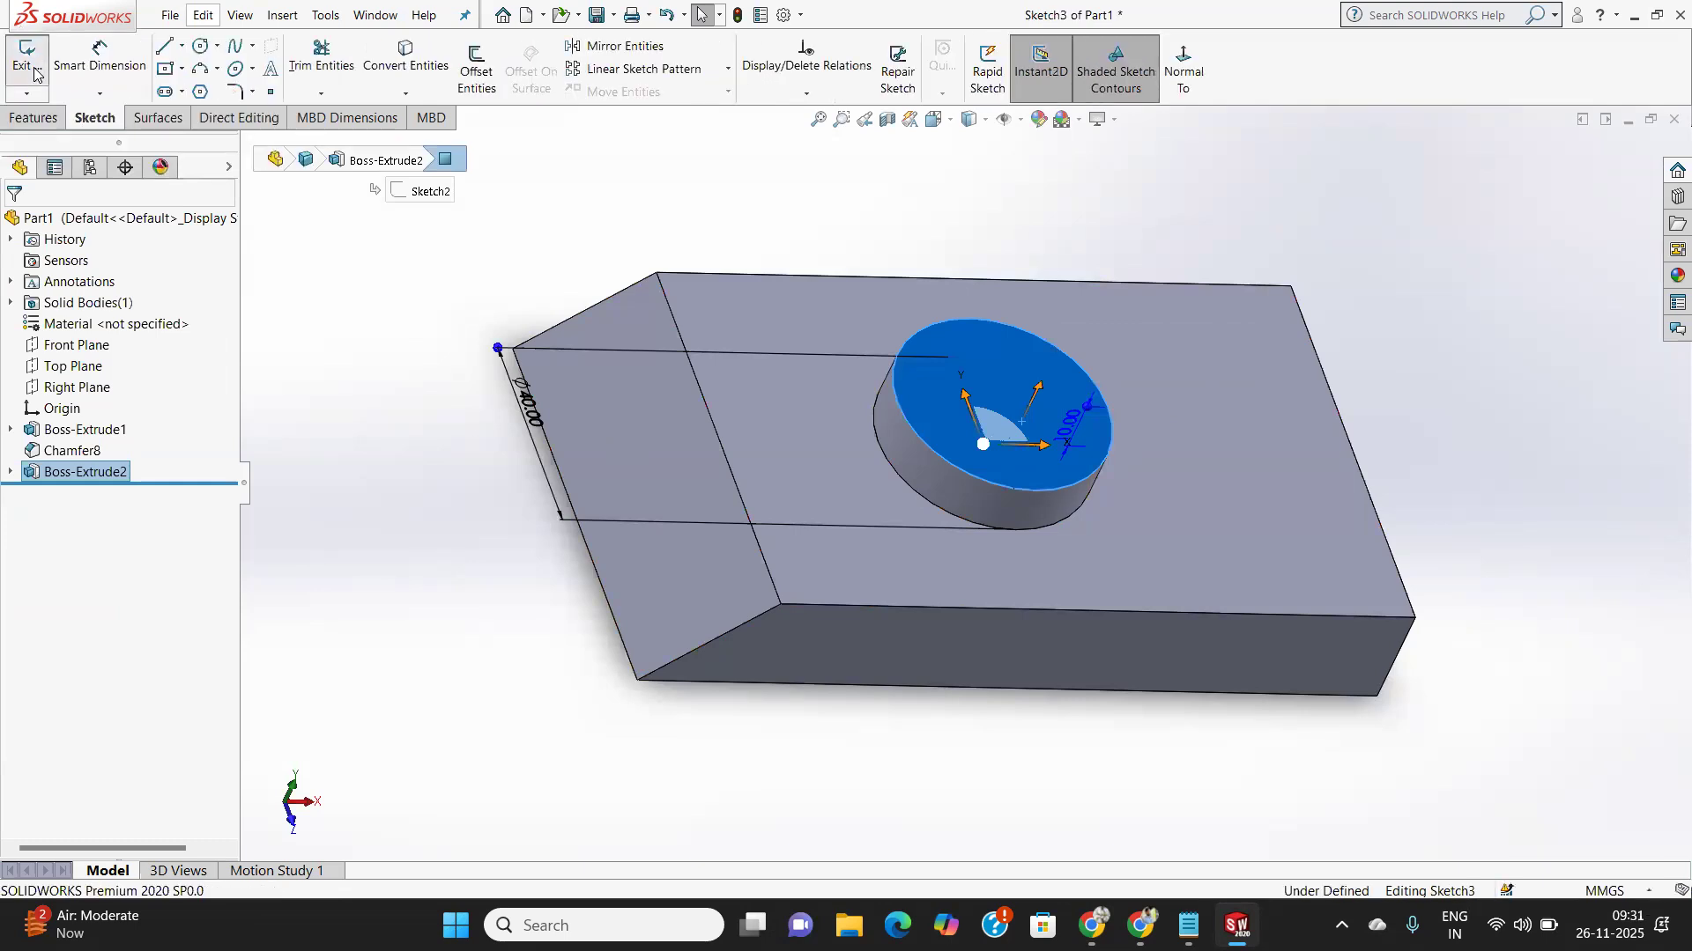
{"action": "left_click", "coordinate": [1183, 66]}
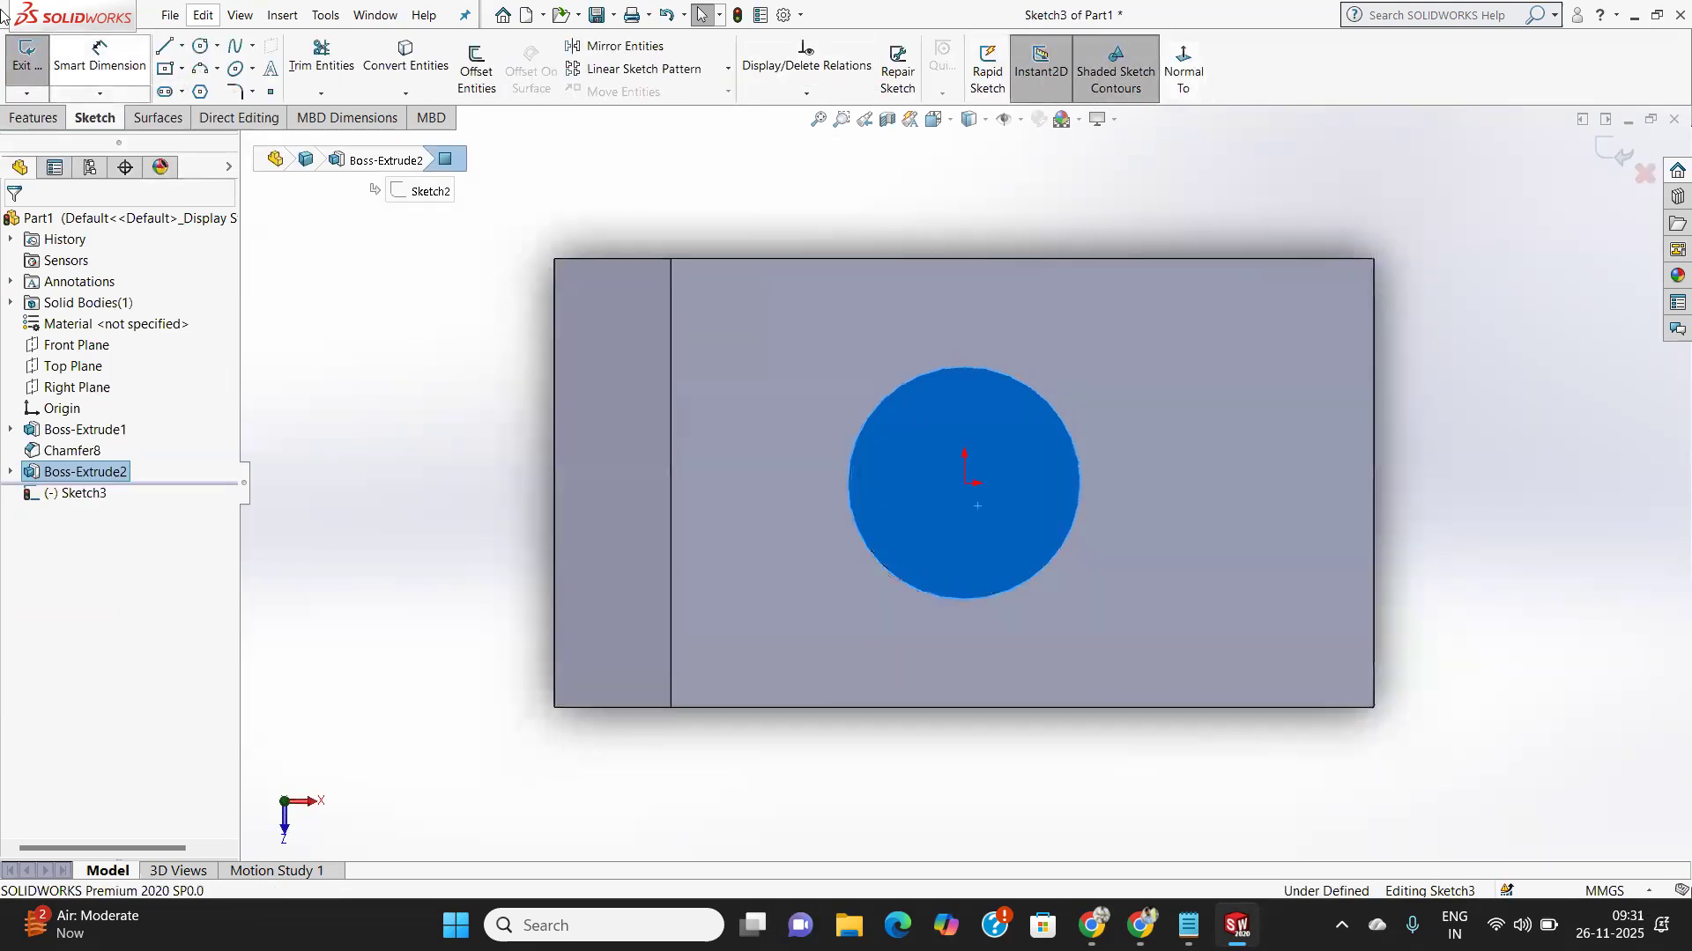
{"action": "left_click", "coordinate": [200, 46]}
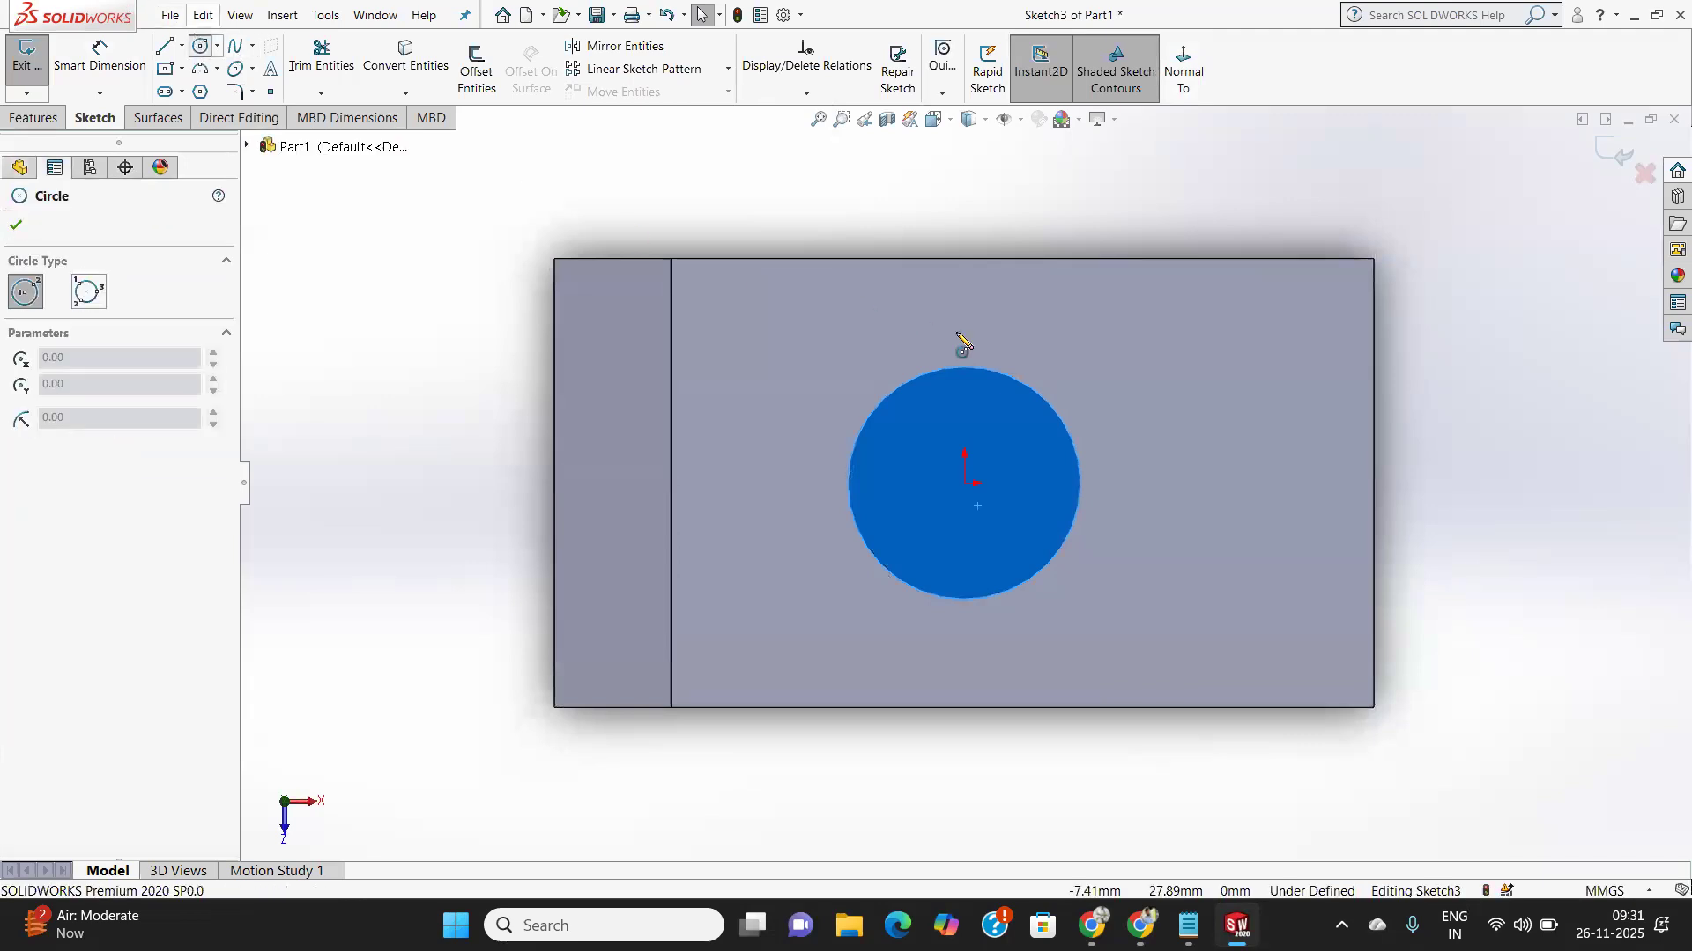
{"action": "left_click", "coordinate": [964, 483]}
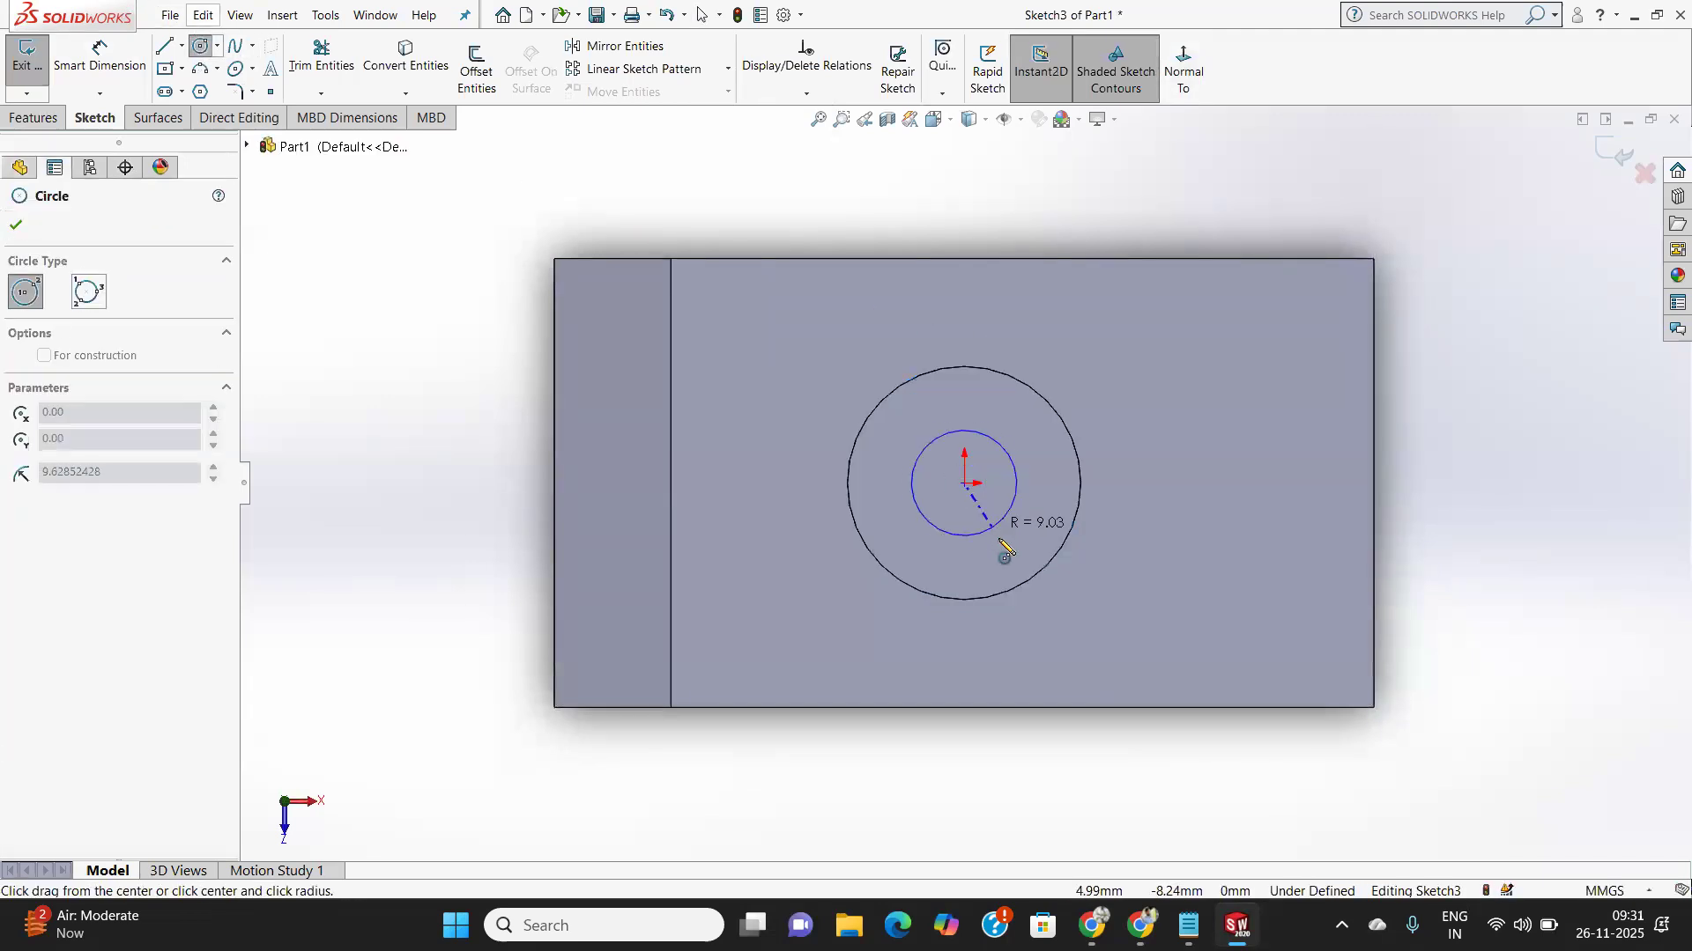
{"action": "left_click", "coordinate": [1037, 579]}
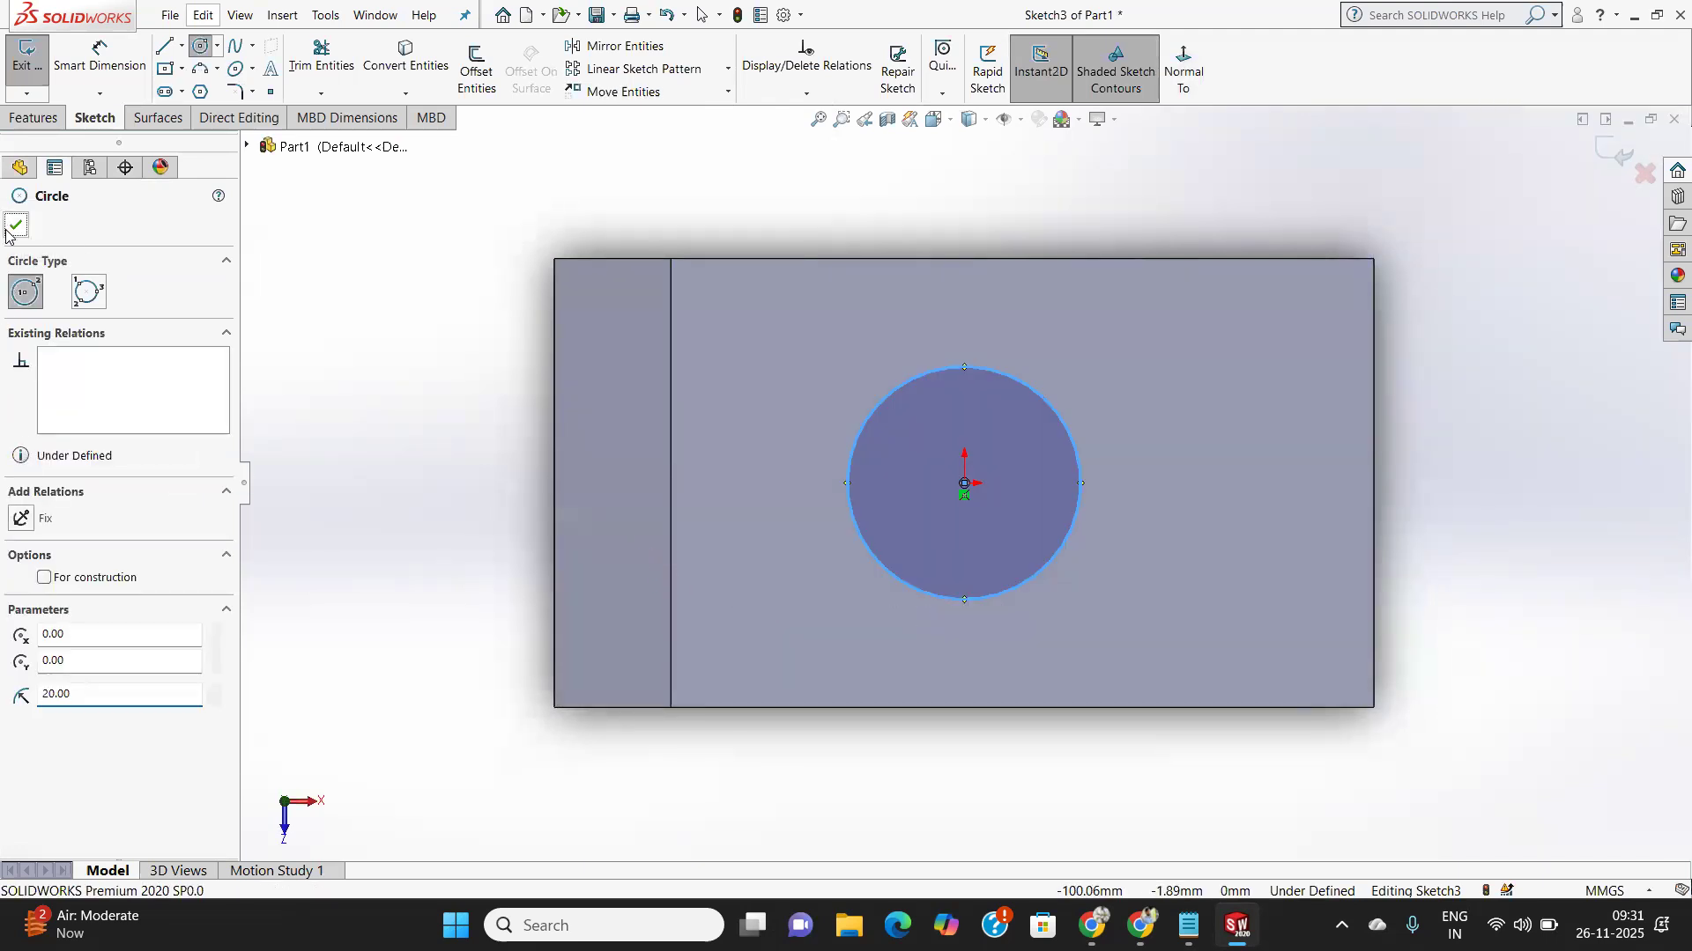
{"action": "left_click", "coordinate": [16, 226]}
Exit the sketch and extrude the circle as a blind boss 30 mm high, merged with the body.
{"action": "left_click", "coordinate": [26, 57]}
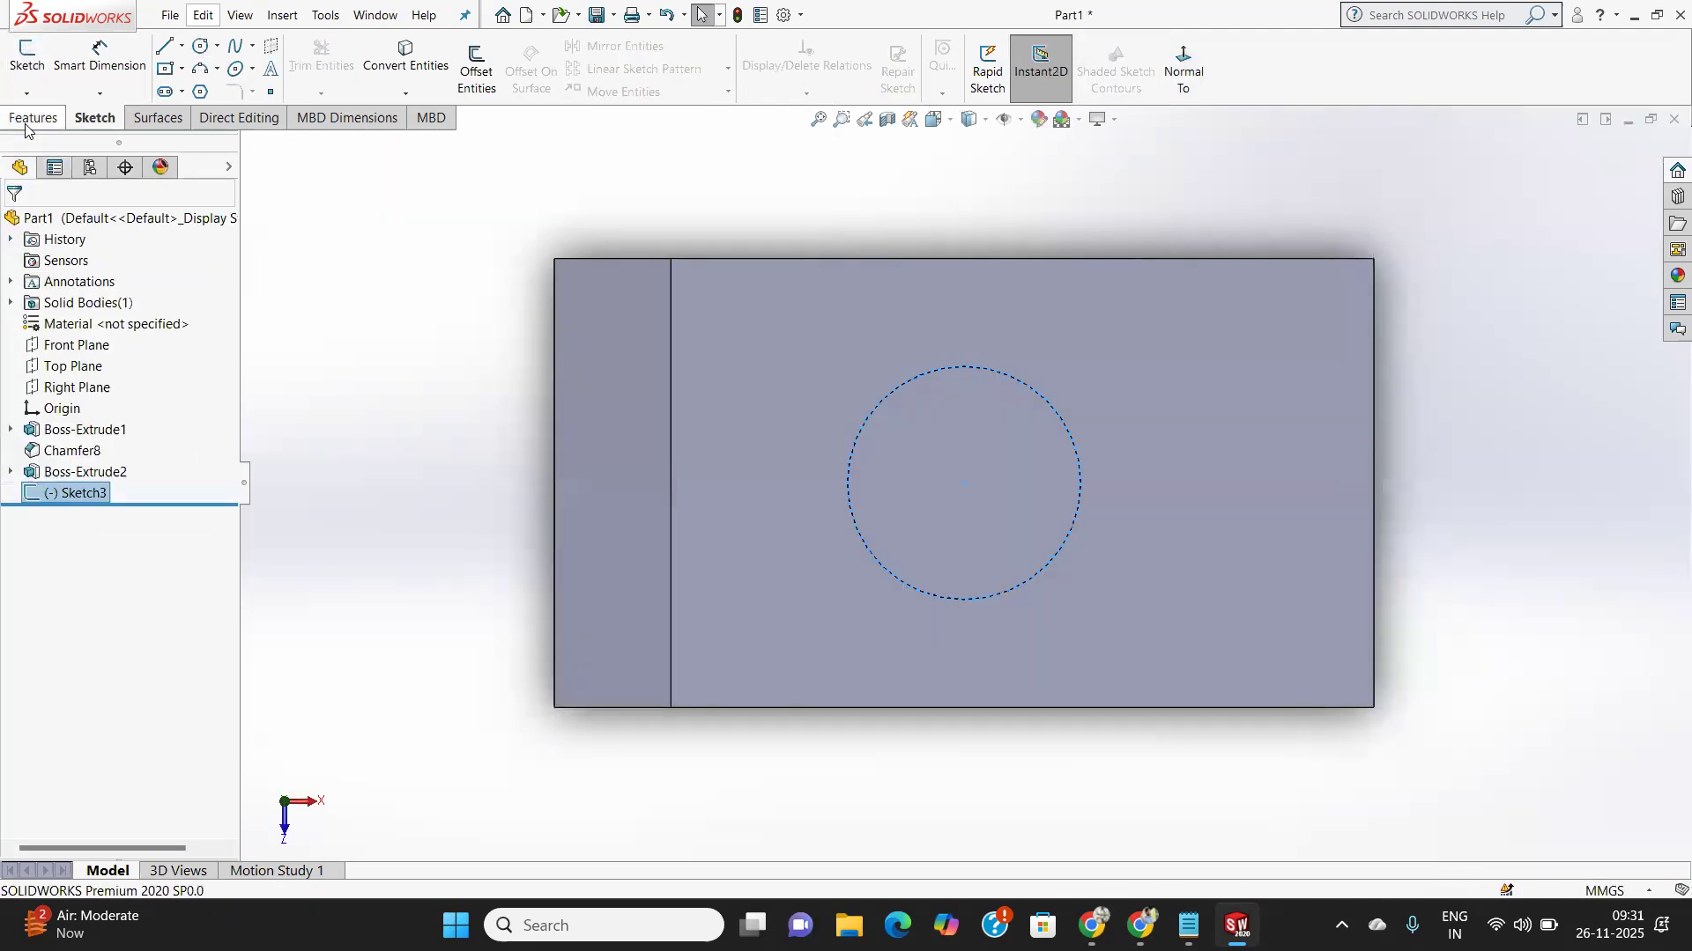
{"action": "left_click", "coordinate": [26, 122]}
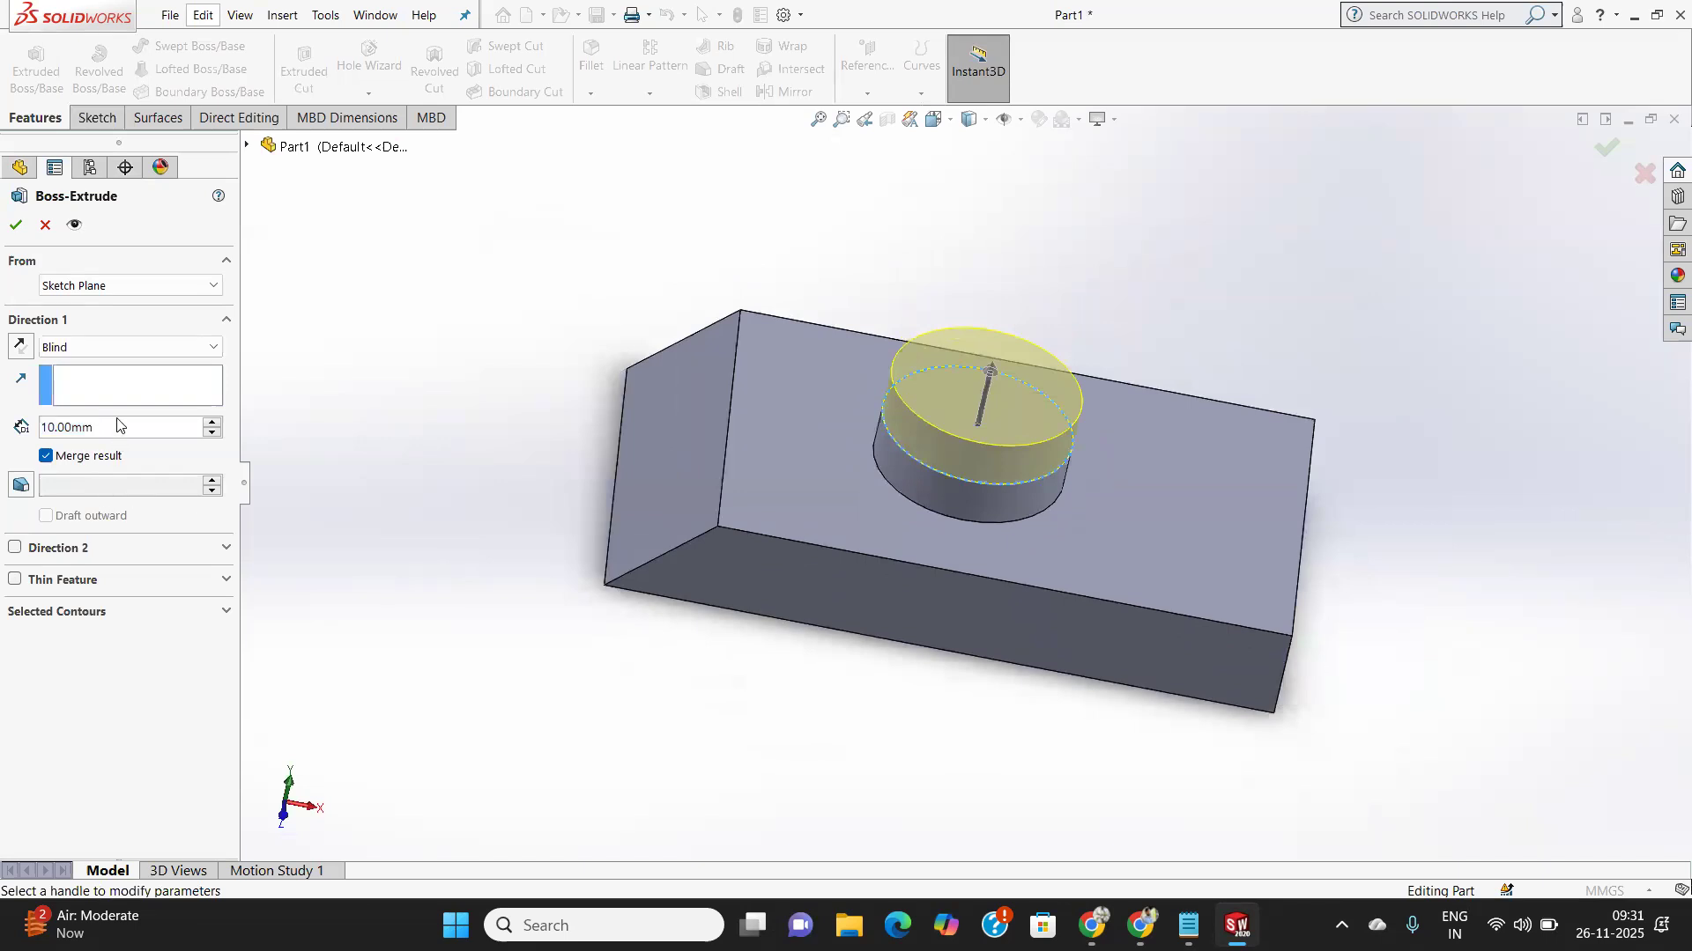
{"action": "left_click", "coordinate": [117, 426]}
{"action": "type", "text": "30"}
{"action": "key", "text": "Return"}
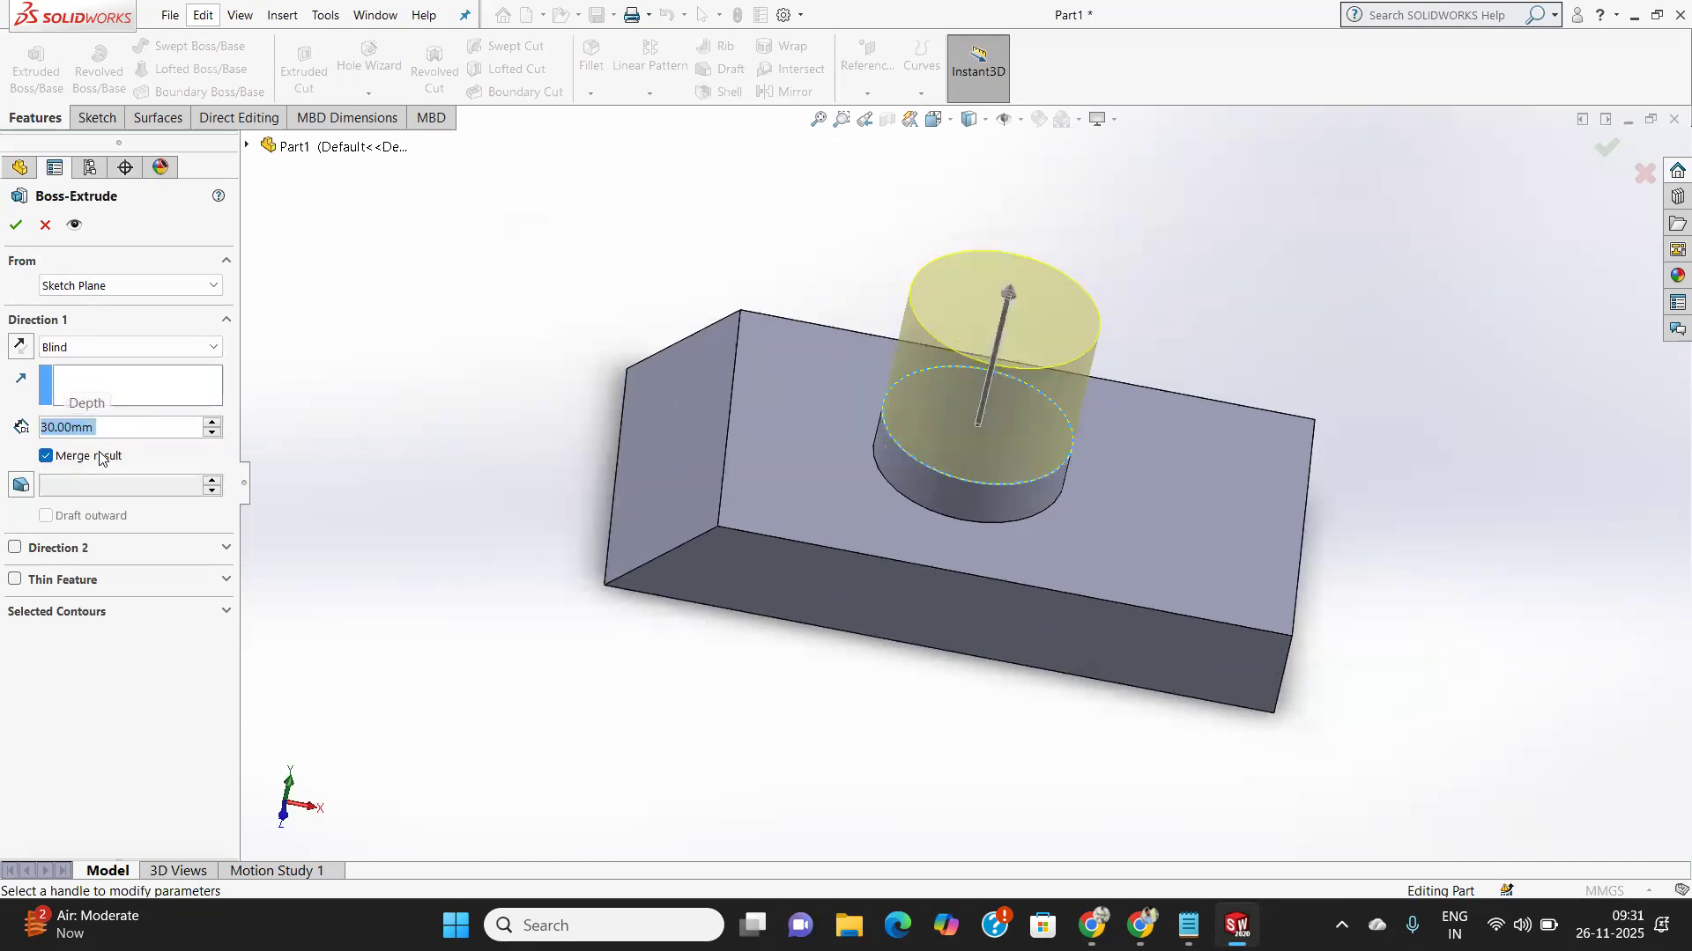
{"action": "left_click", "coordinate": [14, 226]}
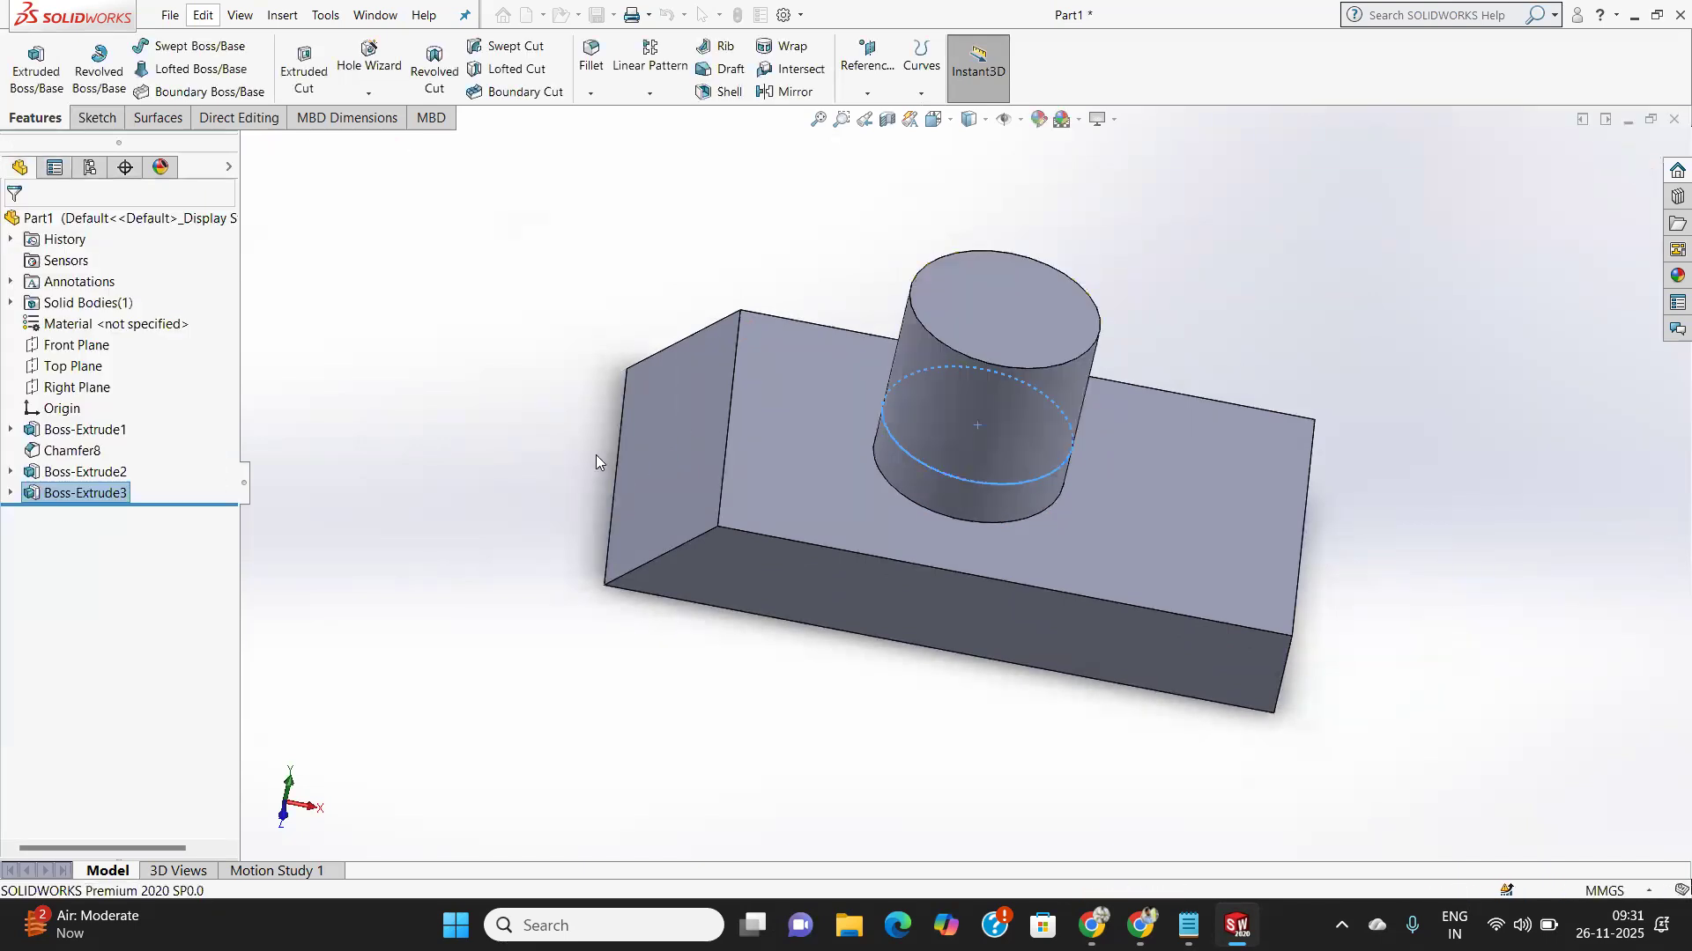
Start a chamfer on the cylinder's top edge and try the Distance Distance and Offset Face types, ending on Face Face.
{"action": "middle_click_drag", "start_coordinate": [589, 461], "coordinate": [743, 475]}
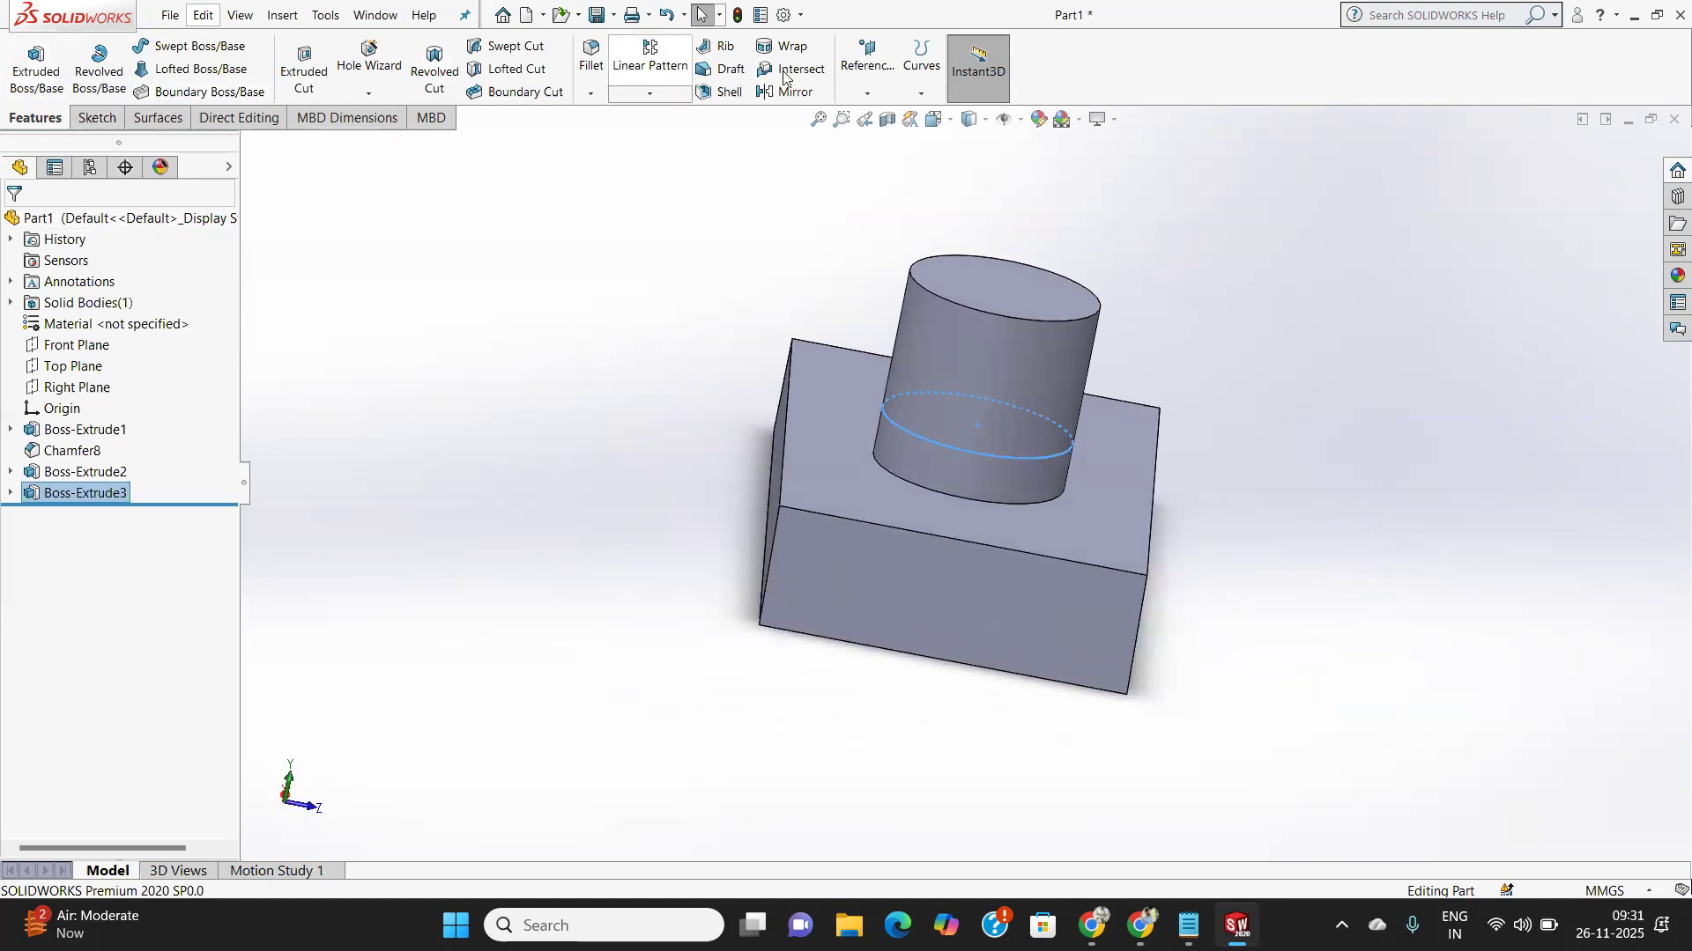
{"action": "left_click", "coordinate": [604, 97]}
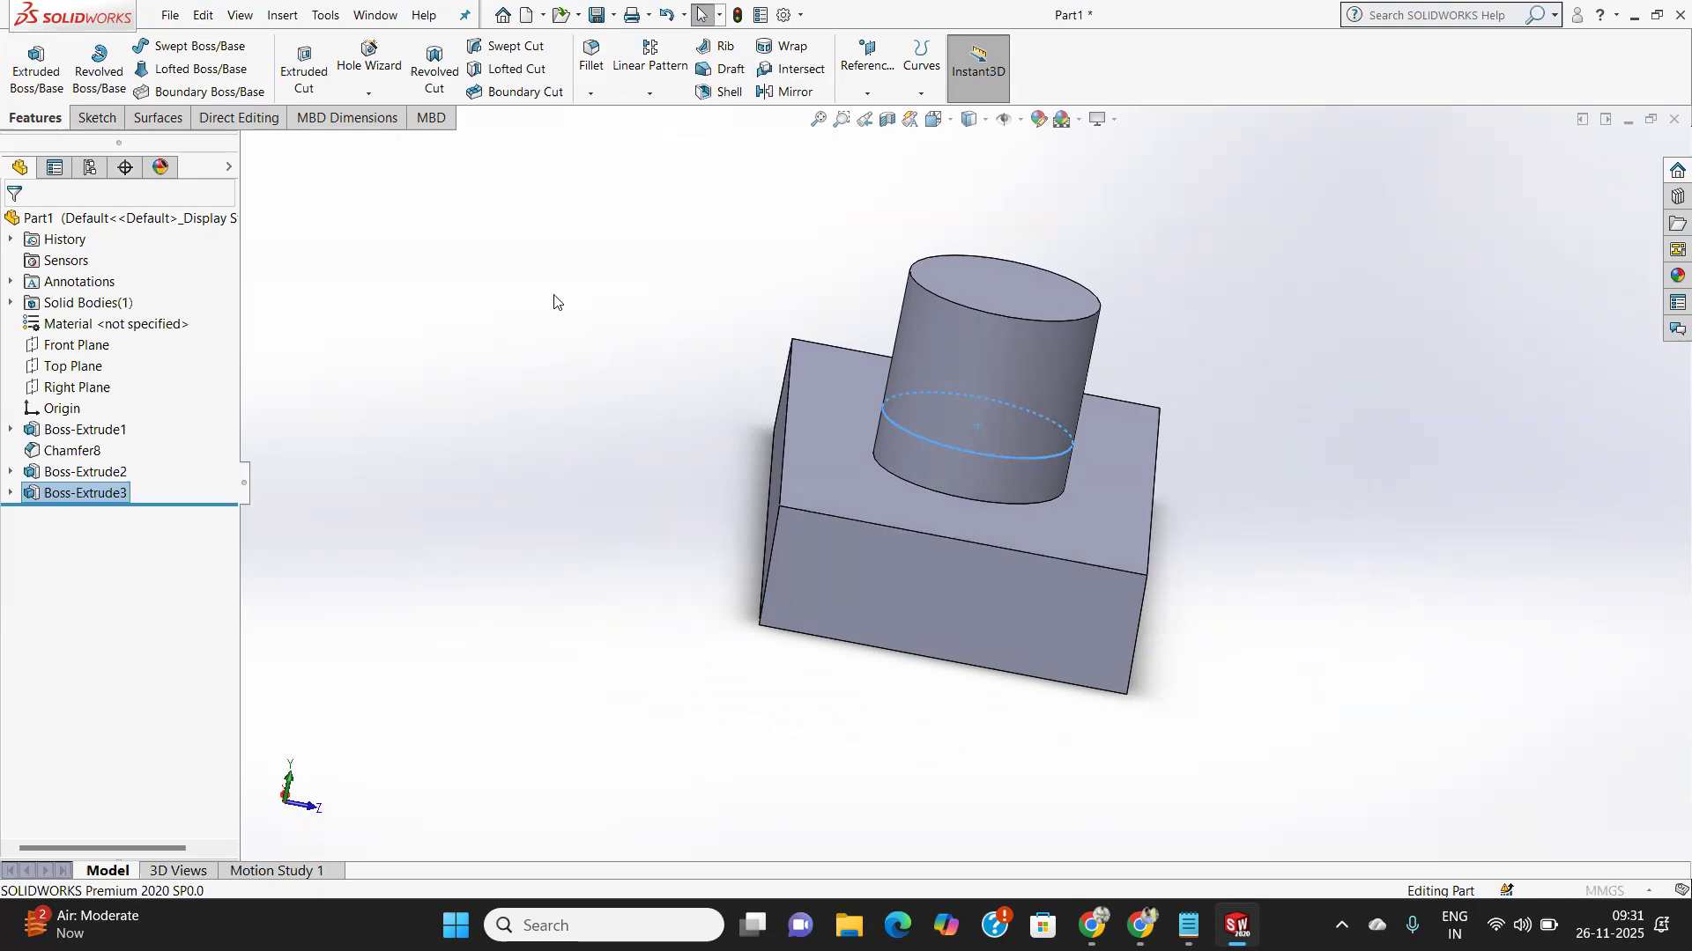
{"action": "left_click", "coordinate": [987, 314]}
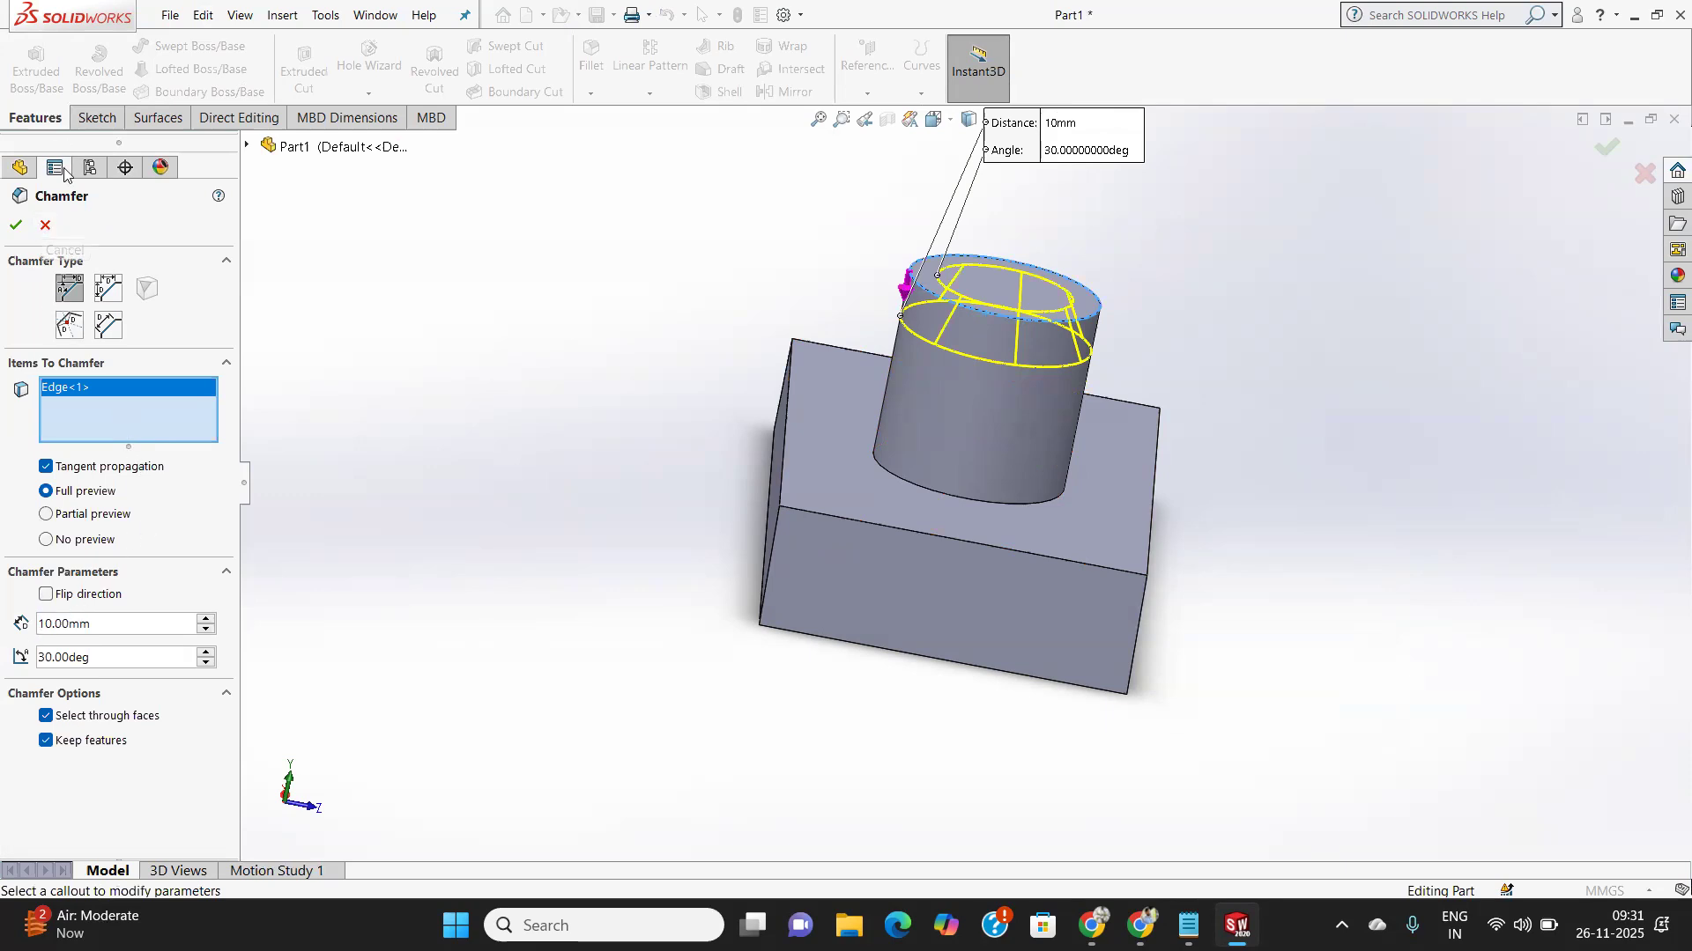
{"action": "left_click", "coordinate": [108, 294]}
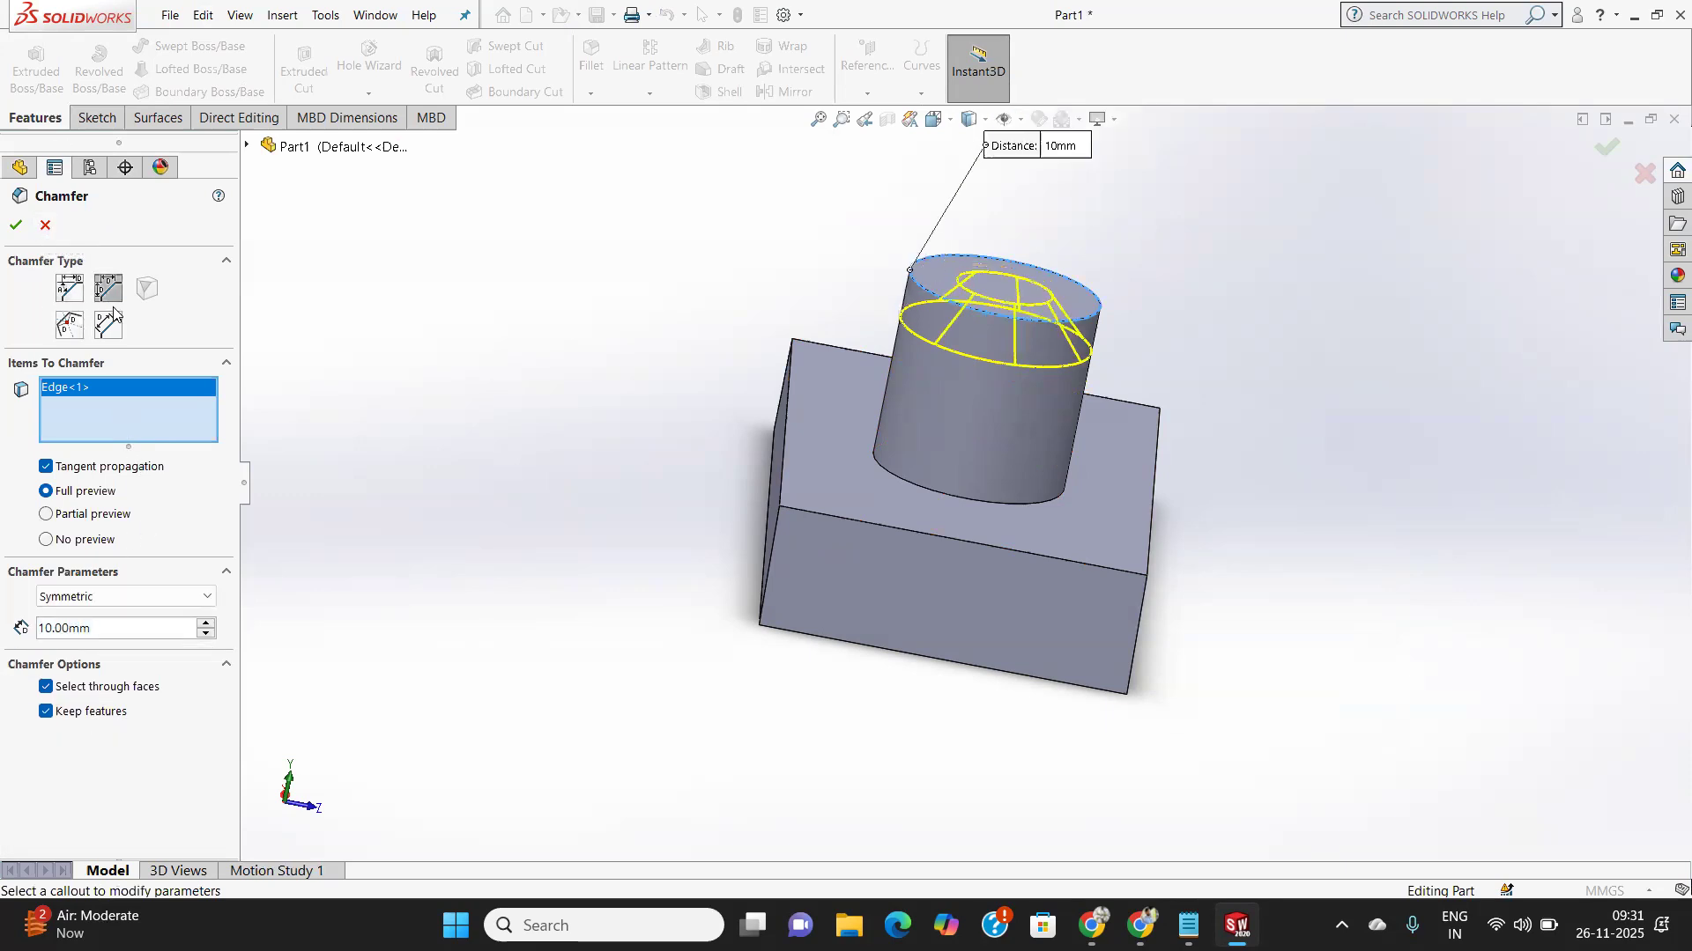
{"action": "left_click", "coordinate": [76, 323]}
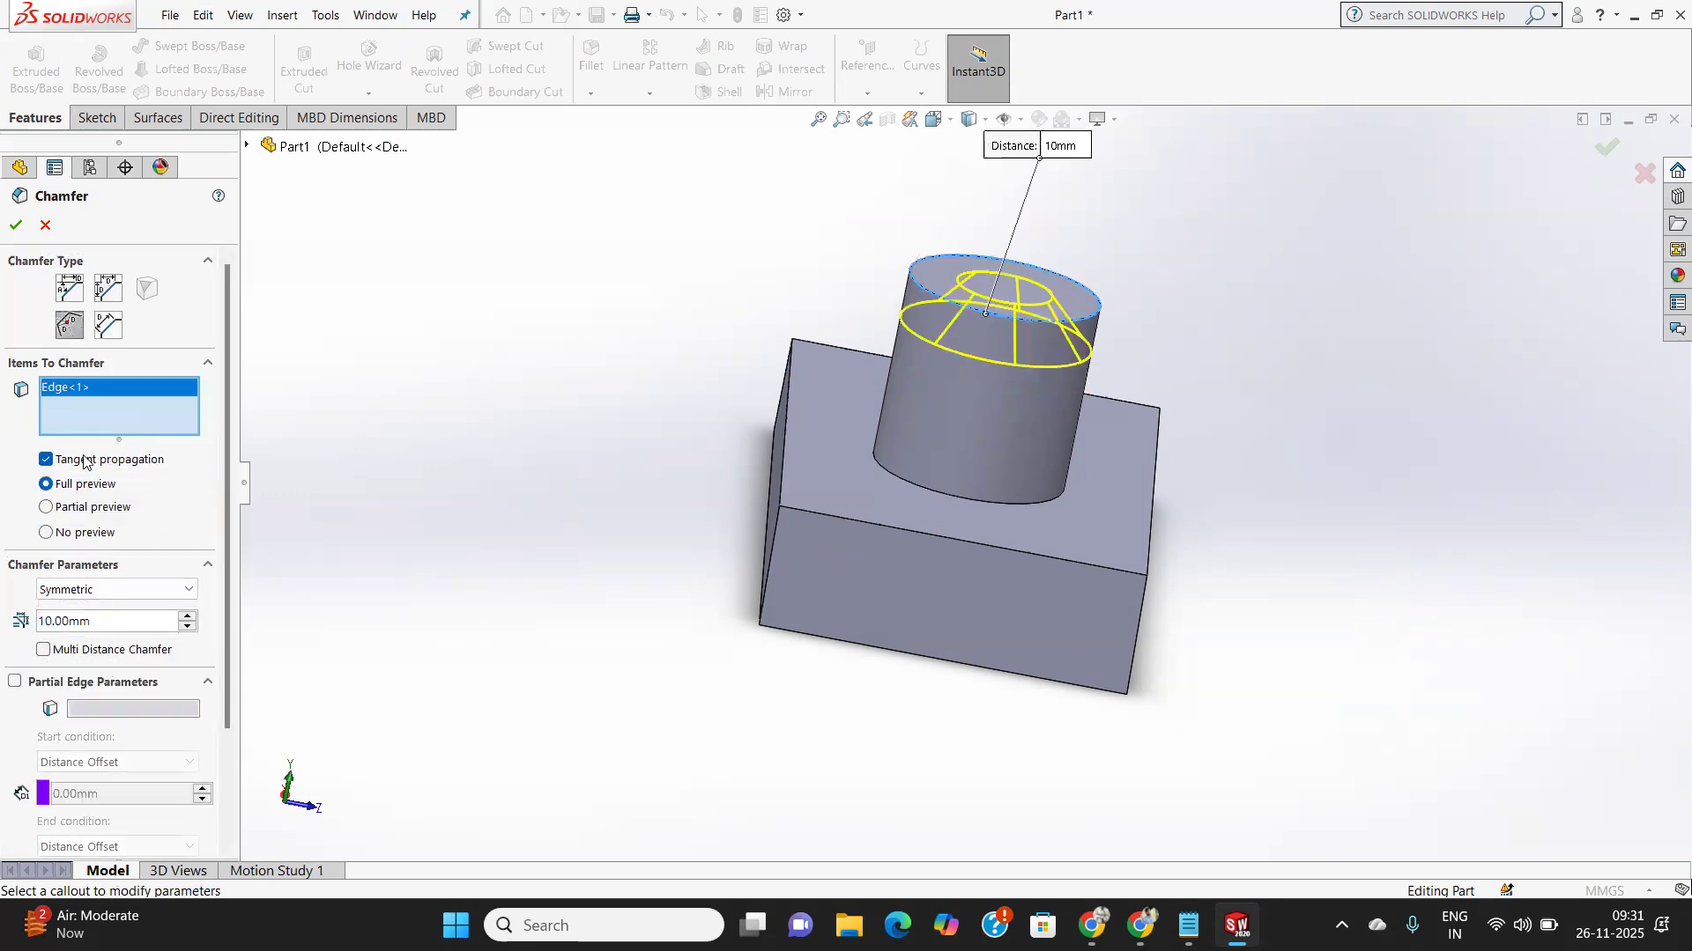
{"action": "left_click", "coordinate": [109, 325]}
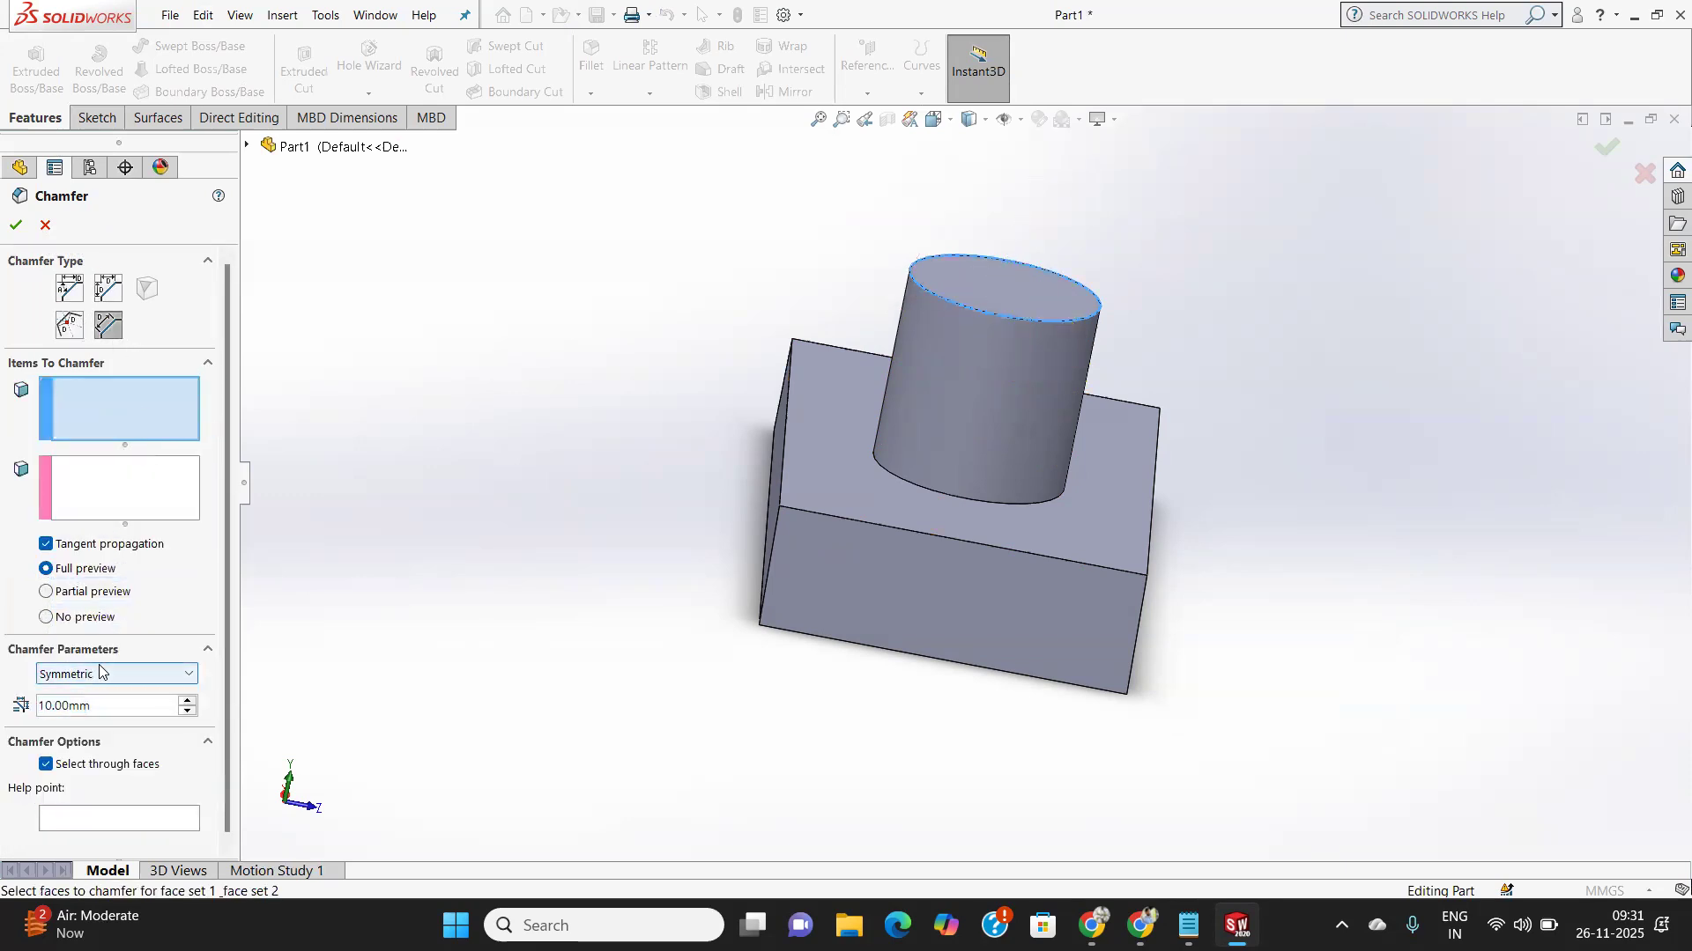
Try the Hold Line method with the cylinder's bottom and top circular edges as hold lines.
{"action": "left_click", "coordinate": [101, 676]}
{"action": "left_click", "coordinate": [89, 736]}
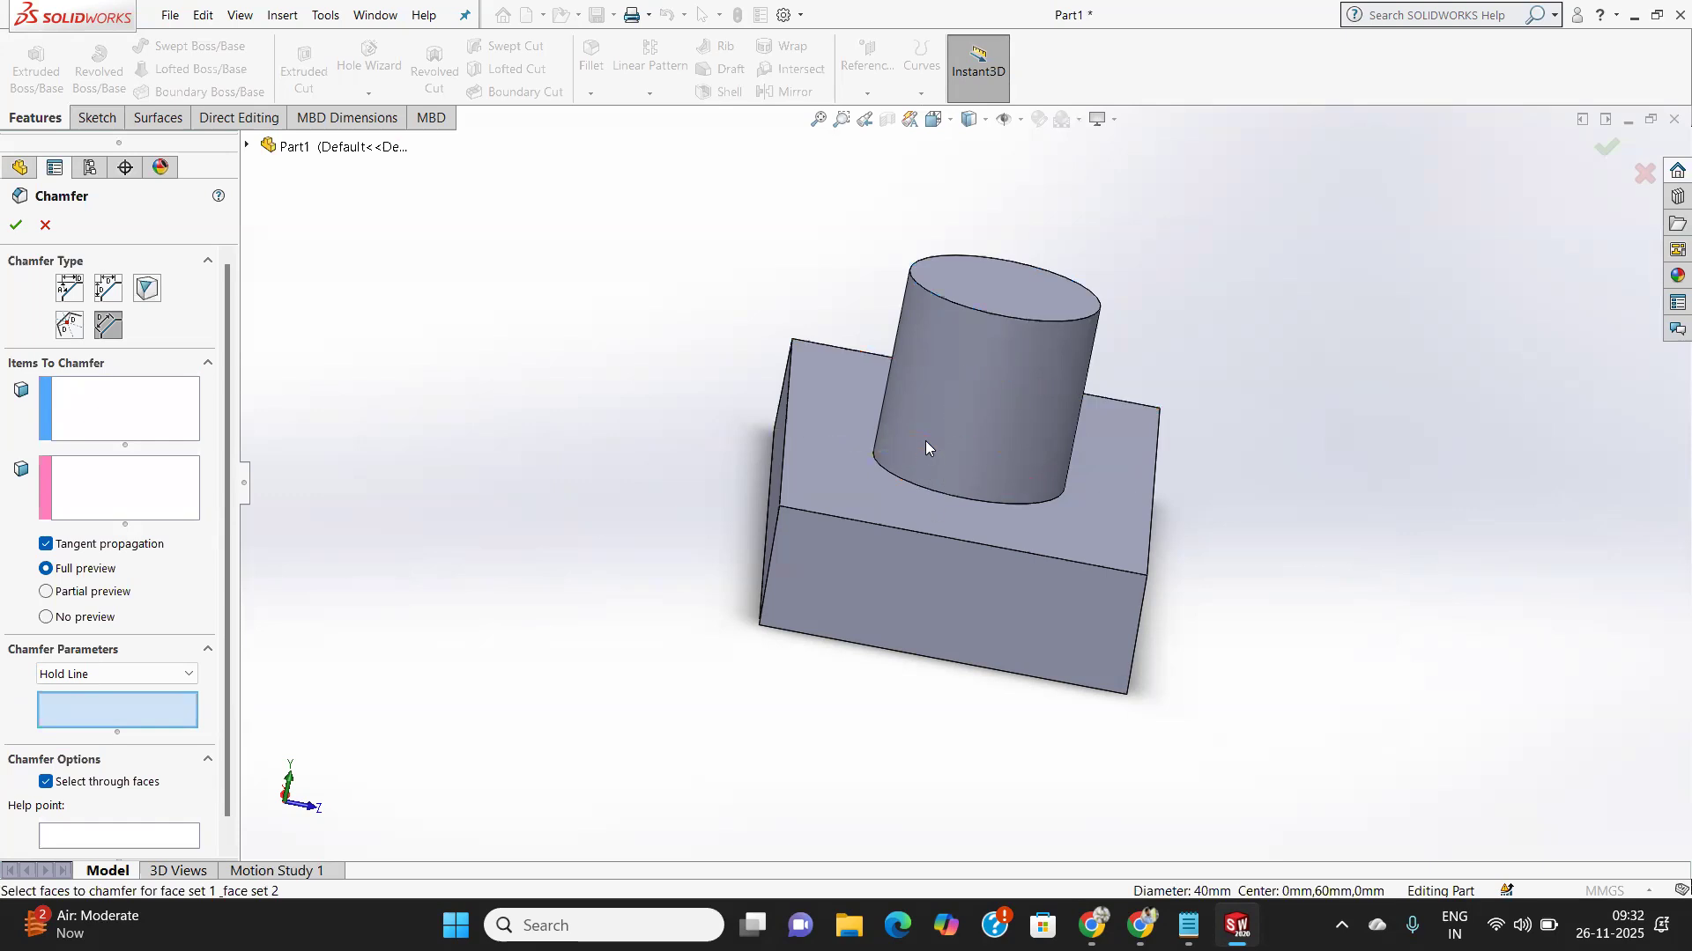
{"action": "mouse_move", "coordinate": [908, 490]}
{"action": "middle_mouse_down"}
{"action": "mouse_move", "coordinate": [868, 520]}
{"action": "mouse_move", "coordinate": [793, 491]}
{"action": "mouse_move", "coordinate": [929, 474]}
{"action": "middle_mouse_up"}
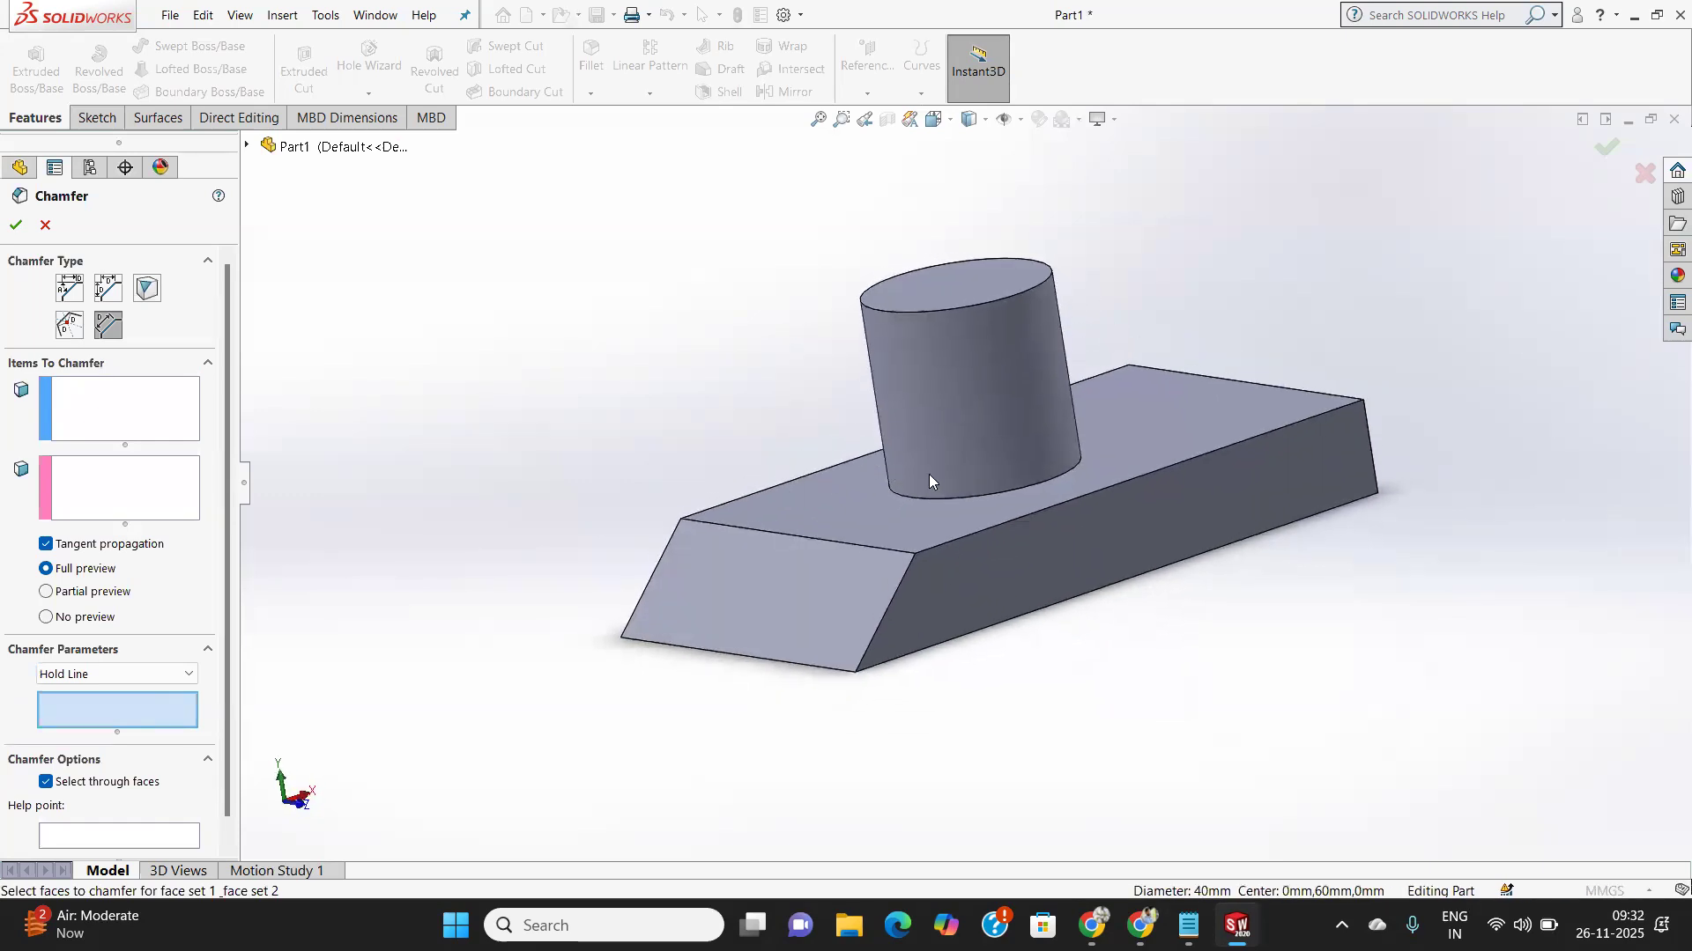
{"action": "left_click", "coordinate": [944, 499]}
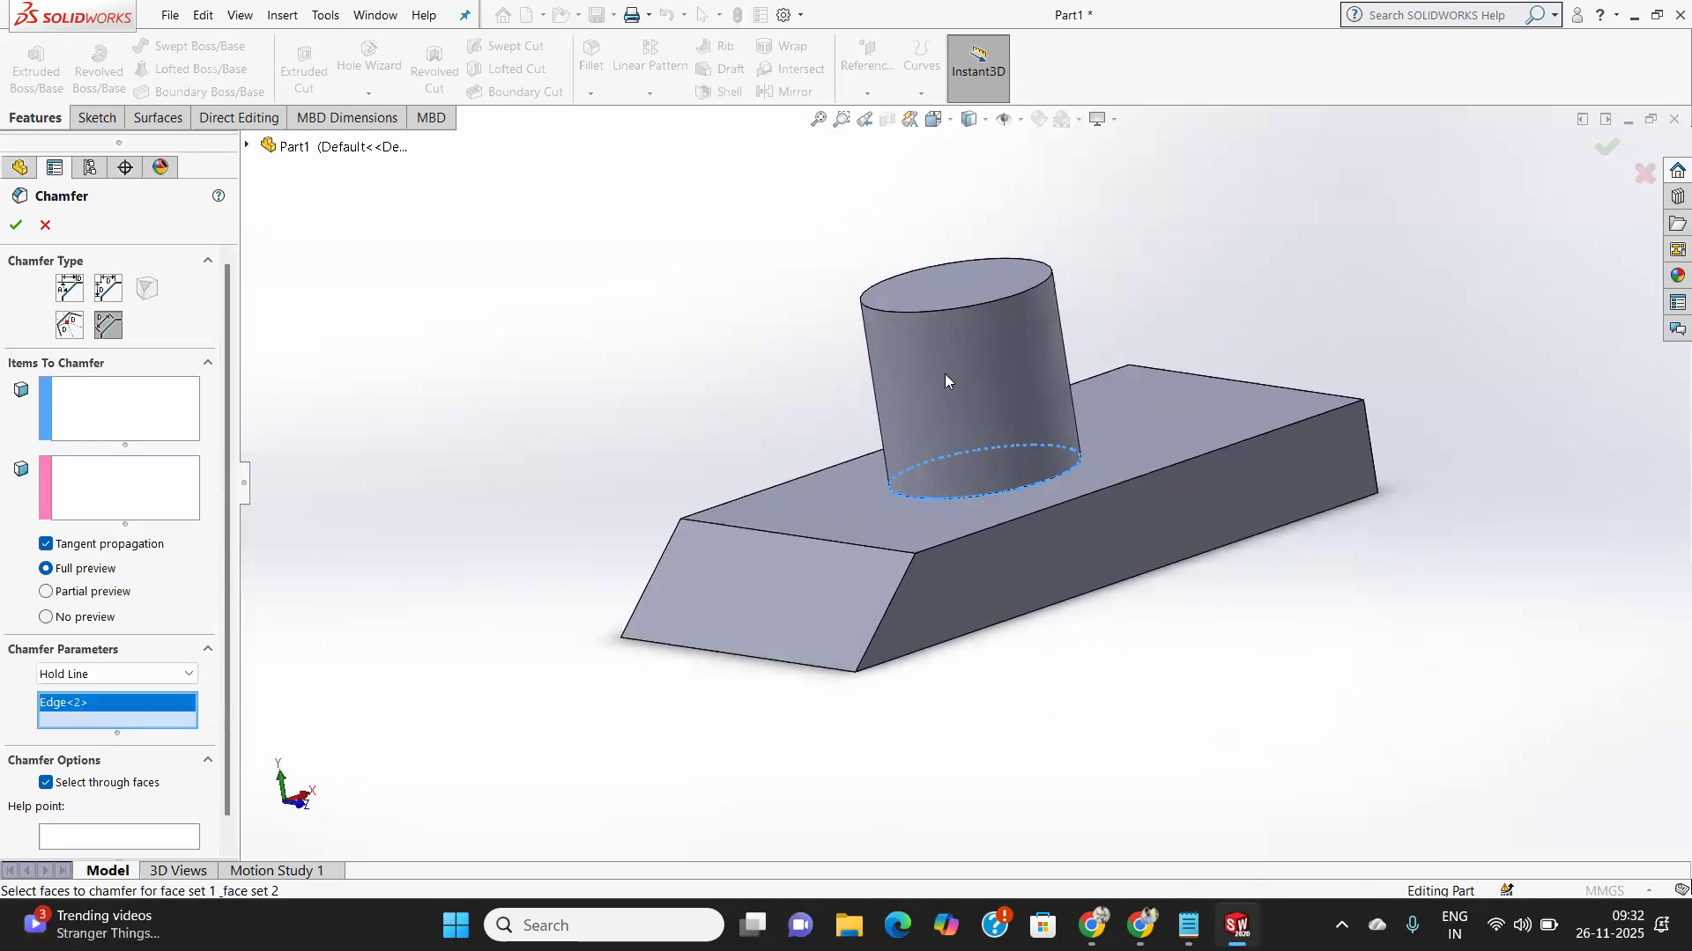
{"action": "left_click", "coordinate": [935, 312]}
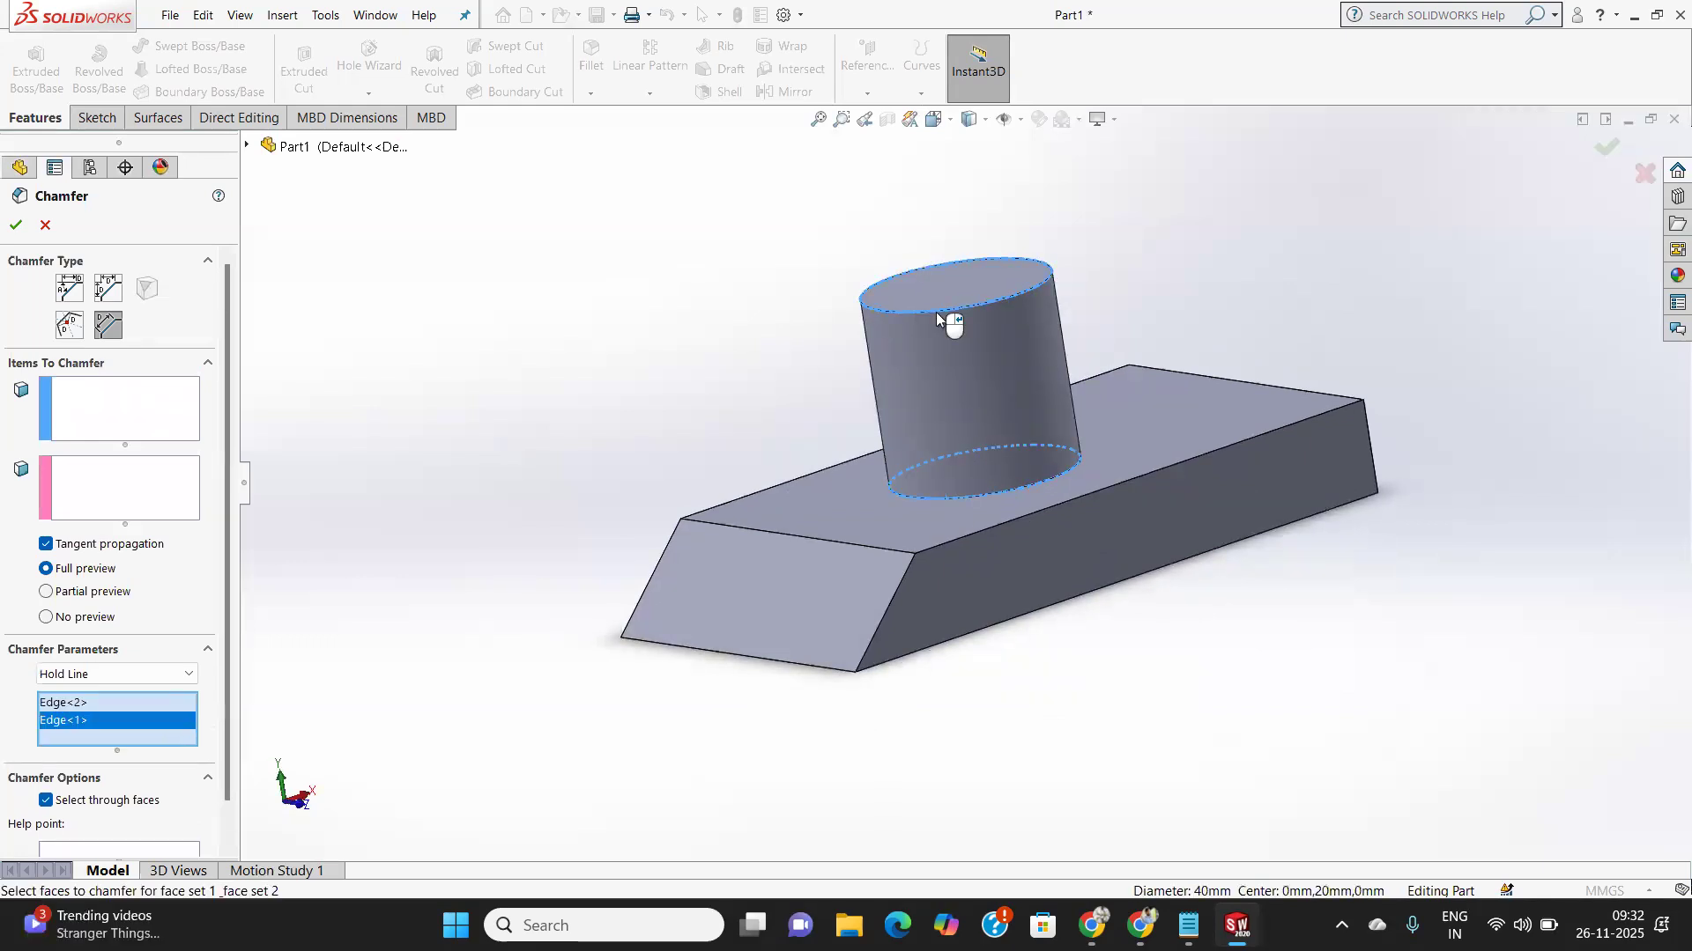
Assign the cylinder's top face to face set 1 and its cylindrical side face to face set 2.
{"action": "left_click", "coordinate": [77, 416]}
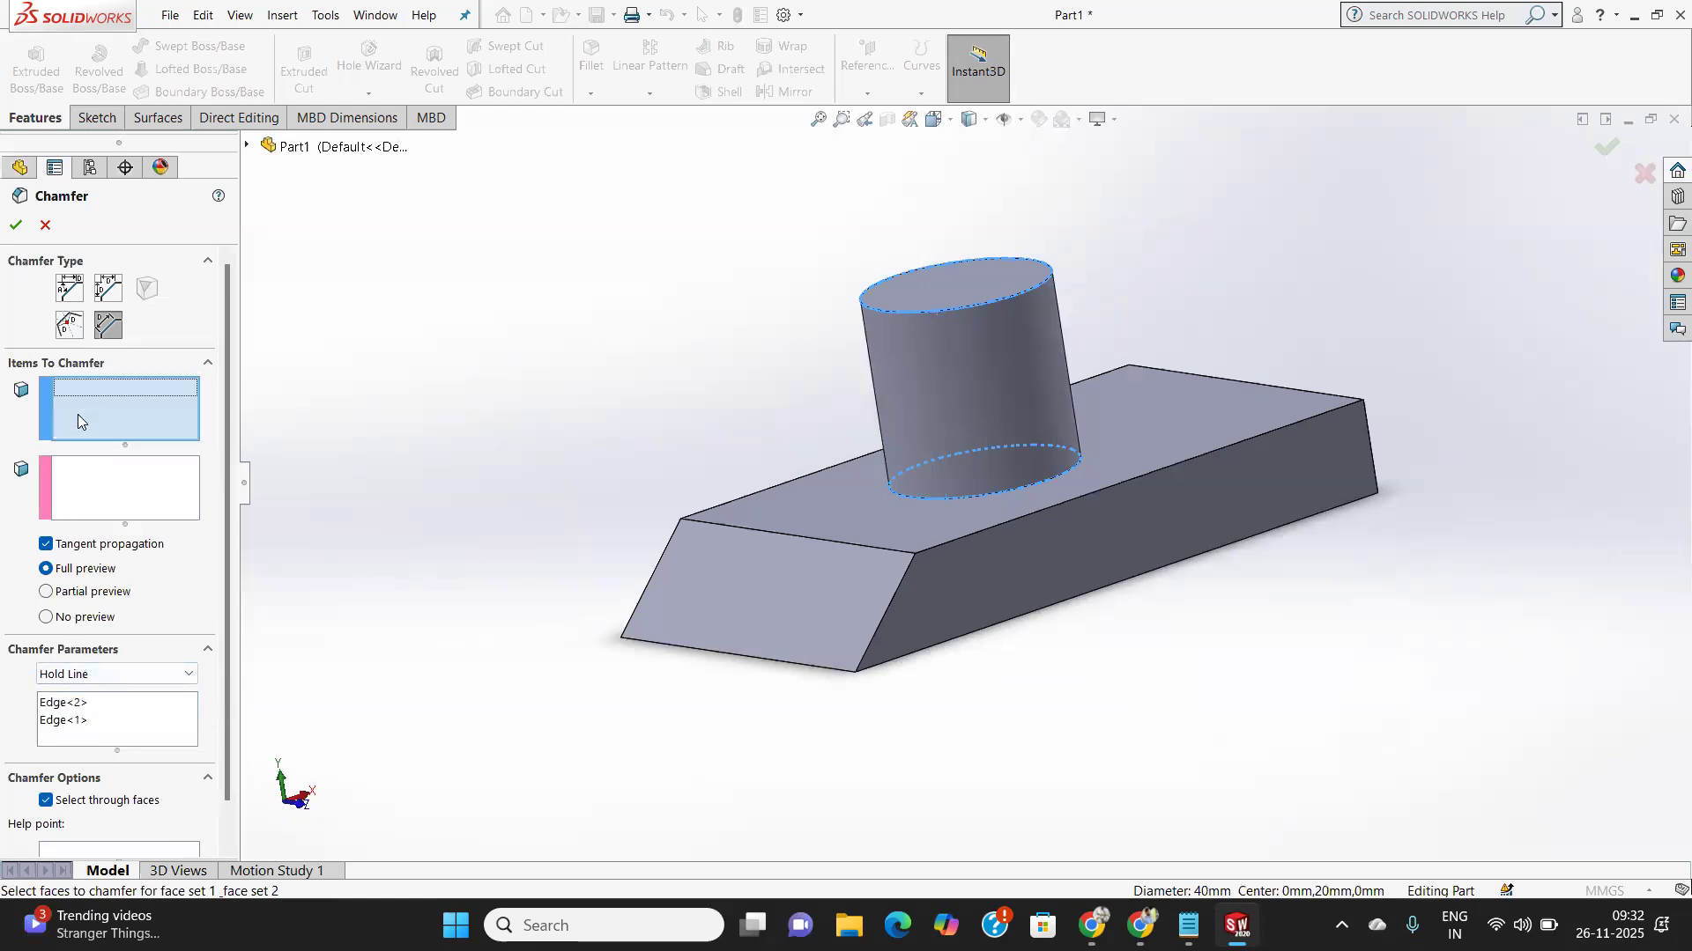
{"action": "left_click", "coordinate": [931, 290]}
{"action": "left_click", "coordinate": [61, 492]}
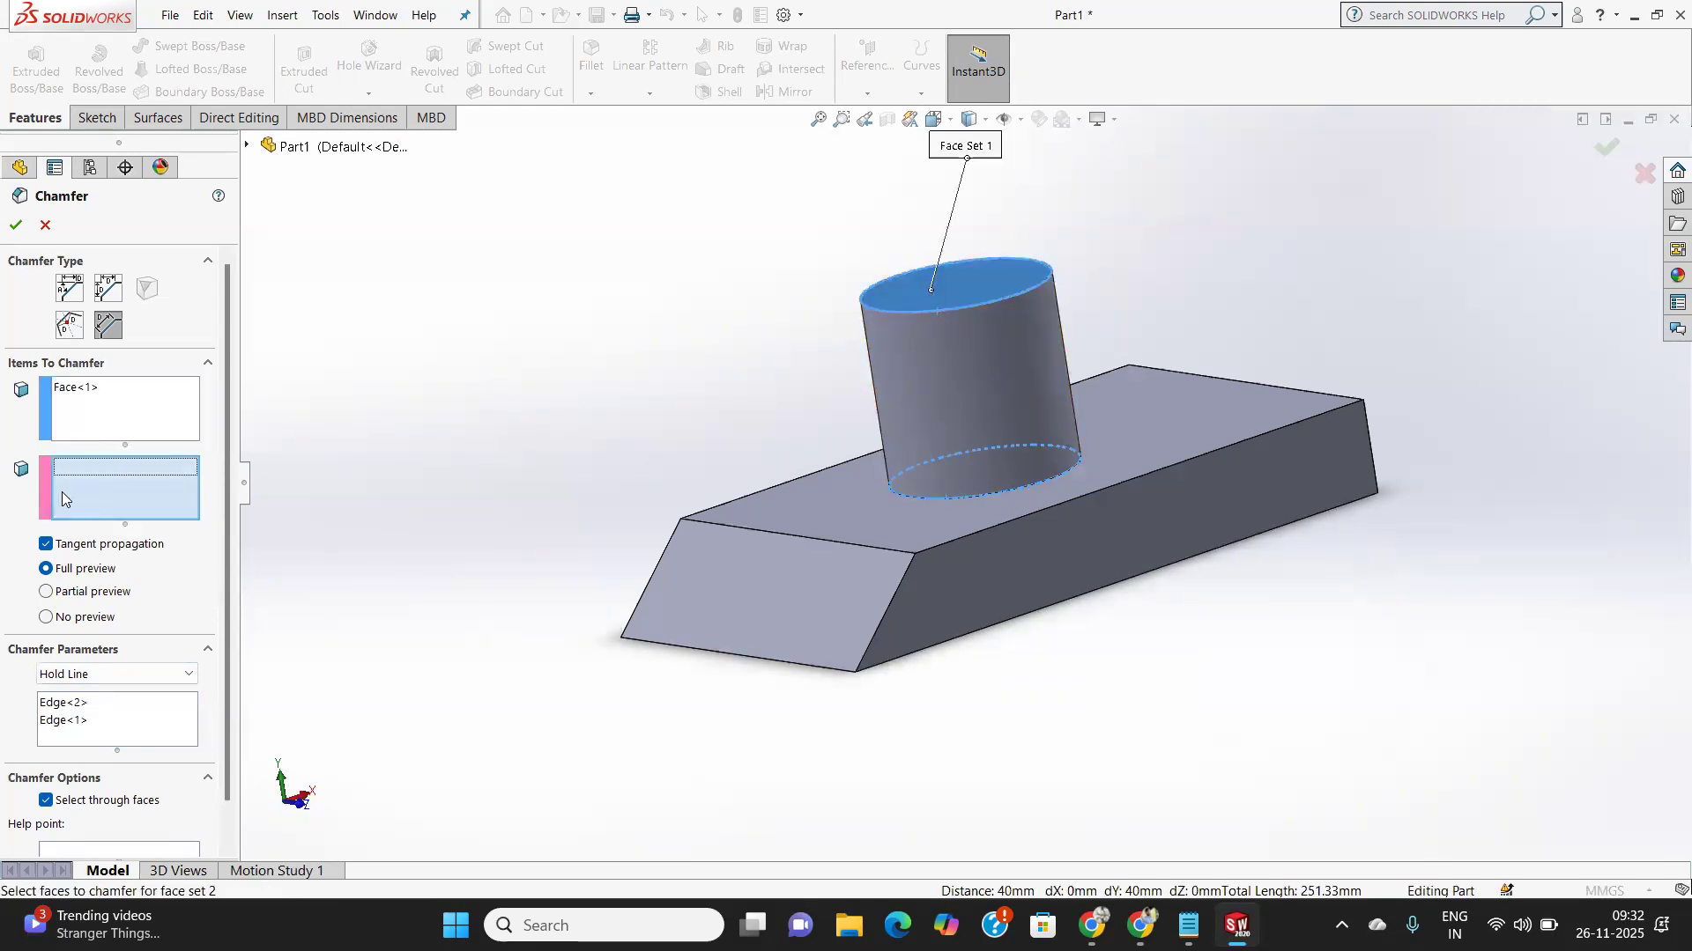
{"action": "left_click", "coordinate": [953, 491]}
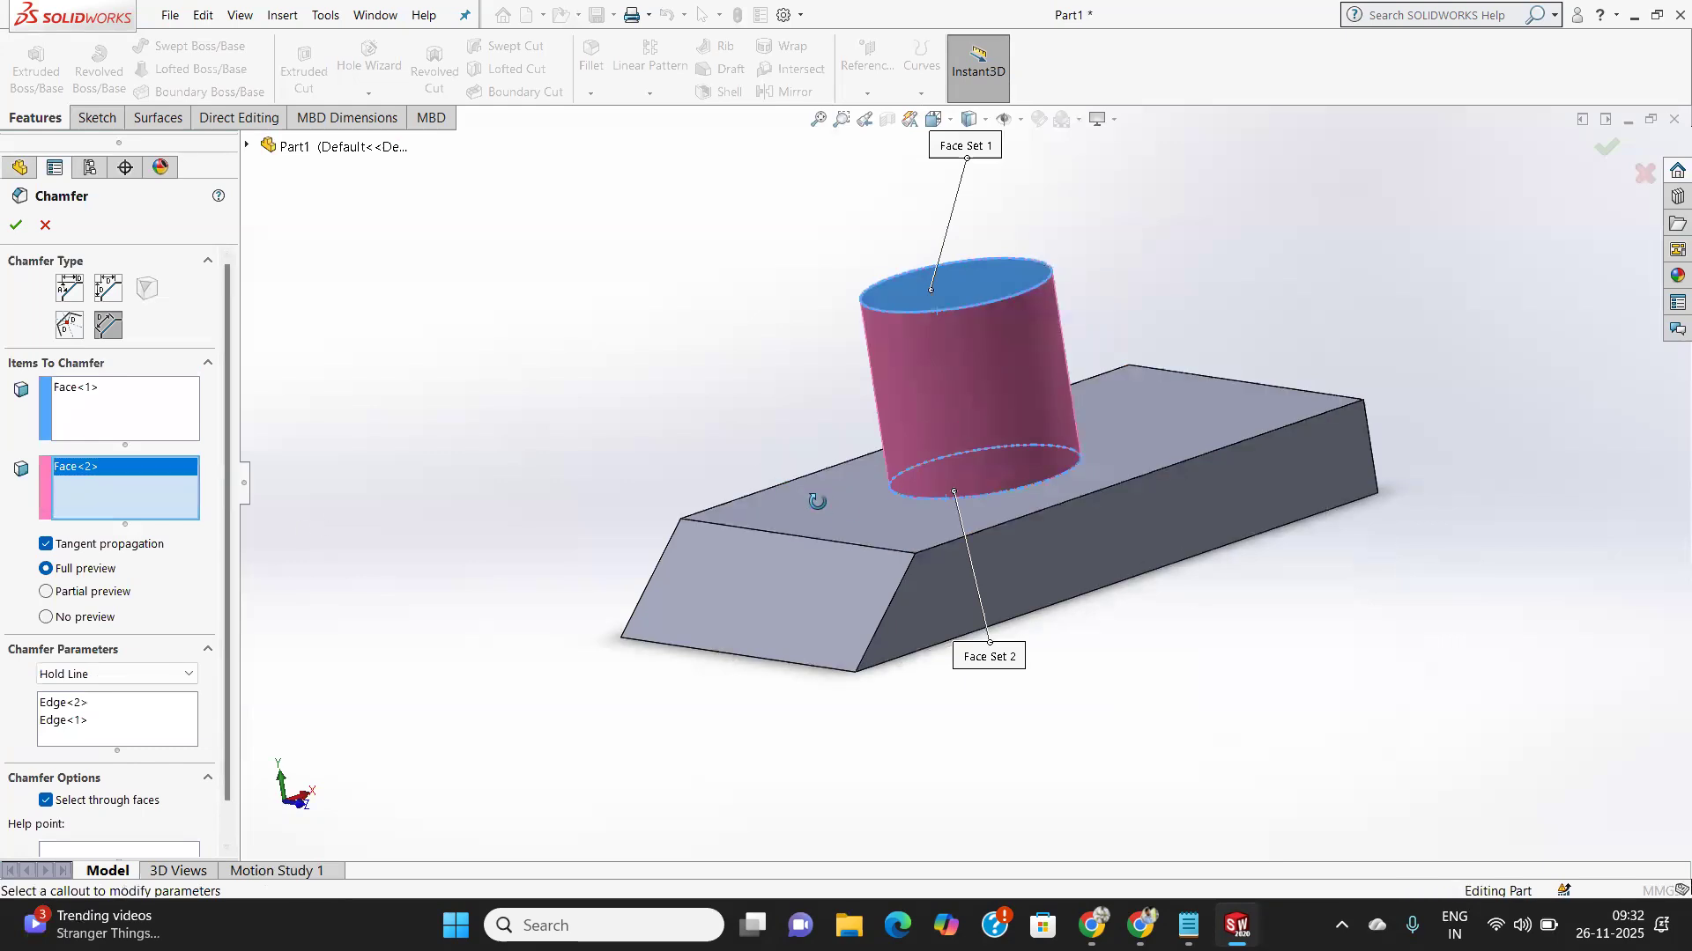
{"action": "middle_click_drag", "start_coordinate": [808, 493], "coordinate": [880, 491]}
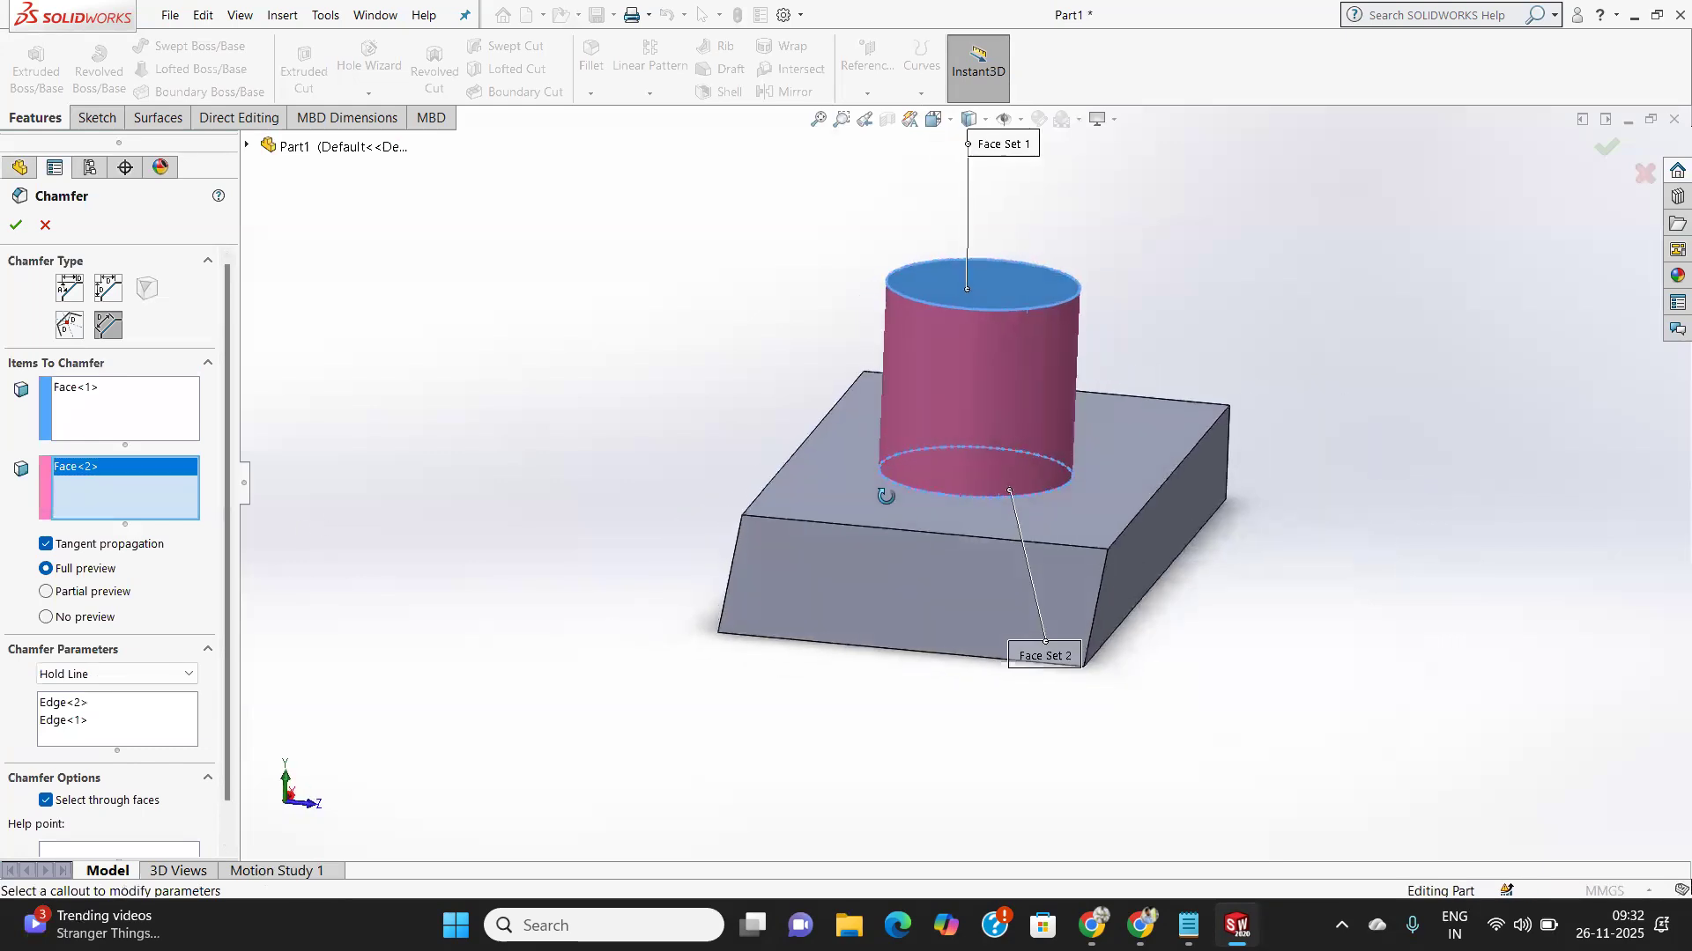
Preview the face-face chamfer with the Symmetric, Chord Width and Asymmetric methods.
{"action": "left_click", "coordinate": [78, 716]}
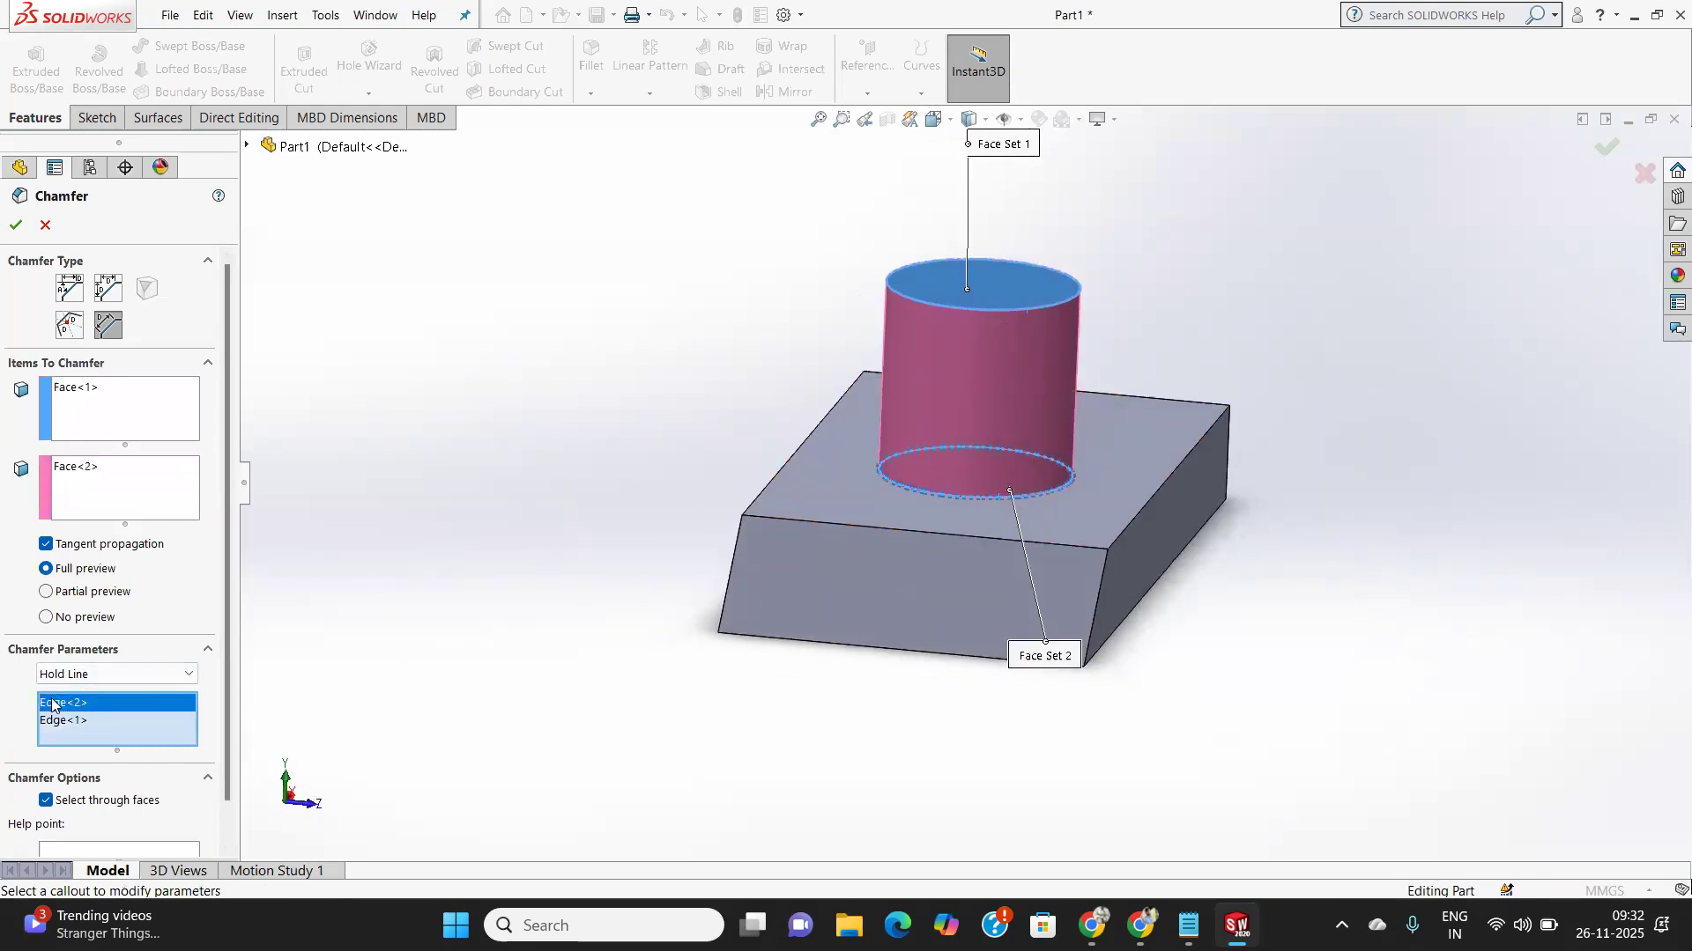
{"action": "left_click", "coordinate": [104, 674]}
{"action": "left_click", "coordinate": [83, 695]}
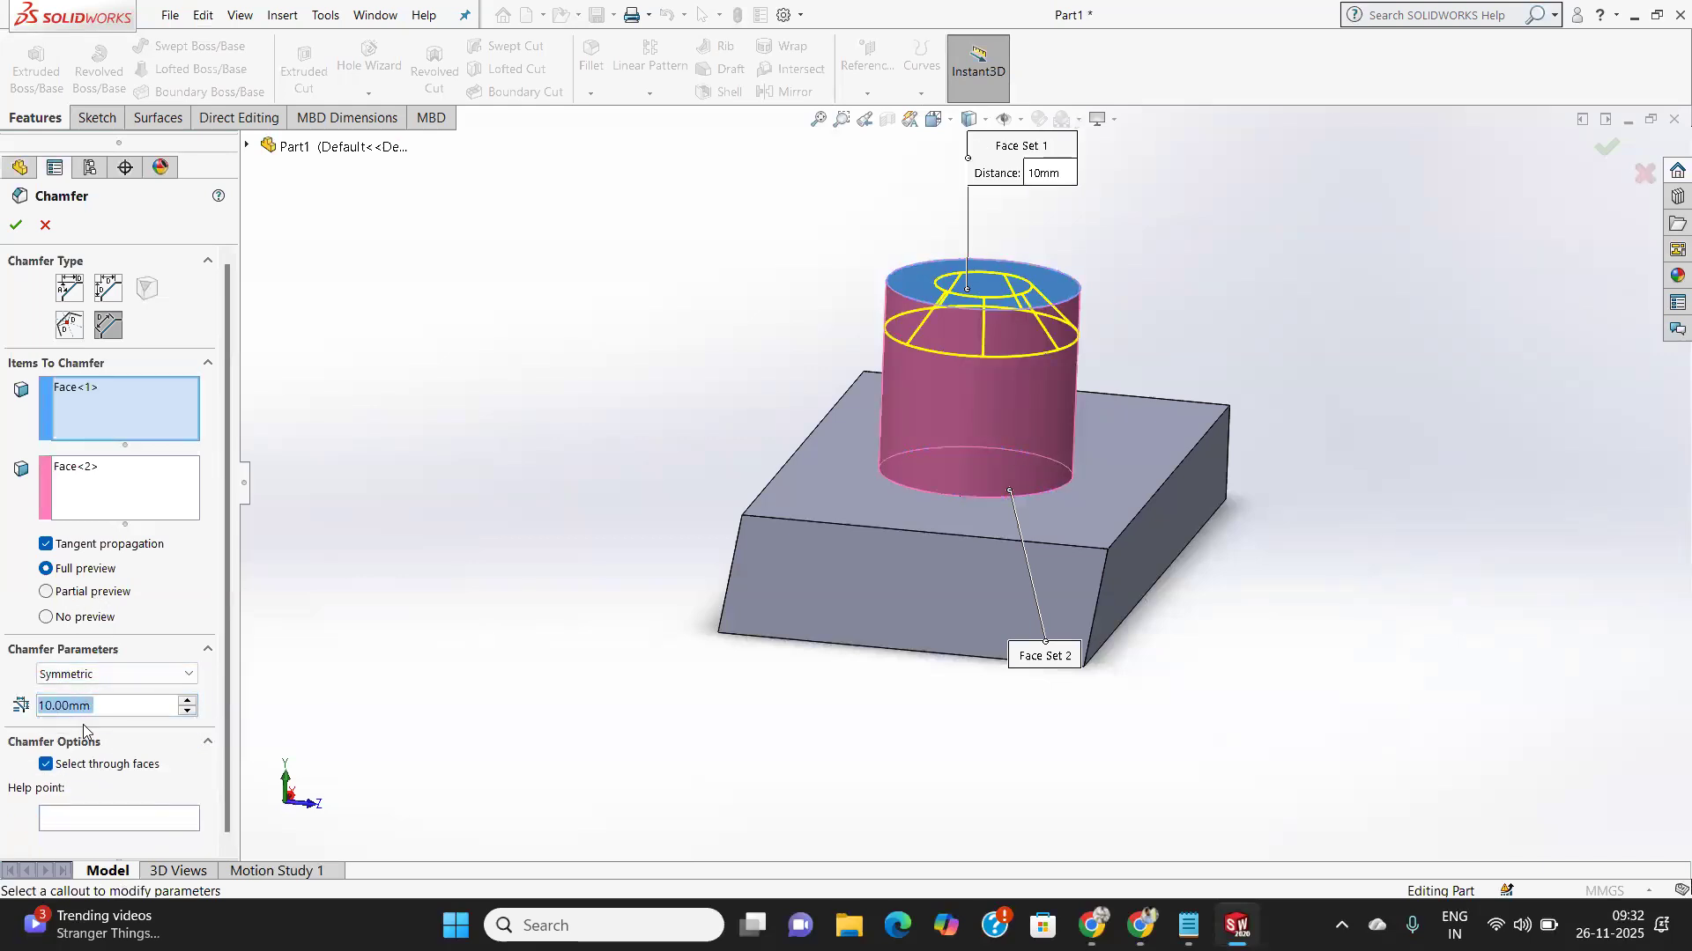
{"action": "left_click", "coordinate": [101, 677]}
{"action": "left_click", "coordinate": [84, 712]}
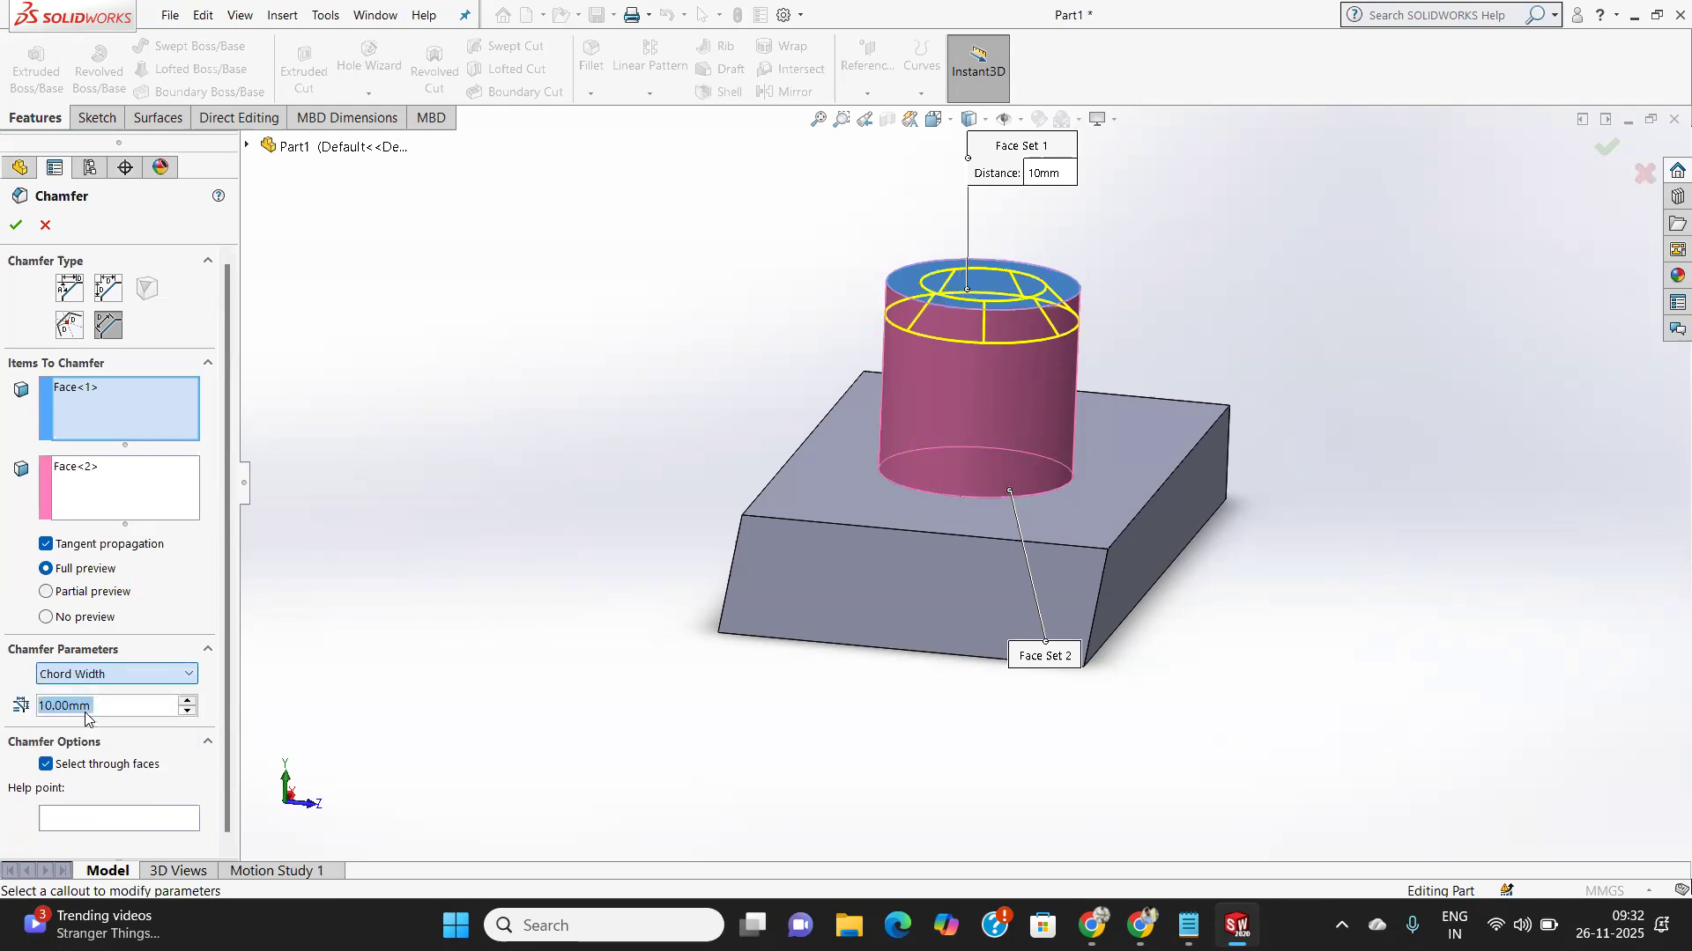
{"action": "left_click", "coordinate": [97, 674]}
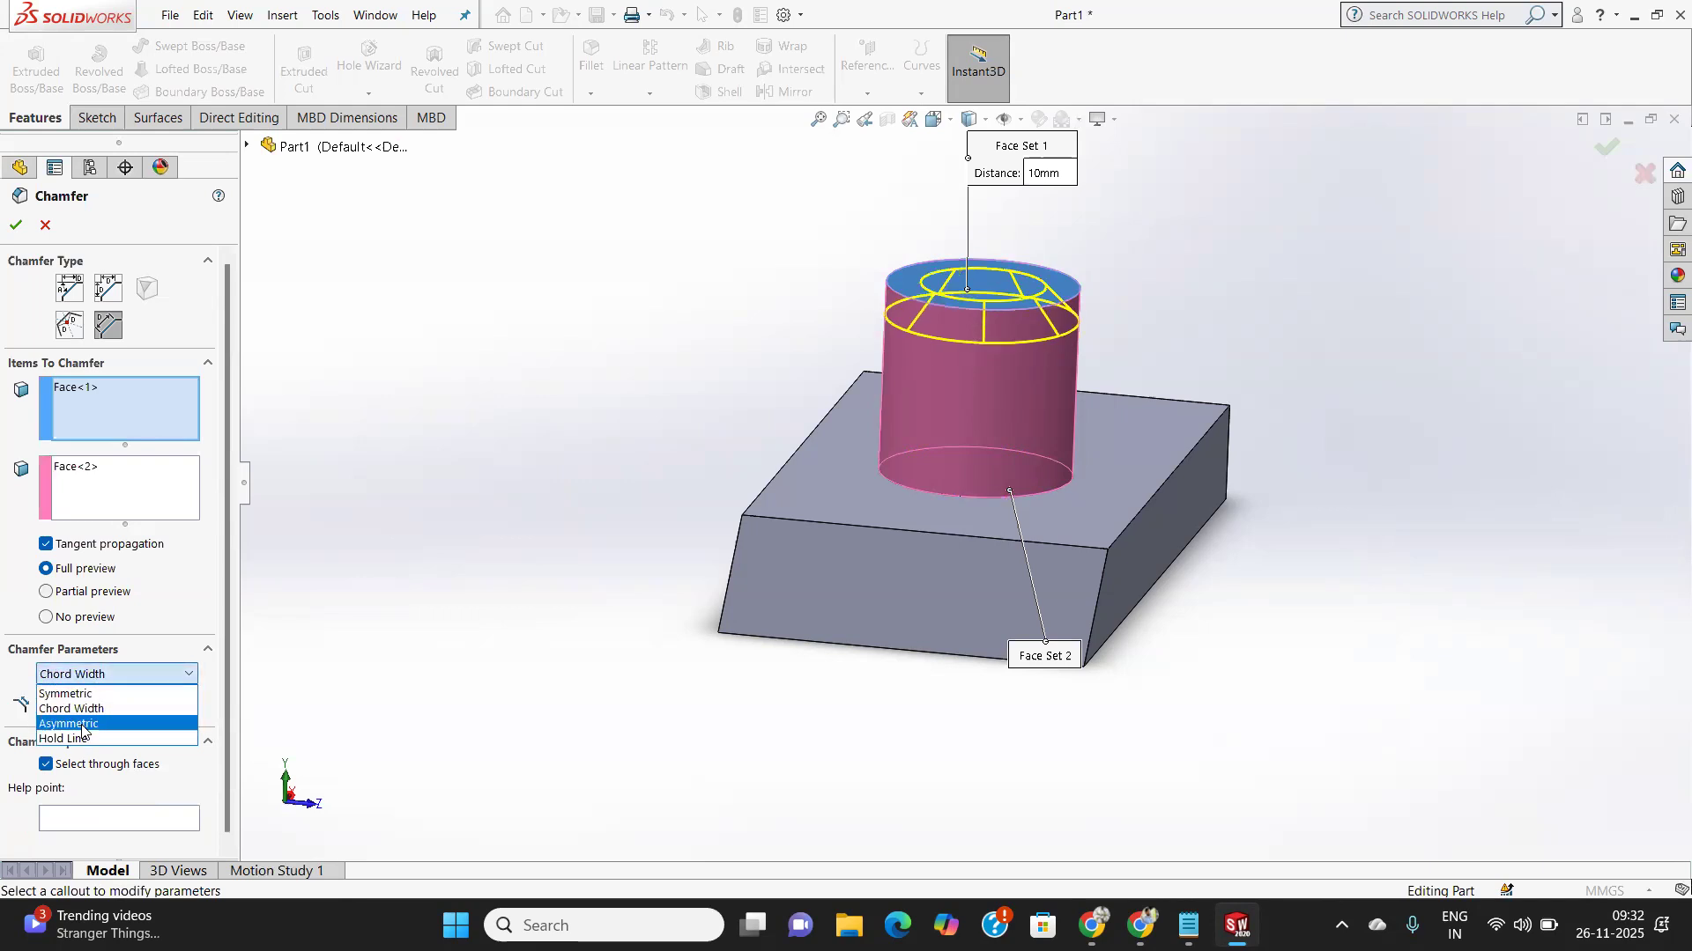
{"action": "left_click", "coordinate": [75, 723]}
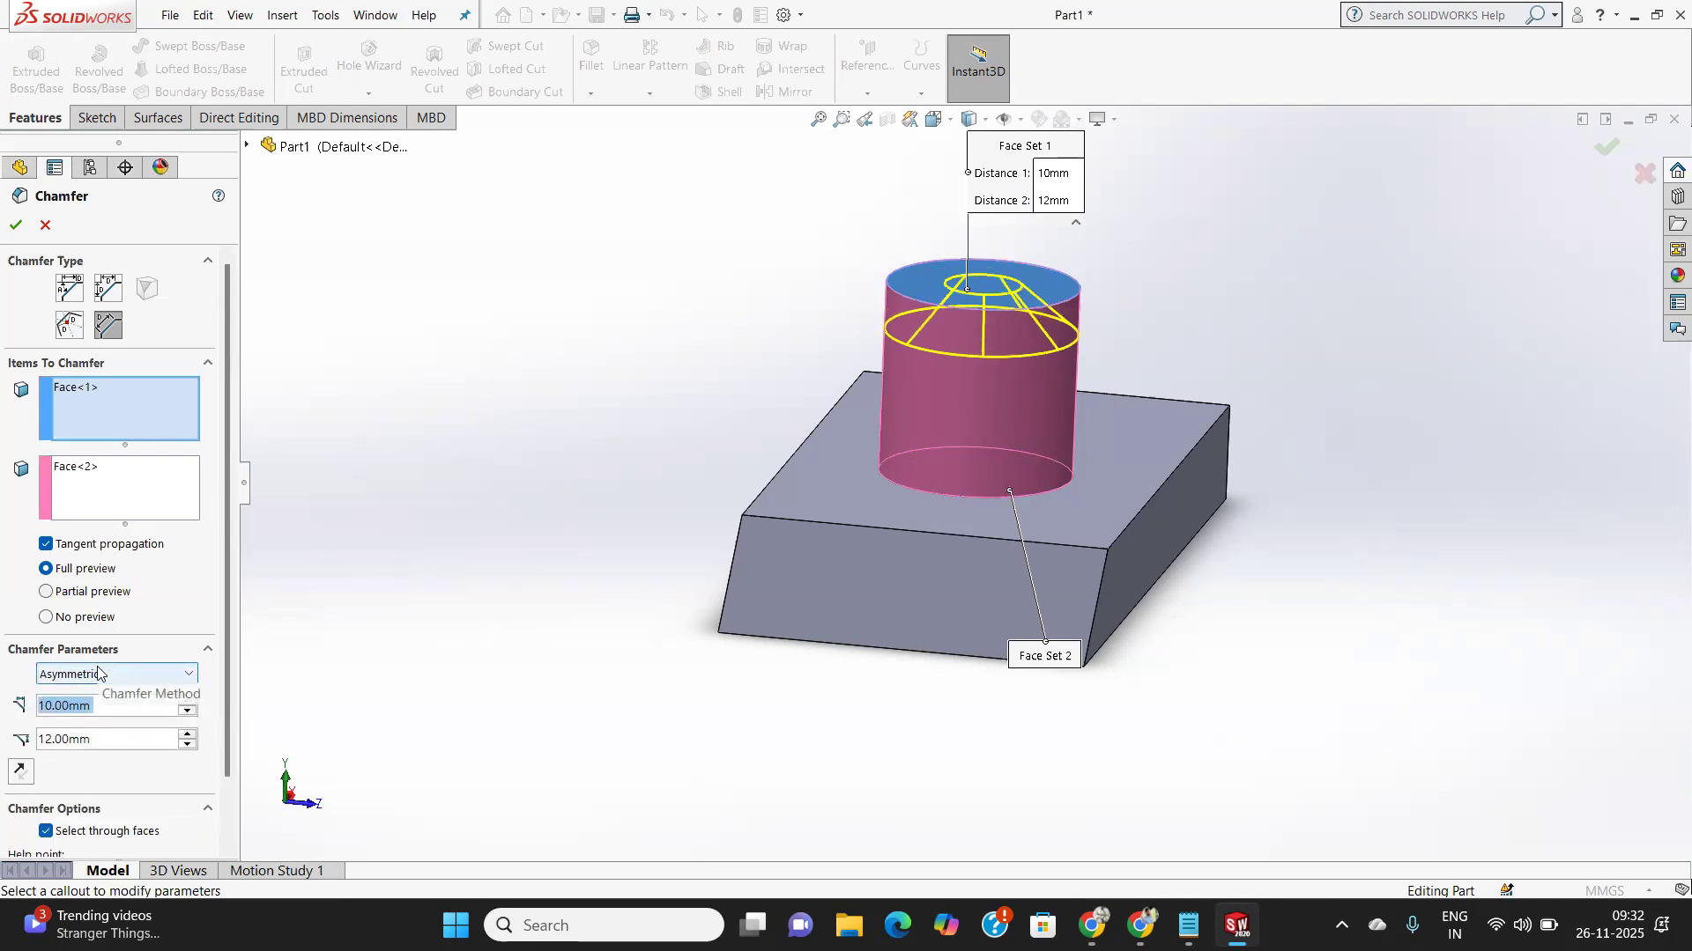
Try 30 mm and 15 mm as the second offset distance of the asymmetric chamfer.
{"action": "left_click", "coordinate": [98, 672]}
{"action": "left_click", "coordinate": [122, 793]}
{"action": "double_click", "coordinate": [95, 746]}
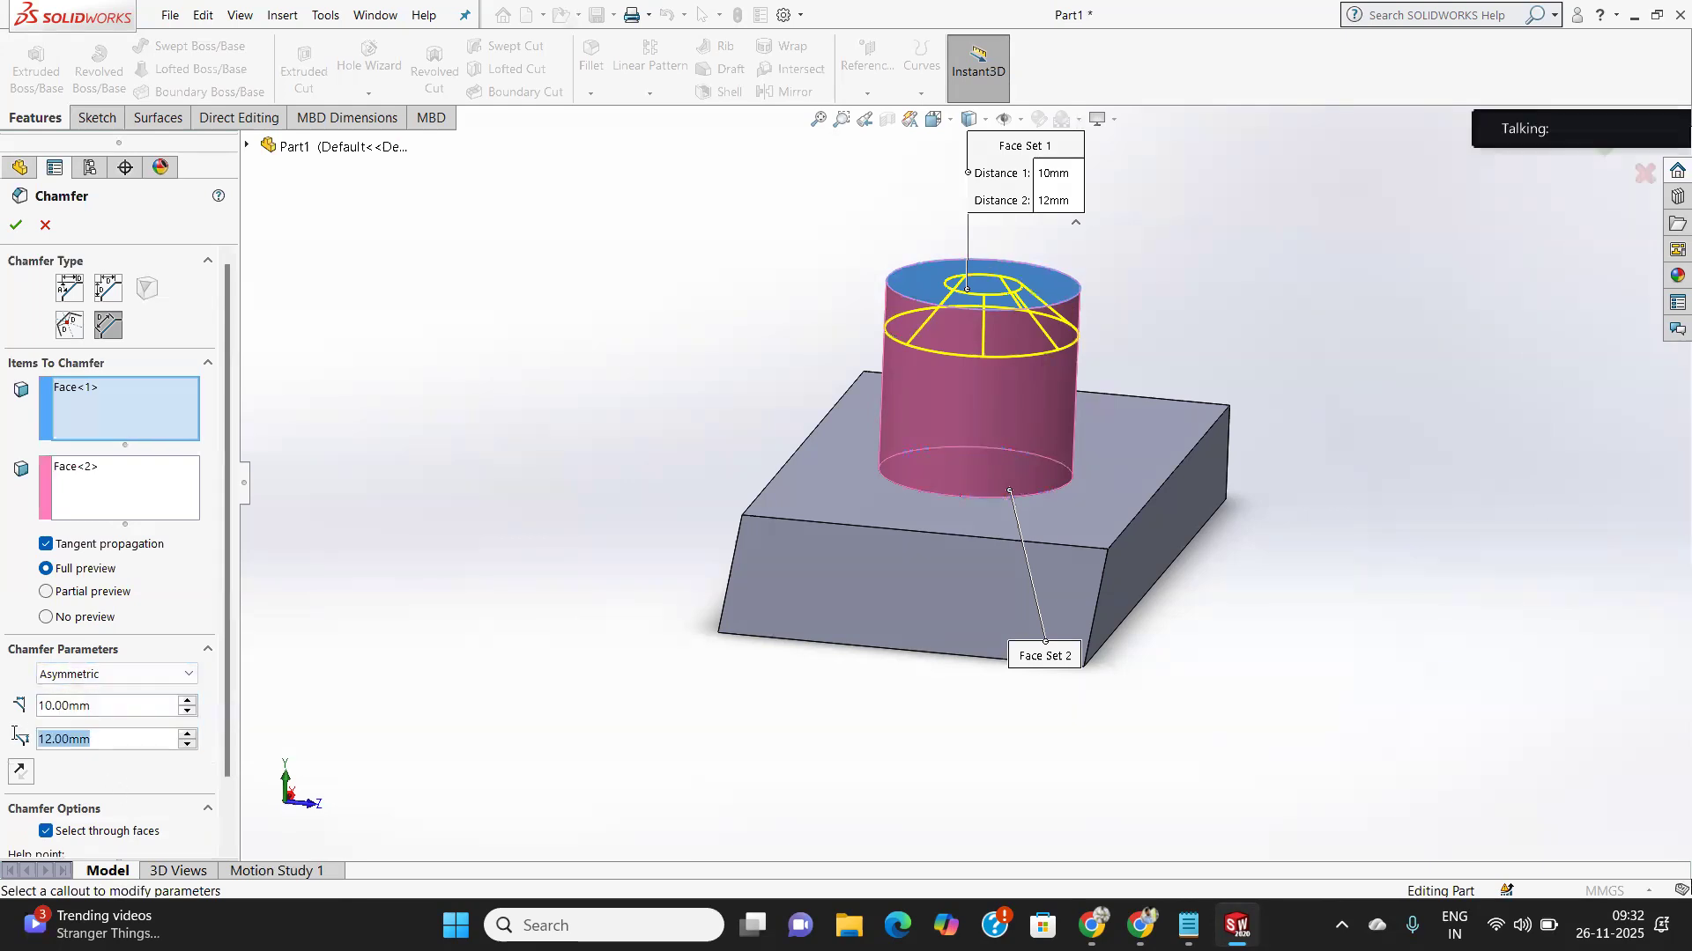
{"action": "type", "text": "30"}
{"action": "double_click", "coordinate": [71, 738]}
{"action": "left_click", "coordinate": [102, 747]}
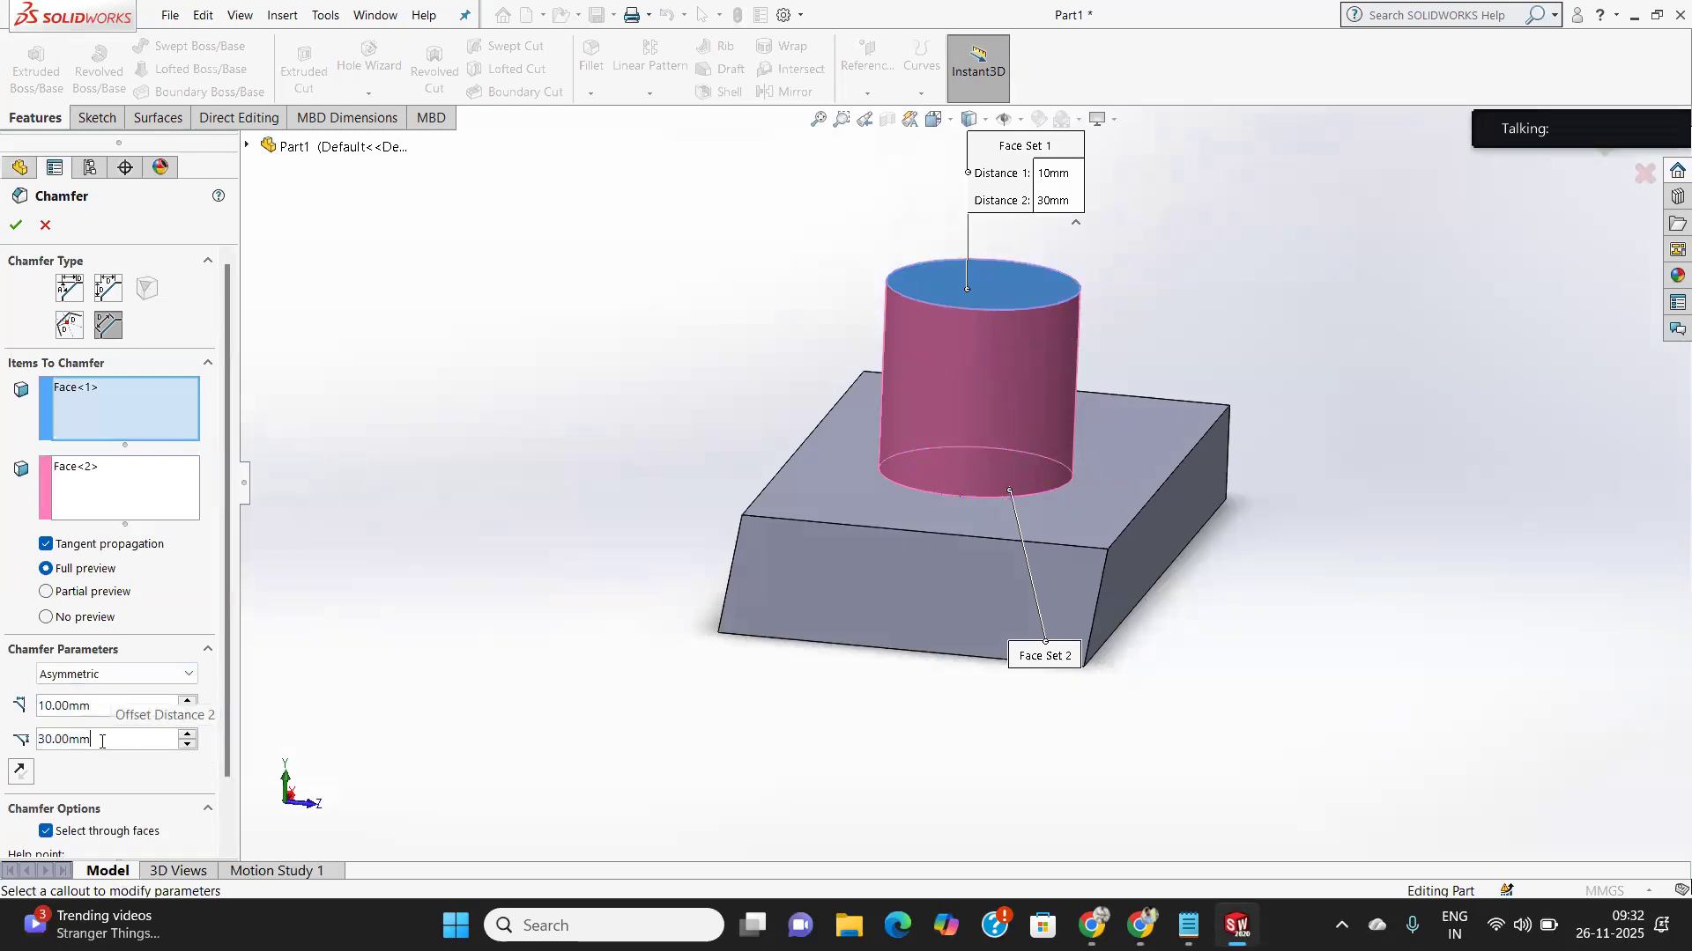
{"action": "double_click", "coordinate": [102, 742]}
{"action": "type", "text": "15"}
{"action": "key", "text": "Return"}
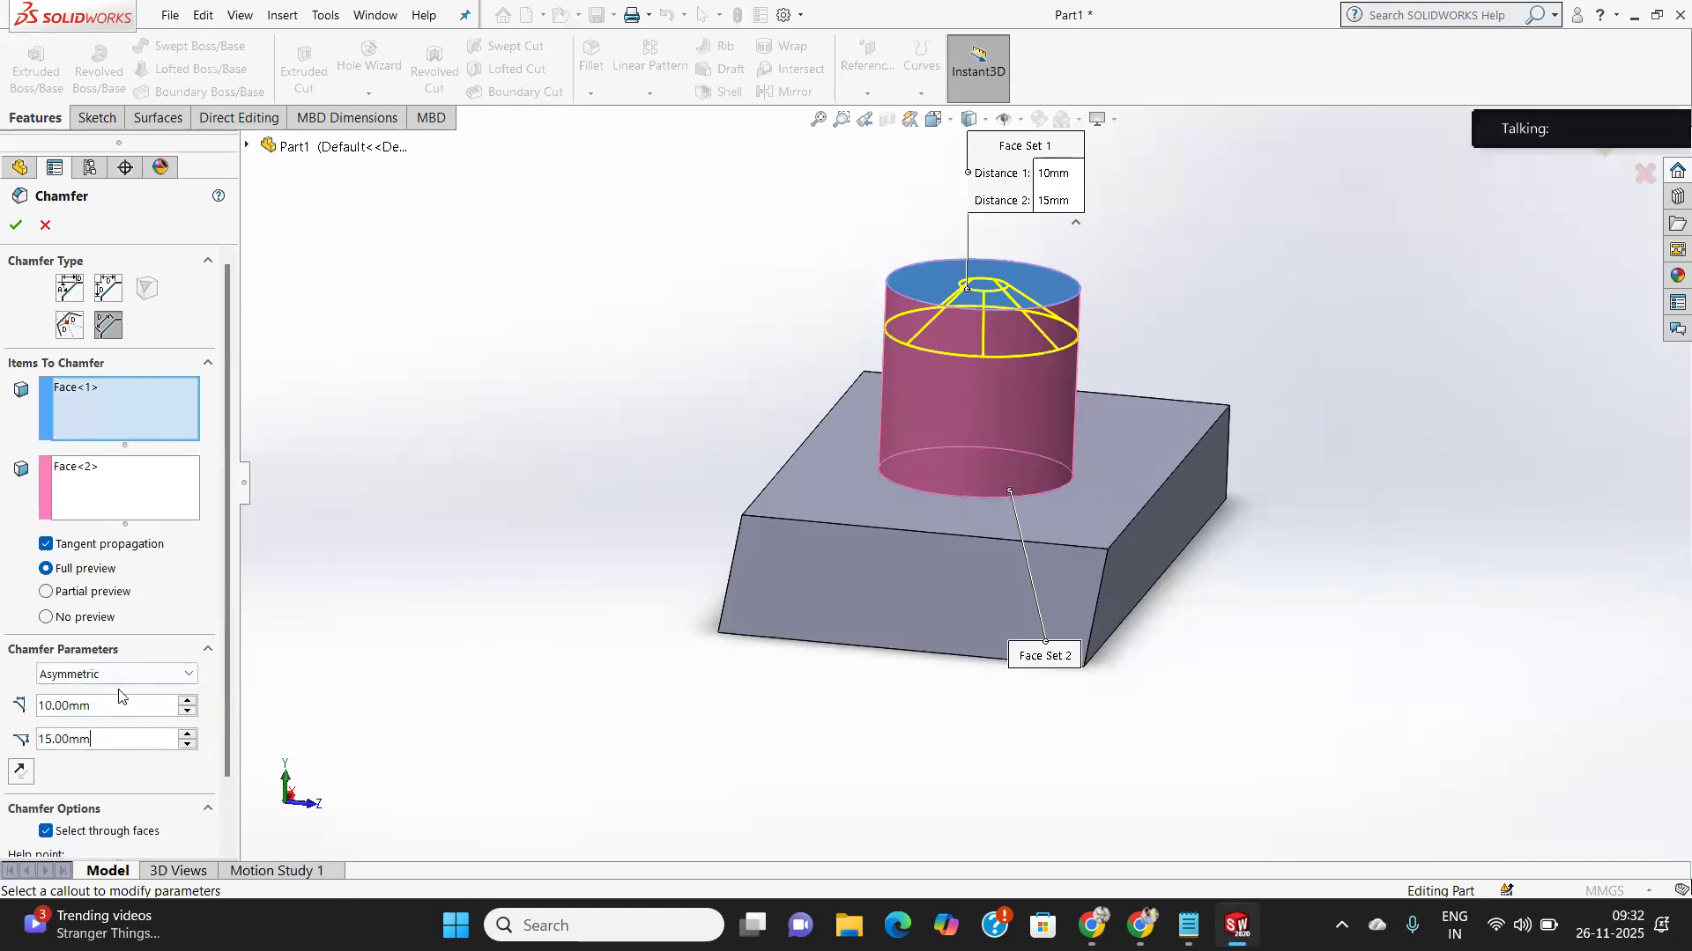
Switch the chamfer method to Hold Line and select the cylinder's top and bottom circular edges as hold lines.
{"action": "left_click", "coordinate": [119, 679]}
{"action": "left_click", "coordinate": [97, 737]}
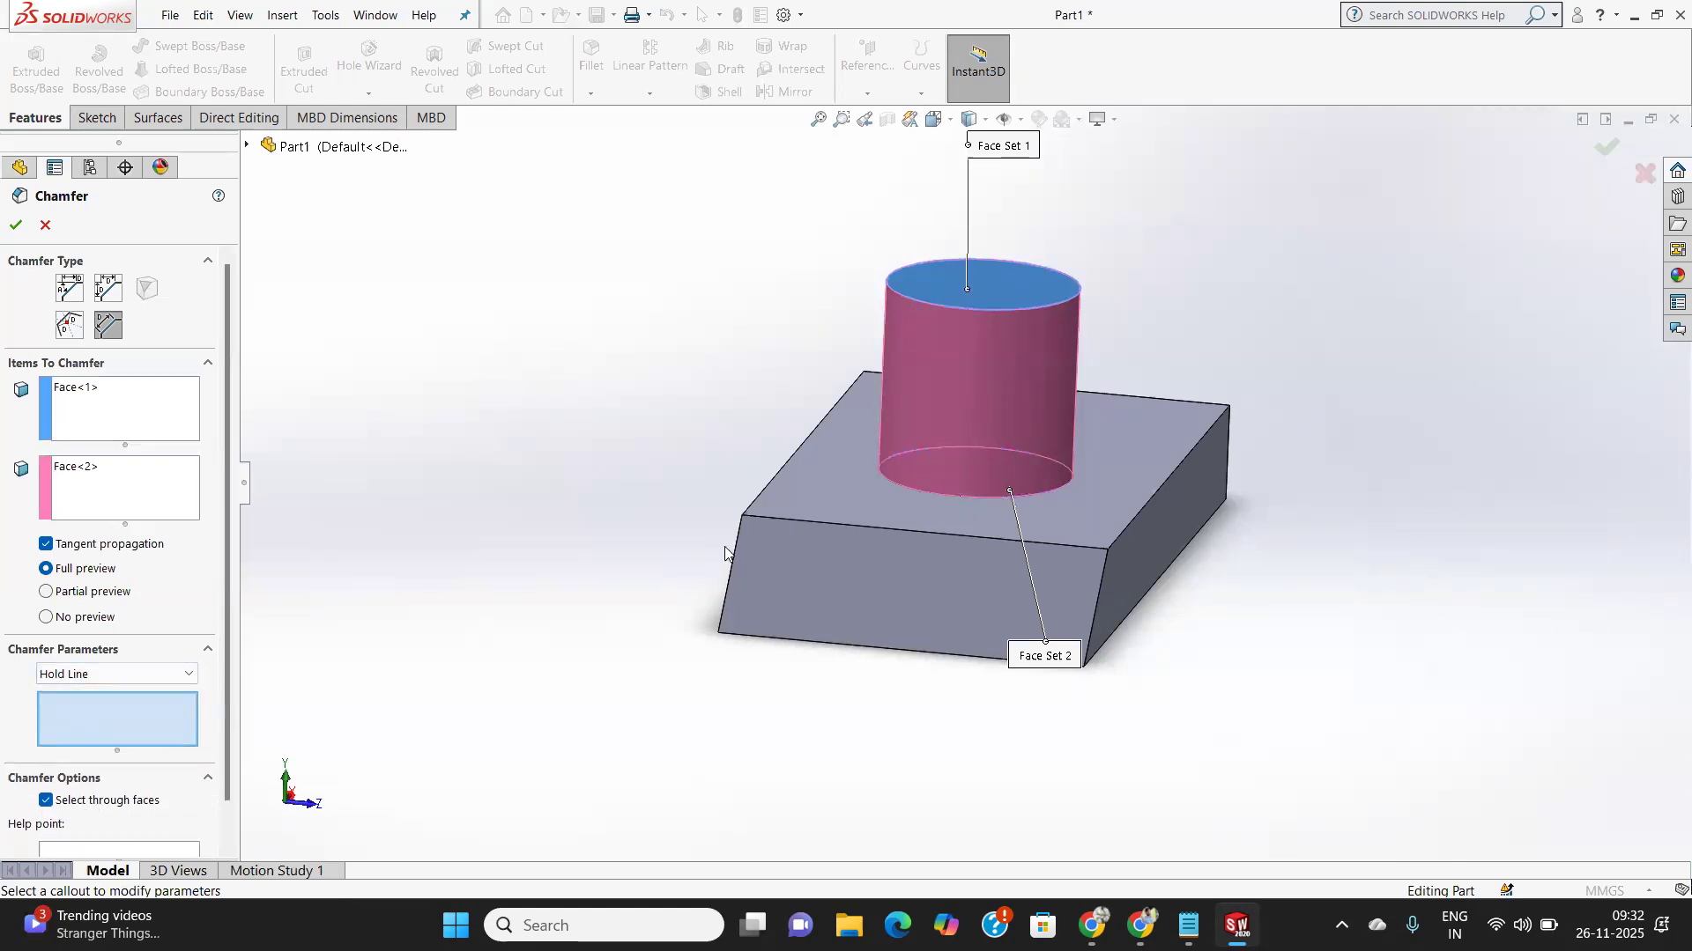
{"action": "left_click", "coordinate": [966, 314]}
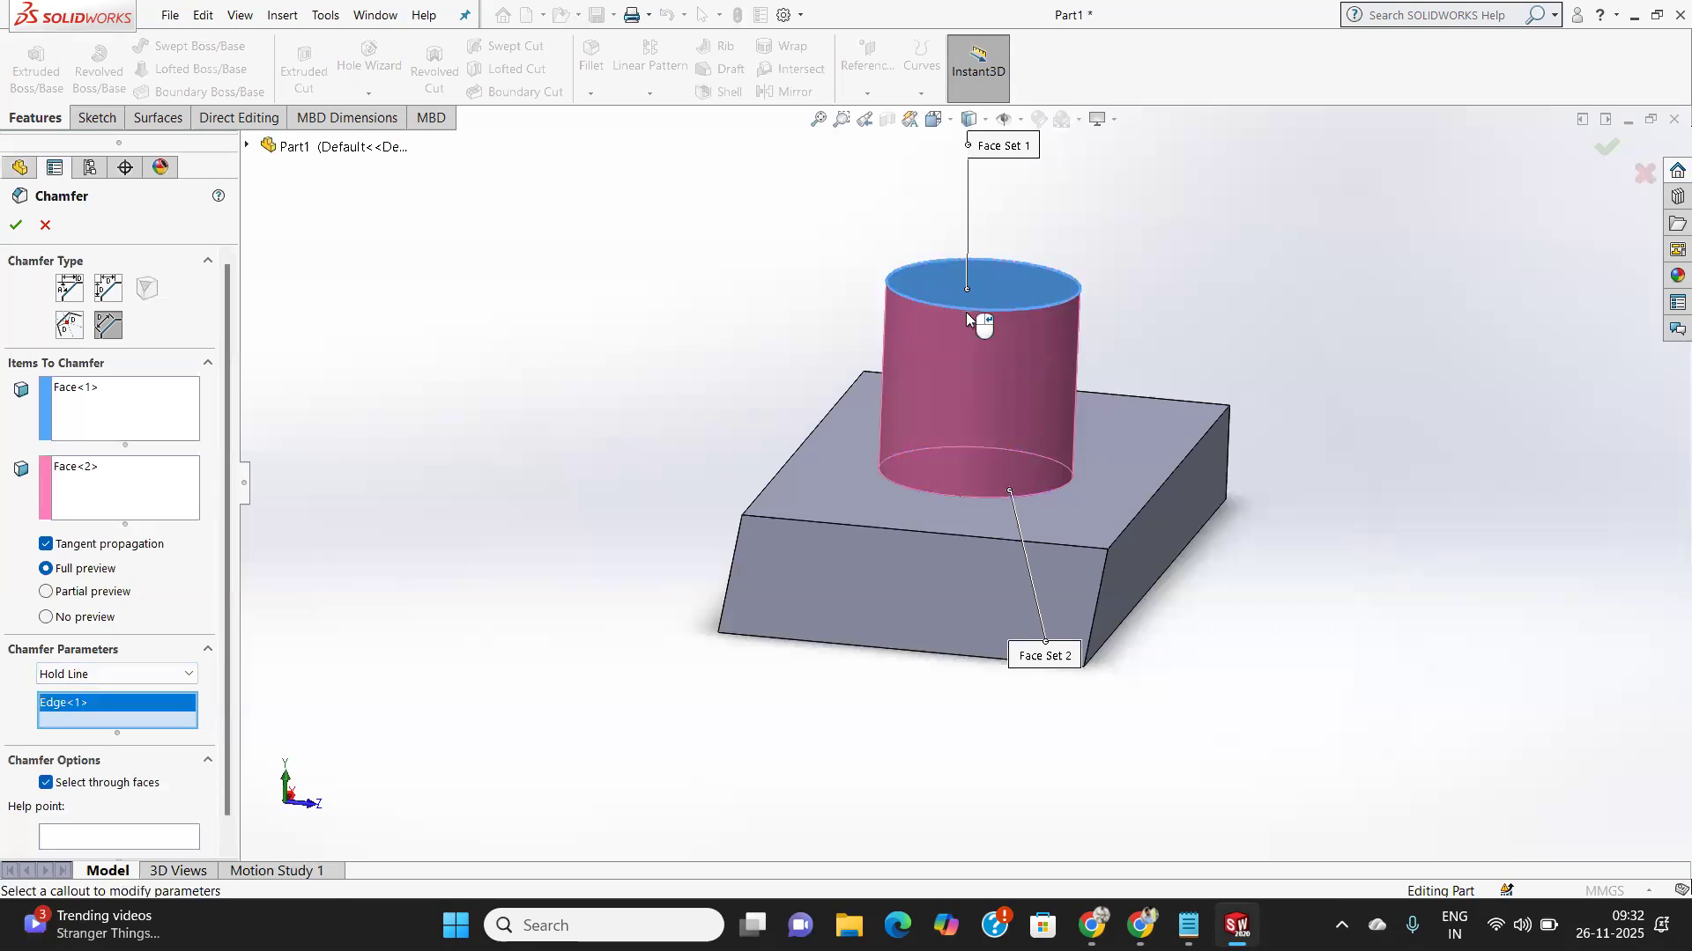
{"action": "left_click", "coordinate": [956, 499]}
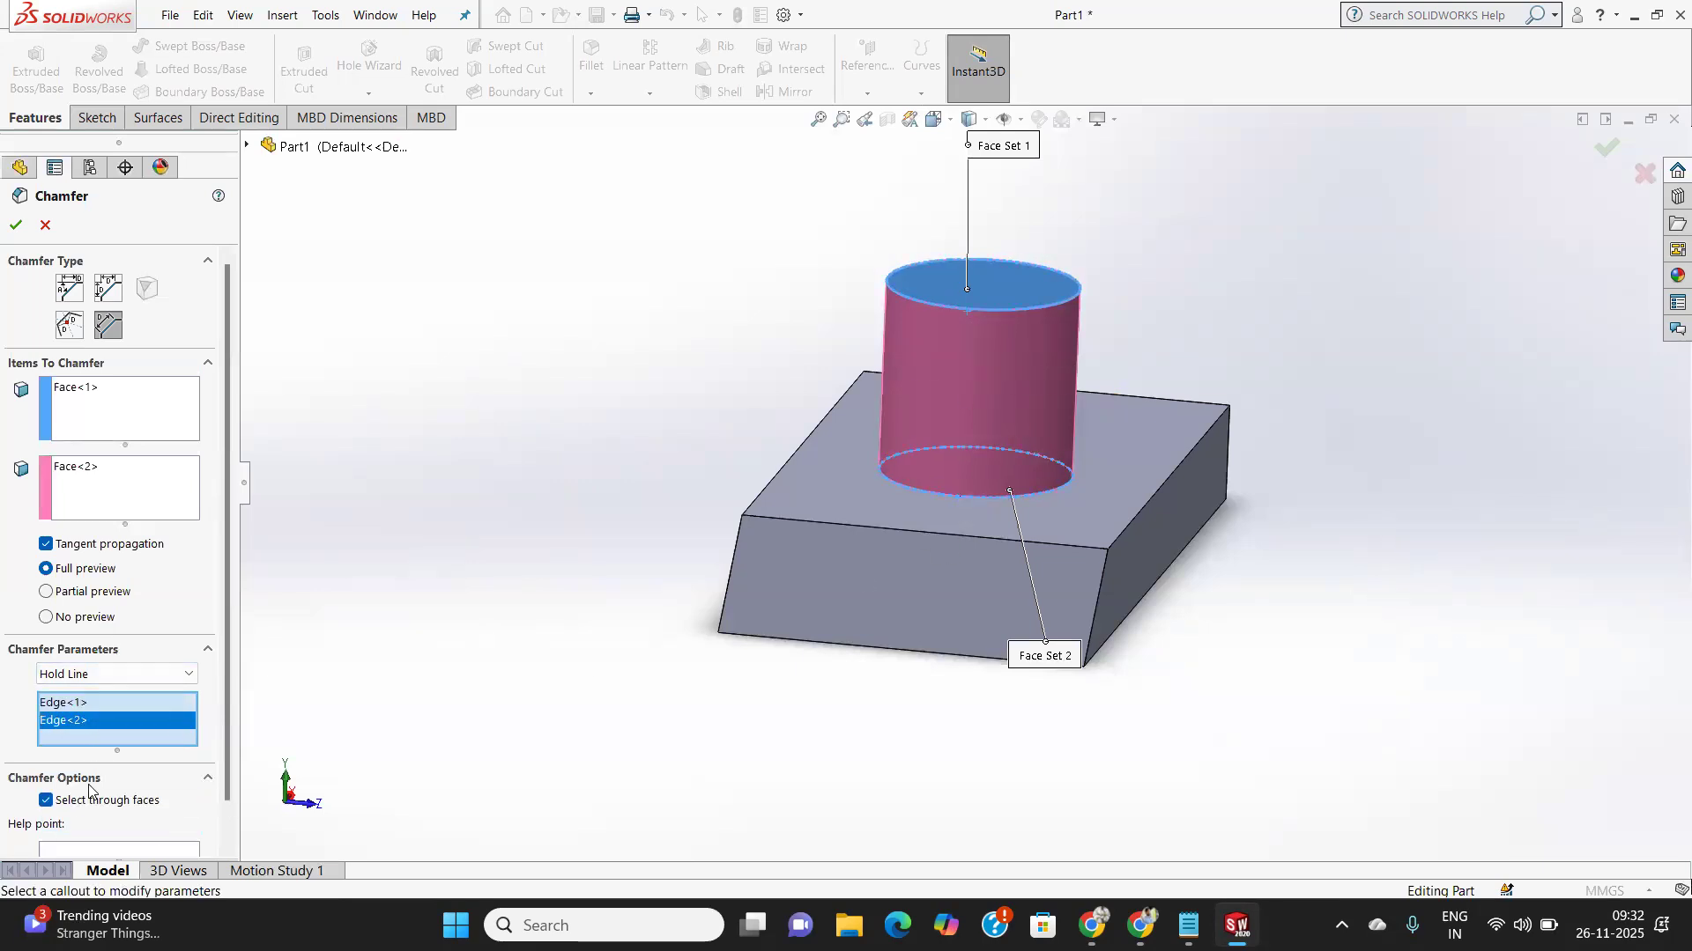
Preview the Symmetric method, switch the face-face chamfer to Asymmetric with 10 mm and 15 mm distances, and apply it.
{"action": "left_click", "coordinate": [104, 677]}
{"action": "left_click", "coordinate": [88, 695]}
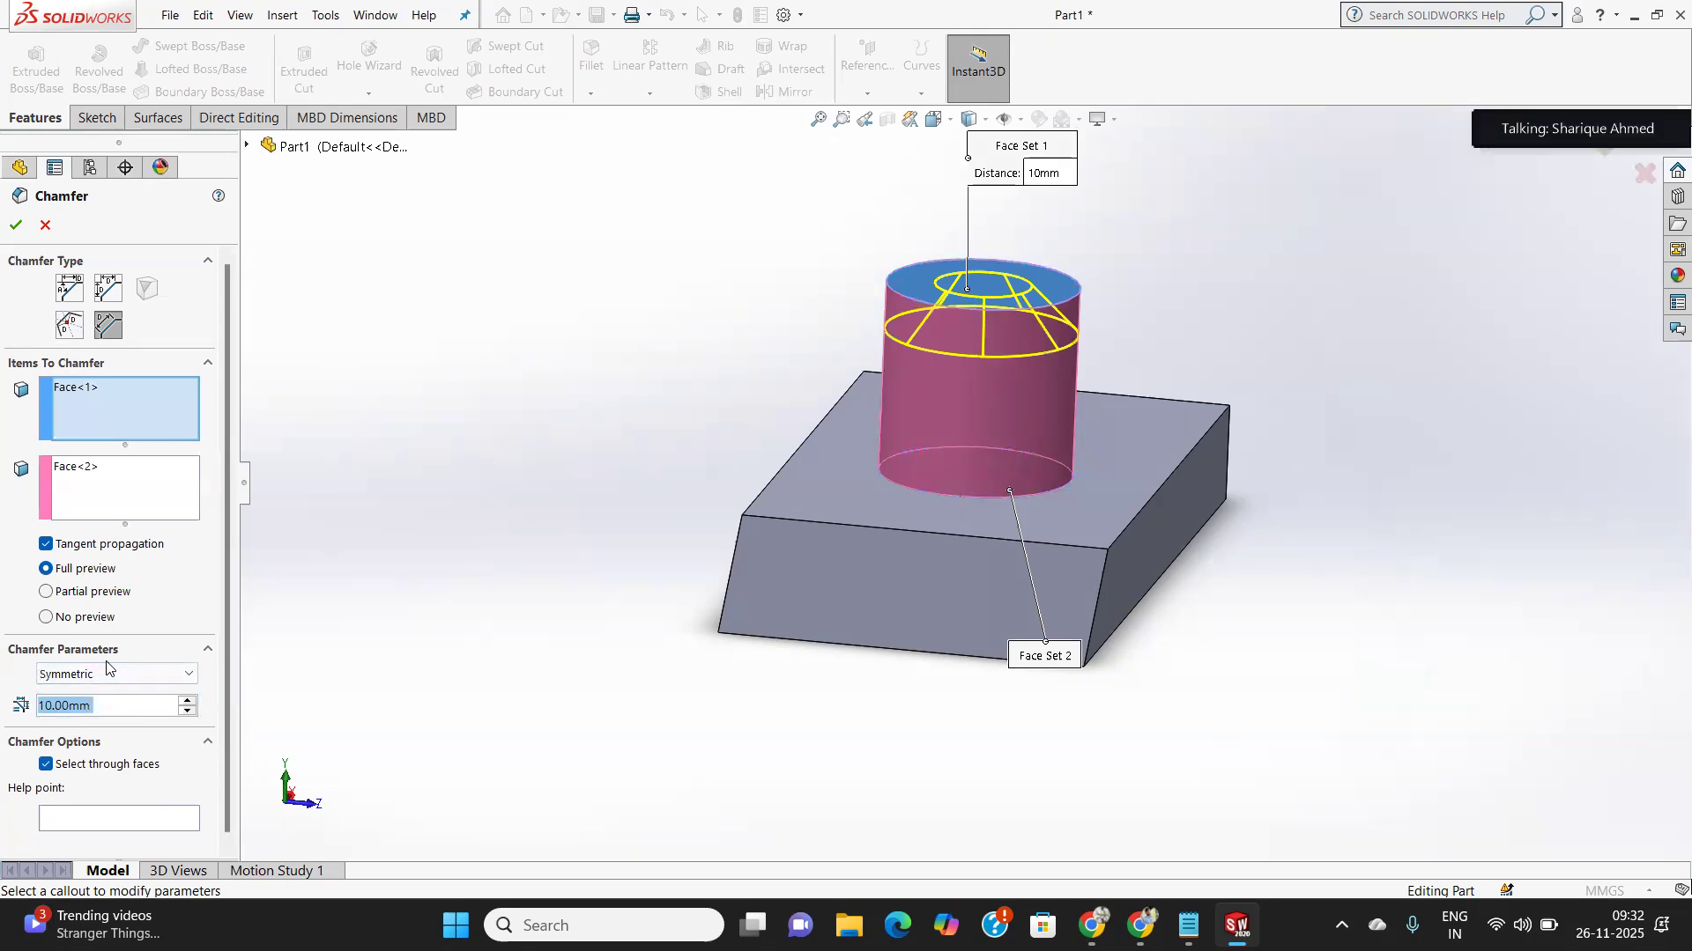
{"action": "left_click", "coordinate": [118, 676]}
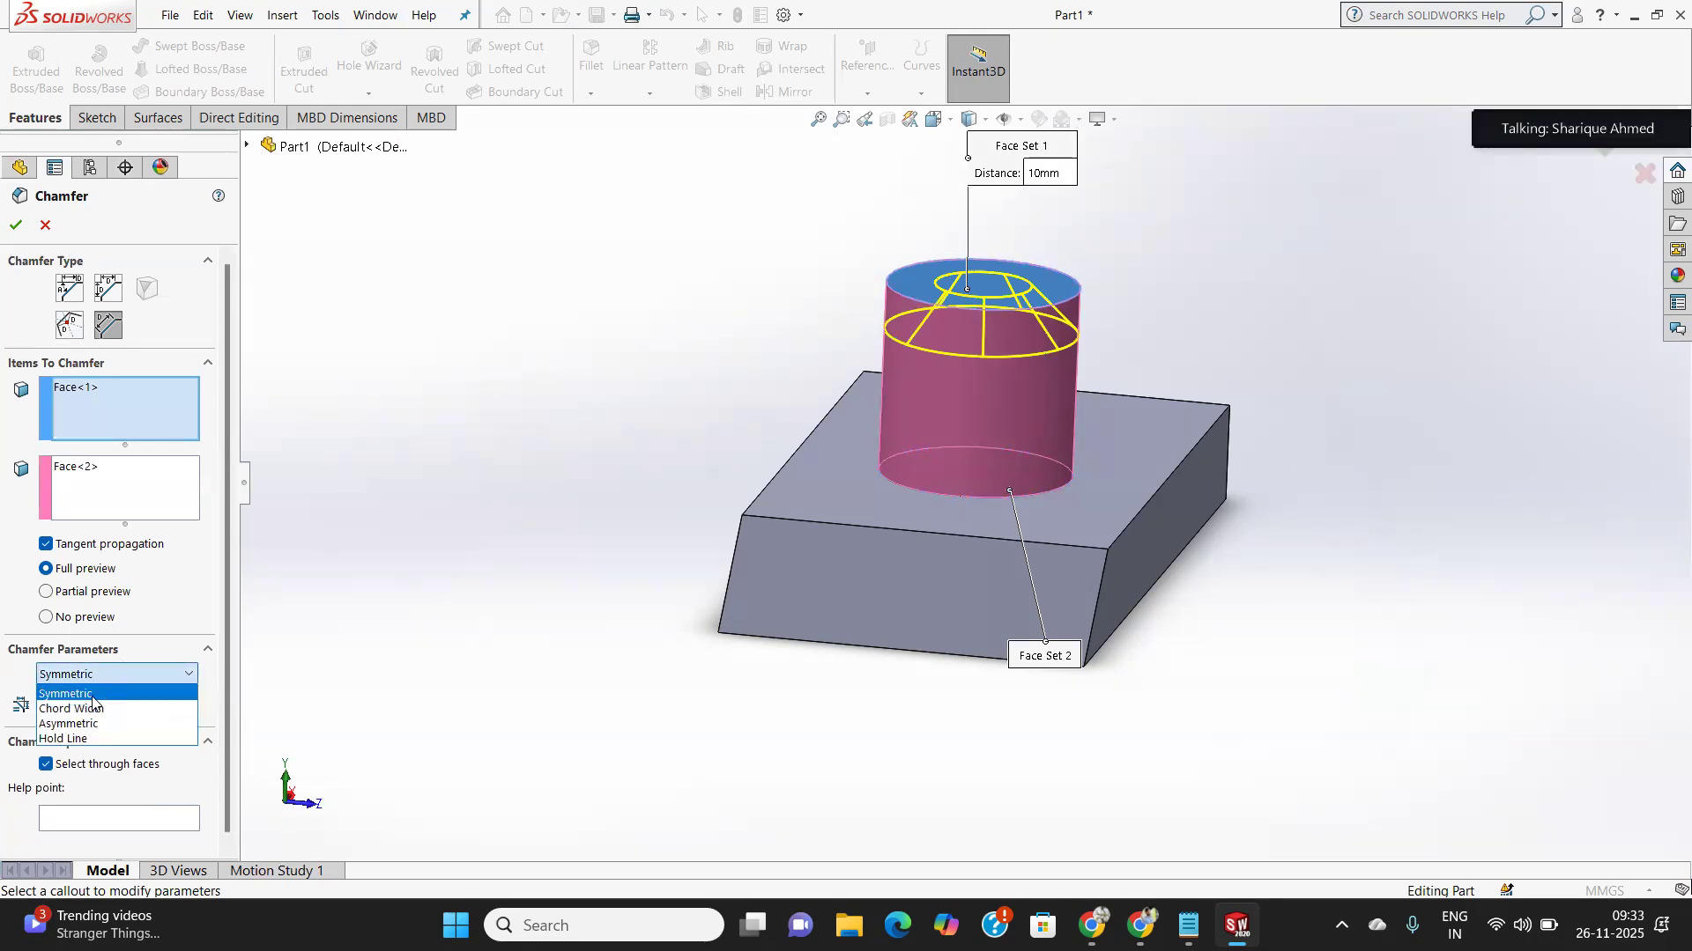
{"action": "left_click", "coordinate": [78, 723]}
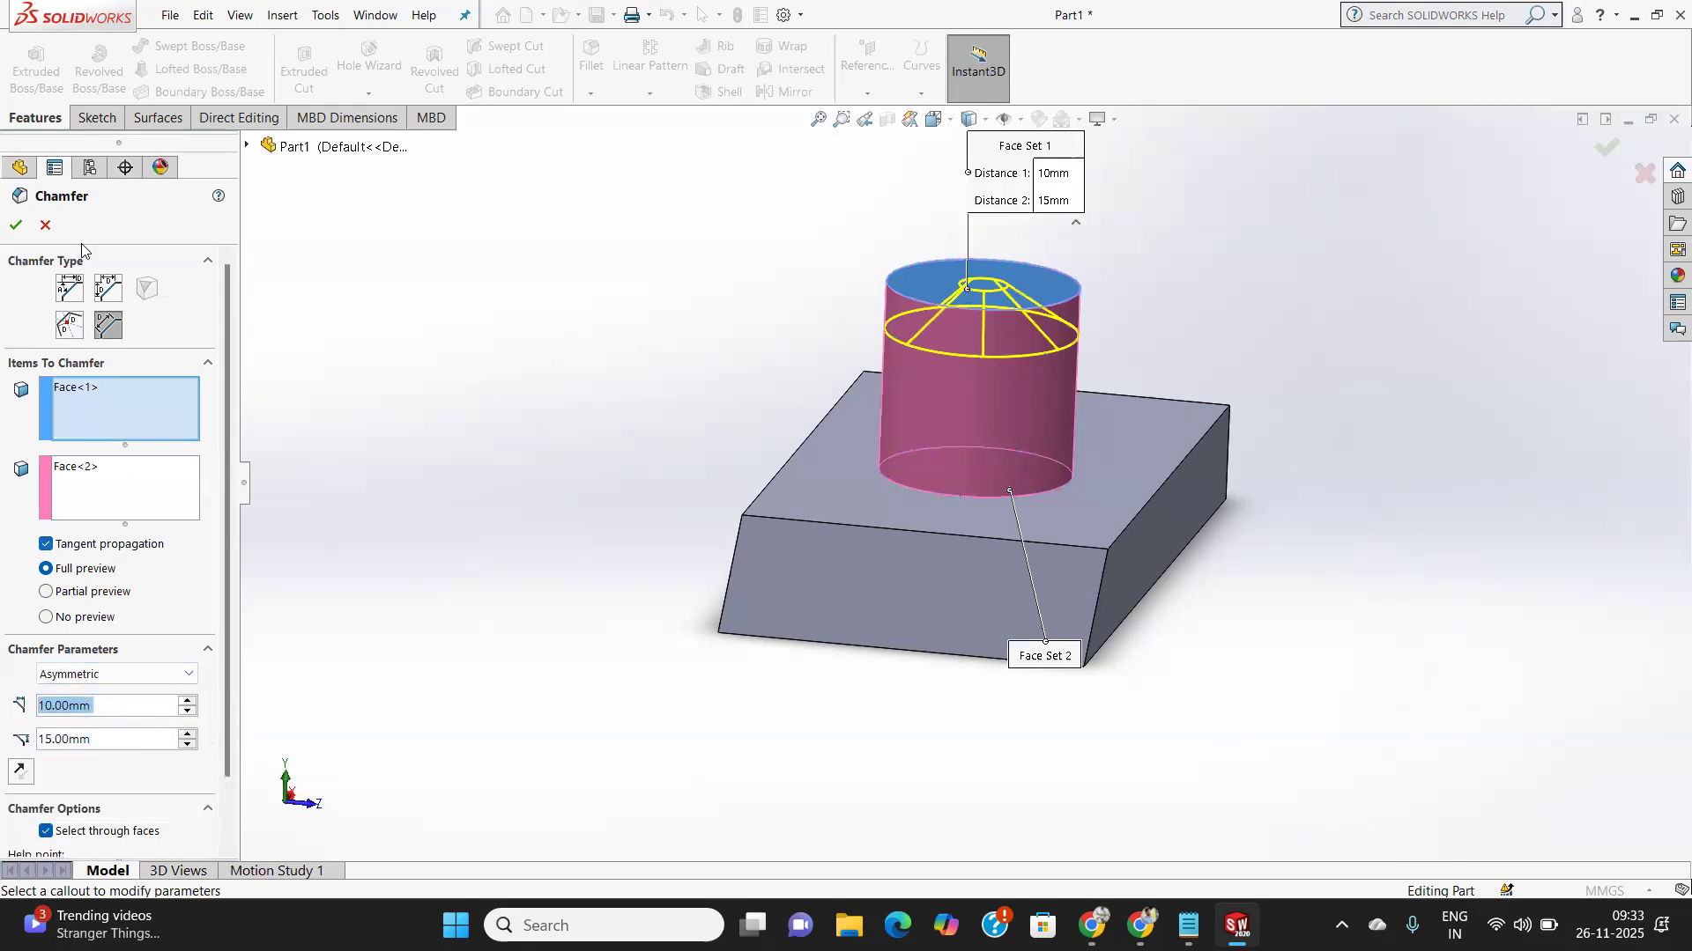
{"action": "left_click", "coordinate": [15, 226]}
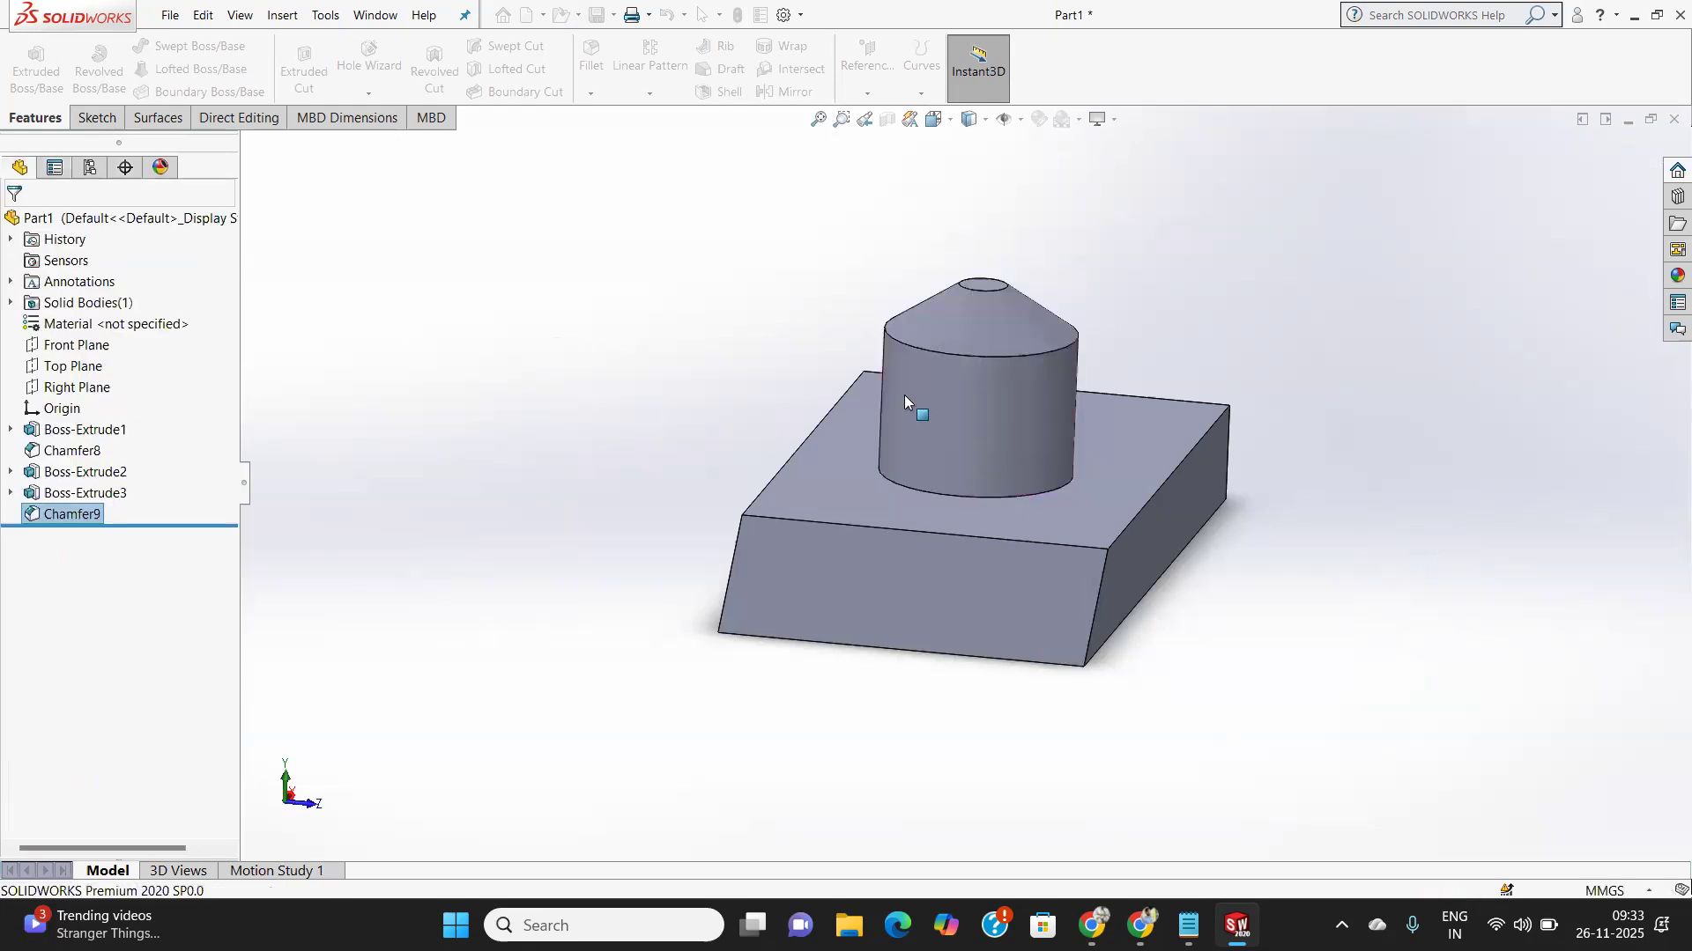
Delete the asymmetric chamfer feature from the cylinder's top.
{"action": "middle_click_drag", "start_coordinate": [909, 432], "coordinate": [895, 282]}
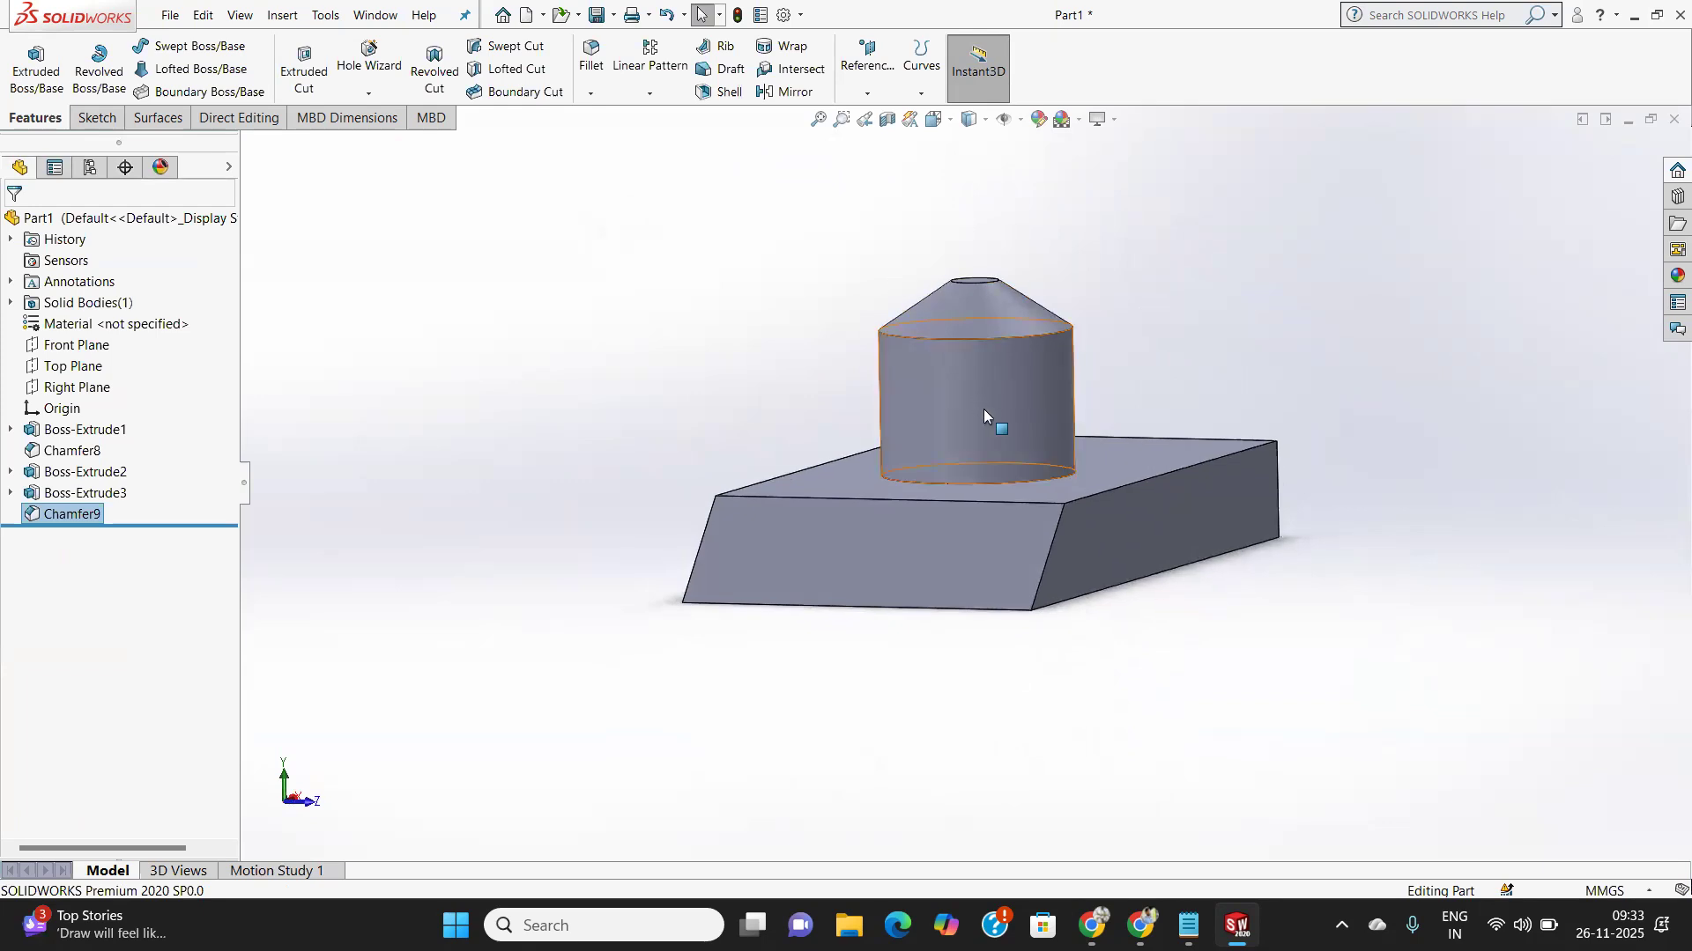
{"action": "scroll", "coordinate": [984, 409], "scroll_direction": "down", "scroll_amount": 4}
{"action": "middle_click_drag", "start_coordinate": [933, 472], "coordinate": [843, 573]}
{"action": "scroll", "coordinate": [962, 570], "scroll_direction": "up", "scroll_amount": 5}
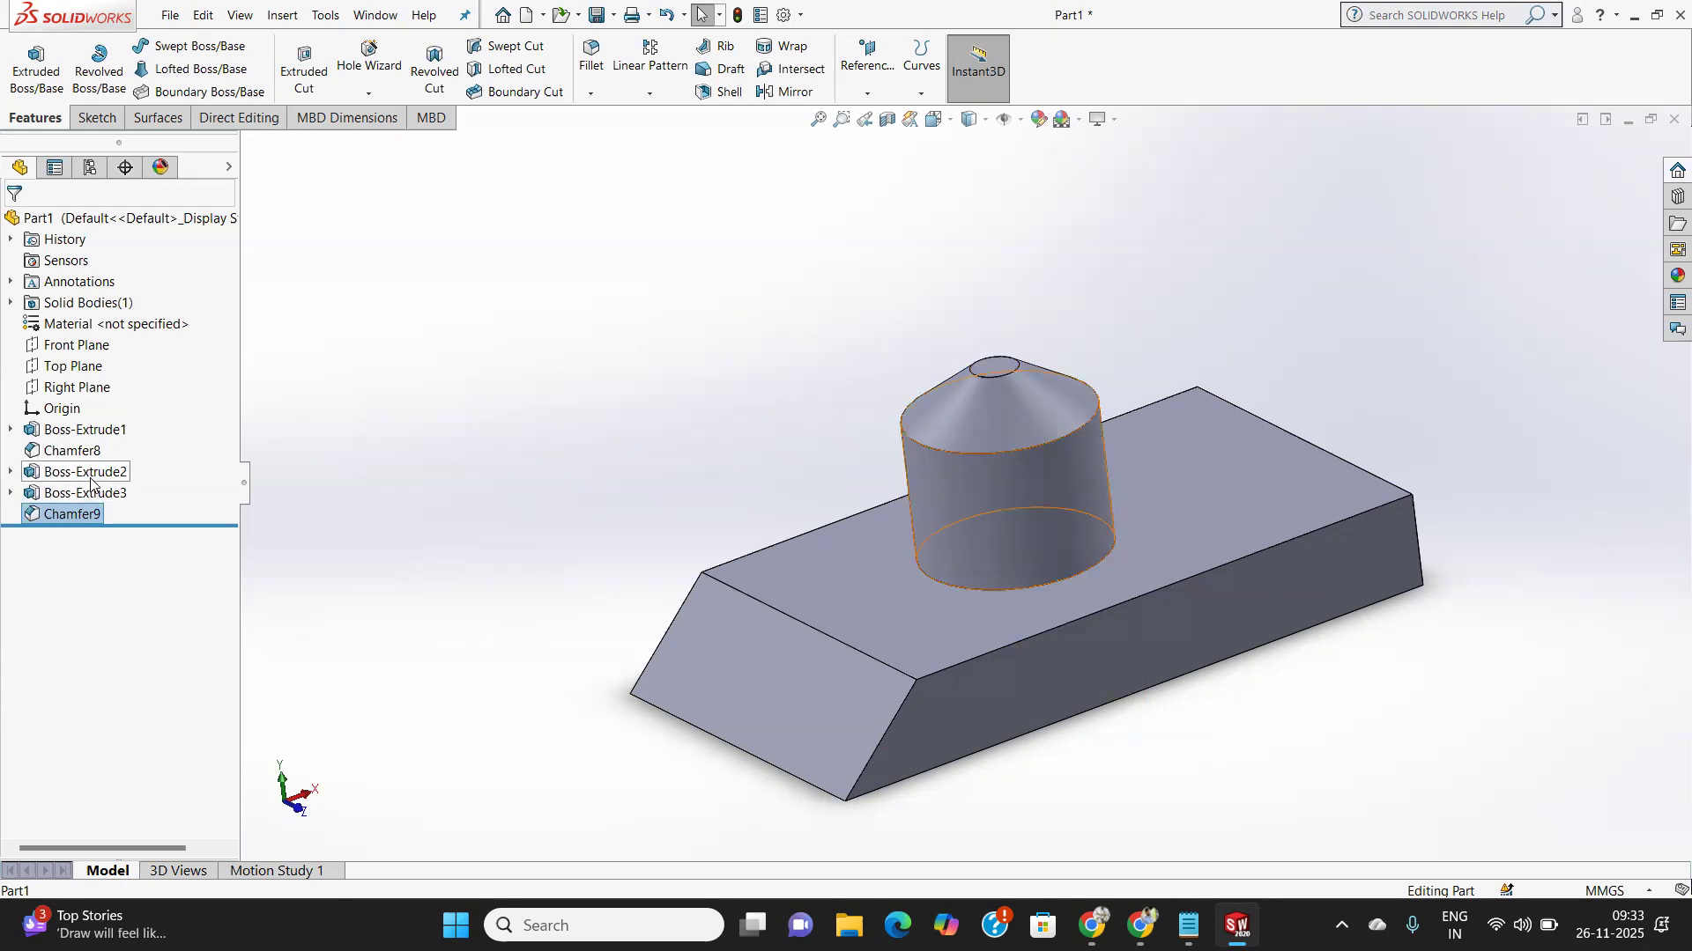
{"action": "left_click", "coordinate": [590, 93]}
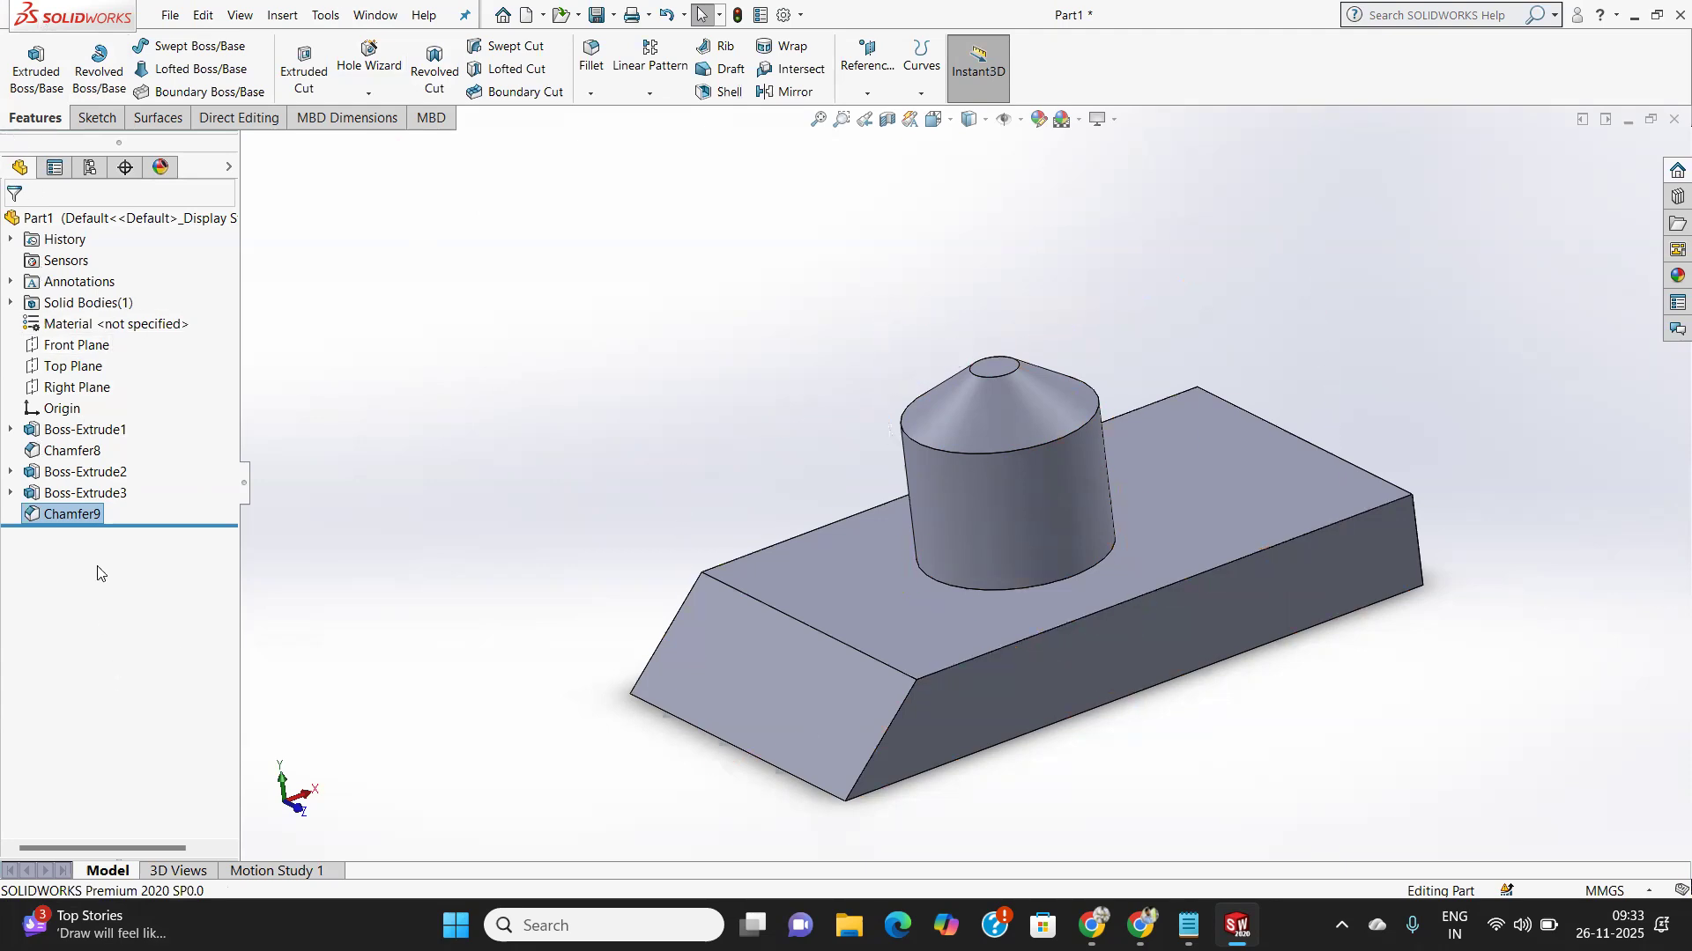
{"action": "right_click", "coordinate": [53, 518]}
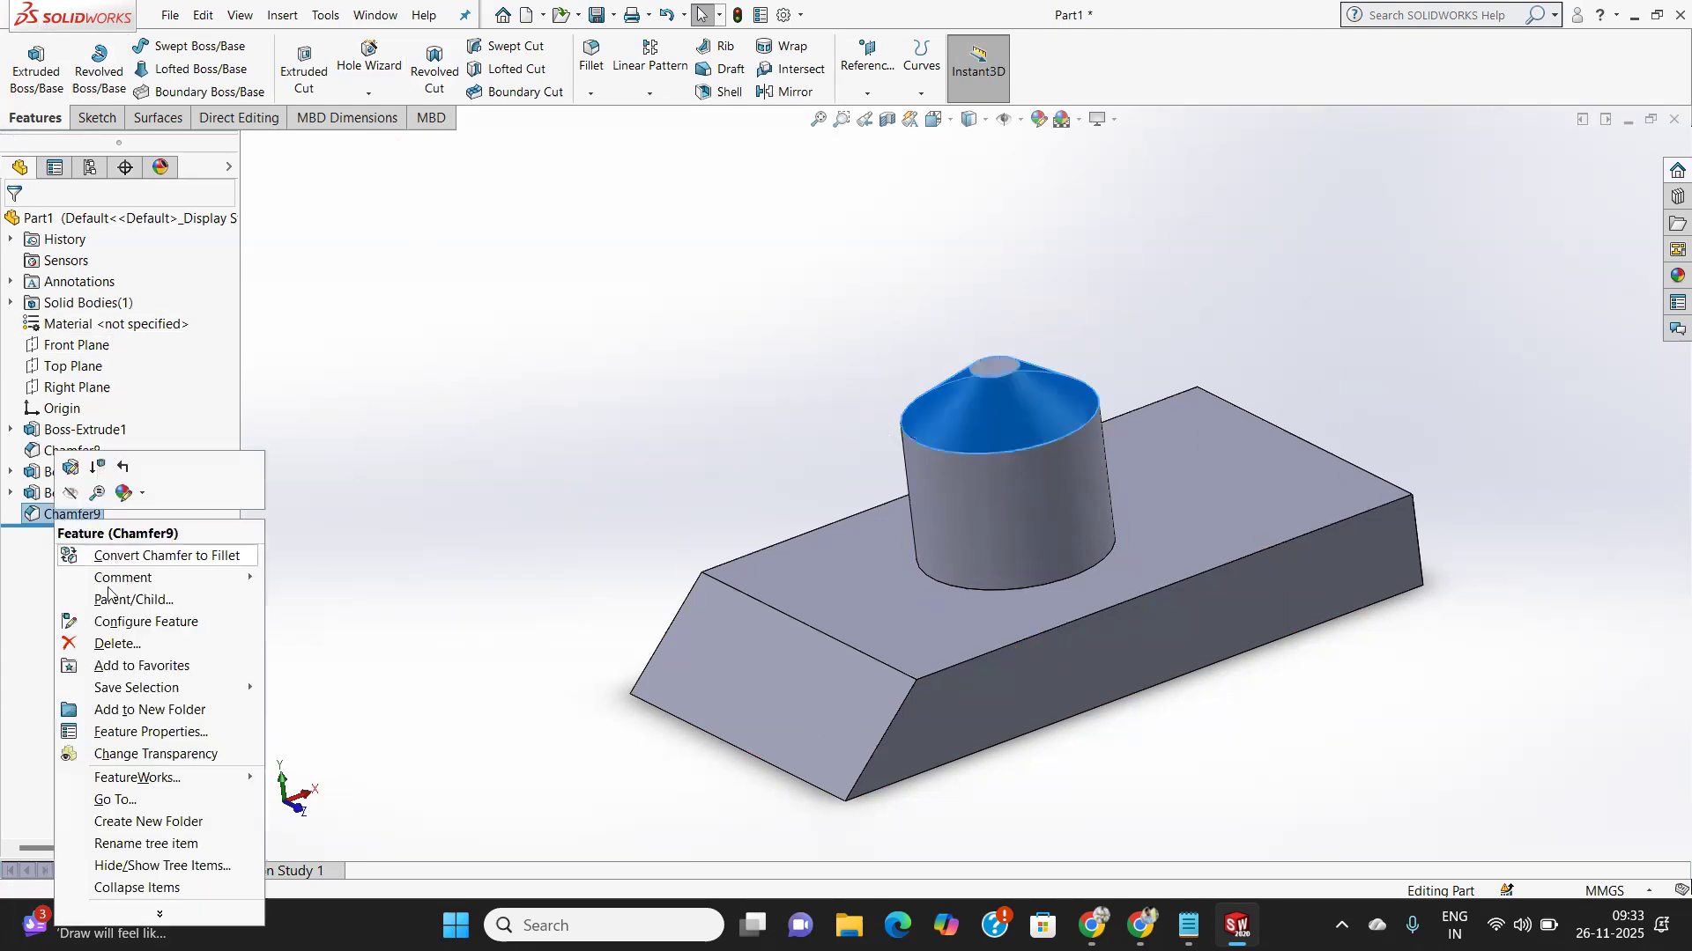
{"action": "left_click", "coordinate": [118, 641]}
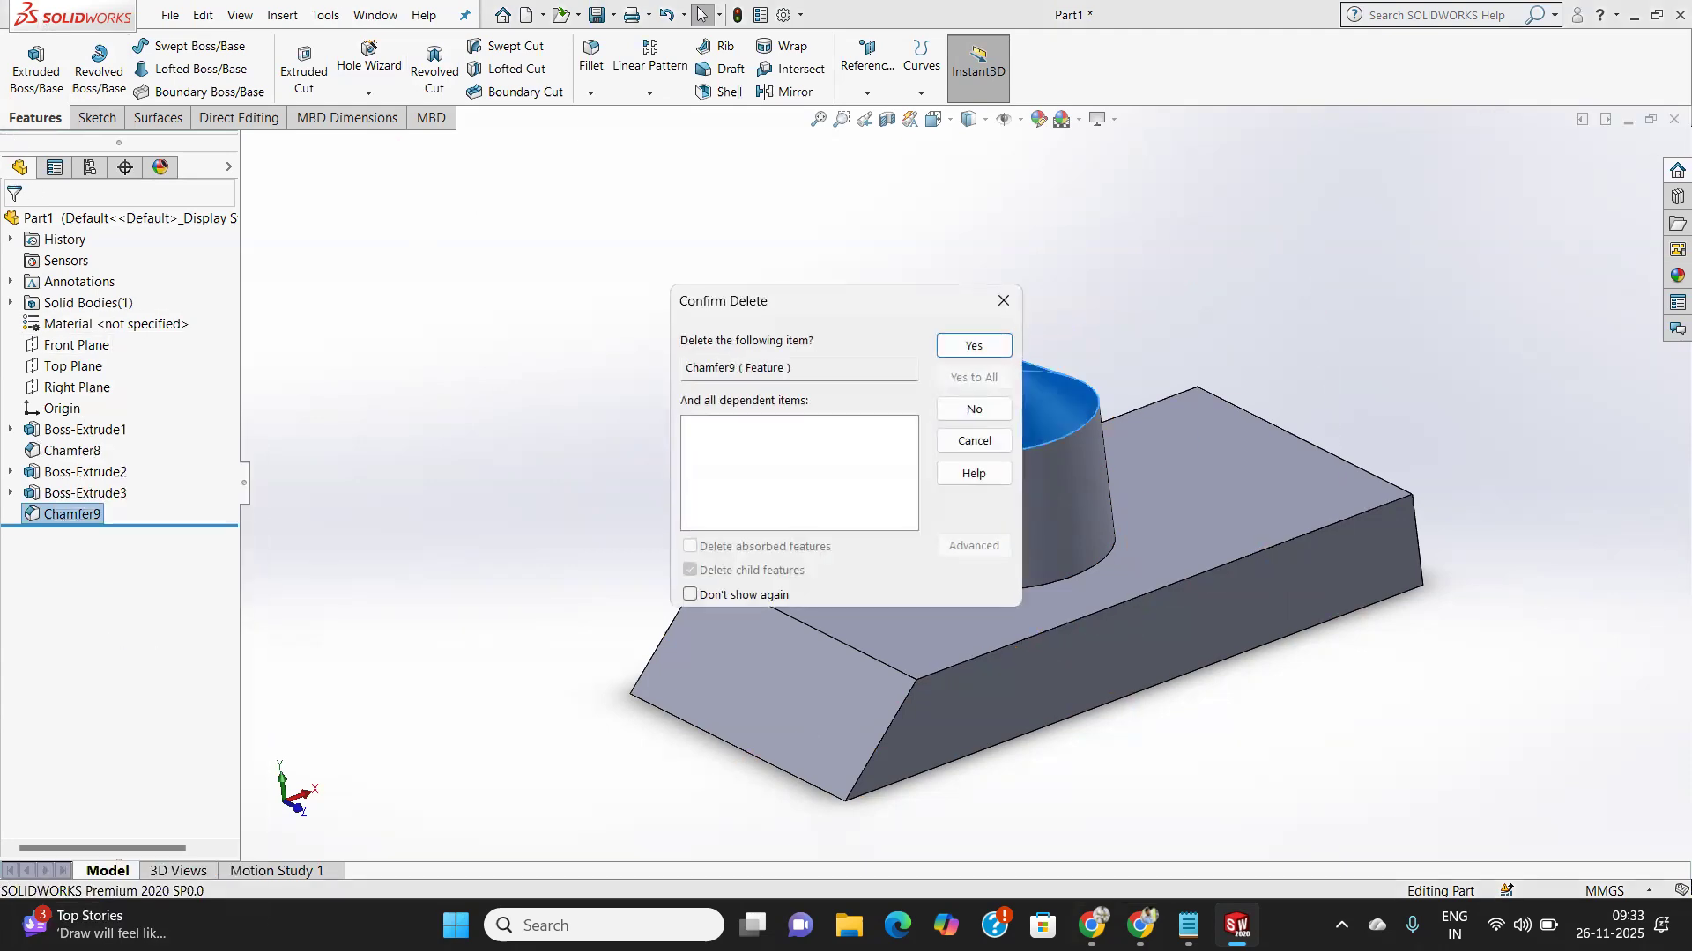
{"action": "left_click", "coordinate": [974, 343]}
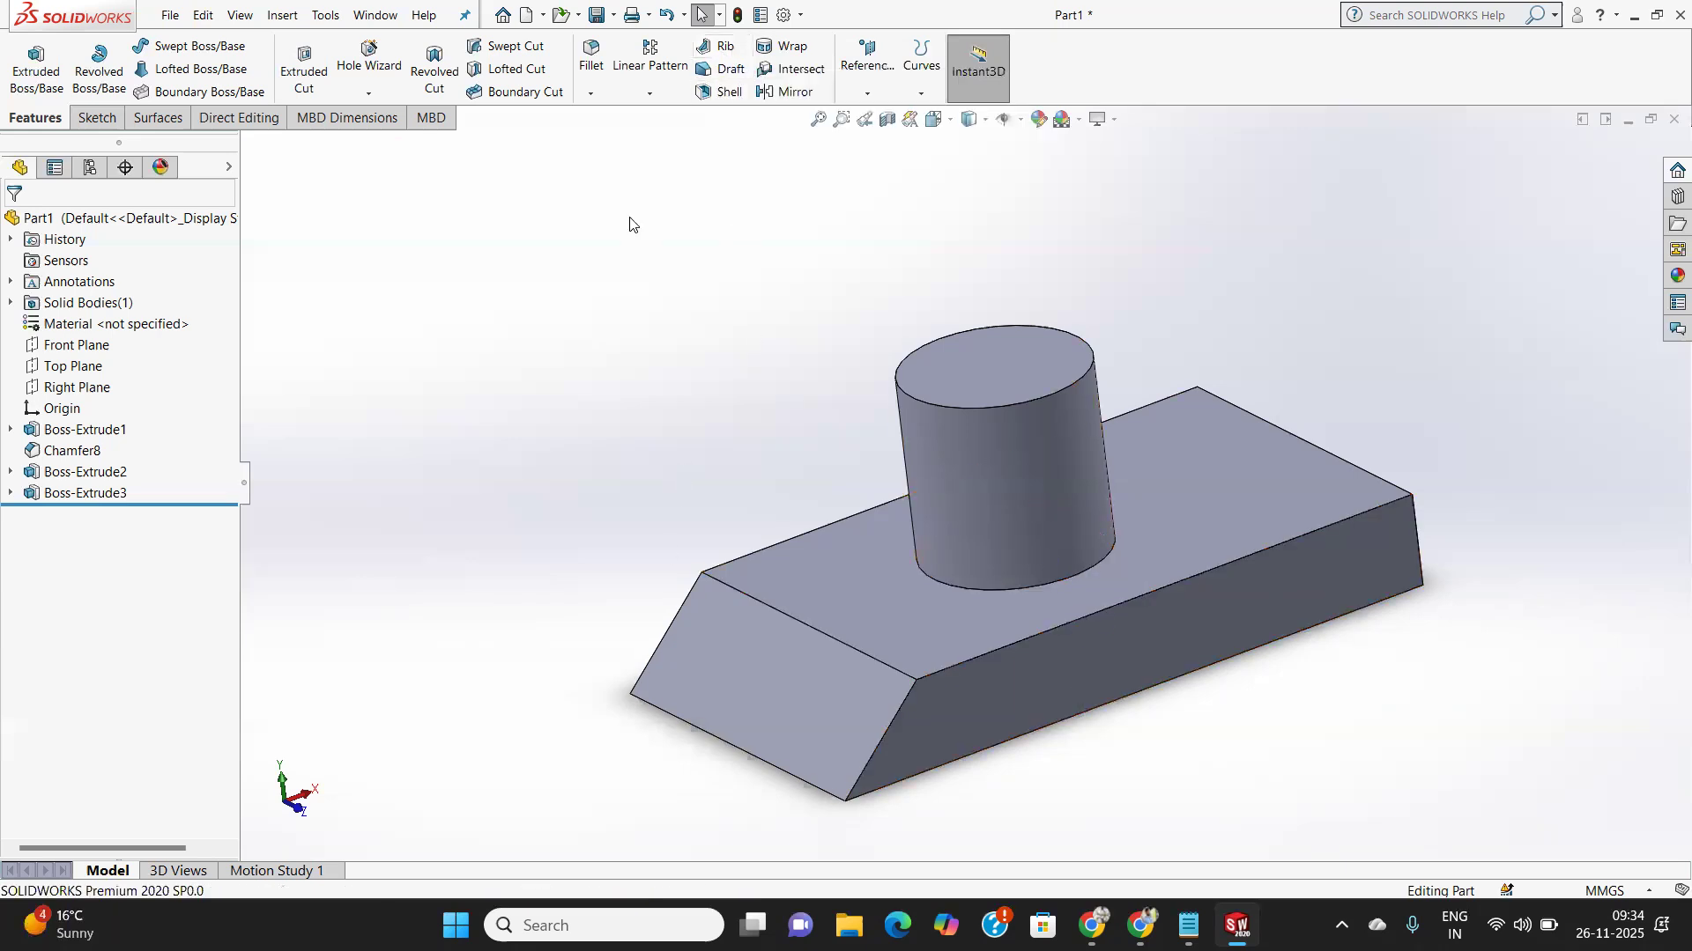
{"action": "left_click", "coordinate": [715, 49]}
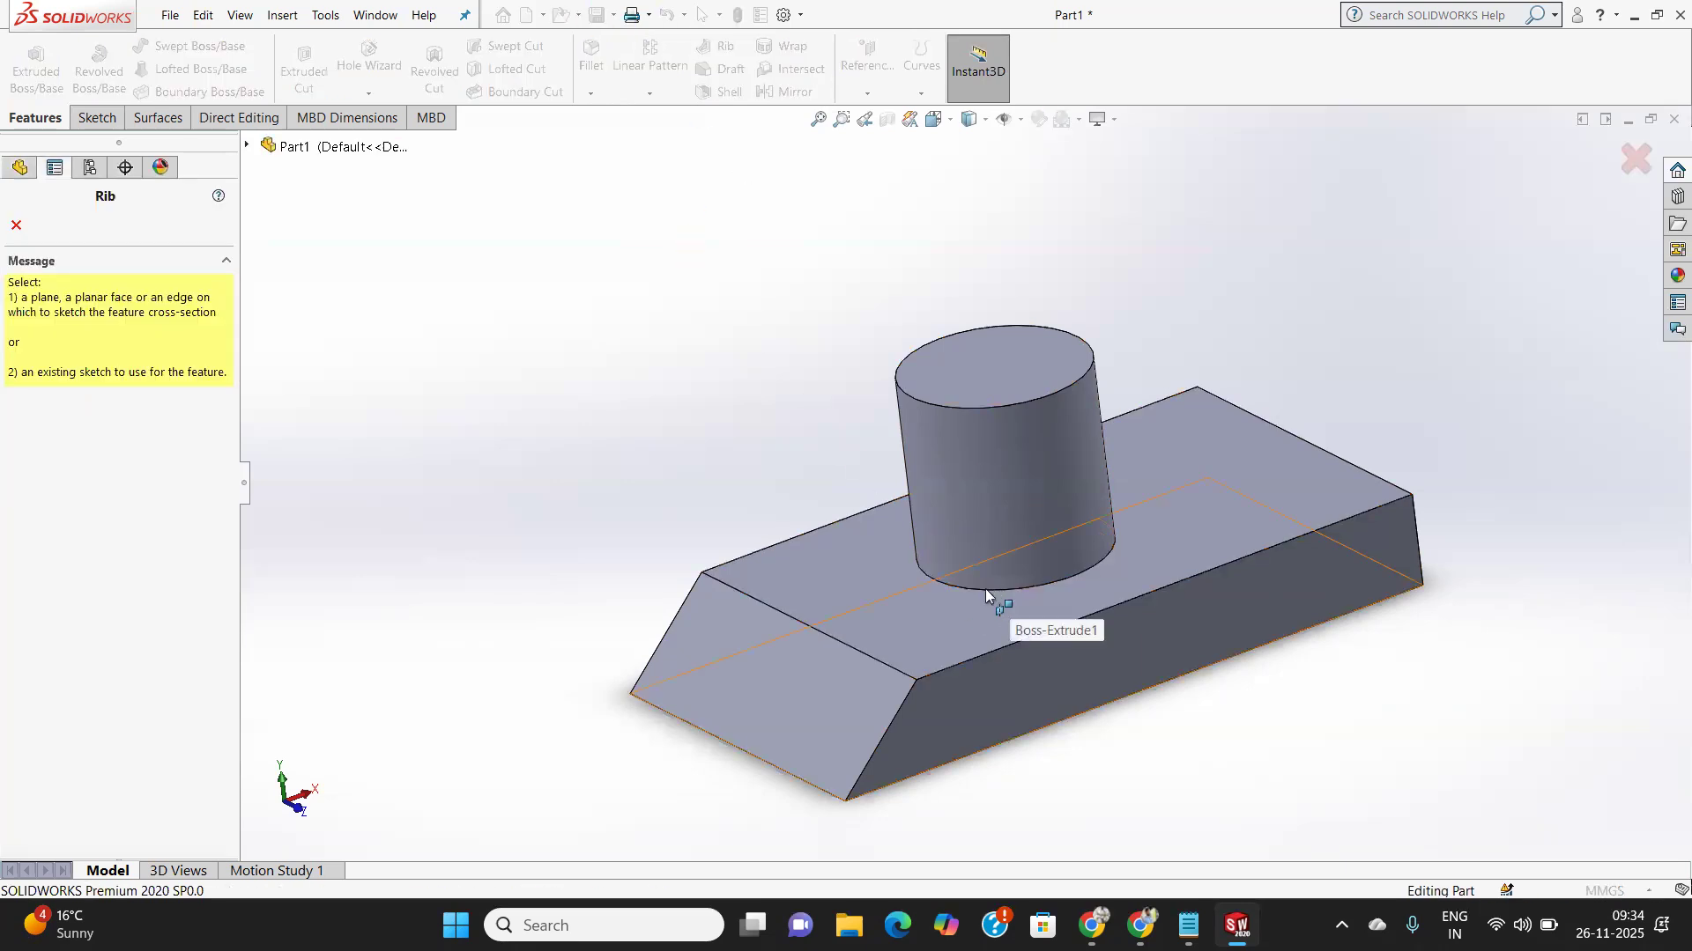
{"action": "left_click", "coordinate": [947, 581]}
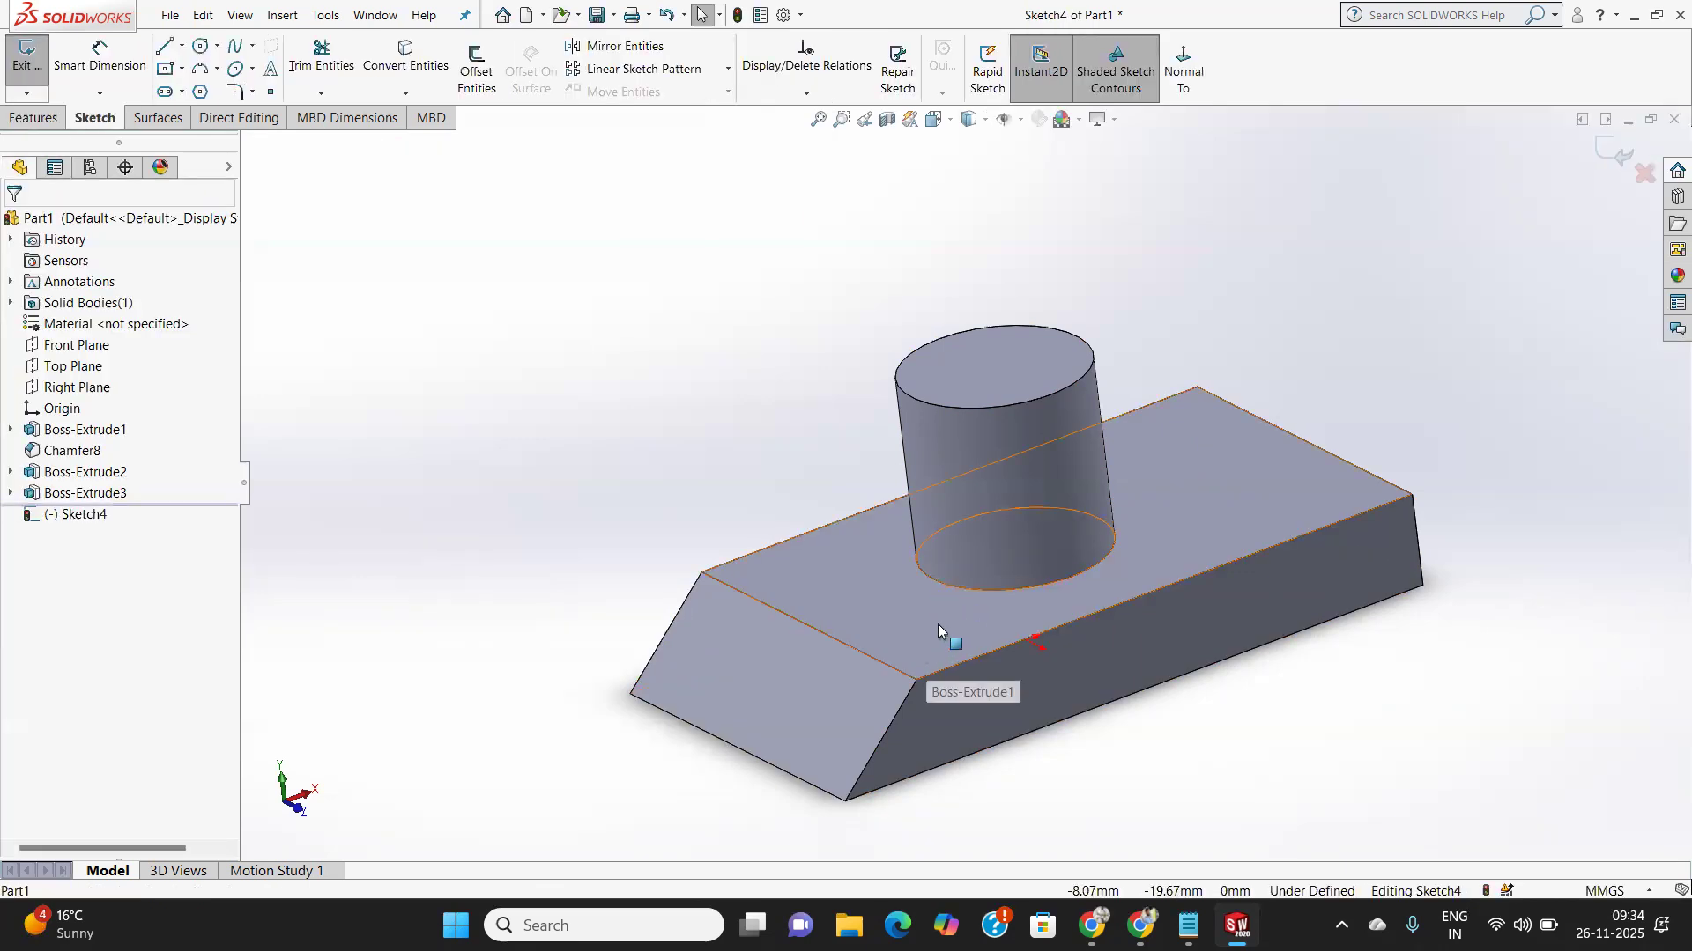
{"action": "left_click", "coordinate": [945, 623]}
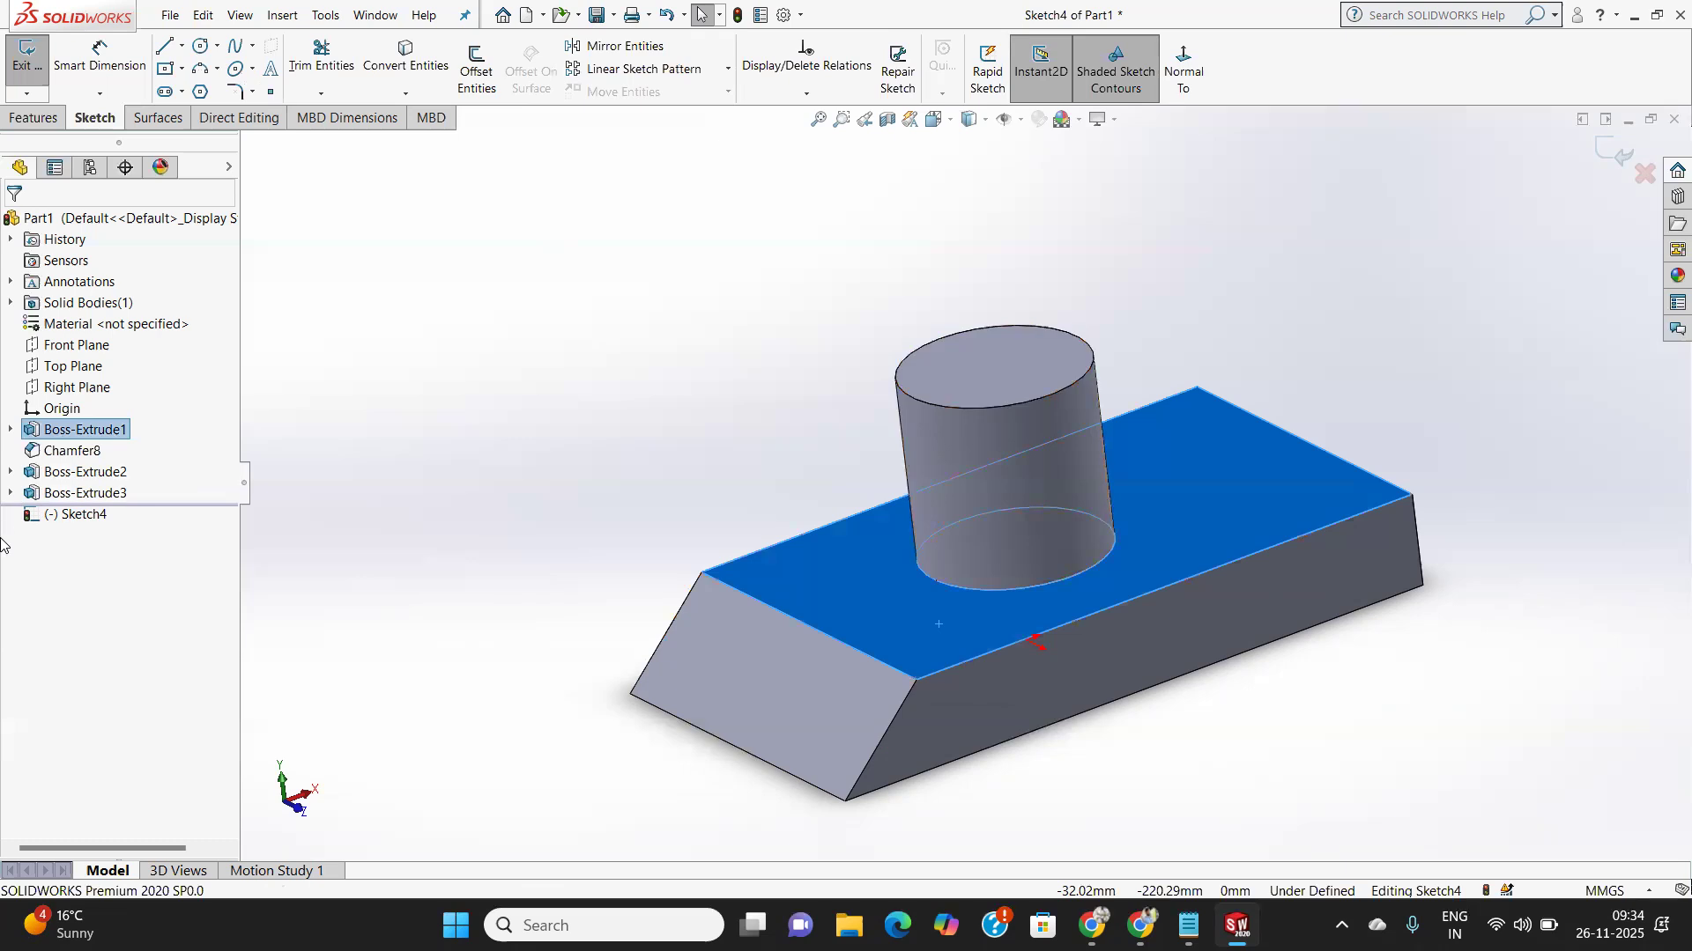
{"action": "left_click", "coordinate": [26, 55]}
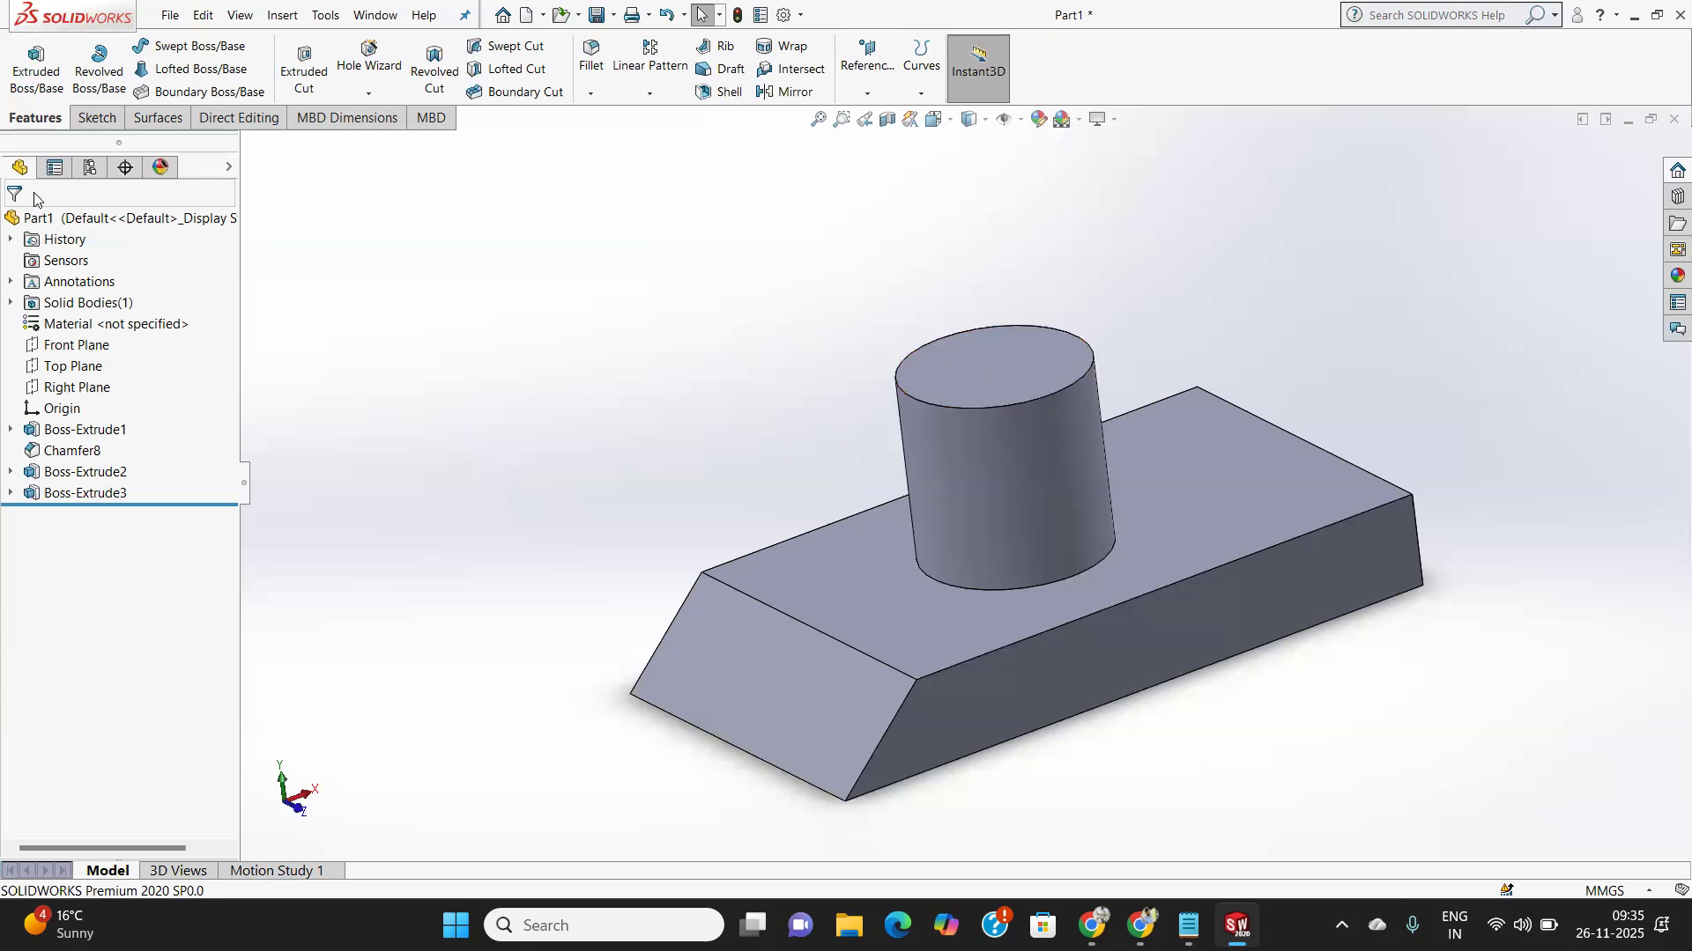
Create a new part document and open a sketch on its Front Plane.
{"action": "left_click", "coordinate": [170, 15]}
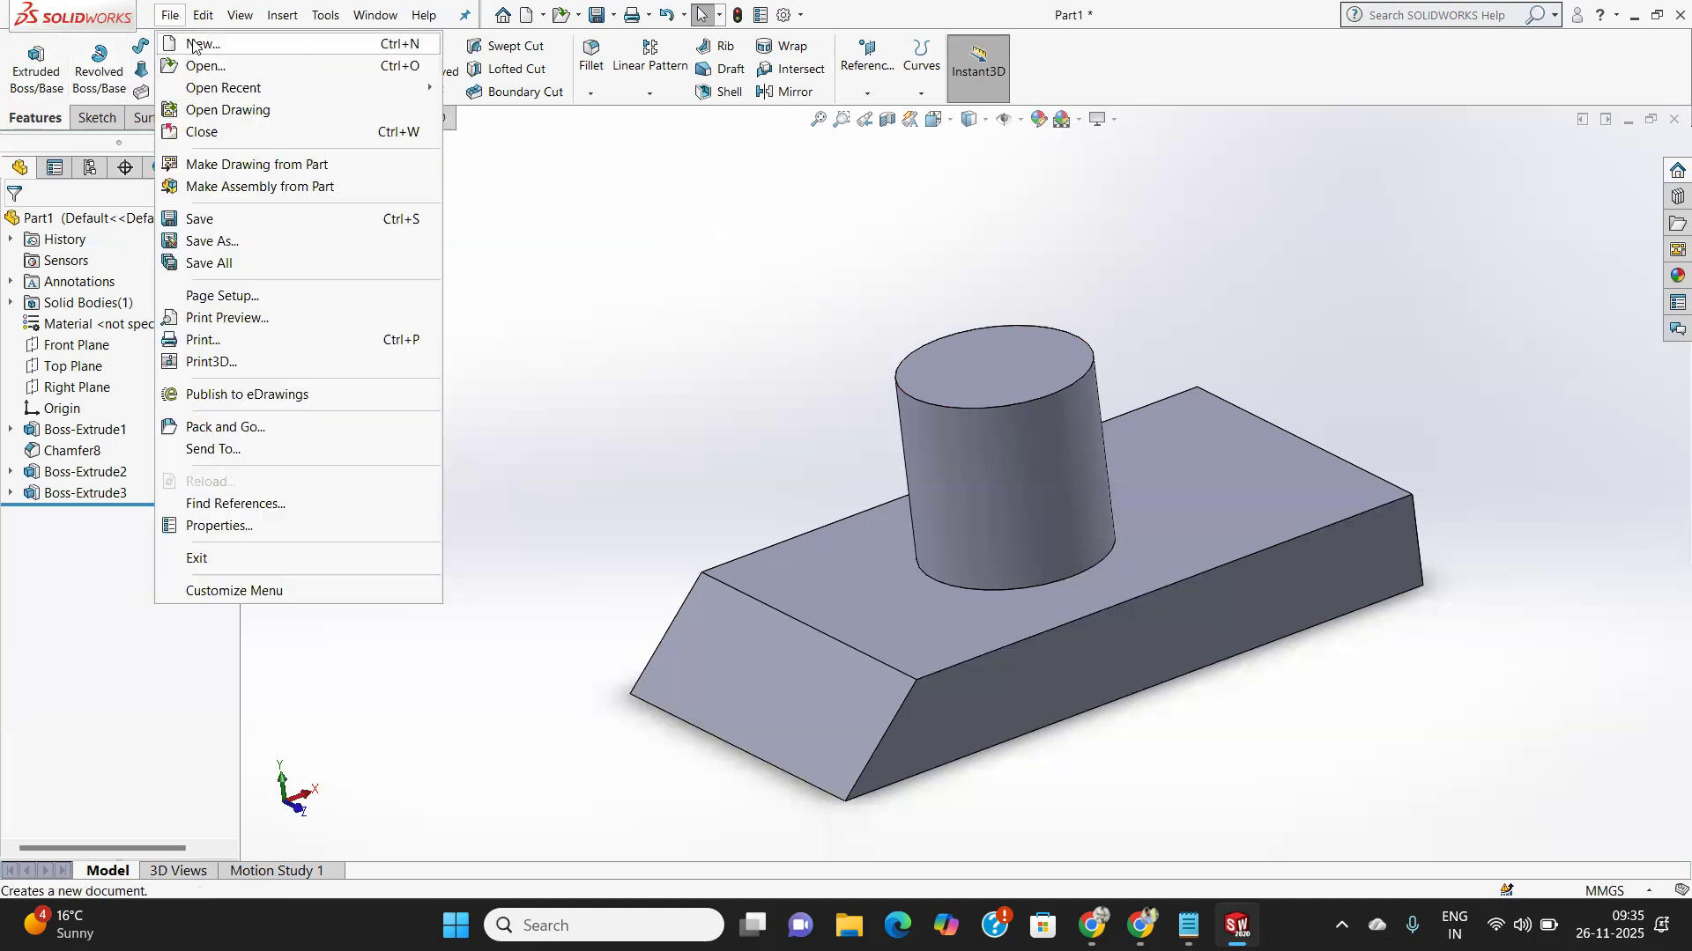
{"action": "left_click", "coordinate": [195, 44]}
{"action": "left_click", "coordinate": [767, 629]}
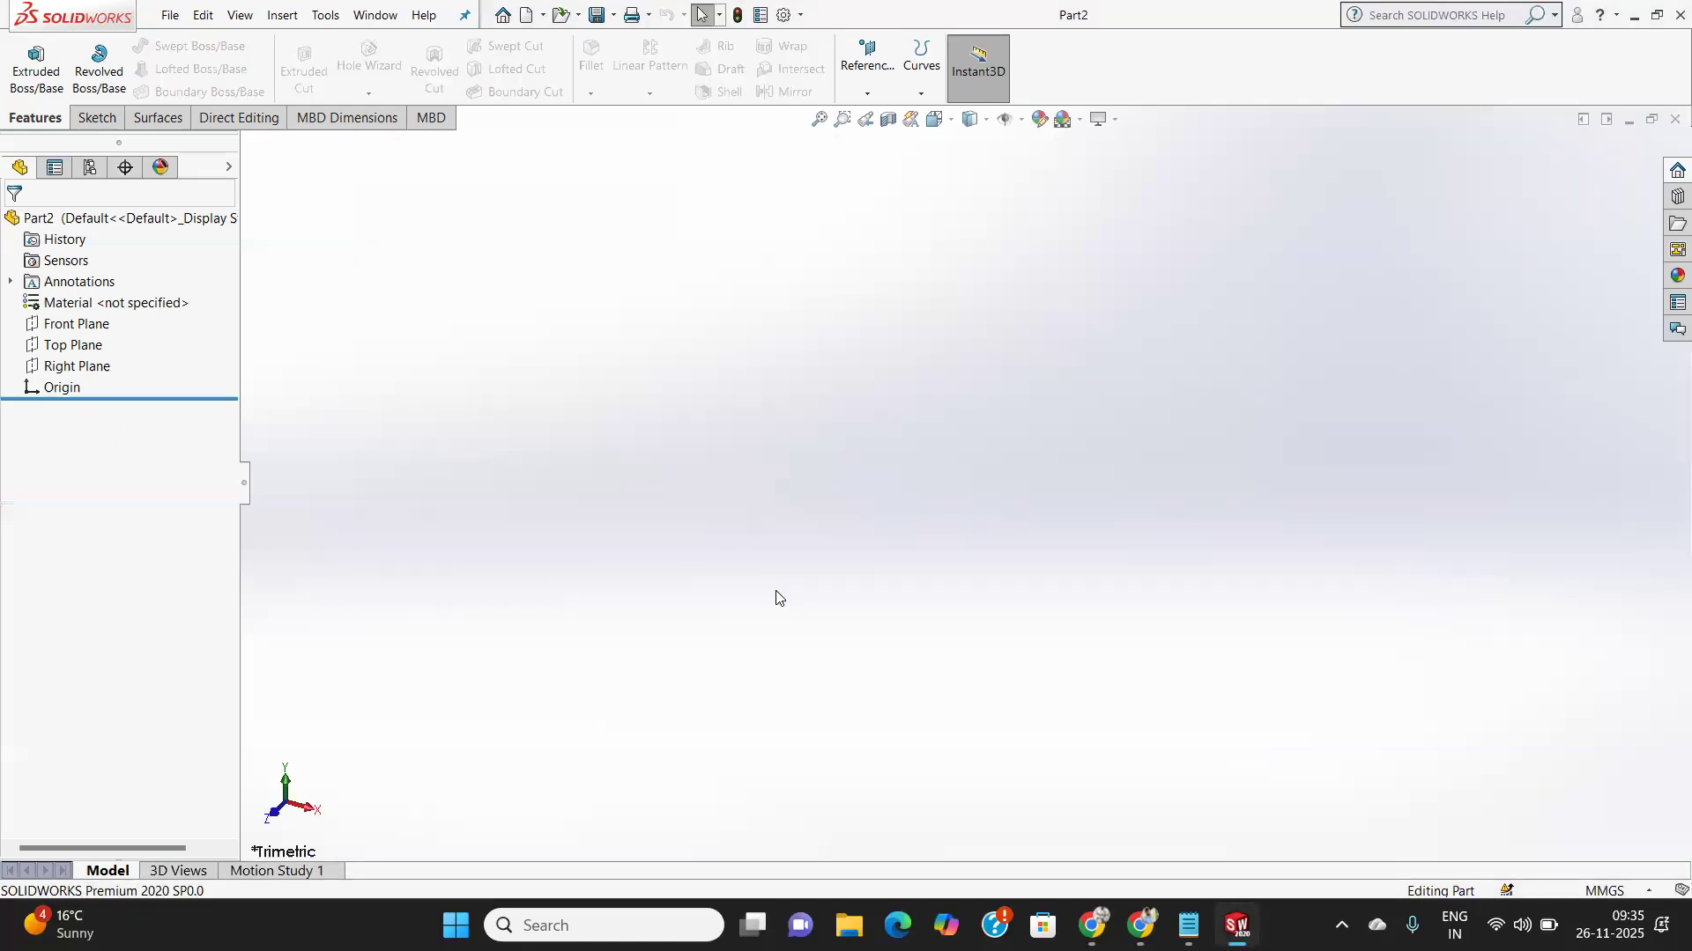
{"action": "left_click", "coordinate": [67, 326]}
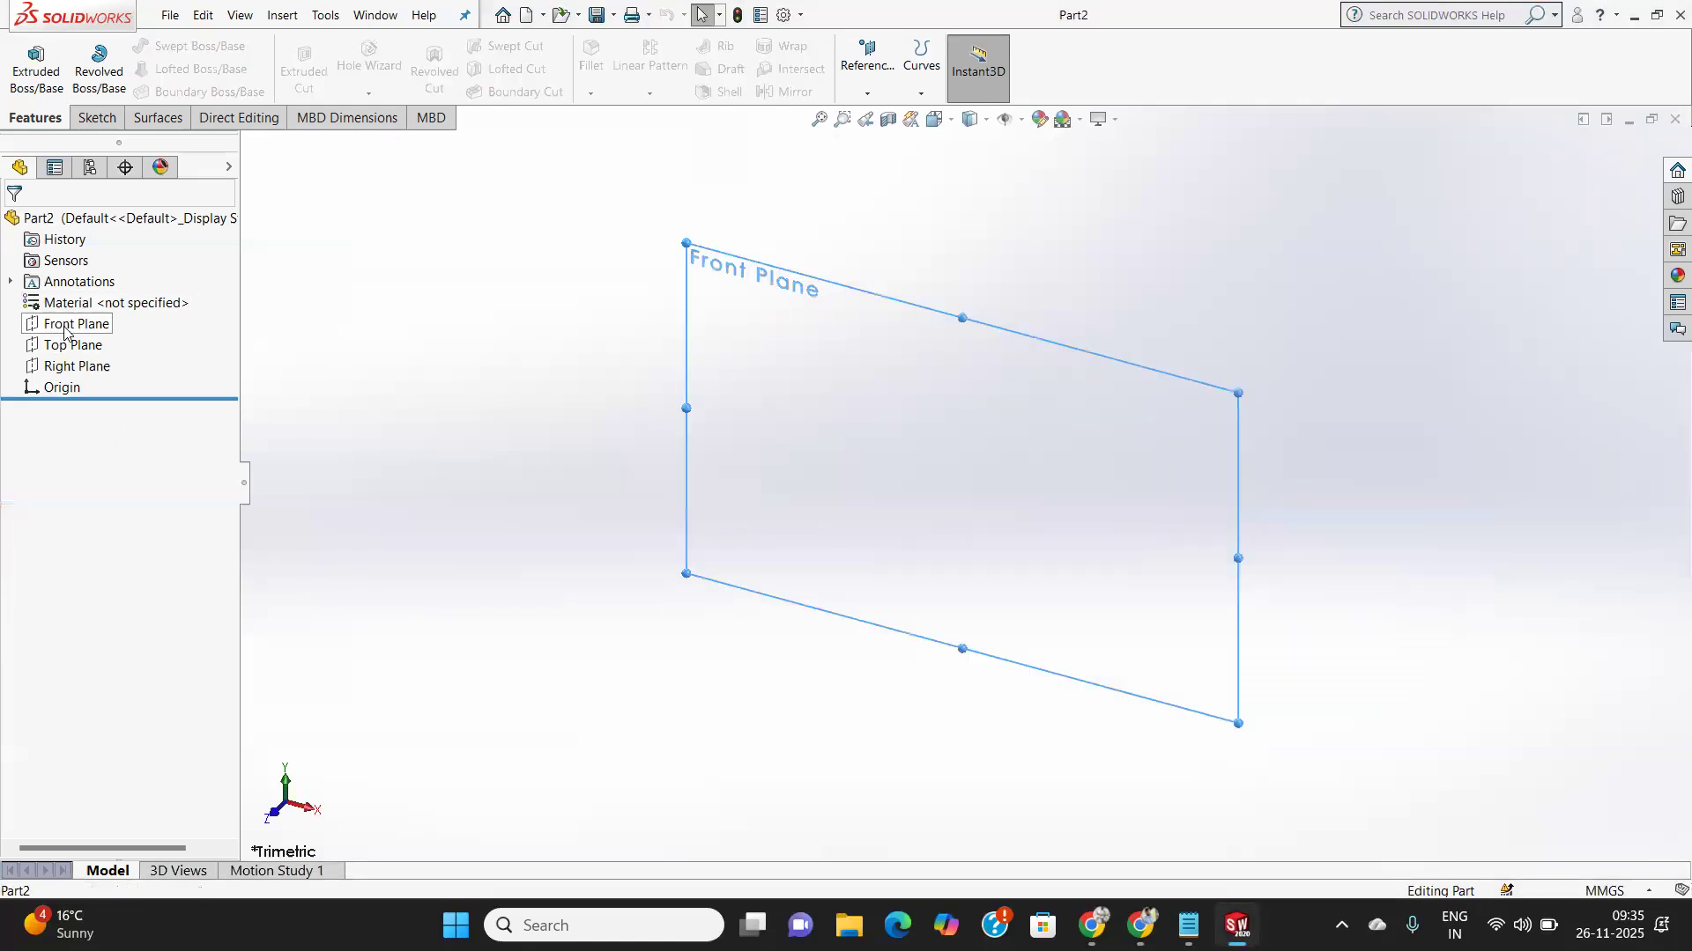
{"action": "left_click", "coordinate": [97, 117]}
{"action": "left_click", "coordinate": [31, 54]}
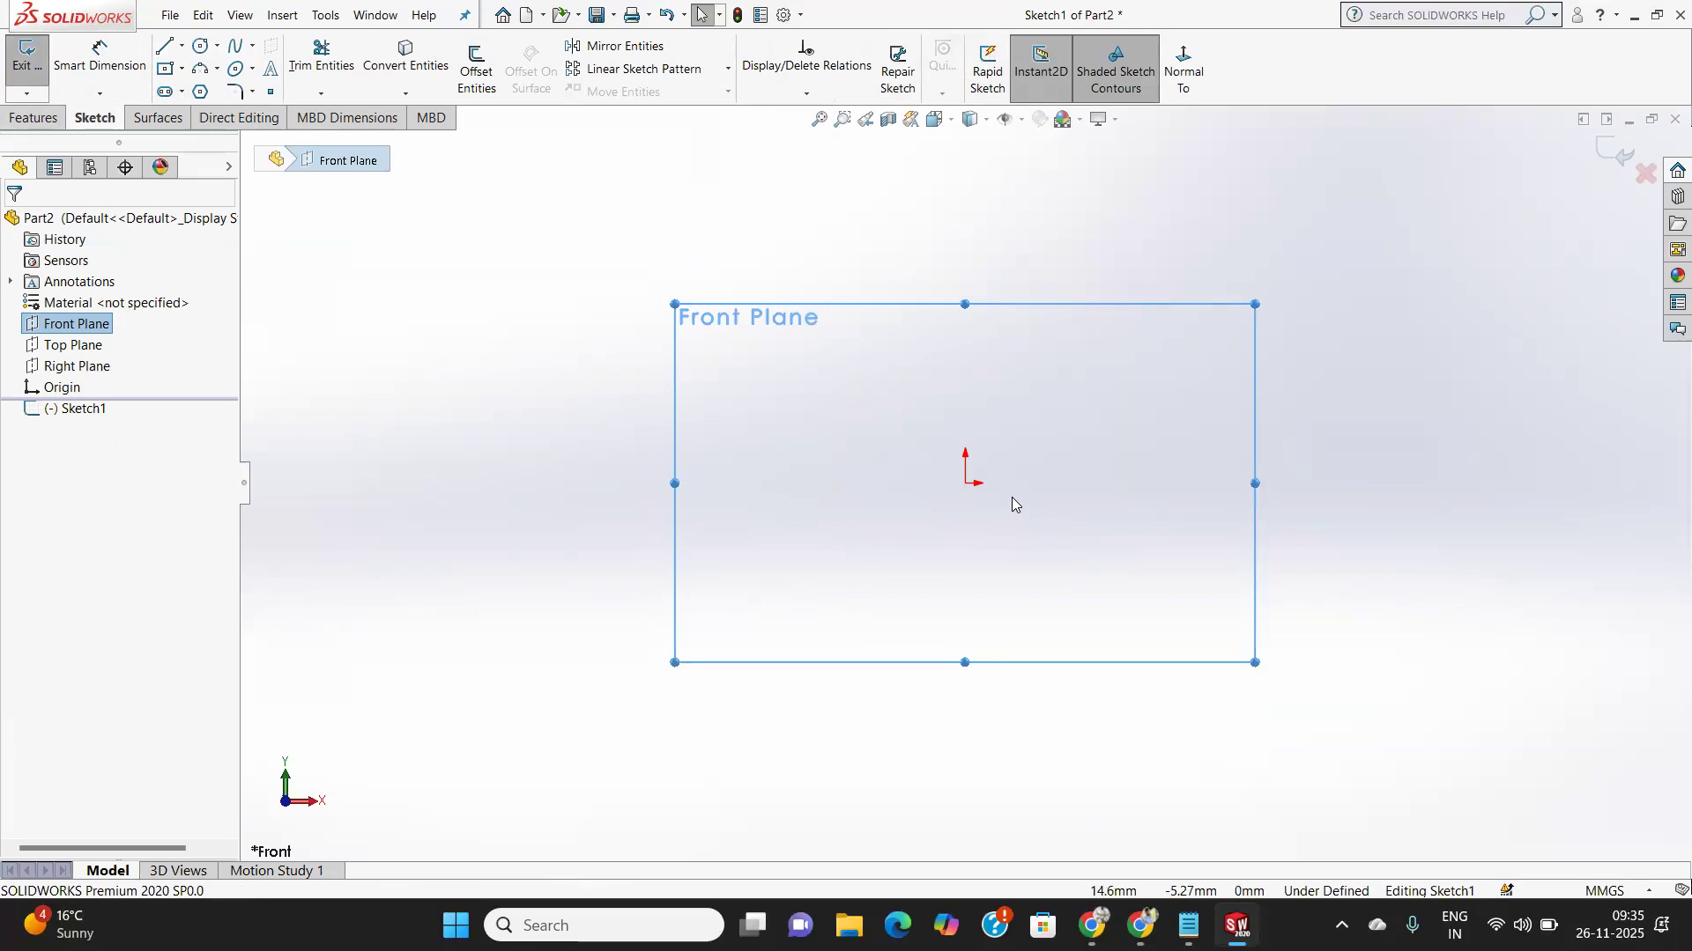
Sketch a closed L-shaped profile about 93 mm high with straight lines, starting and ending at the origin.
{"action": "left_click", "coordinate": [966, 482]}
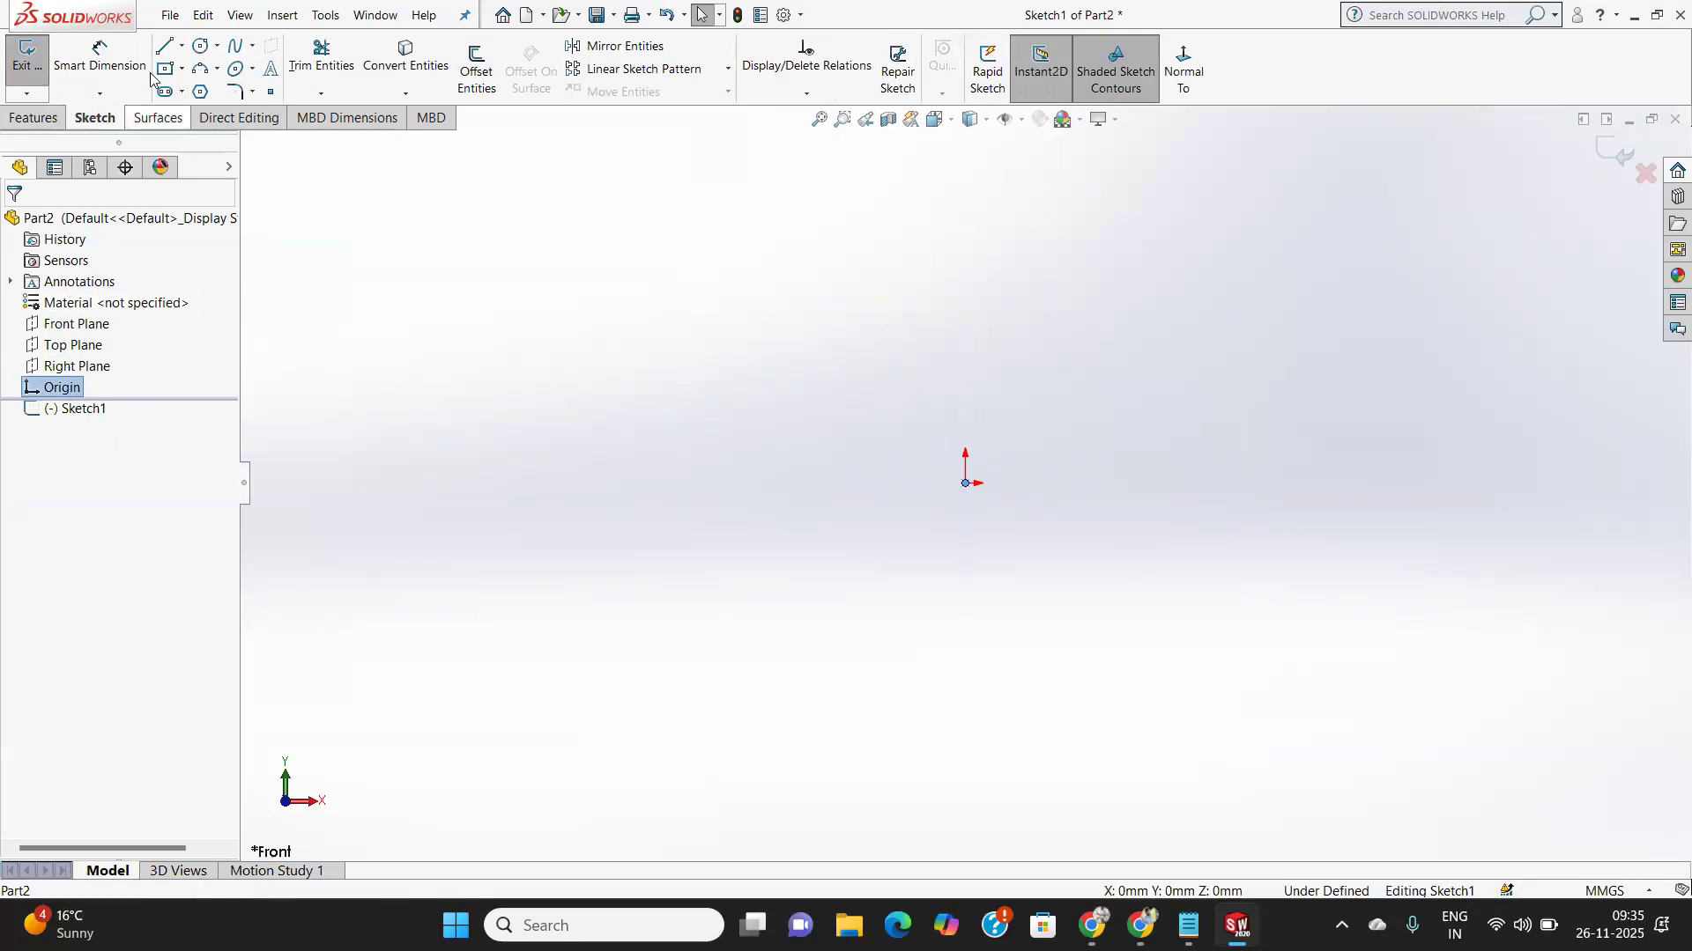
{"action": "left_click", "coordinate": [966, 483]}
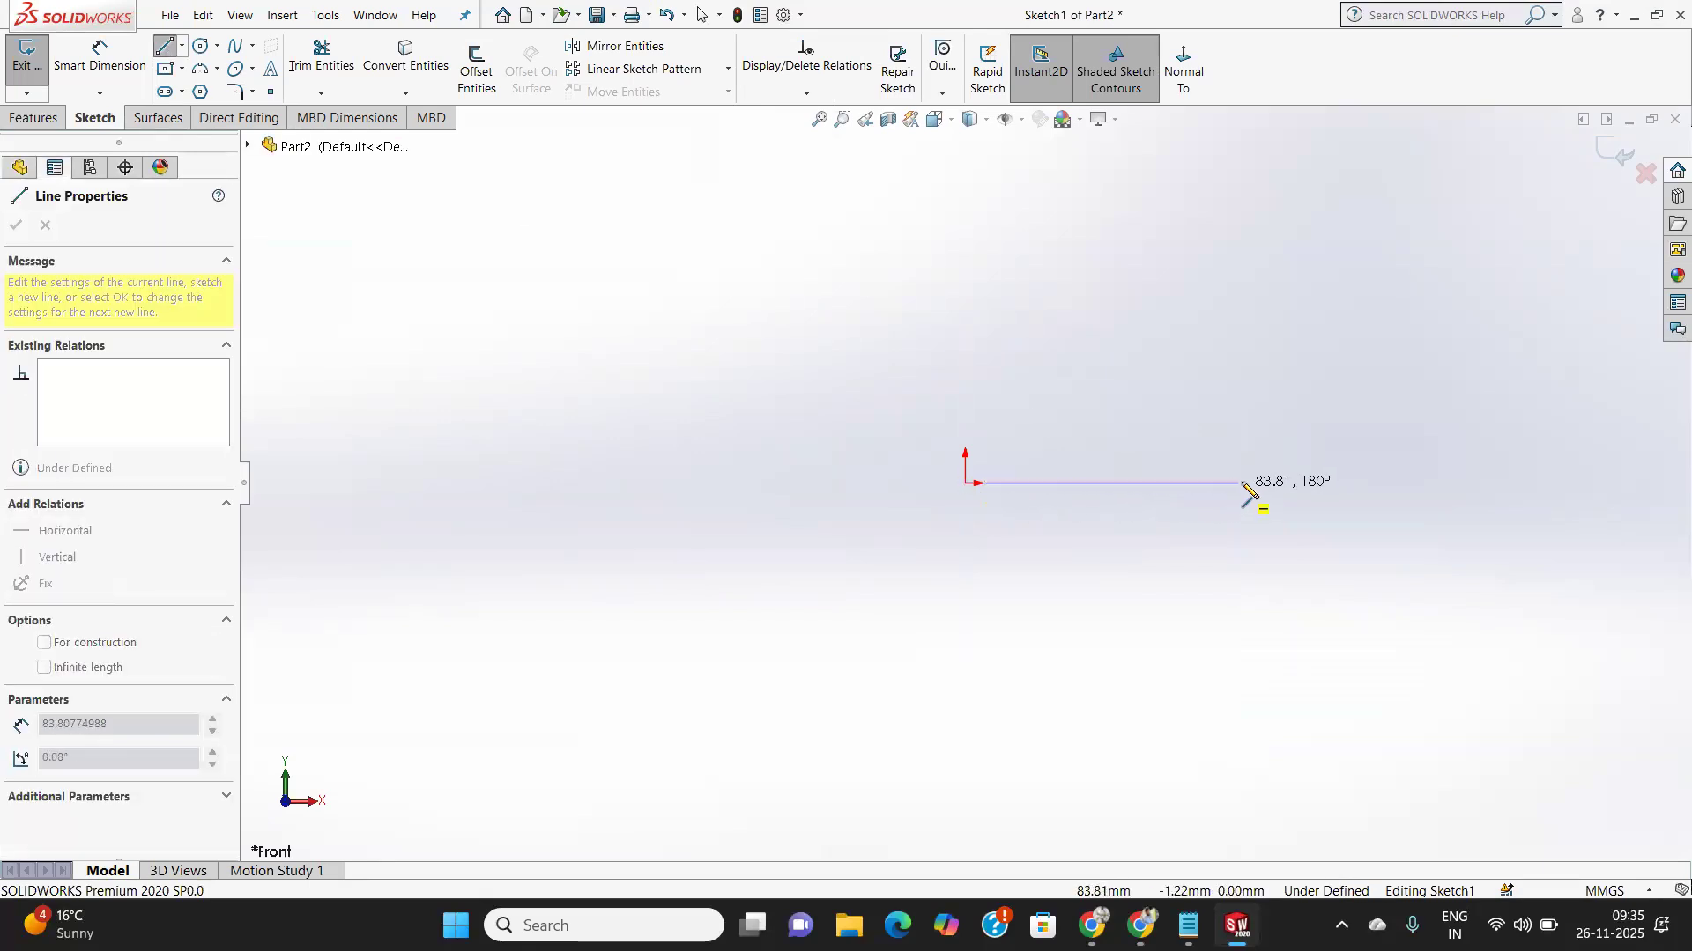
{"action": "left_click", "coordinate": [1306, 483]}
{"action": "left_click", "coordinate": [1307, 428]}
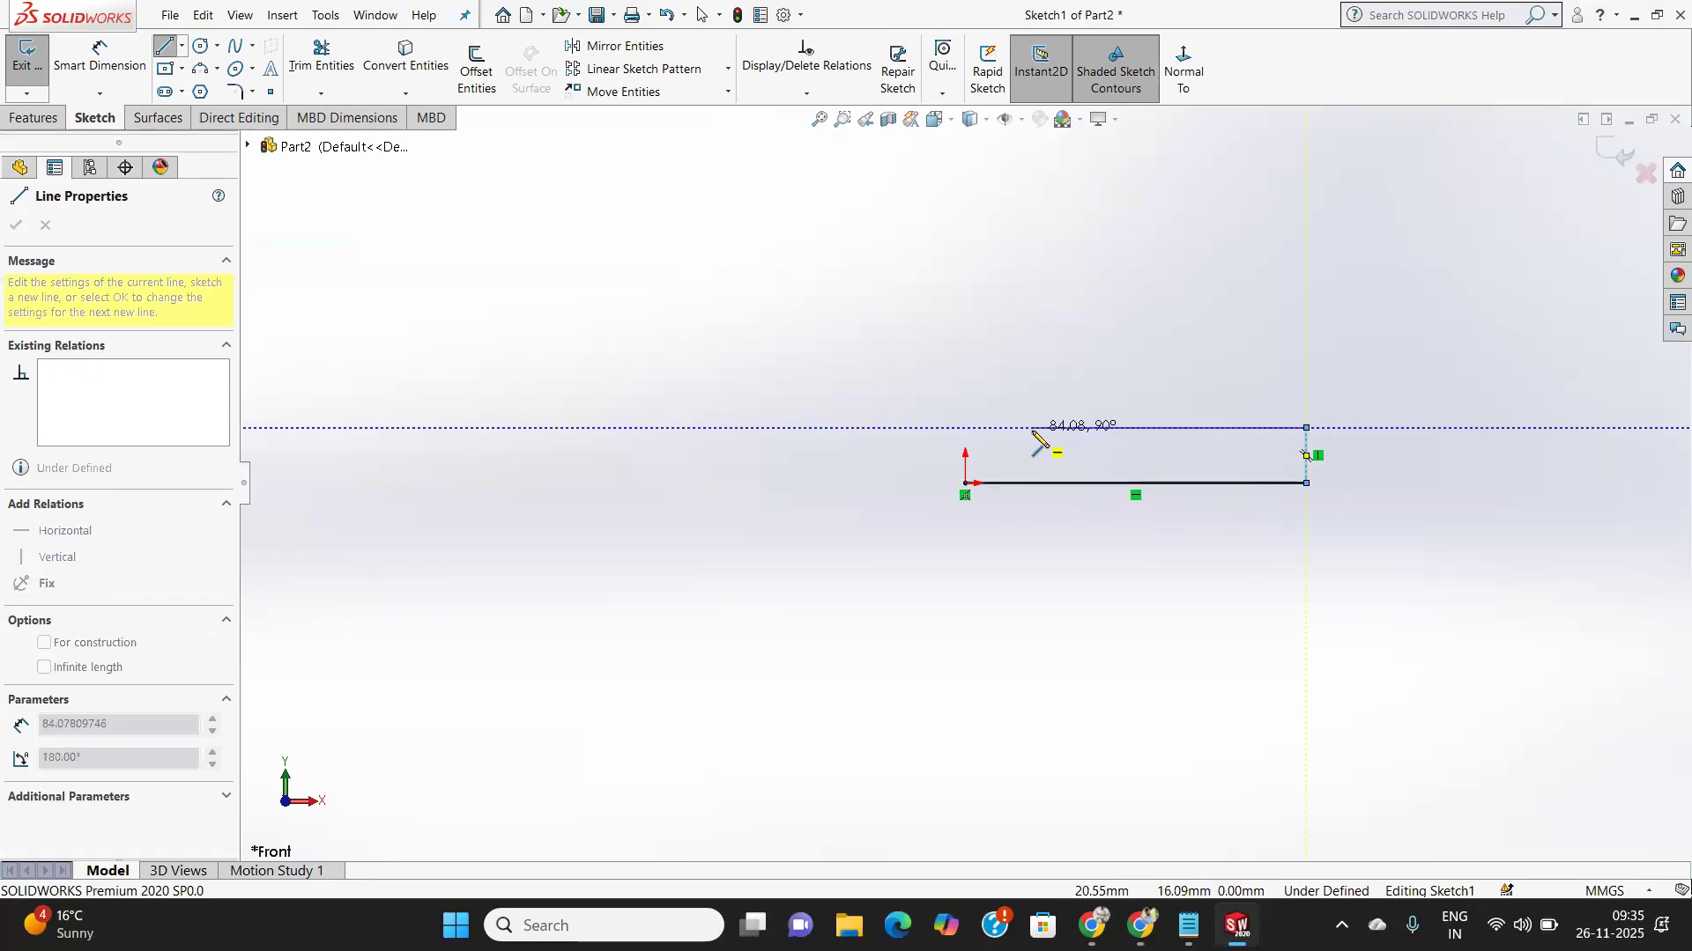
{"action": "left_click", "coordinate": [1026, 428]}
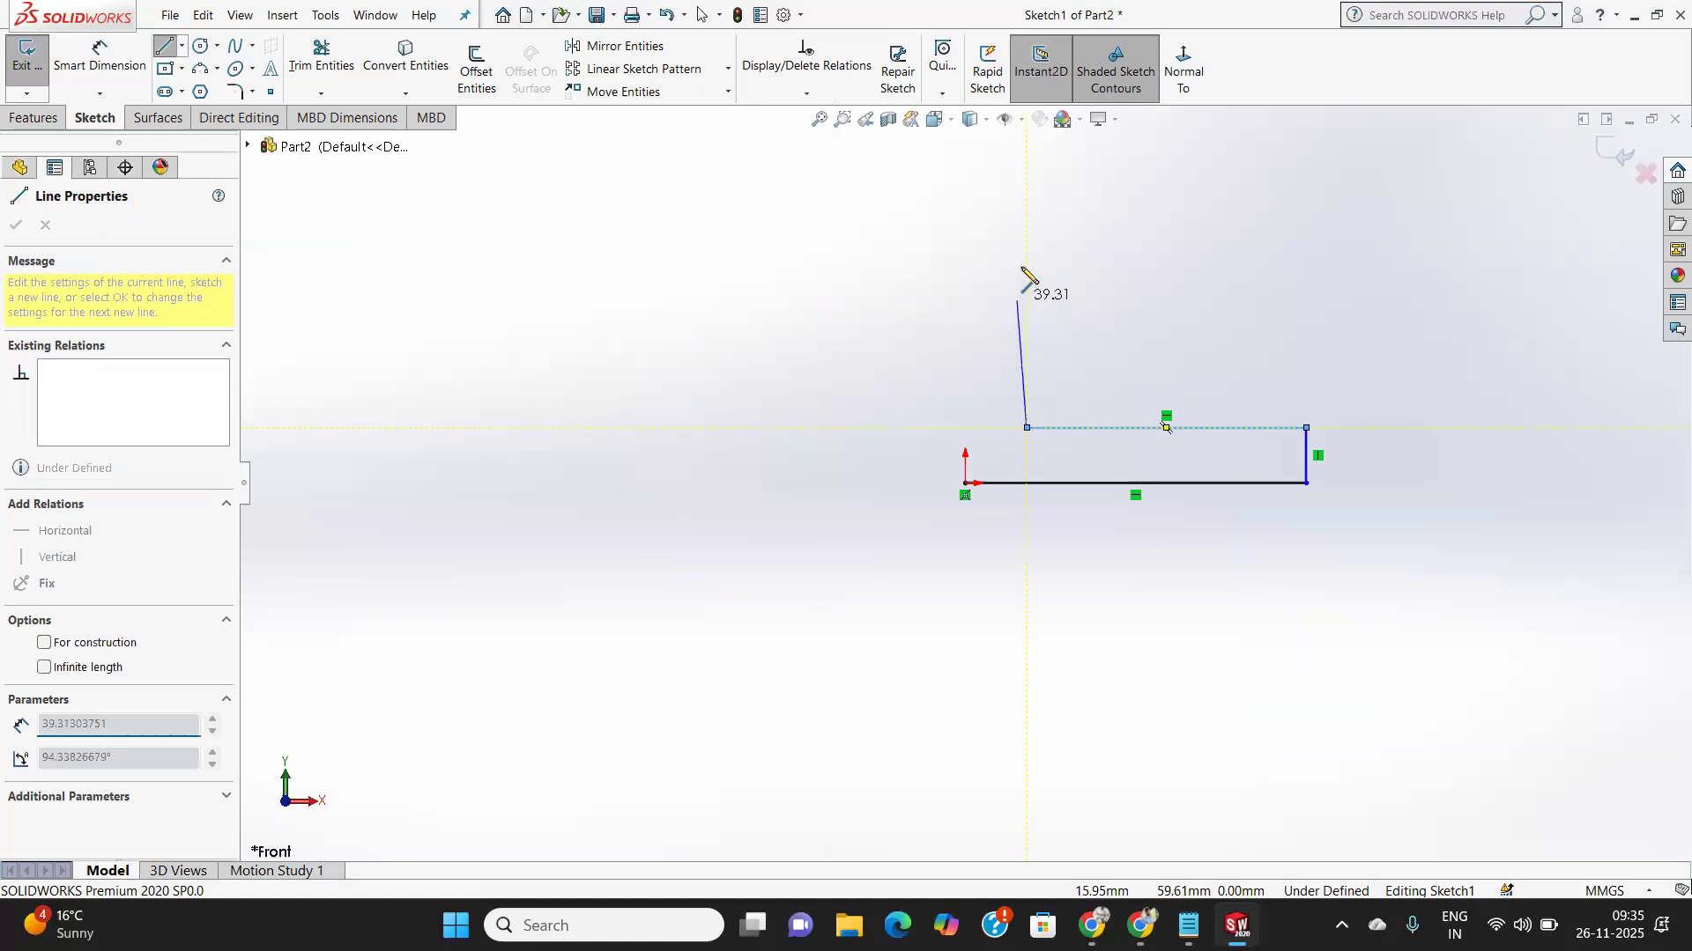
{"action": "left_click", "coordinate": [1027, 180]}
{"action": "left_click", "coordinate": [965, 180]}
{"action": "left_click", "coordinate": [965, 482]}
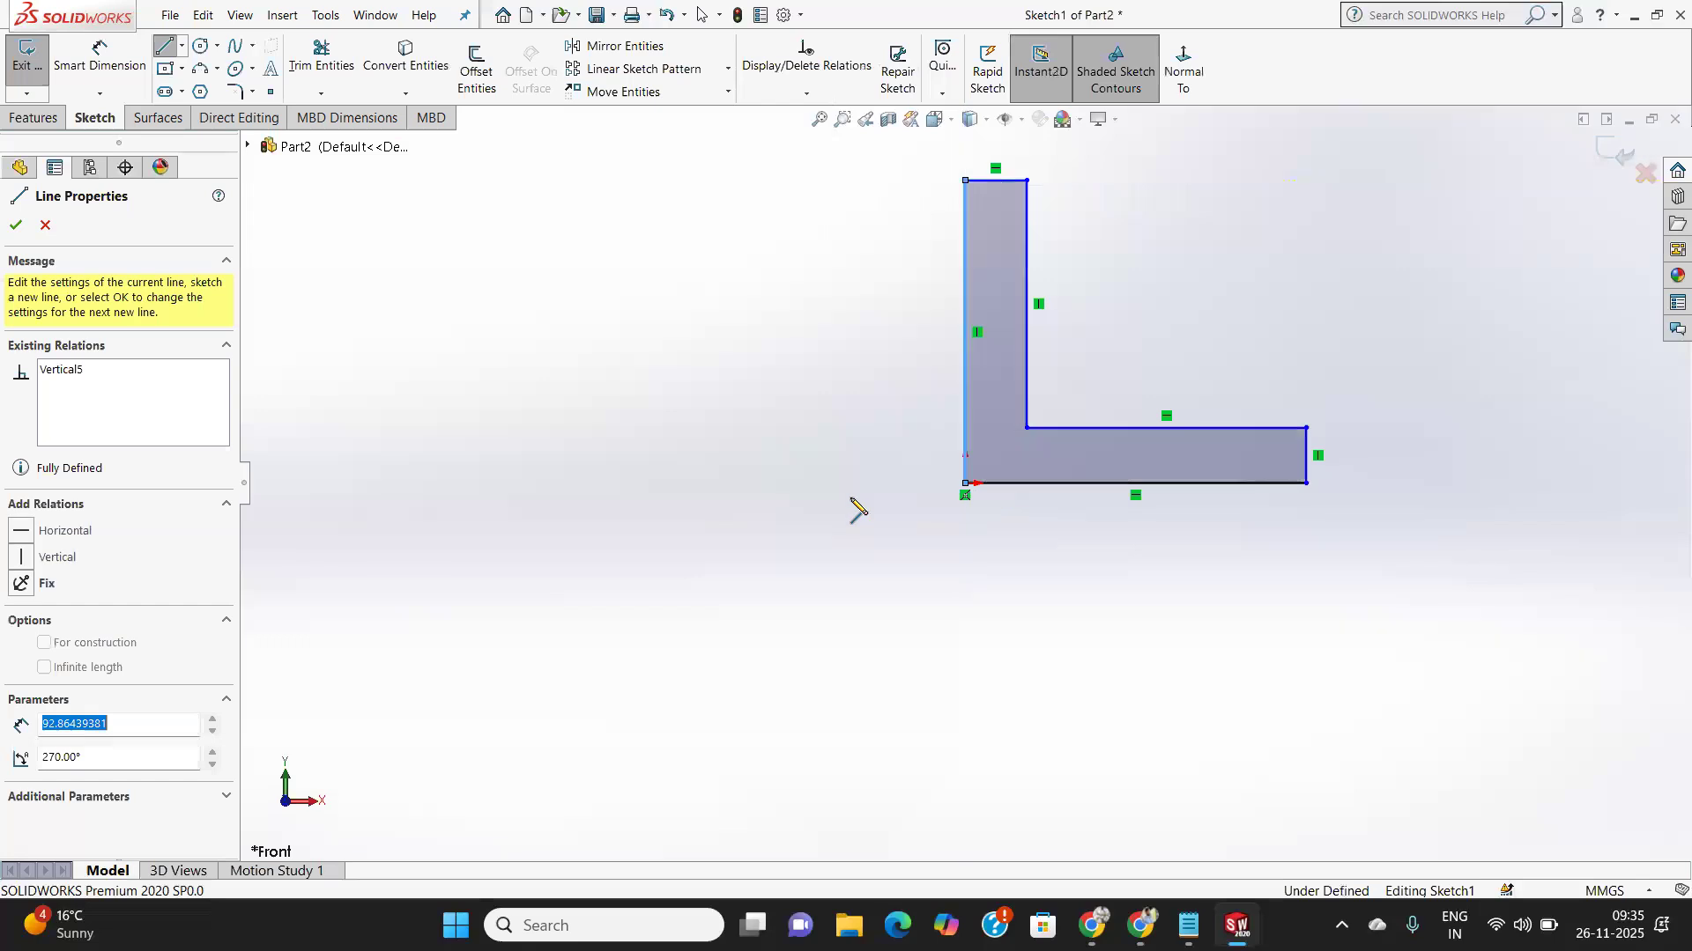
Dimension the L profile's outer vertical edge as 50 mm and its bottom edge as 60 mm.
{"action": "left_click", "coordinate": [81, 53]}
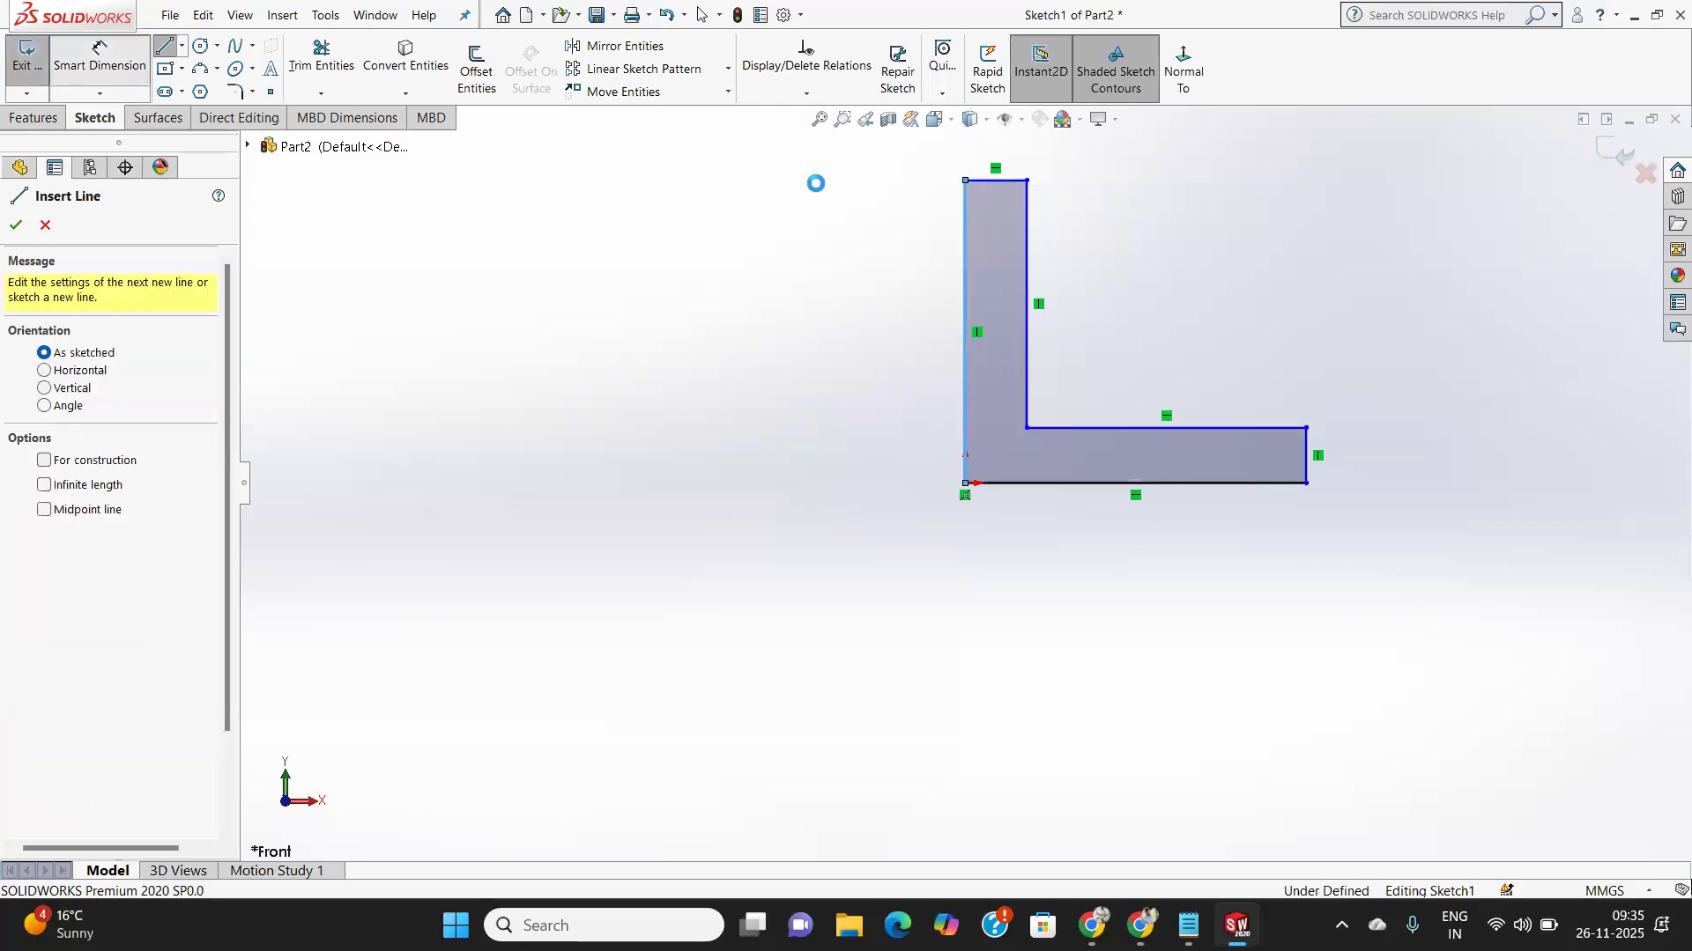
{"action": "left_click", "coordinate": [966, 286]}
{"action": "left_click", "coordinate": [869, 281]}
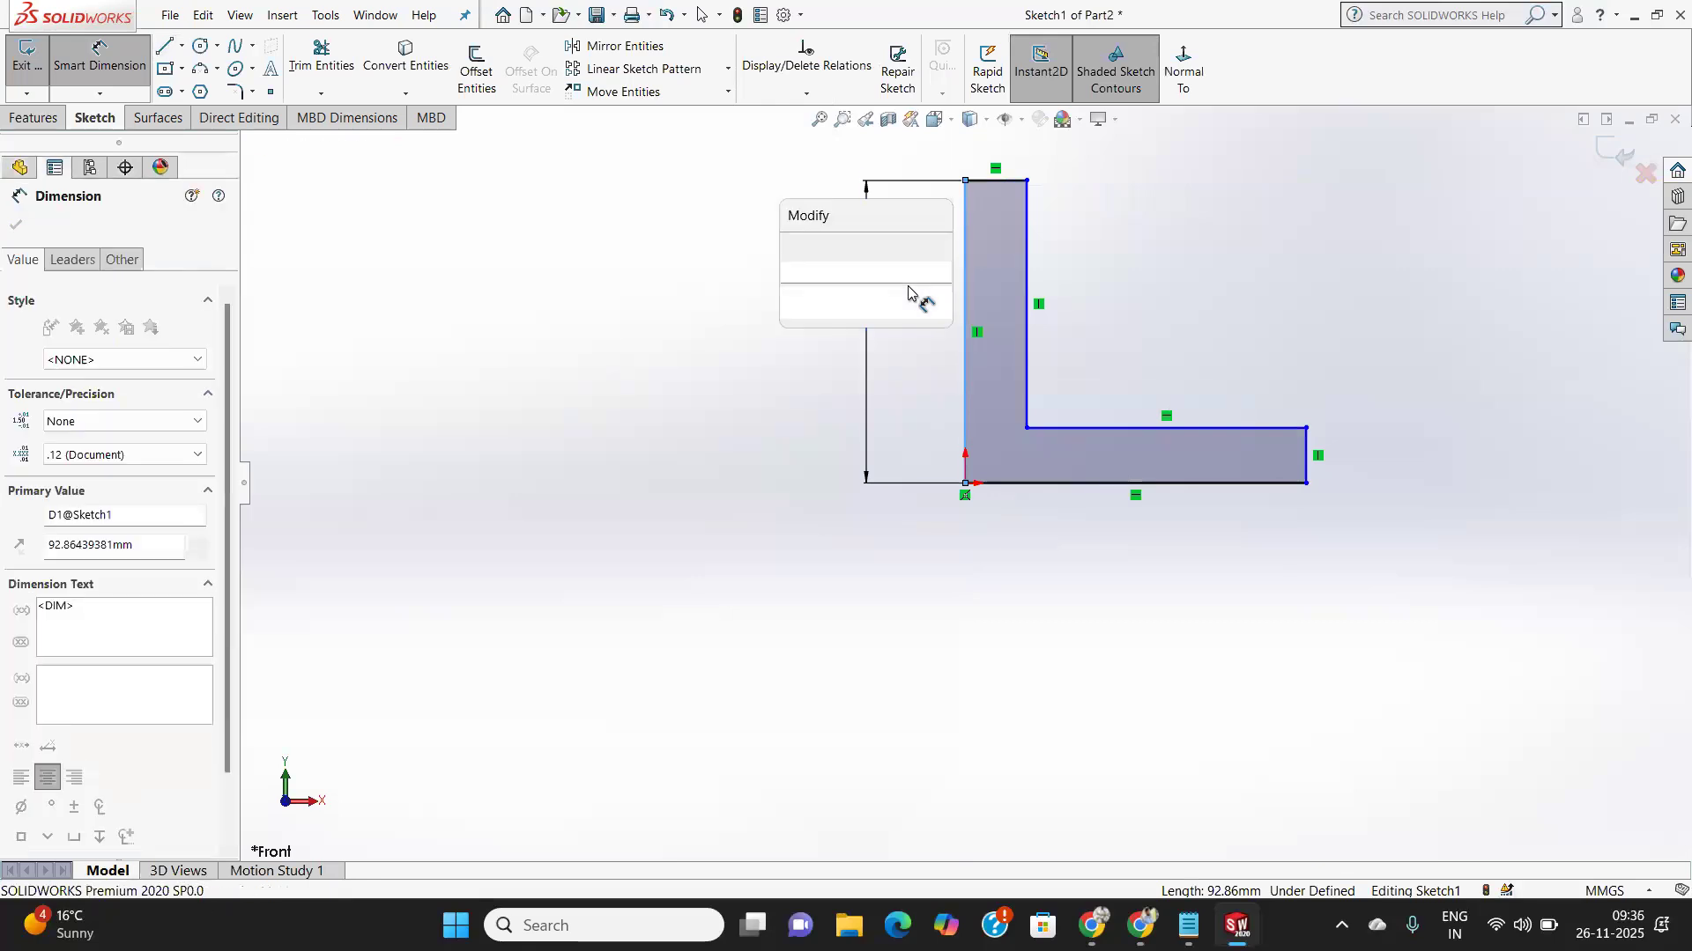
{"action": "type", "text": "50"}
{"action": "key", "text": "Return"}
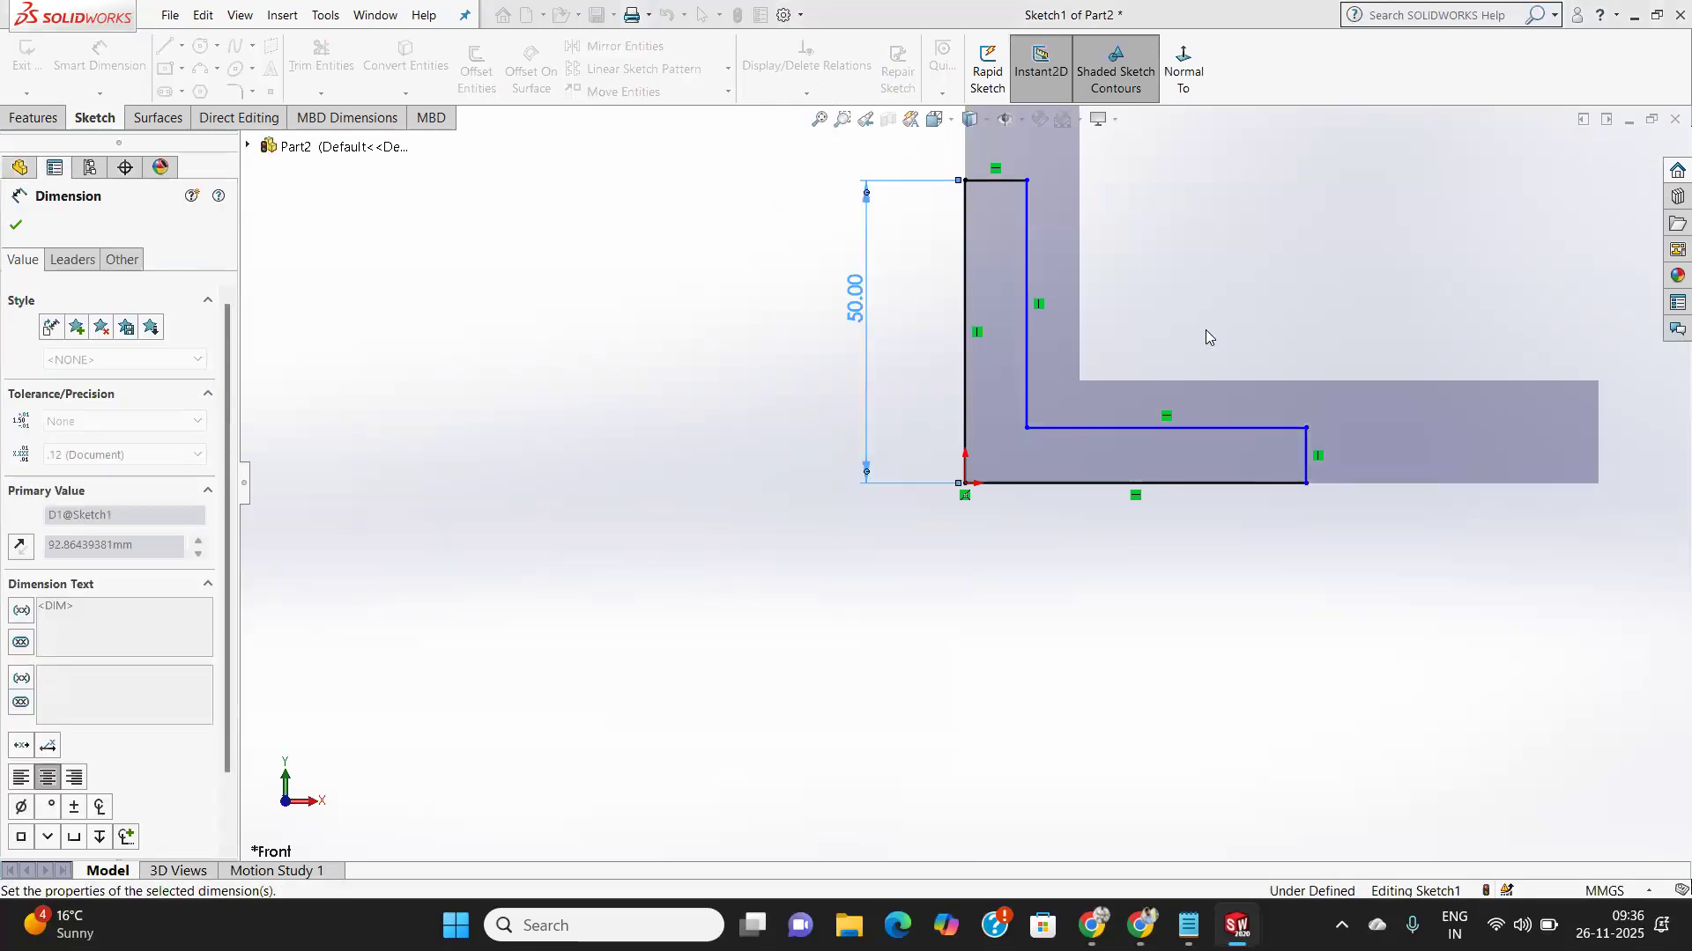
{"action": "left_click", "coordinate": [1181, 573]}
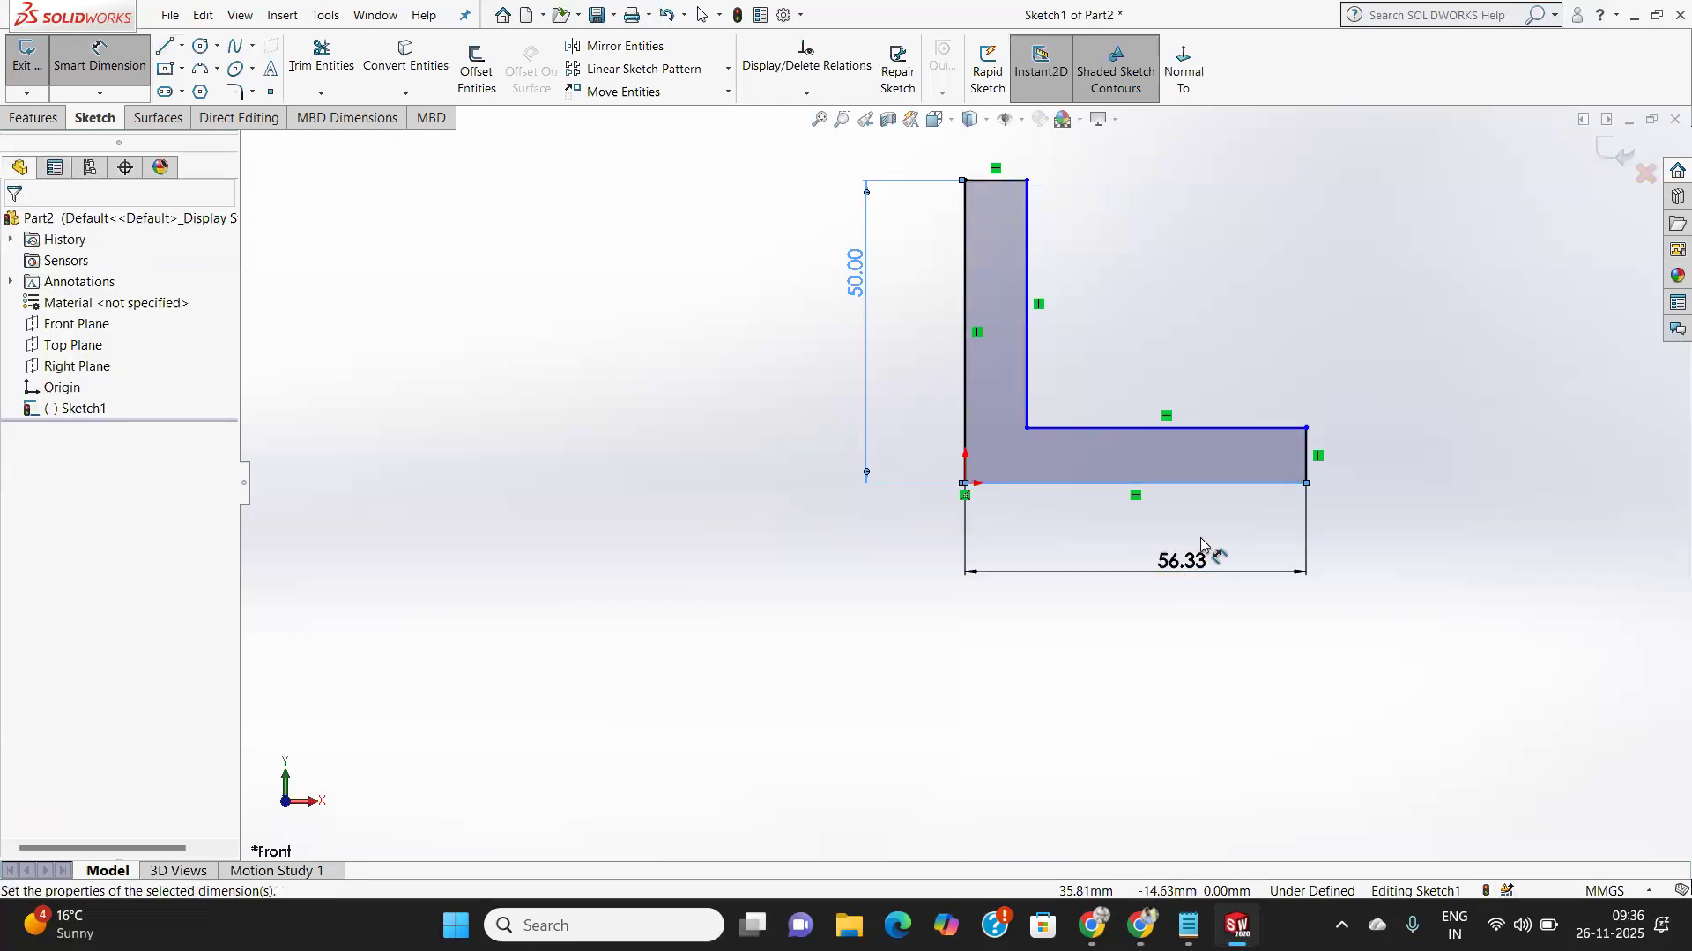
{"action": "key", "text": "Return"}
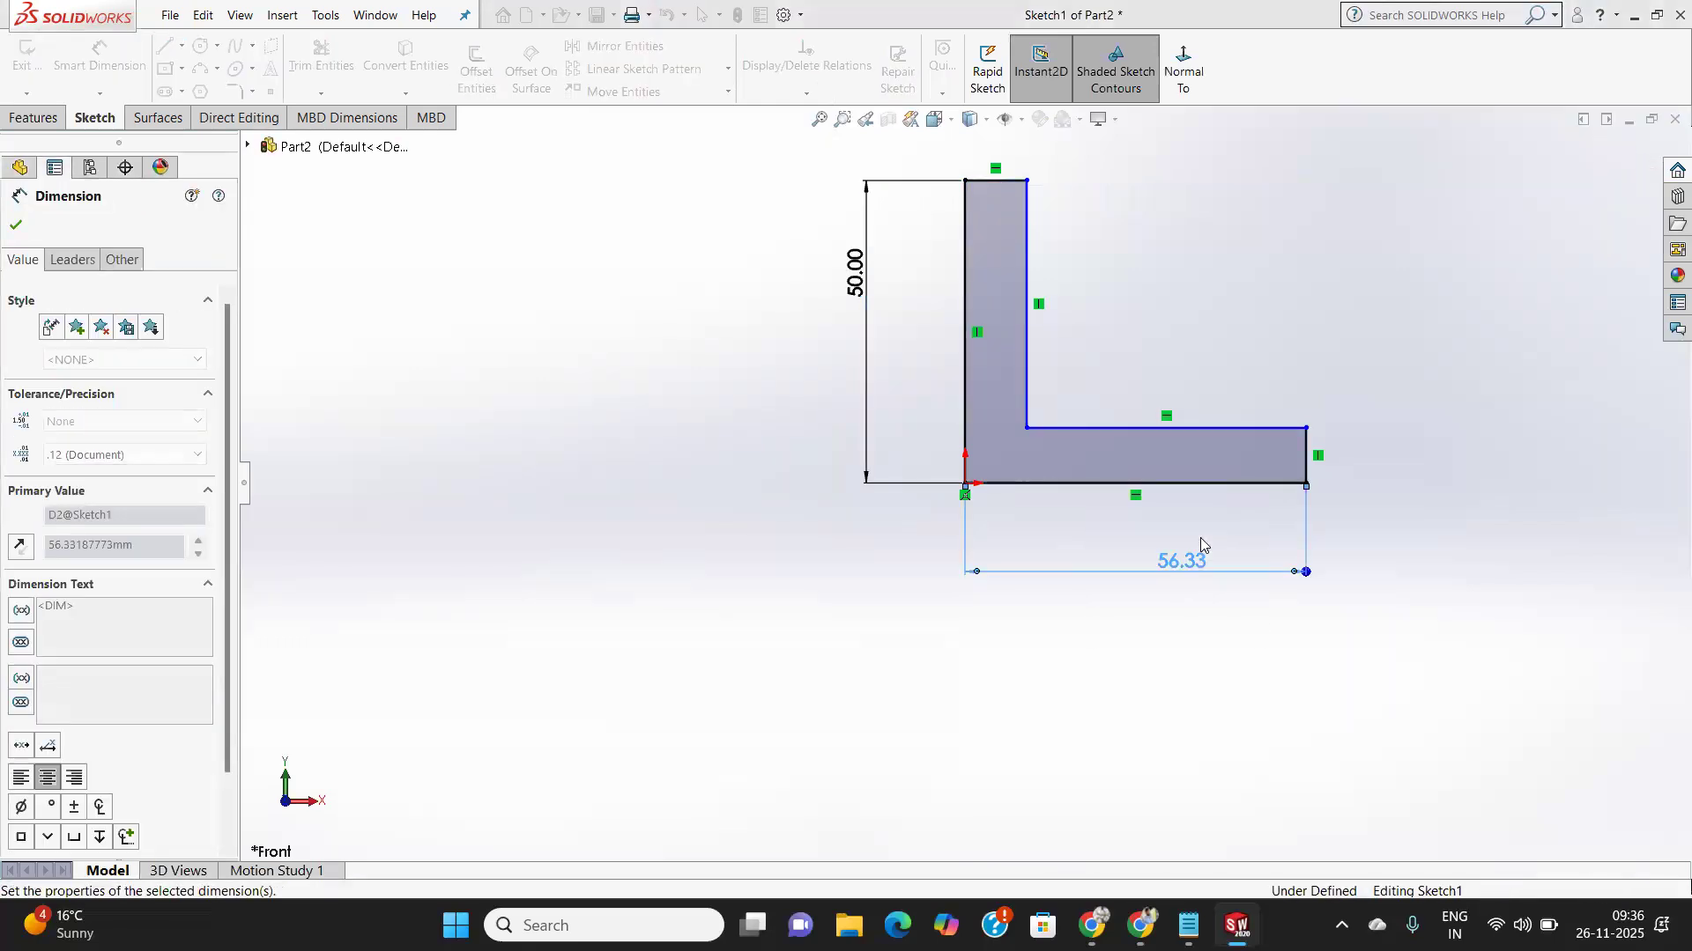
Try to dimension the thickness of the horizontal leg at its free end.
{"action": "left_click", "coordinate": [1366, 454]}
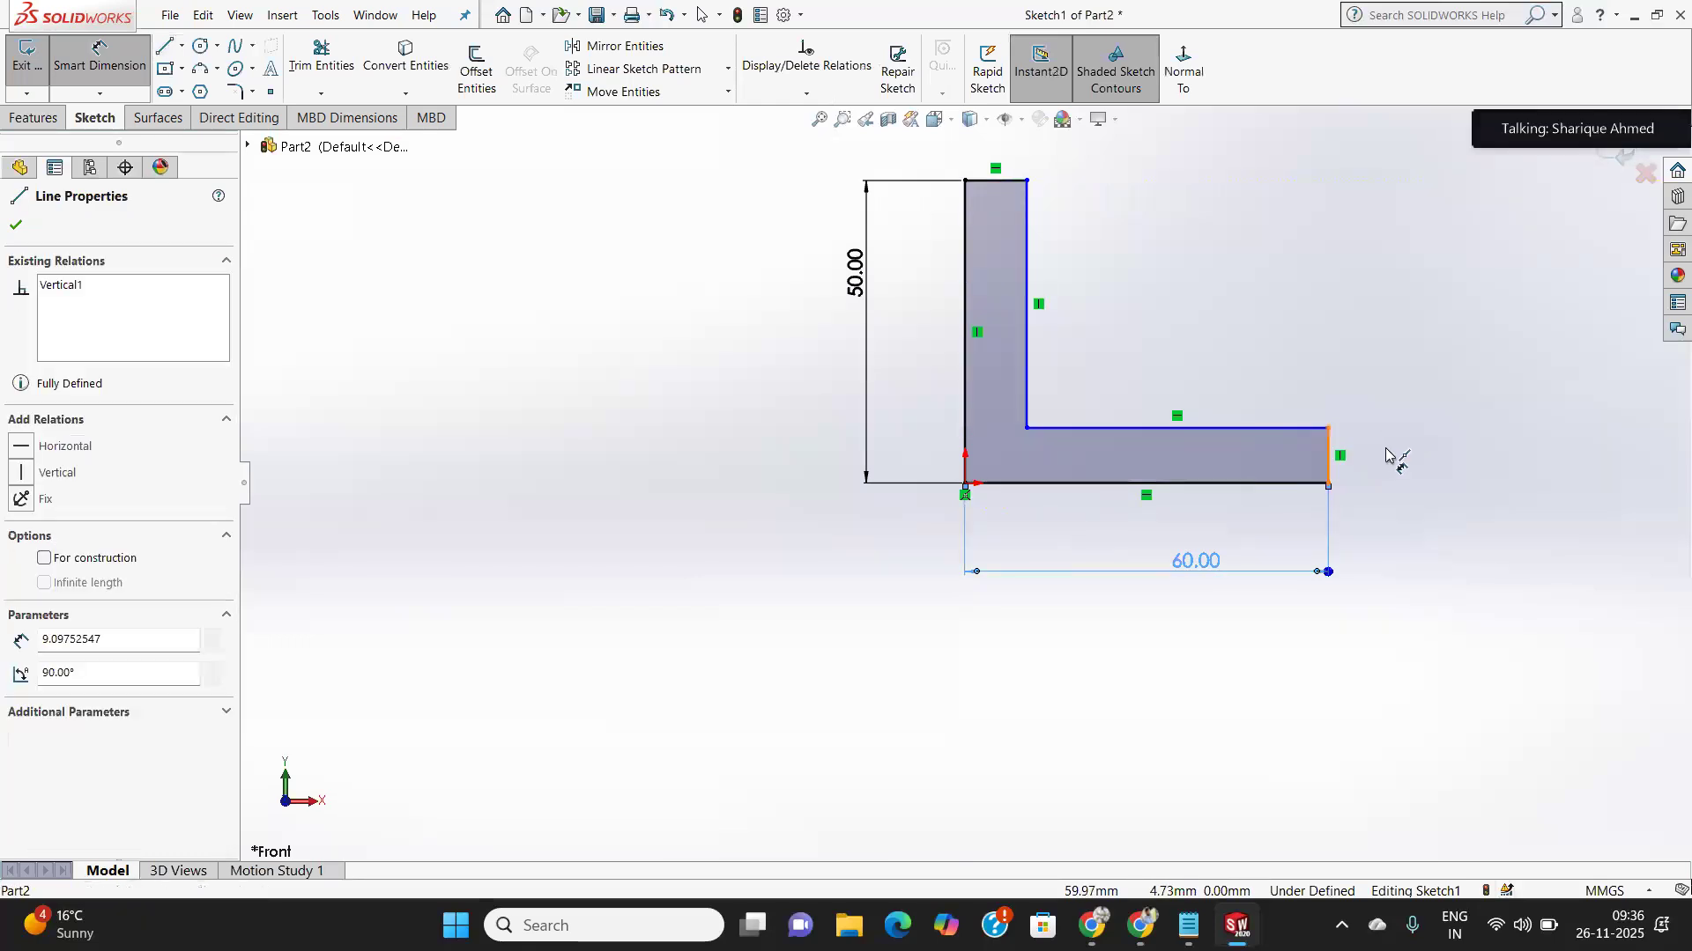
{"action": "left_click", "coordinate": [1329, 480]}
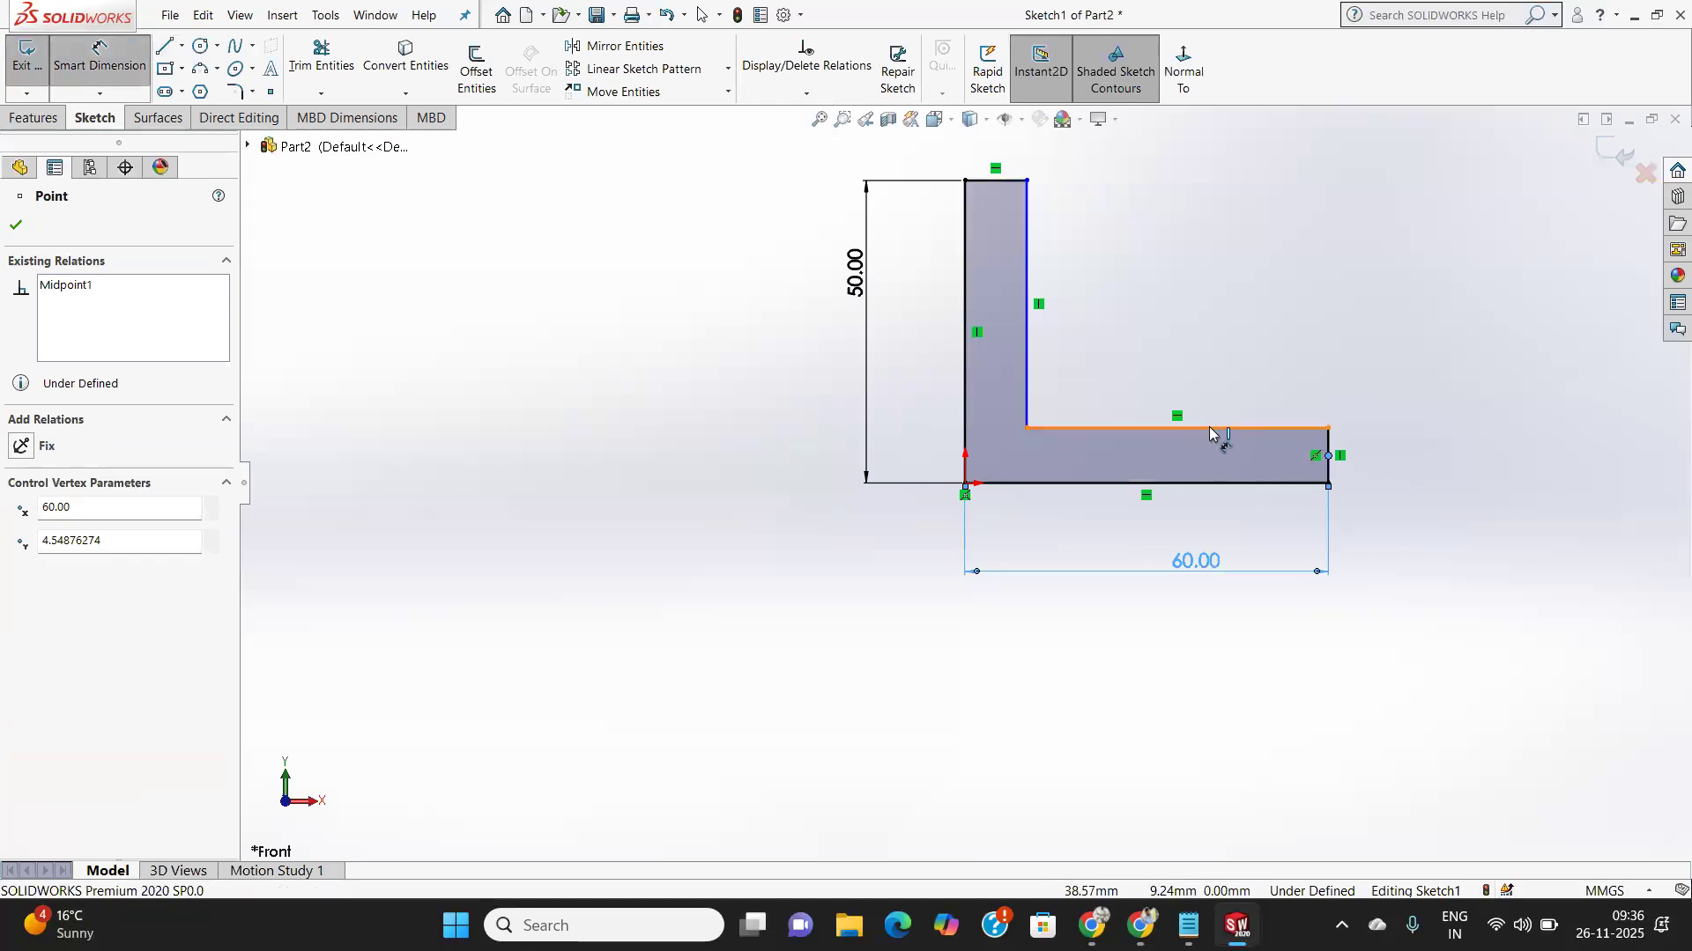
{"action": "scroll", "coordinate": [1277, 423], "scroll_direction": "up", "scroll_amount": 2}
{"action": "left_click", "coordinate": [1349, 467]}
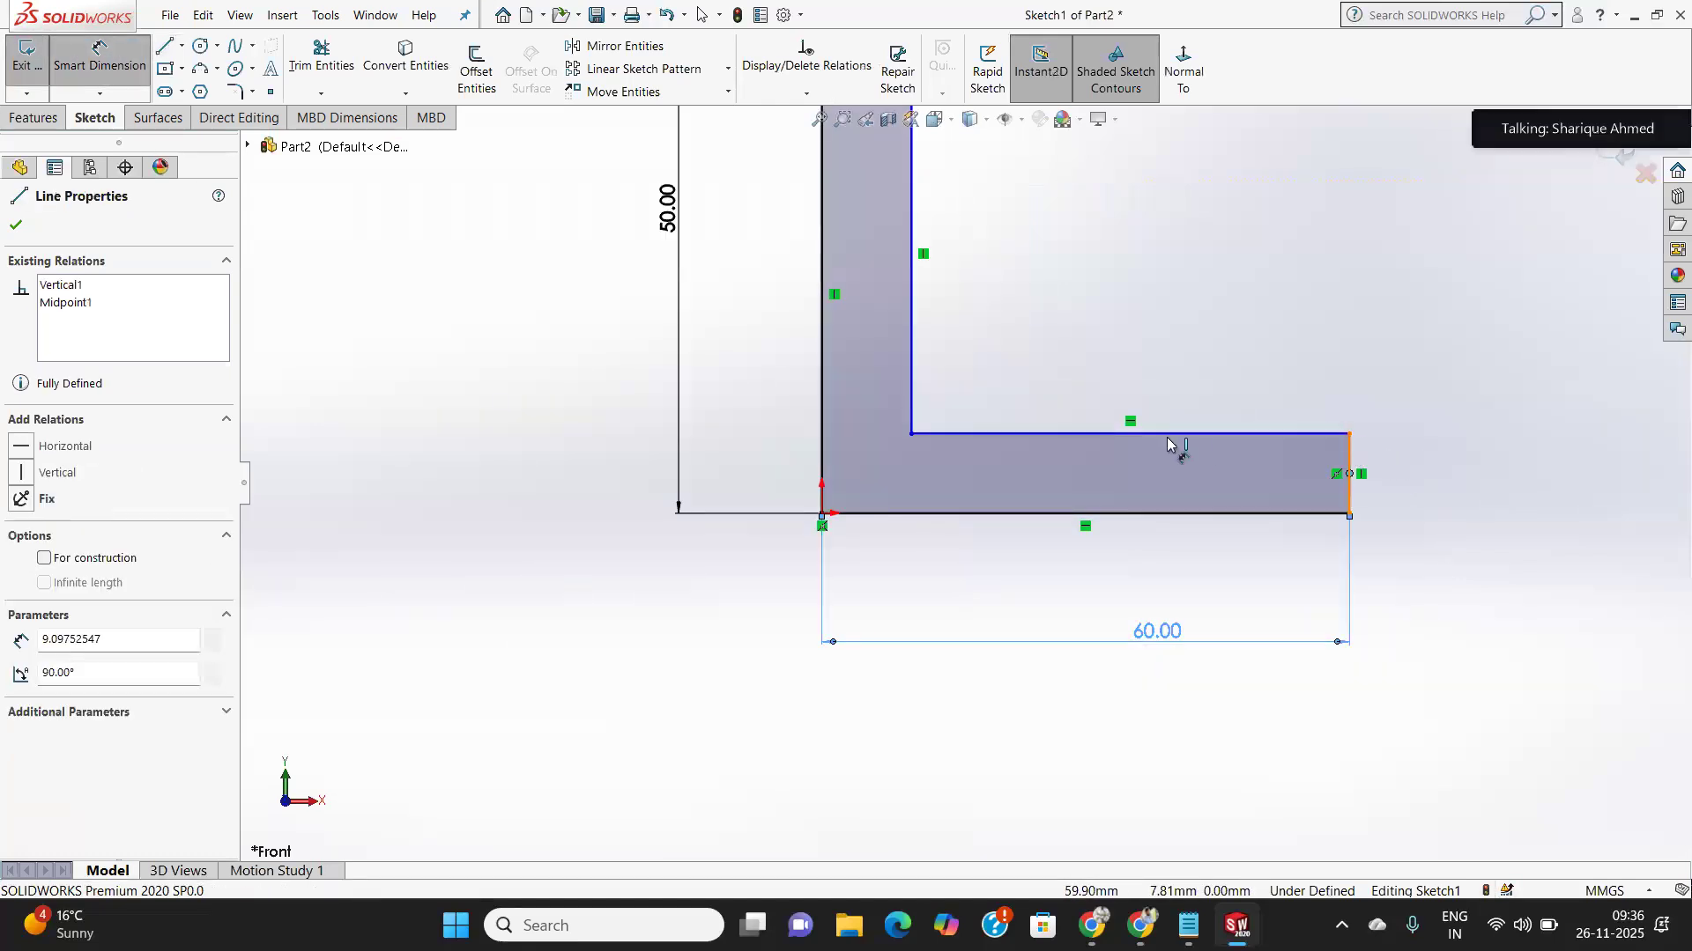
{"action": "scroll", "coordinate": [970, 426], "scroll_direction": "up", "scroll_amount": 2}
{"action": "scroll", "coordinate": [895, 200], "scroll_direction": "down", "scroll_amount": 5}
{"action": "scroll", "coordinate": [934, 370], "scroll_direction": "up", "scroll_amount": 2}
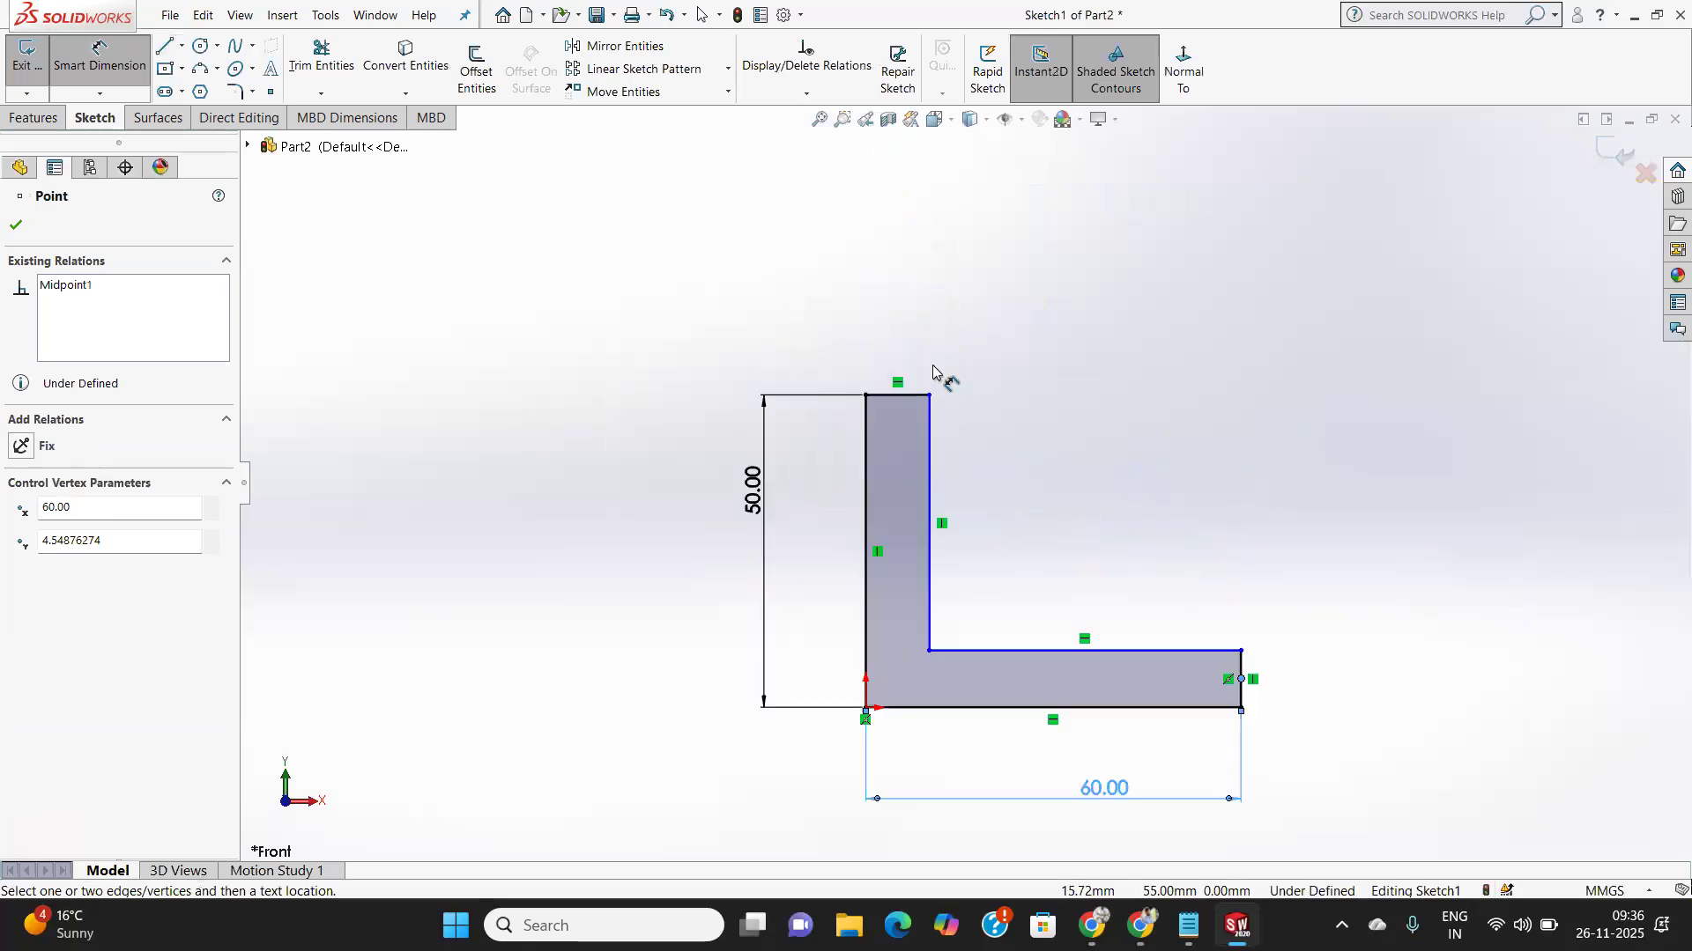
{"action": "left_click", "coordinate": [903, 395]}
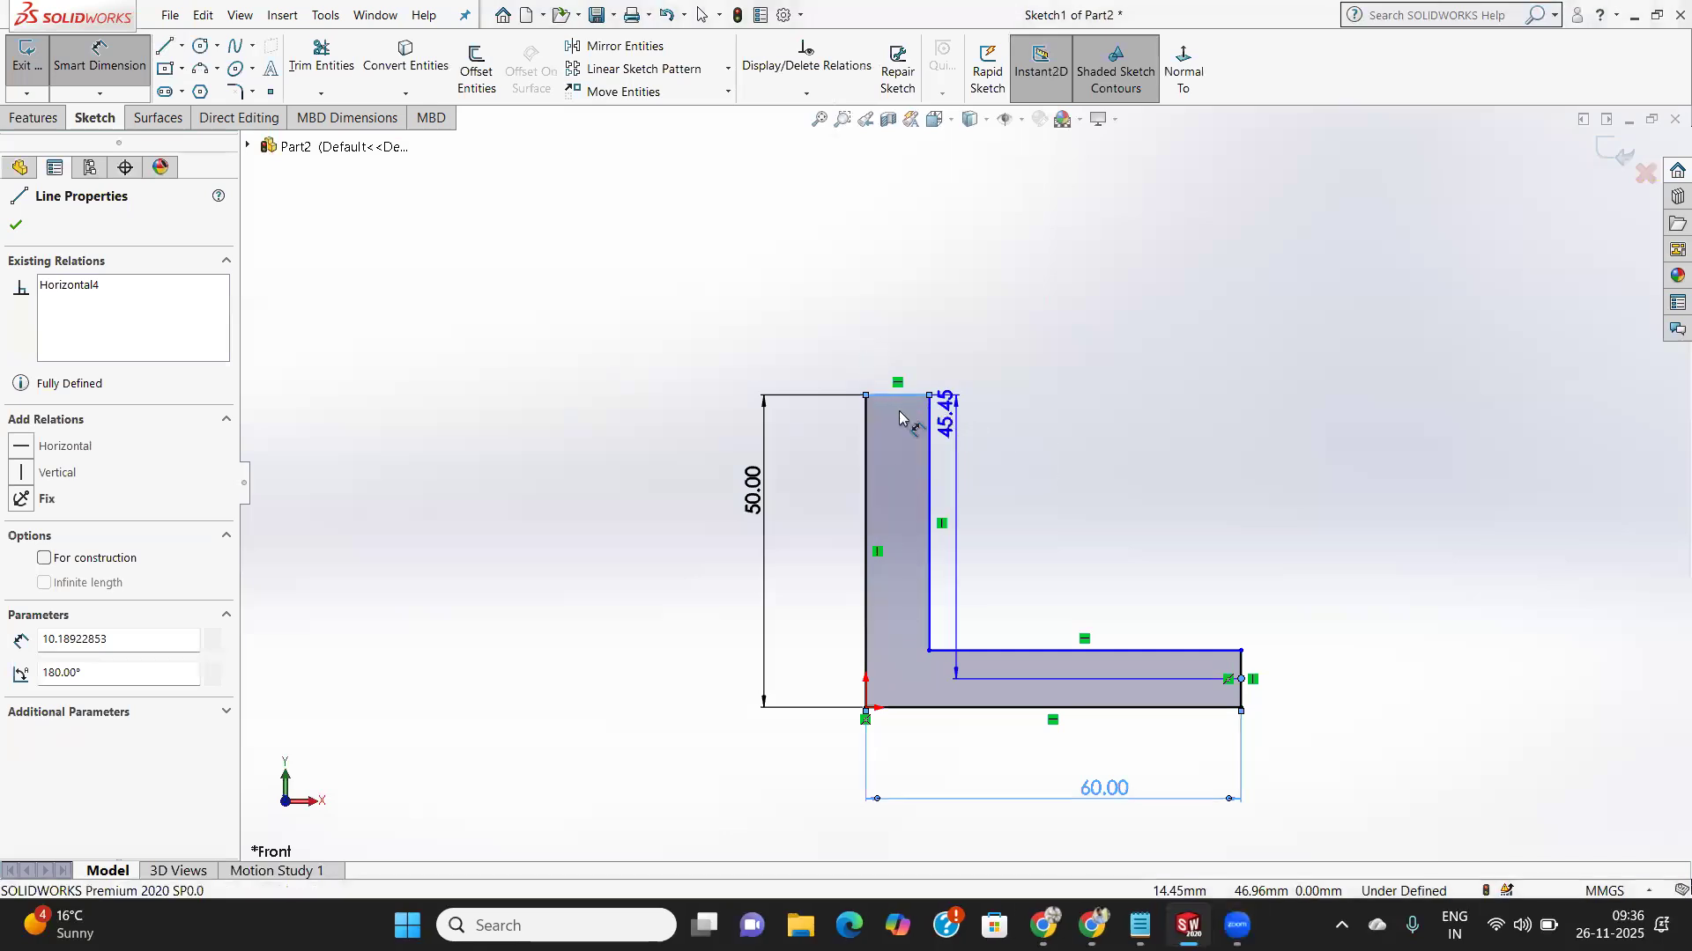
{"action": "key", "text": "Escape"}
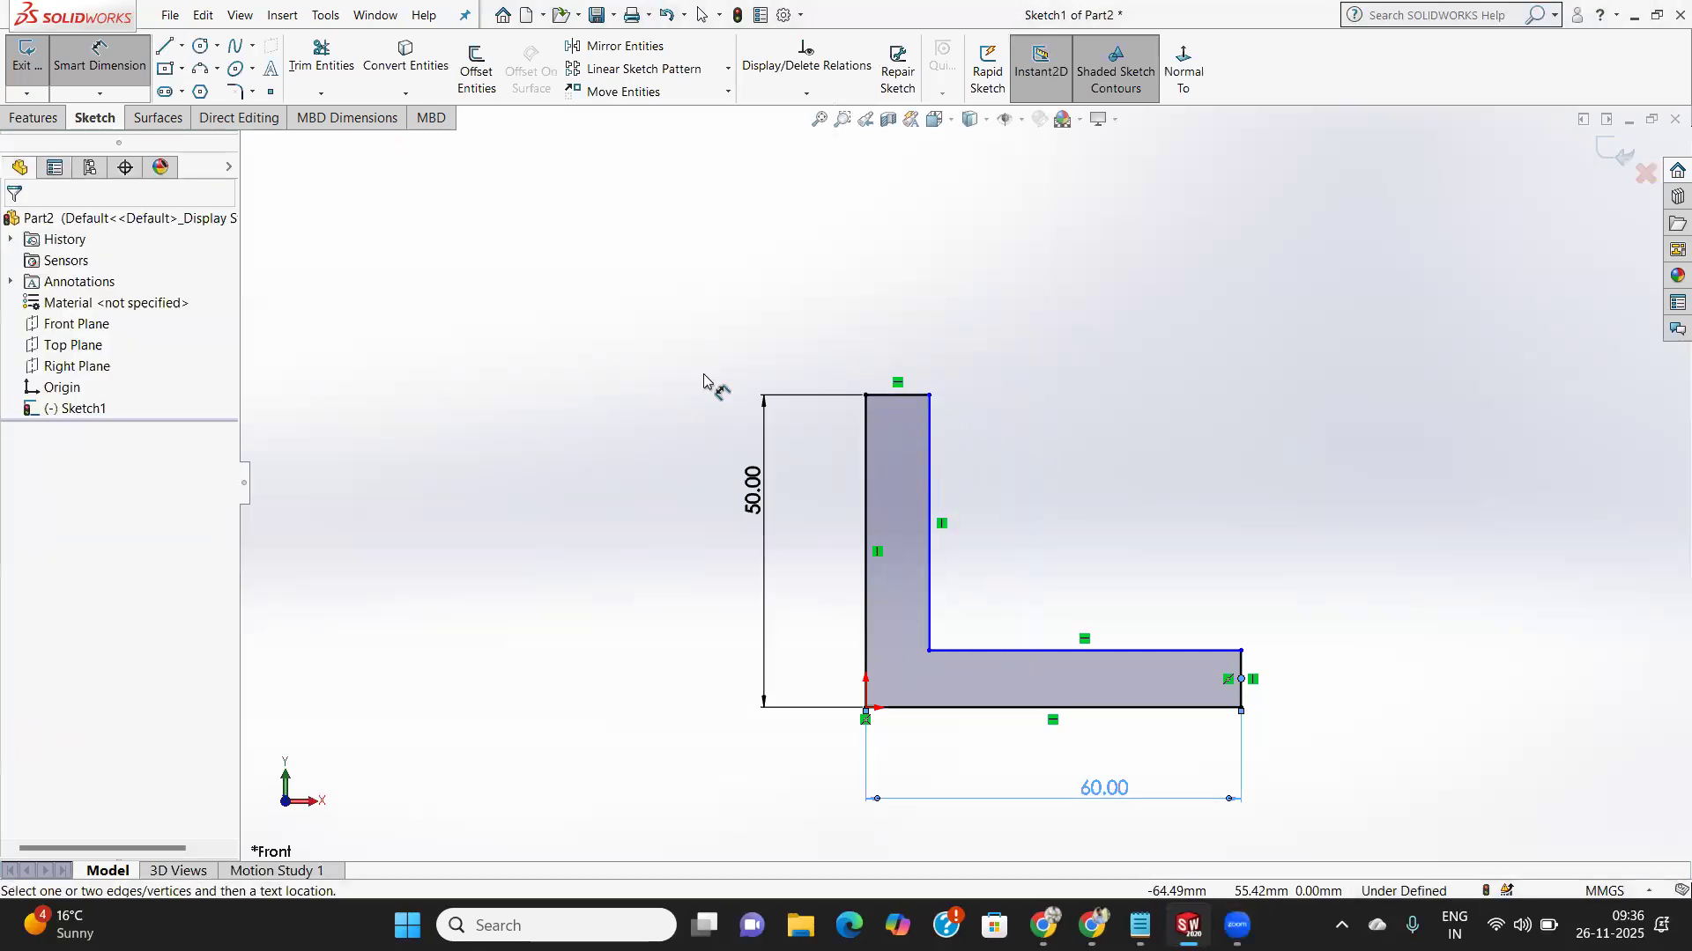
{"action": "left_click", "coordinate": [891, 395]}
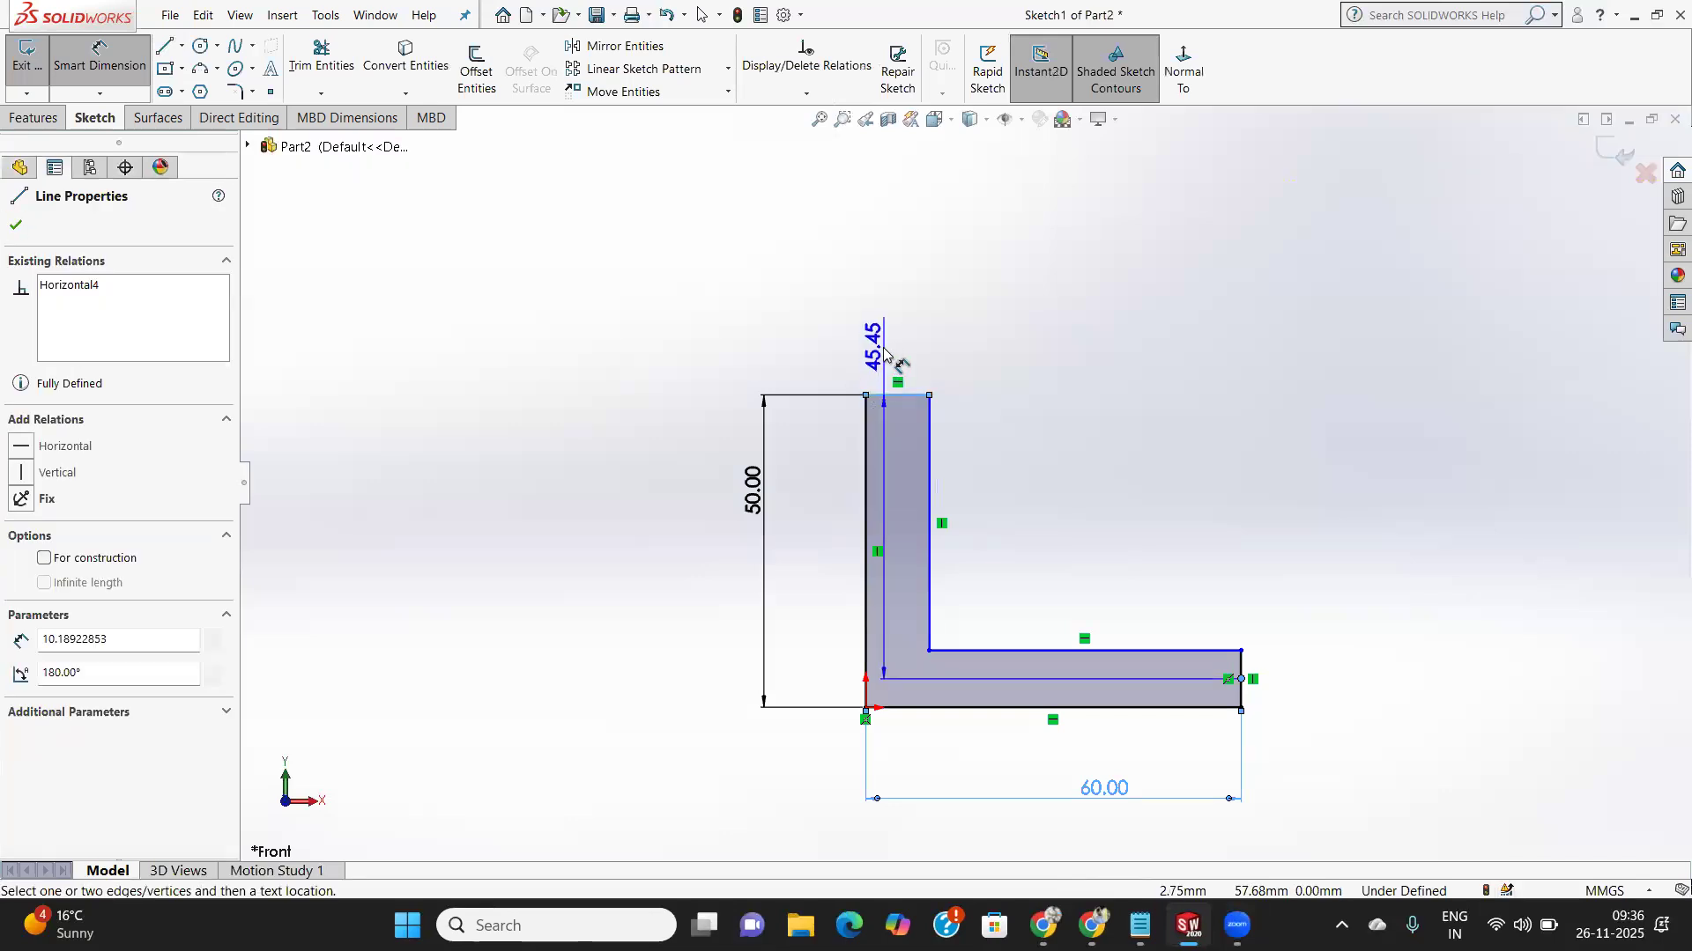
{"action": "key", "text": "Escape"}
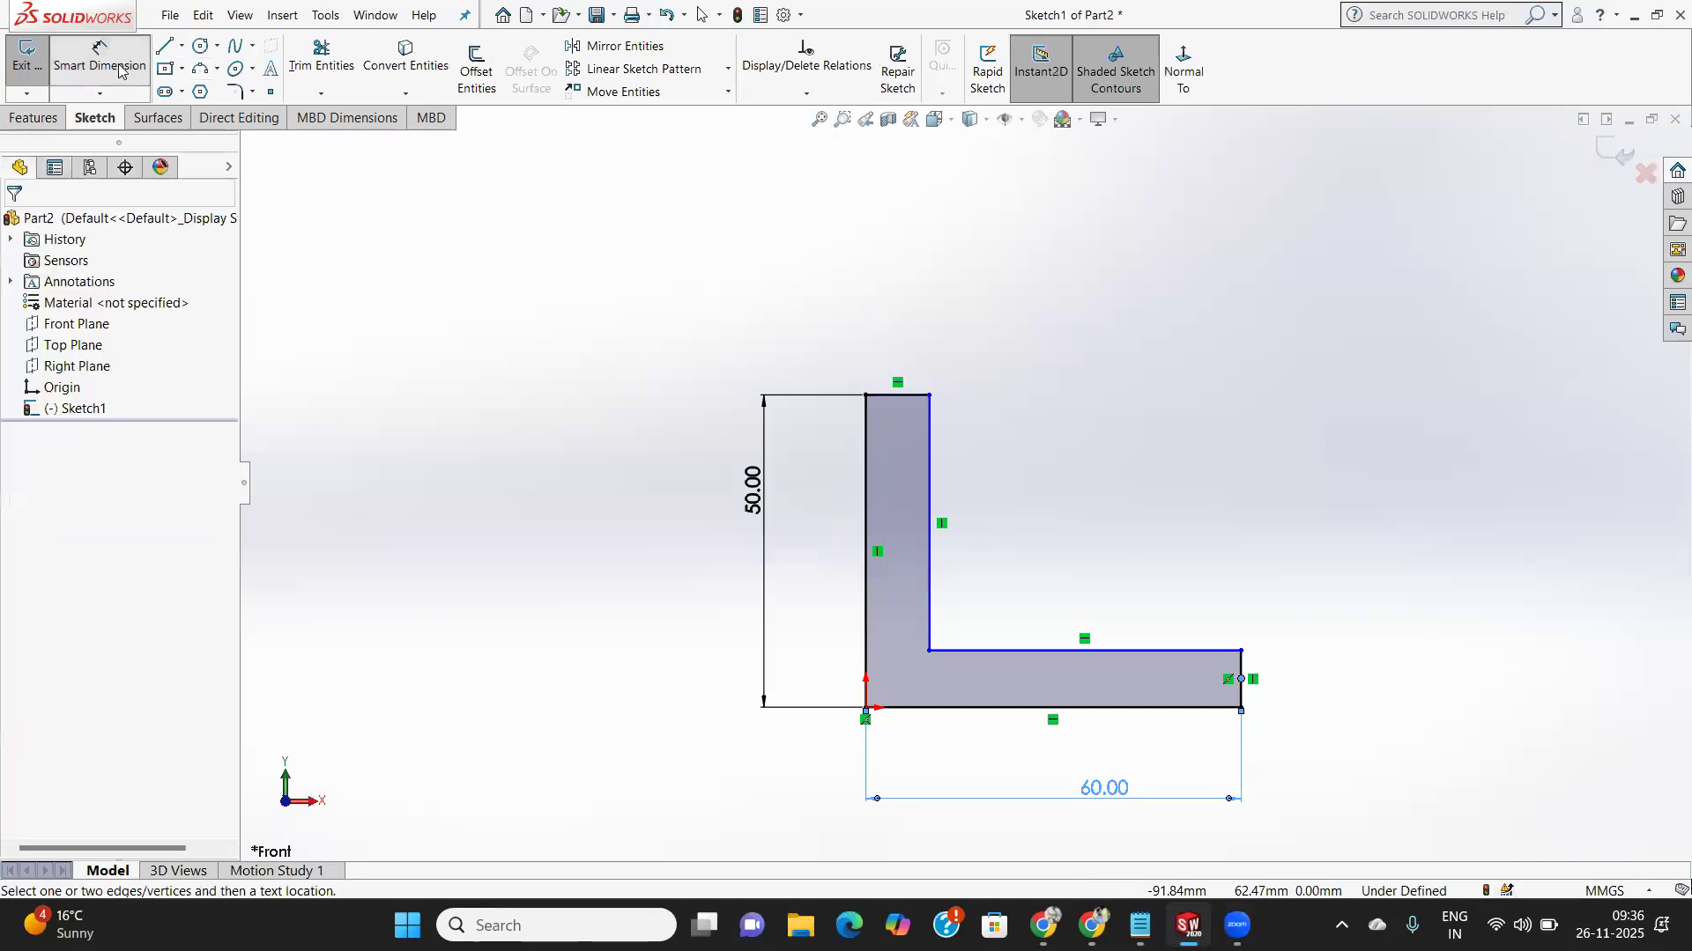
Dimension the top edge of the L profile's vertical leg as 10 mm.
{"action": "left_click", "coordinate": [122, 62]}
{"action": "left_click", "coordinate": [122, 61]}
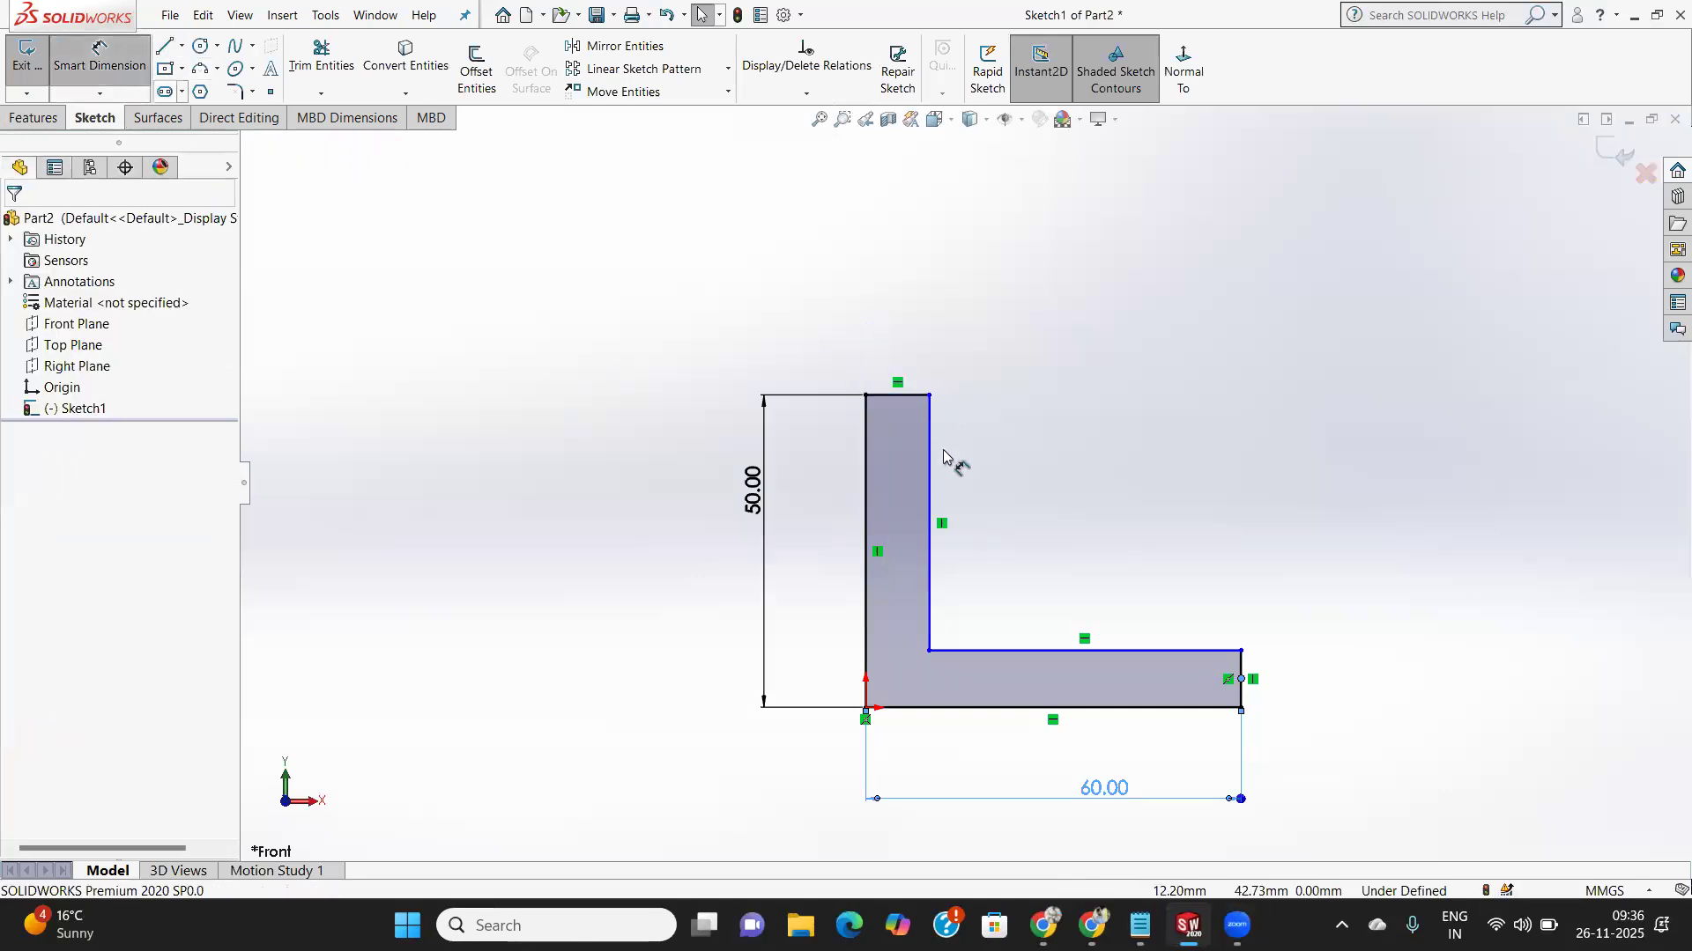
{"action": "left_click", "coordinate": [914, 402]}
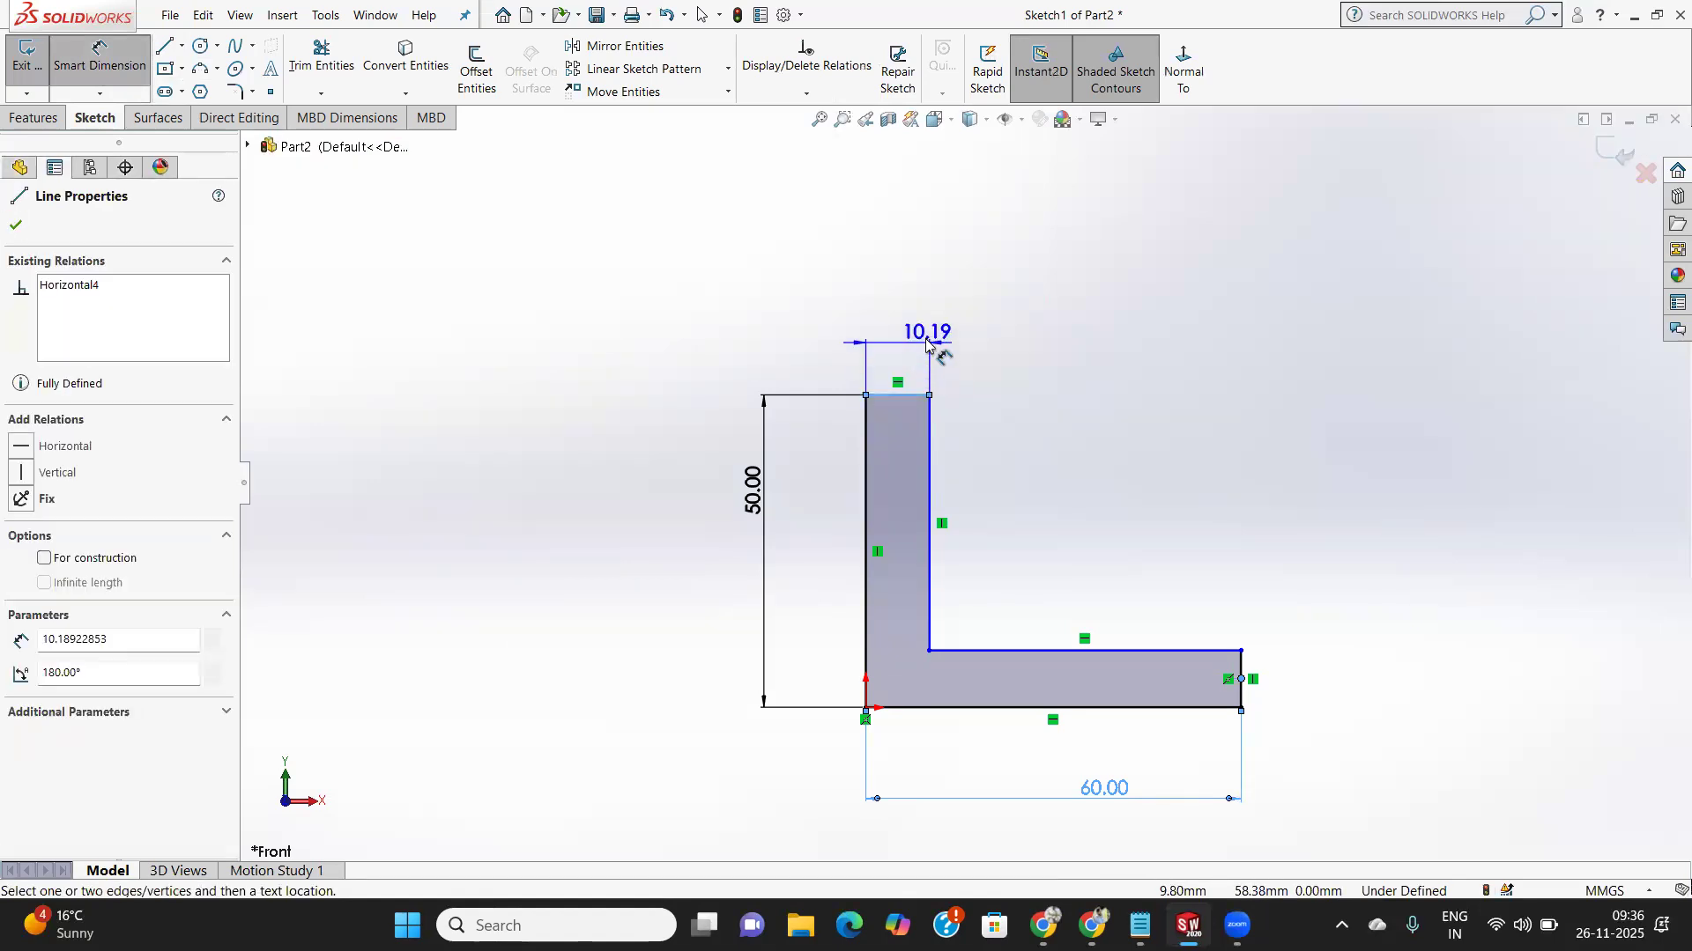
{"action": "left_click", "coordinate": [924, 342]}
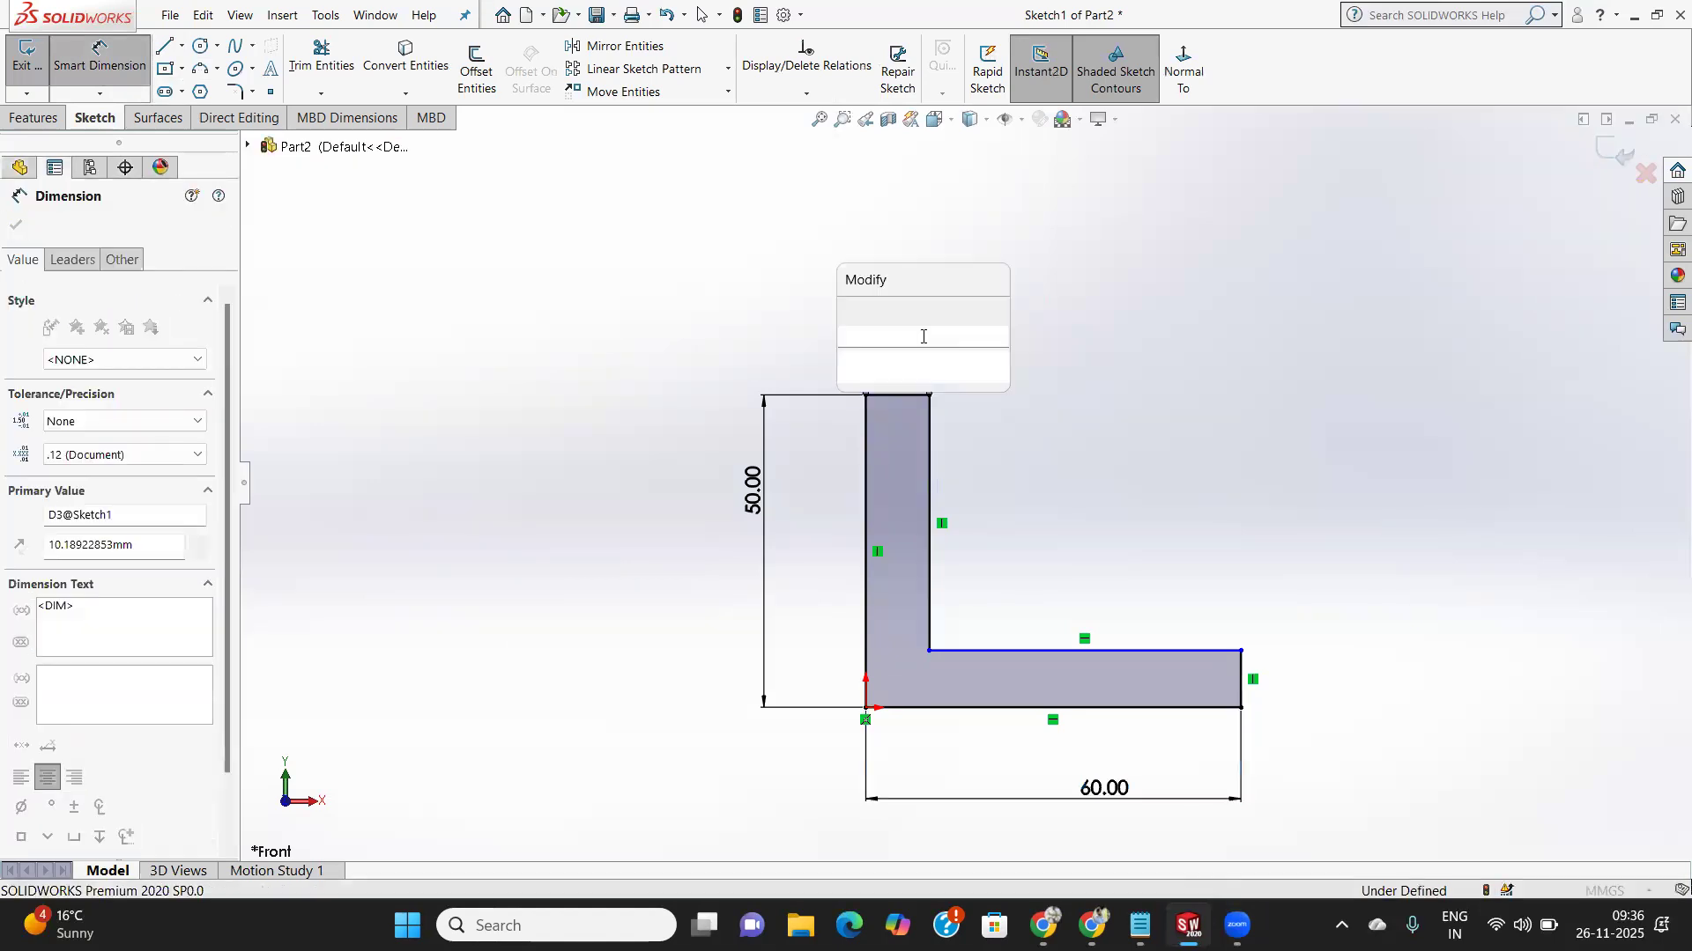
{"action": "type", "text": "10"}
{"action": "key", "text": "Return"}
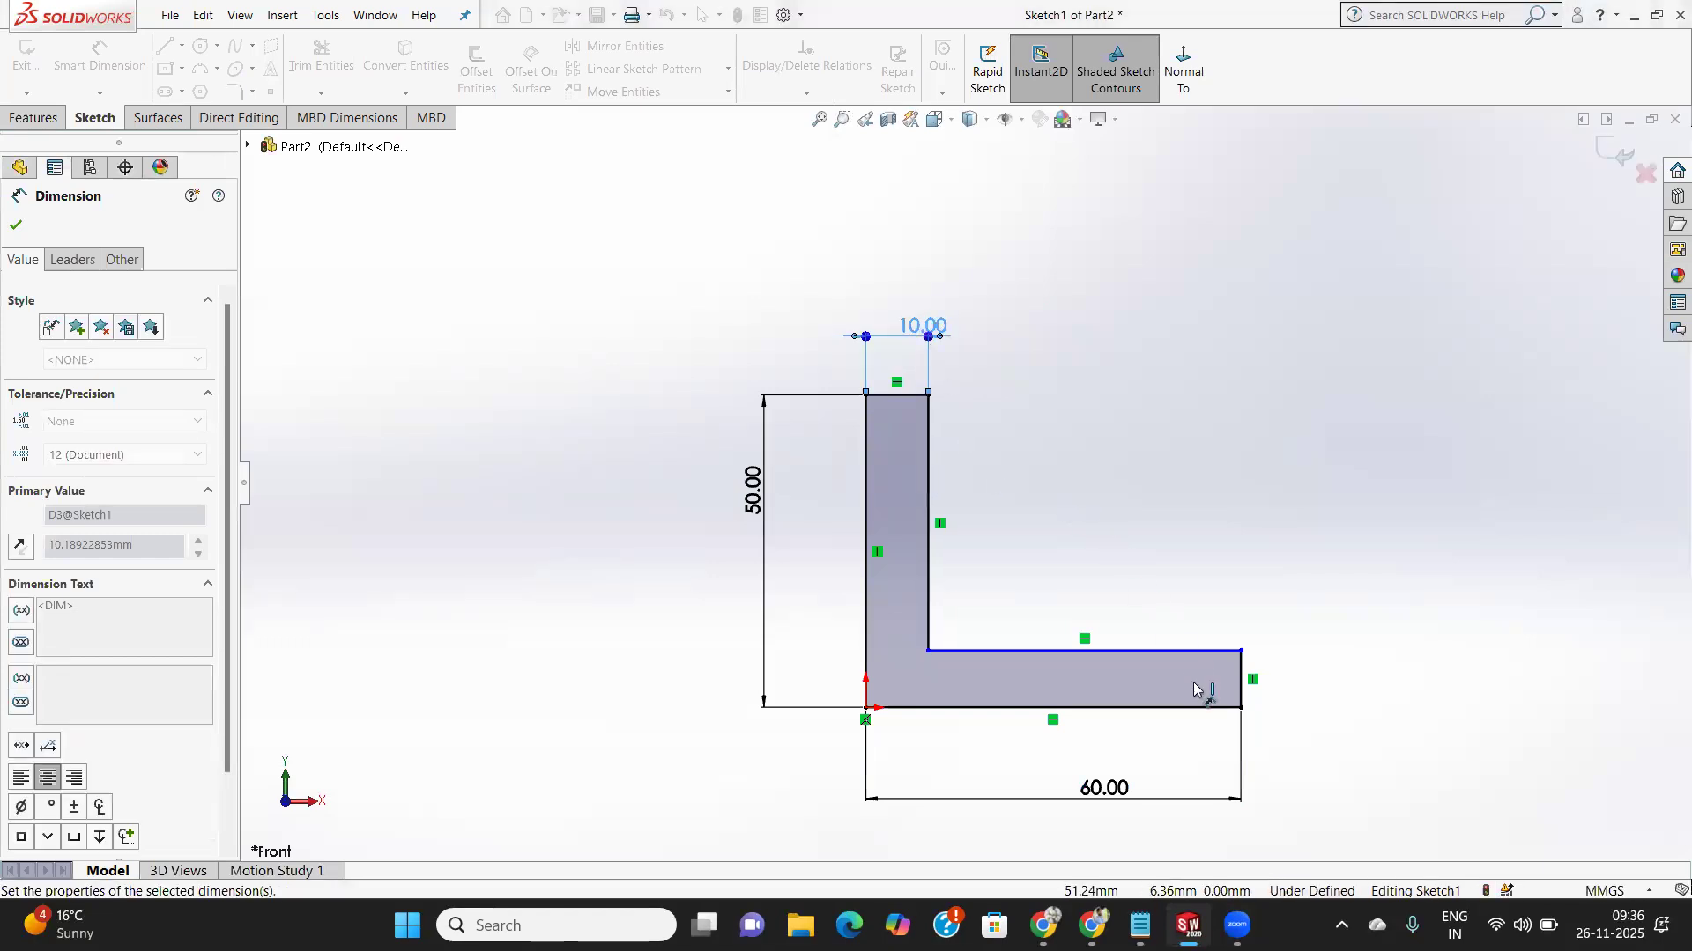
Dimension the free end of the L profile's horizontal leg as 10 mm and exit the sketch.
{"action": "left_click", "coordinate": [1242, 689]}
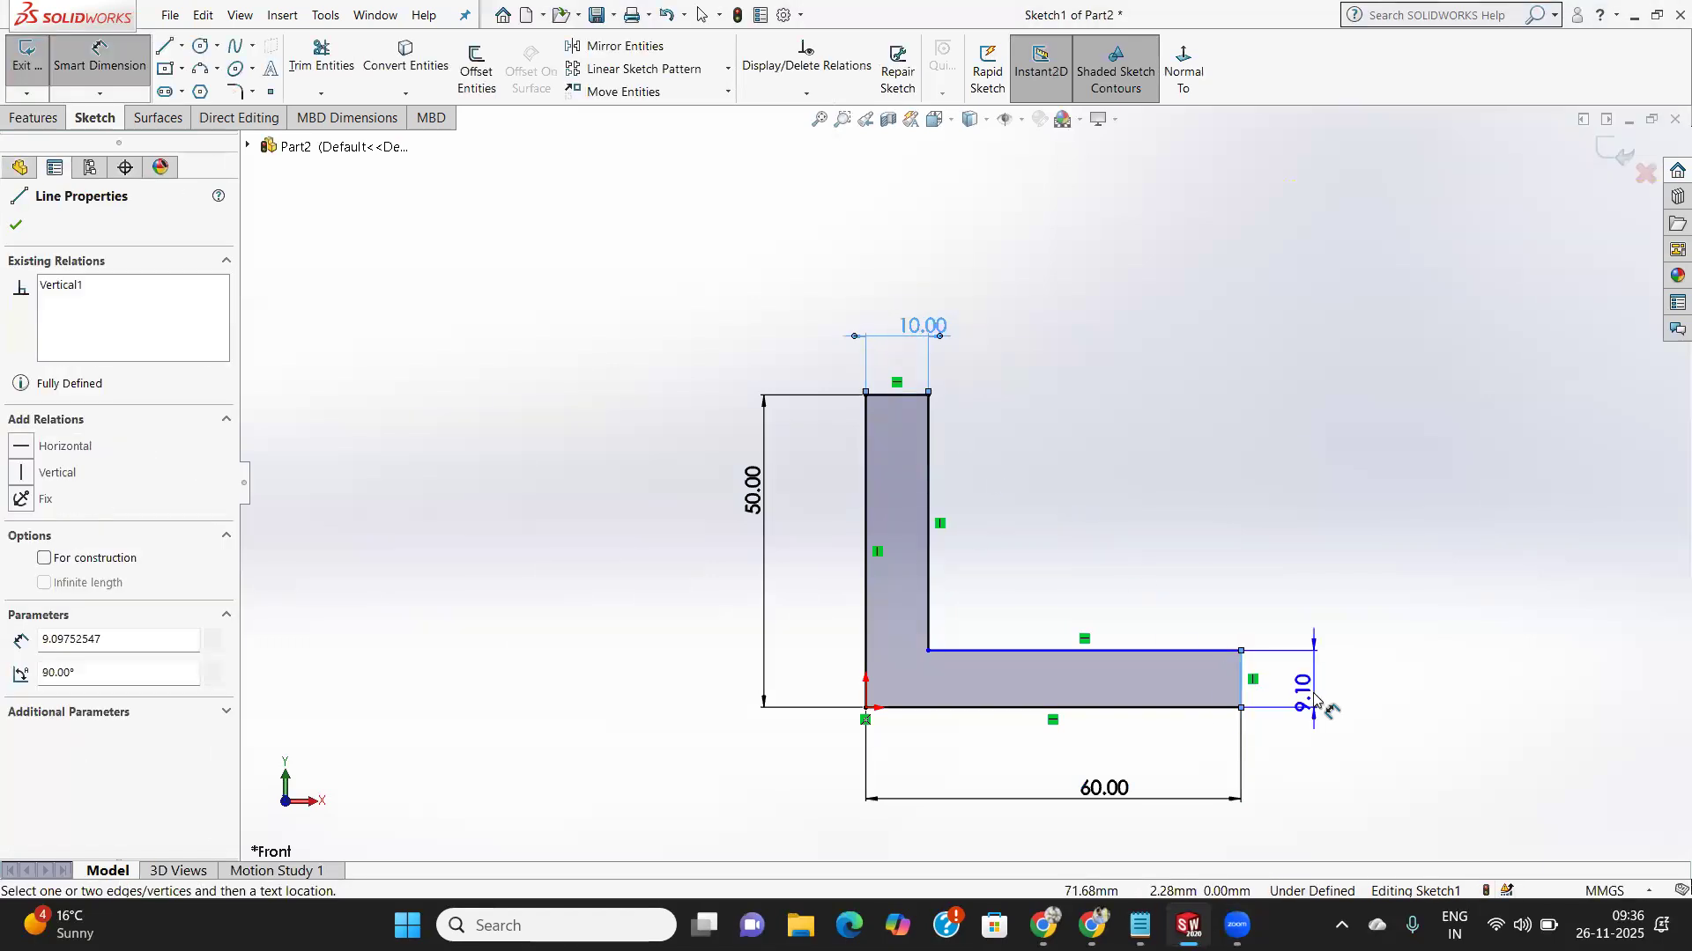
{"action": "left_click", "coordinate": [1311, 690]}
{"action": "left_click", "coordinate": [1316, 699]}
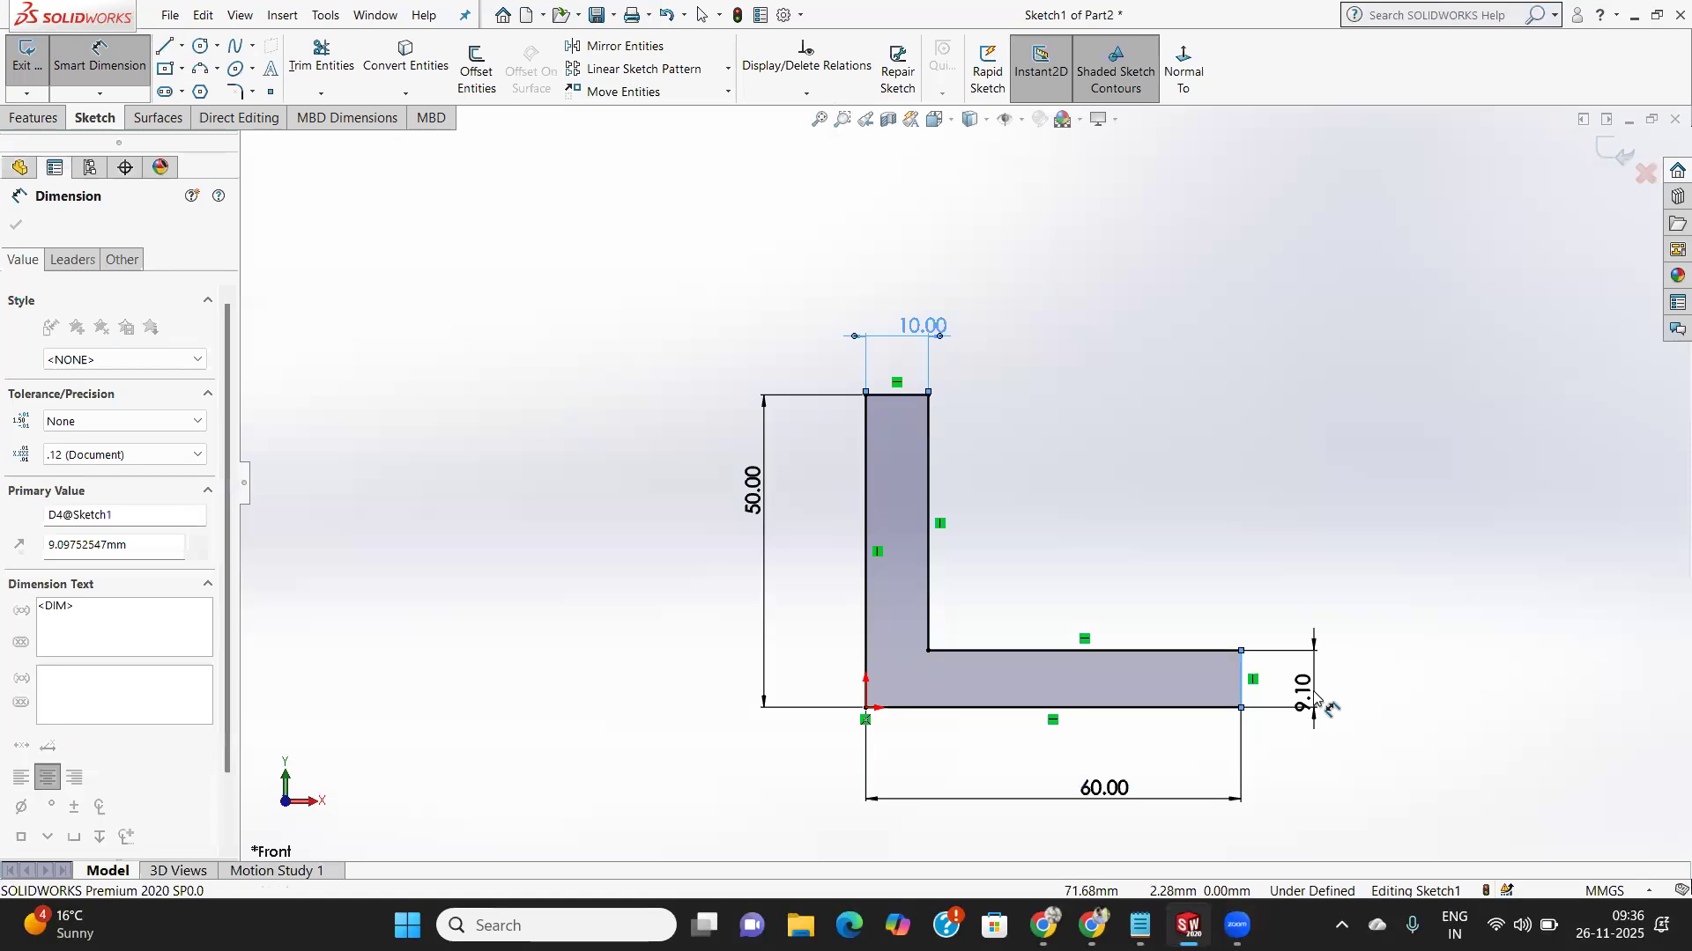
{"action": "type", "text": "10"}
{"action": "key", "text": "Return"}
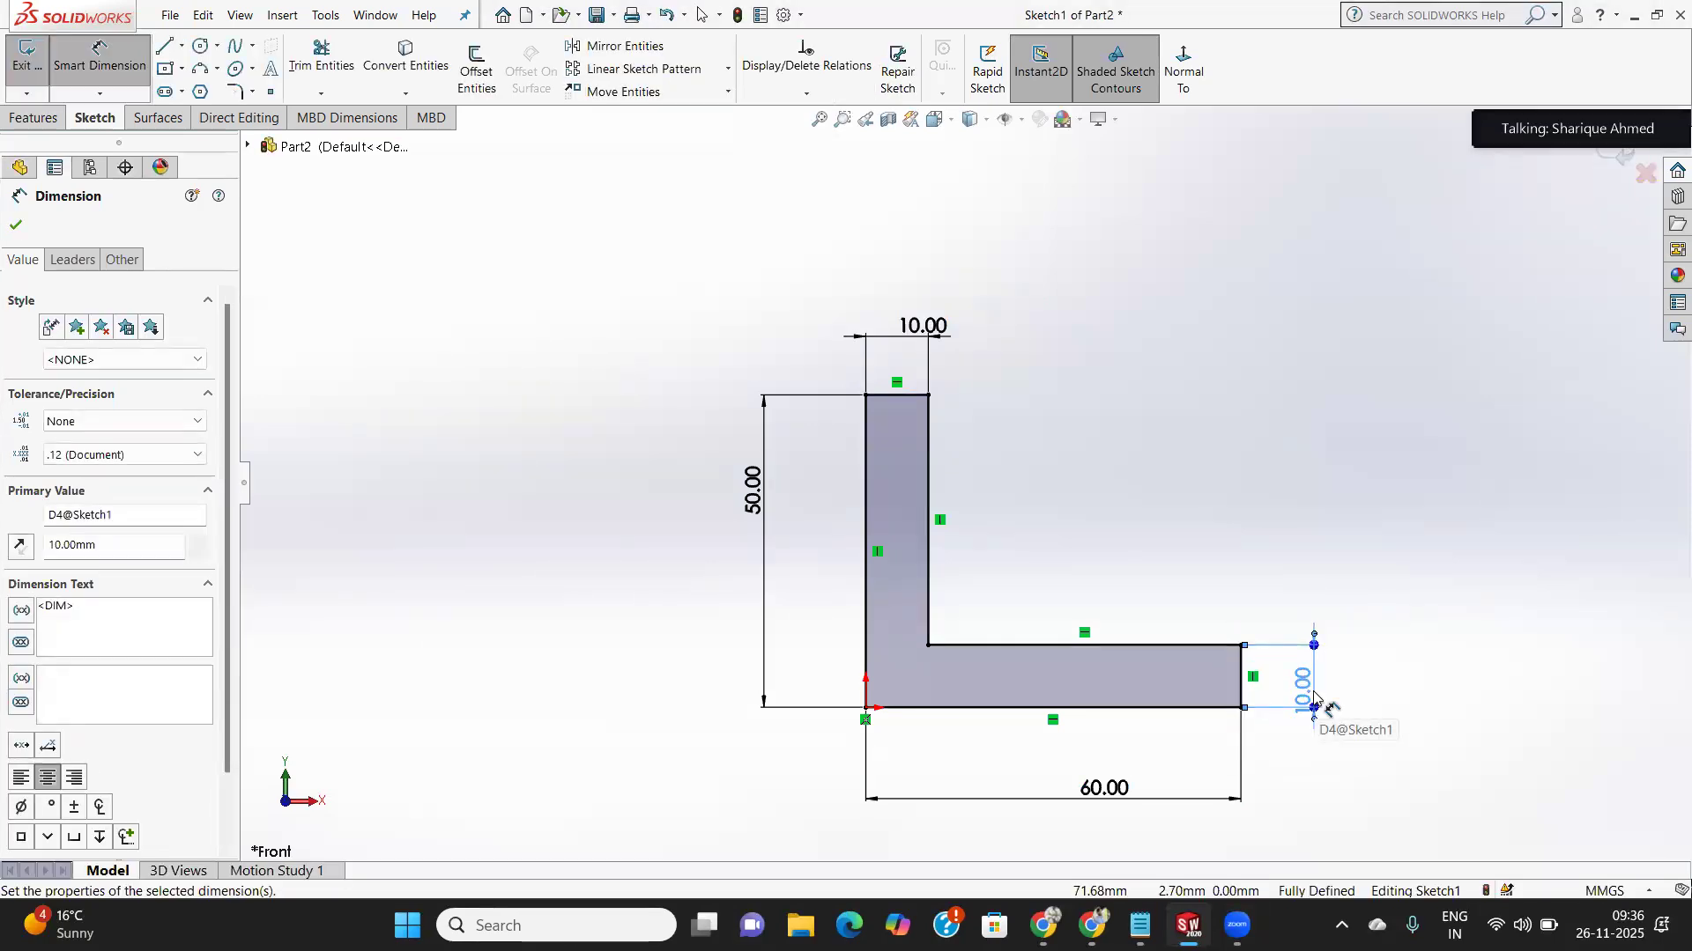
{"action": "left_click", "coordinate": [17, 226]}
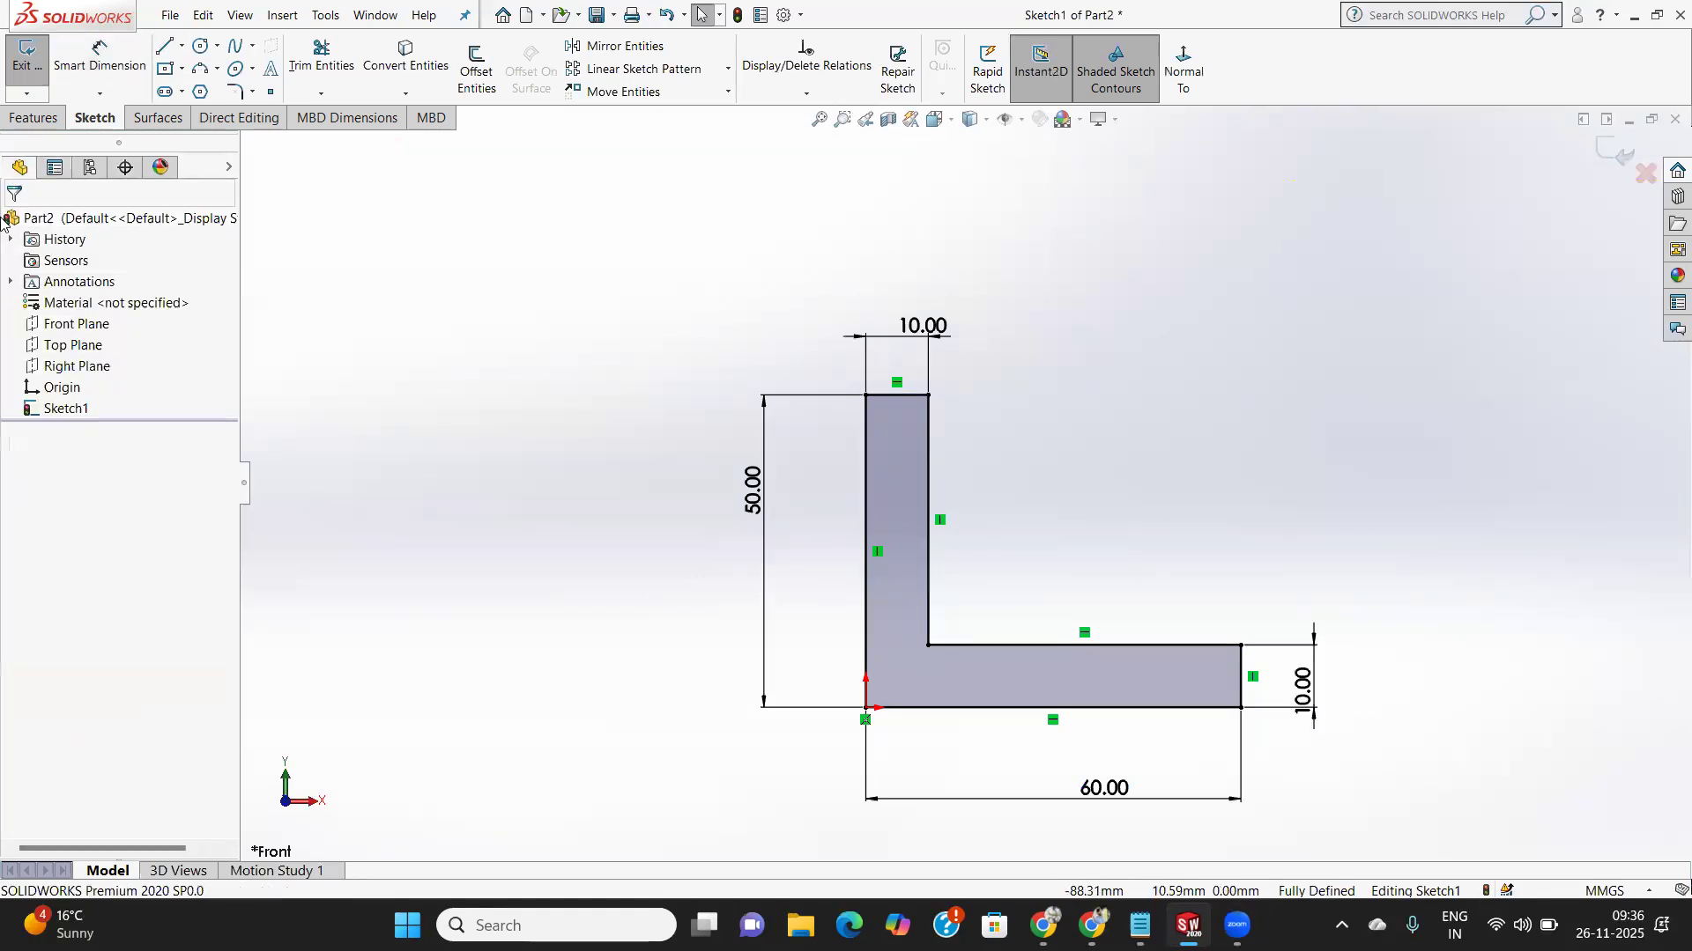
{"action": "left_click", "coordinate": [29, 58]}
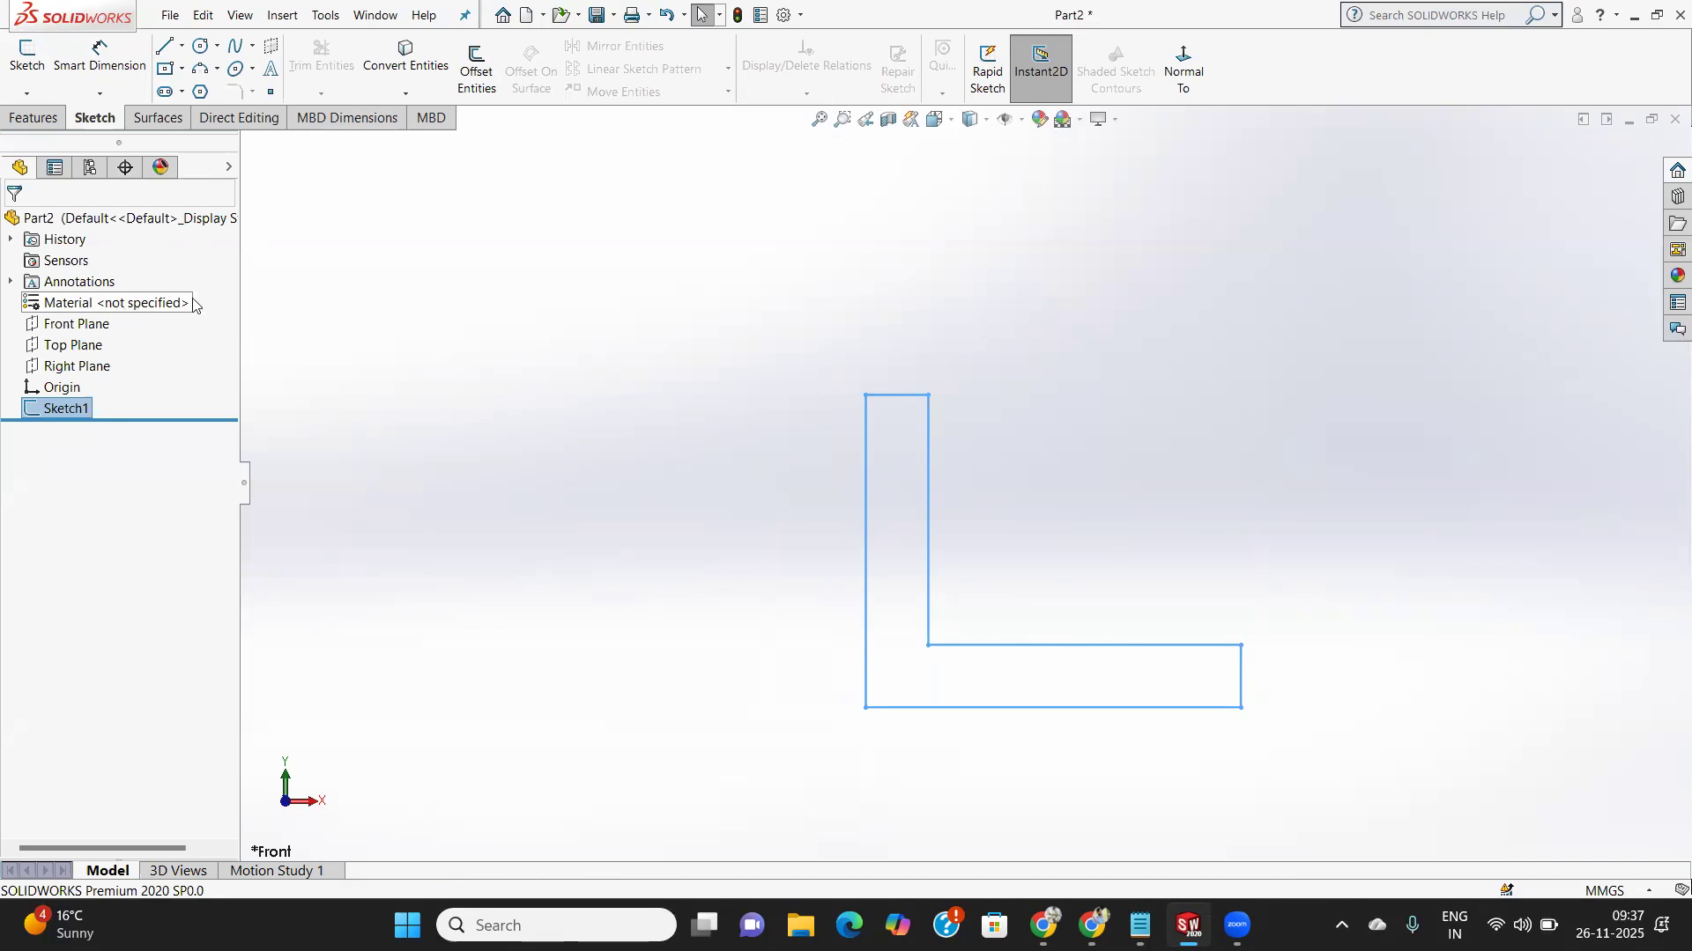
Start a Boss-Extrude of the L profile with the Mid Plane end condition and a depth of 60 mm.
{"action": "left_click", "coordinate": [37, 118]}
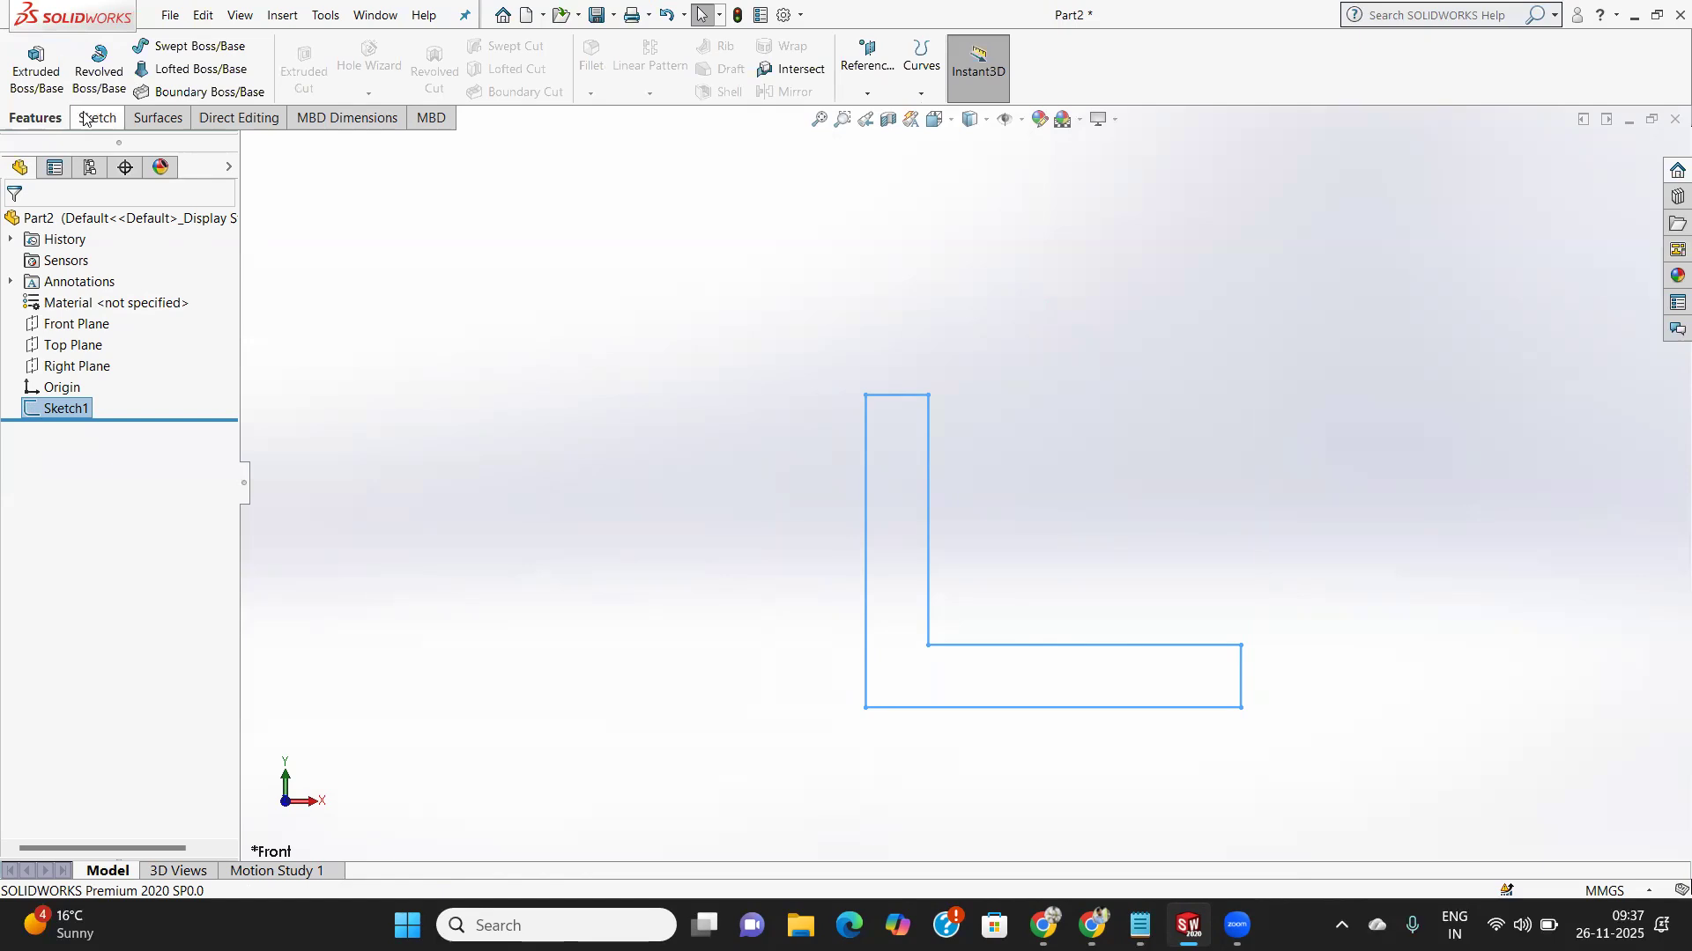
{"action": "left_click", "coordinate": [35, 71]}
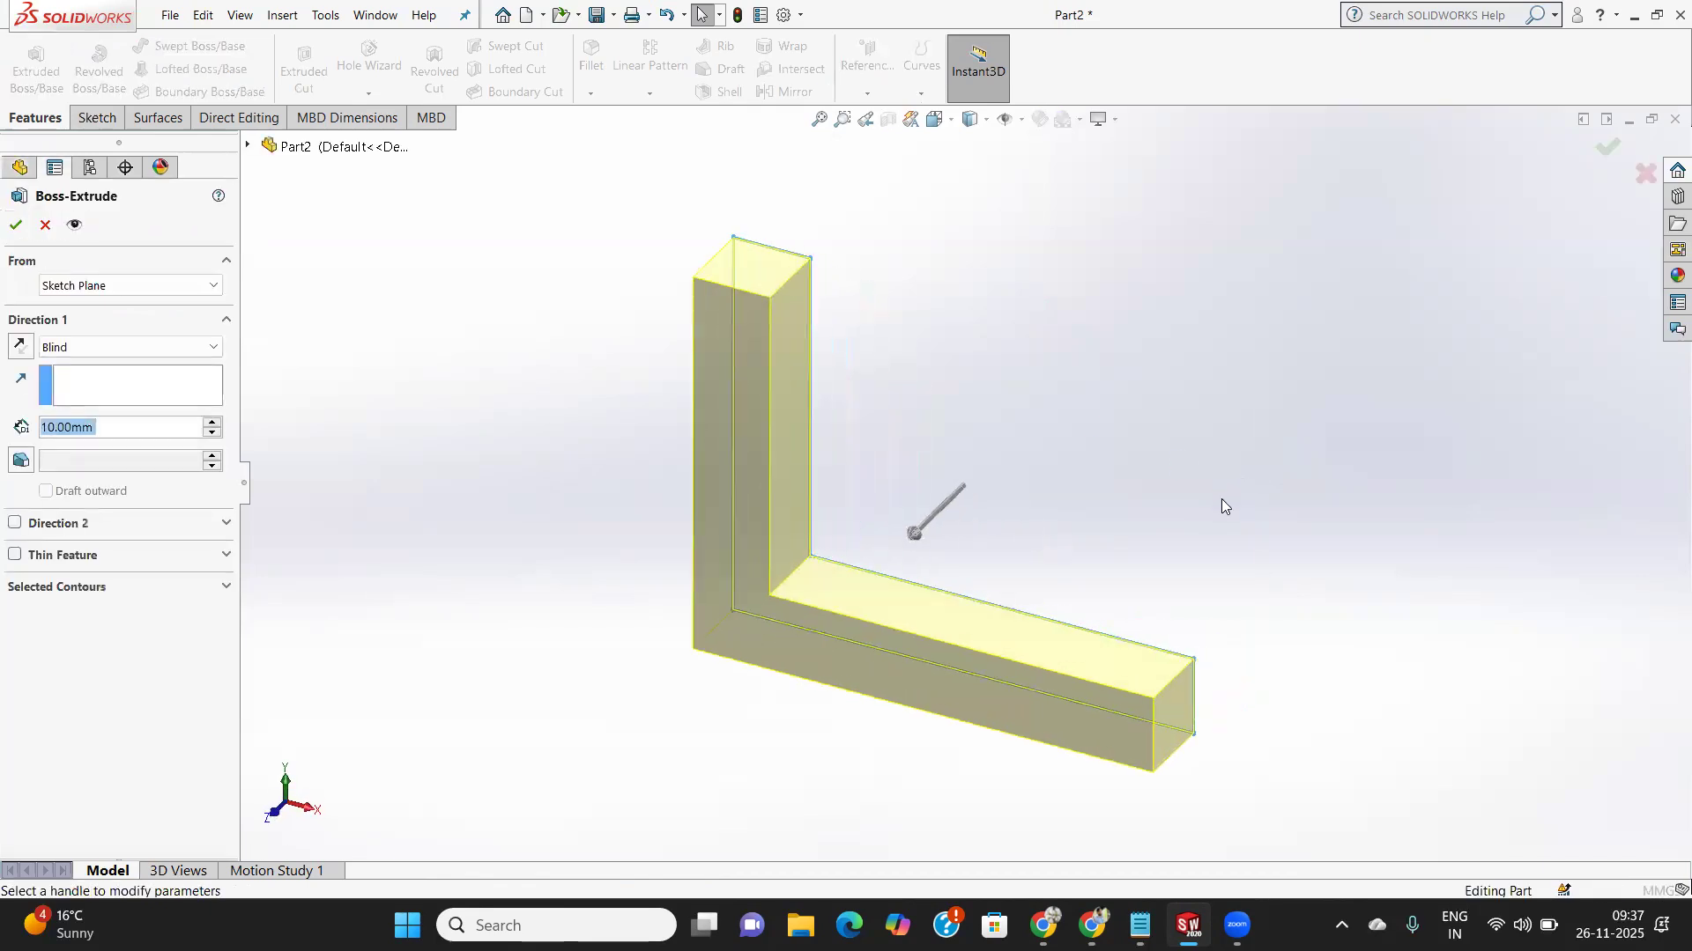
{"action": "left_click", "coordinate": [84, 347]}
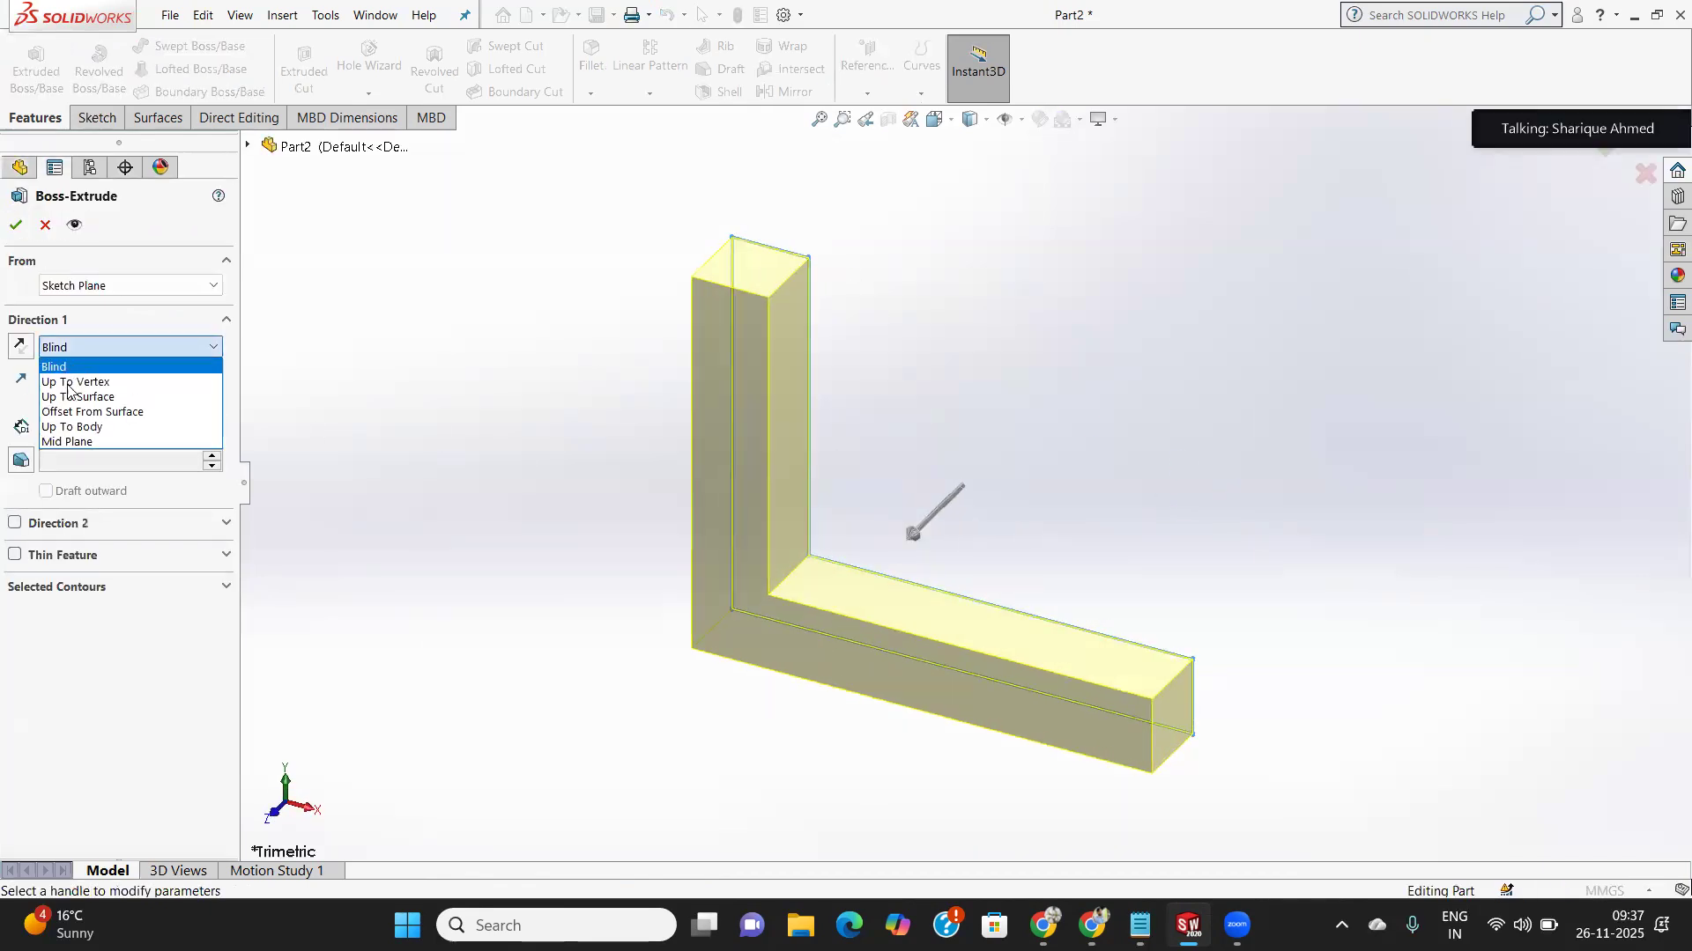
{"action": "left_click", "coordinate": [81, 443]}
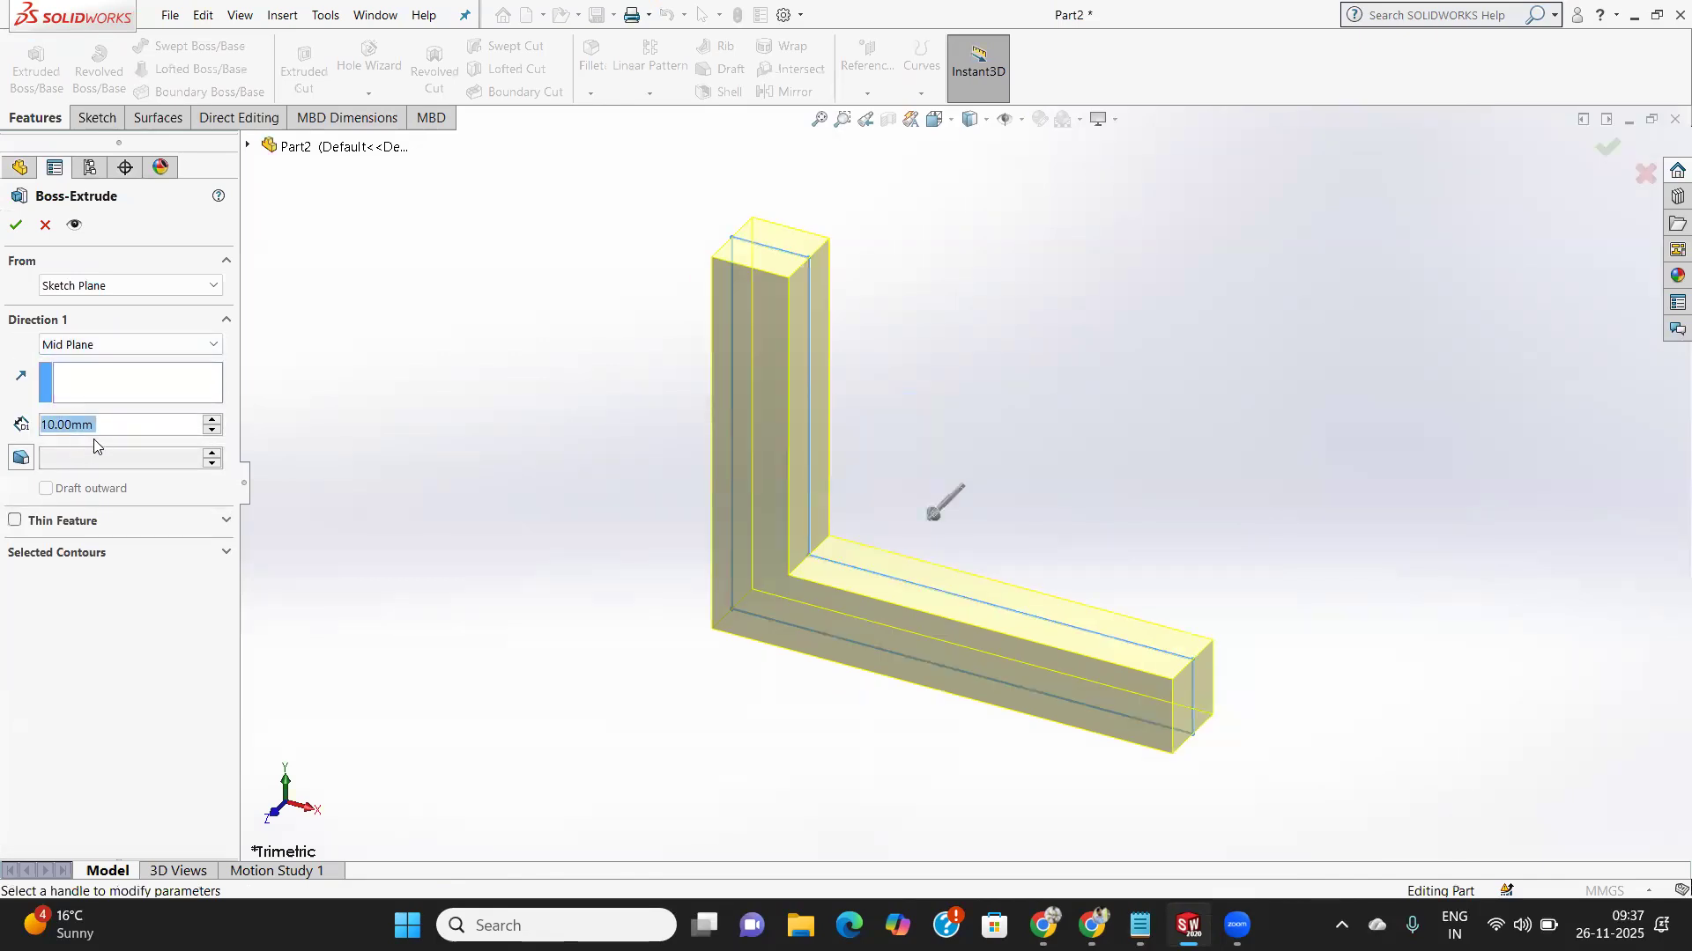
{"action": "type", "text": "60"}
{"action": "key", "text": "Return"}
{"action": "middle_click_drag", "start_coordinate": [886, 508], "coordinate": [828, 513]}
Set the Mid Plane extrusion depth to 40 mm and complete the L-shaped solid.
{"action": "double_click", "coordinate": [112, 426]}
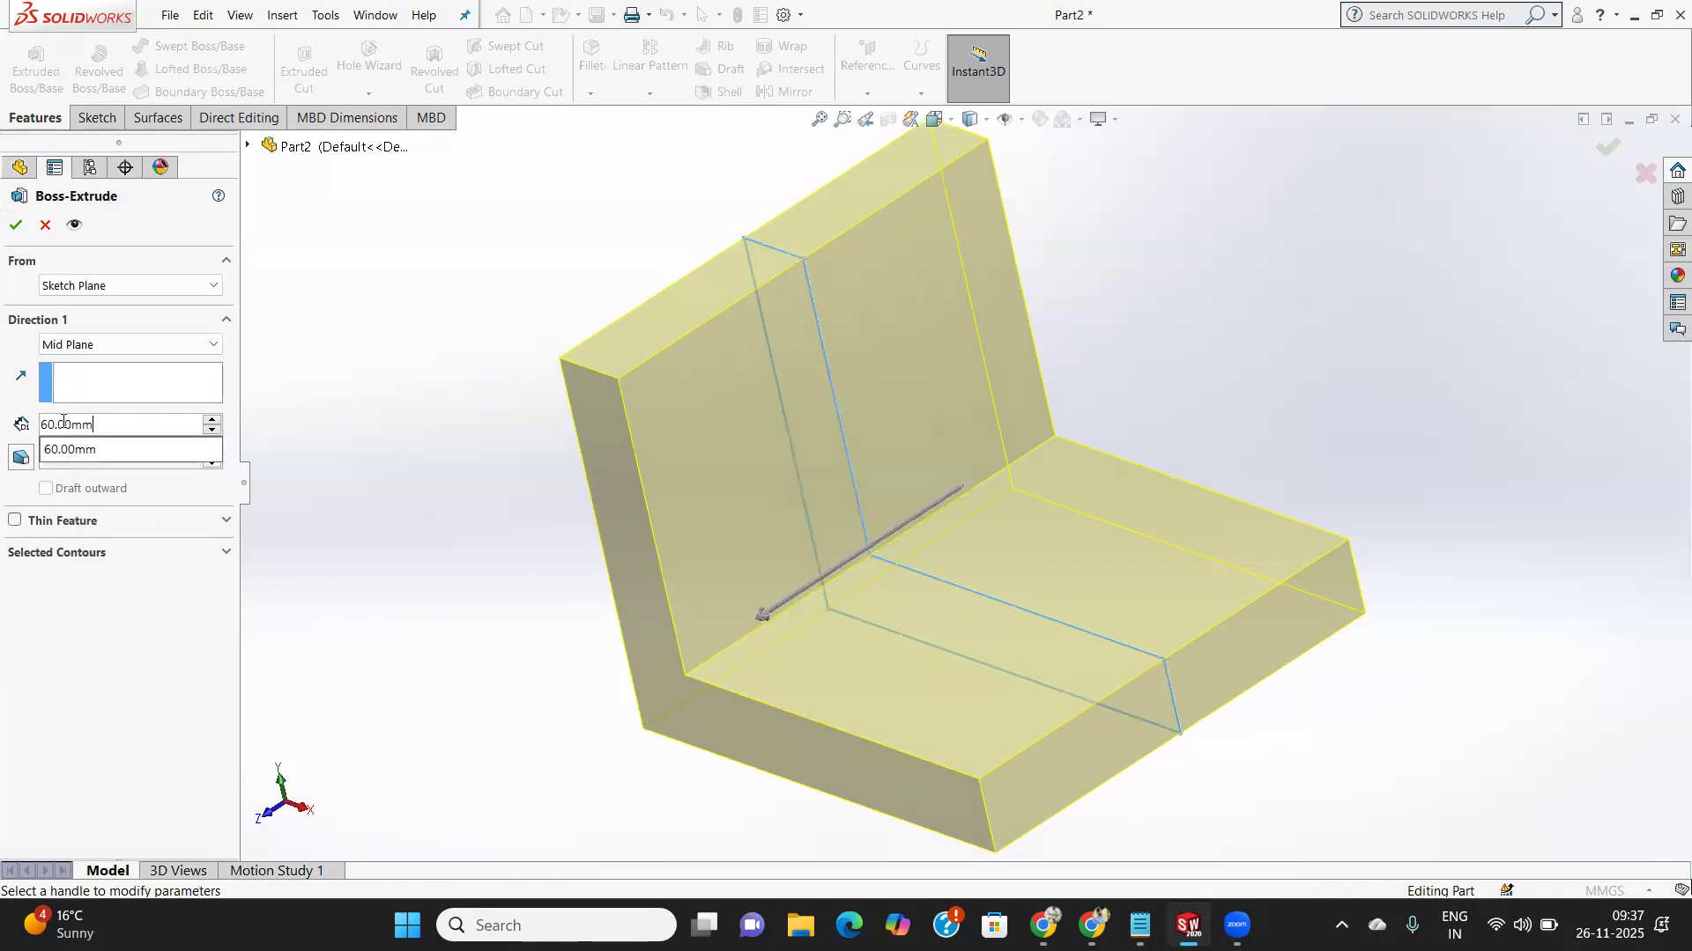
{"action": "type", "text": "40"}
{"action": "key", "text": "Return"}
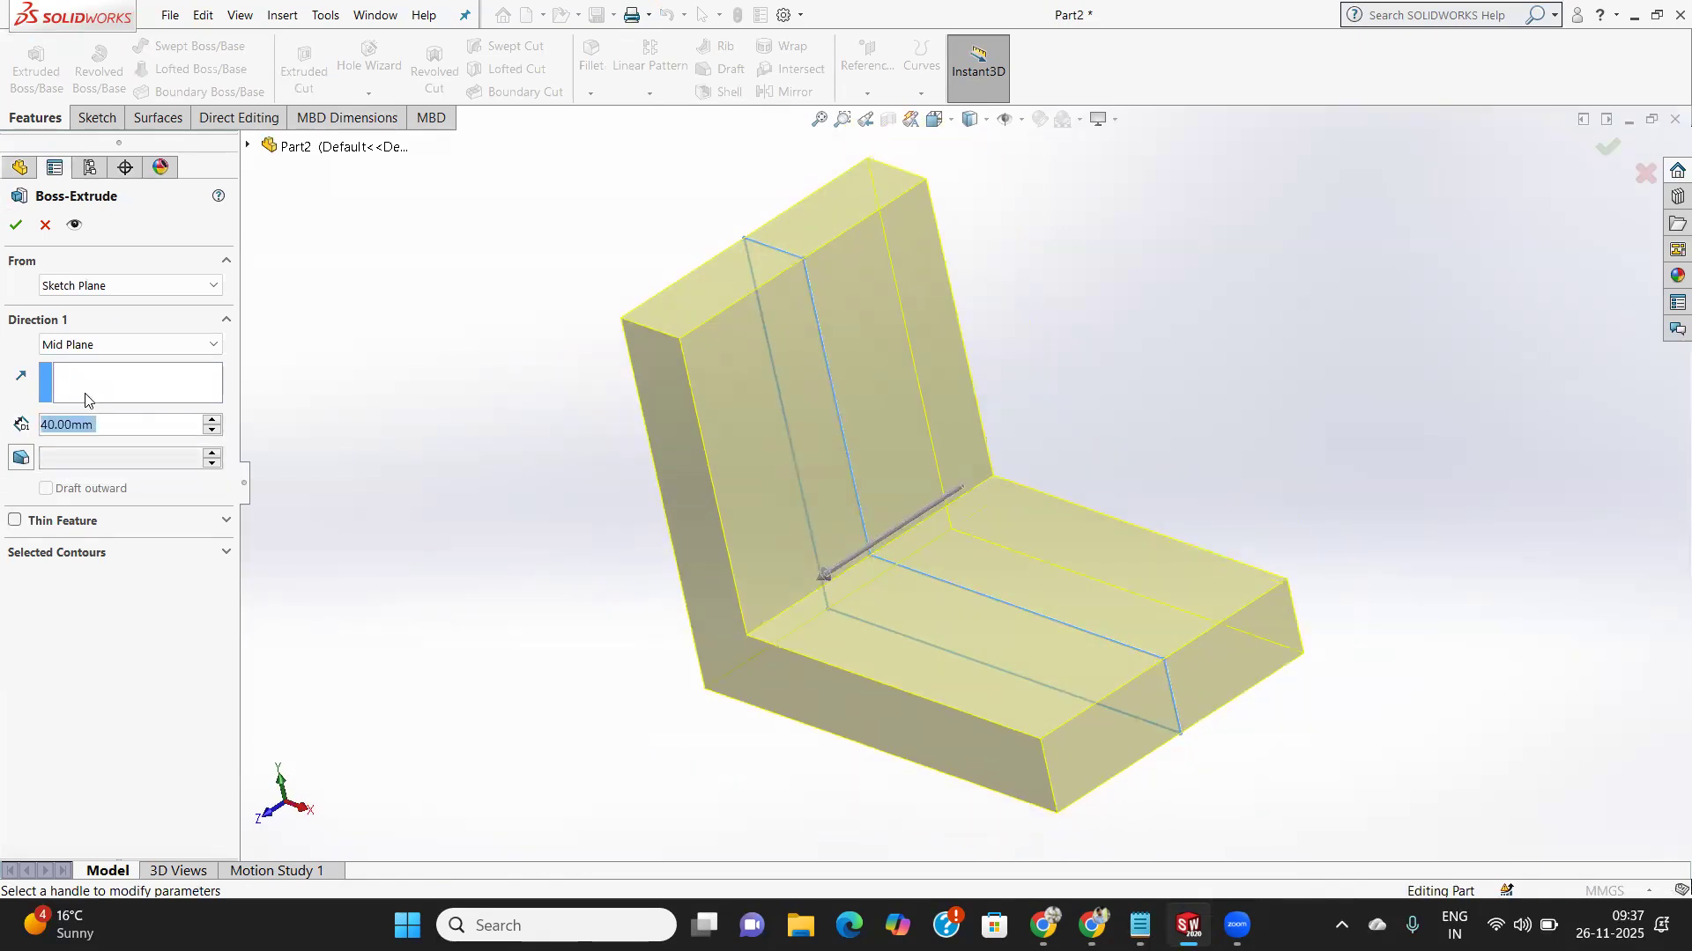
{"action": "left_click", "coordinate": [15, 226]}
{"action": "mouse_move", "coordinate": [860, 506]}
{"action": "middle_mouse_down"}
{"action": "mouse_move", "coordinate": [962, 493]}
{"action": "mouse_move", "coordinate": [959, 472]}
{"action": "mouse_move", "coordinate": [932, 469]}
{"action": "middle_mouse_up"}
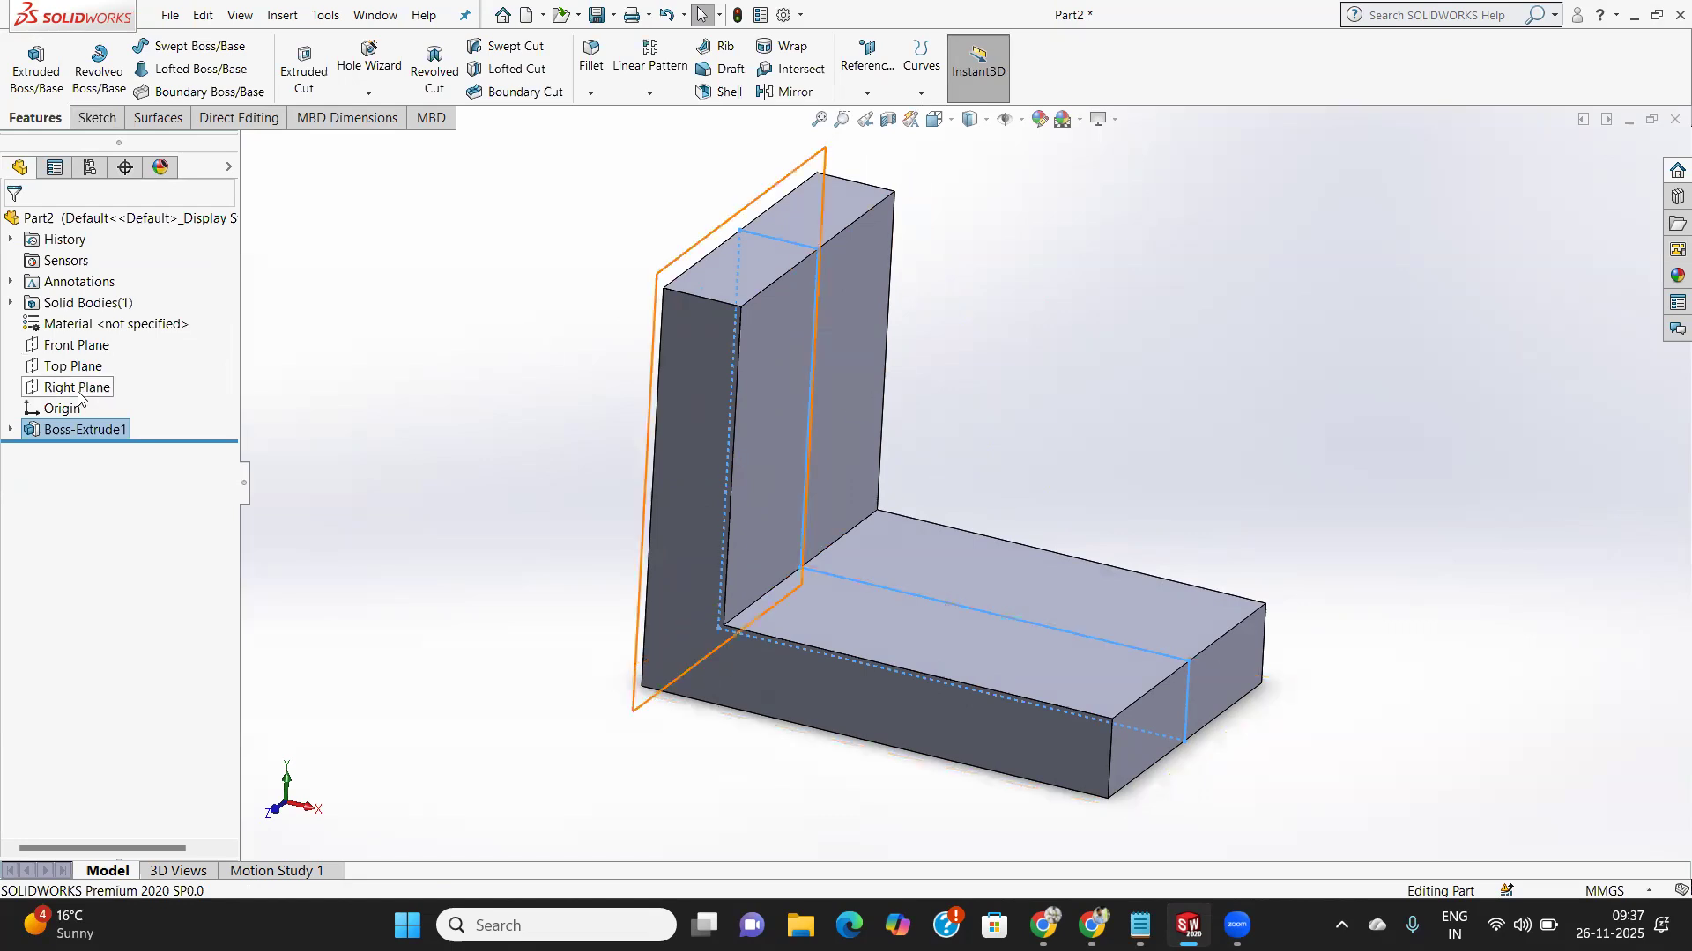
Open a new sketch on the Front Plane and view it normal to the plane.
{"action": "left_click", "coordinate": [108, 350]}
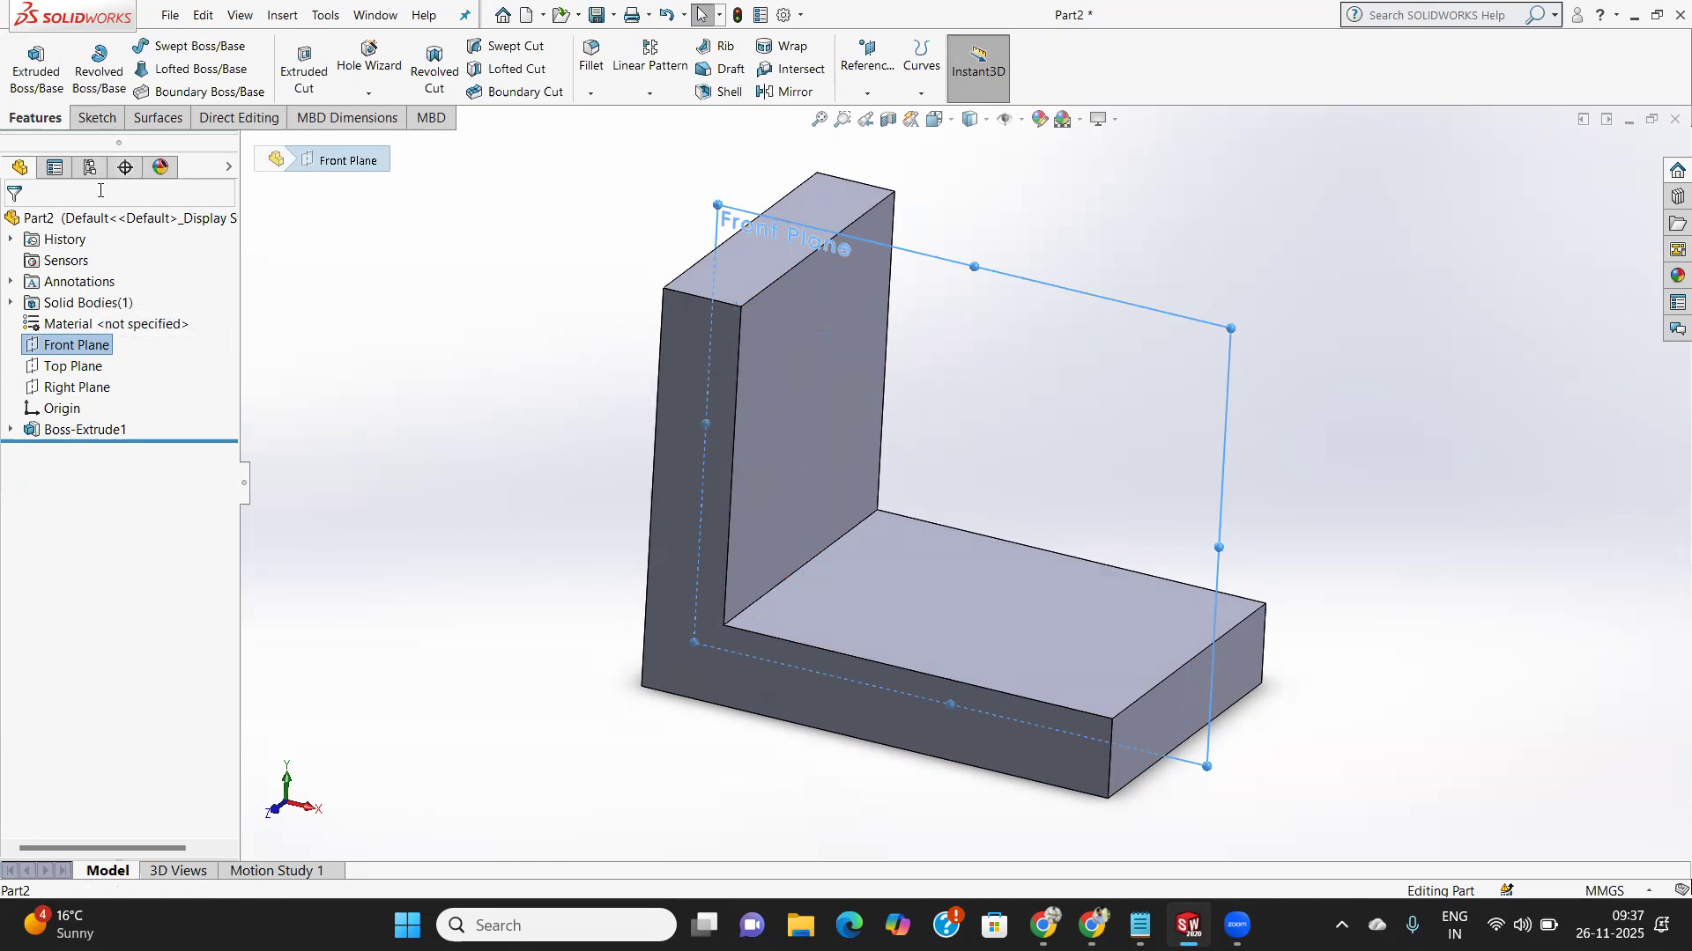
{"action": "left_click", "coordinate": [95, 118]}
{"action": "left_click", "coordinate": [26, 58]}
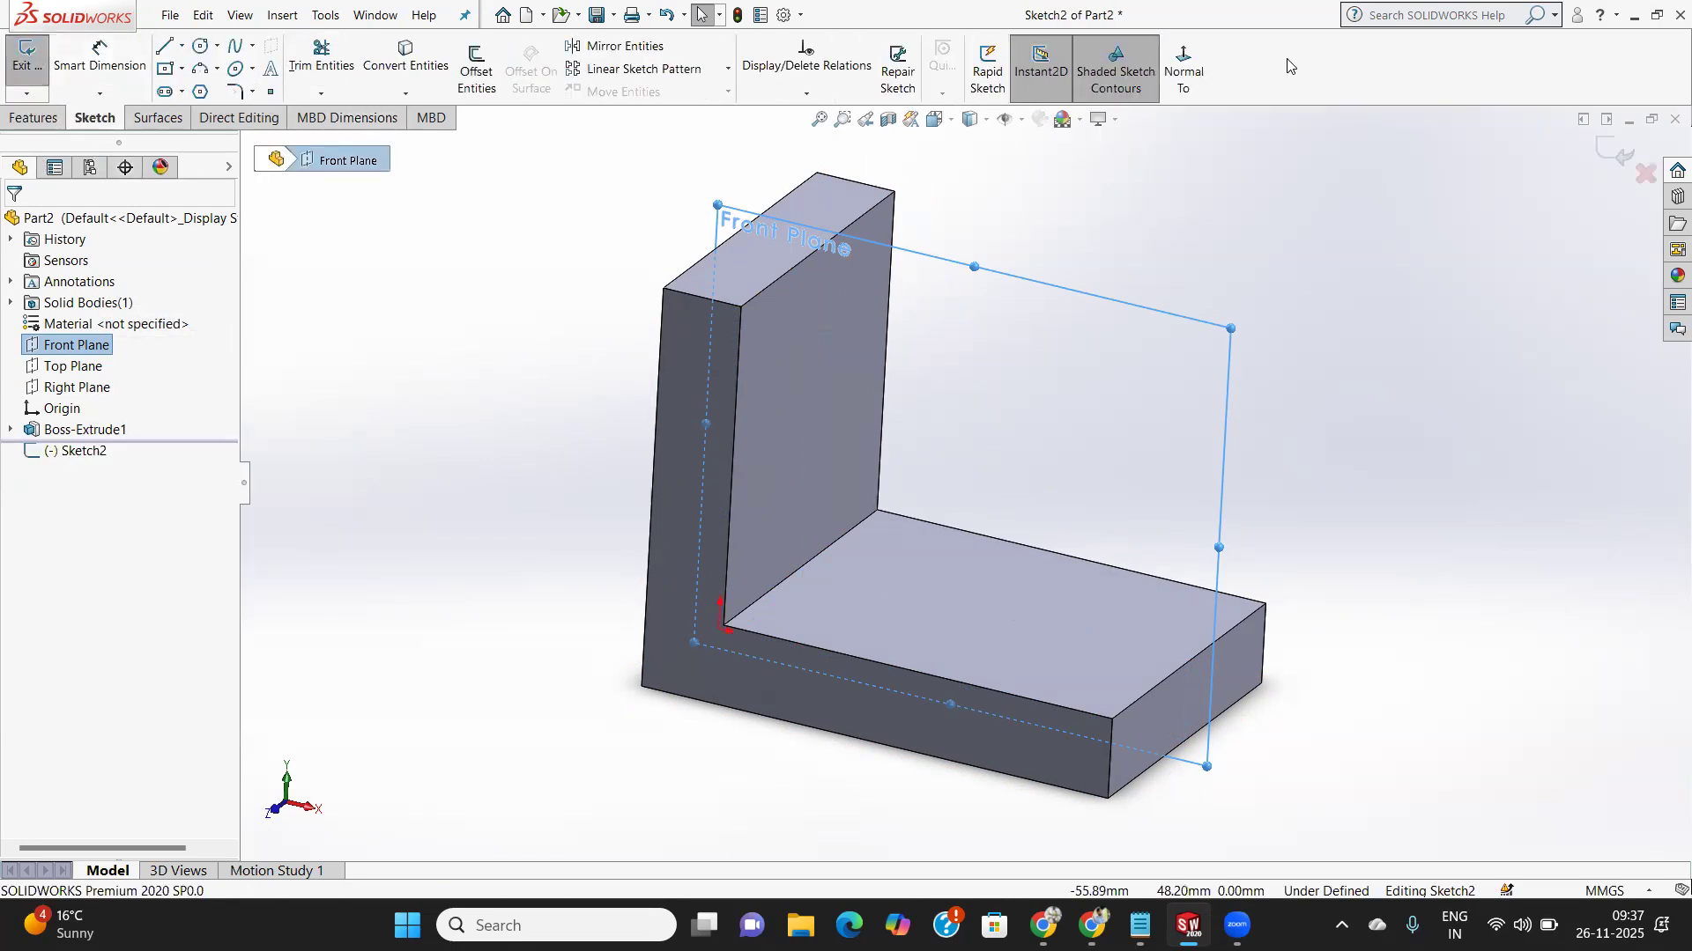
{"action": "left_click", "coordinate": [1180, 68]}
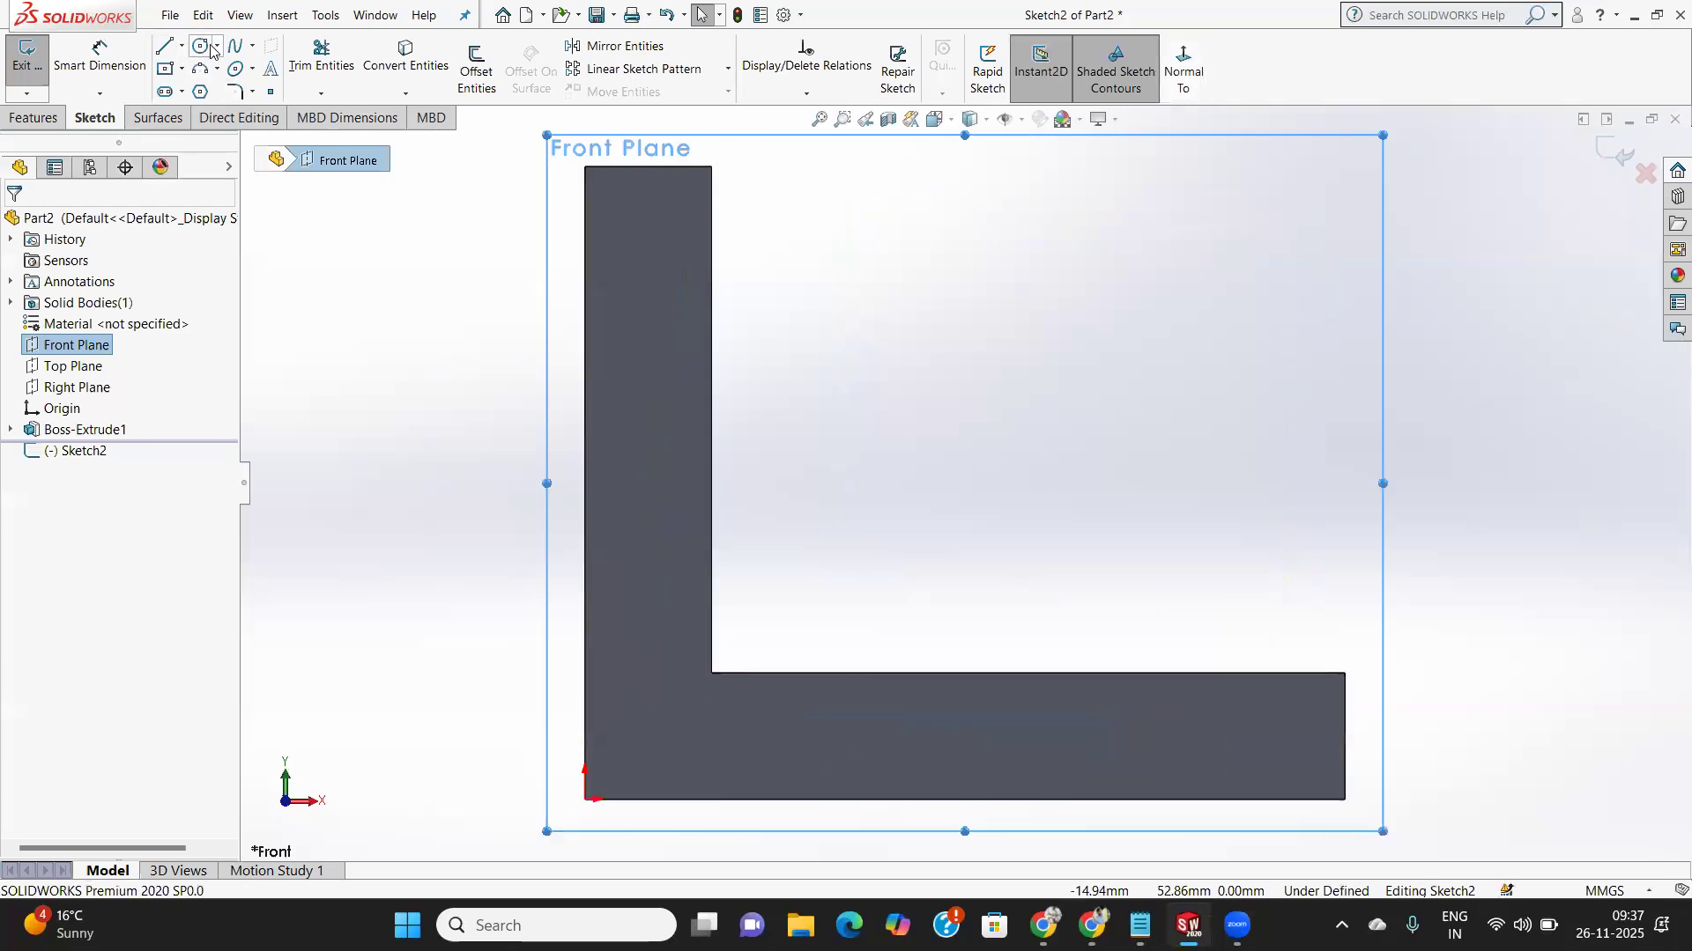
Sketch a five-point spline from the vertical leg's inner edge to the horizontal leg's upper outer corner, and exit the sketch.
{"action": "left_click", "coordinate": [234, 46]}
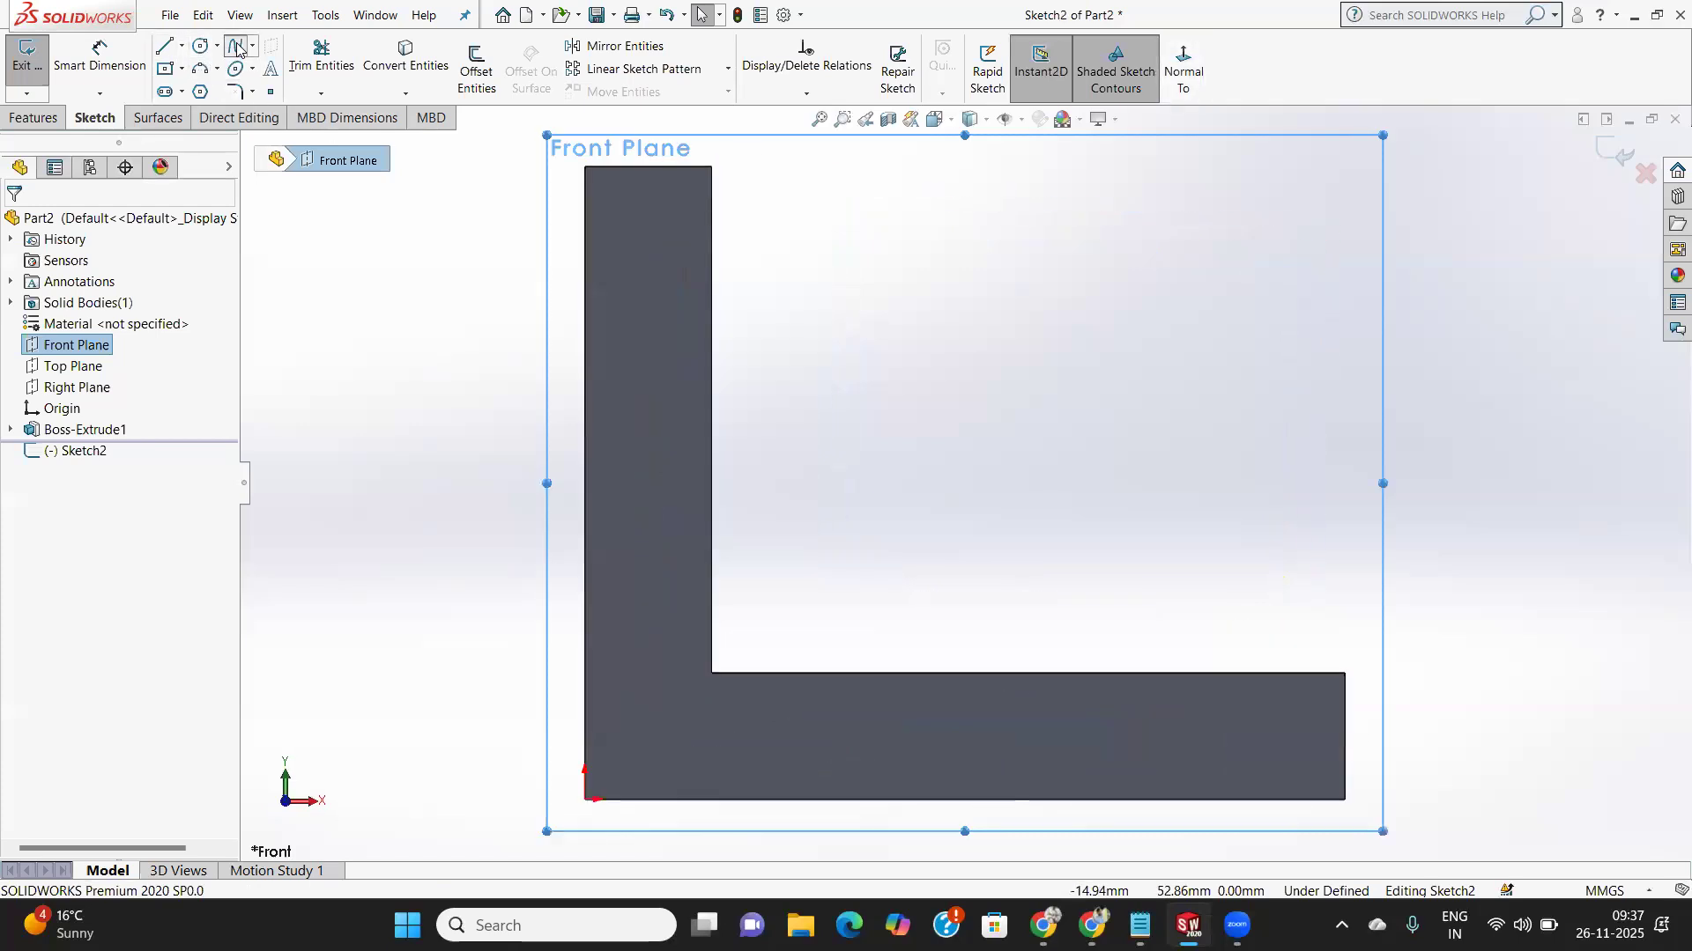
{"action": "left_click", "coordinate": [712, 241]}
{"action": "left_click", "coordinate": [889, 241]}
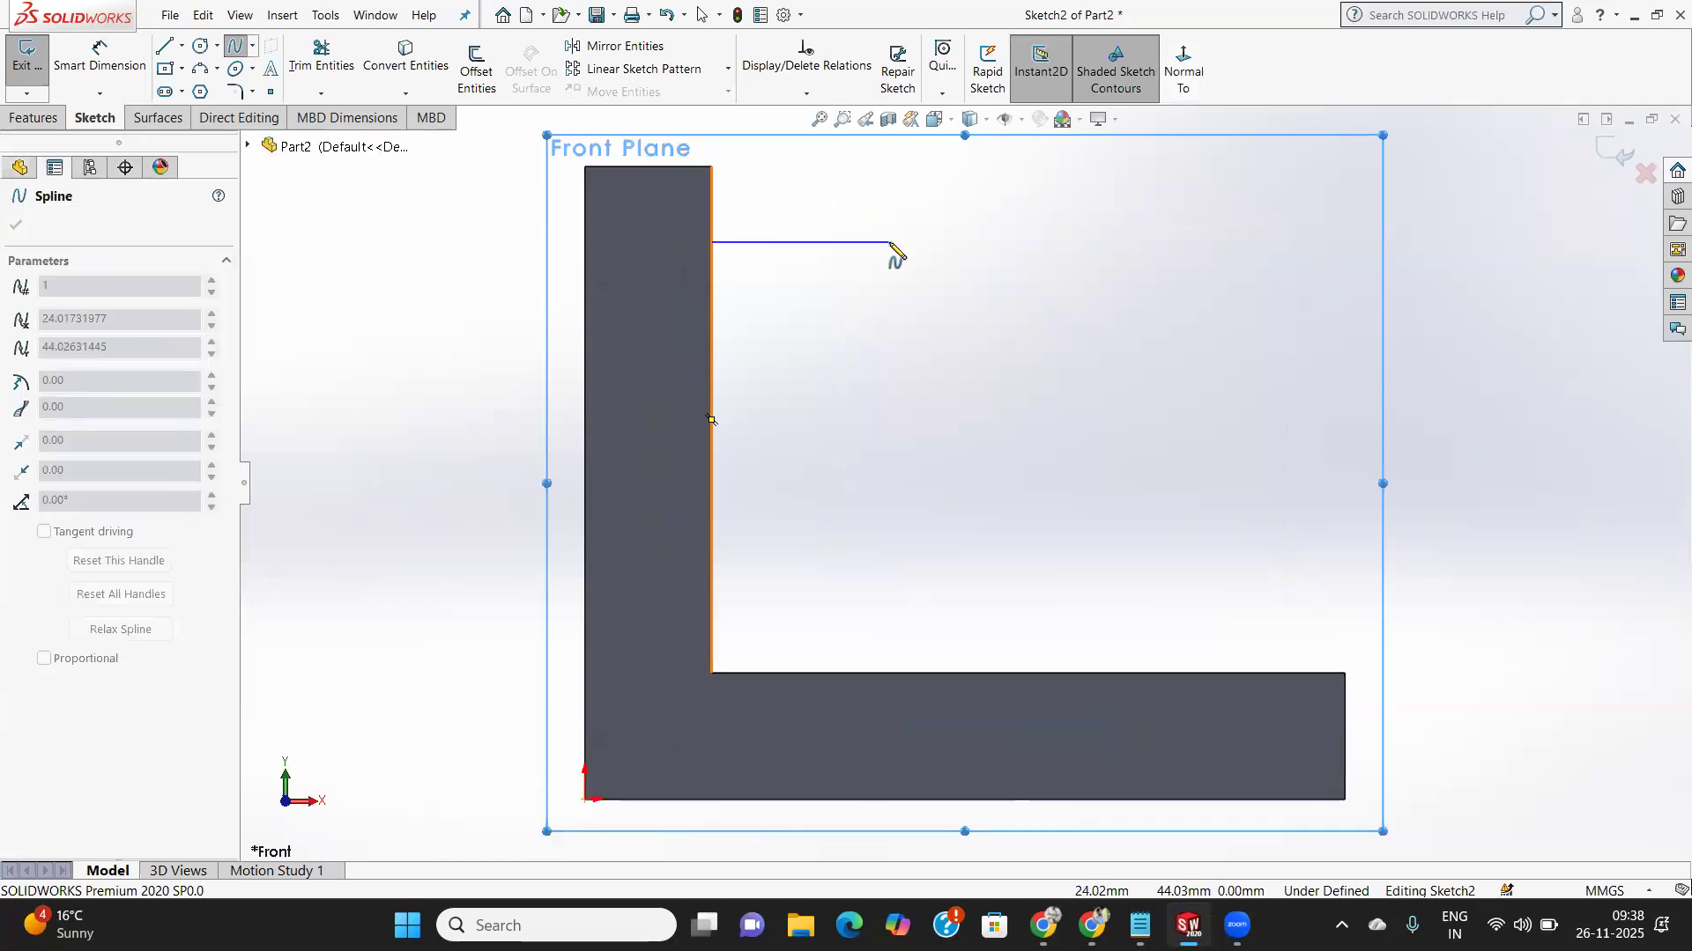
{"action": "left_click", "coordinate": [1006, 338]}
{"action": "left_click", "coordinate": [1200, 452]}
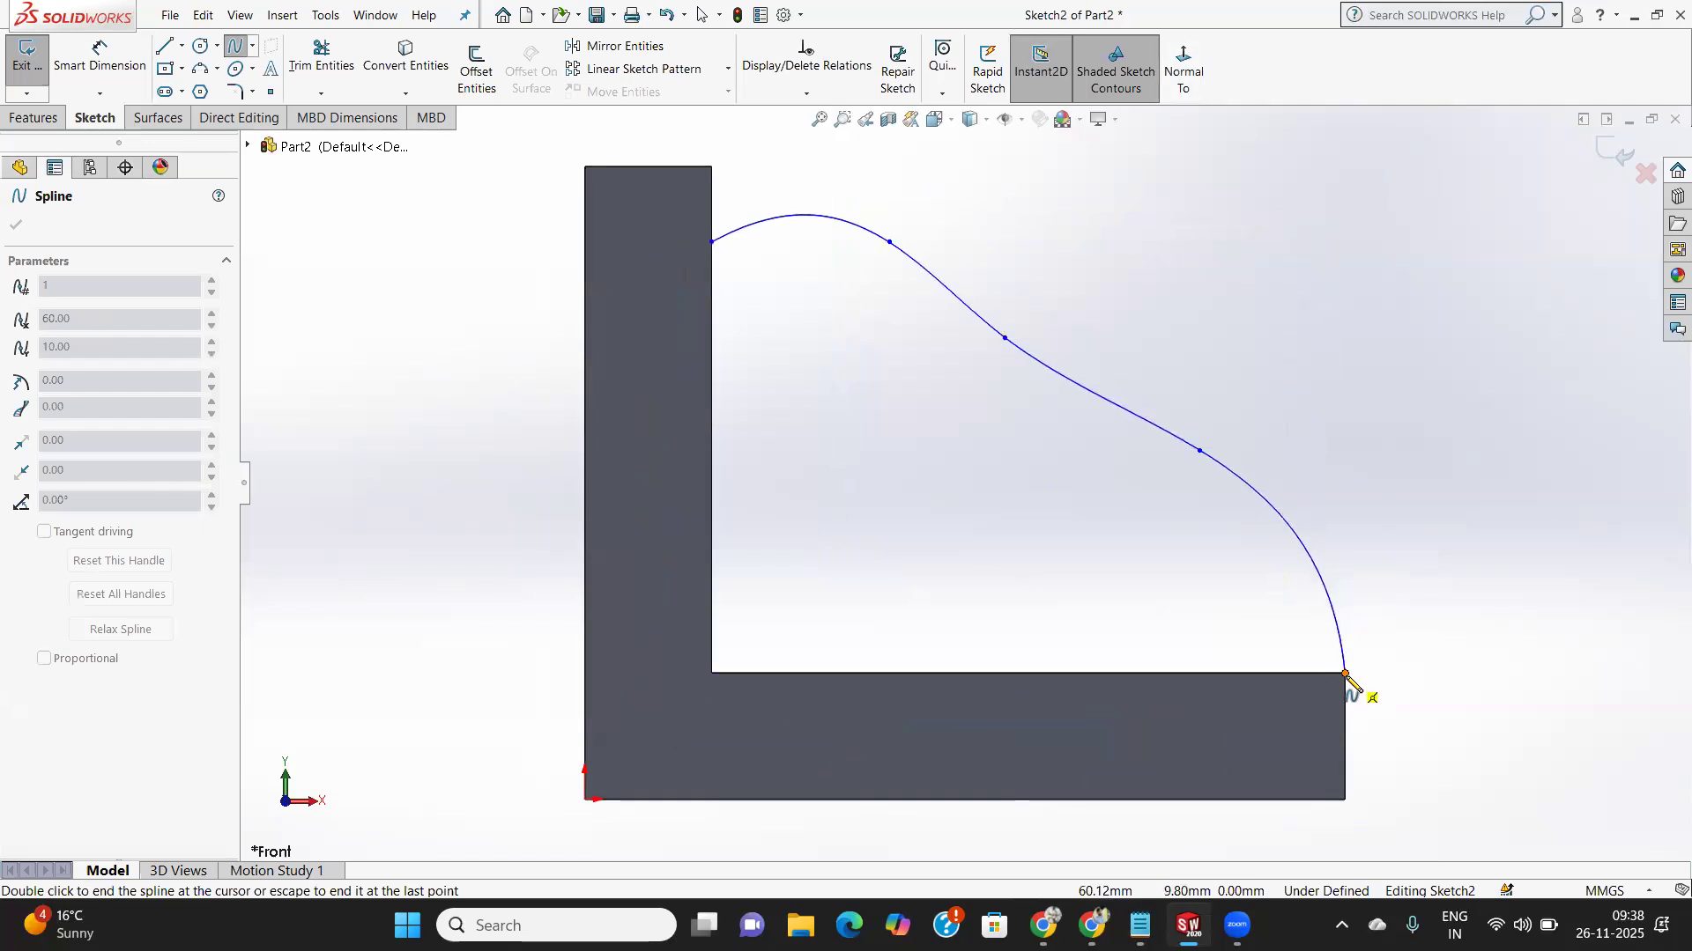
{"action": "left_click", "coordinate": [1345, 673]}
{"action": "right_click", "coordinate": [1216, 623]}
{"action": "left_click", "coordinate": [1282, 637]}
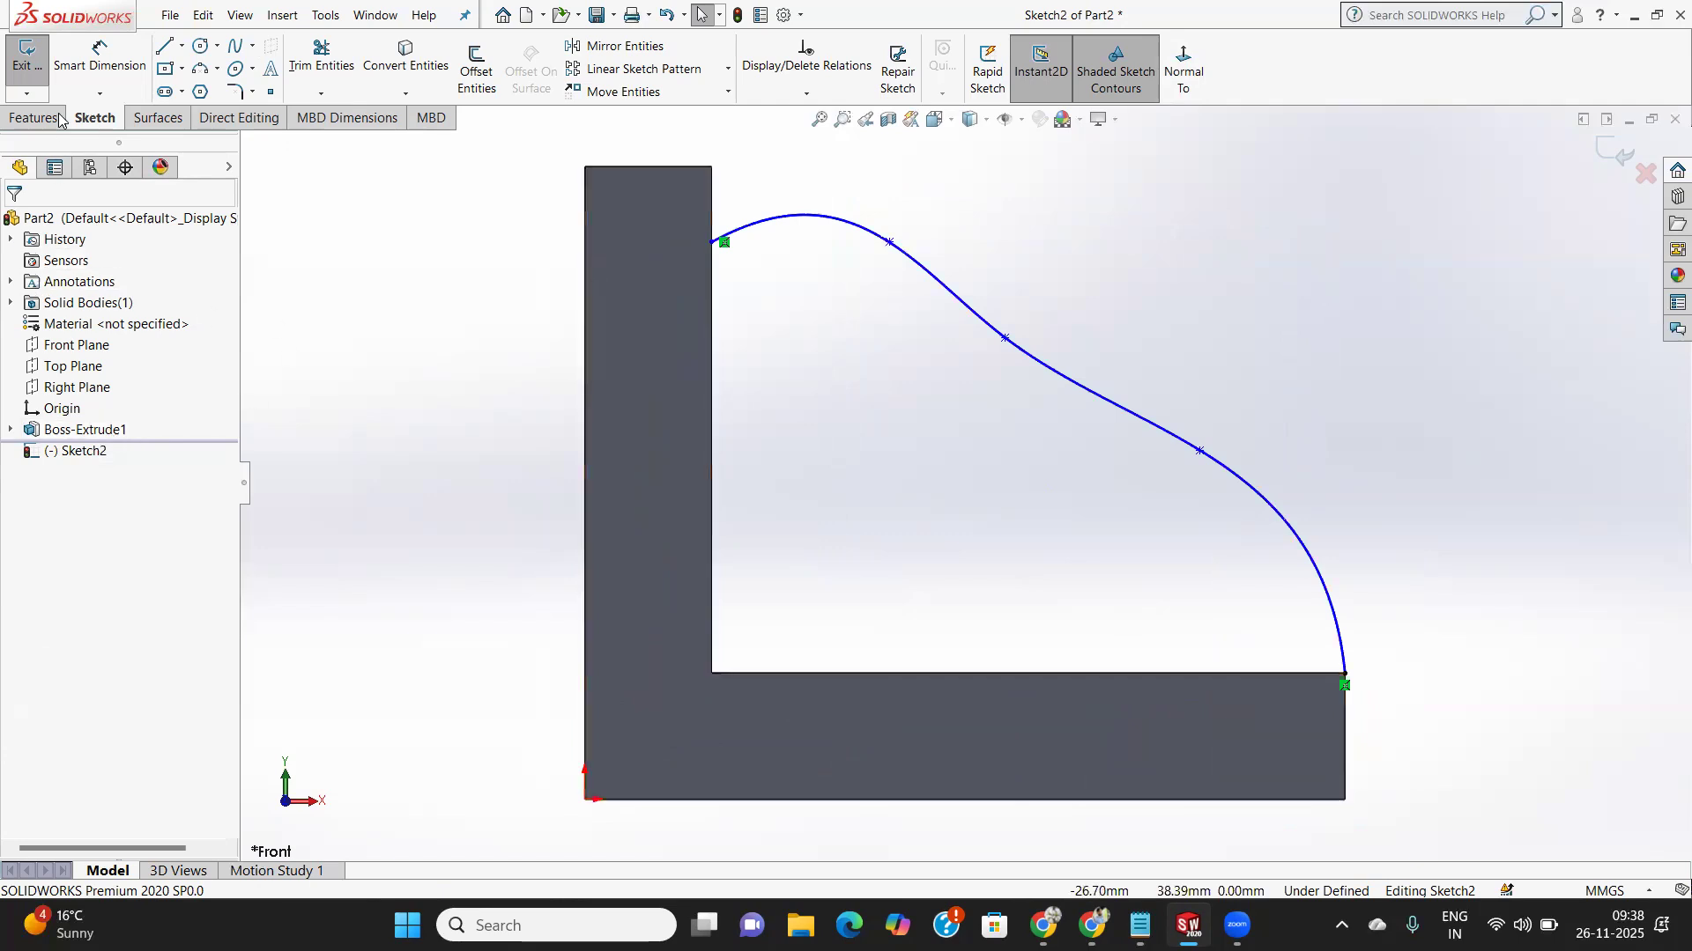
{"action": "left_click", "coordinate": [27, 55]}
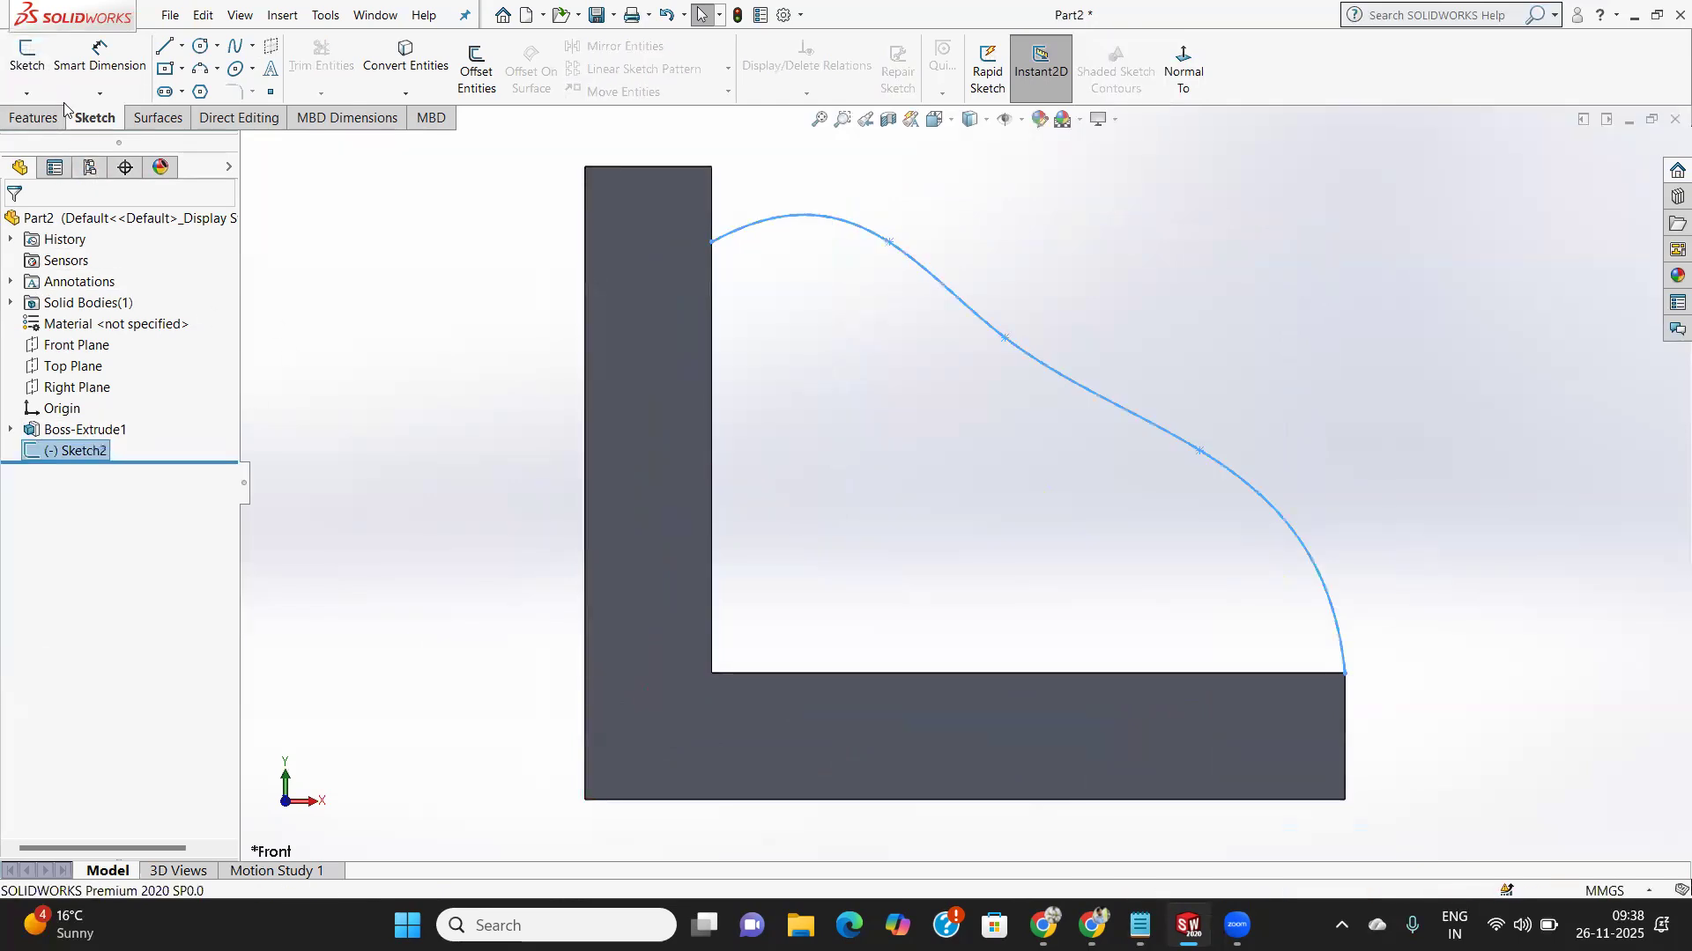
Start a Rib feature from the spline sketch between the two legs.
{"action": "left_click", "coordinate": [33, 119]}
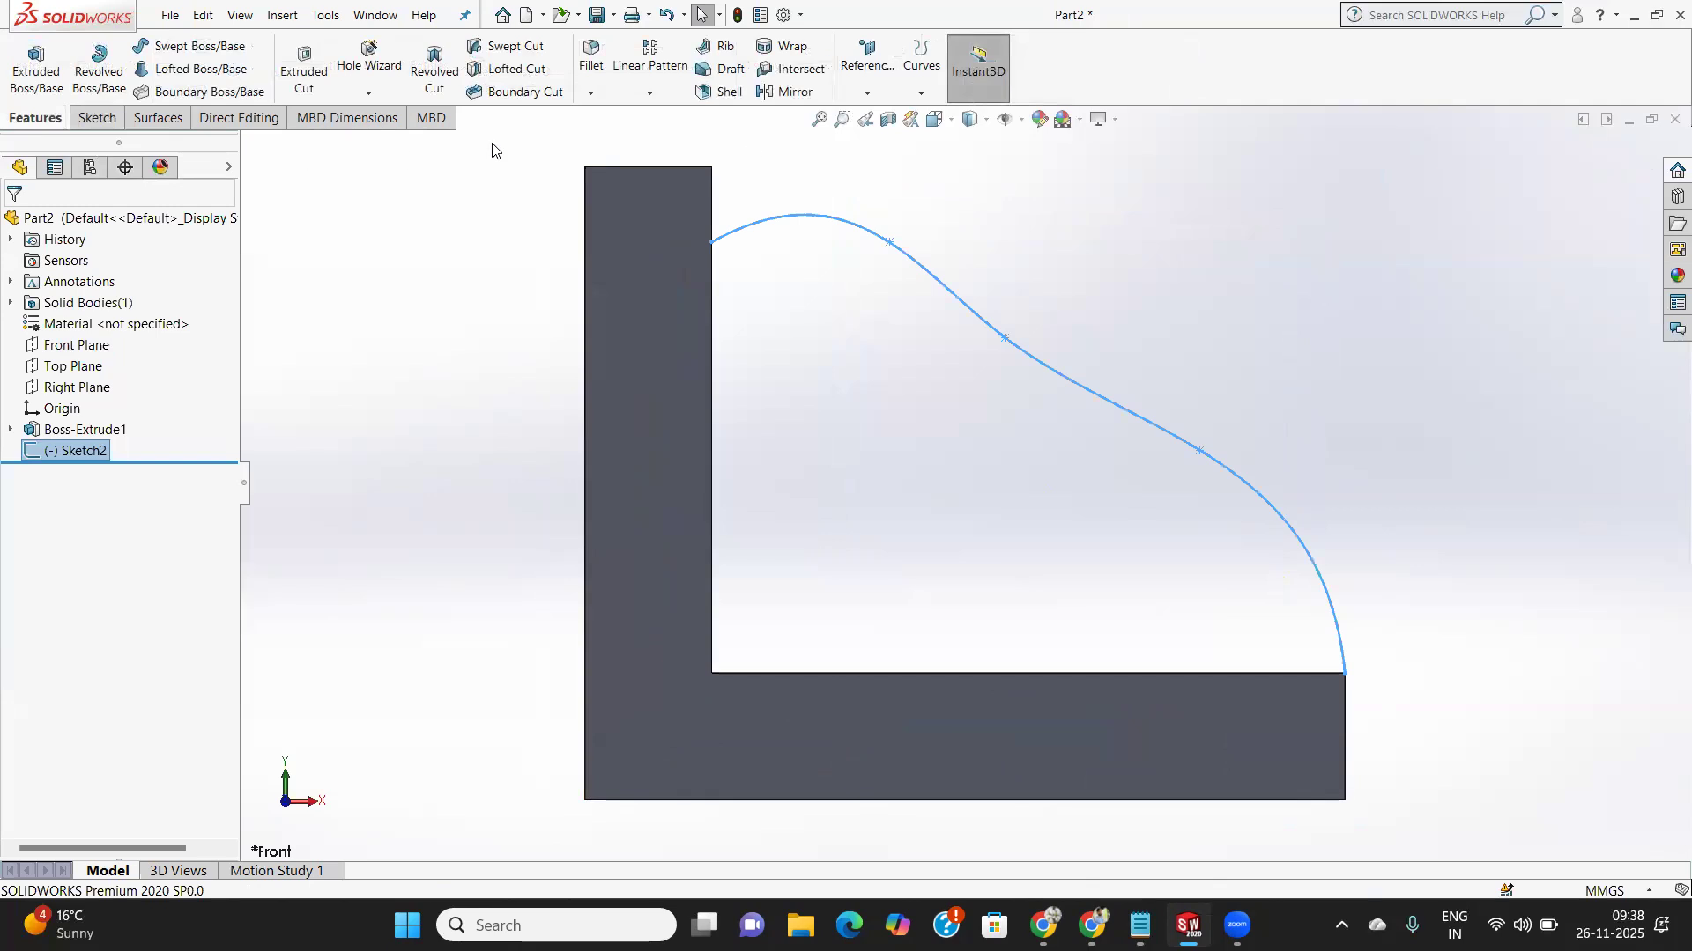
{"action": "left_click", "coordinate": [722, 54]}
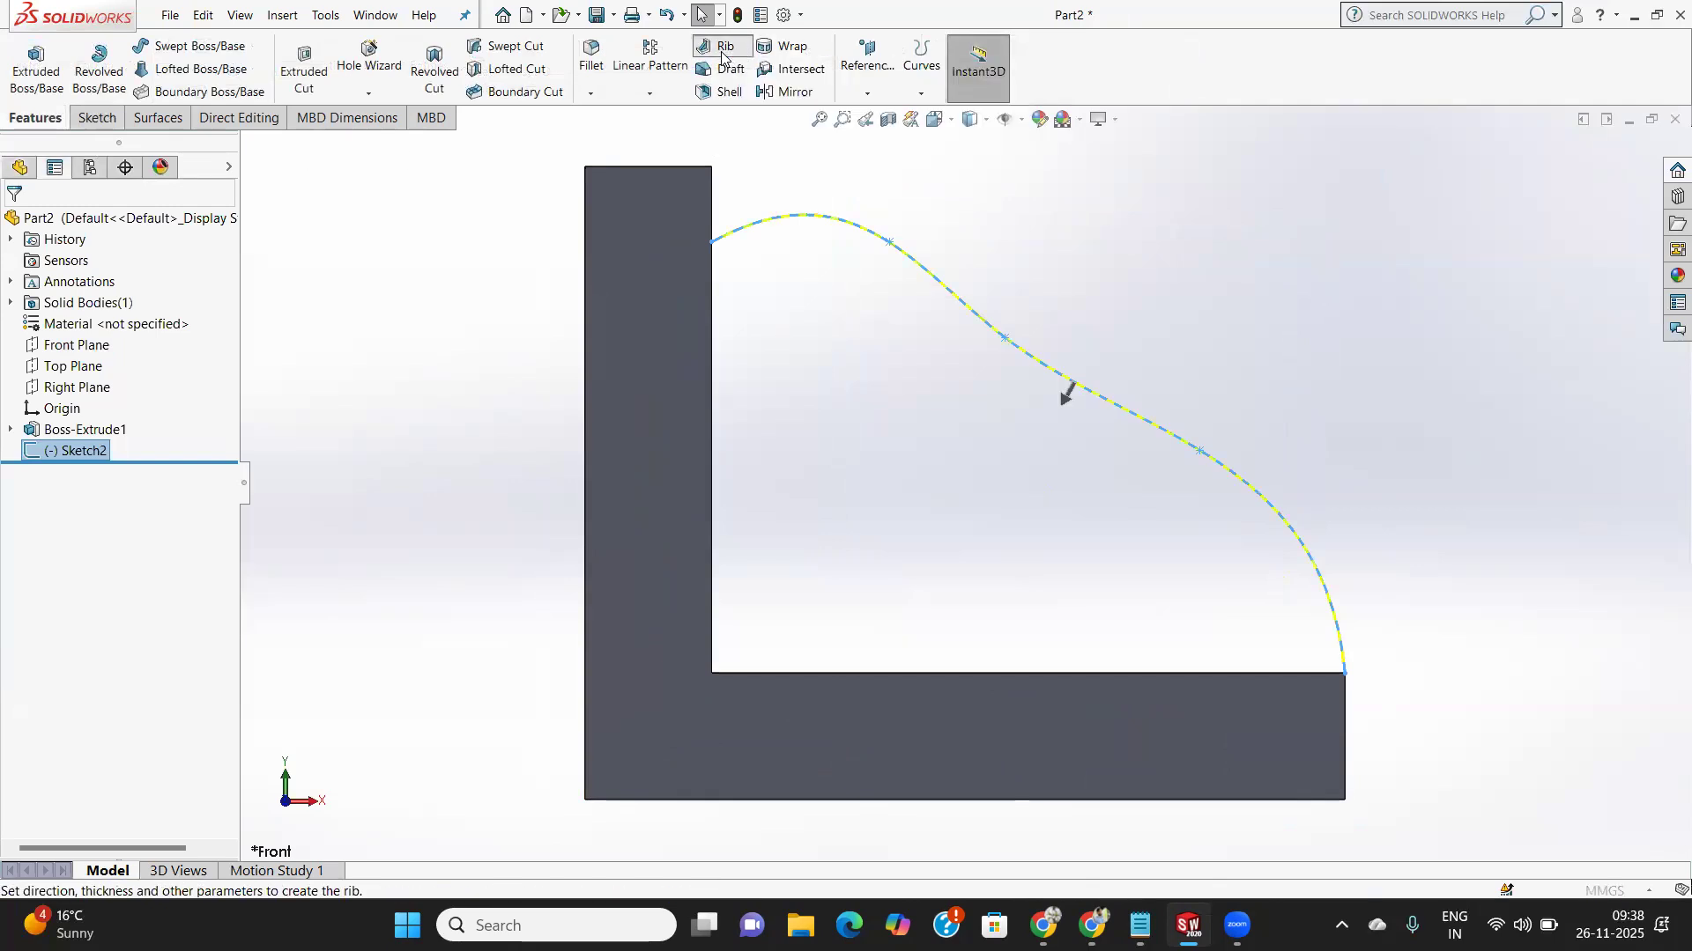
{"action": "middle_click_drag", "start_coordinate": [944, 405], "coordinate": [868, 550]}
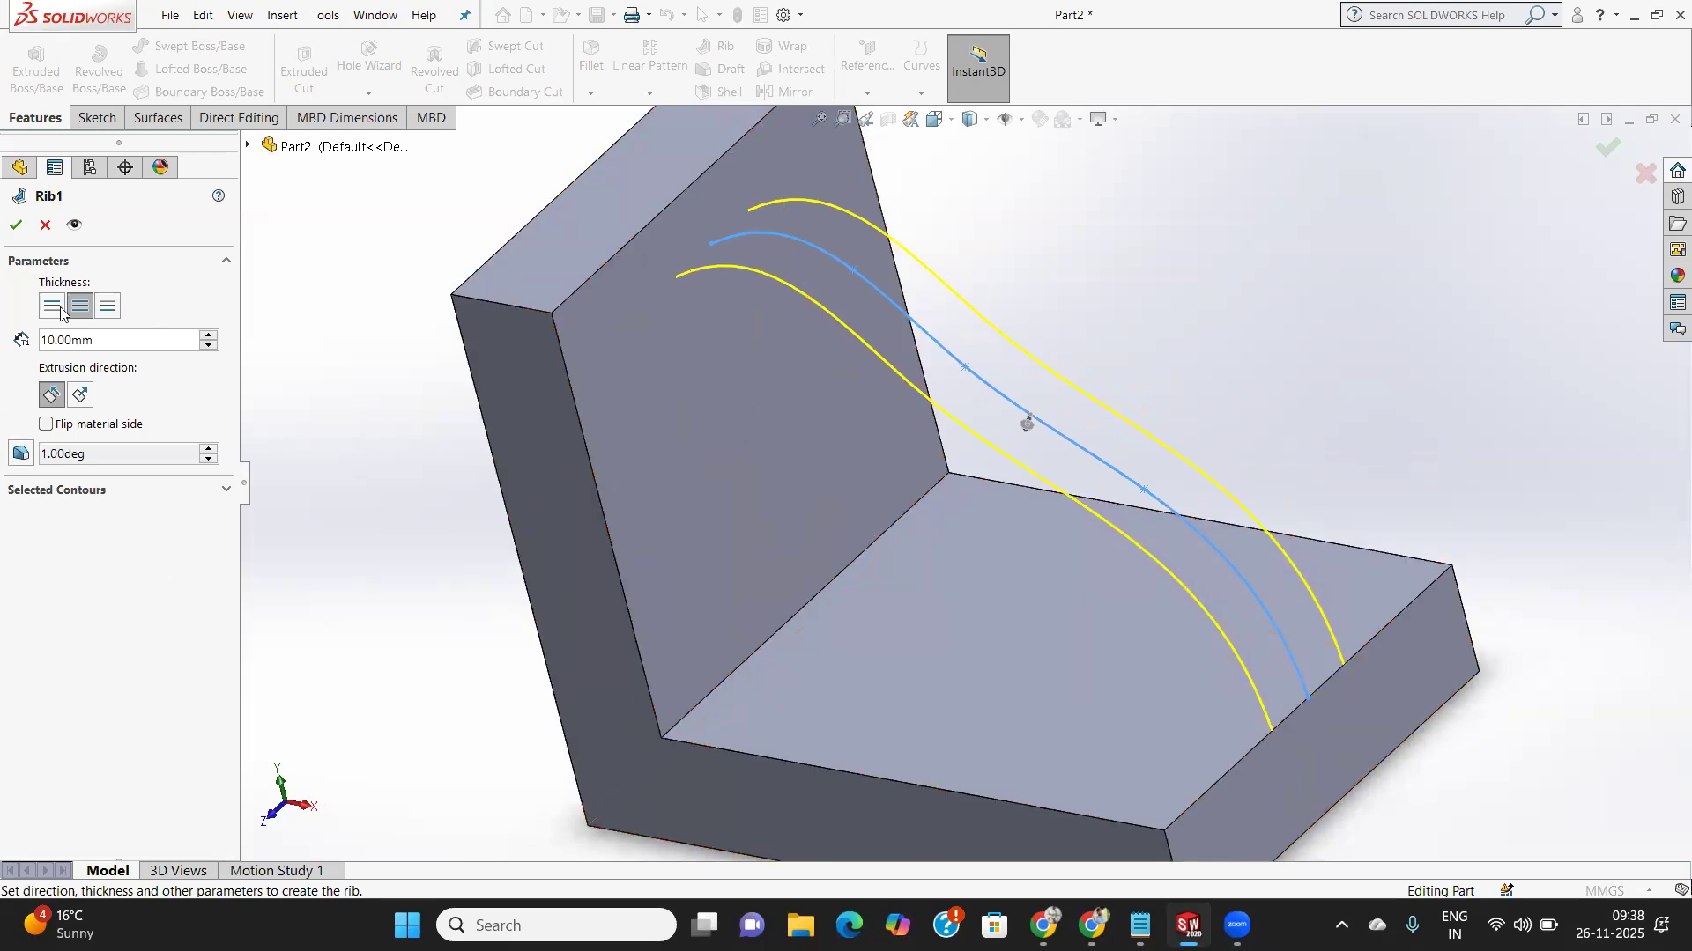
Compare the rib's thickness options on either side of the sketch, finishing with thickness on both sides.
{"action": "left_click", "coordinate": [51, 305]}
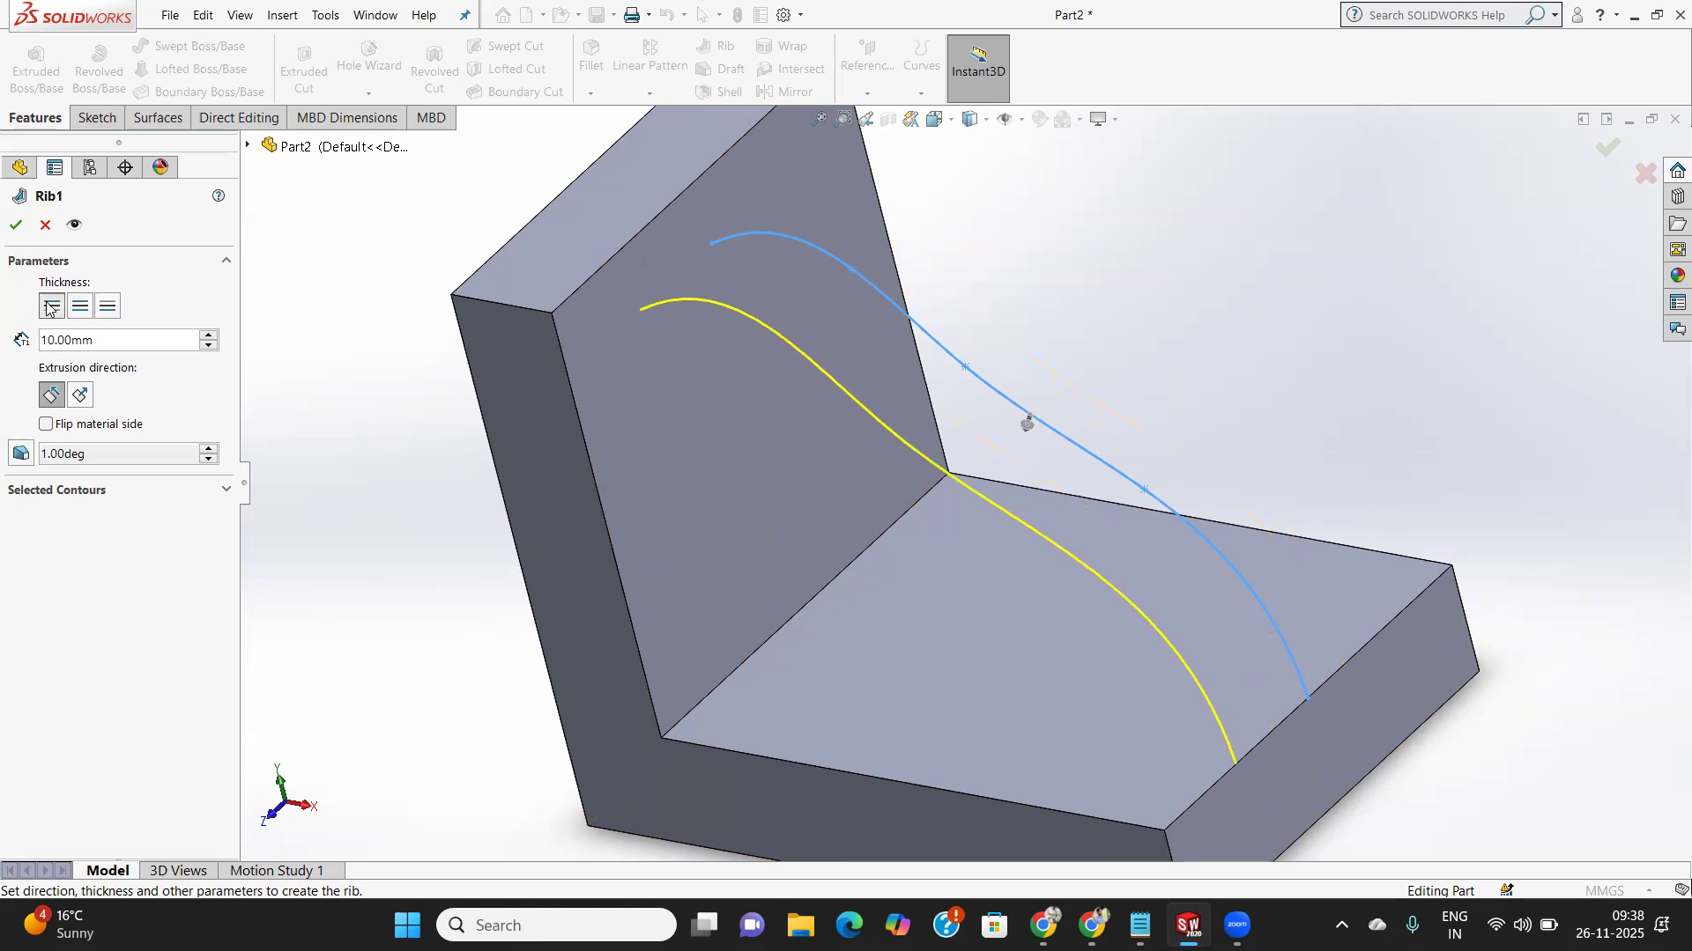
{"action": "left_click", "coordinate": [81, 305]}
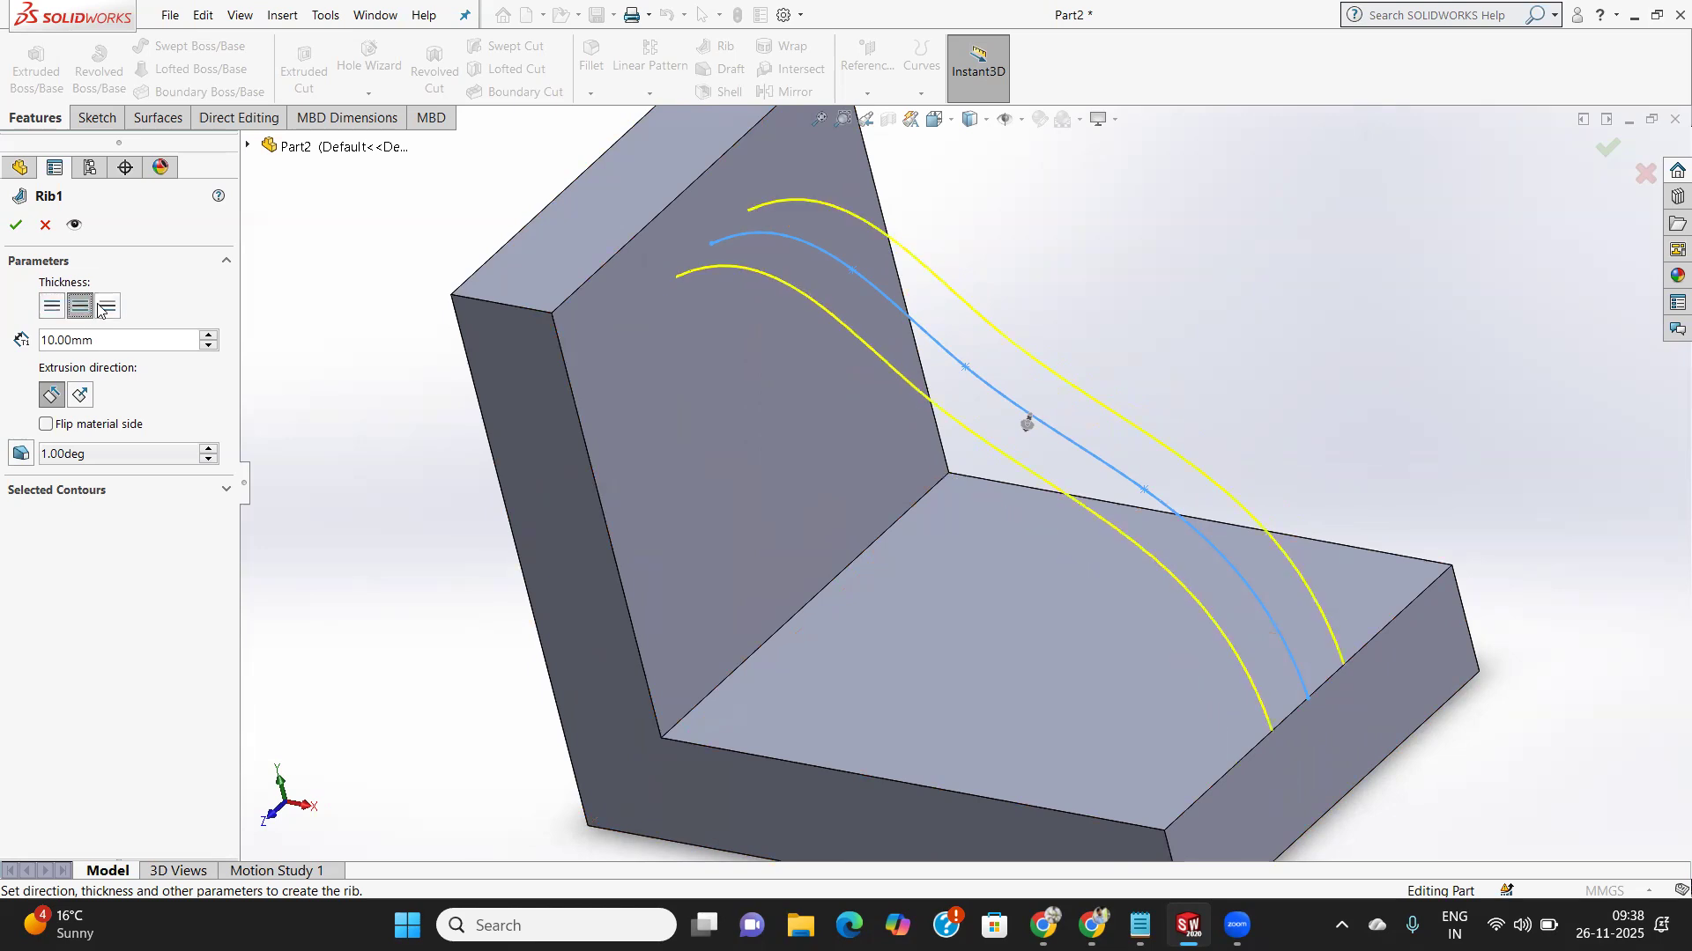
{"action": "left_click", "coordinate": [108, 305]}
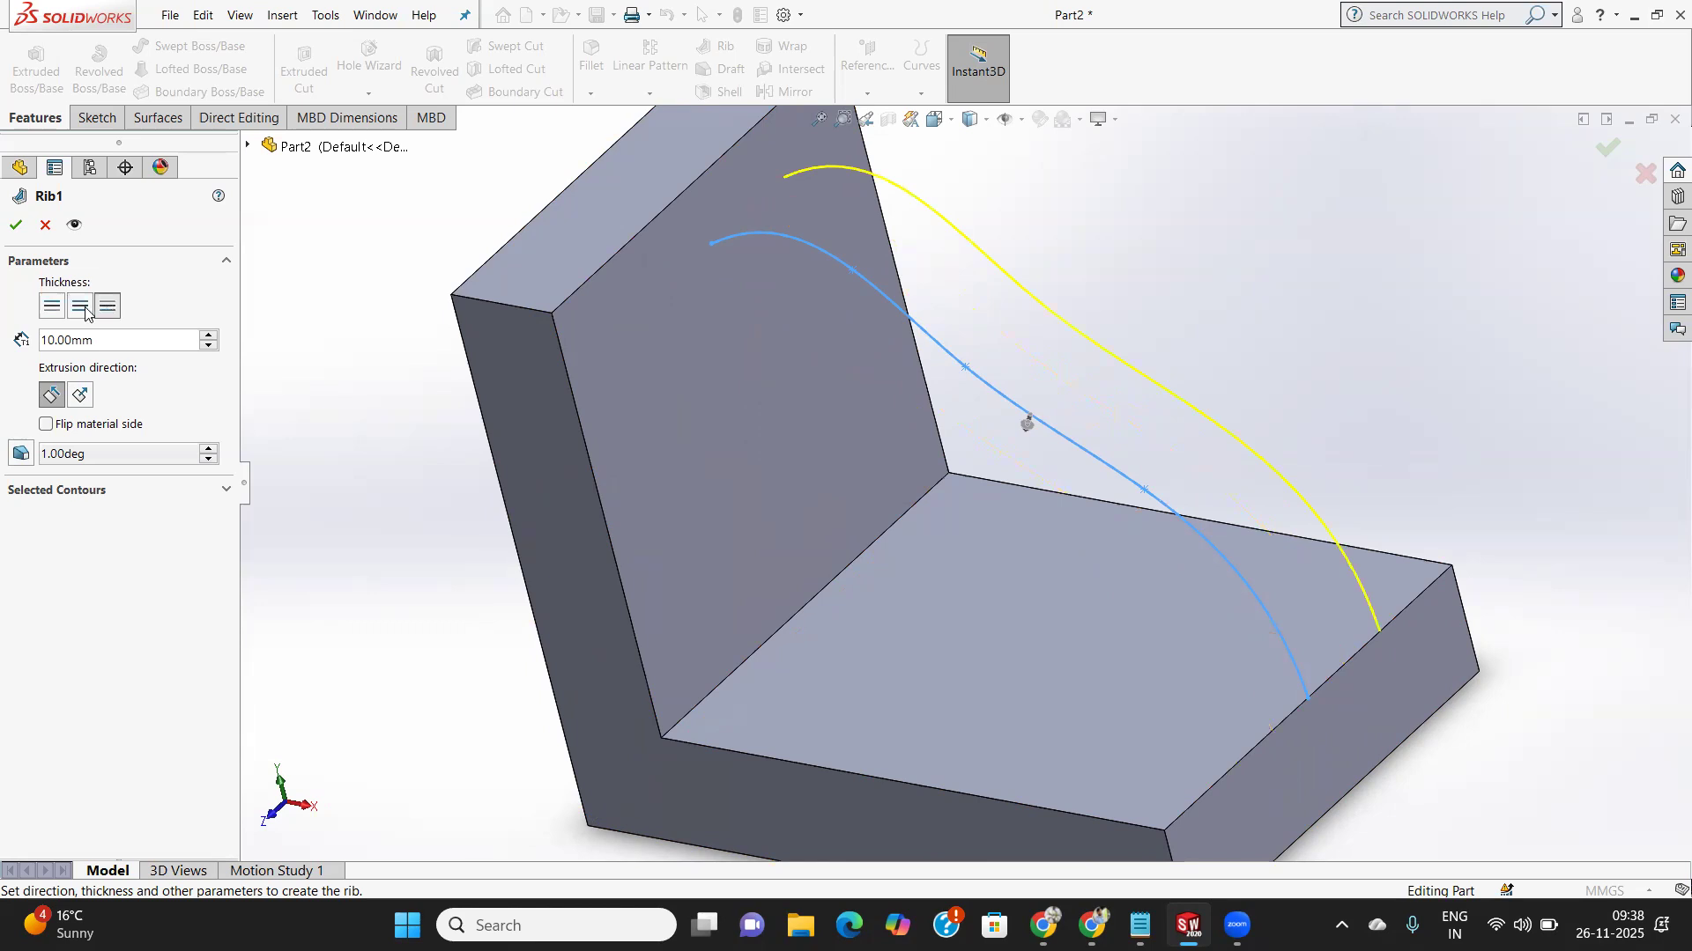
{"action": "left_click", "coordinate": [82, 307]}
{"action": "left_click", "coordinate": [51, 307]}
{"action": "left_click", "coordinate": [82, 309]}
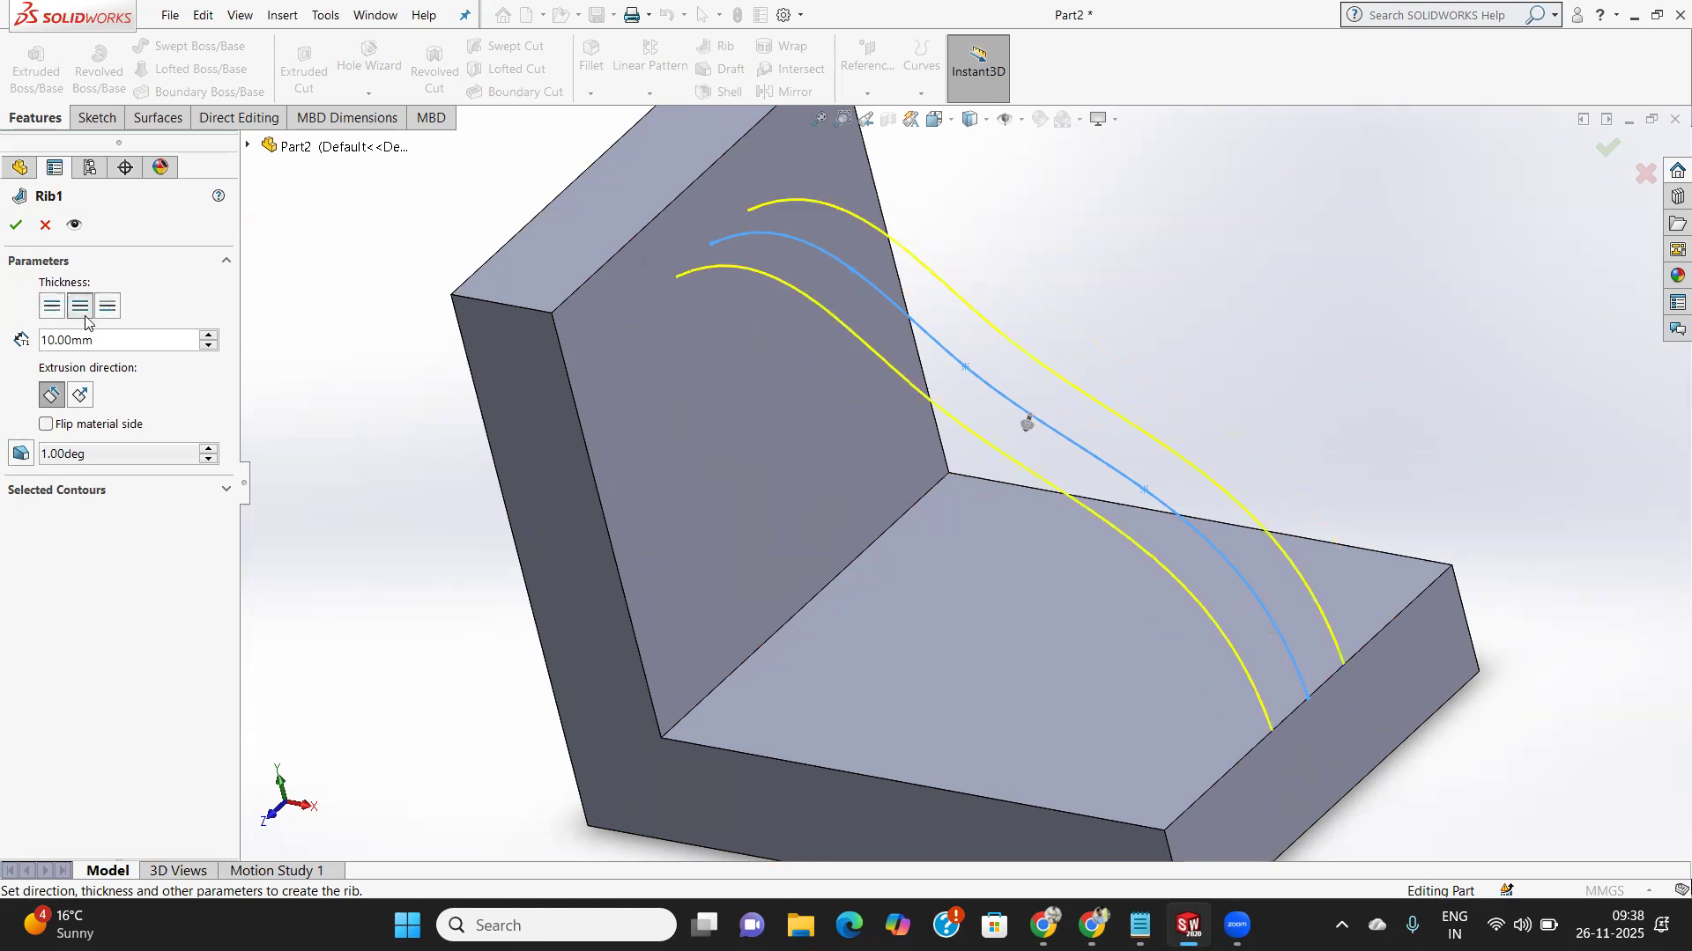
Set the rib thickness to 5 mm, compare both extrusion directions, and create the rib parallel to the sketch.
{"action": "left_click", "coordinate": [54, 341]}
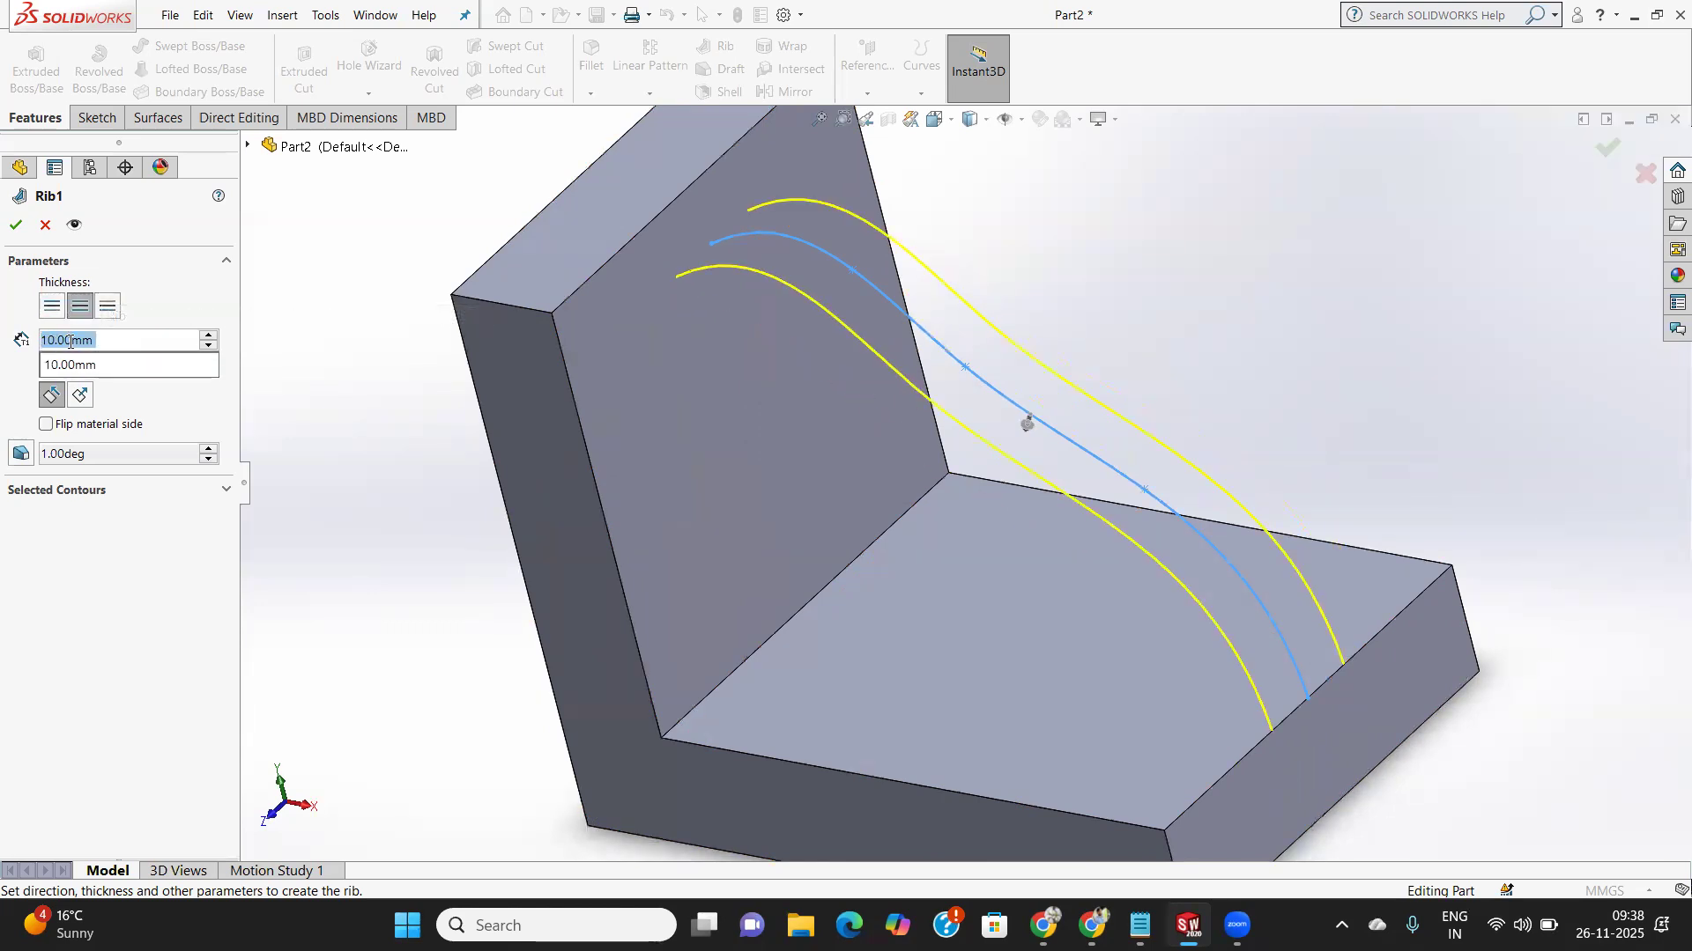
{"action": "type", "text": "5"}
{"action": "key", "text": "Return"}
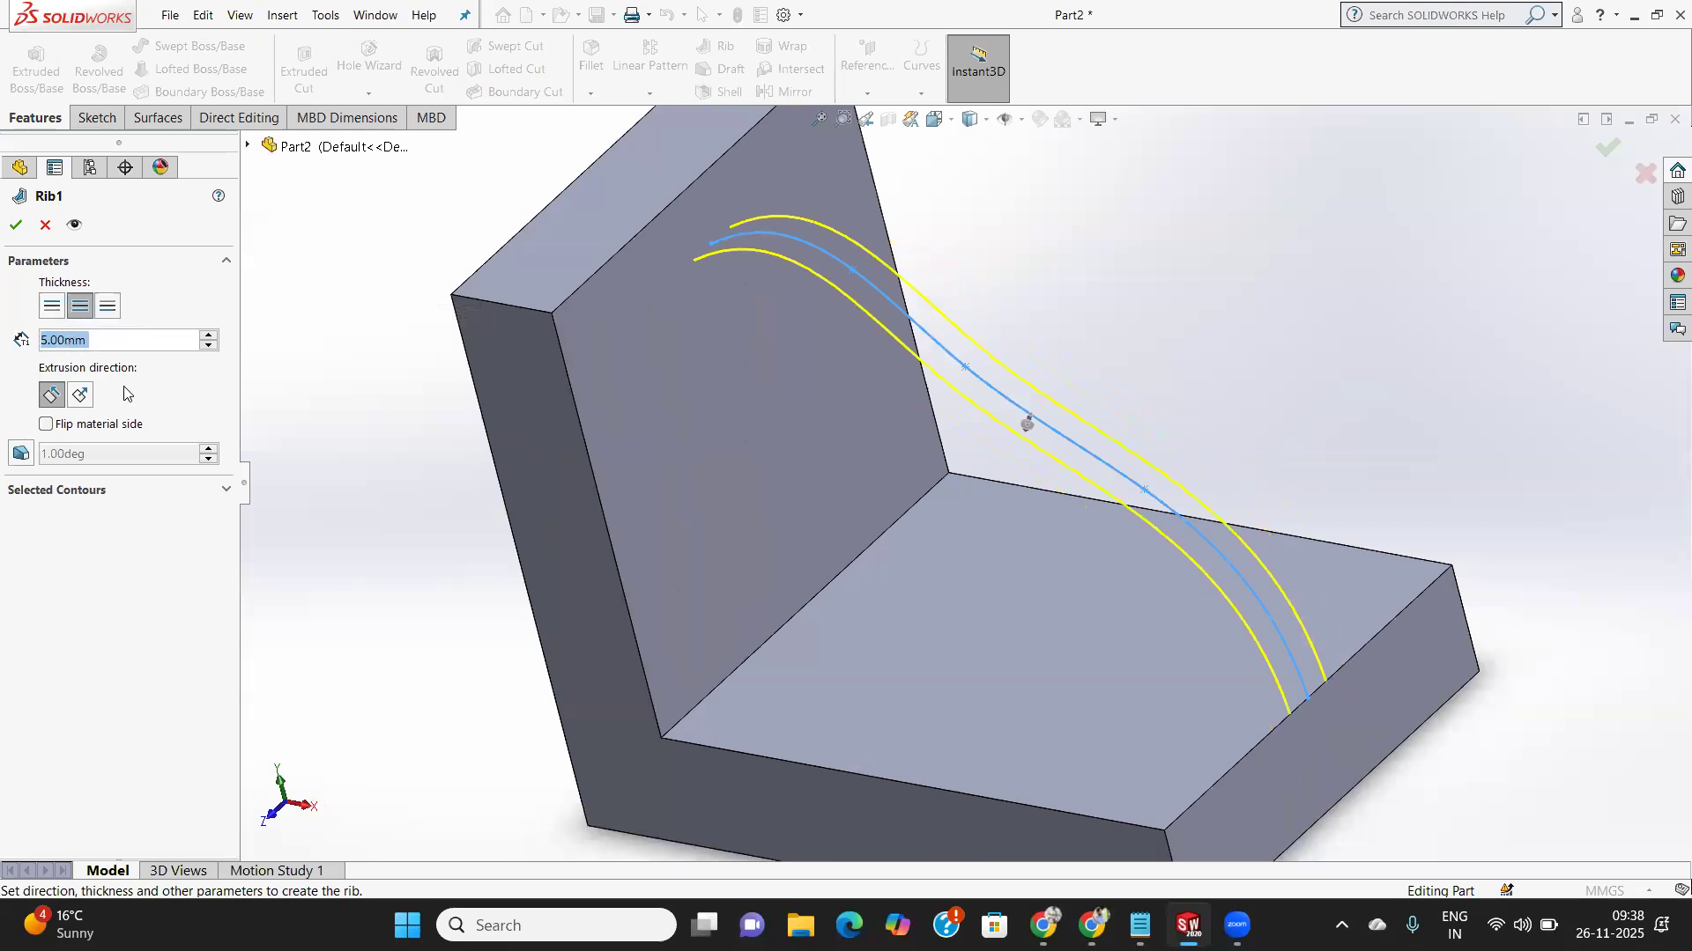
{"action": "left_click", "coordinate": [81, 396]}
{"action": "left_click", "coordinate": [52, 395]}
{"action": "key", "text": "Return"}
Examine the curved rib and its joints with both legs from several angles.
{"action": "middle_click_drag", "start_coordinate": [1170, 405], "coordinate": [1242, 366]}
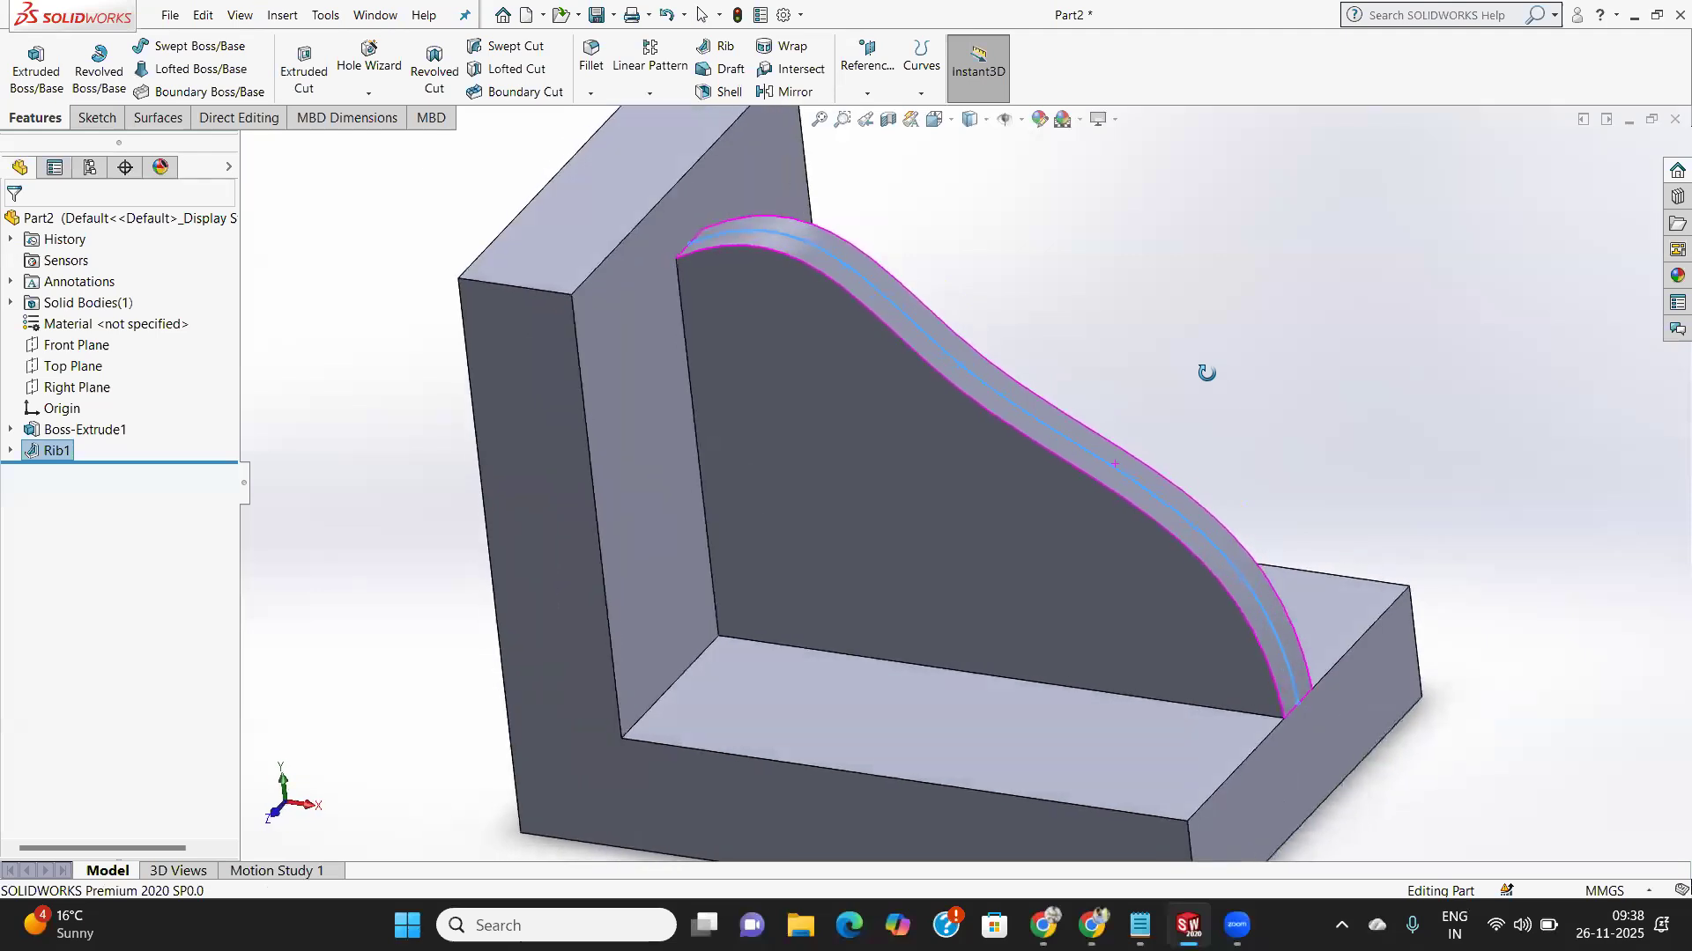
{"action": "scroll", "coordinate": [1119, 491], "scroll_direction": "down", "scroll_amount": 3}
{"action": "scroll", "coordinate": [1120, 491], "scroll_direction": "up", "scroll_amount": 5}
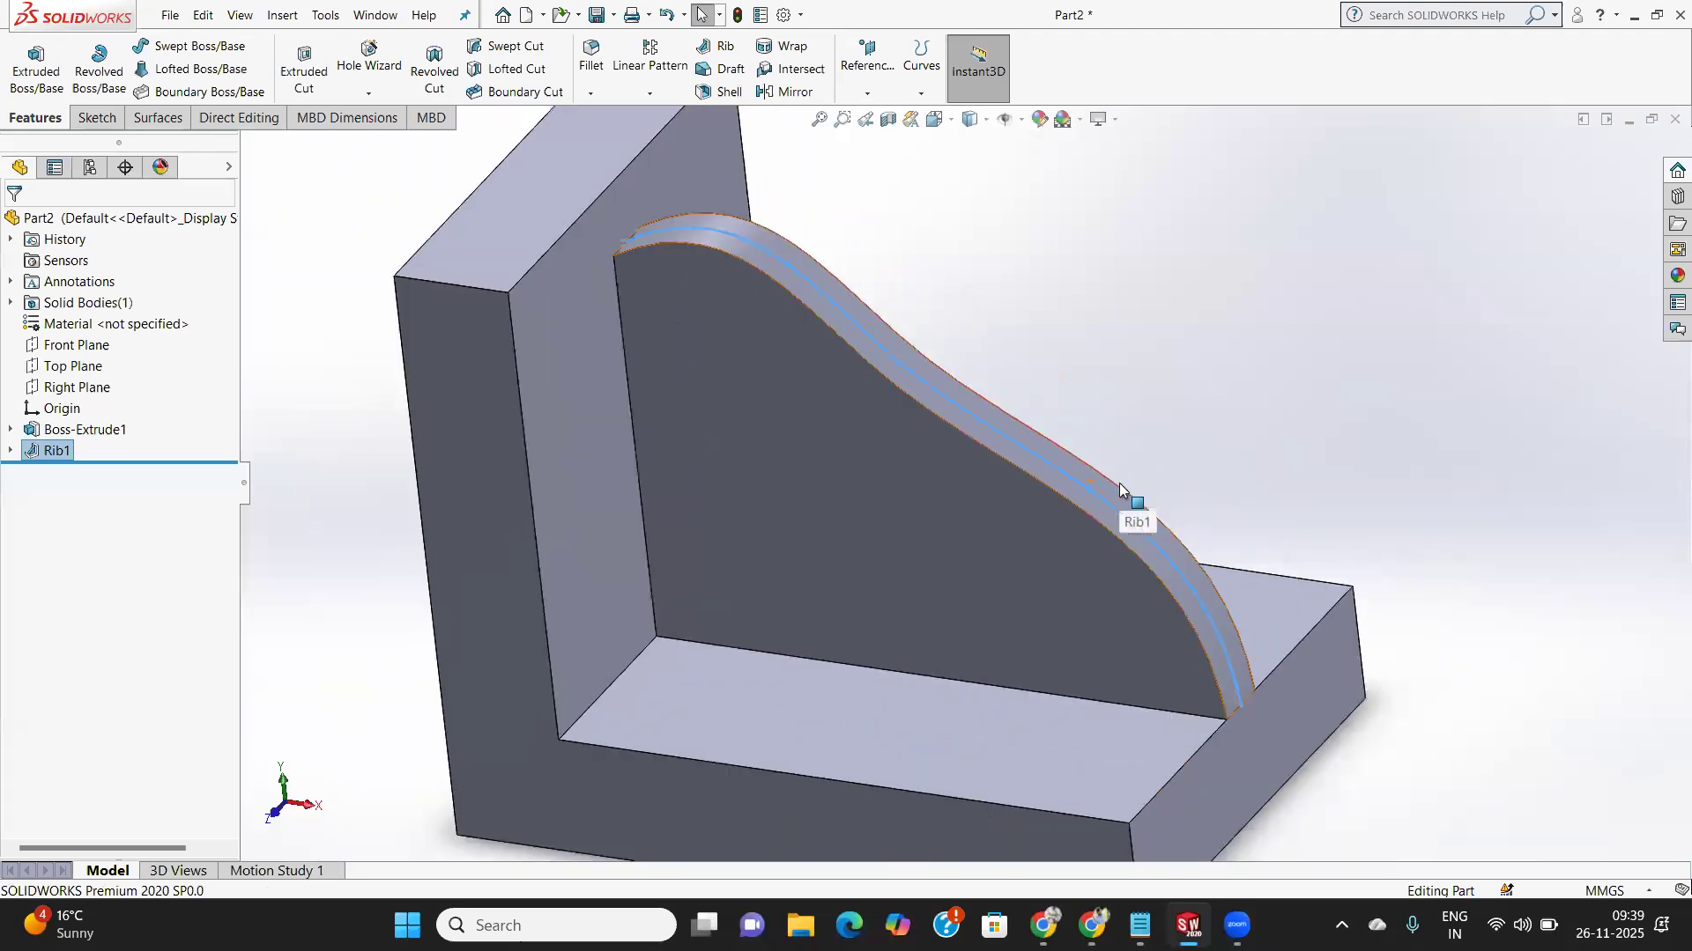
{"action": "scroll", "coordinate": [1117, 444], "scroll_direction": "down", "scroll_amount": 5}
{"action": "scroll", "coordinate": [1117, 444], "scroll_direction": "up", "scroll_amount": 5}
{"action": "middle_click_drag", "start_coordinate": [1117, 444], "coordinate": [639, 307]}
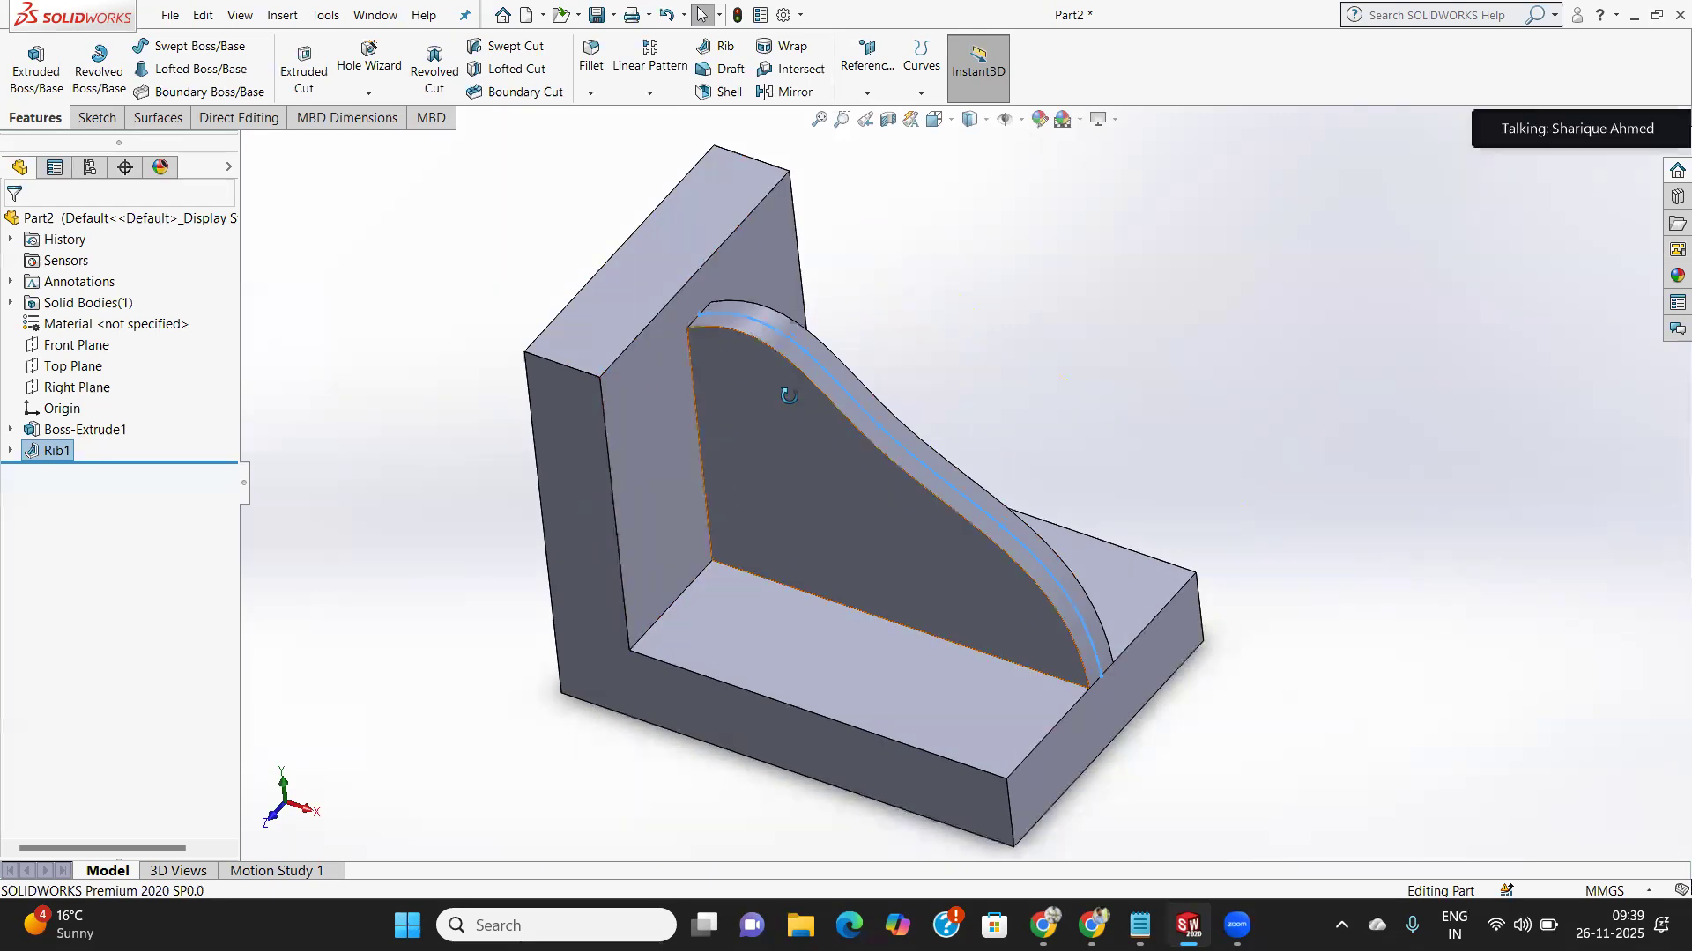
{"action": "middle_click_drag", "start_coordinate": [765, 396], "coordinate": [817, 361]}
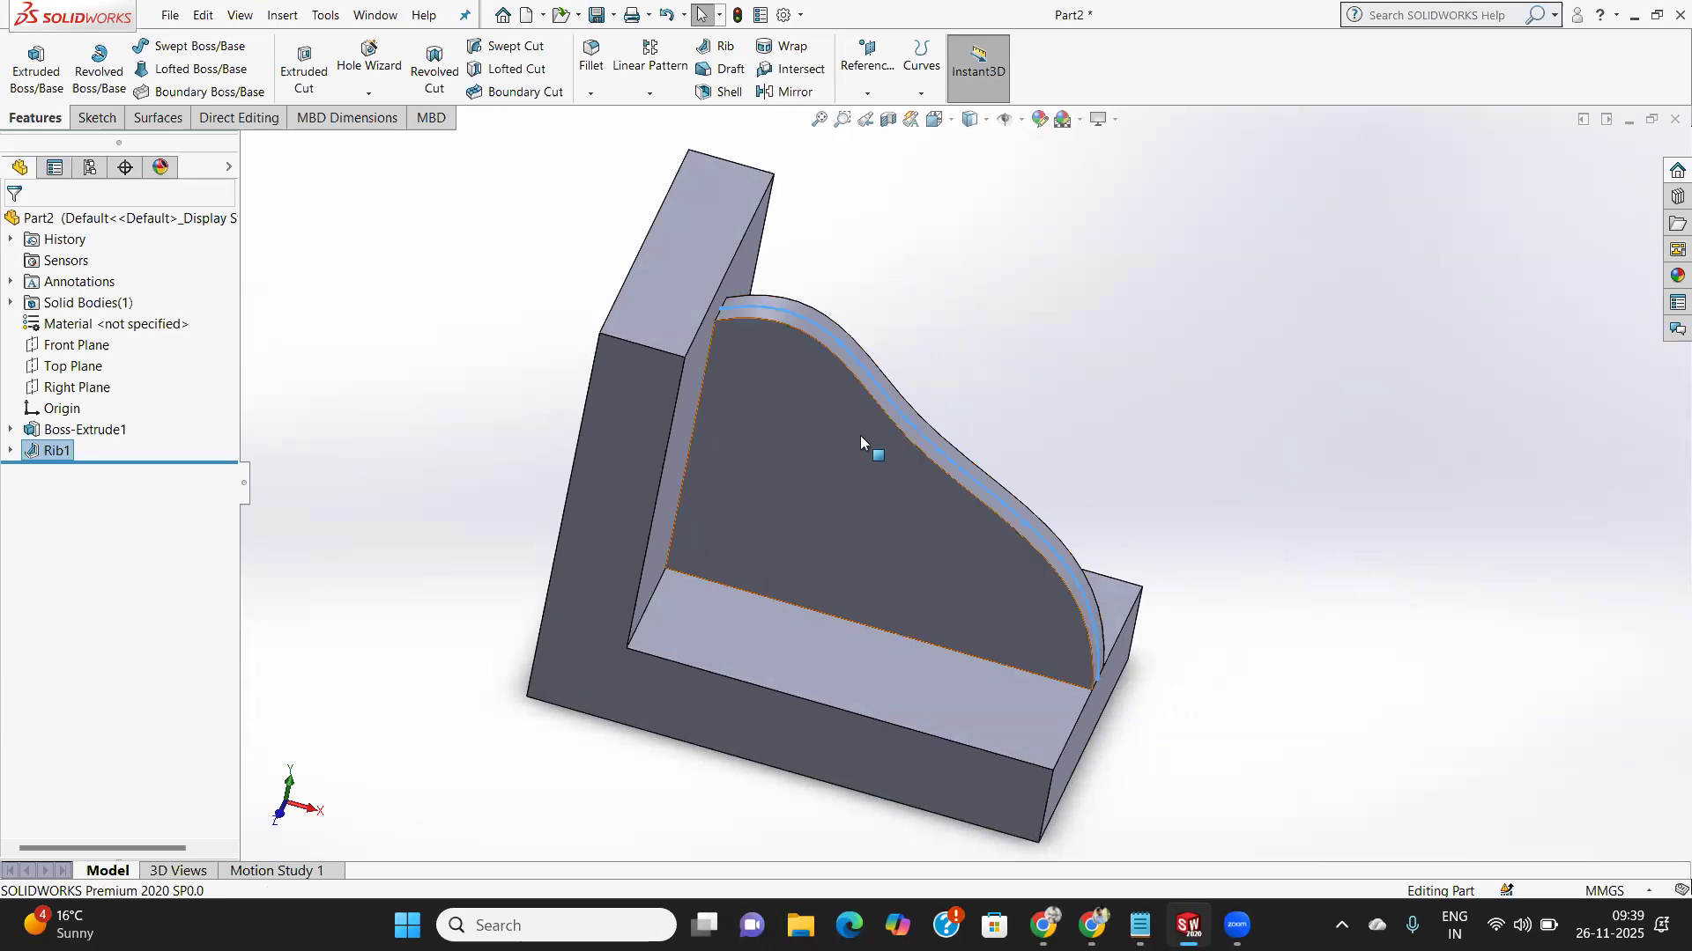
Delete the rib feature while keeping its spline sketch.
{"action": "right_click", "coordinate": [45, 450]}
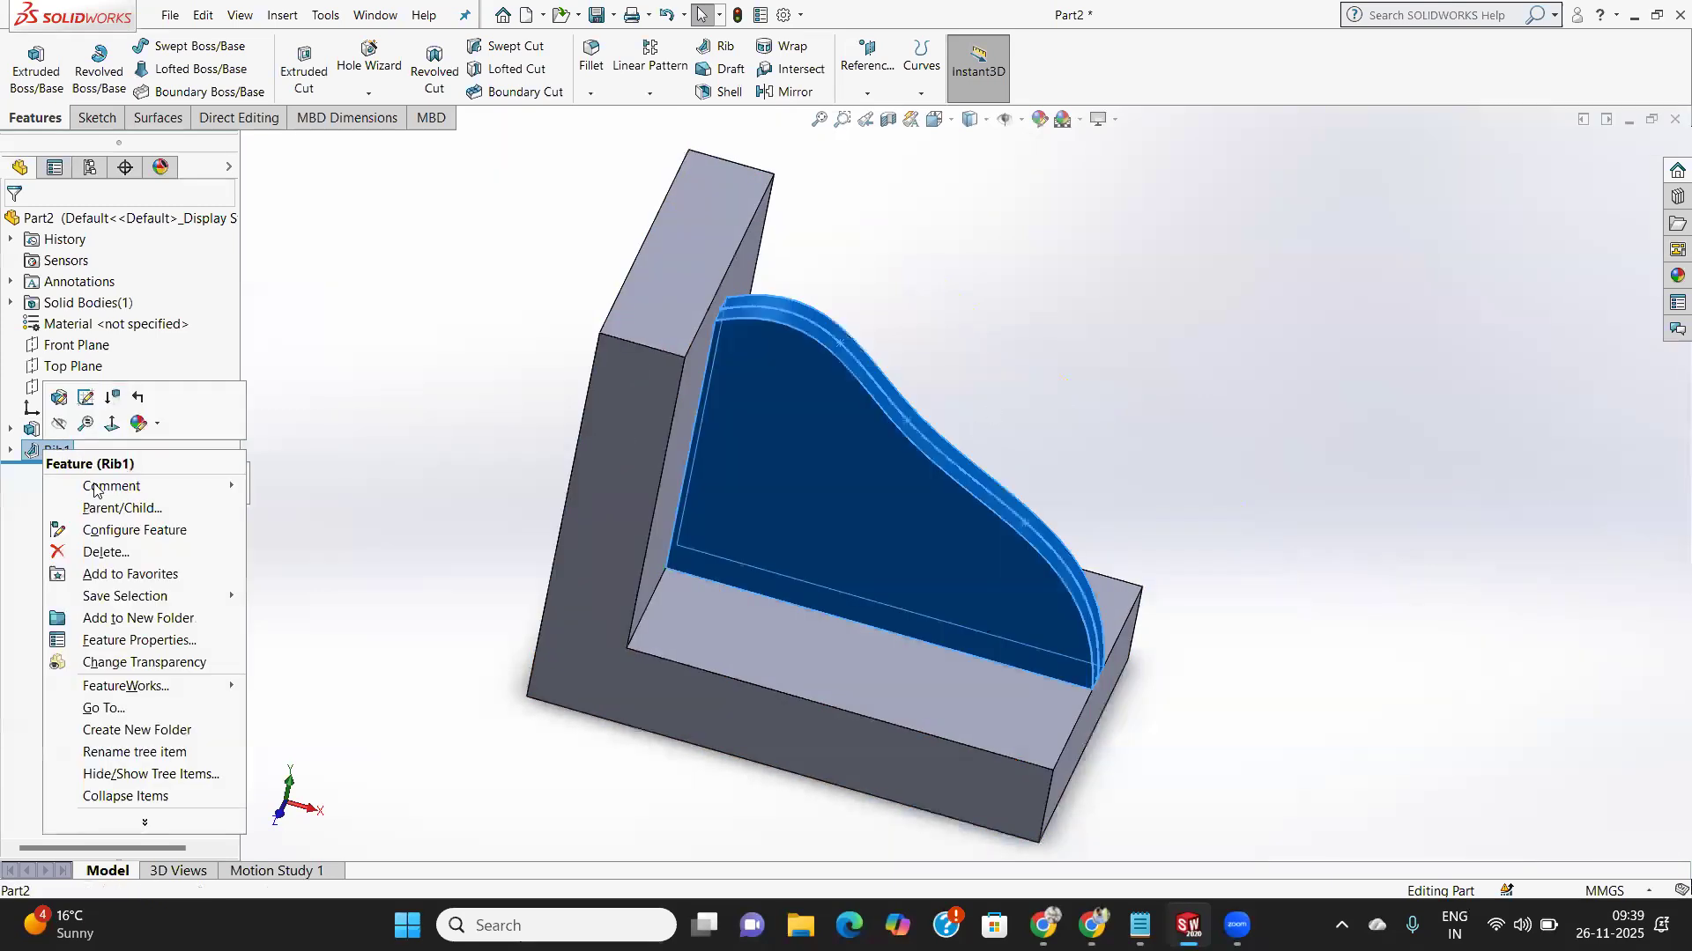
{"action": "left_click", "coordinate": [104, 552]}
{"action": "left_click", "coordinate": [973, 346]}
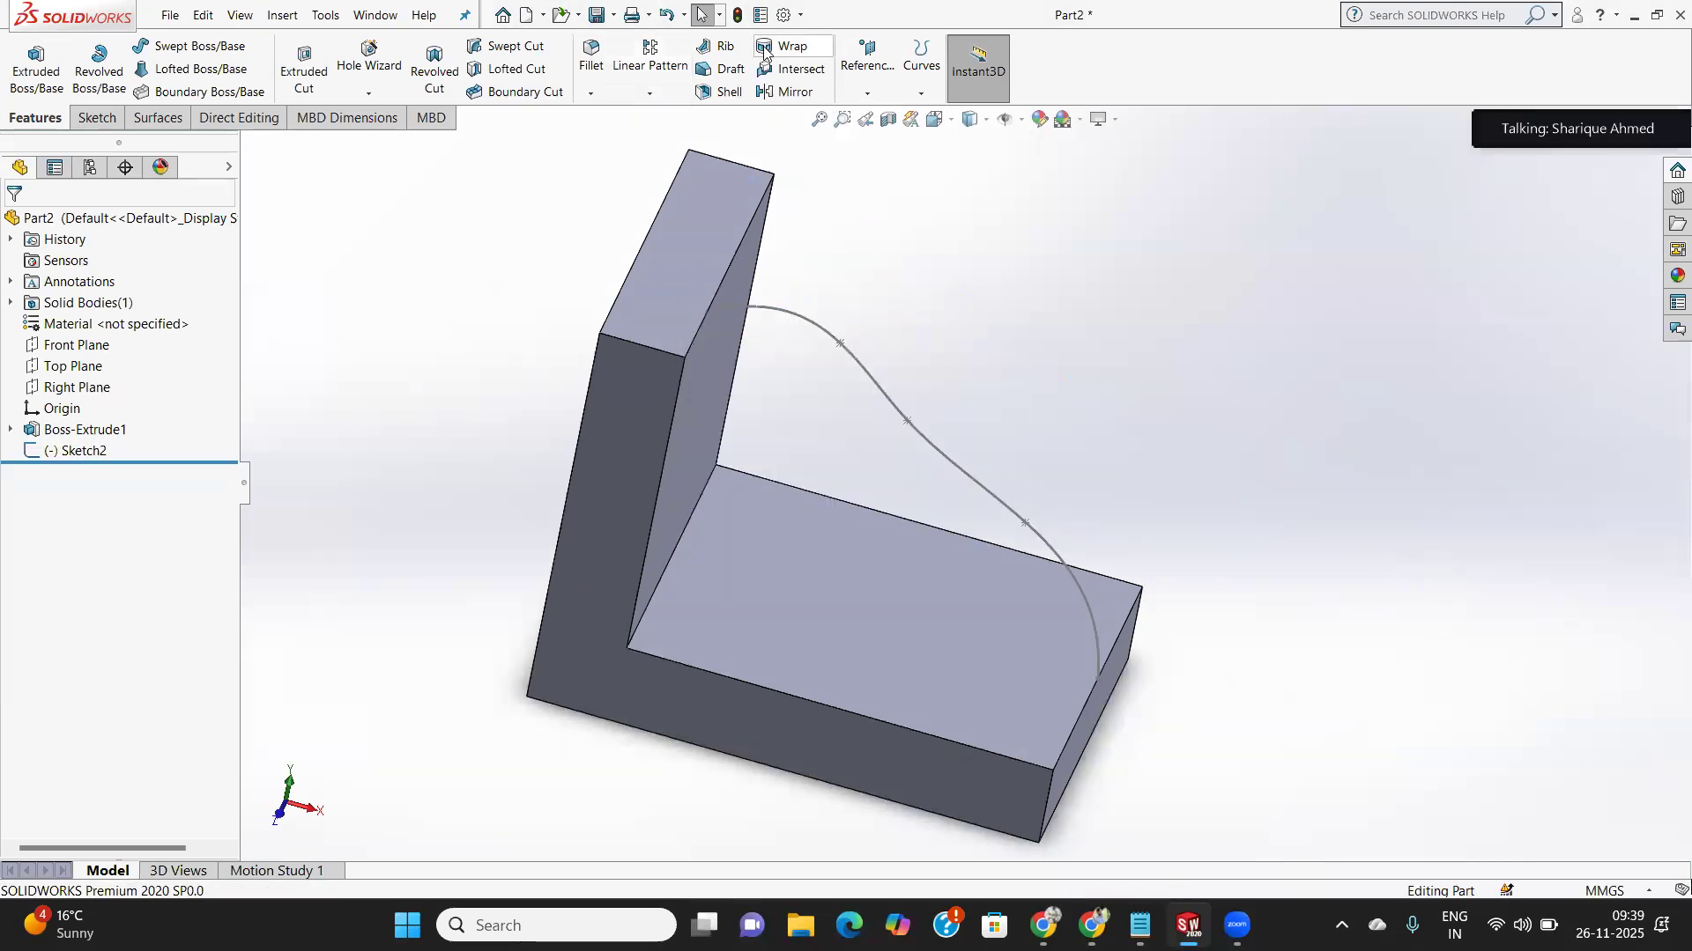
Start a new Rib feature from the spline sketch and compare the thickness sides, ending with both sides.
{"action": "left_click", "coordinate": [723, 46]}
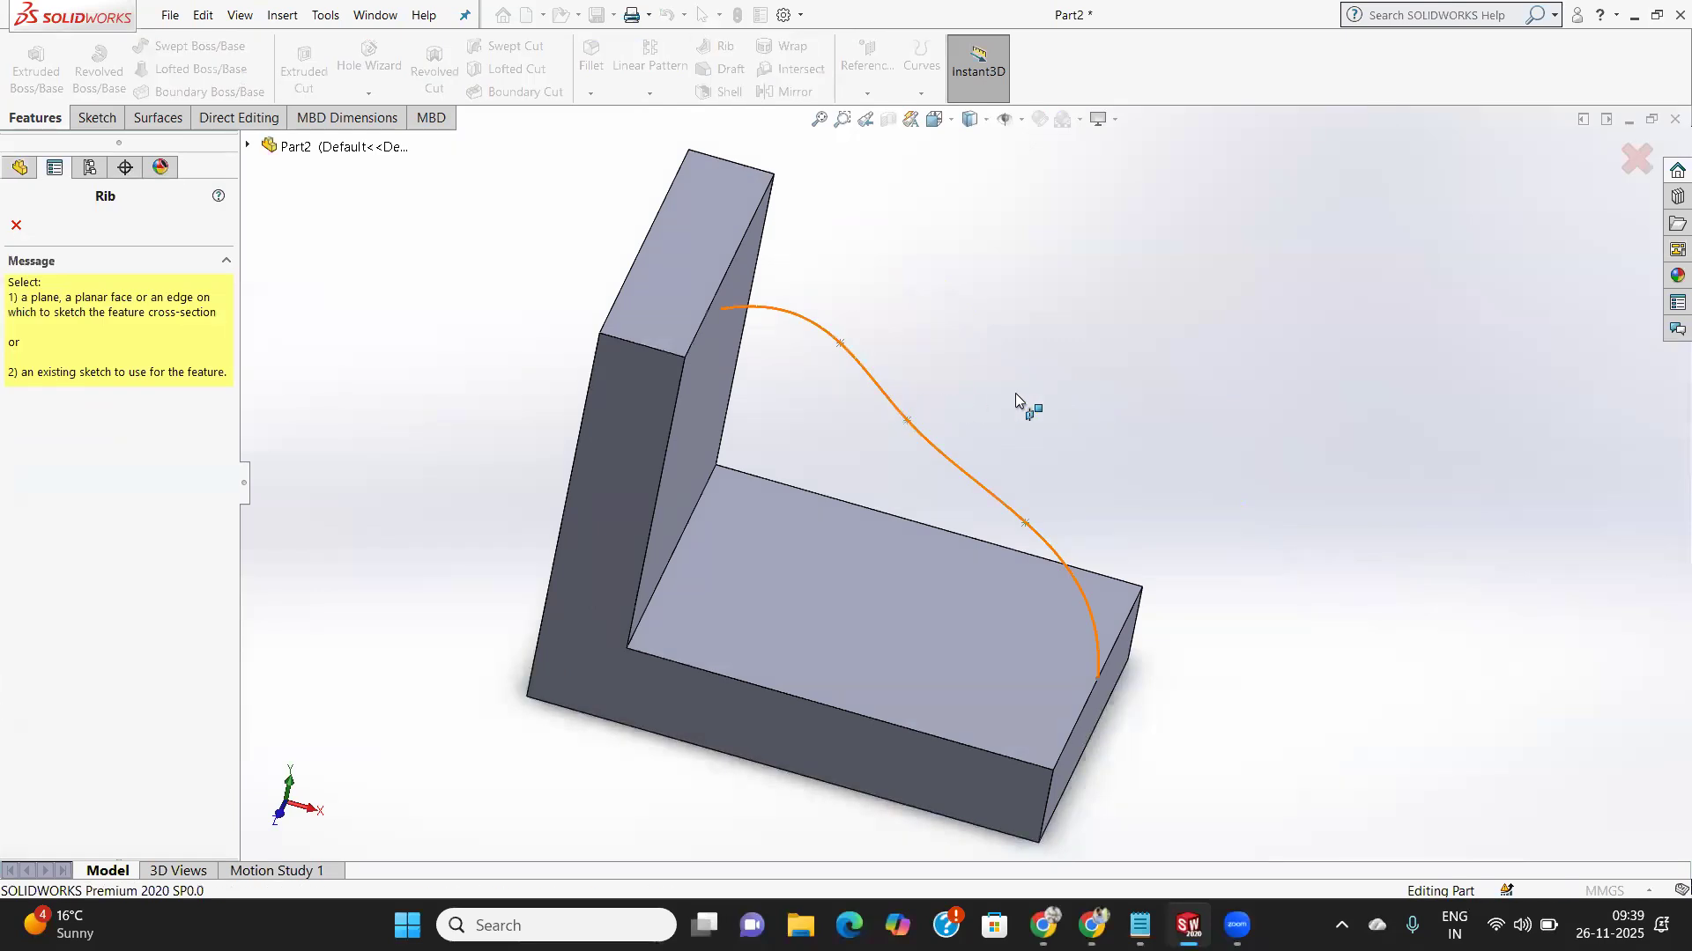
{"action": "left_click", "coordinate": [885, 406]}
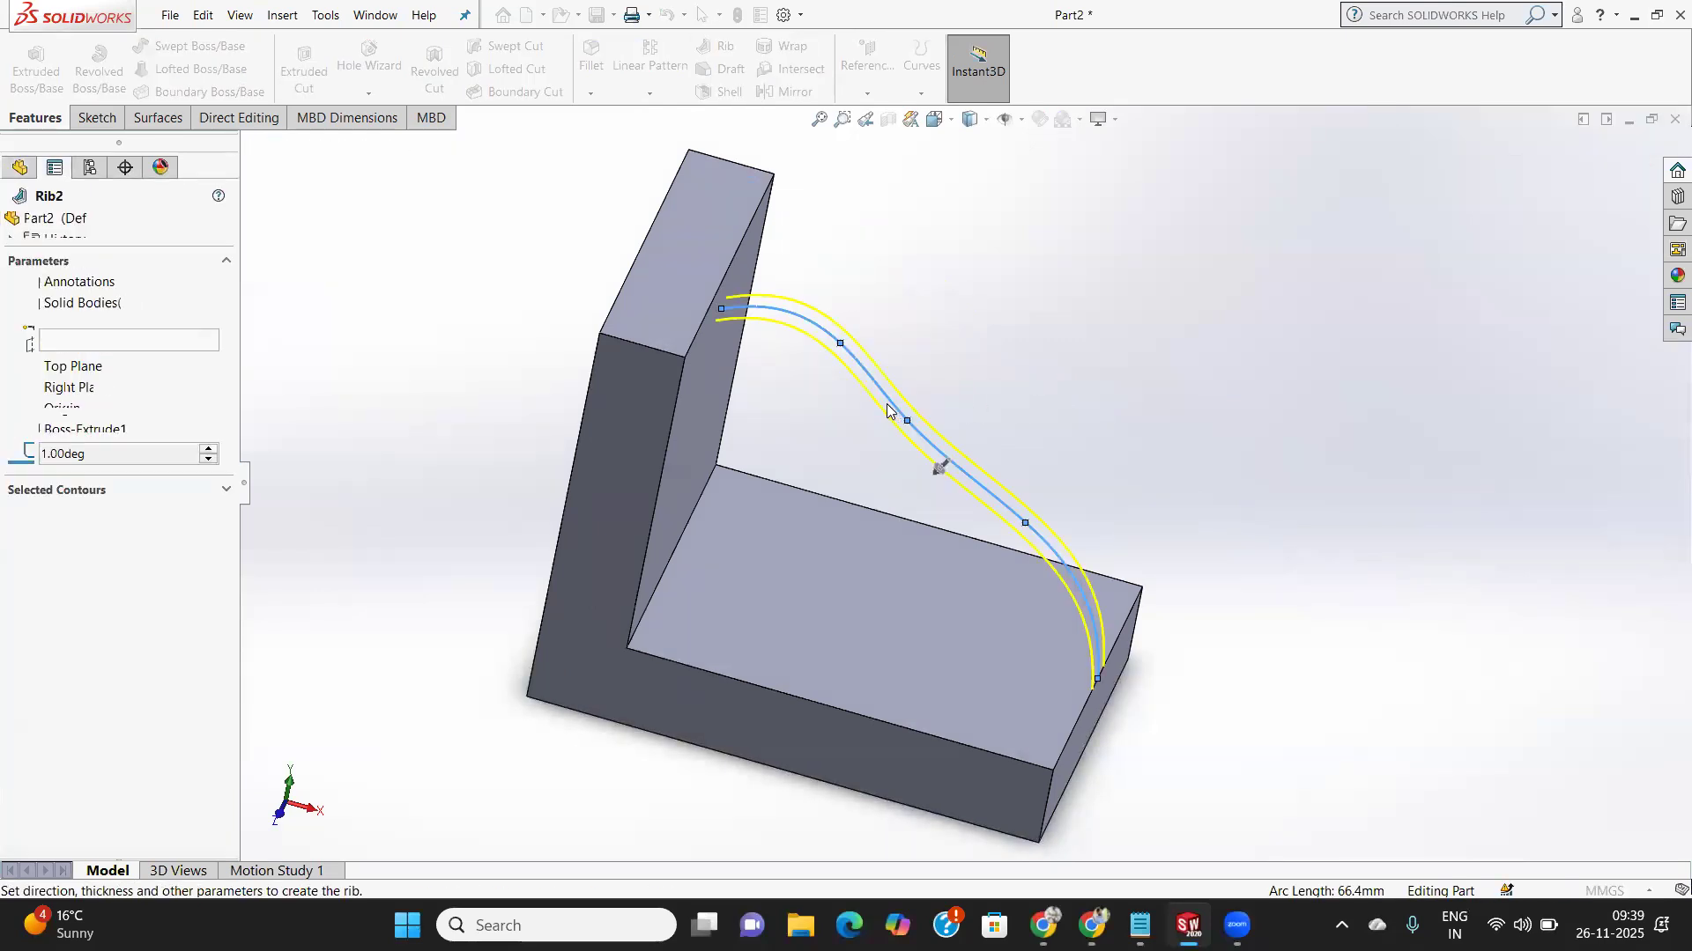
{"action": "mouse_move", "coordinate": [1004, 385]}
{"action": "middle_mouse_down"}
{"action": "mouse_move", "coordinate": [905, 364]}
{"action": "mouse_move", "coordinate": [925, 365]}
{"action": "middle_mouse_up"}
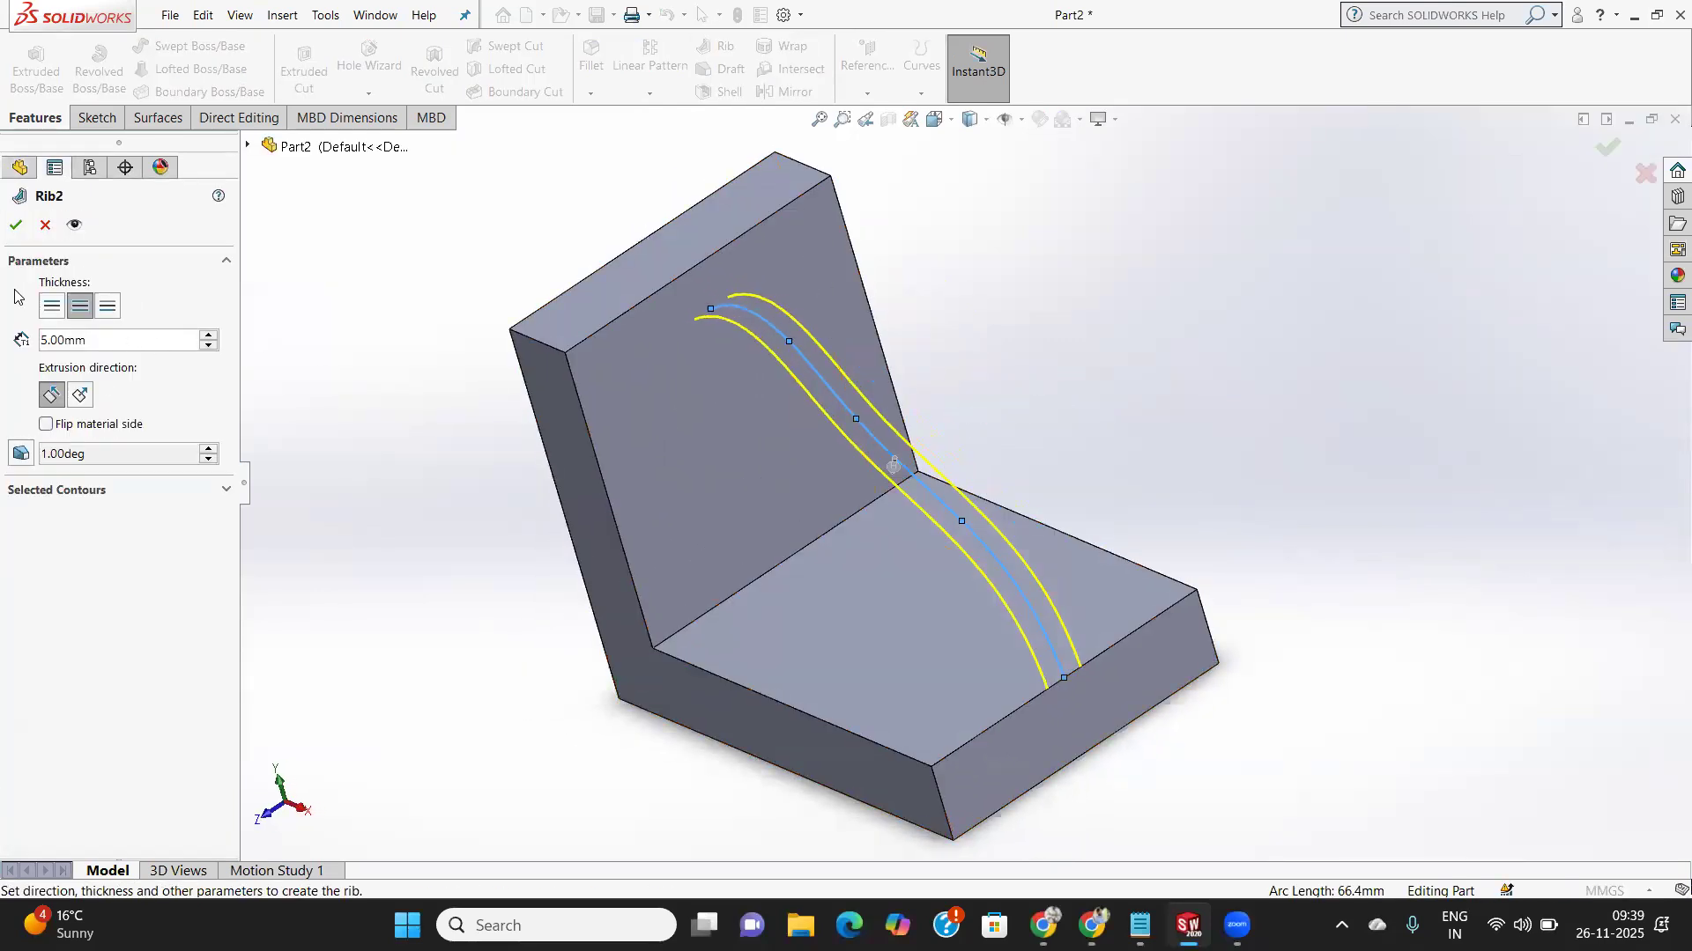
{"action": "left_click", "coordinate": [50, 309]}
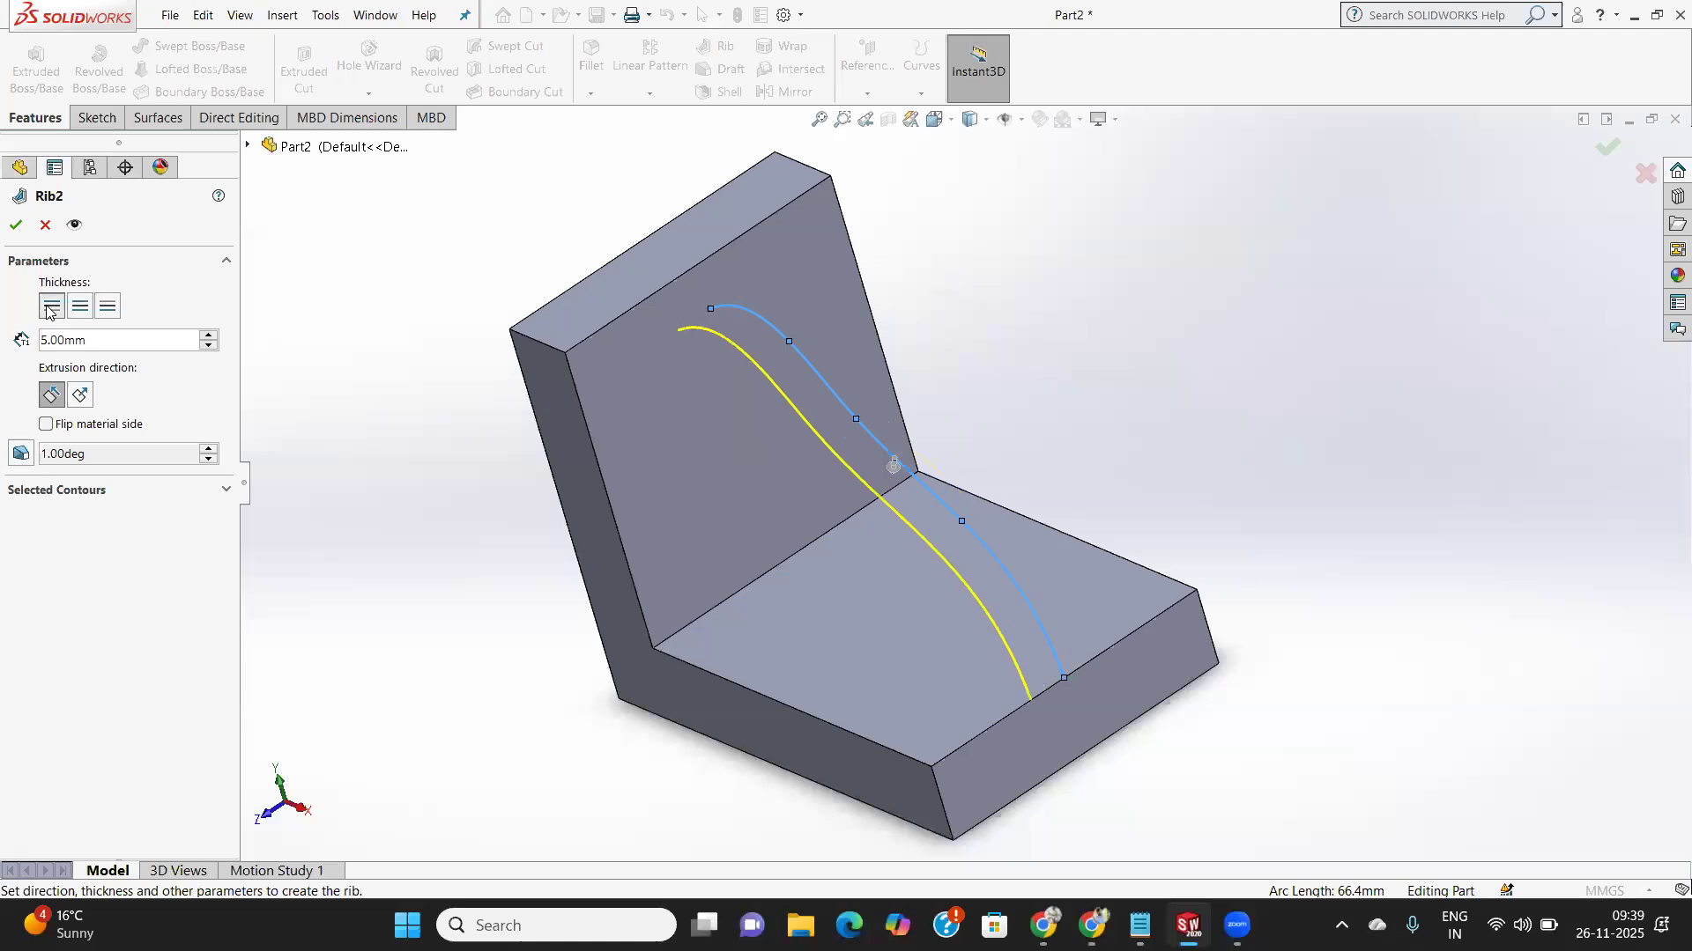
{"action": "left_click", "coordinate": [107, 305]}
{"action": "left_click", "coordinate": [46, 309]}
{"action": "left_click", "coordinate": [82, 308]}
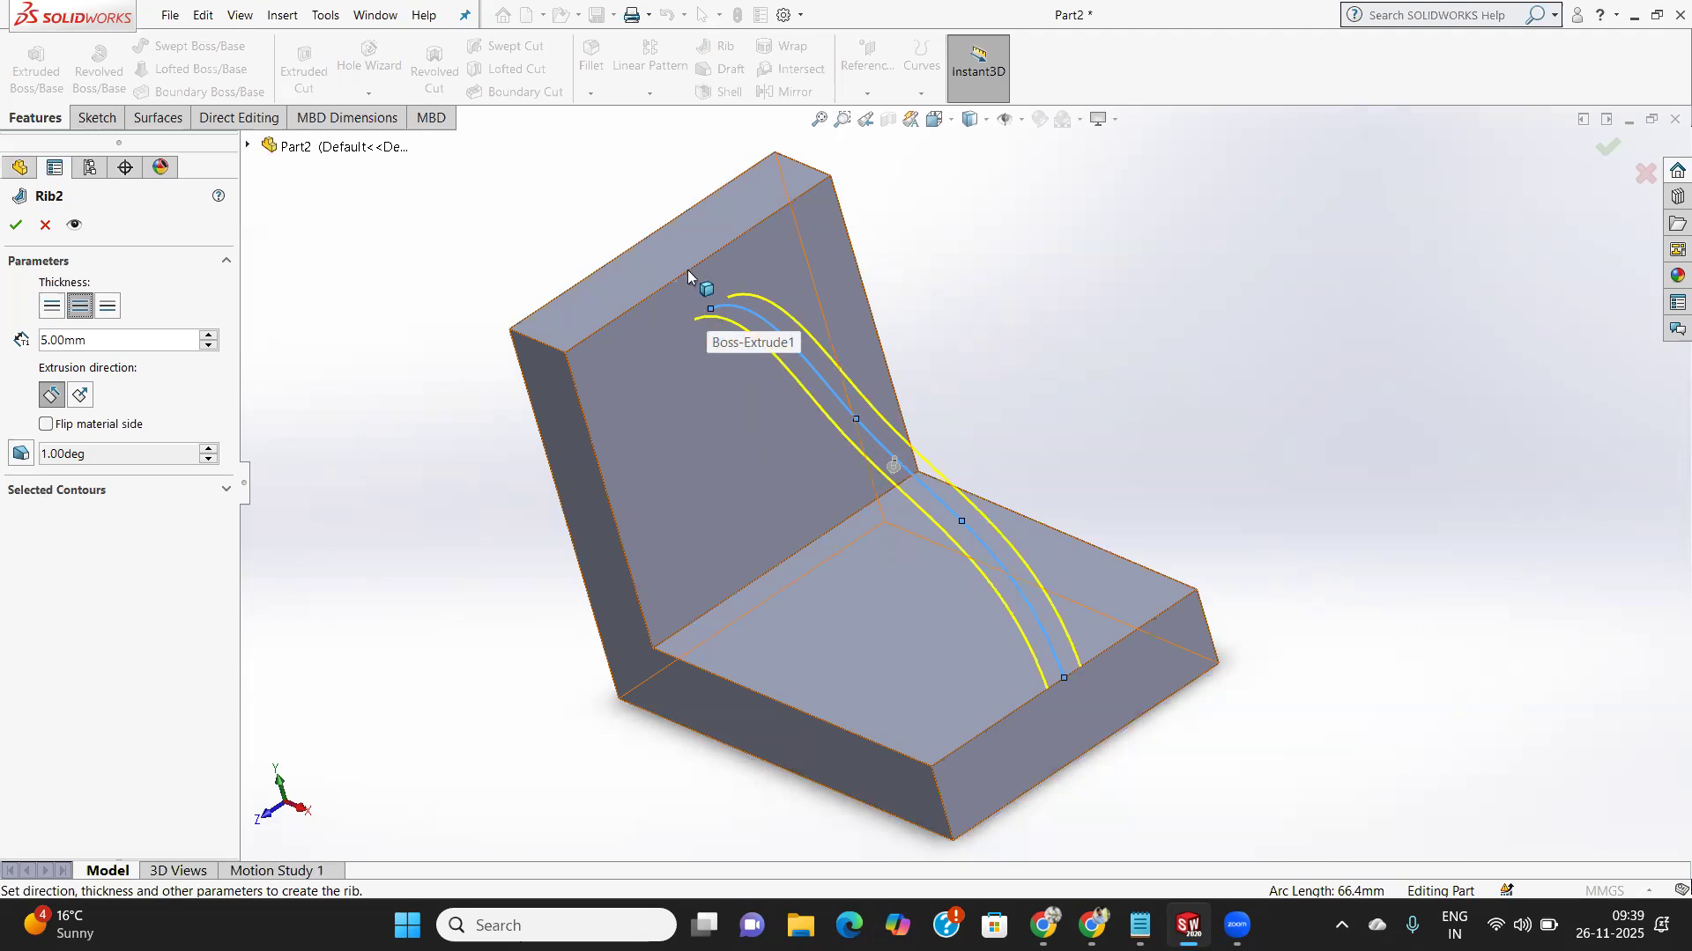
Try to create the rib with the material side flipped, and turn the flip off again.
{"action": "left_click", "coordinate": [49, 426]}
{"action": "left_click", "coordinate": [16, 225]}
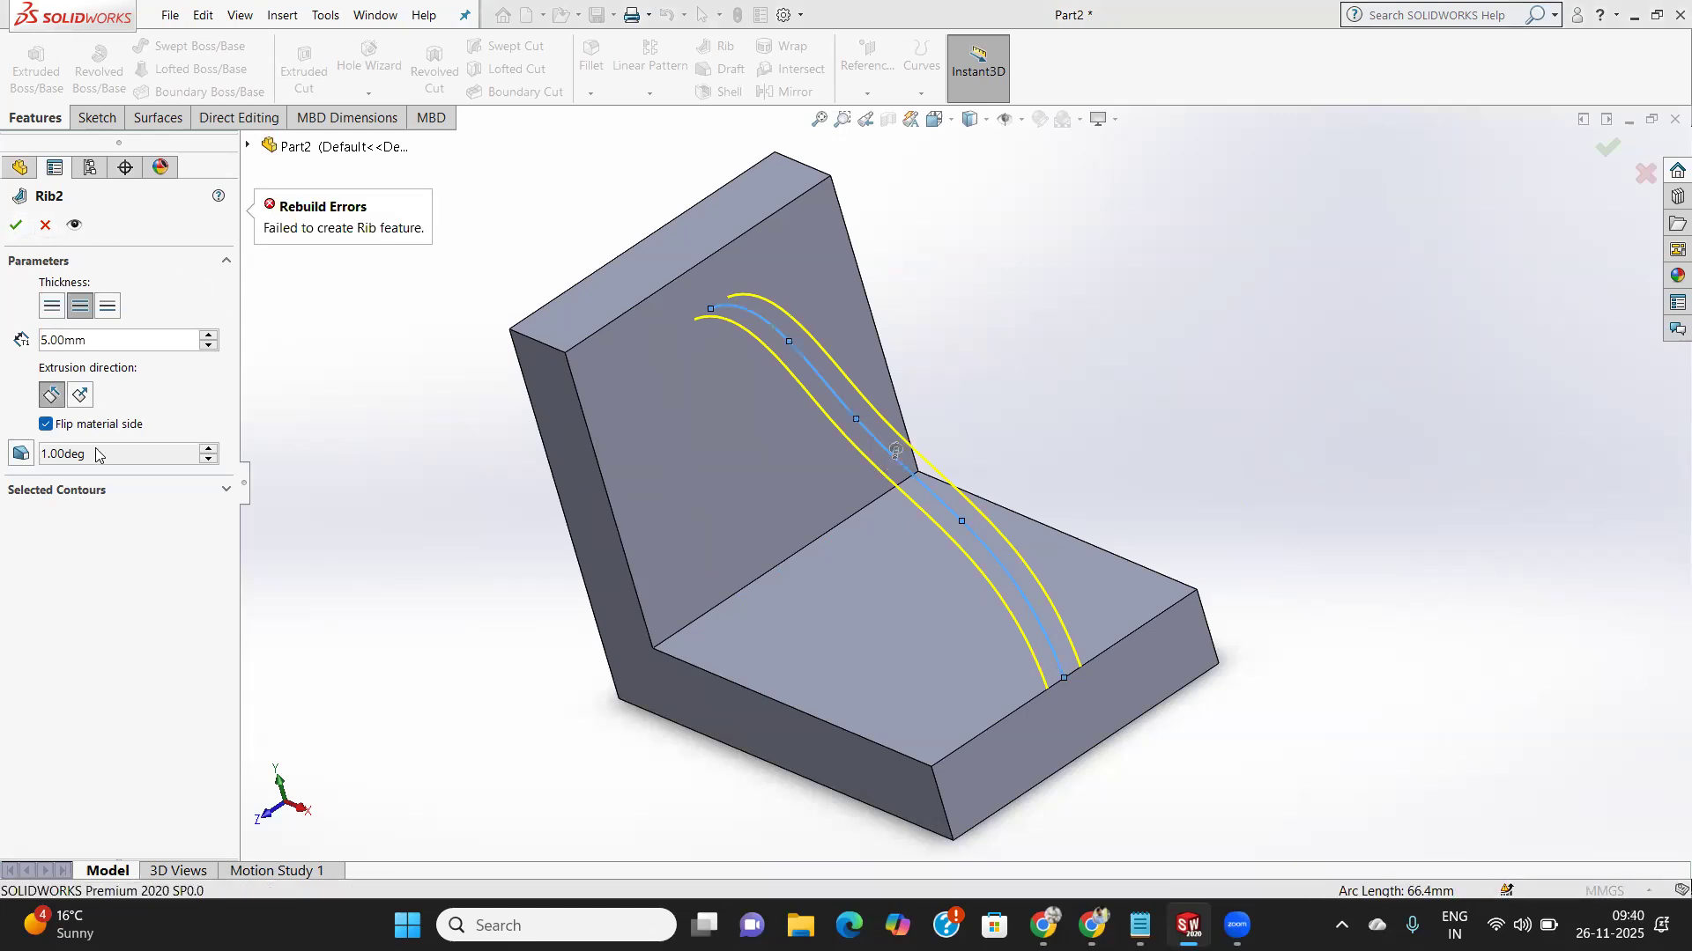
{"action": "left_click", "coordinate": [48, 425]}
Try to create the rib normal to the sketch, comparing the Natural and Linear types and using Linear.
{"action": "left_click", "coordinate": [84, 401]}
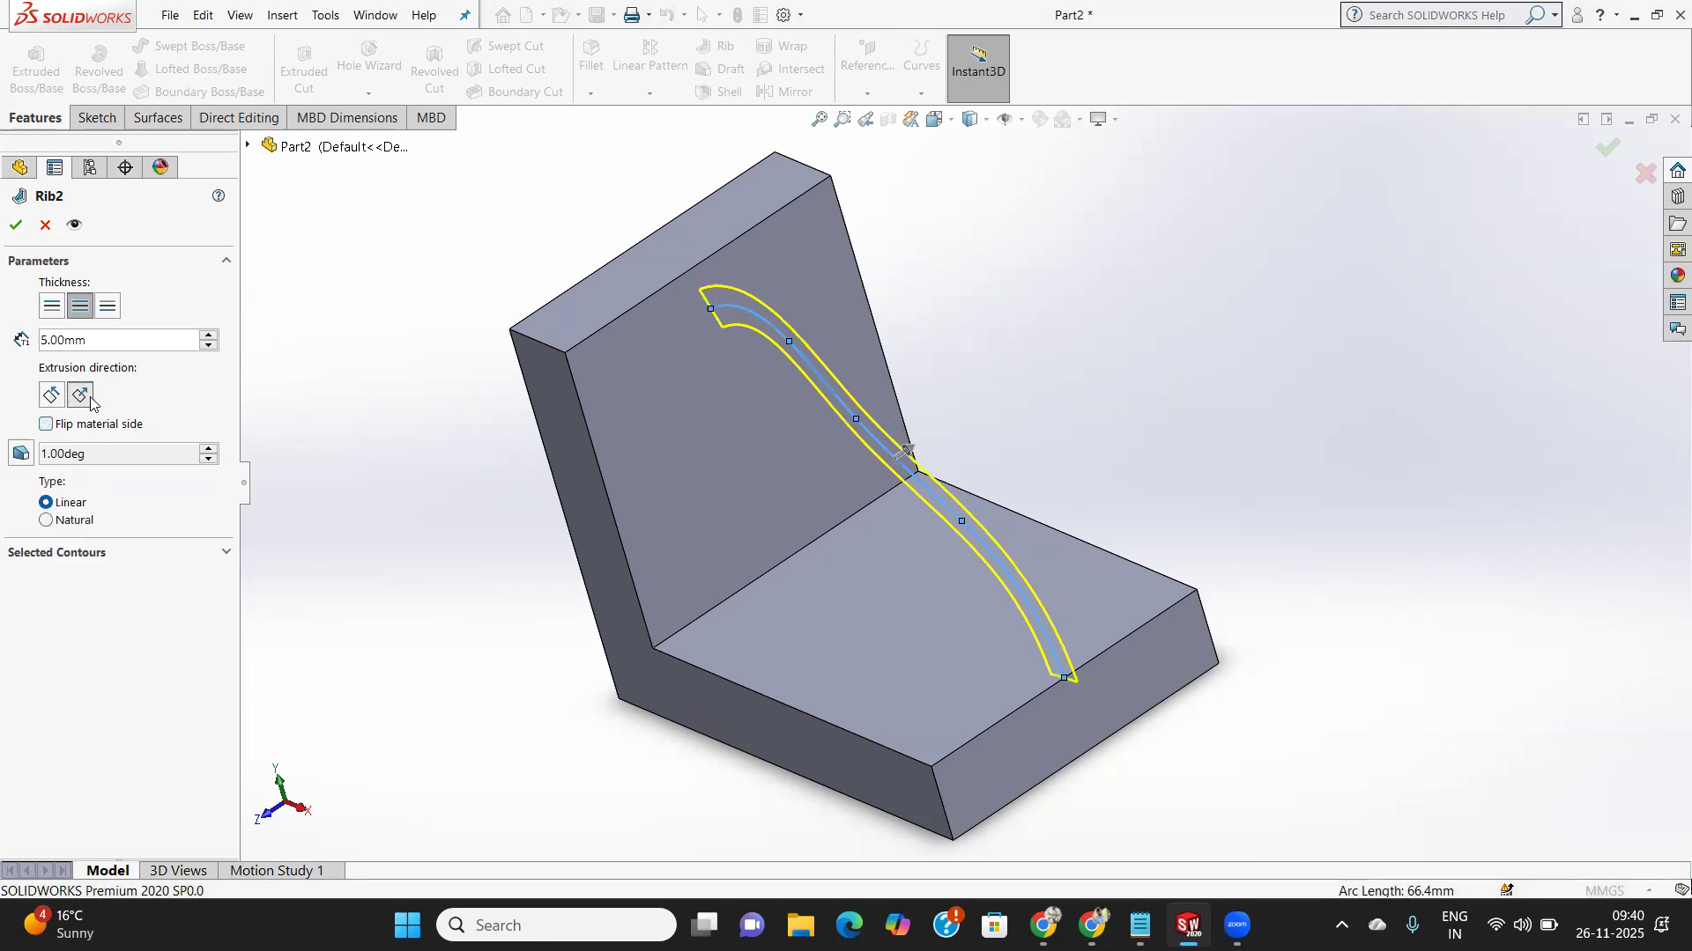
{"action": "left_click", "coordinate": [44, 521]}
{"action": "left_click", "coordinate": [46, 503]}
{"action": "left_click", "coordinate": [16, 225]}
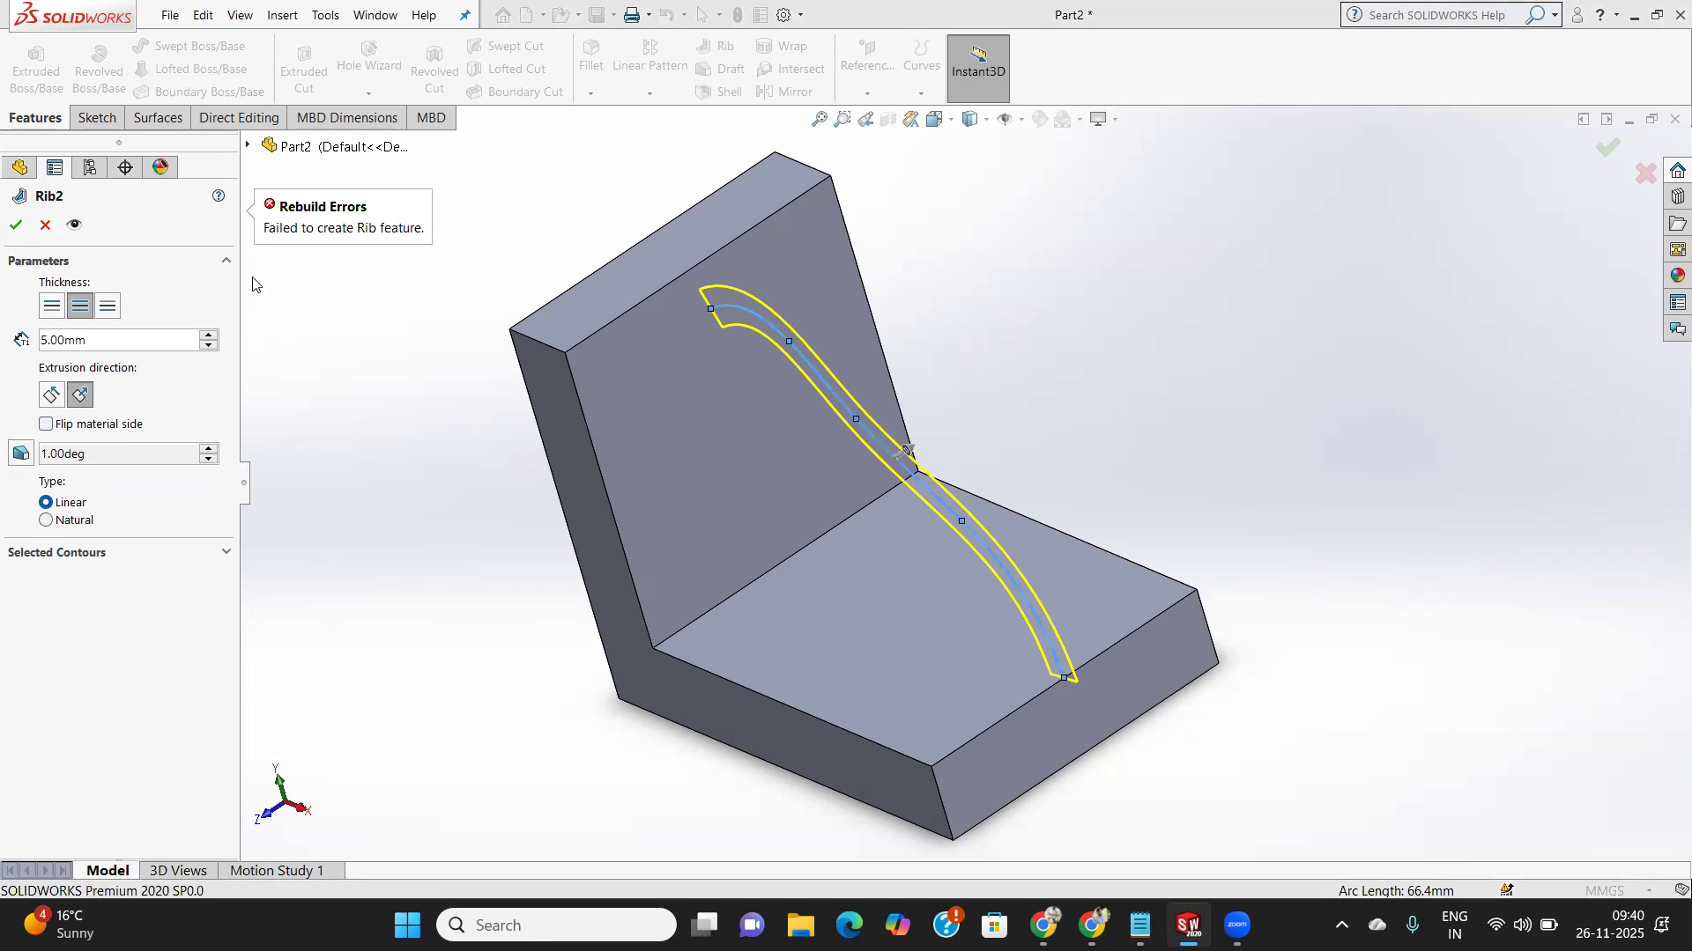
Retry the rib with the extrusion direction parallel to the sketch, and cancel the feature.
{"action": "left_click", "coordinate": [52, 394]}
{"action": "left_click", "coordinate": [21, 225]}
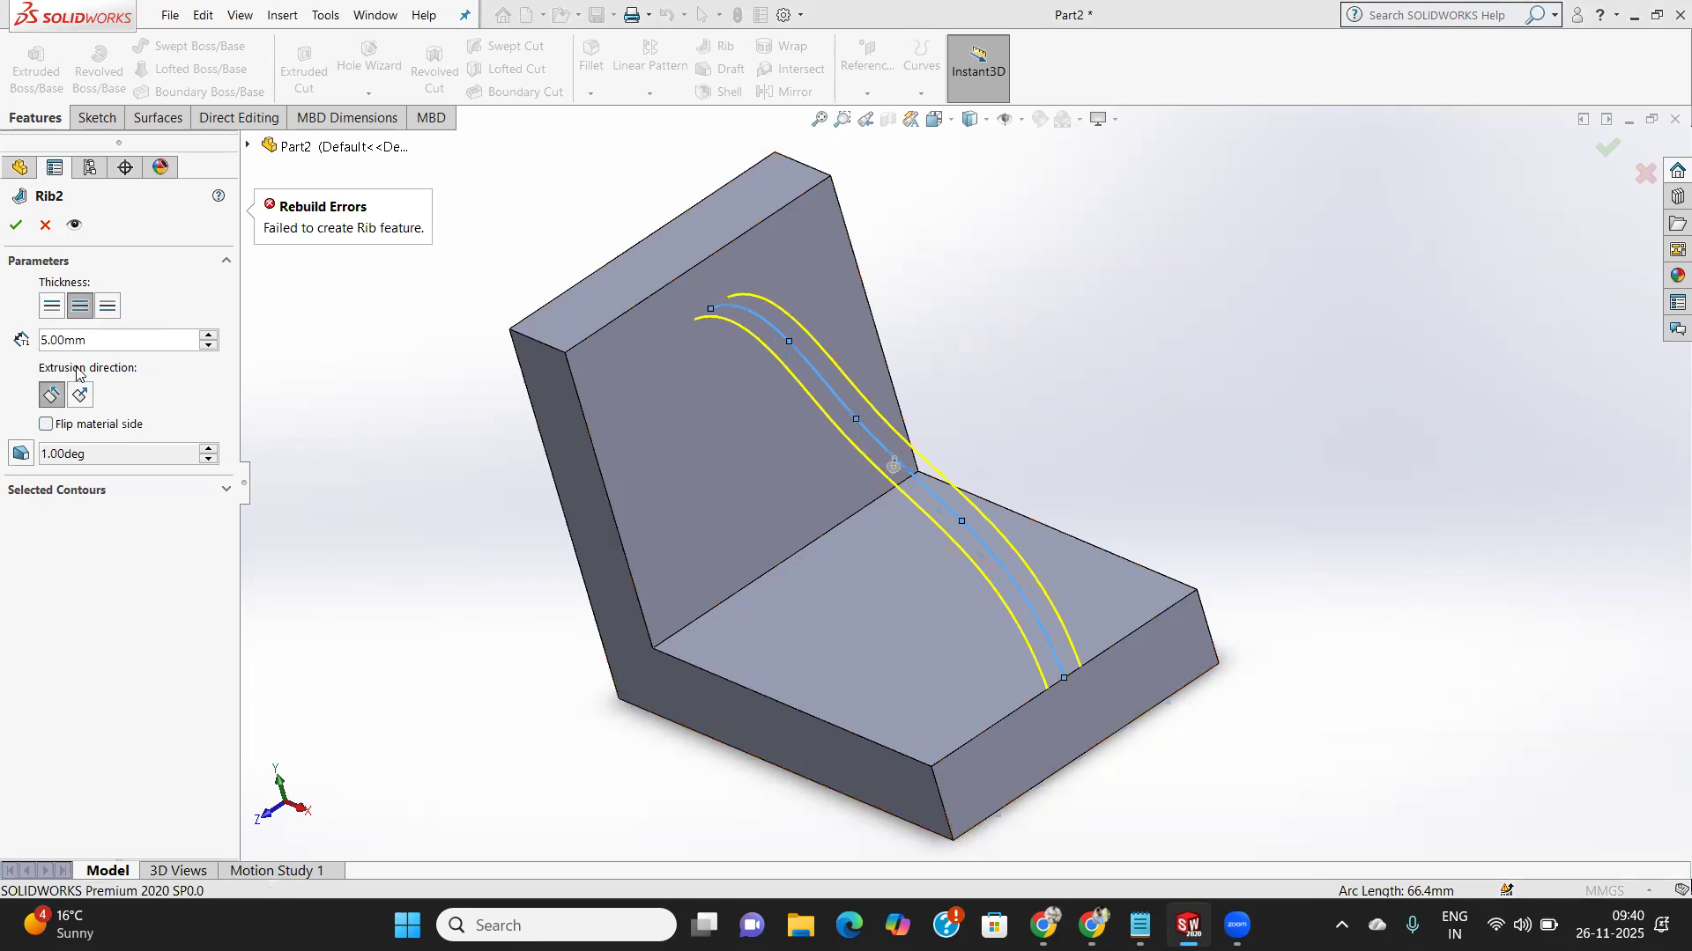
{"action": "middle_click_drag", "start_coordinate": [1034, 494], "coordinate": [1062, 442]}
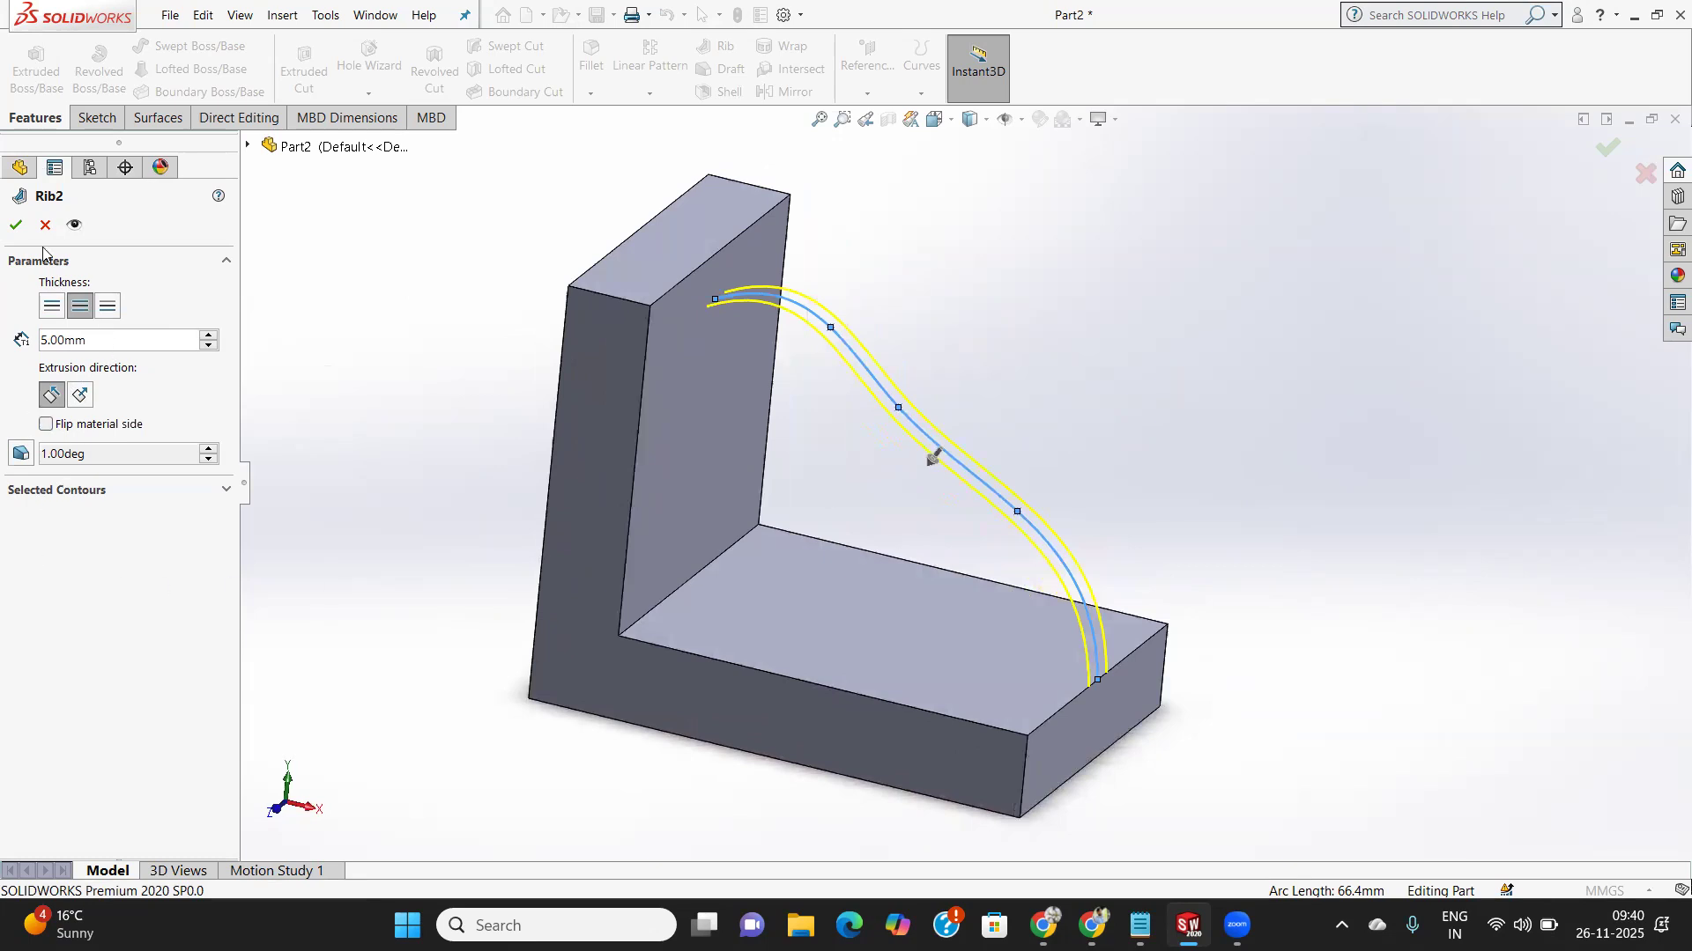
{"action": "left_click", "coordinate": [44, 224]}
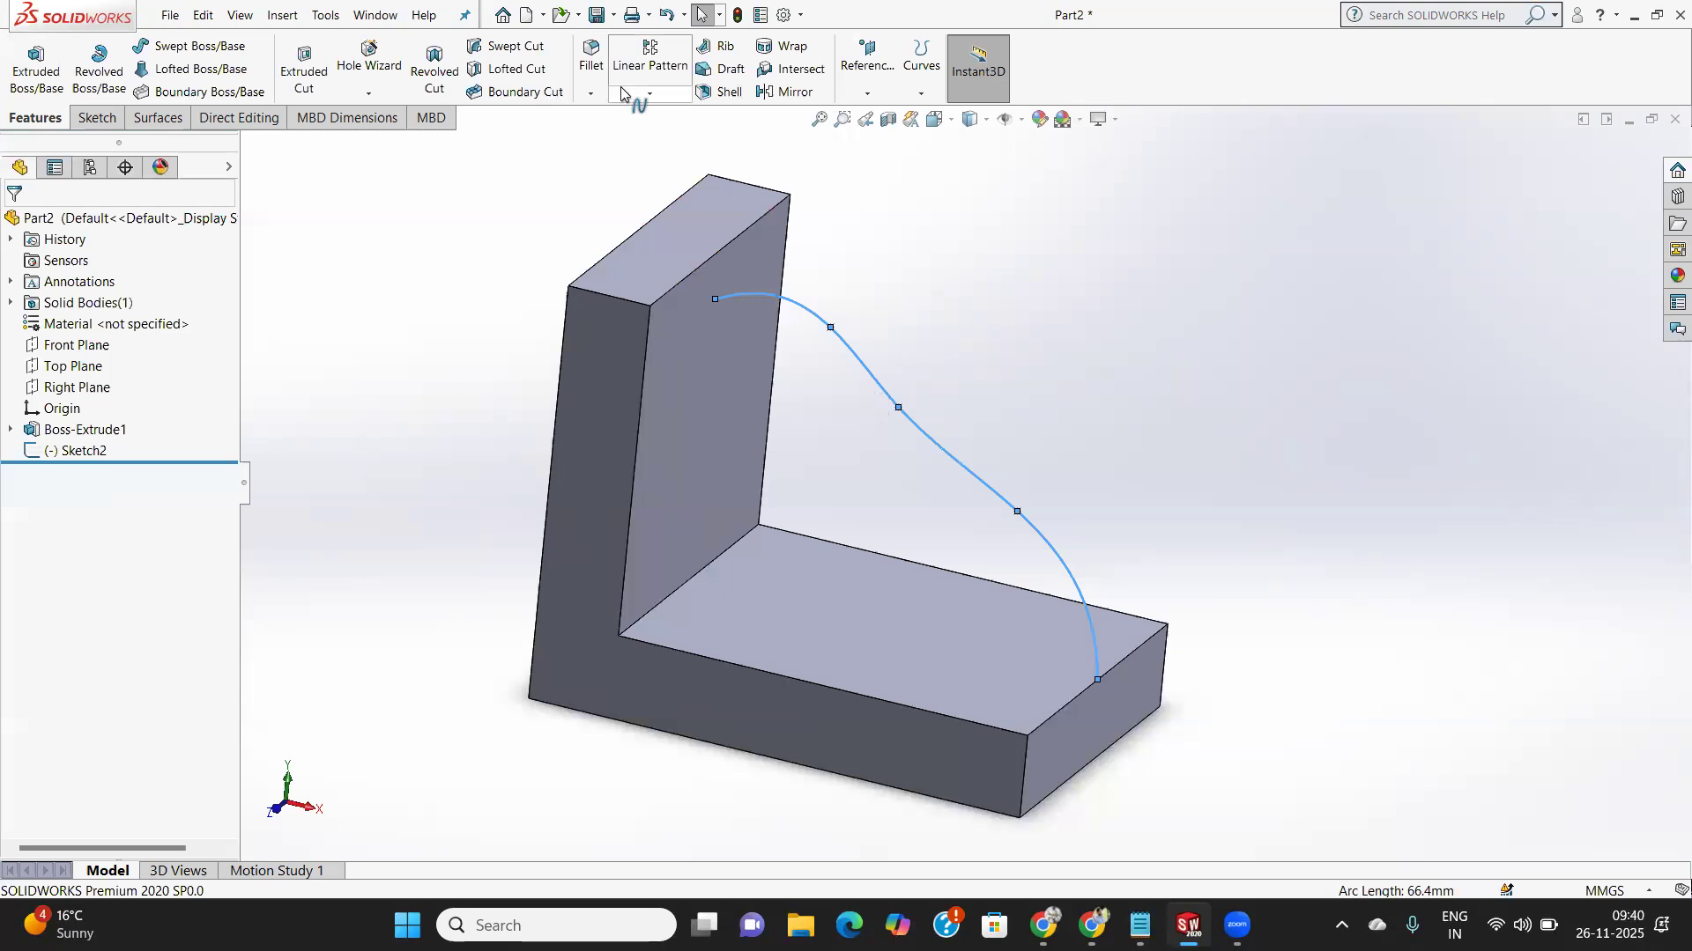
Create a 5 mm thick rib from the spline sketch, with thickness on both sides and extrusion parallel to the sketch.
{"action": "left_click", "coordinate": [721, 49]}
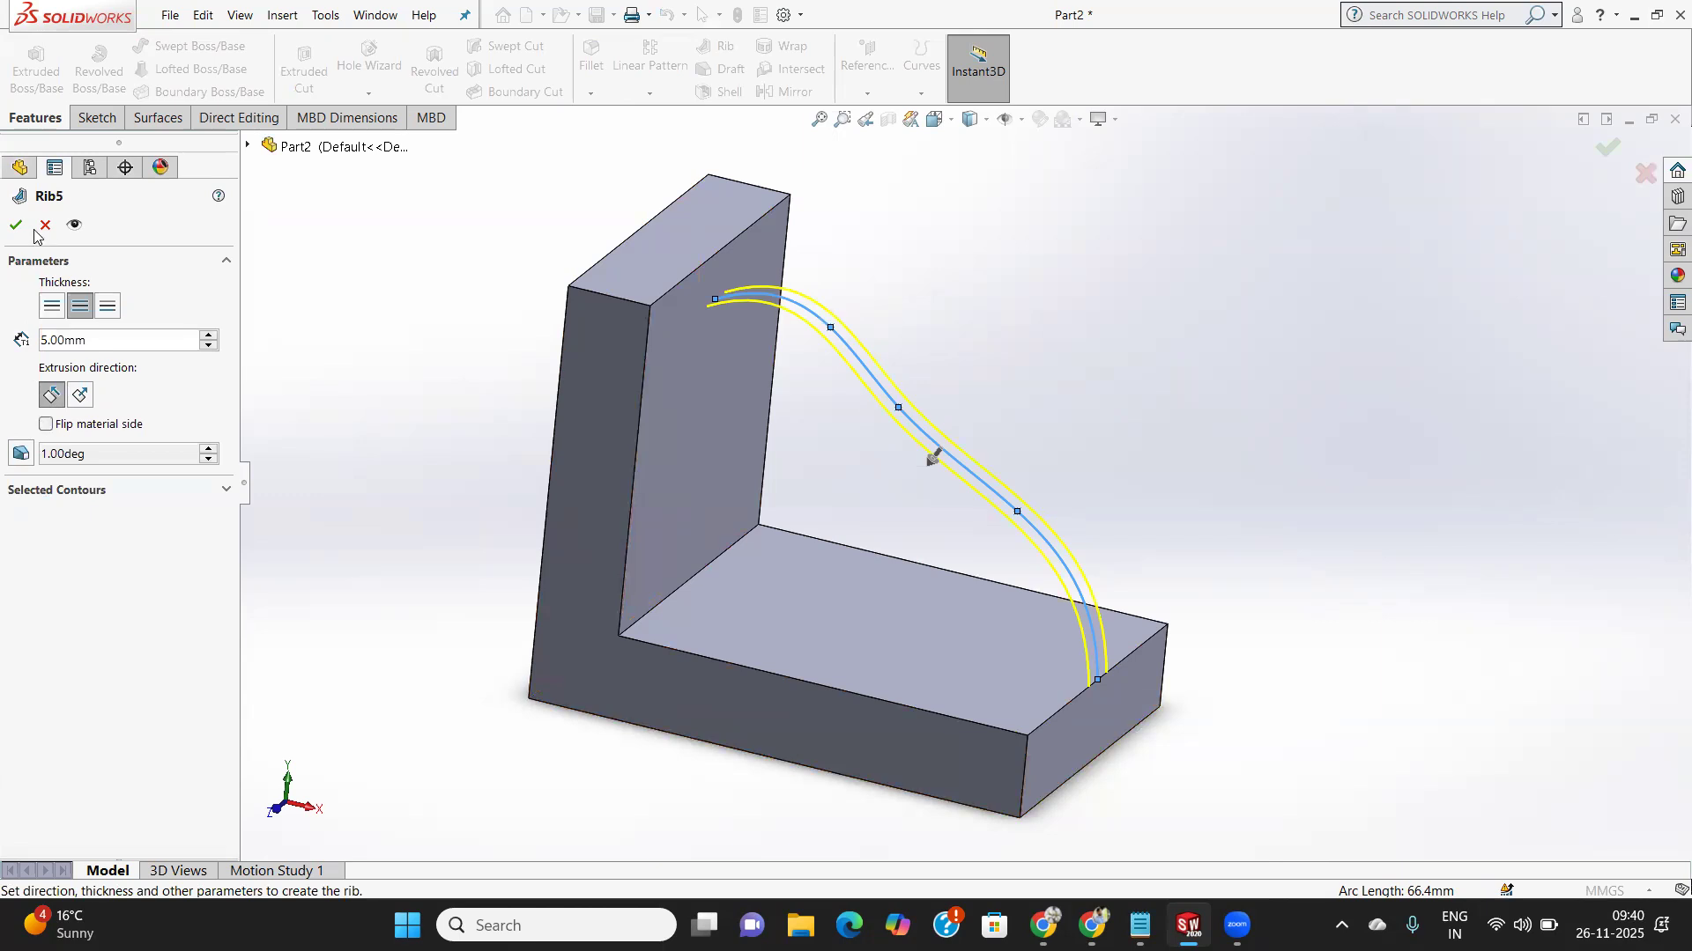
{"action": "left_click", "coordinate": [18, 227]}
{"action": "mouse_move", "coordinate": [864, 528]}
{"action": "middle_mouse_down"}
{"action": "mouse_move", "coordinate": [770, 541]}
{"action": "mouse_move", "coordinate": [877, 543]}
{"action": "middle_mouse_up"}
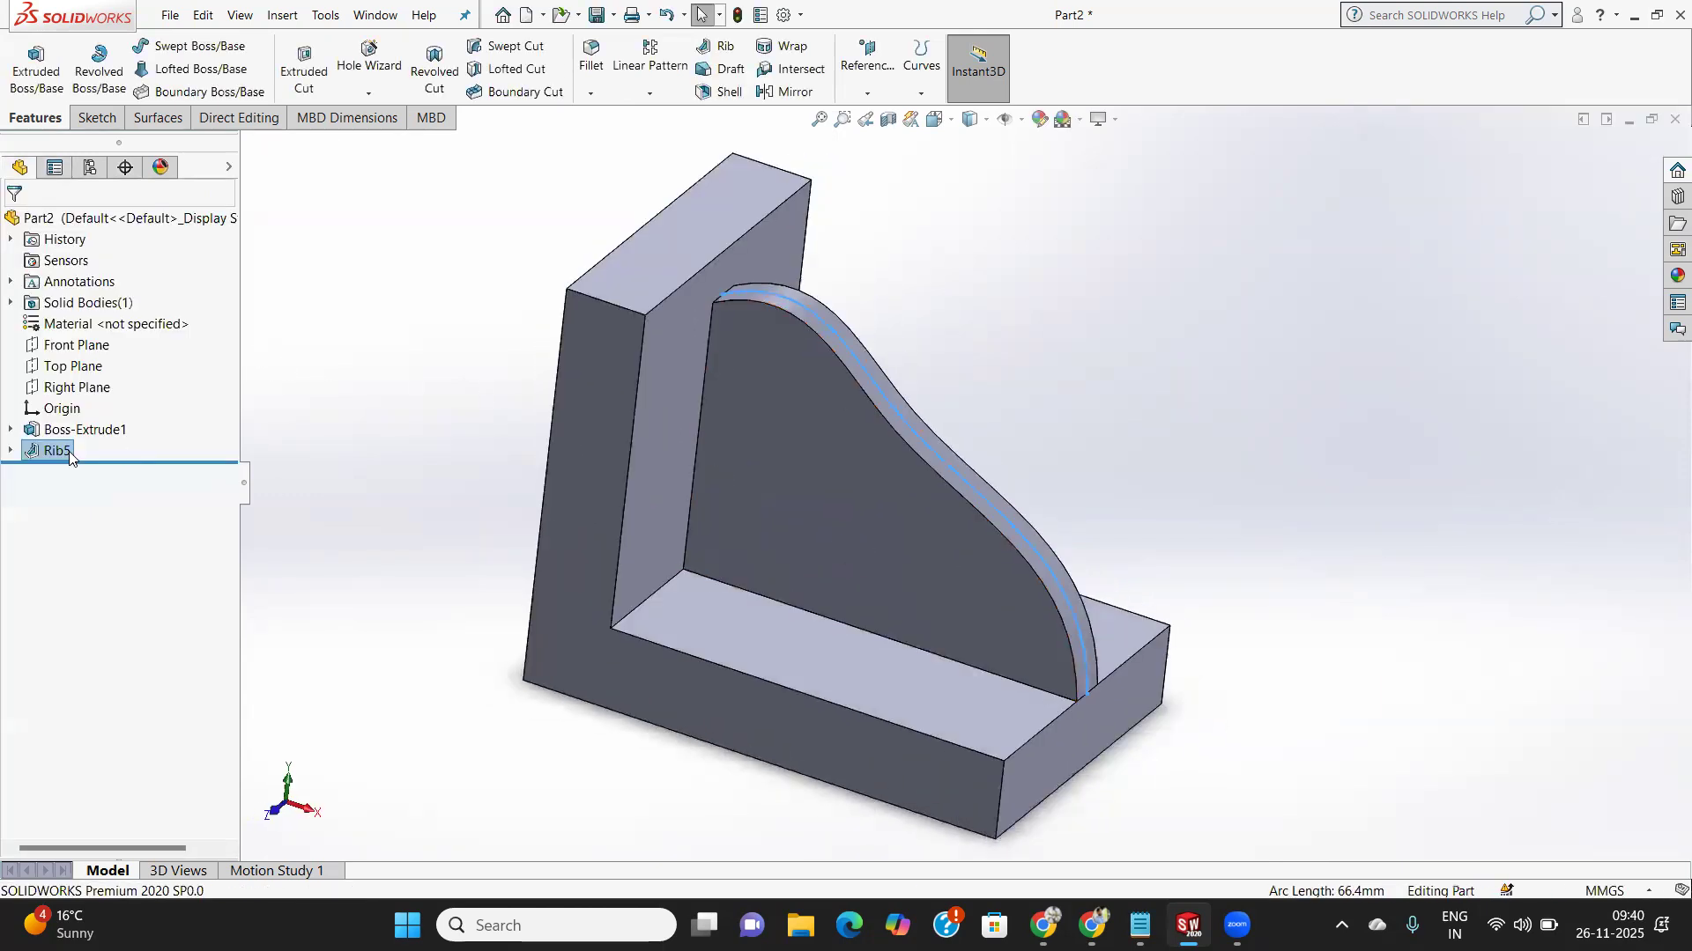
Delete the recreated rib but leave its spline sketch in the part.
{"action": "right_click", "coordinate": [58, 451]}
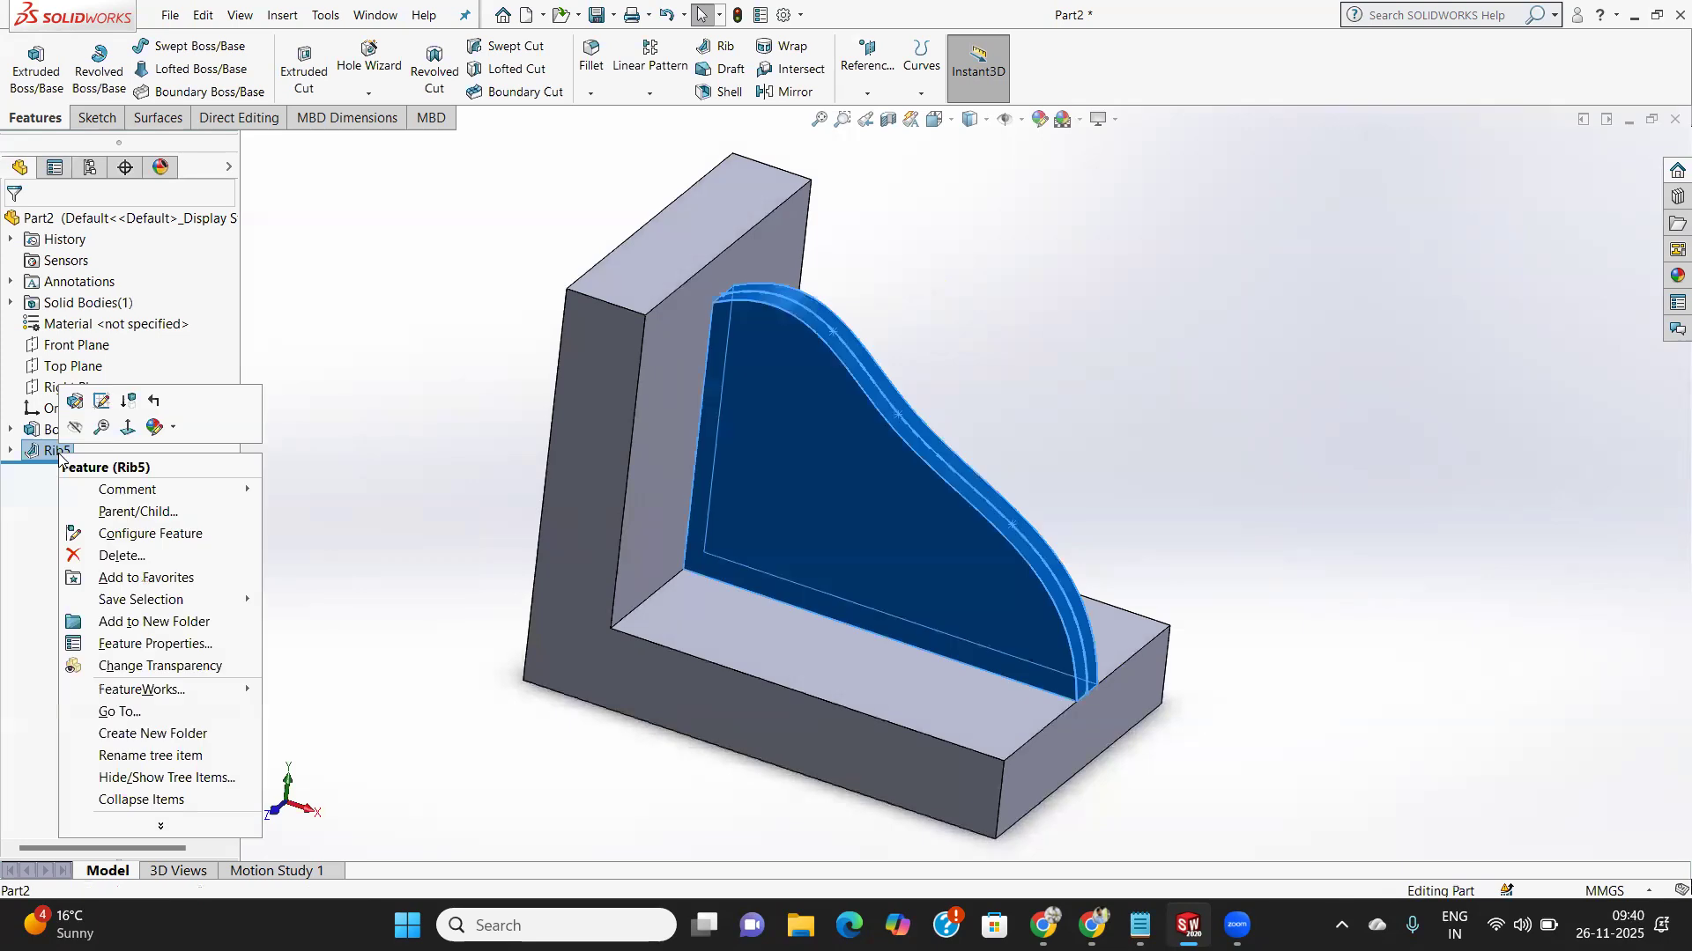
{"action": "left_click", "coordinate": [97, 555]}
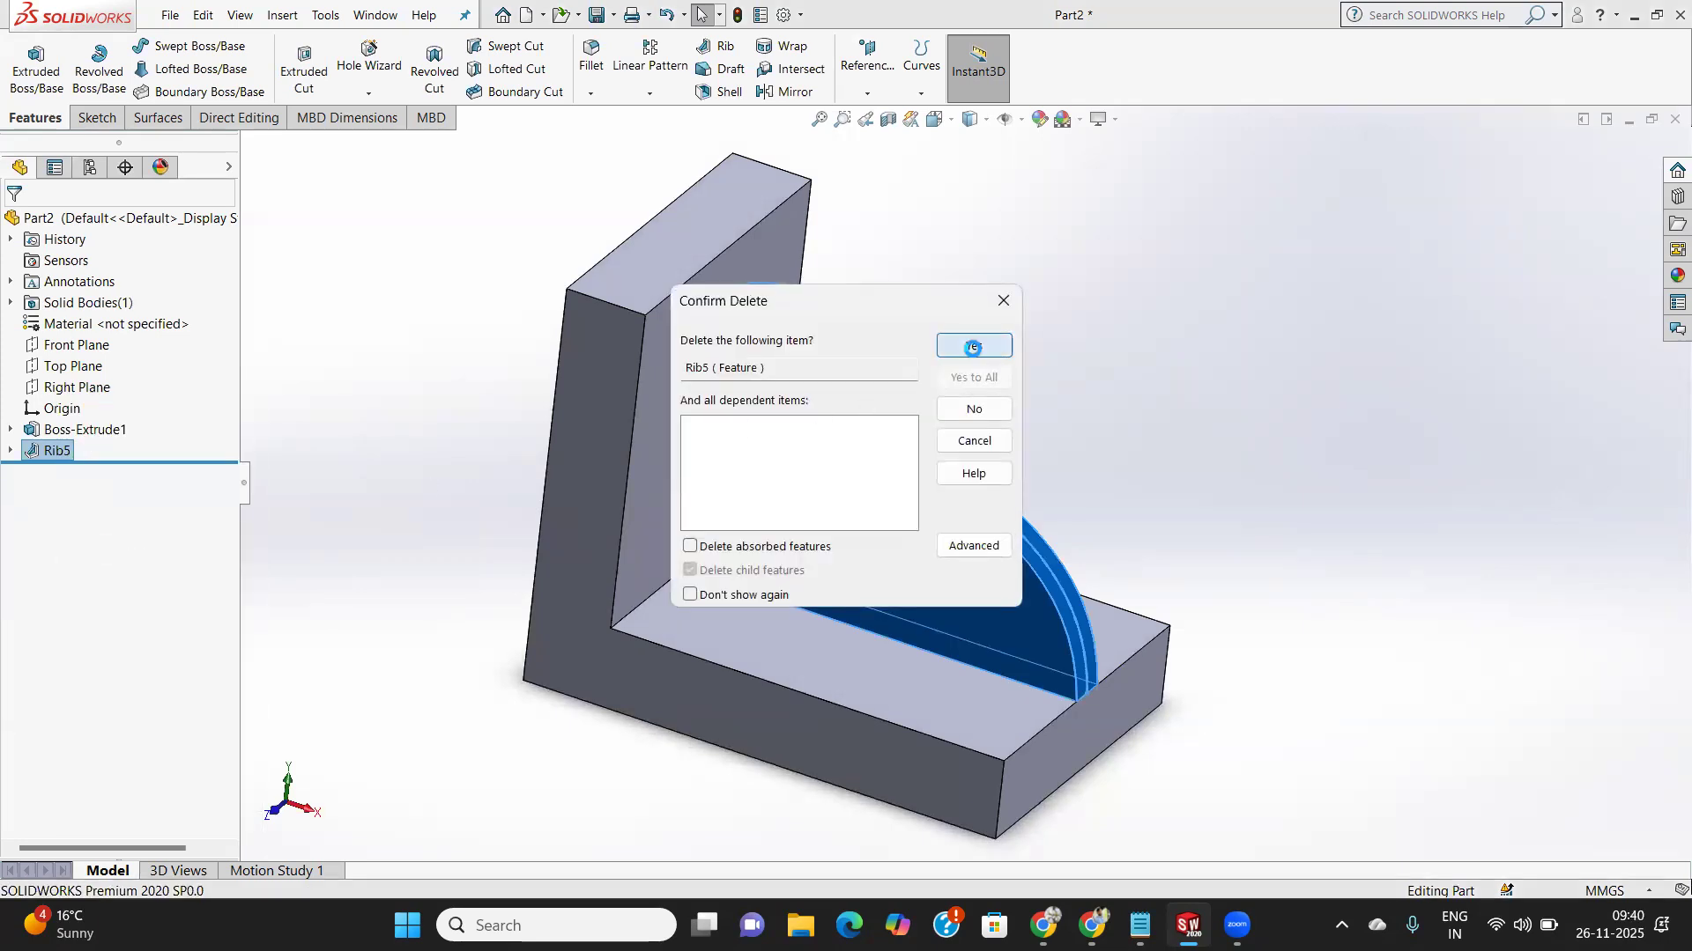
{"action": "left_click", "coordinate": [993, 353]}
Delete the spline sketch, leaving only the L-shaped extrusion.
{"action": "right_click", "coordinate": [71, 461]}
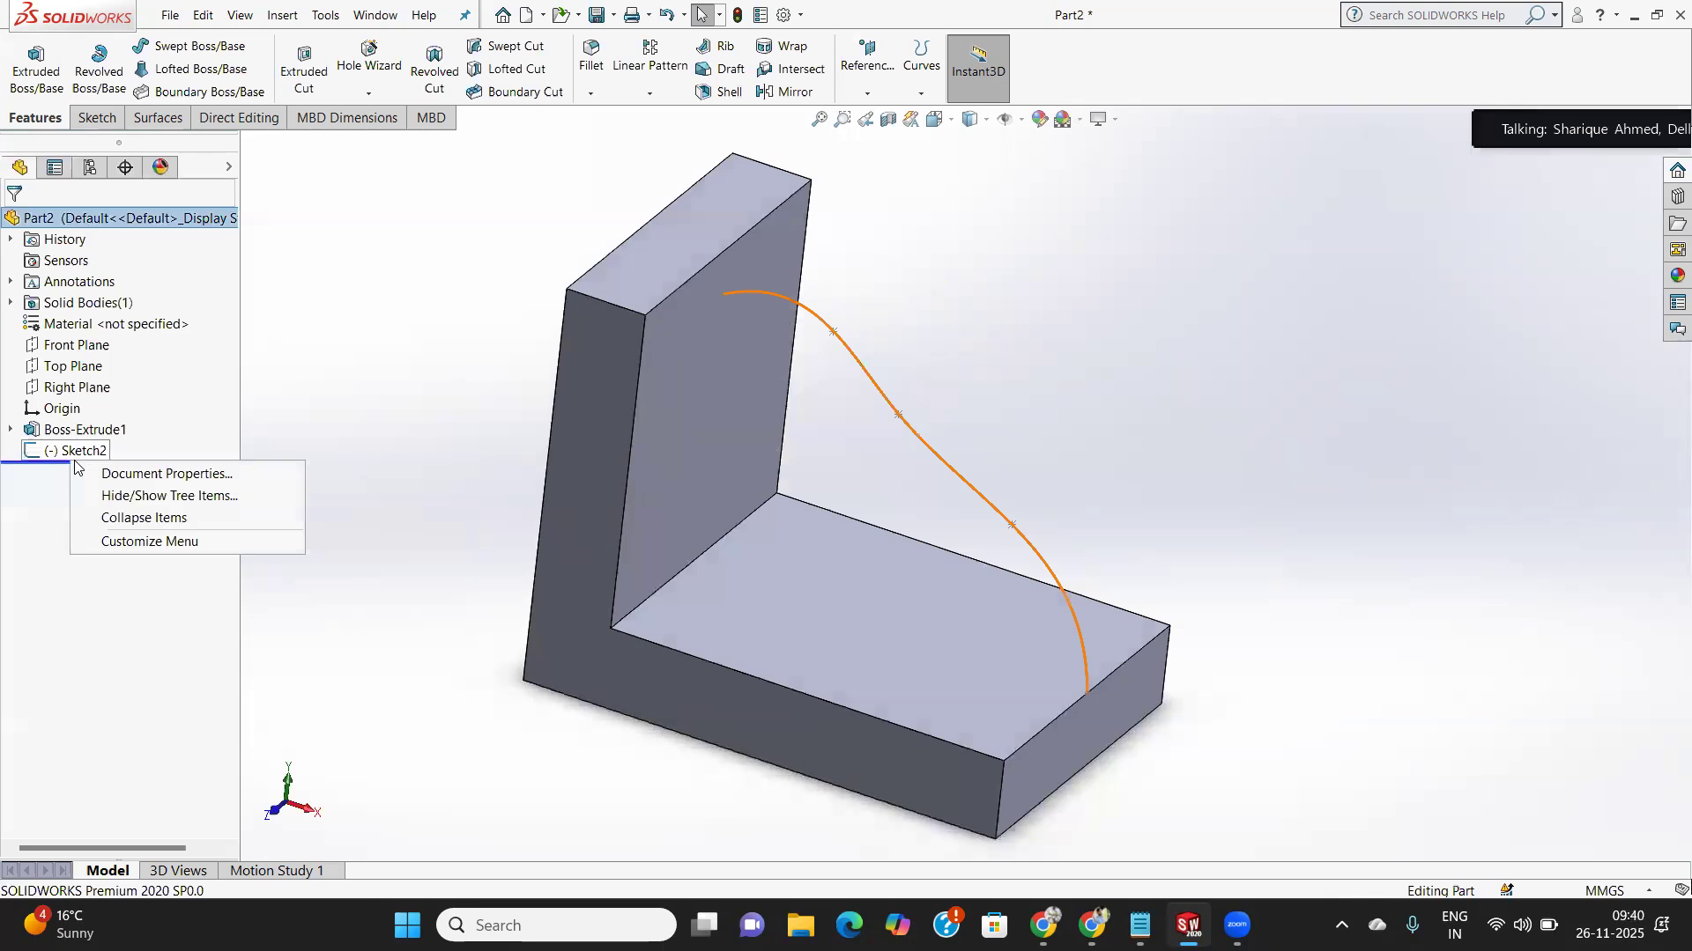
{"action": "left_click", "coordinate": [42, 529]}
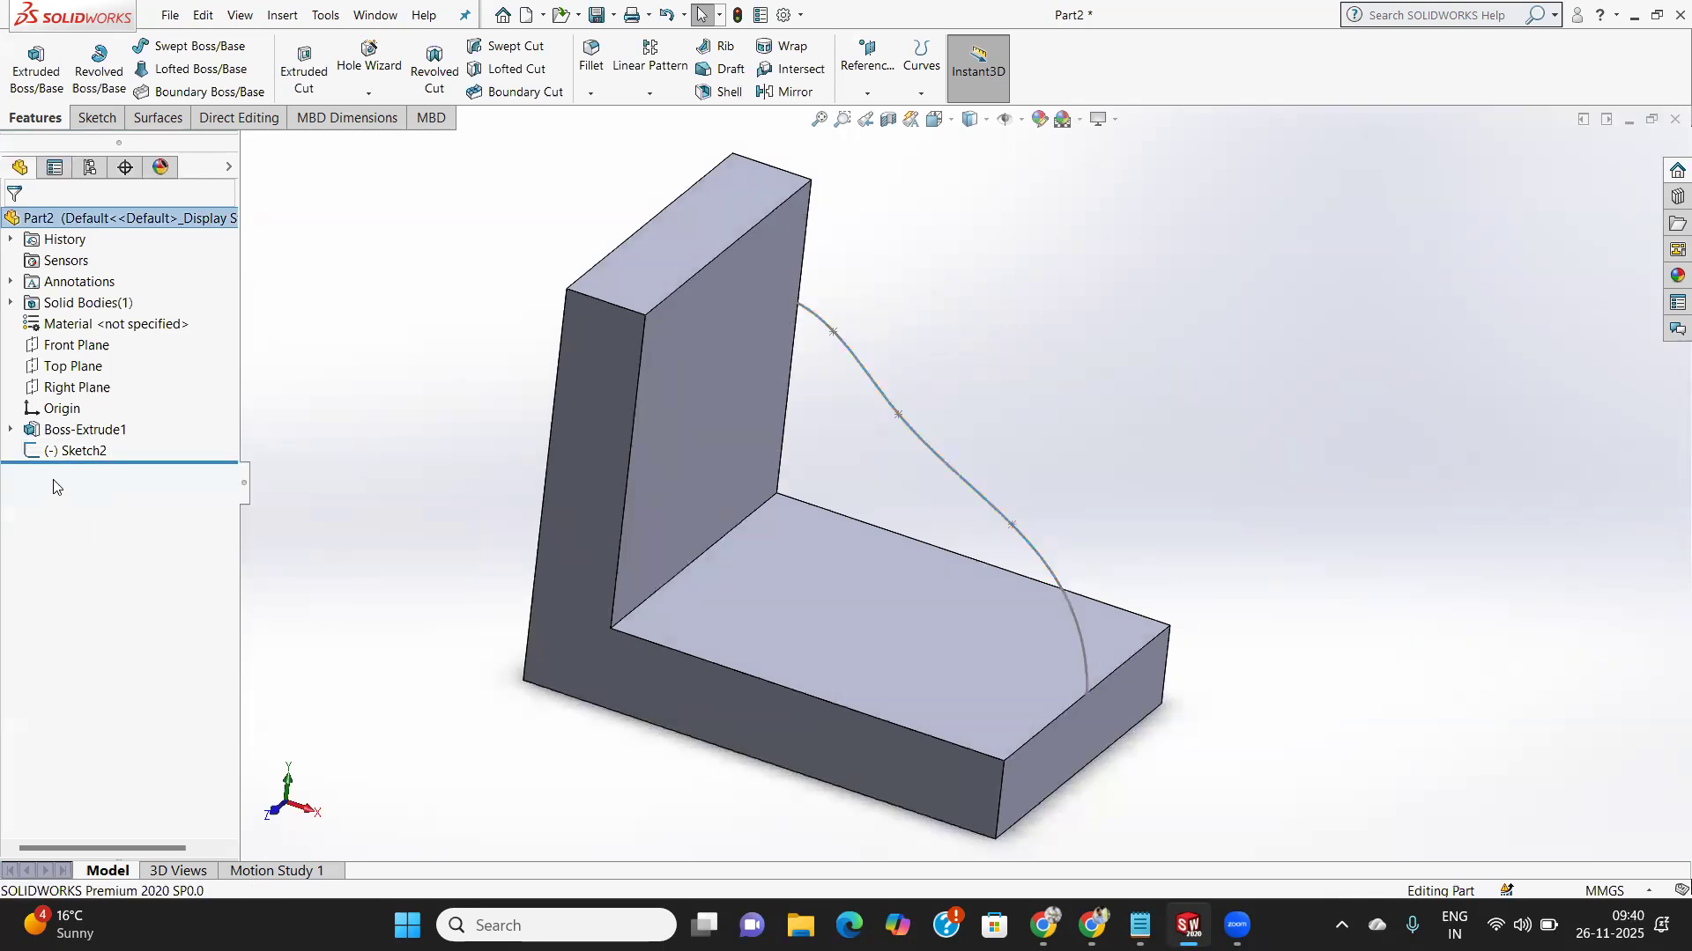
{"action": "left_click", "coordinate": [78, 452]}
{"action": "right_click", "coordinate": [78, 453]}
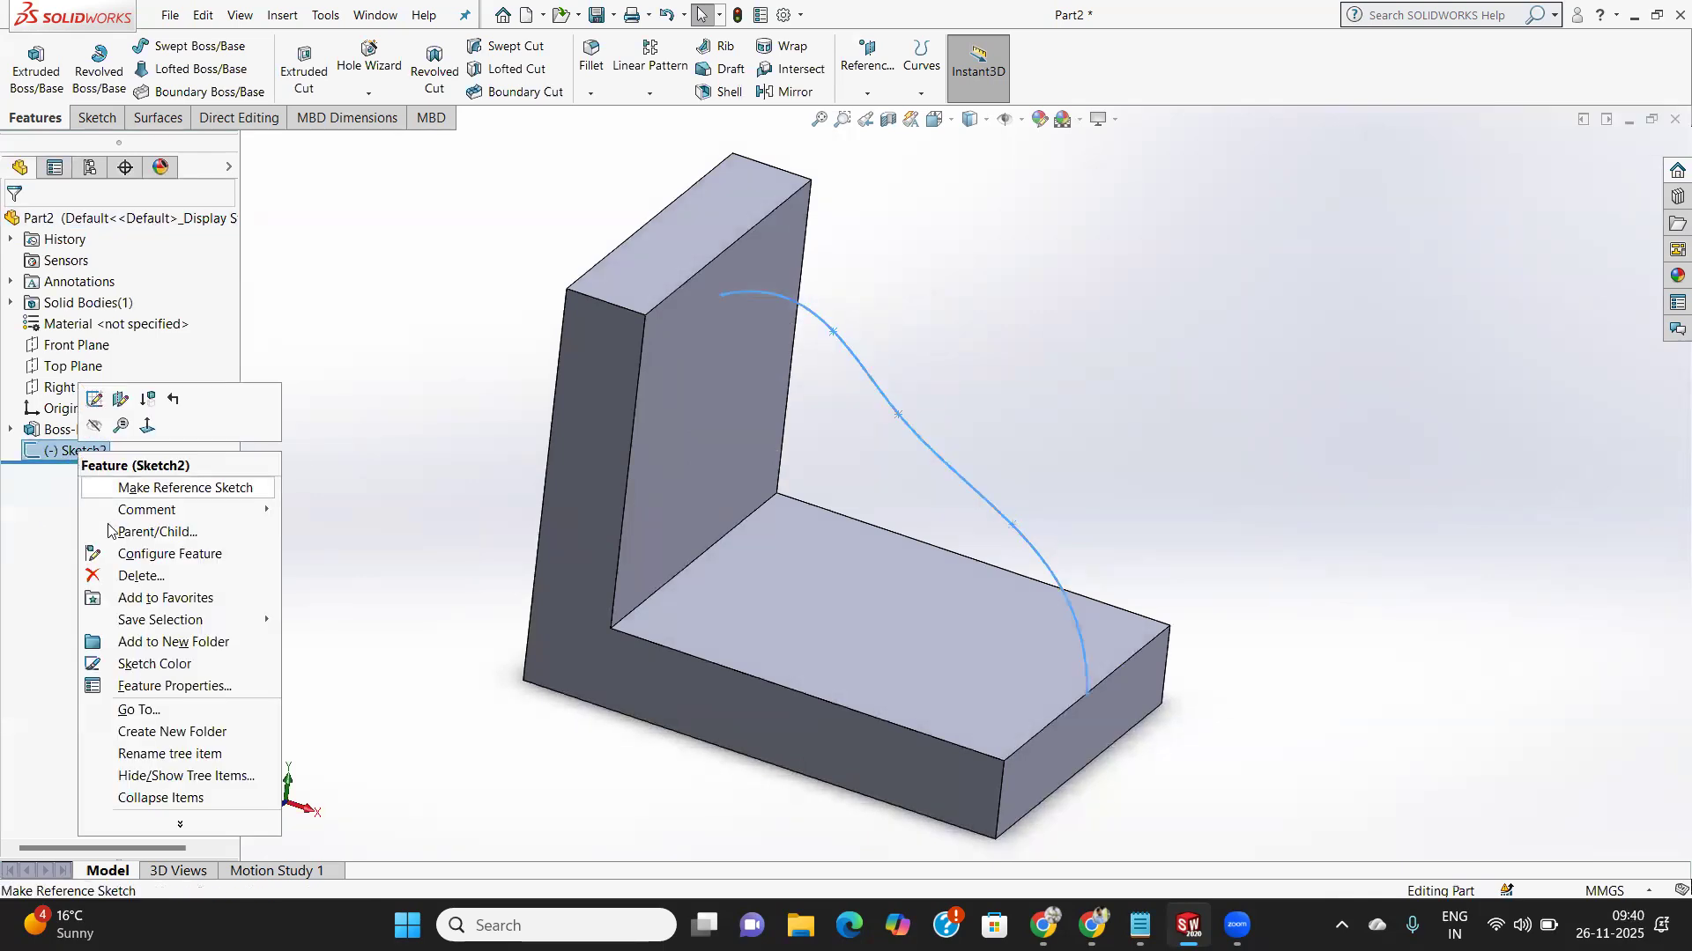
{"action": "left_click", "coordinate": [138, 576]}
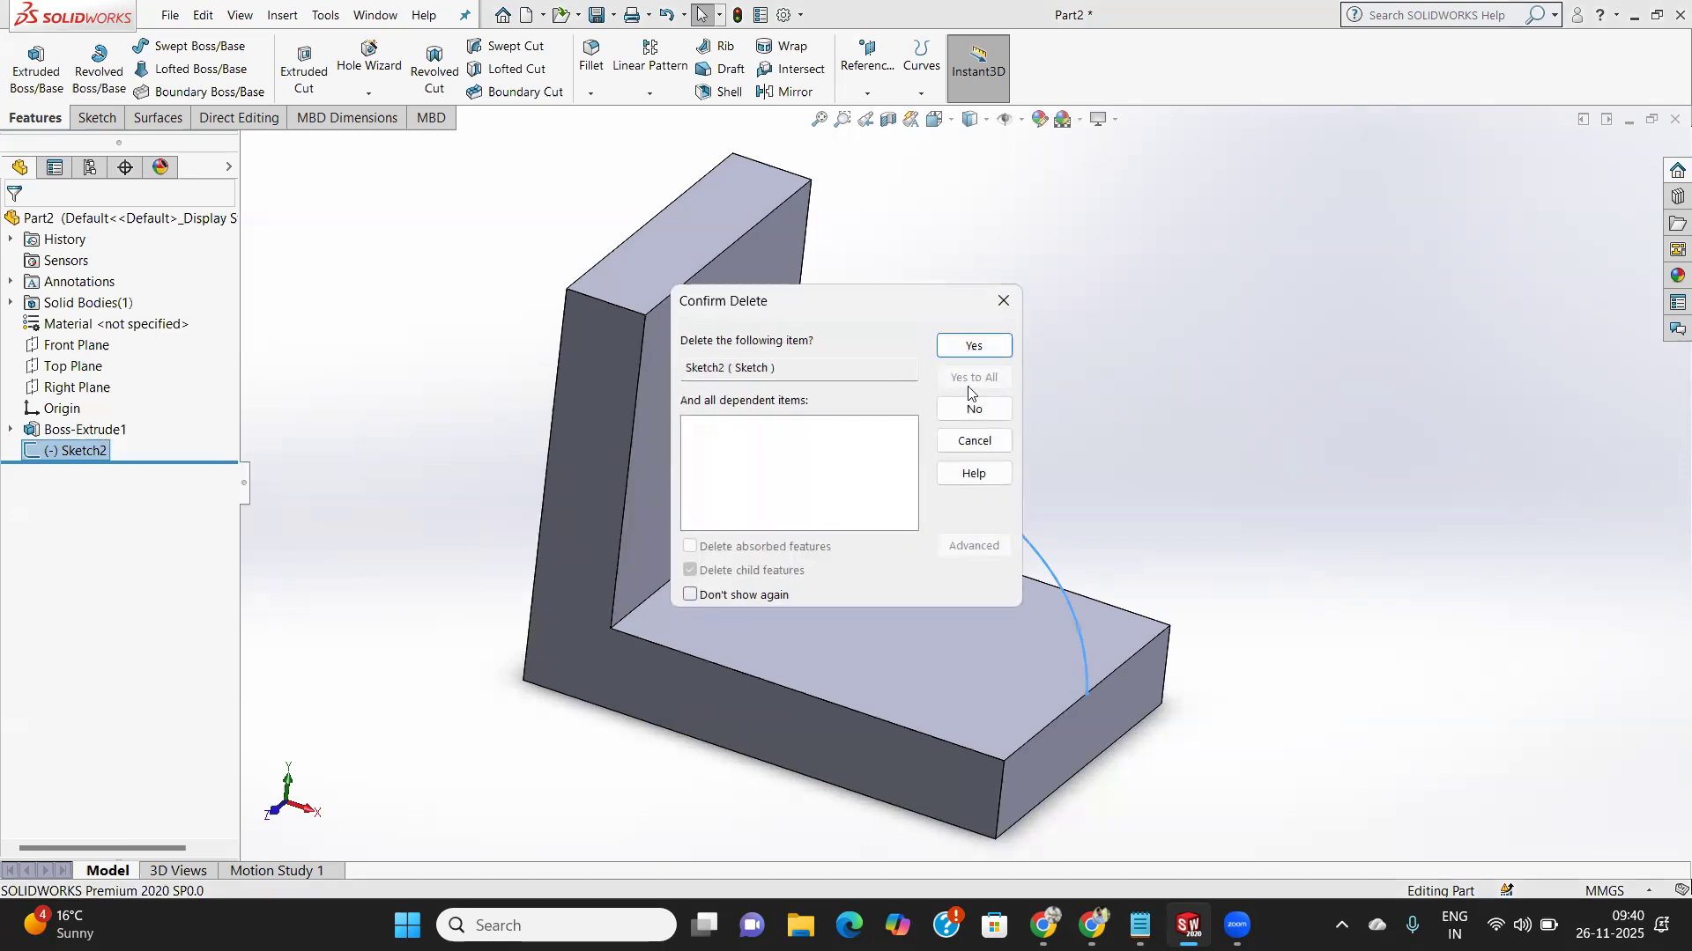
{"action": "left_click", "coordinate": [973, 345]}
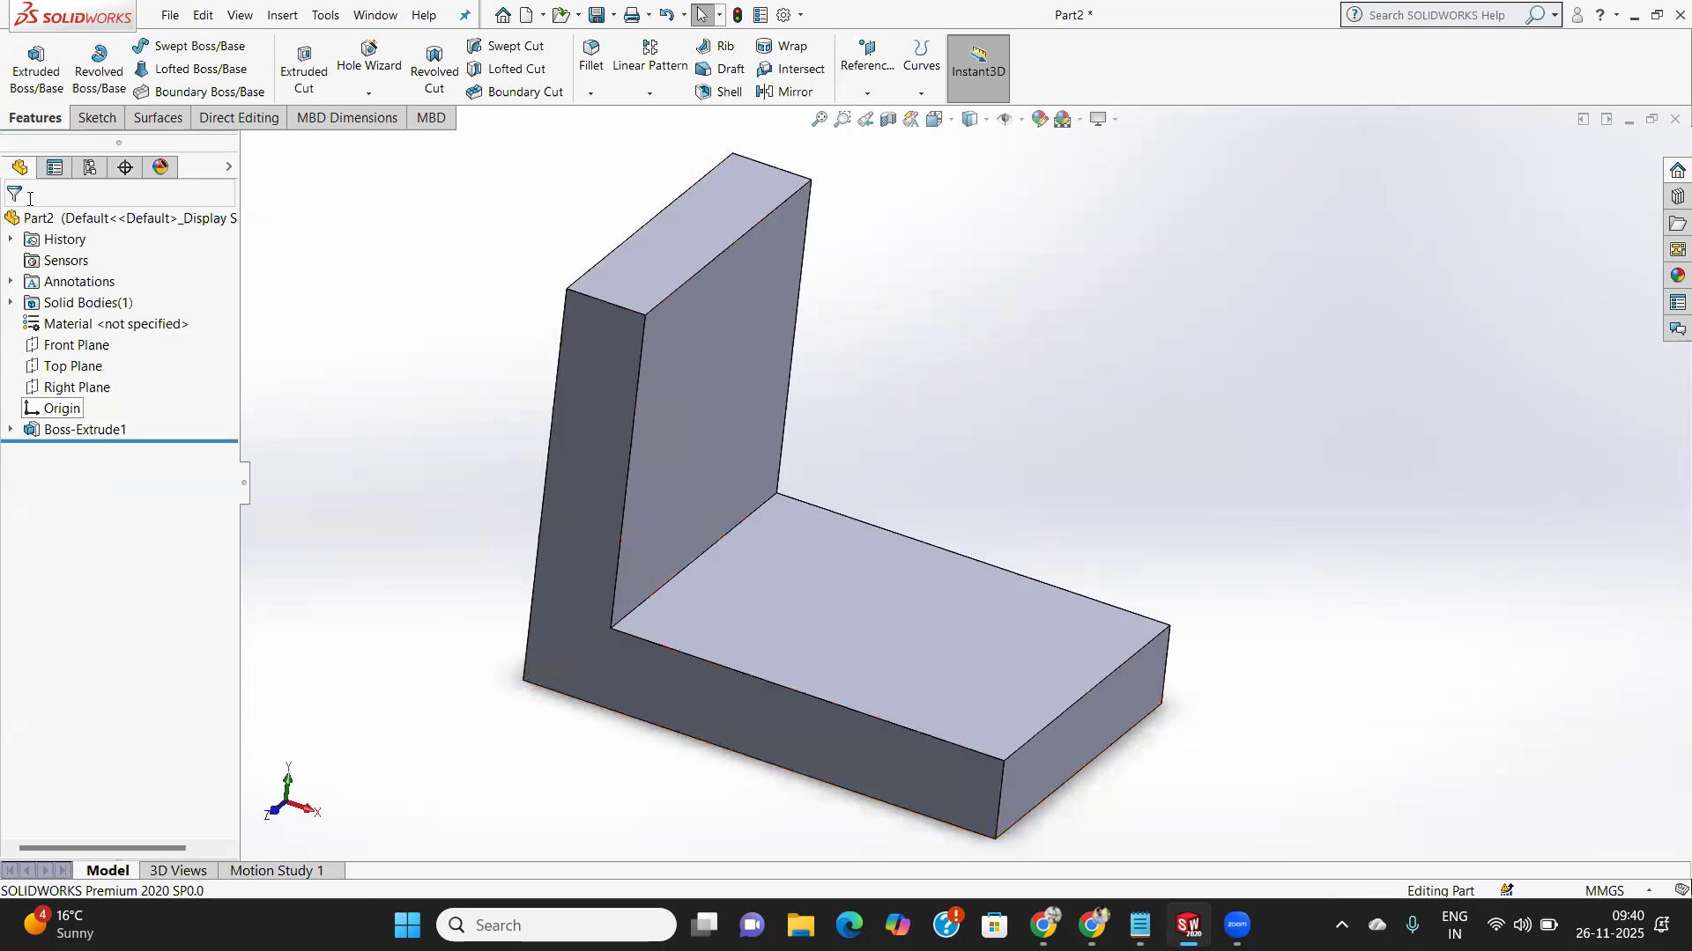
Open a new sketch on the Front Plane and orient the view normal to it.
{"action": "left_click", "coordinate": [68, 355]}
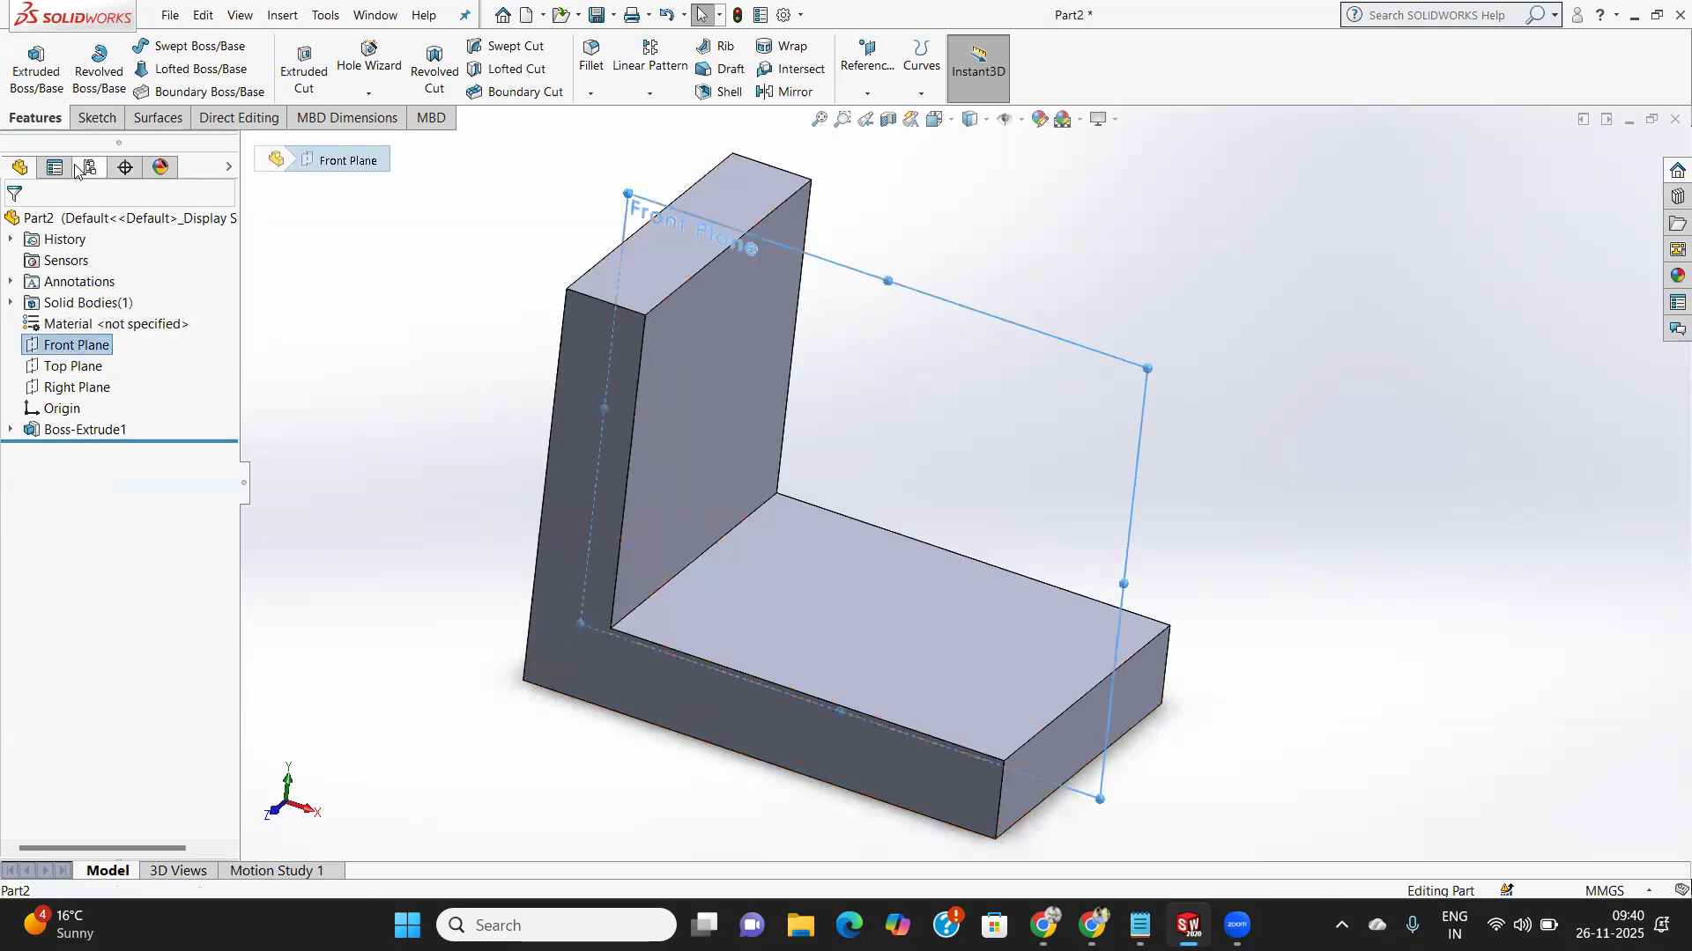
{"action": "left_click", "coordinate": [91, 118]}
{"action": "left_click", "coordinate": [26, 55]}
{"action": "left_click", "coordinate": [1181, 57]}
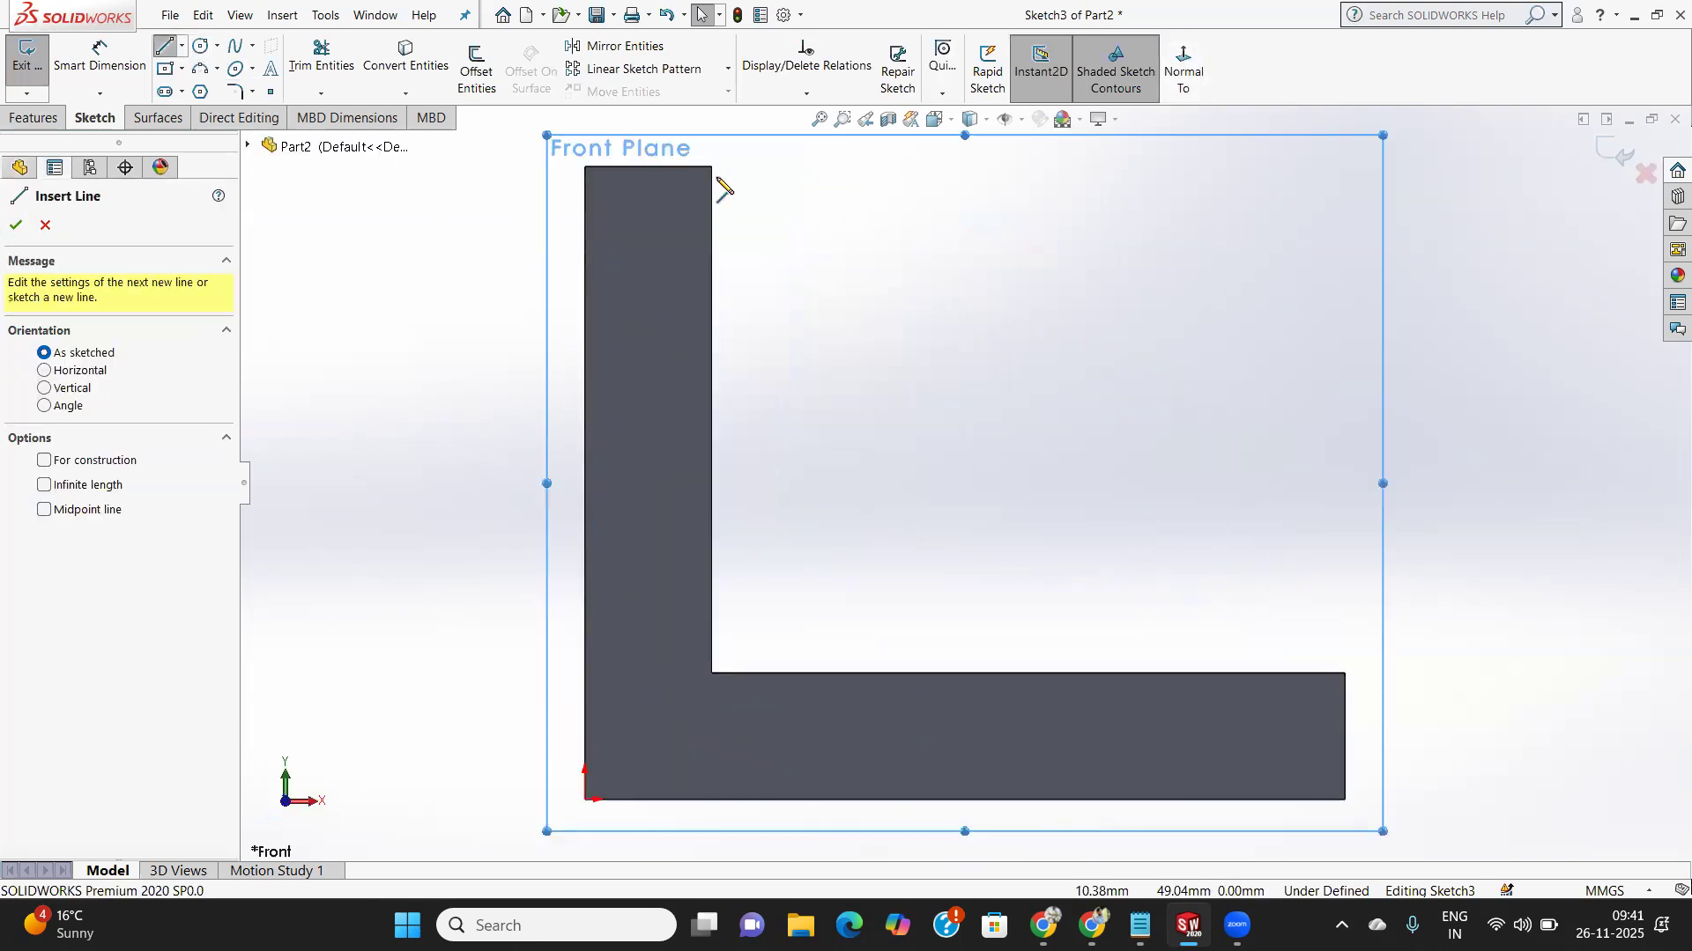
Sketch a diagonal line from the vertical leg's upper inner corner to the horizontal leg's upper outer corner, and exit the sketch.
{"action": "left_click", "coordinate": [712, 167]}
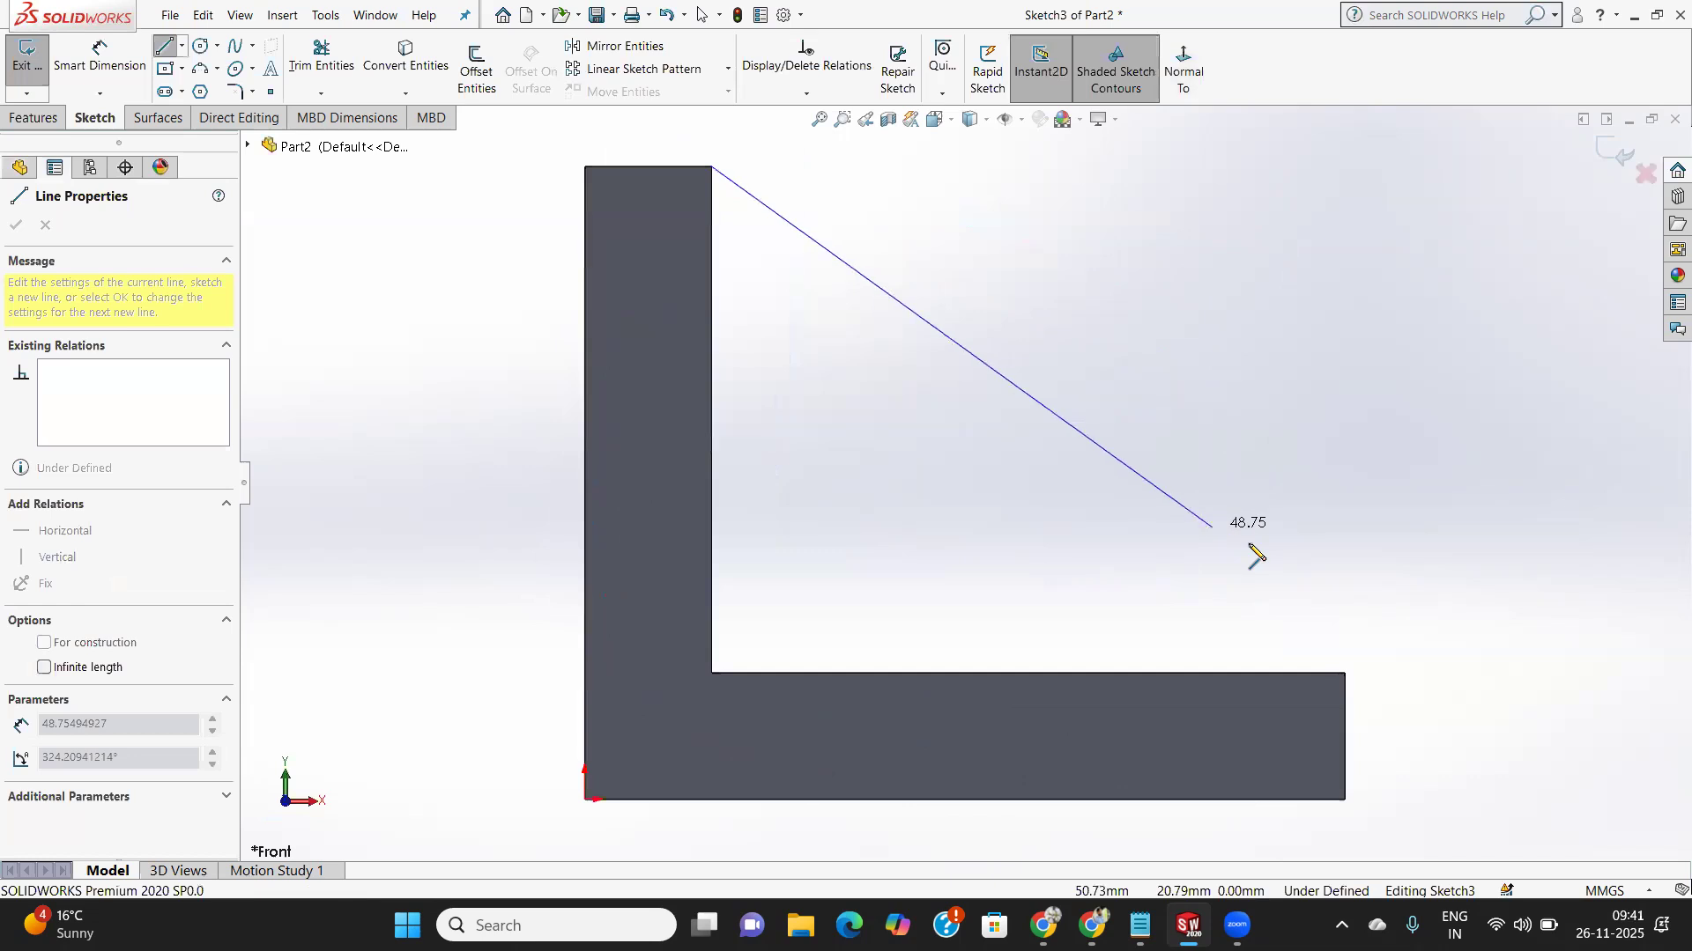
{"action": "left_click", "coordinate": [1345, 674]}
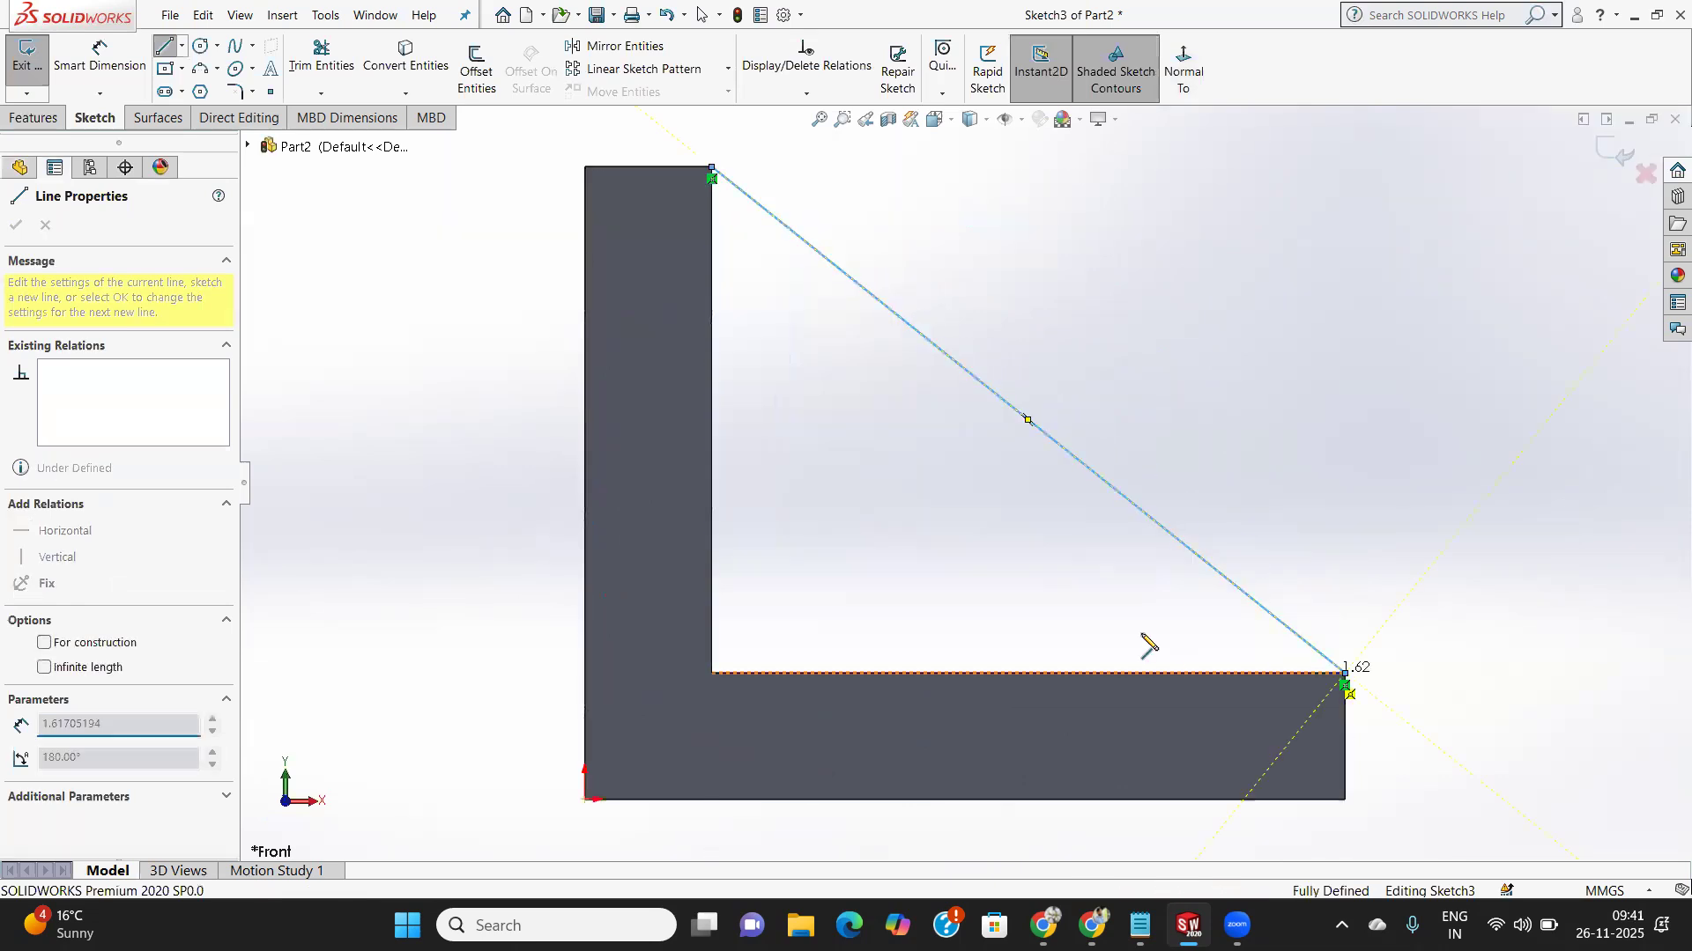
{"action": "right_click", "coordinate": [1115, 498]}
{"action": "left_click", "coordinate": [1163, 555]}
{"action": "key", "text": "Escape"}
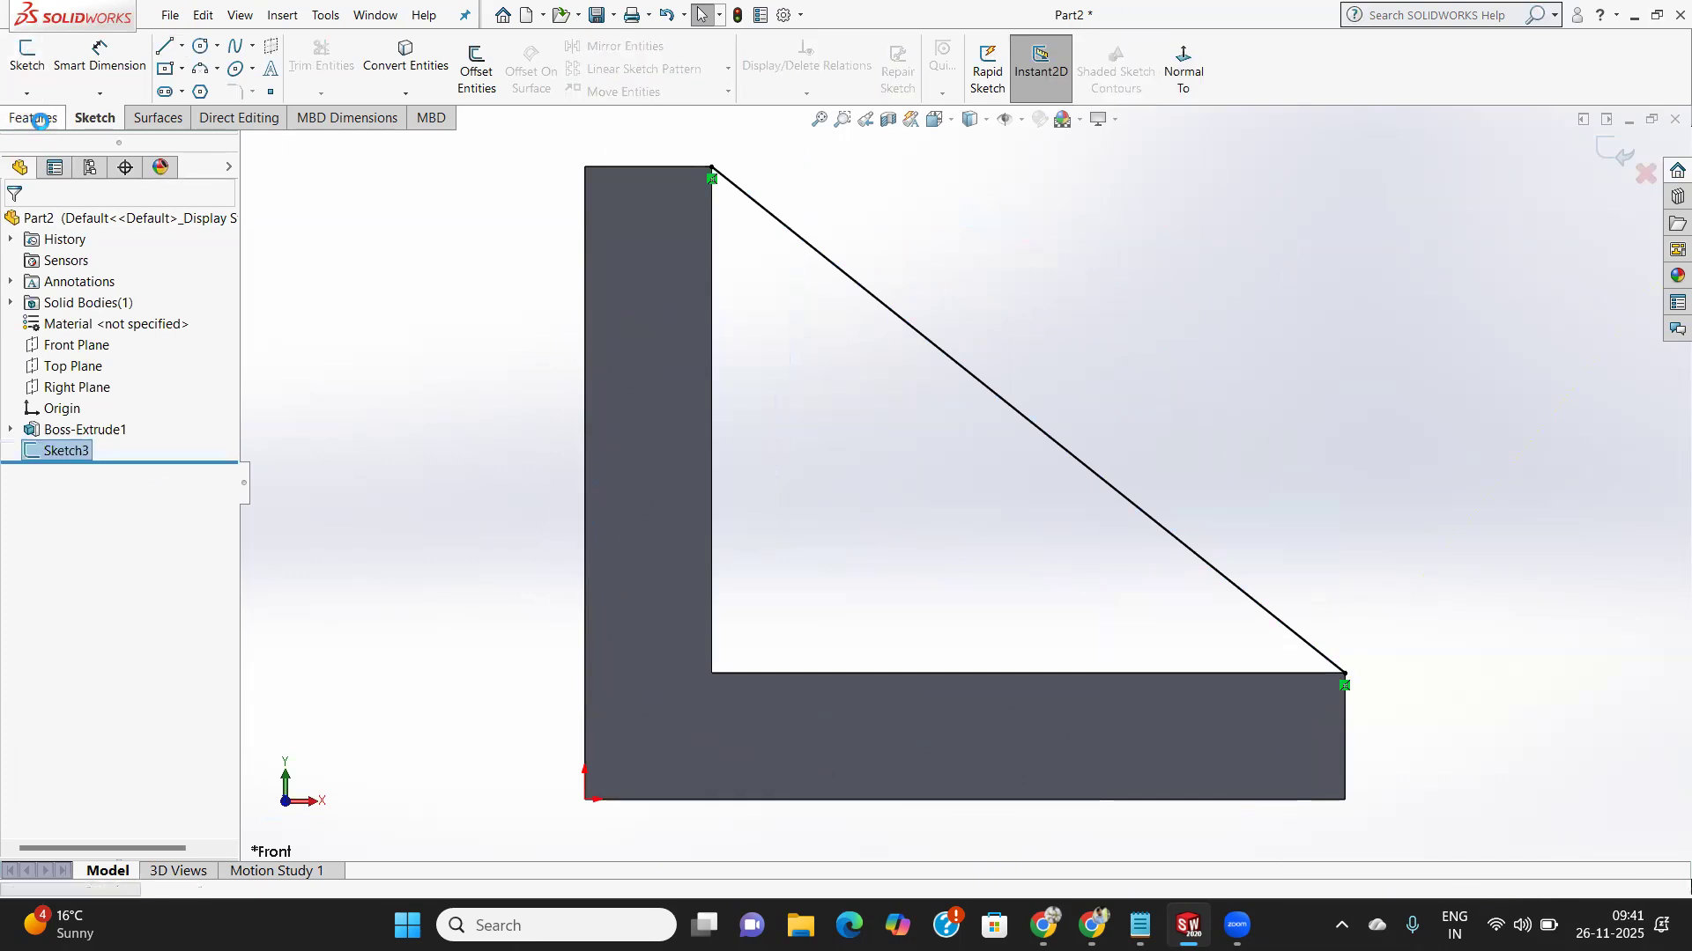
{"action": "left_click", "coordinate": [33, 118]}
{"action": "middle_click_drag", "start_coordinate": [989, 560], "coordinate": [933, 665]}
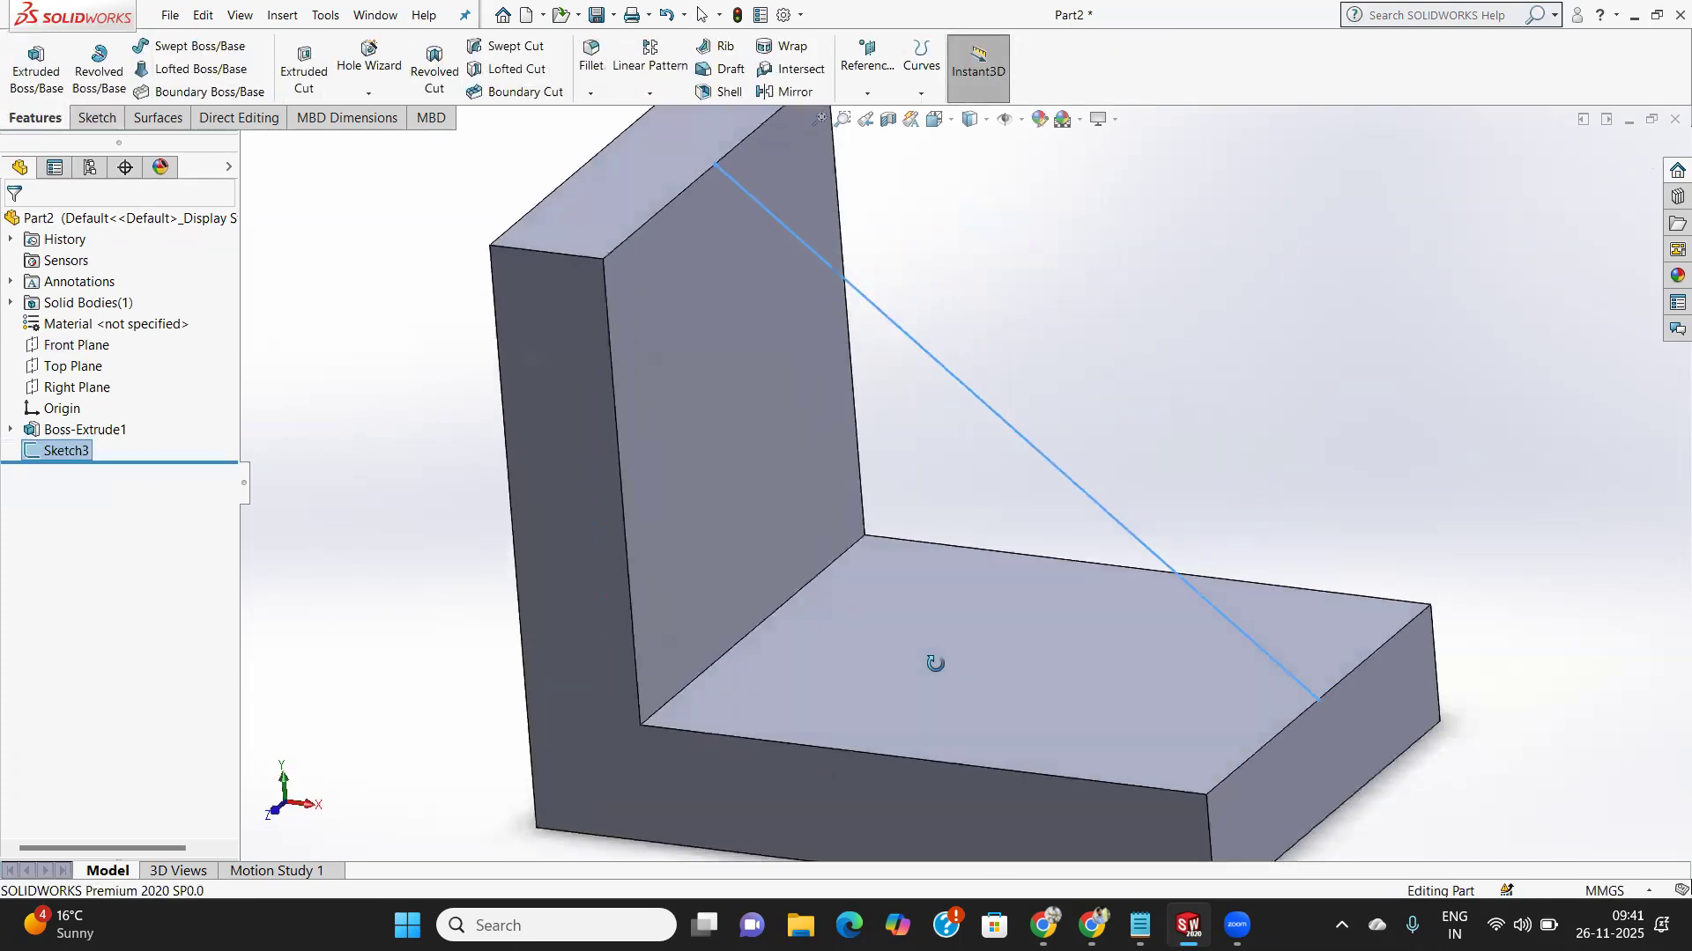
{"action": "scroll", "coordinate": [948, 611], "scroll_direction": "up", "scroll_amount": 2}
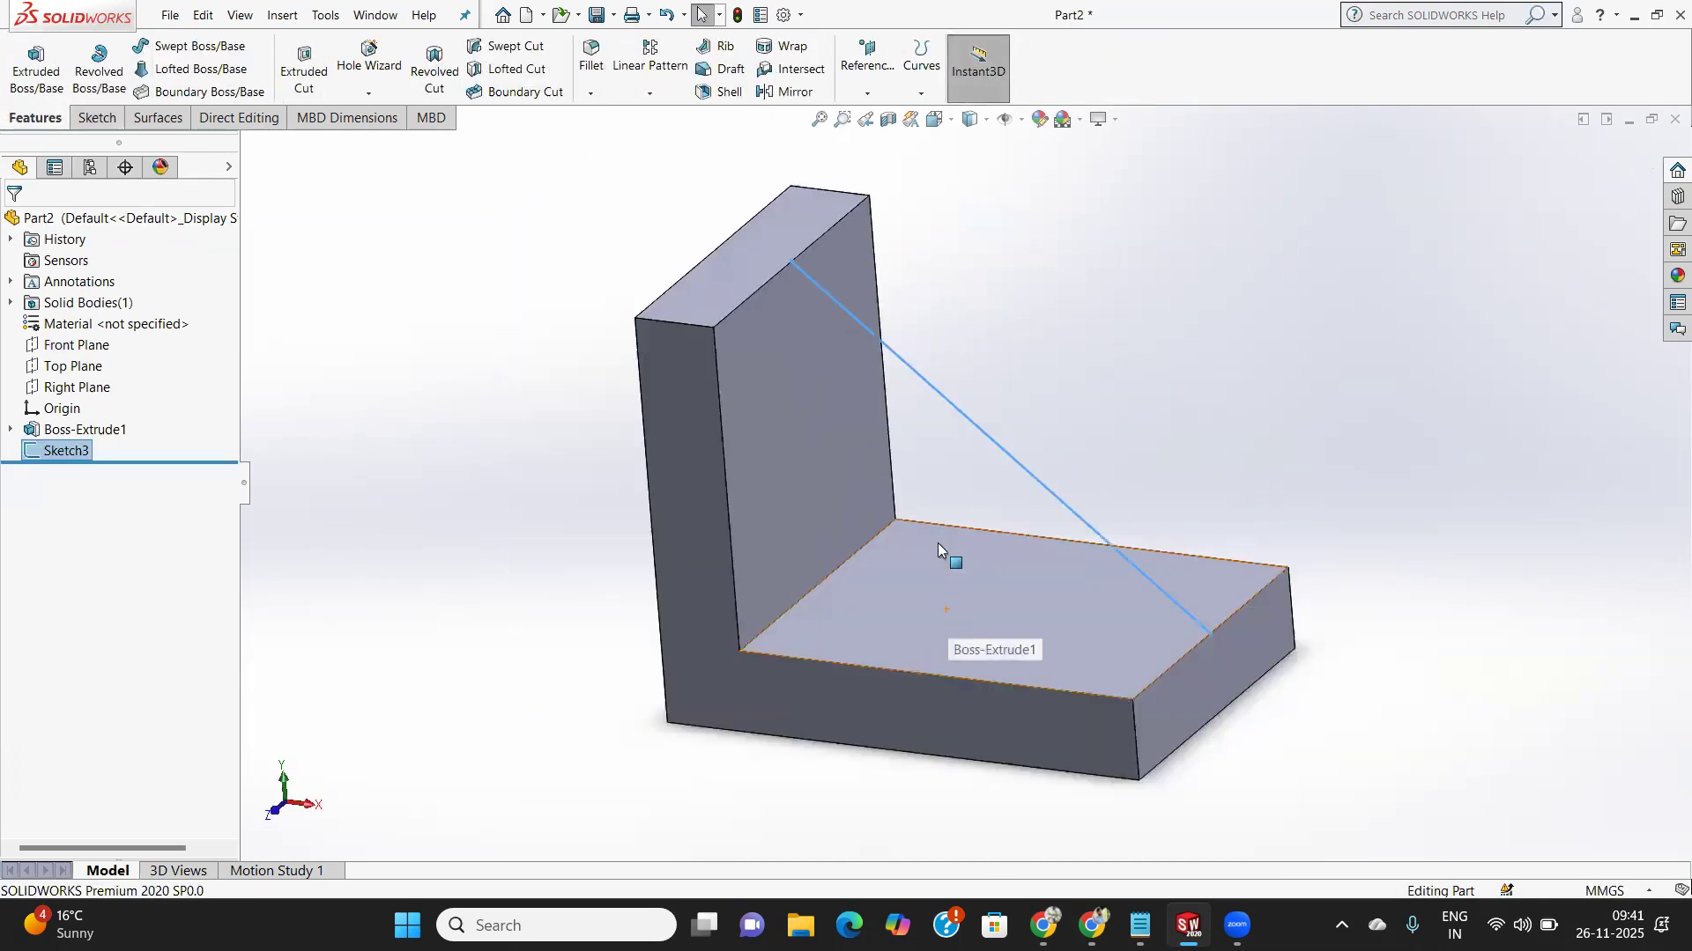
Create a rib from the diagonal line with a thickness of 10 mm, centred on both sides of the sketch.
{"action": "left_click", "coordinate": [723, 49]}
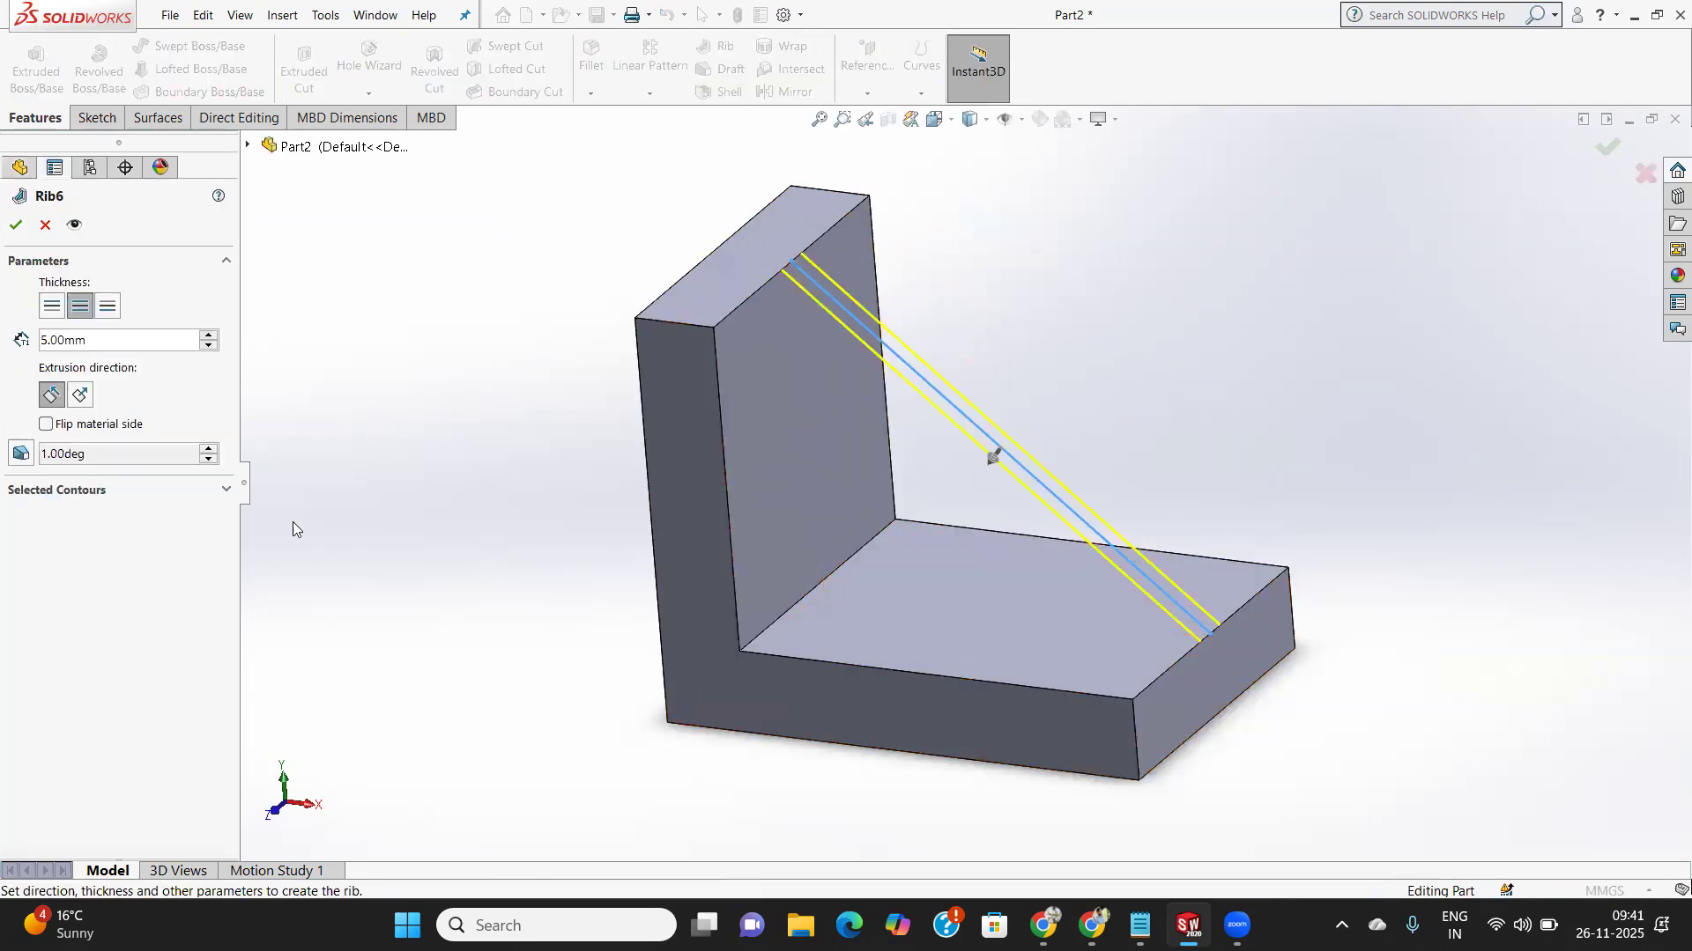
{"action": "left_click", "coordinate": [94, 340]}
{"action": "left_click_drag", "start_coordinate": [76, 341], "coordinate": [41, 341]}
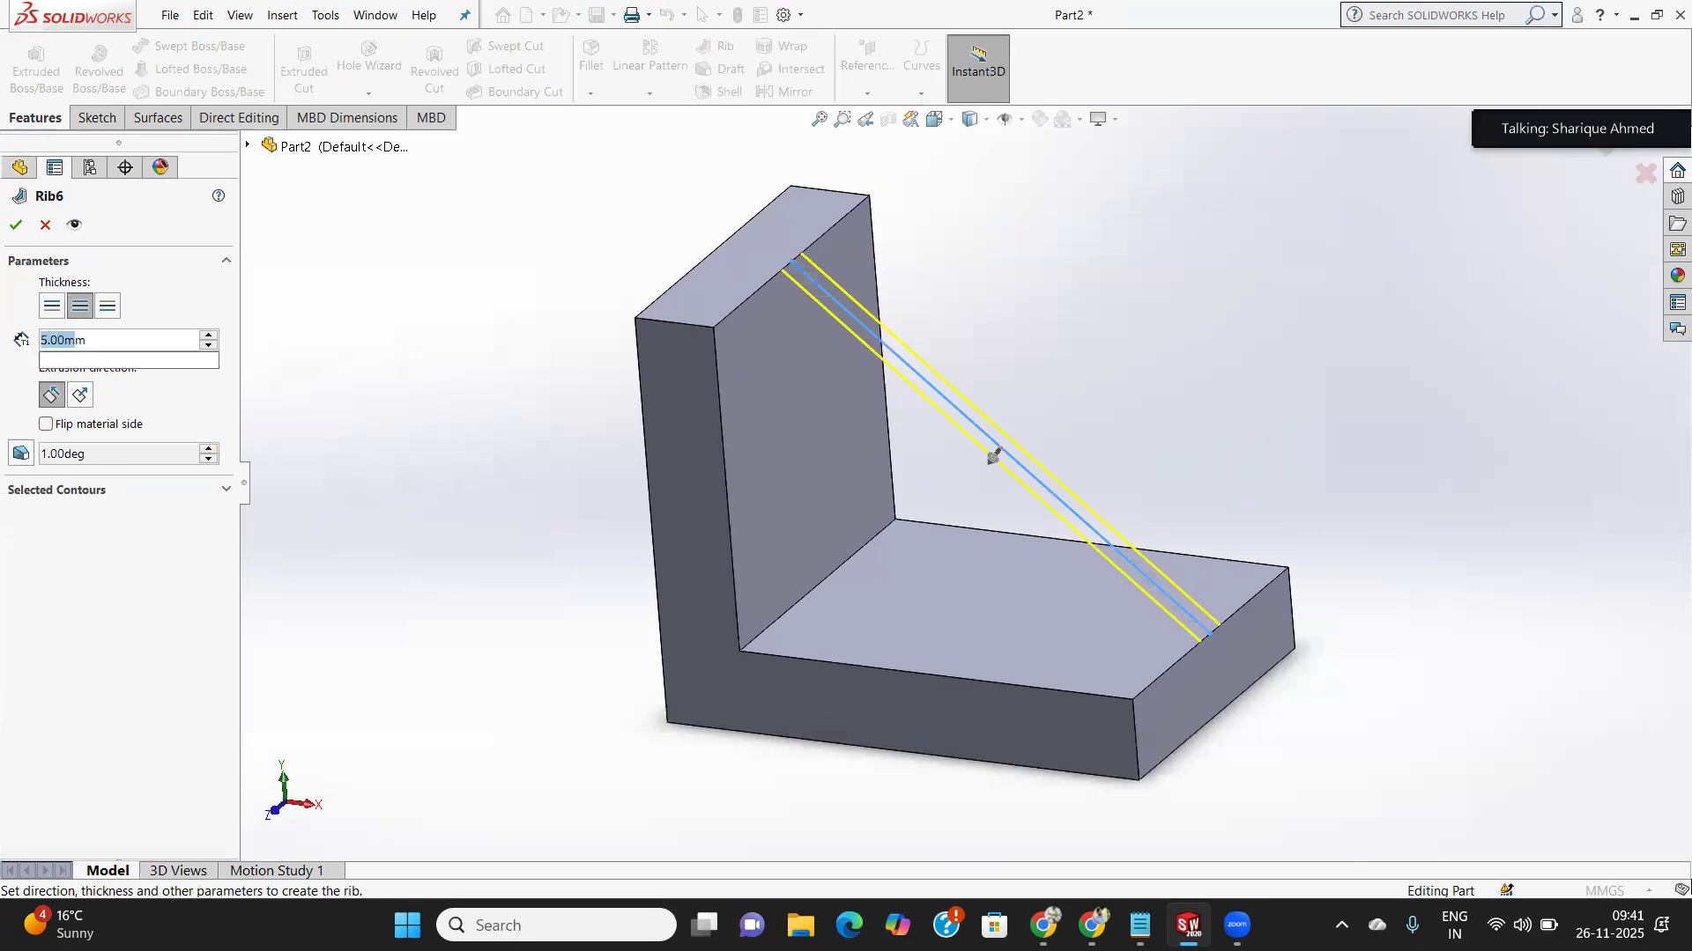
{"action": "type", "text": "10000"}
{"action": "key", "text": "Return"}
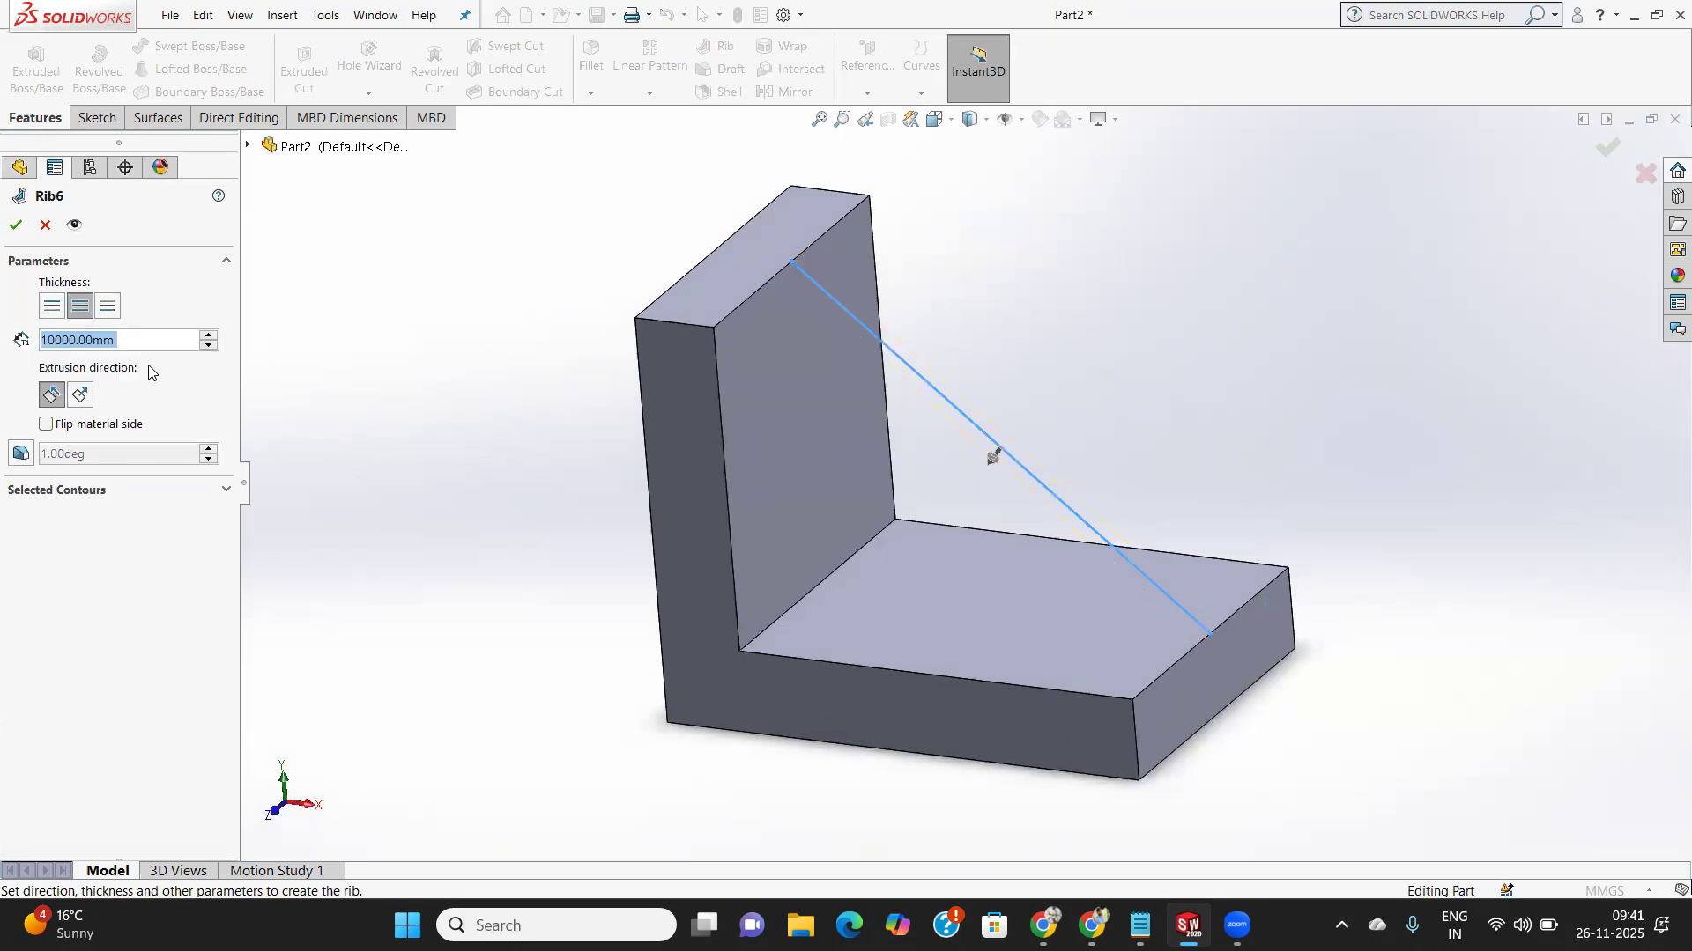
{"action": "type", "text": "10"}
{"action": "key", "text": "Return"}
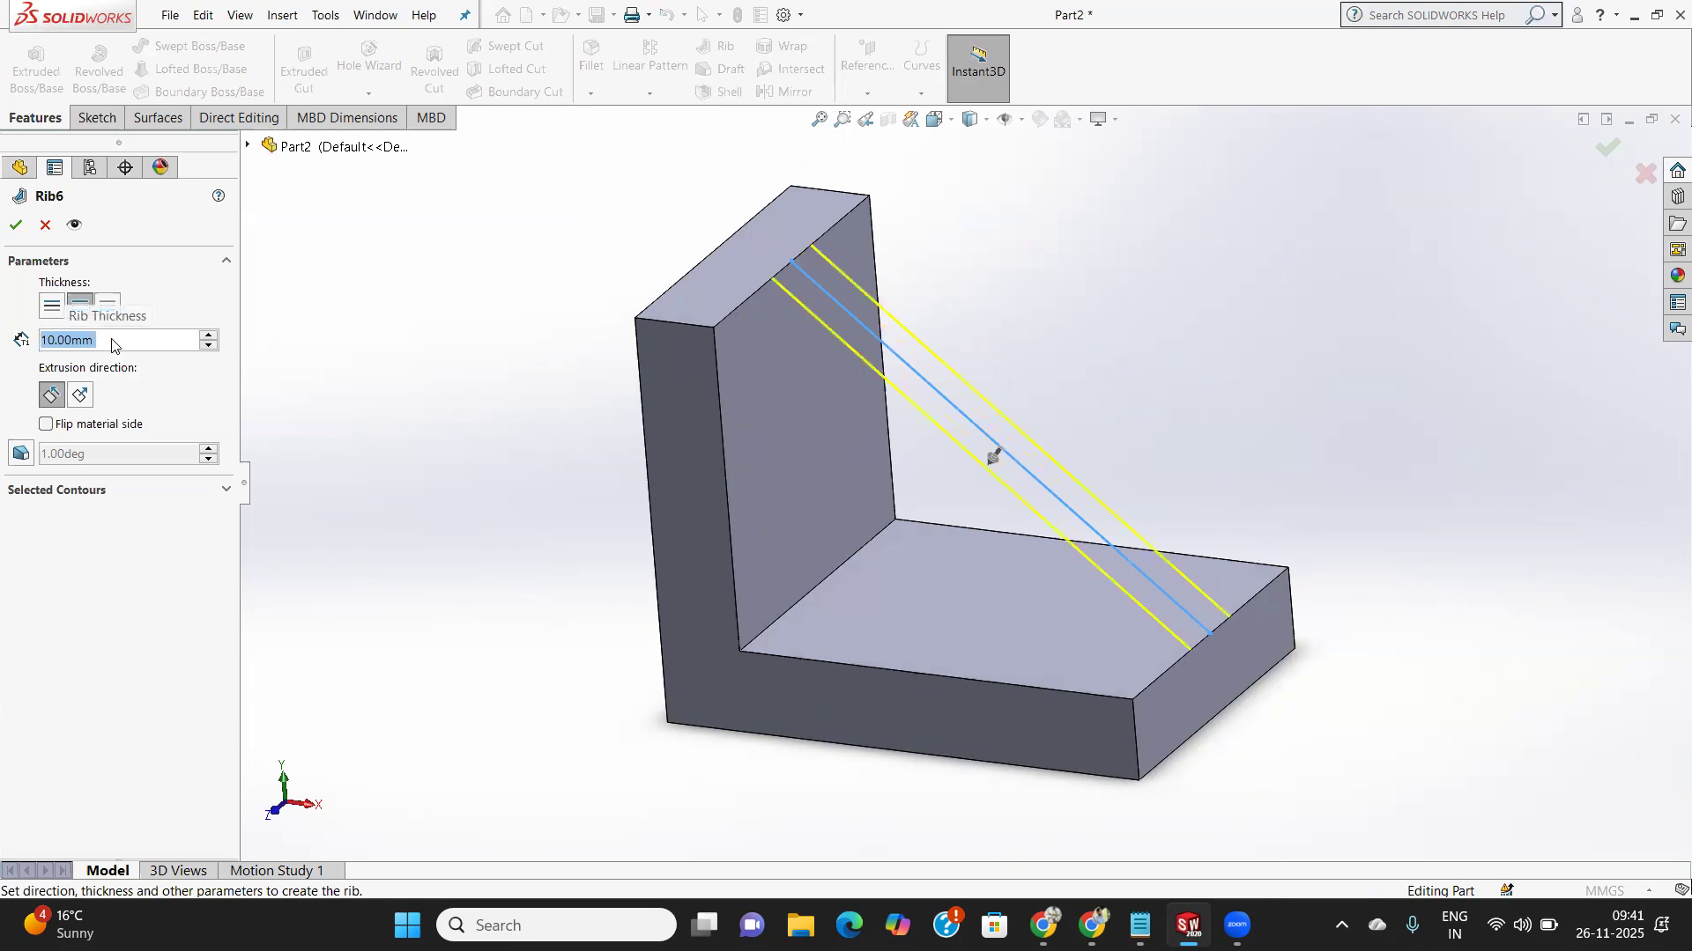
{"action": "left_click", "coordinate": [16, 222]}
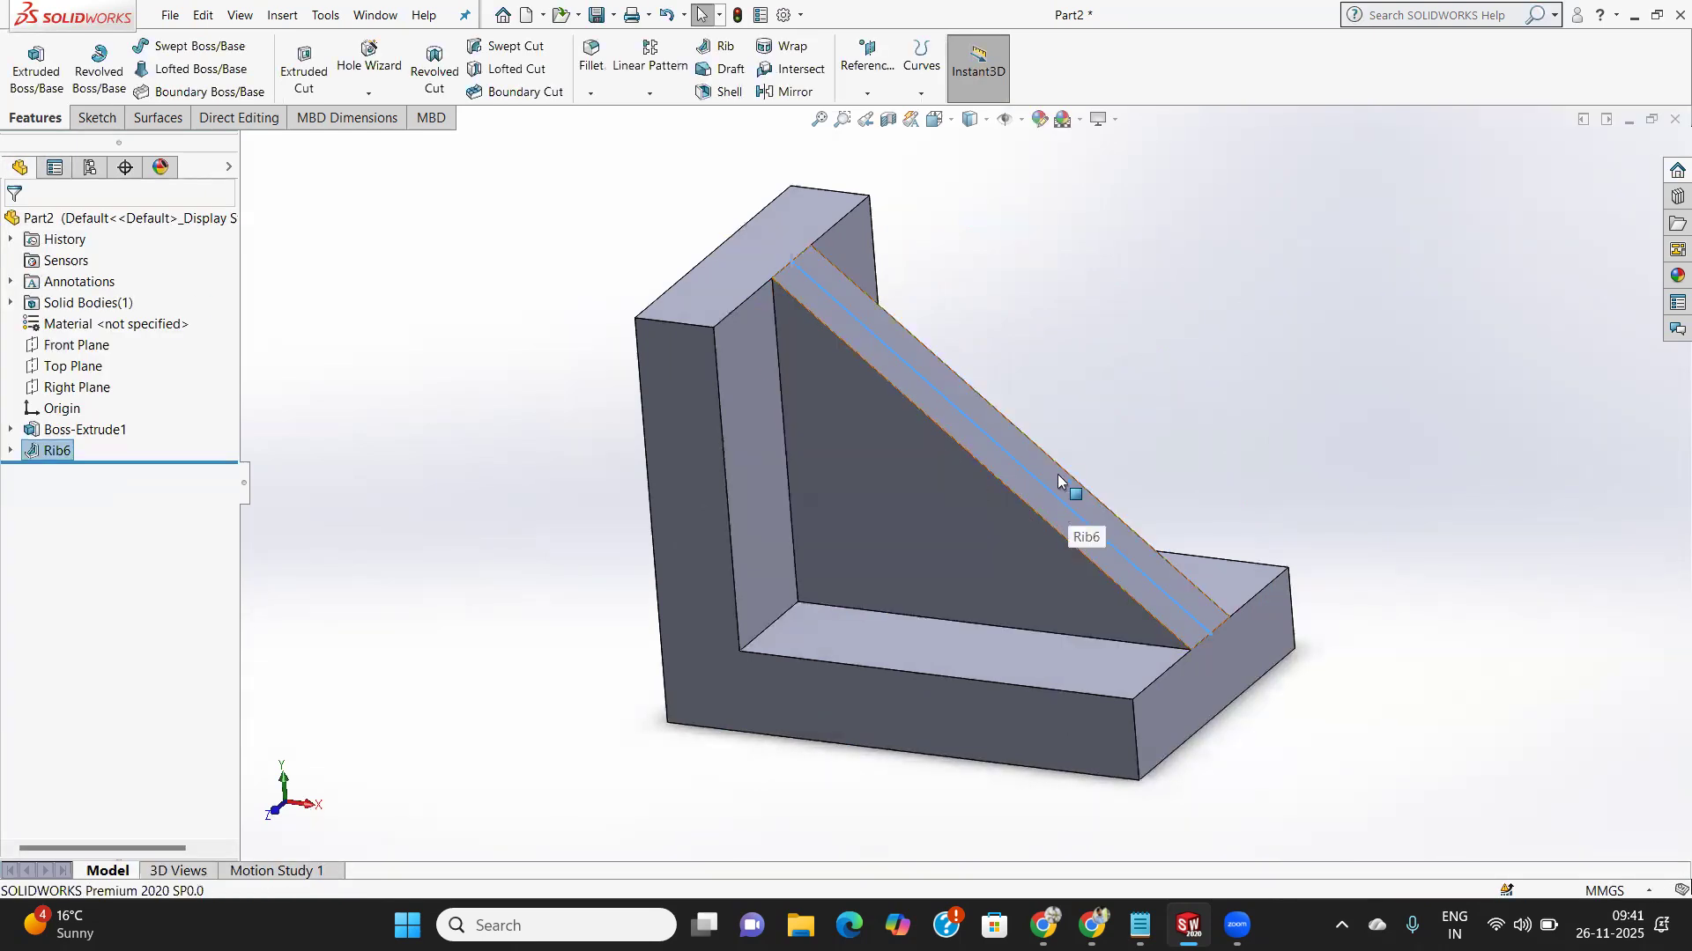
{"action": "scroll", "coordinate": [1057, 474], "scroll_direction": "down", "scroll_amount": 2}
{"action": "scroll", "coordinate": [1057, 474], "scroll_direction": "up", "scroll_amount": 2}
{"action": "middle_click_drag", "start_coordinate": [1095, 481], "coordinate": [1027, 491]}
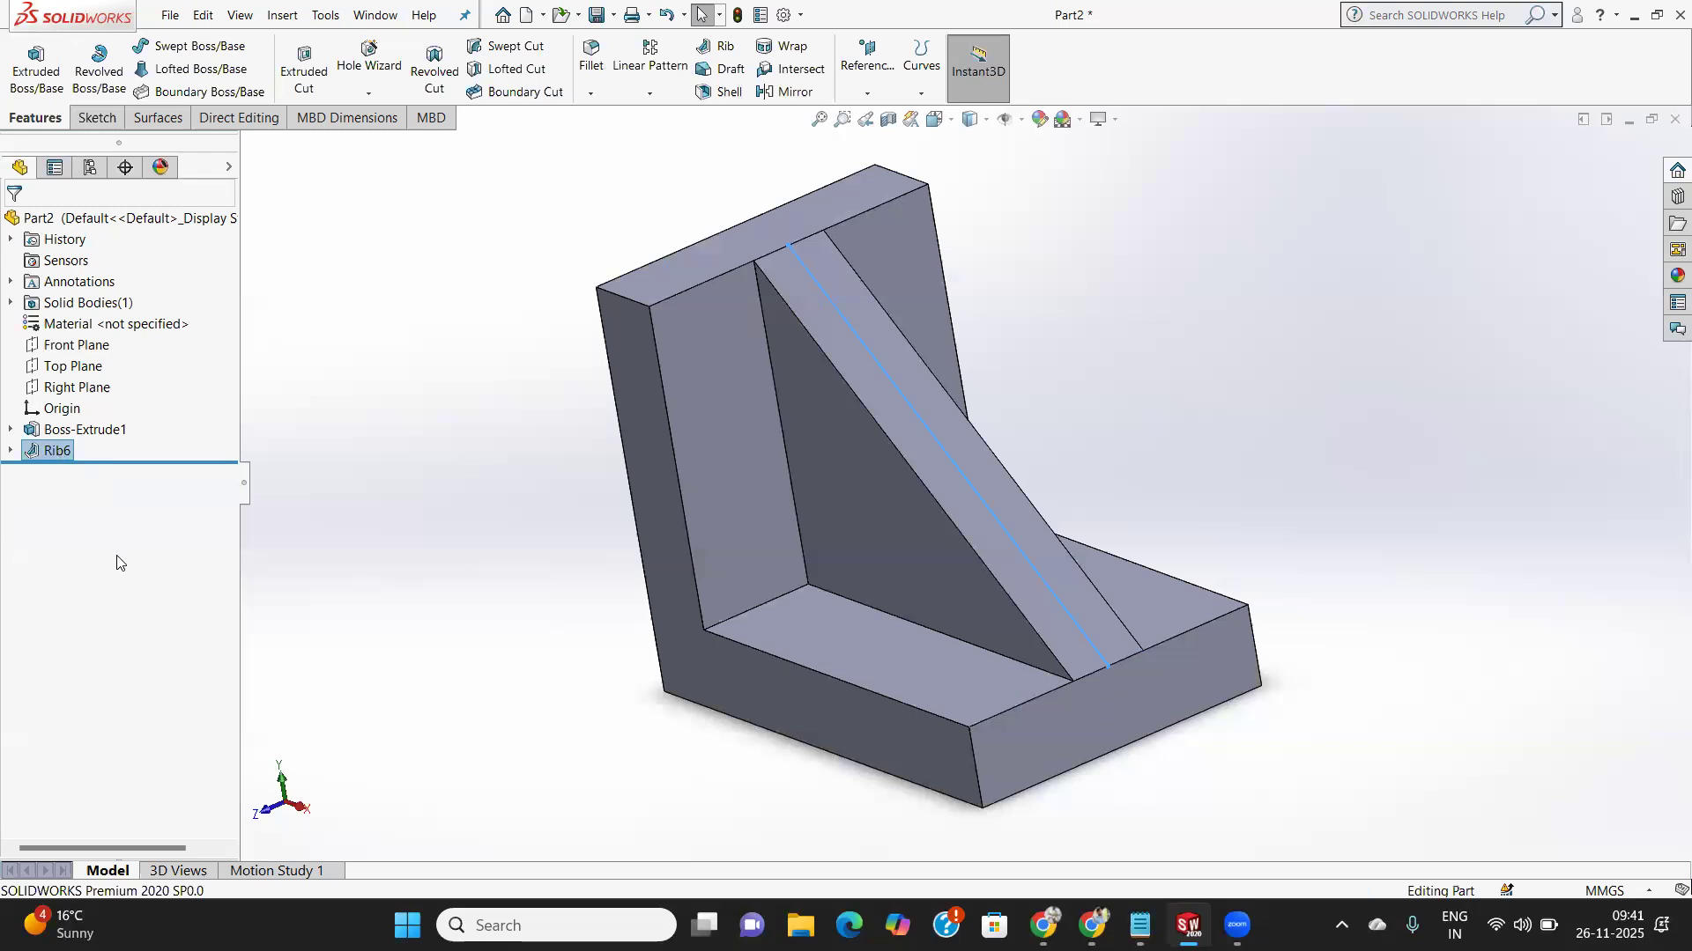
Delete the full-length diagonal rib and the line sketch it was built from.
{"action": "right_click", "coordinate": [54, 452]}
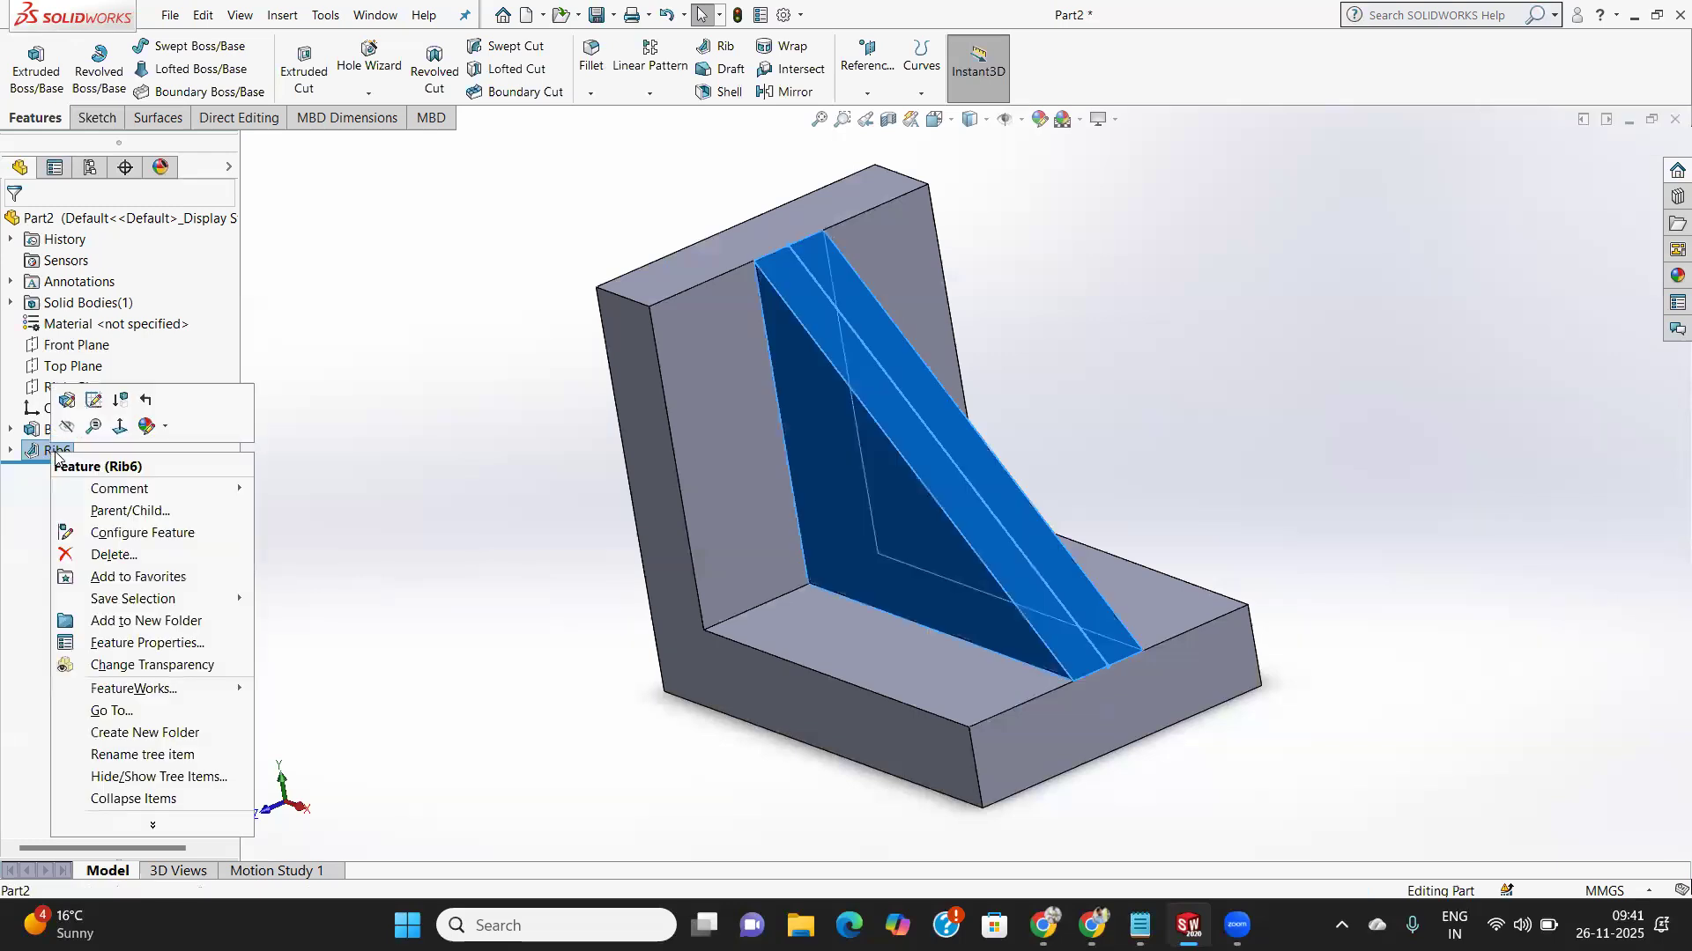
{"action": "left_click", "coordinate": [114, 555]}
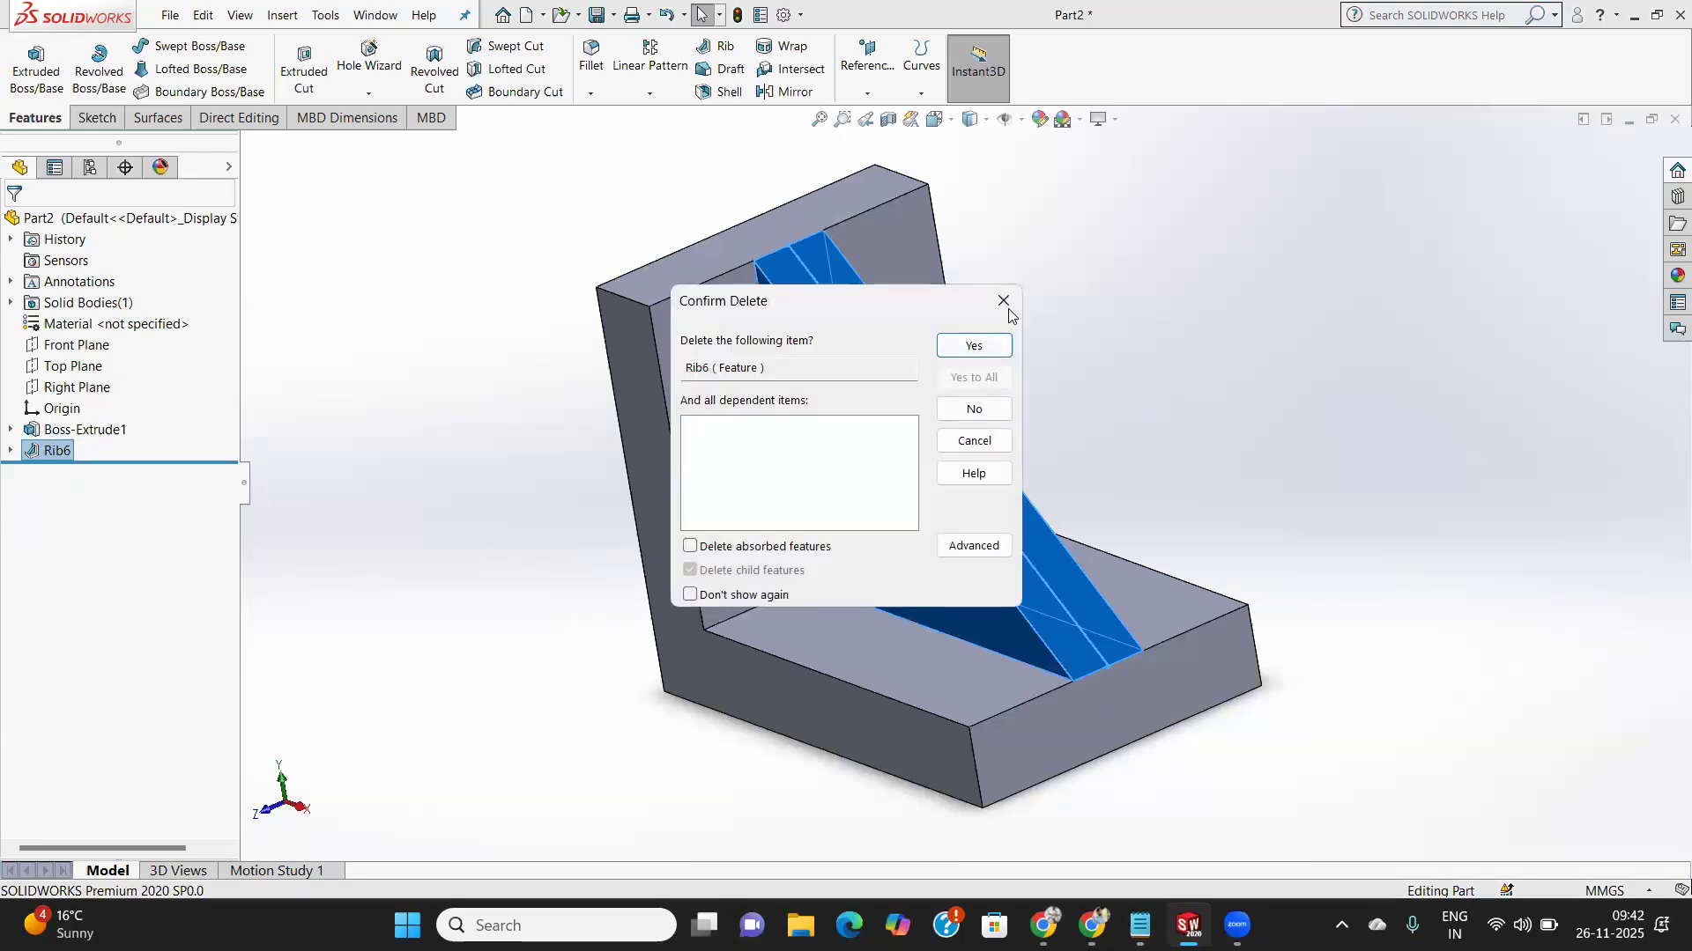
{"action": "left_click", "coordinate": [973, 345]}
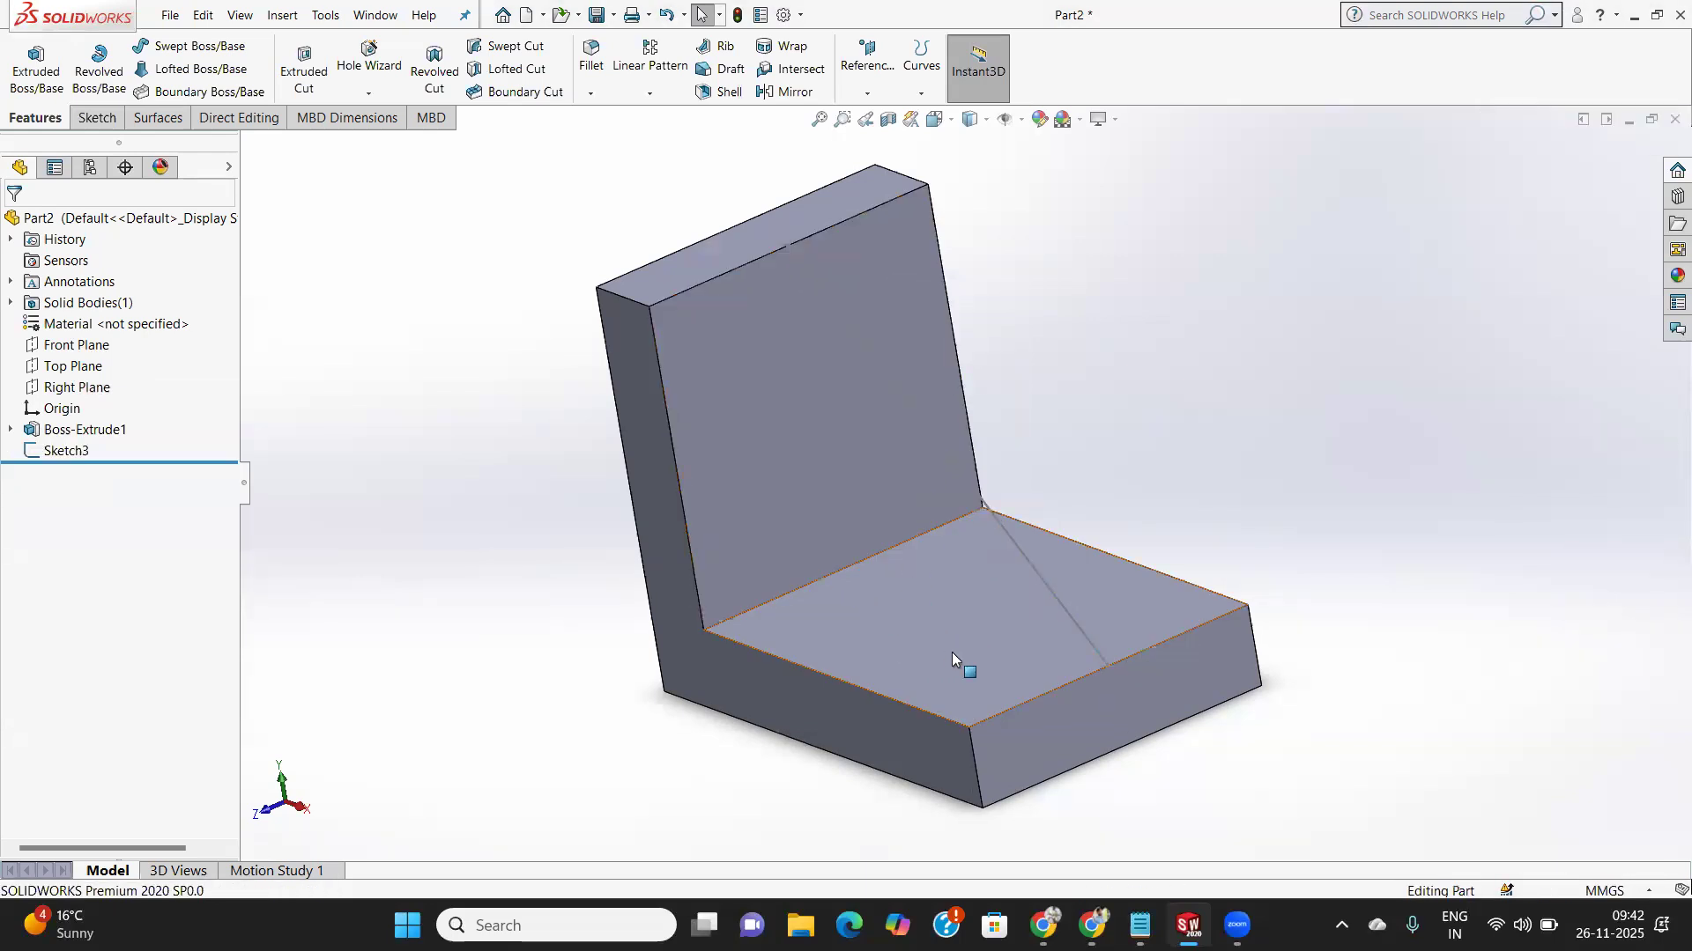
{"action": "middle_click_drag", "start_coordinate": [885, 636], "coordinate": [1018, 628]}
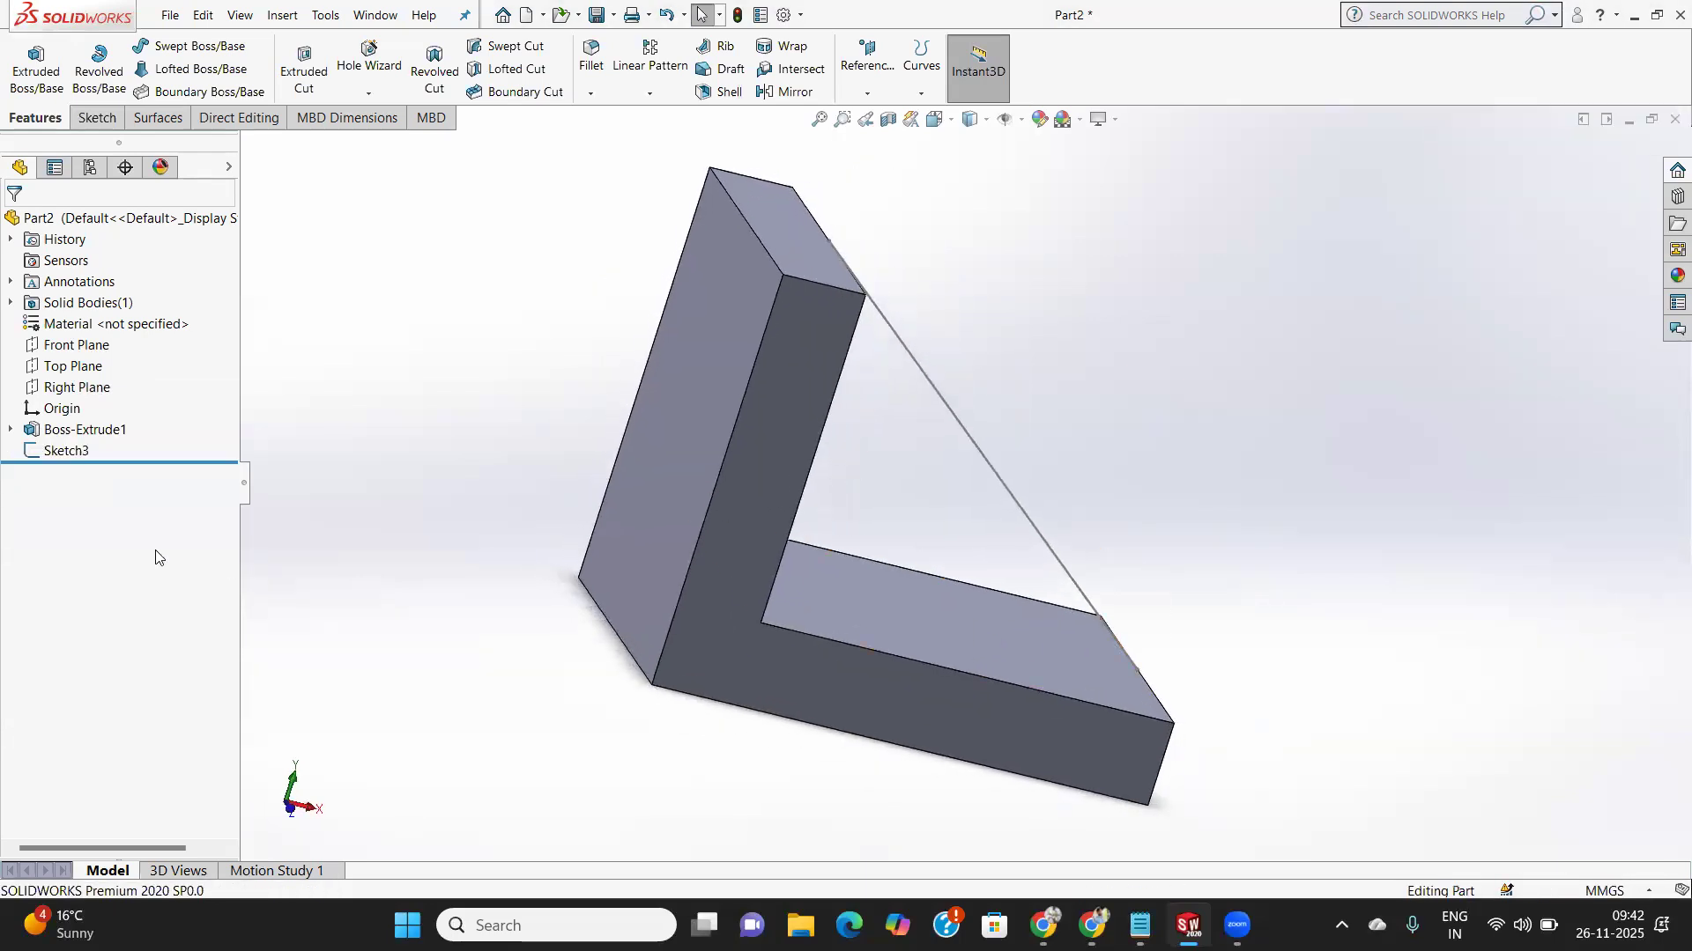
{"action": "right_click", "coordinate": [65, 453]}
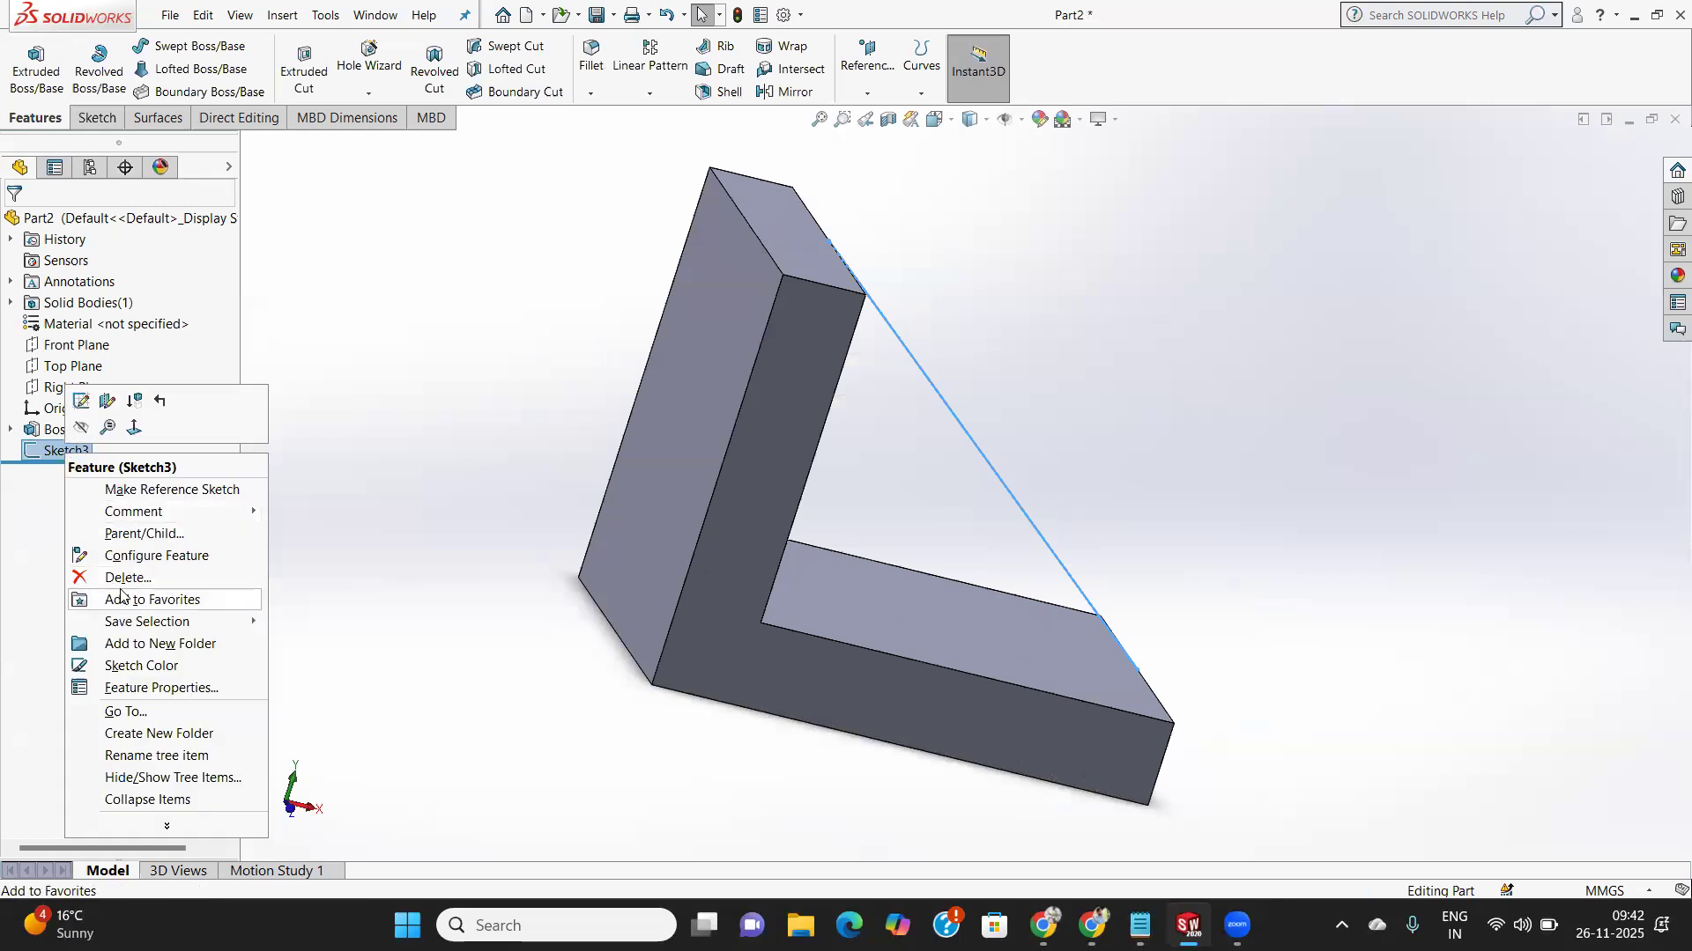
{"action": "left_click", "coordinate": [119, 578]}
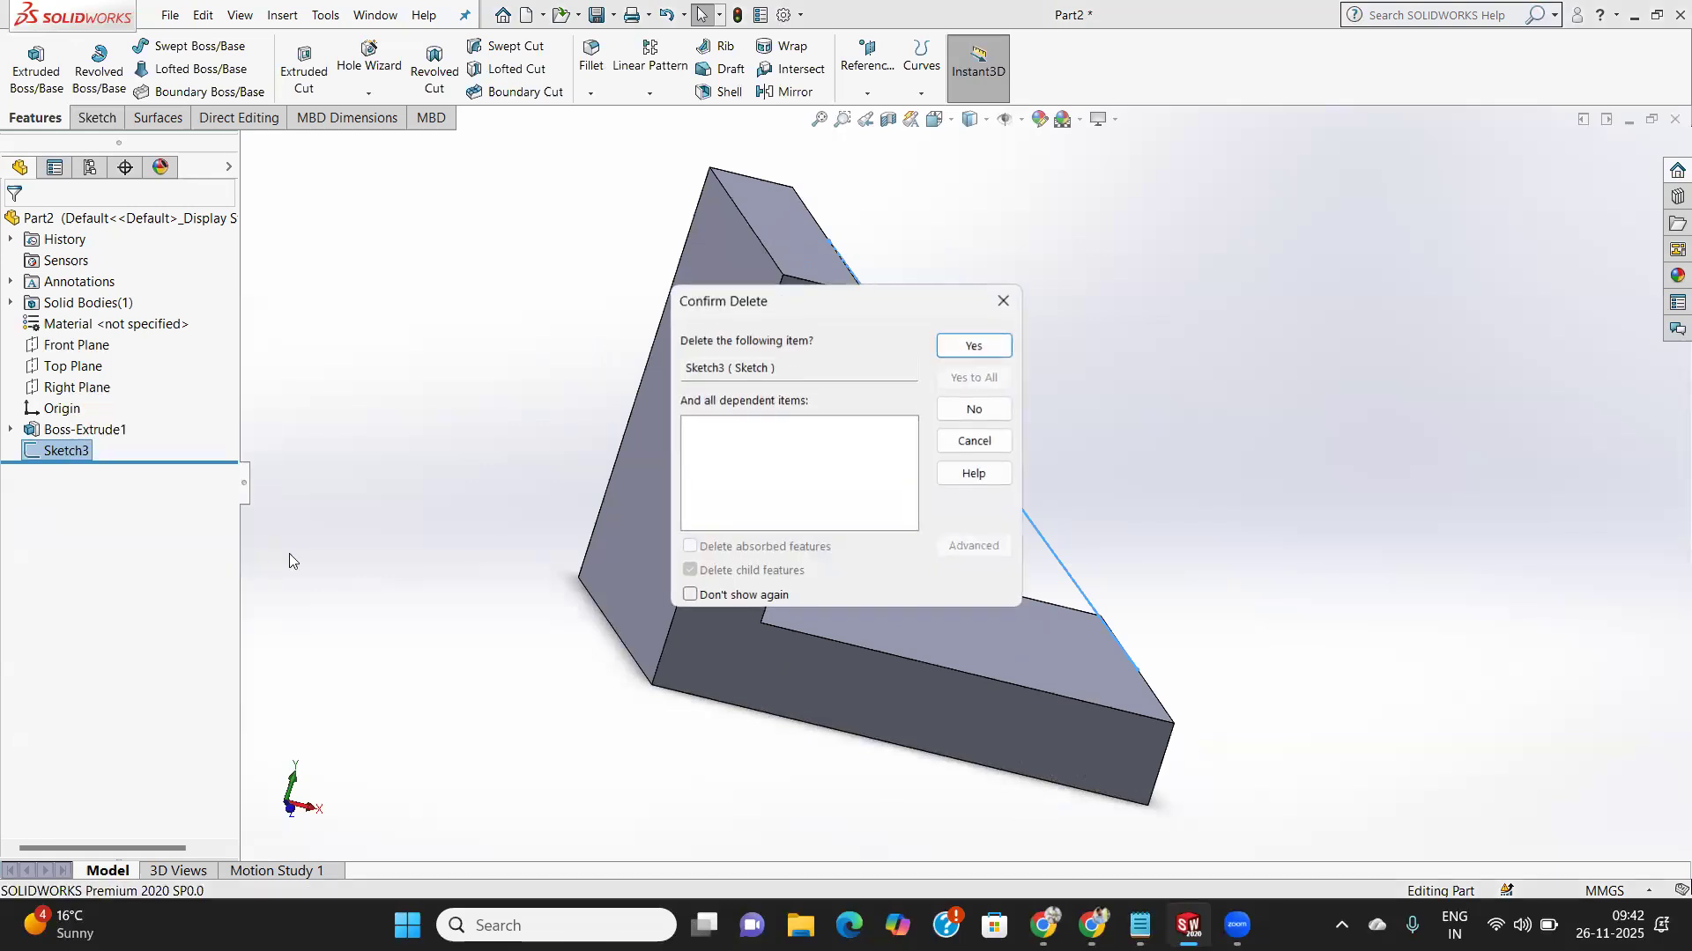
{"action": "left_click", "coordinate": [974, 345]}
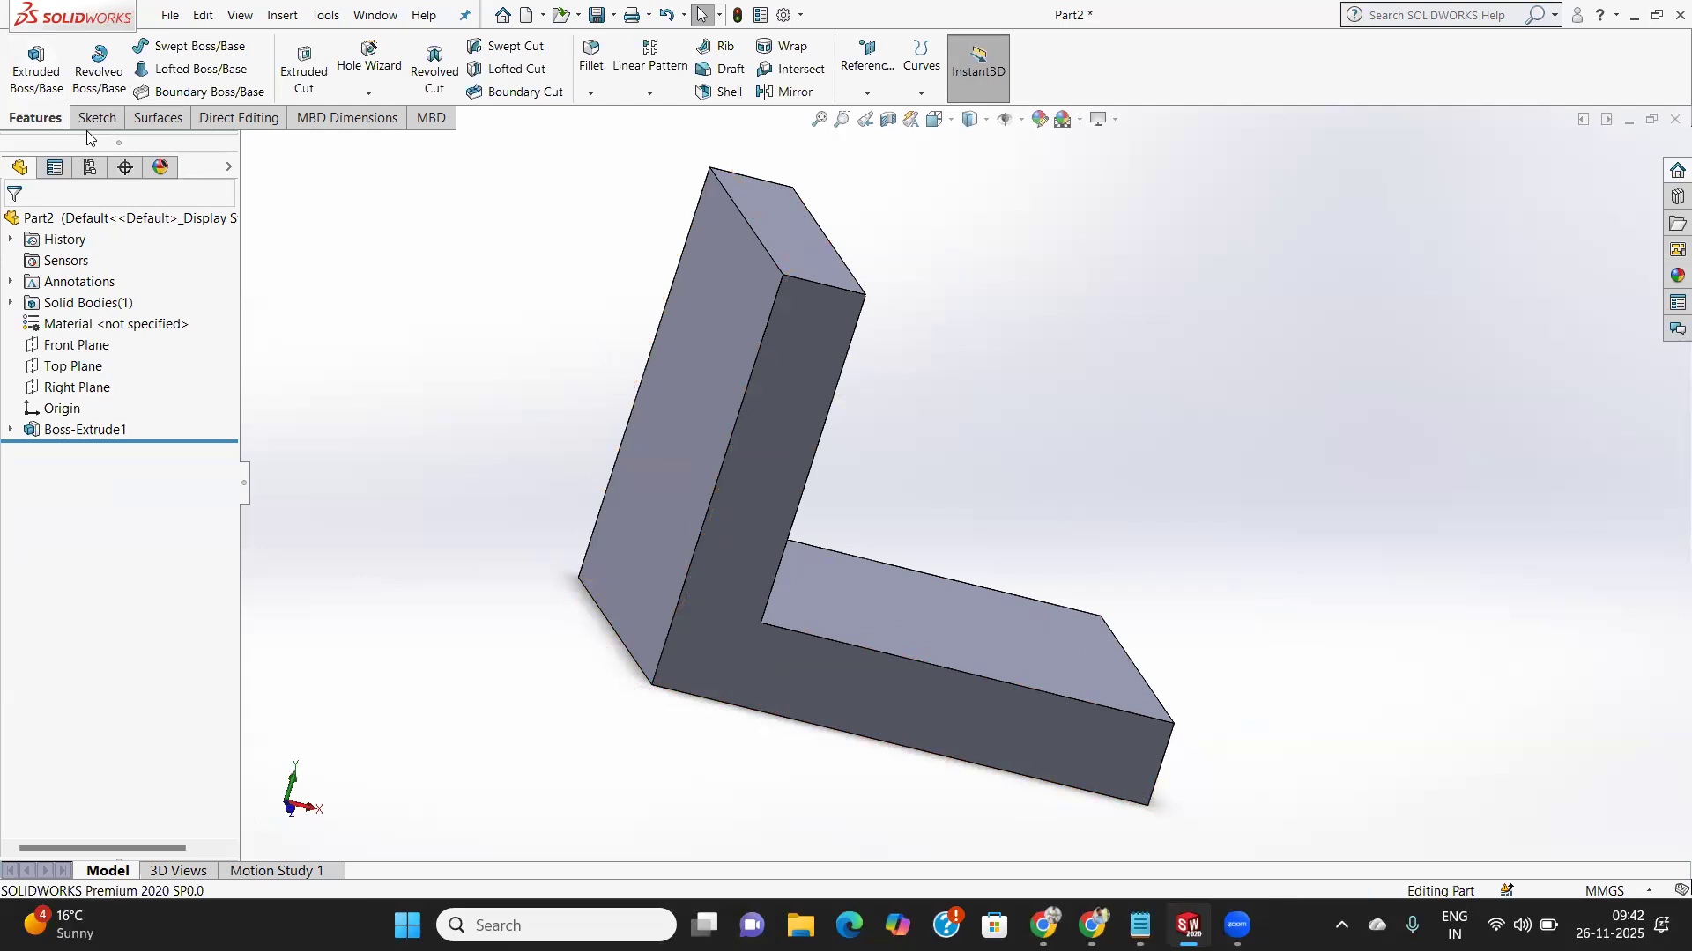
Start a sketch on the Front Plane and orient the view normal to it.
{"action": "left_click", "coordinate": [71, 345]}
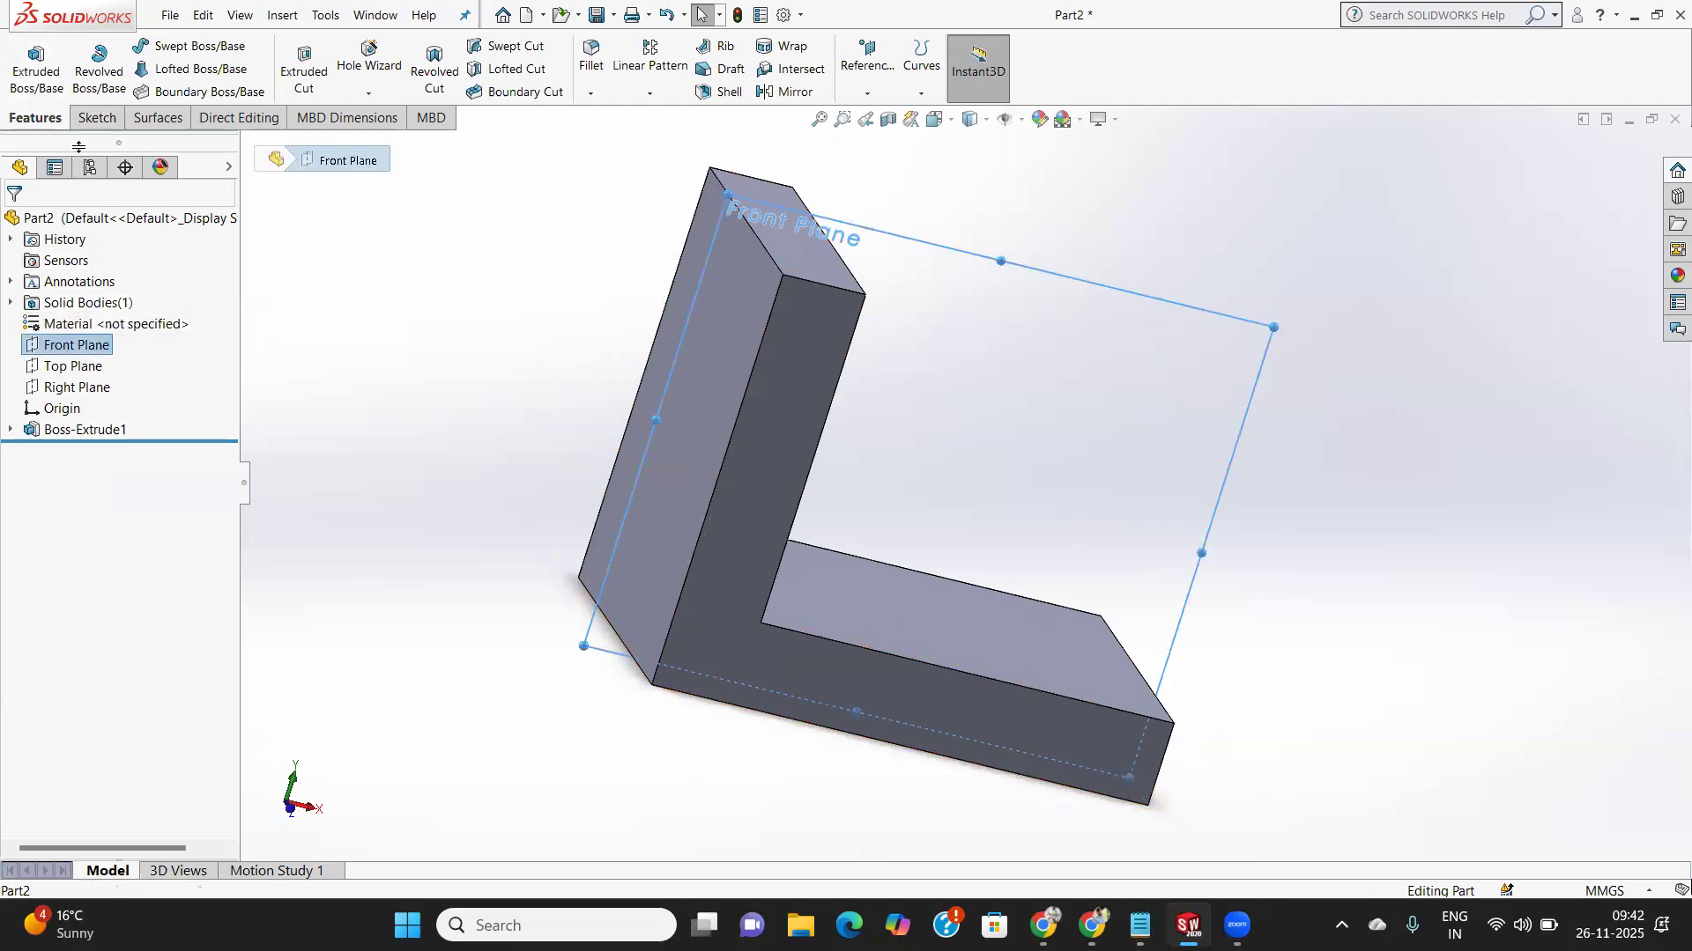
{"action": "left_click", "coordinate": [97, 117]}
{"action": "left_click", "coordinate": [27, 57]}
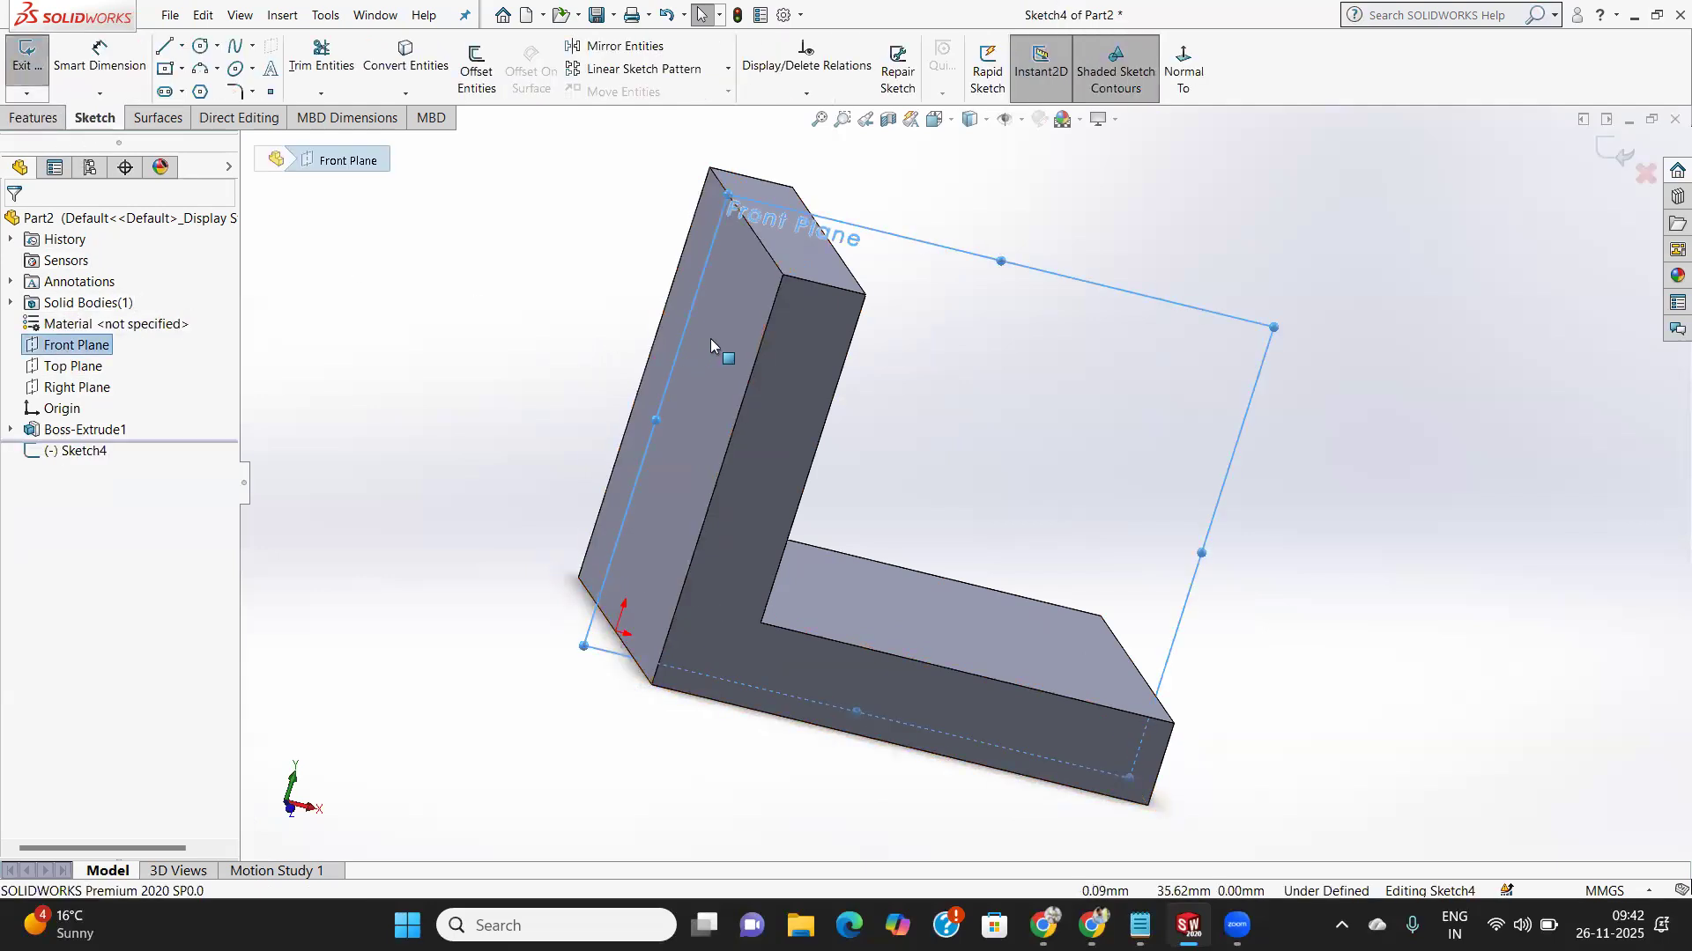
{"action": "left_click", "coordinate": [1175, 78]}
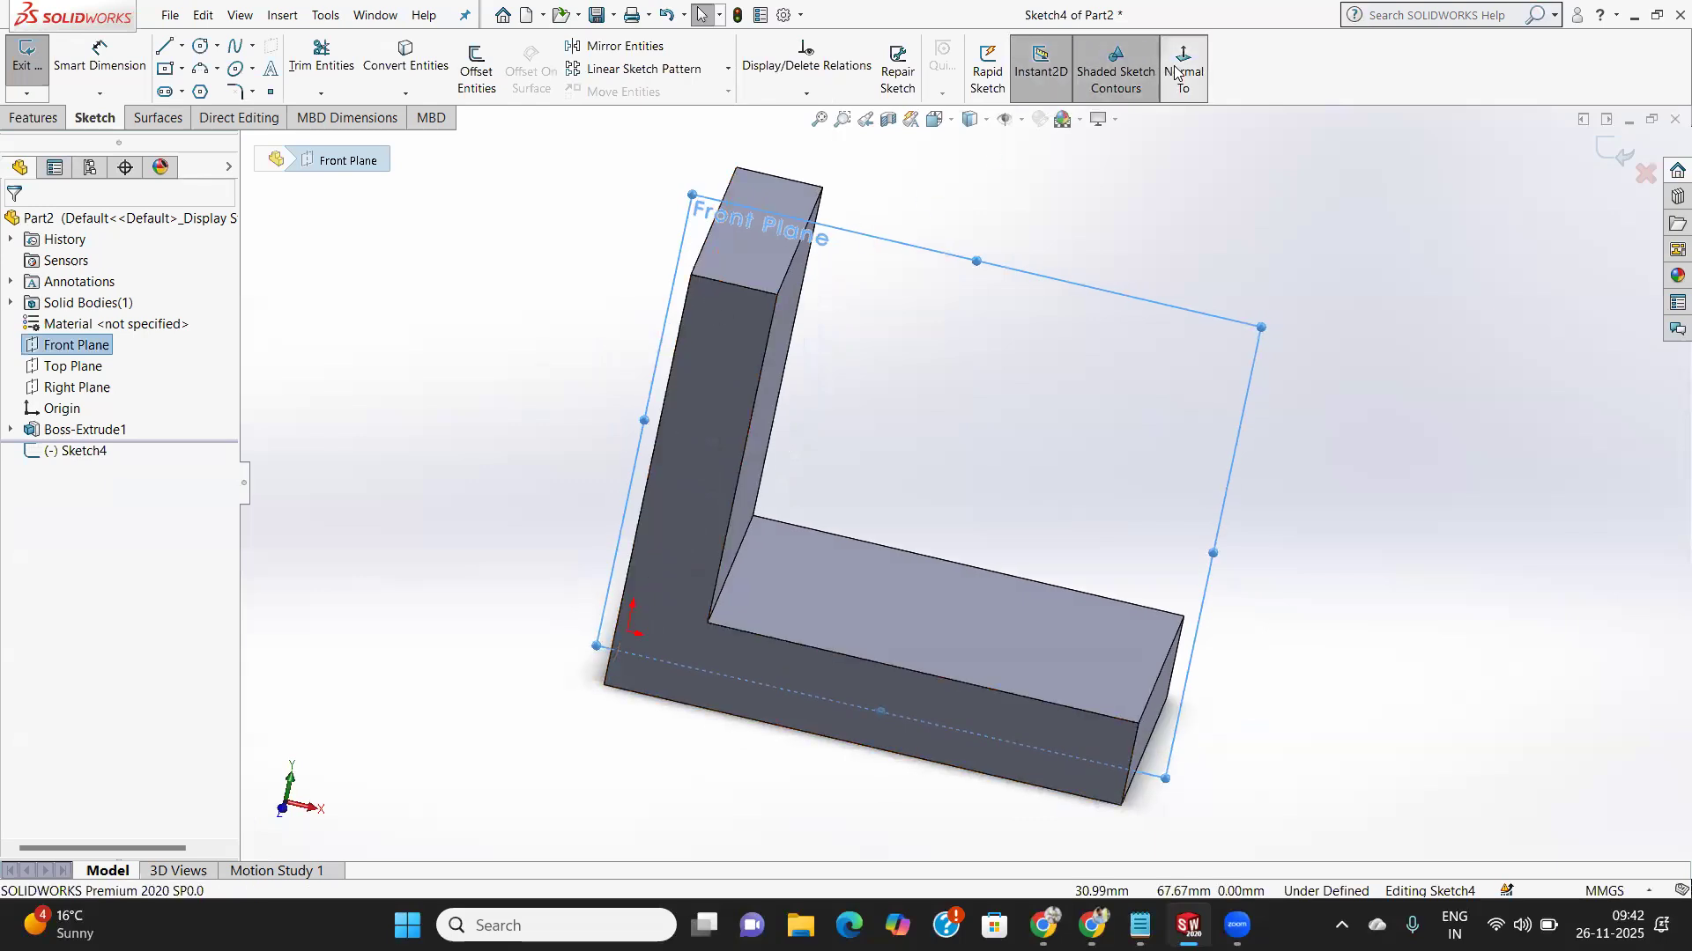
Sketch a 45° line about 26 mm long from the vertical leg's inner face to the horizontal leg's upper face, and exit the sketch.
{"action": "left_click", "coordinate": [167, 47]}
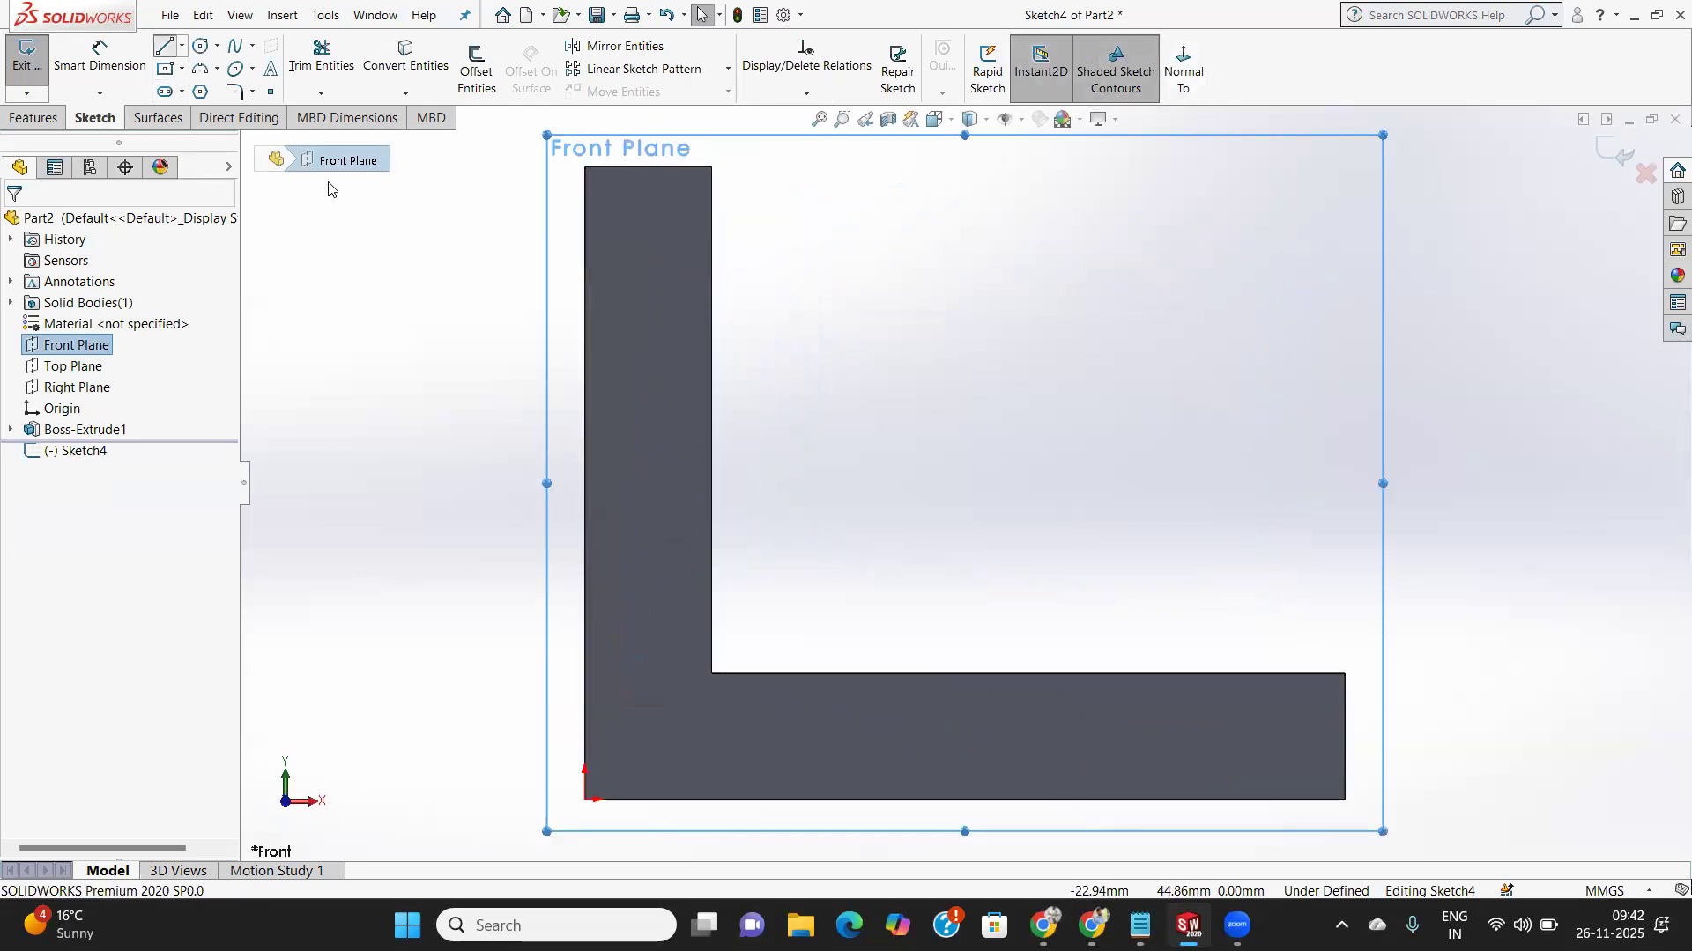
{"action": "left_click", "coordinate": [712, 442]}
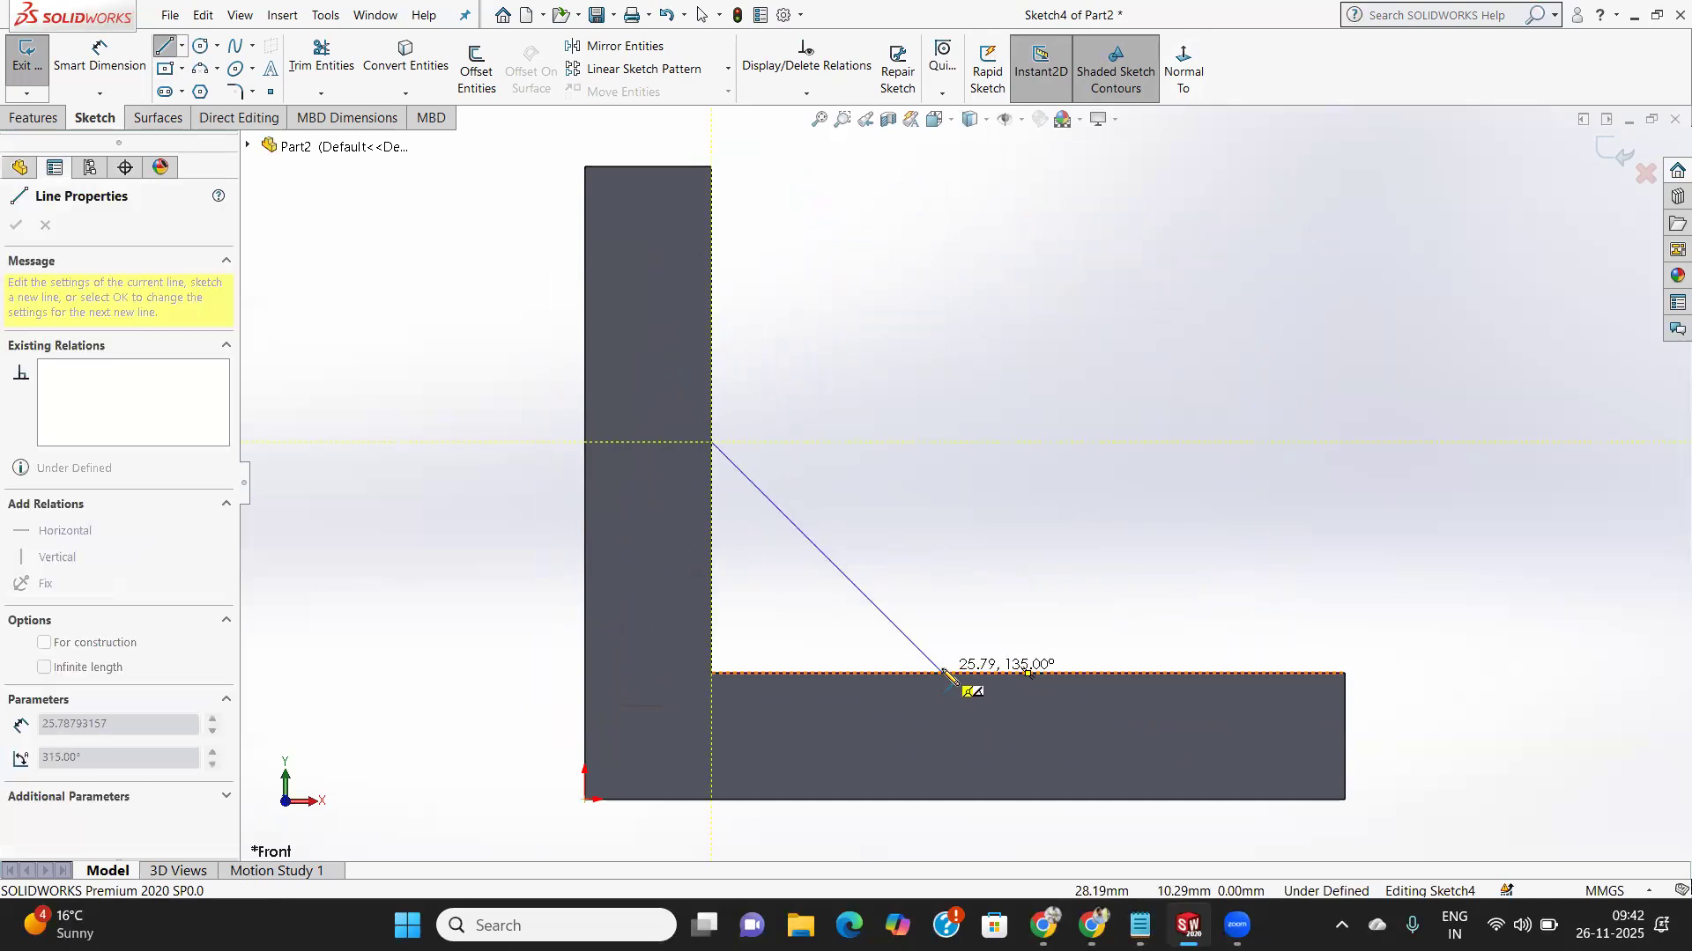
{"action": "left_click", "coordinate": [942, 673]}
{"action": "right_click", "coordinate": [958, 428]}
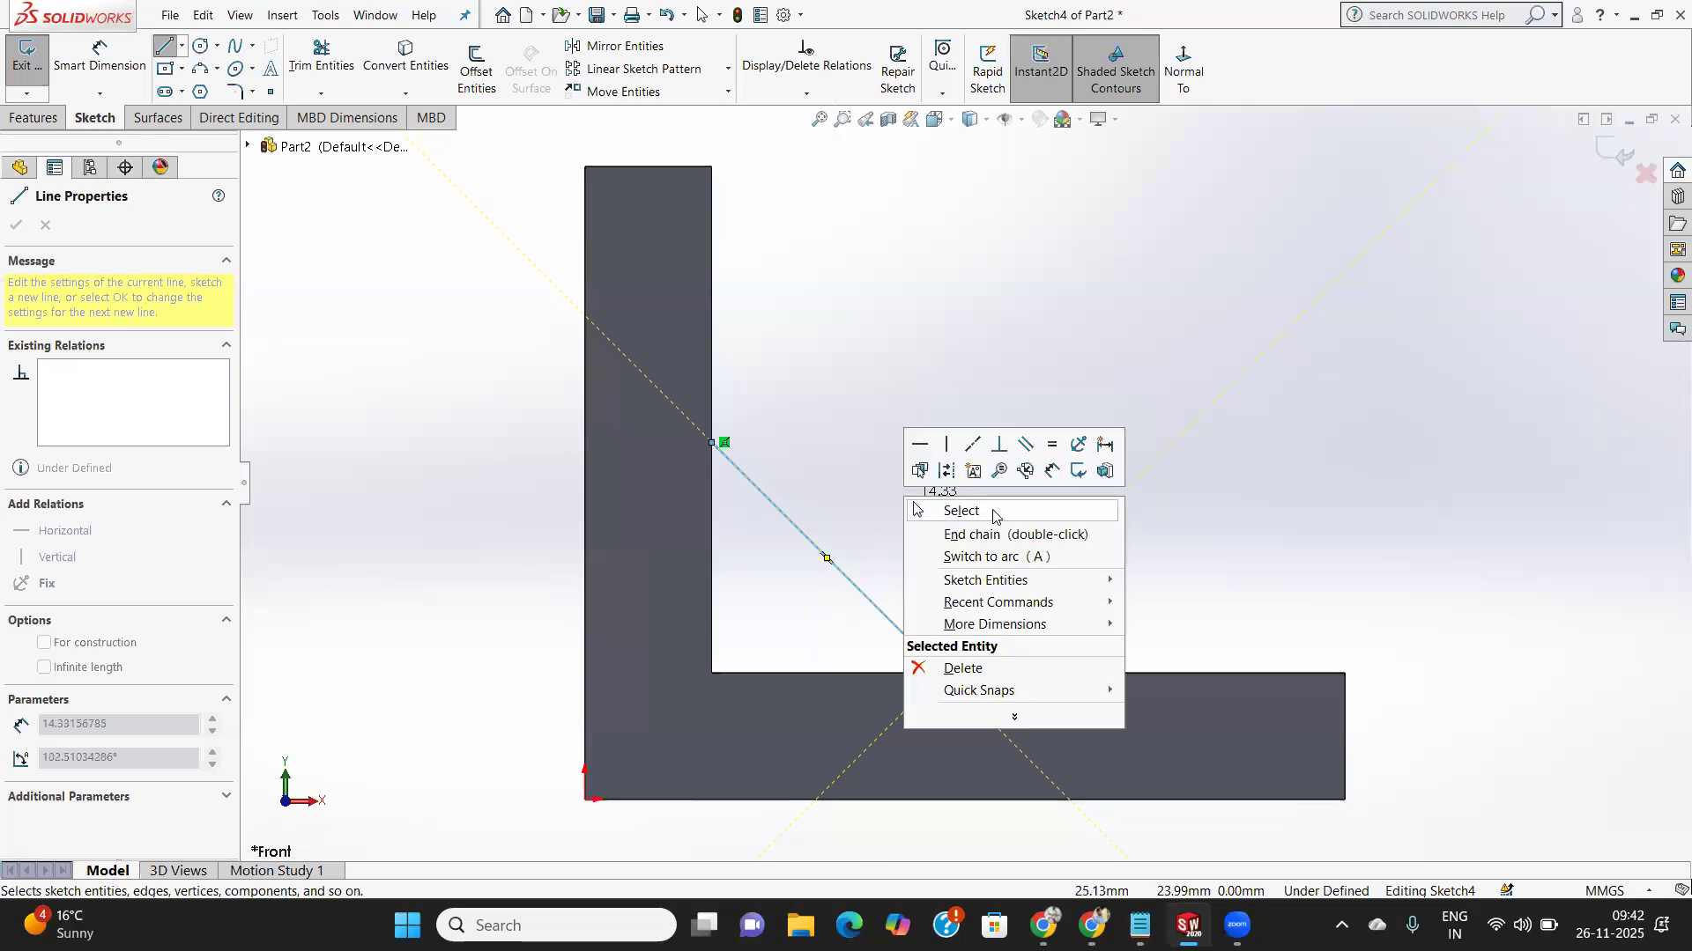
{"action": "left_click", "coordinate": [989, 515]}
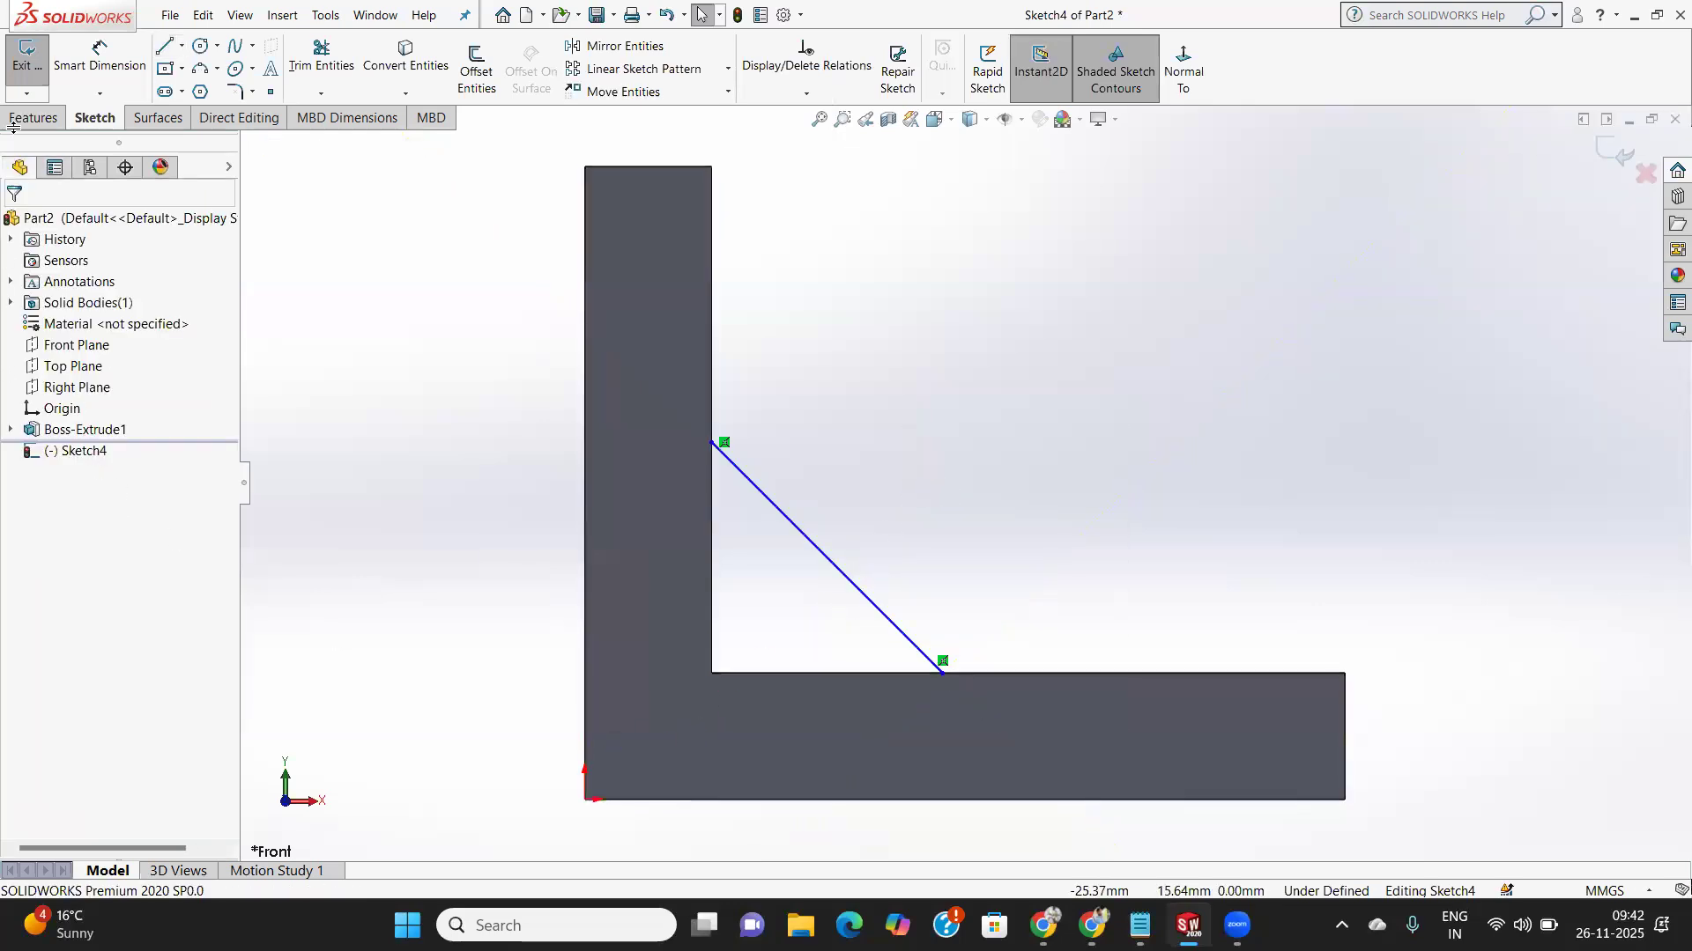
{"action": "left_click", "coordinate": [23, 63]}
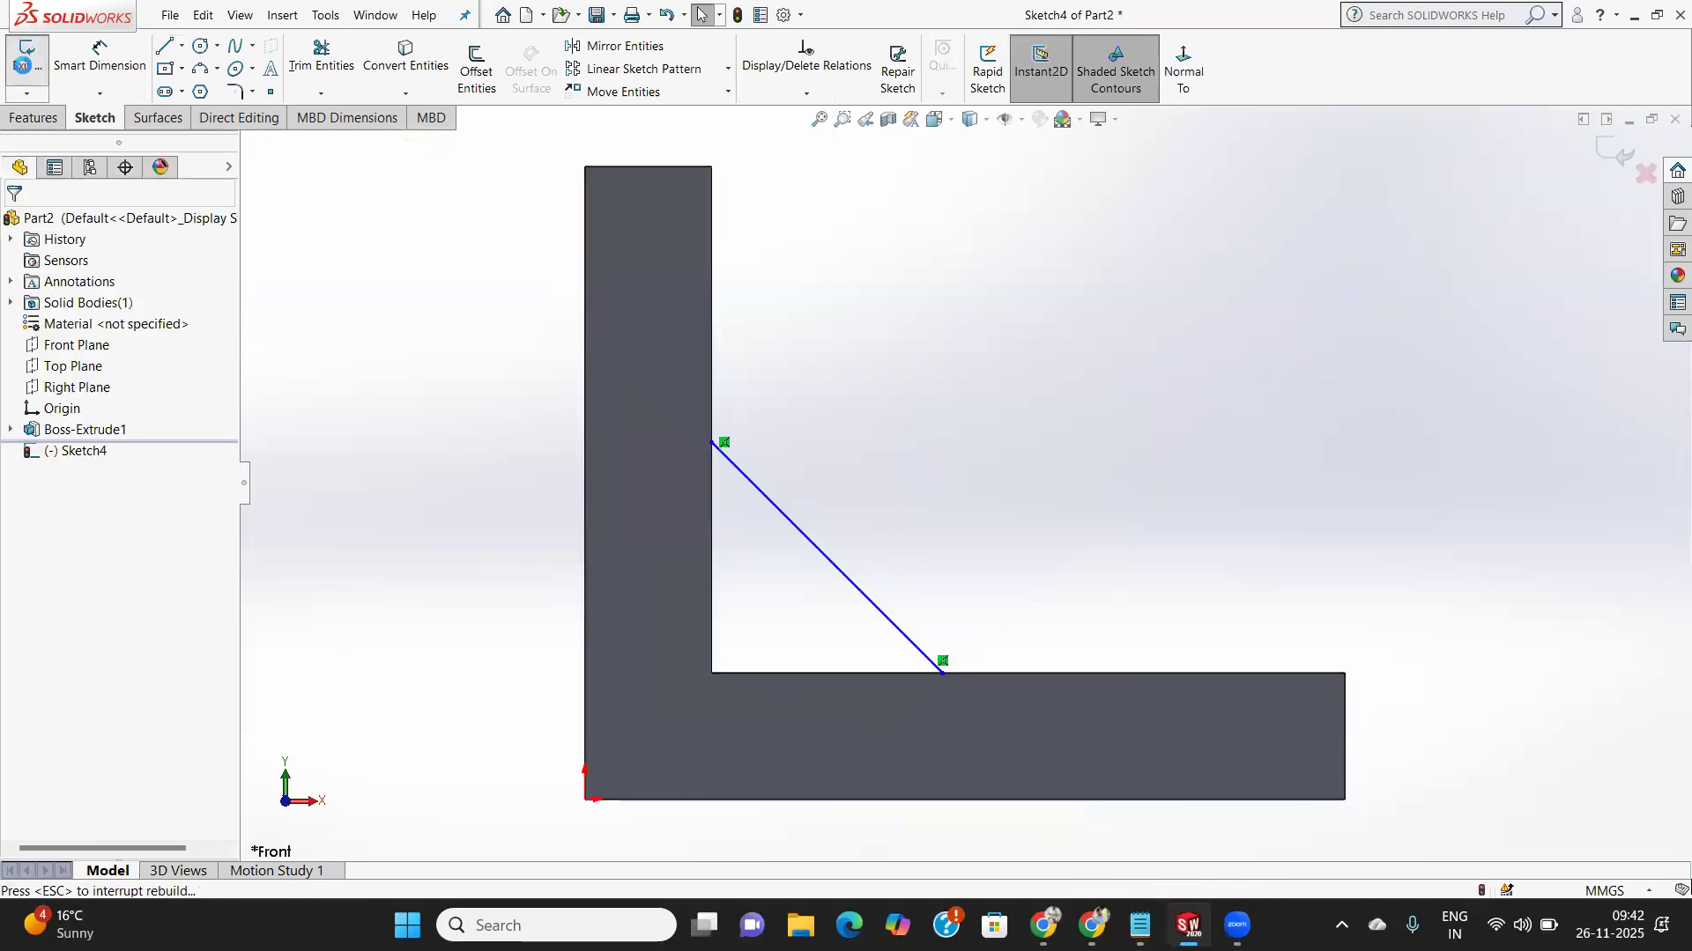
Try to create a 10 mm rib from the short diagonal line with the material side flipped.
{"action": "left_click", "coordinate": [35, 120]}
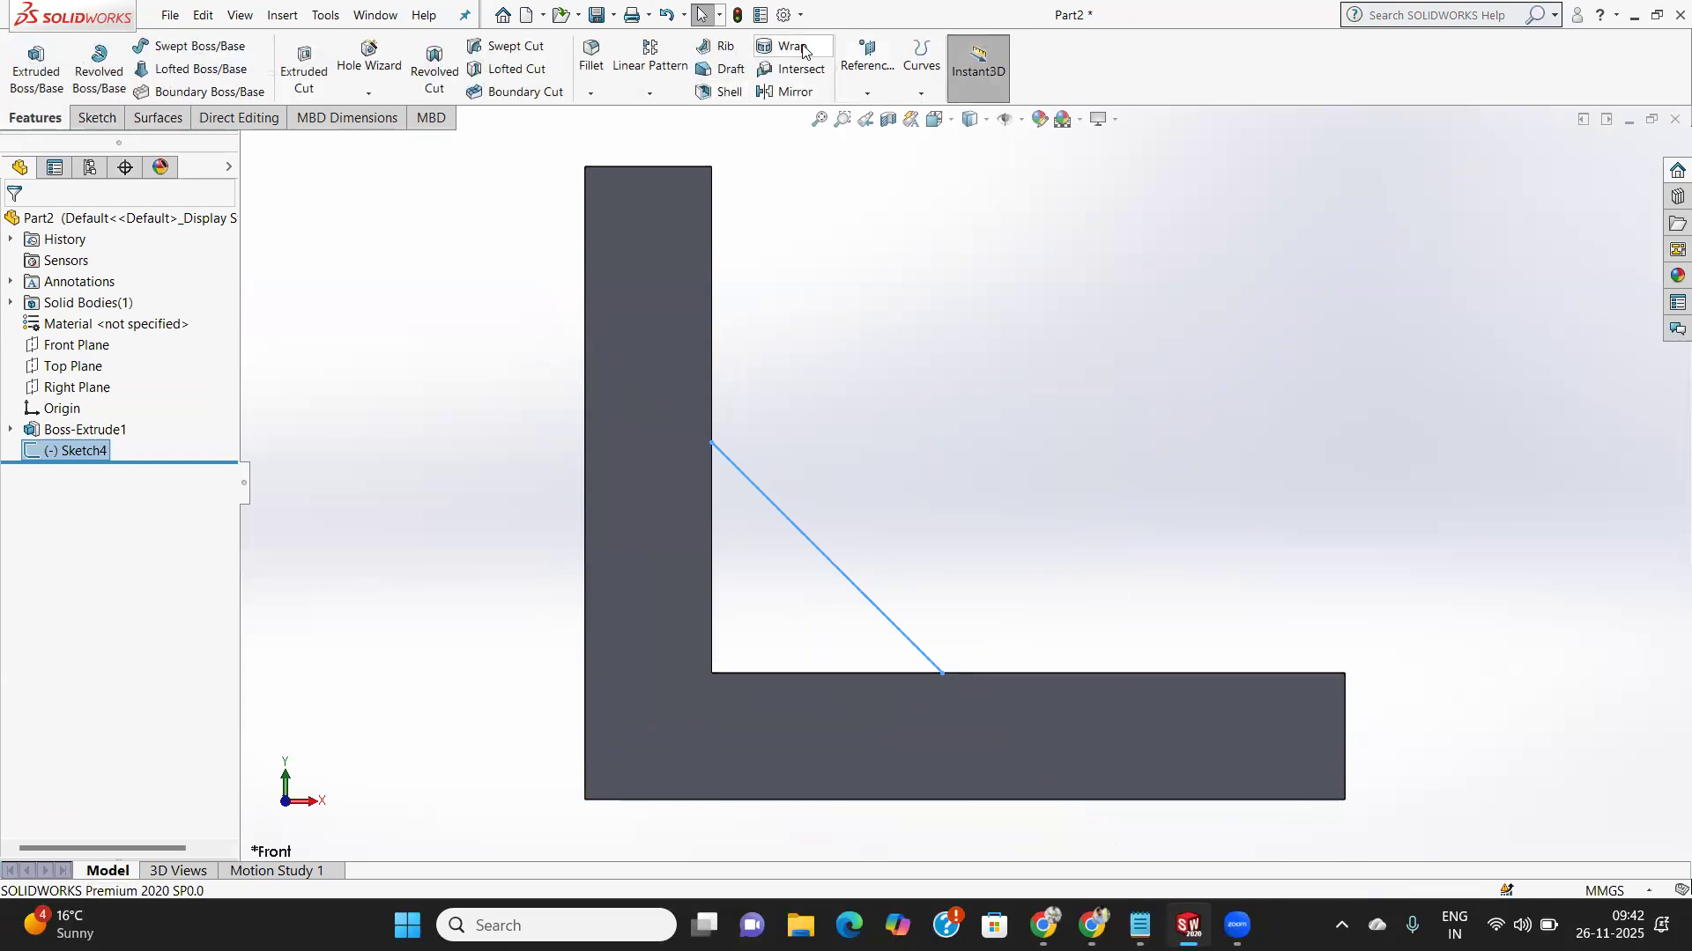
{"action": "left_click", "coordinate": [721, 51]}
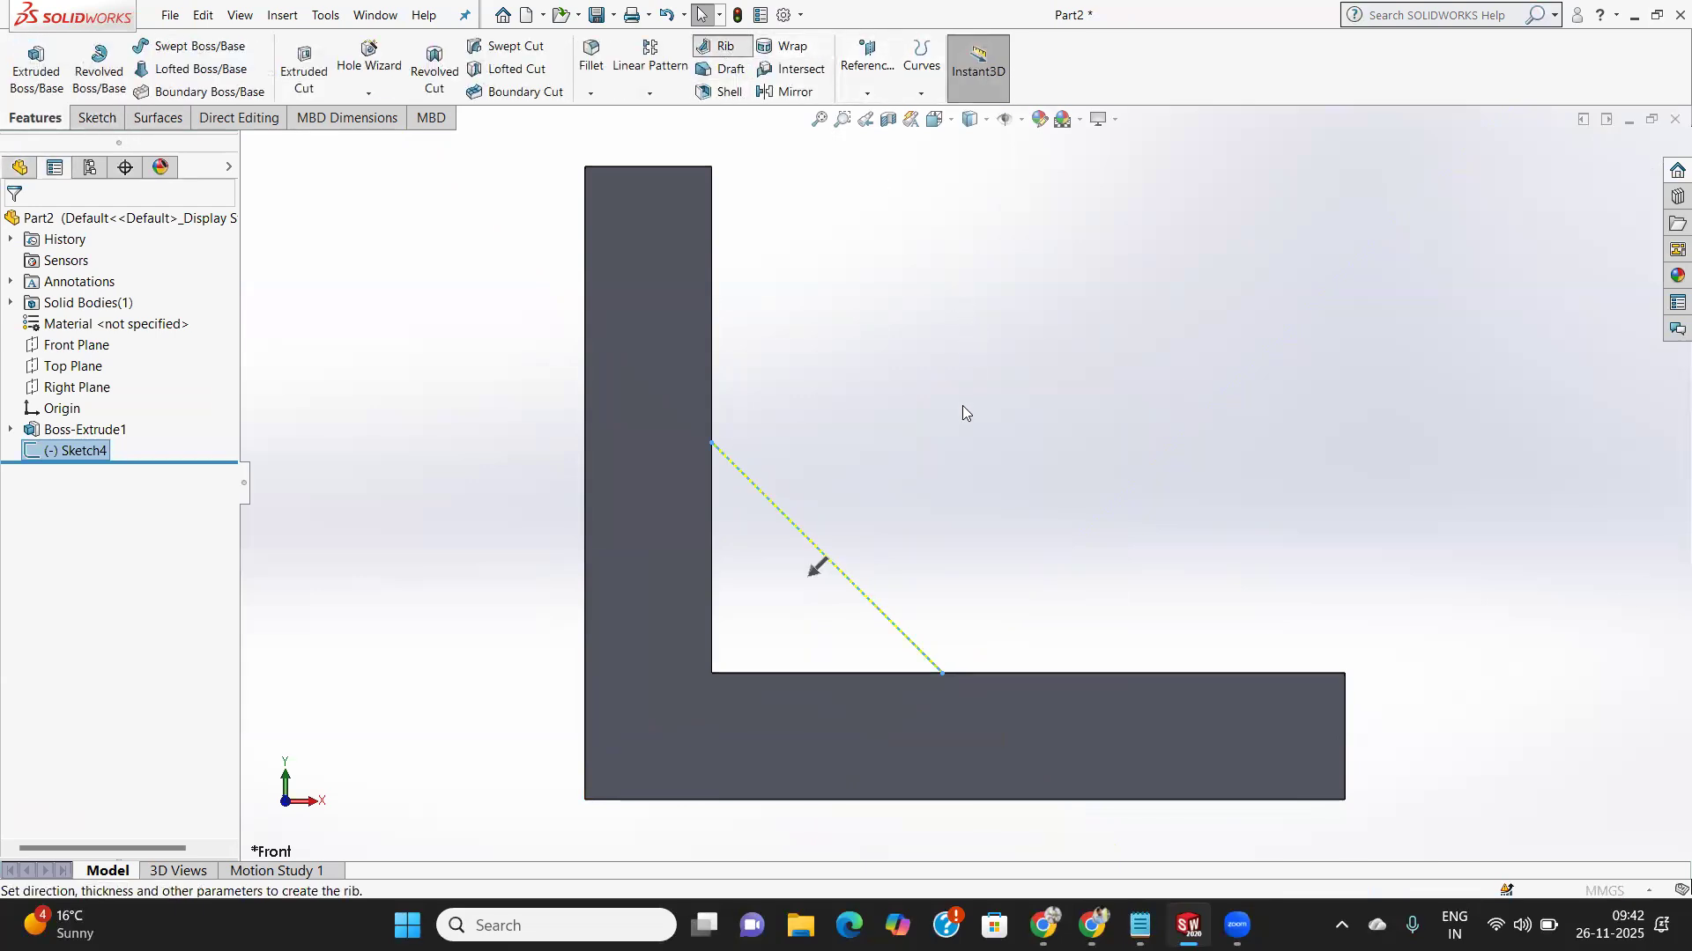
{"action": "middle_click_drag", "start_coordinate": [947, 407], "coordinate": [906, 484]}
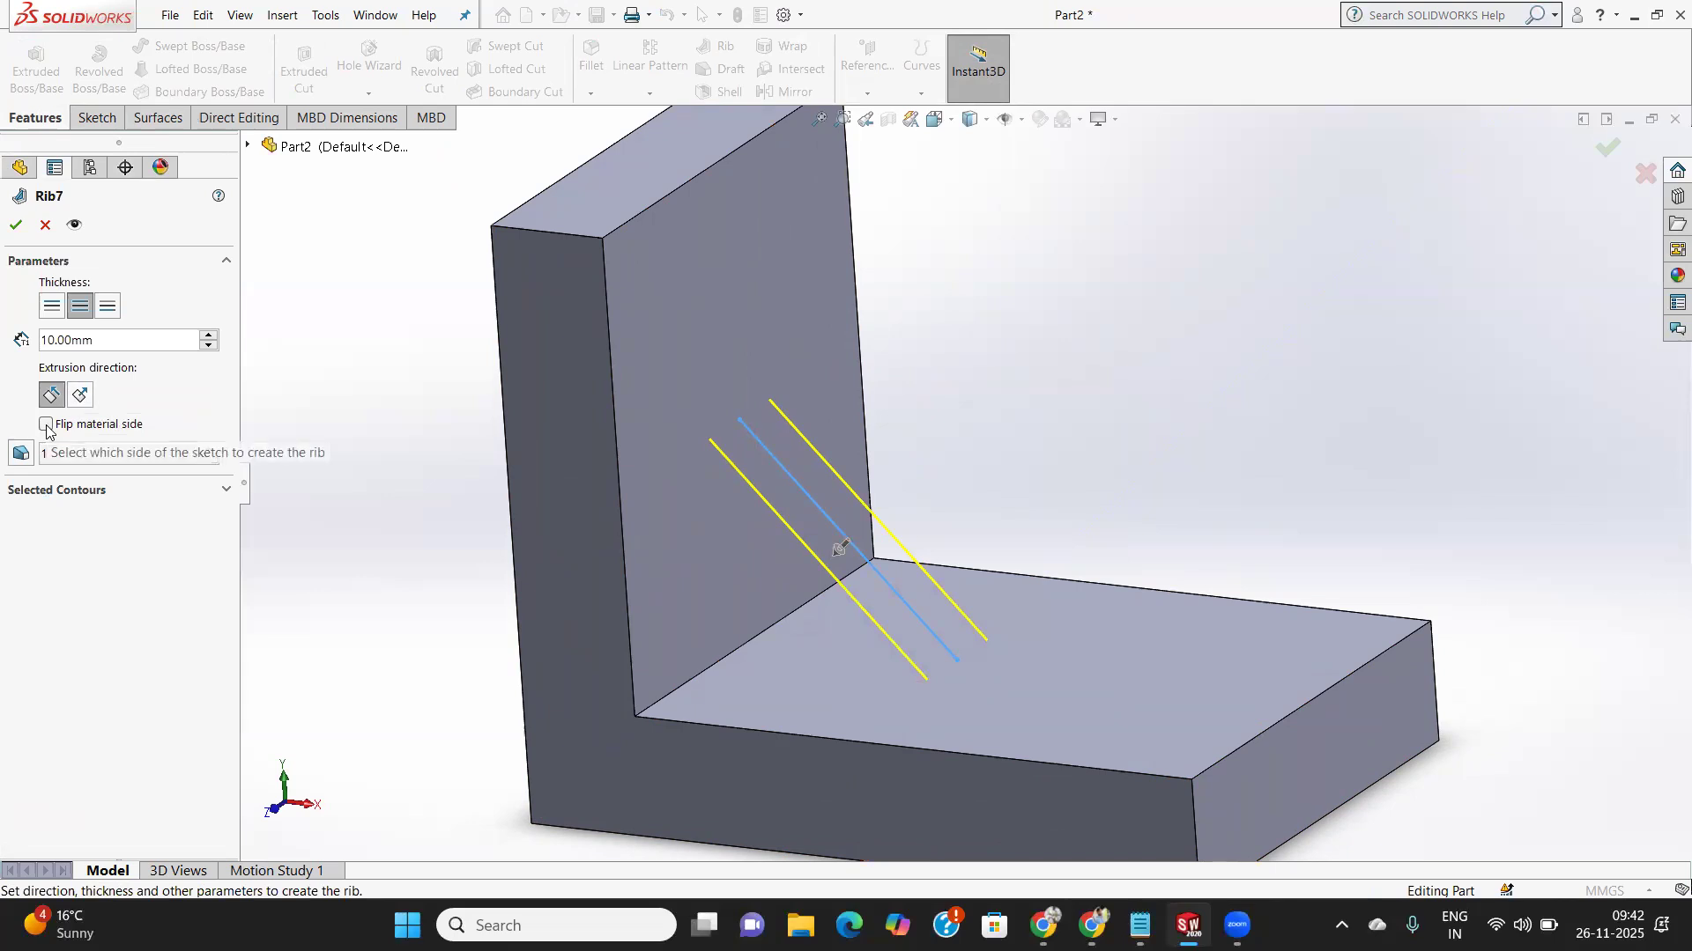
{"action": "left_click", "coordinate": [15, 226]}
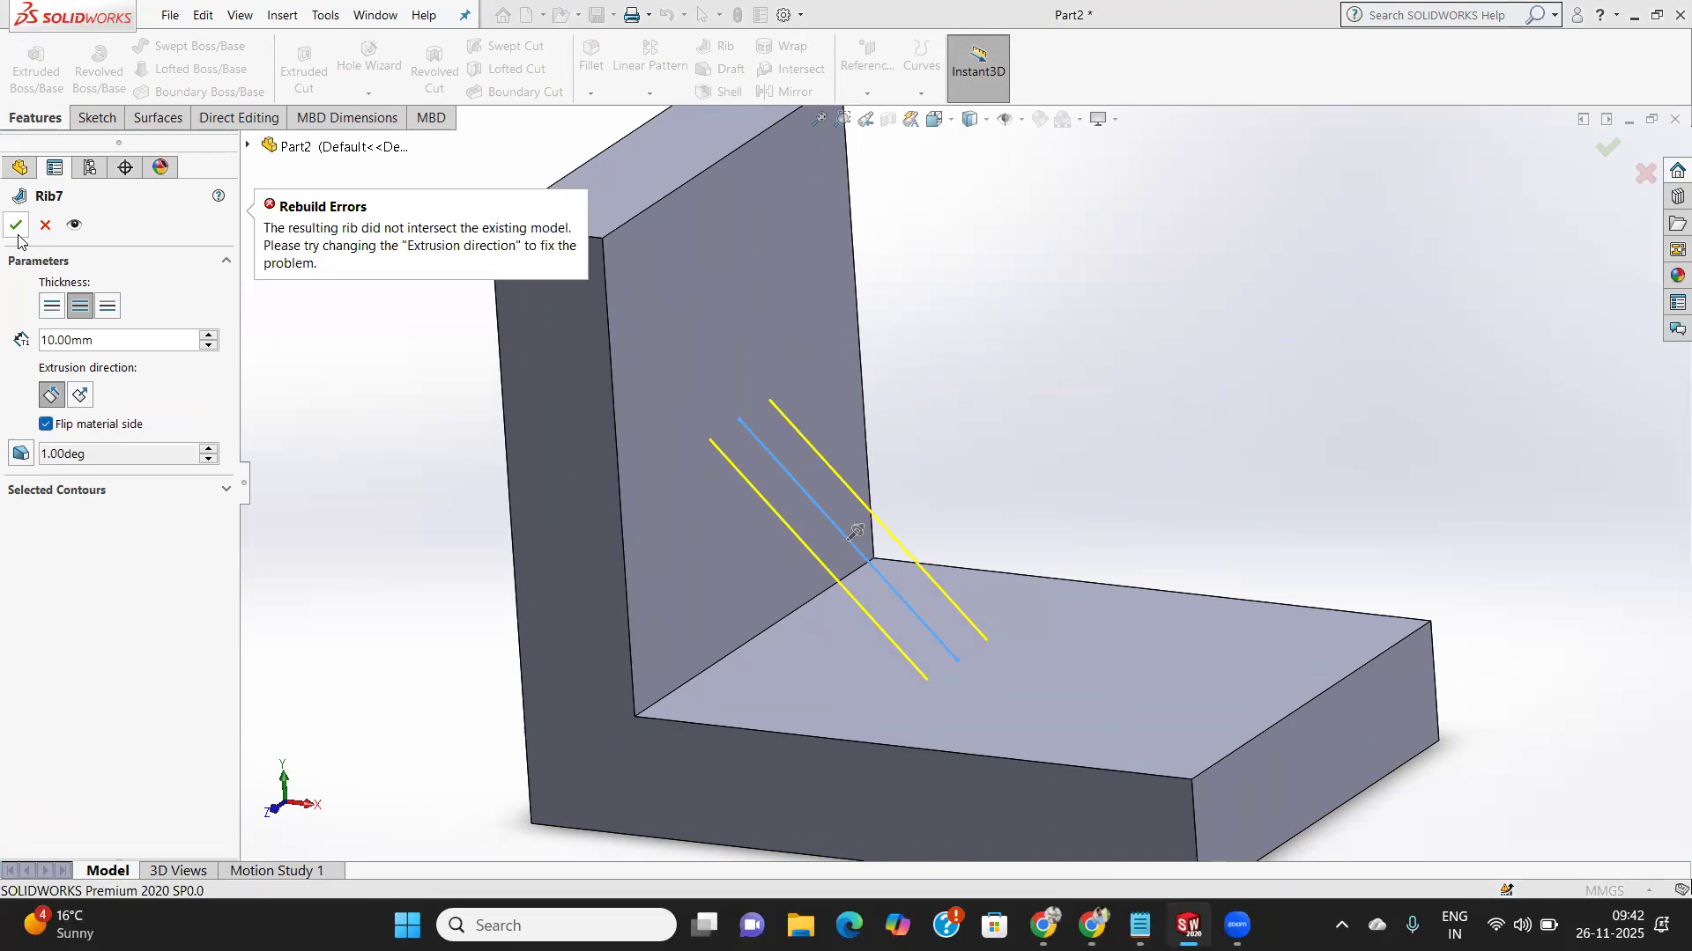
Preview the rib with its extrusion direction normal to the sketch.
{"action": "middle_click_drag", "start_coordinate": [777, 534], "coordinate": [840, 506]}
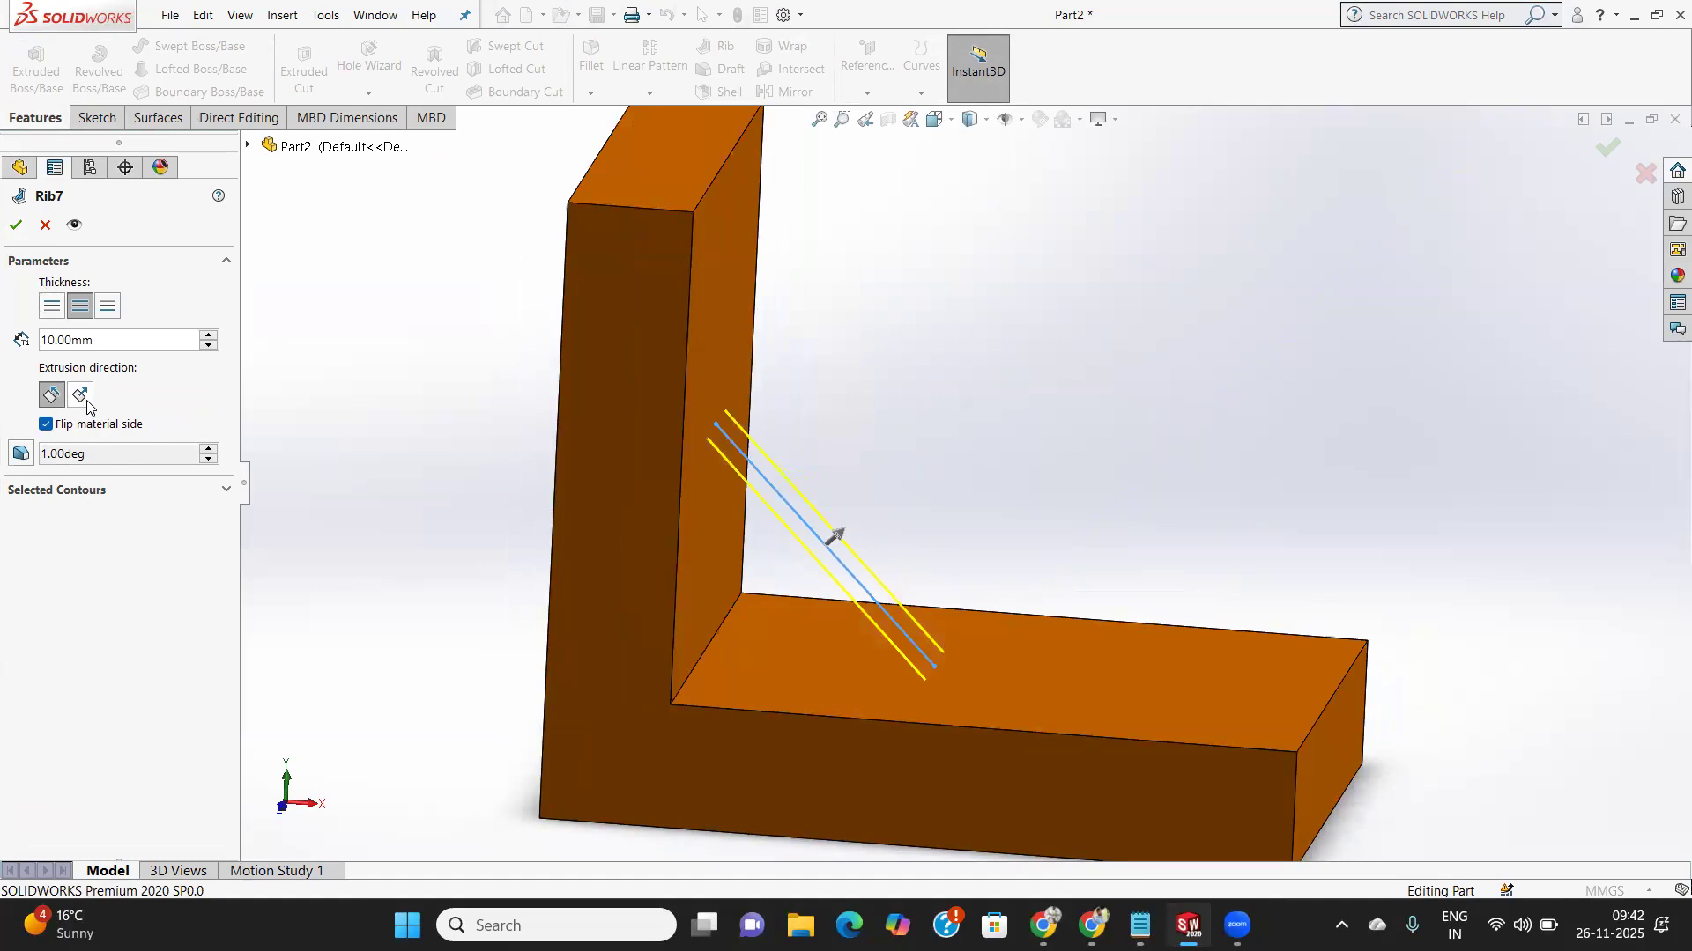
{"action": "left_click", "coordinate": [81, 396]}
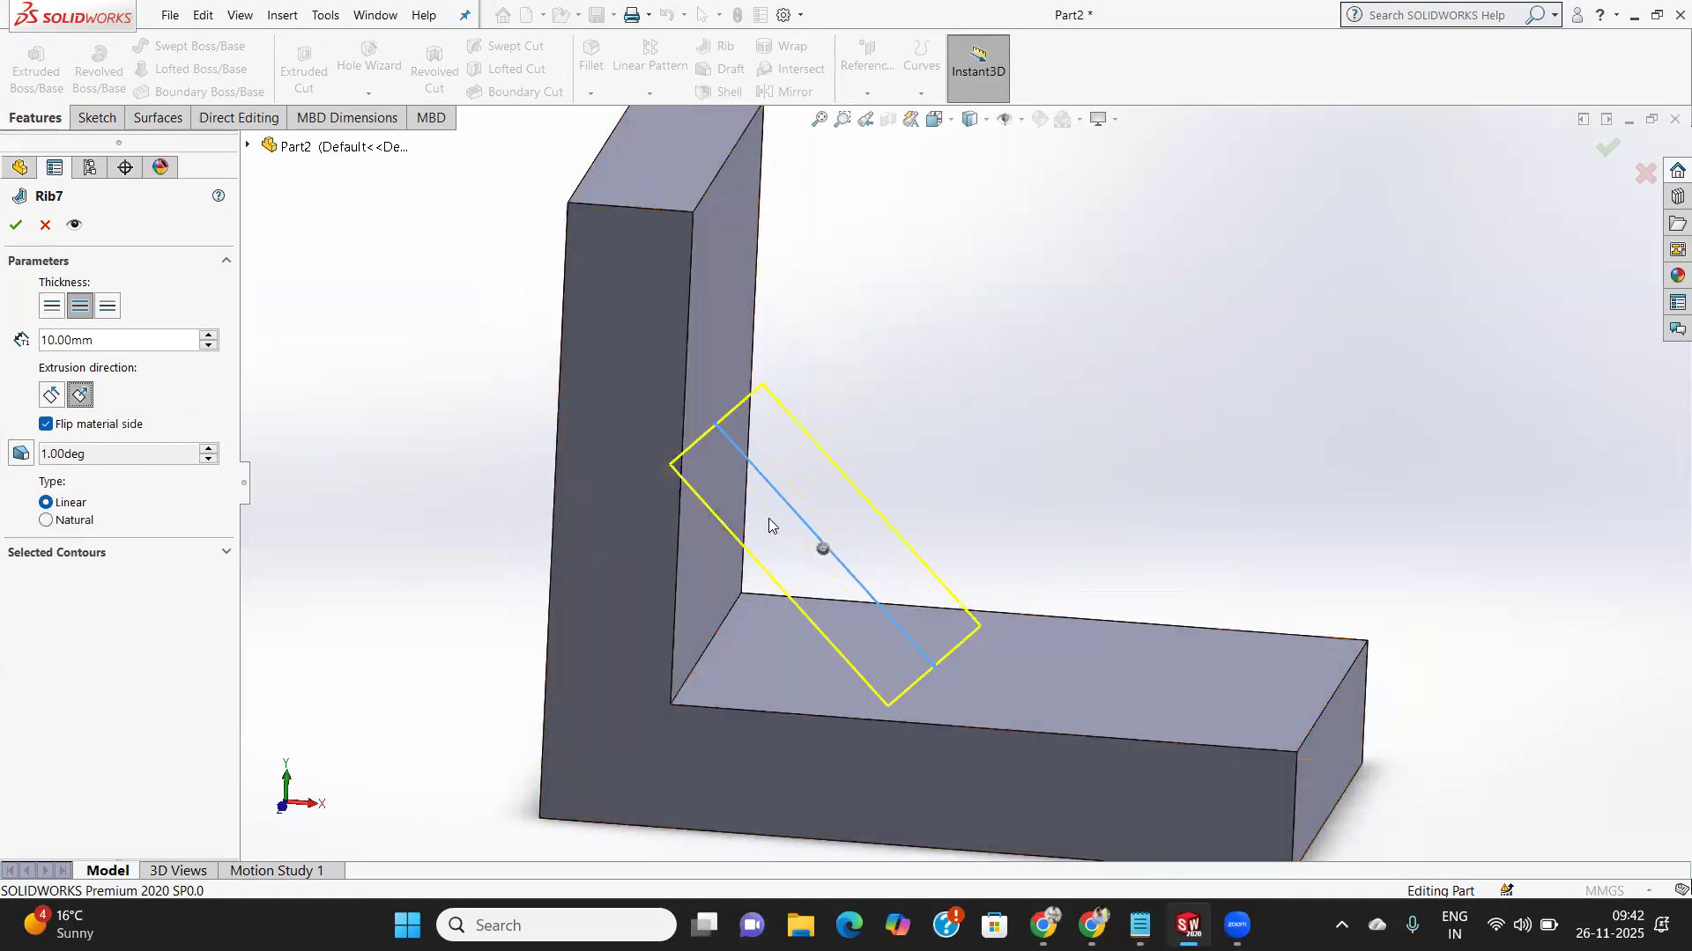
{"action": "middle_click_drag", "start_coordinate": [768, 518], "coordinate": [706, 524]}
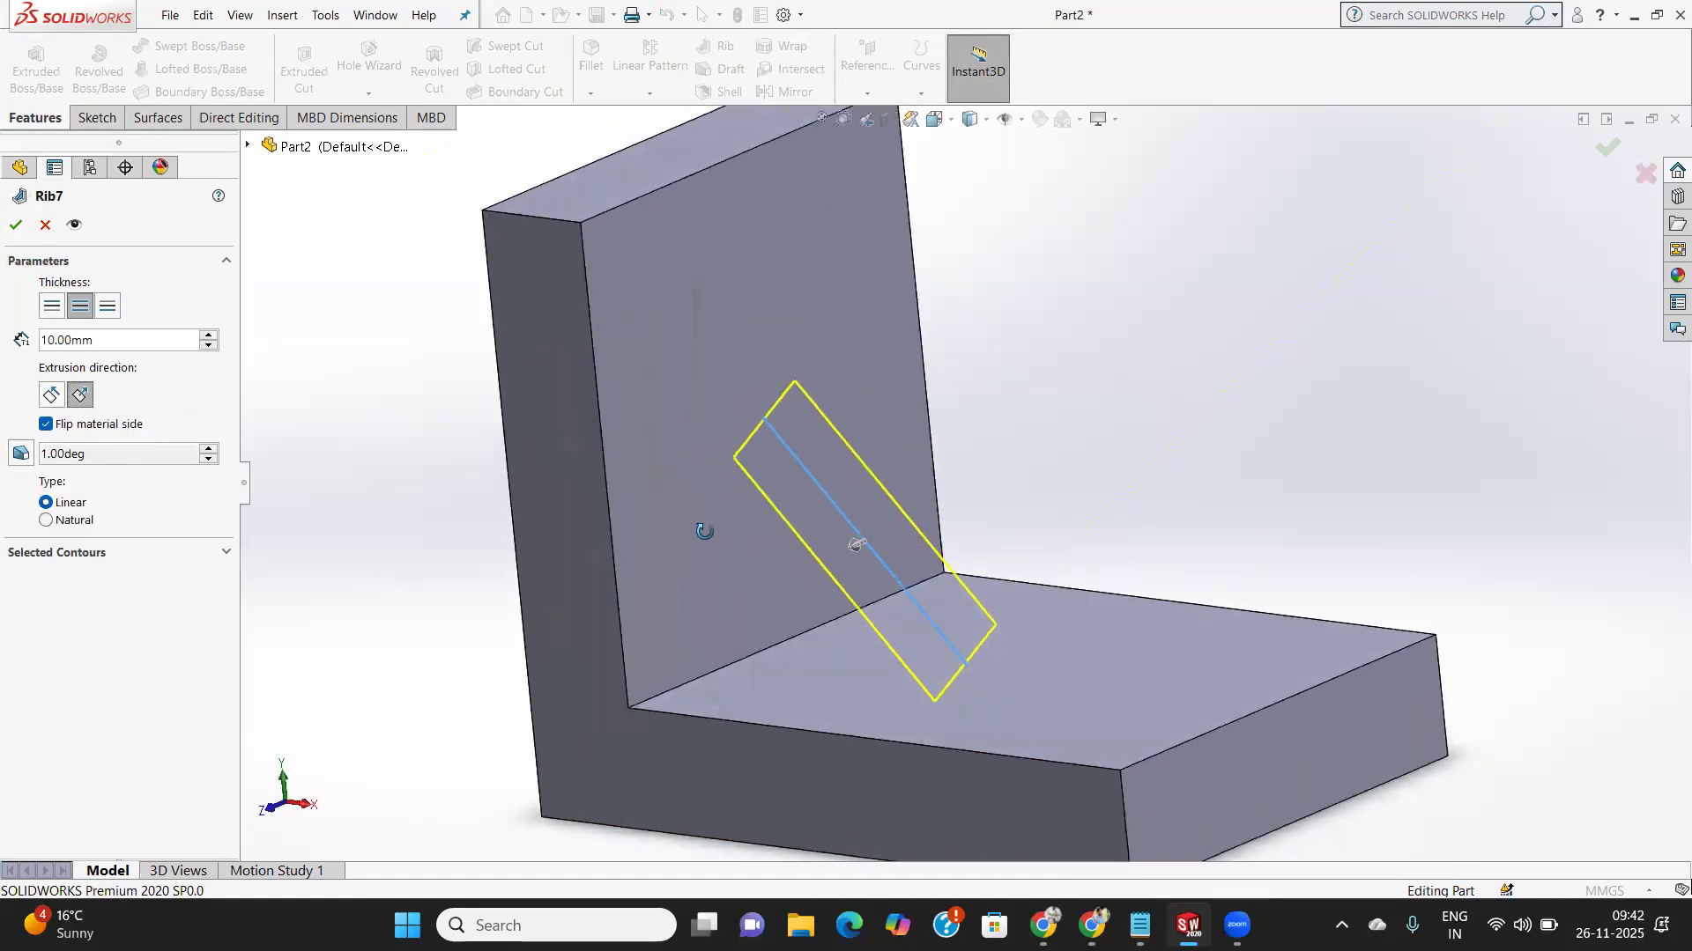
Set the rib direction parallel to the sketch, turn off the flipped material side, try to create it, and cancel the command.
{"action": "left_click", "coordinate": [51, 395]}
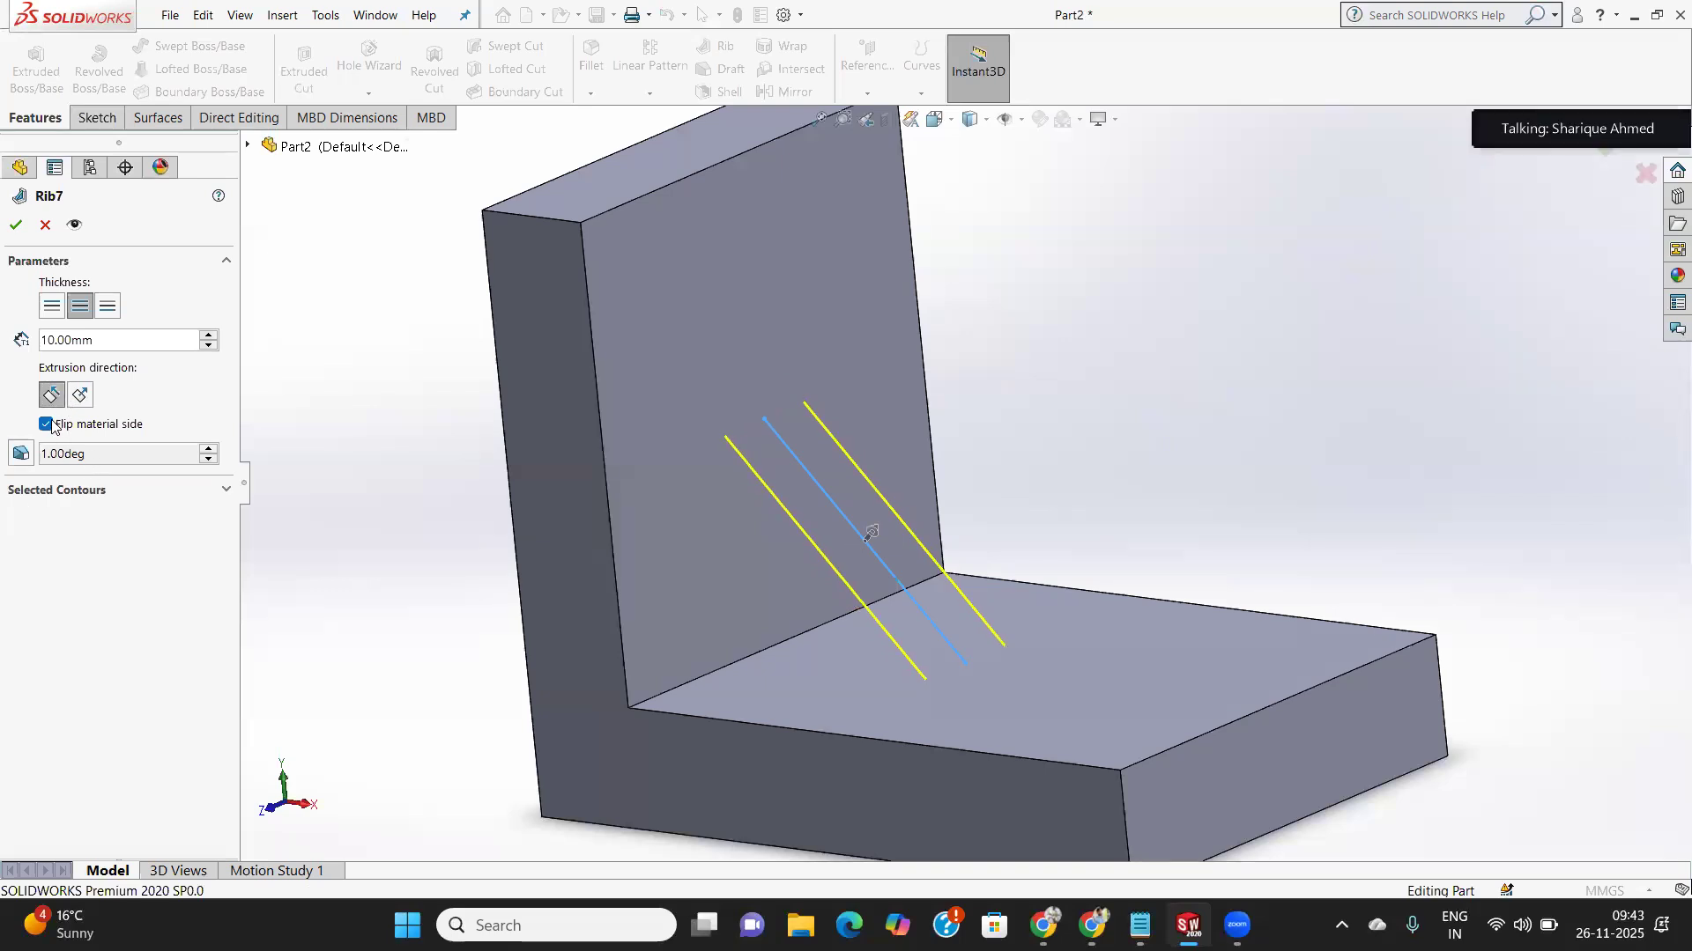
{"action": "left_click", "coordinate": [47, 424]}
{"action": "left_click", "coordinate": [47, 425]}
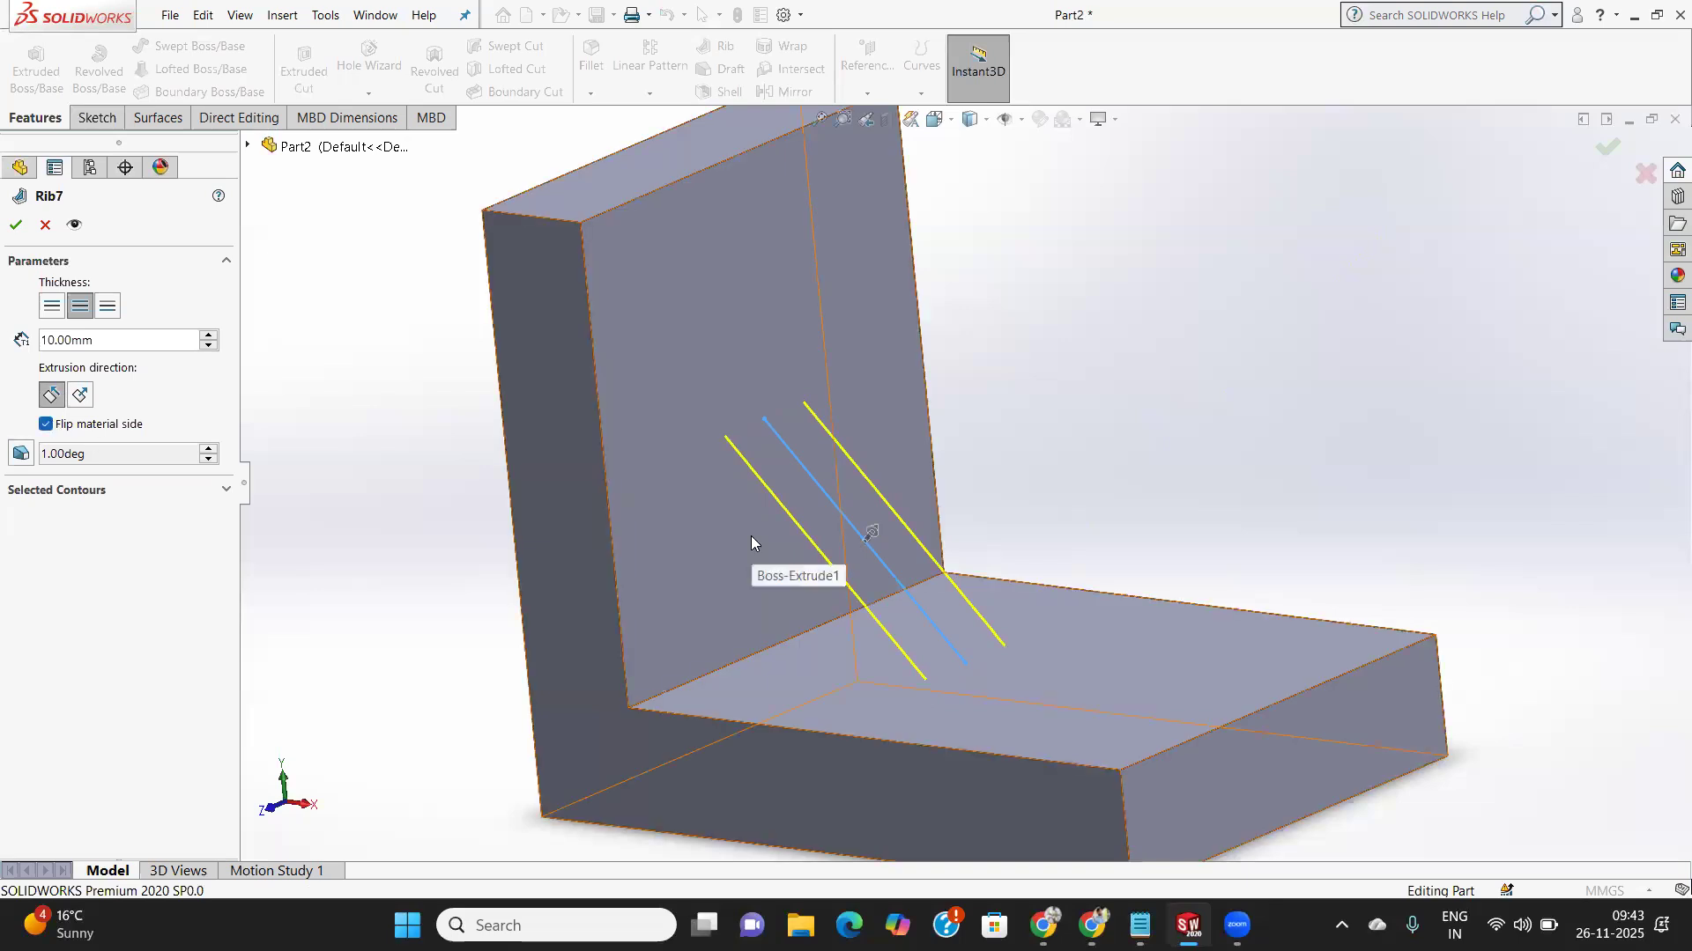
{"action": "left_click", "coordinate": [870, 533]}
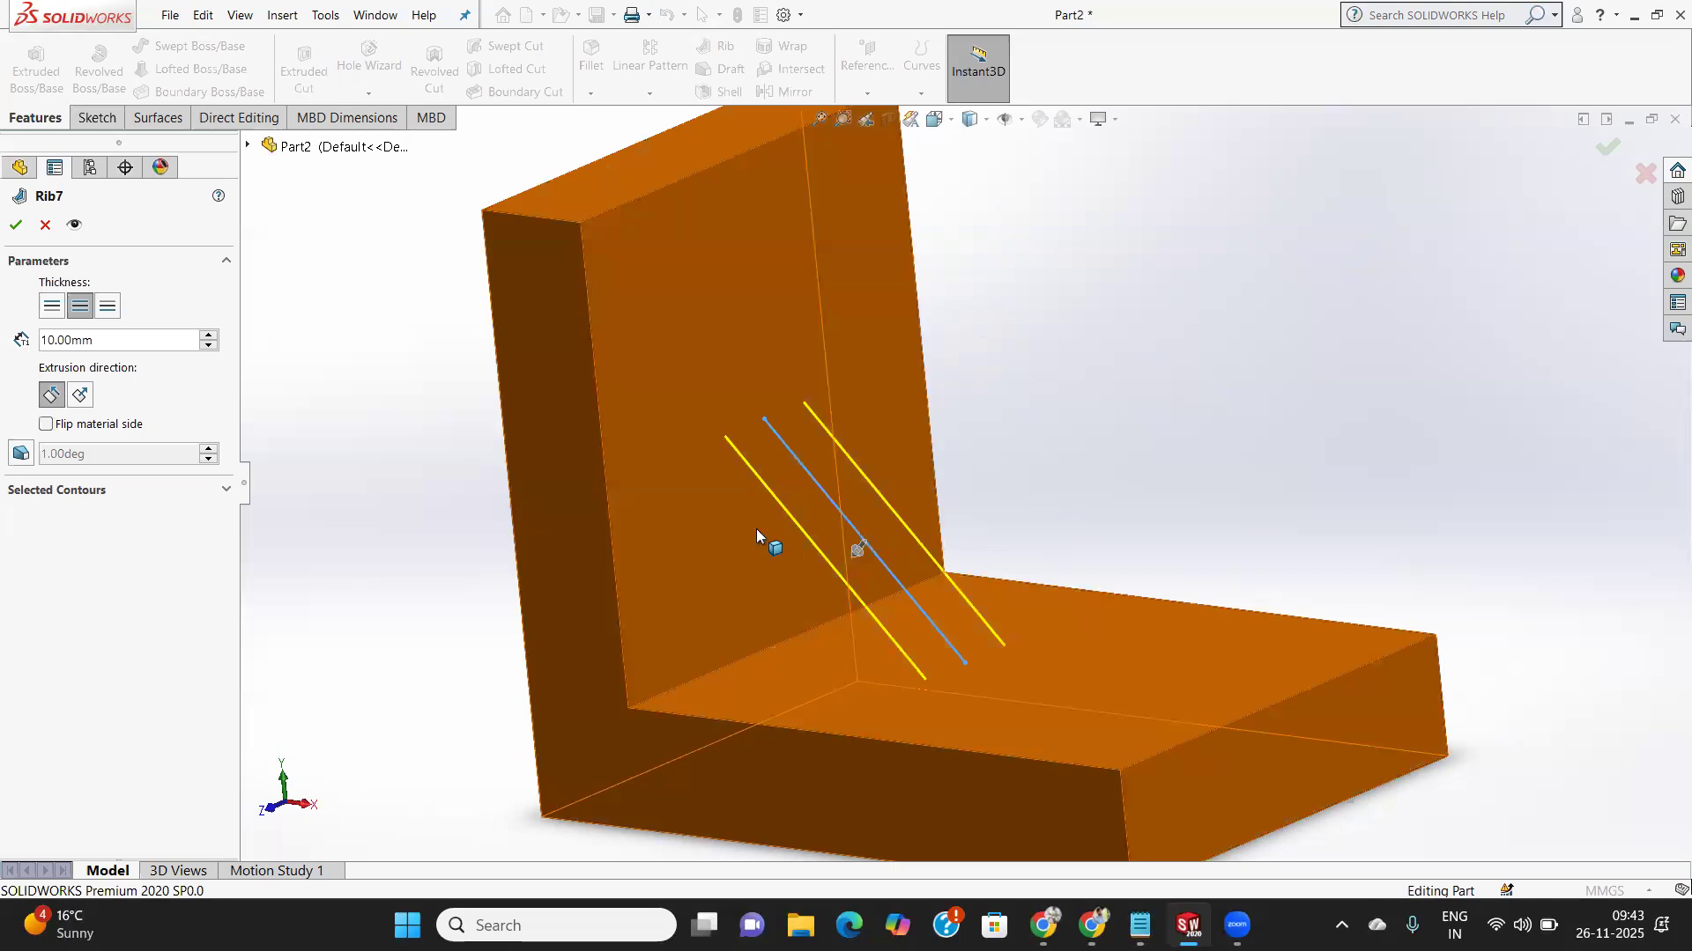
{"action": "left_click", "coordinate": [16, 224]}
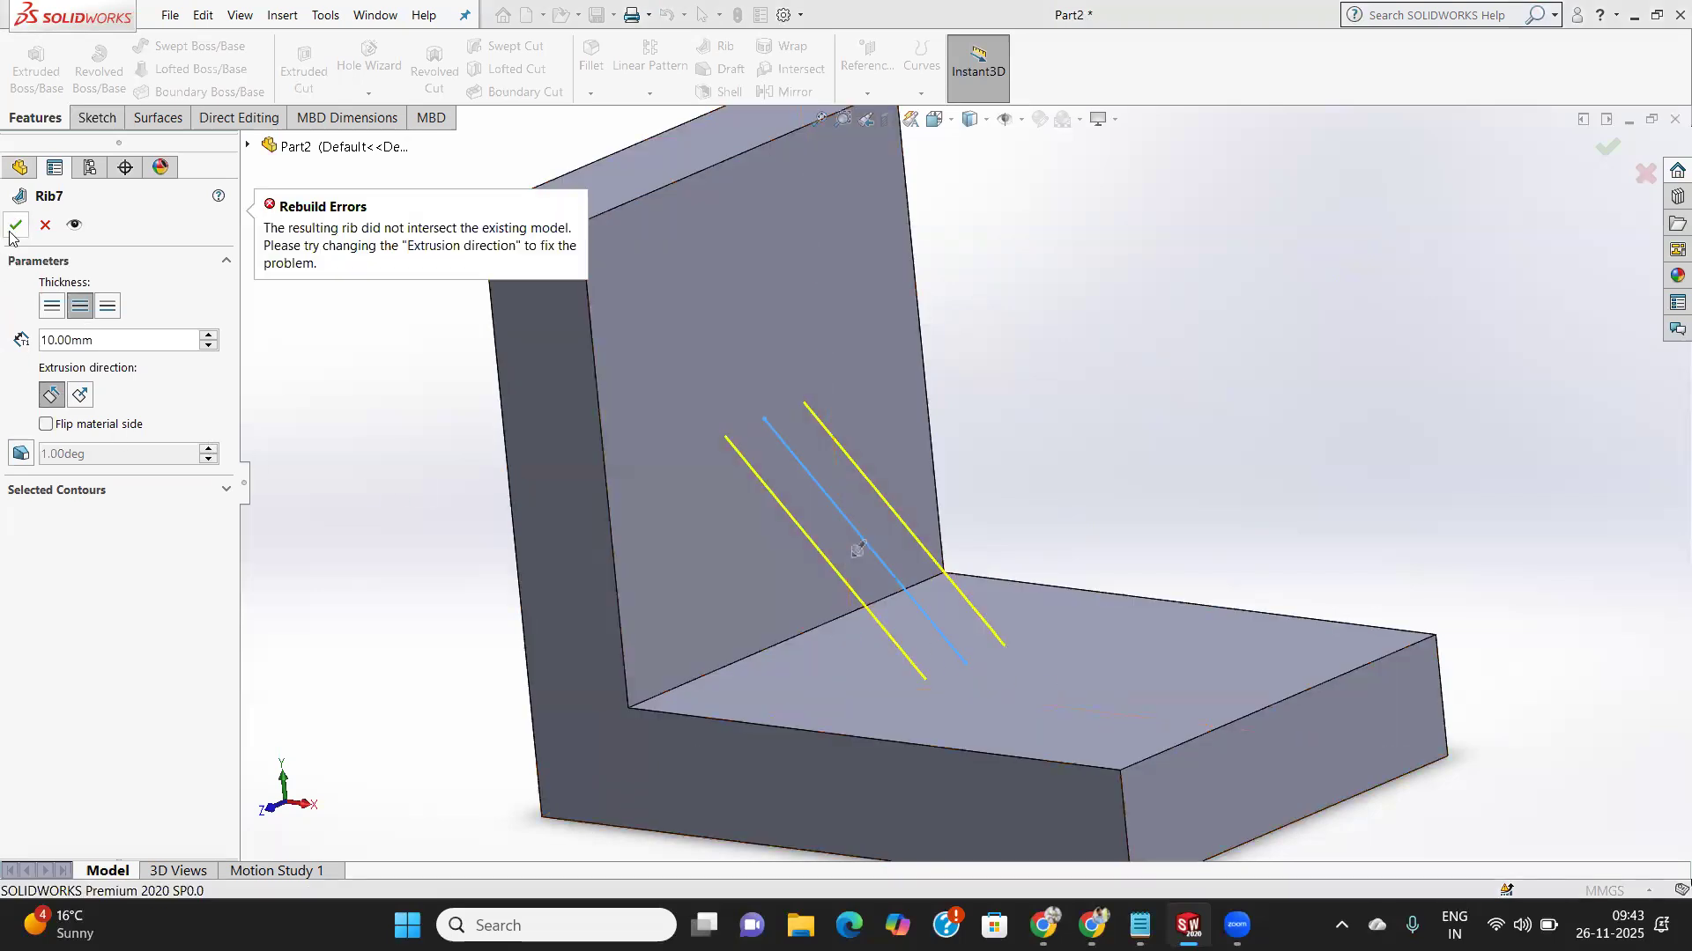
{"action": "left_click", "coordinate": [45, 225]}
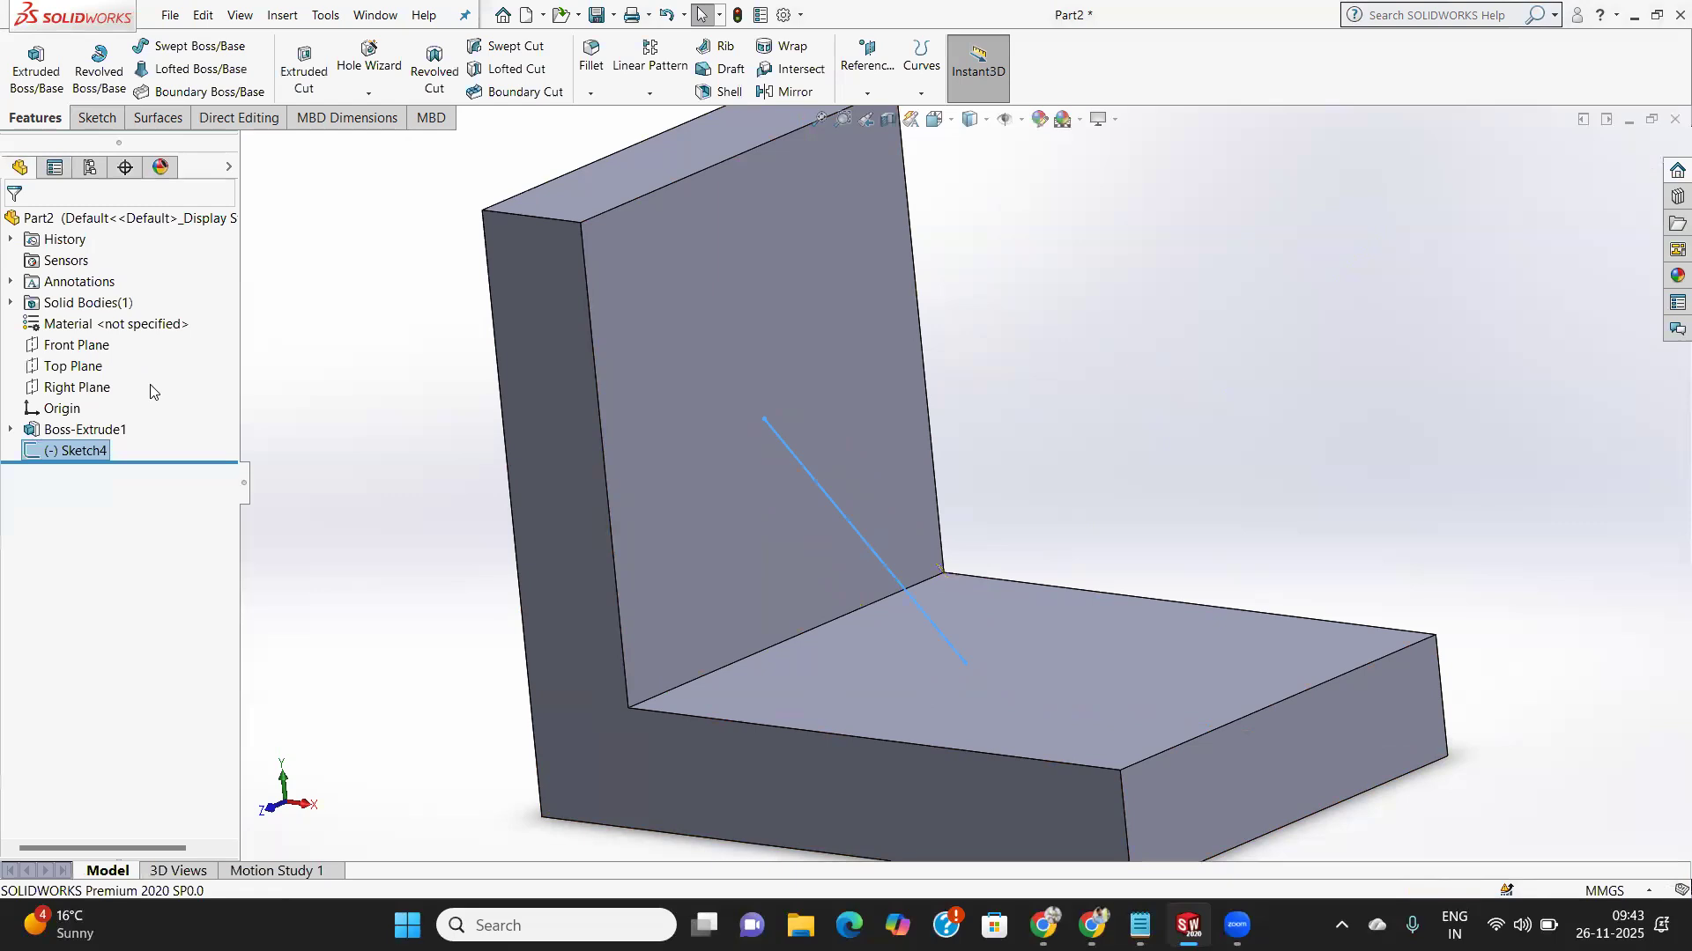
Create a 10 mm thick rib from the short diagonal line, centred on both sides and extruded parallel to the sketch toward the inner corner.
{"action": "left_click", "coordinate": [718, 46]}
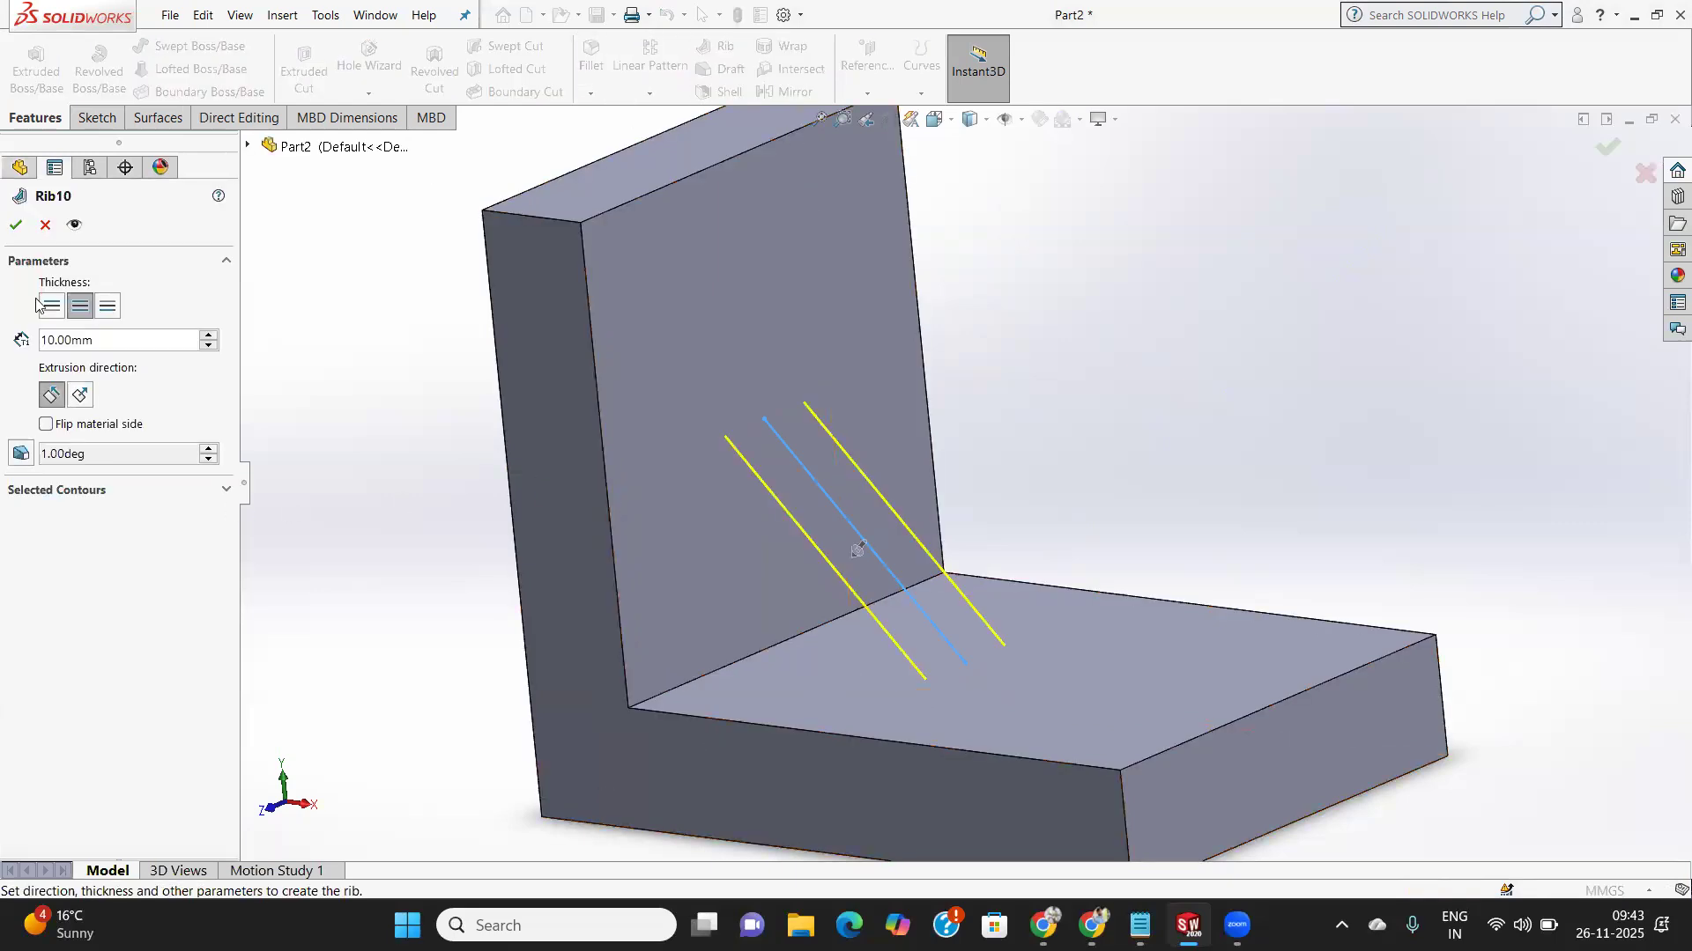
{"action": "key", "text": "Return"}
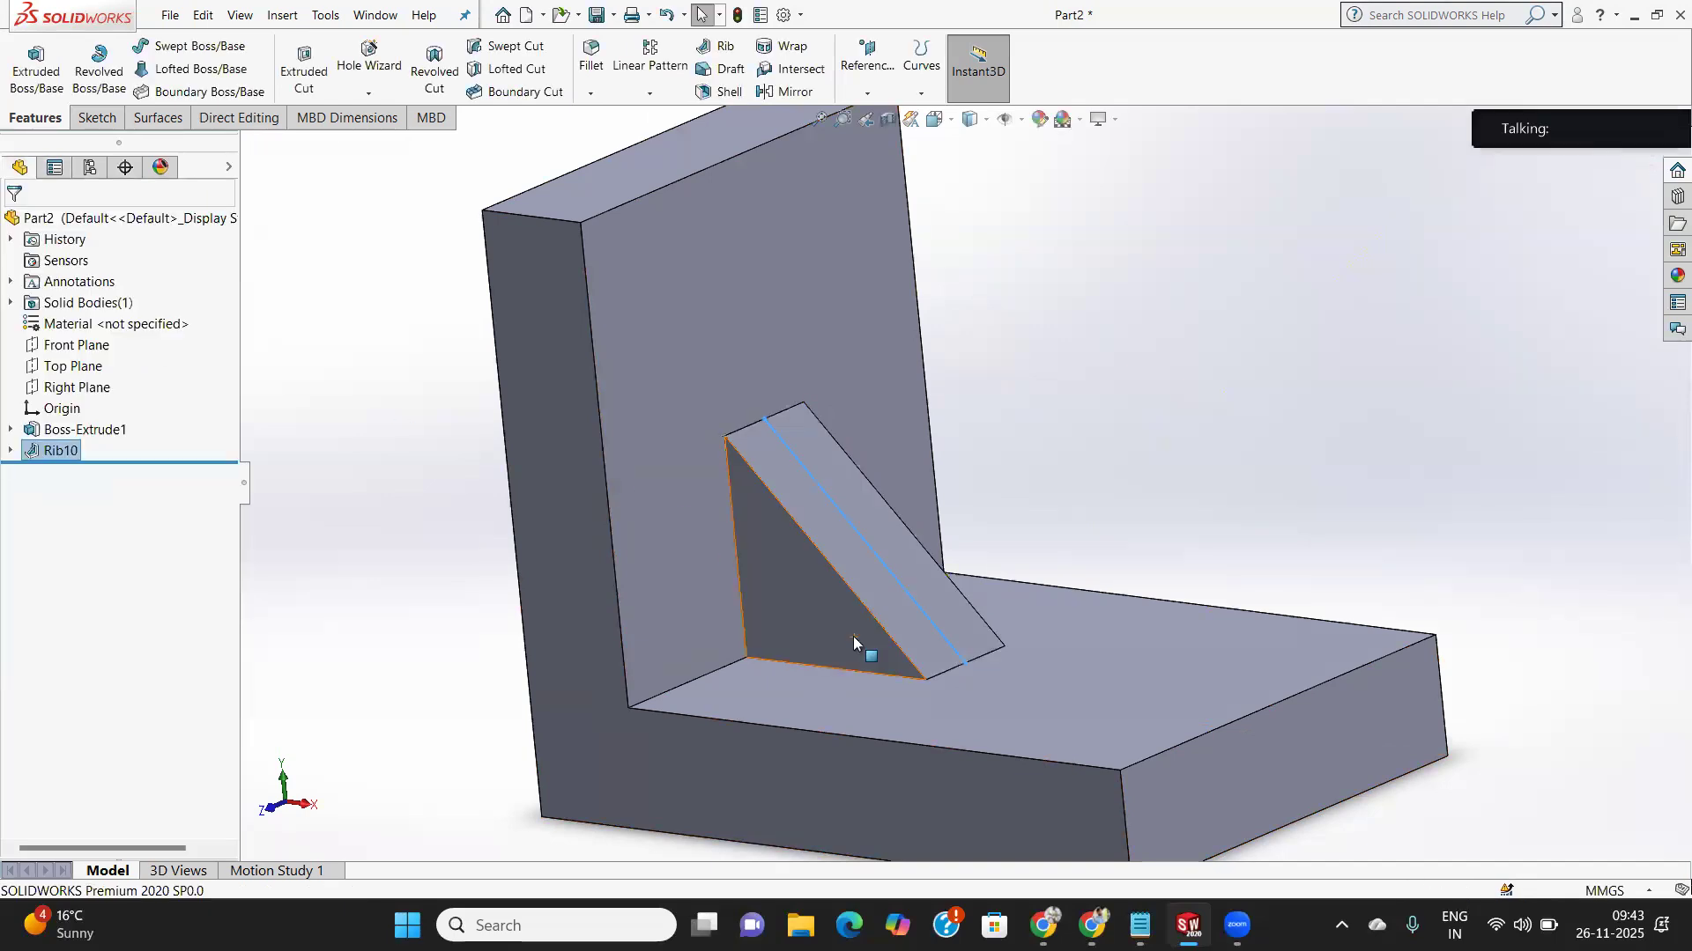
Delete the rib feature between the vertical wall and the base while keeping its diagonal line sketch.
{"action": "middle_click_drag", "start_coordinate": [851, 530], "coordinate": [880, 494]}
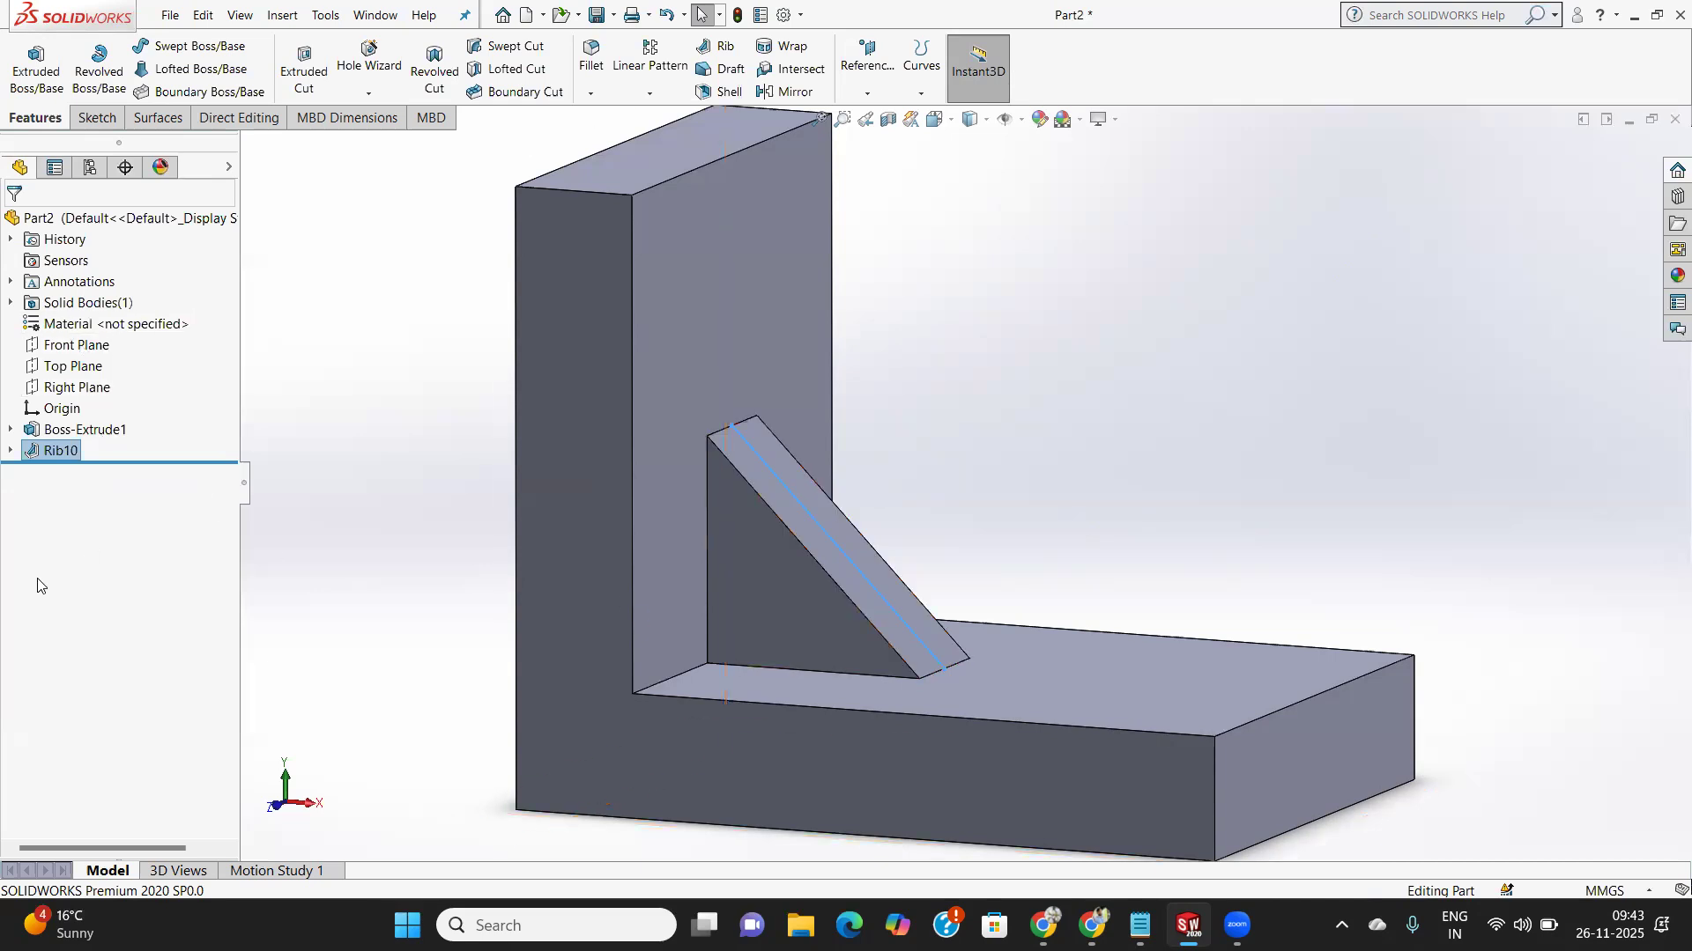
{"action": "right_click", "coordinate": [56, 449]}
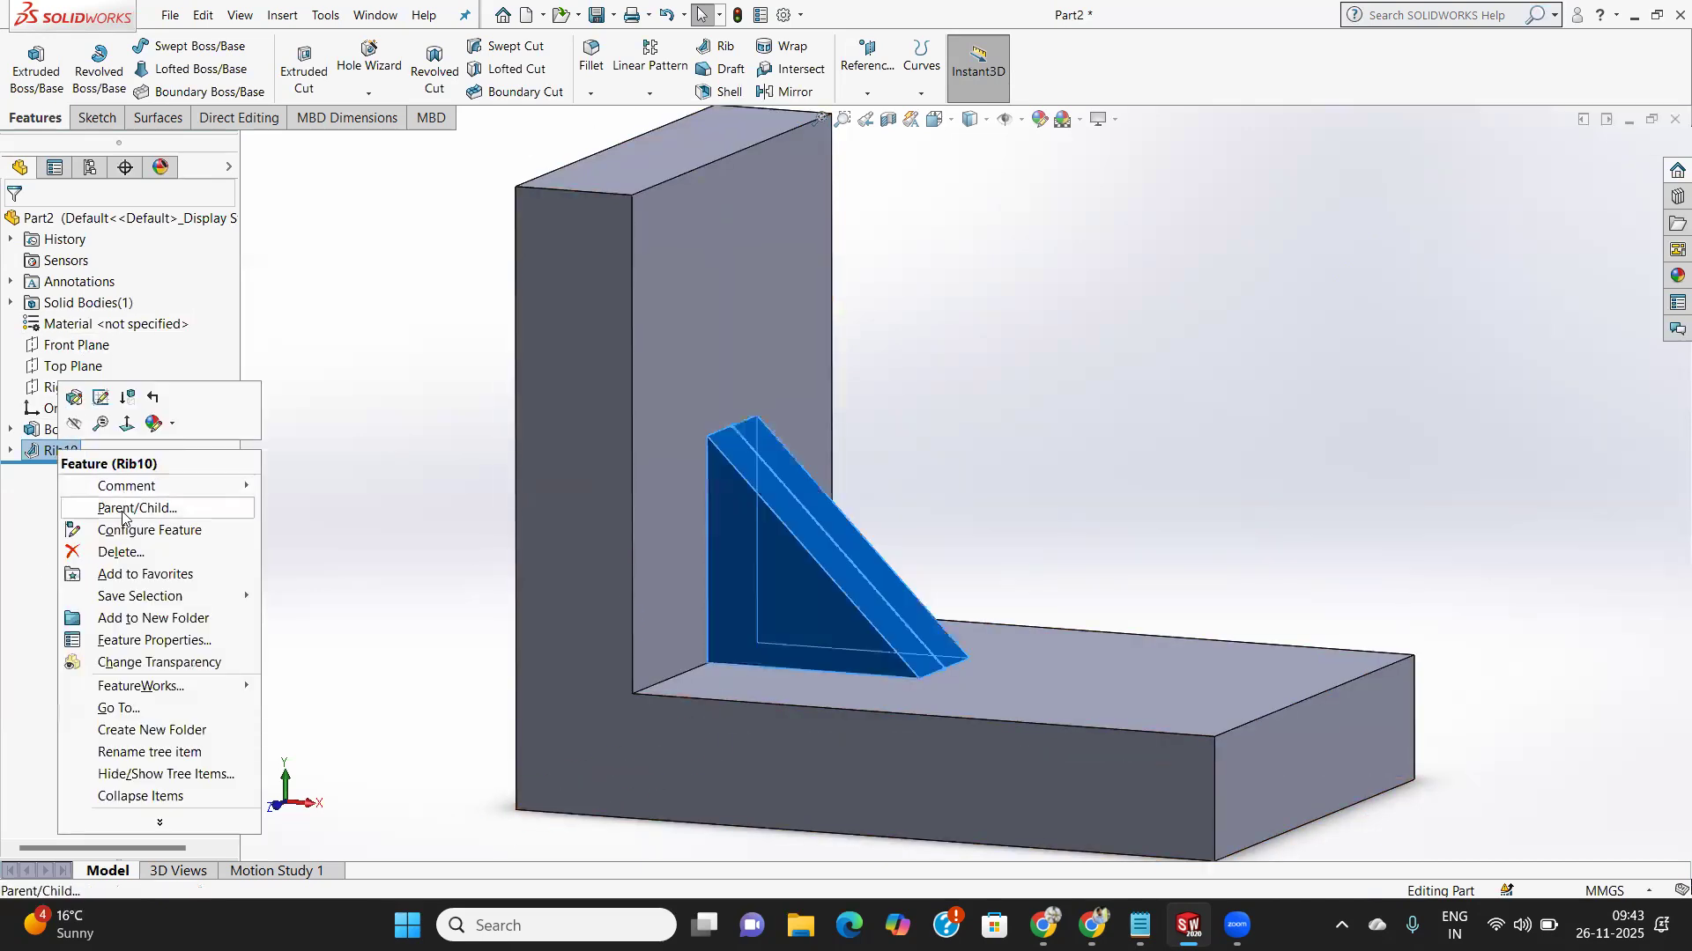
{"action": "left_click", "coordinate": [119, 551]}
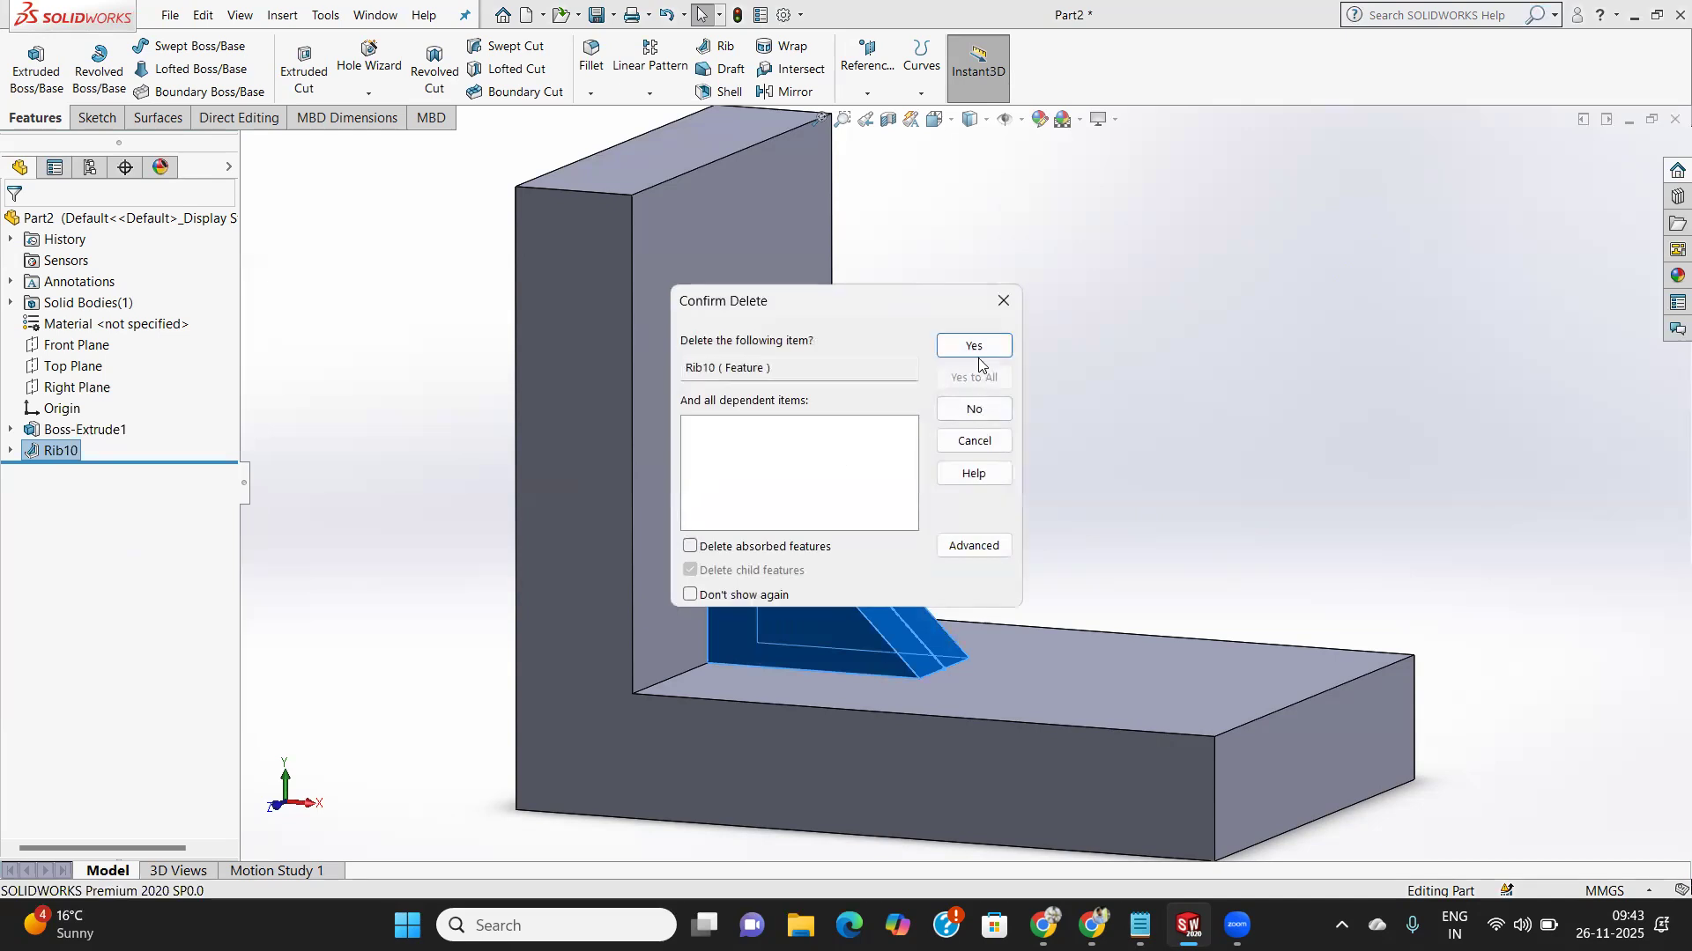
{"action": "left_click", "coordinate": [973, 346]}
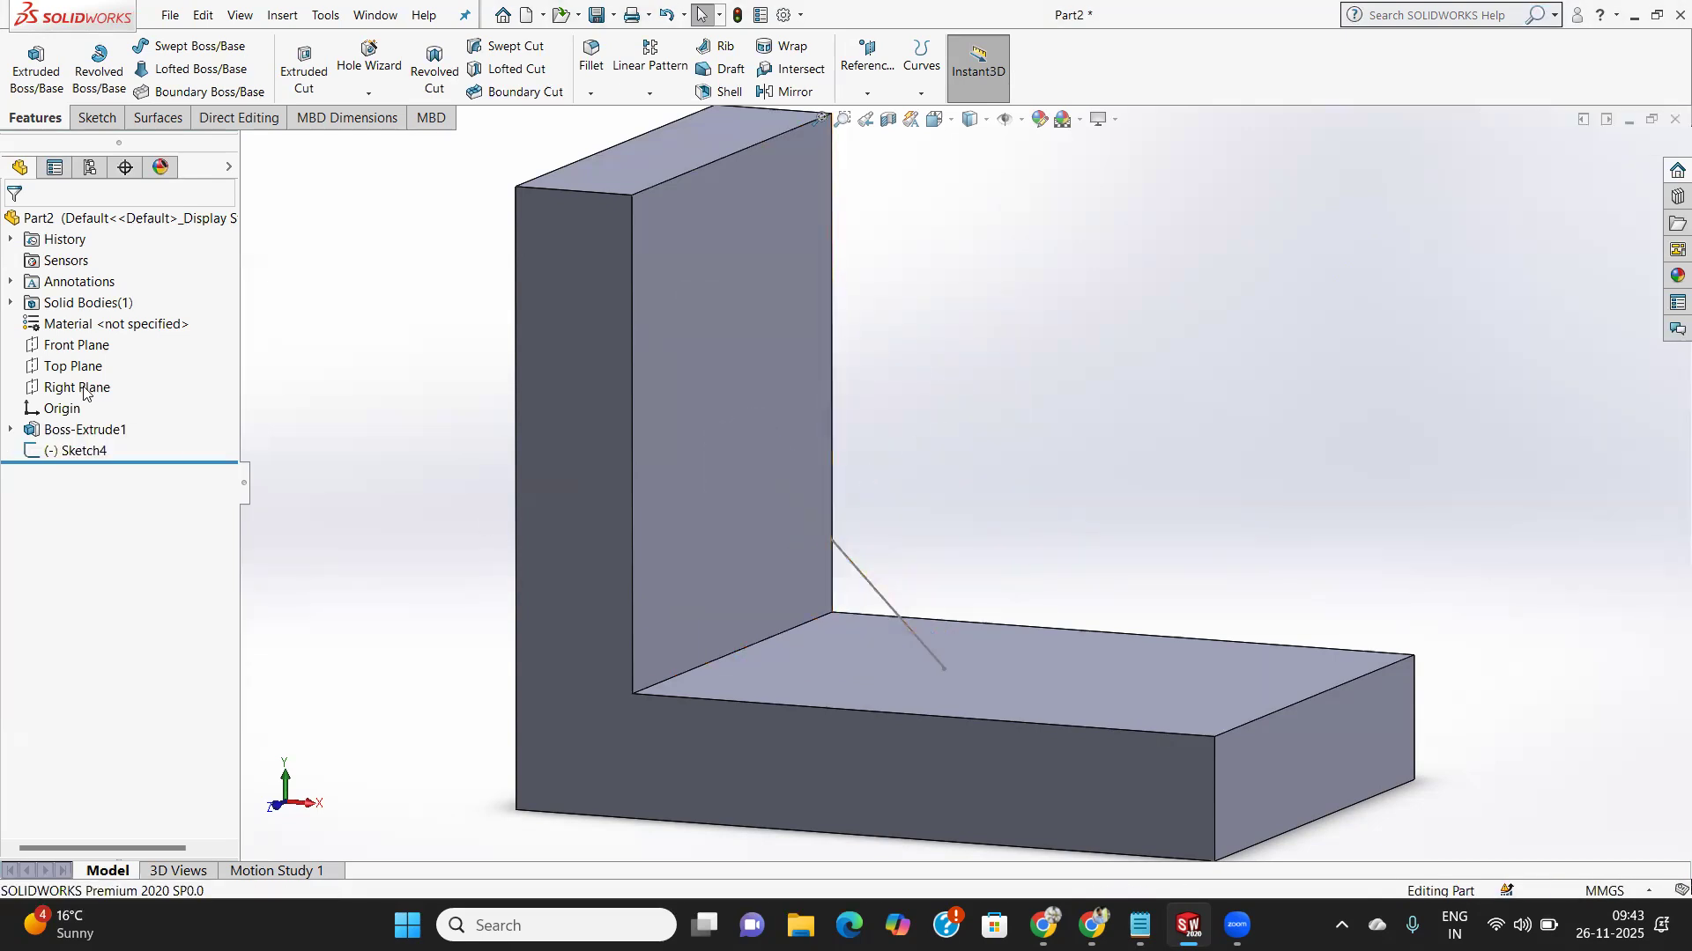
Examine the L-shaped part and the remaining short diagonal line sketch at its inner corner from several angles.
{"action": "middle_click_drag", "start_coordinate": [867, 363], "coordinate": [869, 418]}
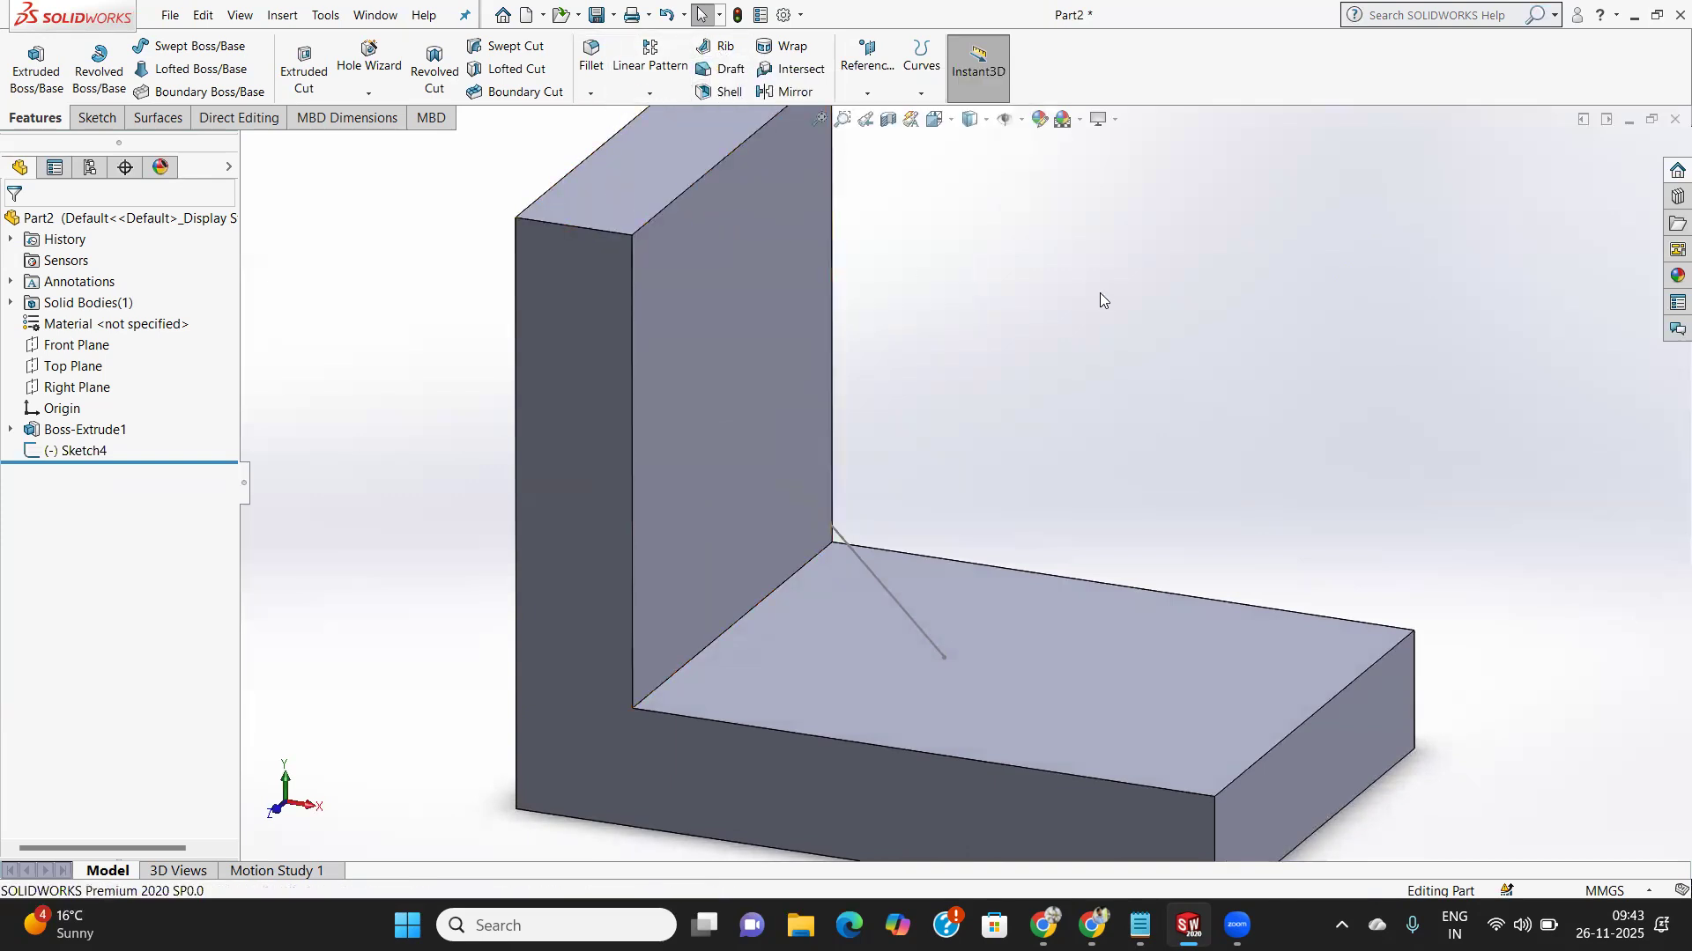
{"action": "key", "text": "f"}
{"action": "middle_click_drag", "start_coordinate": [969, 373], "coordinate": [944, 454]}
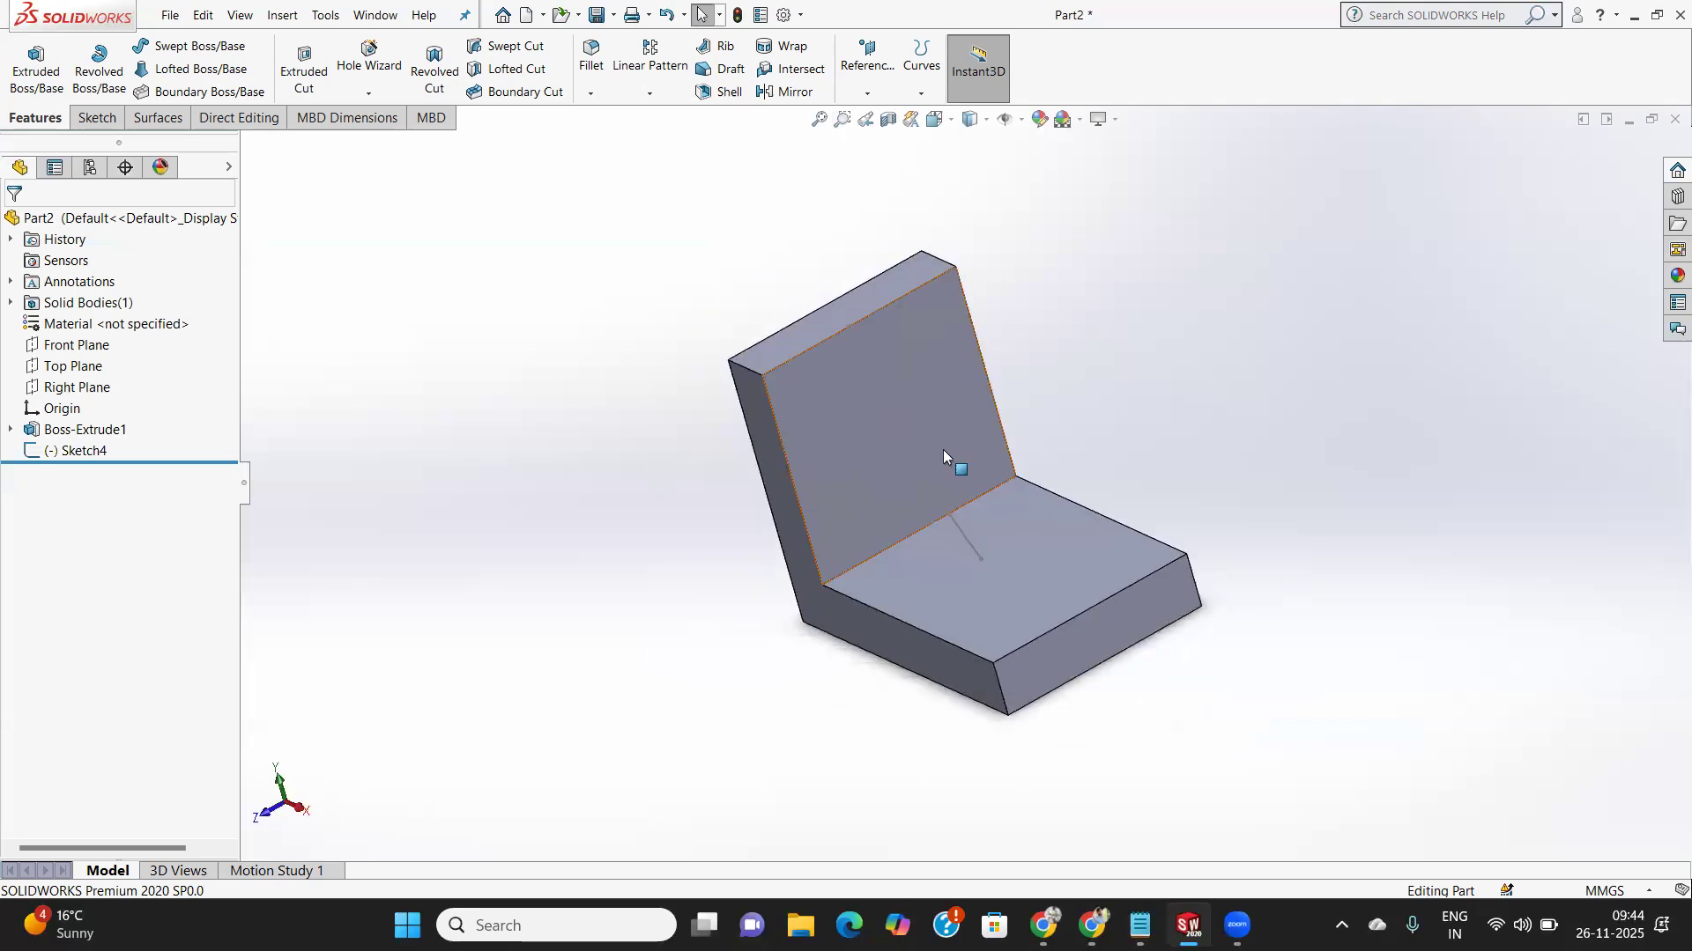
{"action": "scroll", "coordinate": [944, 458], "scroll_direction": "down", "scroll_amount": 6}
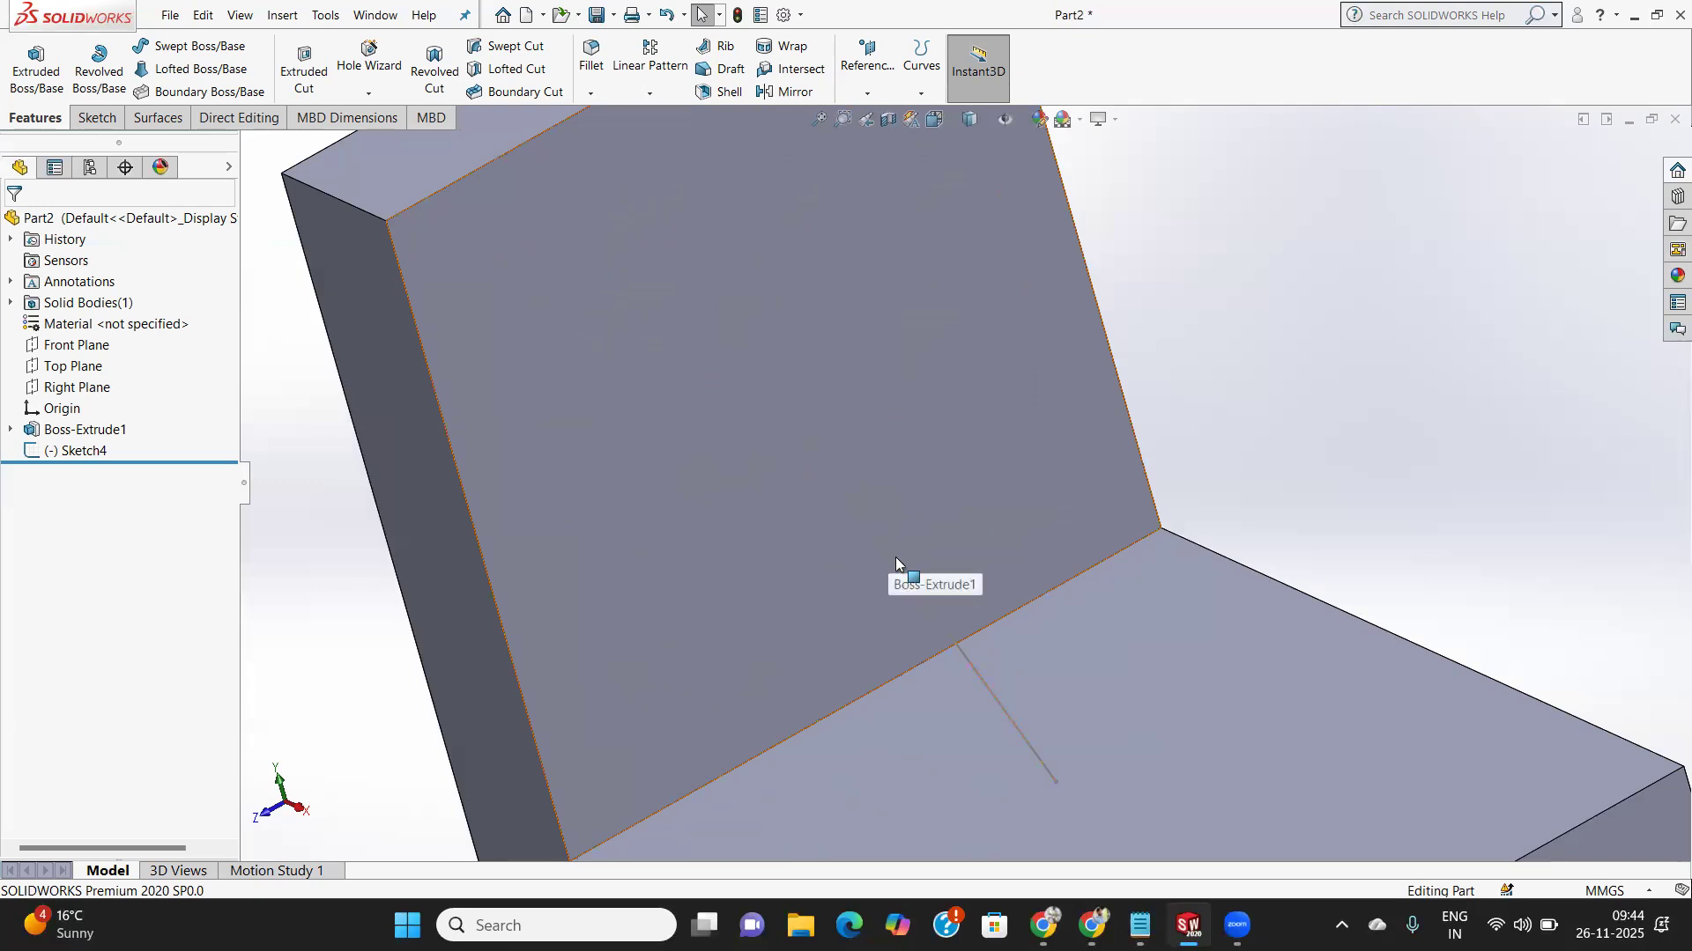
{"action": "scroll", "coordinate": [1015, 520], "scroll_direction": "up", "scroll_amount": 3}
{"action": "scroll", "coordinate": [1018, 515], "scroll_direction": "up", "scroll_amount": 2}
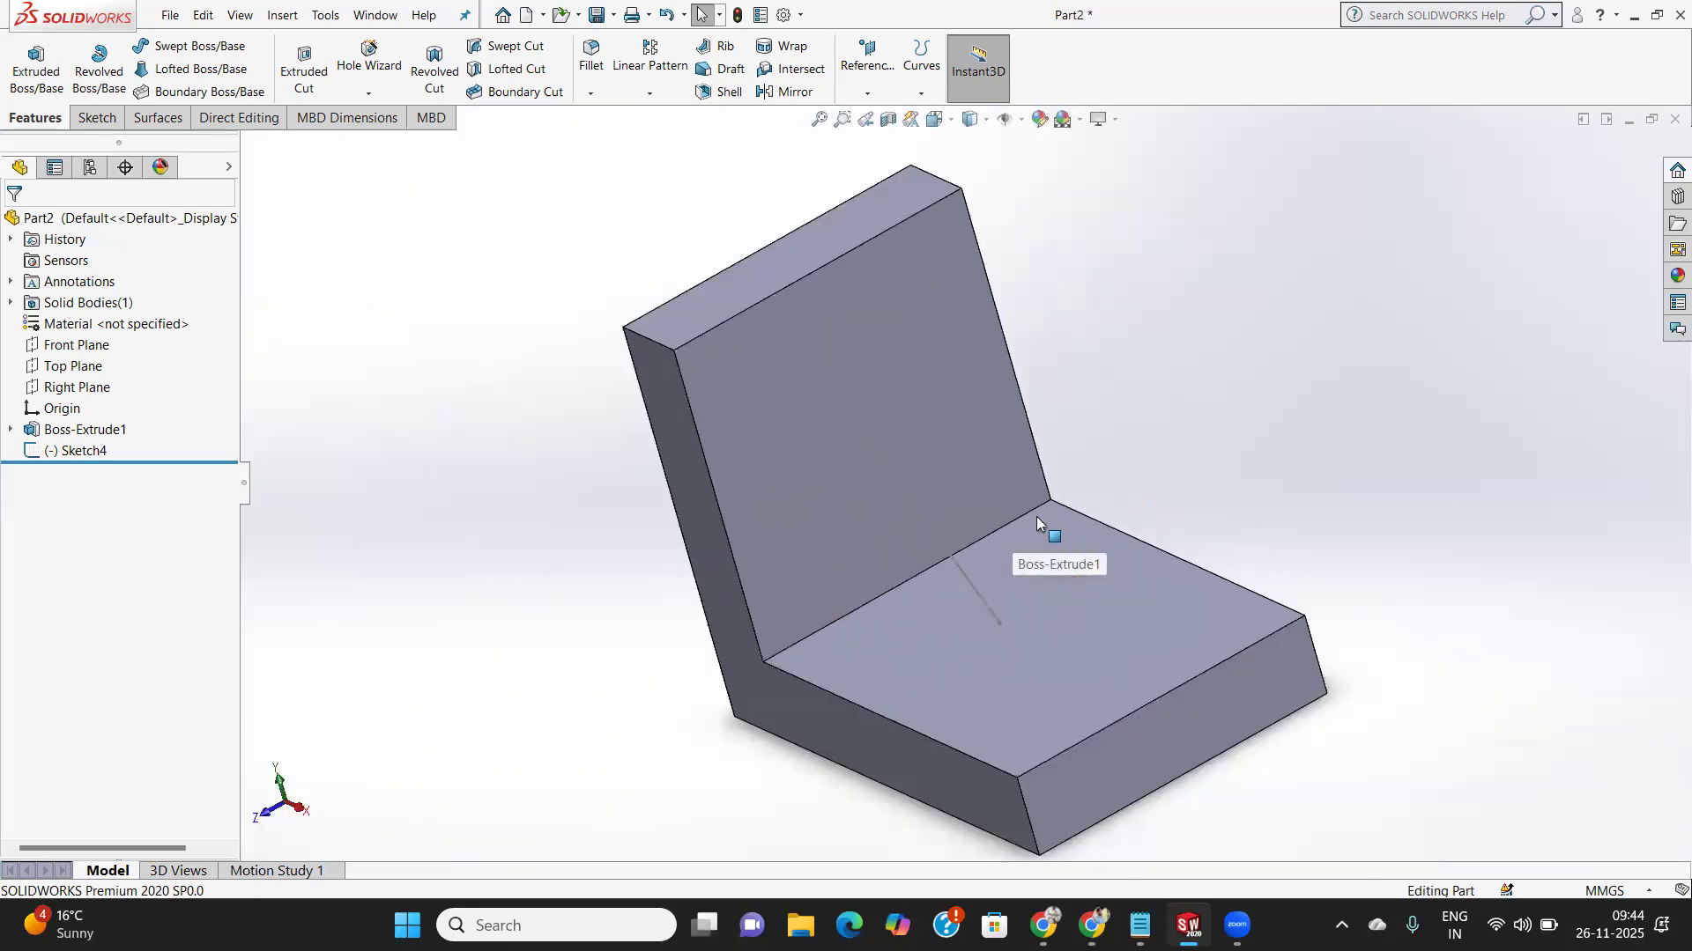
{"action": "middle_click_drag", "start_coordinate": [1036, 516], "coordinate": [1152, 426]}
{"action": "middle_click_drag", "start_coordinate": [977, 482], "coordinate": [942, 505]}
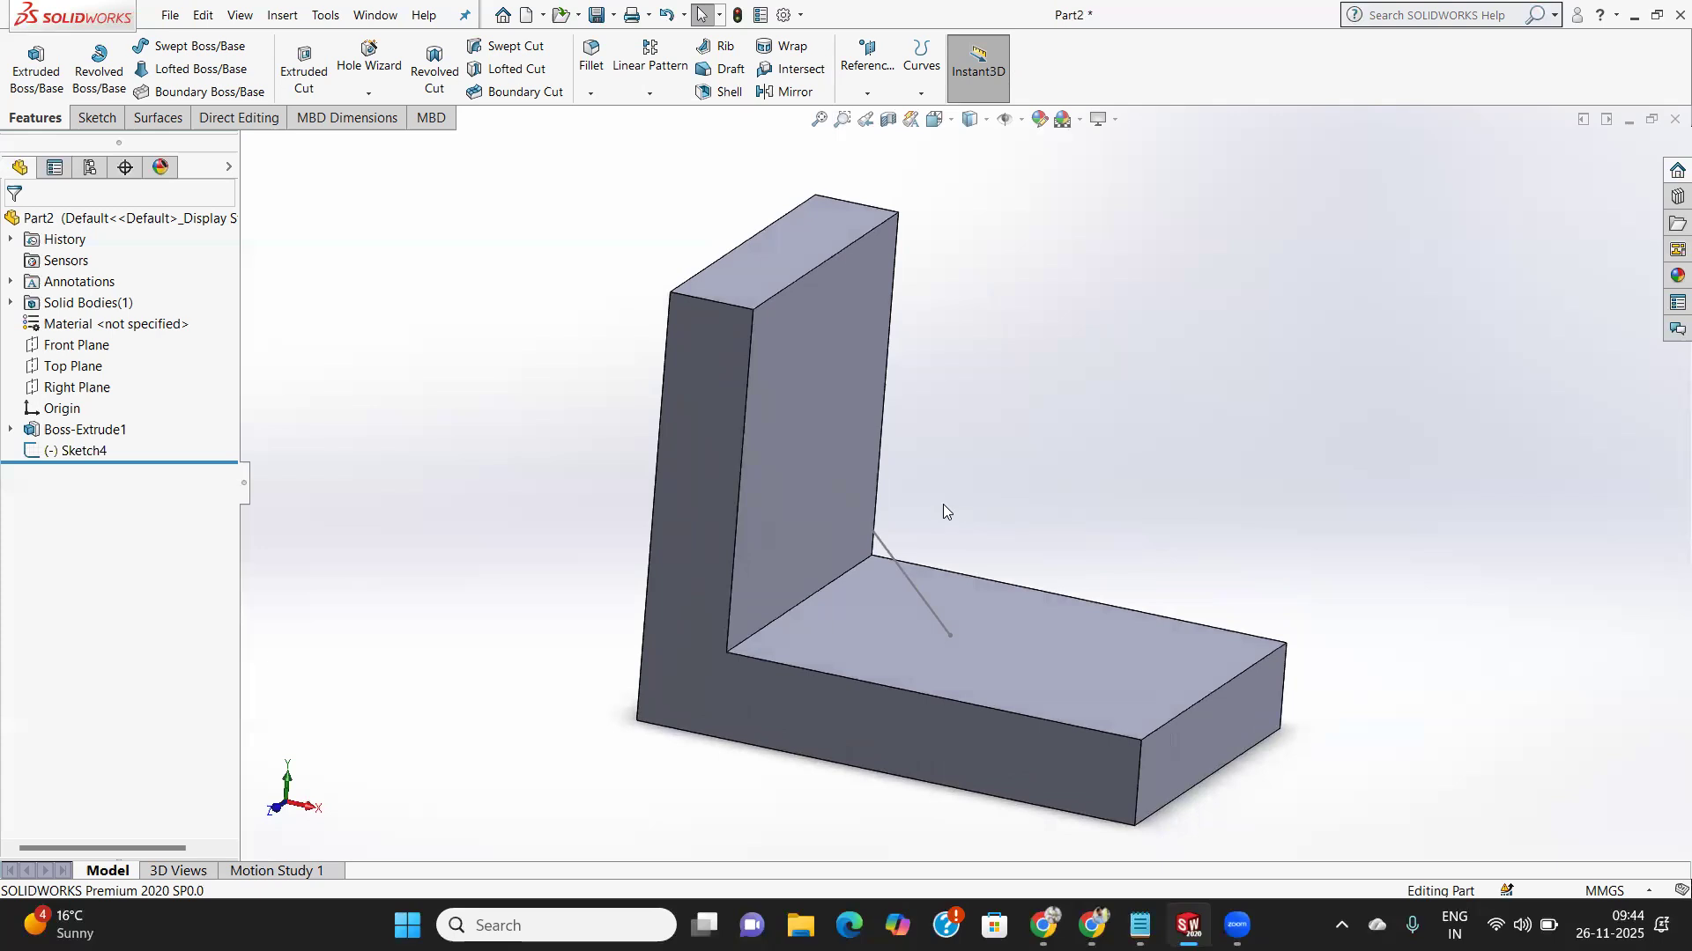